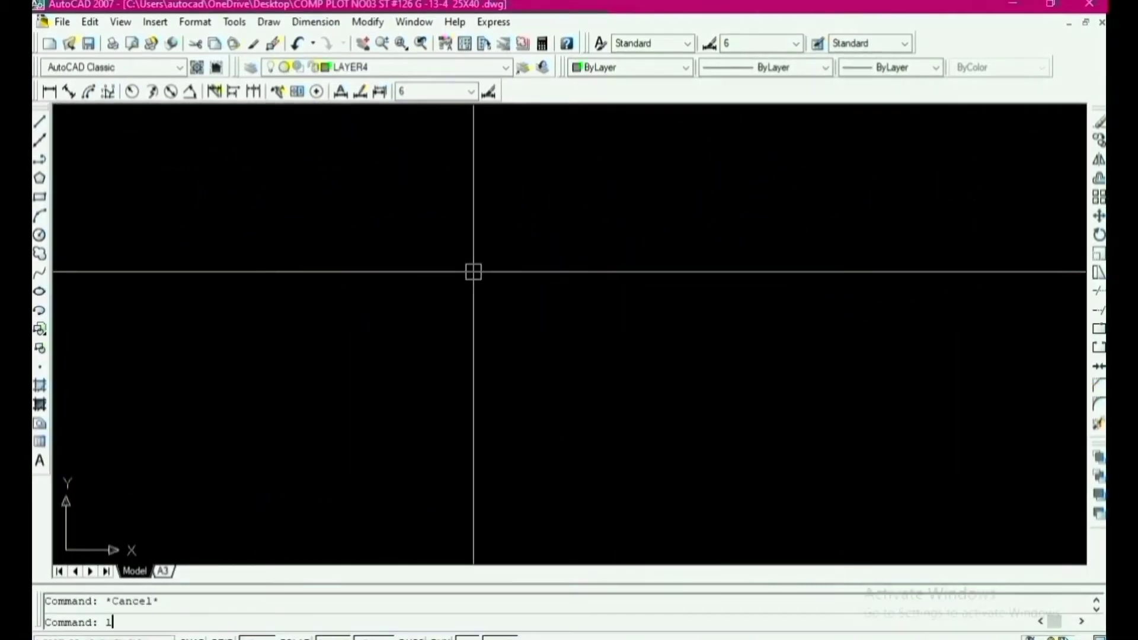
# Step: Draw a closed rectangular plot outline with lines, 25' wide and 40' deep
pyautogui.press('Return')
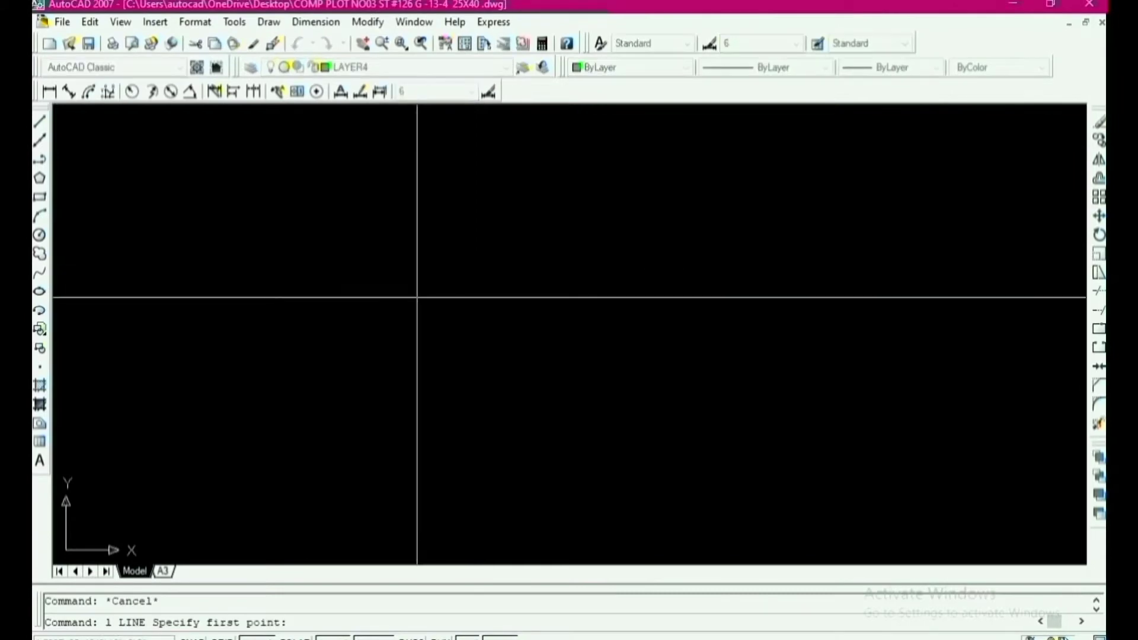
pyautogui.click(409, 280)
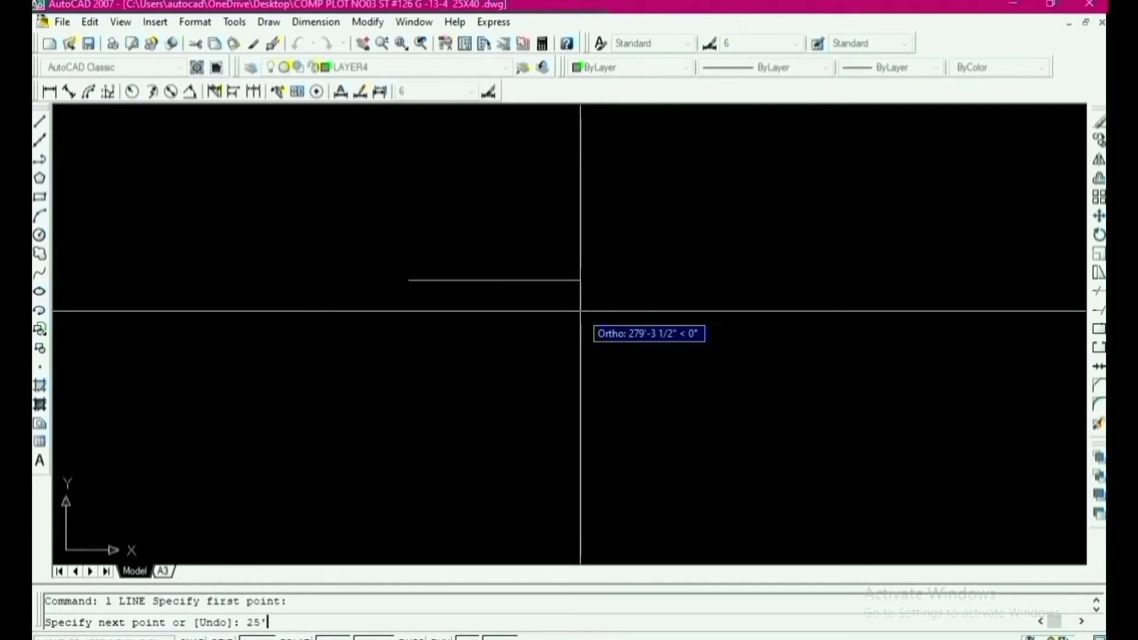
pyautogui.write("25'")
pyautogui.press('Return')
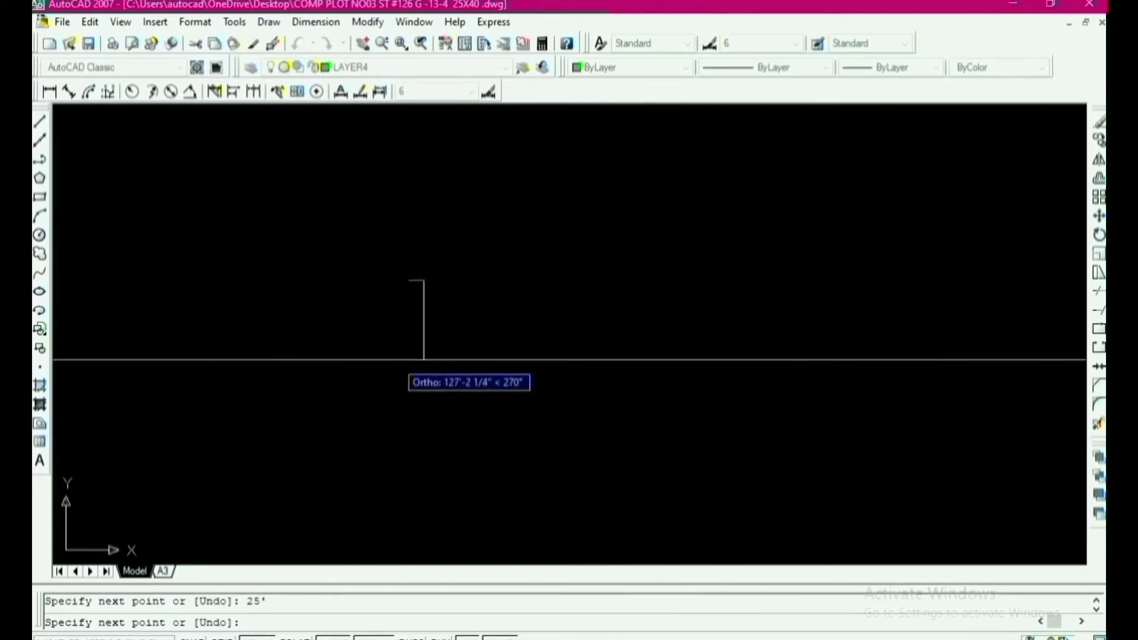
pyautogui.scroll(10, 424, 359)
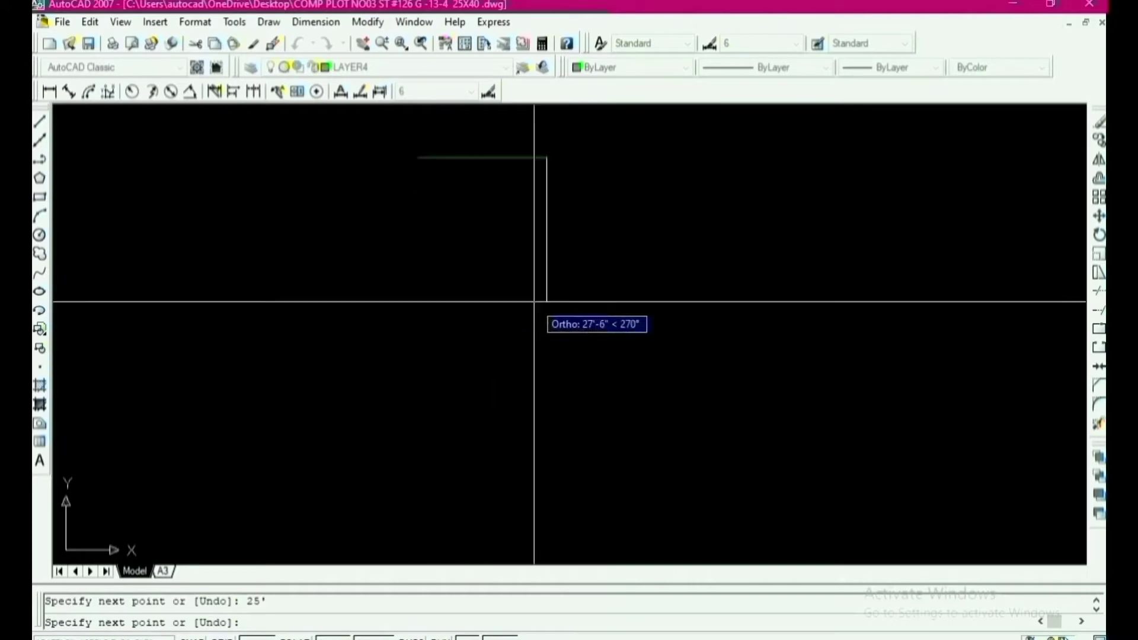
pyautogui.scroll(-2, 534, 301)
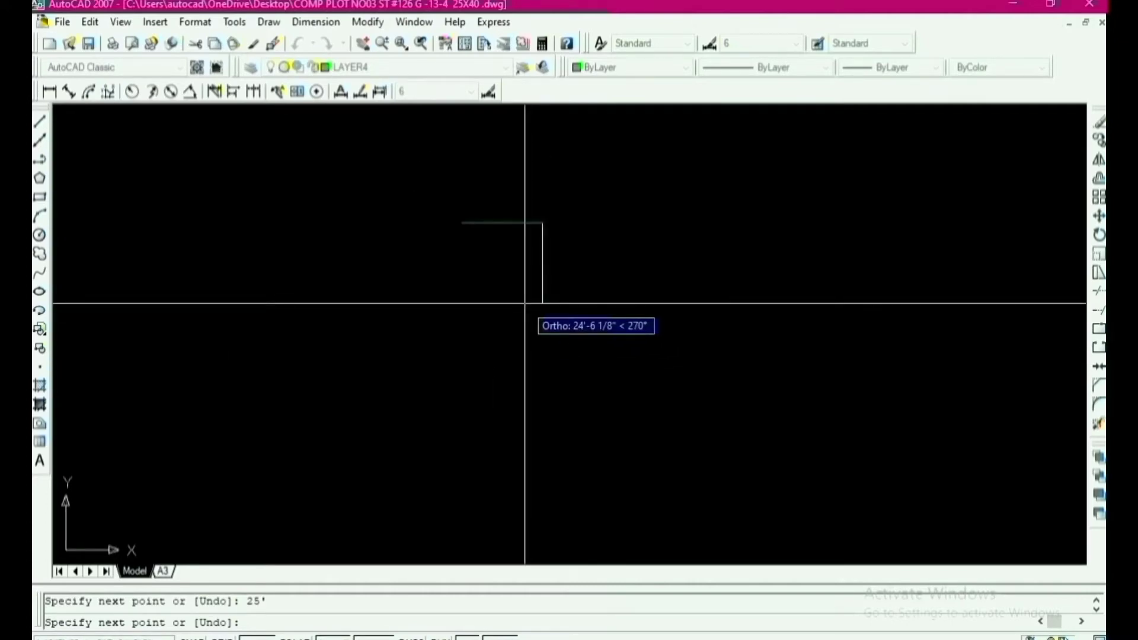
pyautogui.scroll(2, 524, 303)
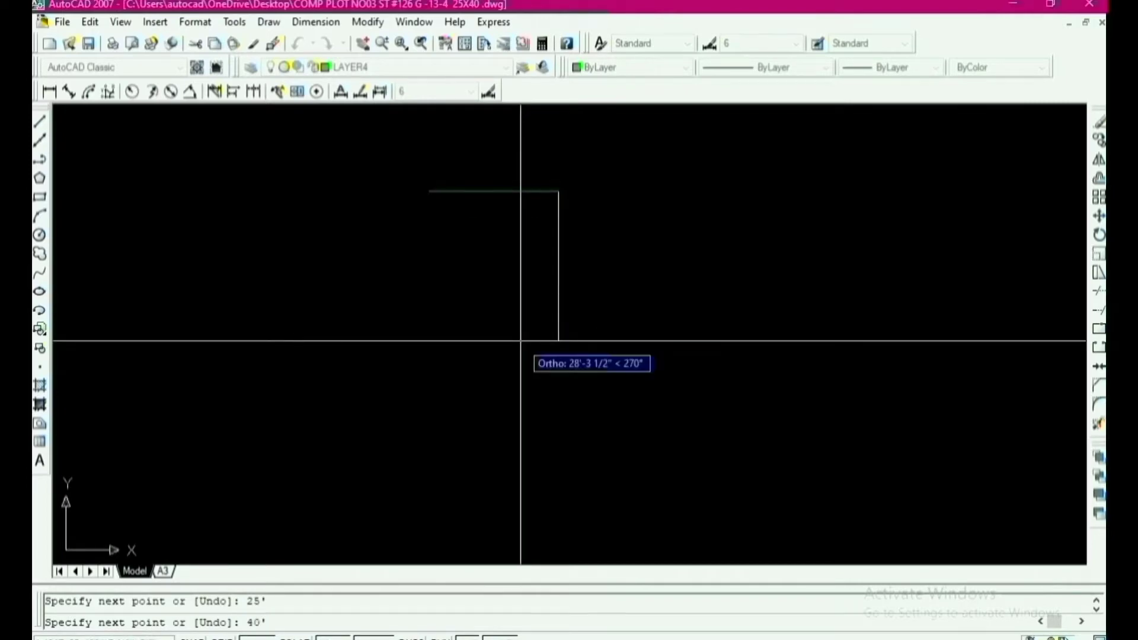
pyautogui.press('Return')
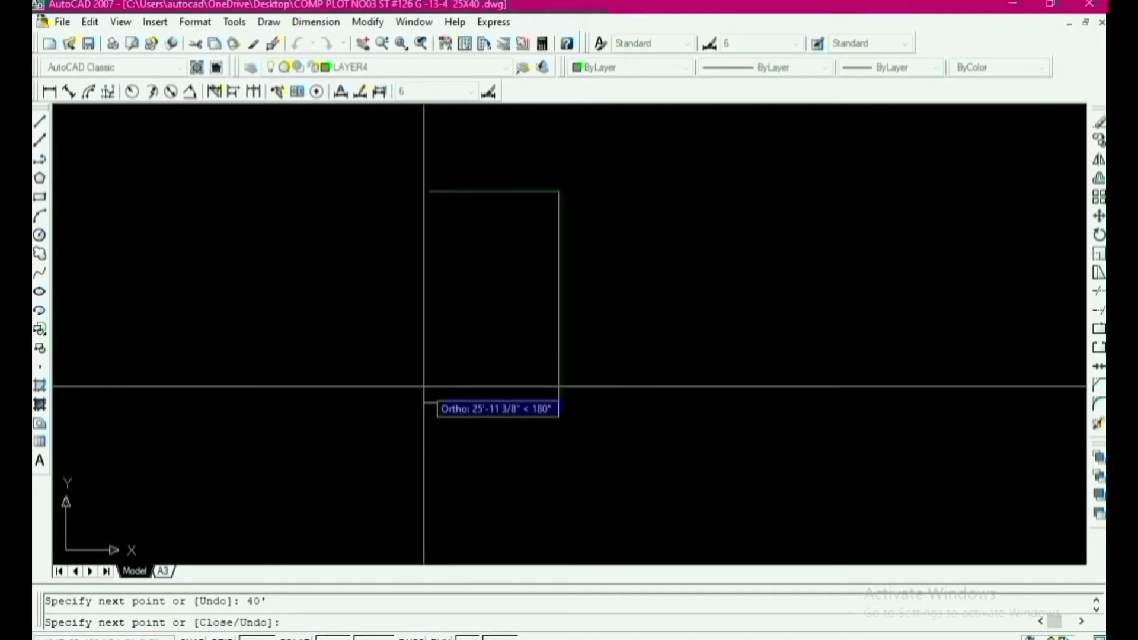
pyautogui.write('25')
pyautogui.press('Return')
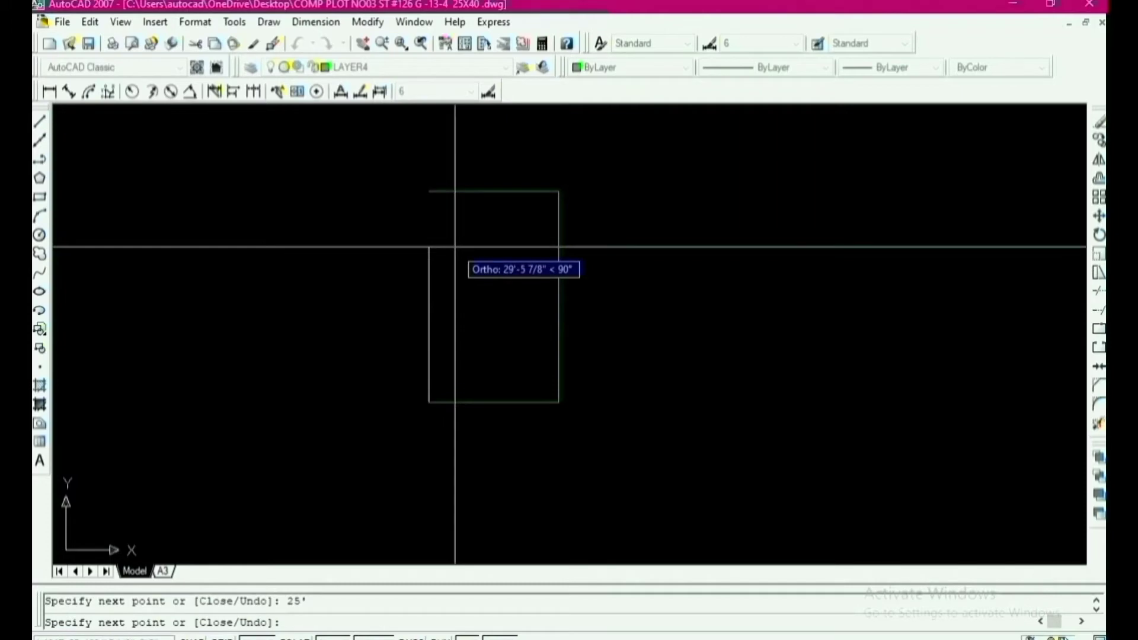
pyautogui.press('Return')
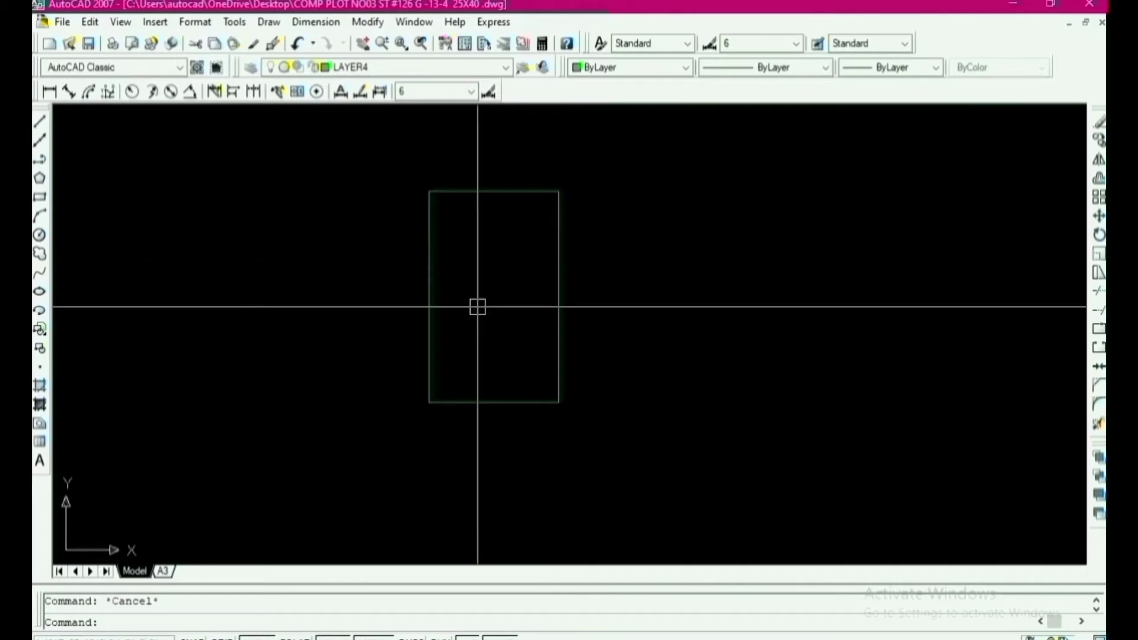
# Step: Offset the top and left sides of the rectangle 9" inward
pyautogui.write('o')
pyautogui.press('Return')
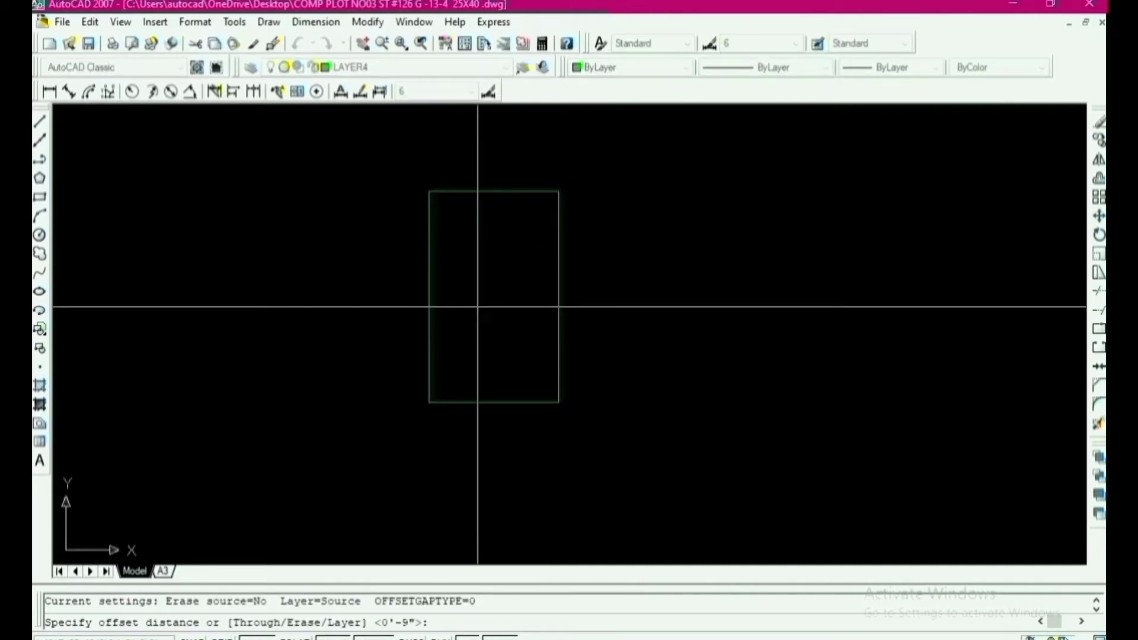
pyautogui.press('Return')
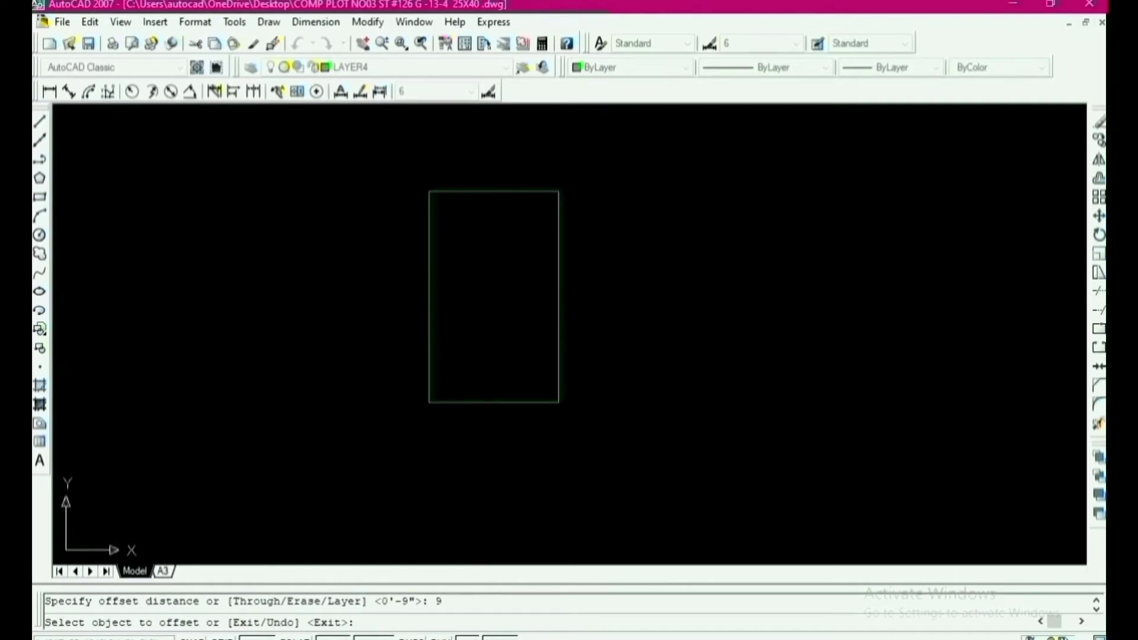
pyautogui.click(493, 190)
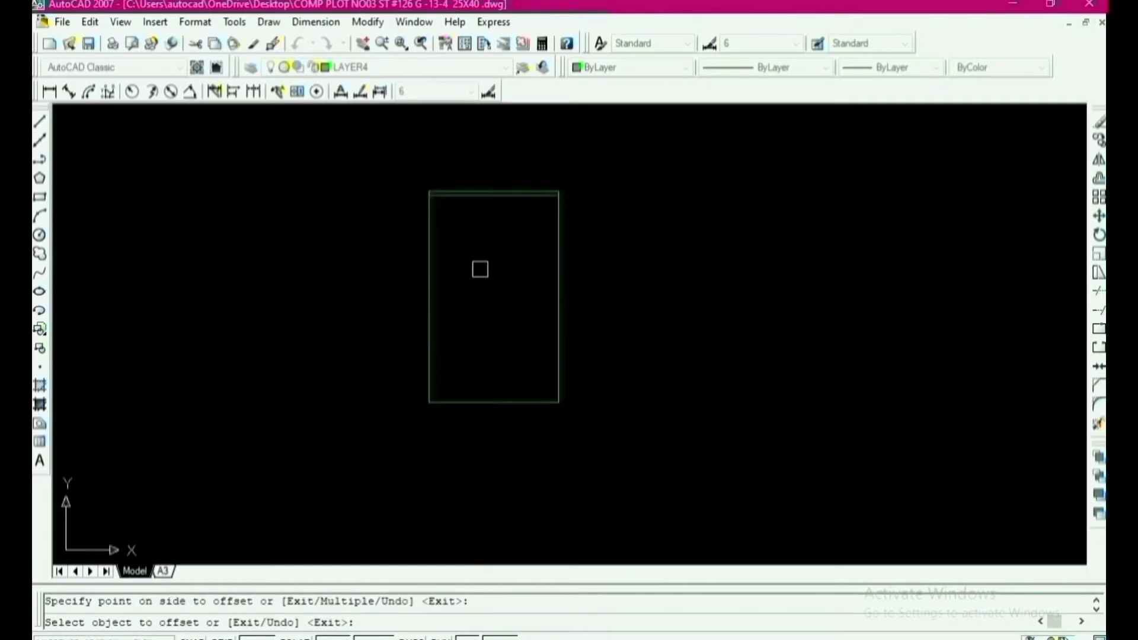
pyautogui.scroll(6, 439, 230)
pyautogui.click(413, 189)
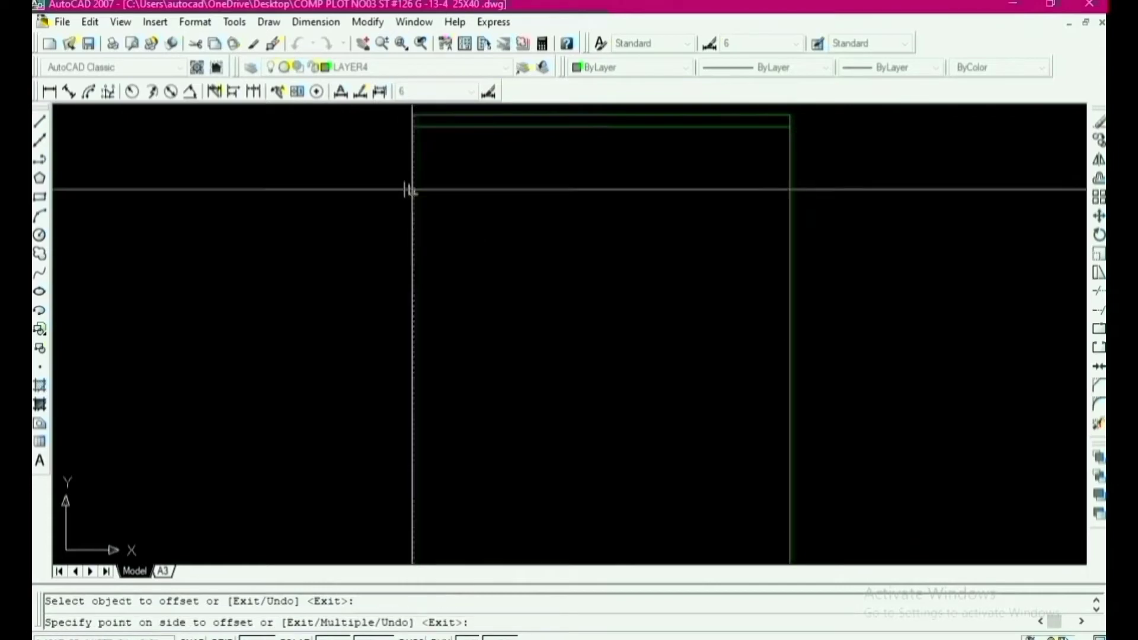
pyautogui.click(514, 229)
# Step: Offset the bottom and right sides of the rectangle 9" inward to complete the outer wall thickness
pyautogui.scroll(-3, 514, 229)
pyautogui.click(579, 542)
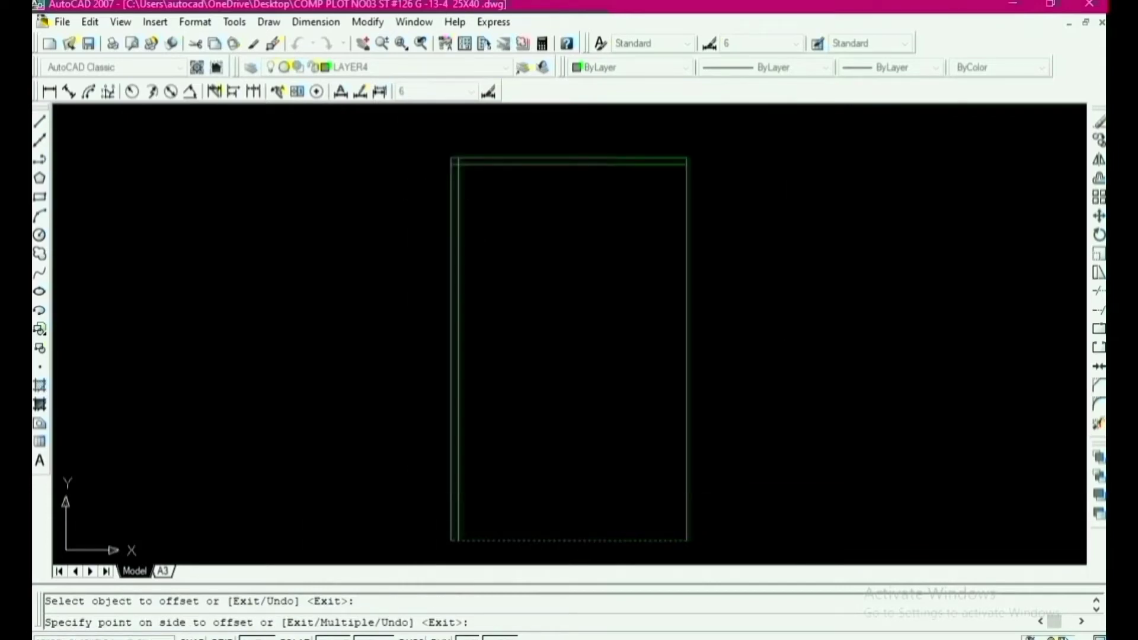
pyautogui.click(593, 474)
pyautogui.click(620, 298)
pyautogui.scroll(-3, 569, 371)
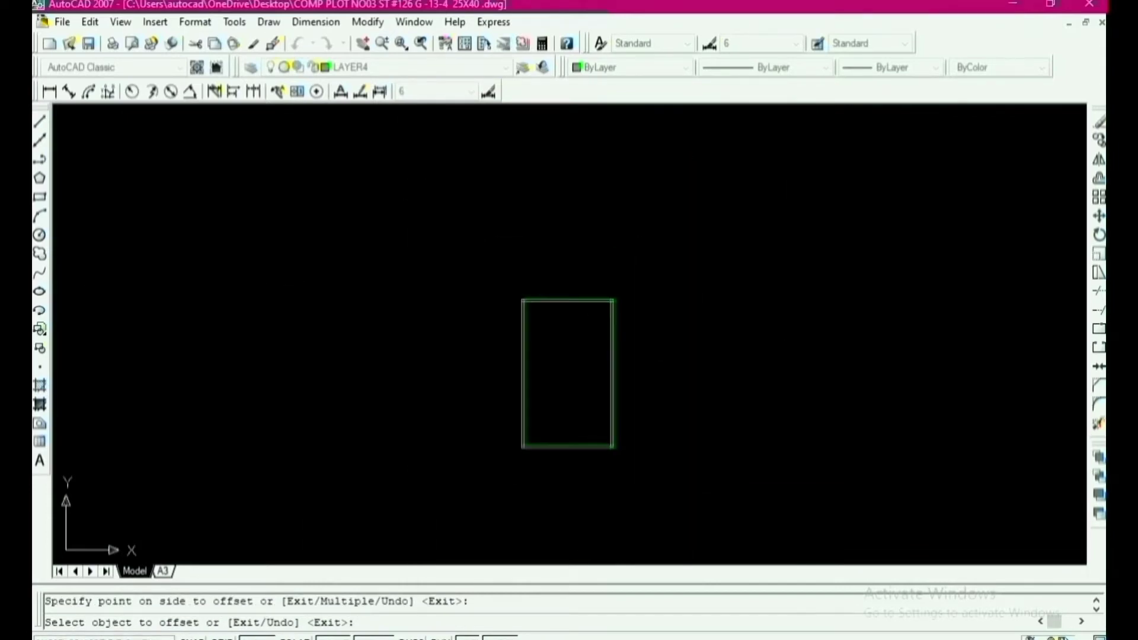
pyautogui.scroll(4, 587, 318)
pyautogui.press('Escape')
# Step: Fillet the inner wall lines into clean corners at the plot's upper right and upper left
pyautogui.write('f')
pyautogui.press('Return')
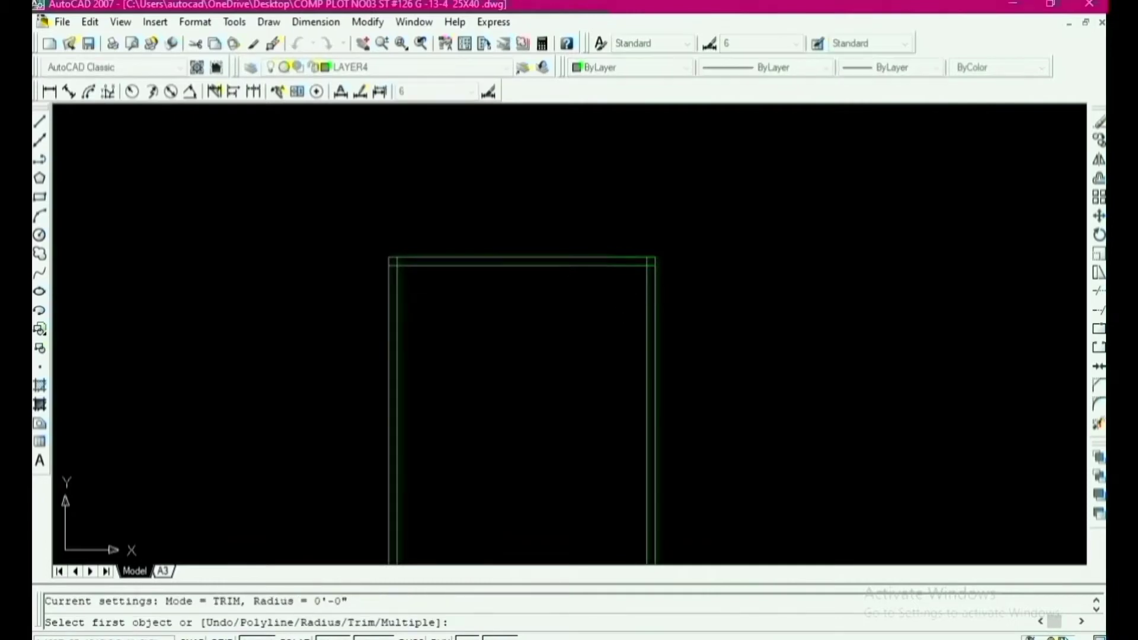
pyautogui.scroll(4, 646, 276)
pyautogui.click(619, 255)
pyautogui.click(595, 236)
pyautogui.scroll(-3, 670, 240)
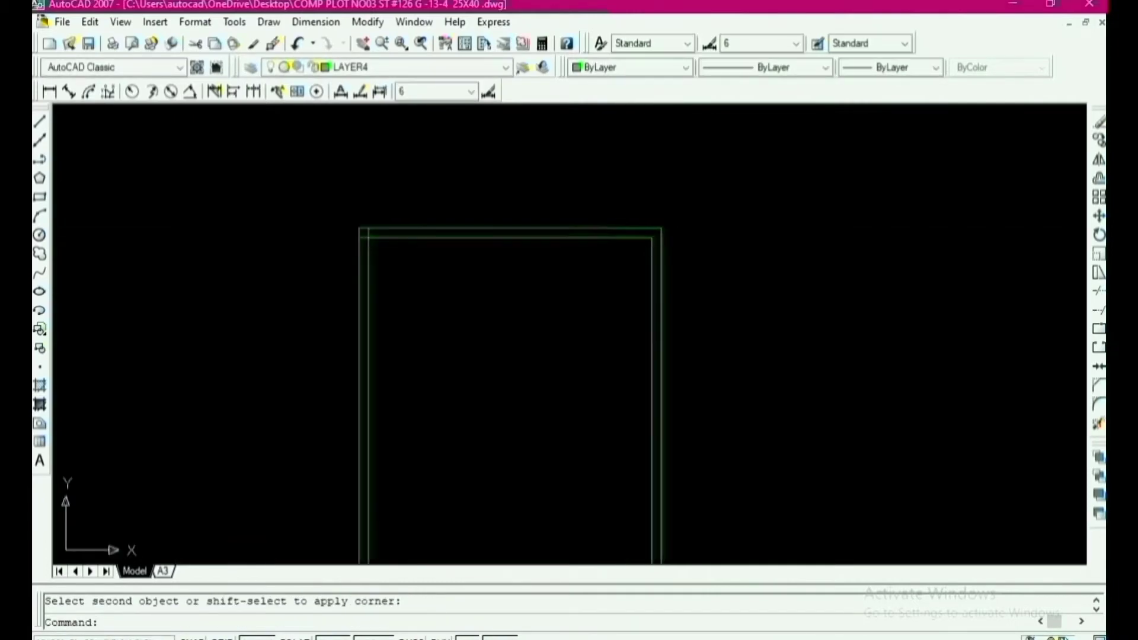
pyautogui.press('Return')
pyautogui.scroll(2, 379, 243)
pyautogui.click(358, 252)
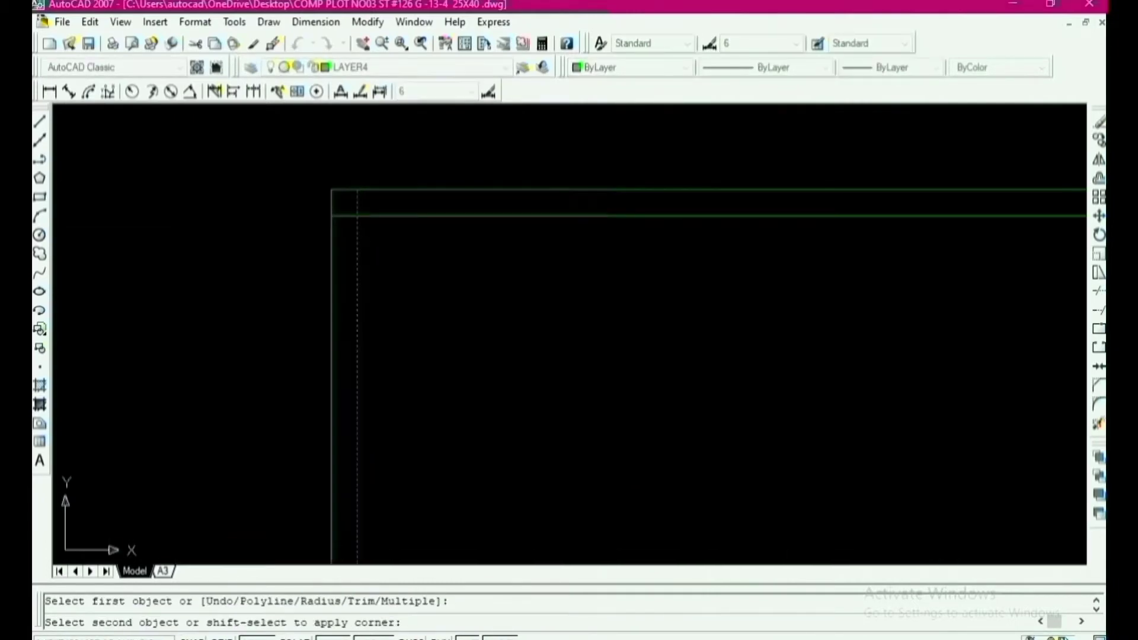
pyautogui.click(407, 210)
pyautogui.scroll(-3, 428, 196)
# Step: Fillet the inner wall lines into clean corners at the plot's lower left and lower right
pyautogui.press('Return')
pyautogui.scroll(-4, 448, 239)
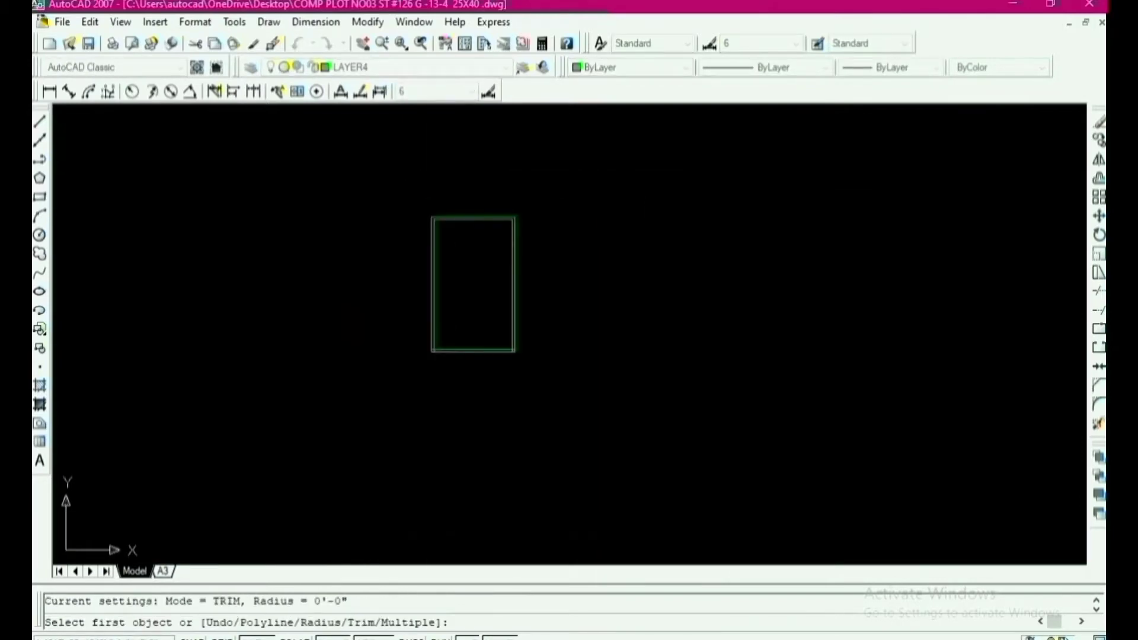
pyautogui.scroll(7, 446, 350)
pyautogui.click(443, 316)
pyautogui.click(377, 277)
pyautogui.scroll(-6, 376, 327)
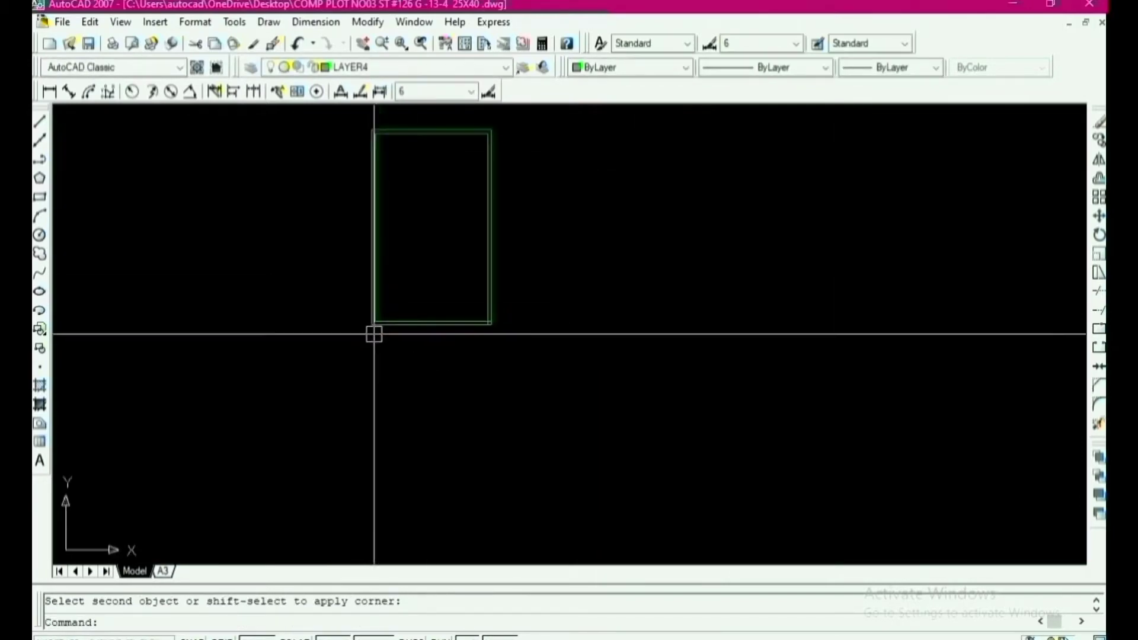
pyautogui.scroll(5, 462, 320)
pyautogui.press('Return')
pyautogui.scroll(3, 533, 320)
pyautogui.click(539, 318)
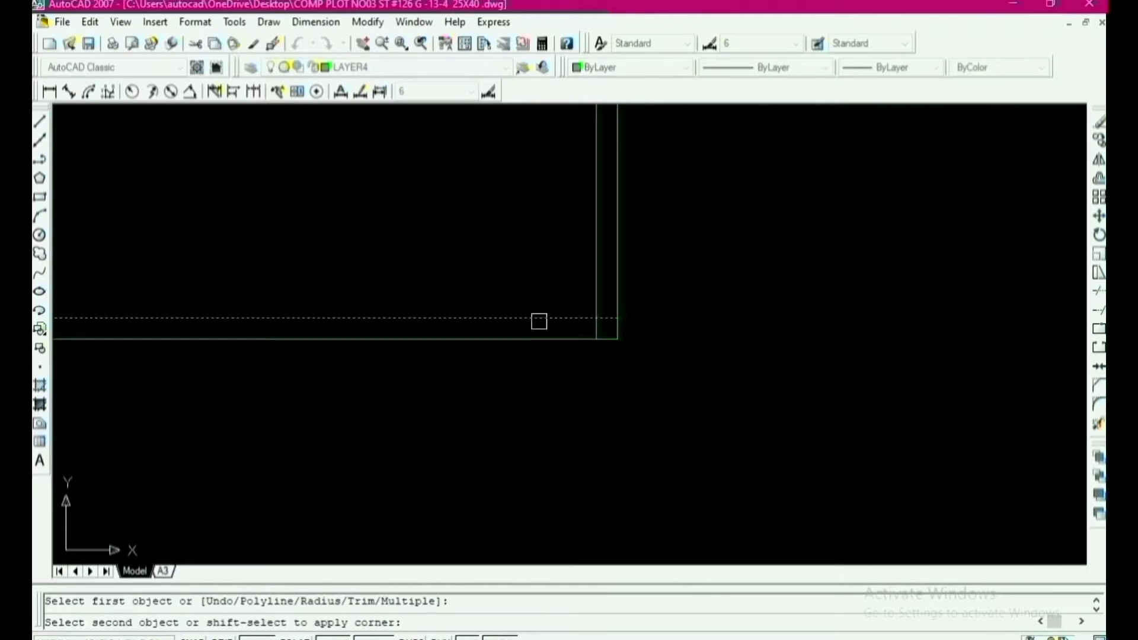
pyautogui.click(596, 281)
pyautogui.scroll(-8, 563, 332)
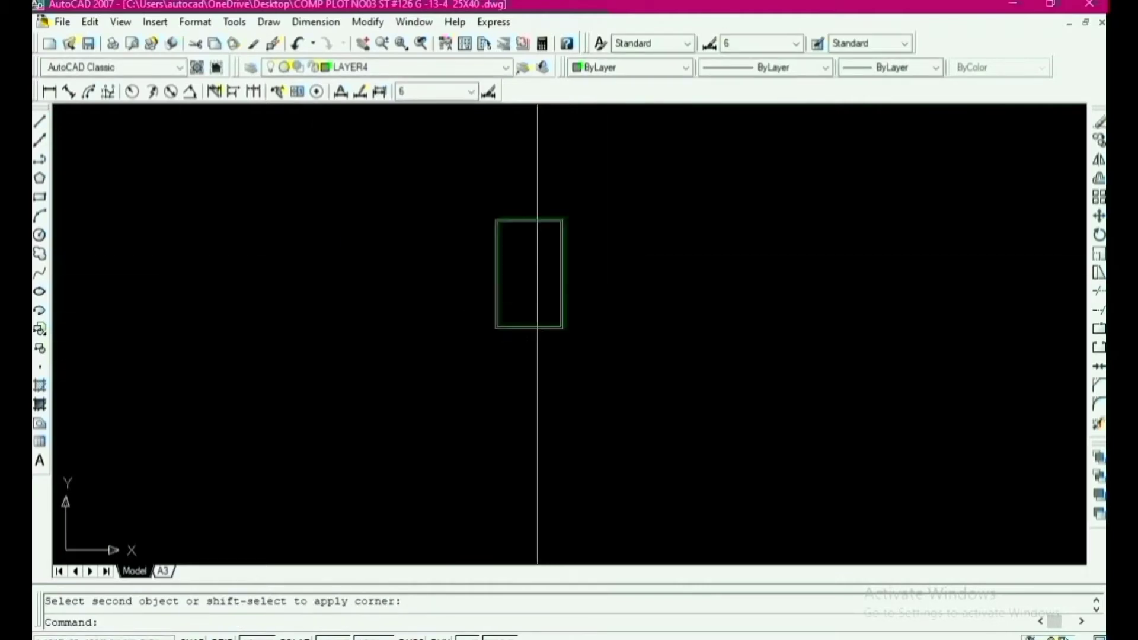
# Step: Offset the outer top wall line 5' inward
pyautogui.scroll(4, 521, 217)
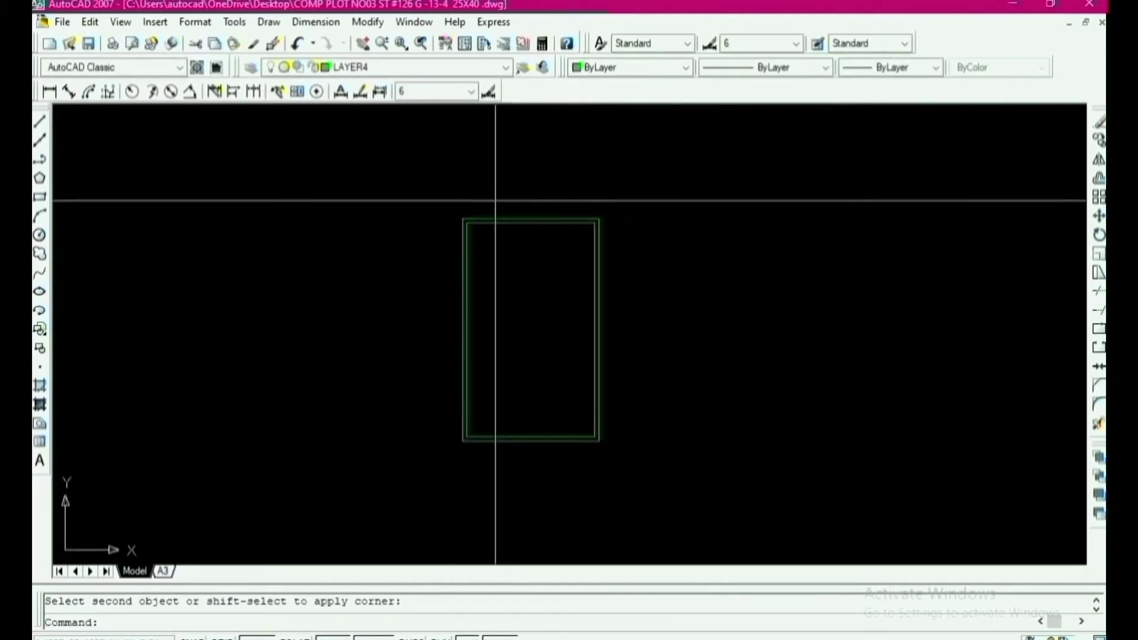
pyautogui.scroll(-3, 460, 277)
pyautogui.press('Escape')
pyautogui.scroll(3, 488, 299)
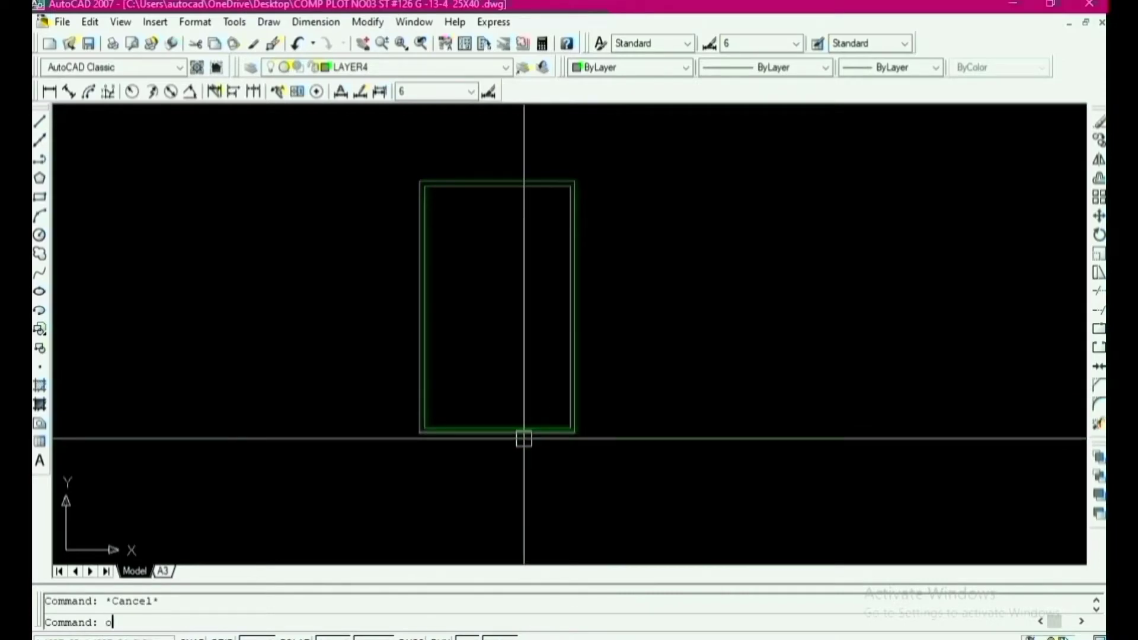
pyautogui.write('o')
pyautogui.press('Return')
pyautogui.scroll(-2, 512, 395)
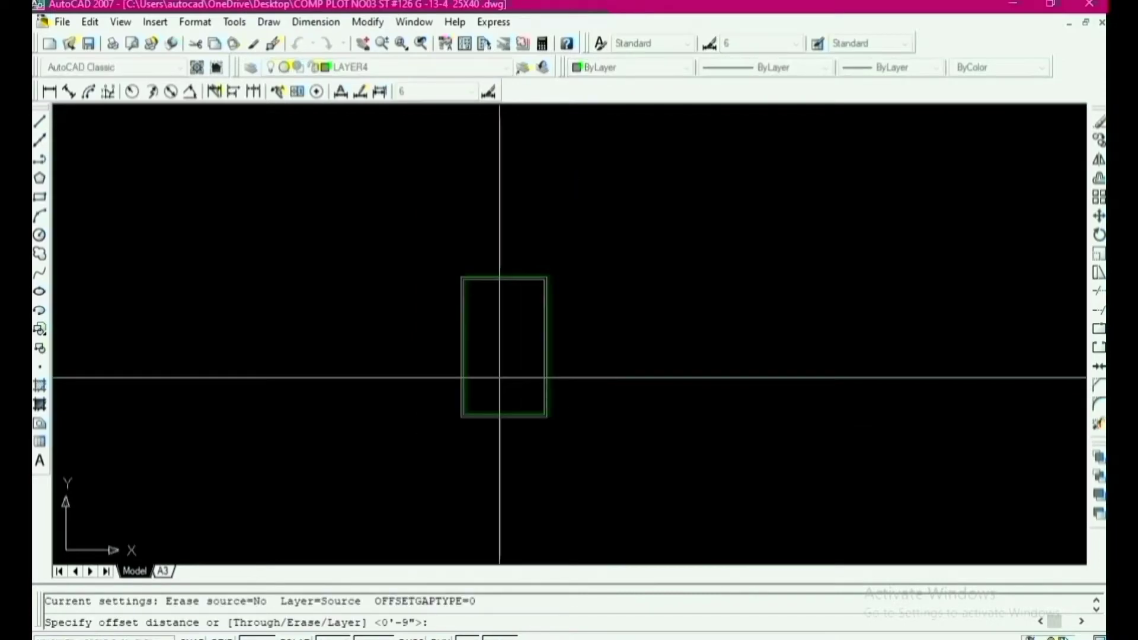
pyautogui.press('Return')
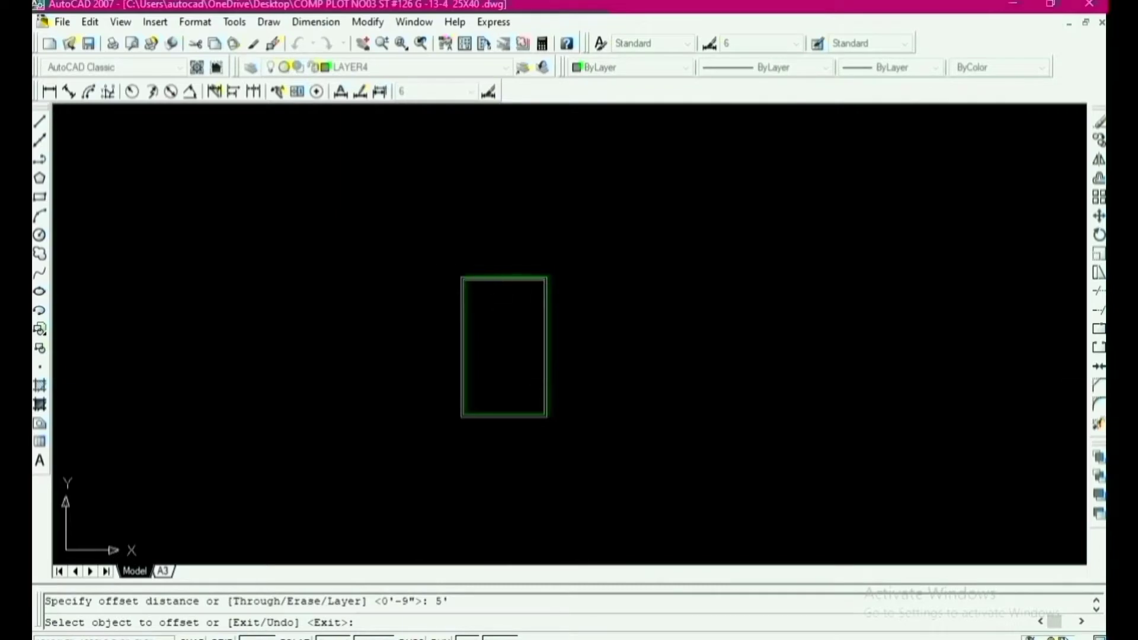
pyautogui.scroll(4, 505, 283)
pyautogui.click(531, 241)
pyautogui.click(541, 317)
pyautogui.scroll(-4, 616, 244)
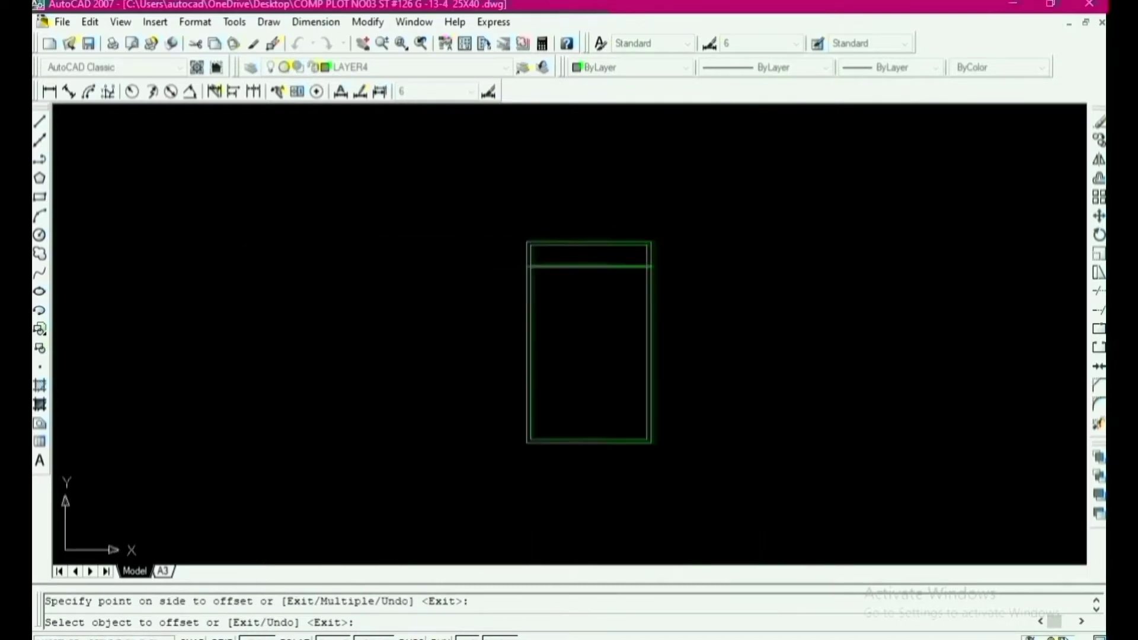
# Step: Offset the outer bottom wall line 5' inward
pyautogui.scroll(4, 612, 460)
pyautogui.click(610, 399)
pyautogui.click(610, 344)
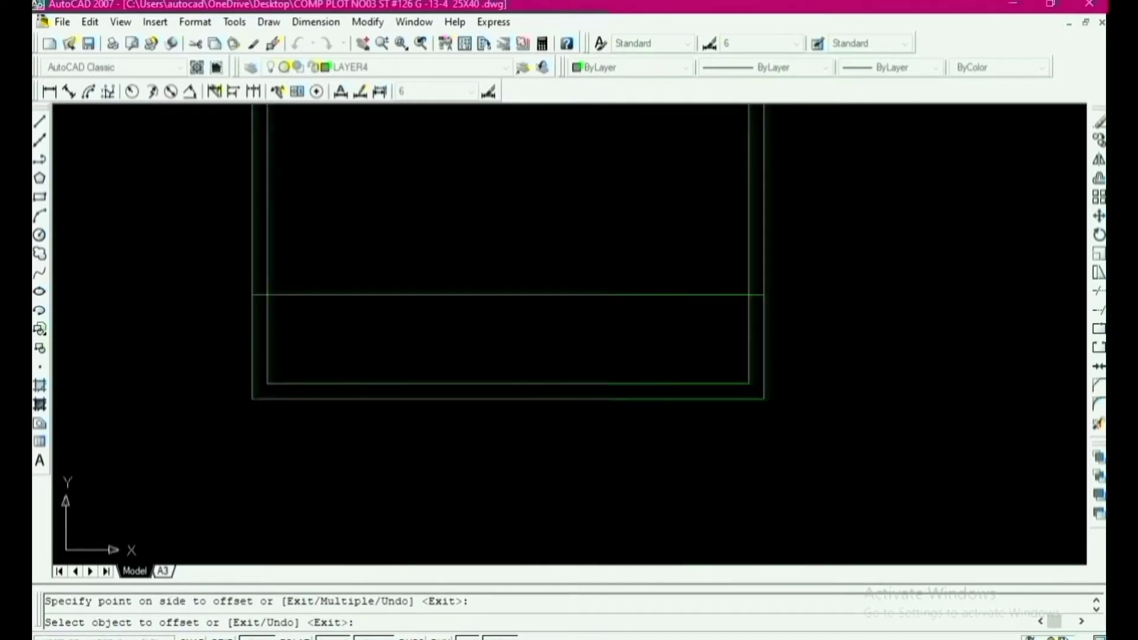
pyautogui.scroll(-8, 608, 393)
pyautogui.scroll(5, 608, 393)
pyautogui.press('Escape')
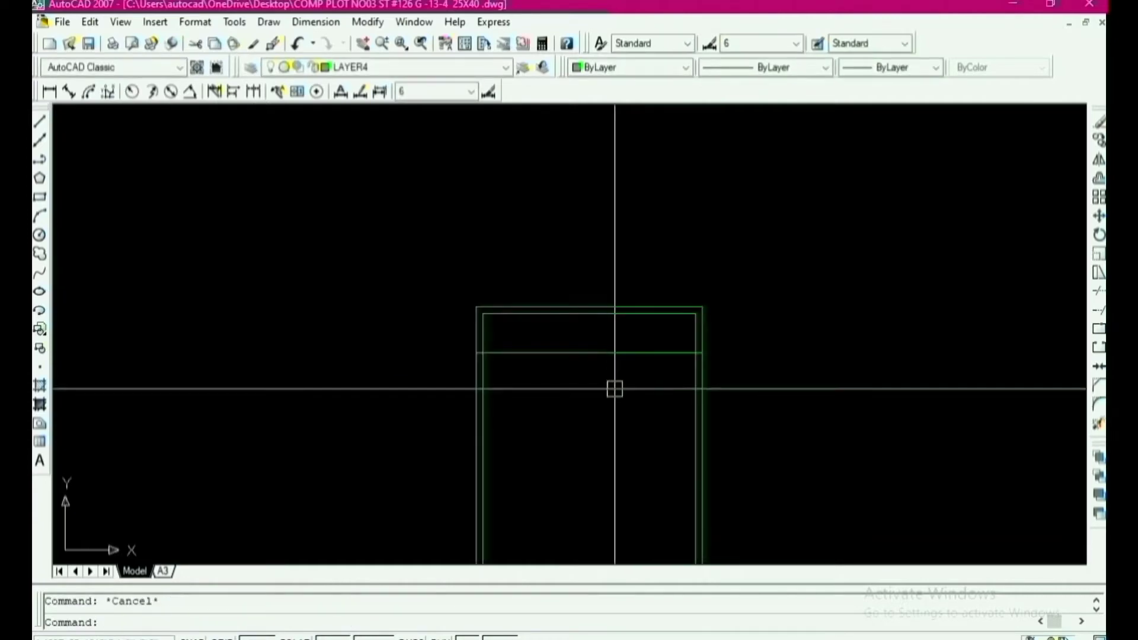
# Step: Offset the upper cross line 9" toward the middle of the plan to give that cross wall its thickness
pyautogui.write('o')
pyautogui.press('Return')
pyautogui.scroll(-3, 615, 389)
pyautogui.write('9')
pyautogui.press('Return')
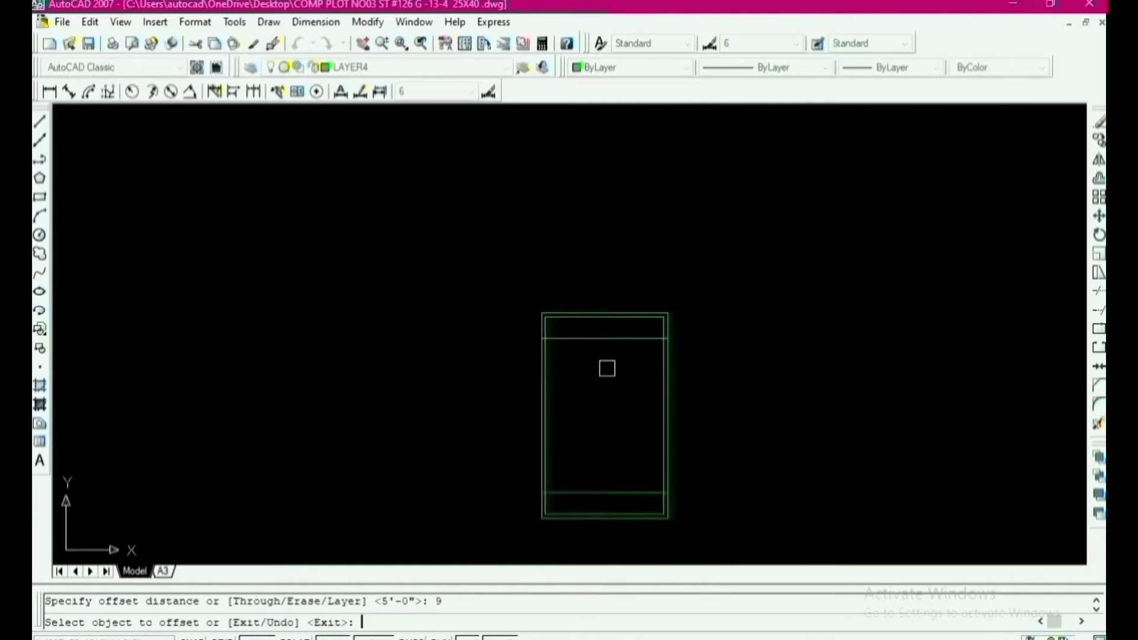
pyautogui.scroll(2, 608, 356)
pyautogui.click(608, 334)
pyautogui.click(587, 350)
pyautogui.scroll(4, 533, 359)
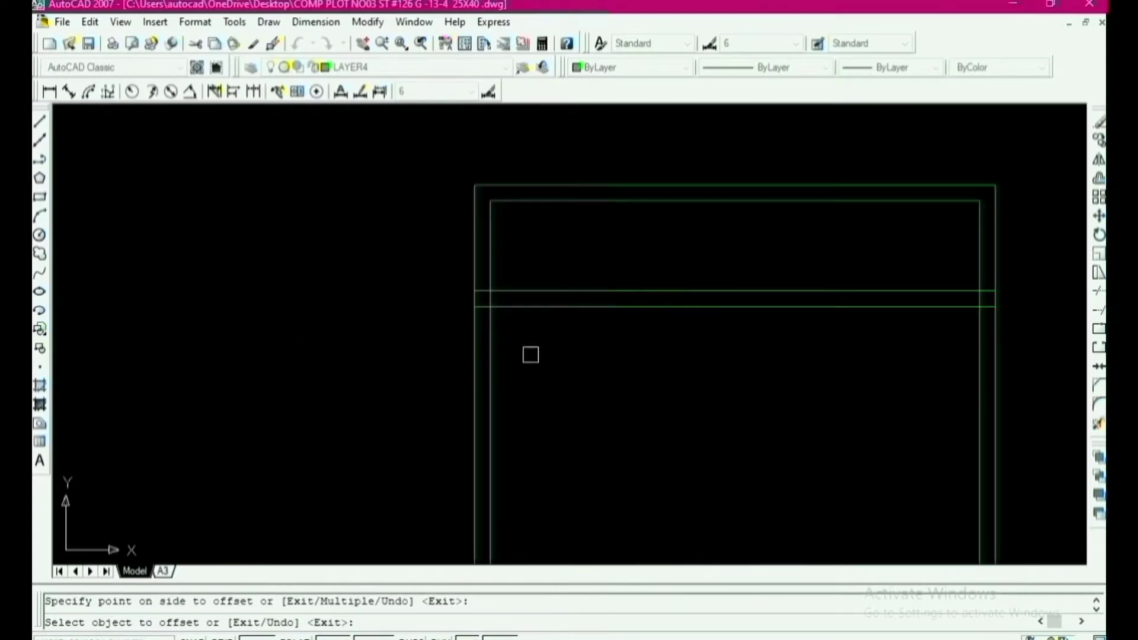
# Step: Offset the lower cross line 9" toward the middle of the plan as the second cross wall
pyautogui.scroll(-4, 560, 273)
pyautogui.click(611, 533)
pyautogui.click(620, 474)
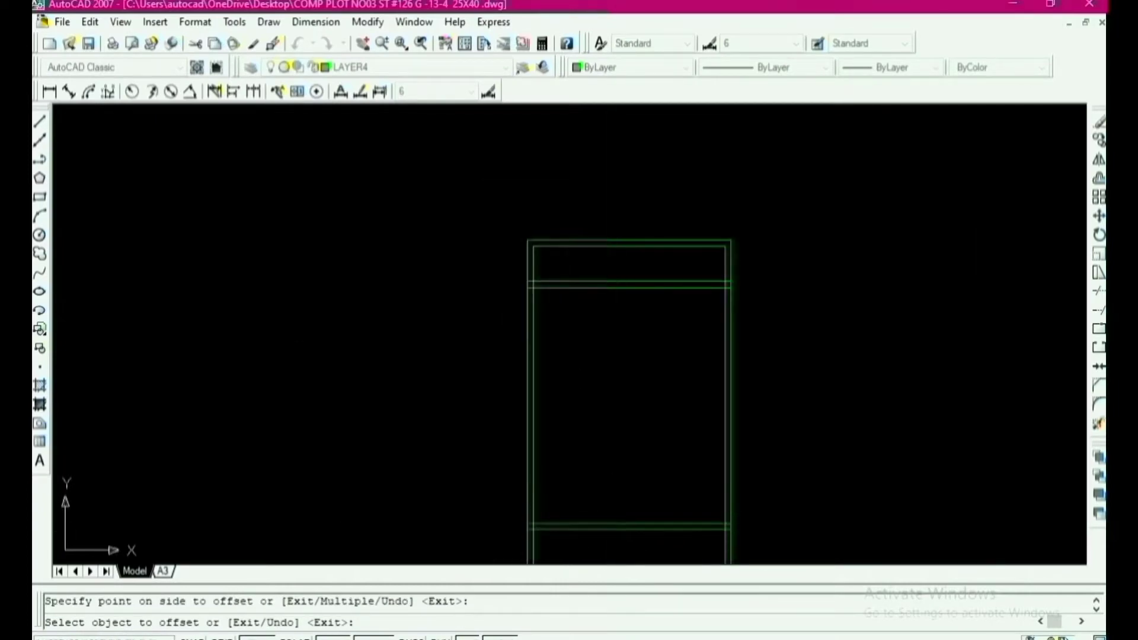
pyautogui.scroll(-1, 622, 453)
pyautogui.press('Escape')
# Step: Trim the inner wall line and the overlapping cross line at the left end of the upper cross wall
pyautogui.write('tr')
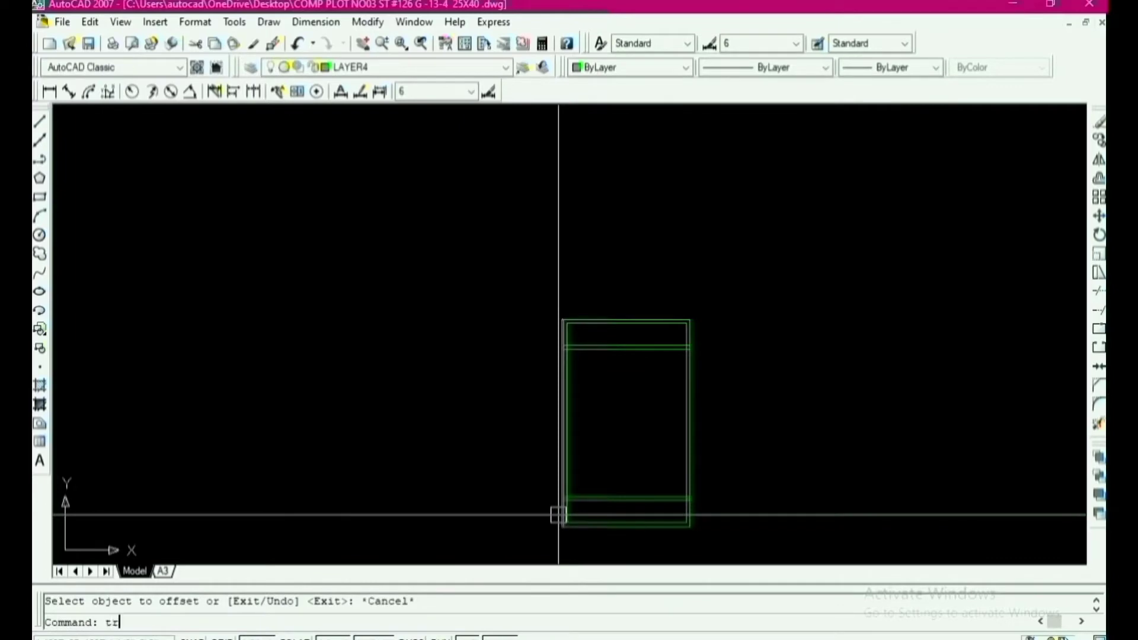
pyautogui.press('Return')
pyautogui.press('Escape')
pyautogui.write('tr')
pyautogui.press('Return')
pyautogui.press('Return')
pyautogui.scroll(-1, 559, 514)
pyautogui.scroll(3, 533, 307)
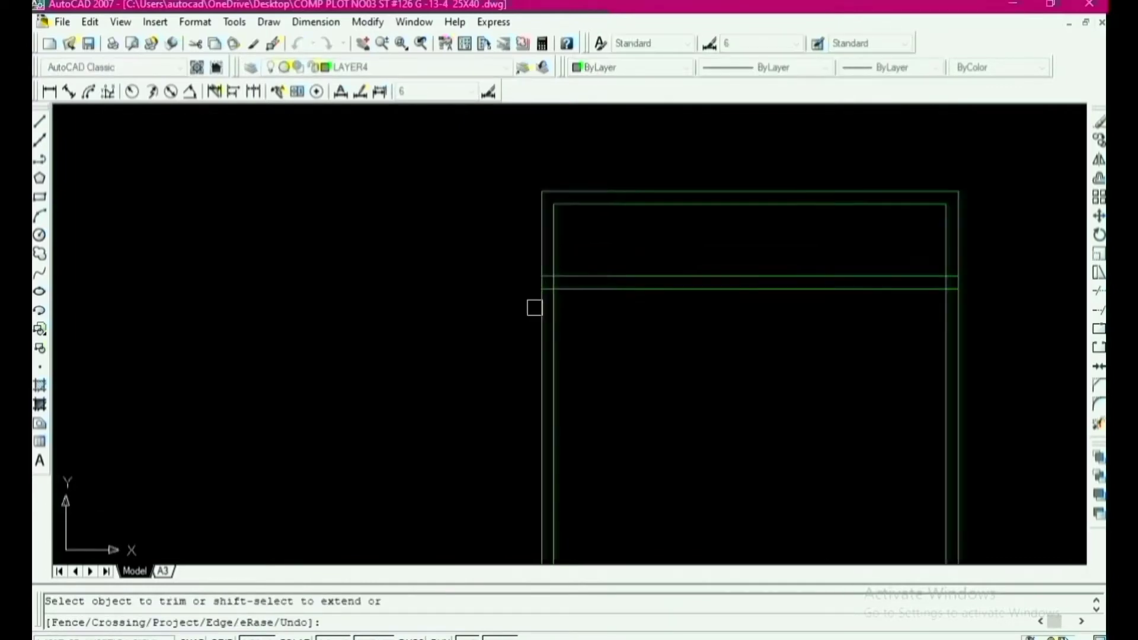
pyautogui.scroll(3, 543, 282)
pyautogui.click(556, 262)
pyautogui.scroll(-4, 491, 244)
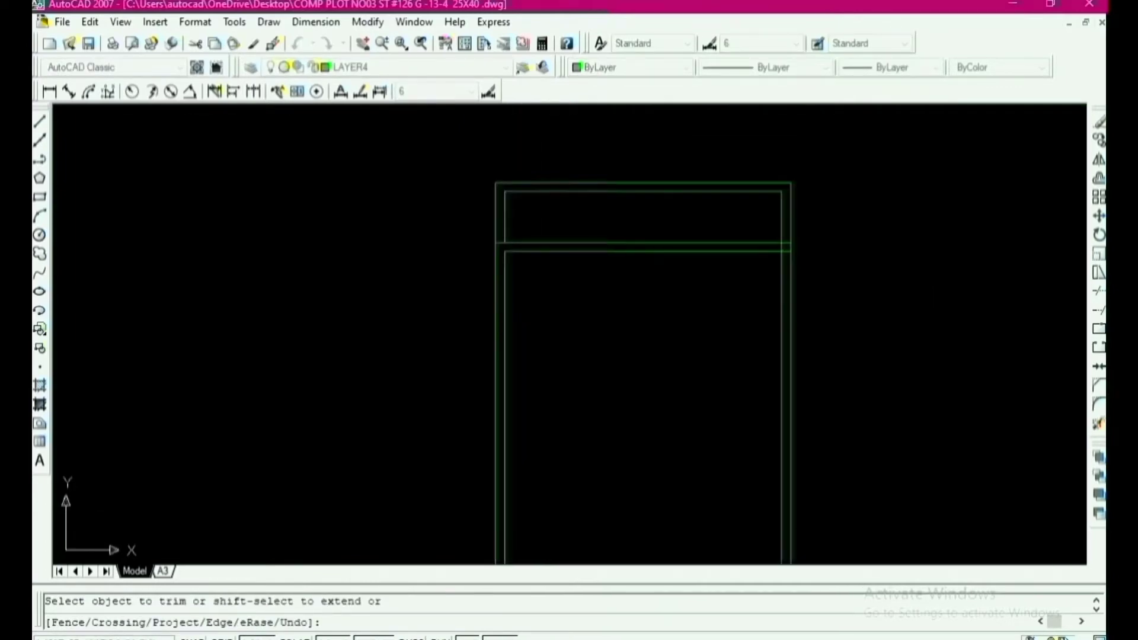
# Step: Trim the inner wall line and the overlapping cross line at the right end of the upper cross wall
pyautogui.scroll(4, 763, 255)
pyautogui.click(821, 244)
pyautogui.click(806, 228)
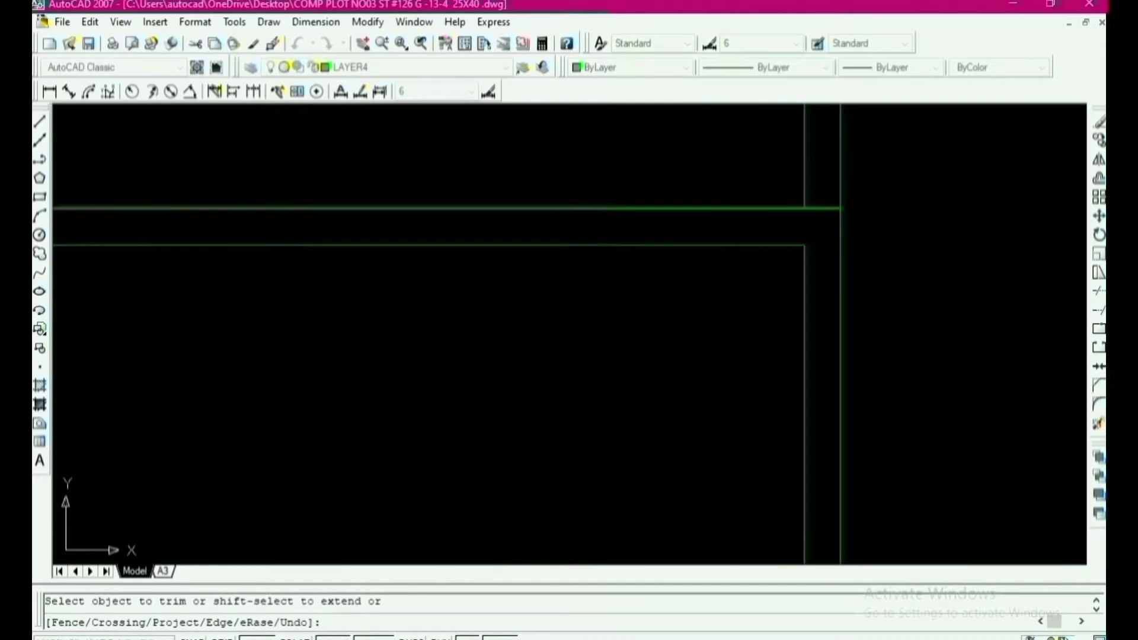
pyautogui.scroll(-5, 705, 171)
# Step: Trim the overlapping wall lines at both ends of the lower cross wall
pyautogui.scroll(7, 712, 296)
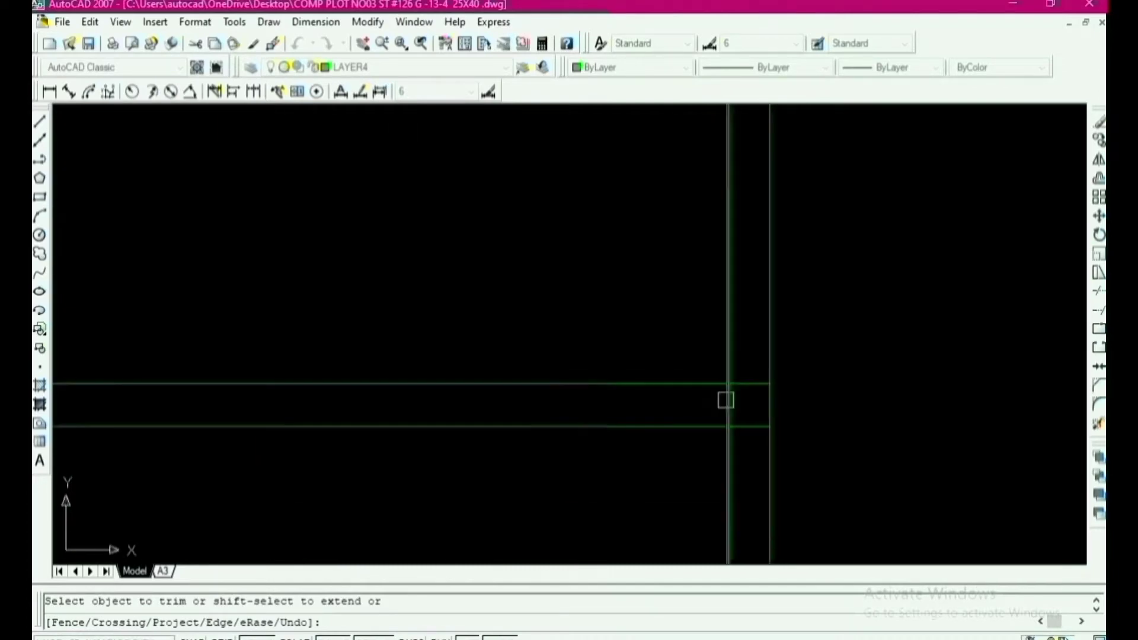
pyautogui.click(726, 401)
pyautogui.click(745, 388)
pyautogui.scroll(-5, 771, 426)
pyautogui.scroll(7, 457, 368)
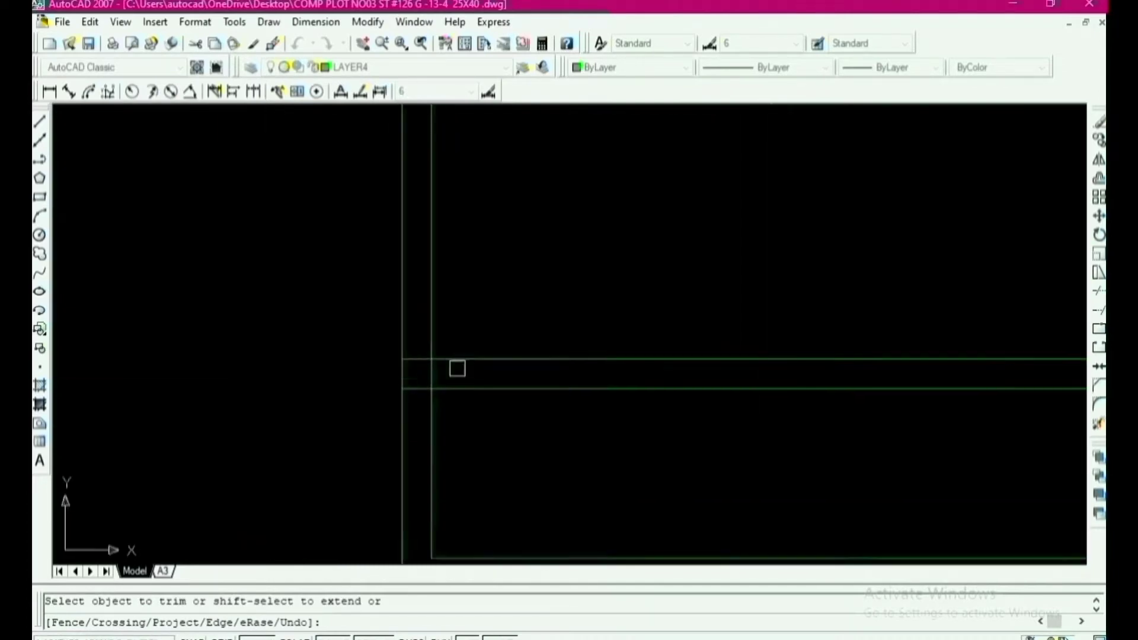
pyautogui.click(419, 368)
pyautogui.click(398, 354)
pyautogui.scroll(-5, 529, 356)
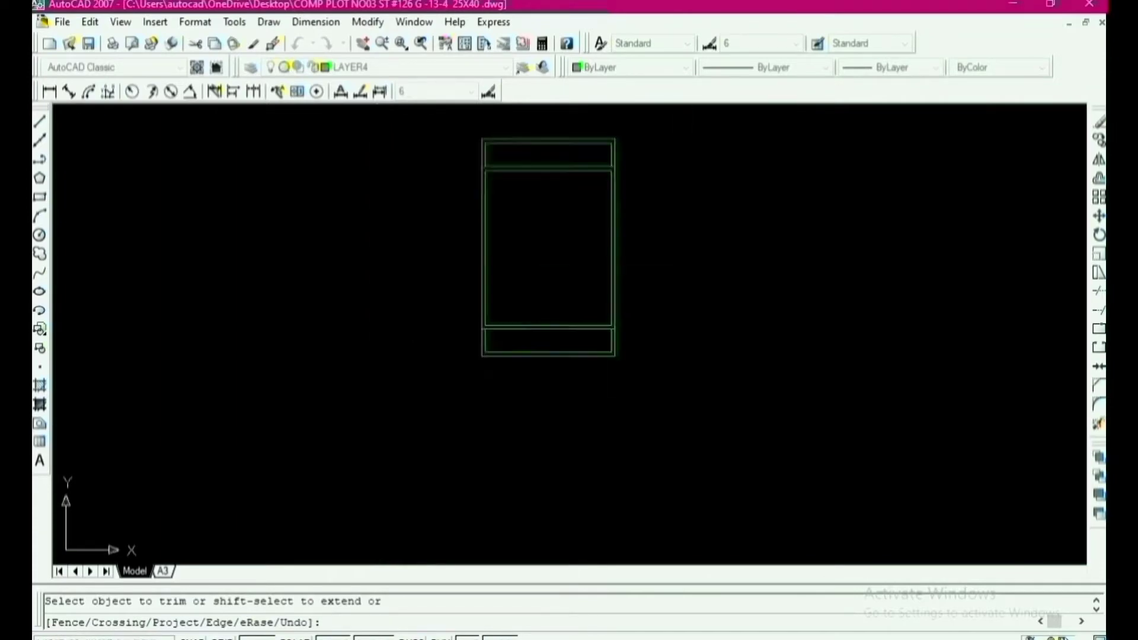
pyautogui.scroll(5, 532, 304)
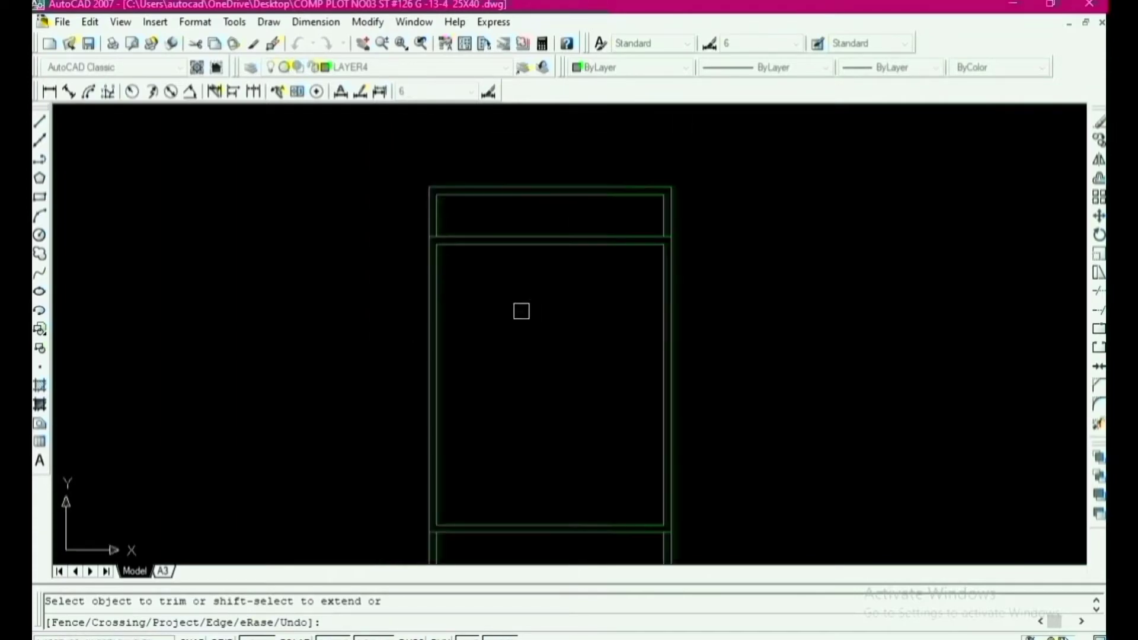
pyautogui.scroll(-4, 522, 311)
pyautogui.scroll(5, 547, 372)
pyautogui.scroll(-4, 596, 468)
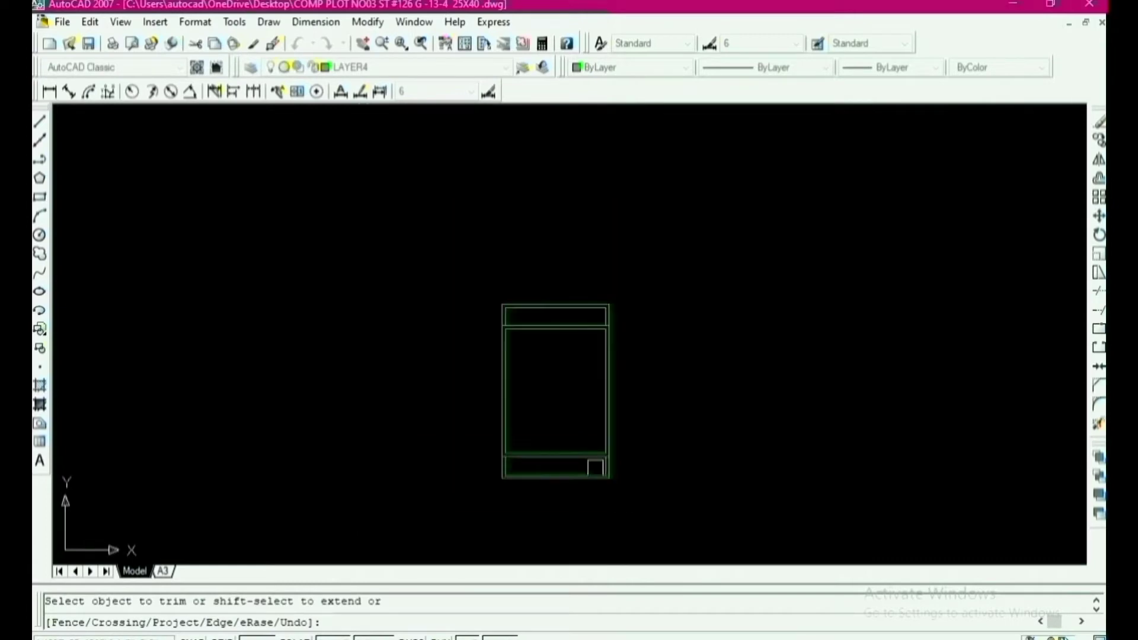
pyautogui.scroll(5, 534, 363)
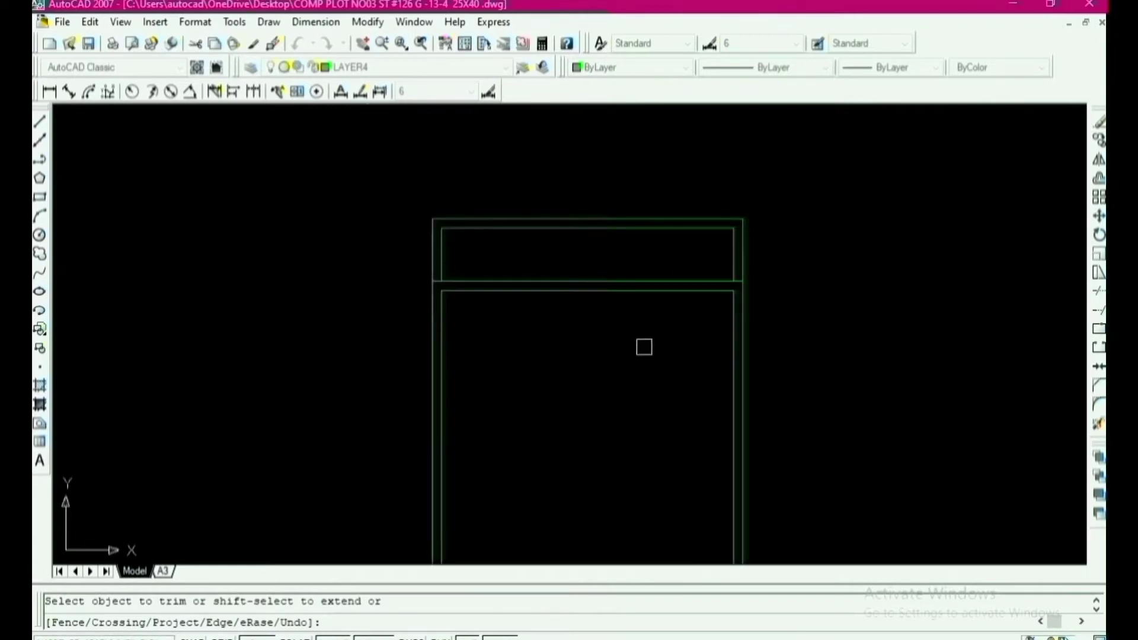
pyautogui.scroll(-2, 645, 348)
pyautogui.scroll(-4, 604, 229)
pyautogui.scroll(6, 591, 234)
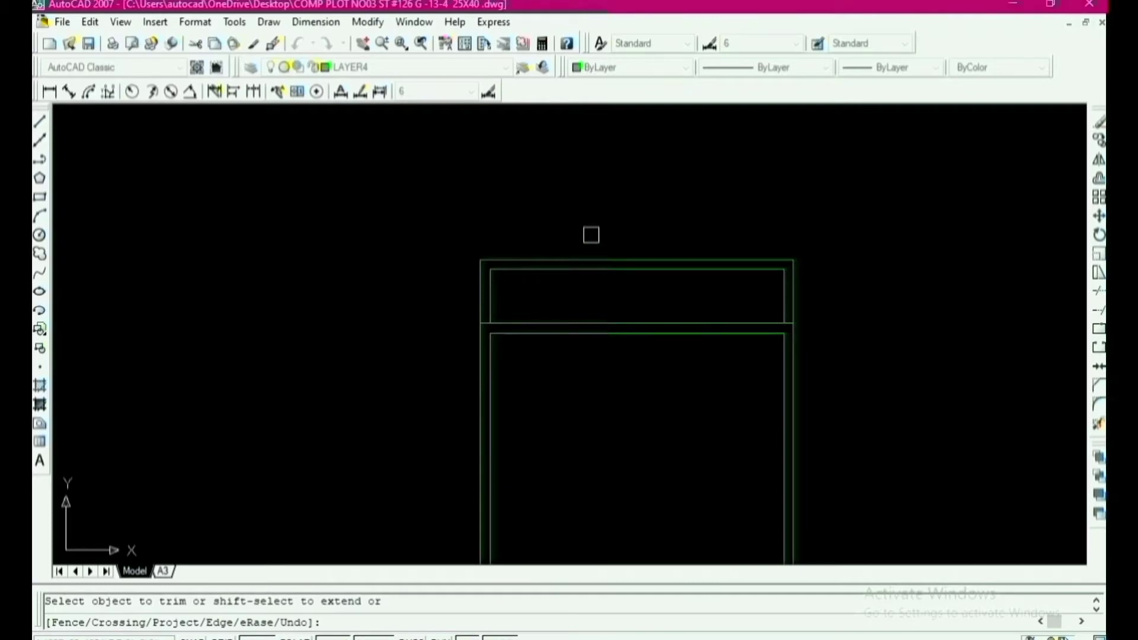
pyautogui.press('Escape')
# Step: Offset the inner top line and the inner left line of the upper strip 4.5" outward
pyautogui.scroll(-2, 581, 242)
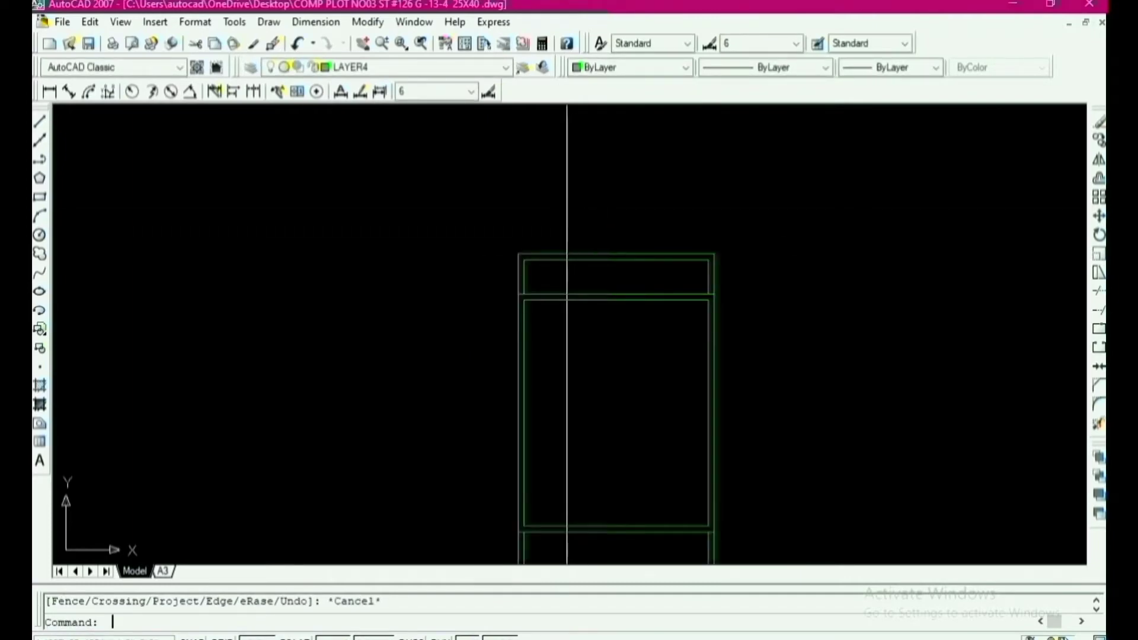
pyautogui.write('o')
pyautogui.press('Return')
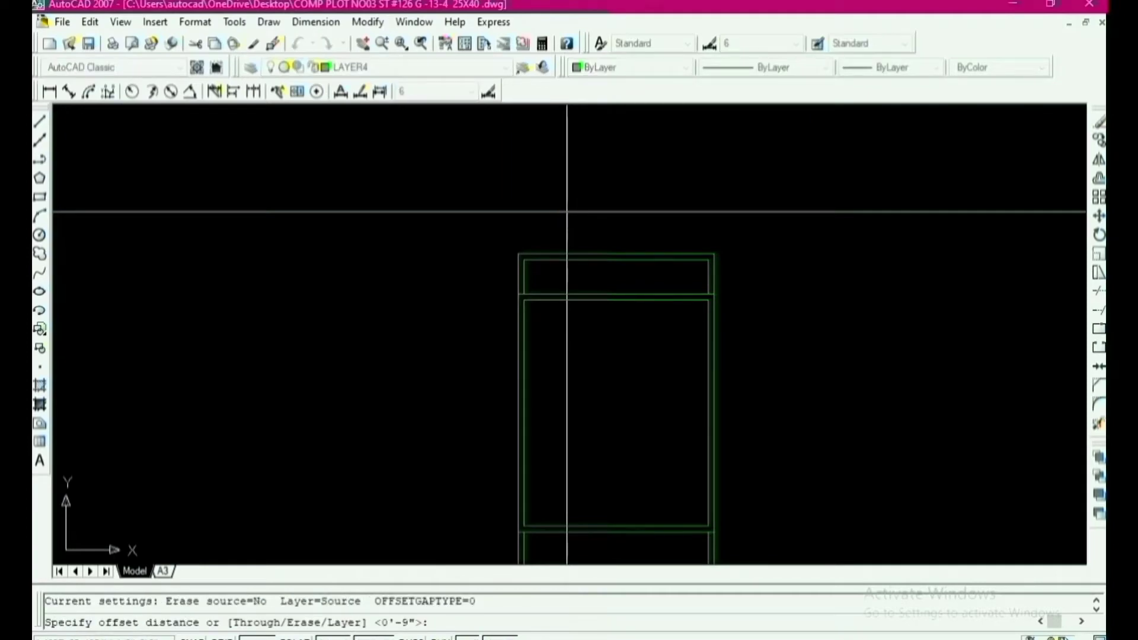
pyautogui.write('4.5')
pyautogui.press('Return')
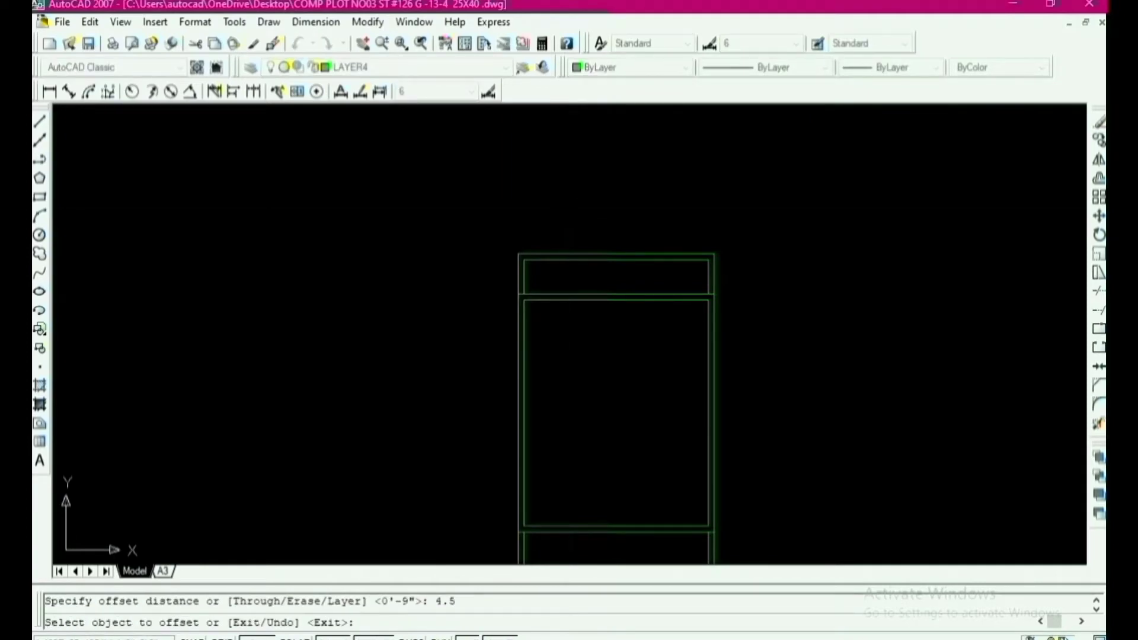
pyautogui.scroll(2, 552, 261)
pyautogui.click(549, 258)
pyautogui.click(557, 237)
pyautogui.click(465, 291)
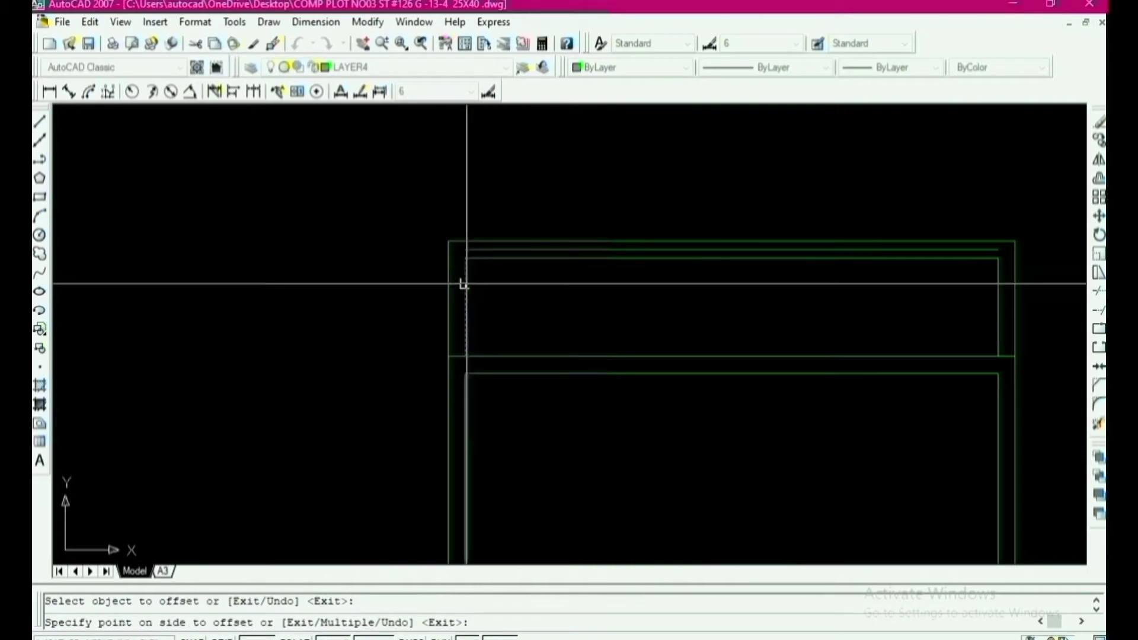
pyautogui.click(460, 285)
# Step: Offset the inner right line of the upper strip 4.5" outward
pyautogui.click(998, 284)
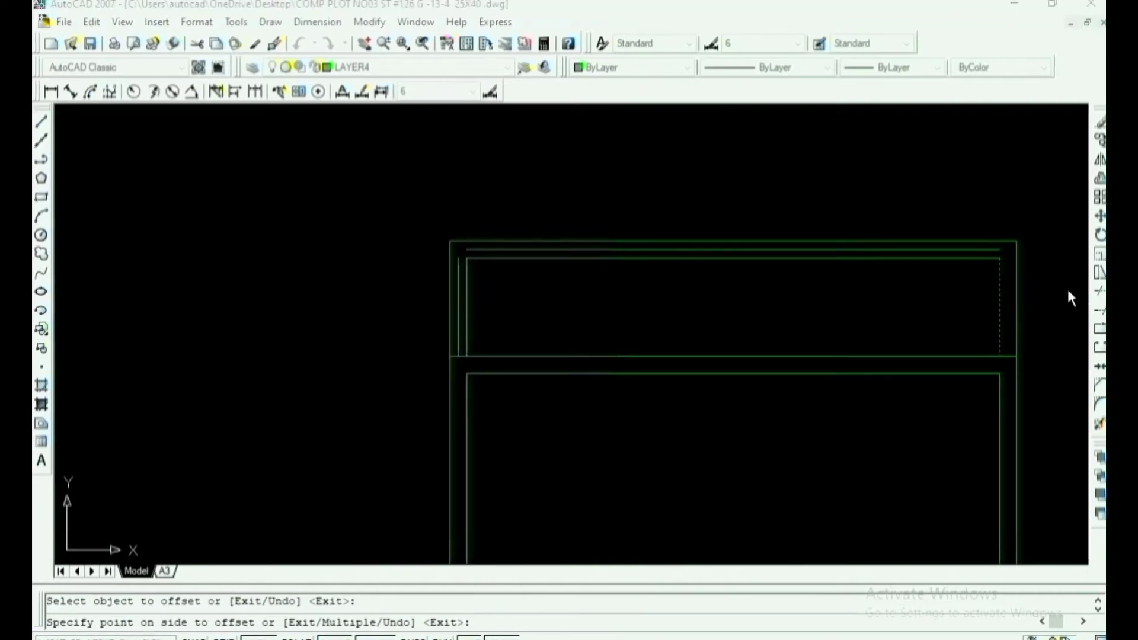
pyautogui.scroll(-4, 795, 261)
pyautogui.scroll(3, 907, 287)
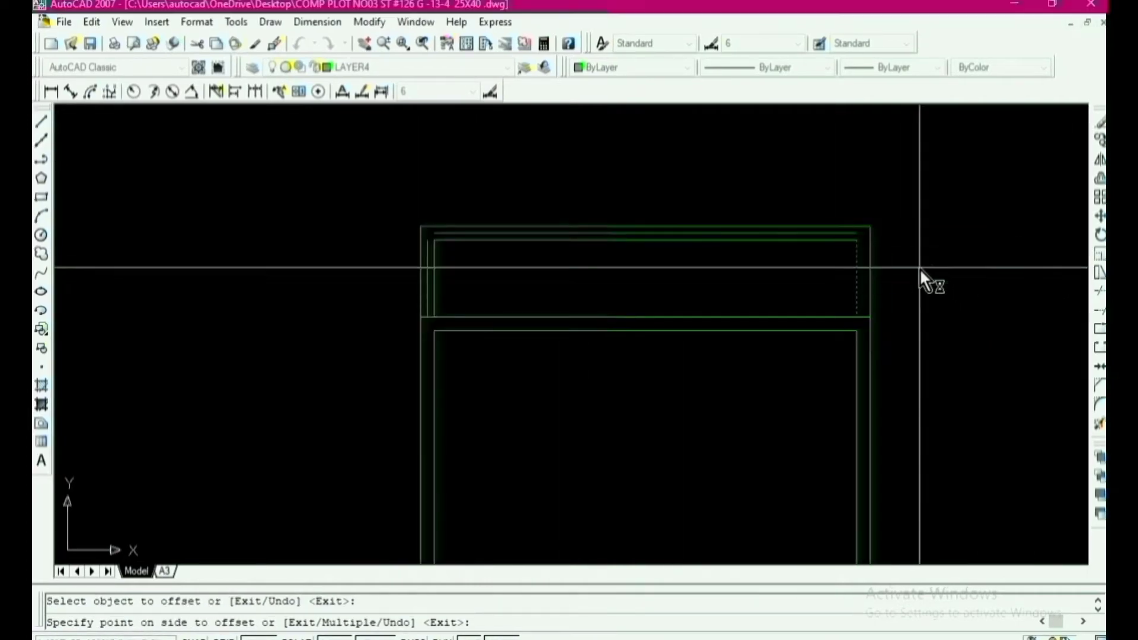
pyautogui.press('Return')
pyautogui.press('Return')
pyautogui.press('Return')
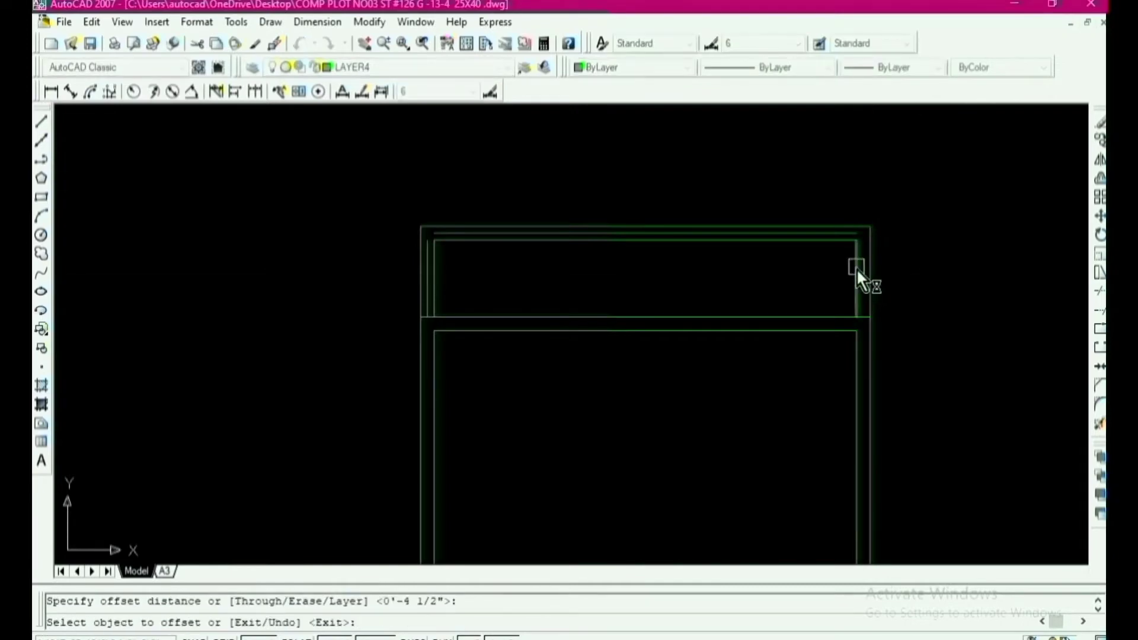
pyautogui.click(856, 267)
pyautogui.click(906, 269)
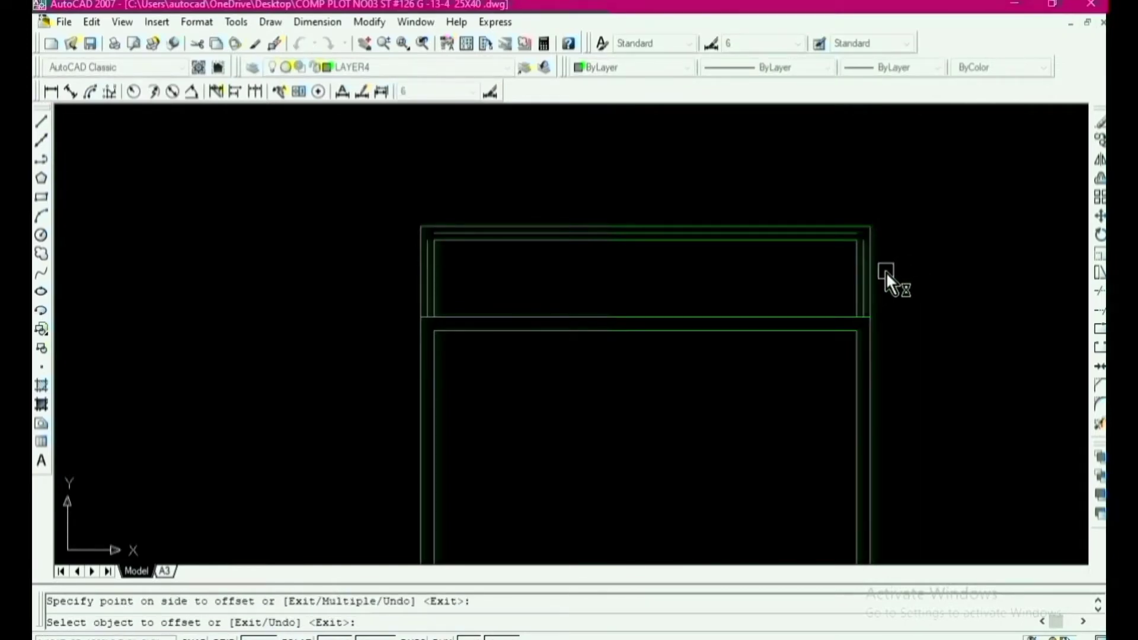
pyautogui.press('Return')
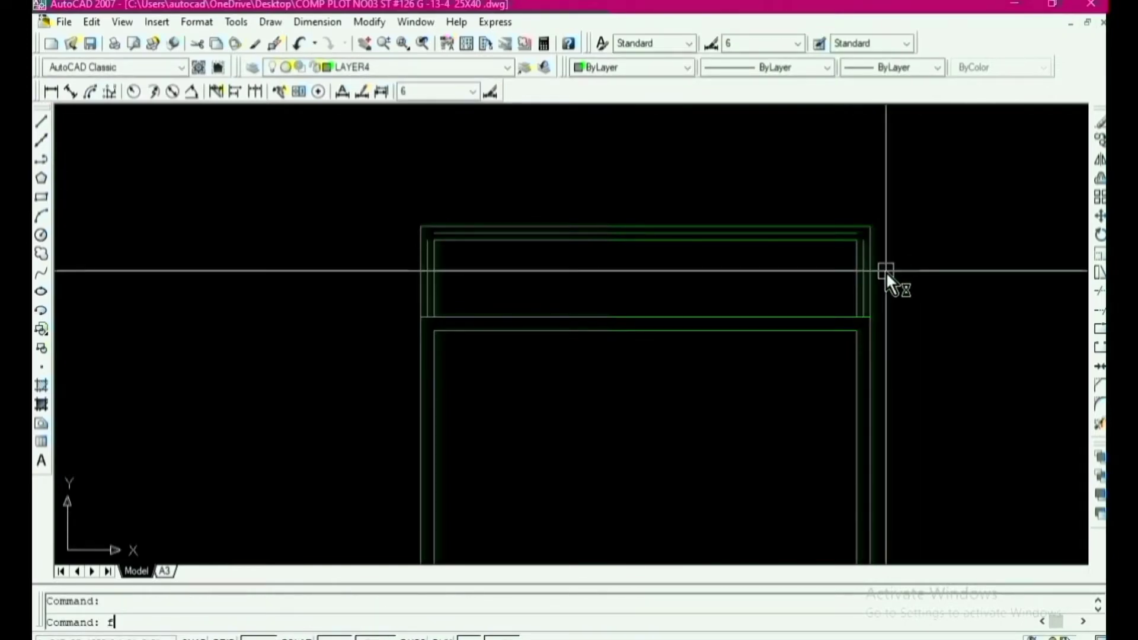
# Step: Fillet the new 4.5" offset lines into a sharp corner at the upper strip's top-right
pyautogui.write('f')
pyautogui.press('Return')
pyautogui.scroll(3, 866, 254)
pyautogui.click(861, 238)
pyautogui.click(841, 199)
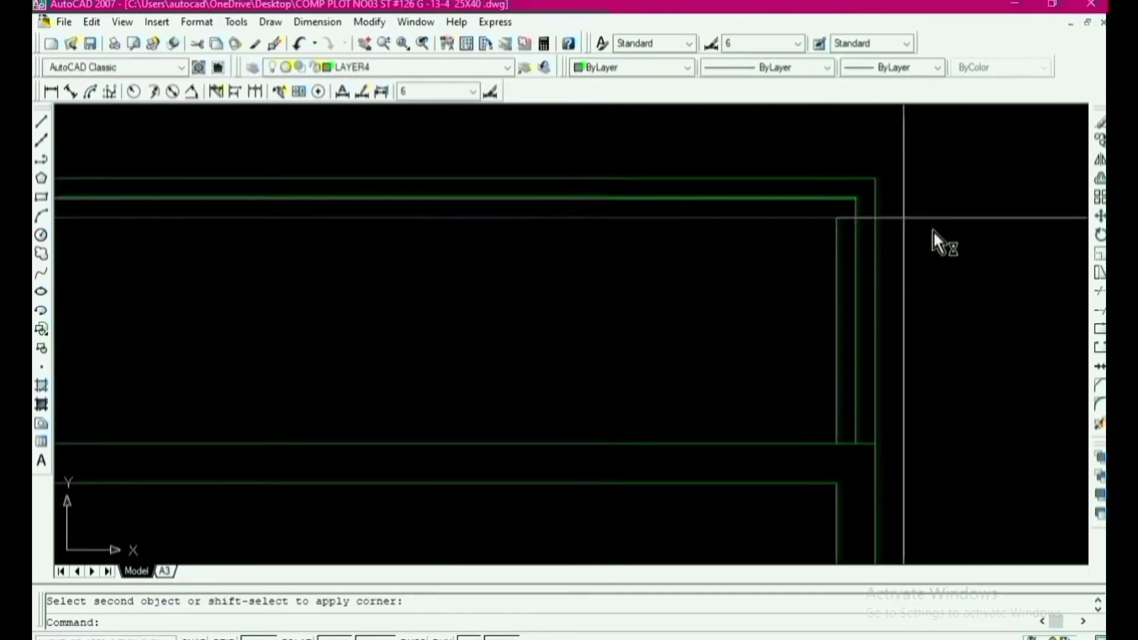
# Step: Fillet the new 4.5" offset lines into a sharp corner at the upper strip's top-left
pyautogui.scroll(-3, 762, 261)
pyautogui.scroll(1, 666, 261)
pyautogui.press('Return')
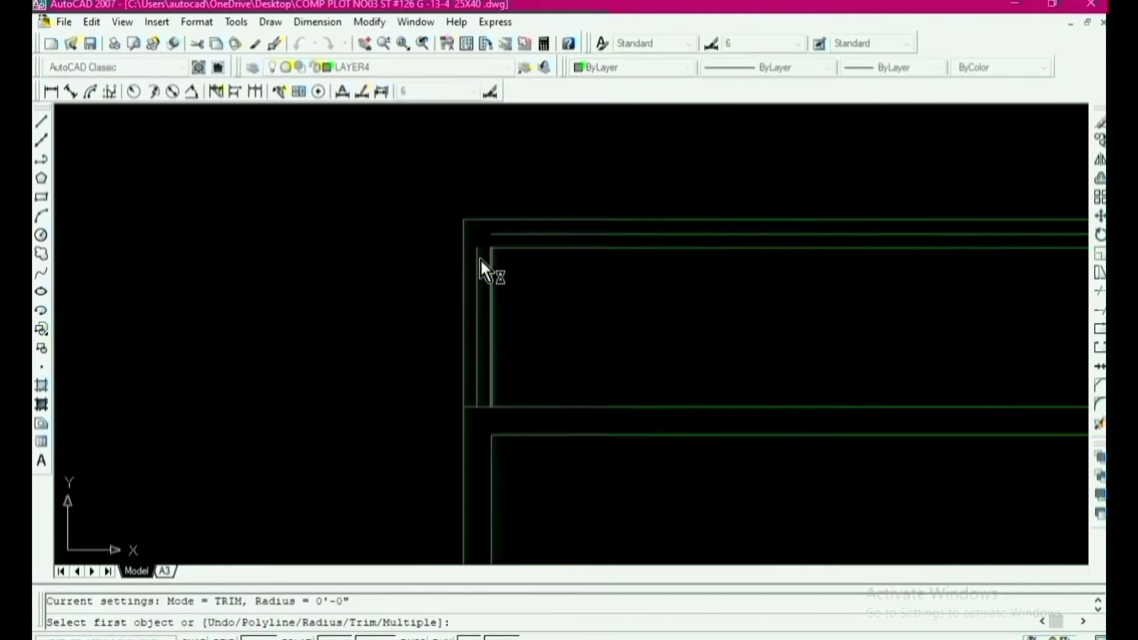
pyautogui.click(476, 260)
pyautogui.click(507, 234)
pyautogui.scroll(-3, 480, 230)
pyautogui.press('Return')
pyautogui.scroll(-1, 457, 225)
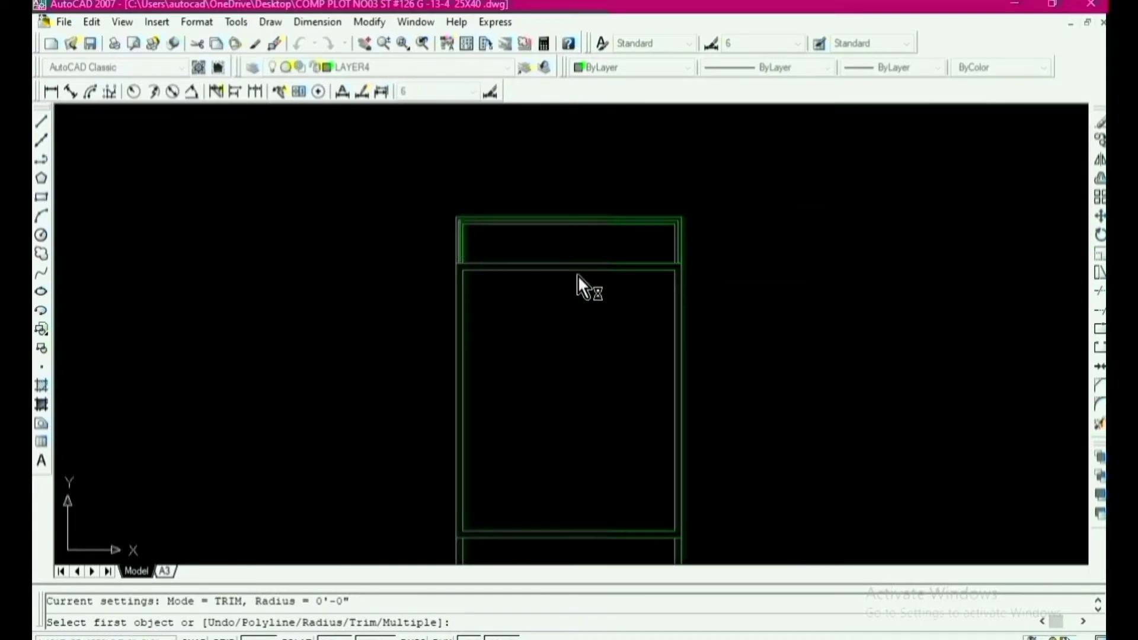
# Step: Trim the outer left and right wall lines below the lower cross wall
pyautogui.scroll(3, 558, 341)
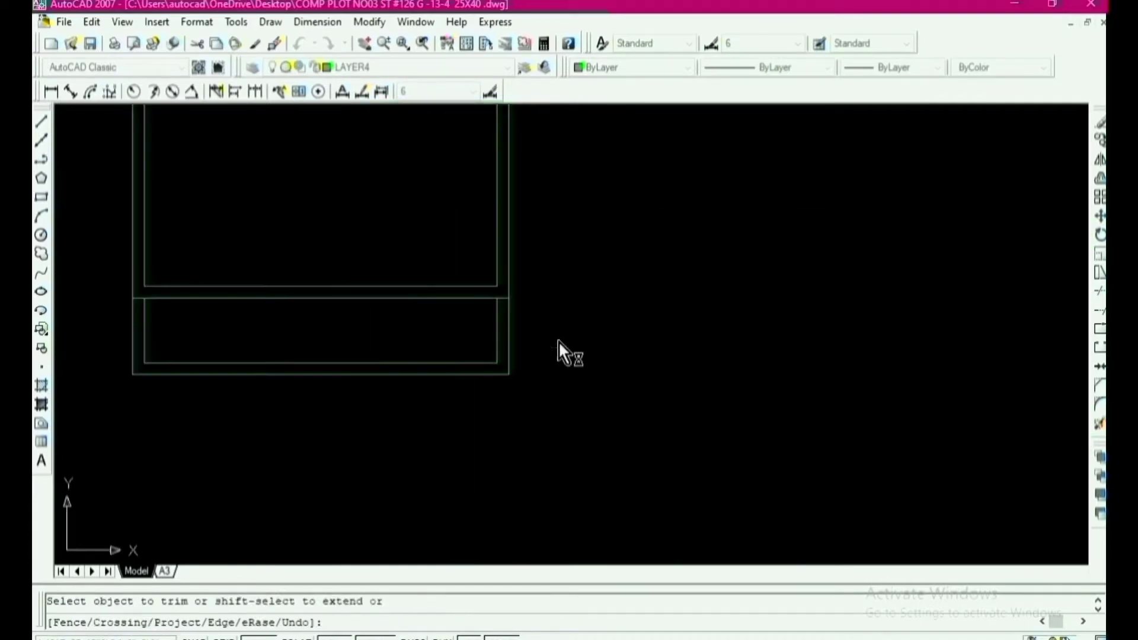
pyautogui.click(551, 341)
pyautogui.click(472, 325)
pyautogui.scroll(-3, 578, 336)
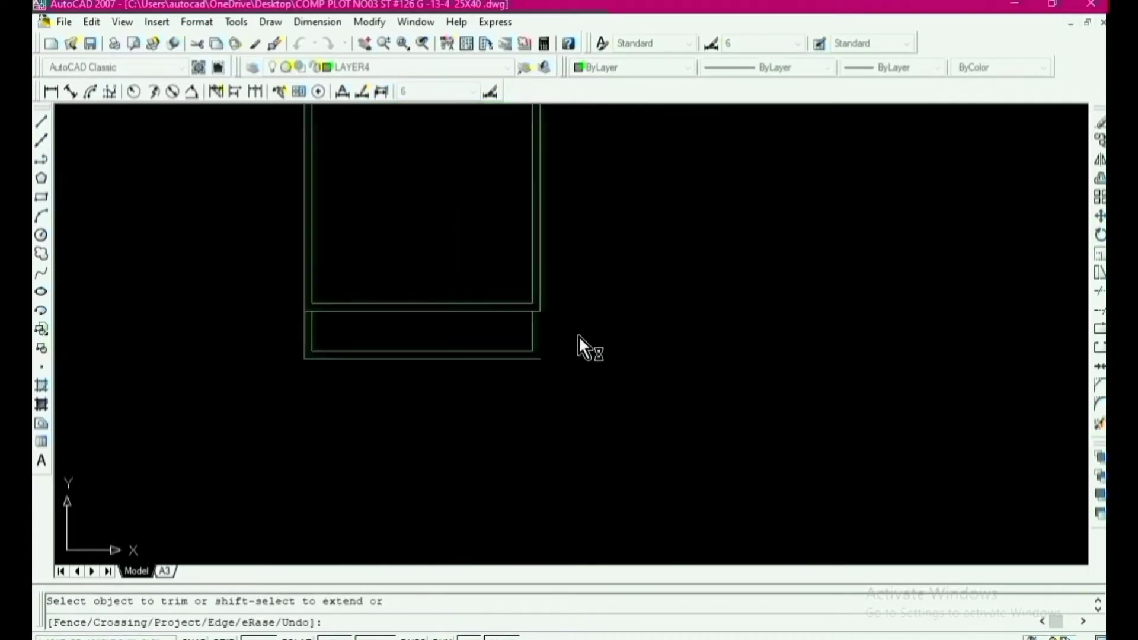
pyautogui.scroll(2, 368, 341)
pyautogui.scroll(2, 375, 341)
pyautogui.click(285, 326)
pyautogui.click(434, 356)
pyautogui.scroll(-3, 434, 355)
pyautogui.press('Escape')
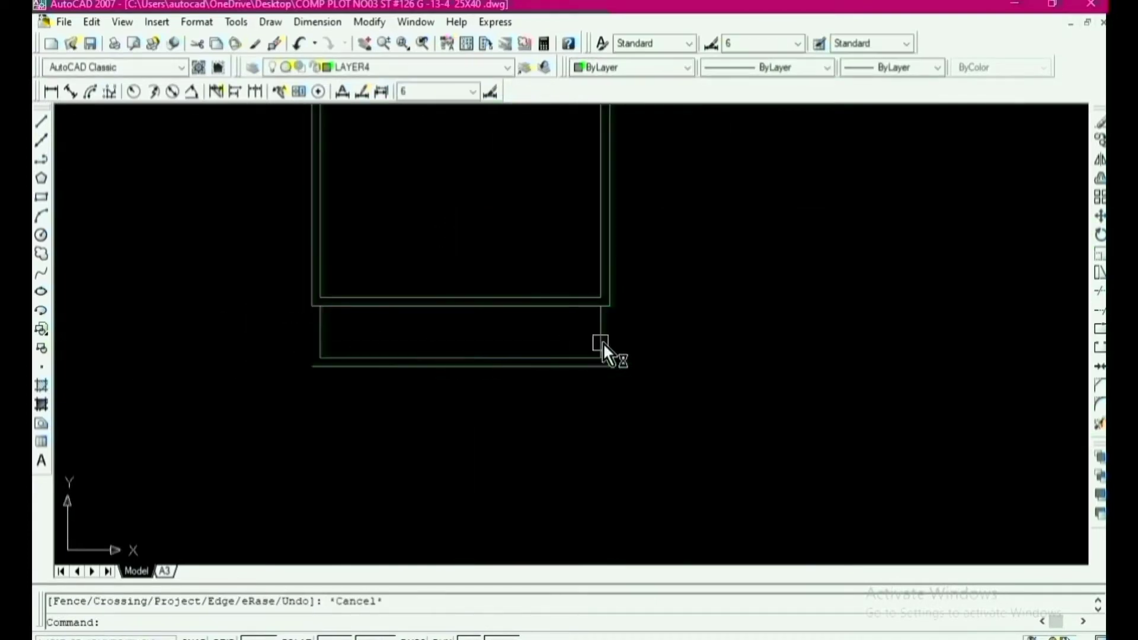
# Step: Erase the remaining wall lines of the strip below the lower cross wall
pyautogui.click(604, 338)
pyautogui.click(267, 397)
pyautogui.write('e')
pyautogui.press('Return')
pyautogui.scroll(-3, 561, 456)
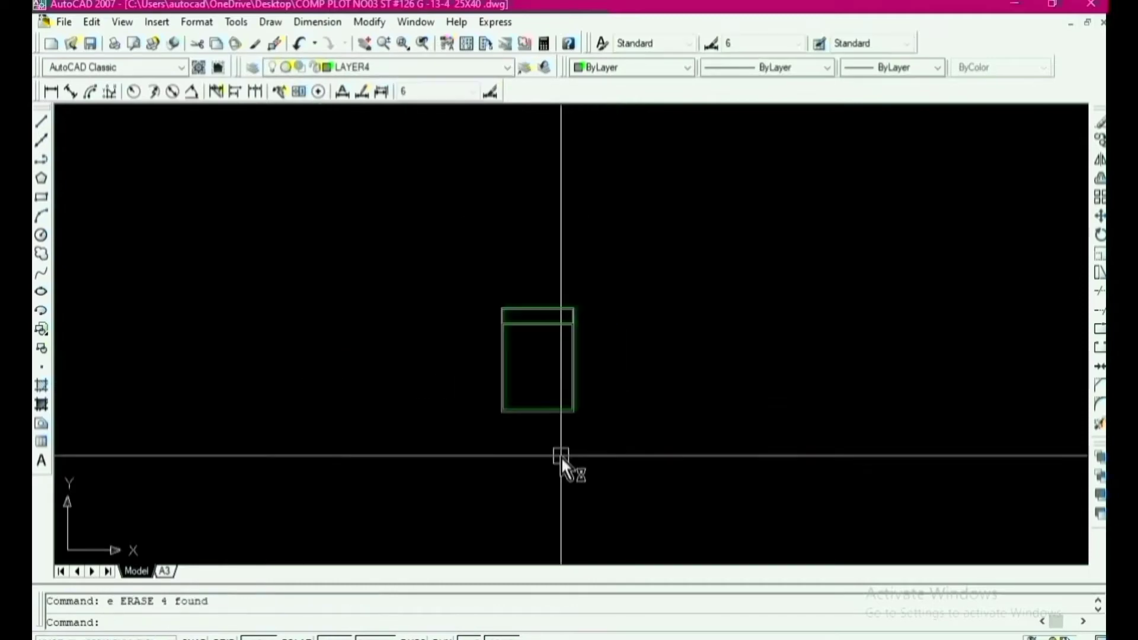
# Step: Draw a horizontal cutting line across the upper strip just above the cross wall, extending past both side walls
pyautogui.scroll(5, 579, 326)
pyautogui.press('Escape')
pyautogui.write('l')
pyautogui.press('Return')
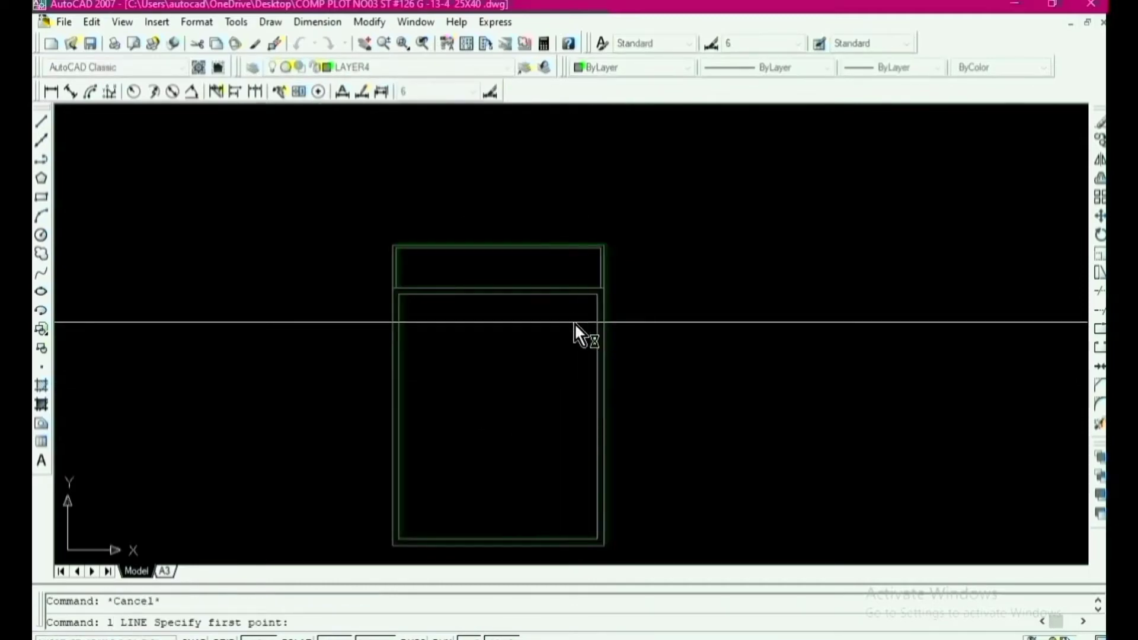
pyautogui.scroll(3, 362, 274)
pyautogui.scroll(-2, 366, 270)
pyautogui.click(363, 270)
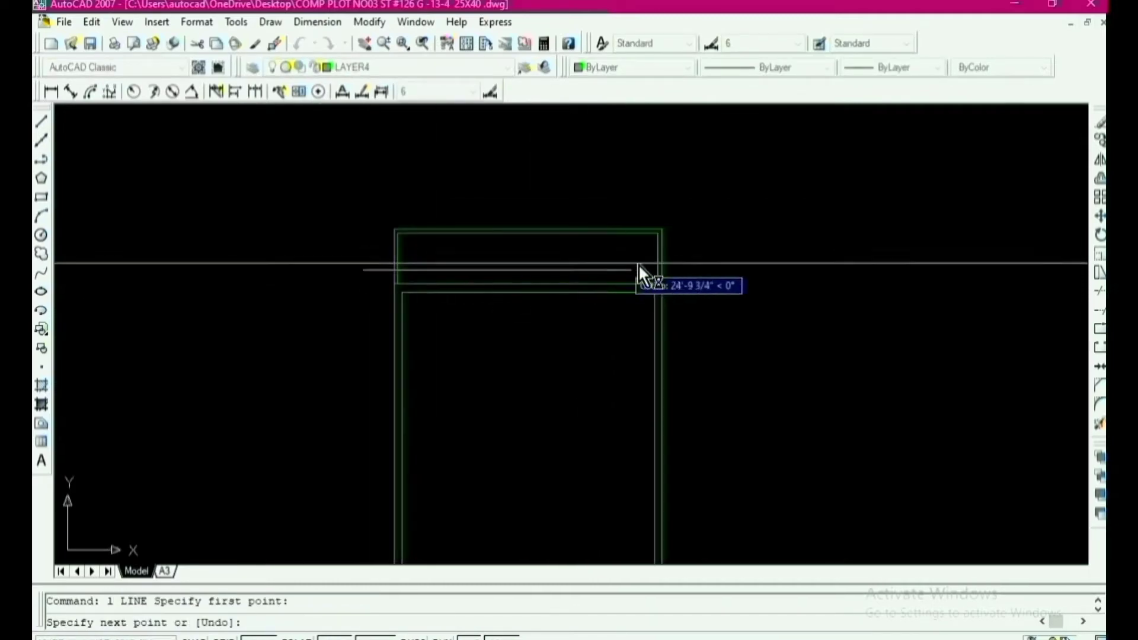
pyautogui.click(731, 281)
pyautogui.press('Escape')
# Step: Trim both side walls of the upper strip between the cutting line and the cross wall
pyautogui.scroll(3, 638, 281)
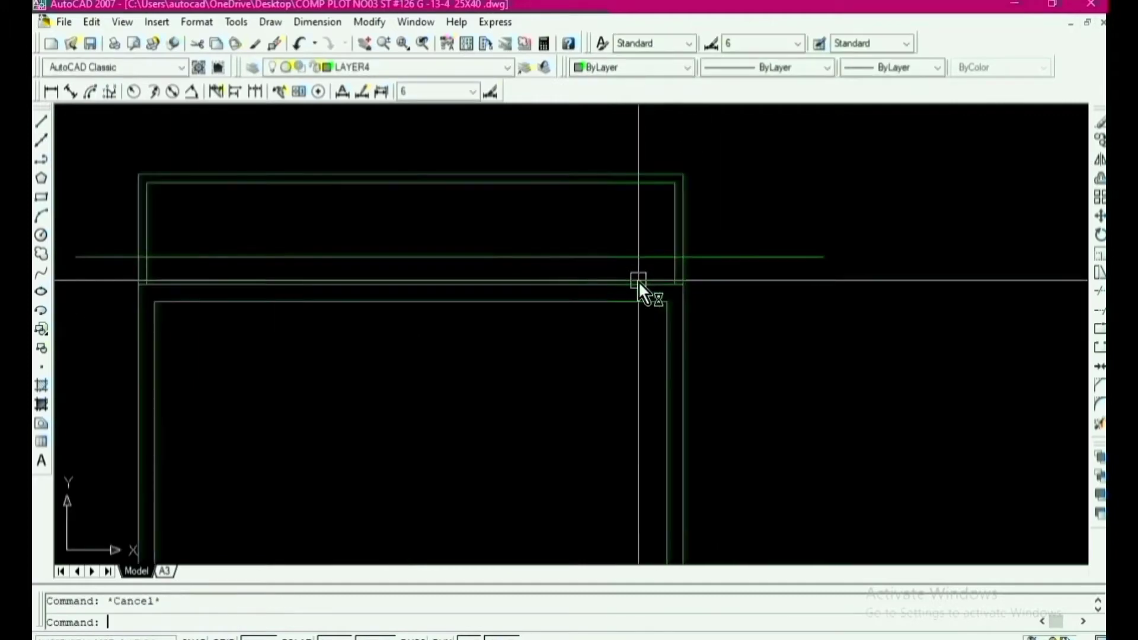
pyautogui.write('tr')
pyautogui.press('Return')
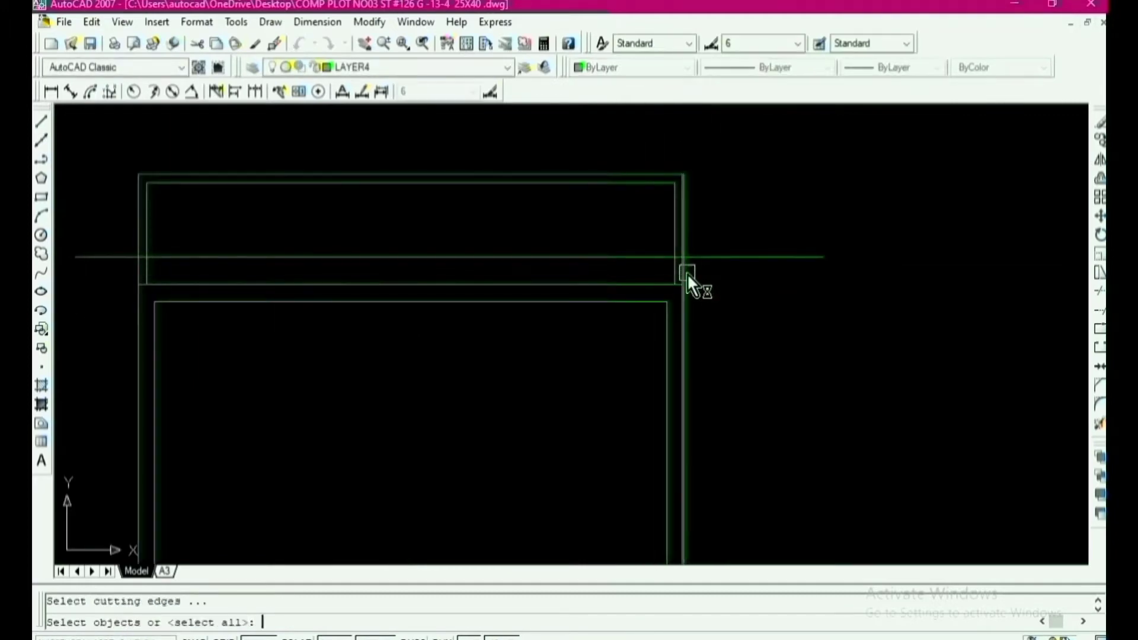
pyautogui.press('Return')
pyautogui.scroll(1, 688, 272)
pyautogui.click(706, 279)
pyautogui.scroll(-4, 633, 269)
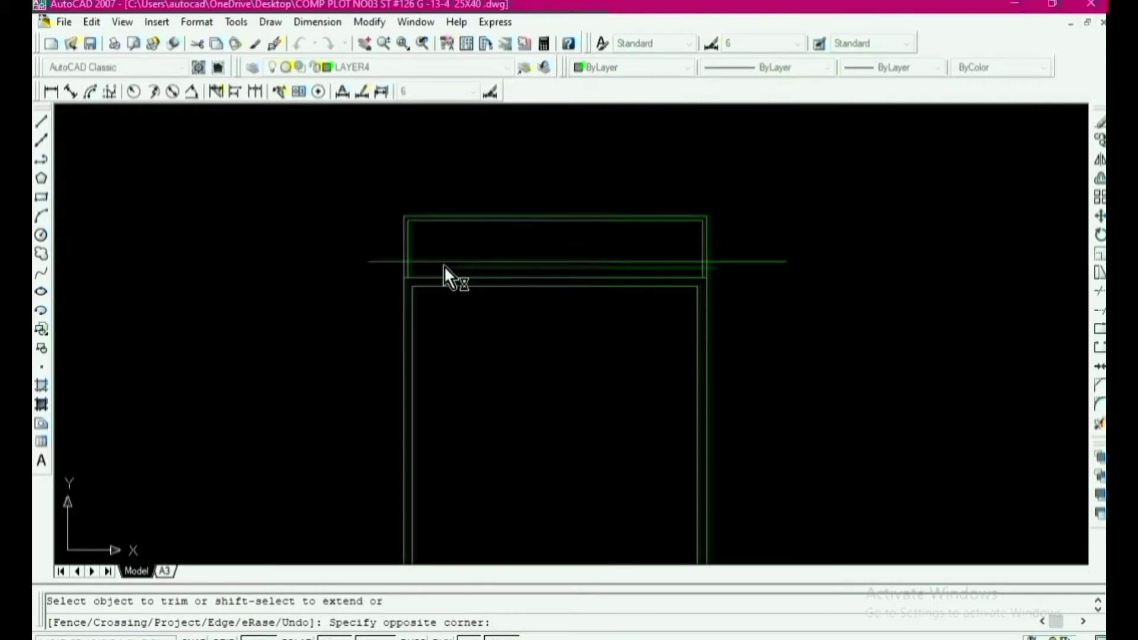
pyautogui.click(386, 266)
pyautogui.press('Escape')
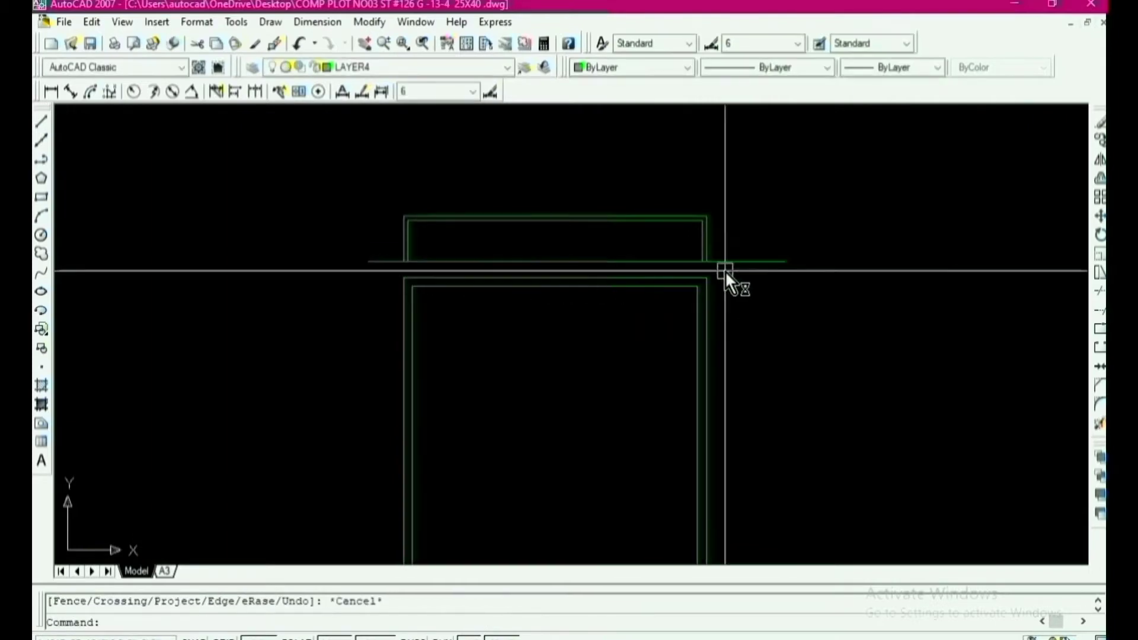
# Step: Erase the horizontal cutting line above the cross wall
pyautogui.click(731, 262)
pyautogui.write('e')
pyautogui.press('Return')
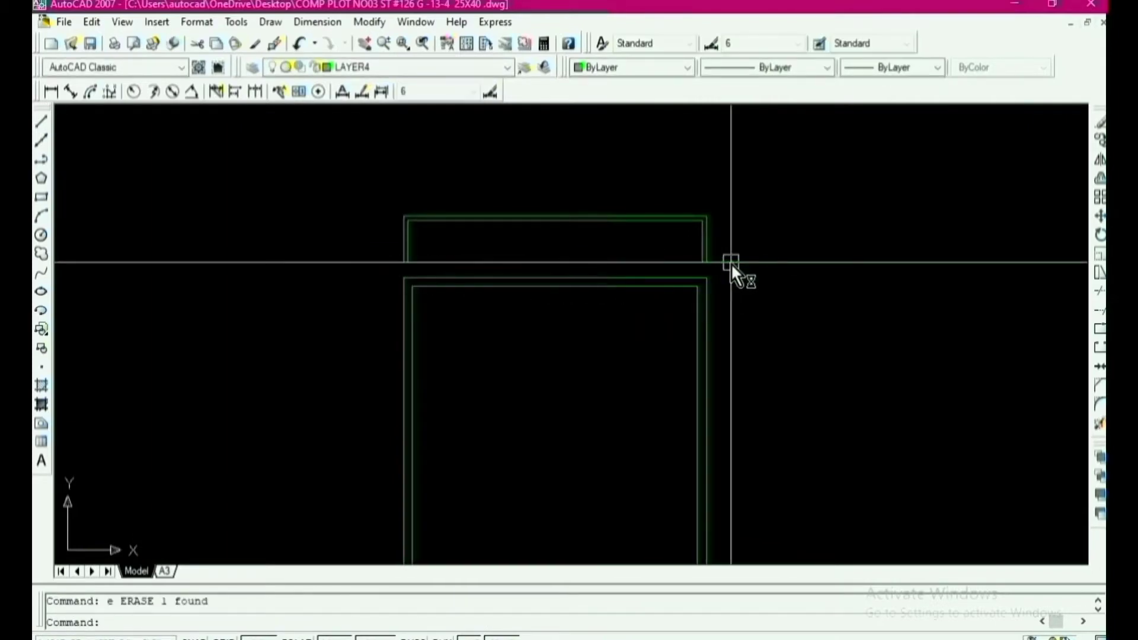
pyautogui.press('Escape')
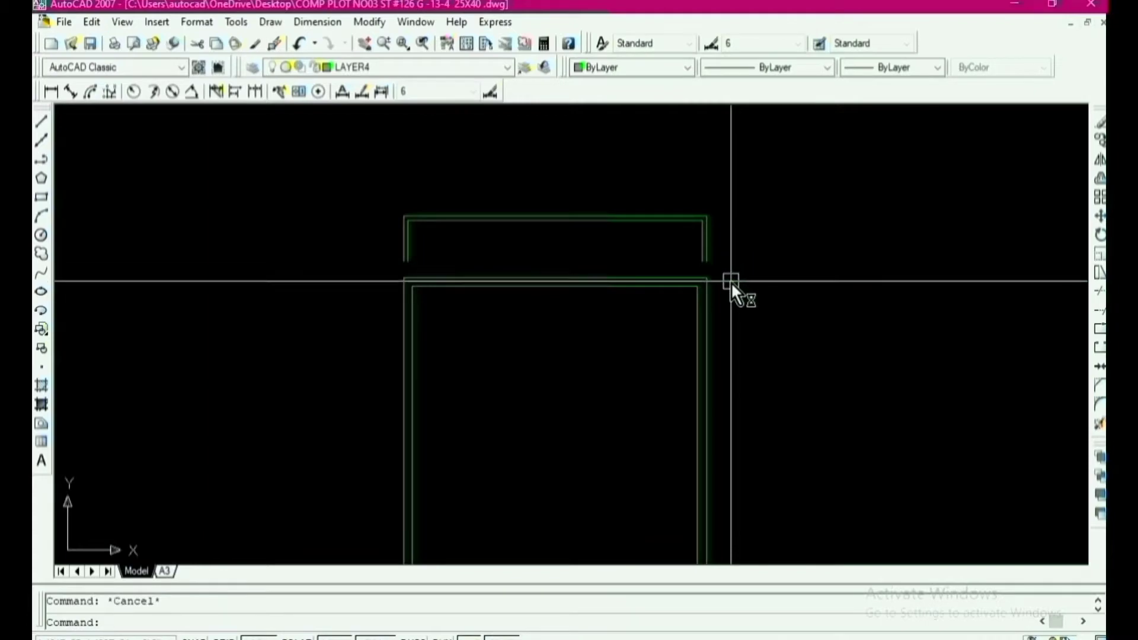
# Step: Extend the side wall lines of the upper strip down to the cross wall on both sides
pyautogui.scroll(-4, 873, 258)
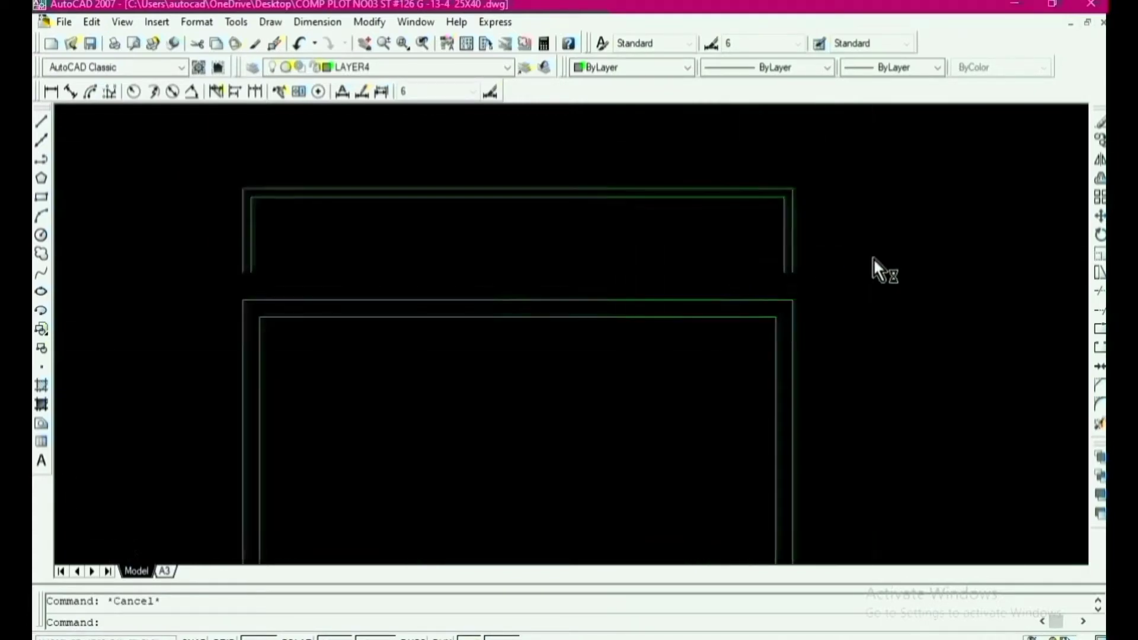
pyautogui.write('x')
pyautogui.press('Return')
pyautogui.press('Return')
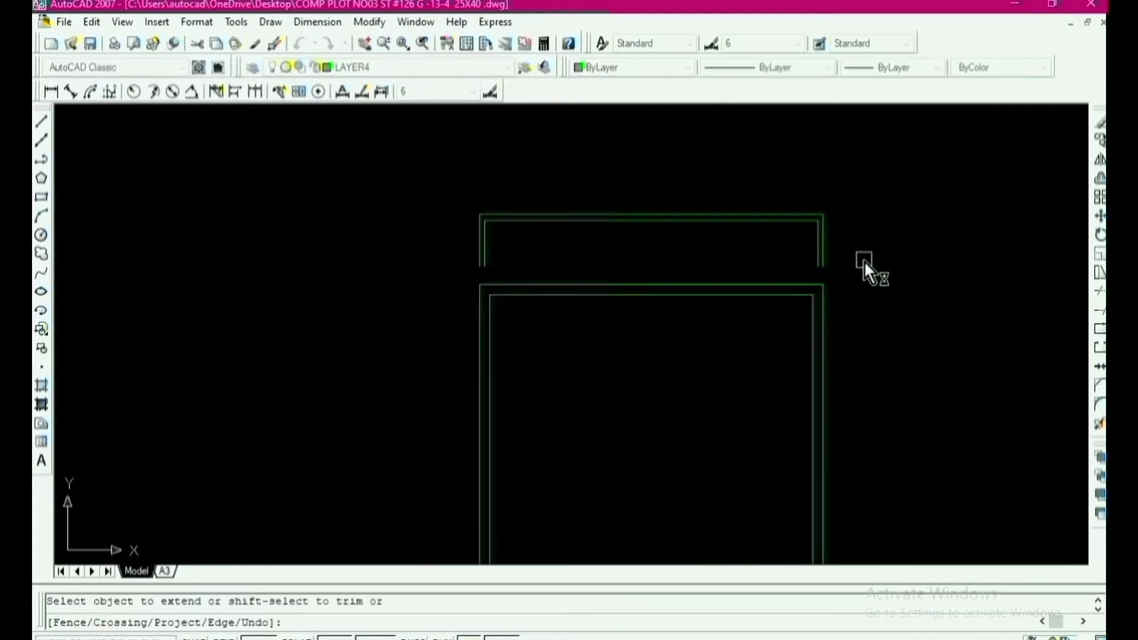
pyautogui.click(860, 258)
pyautogui.click(435, 261)
pyautogui.scroll(-3, 611, 235)
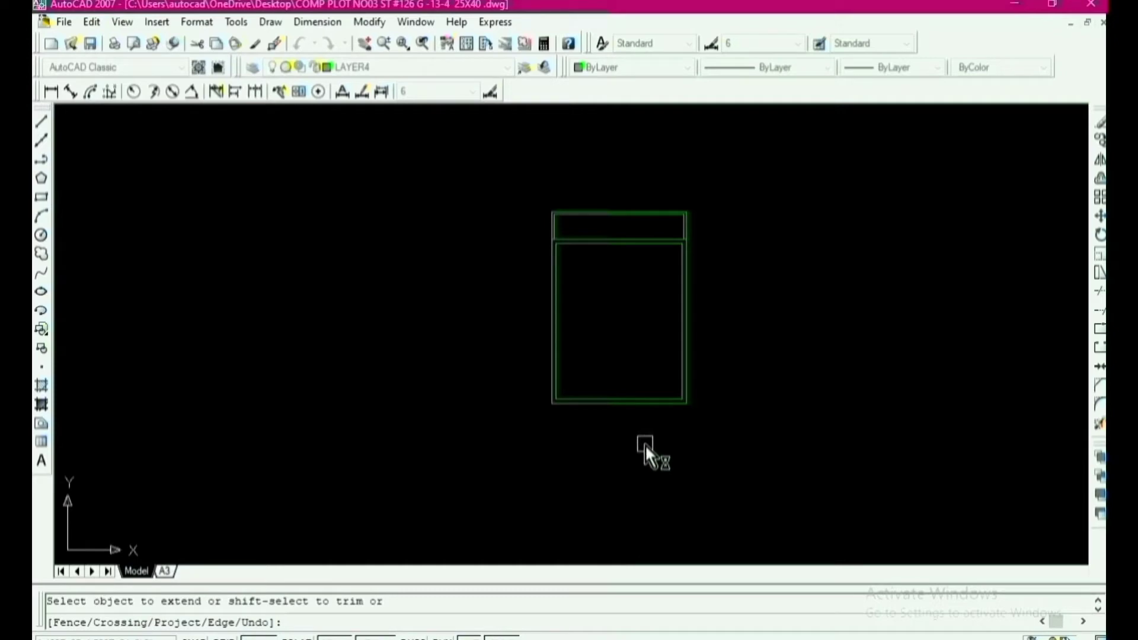
pyautogui.scroll(1, 637, 453)
pyautogui.scroll(-2, 673, 343)
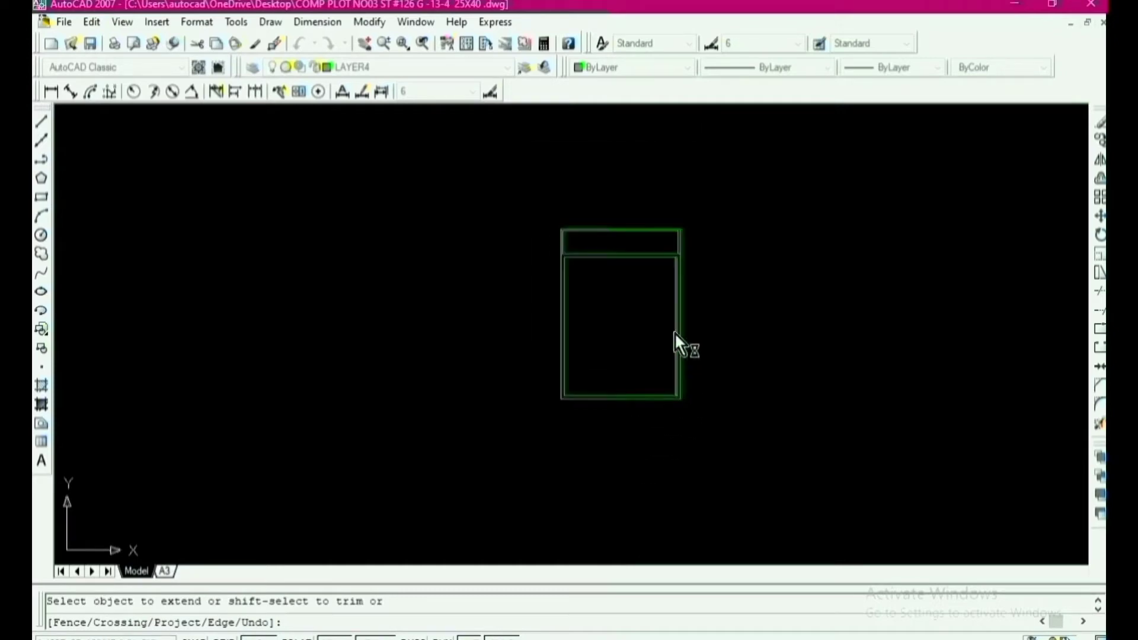
pyautogui.press('Escape')
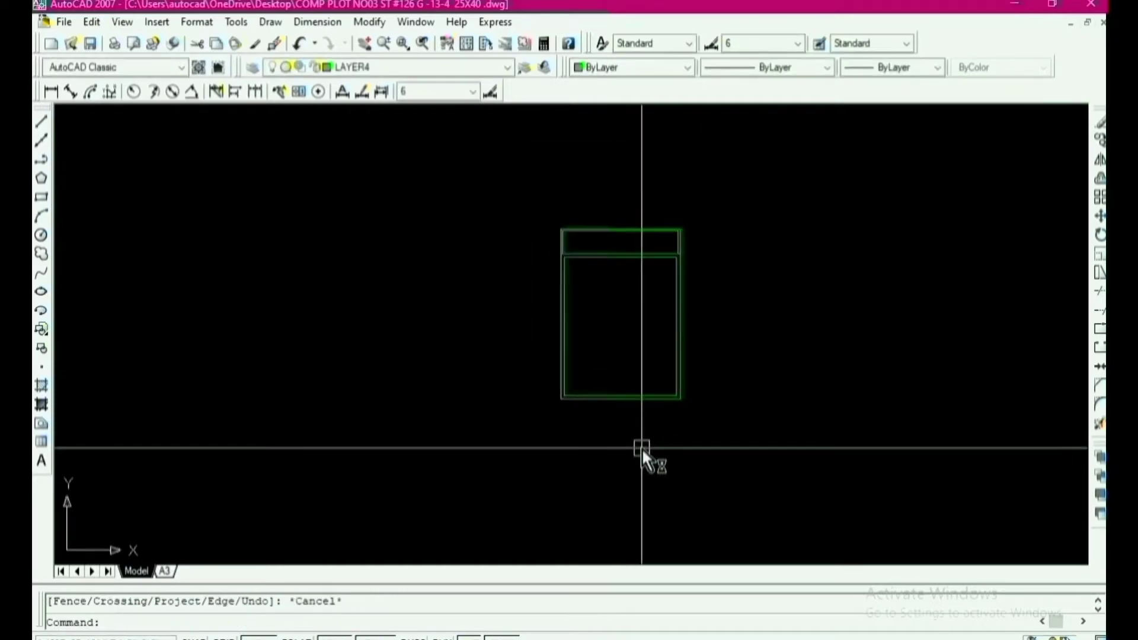
# Step: Mirror the upper strip's walls about a horizontal line through the outer side wall's midpoint, keeping the originals
pyautogui.scroll(1, 643, 443)
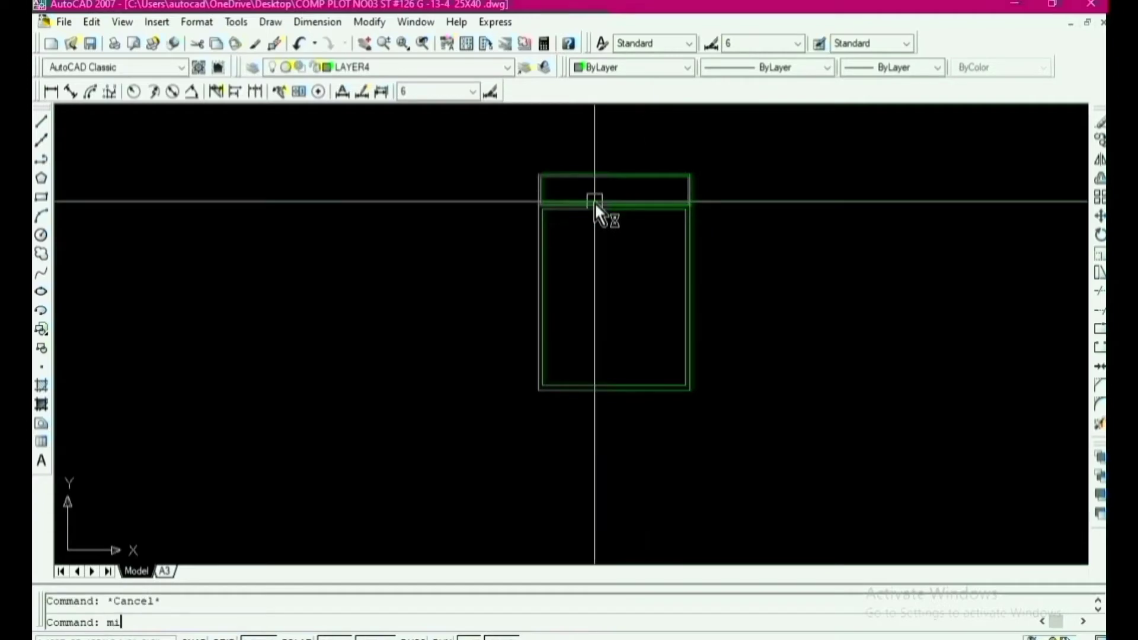
pyautogui.write('mi')
pyautogui.press('Return')
pyautogui.click(735, 160)
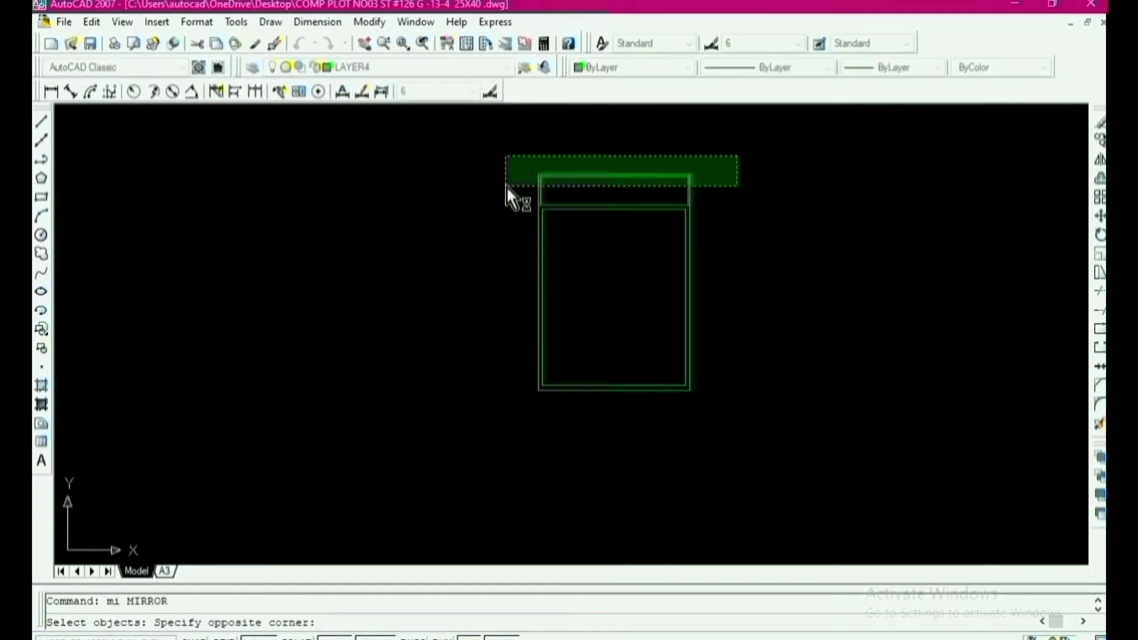
pyautogui.click(506, 186)
pyautogui.press('Return')
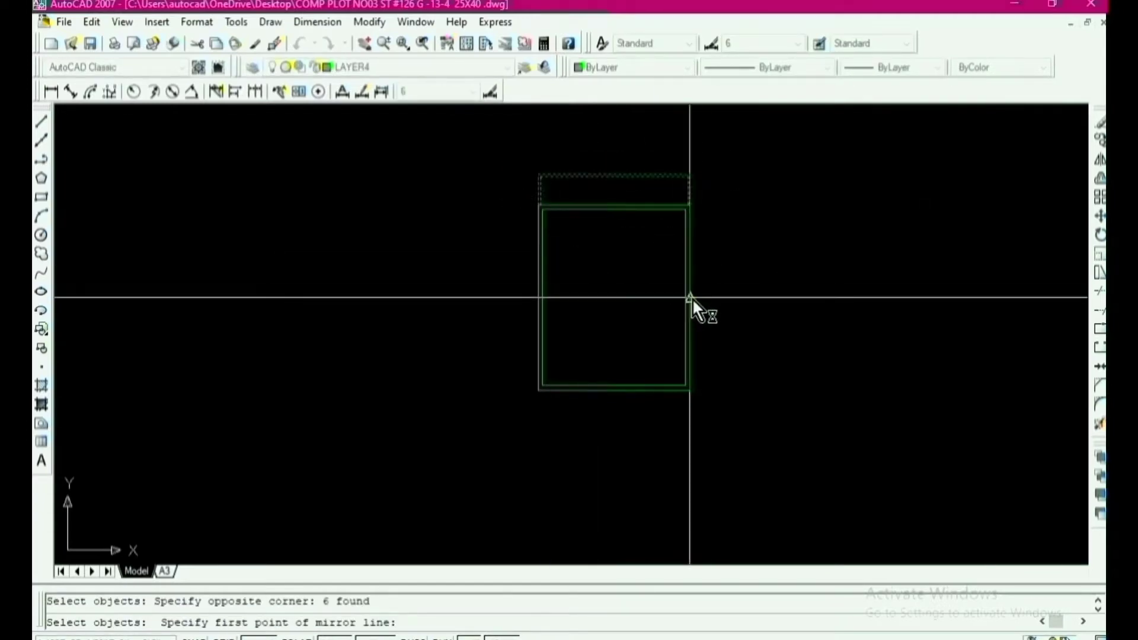
pyautogui.click(690, 296)
pyautogui.scroll(-3, 652, 299)
pyautogui.click(764, 309)
pyautogui.press('Return')
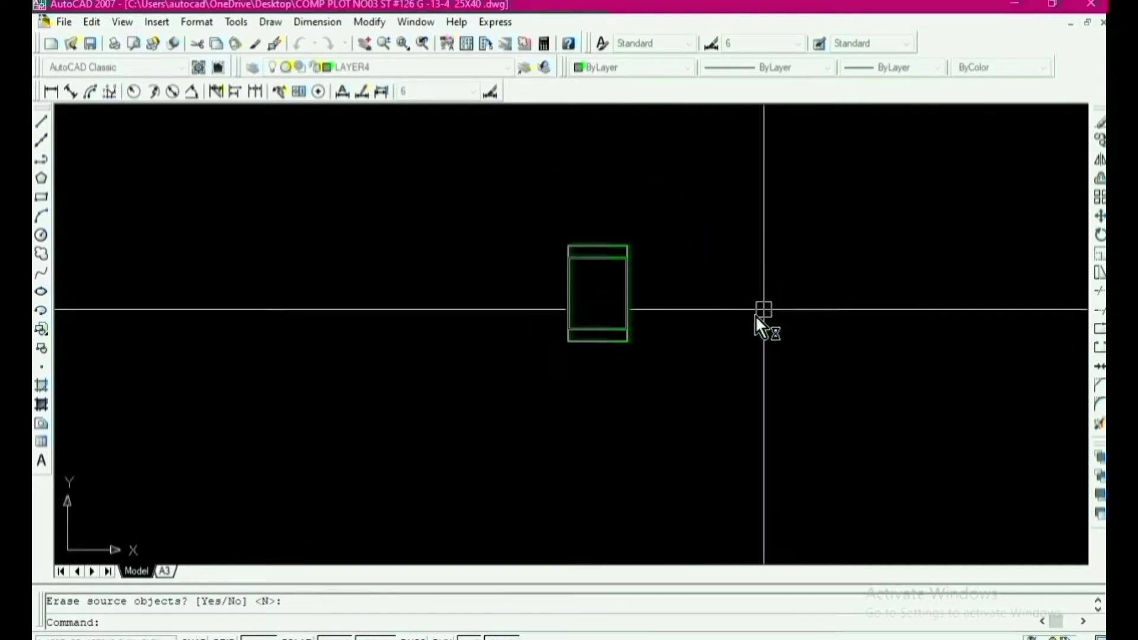
pyautogui.scroll(4, 612, 343)
pyautogui.scroll(-6, 627, 418)
pyautogui.scroll(1, 582, 385)
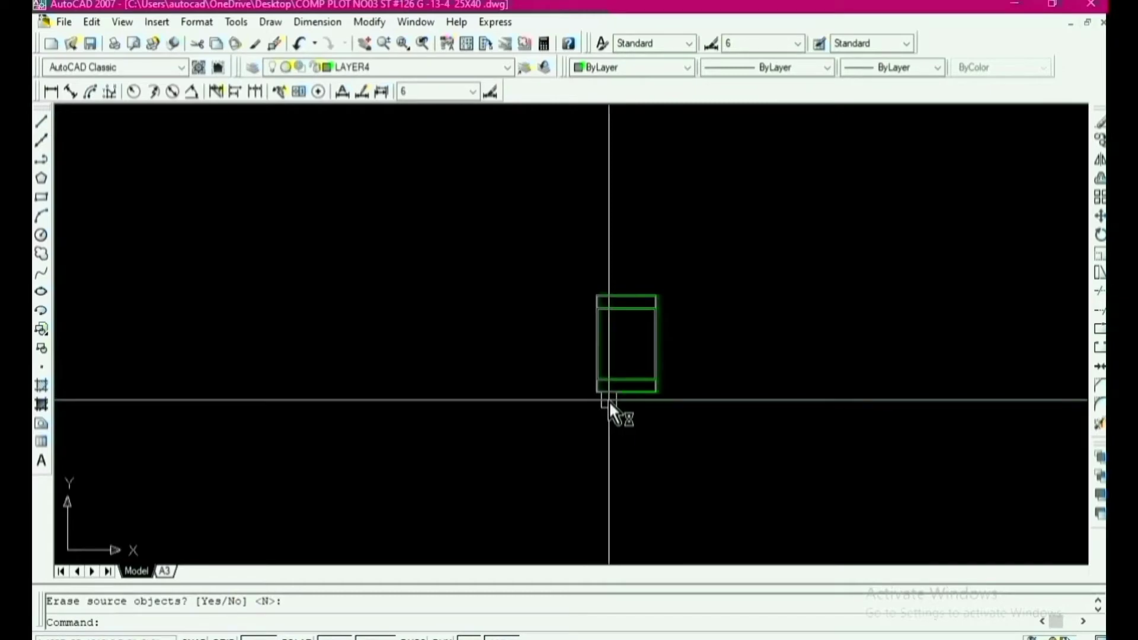
pyautogui.scroll(4, 655, 350)
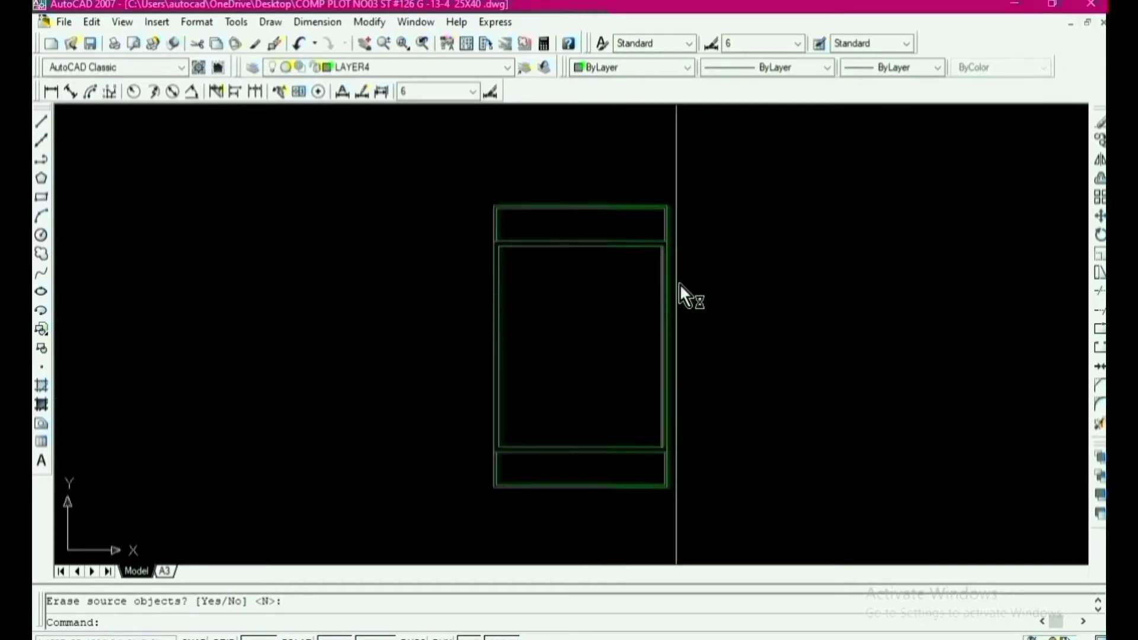
pyautogui.scroll(3, 610, 199)
pyautogui.scroll(-4, 649, 178)
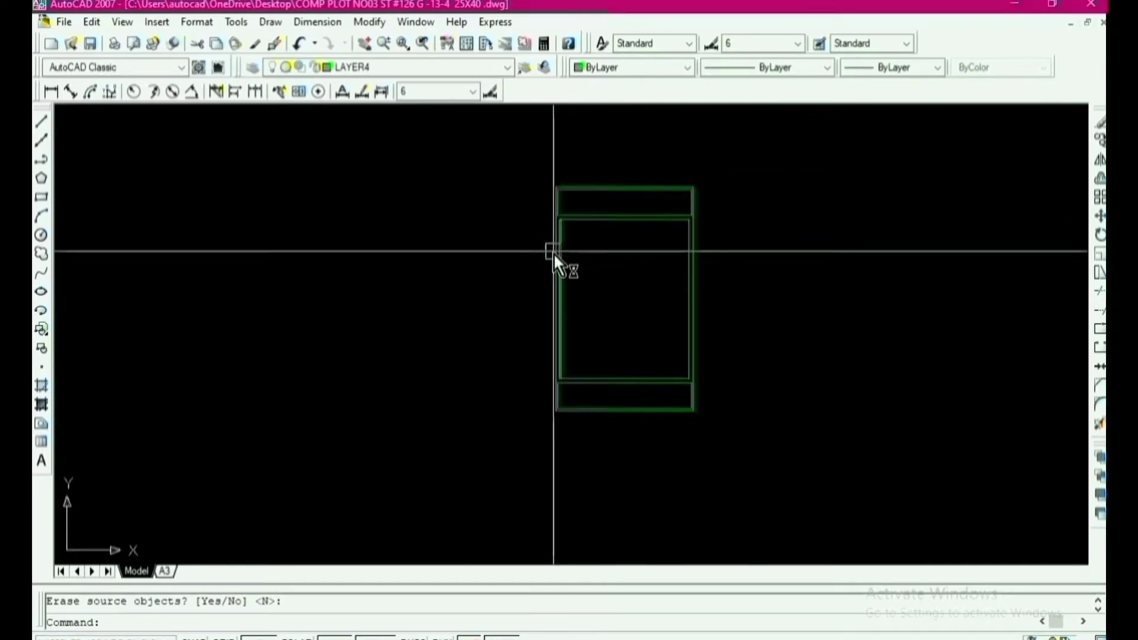
pyautogui.press('Escape')
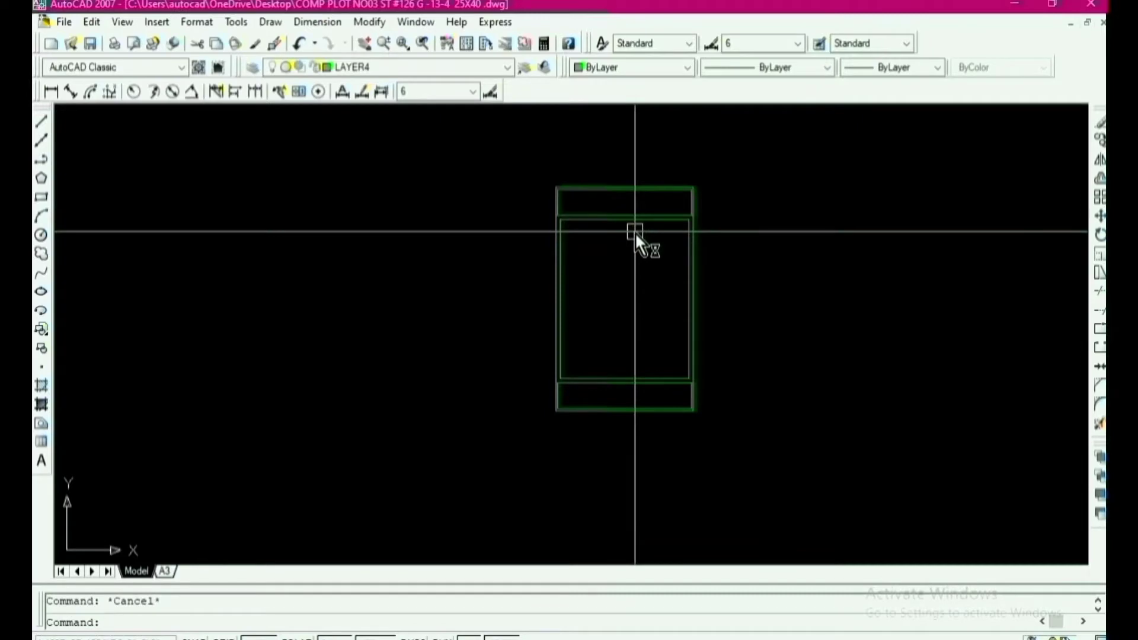
# Step: Add a linear dimension for the plan's overall width just above the upper strip's outer wall line
pyautogui.write('dli')
pyautogui.press('Return')
pyautogui.scroll(5, 627, 197)
pyautogui.press('Return')
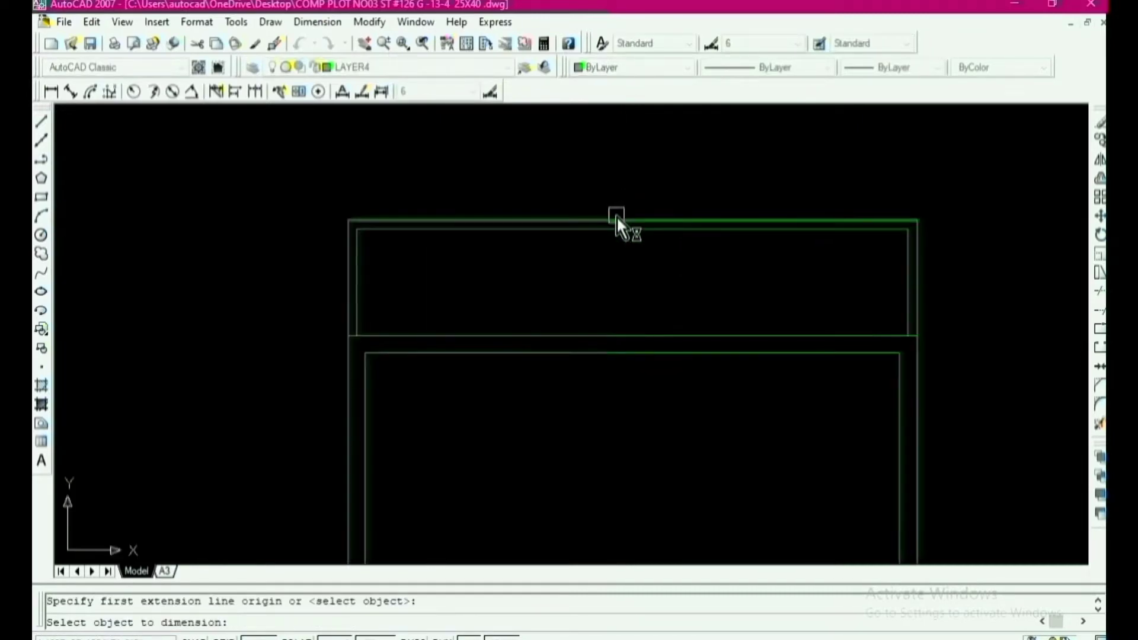
pyautogui.click(616, 218)
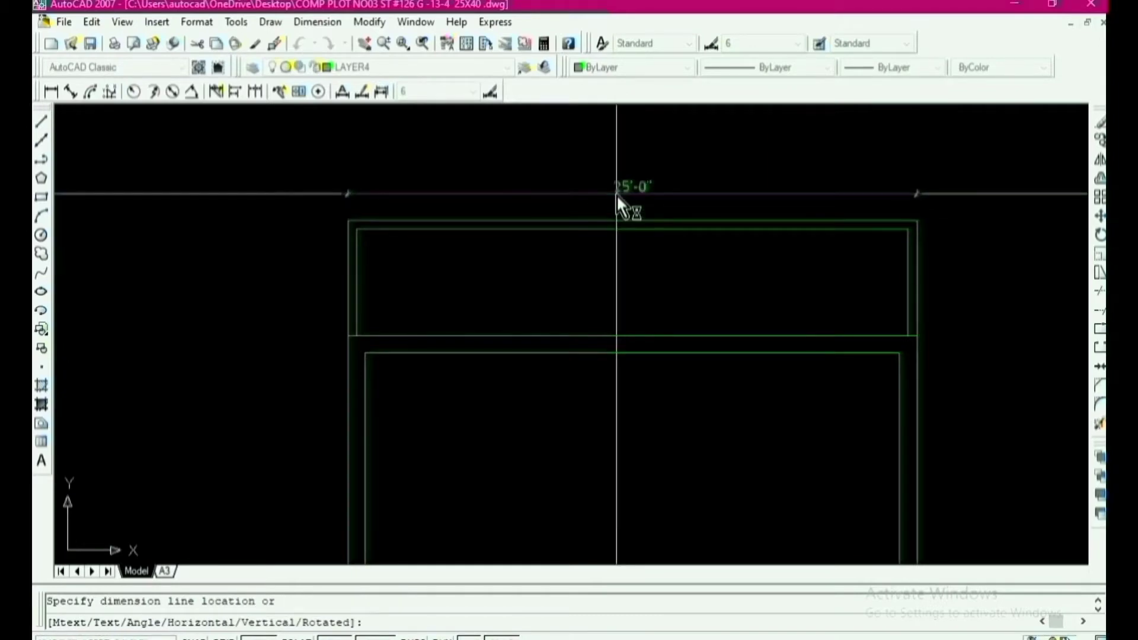
pyautogui.click(617, 194)
# Step: Add a vertical linear dimension for the upper strip's outer right wall line, placed just outside it
pyautogui.scroll(-4, 556, 165)
pyautogui.scroll(5, 718, 207)
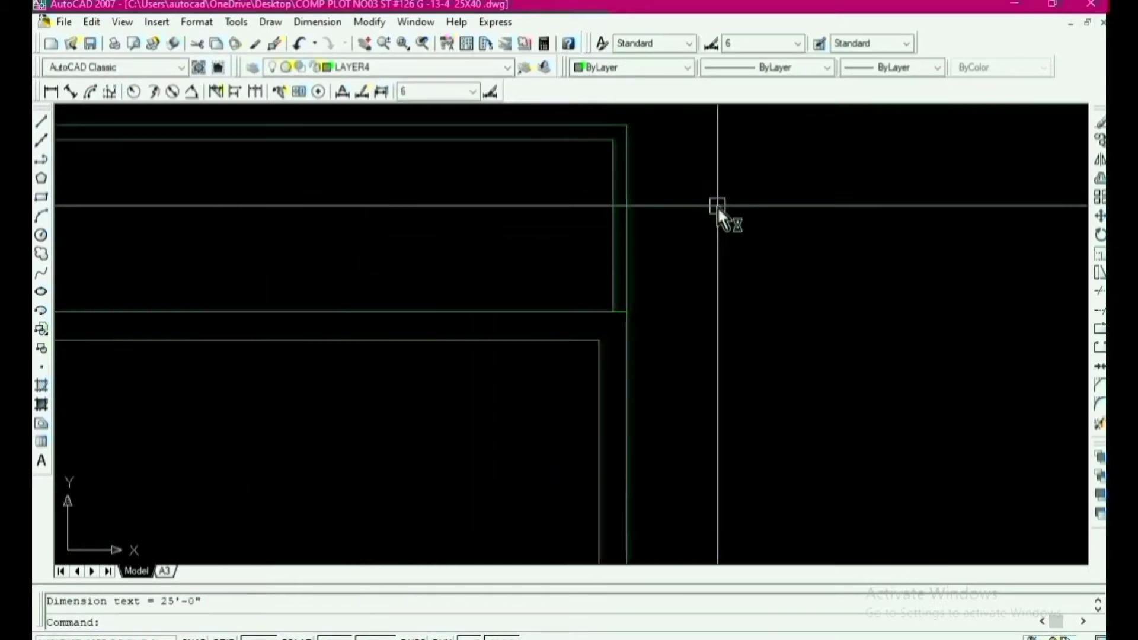
pyautogui.press('Return')
pyautogui.press('Return')
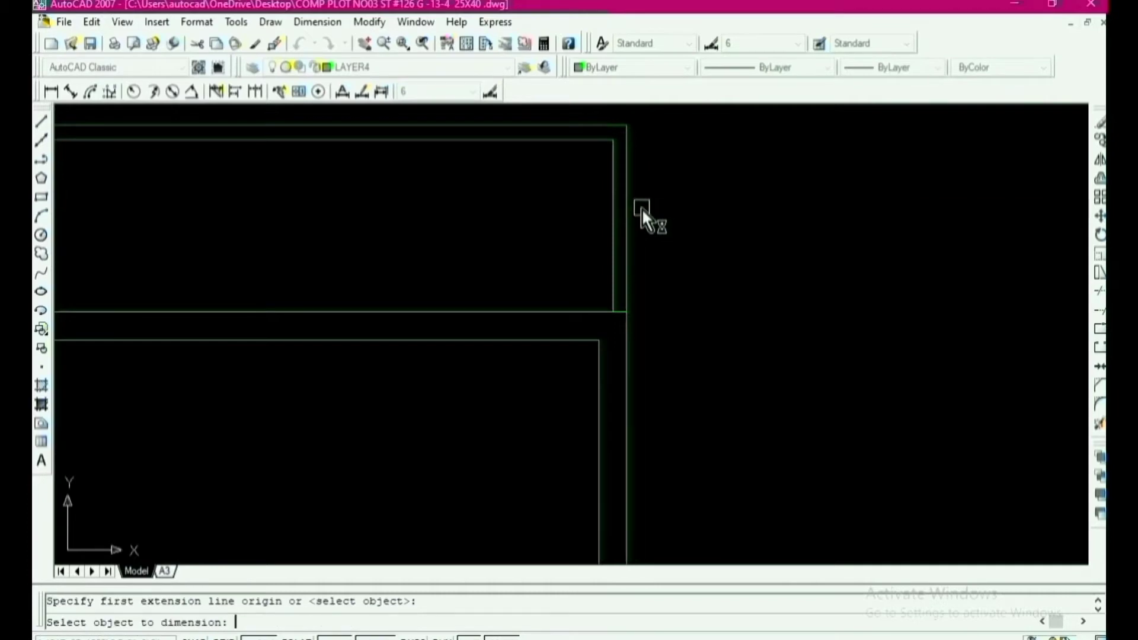
pyautogui.click(632, 210)
pyautogui.scroll(-3, 647, 211)
pyautogui.click(659, 214)
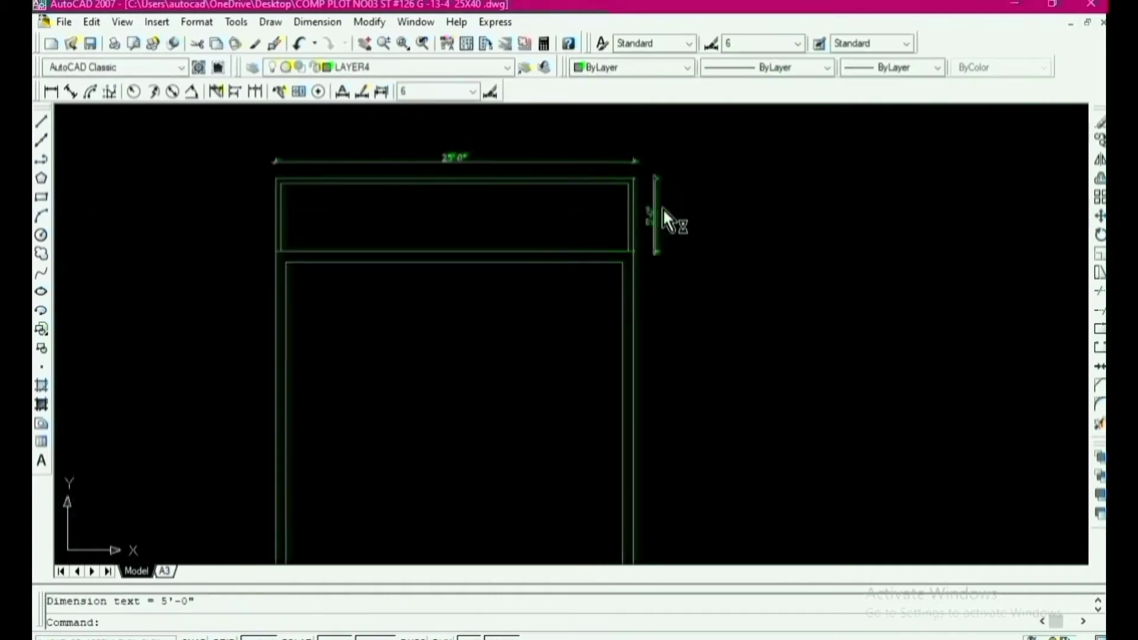
# Step: Dimension the main block's outer right wall line, in line with the upper strip's vertical dimension
pyautogui.scroll(-2, 661, 239)
pyautogui.scroll(3, 660, 241)
pyautogui.press('Return')
pyautogui.press('Return')
pyautogui.click(648, 261)
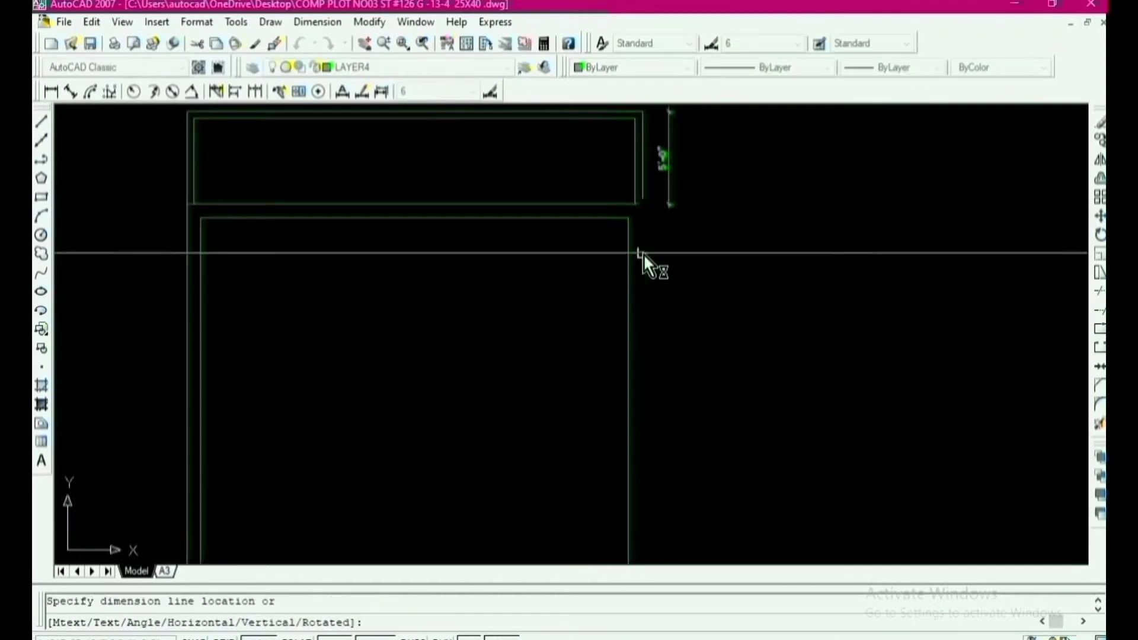
pyautogui.scroll(4, 642, 254)
pyautogui.scroll(2, 652, 213)
pyautogui.click(703, 178)
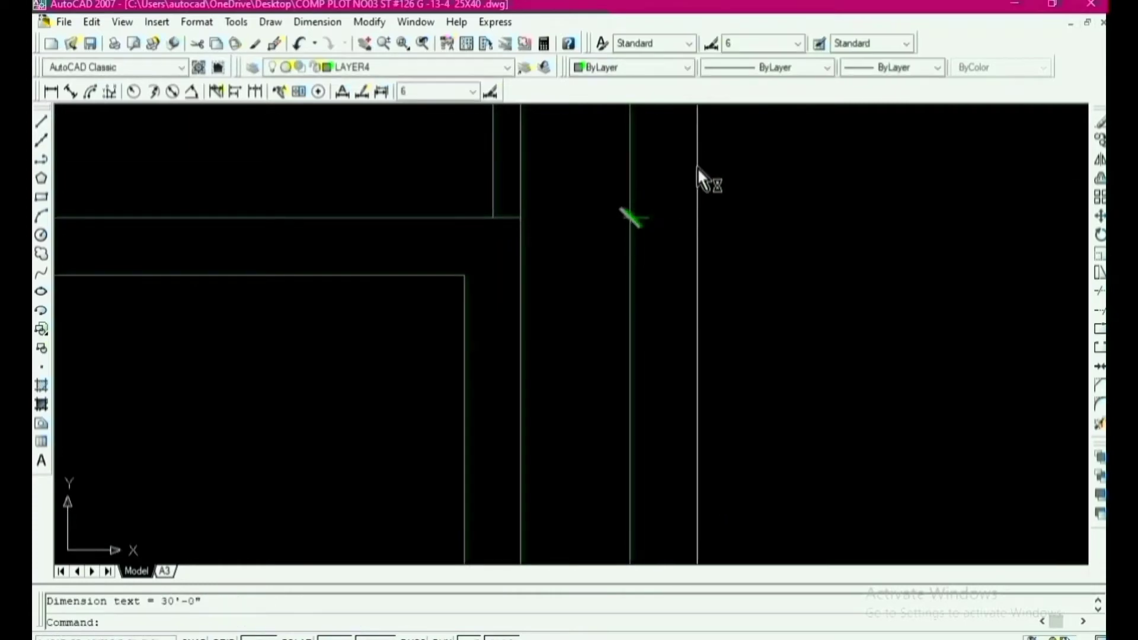
# Step: Dimension the lower strip's outer right wall line, in line with the main block's vertical dimension
pyautogui.scroll(-4, 682, 186)
pyautogui.press('Return')
pyautogui.press('Return')
pyautogui.scroll(3, 691, 273)
pyautogui.click(689, 287)
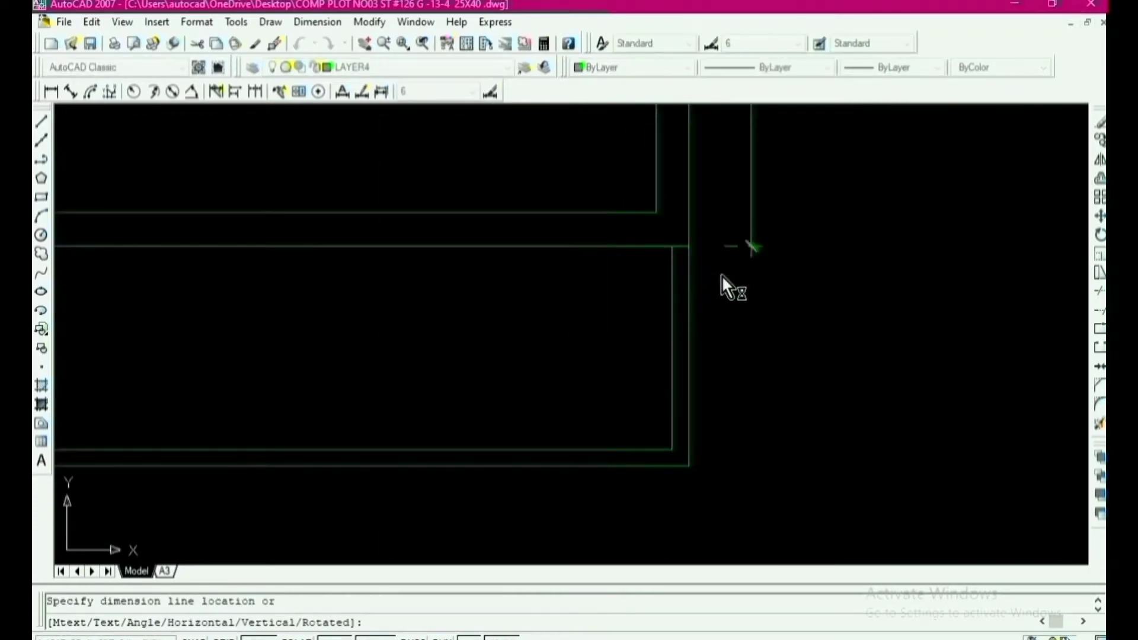
pyautogui.scroll(3, 731, 278)
pyautogui.scroll(1, 759, 244)
pyautogui.click(713, 247)
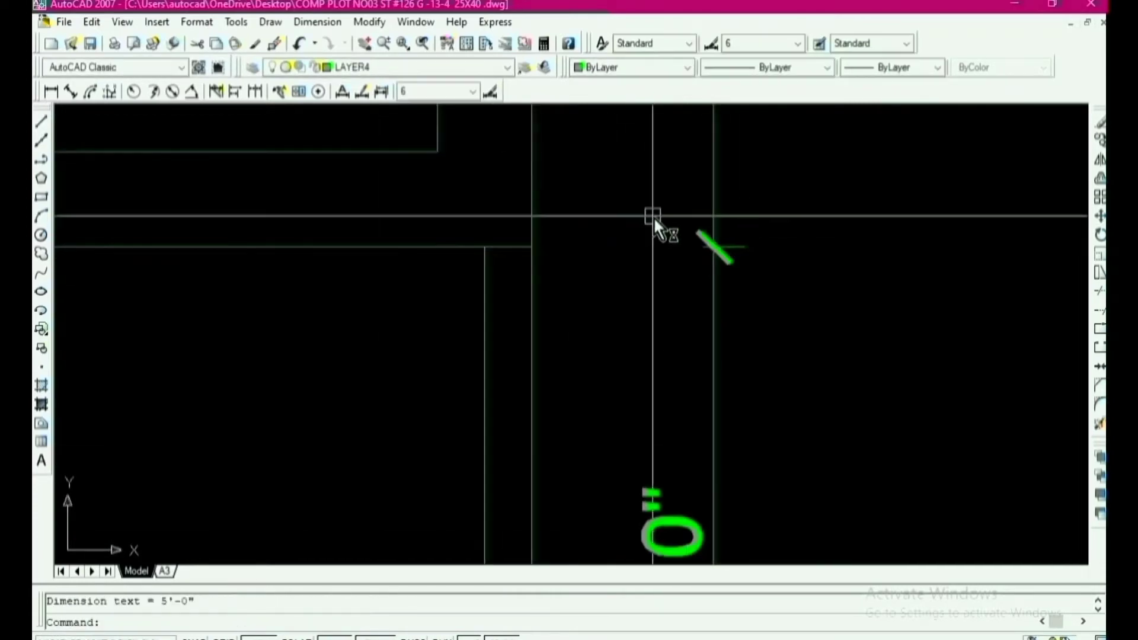
pyautogui.scroll(-4, 641, 225)
pyautogui.scroll(-3, 677, 458)
pyautogui.scroll(-1, 663, 460)
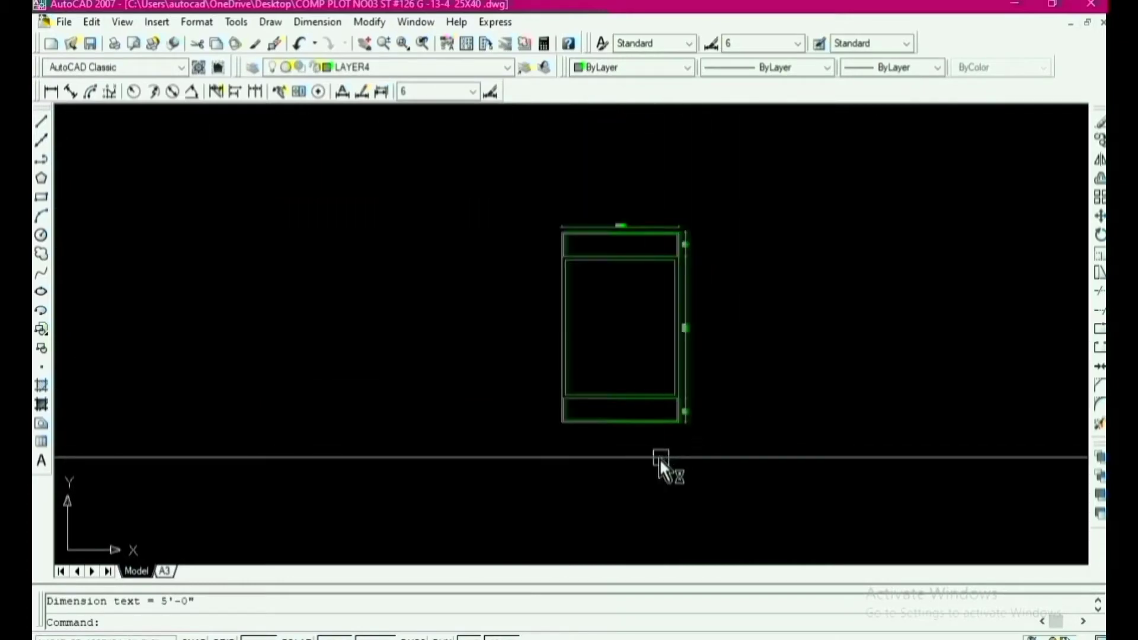
pyautogui.press('Escape')
# Step: Dimension the plan's overall height between the outer left corners, placed outside the left wall
pyautogui.scroll(4, 534, 342)
pyautogui.write('d')
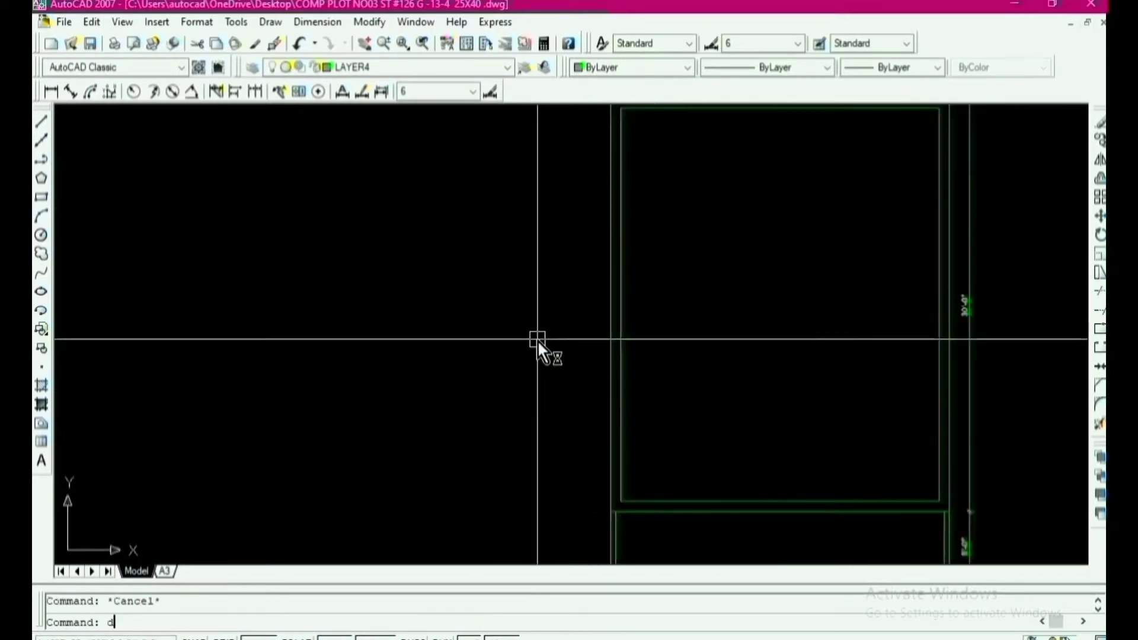
pyautogui.write('li')
pyautogui.press('Return')
pyautogui.scroll(-4, 676, 419)
pyautogui.scroll(5, 663, 438)
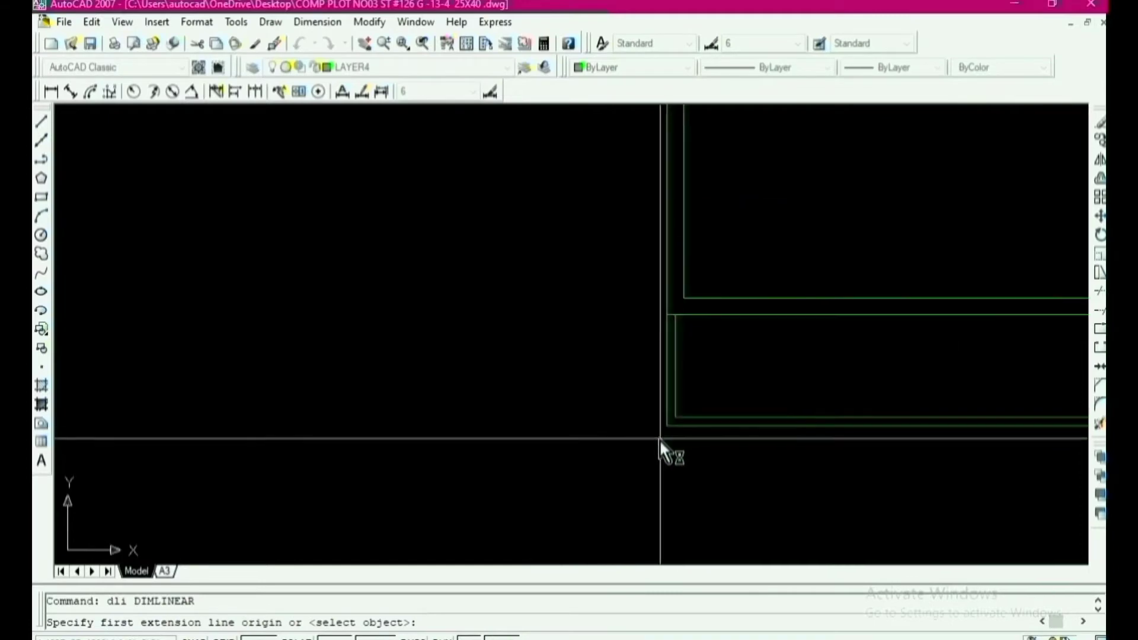
pyautogui.click(667, 425)
pyautogui.scroll(-3, 658, 462)
pyautogui.moveTo(670, 167); pyautogui.dragTo(671, 270, button='middle')
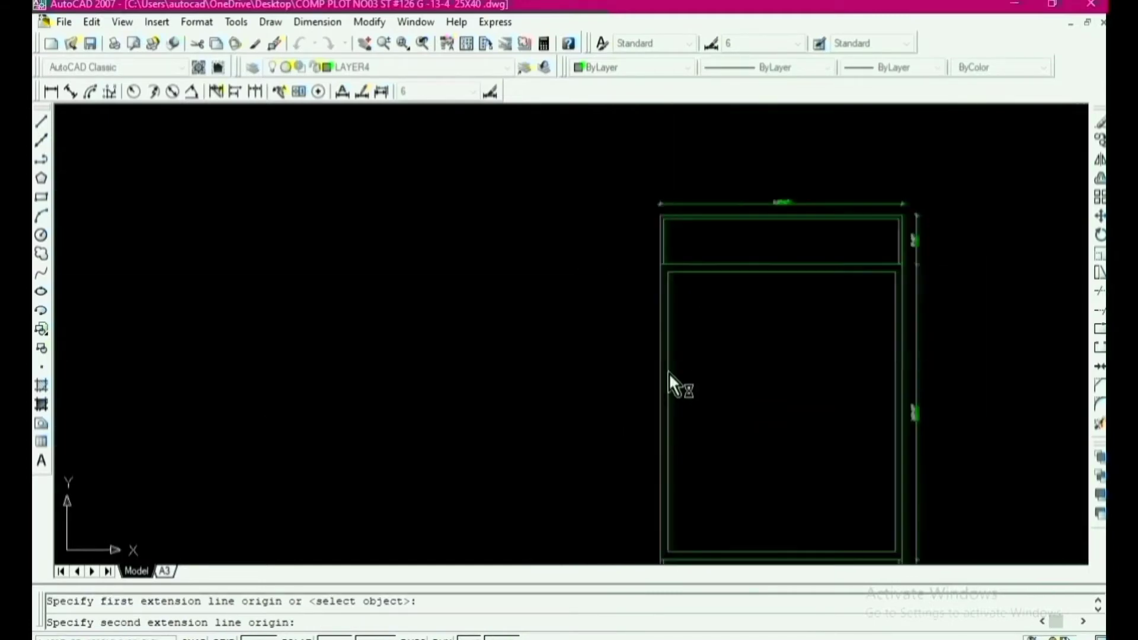
pyautogui.scroll(3, 663, 233)
pyautogui.click(646, 194)
pyautogui.scroll(-2, 646, 195)
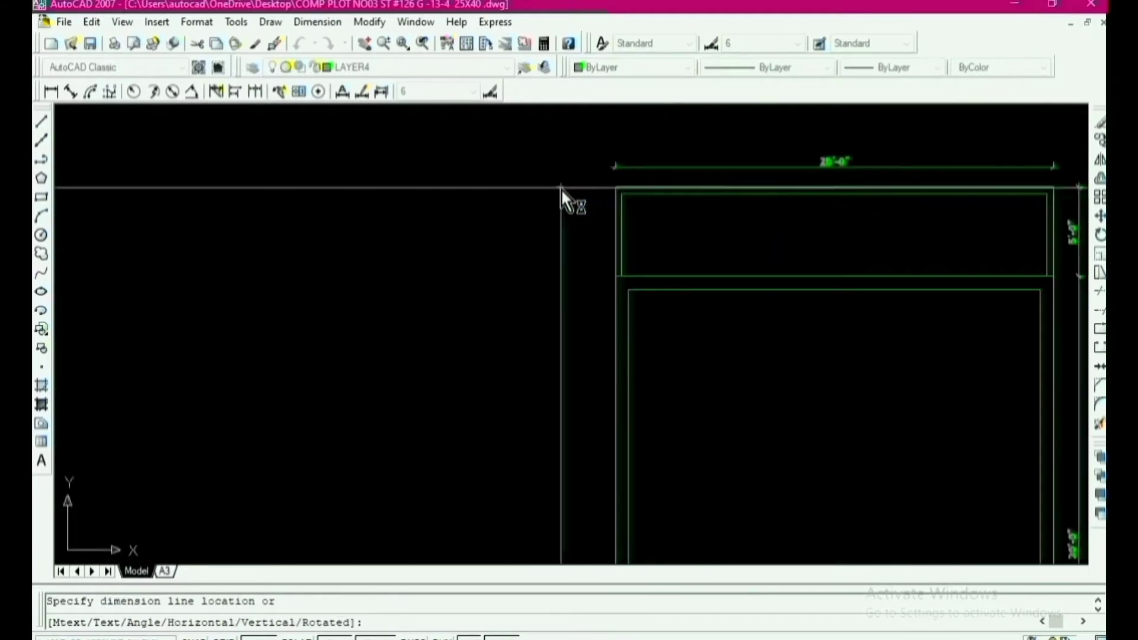
pyautogui.click(572, 201)
pyautogui.scroll(-3, 600, 329)
pyautogui.scroll(5, 613, 329)
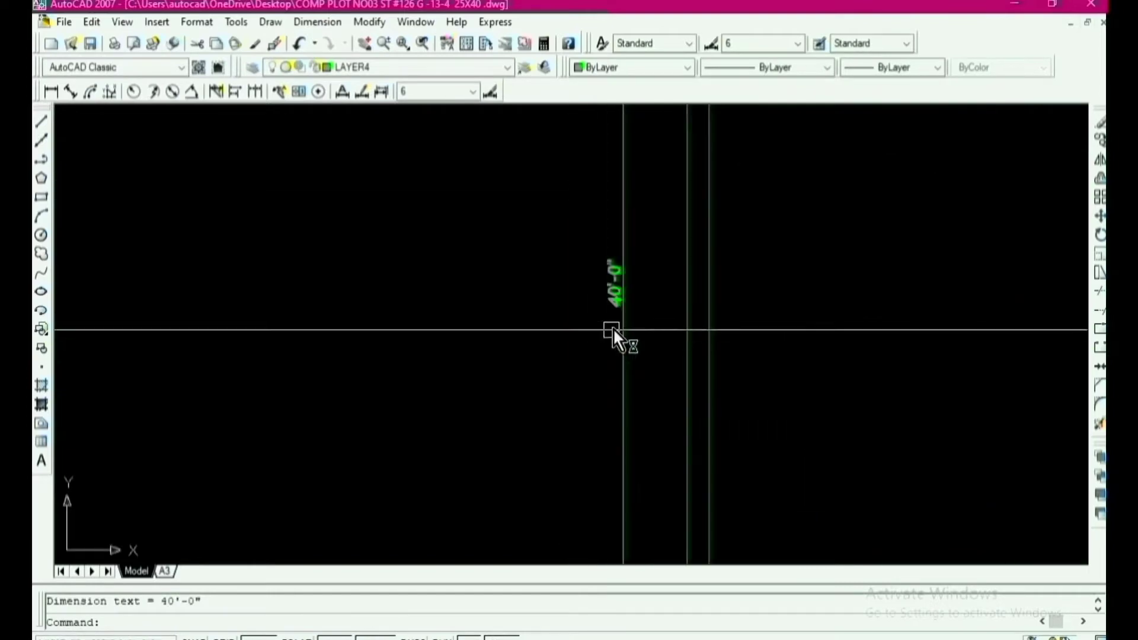
# Step: Offset the main block's inner left wall line 6'9" into the room
pyautogui.scroll(-5, 525, 291)
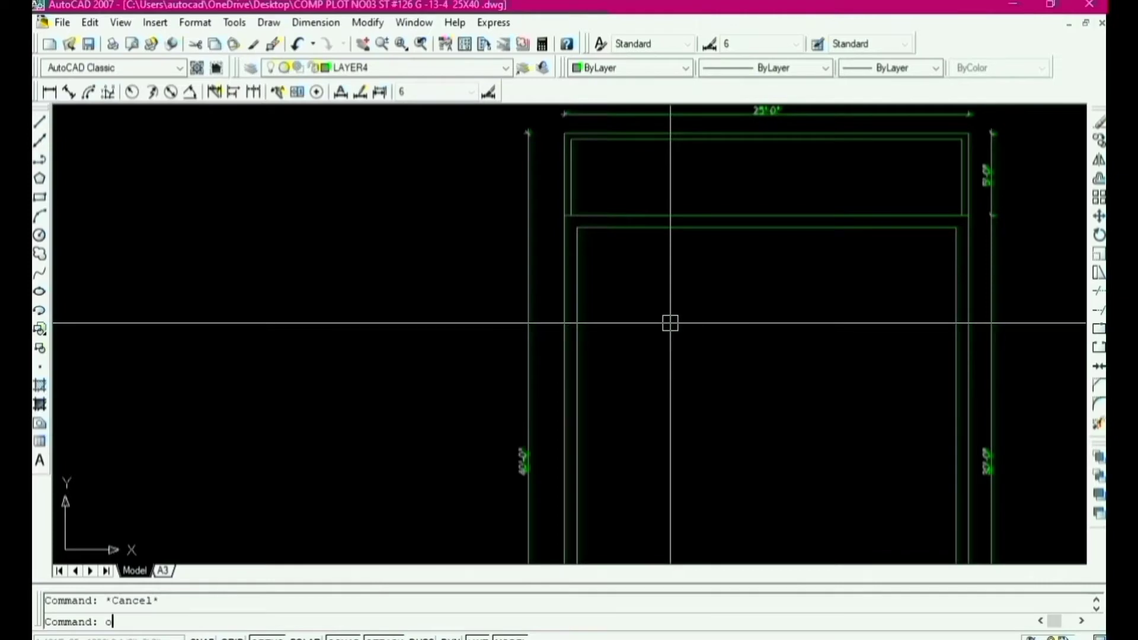
pyautogui.press('Return')
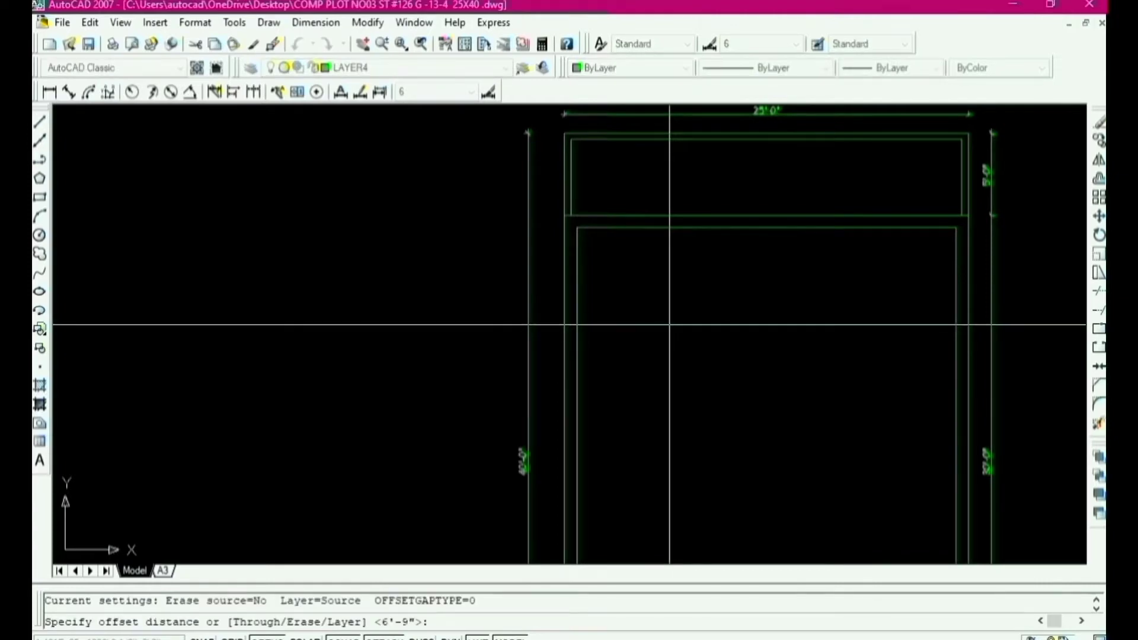
pyautogui.write("6'")
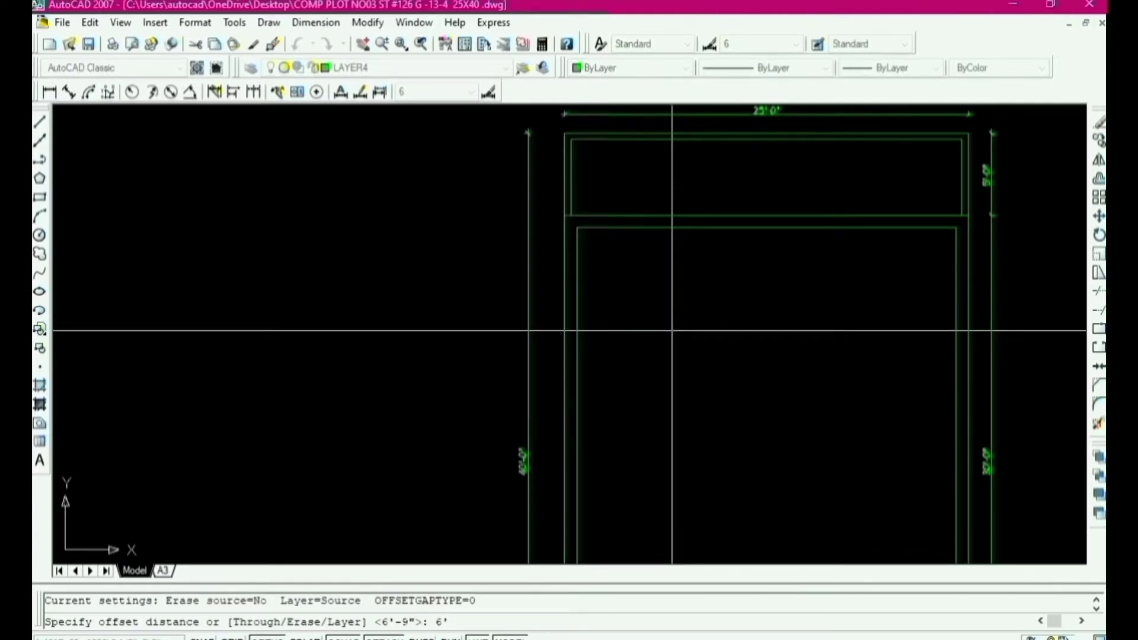
pyautogui.write('9')
pyautogui.press('Return')
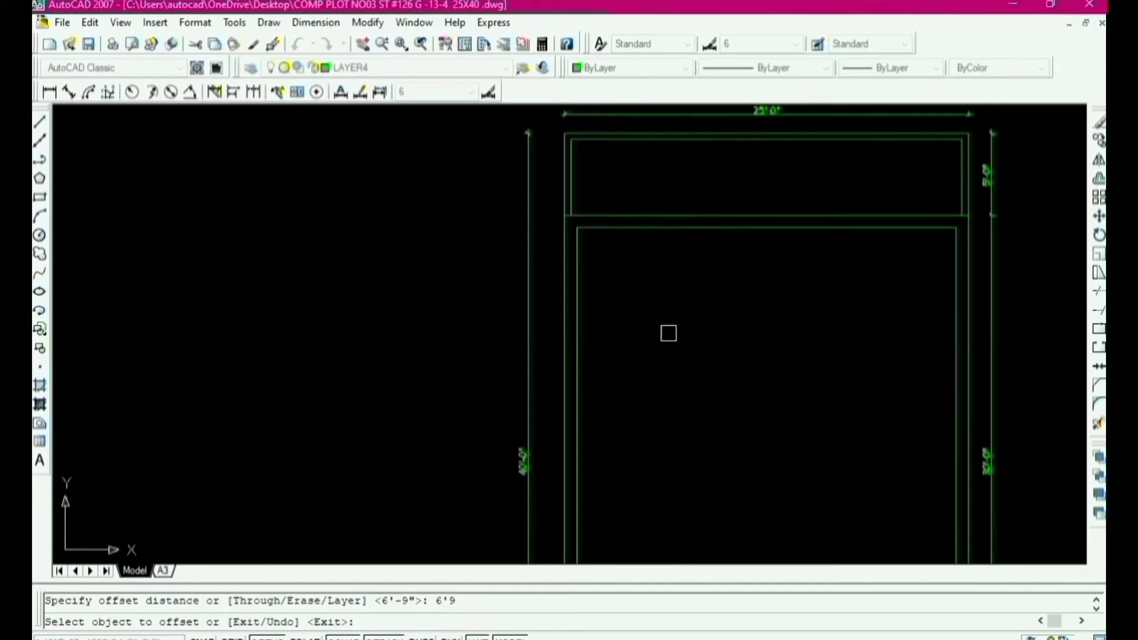
pyautogui.click(587, 279)
pyautogui.click(715, 284)
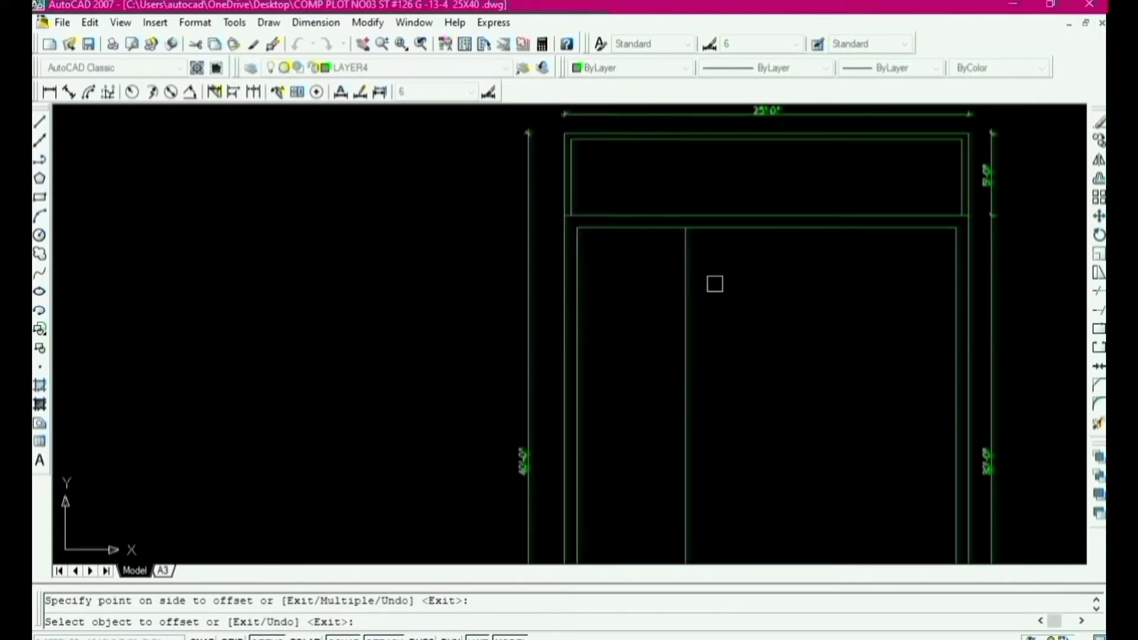
pyautogui.press('Return')
# Step: Offset the left vertical partition line 4.5" to the right to form a partition wall
pyautogui.press('Return')
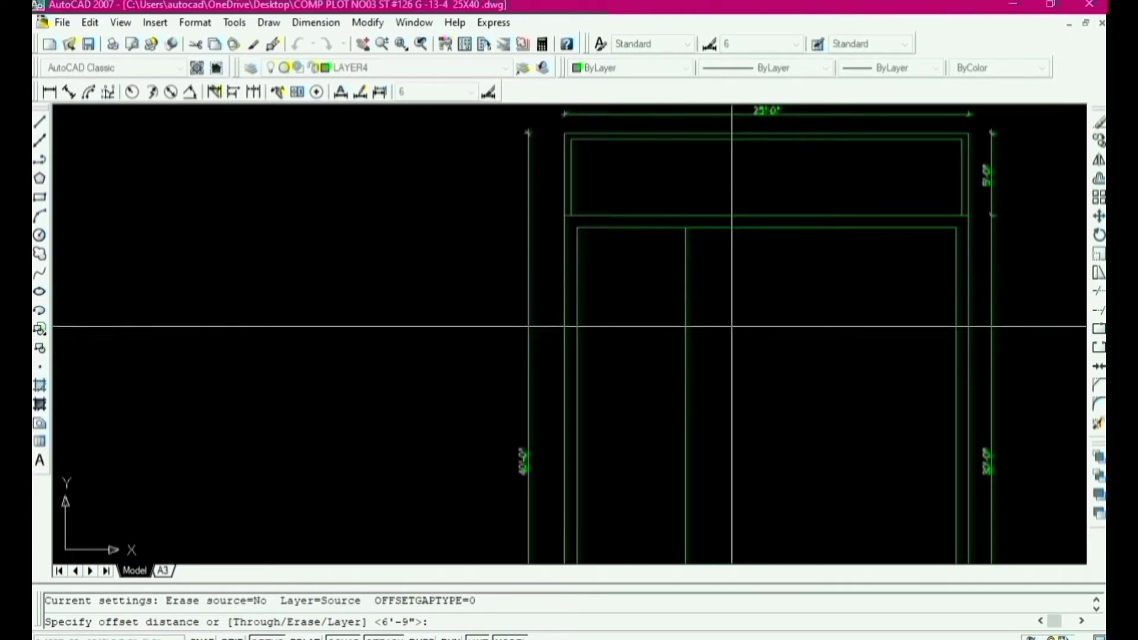
pyautogui.write('4.')
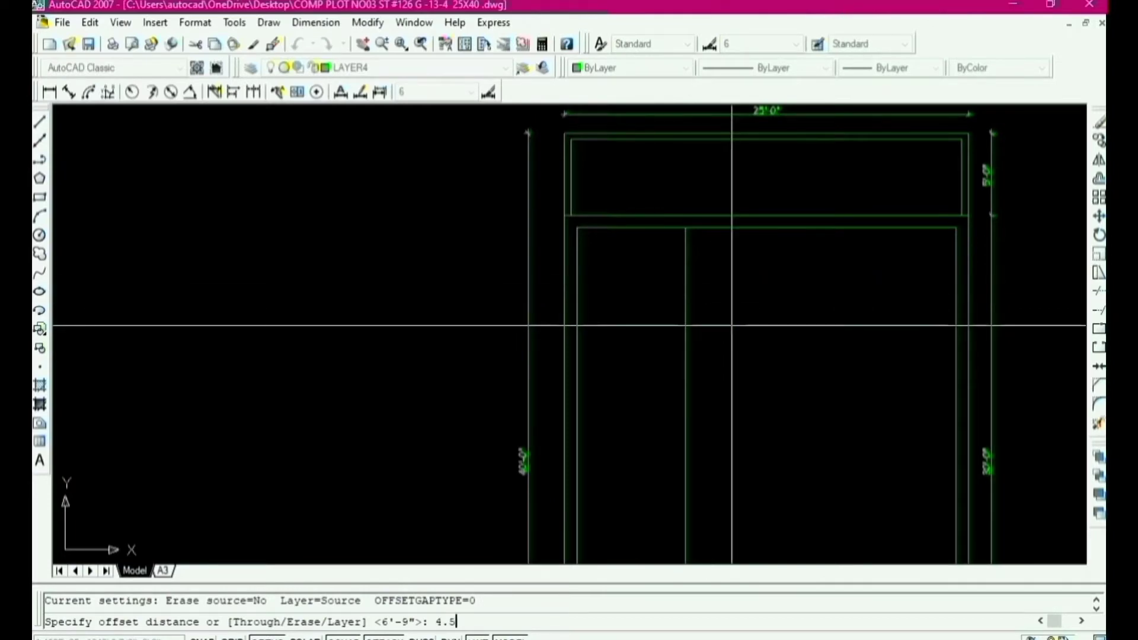
pyautogui.write('5')
pyautogui.press('Return')
pyautogui.click(686, 310)
pyautogui.click(765, 315)
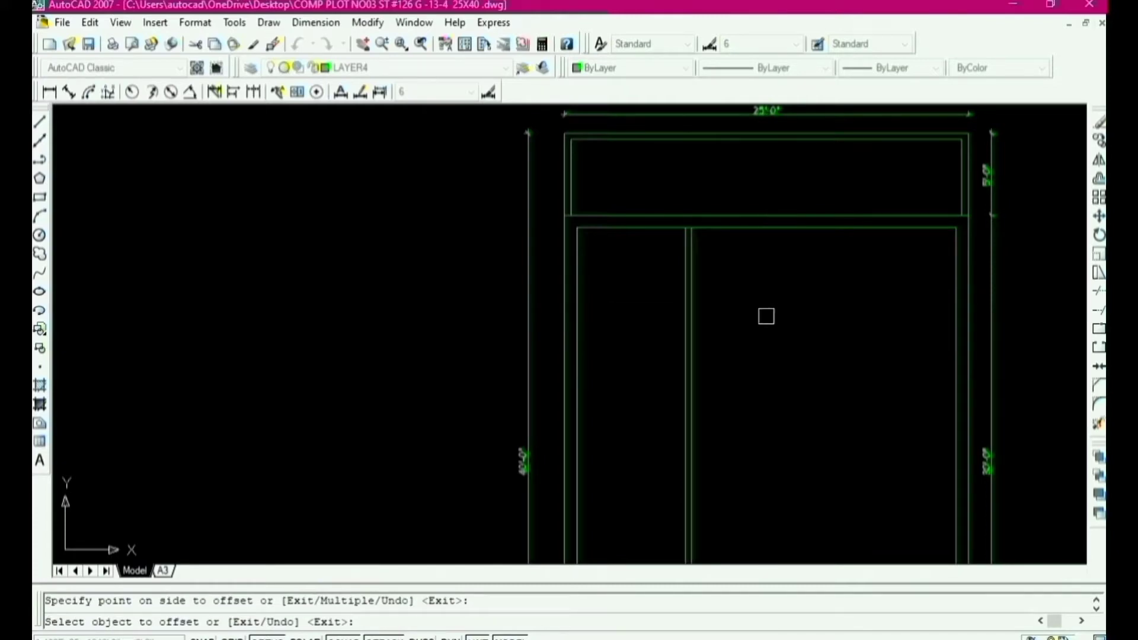
# Step: Offset the left partition wall's right line 11'9" to the right to set the middle room's width
pyautogui.press('Return')
pyautogui.press('Return')
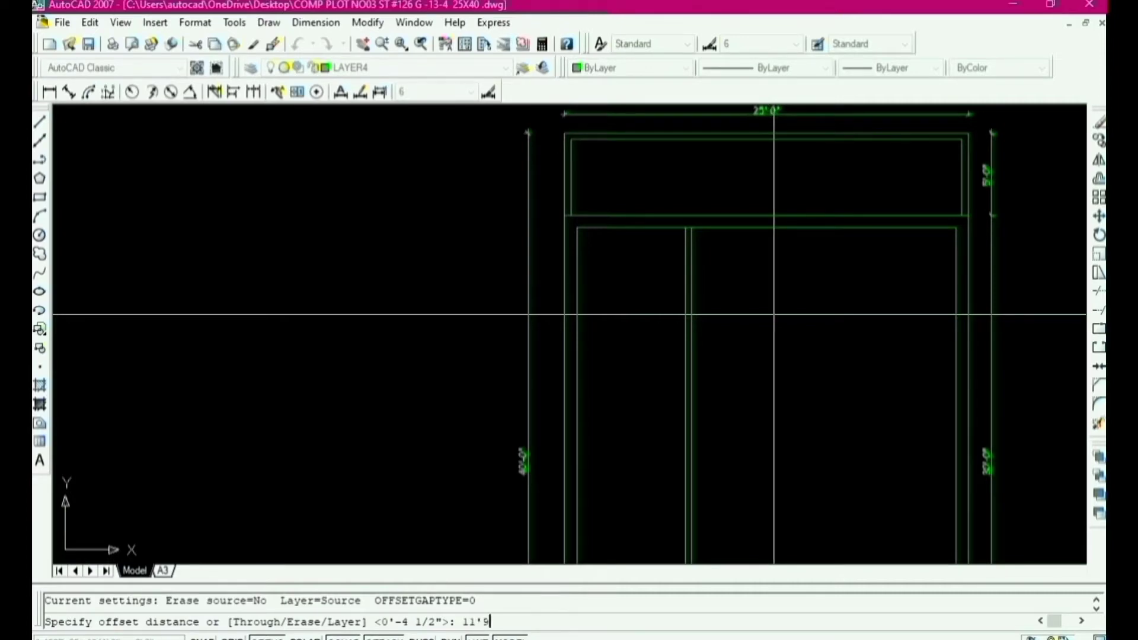
pyautogui.write('9')
pyautogui.press('Return')
pyautogui.press('Return')
pyautogui.press('Return')
pyautogui.press('Return')
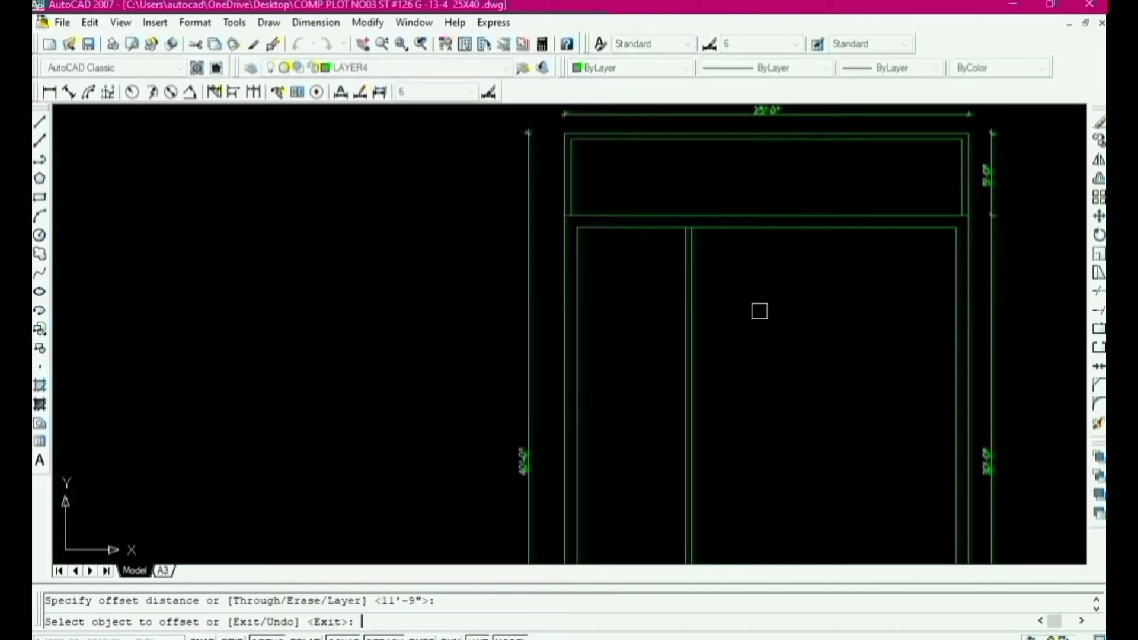
pyautogui.click(693, 284)
pyautogui.click(773, 293)
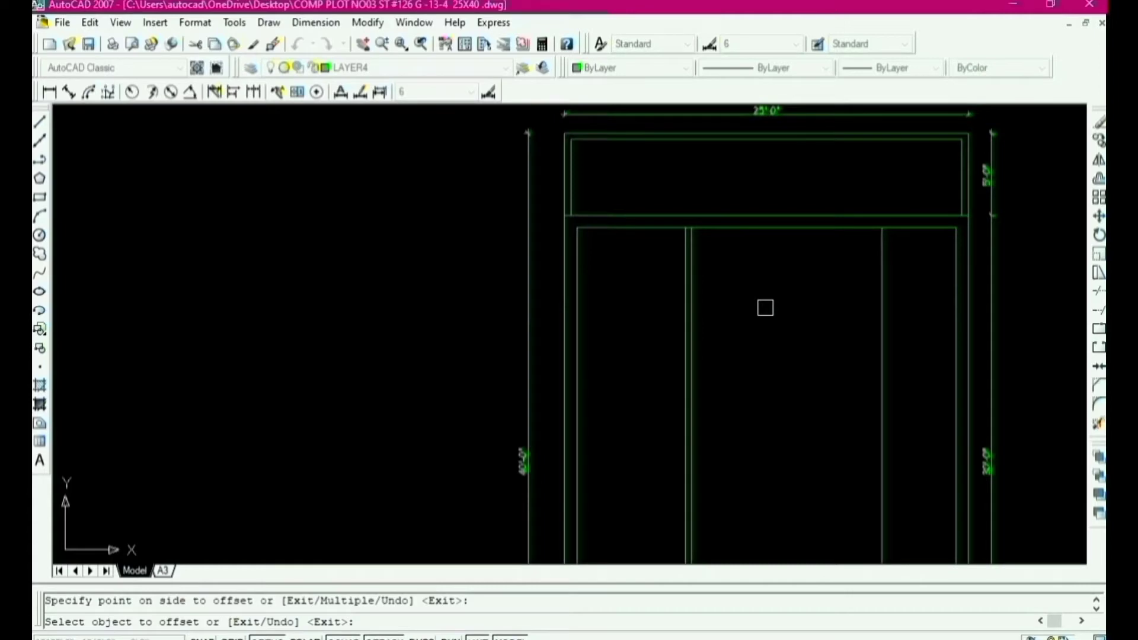
# Step: Offset the middle room's right boundary line 4.5" to the right to form the second partition wall
pyautogui.press('Return')
pyautogui.press('Return')
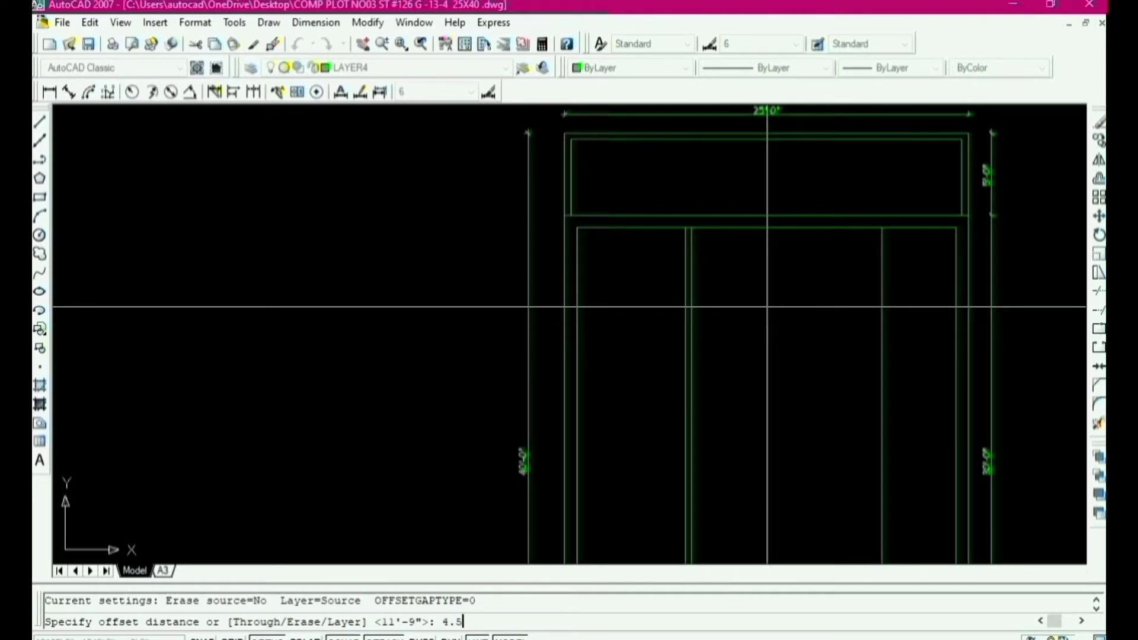
pyautogui.press('Return')
pyautogui.click(881, 272)
pyautogui.click(962, 274)
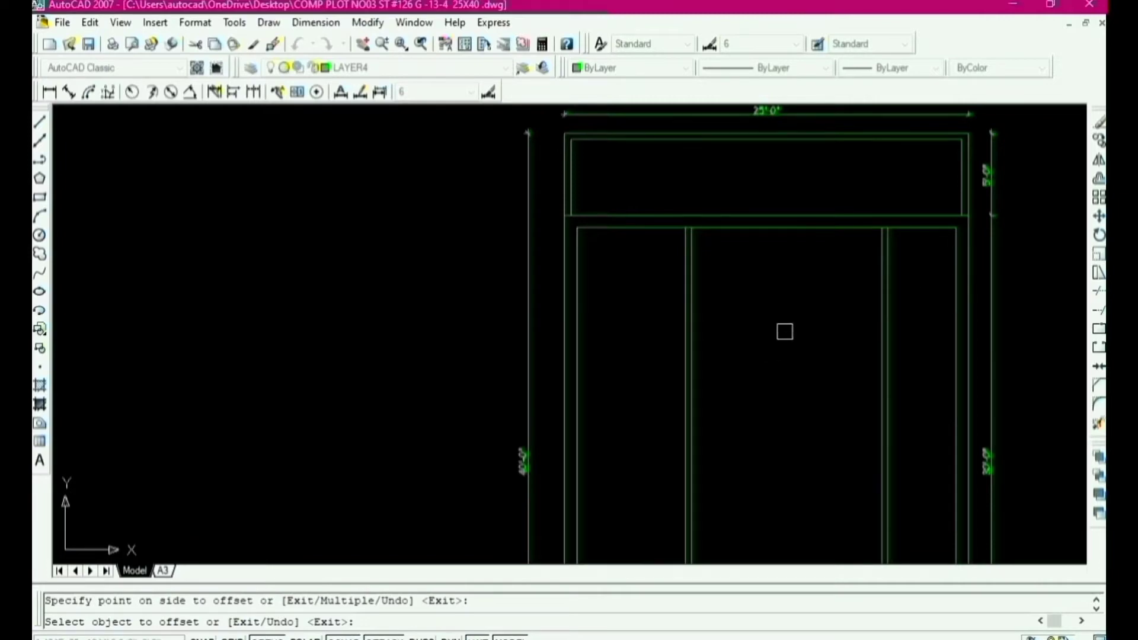
pyautogui.press('Escape')
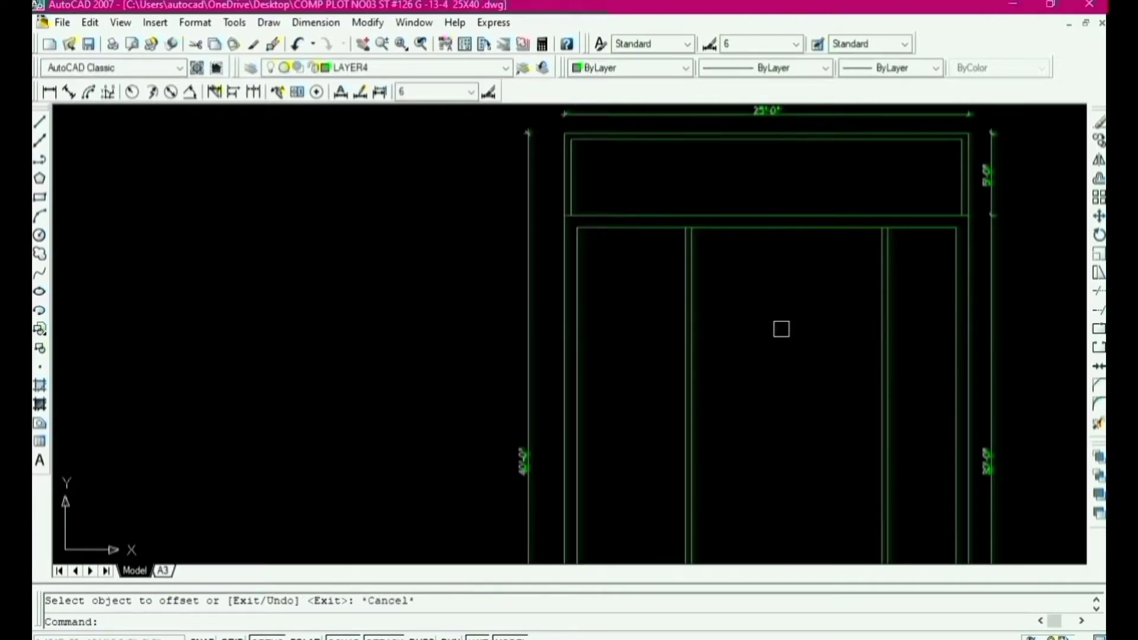
# Step: Trim the main block's upper inner wall line between the two faces of both vertical partition walls
pyautogui.scroll(5, 685, 232)
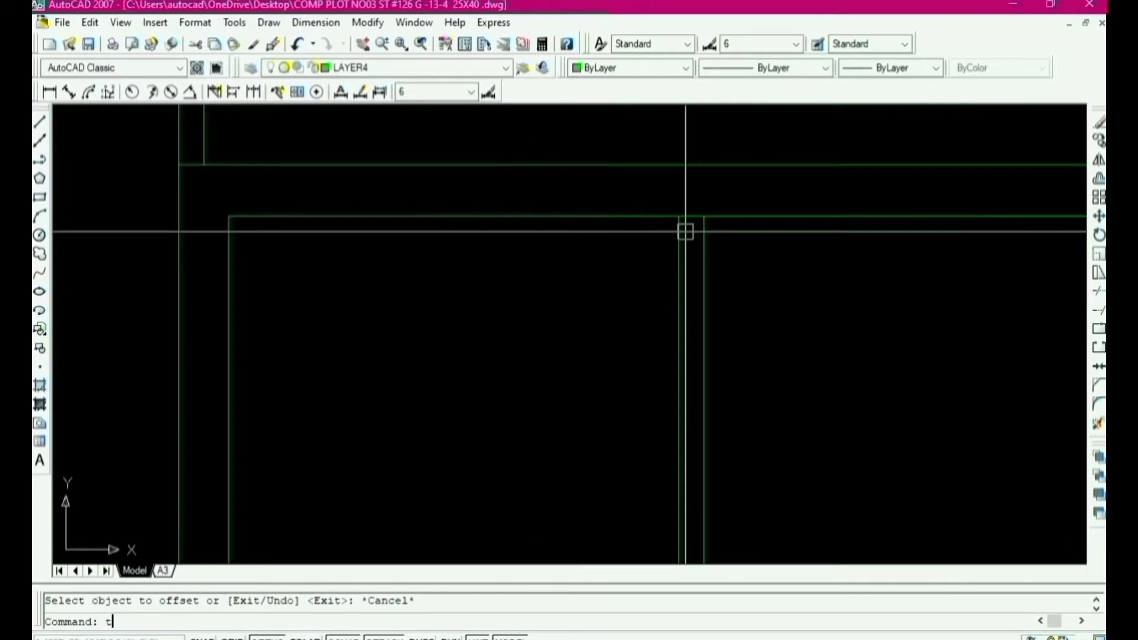
pyautogui.write('tr')
pyautogui.press('Return')
pyautogui.press('Return')
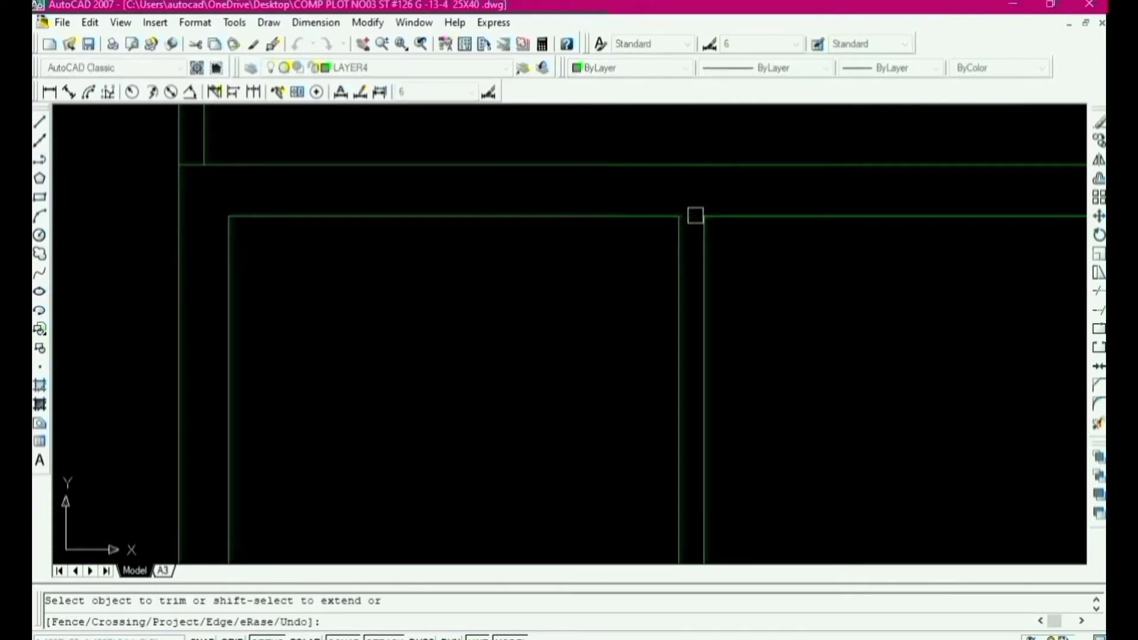
pyautogui.scroll(-3, 696, 214)
pyautogui.scroll(3, 932, 222)
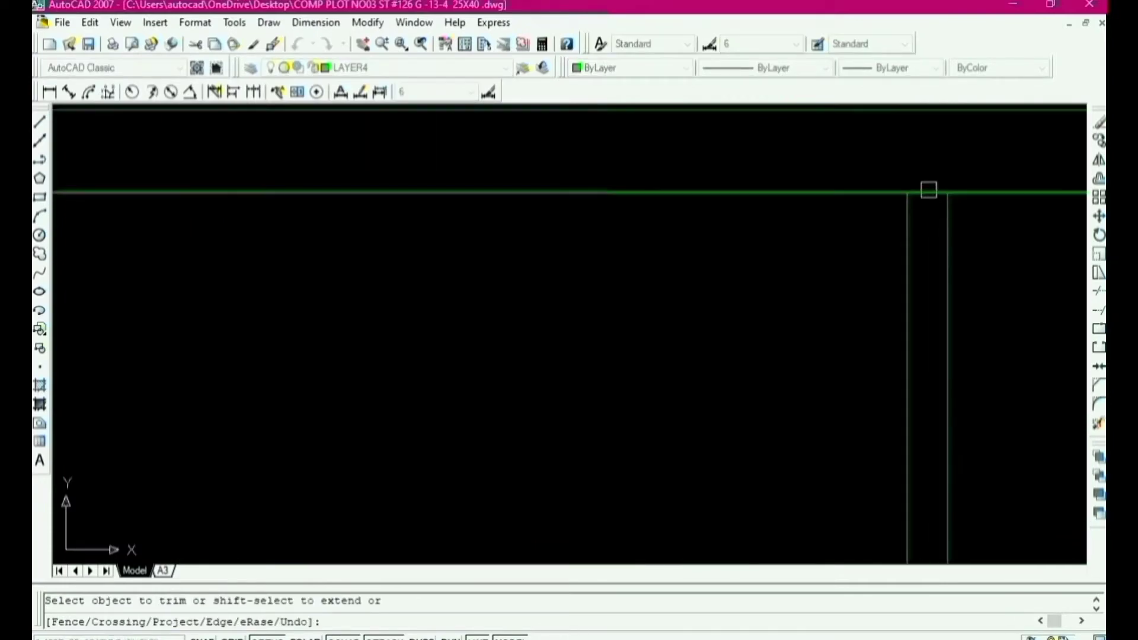
pyautogui.scroll(-5, 665, 292)
pyautogui.press('Escape')
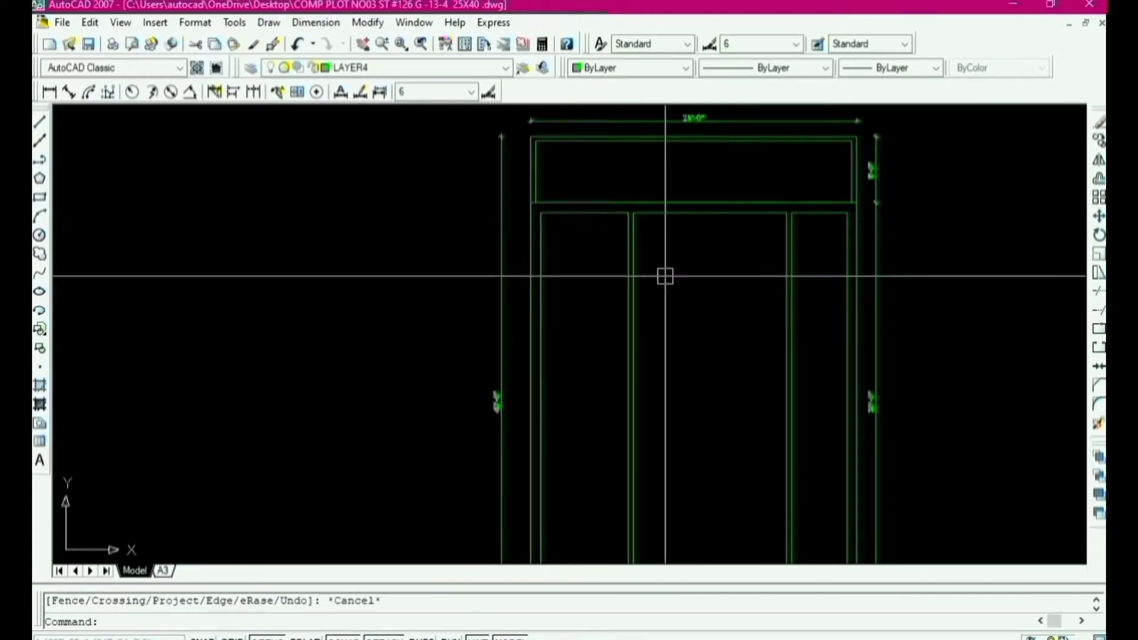
pyautogui.press('Escape')
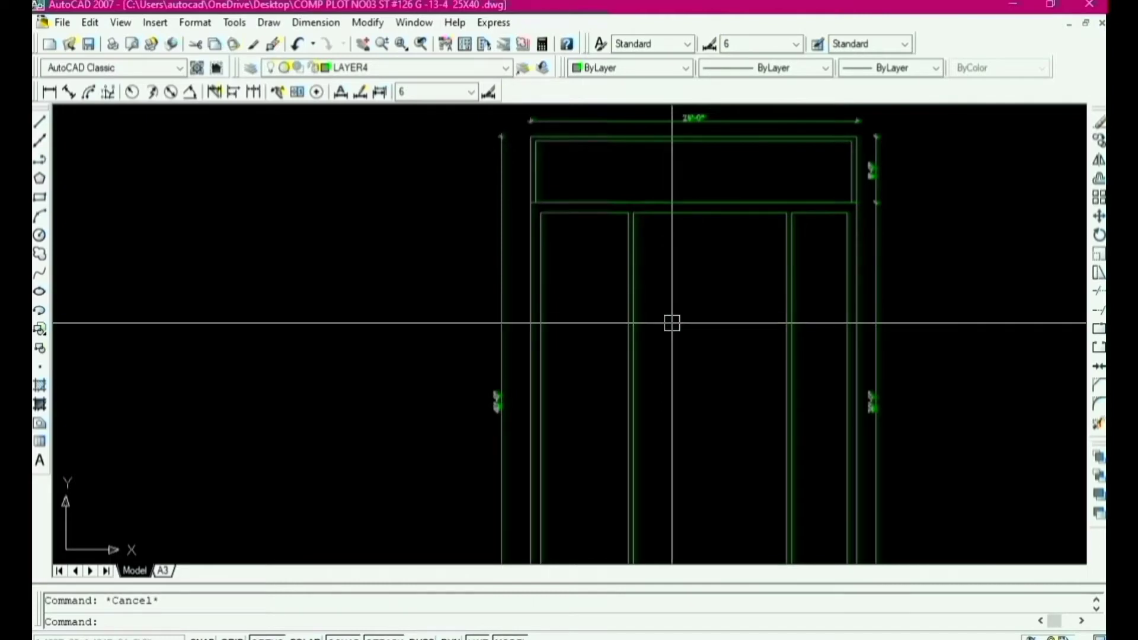
# Step: Dimension the left room's upper inner wall line, placing the dimension inside the room just below it
pyautogui.write('dli')
pyautogui.press('Return')
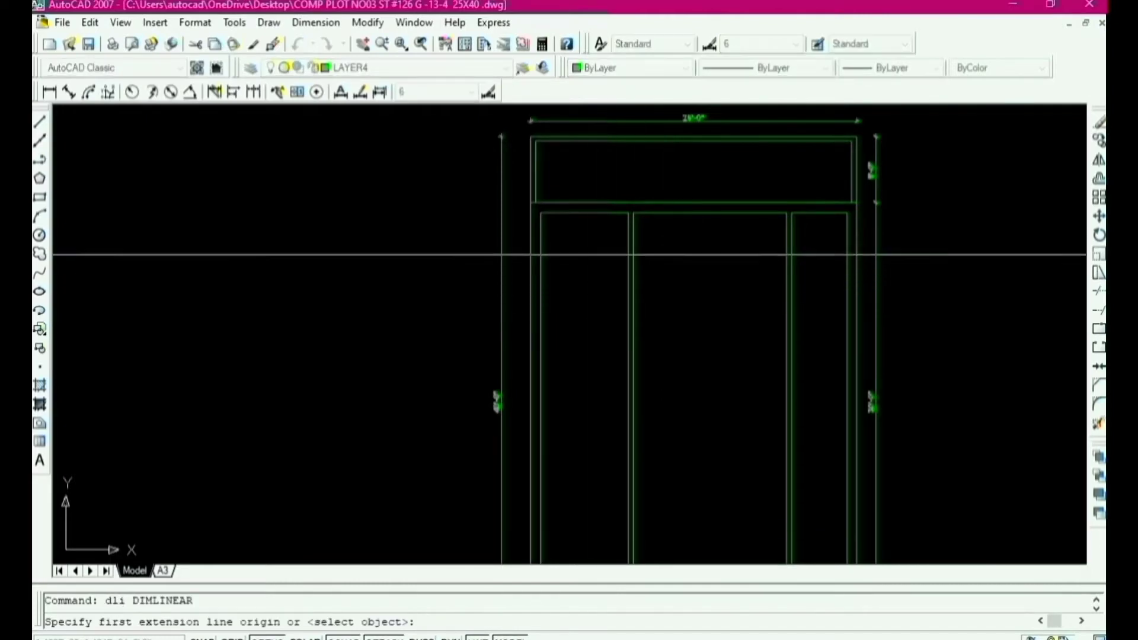
pyautogui.press('Return')
pyautogui.click(587, 213)
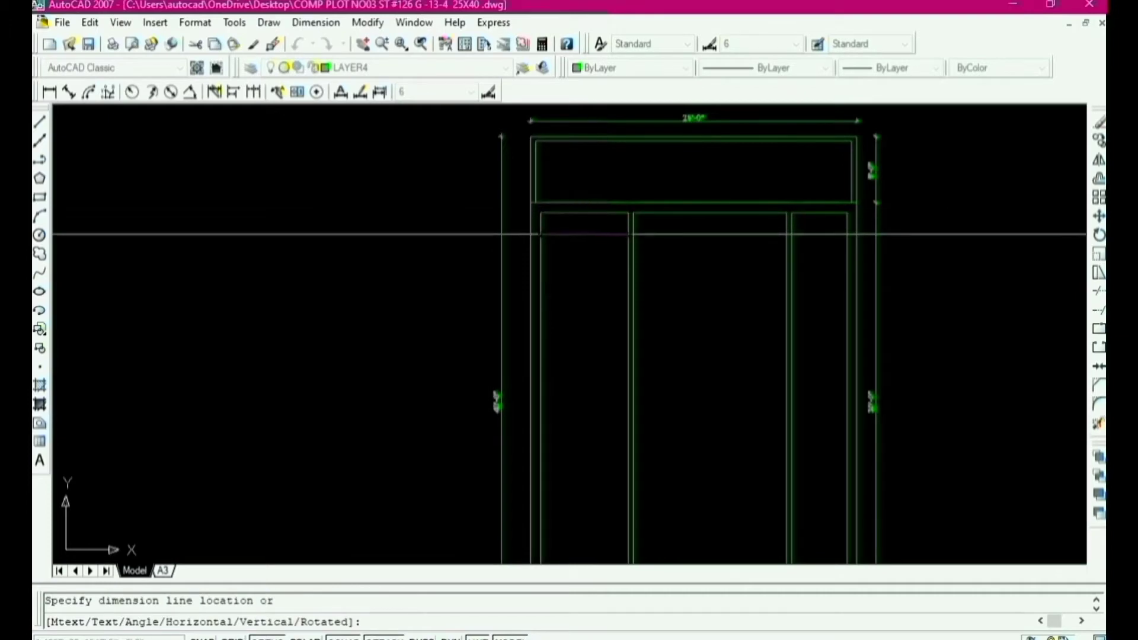
pyautogui.scroll(3, 594, 237)
pyautogui.click(592, 236)
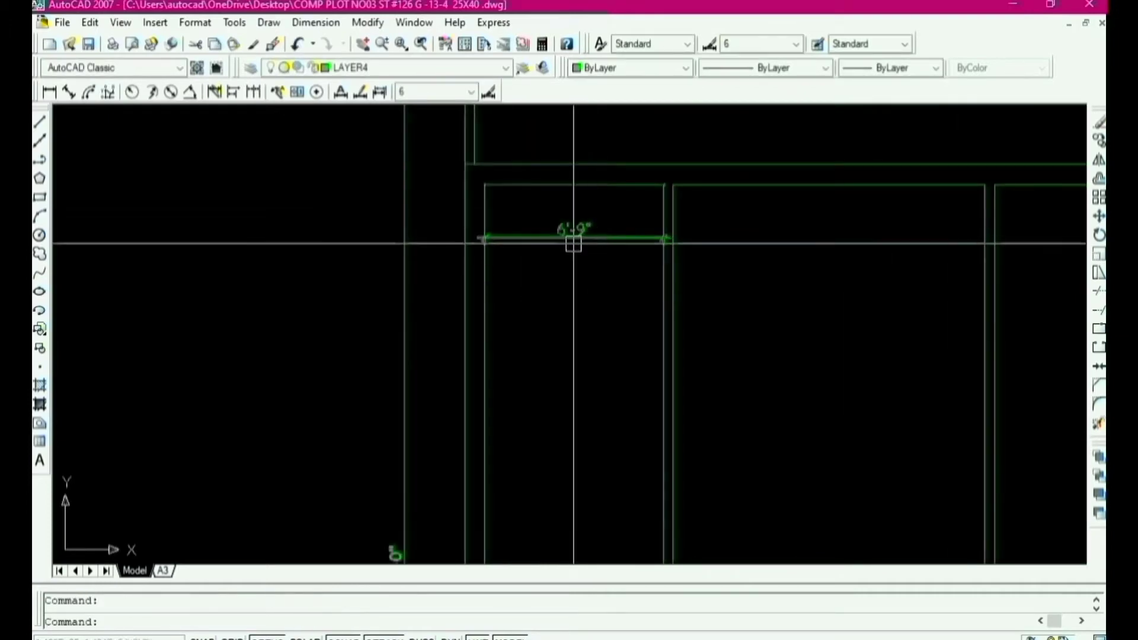
pyautogui.scroll(2, 574, 237)
pyautogui.scroll(-5, 584, 234)
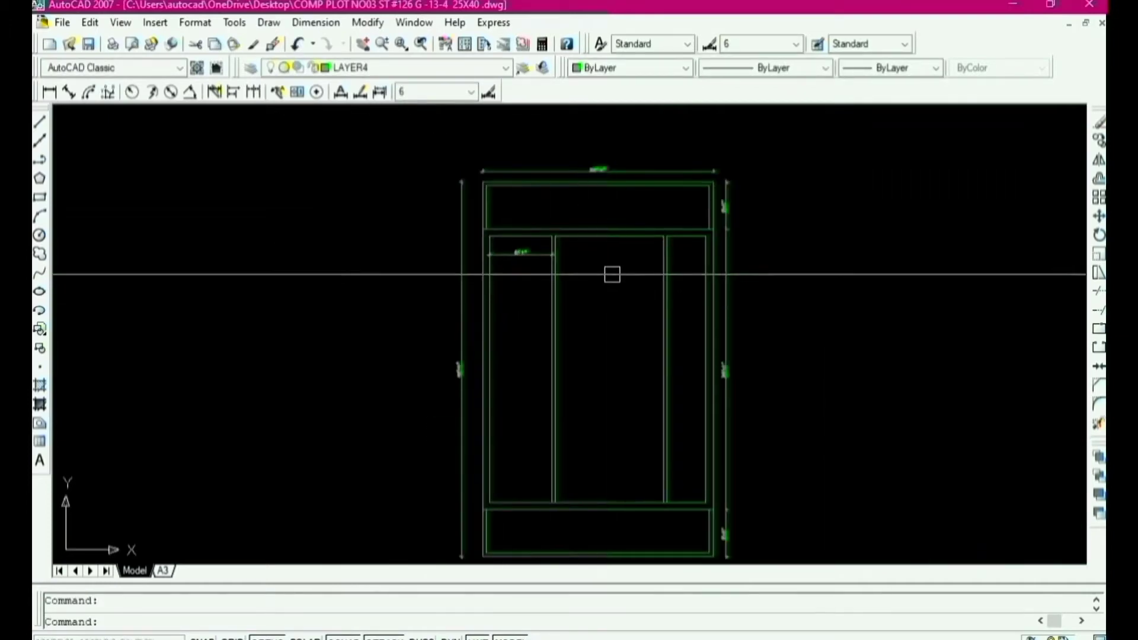
# Step: Dimension the middle room's upper inner wall line, in line with the left room's width dimension
pyautogui.scroll(3, 610, 272)
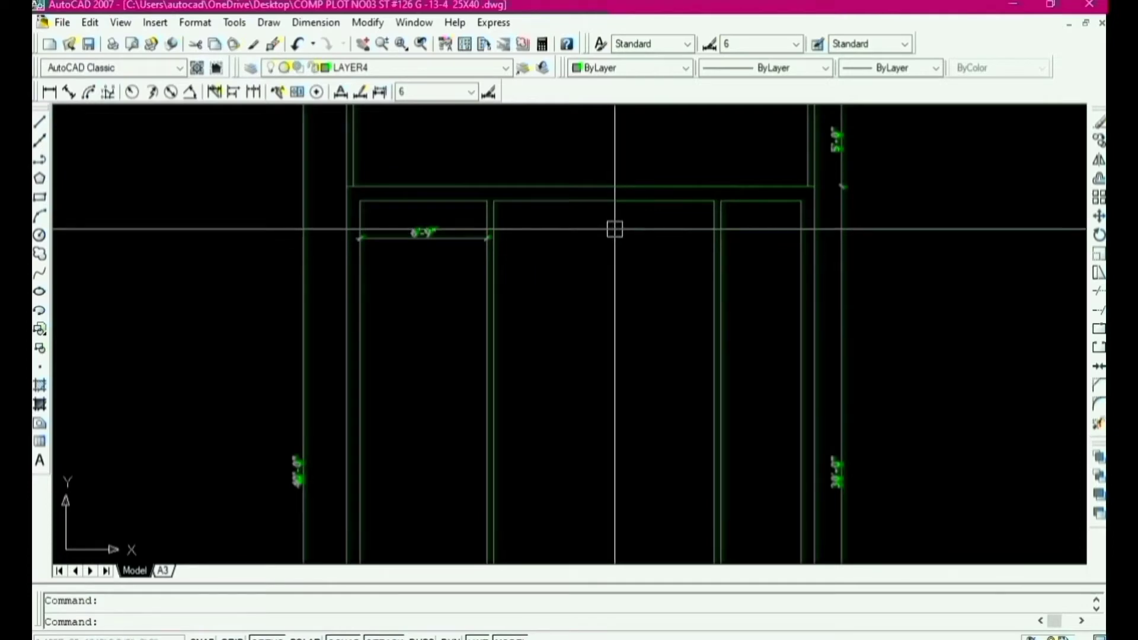
pyautogui.press('Return')
pyautogui.press('Return')
pyautogui.click(604, 202)
pyautogui.scroll(2, 614, 238)
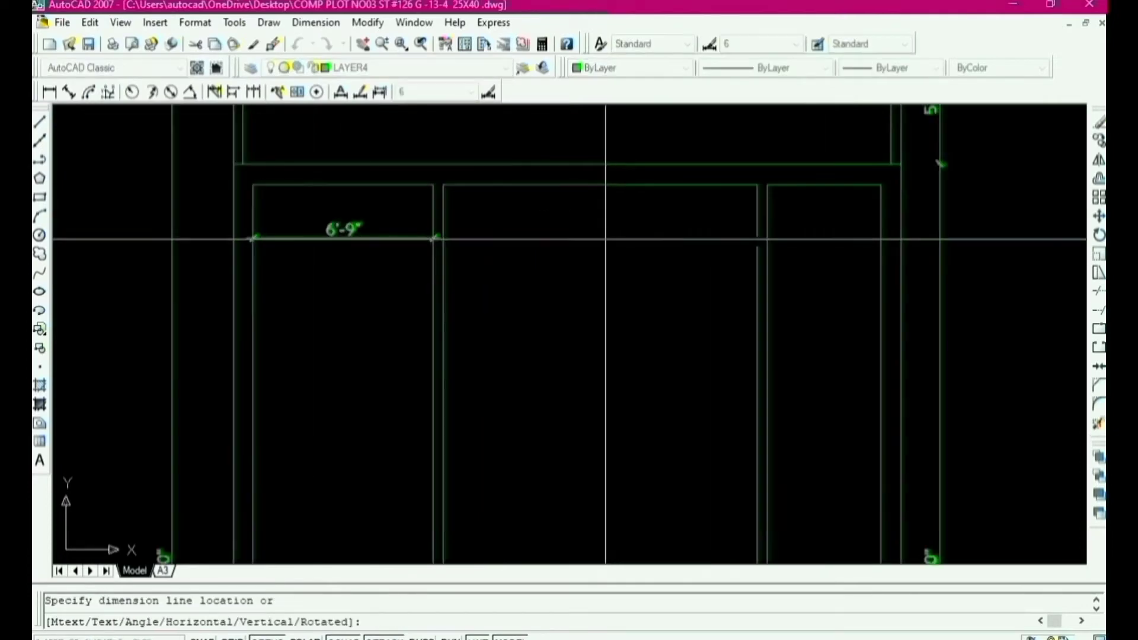
pyautogui.click(605, 239)
pyautogui.scroll(-3, 571, 250)
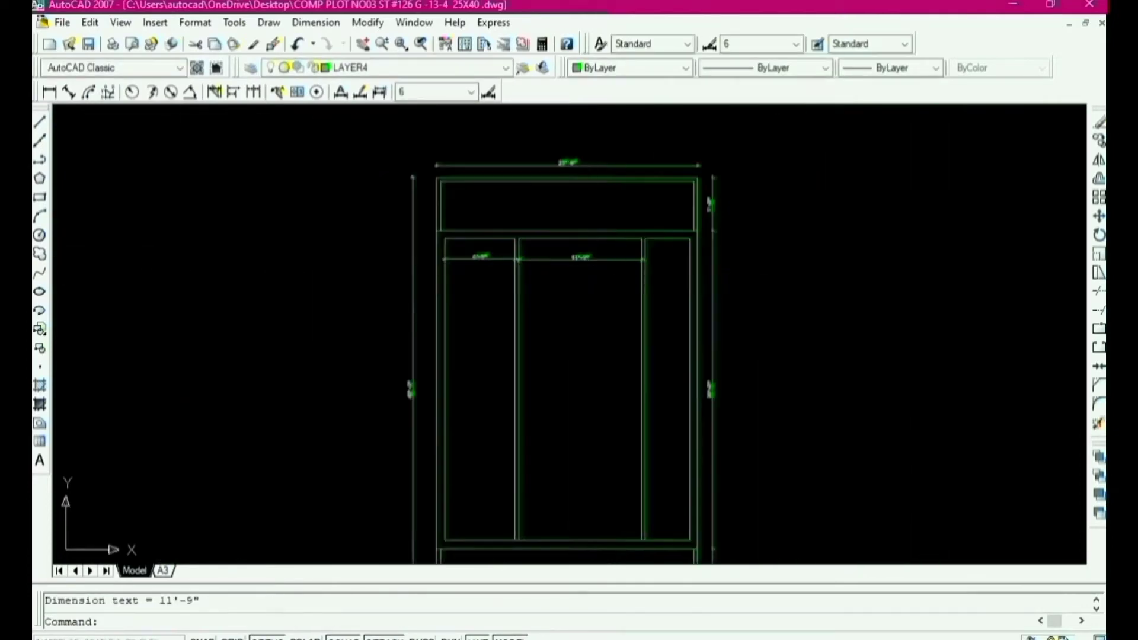
# Step: Dimension the right room's upper inner wall line, in line with the middle room's width dimension
pyautogui.scroll(2, 656, 254)
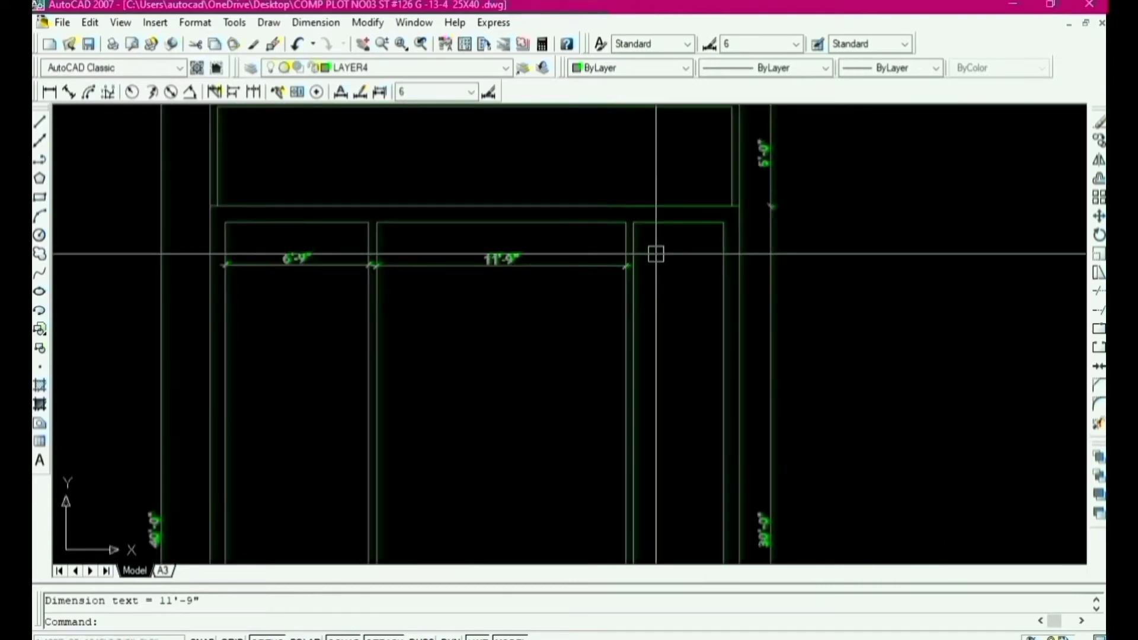
pyautogui.press('Return')
pyautogui.press('Return')
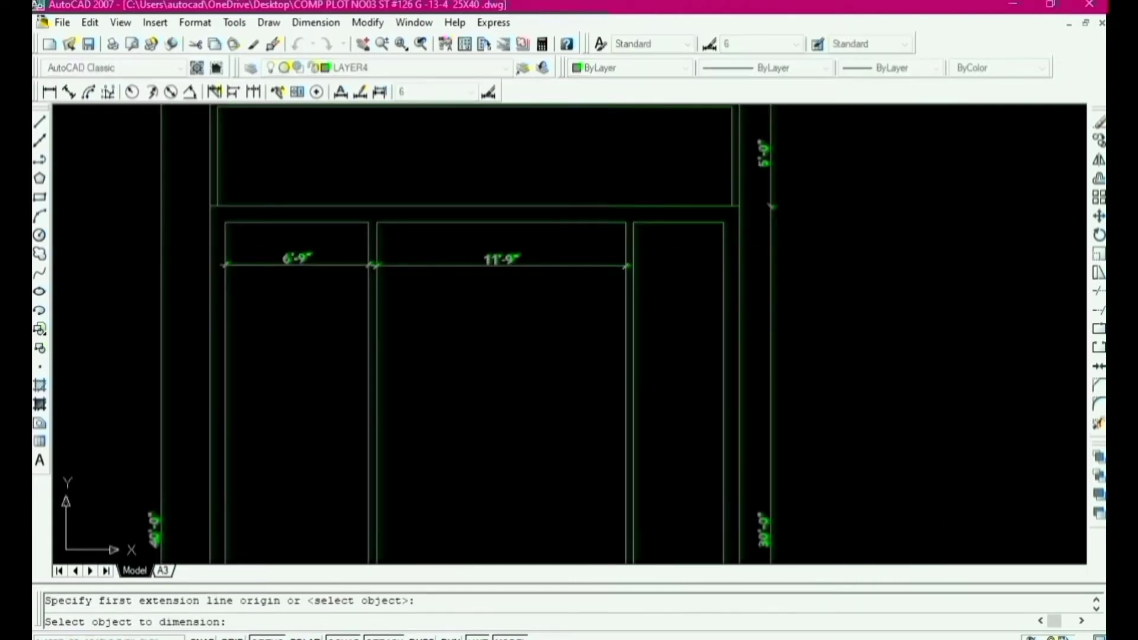
pyautogui.click(675, 224)
pyautogui.scroll(1, 676, 237)
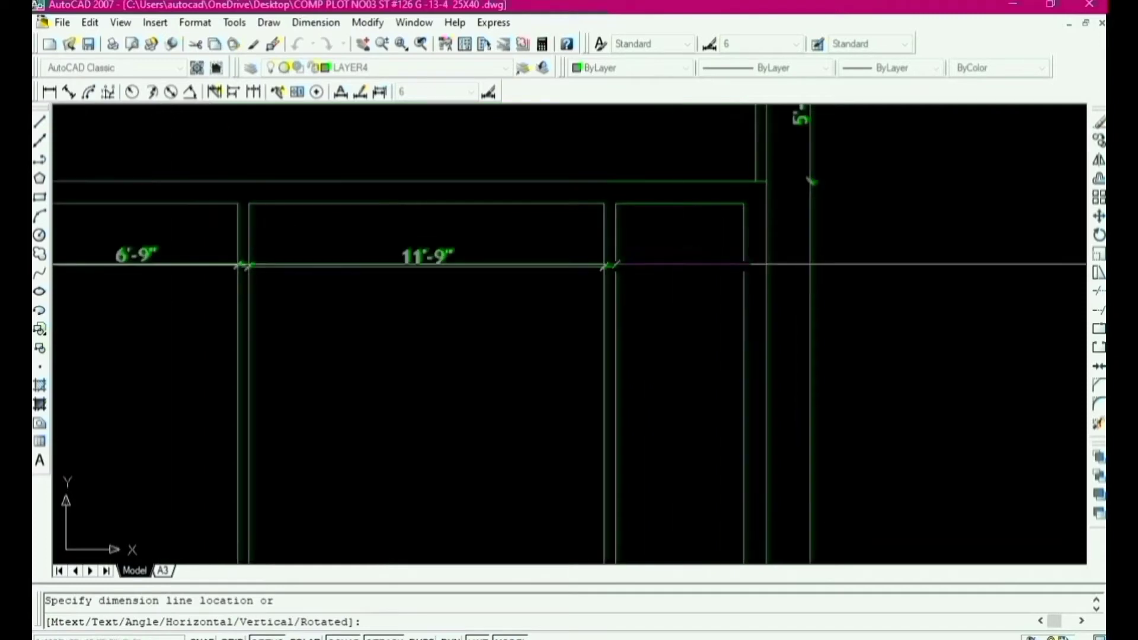
pyautogui.click(676, 256)
pyautogui.scroll(-3, 673, 249)
pyautogui.scroll(2, 667, 230)
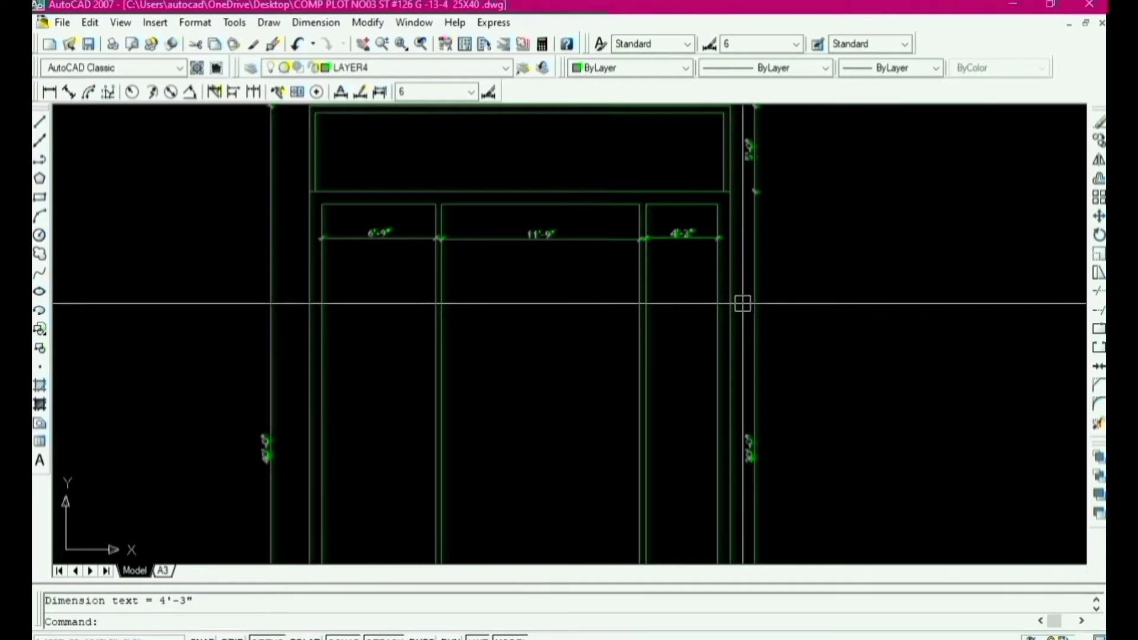
pyautogui.scroll(-2, 687, 271)
pyautogui.press('Escape')
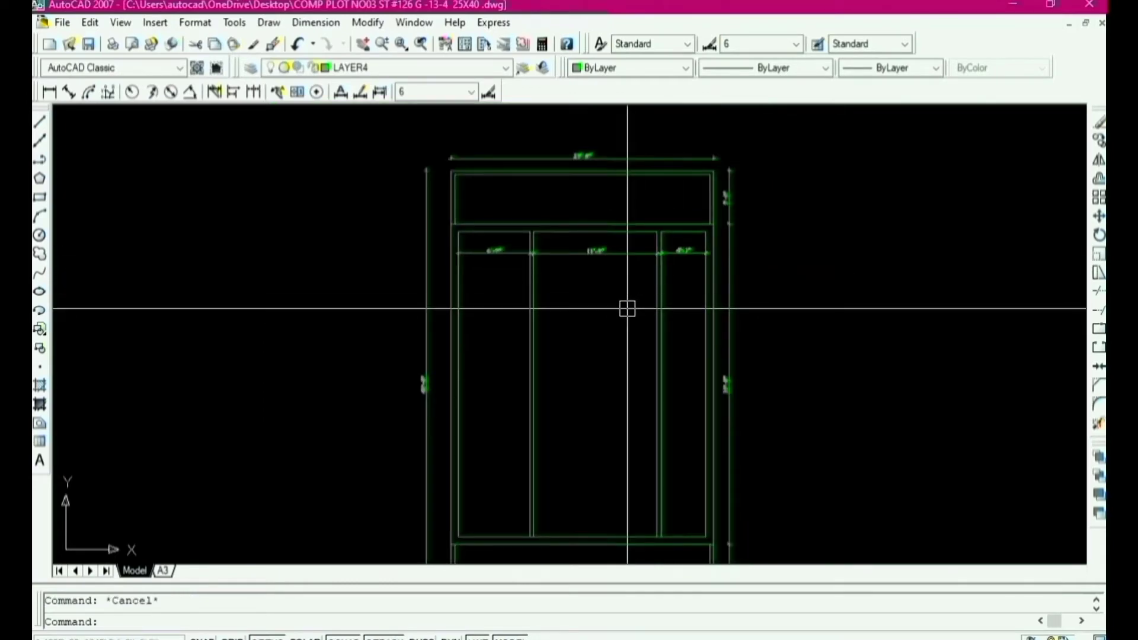
# Step: Offset the middle room's upper inner wall line 10'9" downward into the room
pyautogui.write('o')
pyautogui.press('Return')
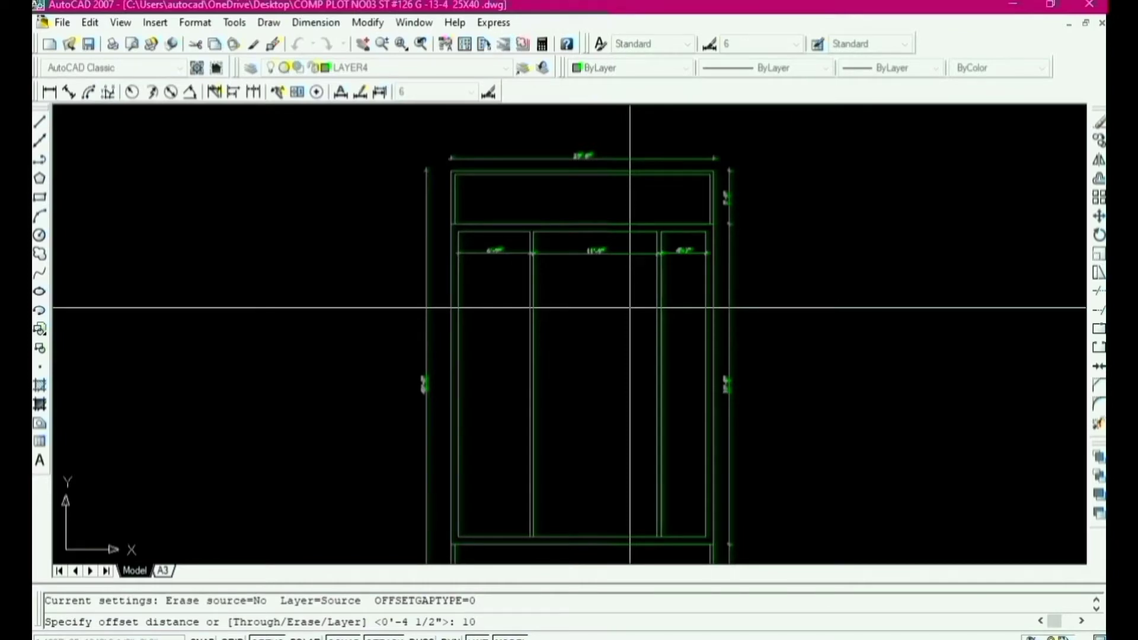
pyautogui.write("10'9")
pyautogui.press('Return')
pyautogui.scroll(3, 578, 235)
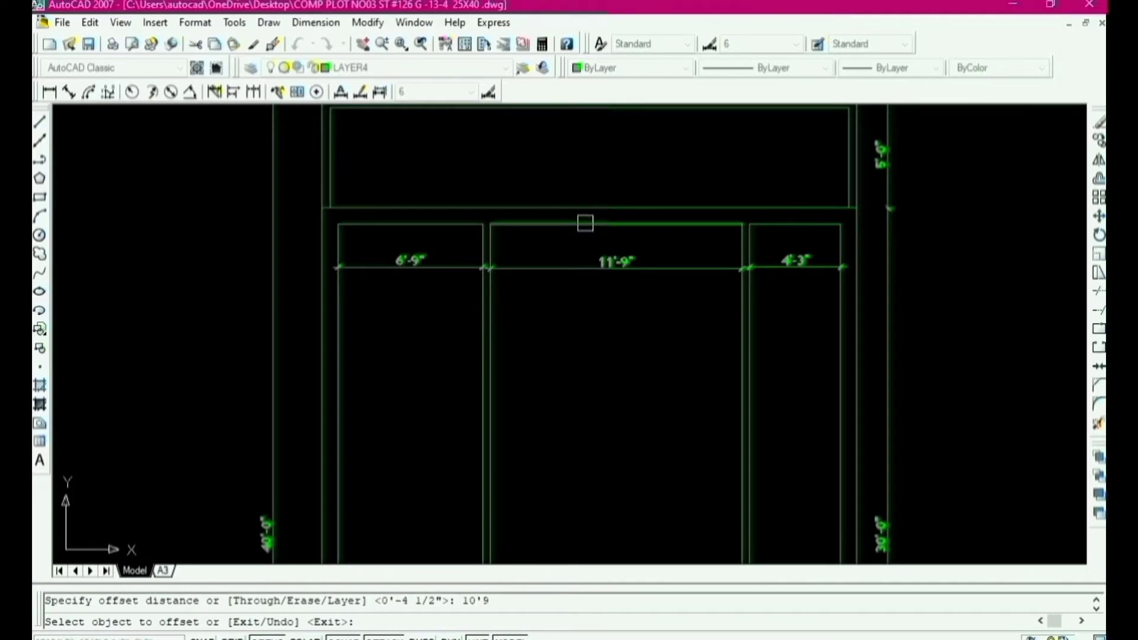
pyautogui.click(585, 223)
pyautogui.click(597, 338)
pyautogui.scroll(-4, 663, 286)
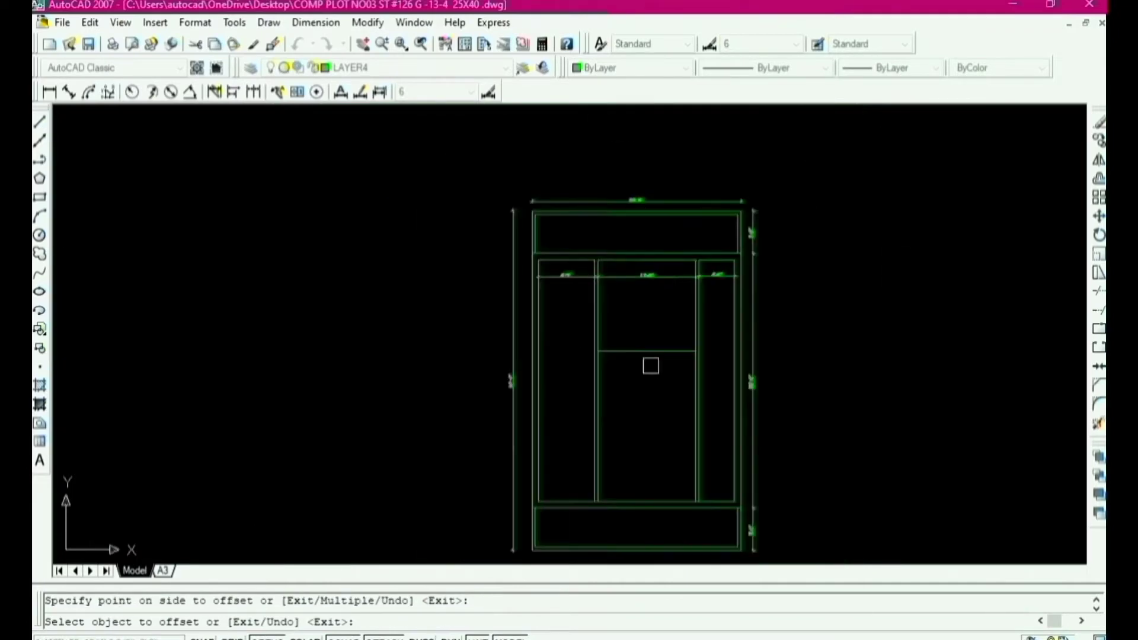
pyautogui.scroll(2, 635, 386)
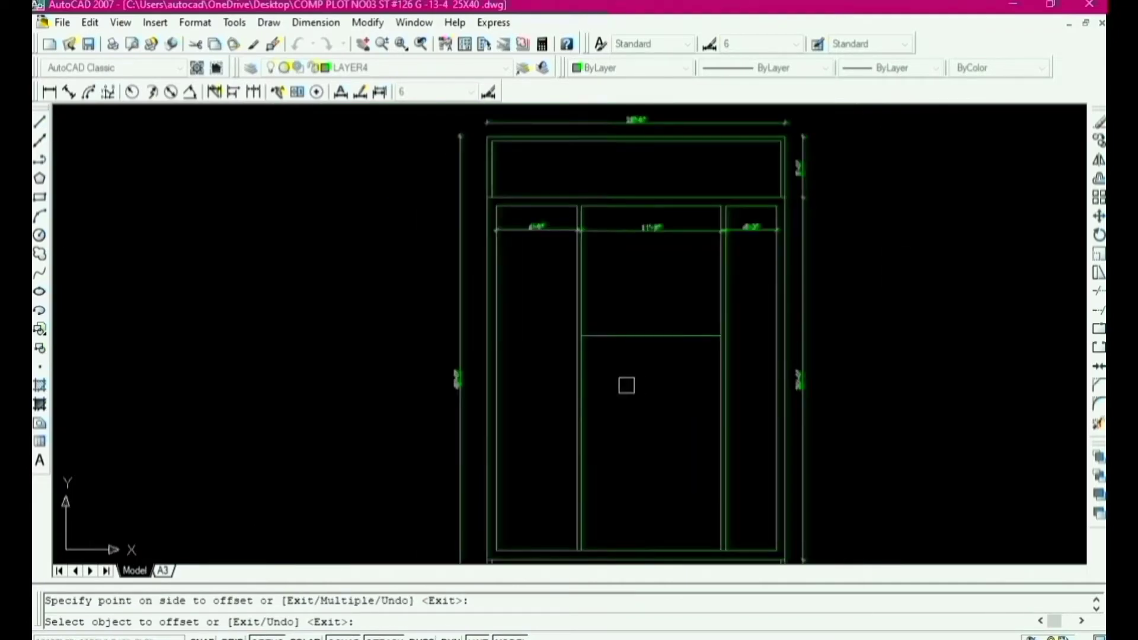
pyautogui.press('Escape')
# Step: Offset the middle room's new horizontal line downward to form a partition as thick as the main walls
pyautogui.scroll(1, 671, 371)
pyautogui.write('o')
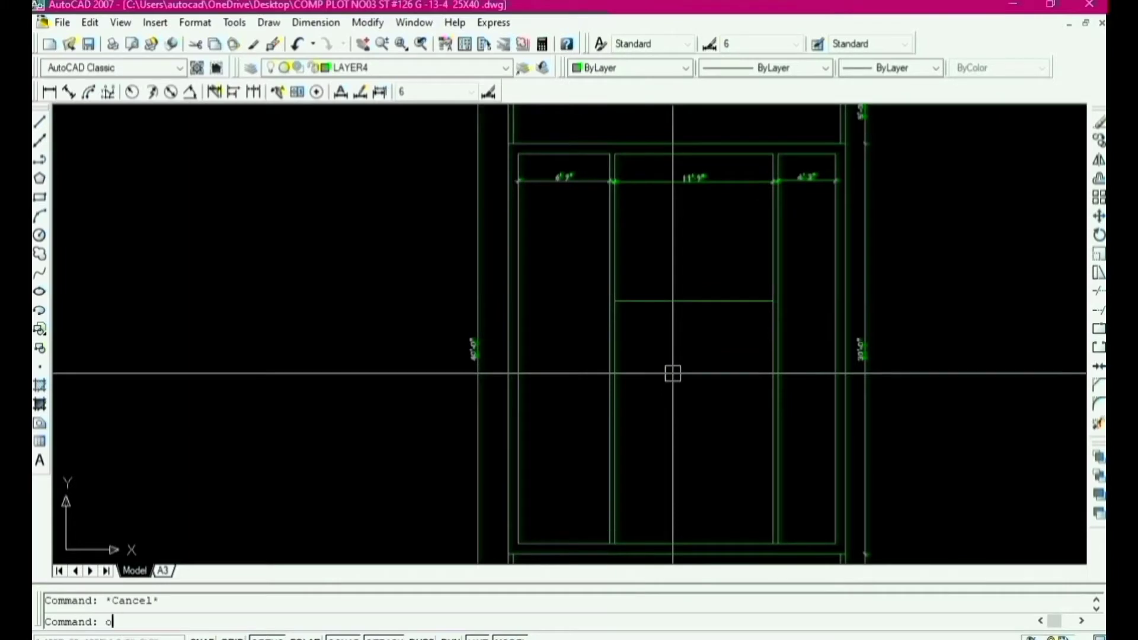
pyautogui.press('Return')
pyautogui.write('6')
pyautogui.press('Return')
pyautogui.click(676, 301)
pyautogui.click(677, 374)
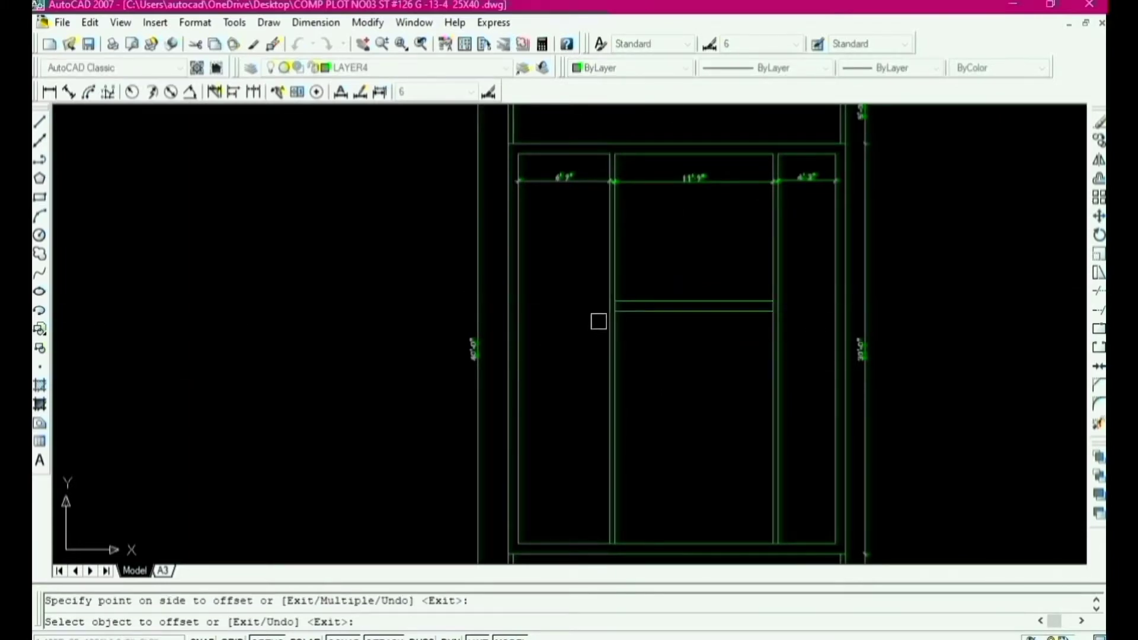
pyautogui.press('Escape')
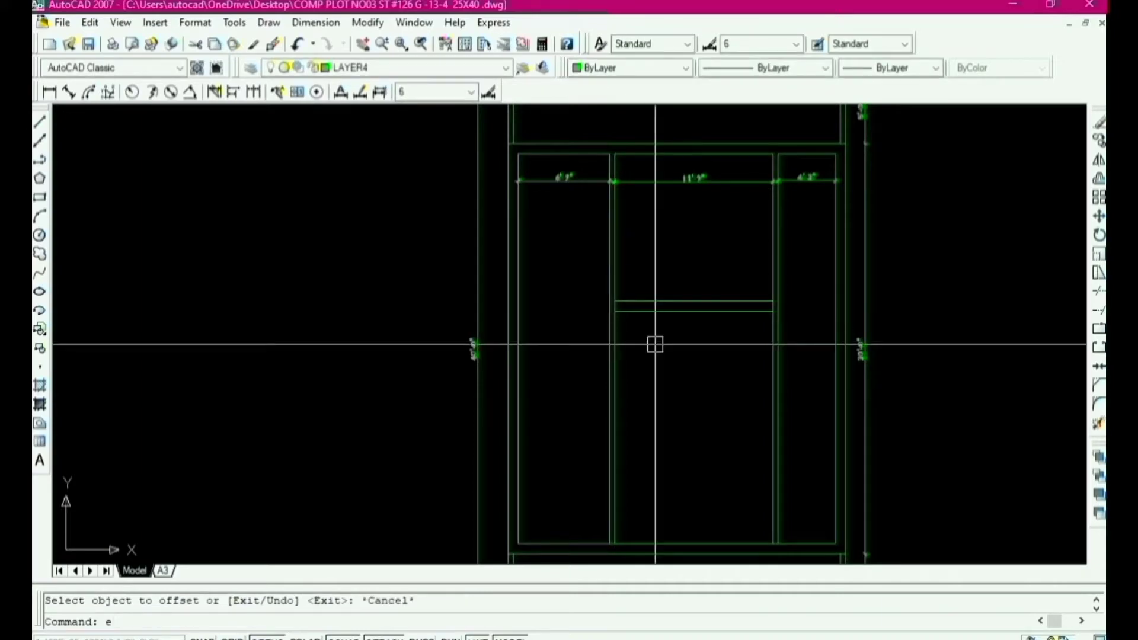
# Step: Extend both horizontal partition lines across the left room to the main block's inner left wall line
pyautogui.write('ex')
pyautogui.press('Return')
pyautogui.press('Return')
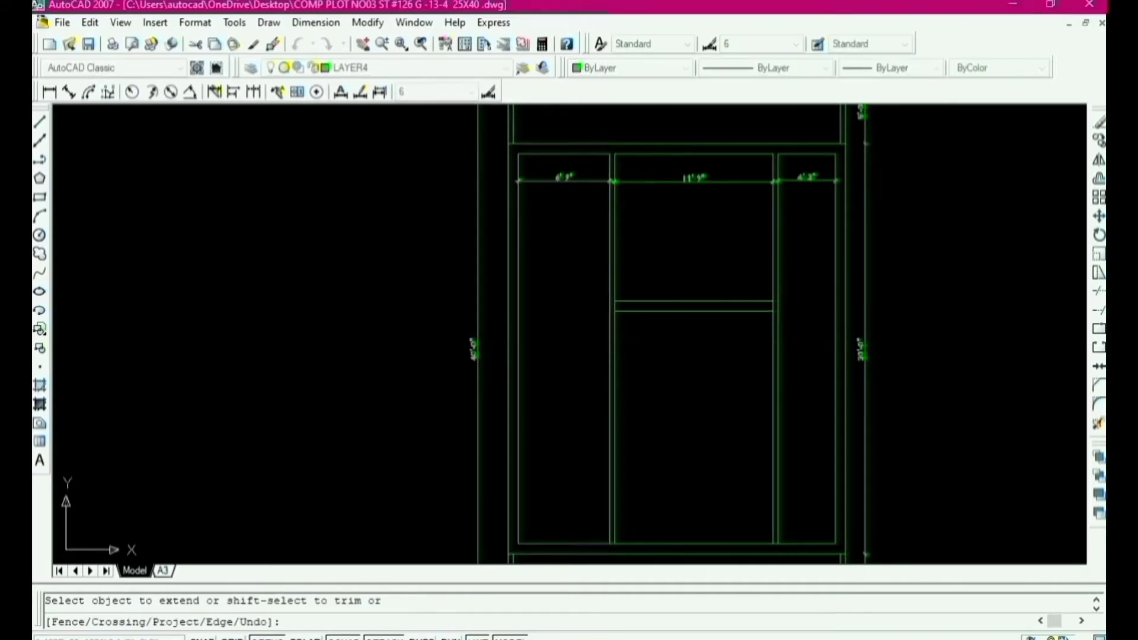
pyautogui.click(652, 277)
pyautogui.click(632, 327)
pyautogui.click(647, 275)
pyautogui.click(642, 332)
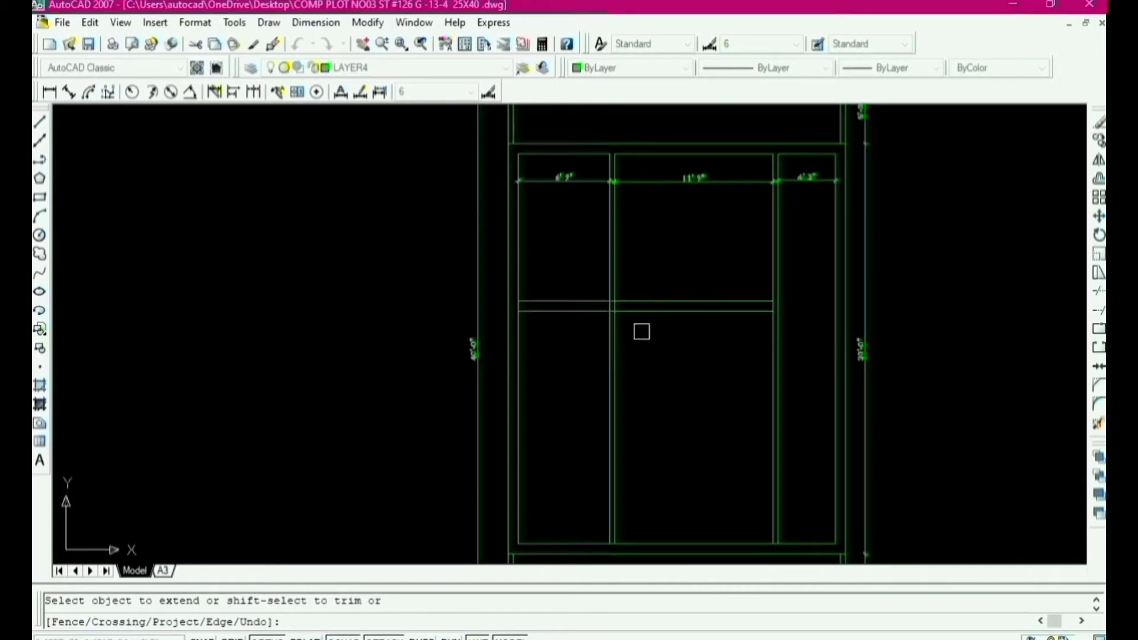
# Step: Extend both horizontal partition lines across the right room to the main block's inner right wall line
pyautogui.click(709, 265)
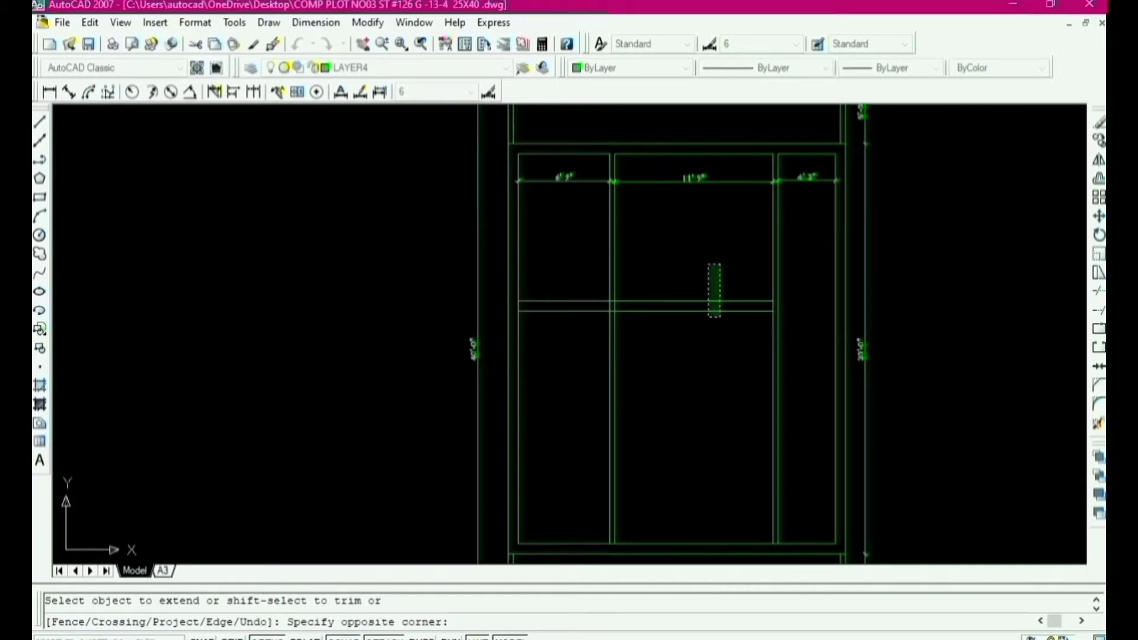
pyautogui.click(741, 348)
pyautogui.click(713, 278)
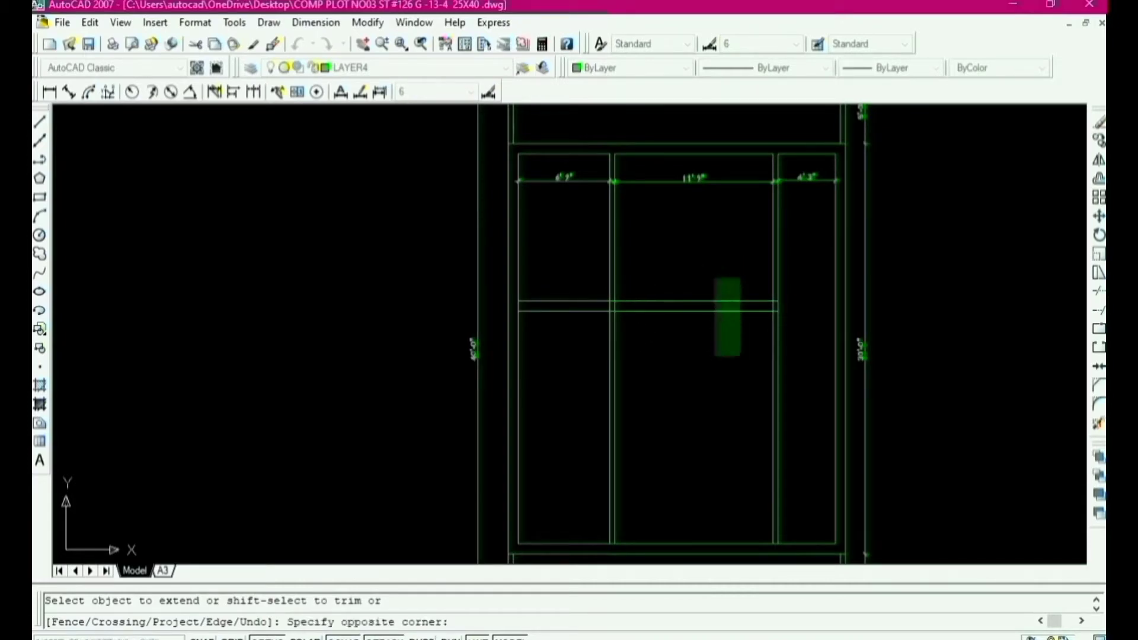
pyautogui.click(741, 362)
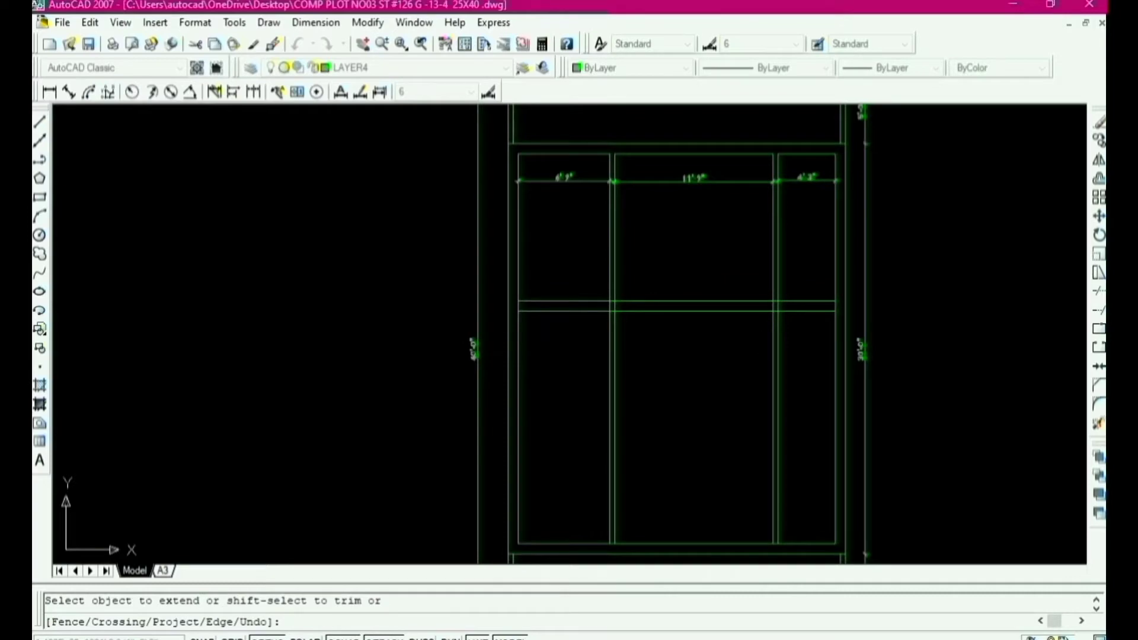
pyautogui.scroll(-3, 778, 403)
pyautogui.scroll(5, 654, 329)
pyautogui.press('Escape')
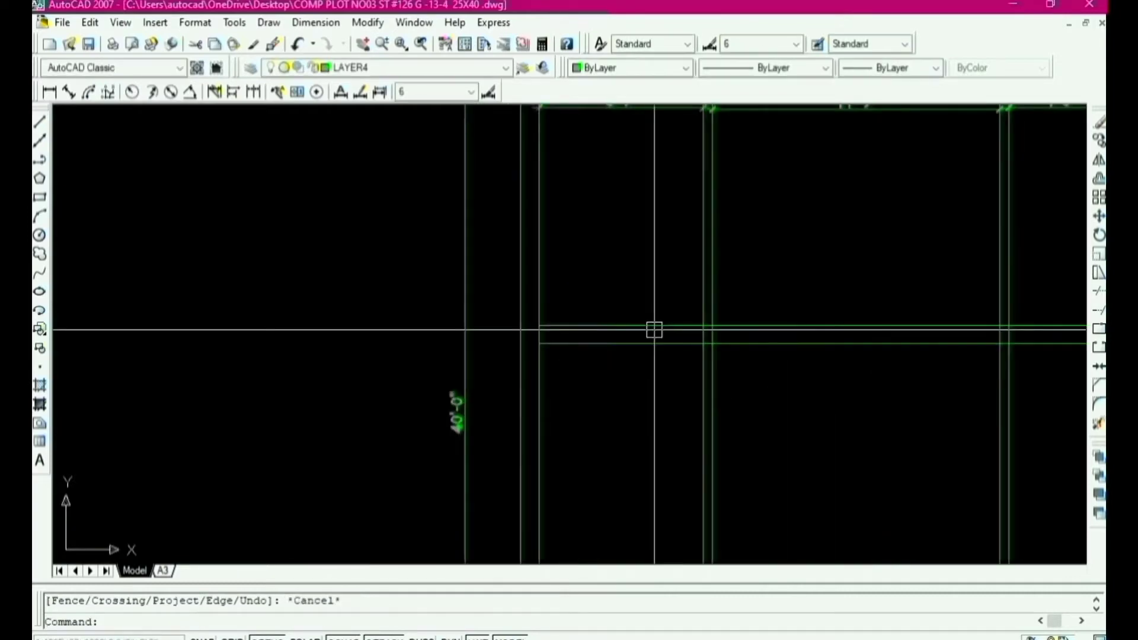
# Step: Trim the left and right vertical partition lines where they cross between the two horizontal partition lines
pyautogui.write('tr')
pyautogui.press('Return')
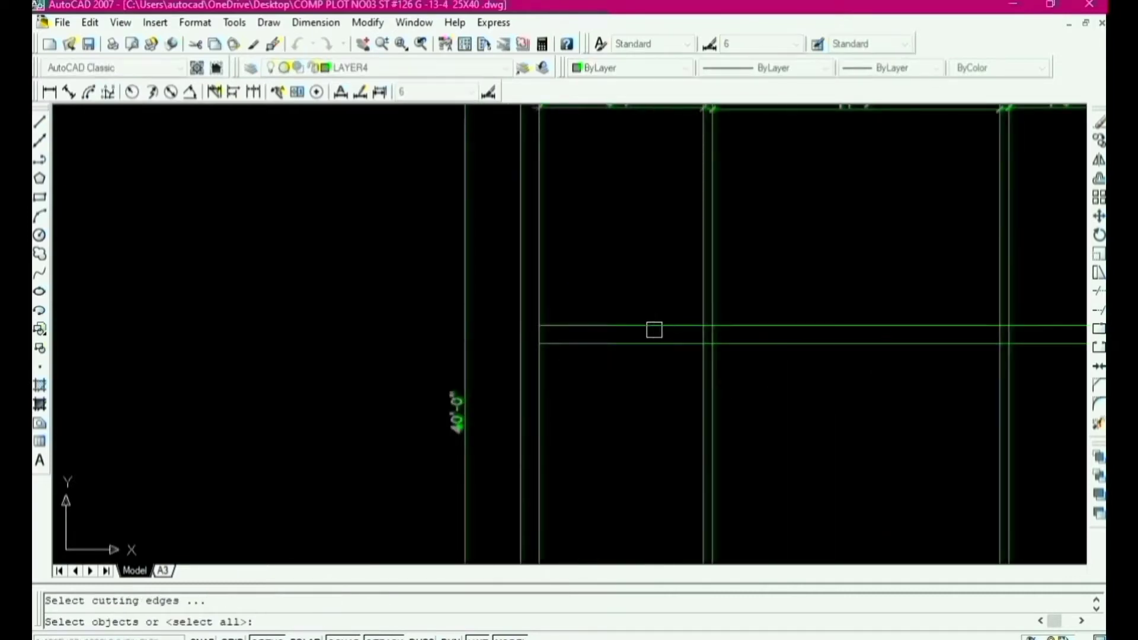
pyautogui.press('Return')
pyautogui.scroll(3, 703, 344)
pyautogui.click(704, 323)
pyautogui.click(713, 303)
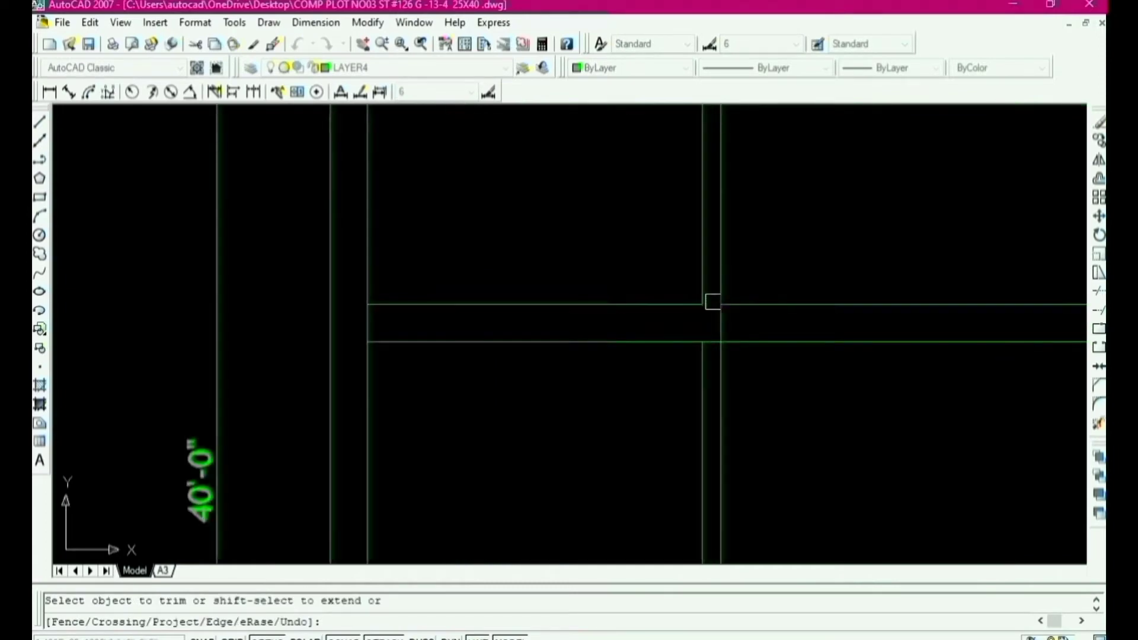
pyautogui.click(721, 323)
pyautogui.scroll(-4, 444, 352)
pyautogui.scroll(1, 697, 303)
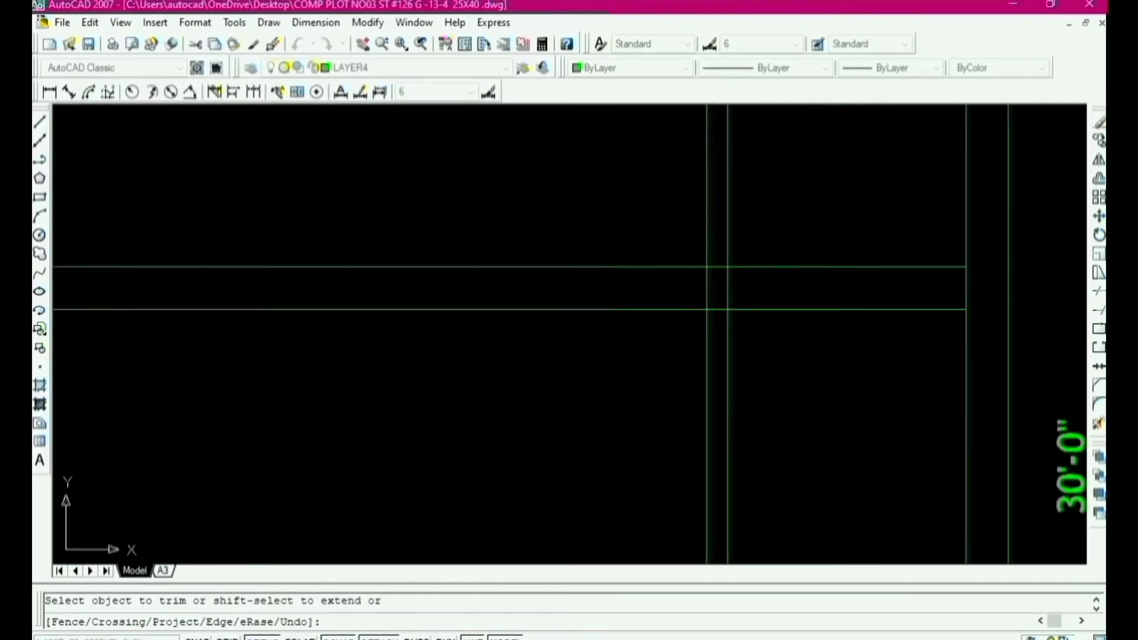
pyautogui.scroll(-5, 669, 288)
pyautogui.press('Escape')
# Step: Erase the left vertical partition's two lines below the horizontal partition
pyautogui.click(628, 311)
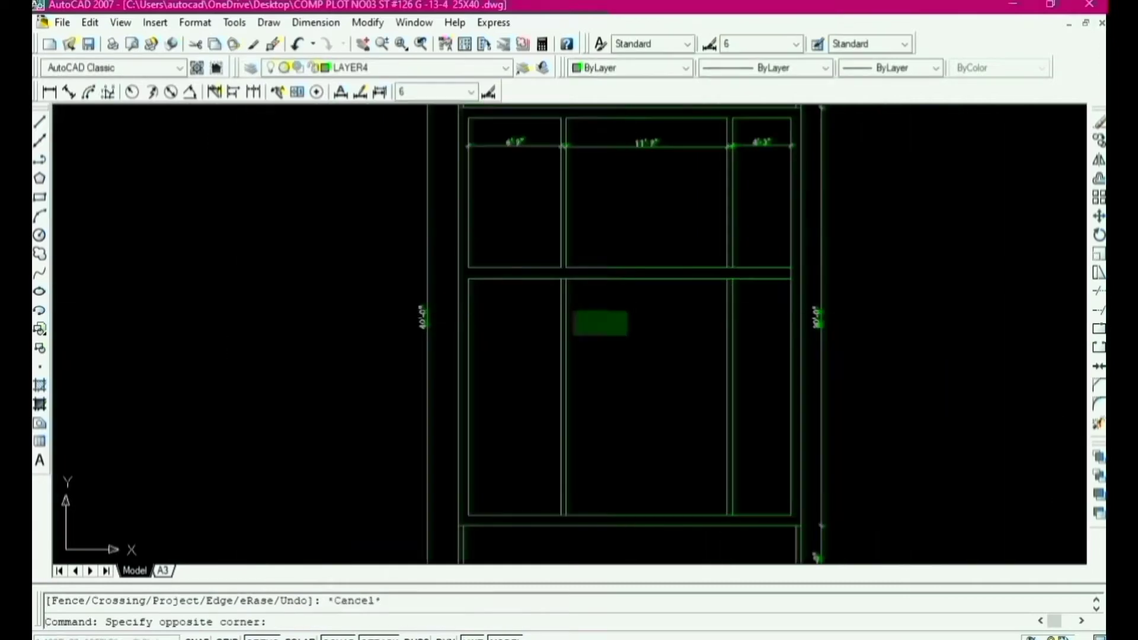
pyautogui.click(539, 337)
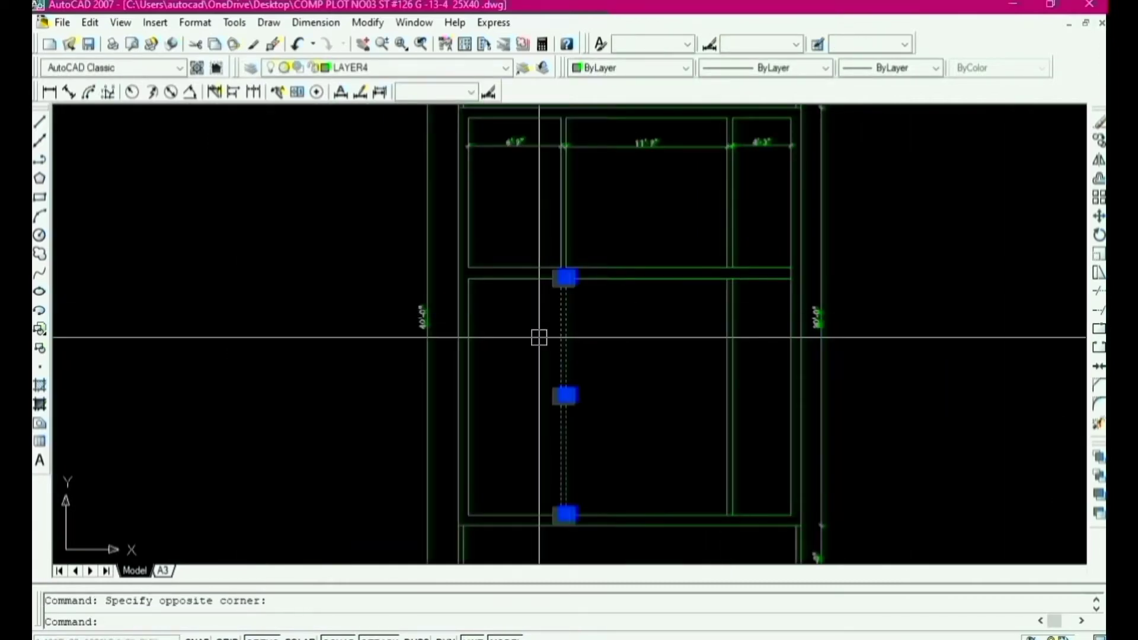
pyautogui.write('e')
pyautogui.press('Return')
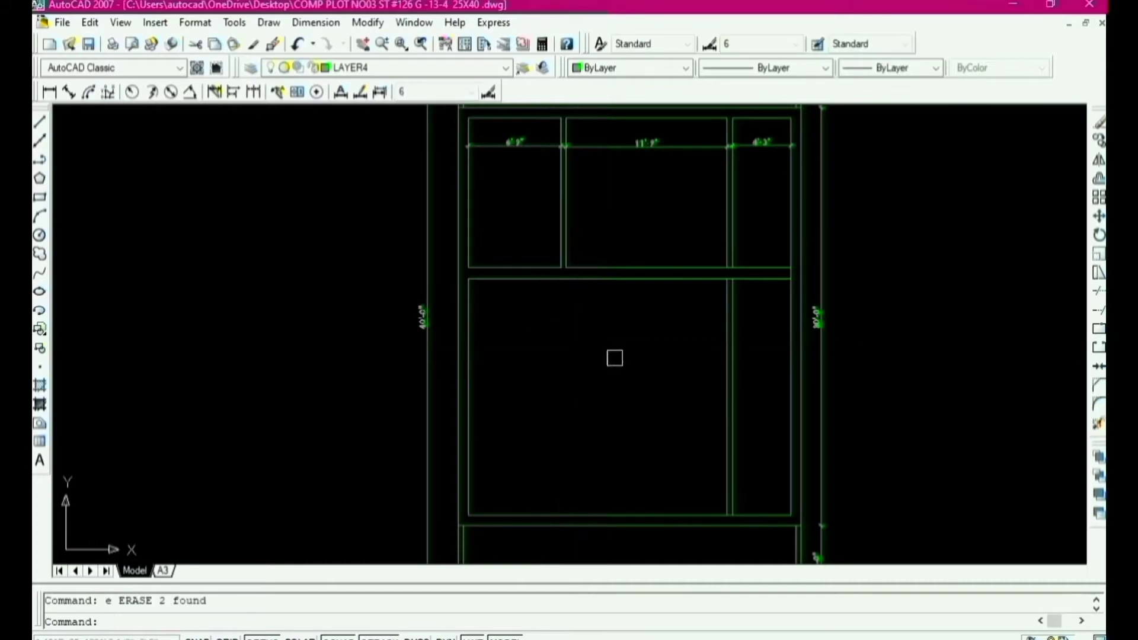
pyautogui.press('Escape')
# Step: Erase the right vertical partition's two lines below the horizontal partition
pyautogui.scroll(3, 745, 323)
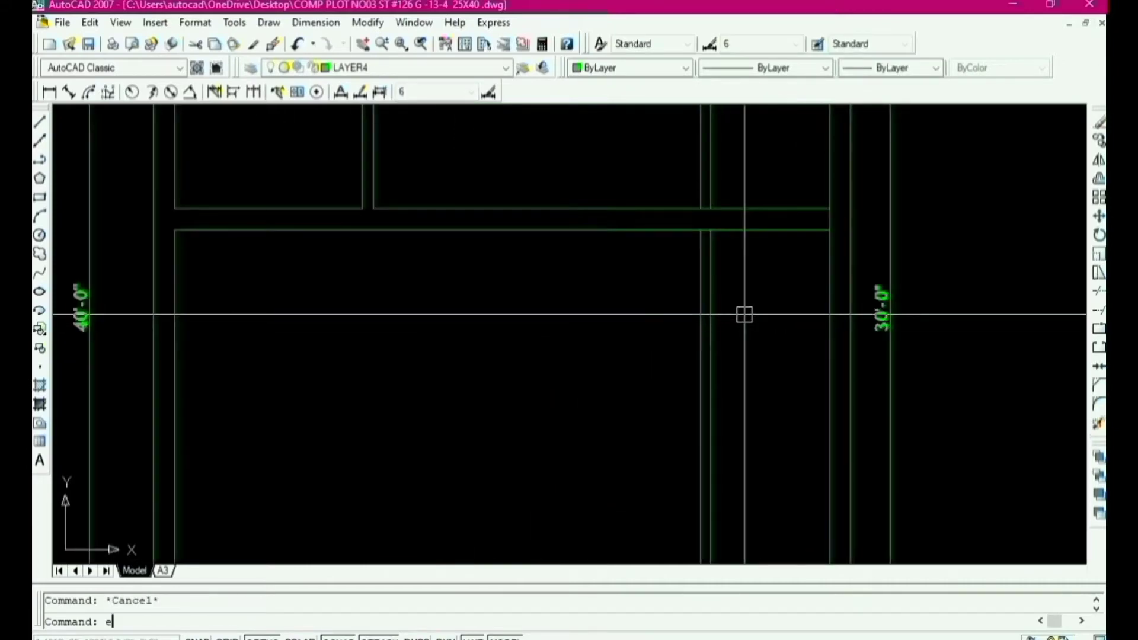
pyautogui.press('Return')
pyautogui.click(740, 288)
pyautogui.click(685, 315)
pyautogui.press('Return')
pyautogui.scroll(-5, 697, 321)
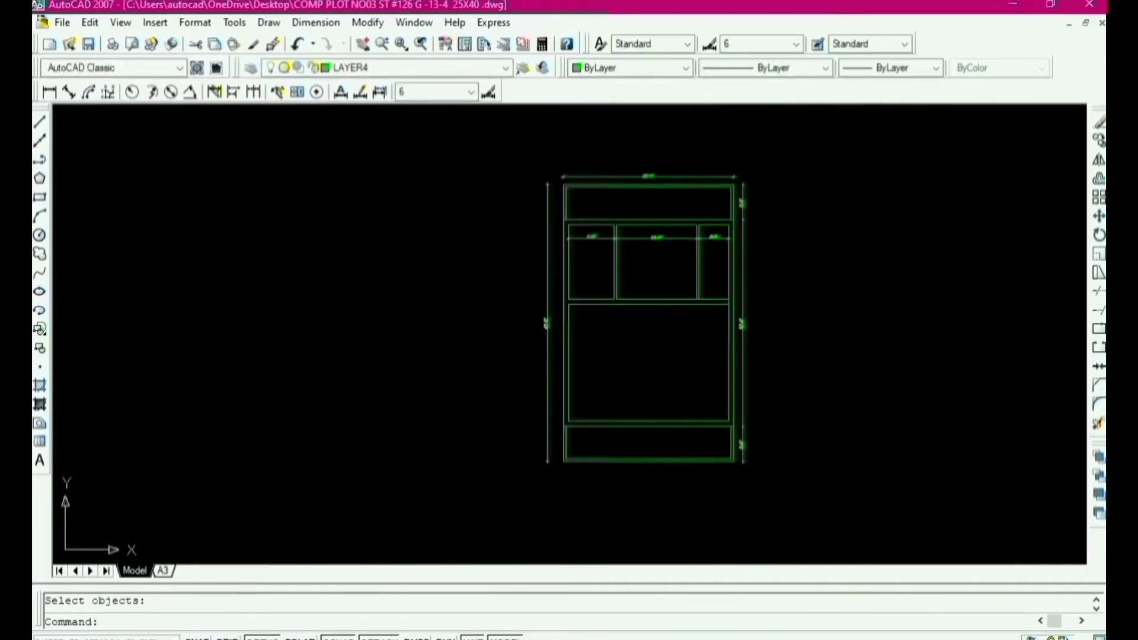
pyautogui.press('Escape')
# Step: Trim the horizontal partition's upper line between the right vertical partition's two lines
pyautogui.scroll(5, 697, 304)
pyautogui.press('Return')
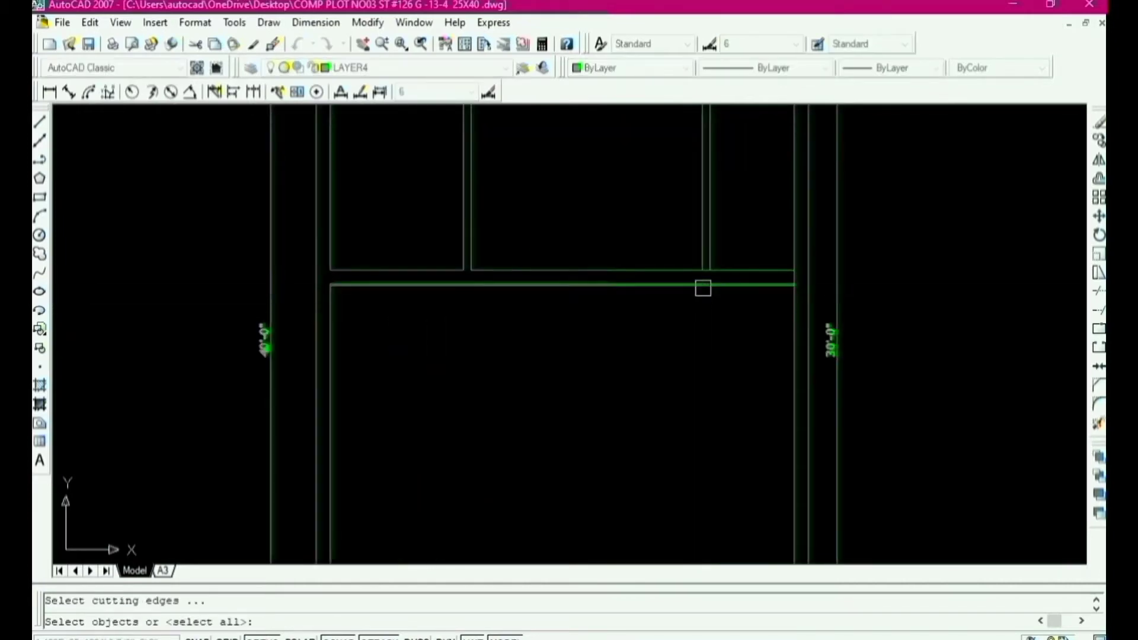
pyautogui.press('Return')
pyautogui.press('Return')
pyautogui.scroll(5, 703, 275)
pyautogui.write('t')
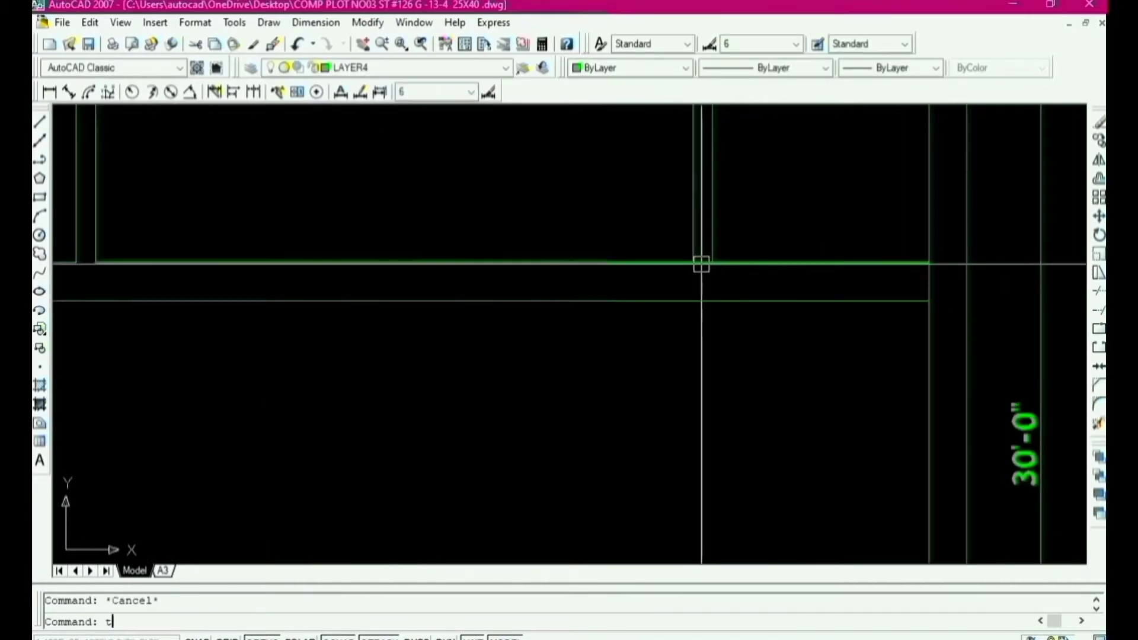
pyautogui.write('r')
pyautogui.press('Return')
pyautogui.press('Return')
pyautogui.click(702, 263)
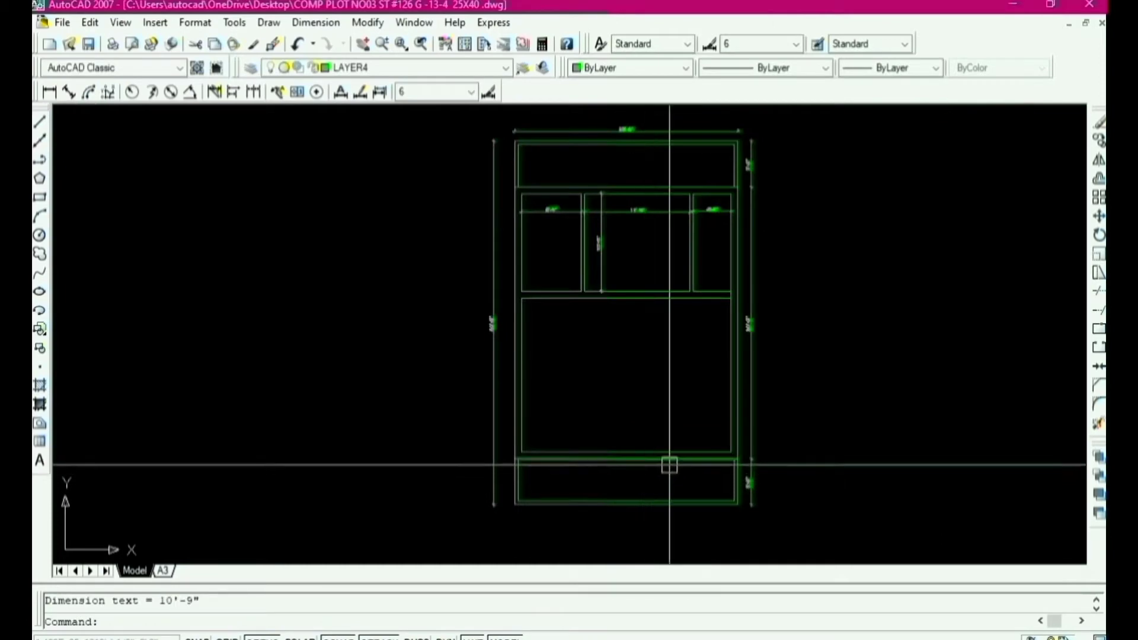
pyautogui.press('Escape')
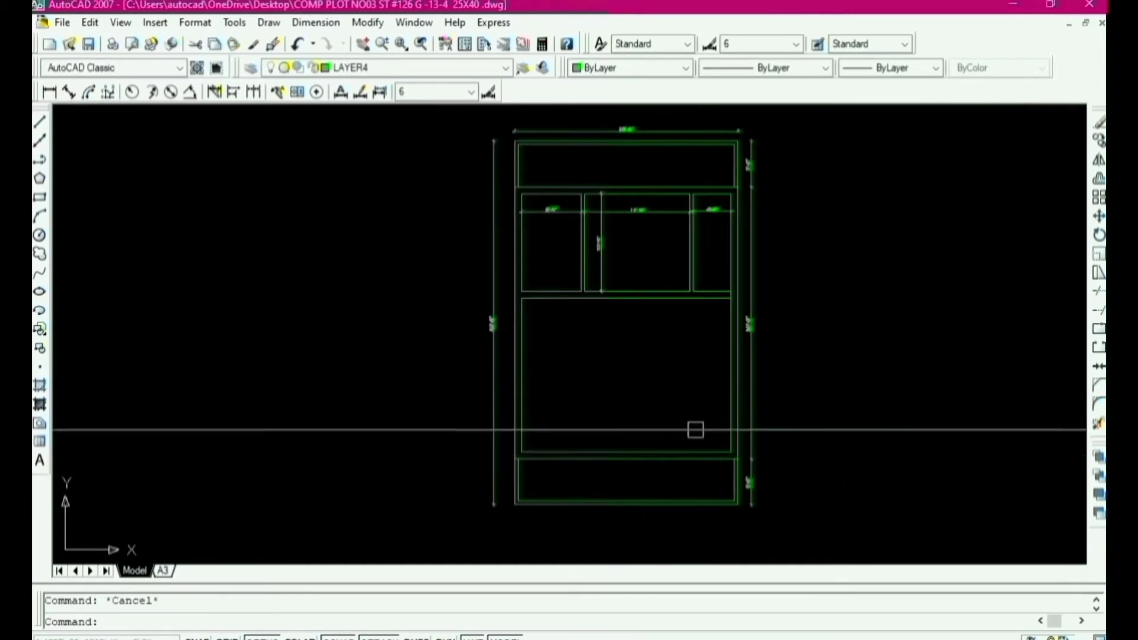
# Step: Offset the lower room's bottom inner wall line 13'4.5" upward into the room
pyautogui.scroll(-3, 689, 413)
pyautogui.scroll(3, 677, 417)
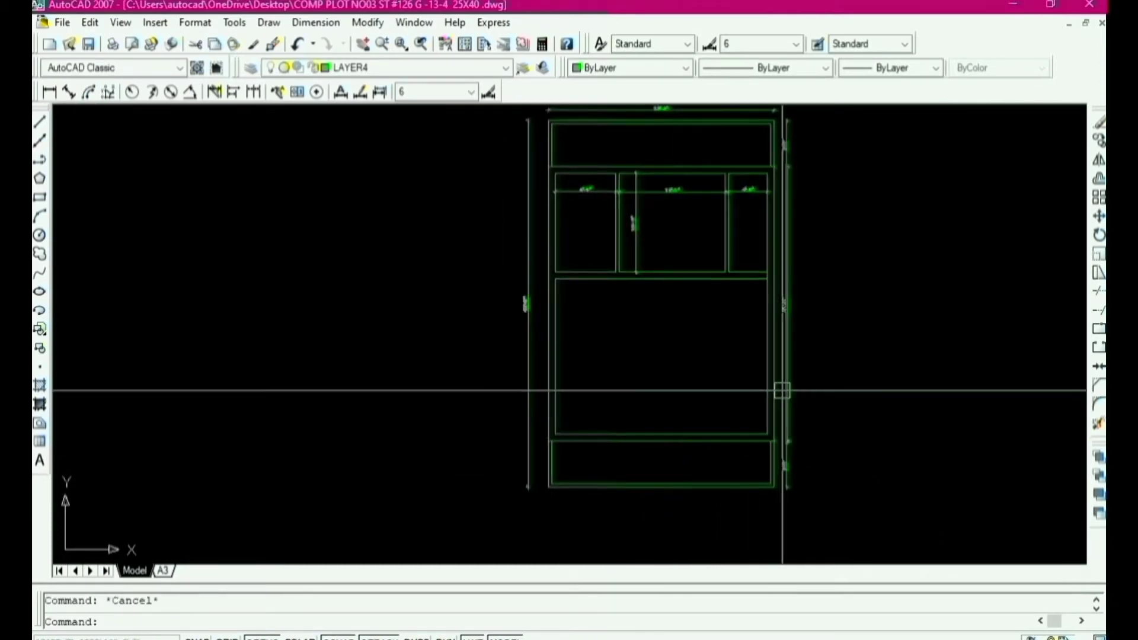
pyautogui.press('Return')
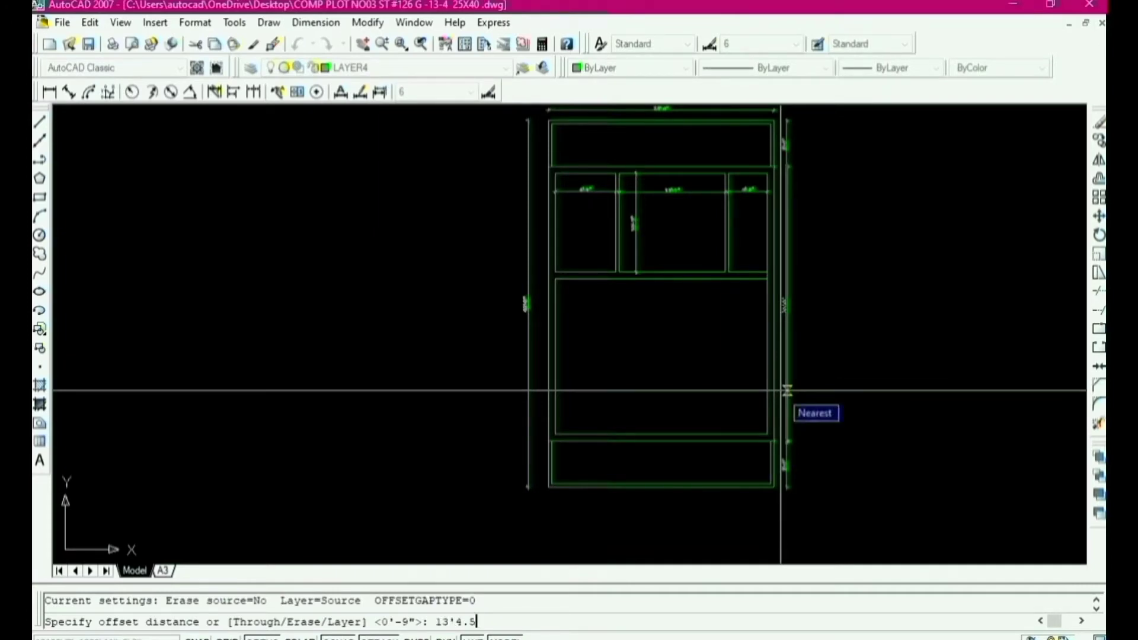
pyautogui.write("13'4.5")
pyautogui.press('Return')
pyautogui.click(741, 430)
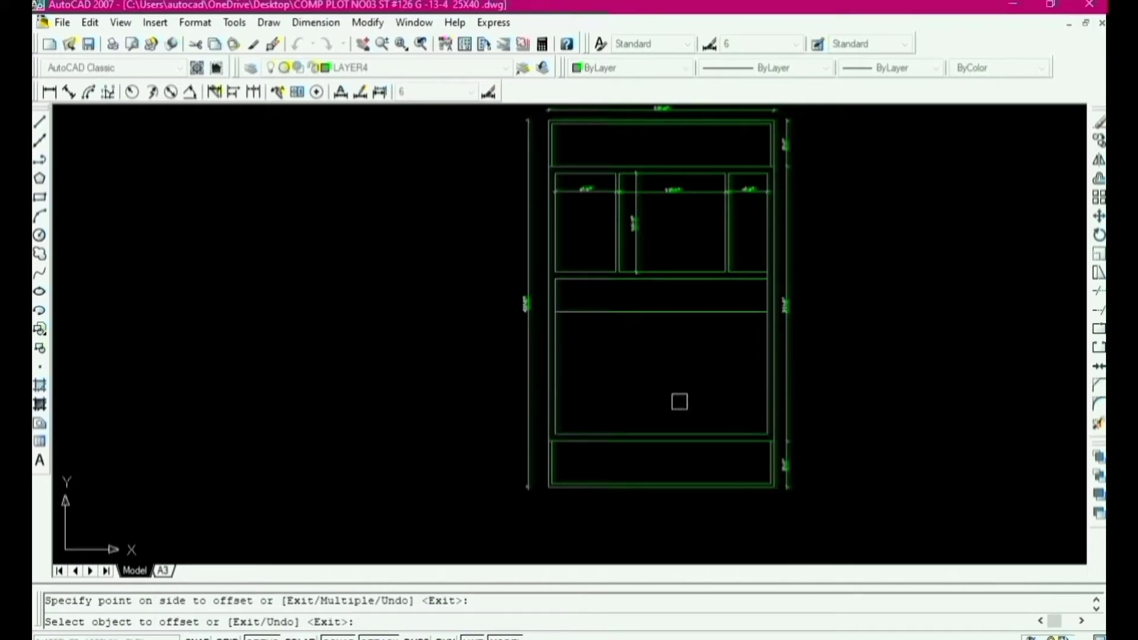
pyautogui.scroll(2, 728, 309)
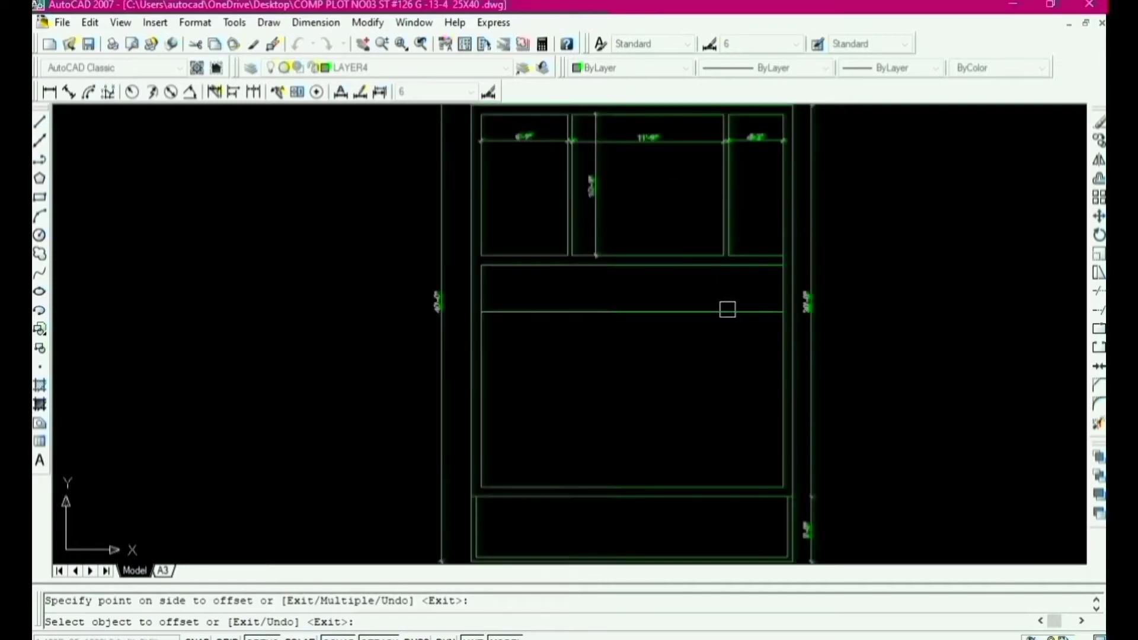
pyautogui.press('Return')
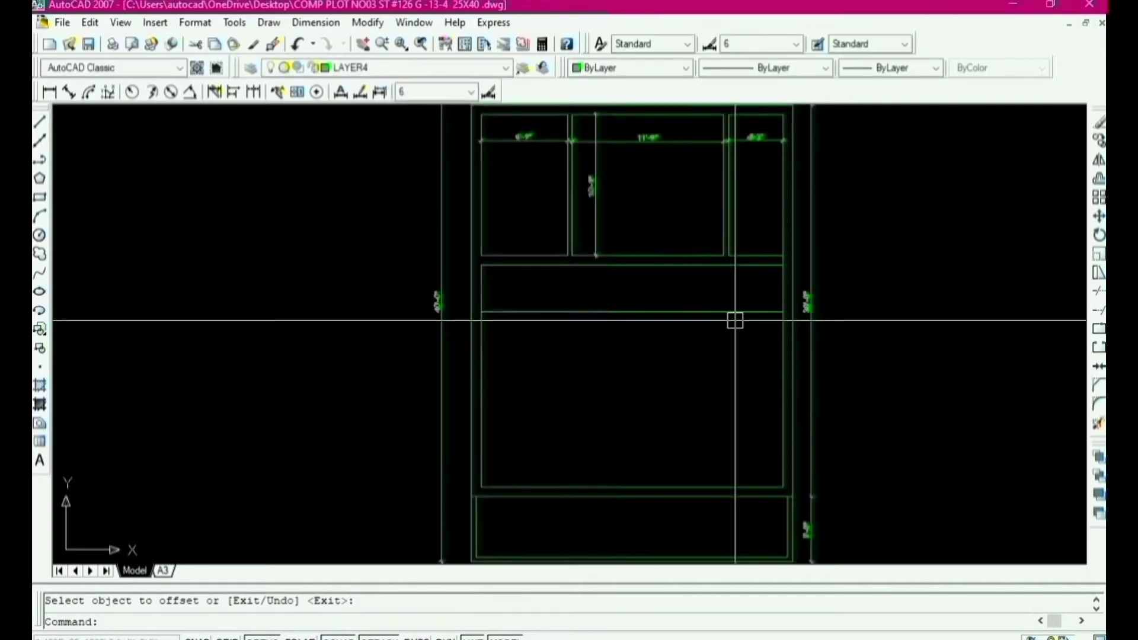
# Step: Offset the new horizontal line in the lower room 4.5" upward to form a thin partition
pyautogui.press('Return')
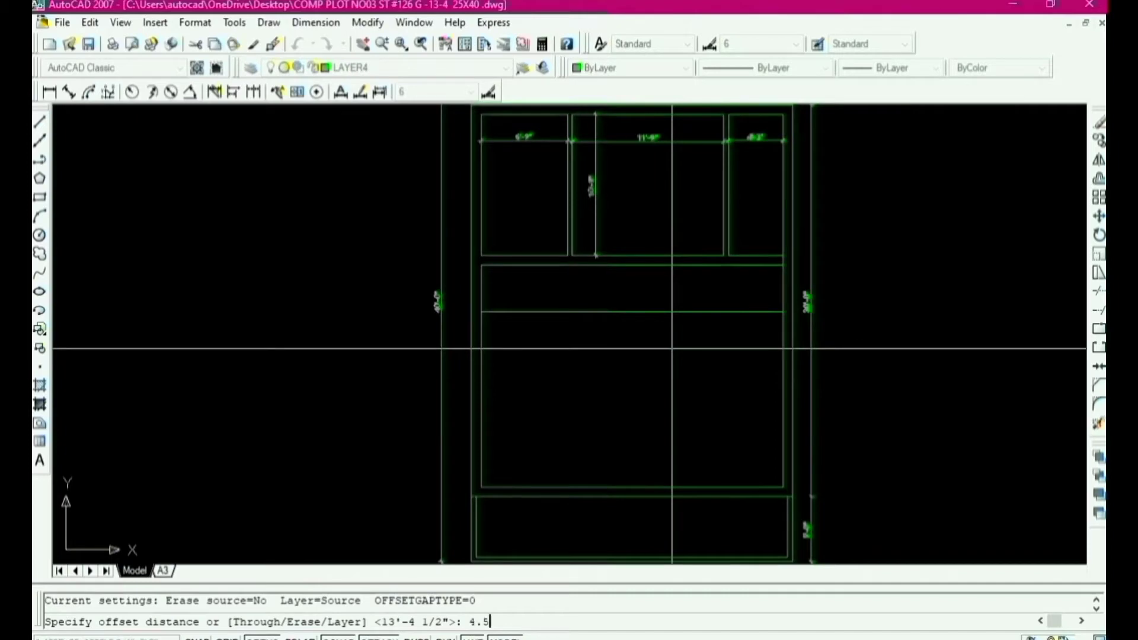
pyautogui.press('Return')
pyautogui.click(715, 312)
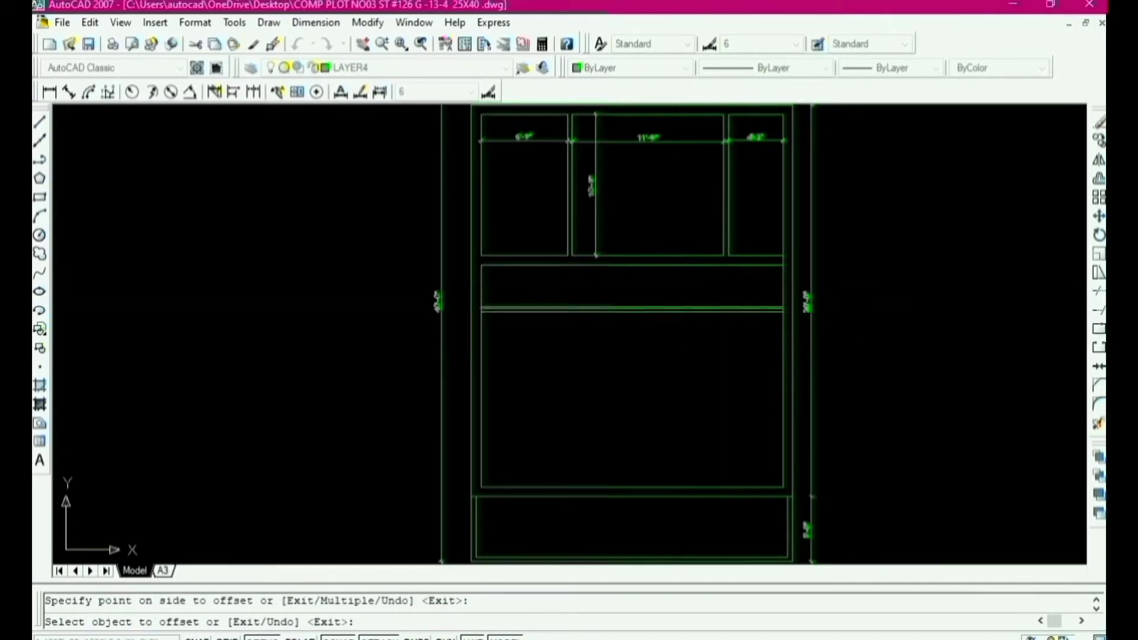
pyautogui.scroll(-2, 657, 402)
pyautogui.scroll(4, 687, 345)
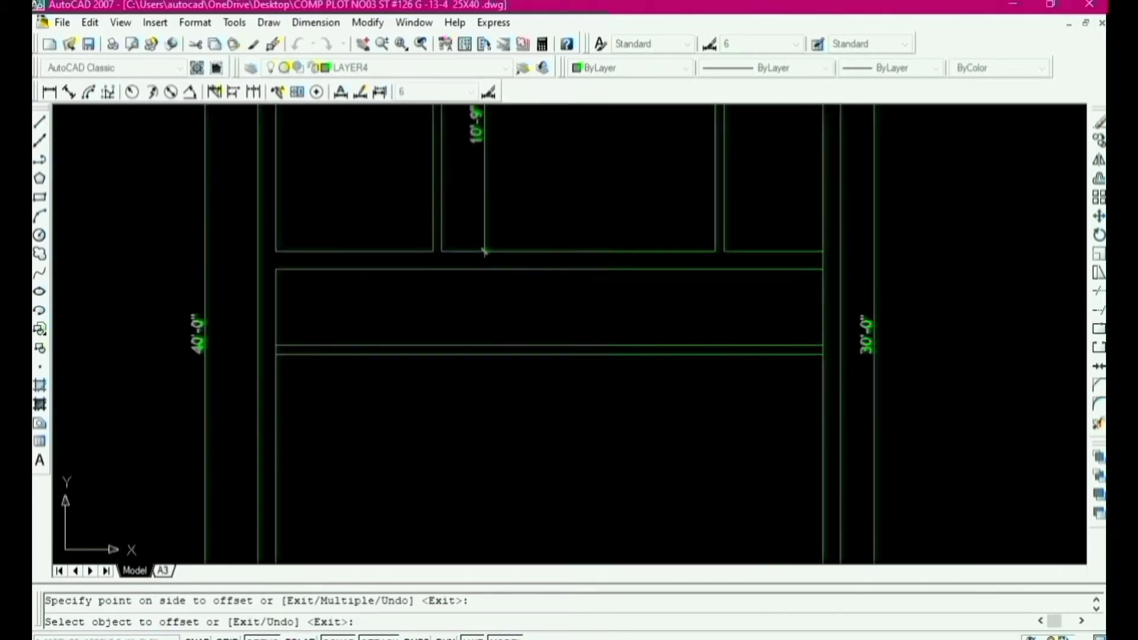
pyautogui.scroll(-2, 662, 360)
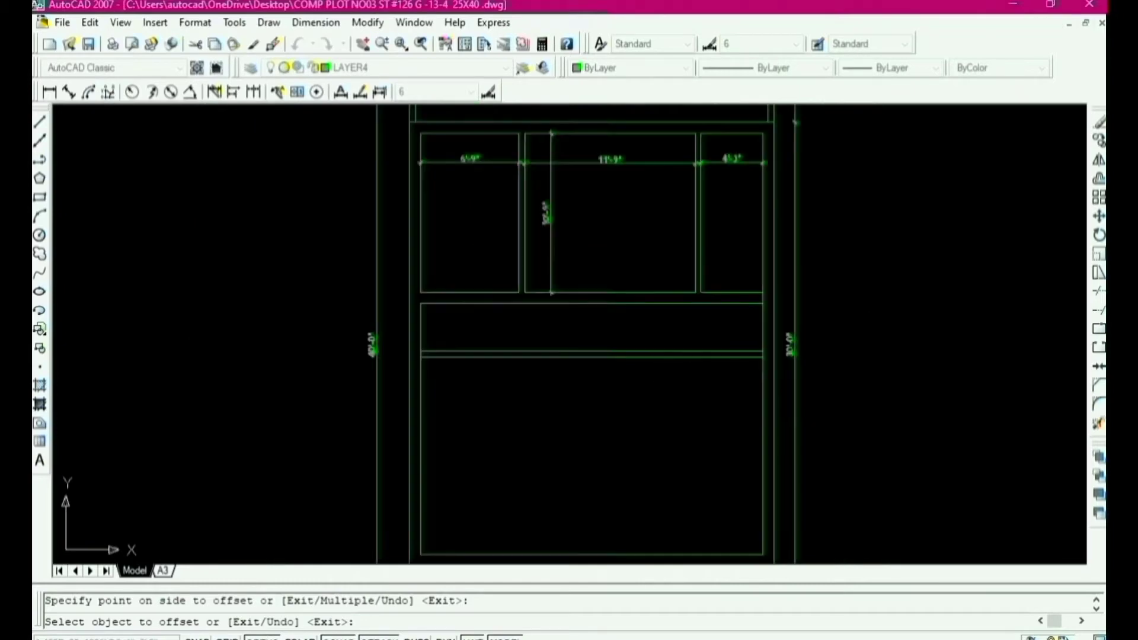
pyautogui.press('Escape')
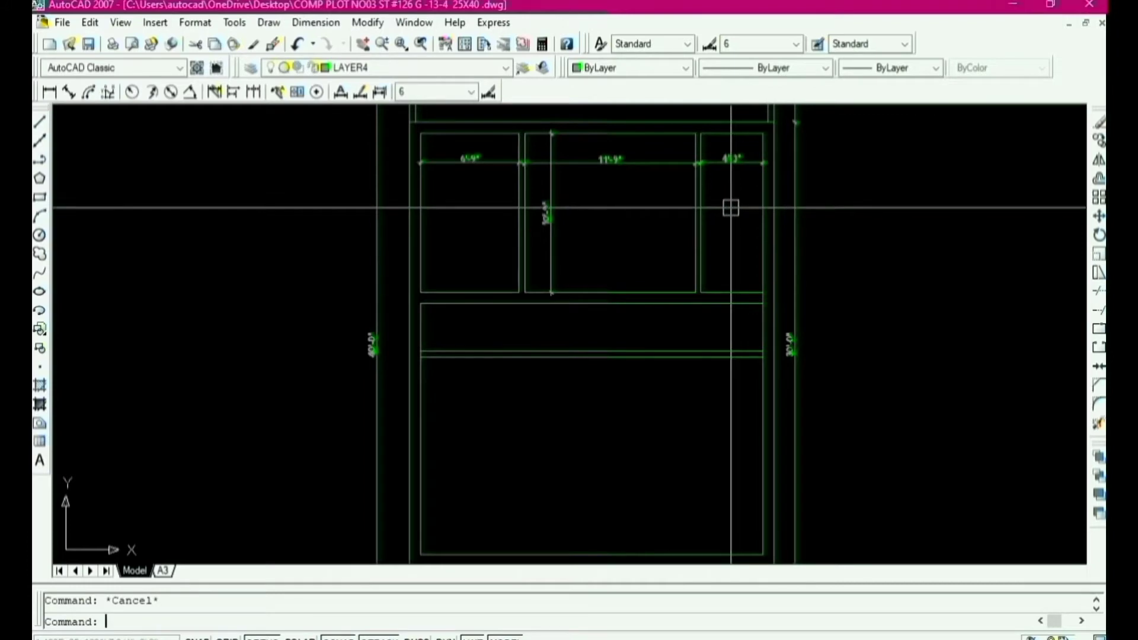
# Step: Fillet the right vertical partition's two lines with the 4.5" horizontal partition's lines at zero radius, inner with upper and outer with lower
pyautogui.write('f')
pyautogui.press('Return')
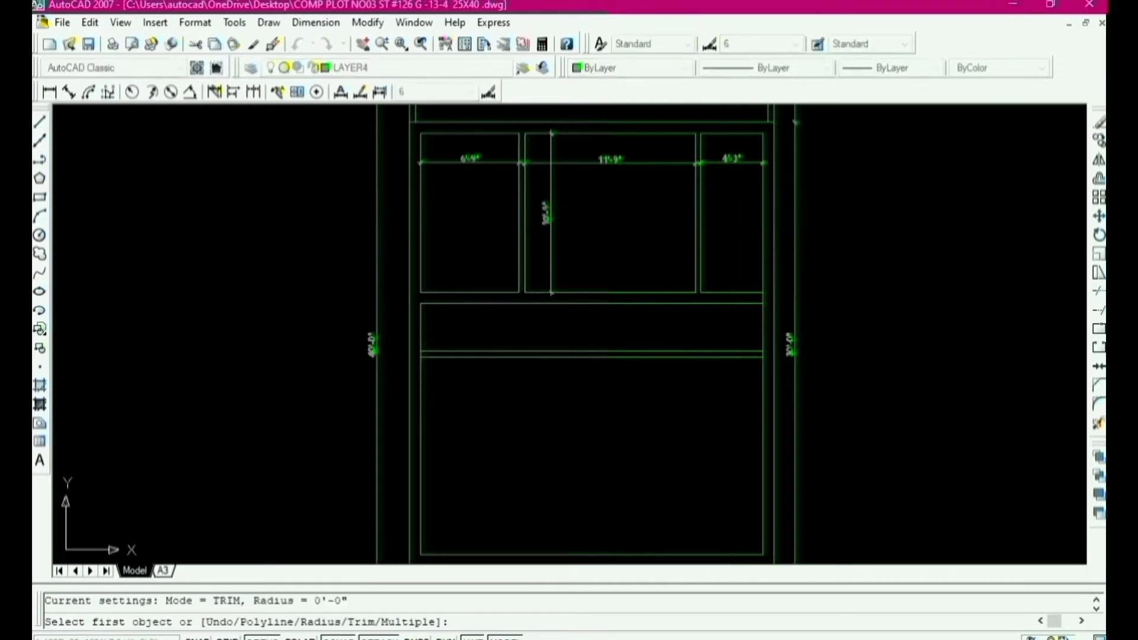
pyautogui.scroll(2, 707, 277)
pyautogui.click(695, 255)
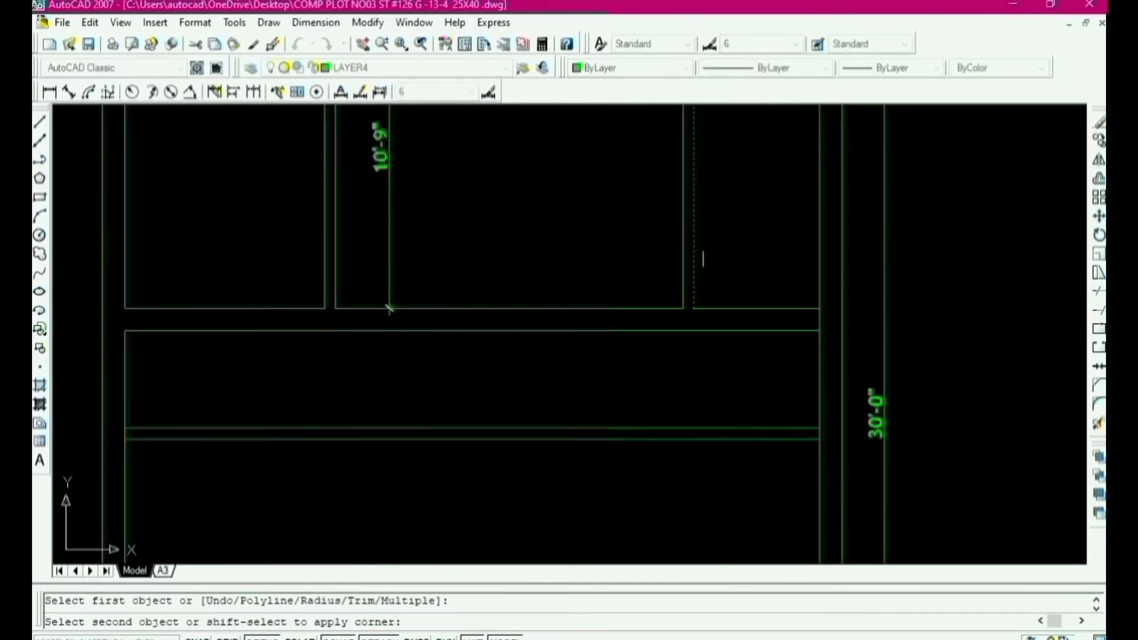
pyautogui.click(781, 427)
pyautogui.press('Return')
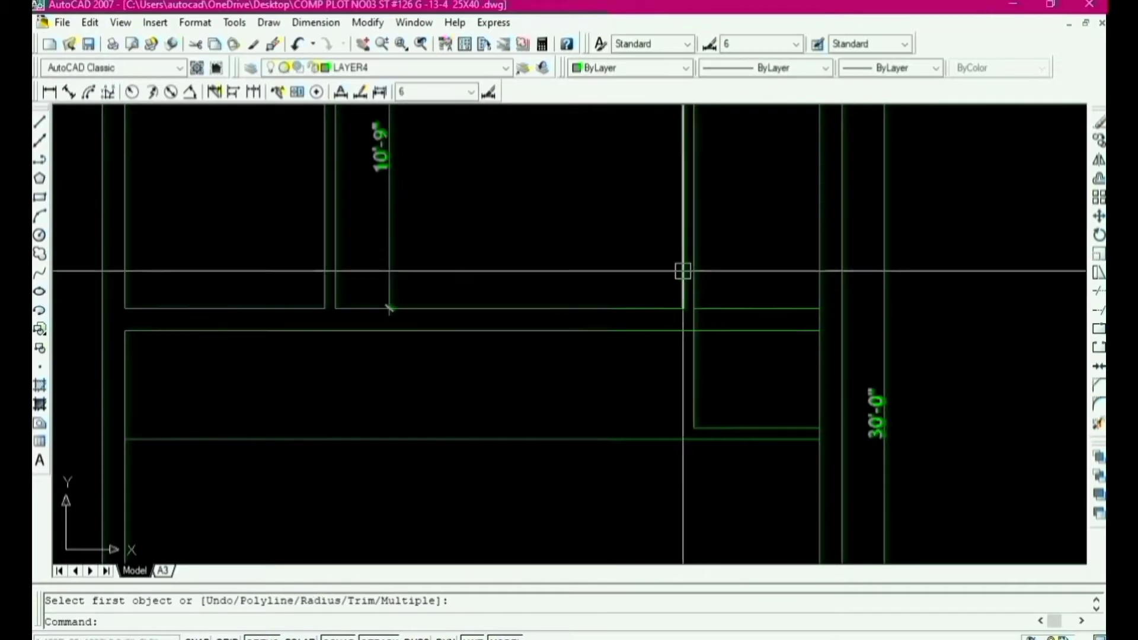
pyautogui.click(682, 263)
pyautogui.click(745, 439)
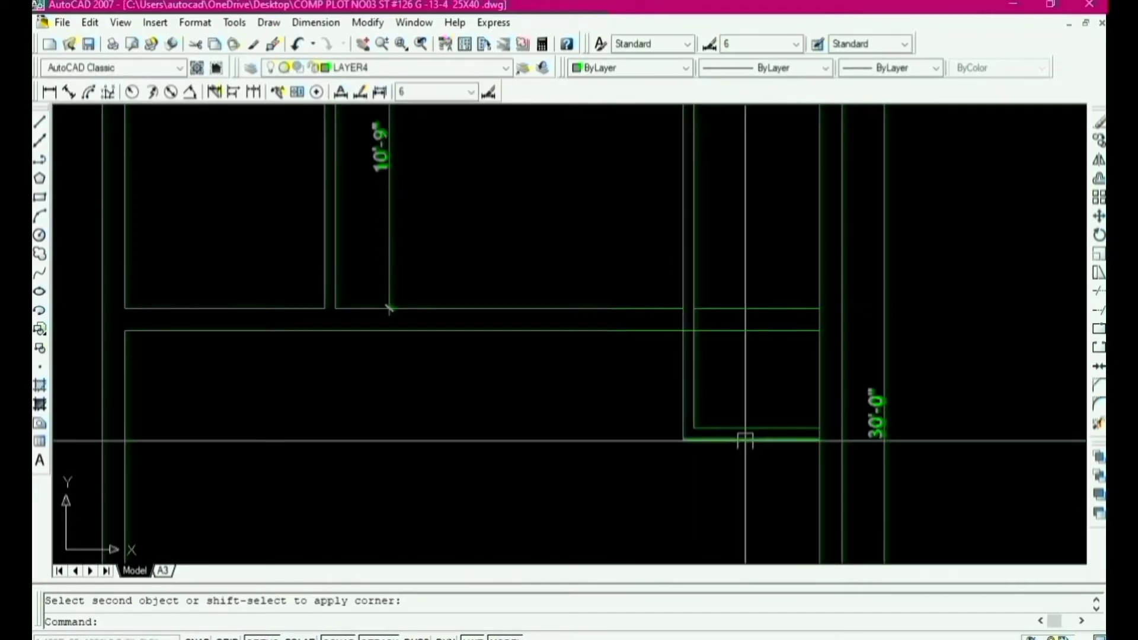
pyautogui.press('Return')
pyautogui.scroll(-2, 735, 310)
pyautogui.press('Escape')
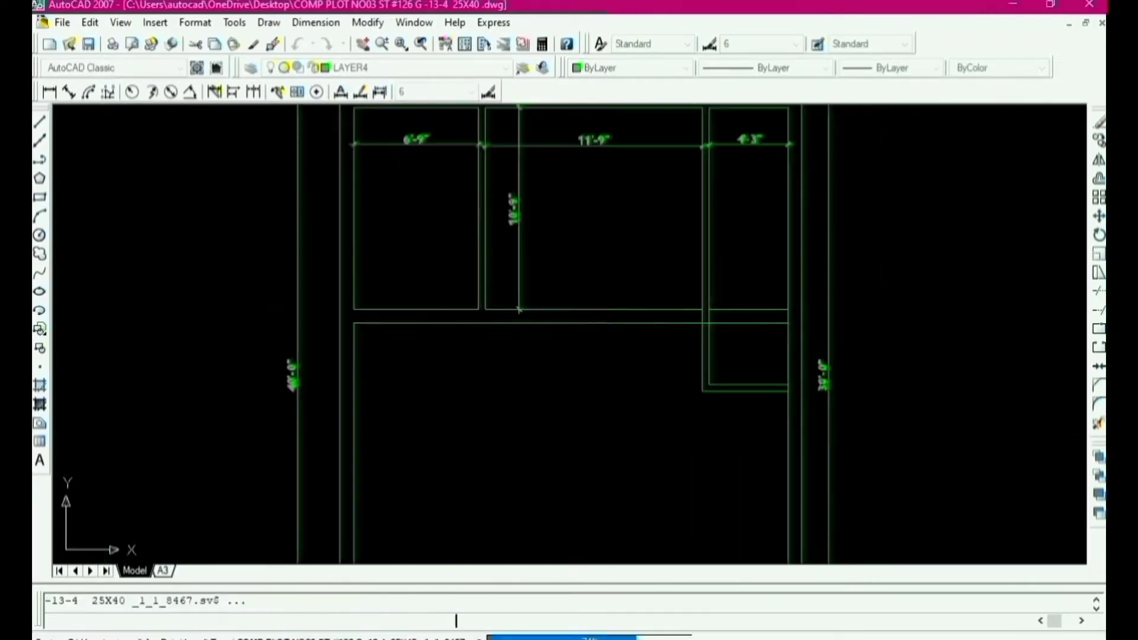
# Step: Trim the 9" horizontal partition's lower line between the right vertical partition's two lines
pyautogui.write('tr')
pyautogui.press('Return')
pyautogui.press('Return')
pyautogui.scroll(3, 711, 326)
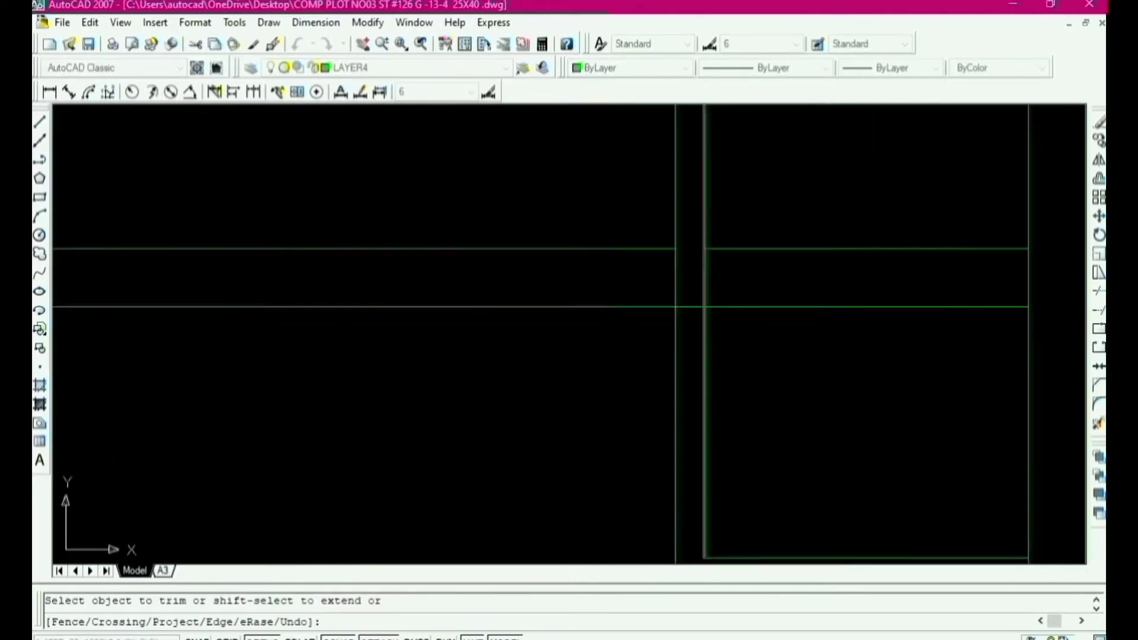
pyautogui.scroll(-3, 692, 314)
pyautogui.press('Escape')
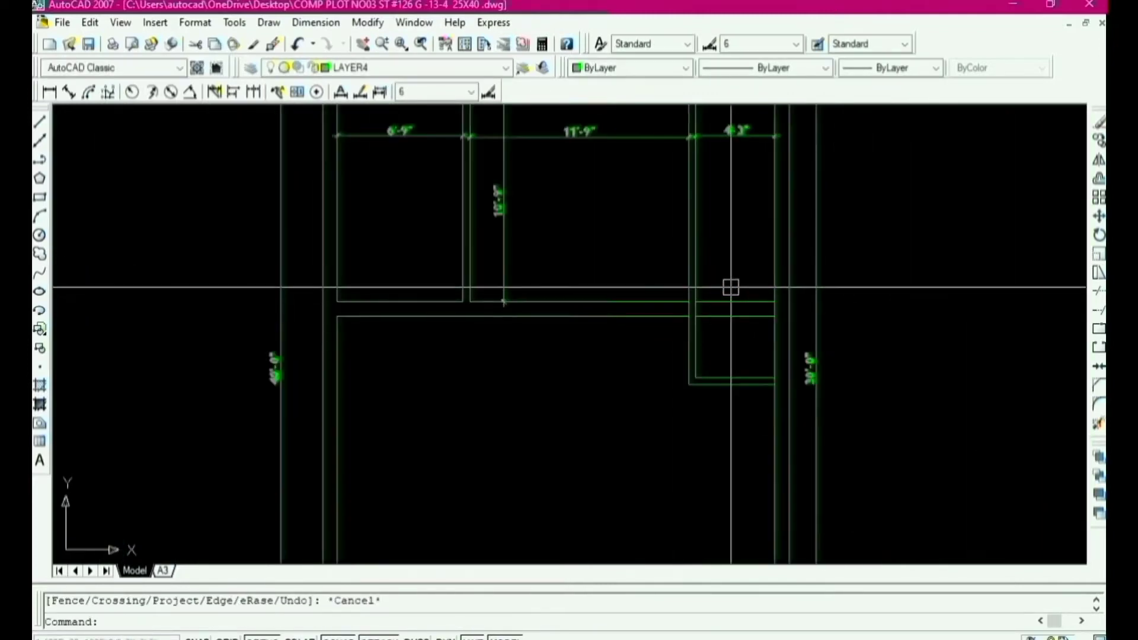
# Step: Erase the two 9" partition line segments crossing the lengthened right room
pyautogui.write('e')
pyautogui.press('Return')
pyautogui.scroll(4, 733, 290)
pyautogui.click(757, 271)
pyautogui.click(728, 368)
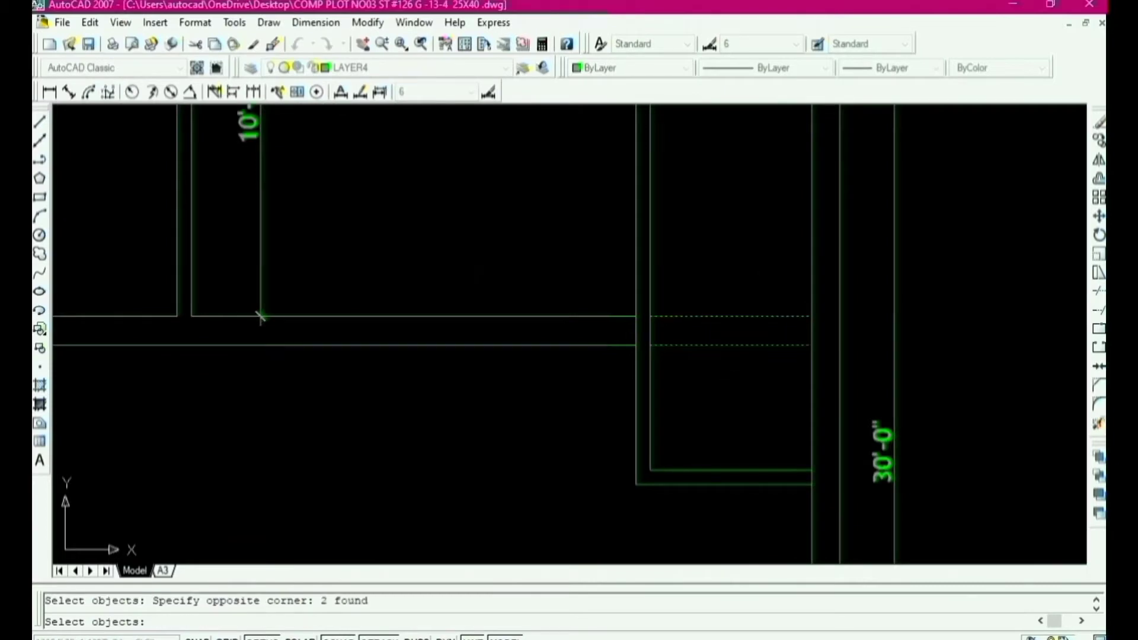
pyautogui.press('Return')
pyautogui.scroll(-5, 792, 285)
pyautogui.scroll(-5, 709, 368)
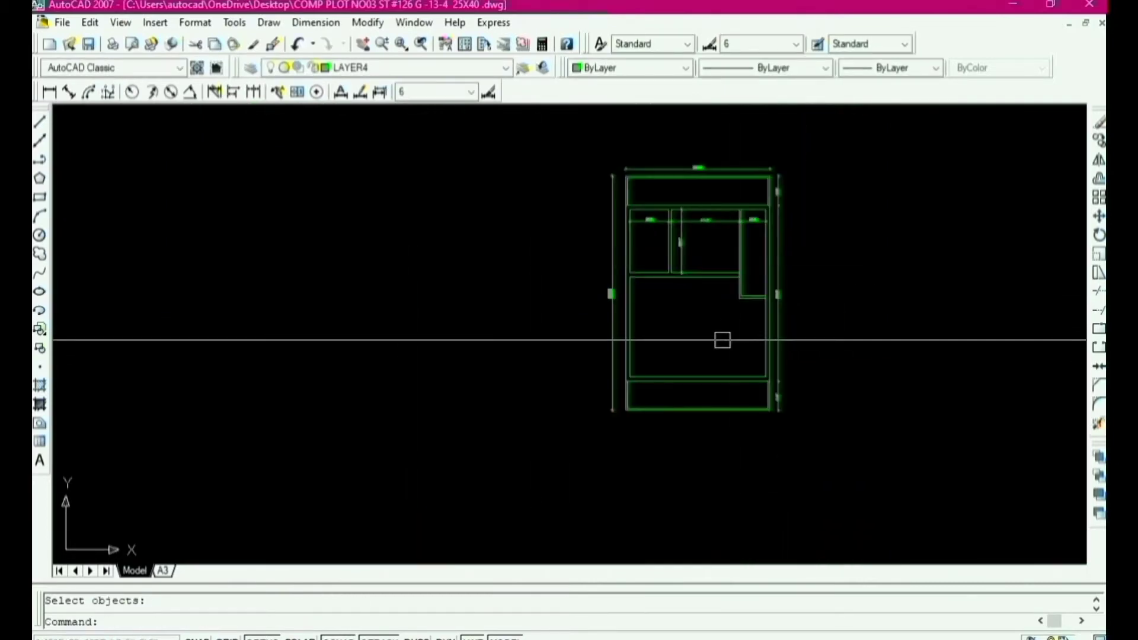
# Step: Offset the lower room's inner right wall line 11' to the left
pyautogui.scroll(2, 687, 360)
pyautogui.write('o')
pyautogui.press('Return')
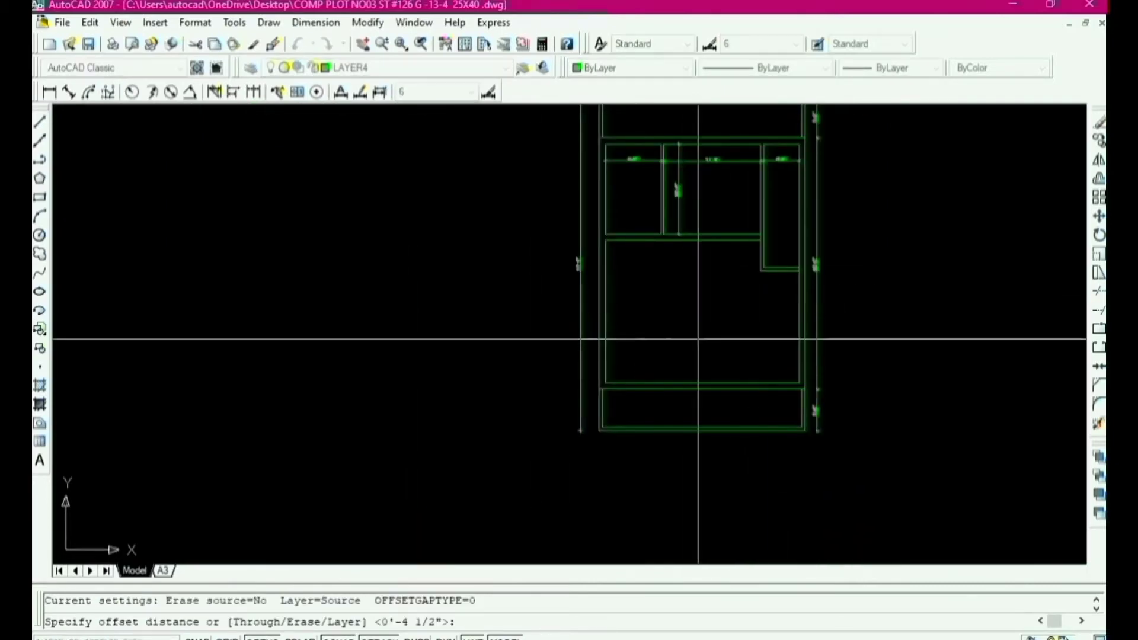
pyautogui.write('11')
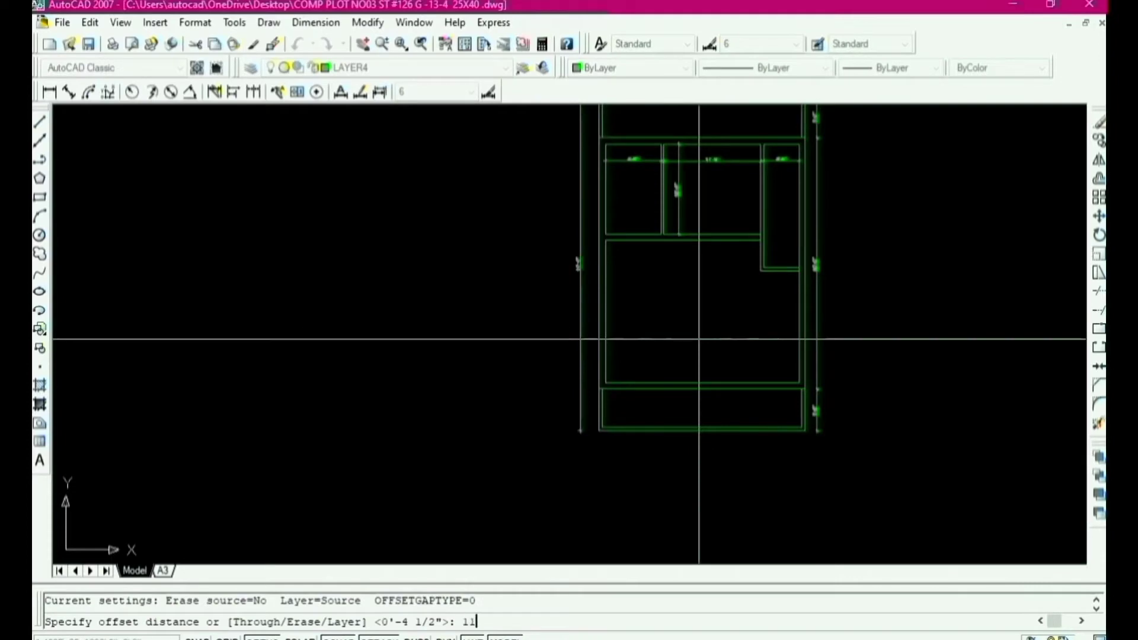
pyautogui.write("'")
pyautogui.press('Return')
pyautogui.scroll(3, 797, 288)
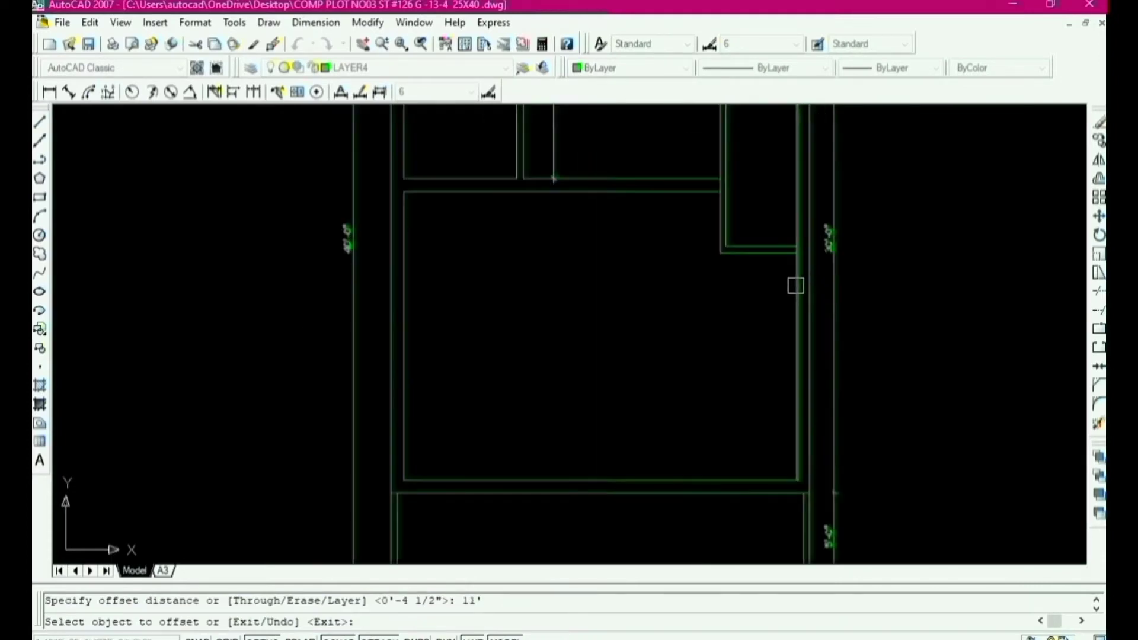
pyautogui.click(796, 285)
pyautogui.scroll(-2, 734, 377)
pyautogui.click(735, 377)
pyautogui.press('Return')
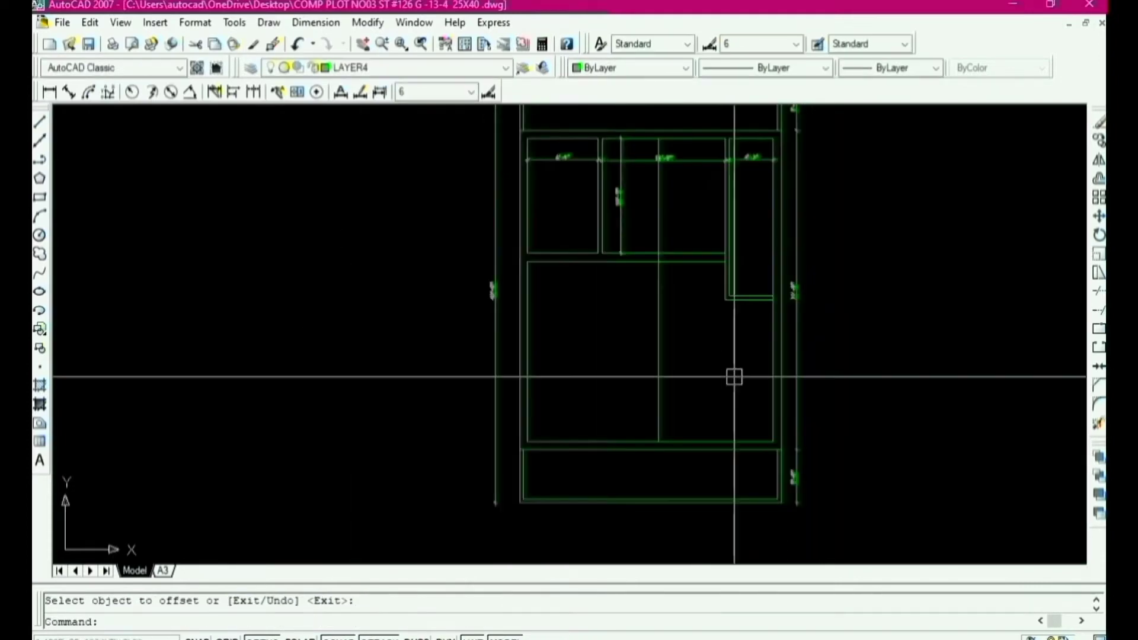
# Step: Offset the new vertical line 9" to the left to form a main wall
pyautogui.press('Return')
pyautogui.write('9')
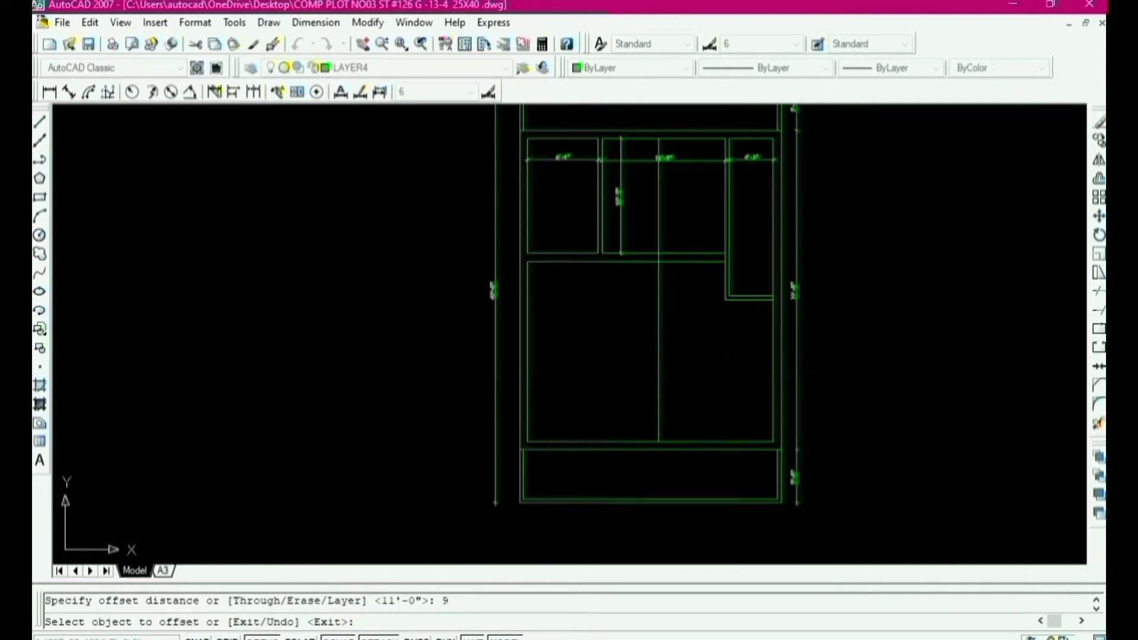
pyautogui.click(653, 320)
pyautogui.click(617, 356)
pyautogui.press('Return')
pyautogui.write('f')
pyautogui.press('Return')
pyautogui.scroll(3, 648, 287)
pyautogui.press('Escape')
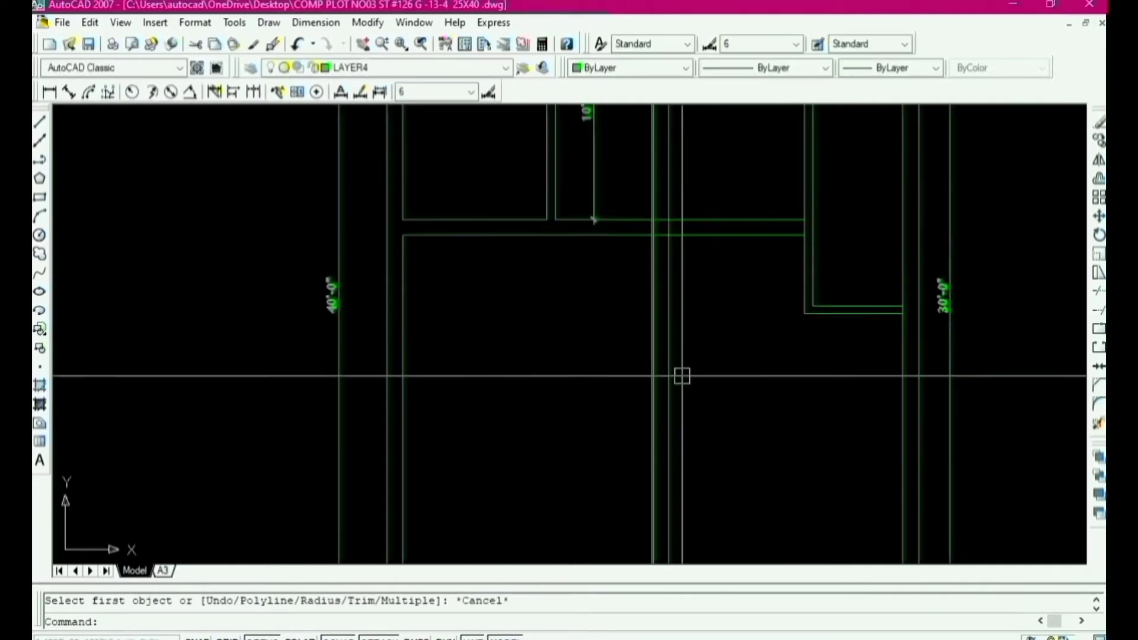
pyautogui.scroll(-4, 682, 375)
pyautogui.press('Escape')
# Step: Trim both lines of the new vertical wall where they cross the 9" horizontal wall
pyautogui.write('tr')
pyautogui.press('Return')
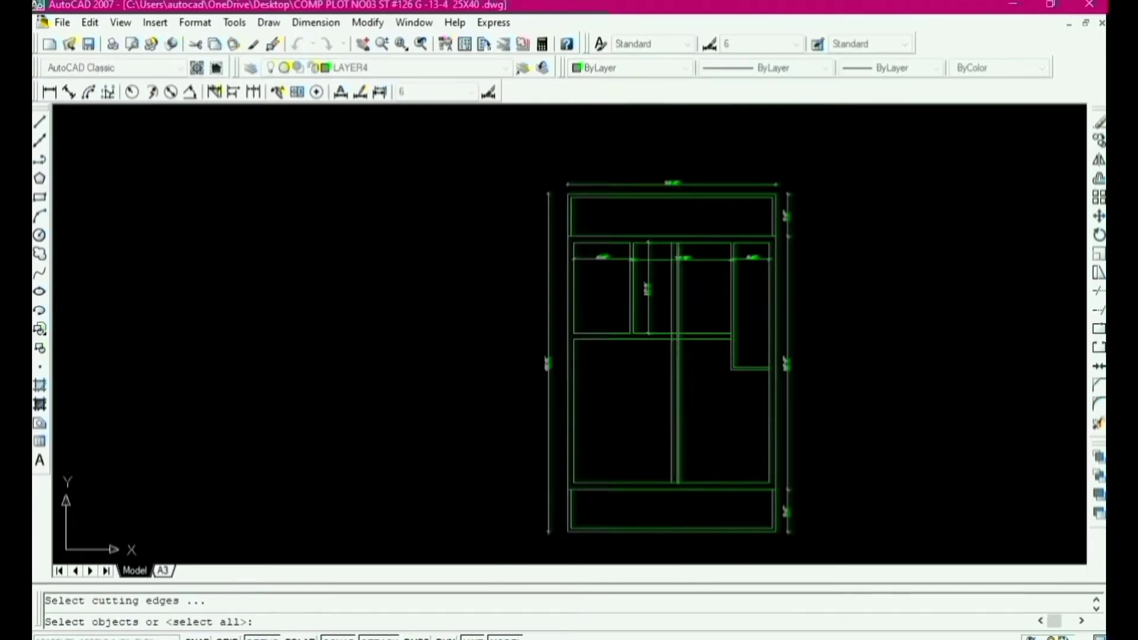
pyautogui.press('Return')
pyautogui.press('Return')
pyautogui.scroll(5, 674, 338)
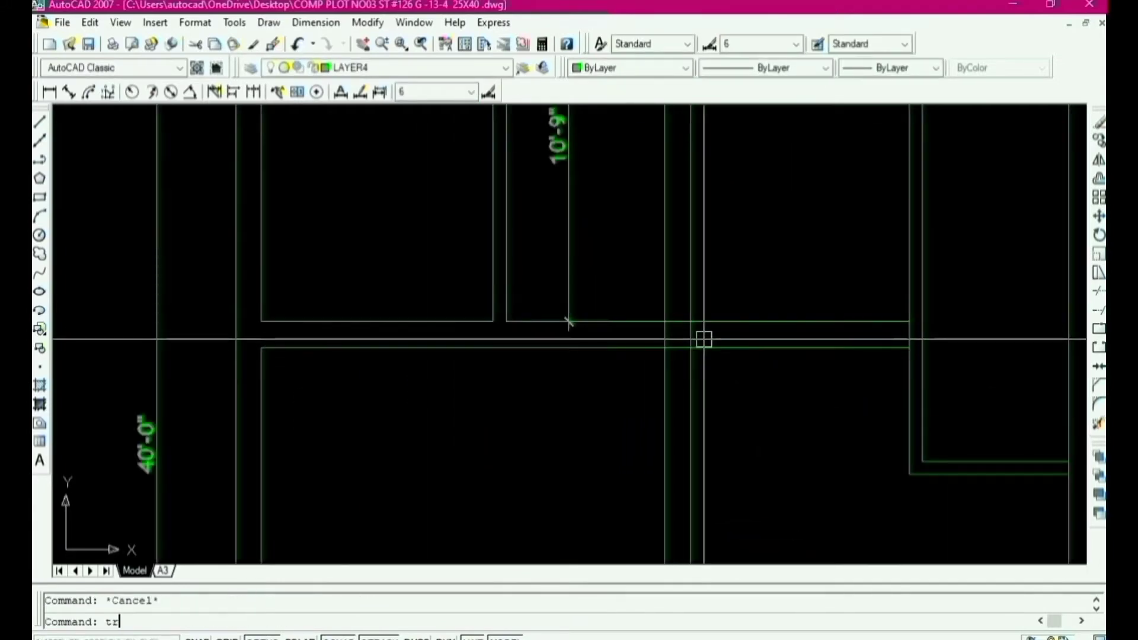
pyautogui.press('Return')
pyautogui.press('Return')
pyautogui.scroll(-4, 679, 368)
pyautogui.press('Escape')
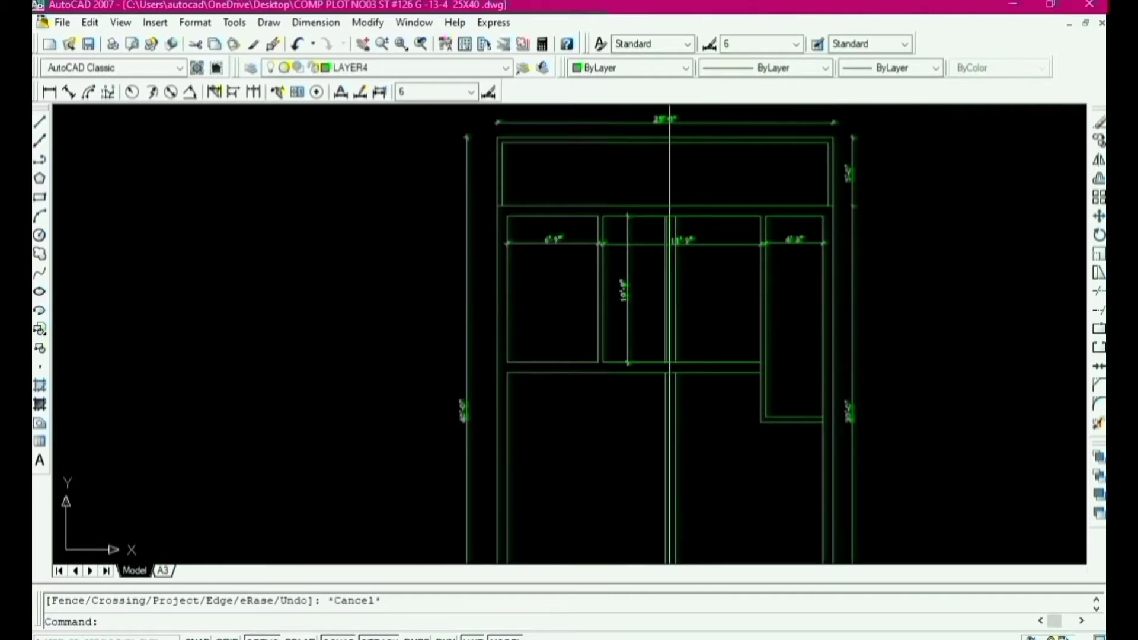
# Step: Erase the new wall's two vertical line segments inside the upper middle room
pyautogui.scroll(3, 668, 294)
pyautogui.write('e')
pyautogui.press('Return')
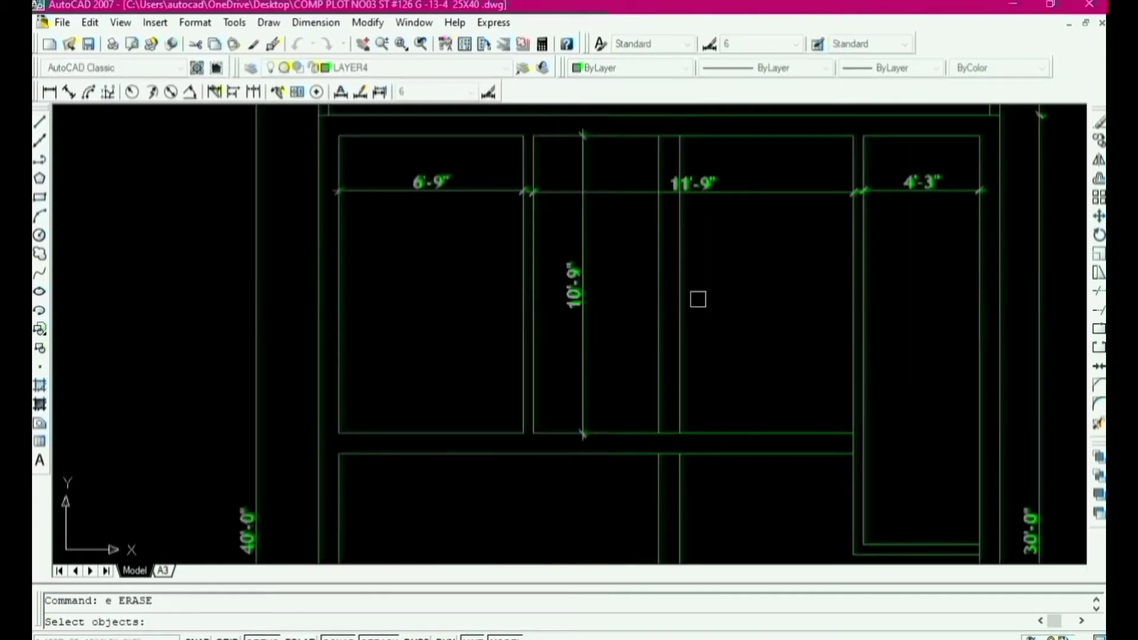
pyautogui.click(697, 298)
pyautogui.click(657, 330)
pyautogui.press('Return')
pyautogui.scroll(-4, 631, 361)
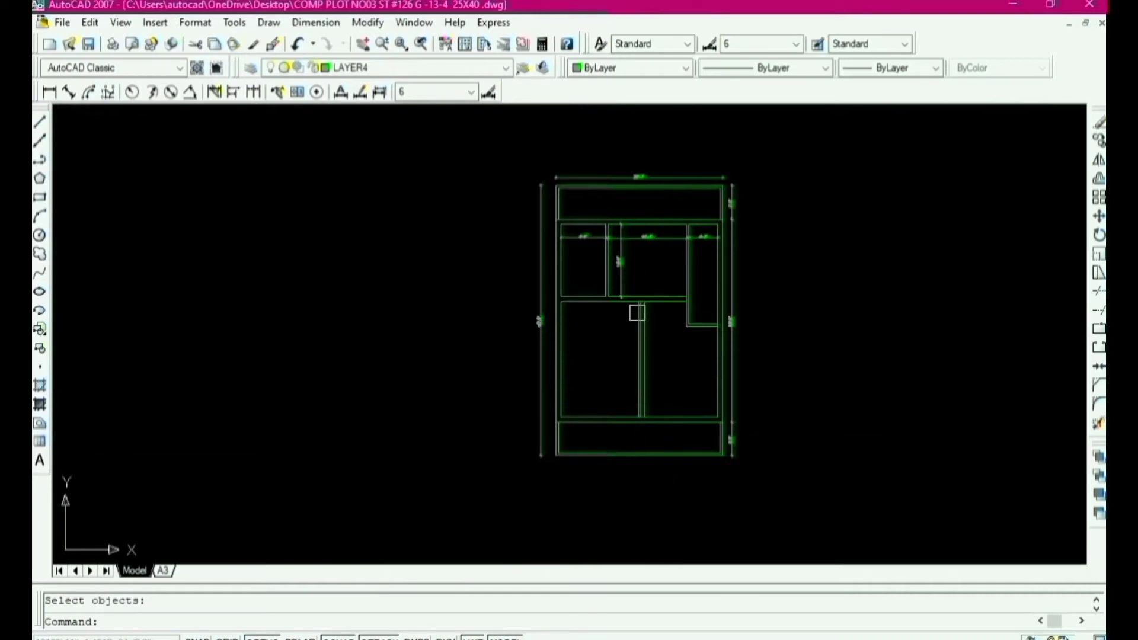
# Step: Fillet the new vertical wall's left line with the 9" horizontal wall's lower line at zero radius
pyautogui.scroll(5, 652, 308)
pyautogui.scroll(-2, 682, 395)
pyautogui.scroll(-2, 682, 396)
pyautogui.scroll(3, 667, 374)
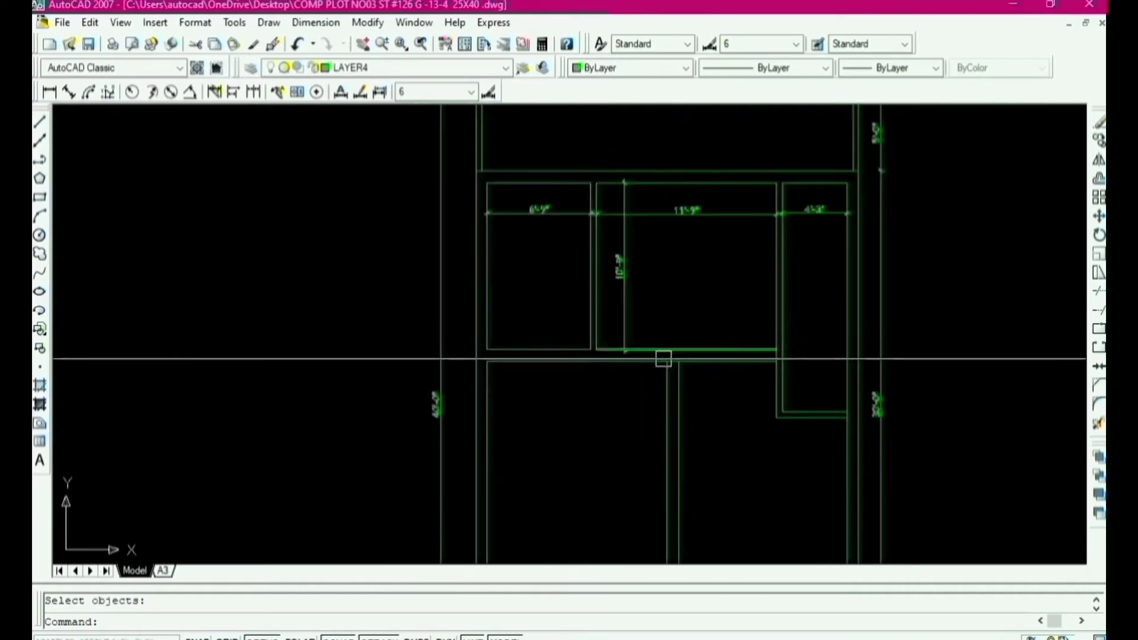
pyautogui.press('Escape')
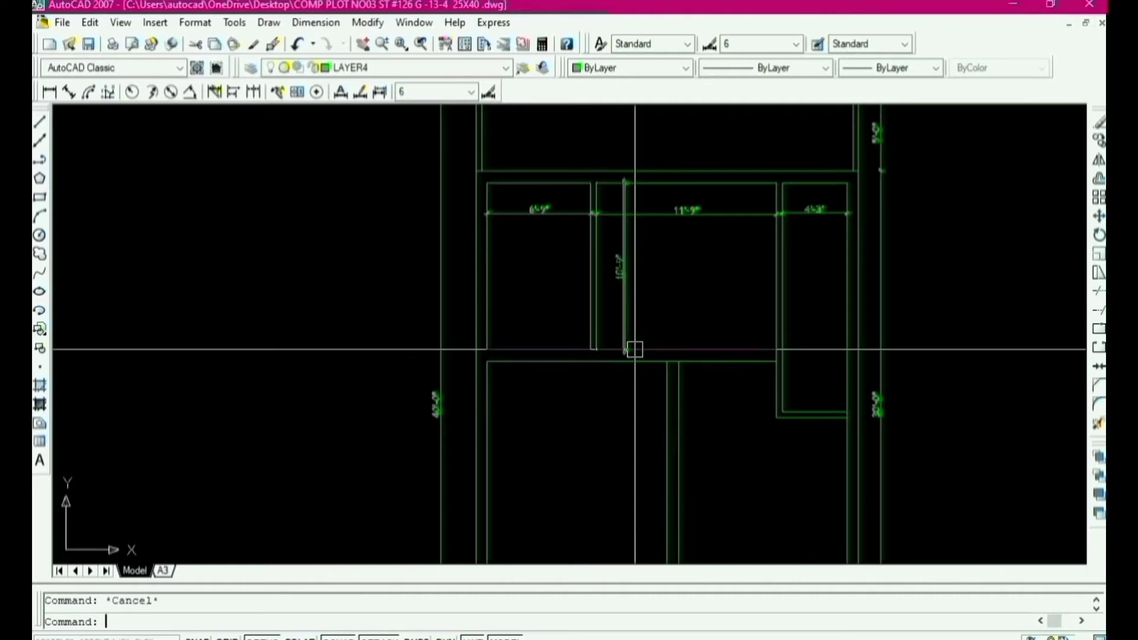
pyautogui.write('f')
pyautogui.press('Return')
pyautogui.scroll(3, 667, 386)
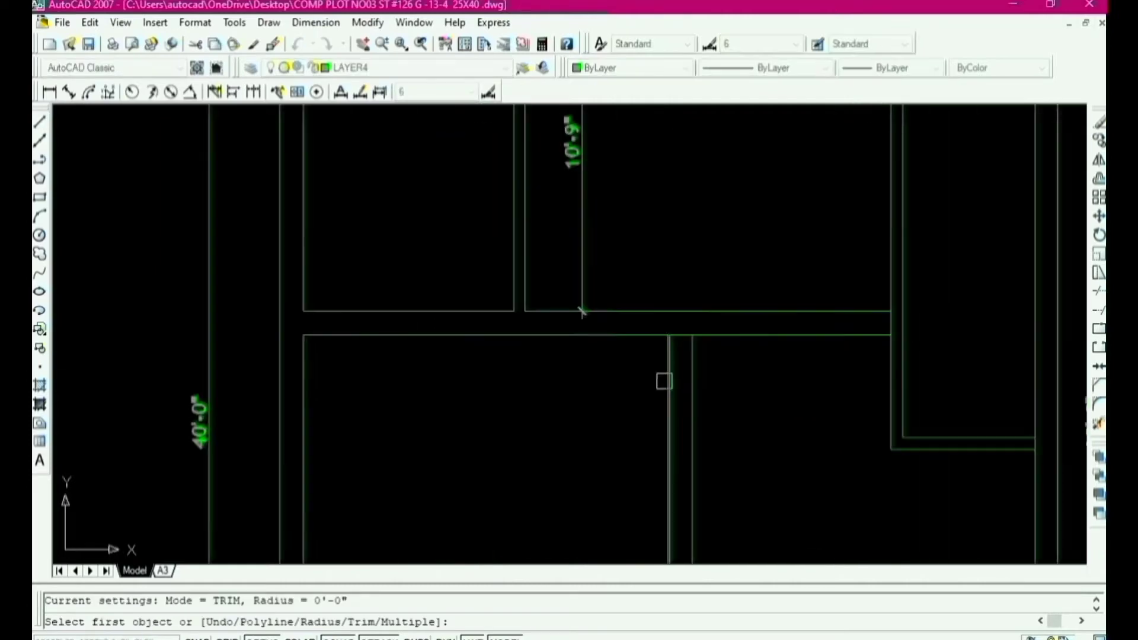
pyautogui.click(668, 379)
pyautogui.click(642, 338)
# Step: Fillet the new vertical wall's right line with the 9" horizontal wall's upper line at zero radius
pyautogui.press('Return')
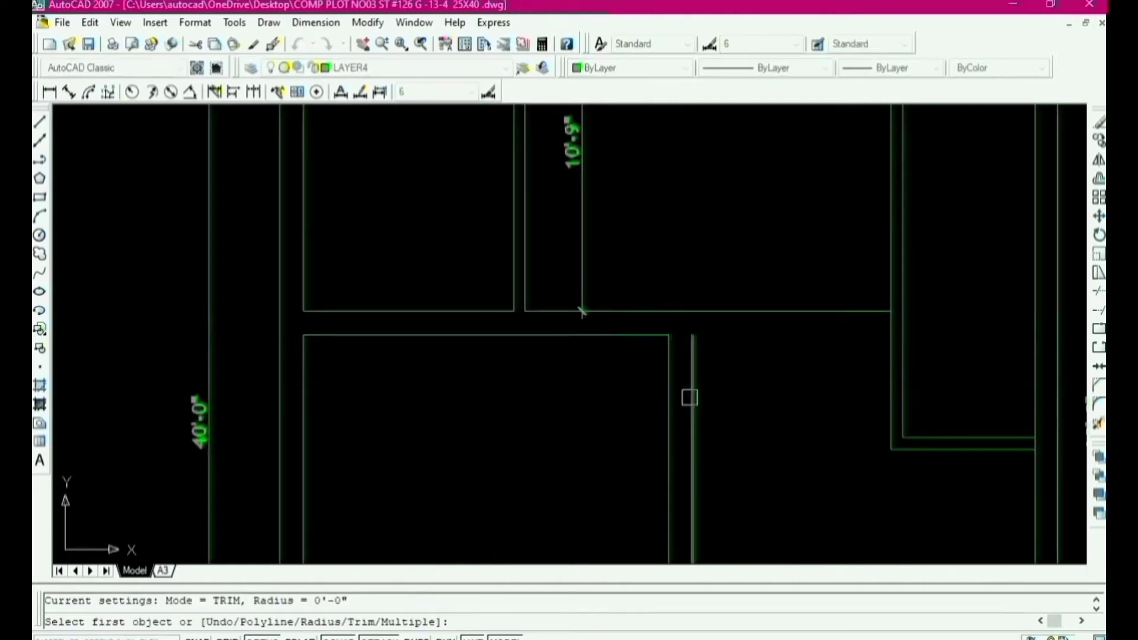
pyautogui.click(695, 368)
pyautogui.click(582, 310)
pyautogui.scroll(-4, 635, 356)
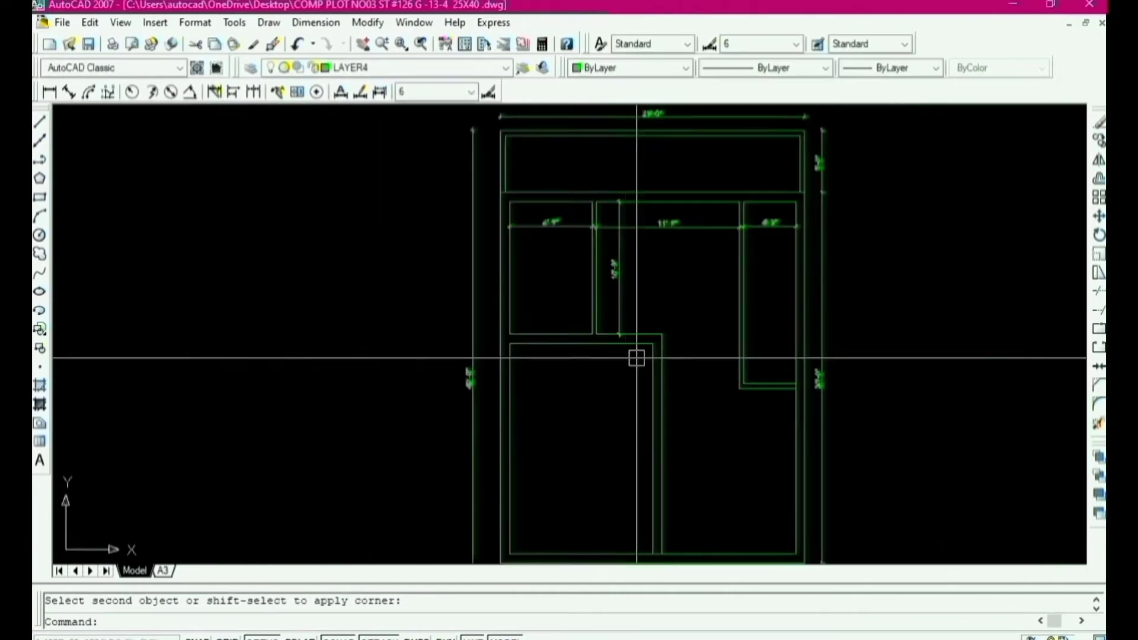
pyautogui.scroll(2, 668, 379)
pyautogui.press('Escape')
pyautogui.scroll(-2, 683, 376)
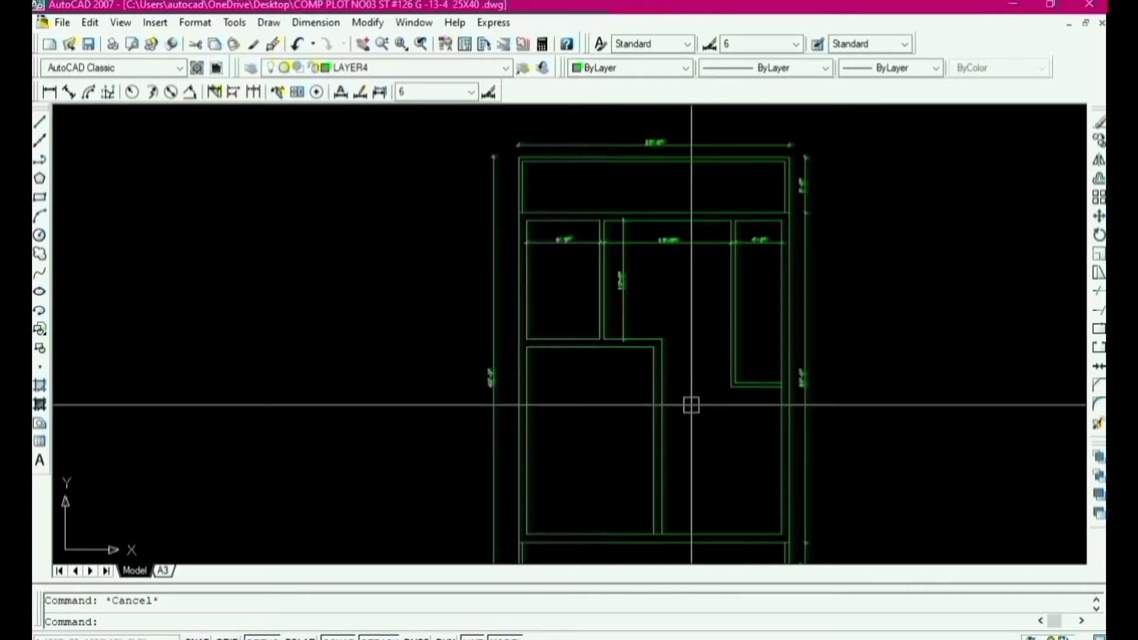
# Step: Draw a horizontal line from the outer wall corner straight across to the narrow right room's partition
pyautogui.write('l')
pyautogui.press('Return')
pyautogui.scroll(3, 680, 353)
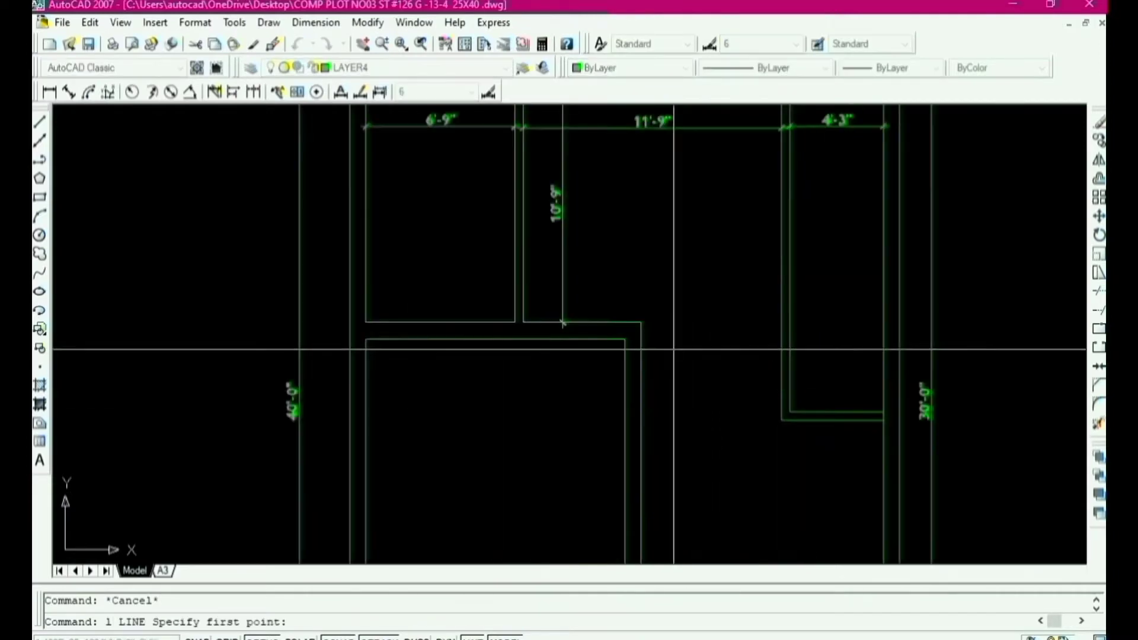
pyautogui.click(641, 322)
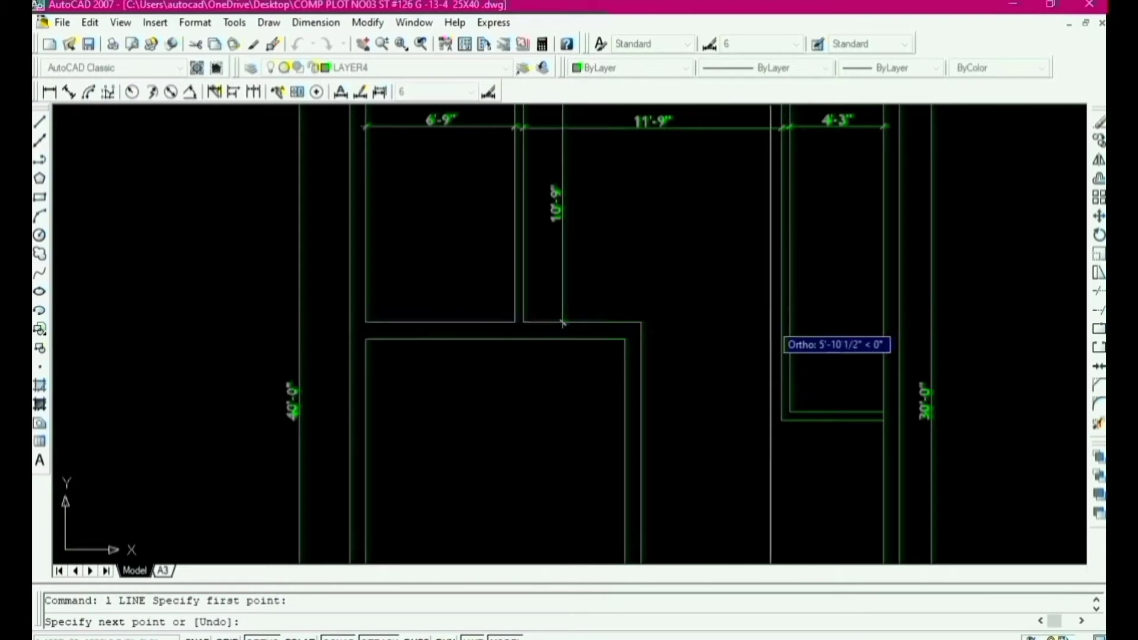
pyautogui.click(781, 322)
pyautogui.press('Escape')
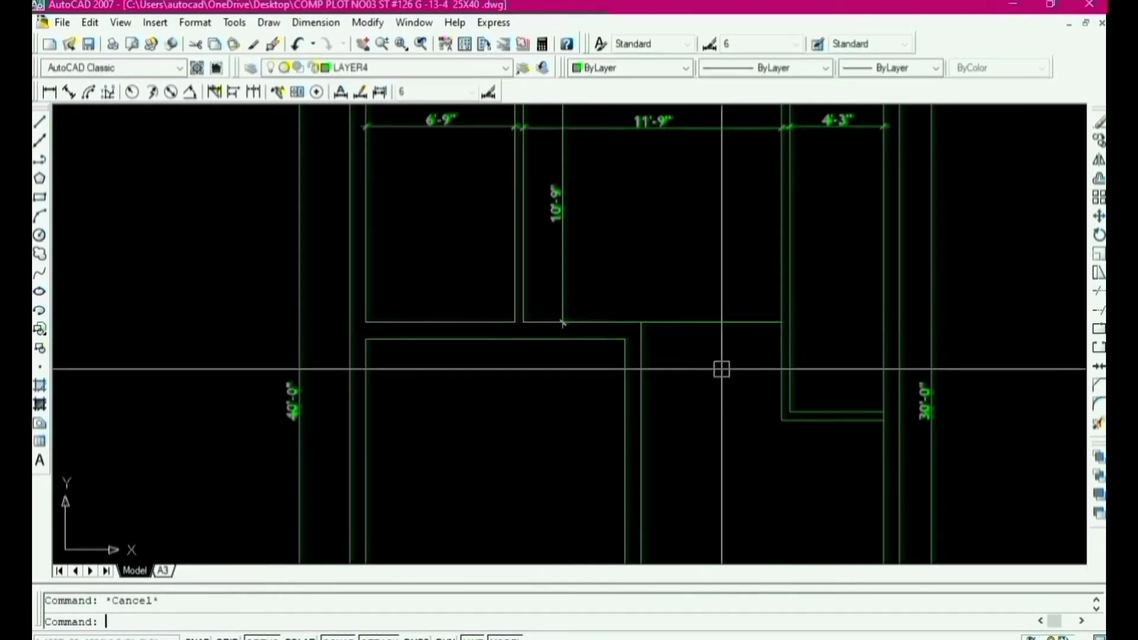
# Step: Offset the new horizontal line 2' downward
pyautogui.write('o')
pyautogui.press('Return')
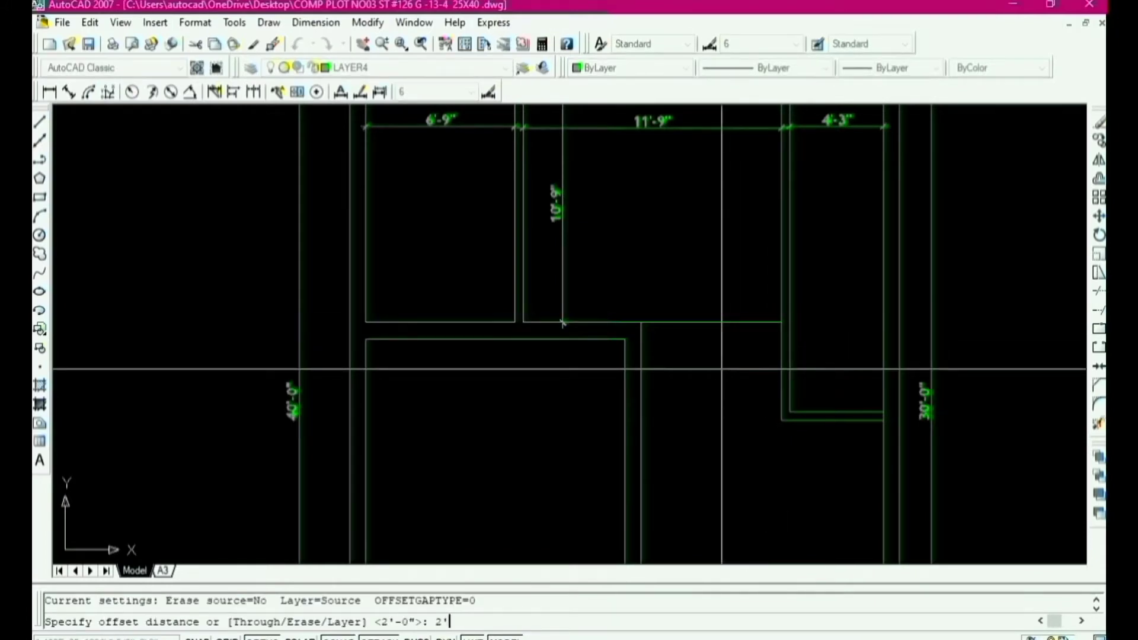
pyautogui.press('Return')
pyautogui.click(723, 320)
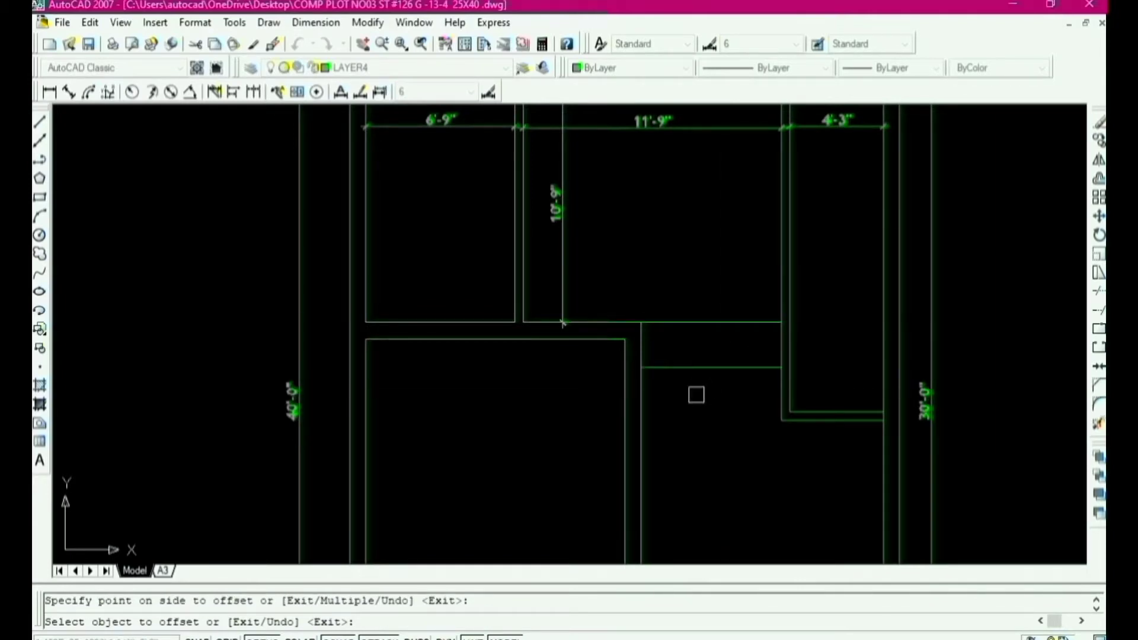
pyautogui.press('Return')
# Step: Offset the lower of the two horizontal lines 4.5" downward to form a thin strip wall
pyautogui.press('Return')
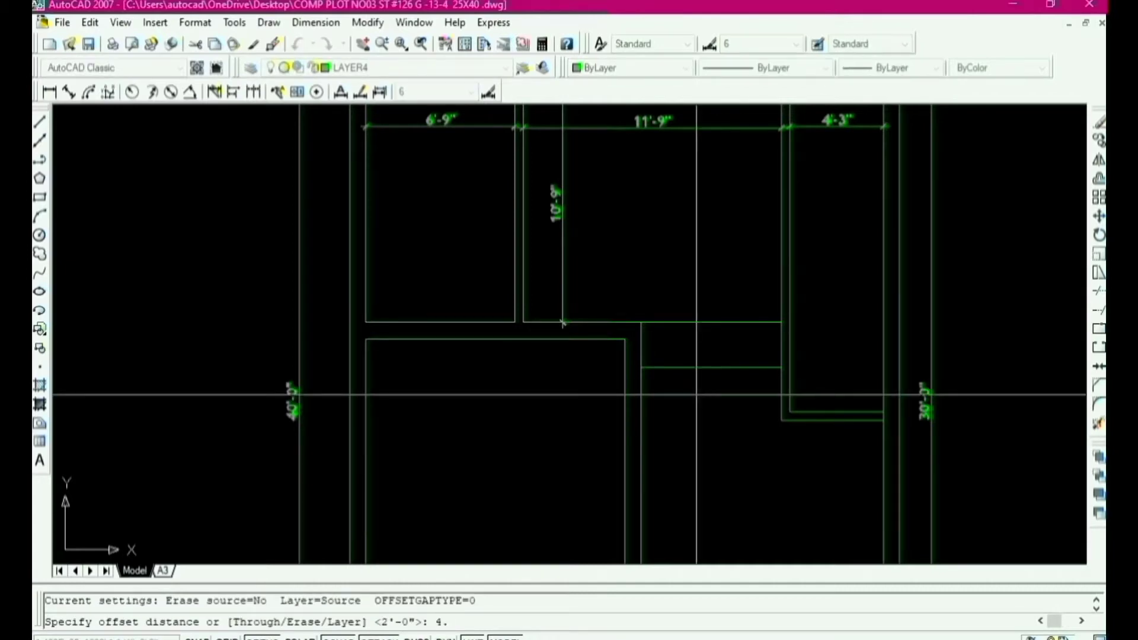
pyautogui.press('Return')
pyautogui.click(696, 367)
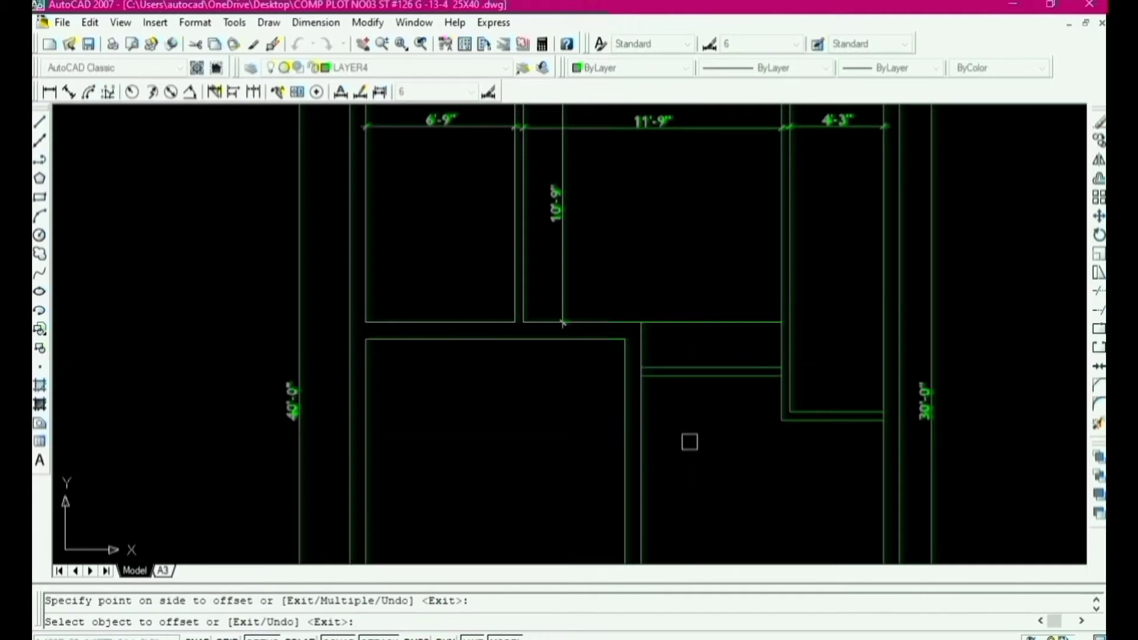
pyautogui.press('Escape')
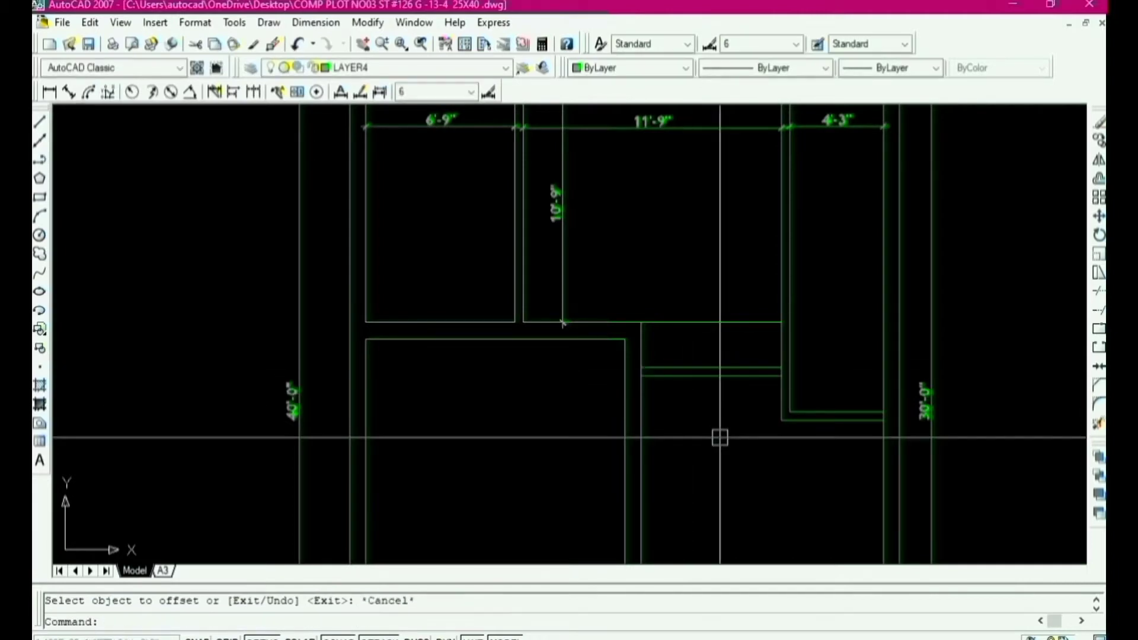
# Step: Draw a line from the narrow right room's lower-left corner across to the vertical wall, continuing diagonally to the strip wall's lower right end
pyautogui.write('l')
pyautogui.press('Return')
pyautogui.click(781, 421)
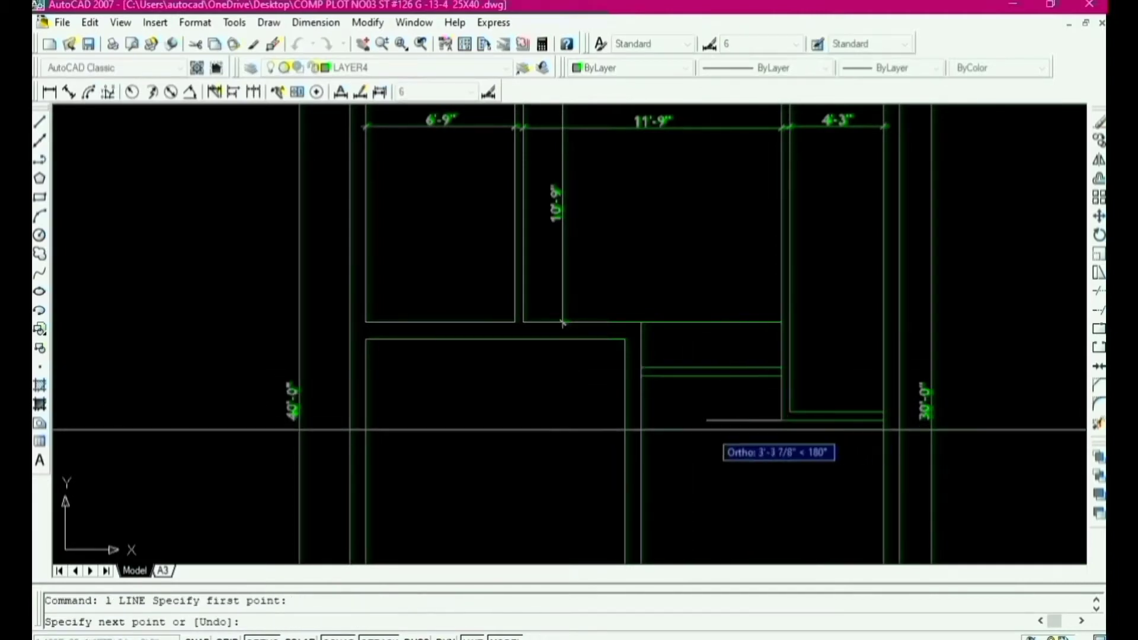
pyautogui.click(641, 420)
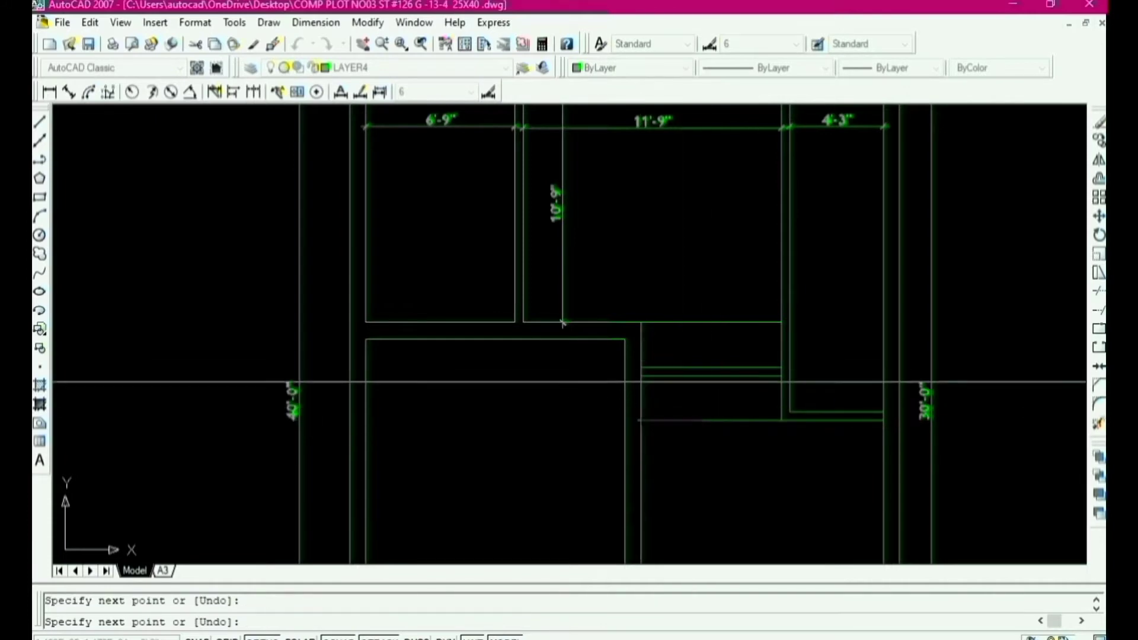
pyautogui.click(781, 374)
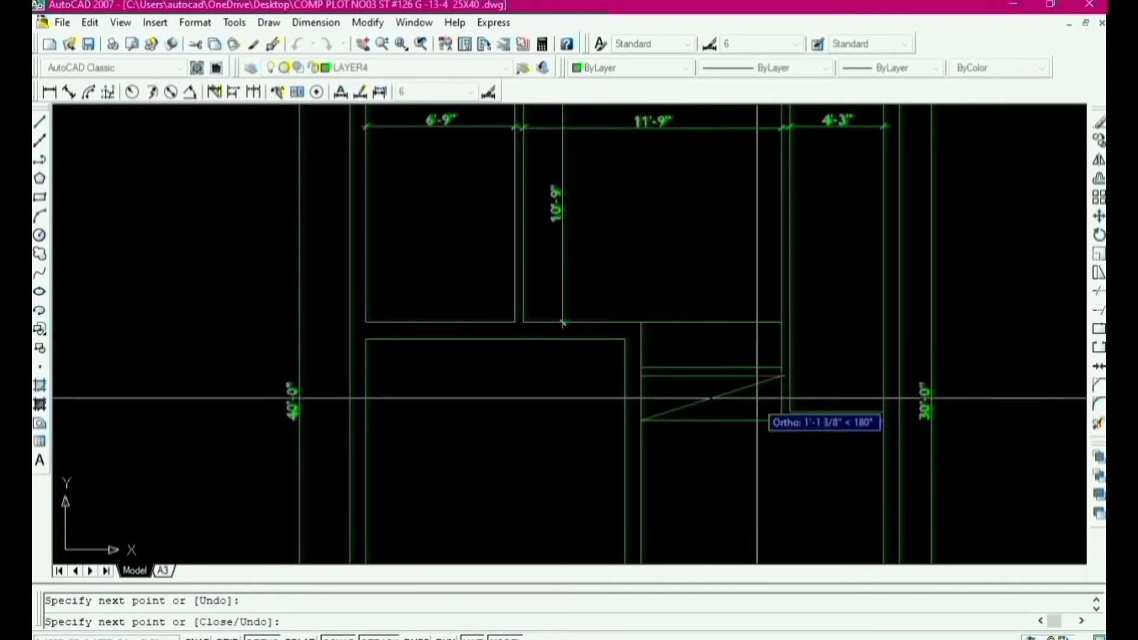
pyautogui.press('Return')
# Step: Draw a diagonal line from the strip wall's upper right end to the outer wall corner above it
pyautogui.press('Return')
pyautogui.click(780, 368)
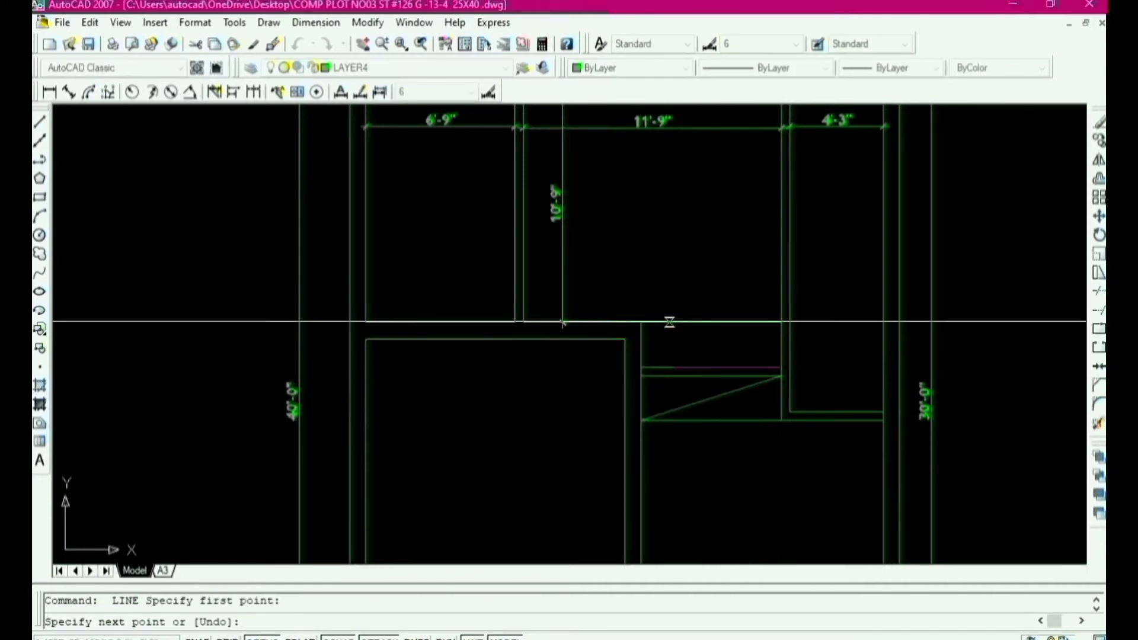
pyautogui.press('Escape')
pyautogui.scroll(-2, 624, 356)
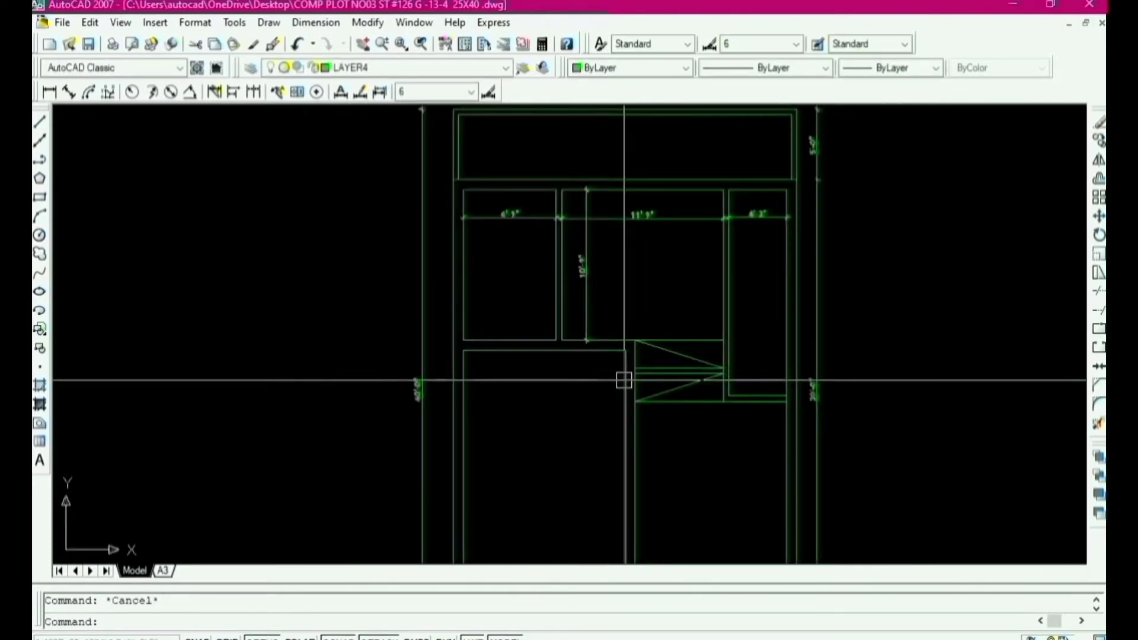
# Step: Trim the vertical wall lines closing both ends of the thin strip wall between the two diagonal compartments
pyautogui.write('tr')
pyautogui.press('Return')
pyautogui.scroll(4, 722, 373)
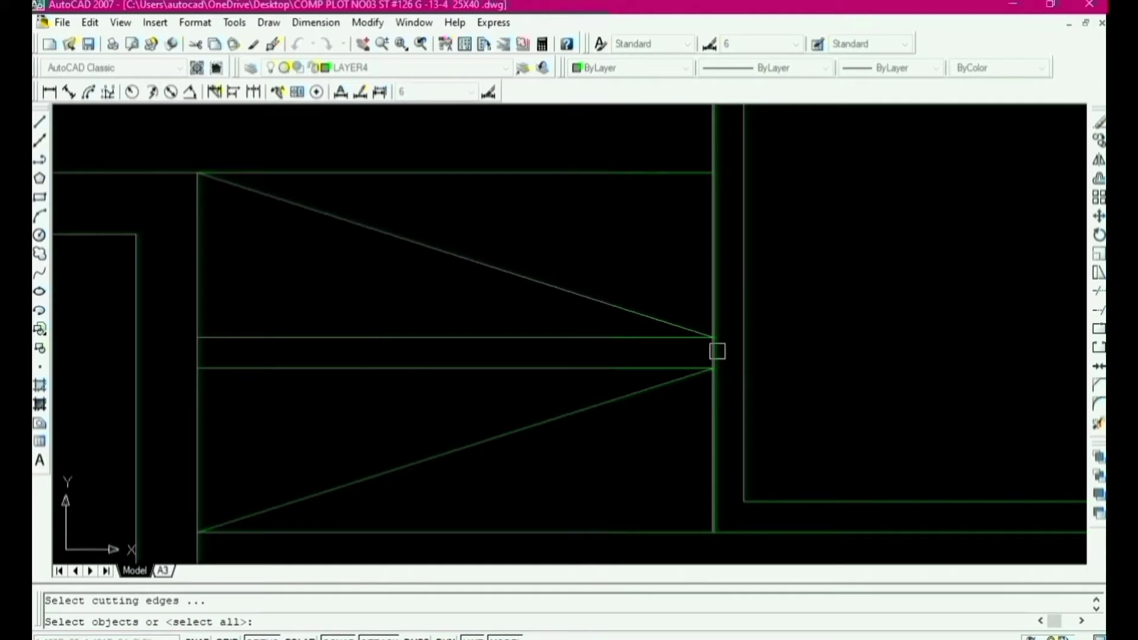
pyautogui.press('Return')
pyautogui.click(717, 351)
pyautogui.scroll(-2, 735, 368)
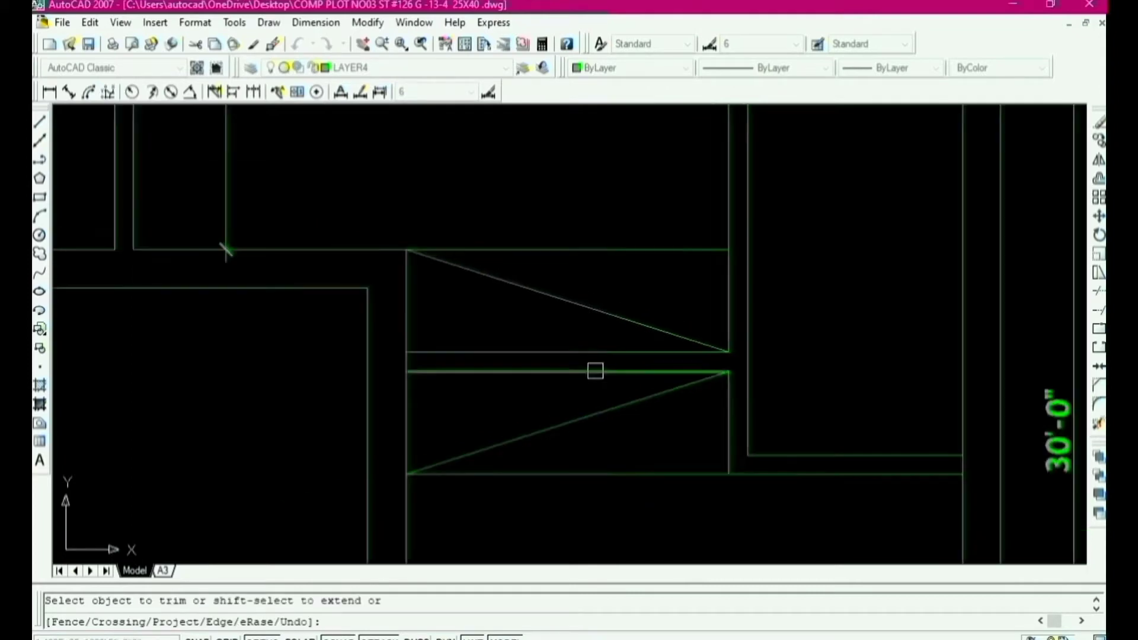
pyautogui.scroll(3, 427, 360)
pyautogui.scroll(-6, 589, 315)
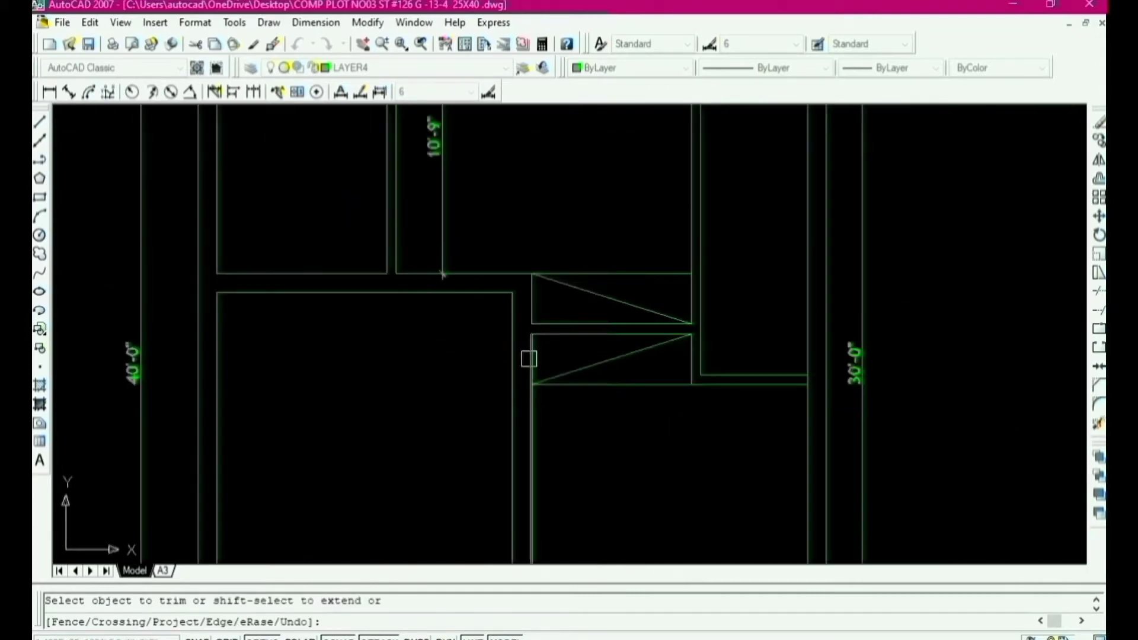
pyautogui.scroll(-4, 705, 294)
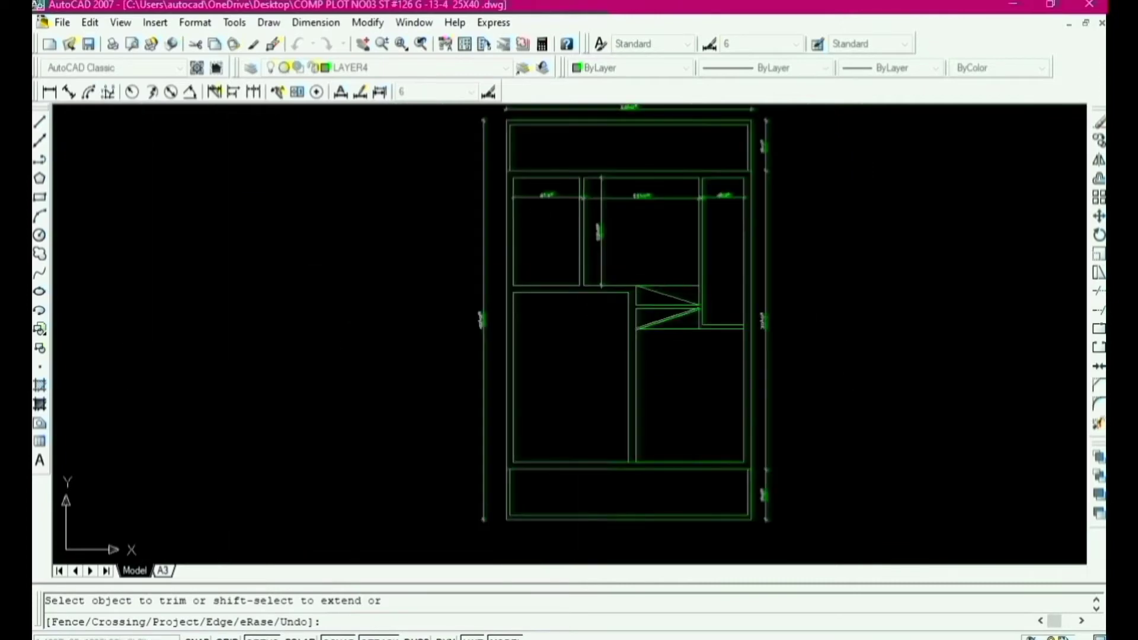
pyautogui.scroll(2, 703, 282)
pyautogui.scroll(-3, 663, 407)
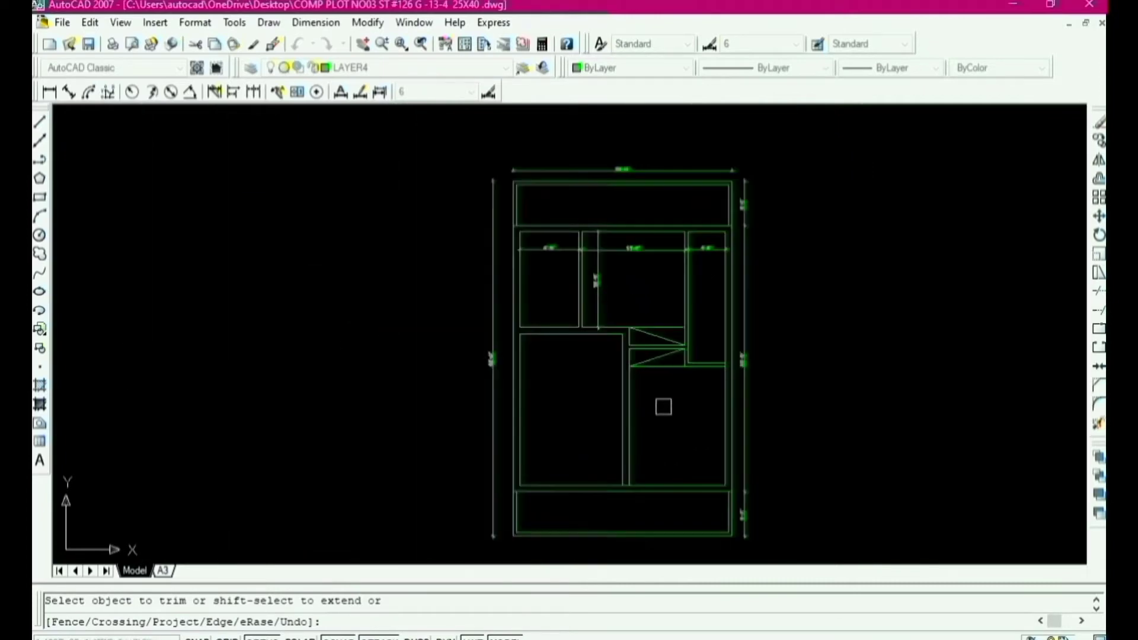
# Step: Draw a horizontal line across the narrow right room at mid-height, between its two side walls
pyautogui.scroll(3, 704, 288)
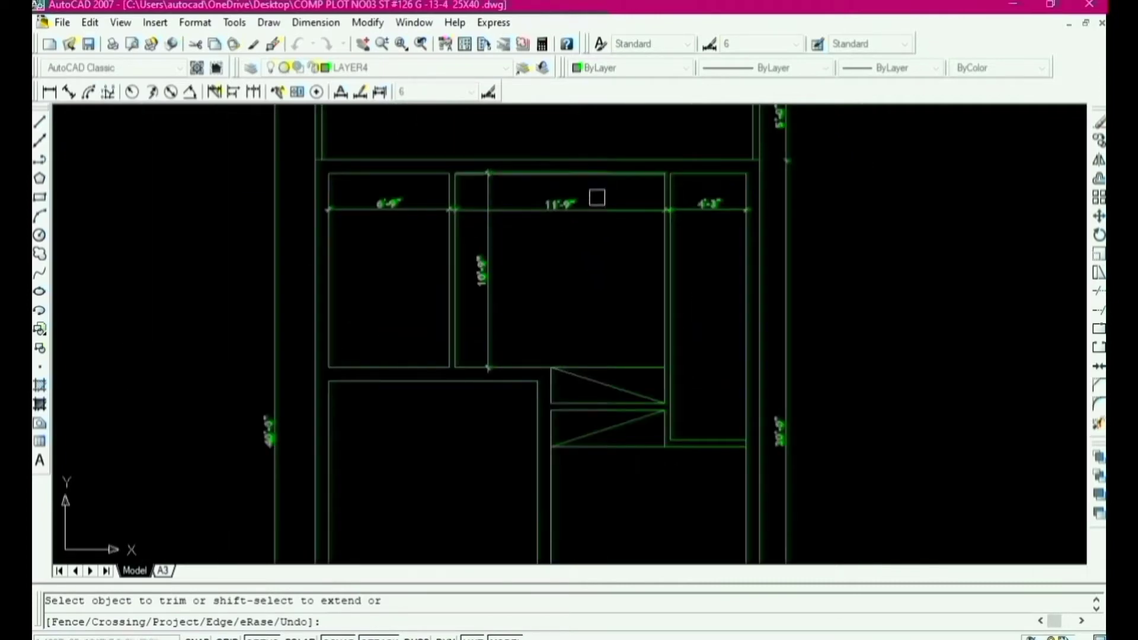
pyautogui.press('Escape')
pyautogui.write('l')
pyautogui.press('Return')
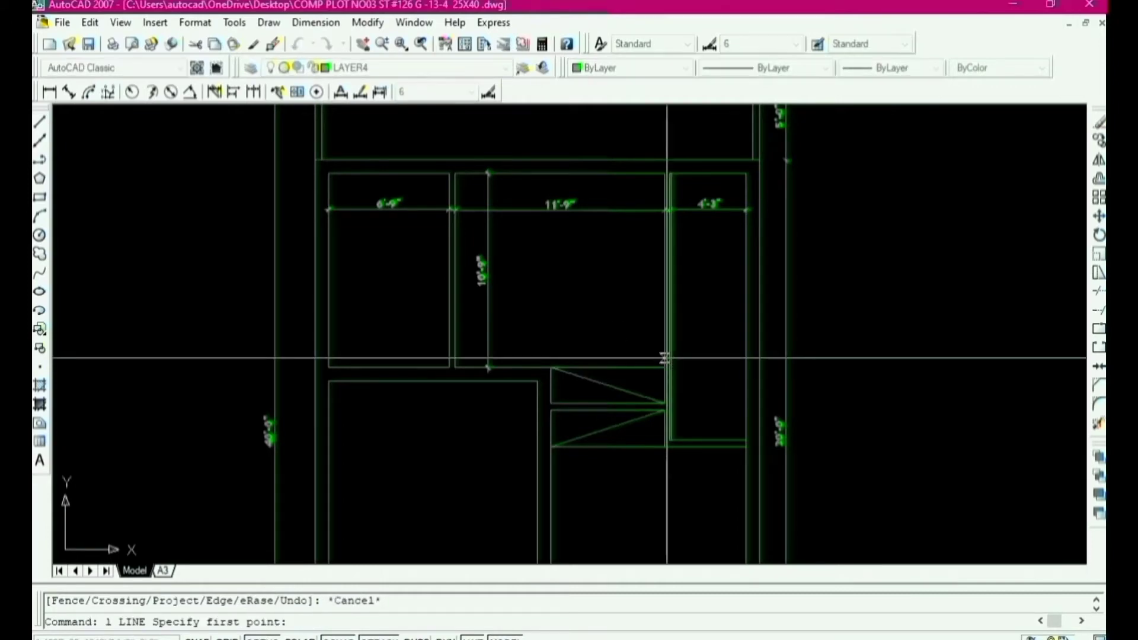
pyautogui.click(670, 307)
pyautogui.press('Escape')
pyautogui.scroll(-2, 670, 314)
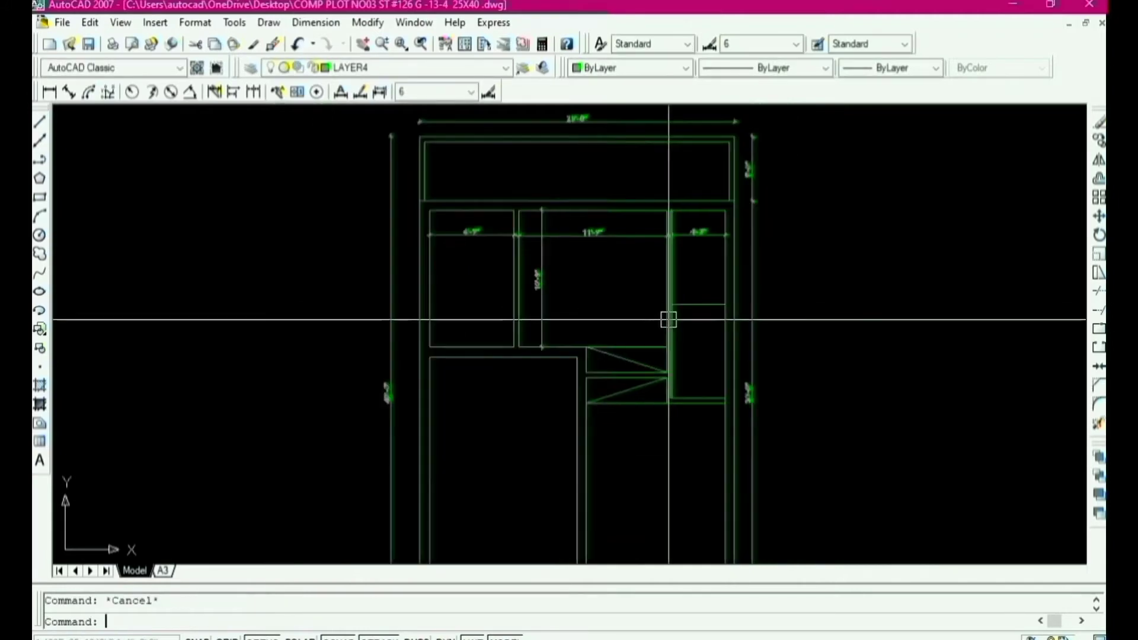
# Step: Offset the horizontal line in the narrow right room by 2.24 both downward and upward
pyautogui.write('o')
pyautogui.press('Return')
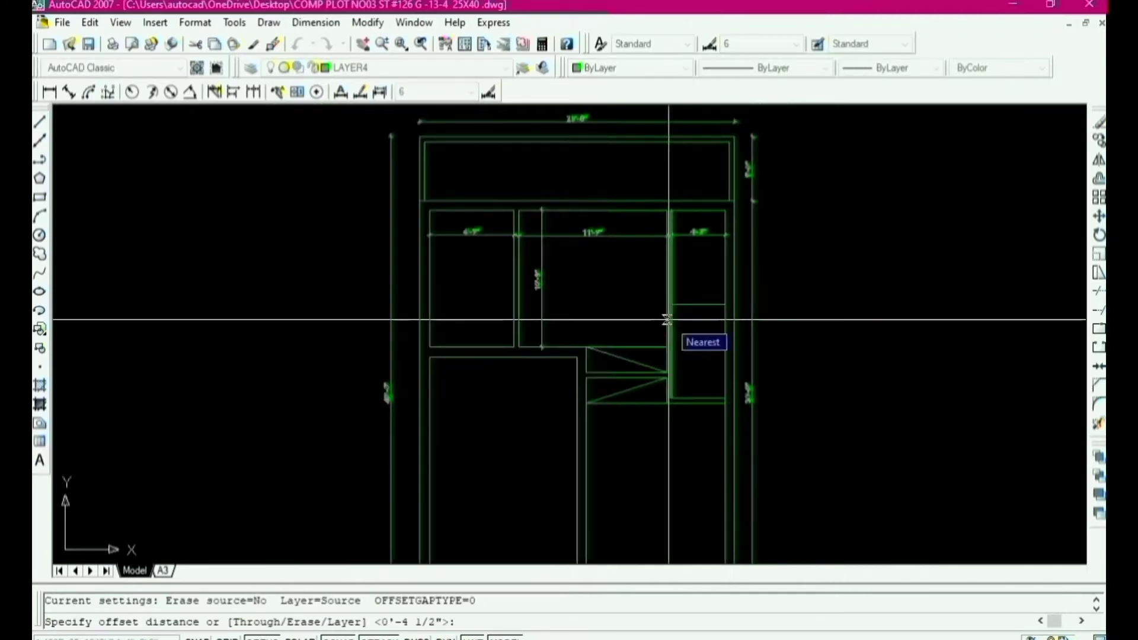
pyautogui.write('2.24')
pyautogui.press('Return')
pyautogui.scroll(3, 687, 297)
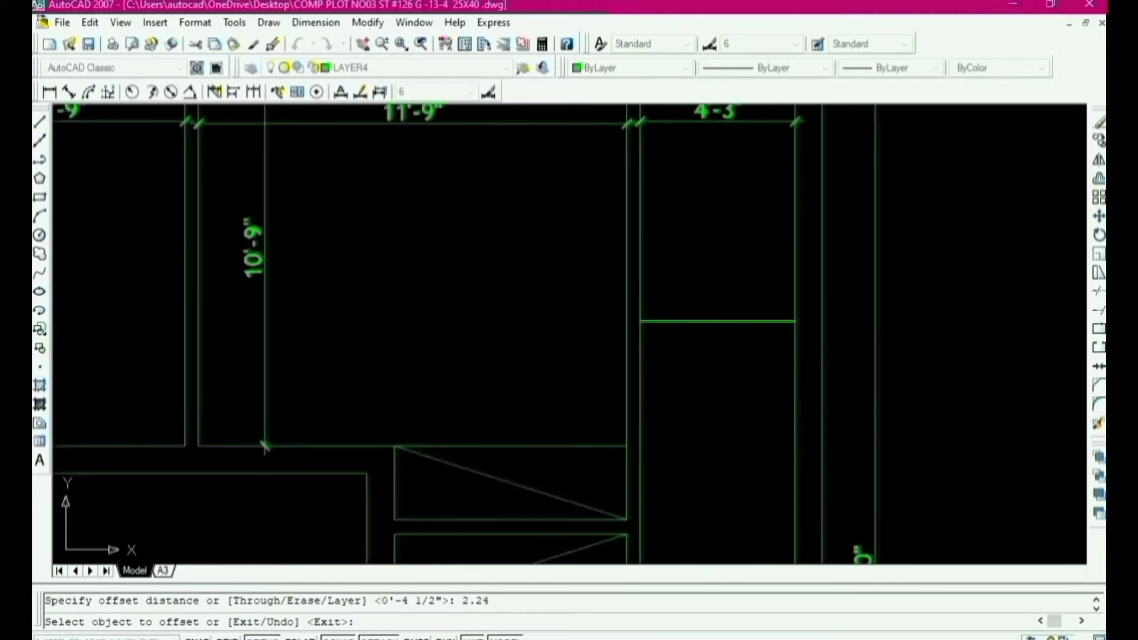
pyautogui.click(705, 321)
pyautogui.click(705, 362)
pyautogui.scroll(3, 697, 325)
pyautogui.click(691, 318)
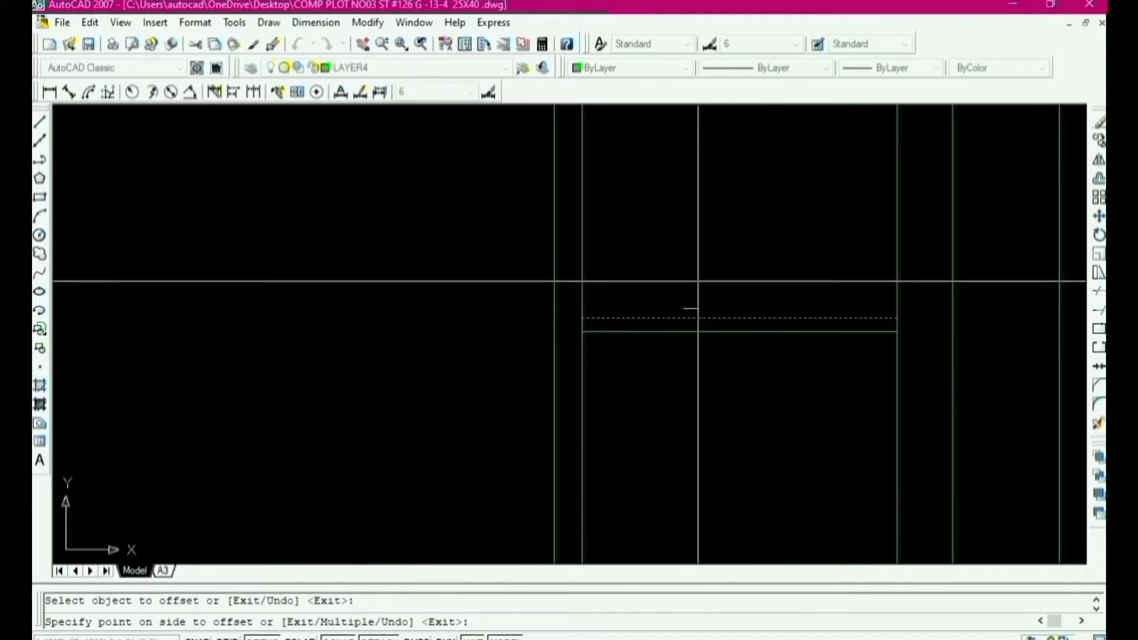
pyautogui.click(696, 280)
pyautogui.scroll(-2, 666, 372)
pyautogui.press('Escape')
# Step: Delete the original centre line between the two offset lines in the narrow right room
pyautogui.scroll(5, 628, 338)
pyautogui.press('Escape')
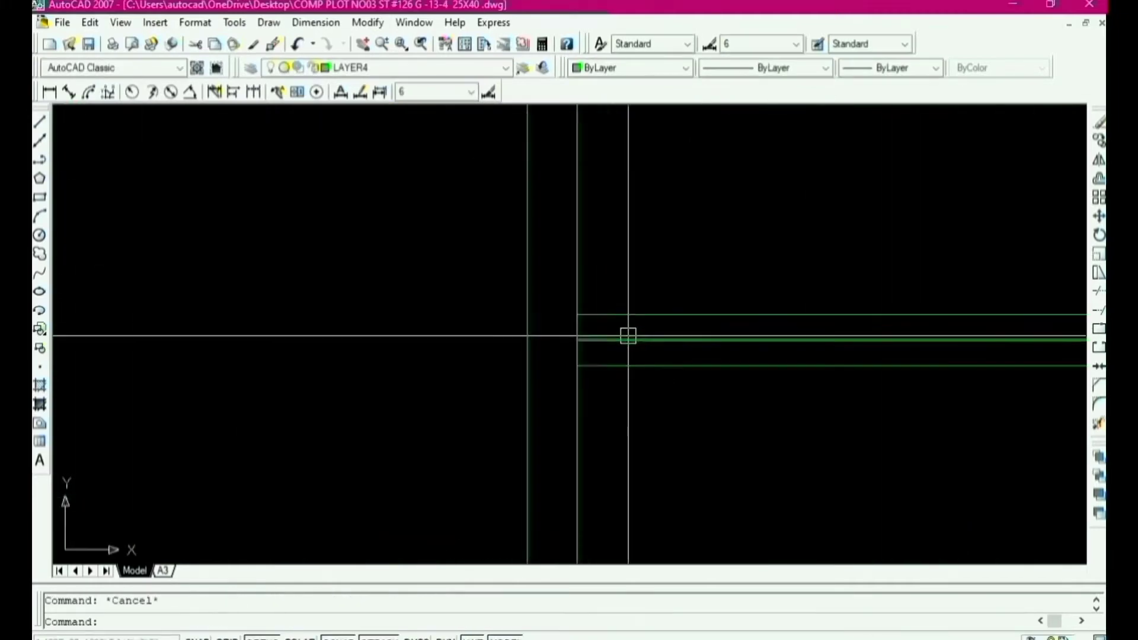
pyautogui.click(628, 336)
pyautogui.press('Delete')
pyautogui.press('Escape')
pyautogui.scroll(-5, 592, 385)
pyautogui.scroll(2, 587, 395)
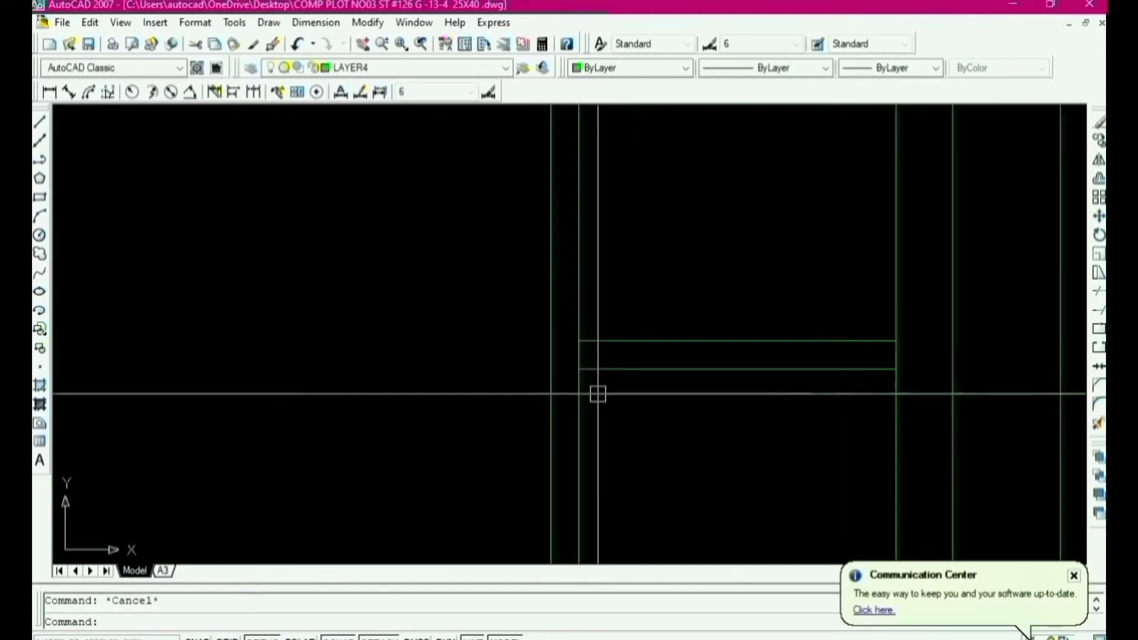
# Step: Check the thickness of the new partition in the narrow right room with a linear dimension preview, without placing it
pyautogui.write('dli')
pyautogui.press('Return')
pyautogui.scroll(2, 593, 386)
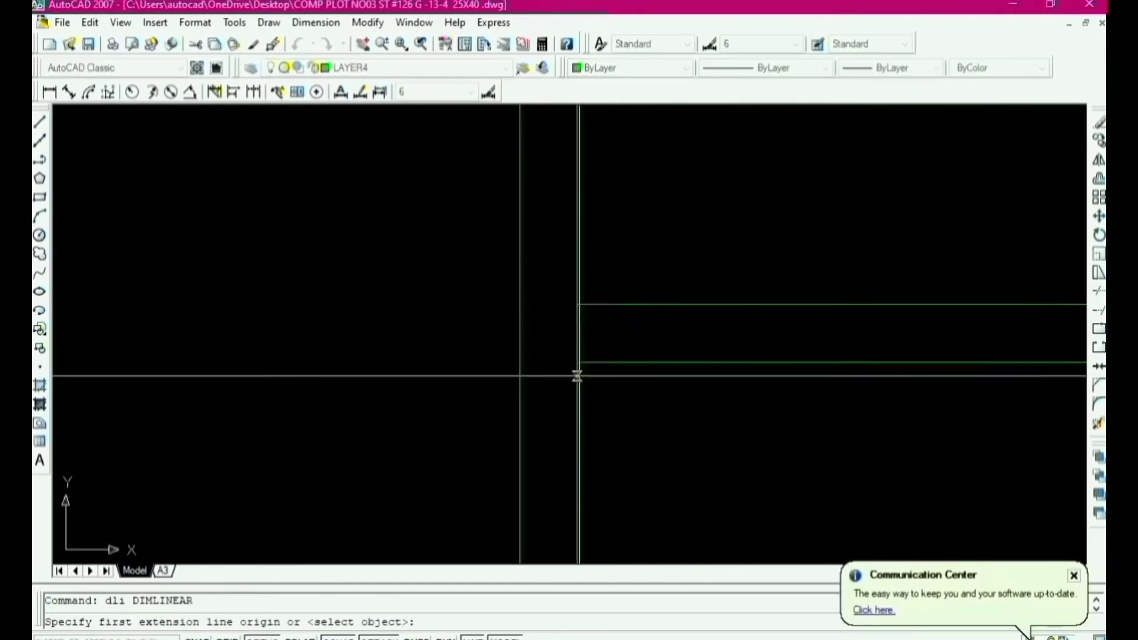
pyautogui.click(578, 362)
pyautogui.click(585, 304)
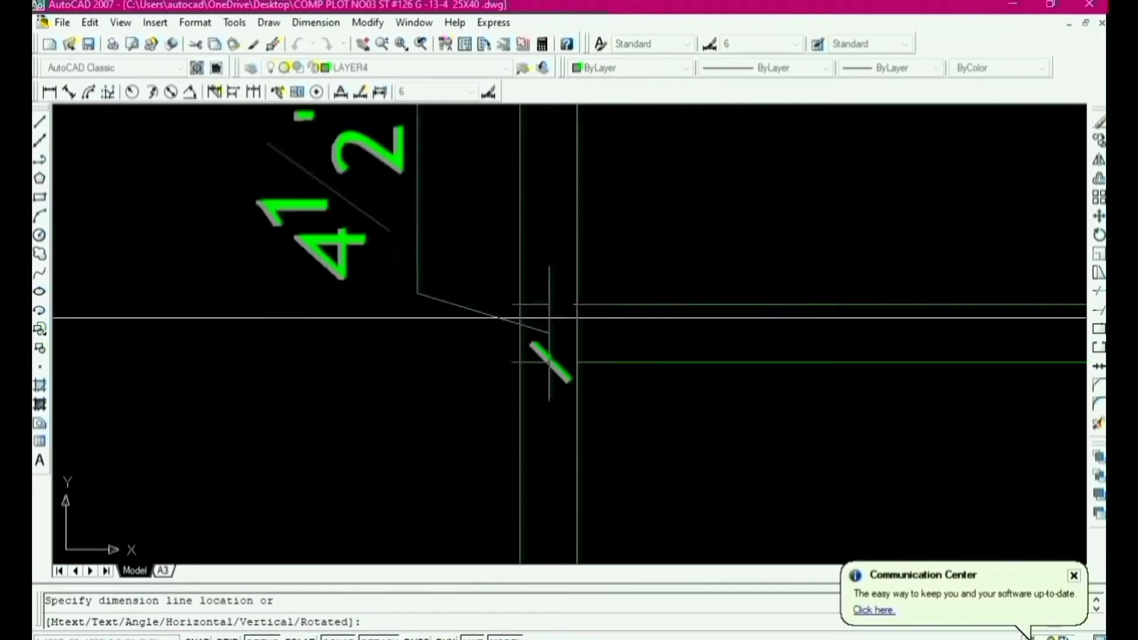
pyautogui.scroll(-5, 549, 323)
pyautogui.scroll(-5, 549, 318)
pyautogui.press('Escape')
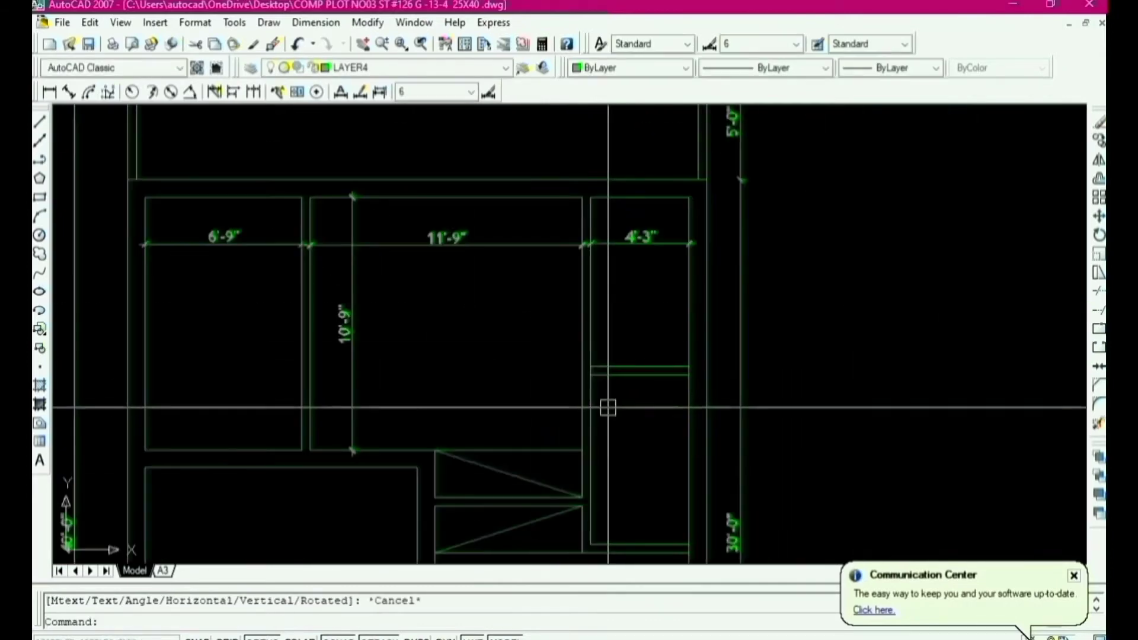
# Step: Trim the vertical wall lines closing both ends of the new partition in the narrow right room
pyautogui.scroll(5, 691, 374)
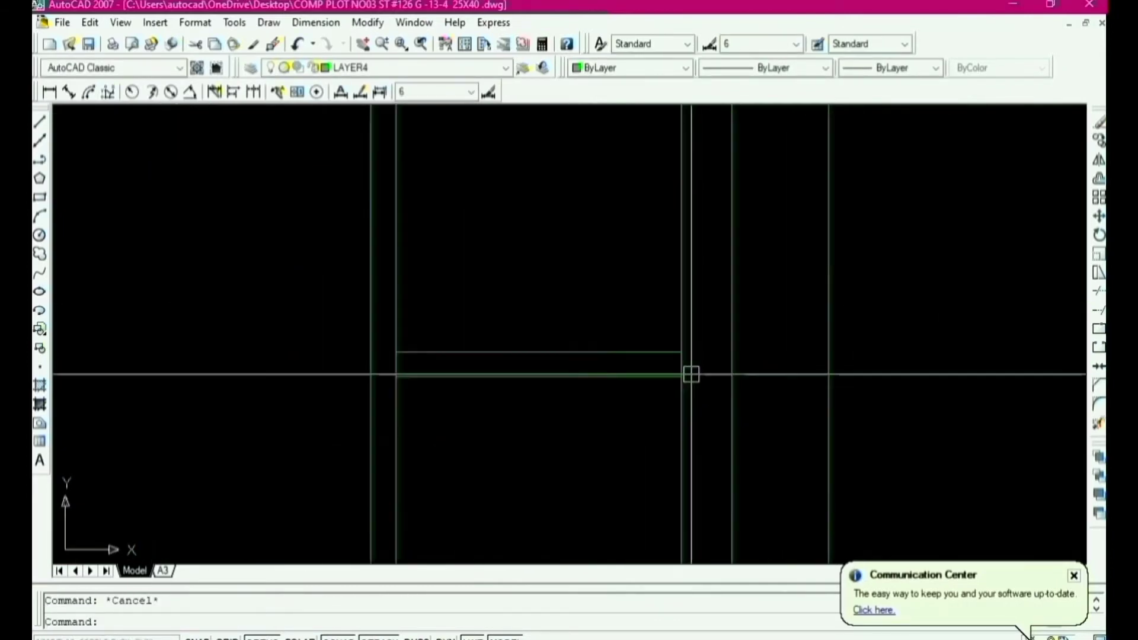
pyautogui.write('tr')
pyautogui.press('Return')
pyautogui.press('Return')
pyautogui.scroll(2, 676, 365)
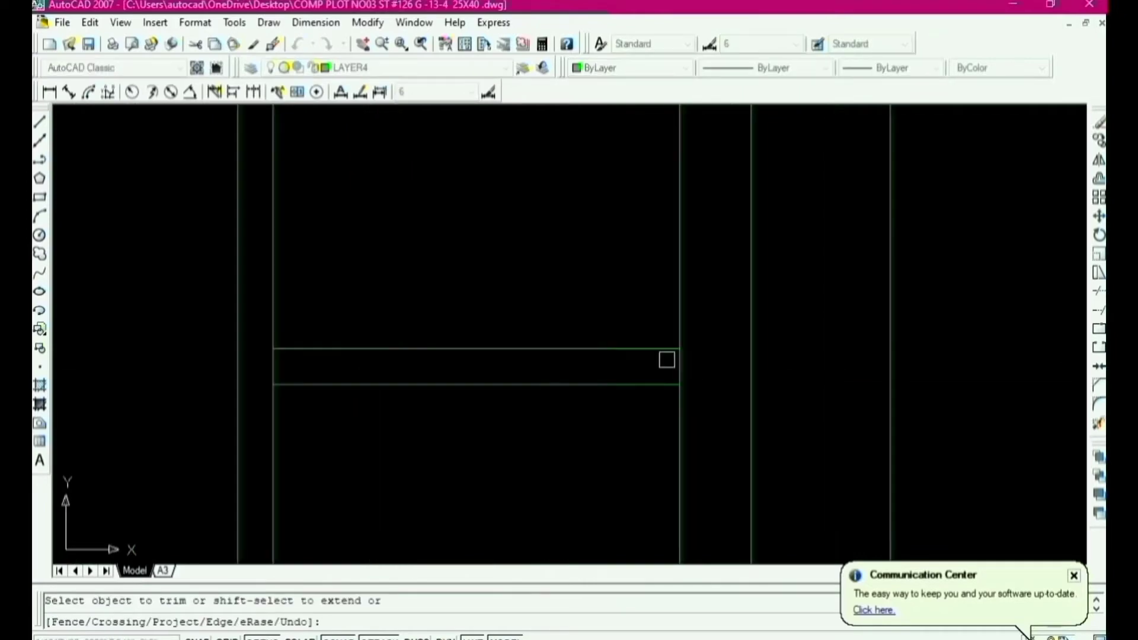
pyautogui.scroll(-3, 675, 362)
pyautogui.scroll(3, 538, 380)
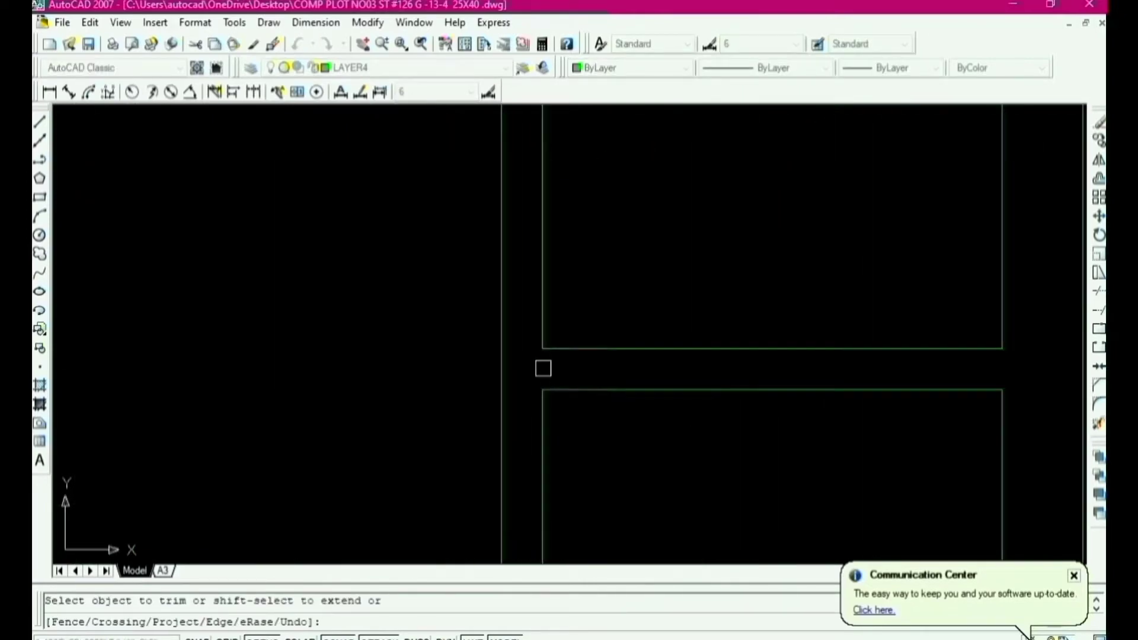
pyautogui.scroll(-3, 581, 363)
pyautogui.scroll(-3, 580, 363)
pyautogui.scroll(3, 616, 361)
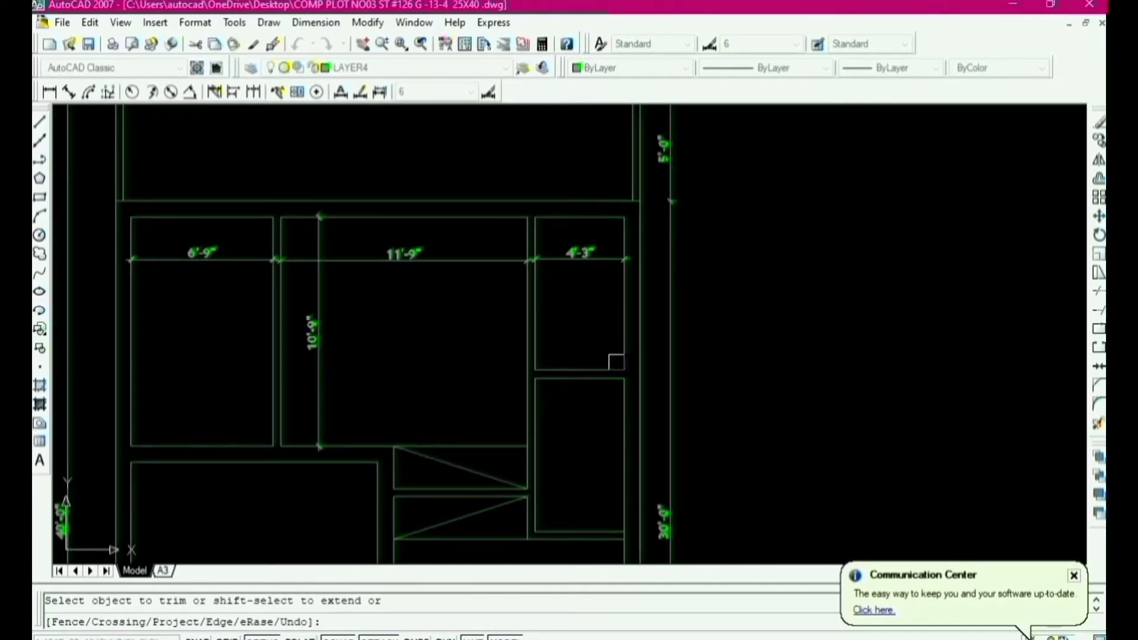
pyautogui.press('Escape')
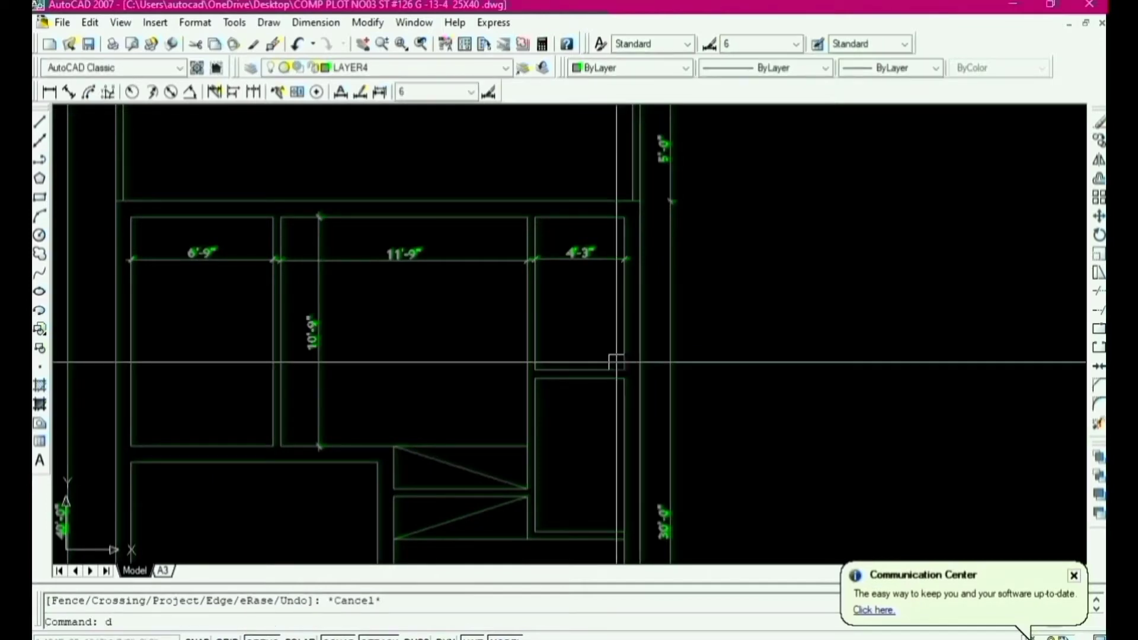
# Step: Add a vertical linear dimension for the upper narrow right room's height, placed inside the adjacent middle room
pyautogui.write('dli')
pyautogui.press('Return')
pyautogui.scroll(2, 539, 329)
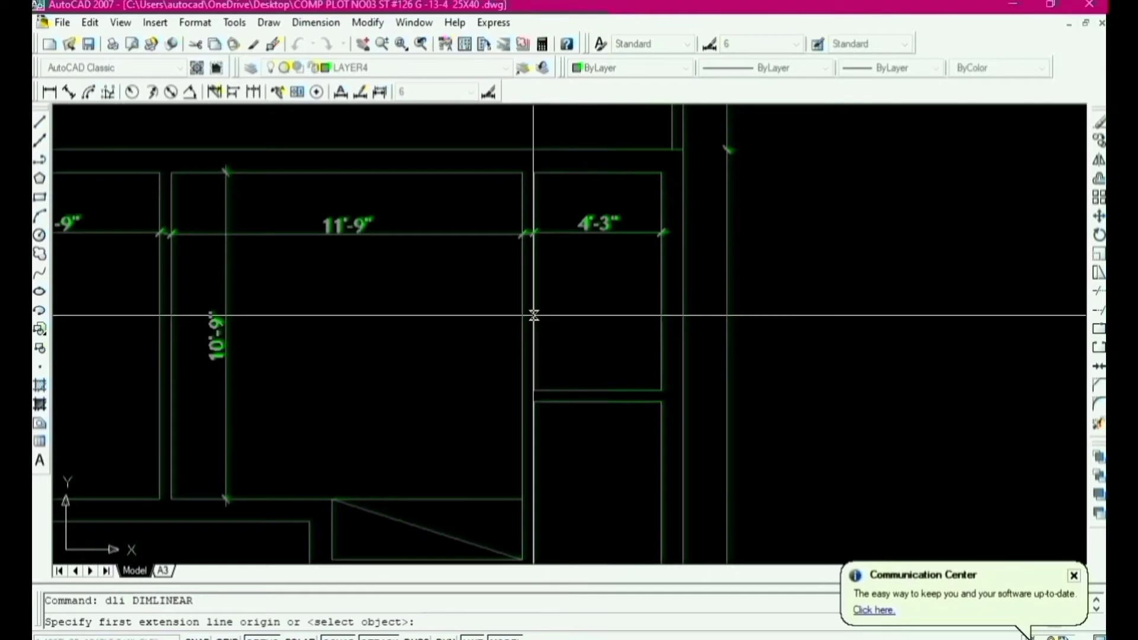
pyautogui.press('Return')
pyautogui.click(535, 300)
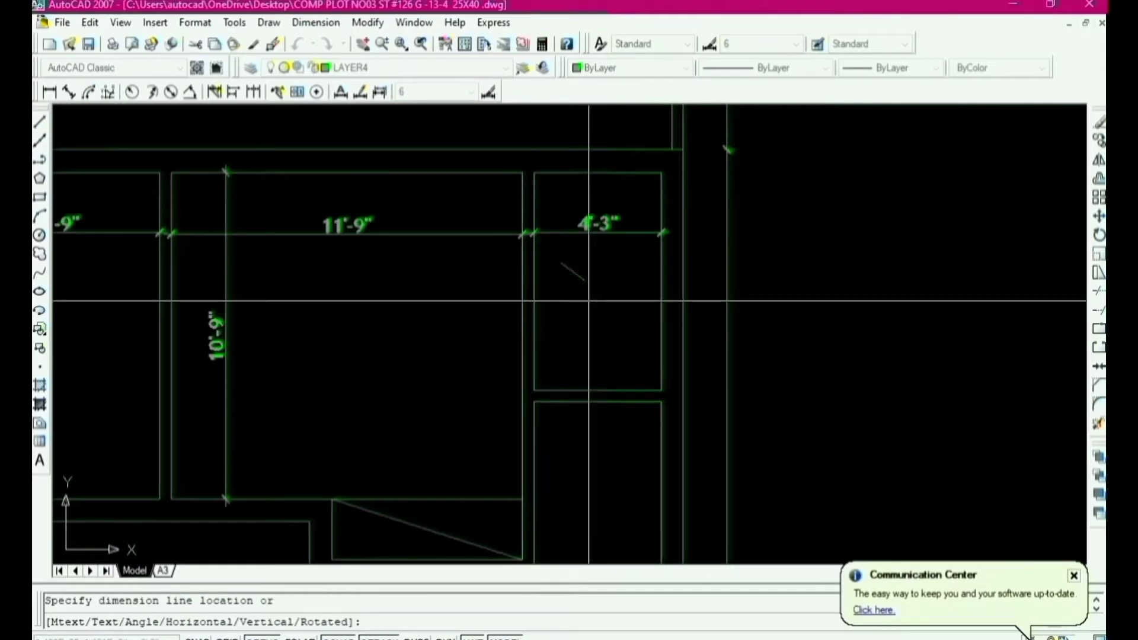
pyautogui.click(478, 294)
pyautogui.scroll(-2, 565, 296)
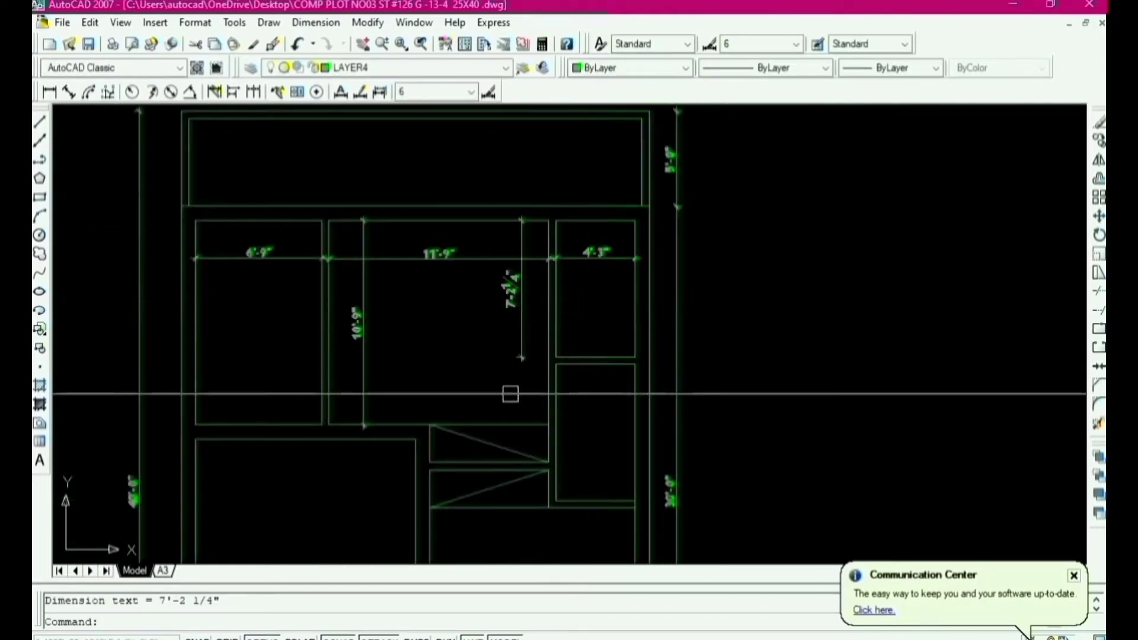
pyautogui.scroll(2, 501, 333)
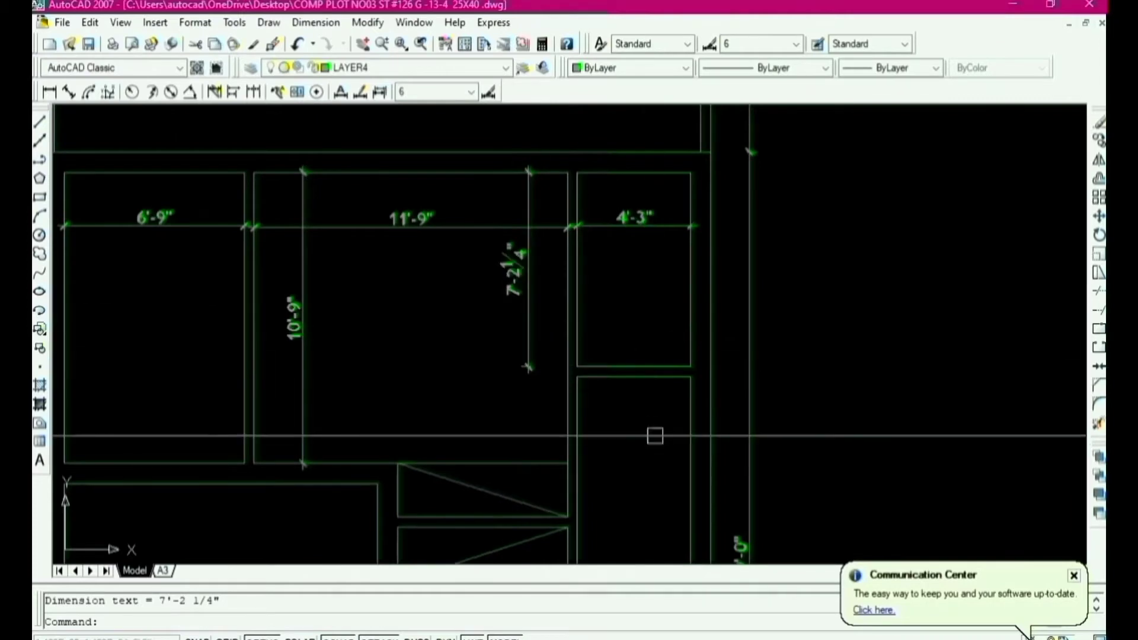
pyautogui.scroll(-2, 652, 460)
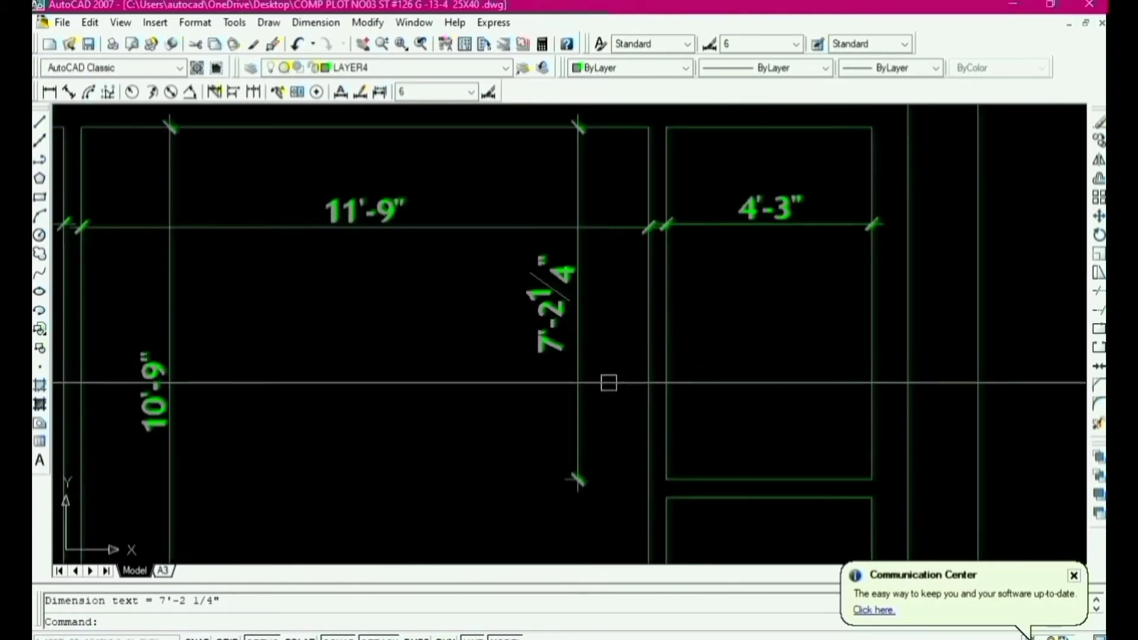
pyautogui.scroll(-3, 646, 282)
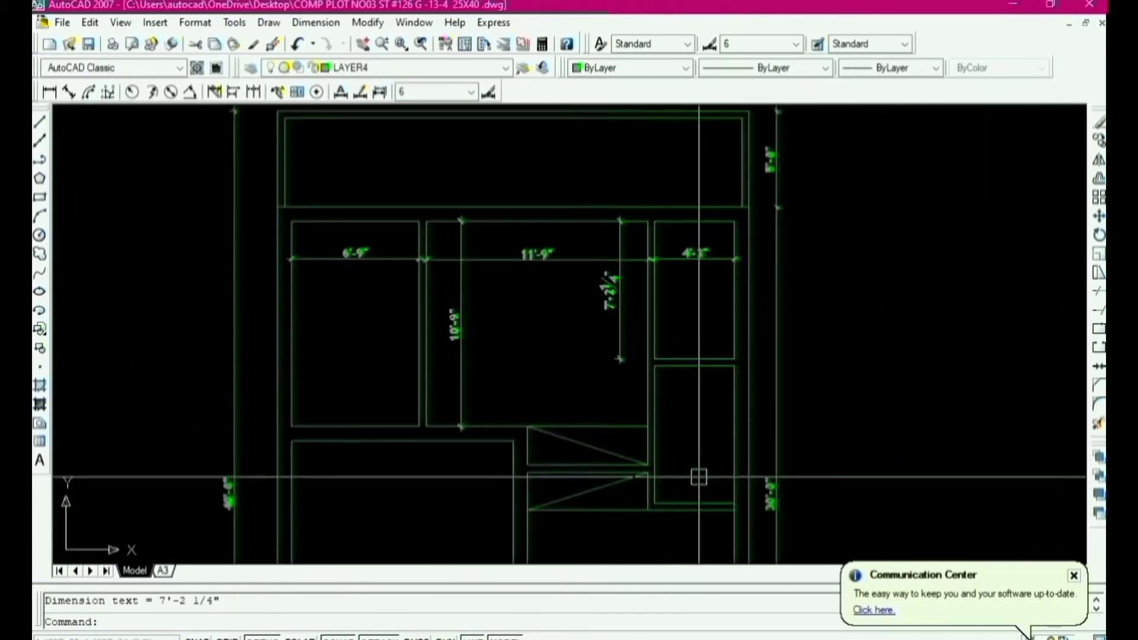
# Step: Add a vertical linear dimension for the lower narrow right room's height, aligned below the upper room's dimension
pyautogui.press('Return')
pyautogui.scroll(3, 669, 433)
pyautogui.press('Return')
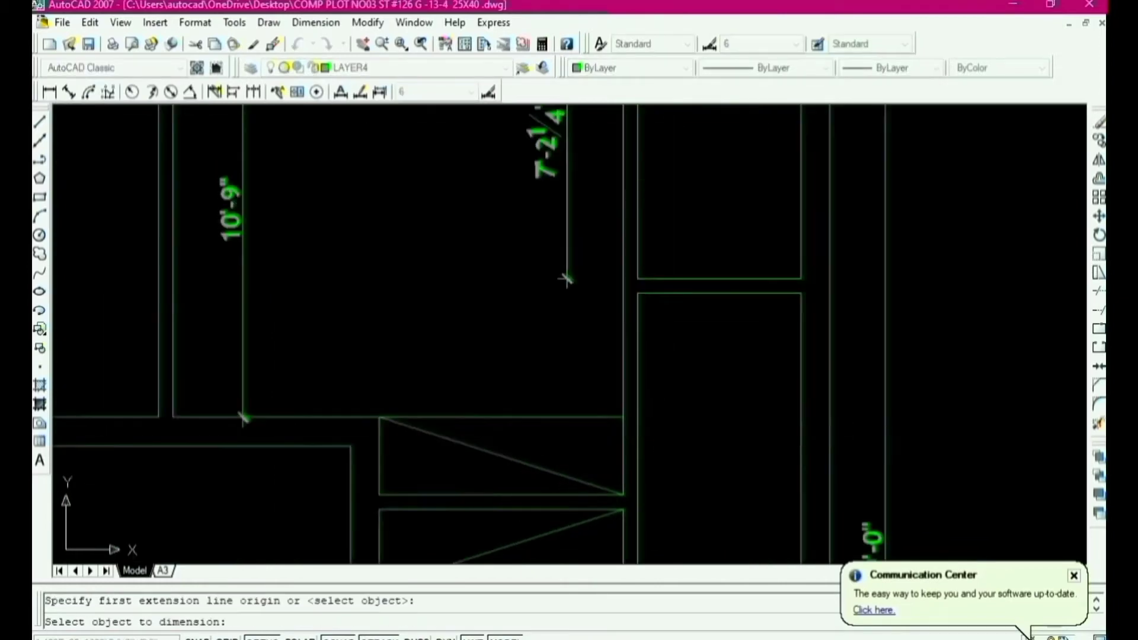
pyautogui.click(566, 279)
pyautogui.scroll(-4, 631, 364)
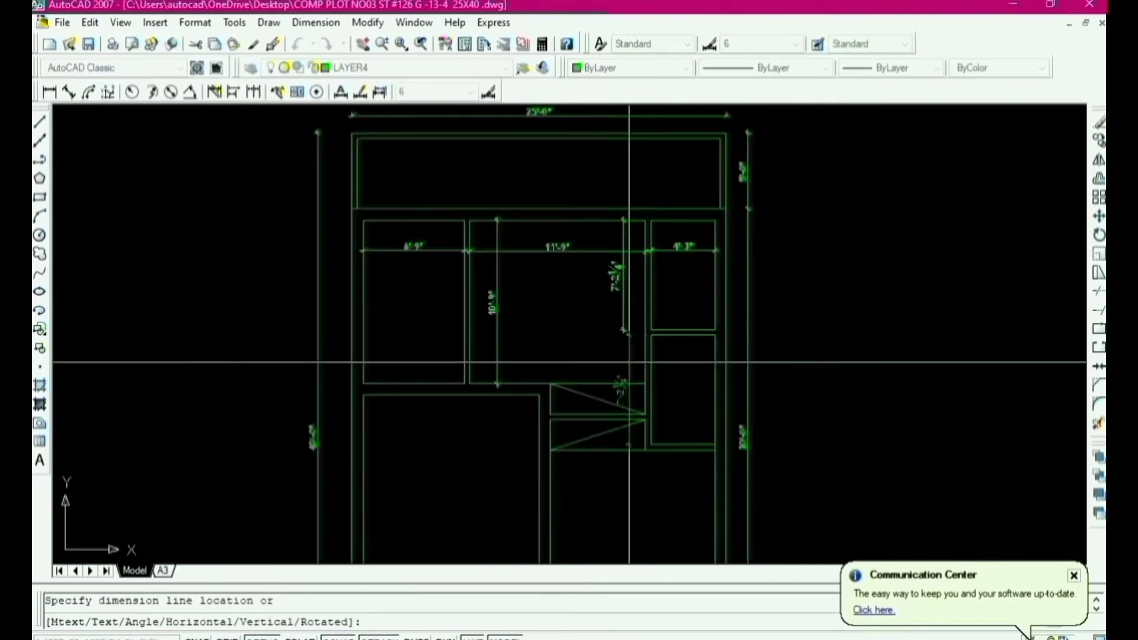
pyautogui.scroll(3, 623, 362)
pyautogui.click(621, 361)
pyautogui.scroll(-4, 589, 312)
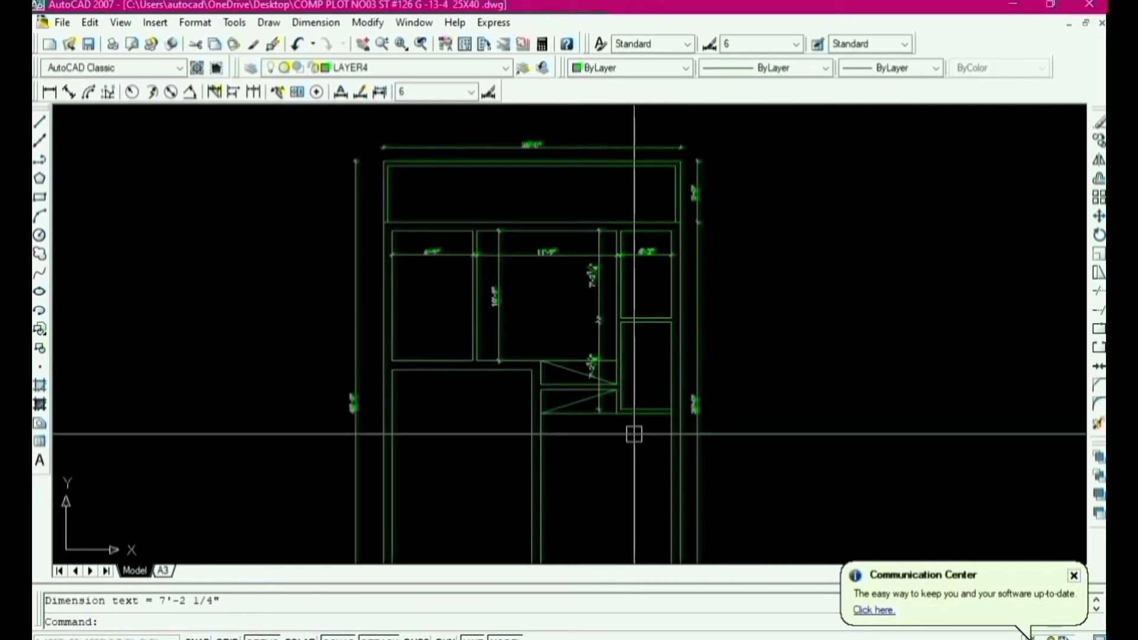
# Step: Offset the top line of the large lower-left room 12' downward
pyautogui.scroll(-2, 605, 361)
pyautogui.scroll(4, 597, 382)
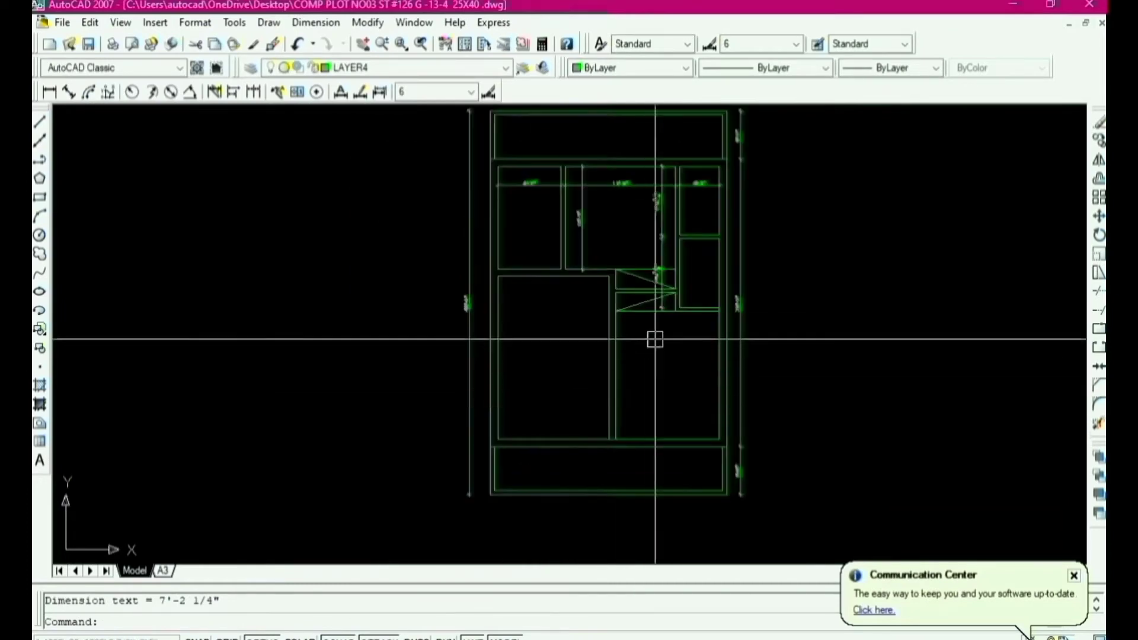
pyautogui.scroll(-3, 655, 338)
pyautogui.scroll(-1, 658, 332)
pyautogui.scroll(3, 610, 406)
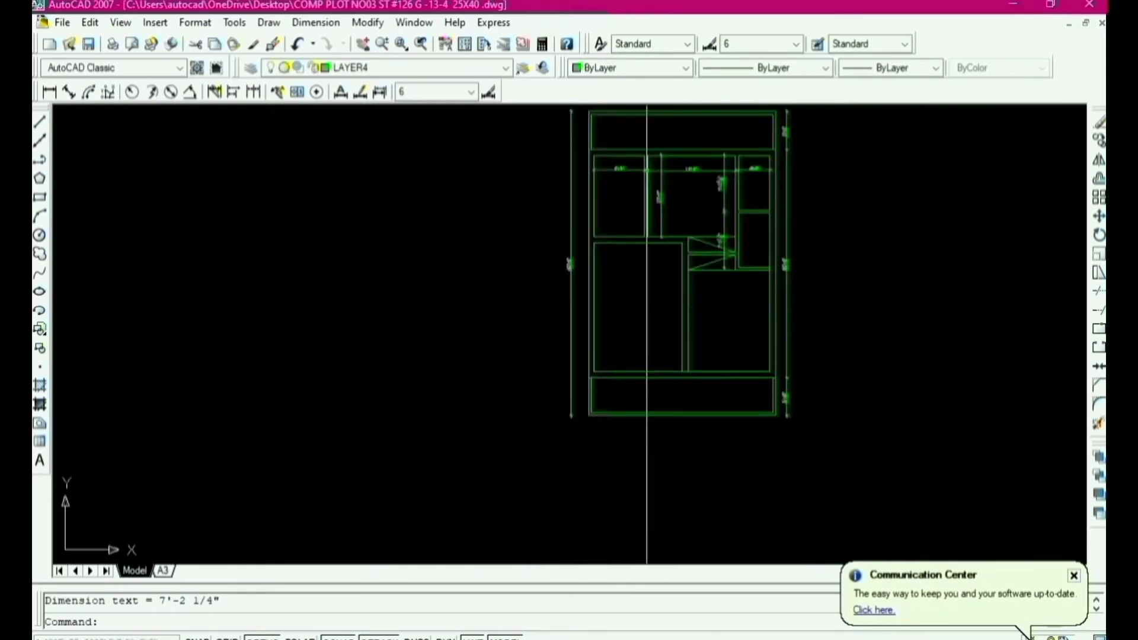
pyautogui.scroll(1, 621, 407)
pyautogui.press('Escape')
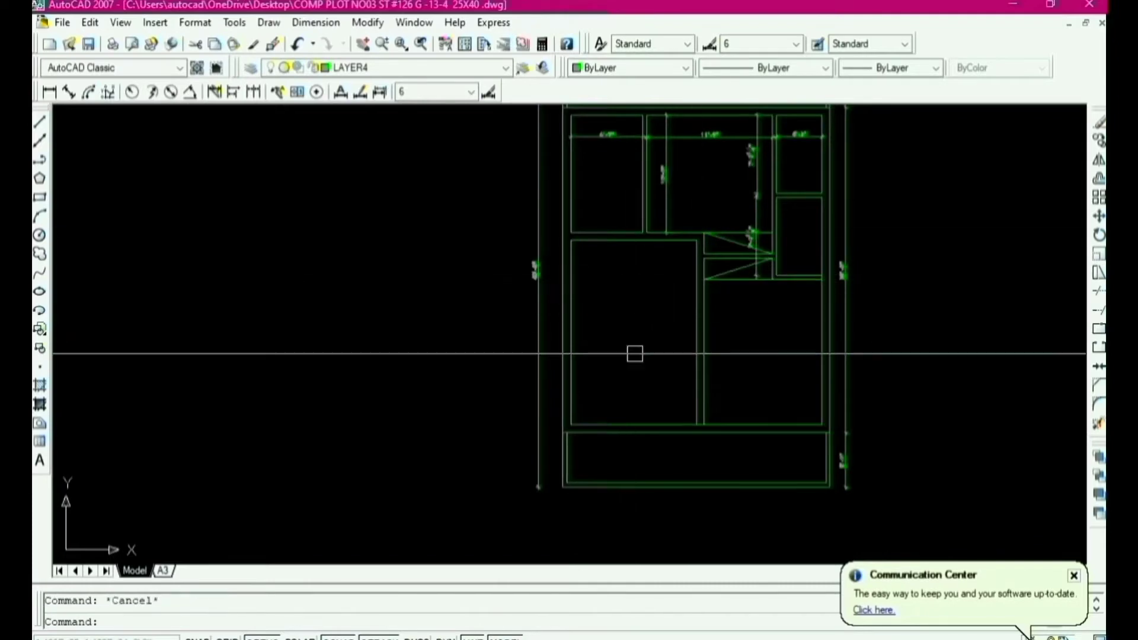
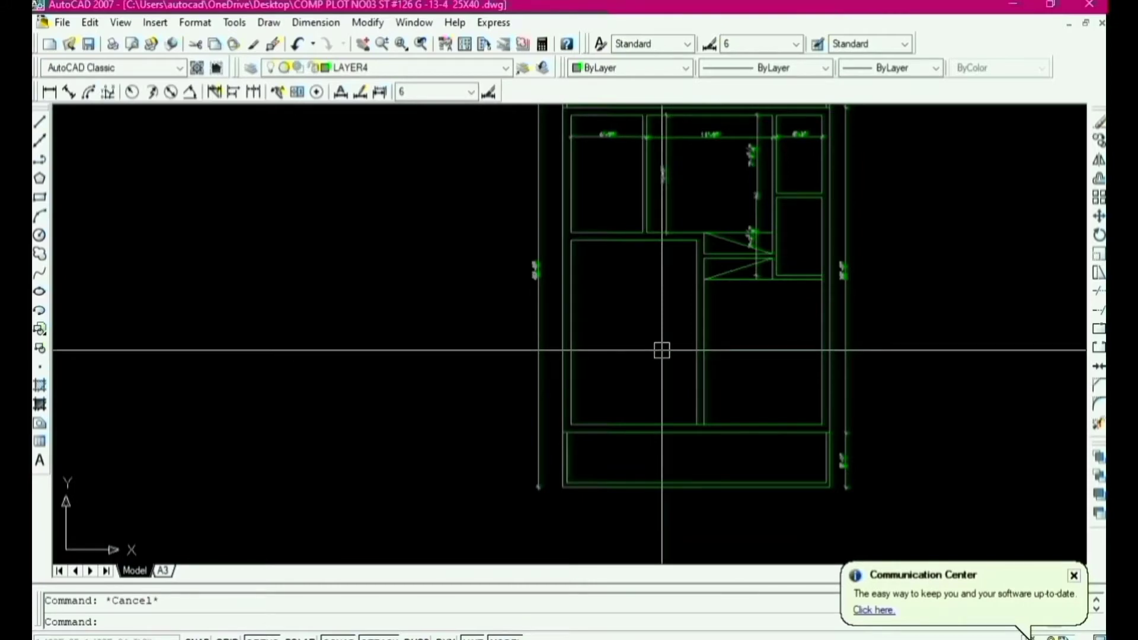
pyautogui.press('Return')
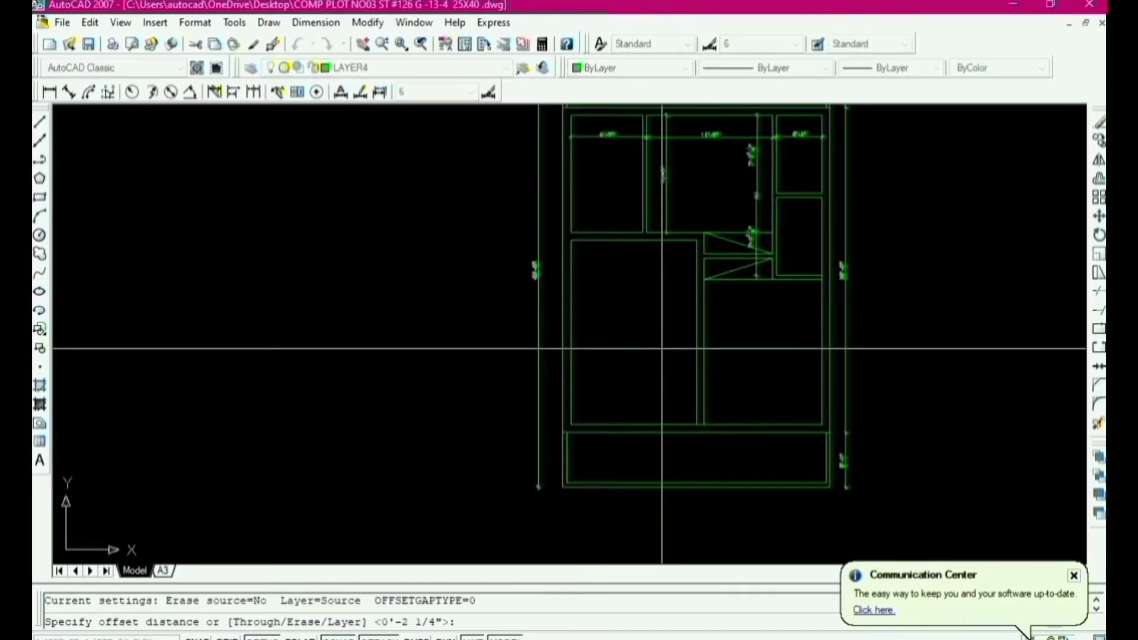
pyautogui.write("12'")
pyautogui.press('Return')
pyautogui.click(651, 238)
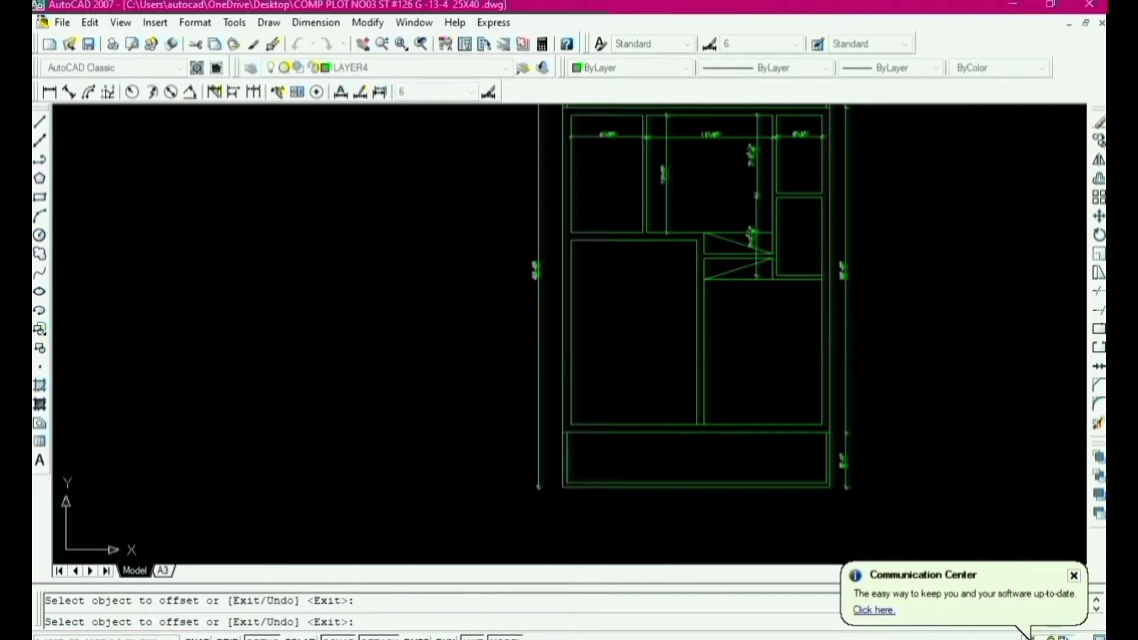
pyautogui.click(617, 239)
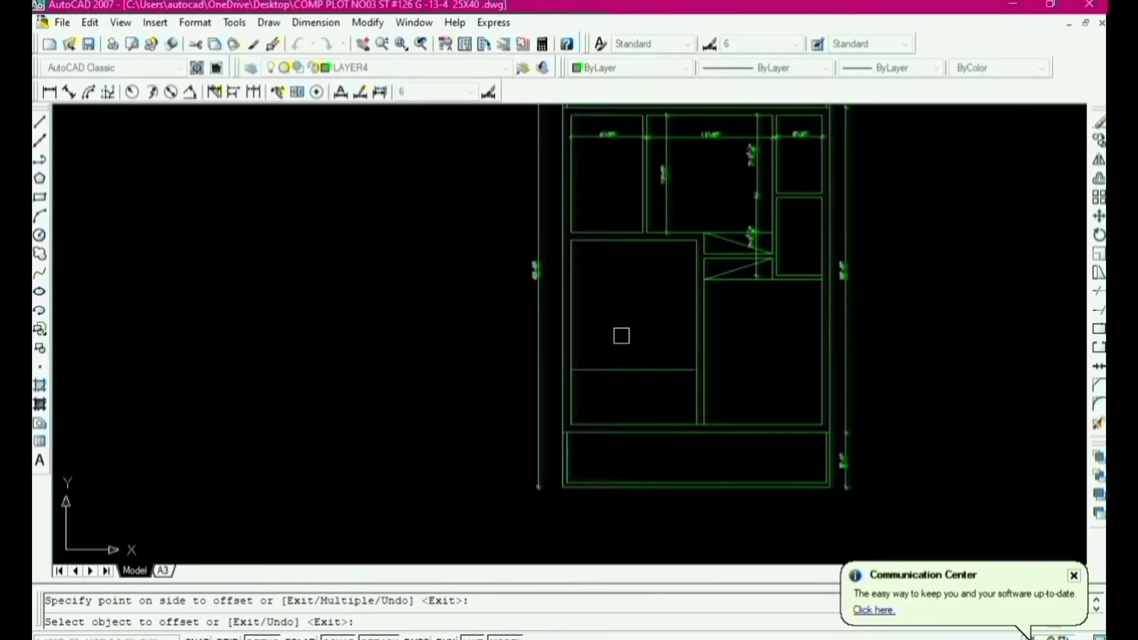
pyautogui.press('Return')
# Step: Offset the new horizontal line in the large lower-left room 9" downward to form a wall
pyautogui.press('Return')
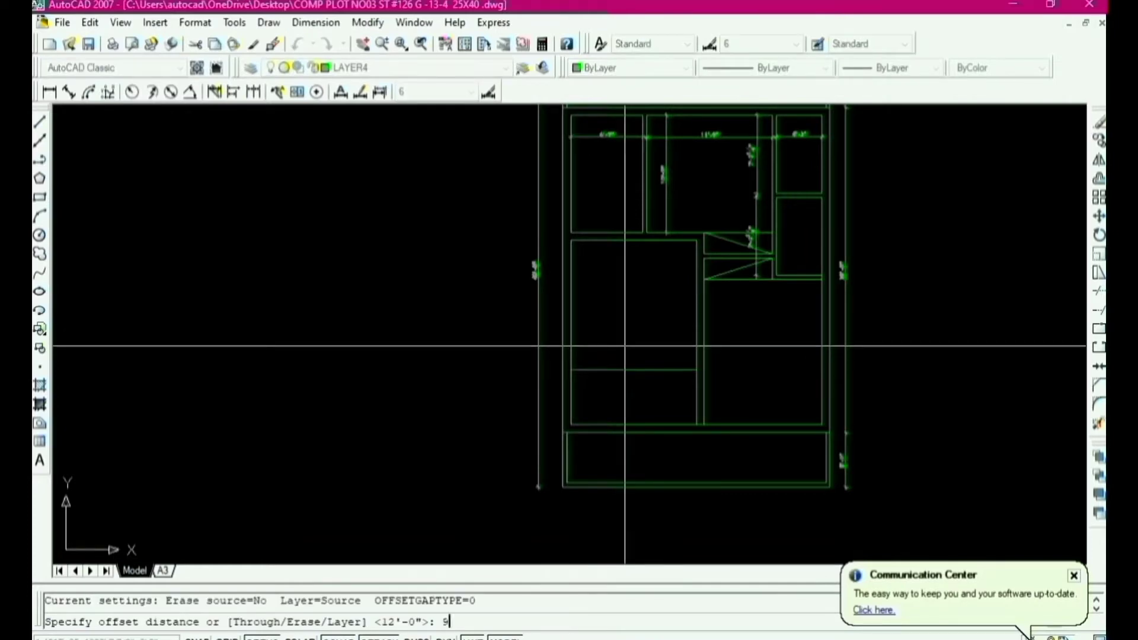
pyautogui.press('Return')
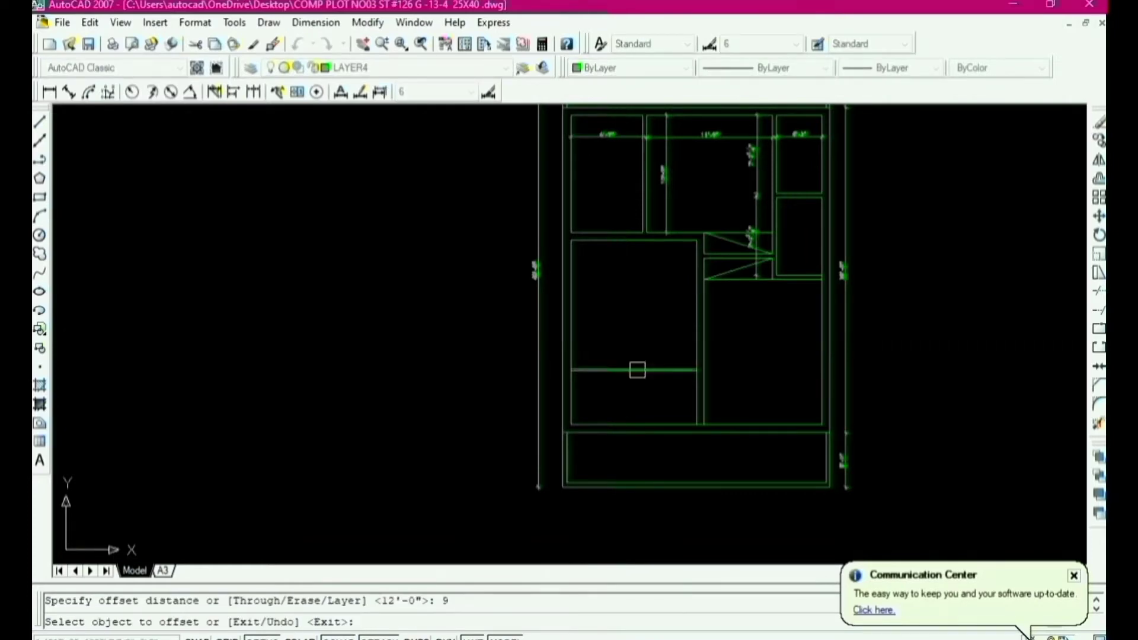
pyautogui.click(638, 370)
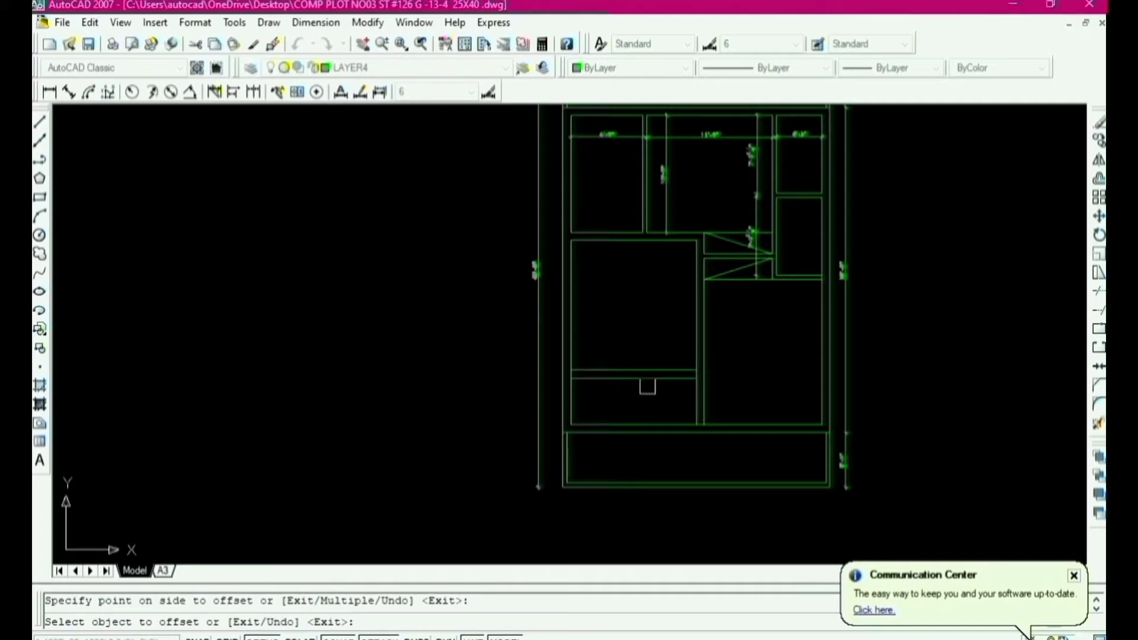
# Step: Trim the small lower-left room's side lines between the two new horizontal wall lines to open the 9" wall joints
pyautogui.press('Escape')
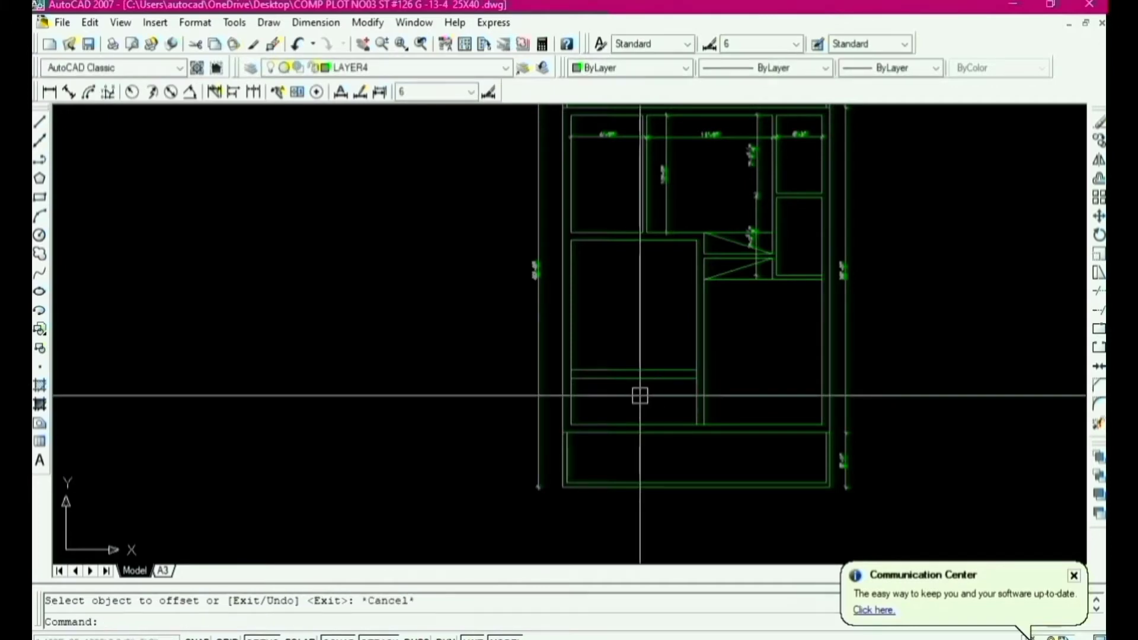
pyautogui.write('tr')
pyautogui.press('Return')
pyautogui.press('Return')
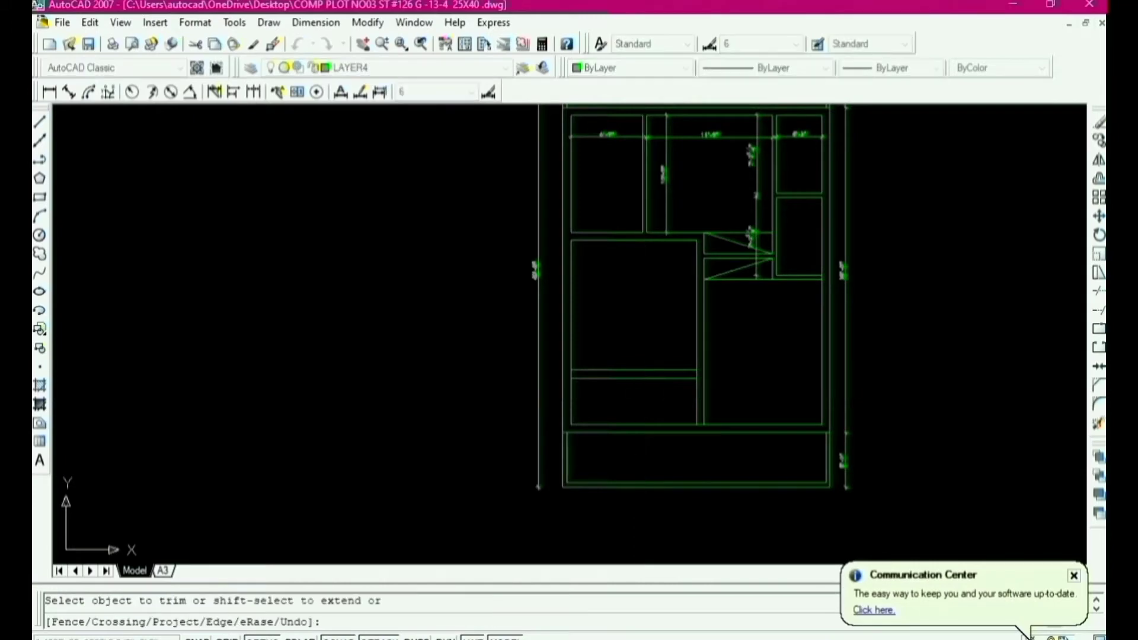
pyautogui.scroll(8, 691, 376)
pyautogui.scroll(-6, 704, 366)
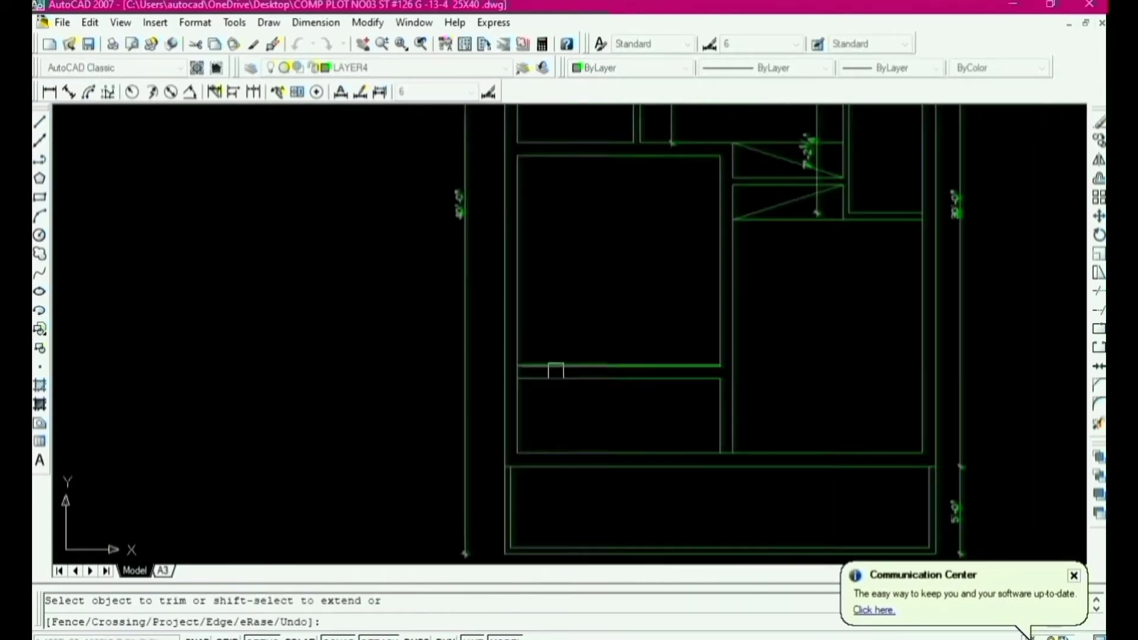
pyautogui.scroll(6, 503, 377)
pyautogui.scroll(-8, 640, 308)
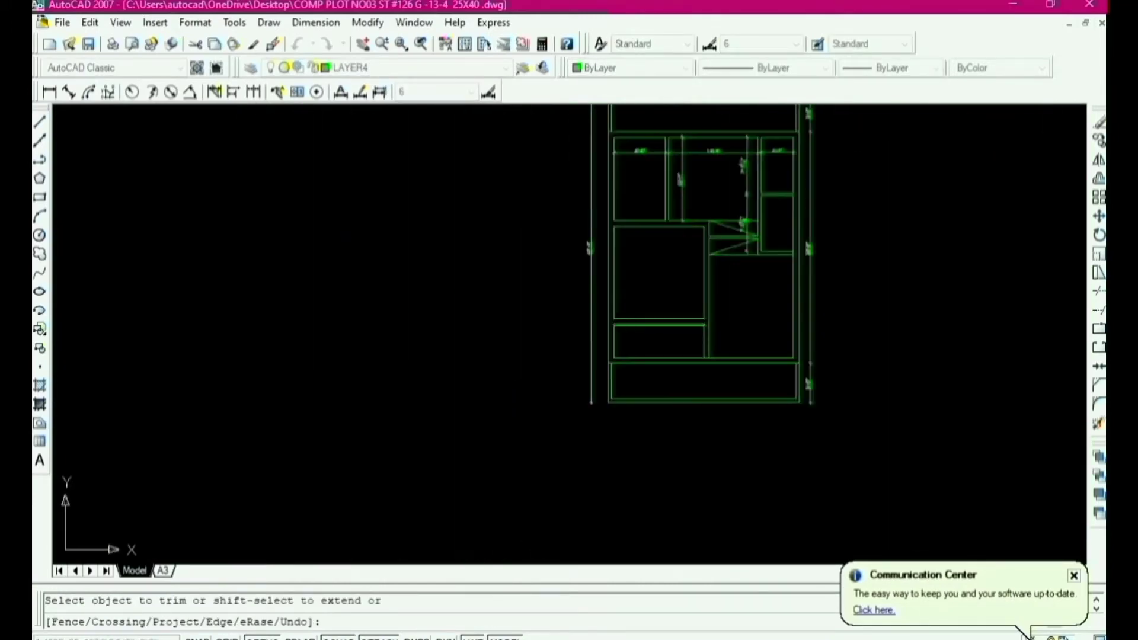
pyautogui.scroll(3, 596, 380)
pyautogui.scroll(-2, 680, 389)
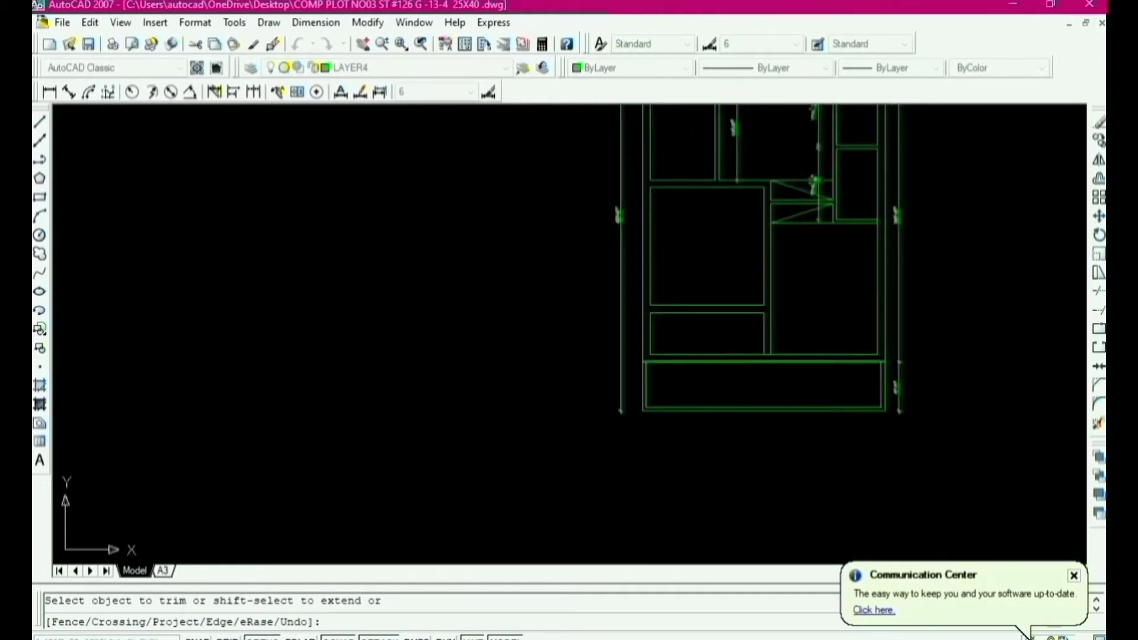
pyautogui.press('Escape')
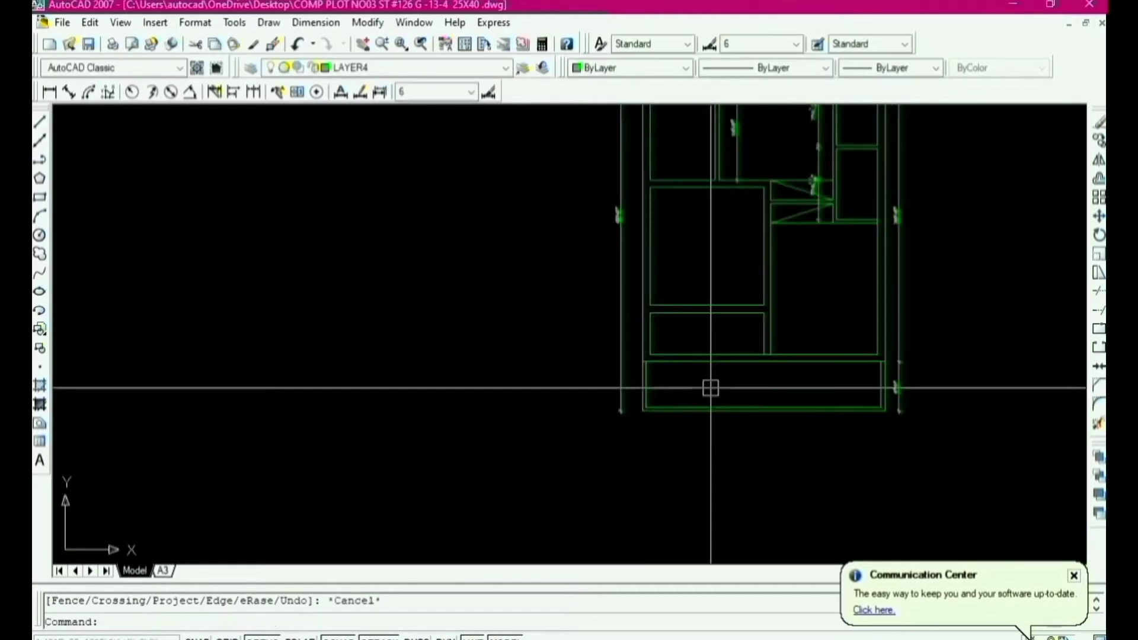
# Step: Fillet the small lower-left room's left inner line with the top line of the bottom strip at zero radius
pyautogui.write('f')
pyautogui.press('Return')
pyautogui.scroll(5, 709, 386)
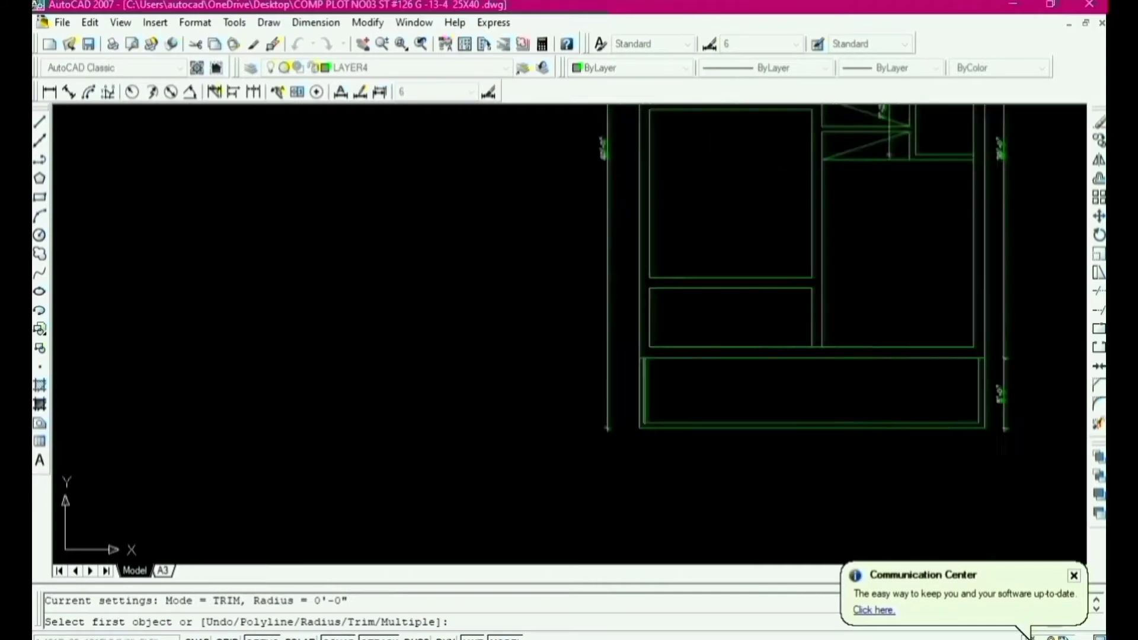
pyautogui.click(615, 342)
pyautogui.click(643, 284)
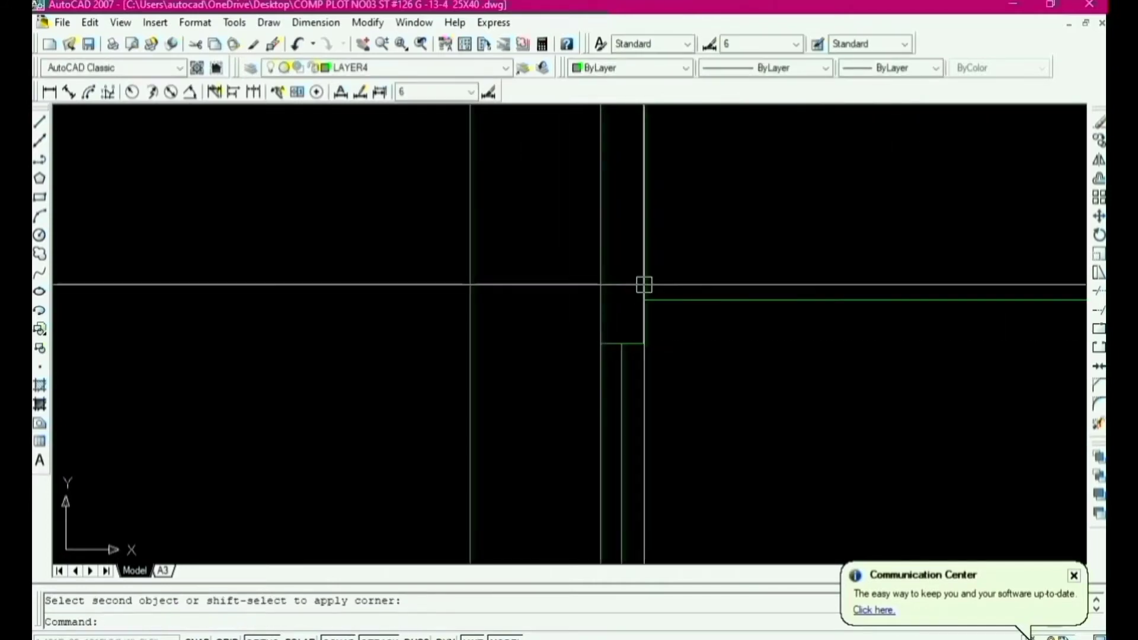
pyautogui.scroll(-6, 508, 526)
pyautogui.scroll(3, 683, 358)
pyautogui.press('Escape')
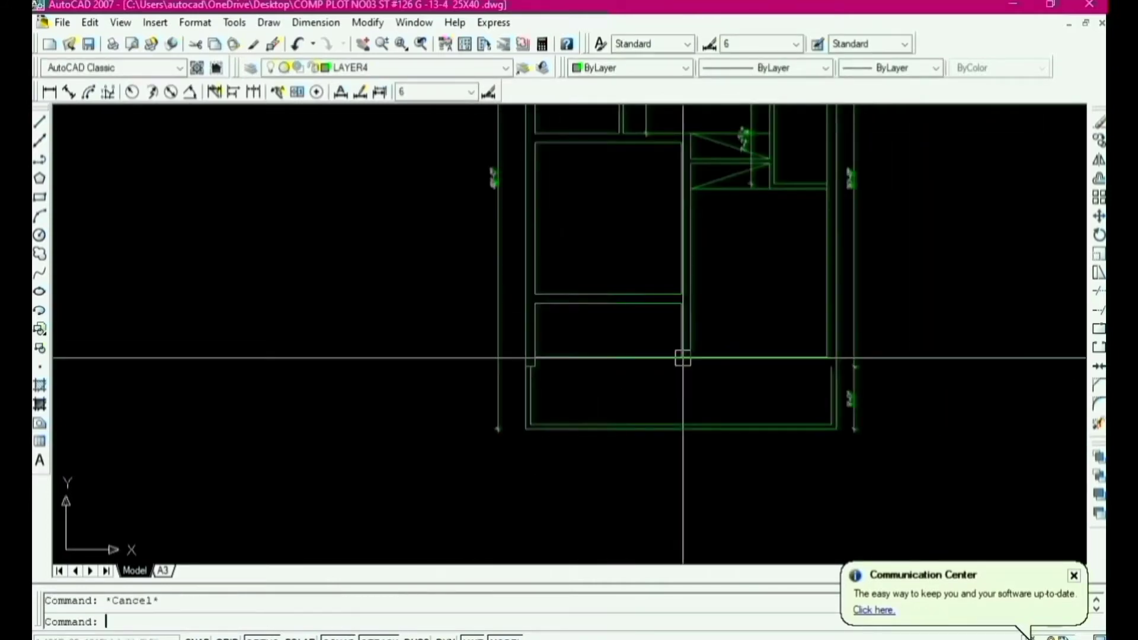
# Step: Offset the bottom line of the lower rooms 9" downward to redraw the outer wall line
pyautogui.write('o')
pyautogui.press('Return')
pyautogui.write('9')
pyautogui.press('Return')
pyautogui.scroll(4, 683, 358)
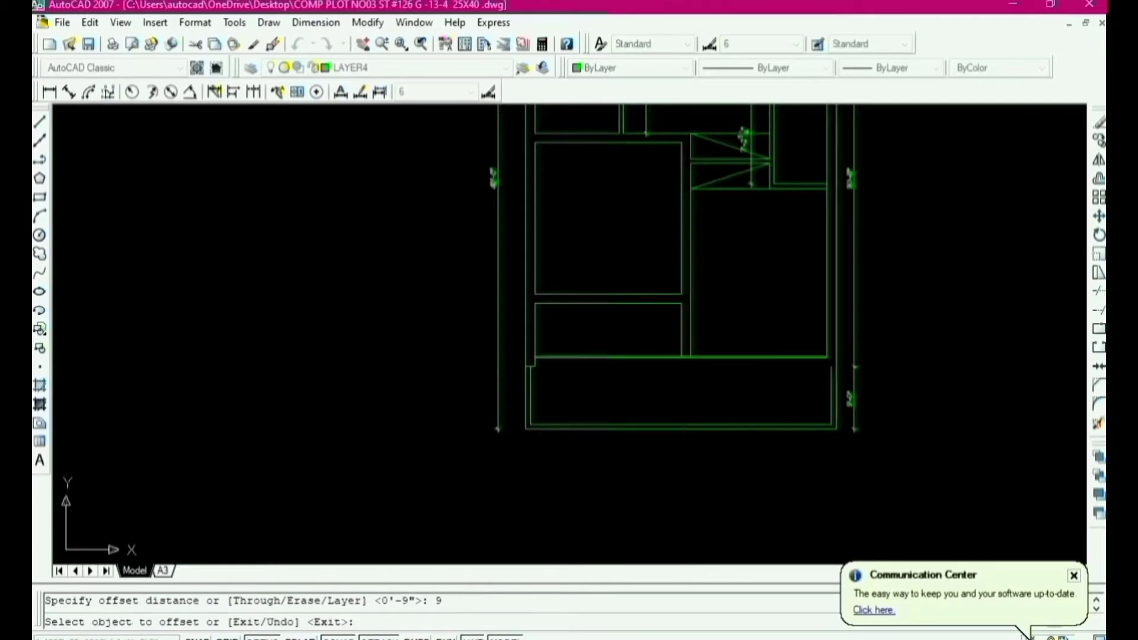
pyautogui.click(716, 355)
pyautogui.click(739, 404)
pyautogui.scroll(-3, 745, 410)
pyautogui.press('Escape')
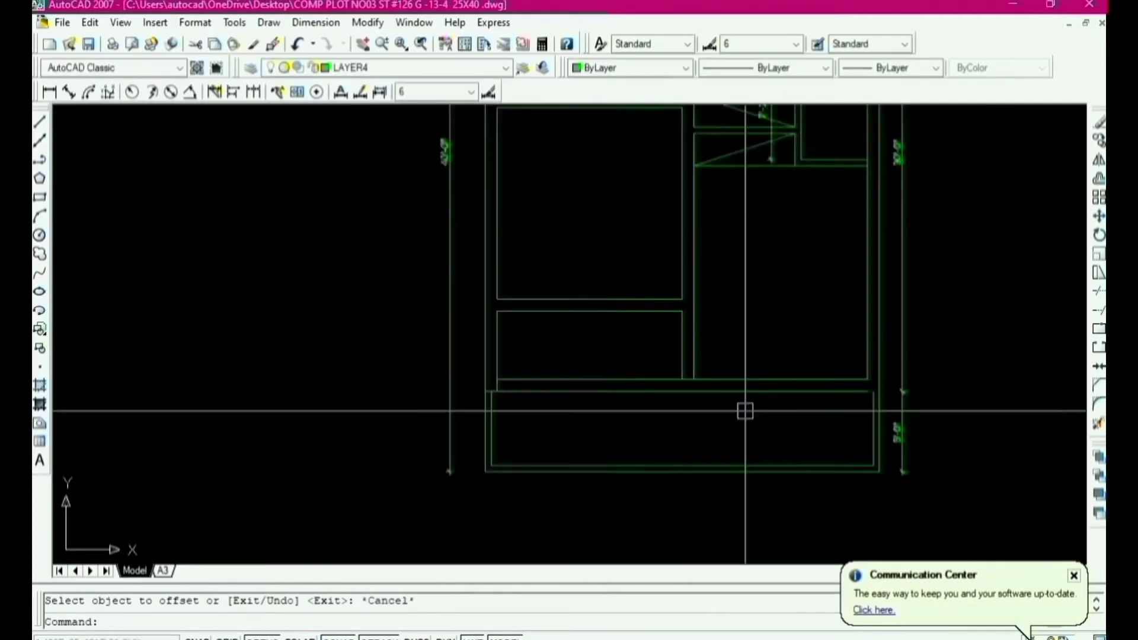
# Step: Fillet the partition's left line with the new offset line, and its right line with the lower-right room's bottom line
pyautogui.write('f')
pyautogui.press('Return')
pyautogui.scroll(5, 694, 391)
pyautogui.click(658, 351)
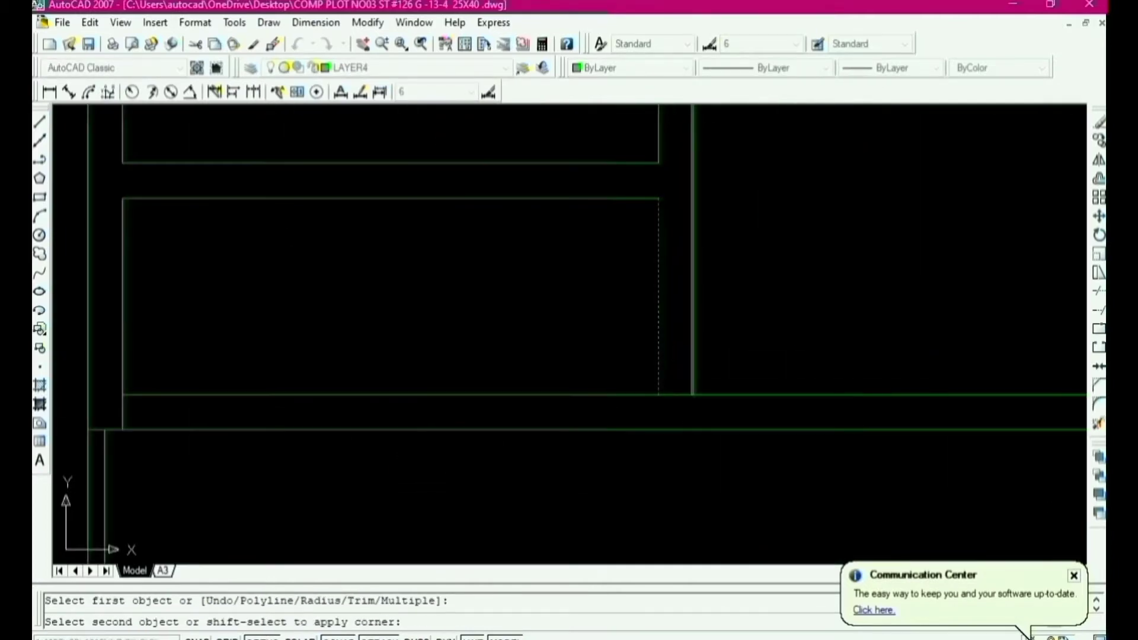
pyautogui.click(750, 427)
pyautogui.scroll(-3, 632, 411)
pyautogui.scroll(3, 665, 424)
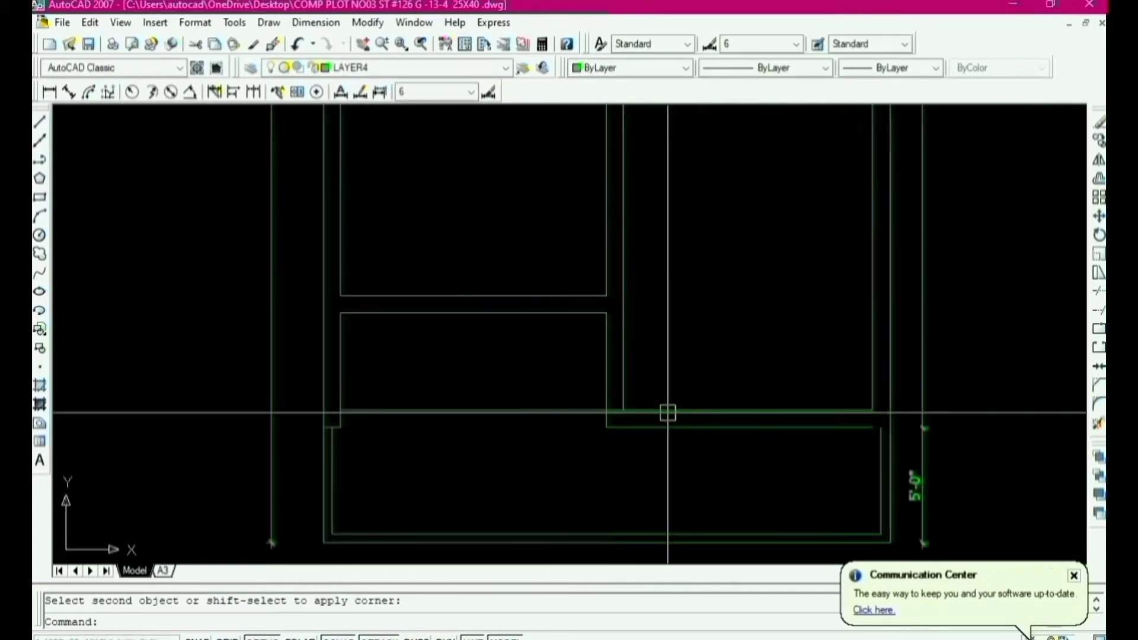
pyautogui.press('Return')
pyautogui.click(621, 387)
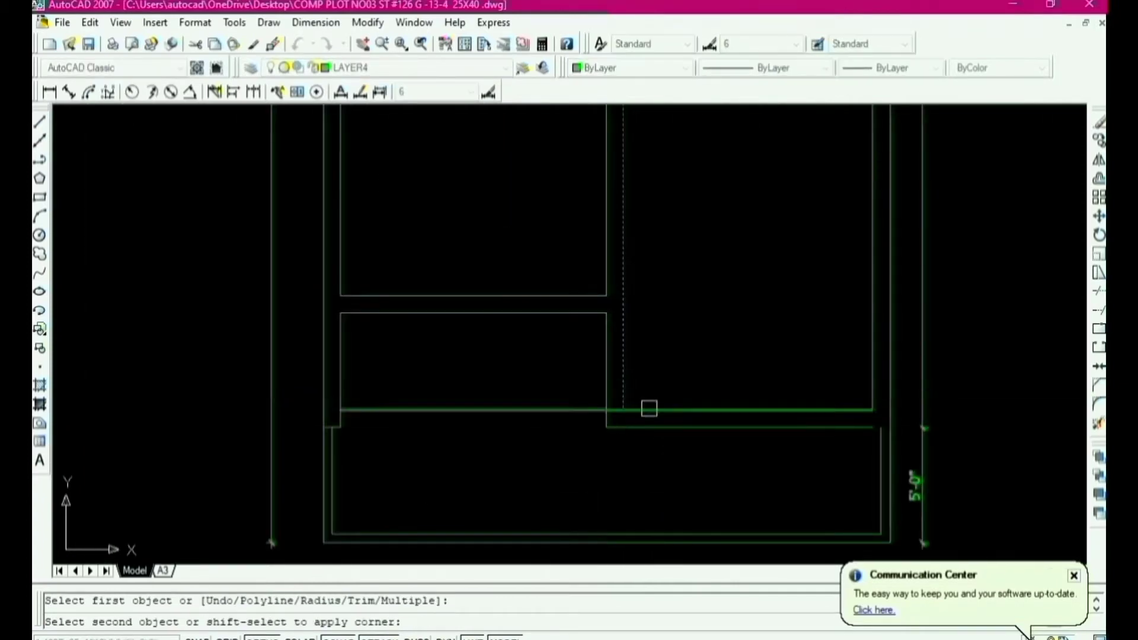
pyautogui.click(764, 426)
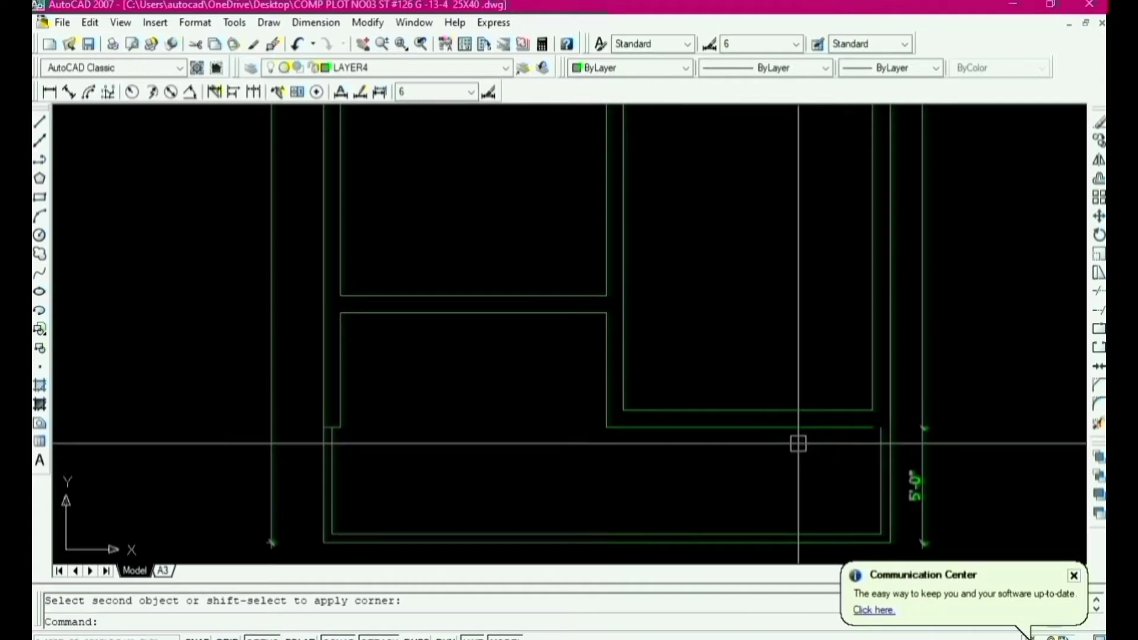
# Step: Fillet the new offset wall line with the right outer wall line to close the gap between them
pyautogui.press('Return')
pyautogui.click(854, 427)
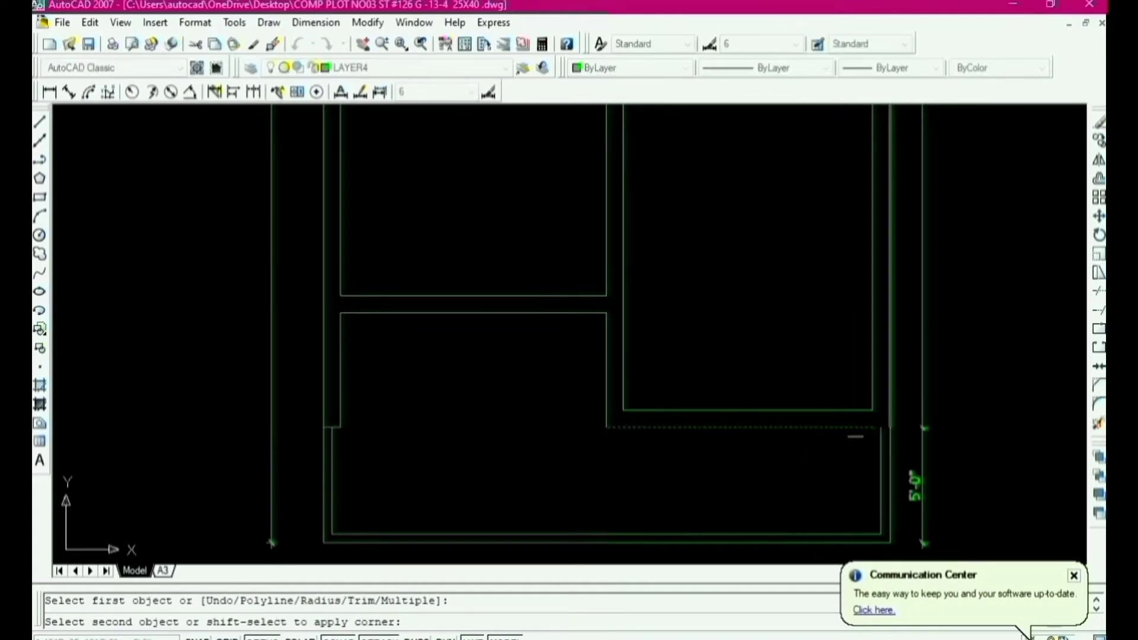
pyautogui.click(892, 383)
pyautogui.press('Return')
pyautogui.scroll(-4, 856, 437)
pyautogui.press('Escape')
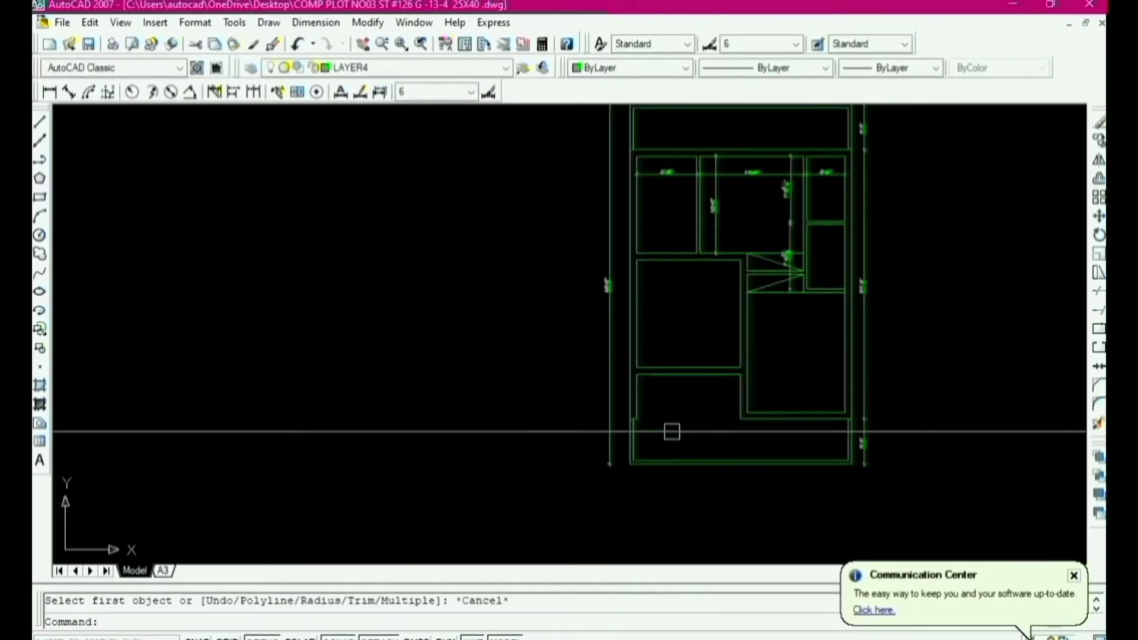
# Step: Fillet the top line of the open lower-left area with the left outer wall line to form the building corner
pyautogui.scroll(2, 667, 426)
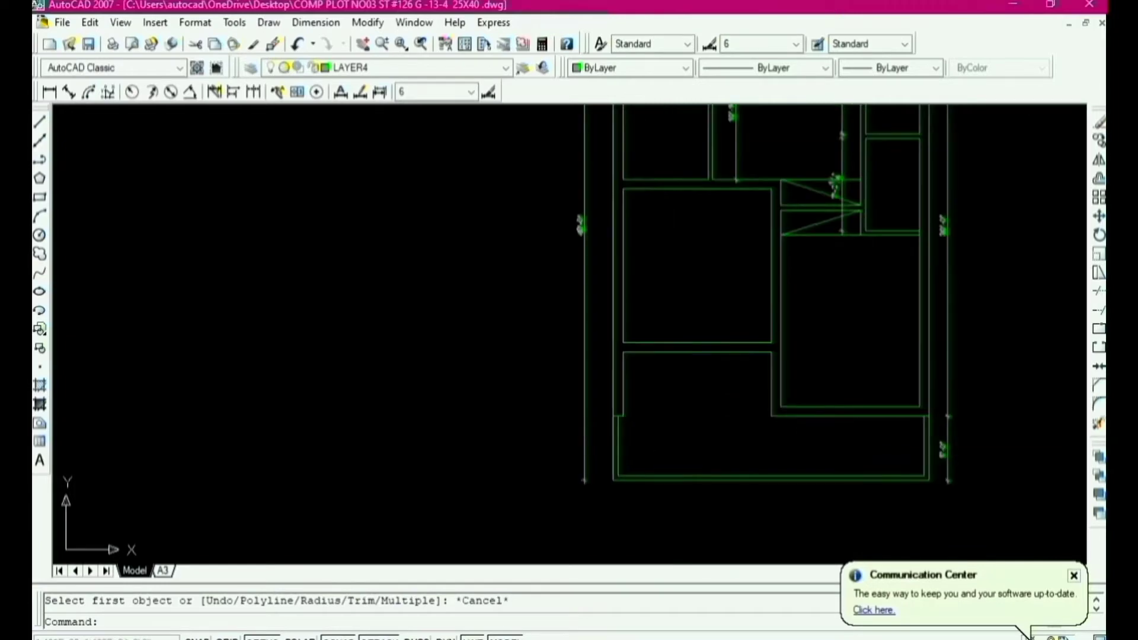
pyautogui.scroll(-2, 666, 426)
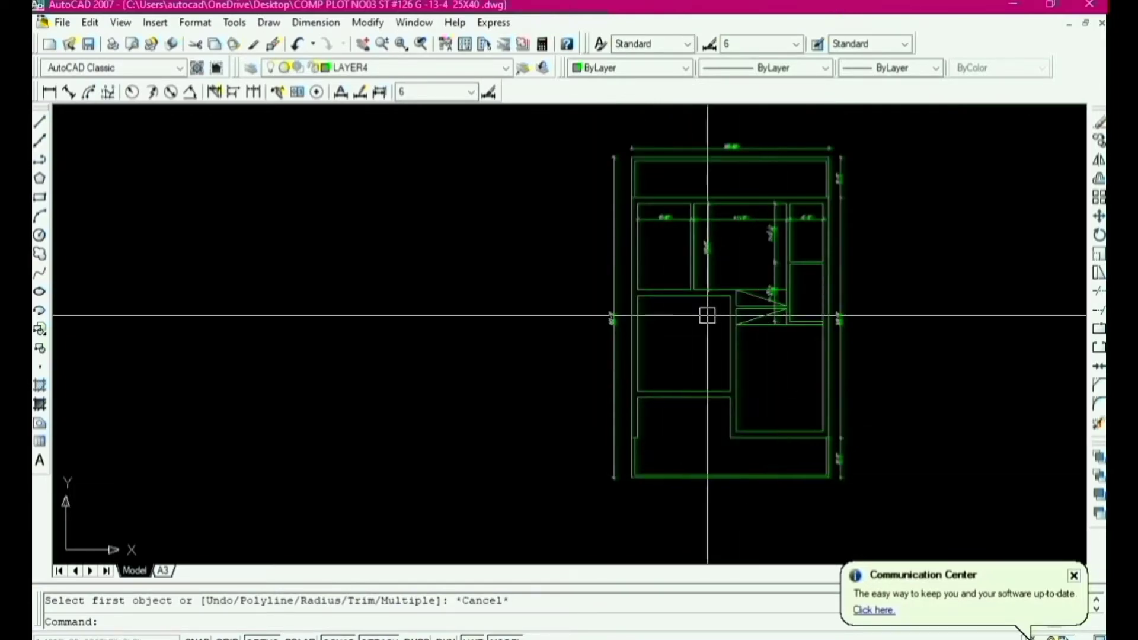
pyautogui.scroll(-2, 652, 302)
pyautogui.scroll(3, 646, 338)
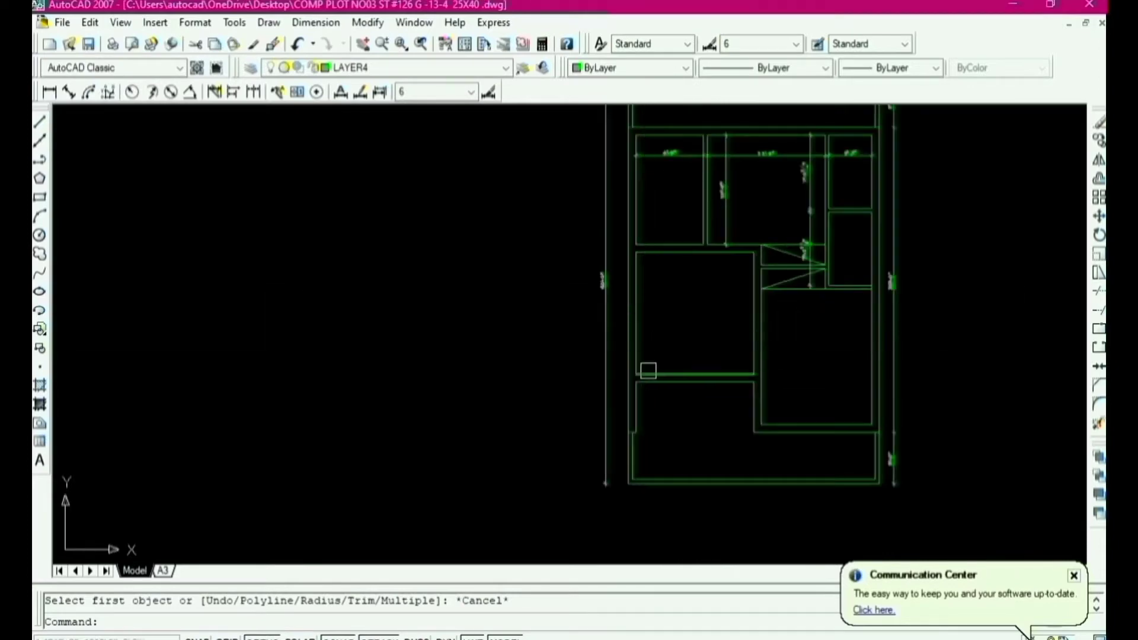
pyautogui.scroll(3, 800, 285)
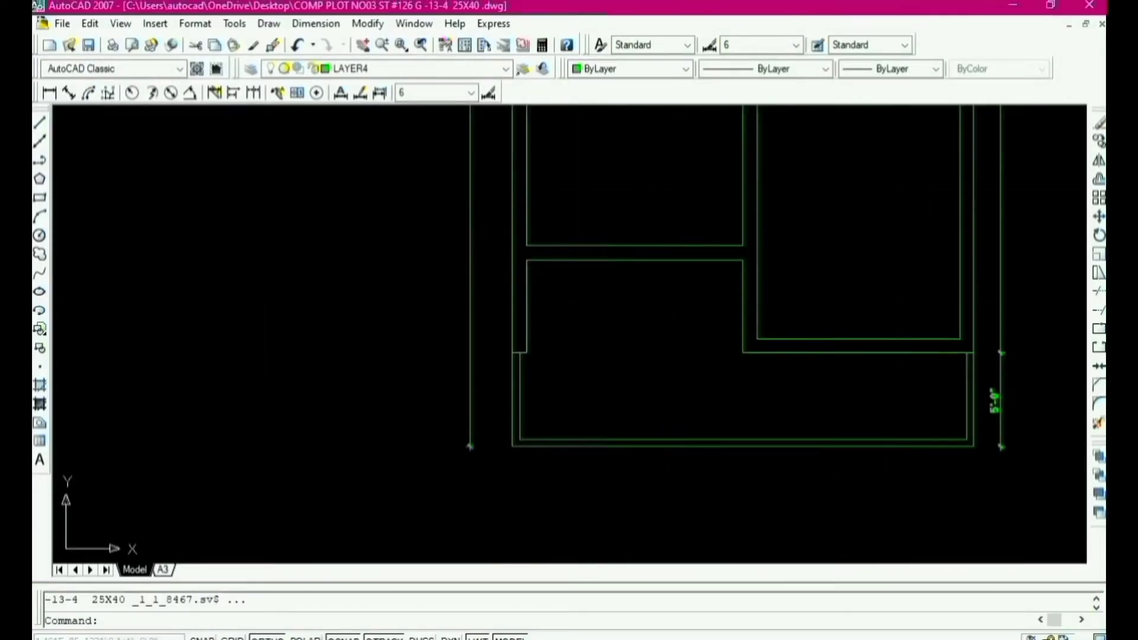
pyautogui.press('Escape')
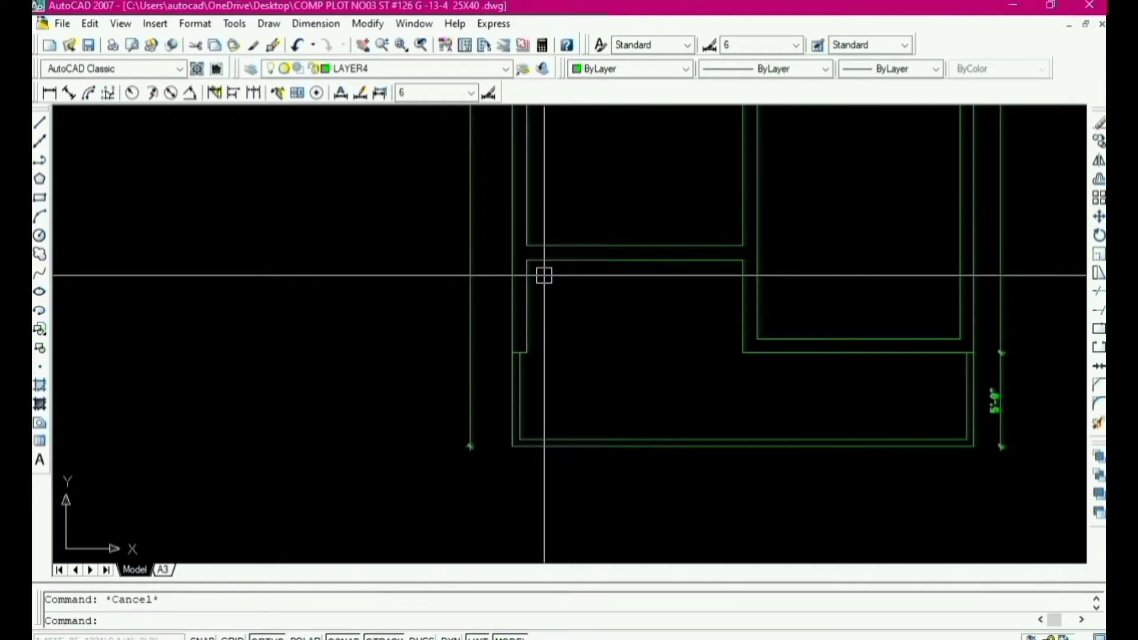
pyautogui.write('f')
pyautogui.press('Return')
pyautogui.click(543, 260)
pyautogui.click(516, 217)
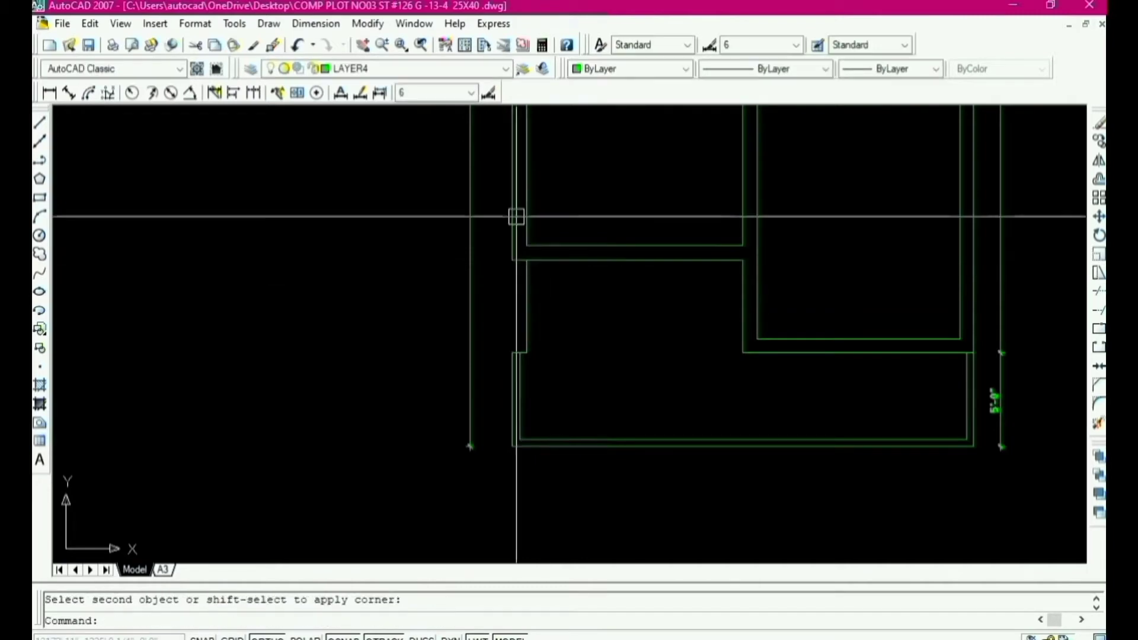
pyautogui.press('Return')
pyautogui.press('Escape')
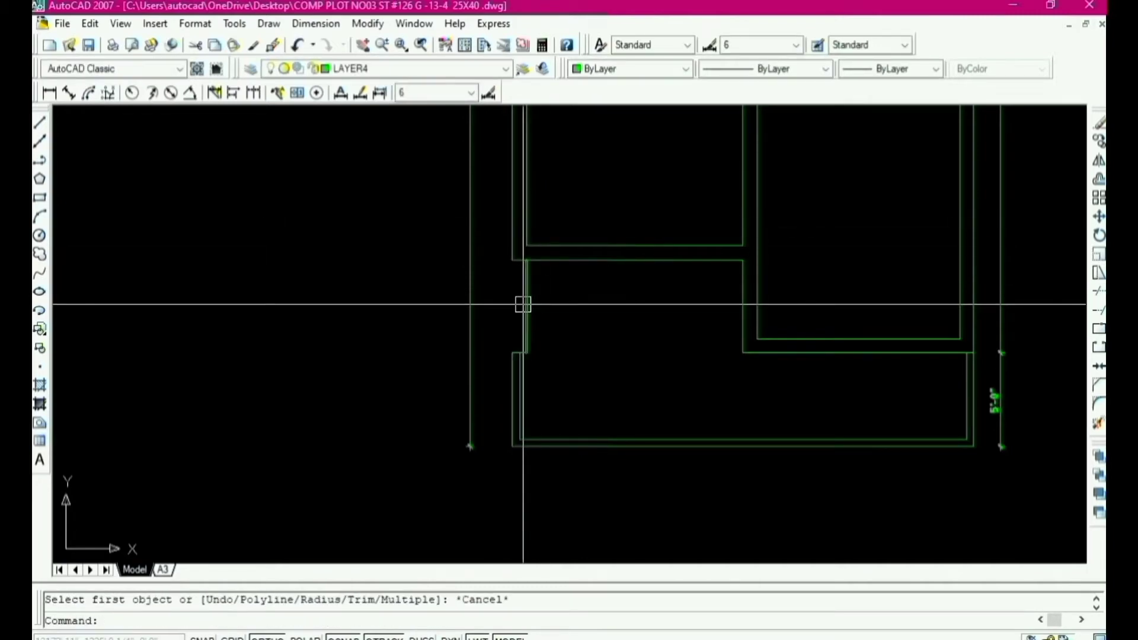
# Step: Erase the leftover left inner wall line of the lower-left area and the short horizontal stub below it
pyautogui.write('e')
pyautogui.press('Return')
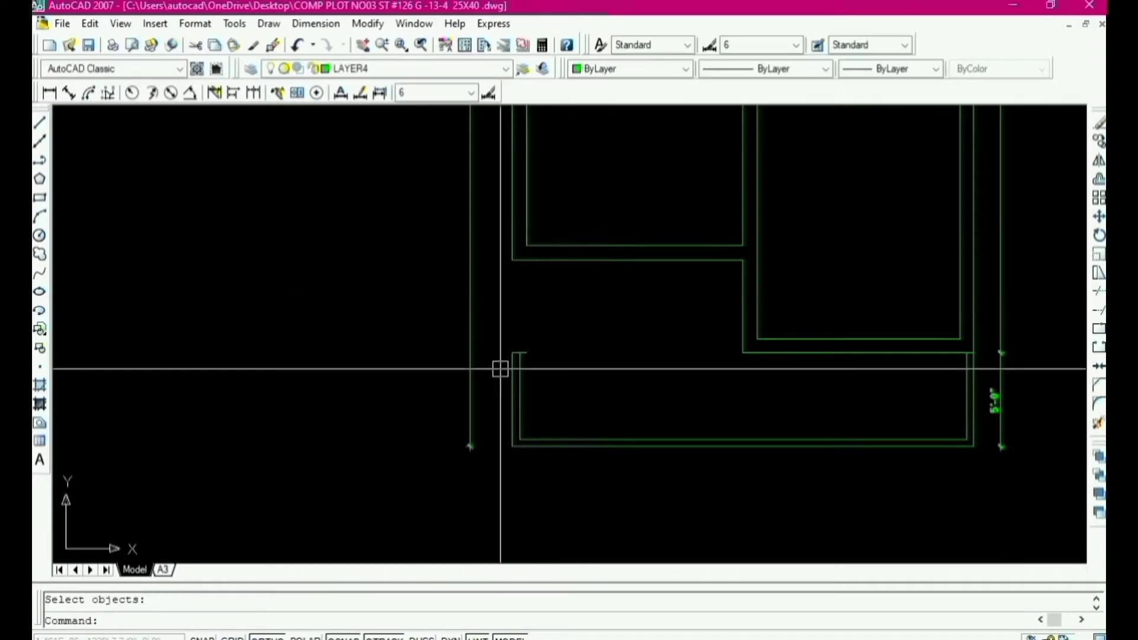
pyautogui.scroll(5, 509, 368)
pyautogui.press('Escape')
pyautogui.click(560, 324)
pyautogui.write('e')
pyautogui.press('Return')
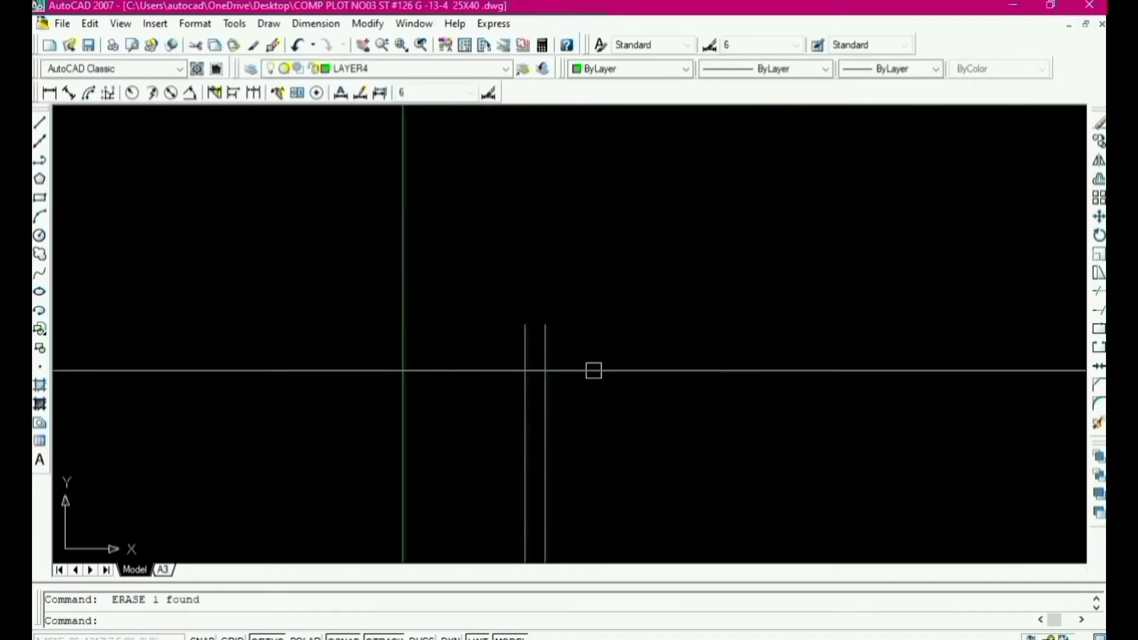
pyautogui.scroll(-4, 547, 379)
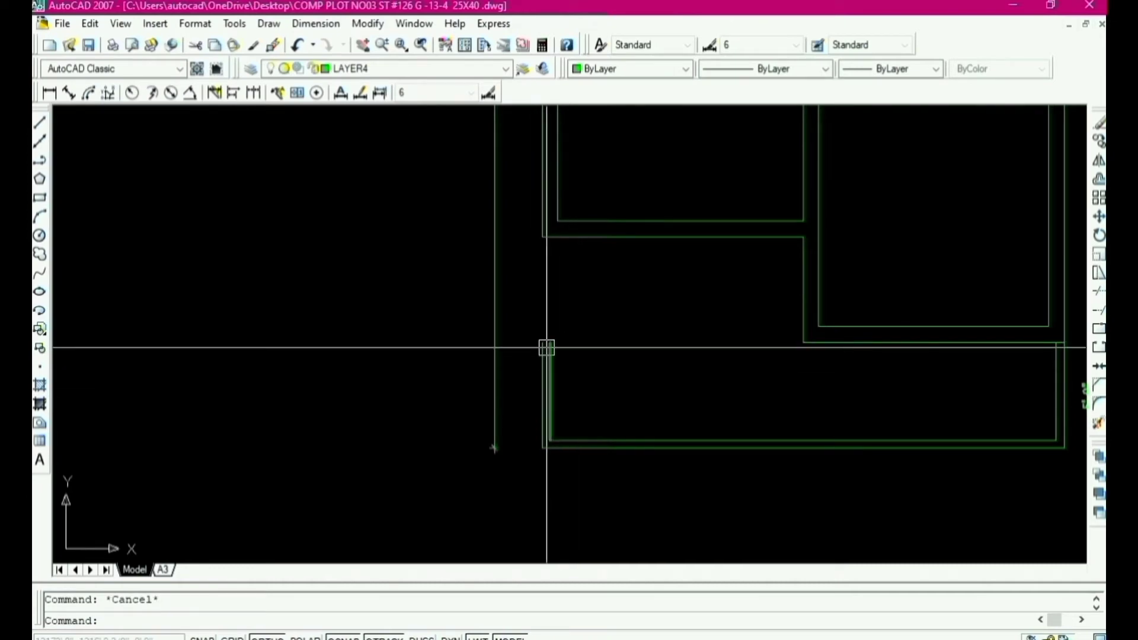
# Step: Extend the two left boundary lines of the bottom strip up to the lower-left room's wall line
pyautogui.write('ex')
pyautogui.press('Return')
pyautogui.press('Return')
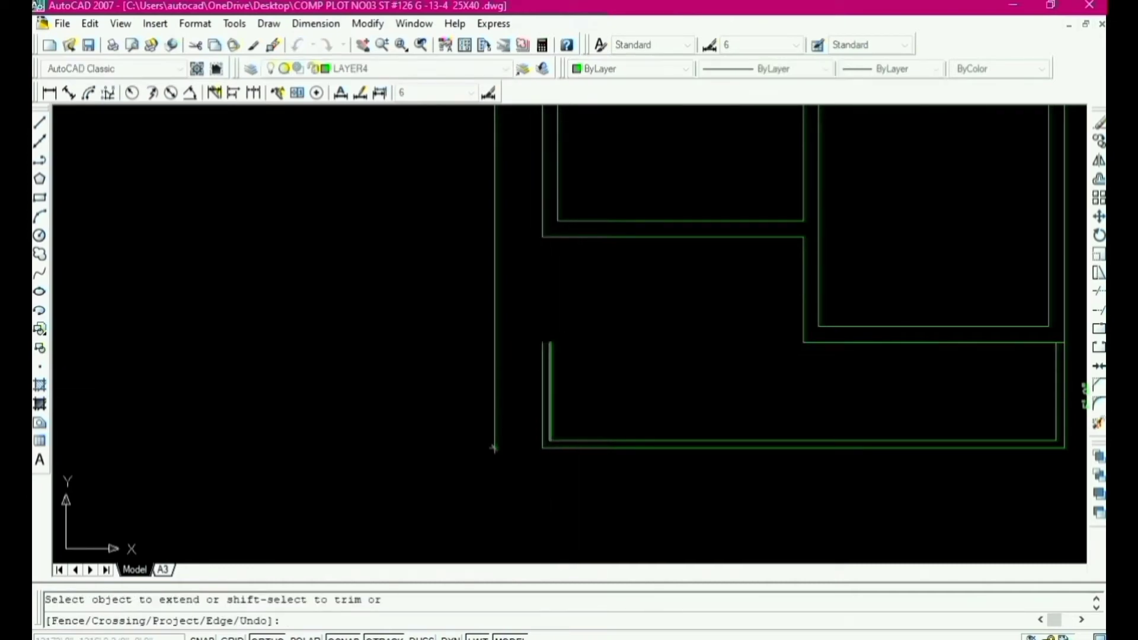
pyautogui.click(606, 313)
pyautogui.click(531, 372)
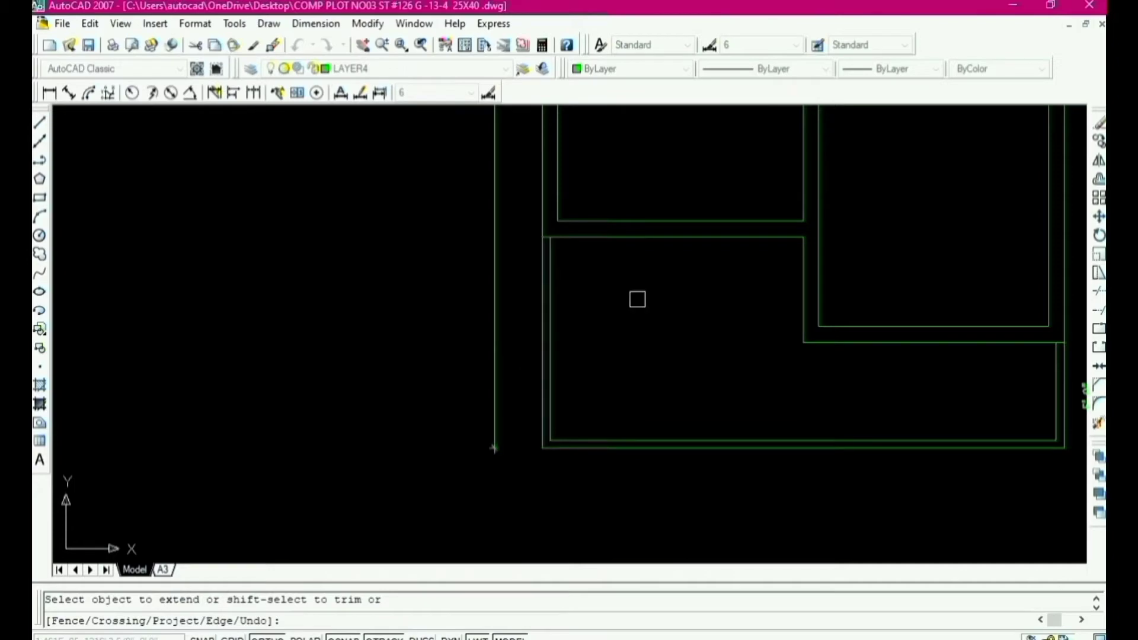
pyautogui.scroll(-2, 638, 300)
pyautogui.scroll(2, 765, 327)
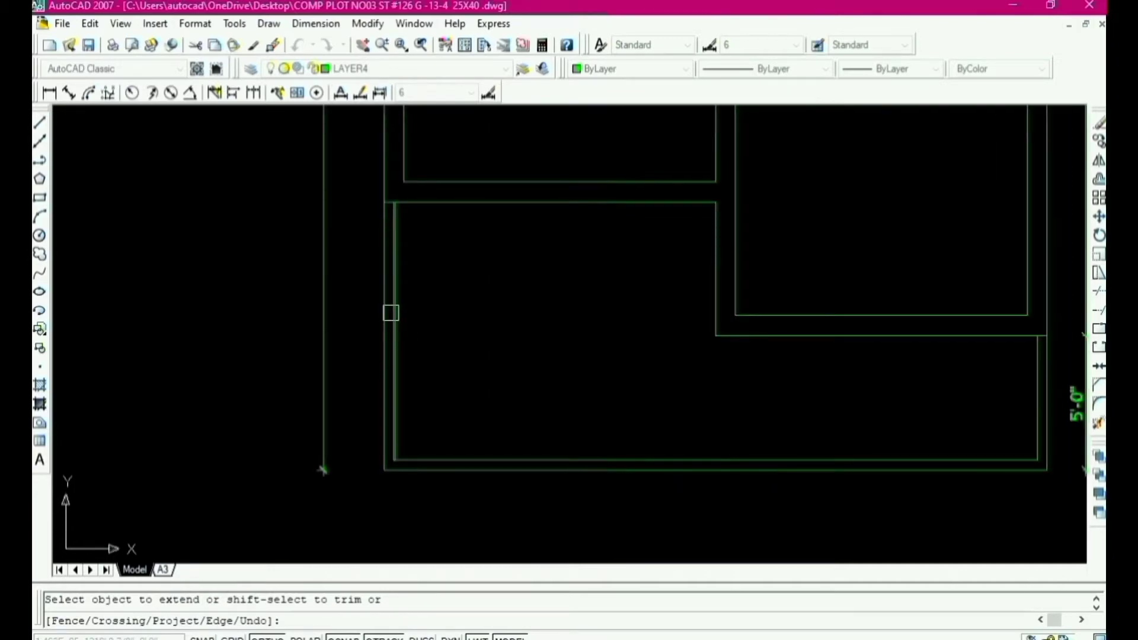
pyautogui.press('Escape')
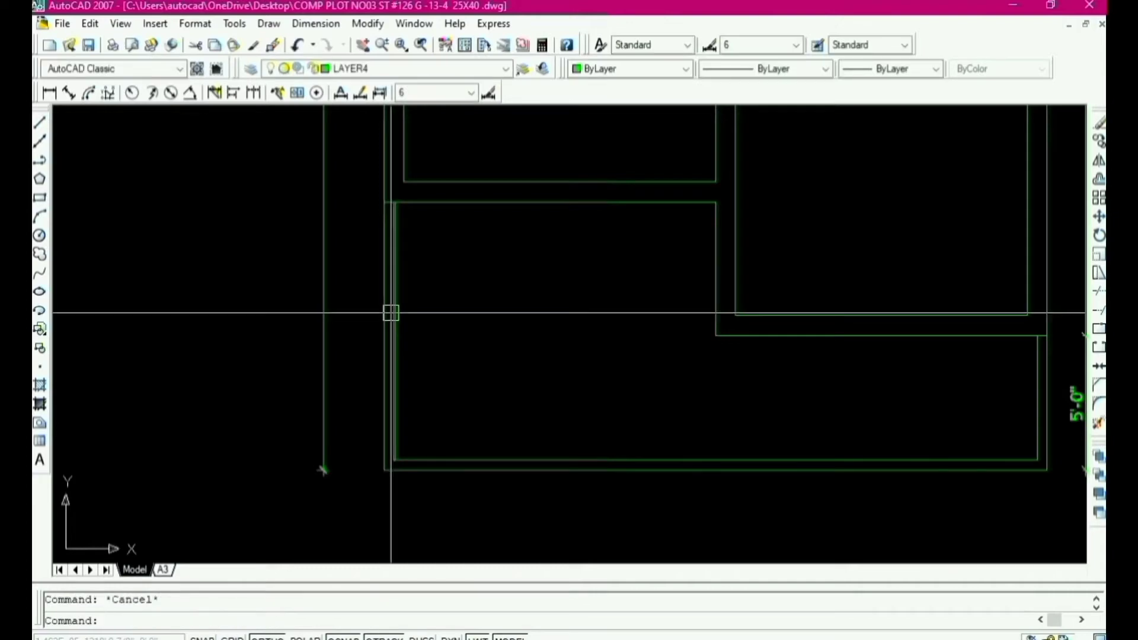
# Step: Draw a rectangle between the outer and inner wall corners where the partition meets the lower-right room's bottom wall, and select it
pyautogui.write('rec')
pyautogui.press('Return')
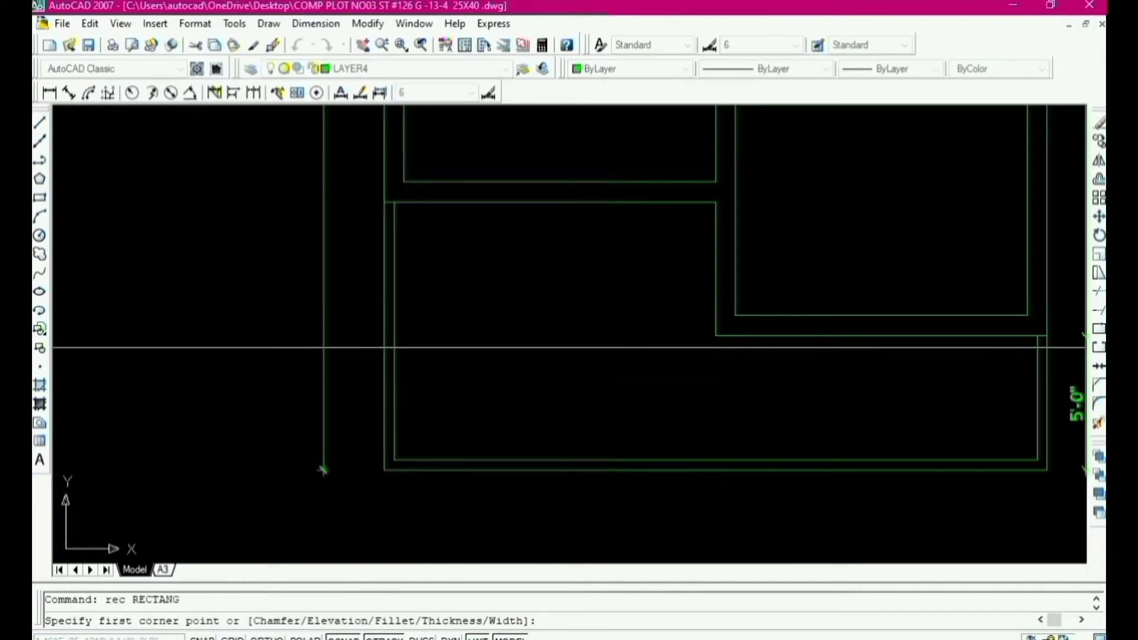
pyautogui.click(715, 336)
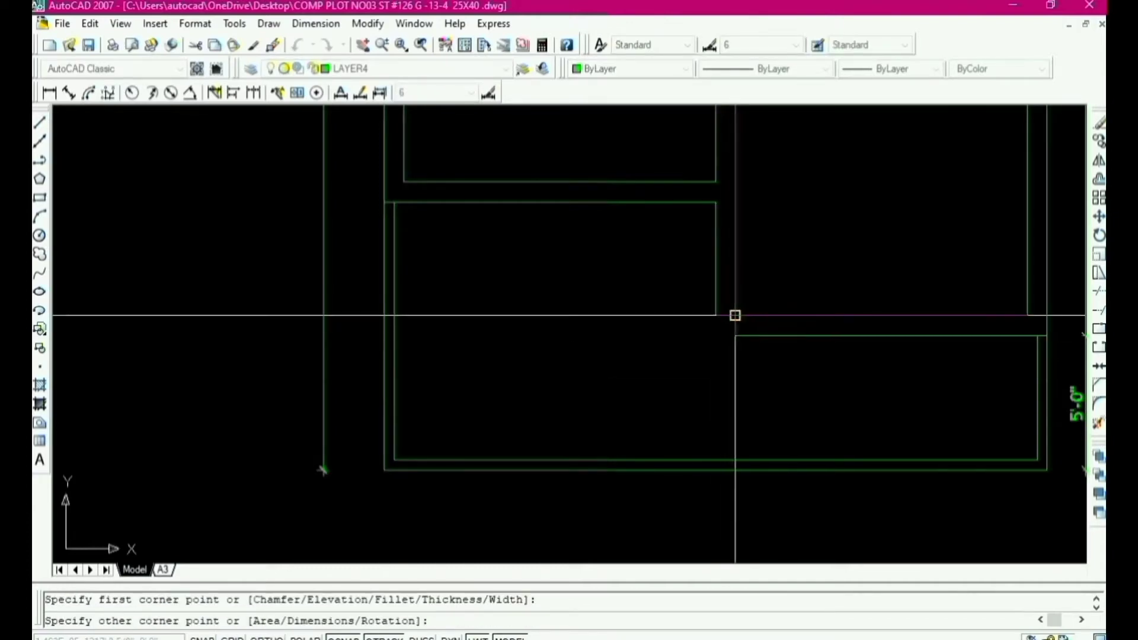
pyautogui.click(736, 315)
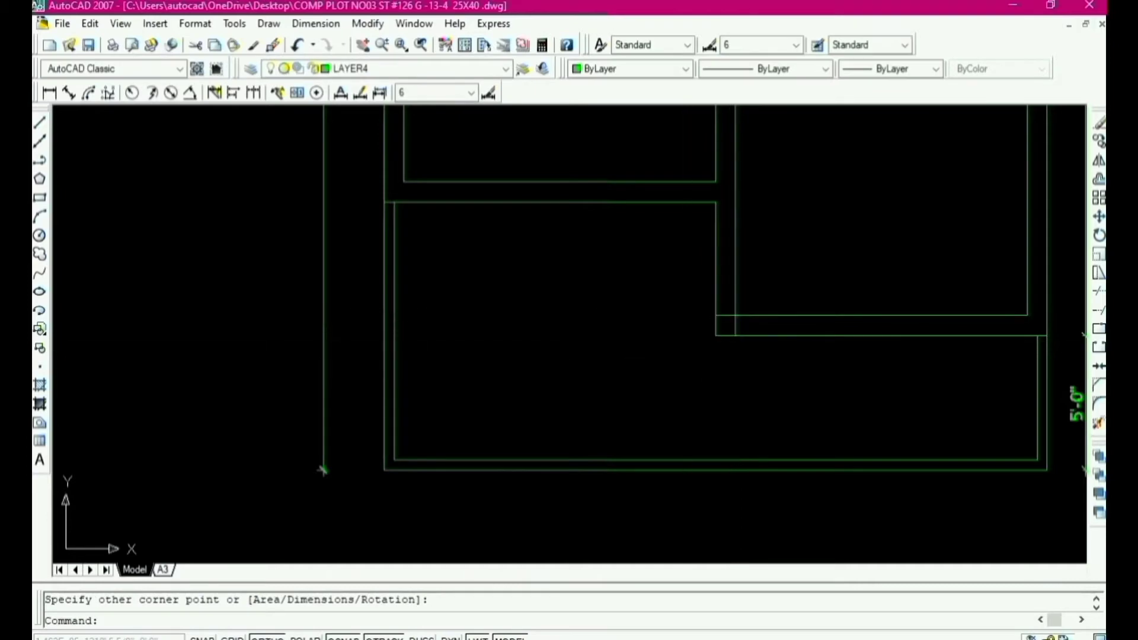
pyautogui.scroll(2, 736, 329)
pyautogui.click(735, 326)
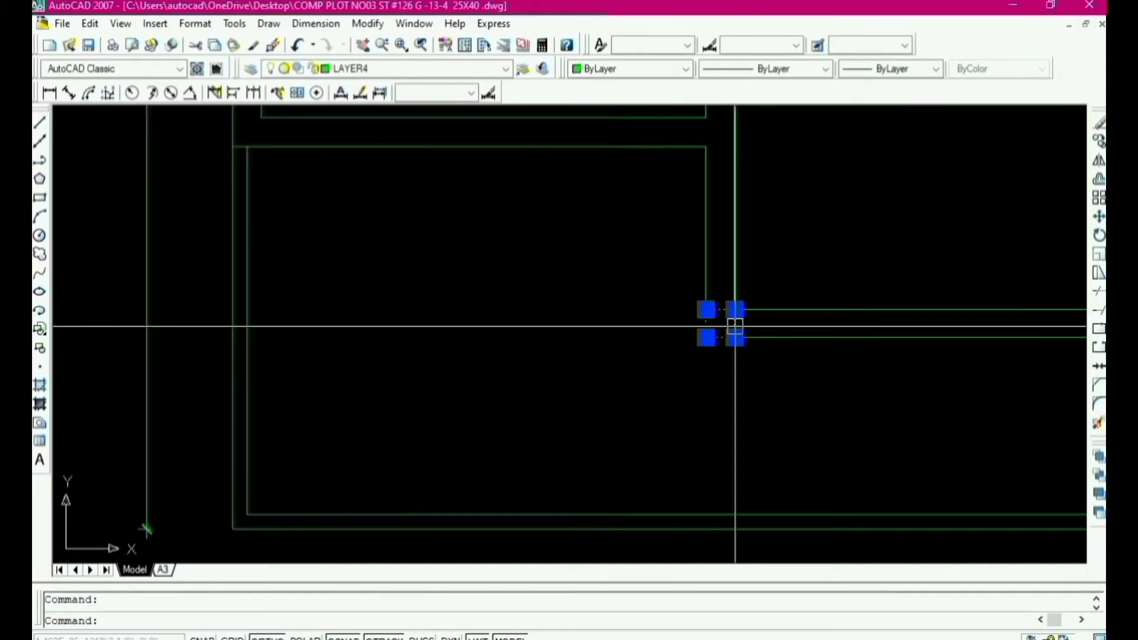
# Step: Move the column square from the partition corner straight across to the left outer wall line, using its lower-left corner as base point
pyautogui.write('m')
pyautogui.press('Return')
pyautogui.click(708, 337)
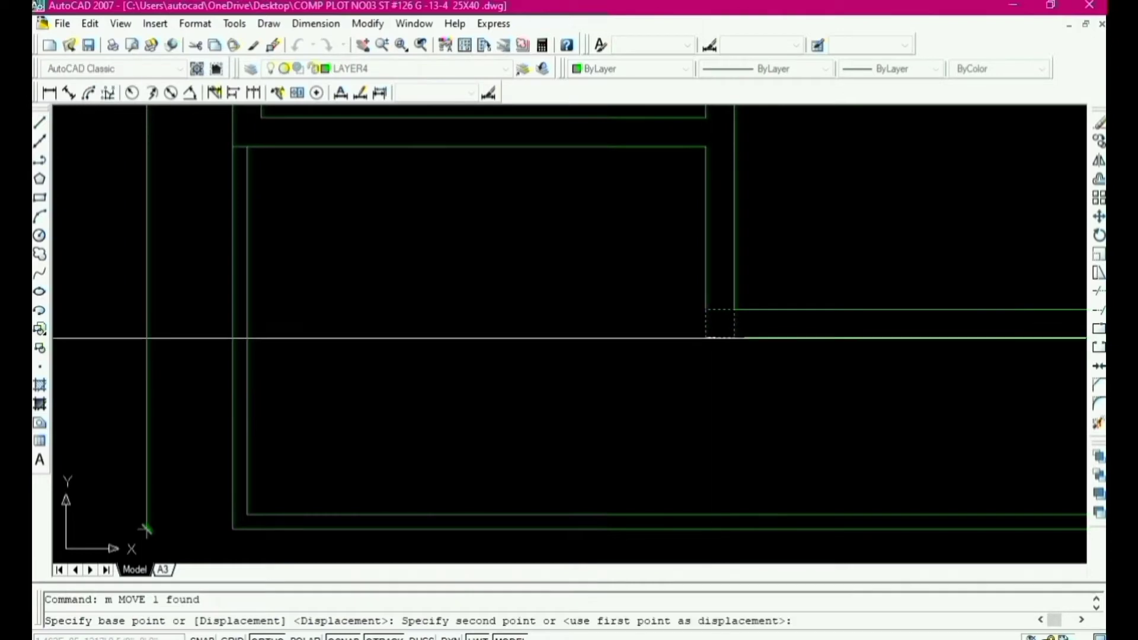
pyautogui.scroll(-2, 729, 339)
pyautogui.scroll(4, 444, 337)
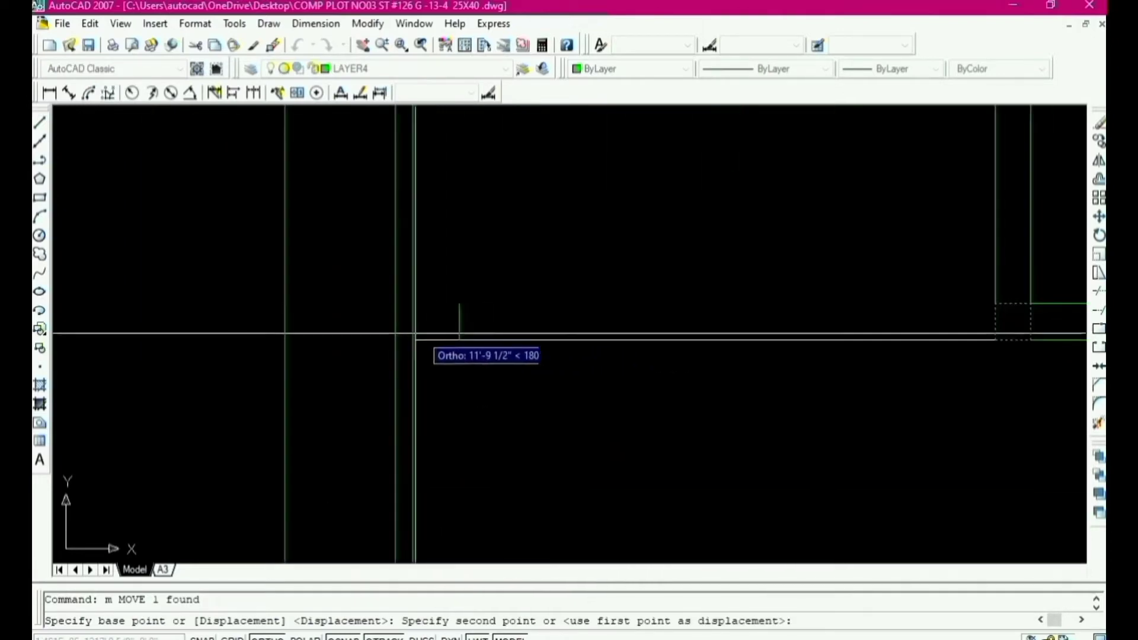
pyautogui.scroll(-4, 447, 338)
pyautogui.press('Escape')
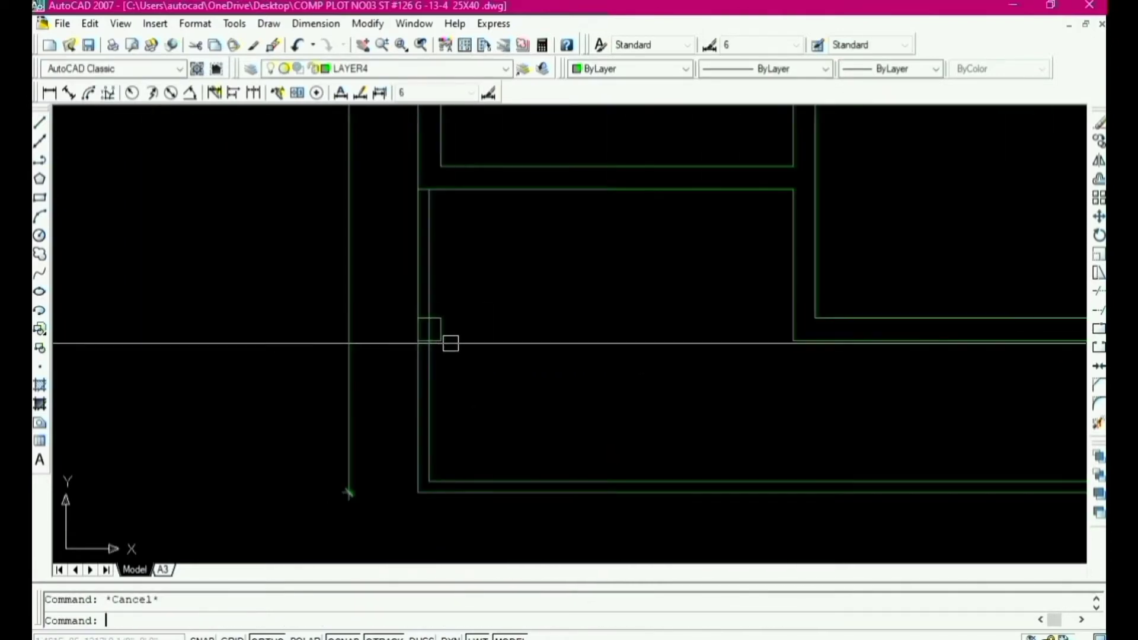
# Step: Trim away the piece of the left inner wall line that runs through the column square
pyautogui.write('tr')
pyautogui.press('Return')
pyautogui.press('Return')
pyautogui.scroll(5, 432, 329)
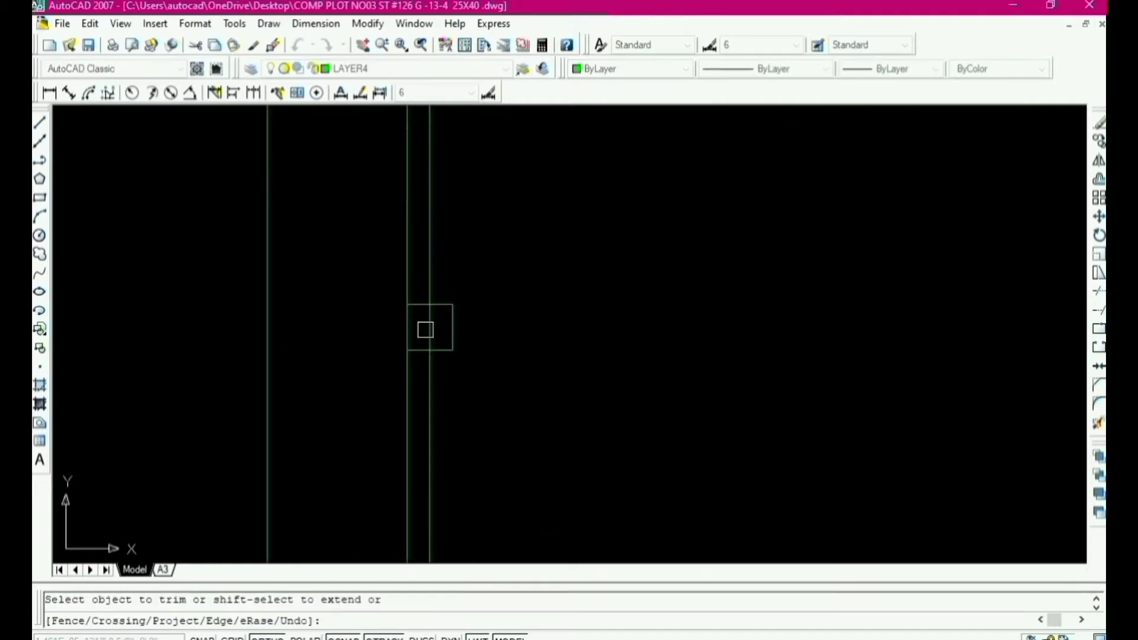
pyautogui.scroll(-5, 443, 302)
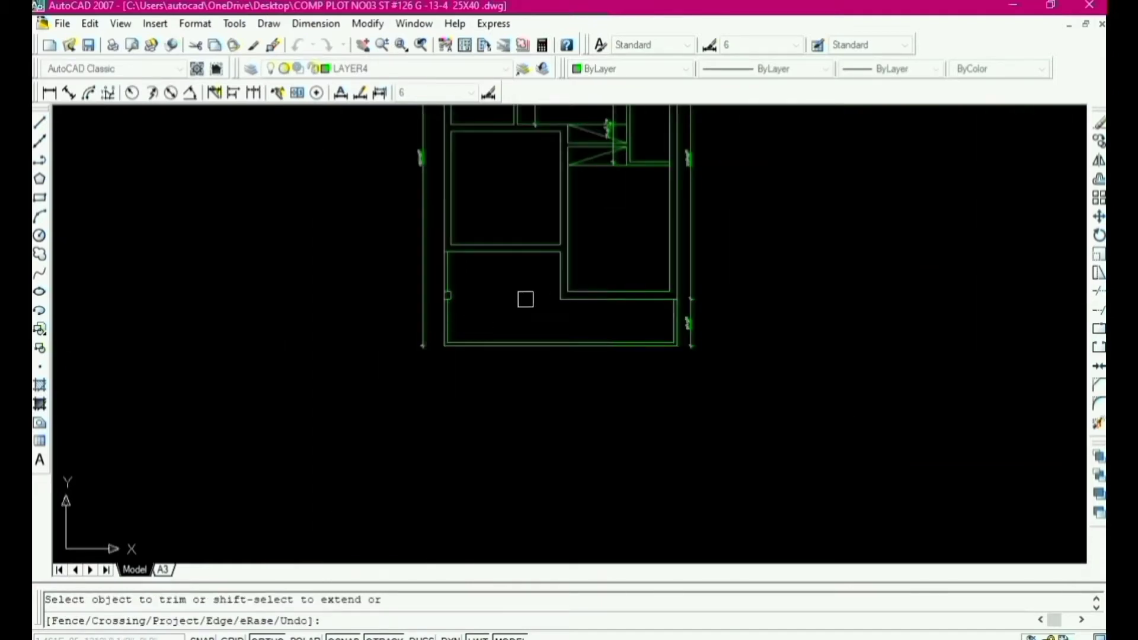
pyautogui.scroll(3, 453, 300)
pyautogui.press('Escape')
pyautogui.scroll(-2, 540, 321)
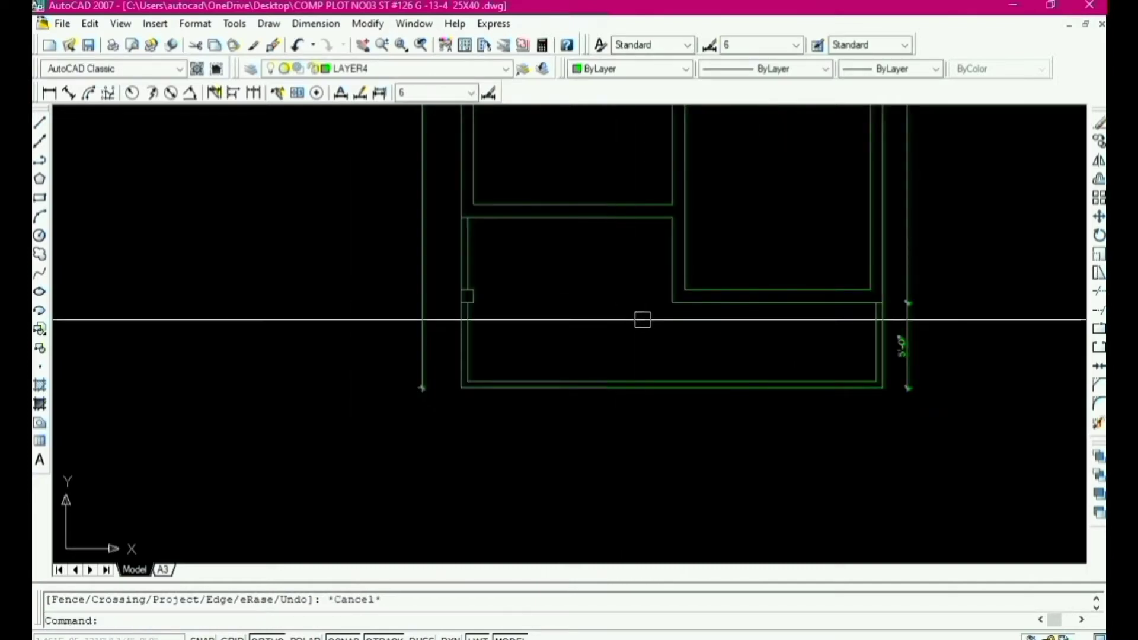
# Step: Draw a horizontal line from the partition's bottom corner to the column square on the left wall
pyautogui.write('l')
pyautogui.press('Return')
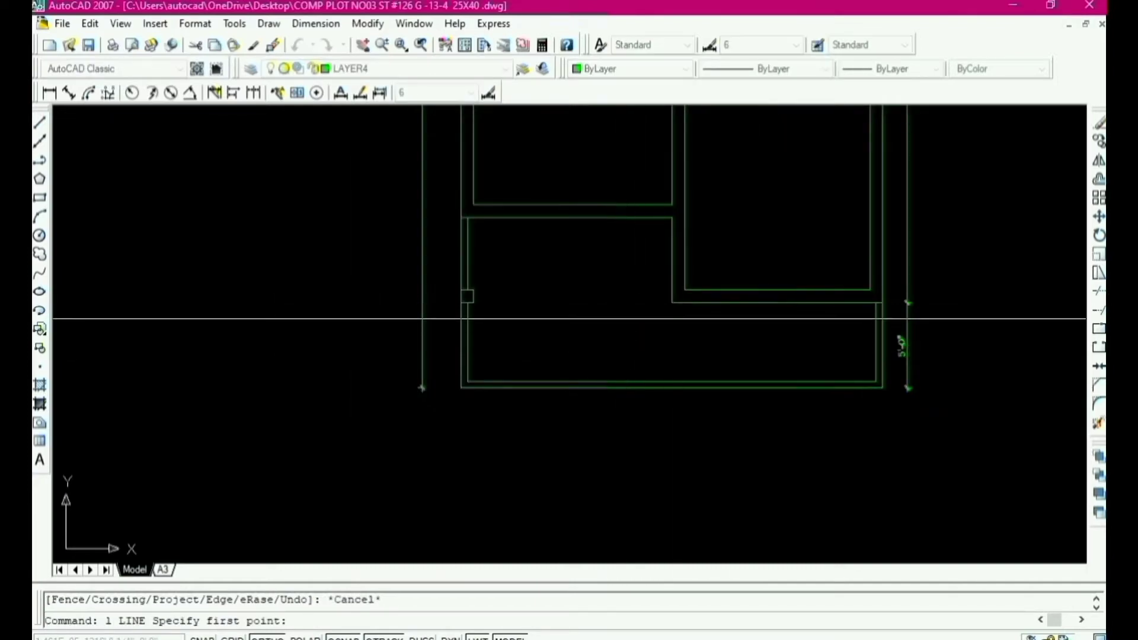
pyautogui.click(671, 303)
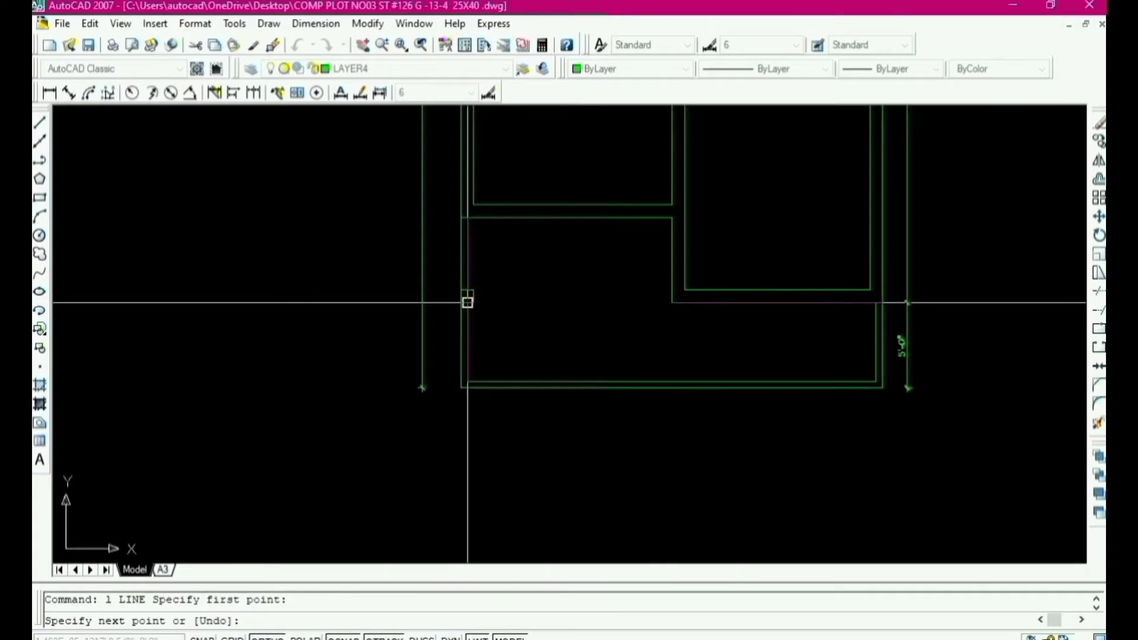
pyautogui.click(470, 303)
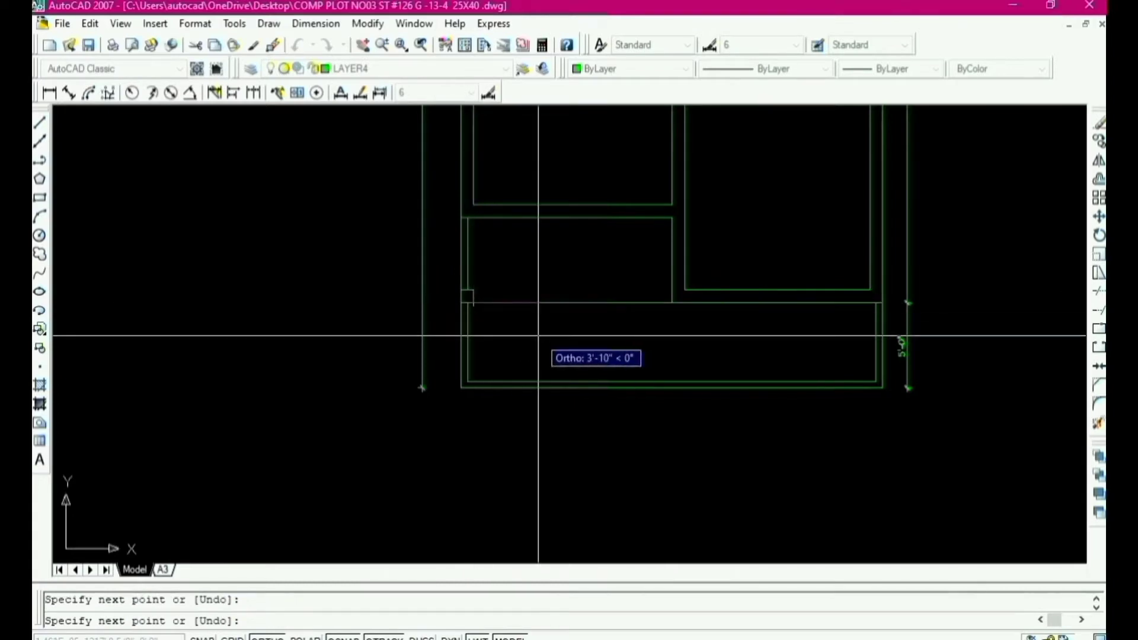
pyautogui.press('Escape')
pyautogui.scroll(-1, 538, 336)
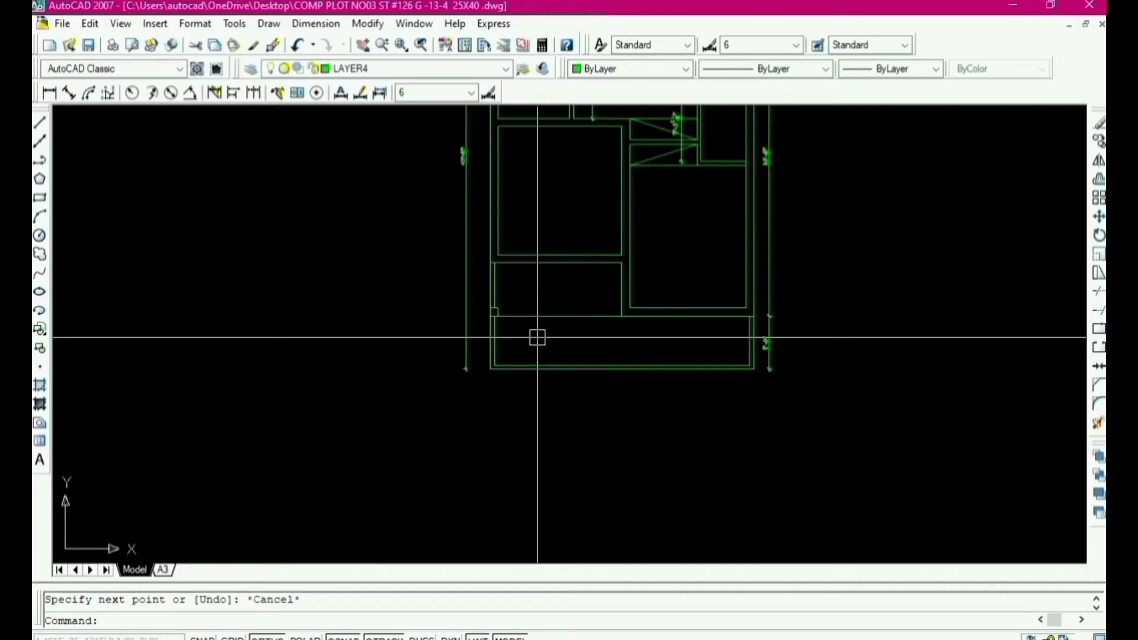
# Step: Offset the line between the column and the partition 9" upward
pyautogui.scroll(3, 505, 308)
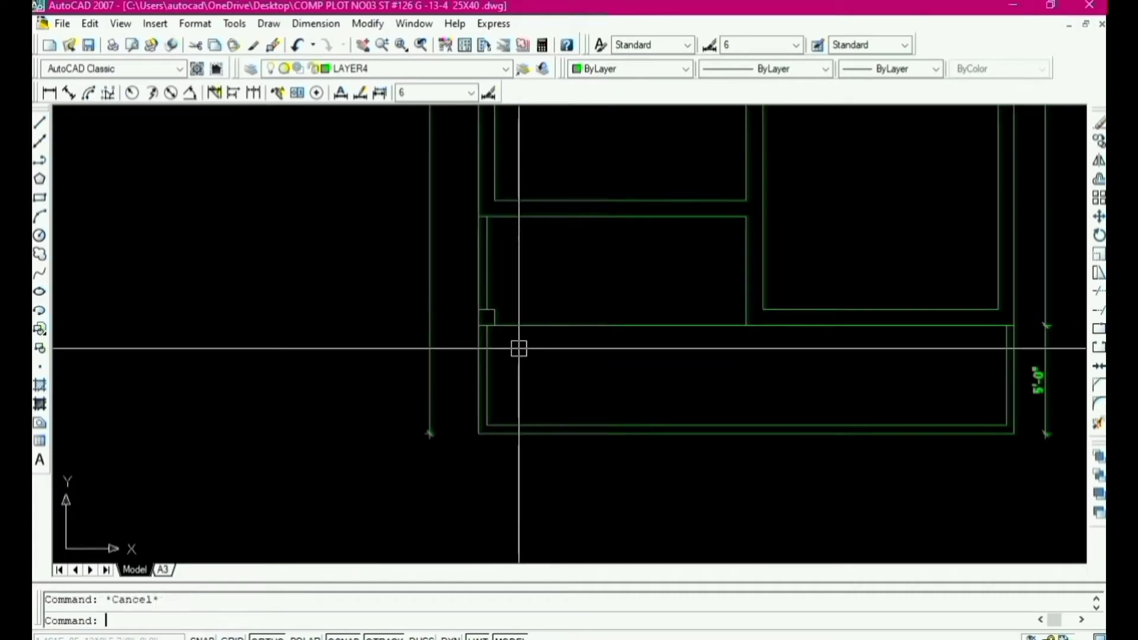
pyautogui.write('o')
pyautogui.press('Return')
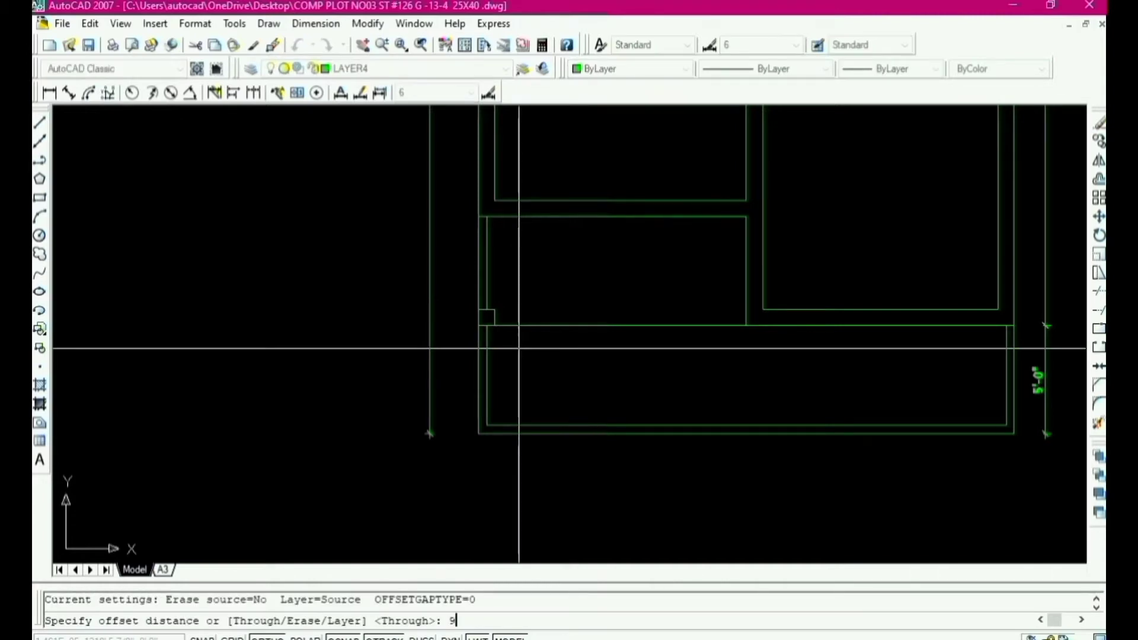
pyautogui.press('Return')
pyautogui.click(581, 327)
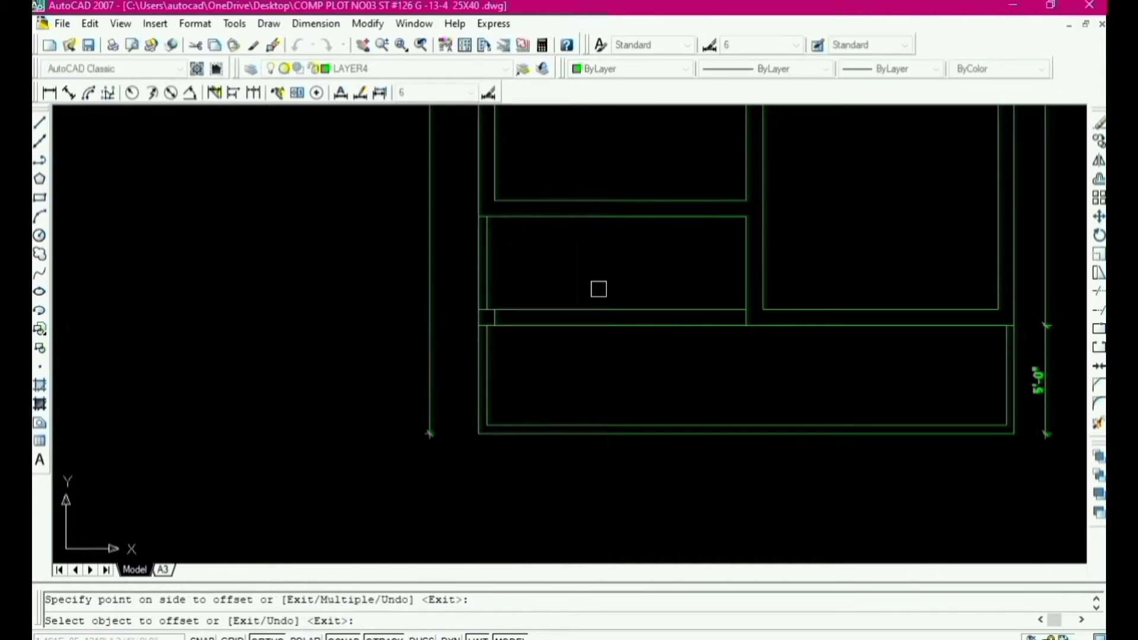
pyautogui.press('Return')
# Step: Assign the two parallel lines between the column and the partition to a dashed-line layer
pyautogui.scroll(-2, 646, 327)
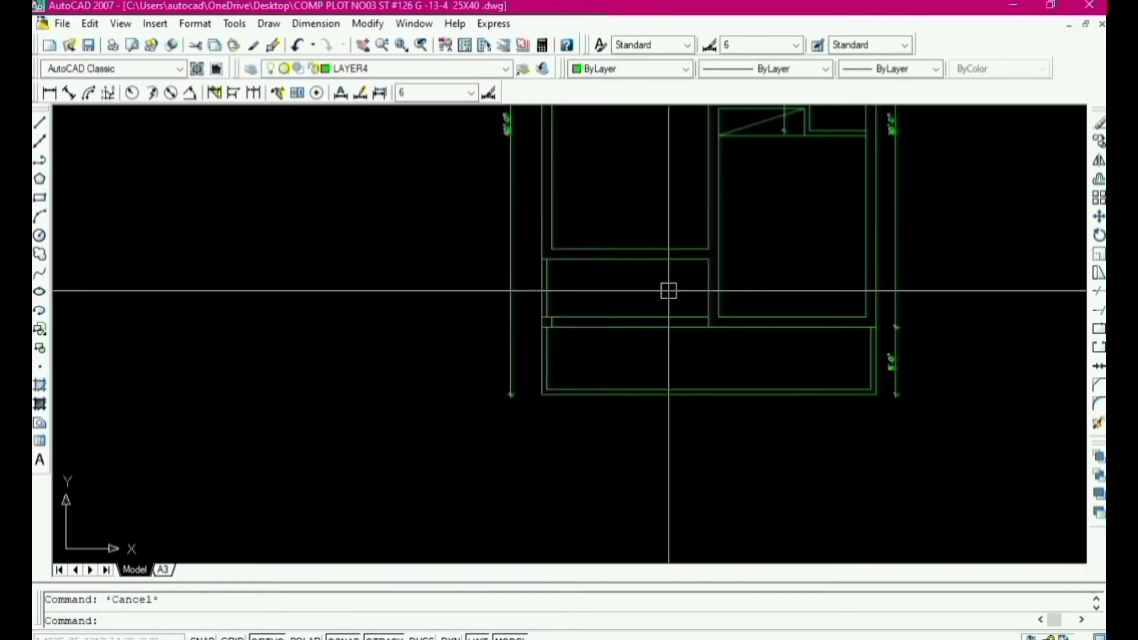
pyautogui.click(668, 291)
pyautogui.click(625, 342)
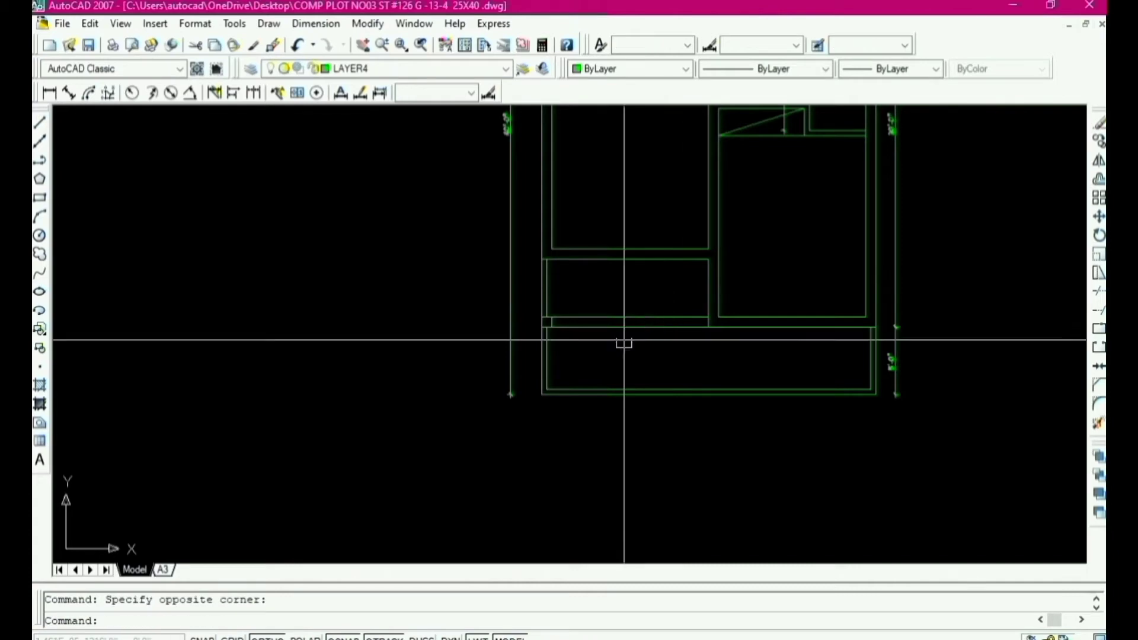
pyautogui.click(506, 68)
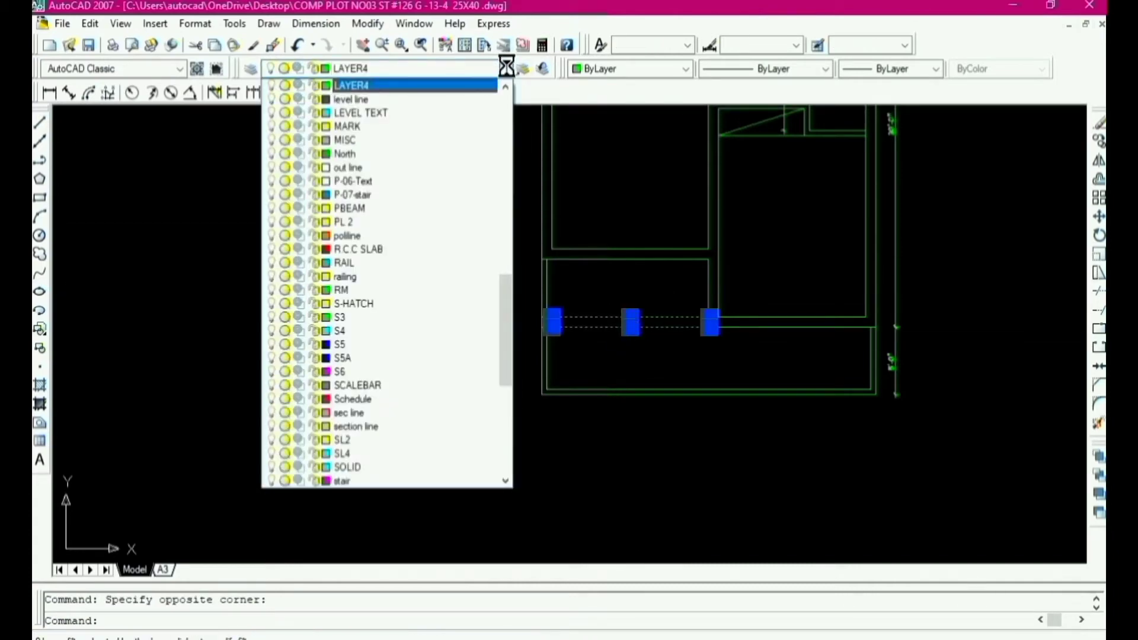
pyautogui.press('d')
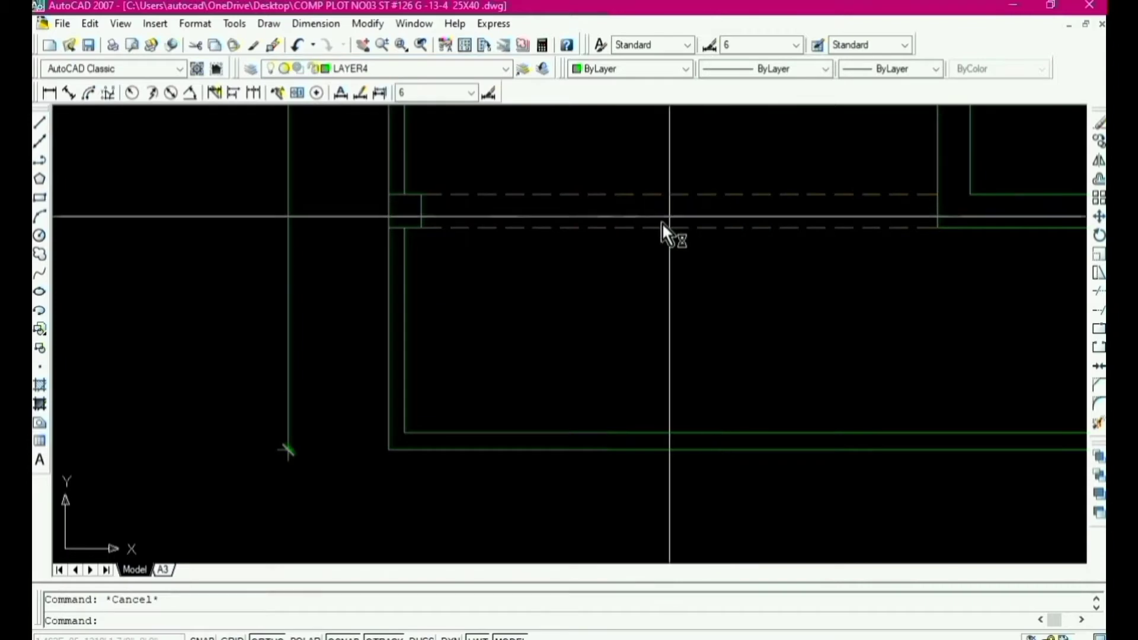
pyautogui.scroll(-3, 663, 228)
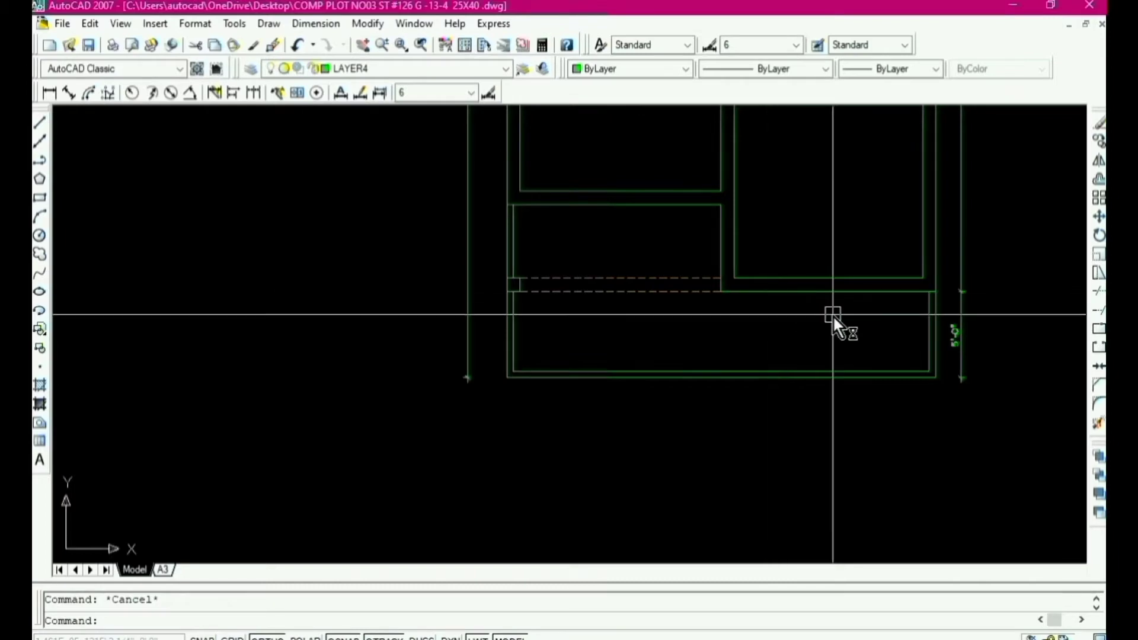
# Step: Offset the outer bottom wall line of the lower-right room 2'6" down into the front strip
pyautogui.scroll(1, 834, 315)
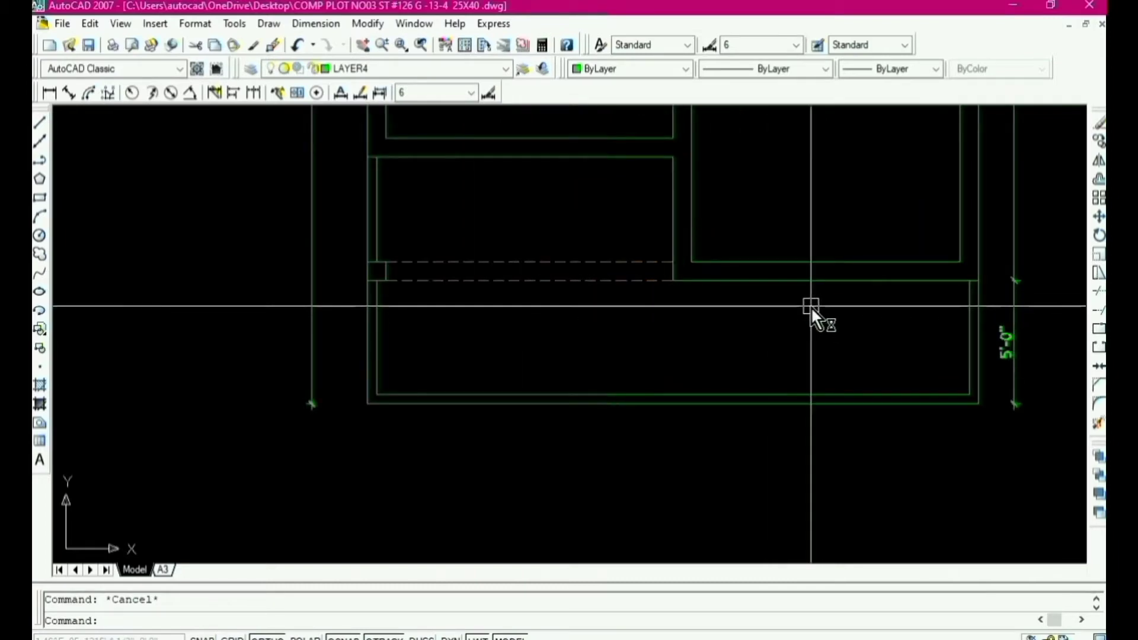
pyautogui.write('o')
pyautogui.press('Return')
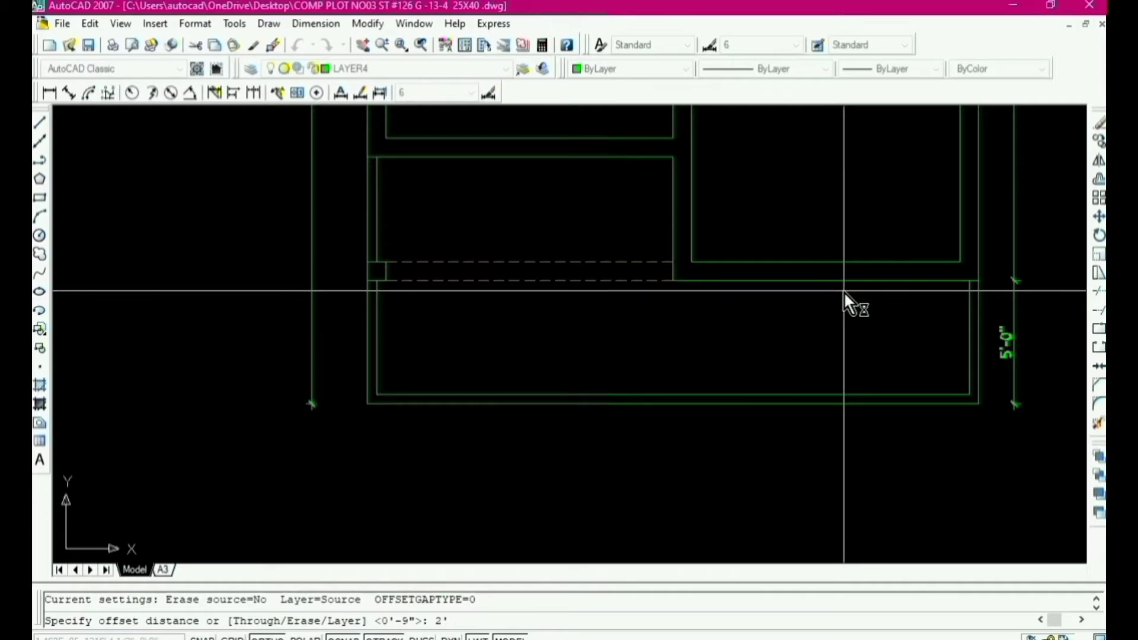
pyautogui.write('6')
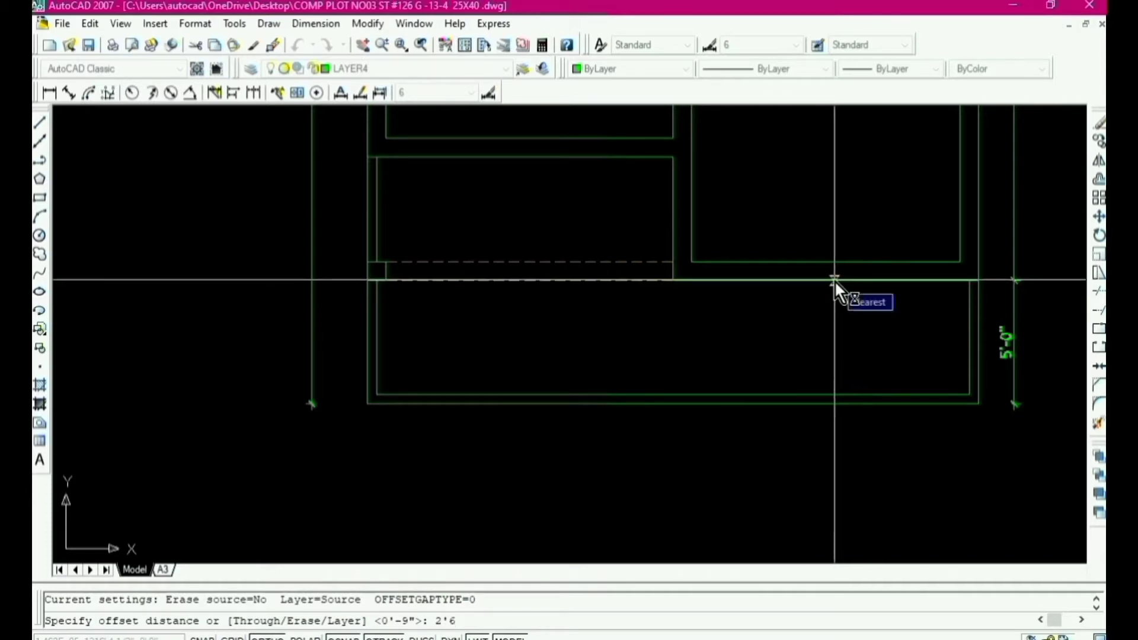
pyautogui.press('Return')
pyautogui.click(819, 280)
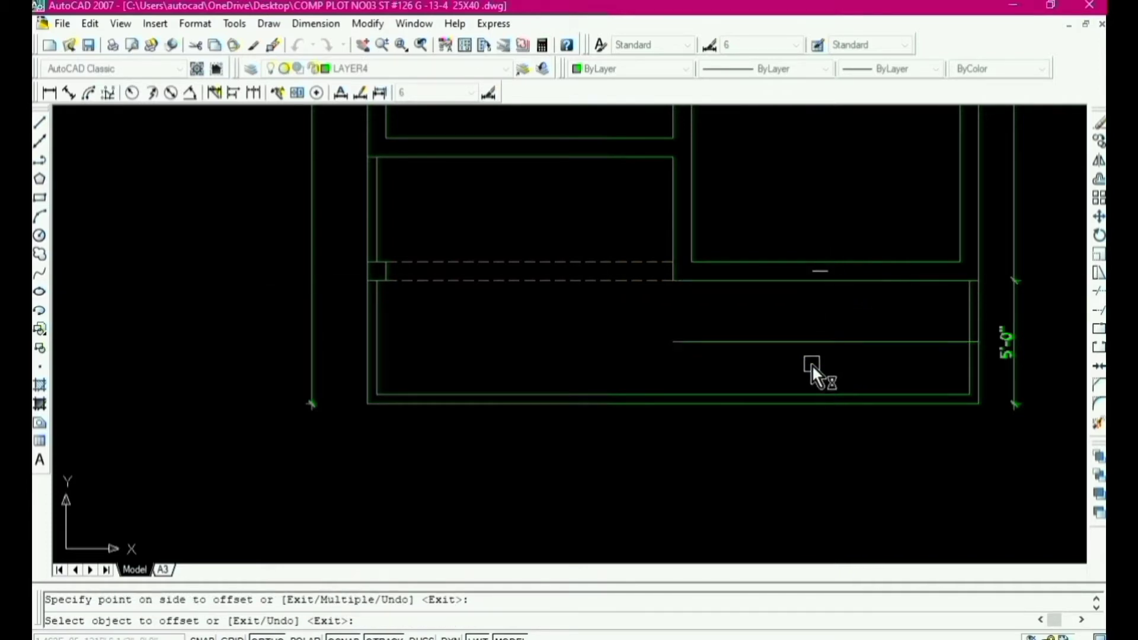
pyautogui.press('Escape')
# Step: Extend the offset line across the front strip to the left outer wall line
pyautogui.write('ex')
pyautogui.press('Return')
pyautogui.press('Return')
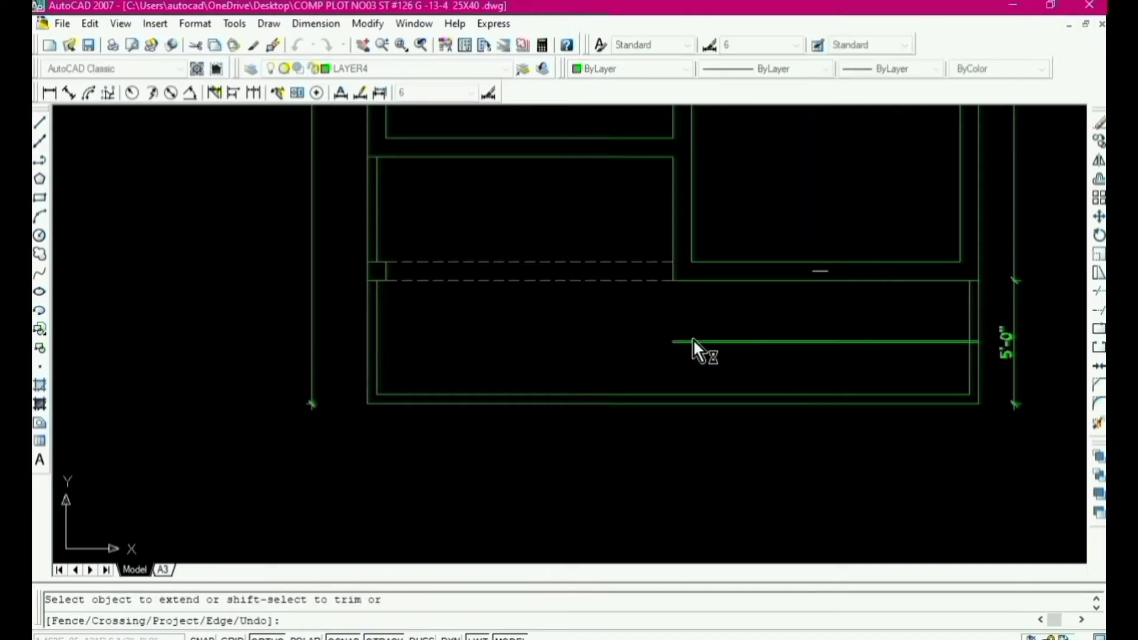
pyautogui.click(693, 341)
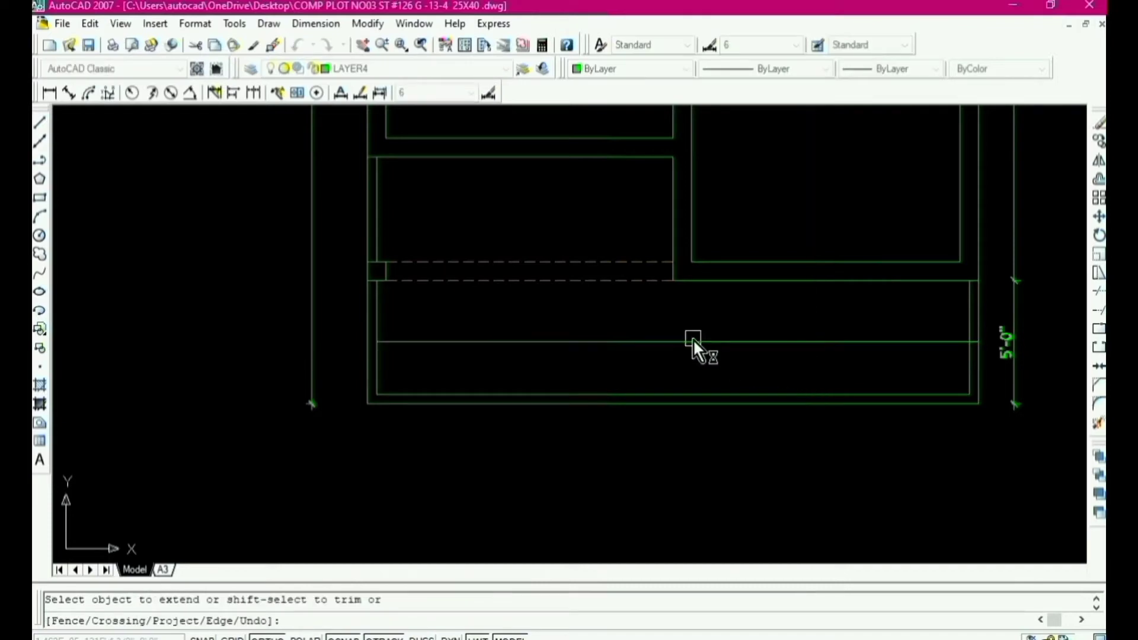
pyautogui.click(421, 340)
pyautogui.press('Return')
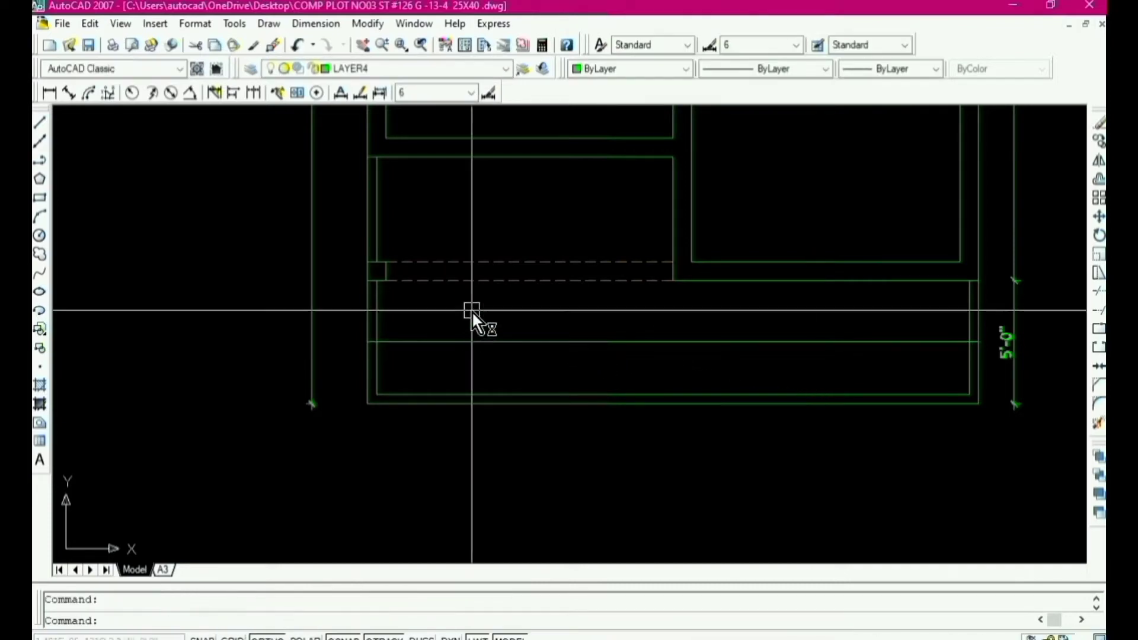
# Step: Match the properties of the dashed line below the lower-left area onto the long line across the front strip
pyautogui.write('ma')
pyautogui.press('Return')
pyautogui.click(526, 280)
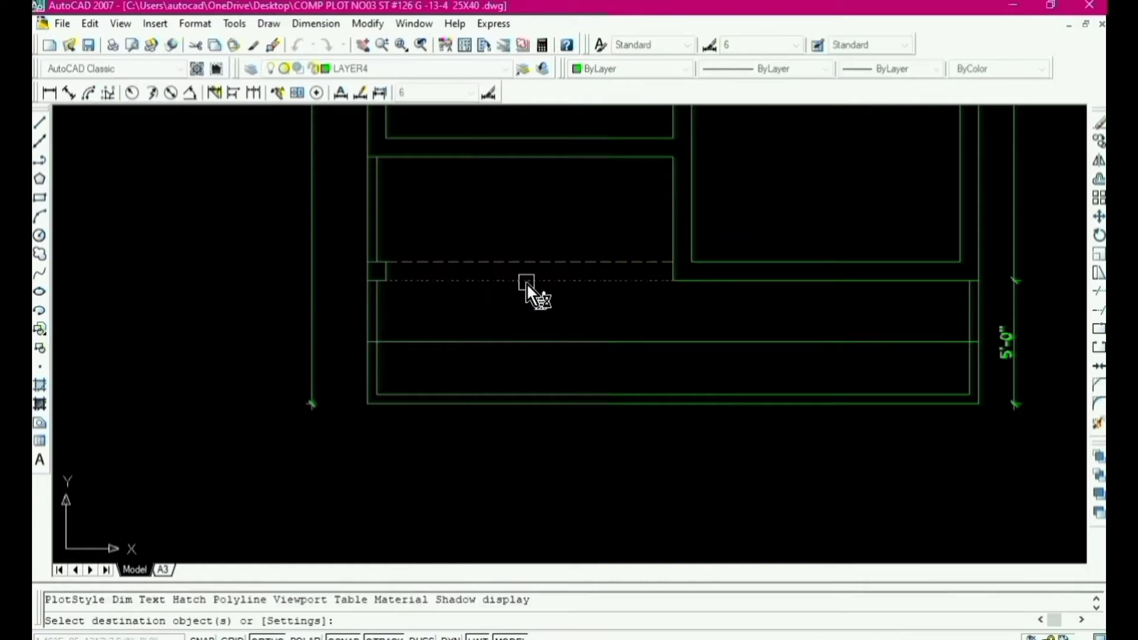
pyautogui.click(526, 342)
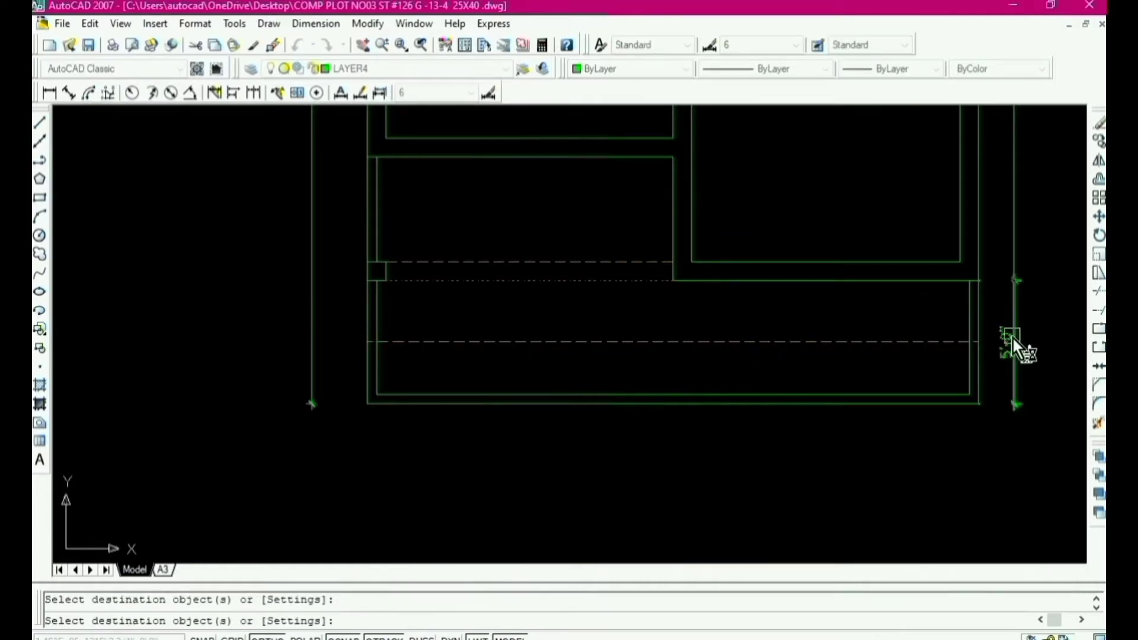
# Step: Offset the outer wall line at the right end of the lower 5'-0" strip inward by 1 inch
pyautogui.scroll(3, 1012, 337)
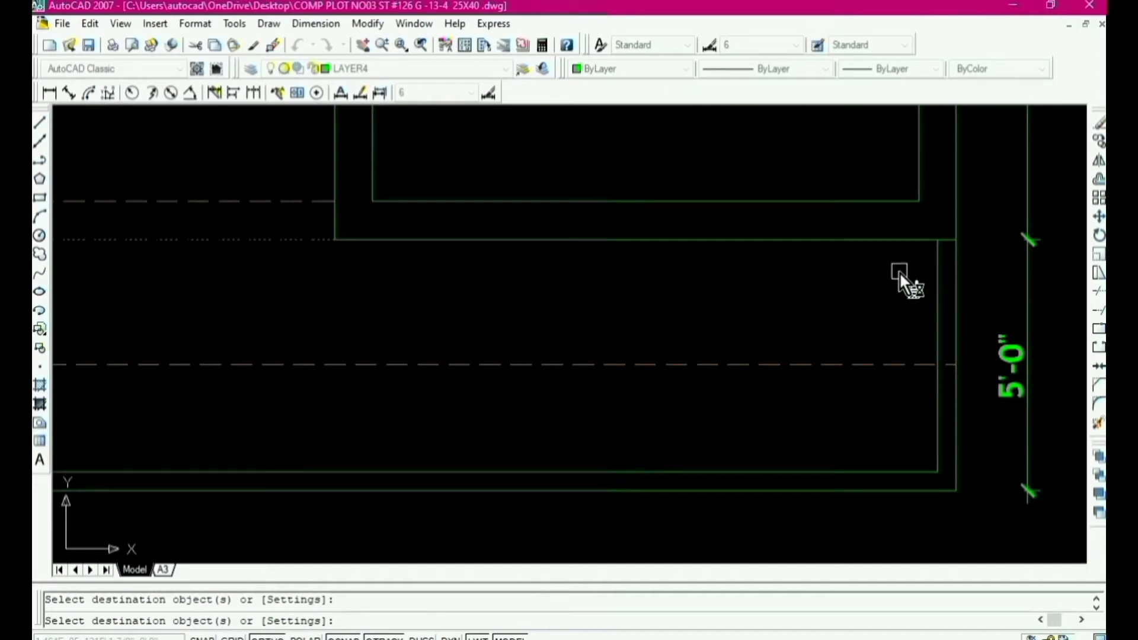
pyautogui.press('Escape')
pyautogui.write('o')
pyautogui.press('Return')
pyautogui.write('1')
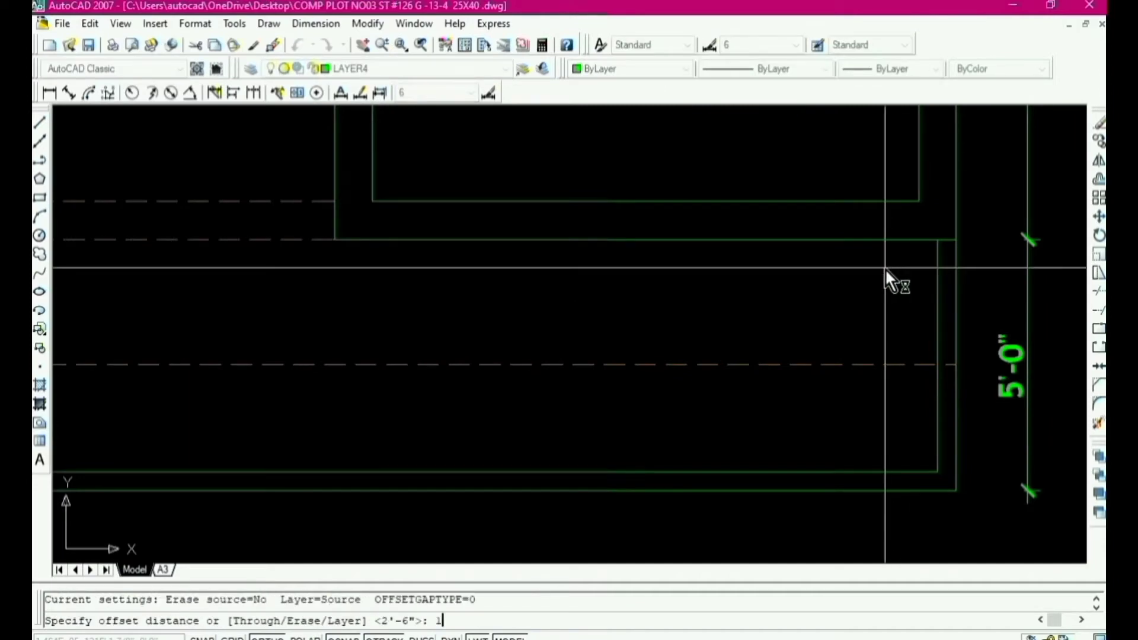
pyautogui.press('Return')
pyautogui.click(951, 266)
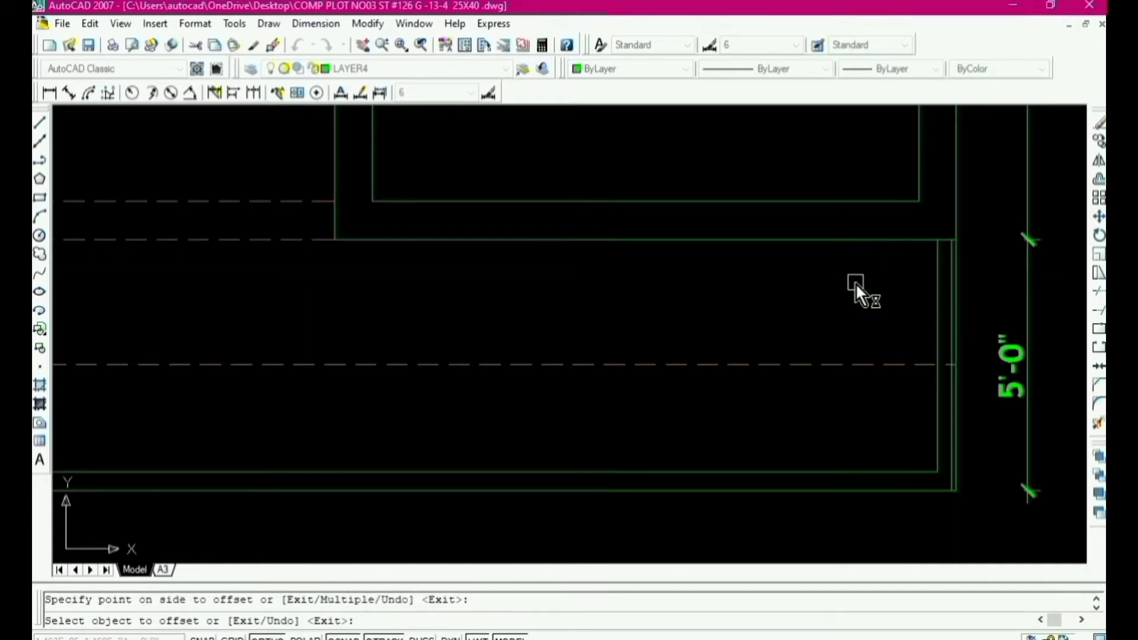
# Step: Offset the left outer wall line inward by the same 1-inch distance and finish offsetting
pyautogui.scroll(-3, 939, 356)
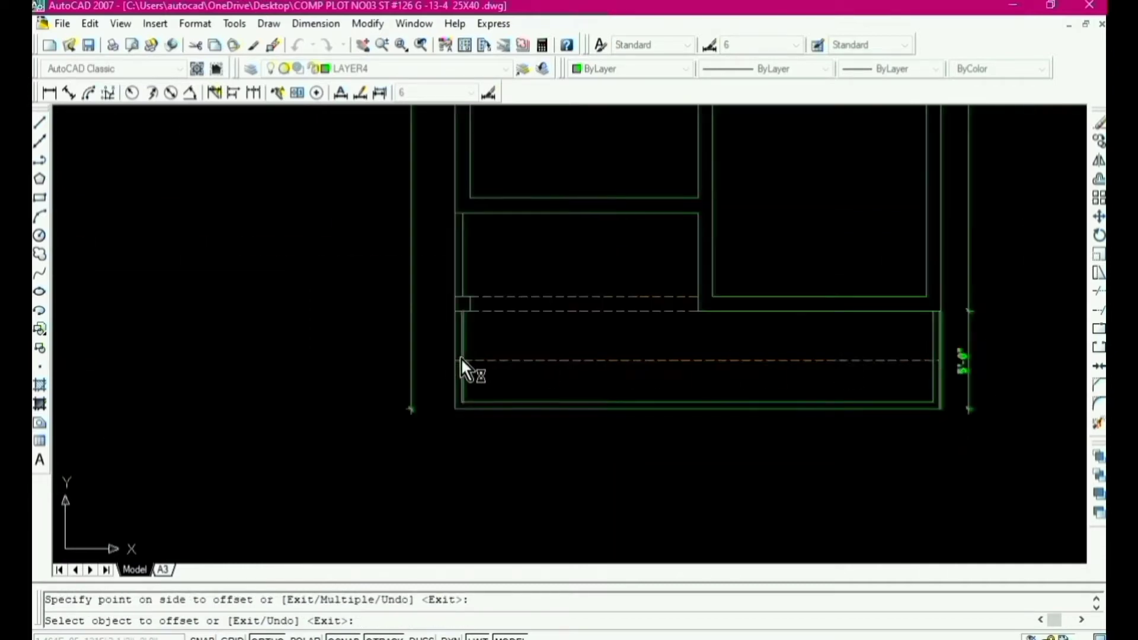
pyautogui.scroll(3, 462, 362)
pyautogui.click(448, 327)
pyautogui.click(613, 322)
pyautogui.scroll(-2, 522, 333)
pyautogui.press('Escape')
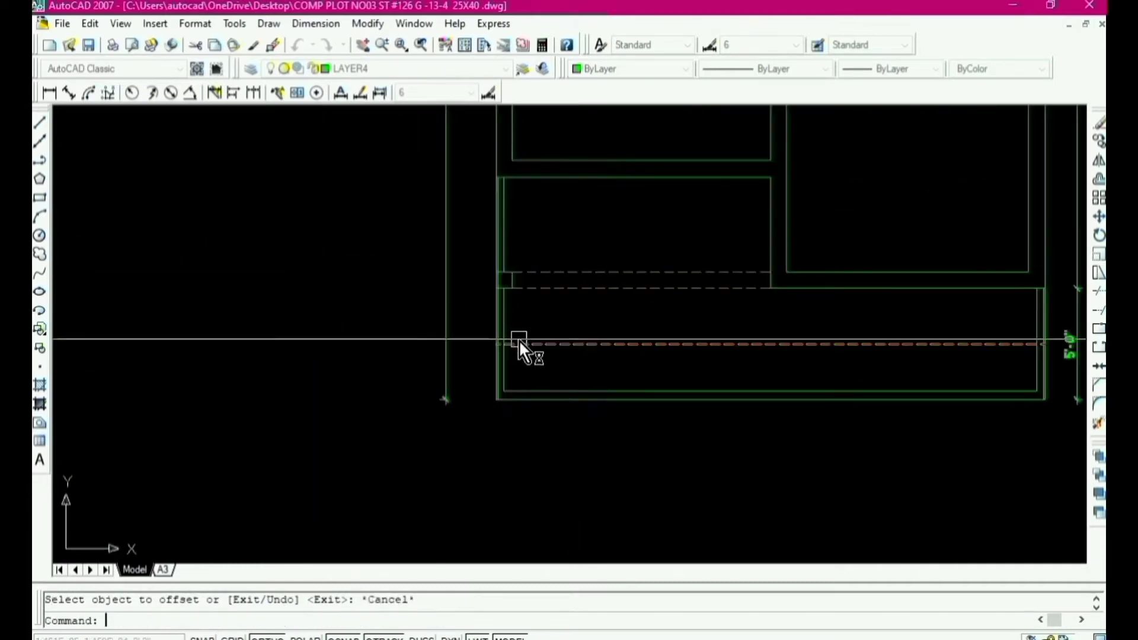
# Step: Fillet the lower strip's dashed line with the left 1-inch offset line into a corner
pyautogui.write('f')
pyautogui.press('Return')
pyautogui.scroll(2, 518, 339)
pyautogui.click(515, 354)
pyautogui.scroll(2, 498, 341)
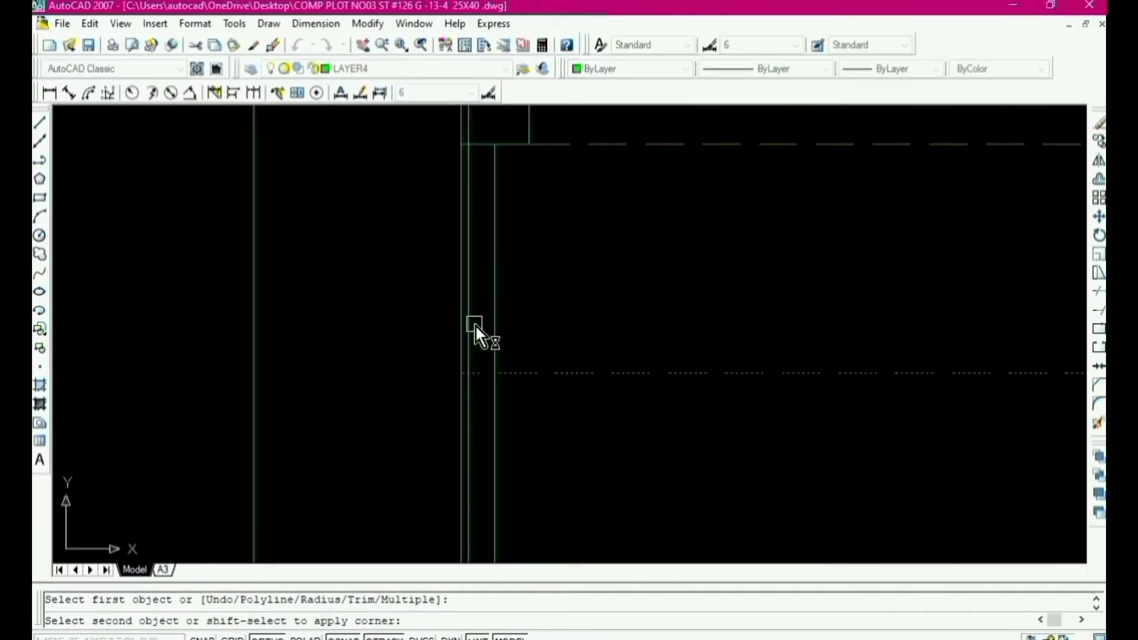
pyautogui.click(470, 314)
pyautogui.scroll(-3, 471, 314)
# Step: Fillet the dashed line's other end with the right 1-inch offset line into a corner
pyautogui.scroll(3, 995, 353)
pyautogui.press('Return')
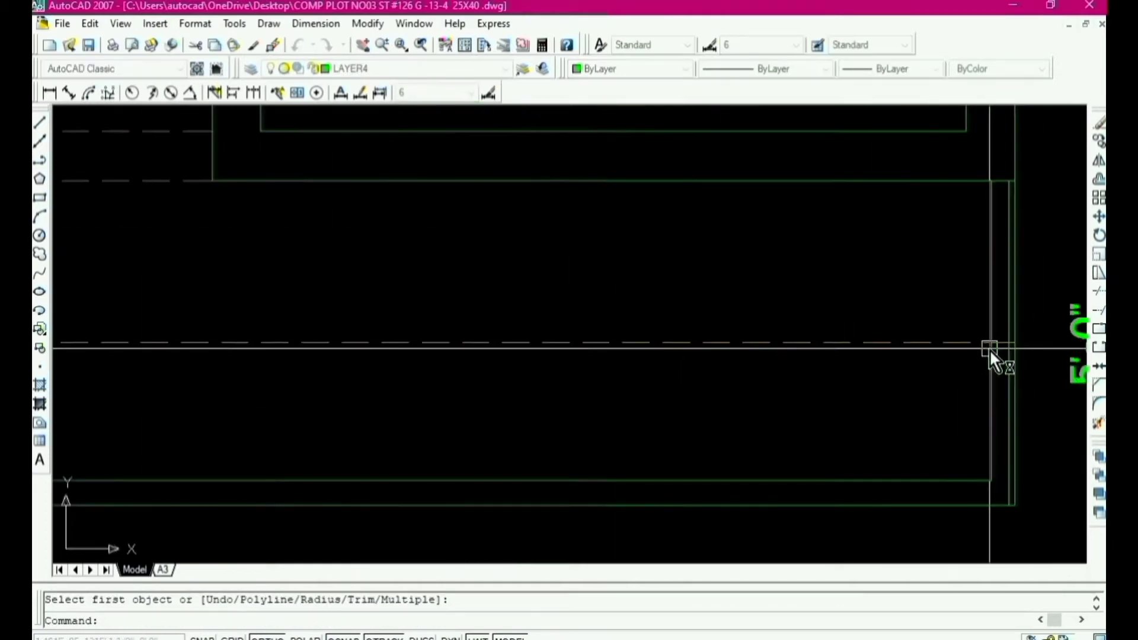
pyautogui.press('Return')
pyautogui.click(976, 344)
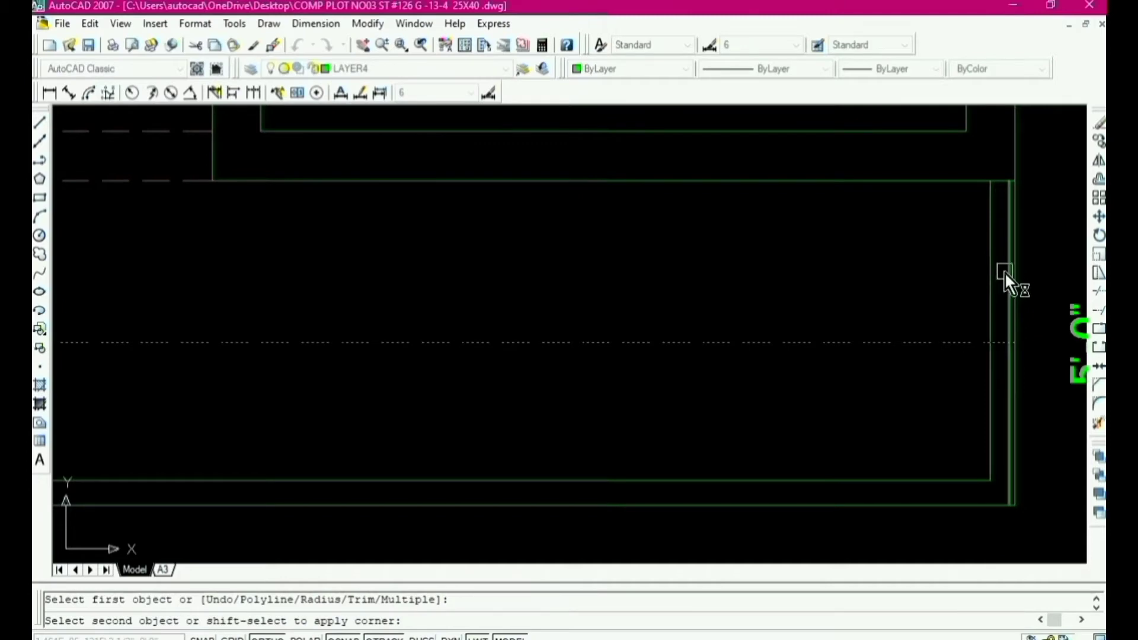
pyautogui.click(1005, 272)
pyautogui.press('Return')
pyautogui.scroll(-2, 972, 349)
pyautogui.scroll(-3, 948, 365)
pyautogui.press('Escape')
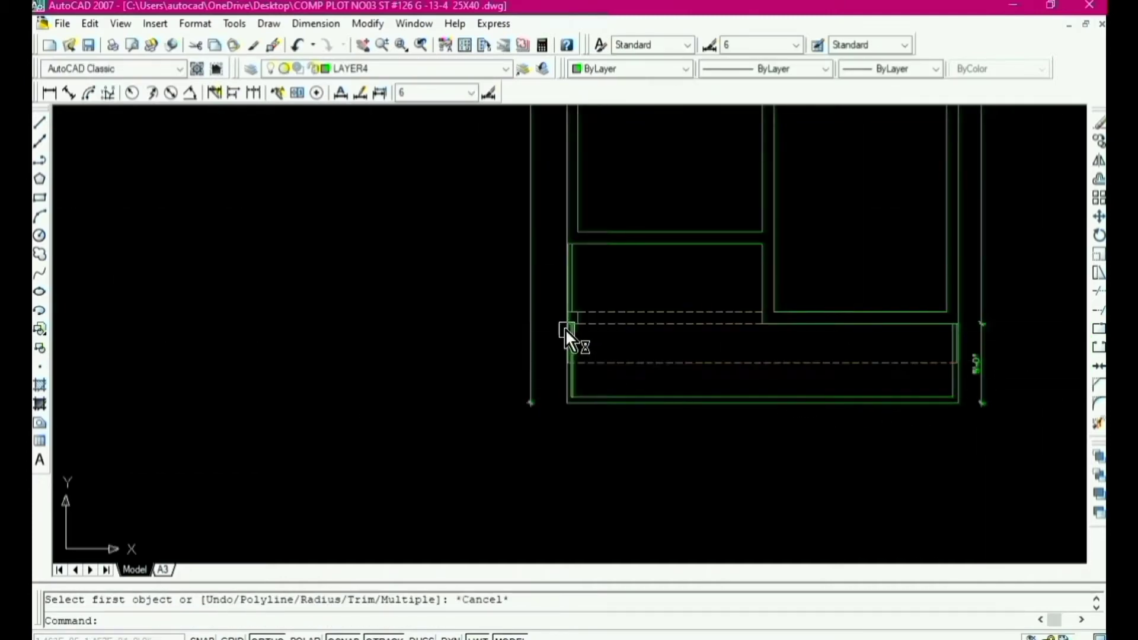
# Step: Match the left vertical offset line's properties to the lower strip's horizontal dashed line
pyautogui.scroll(4, 568, 326)
pyautogui.scroll(-2, 618, 301)
pyautogui.write('ma')
pyautogui.press('Return')
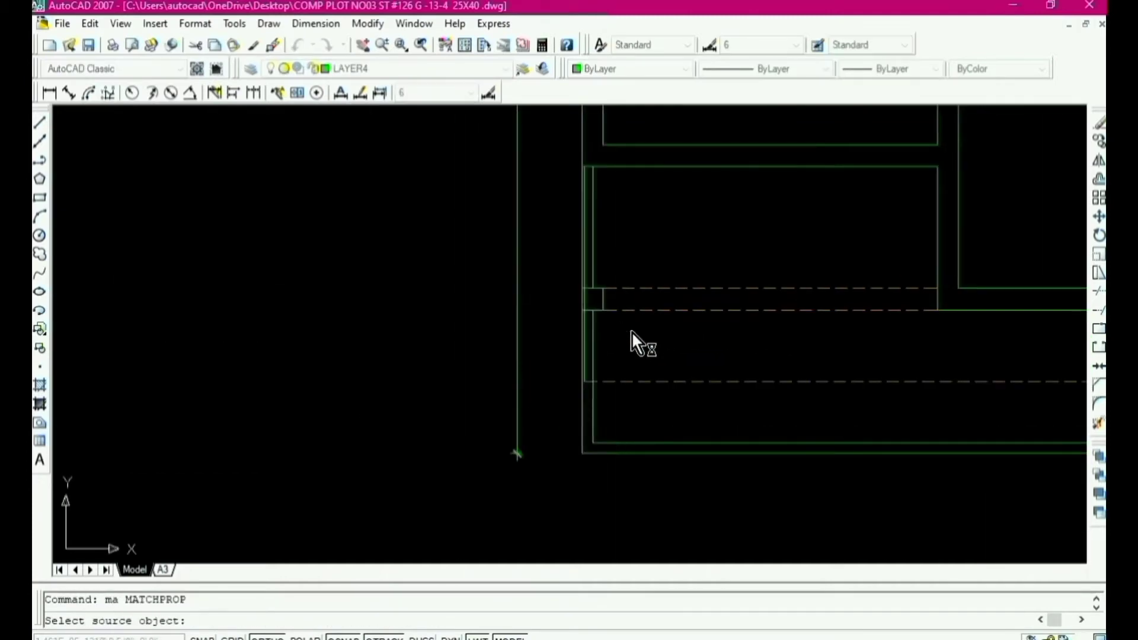
pyautogui.click(645, 382)
pyautogui.scroll(3, 628, 374)
pyautogui.click(564, 303)
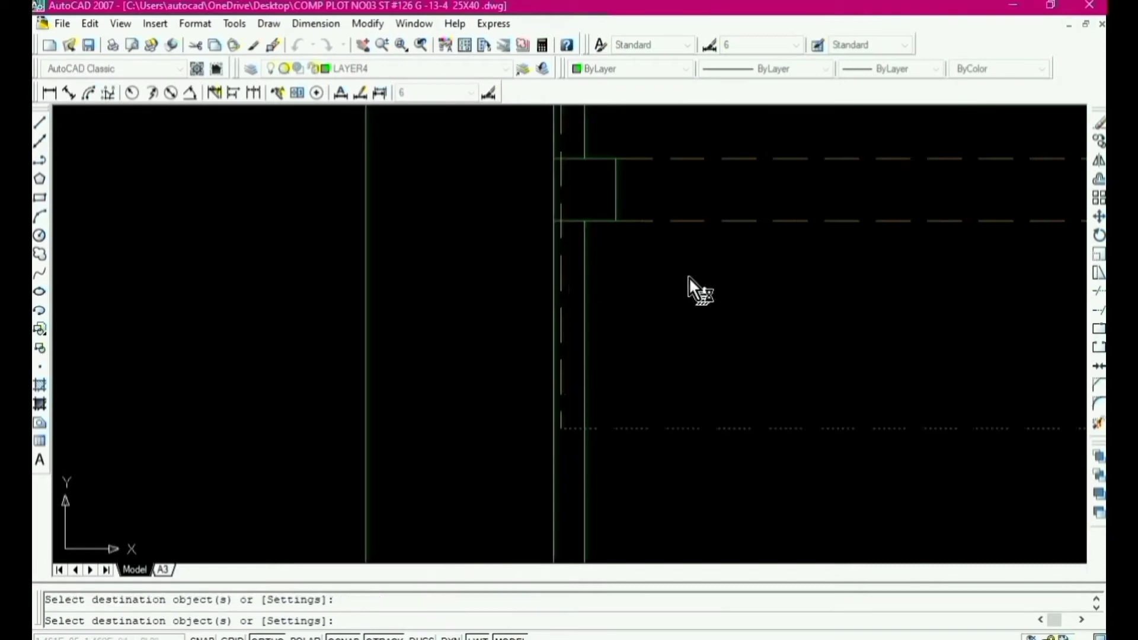
pyautogui.scroll(-3, 670, 296)
pyautogui.press('Escape')
pyautogui.scroll(-3, 776, 382)
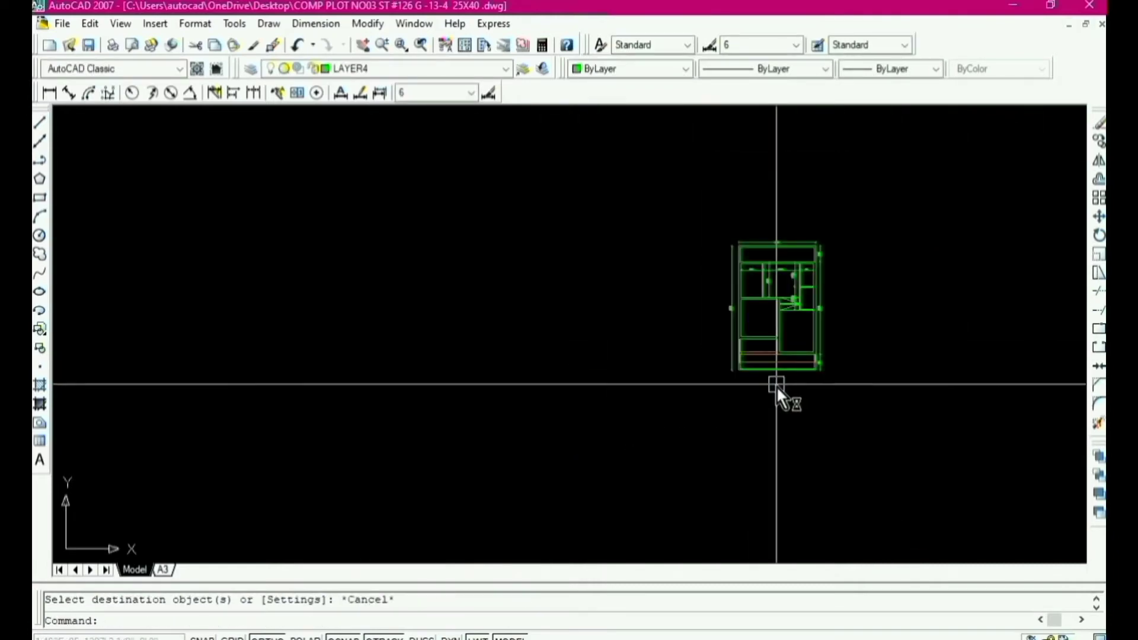
# Step: Apply the dashed line's properties to the right vertical offset line and the outer wall line beside it
pyautogui.scroll(5, 777, 386)
pyautogui.click(853, 324)
pyautogui.click(793, 340)
pyautogui.press('Escape')
pyautogui.scroll(4, 915, 341)
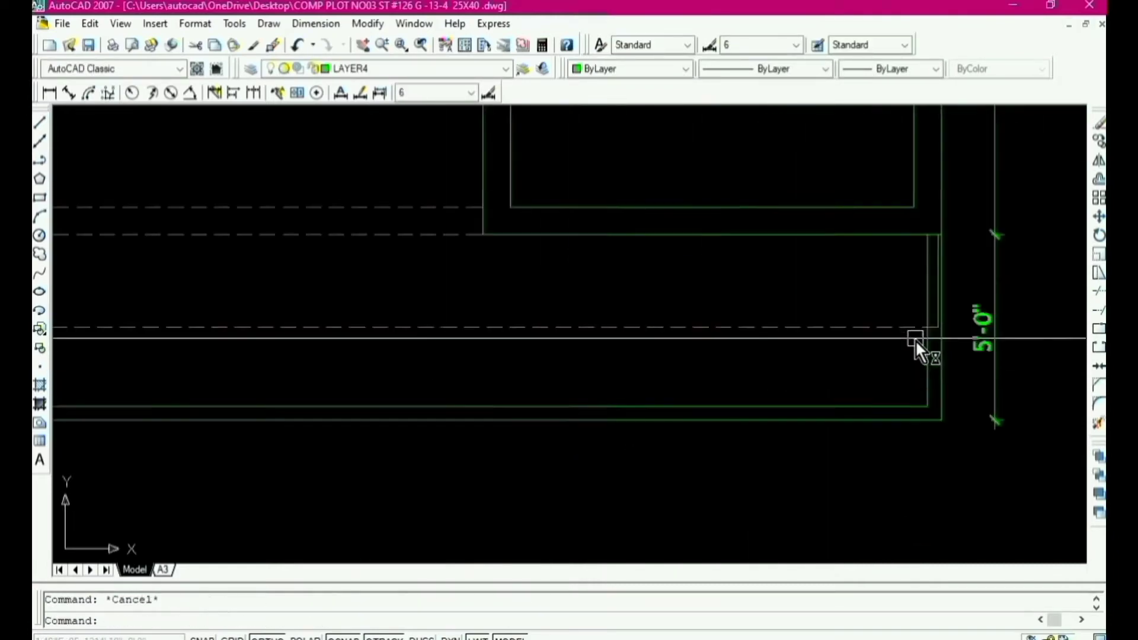
pyautogui.write('ma')
pyautogui.press('Return')
pyautogui.click(894, 310)
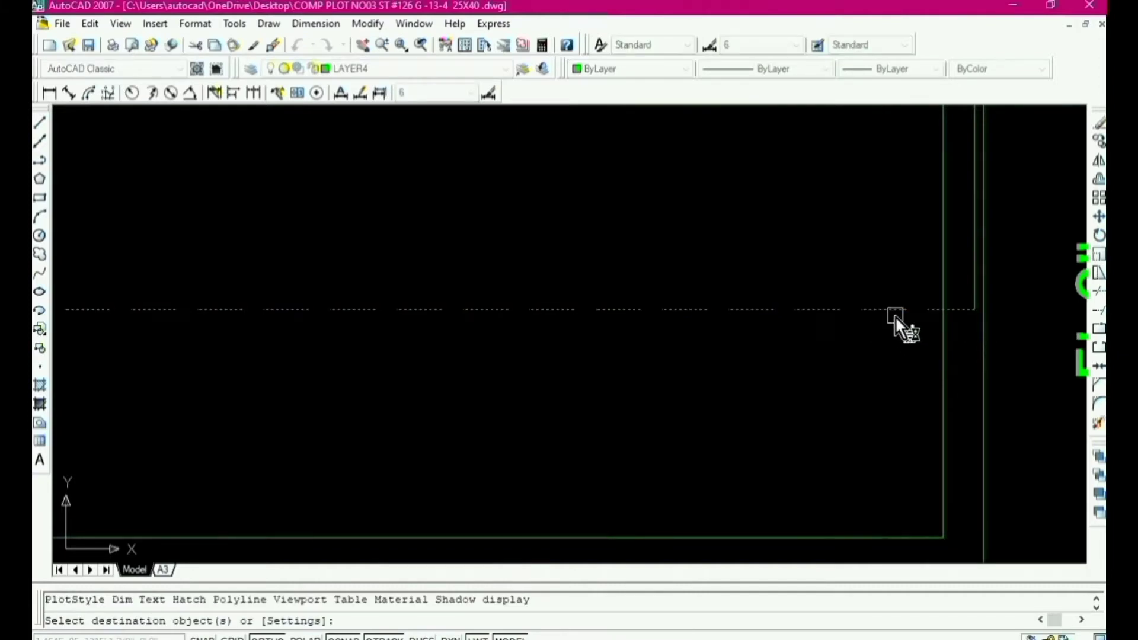
pyautogui.scroll(3, 961, 271)
pyautogui.click(988, 236)
pyautogui.click(978, 237)
pyautogui.scroll(-4, 929, 205)
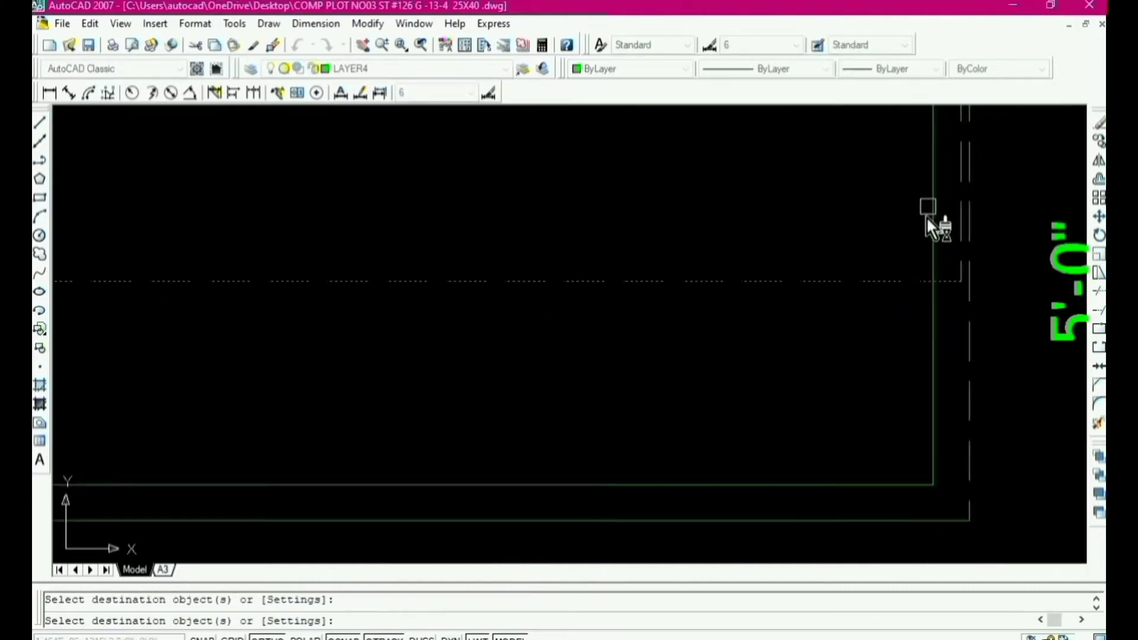
# Step: Match the right outer wall line back to the solid inner wall line's properties
pyautogui.press('space')
pyautogui.press('space')
pyautogui.click(936, 322)
pyautogui.click(985, 320)
pyautogui.click(952, 323)
pyautogui.scroll(-5, 885, 338)
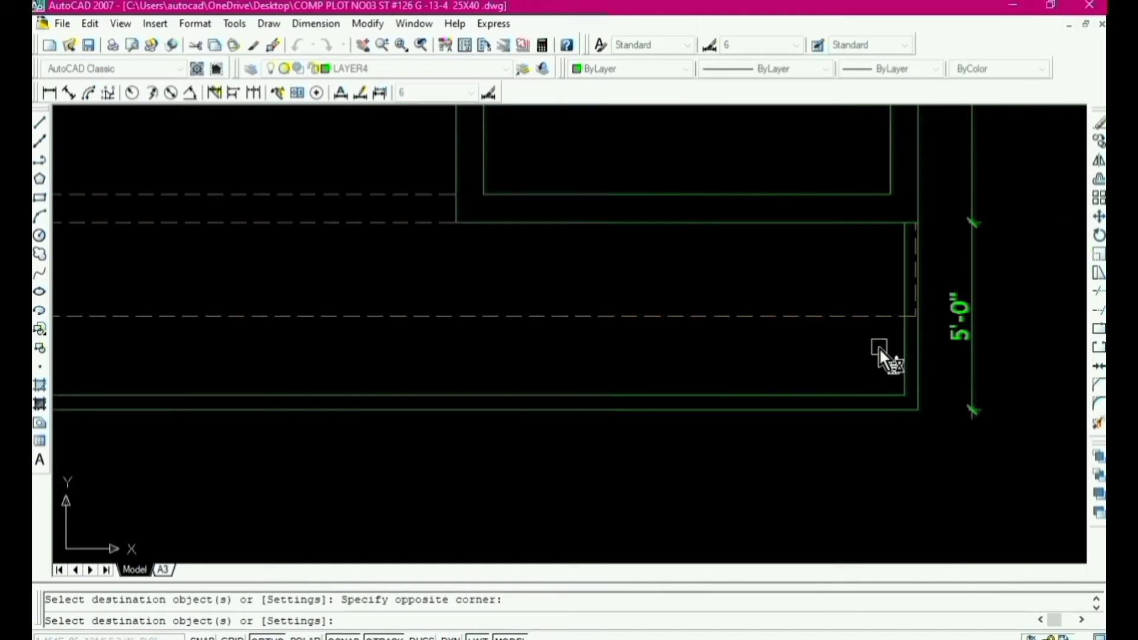
pyautogui.scroll(2, 859, 322)
pyautogui.press('Escape')
# Step: Mirror the lower strip's three dashed lines to the plan's upper strip about a horizontal axis through the plan's middle, keeping the originals
pyautogui.click(822, 301)
pyautogui.click(780, 345)
pyautogui.scroll(3, 939, 200)
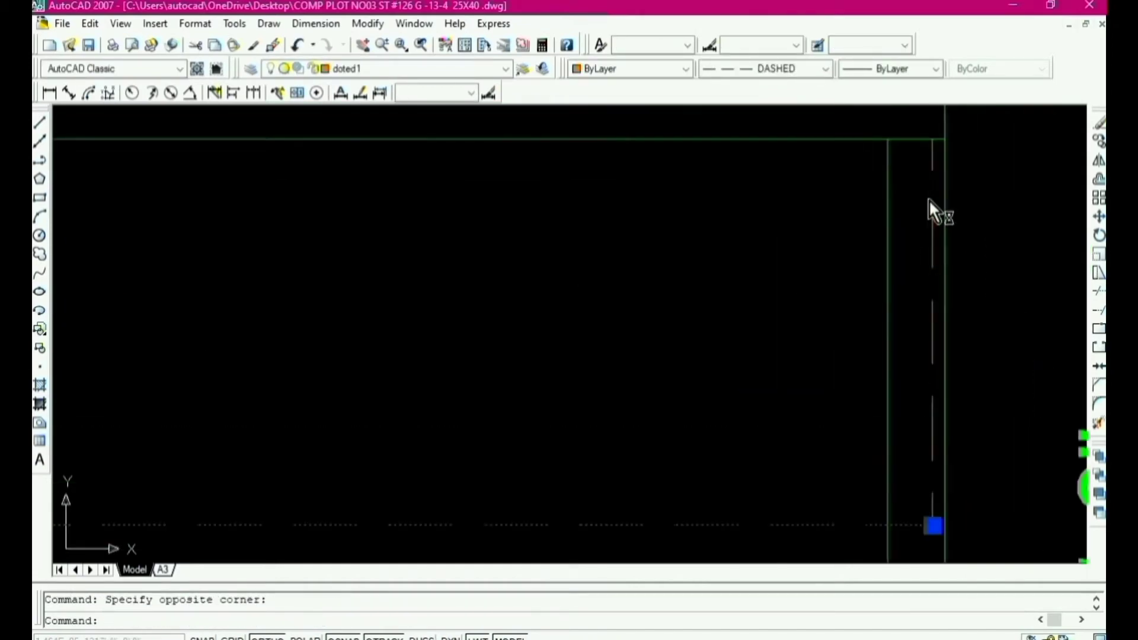
pyautogui.scroll(-5, 933, 201)
pyautogui.scroll(5, 464, 280)
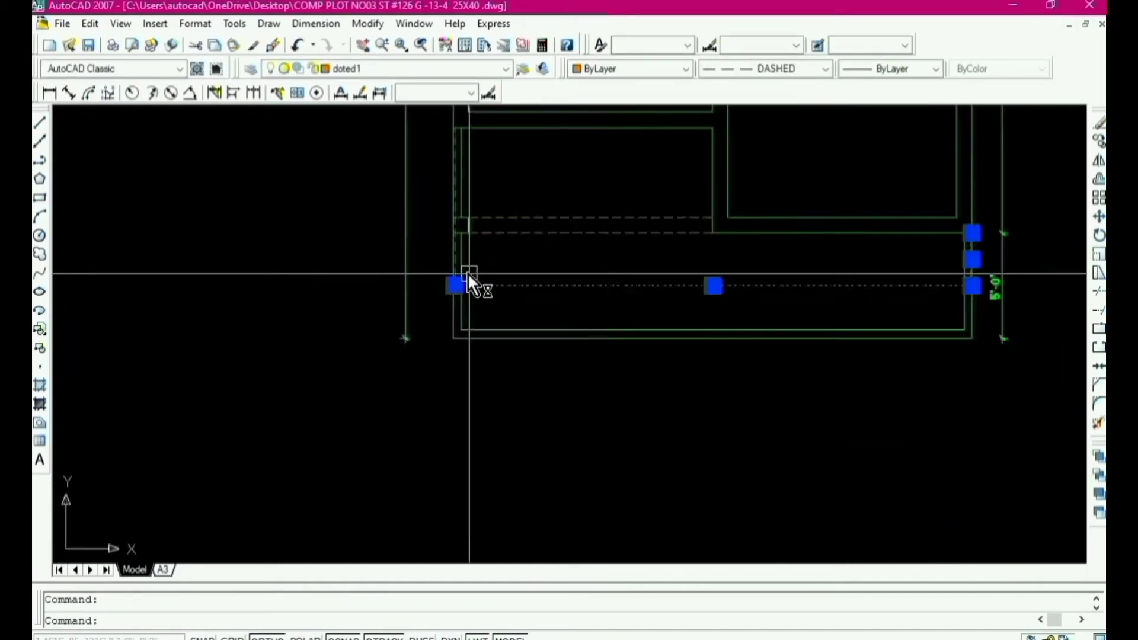
pyautogui.scroll(-2, 435, 261)
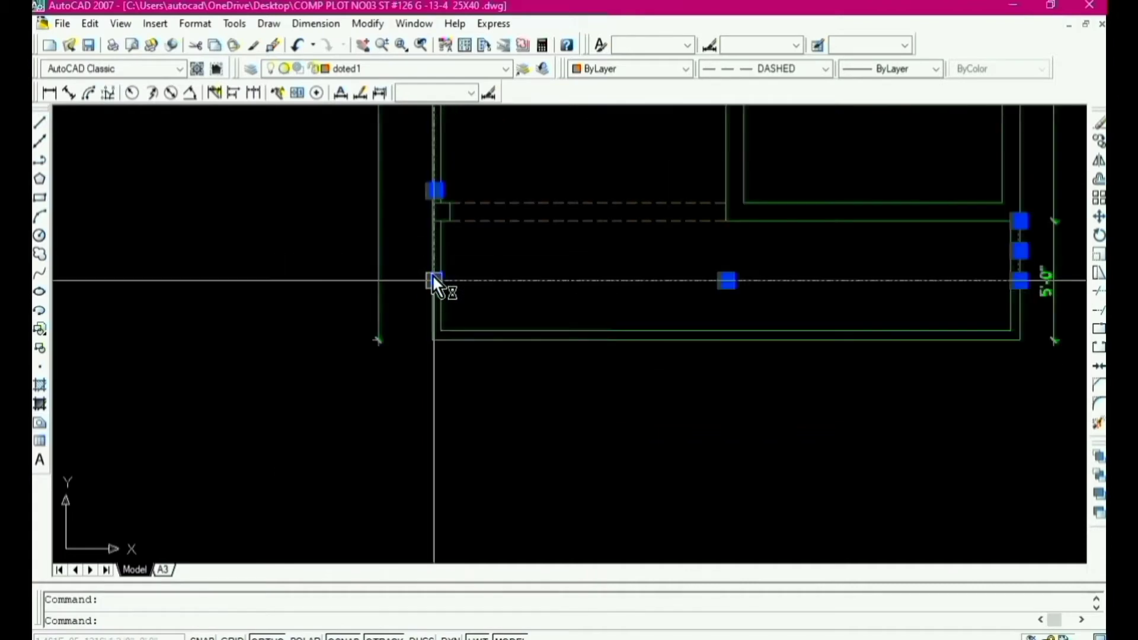
pyautogui.write('mi')
pyautogui.press('Return')
pyautogui.scroll(-5, 435, 299)
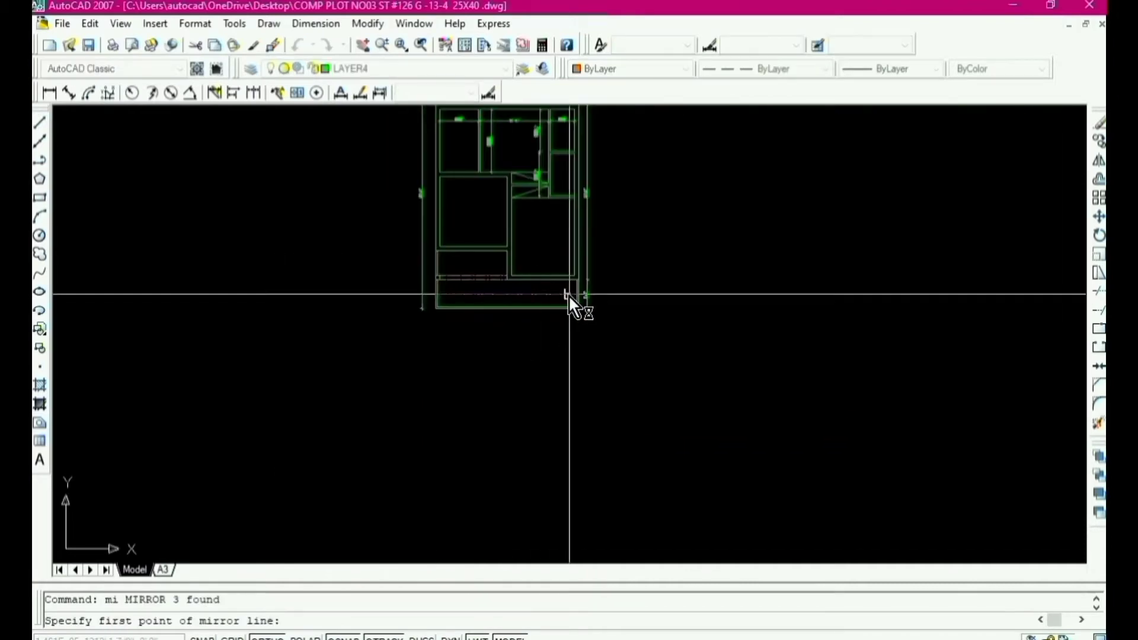
pyautogui.scroll(5, 602, 320)
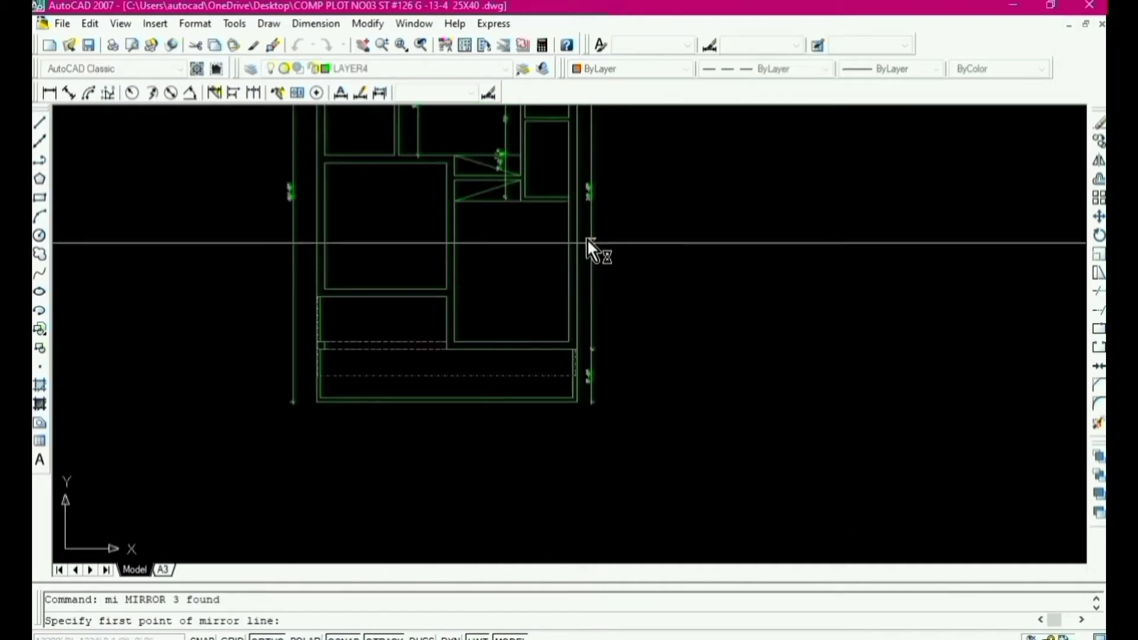
pyautogui.click(574, 193)
pyautogui.scroll(-5, 530, 233)
pyautogui.click(837, 238)
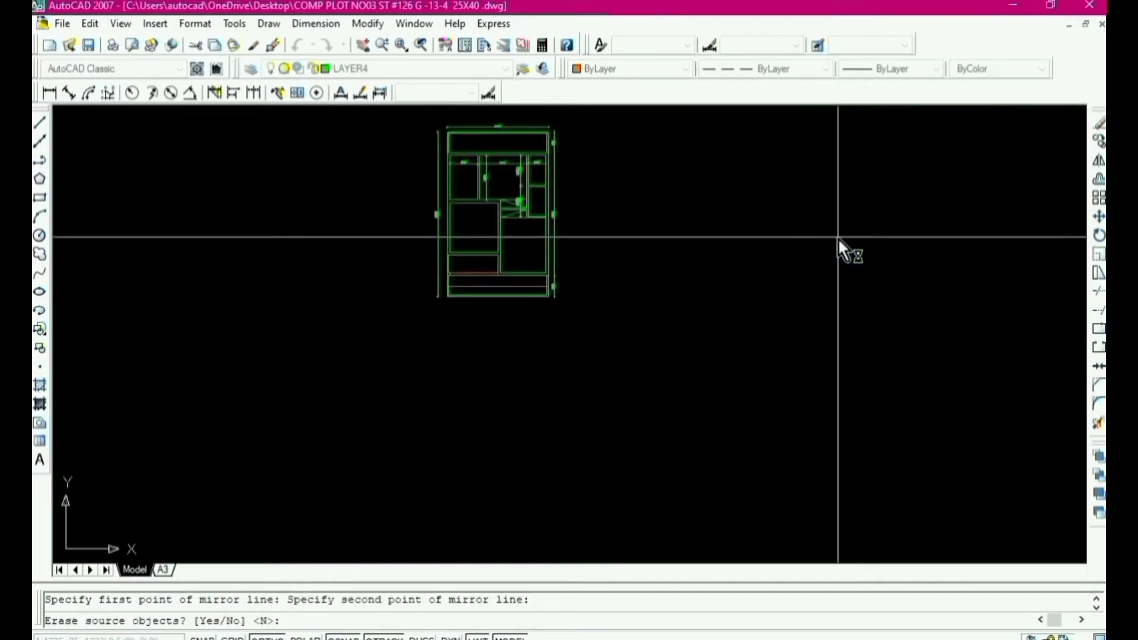
pyautogui.press('Return')
pyautogui.press('Escape')
pyautogui.scroll(5, 465, 166)
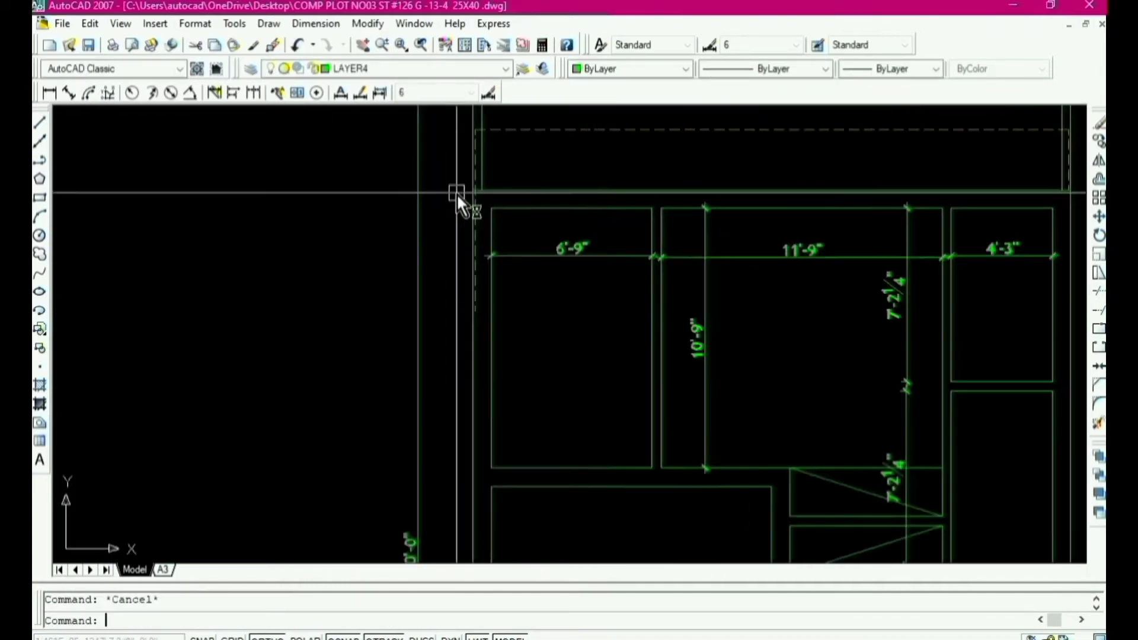
pyautogui.write('tr')
pyautogui.press('Return')
pyautogui.press('Return')
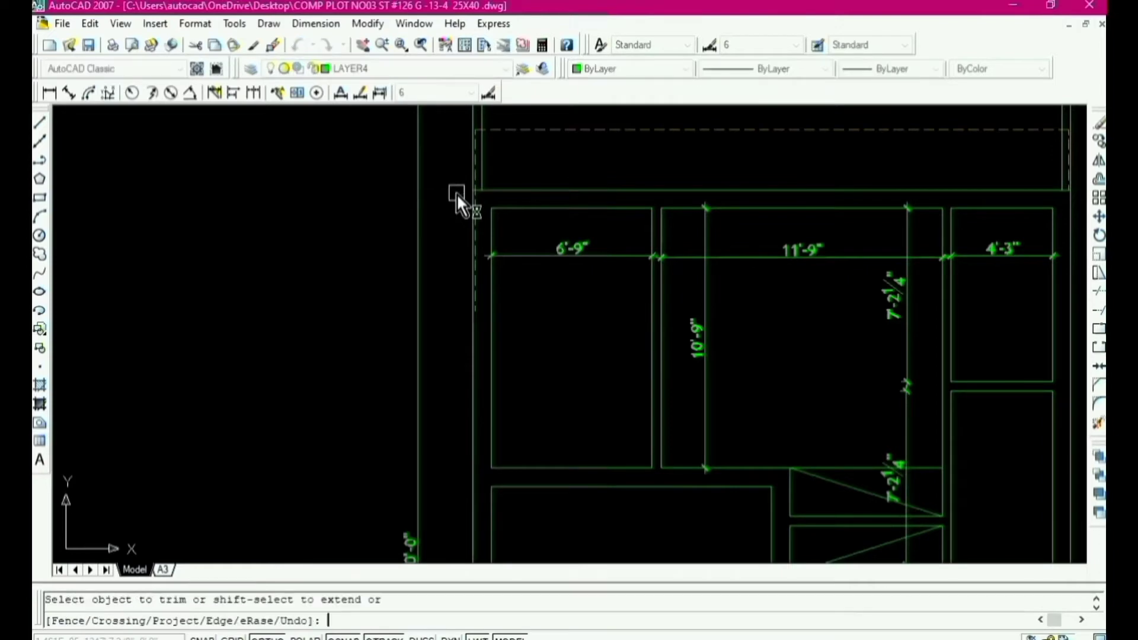
pyautogui.scroll(5, 480, 198)
pyautogui.scroll(-5, 556, 204)
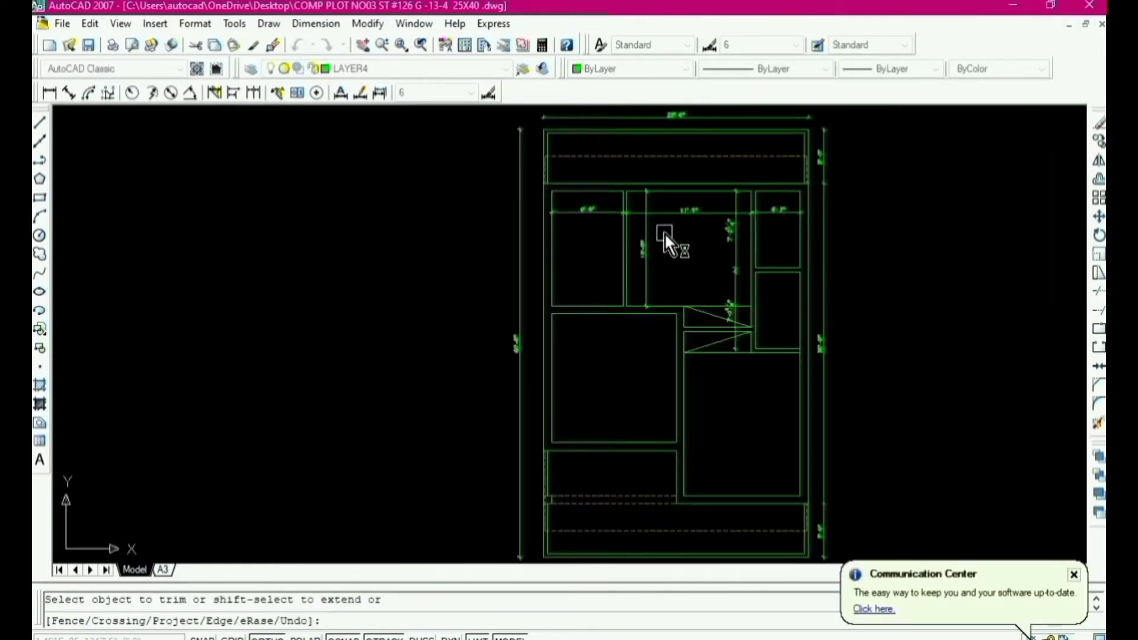
pyautogui.scroll(-2, 663, 234)
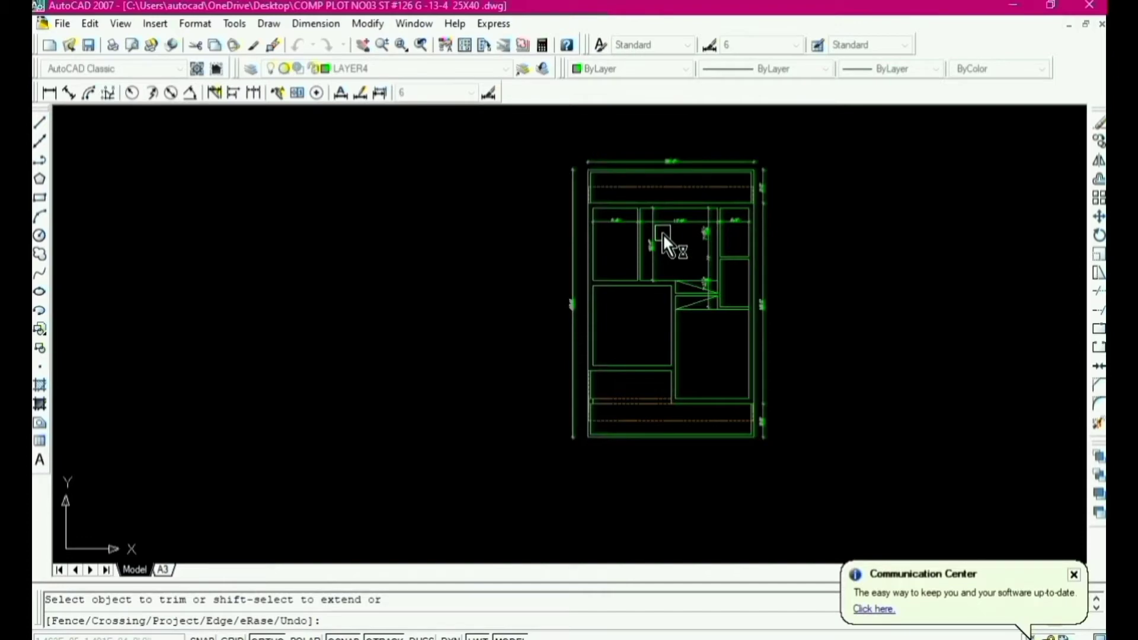
pyautogui.press('Escape')
# Step: Save the drawing
pyautogui.hotkey('ctrl', 's')
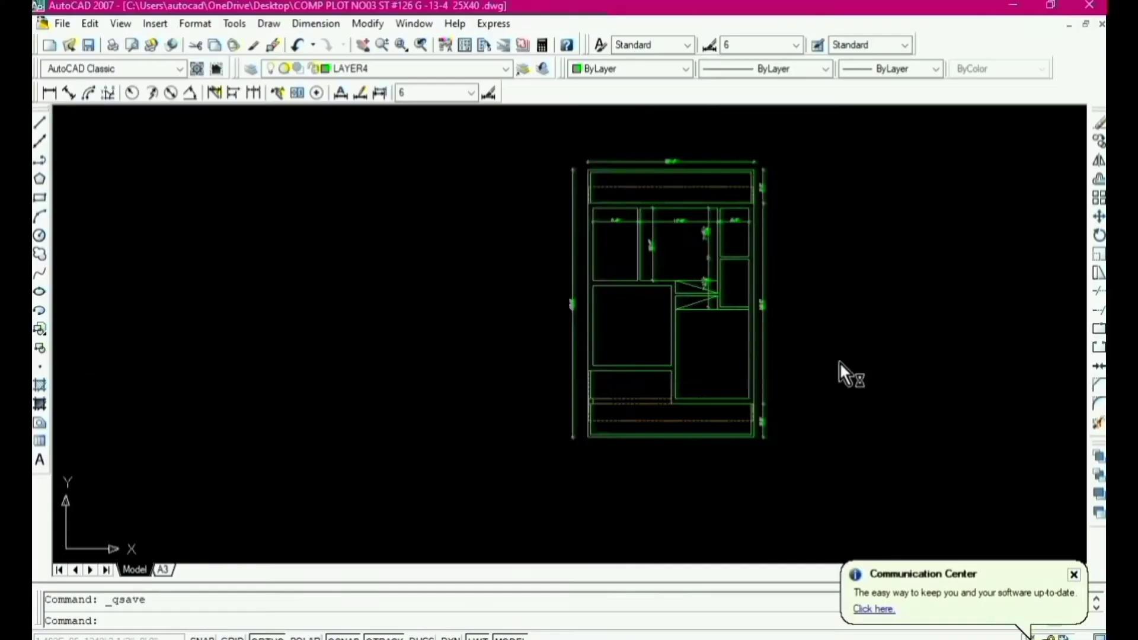
pyautogui.scroll(-1, 614, 295)
pyautogui.scroll(2, 589, 222)
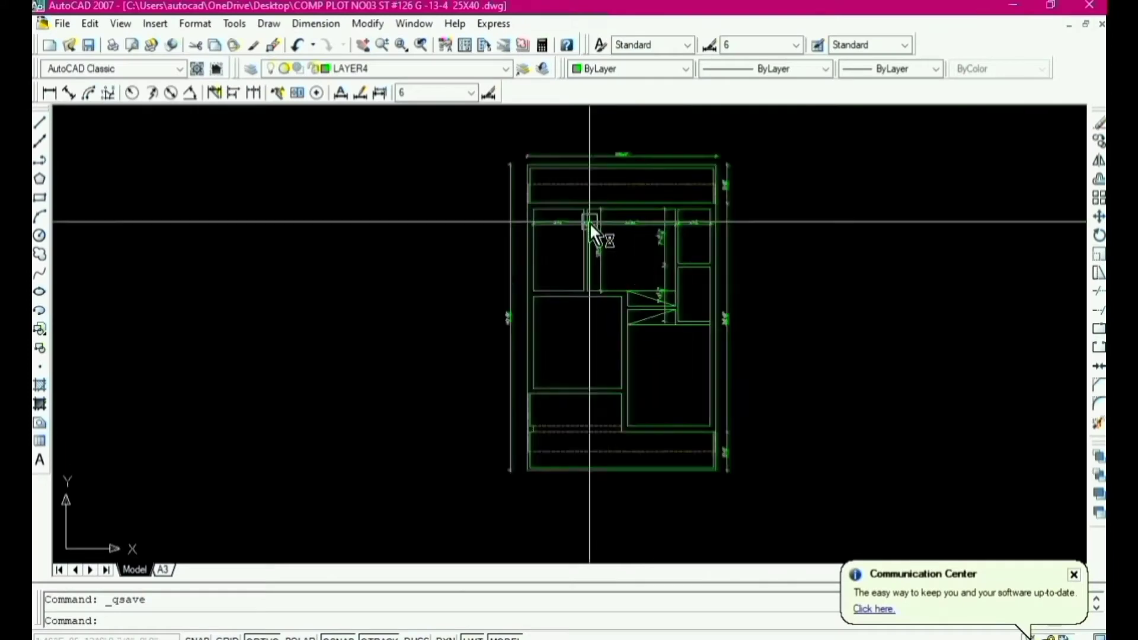
pyautogui.scroll(1, 617, 182)
pyautogui.scroll(-2, 655, 293)
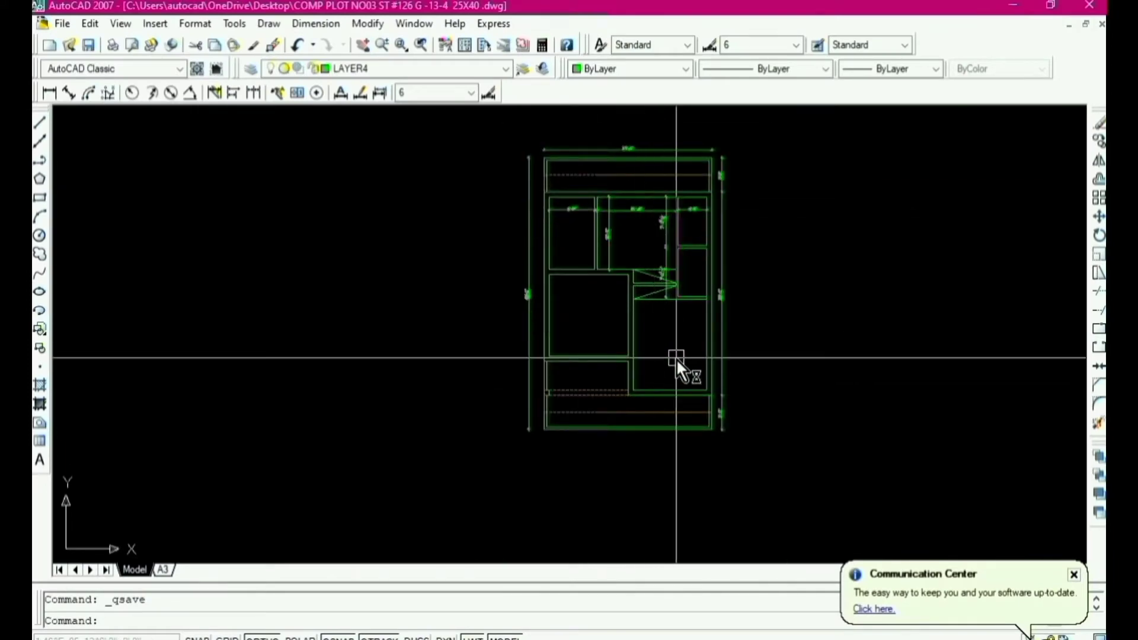
# Step: Offset the right wall line of the room above the lower-left space 4.5 inches into the room
pyautogui.scroll(3, 557, 354)
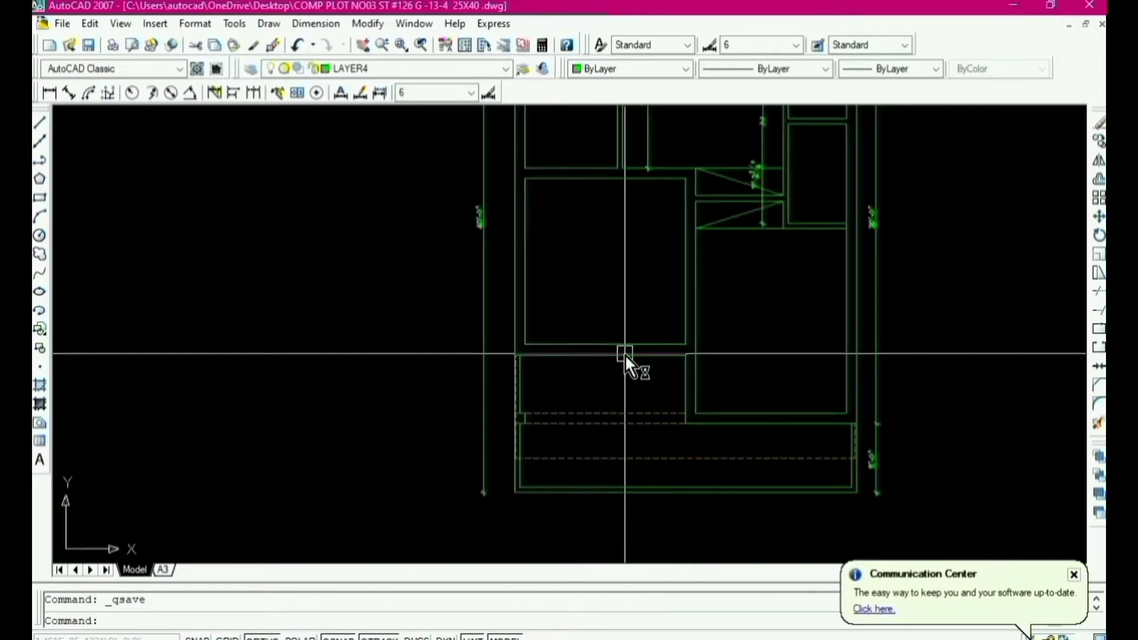
pyautogui.press('Escape')
pyautogui.write('o')
pyautogui.press('Return')
pyautogui.write('4.5')
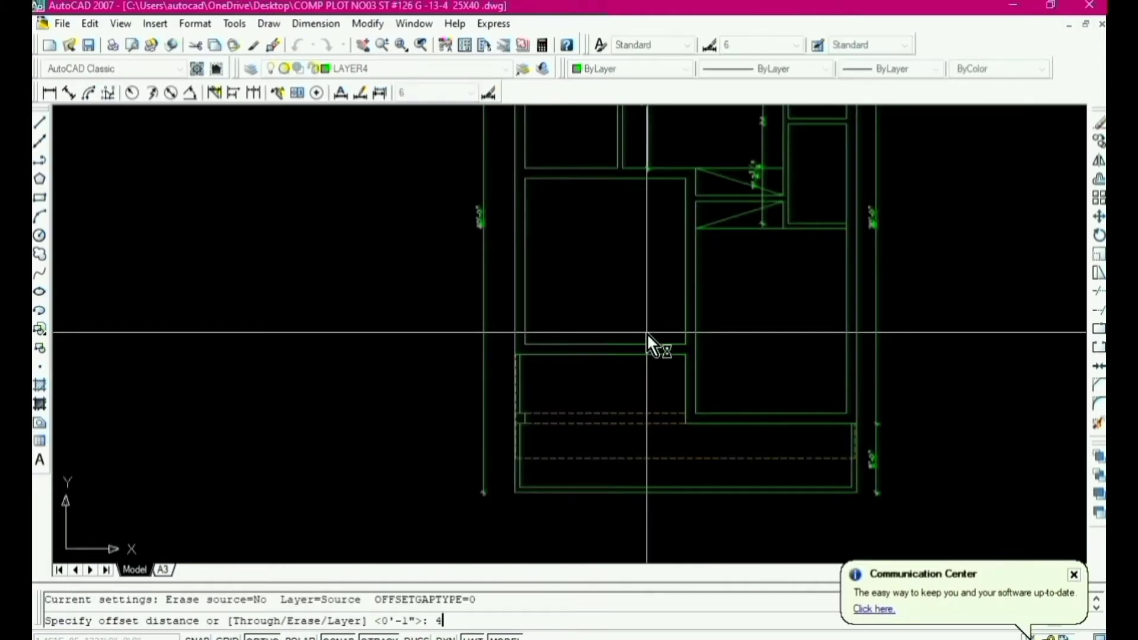
pyautogui.press('Return')
pyautogui.click(684, 359)
pyautogui.scroll(3, 686, 350)
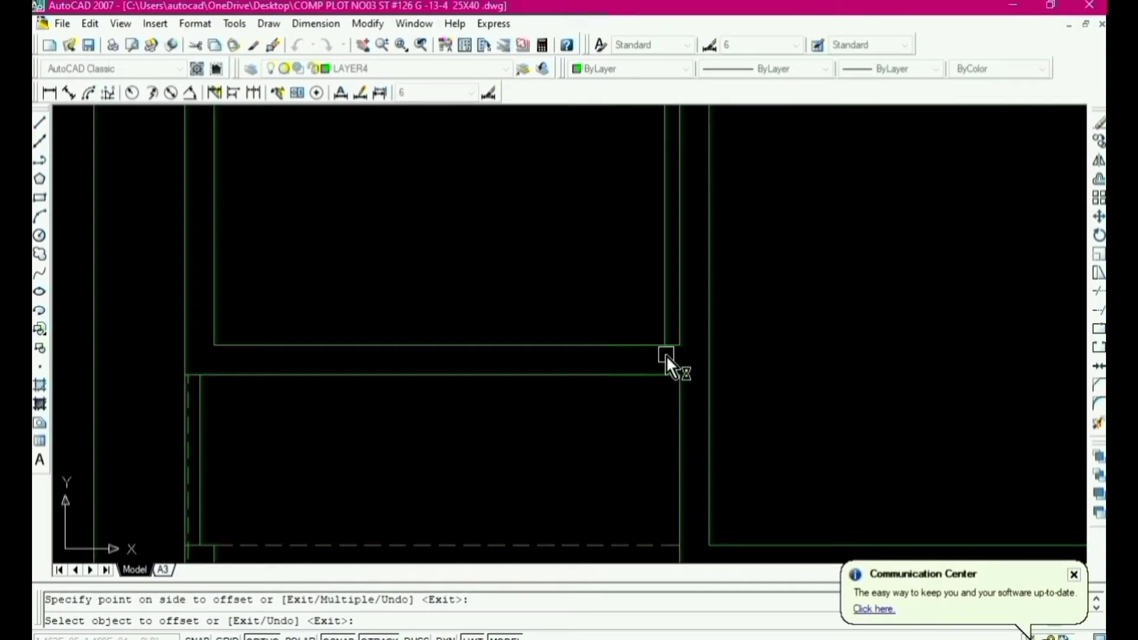
# Step: Offset the new 4.5-inch line another 4' into the room to mark the far side of the opening
pyautogui.press('Return')
pyautogui.press('Return')
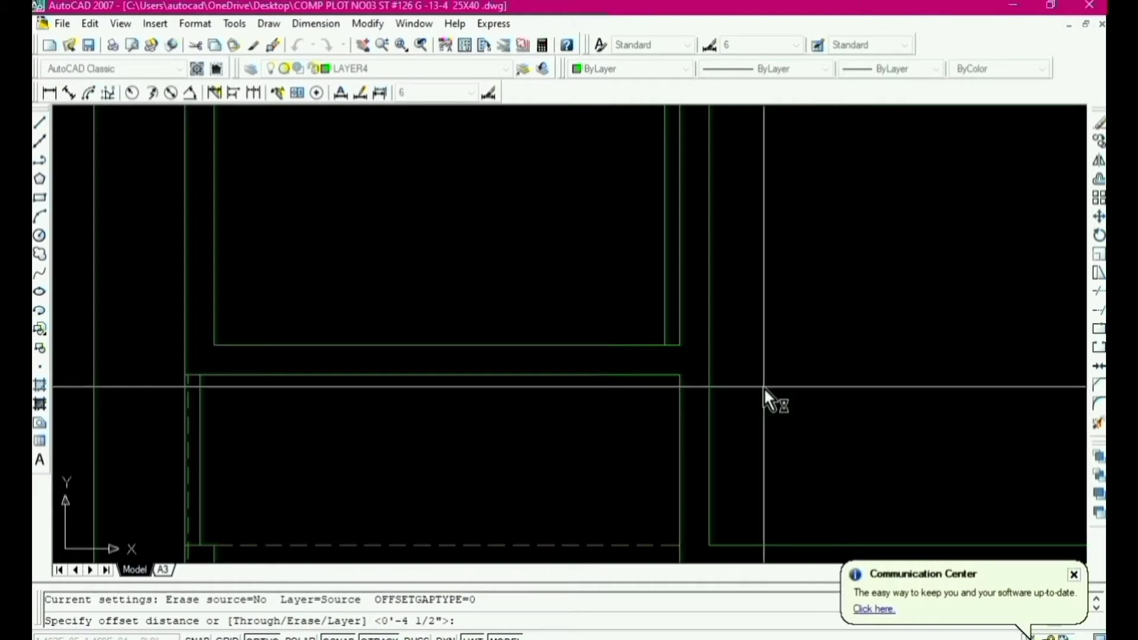
pyautogui.write("4'")
pyautogui.press('Return')
pyautogui.click(659, 290)
pyautogui.click(569, 291)
pyautogui.scroll(-4, 678, 361)
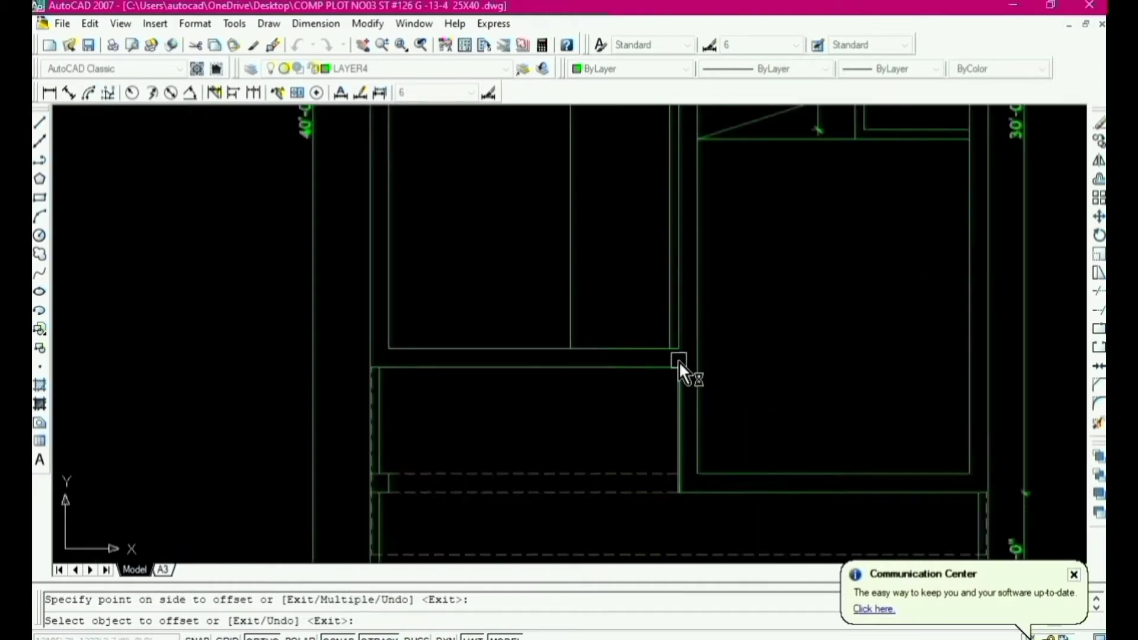
# Step: Extend the two opening edge lines down across the lower wall of the left room to the wall's outer face
pyautogui.scroll(3, 585, 354)
pyautogui.press('Escape')
pyautogui.write('tr')
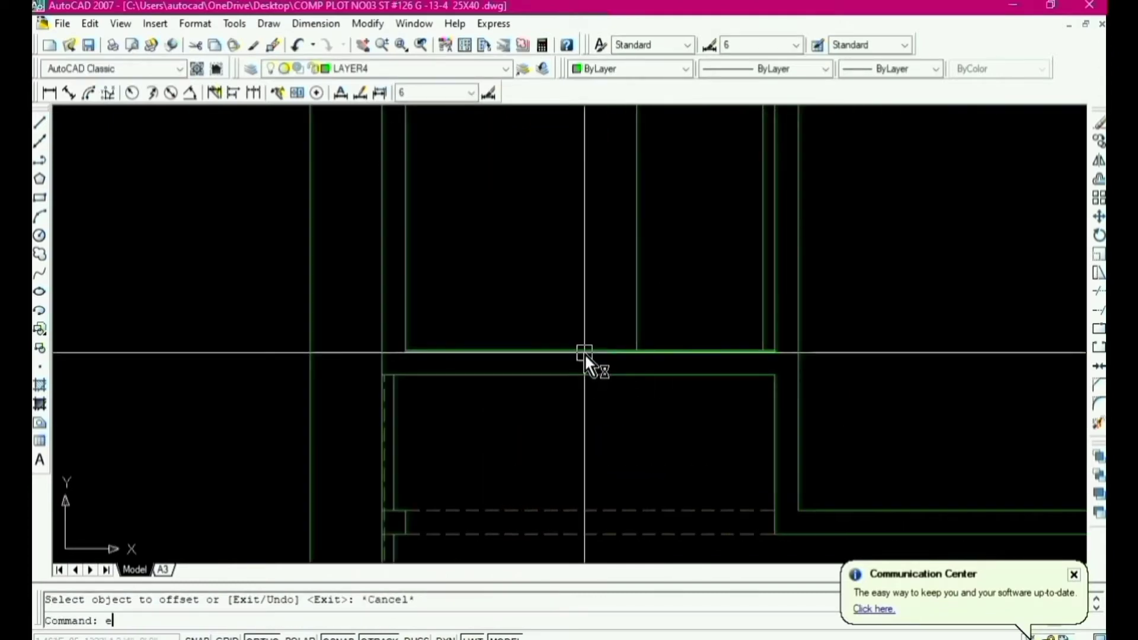
pyautogui.press('Return')
pyautogui.press('Return')
pyautogui.click(634, 331)
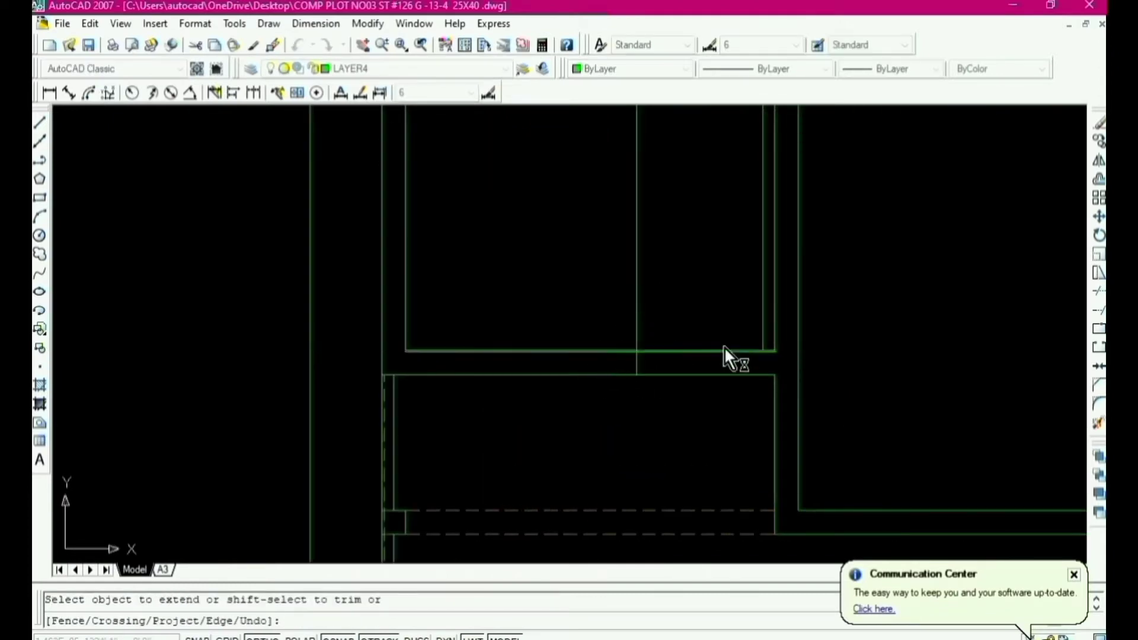
pyautogui.click(764, 320)
pyautogui.press('Escape')
# Step: Trim away the wall lines between the two opening edges and the edge lines' excess above the wall
pyautogui.write('tr')
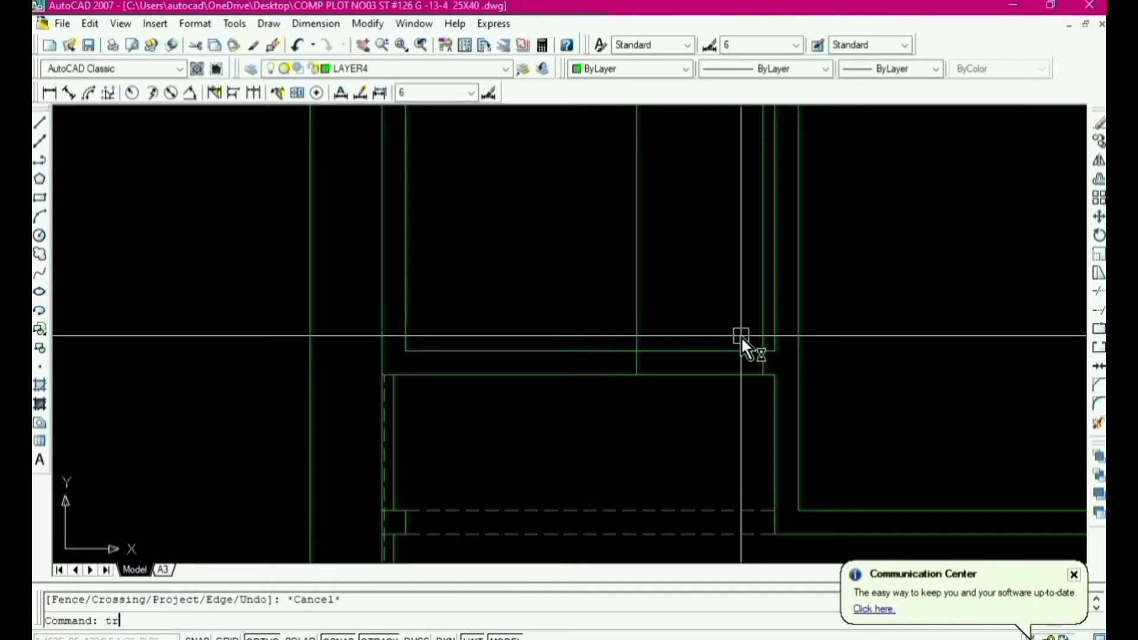
pyautogui.press('Return')
pyautogui.press('Return')
pyautogui.click(716, 320)
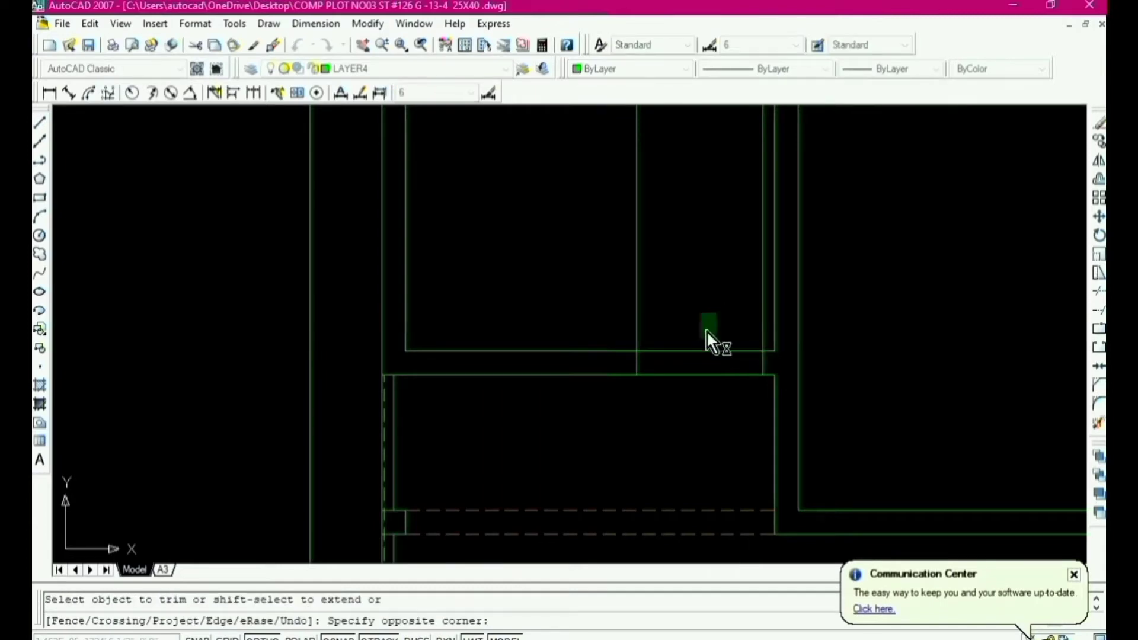
pyautogui.click(655, 414)
pyautogui.click(764, 323)
pyautogui.click(638, 322)
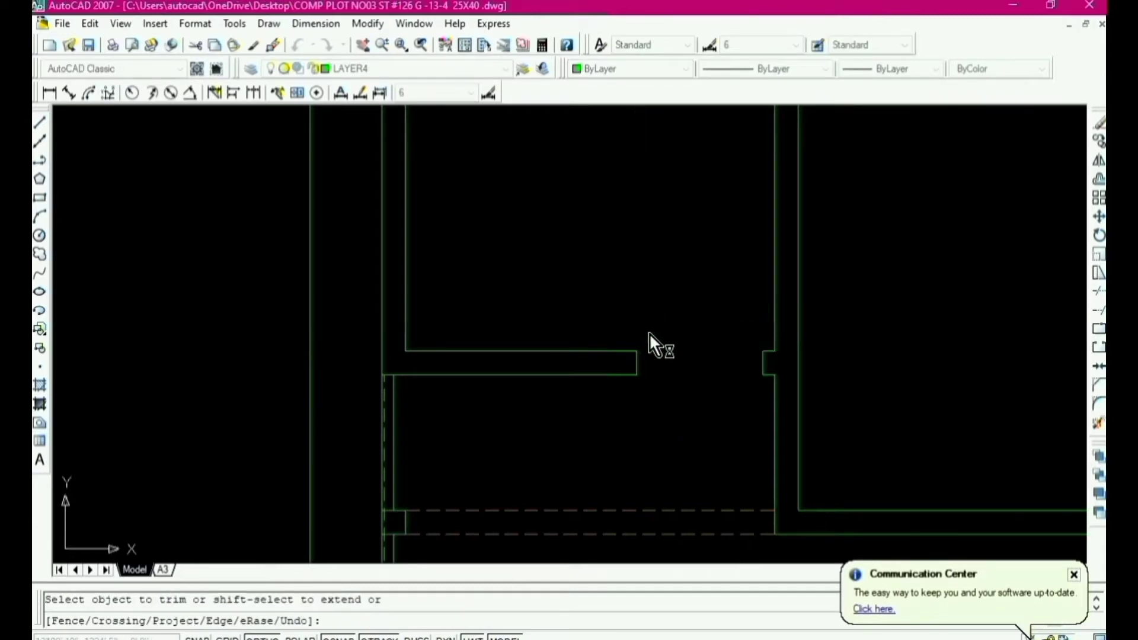
pyautogui.press('Escape')
# Step: Offset the opening's right jamb line 2' into the opening to mark its centre
pyautogui.write('o')
pyautogui.press('Return')
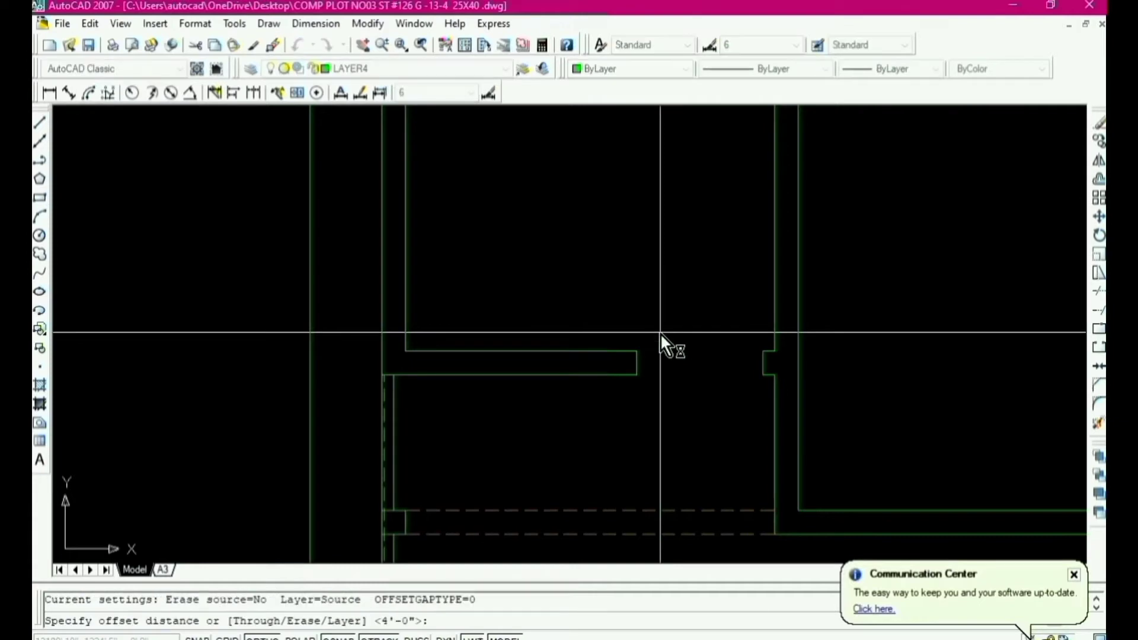
pyautogui.write("2'")
pyautogui.press('Return')
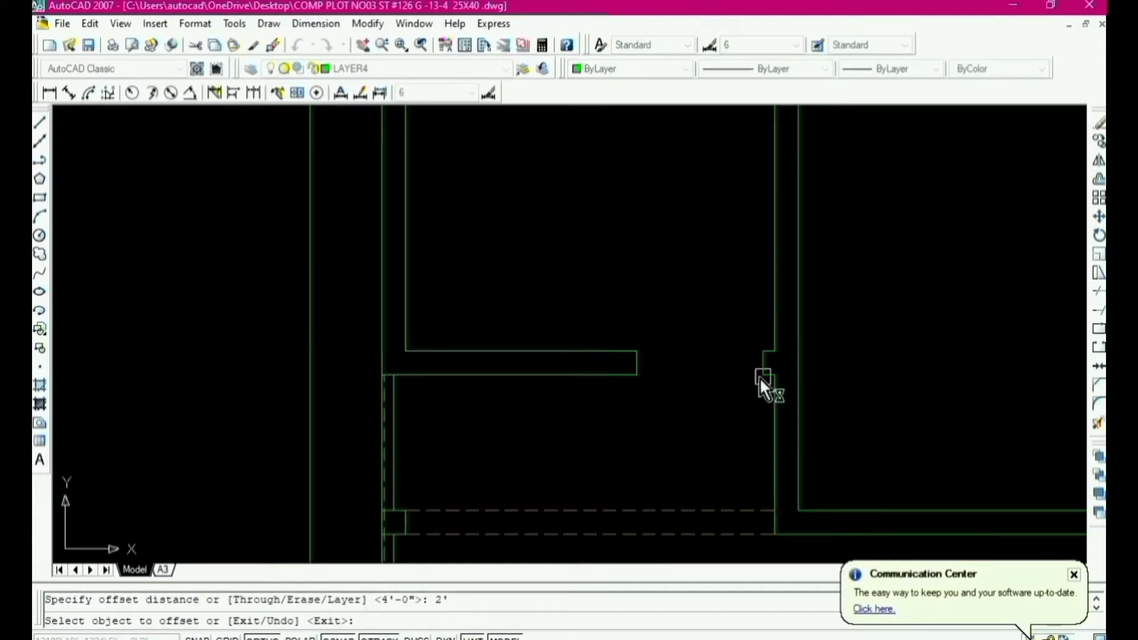
pyautogui.scroll(2, 763, 374)
pyautogui.click(765, 360)
pyautogui.click(695, 381)
pyautogui.scroll(-4, 724, 424)
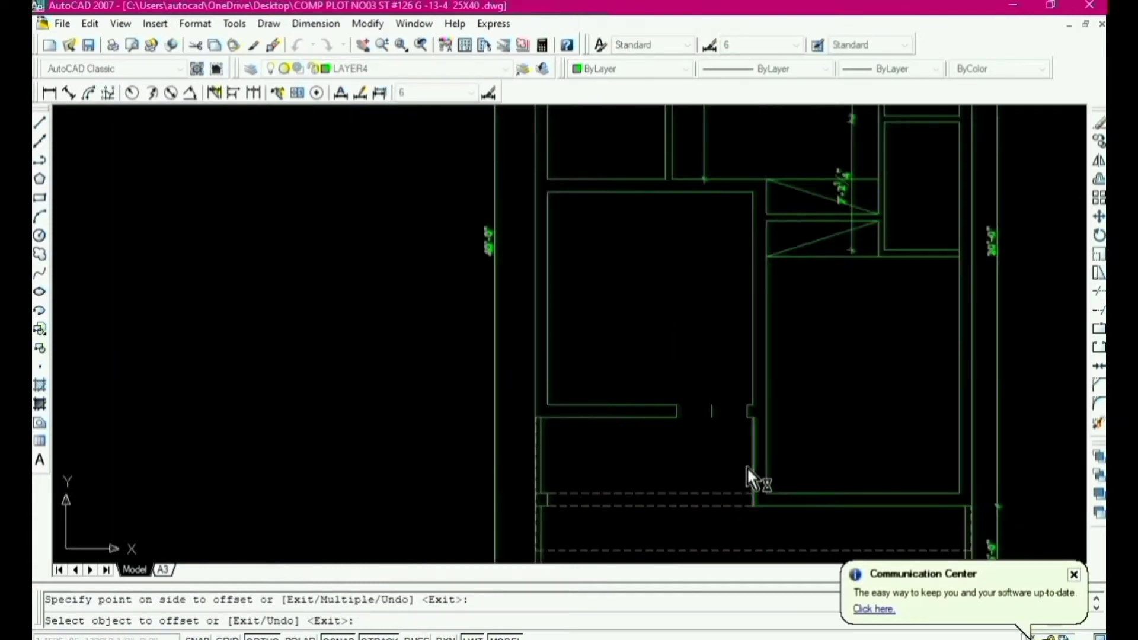
pyautogui.scroll(3, 725, 424)
pyautogui.press('Escape')
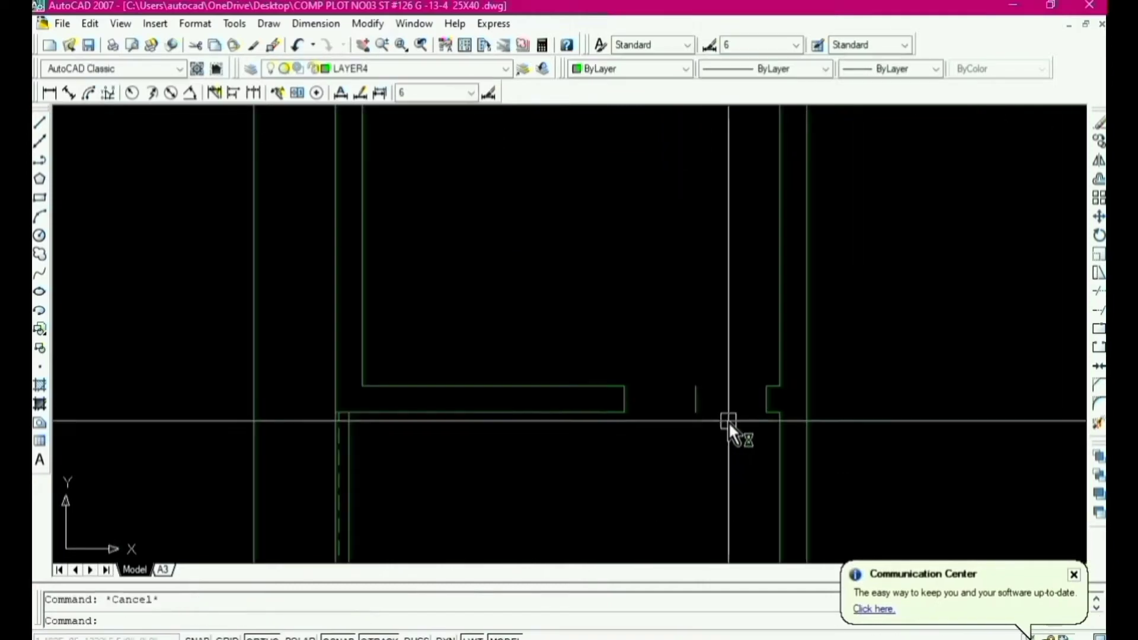
# Step: Start a polyline door leaf at the right jamb's midpoint, running 1.5 inches into the opening and 2' up into the room
pyautogui.write('pl')
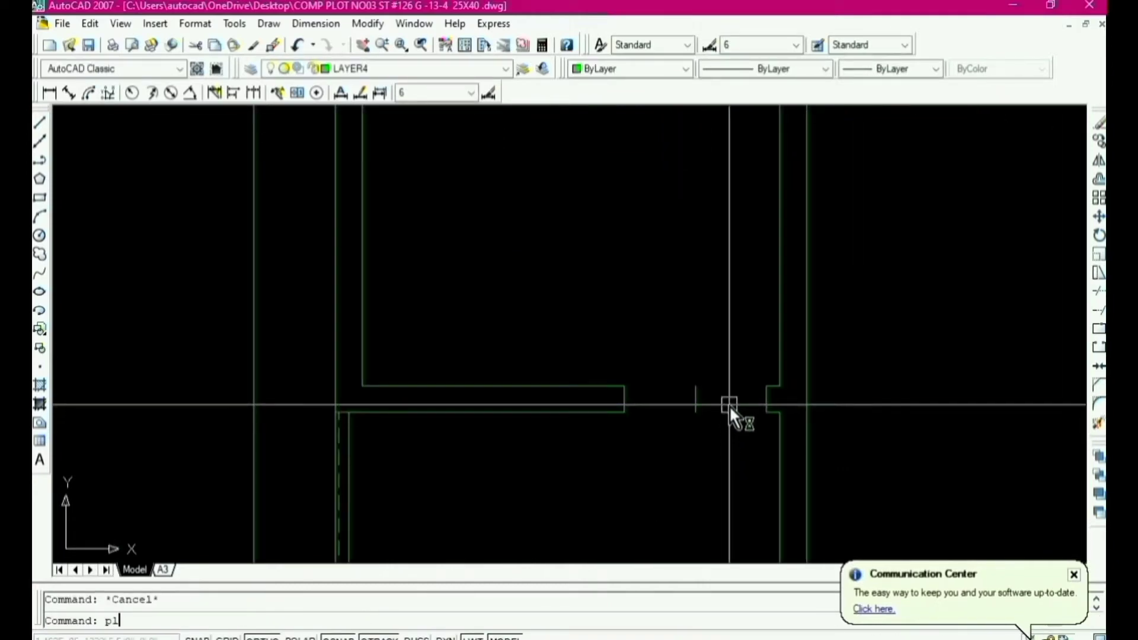
pyautogui.press('Return')
pyautogui.scroll(3, 764, 414)
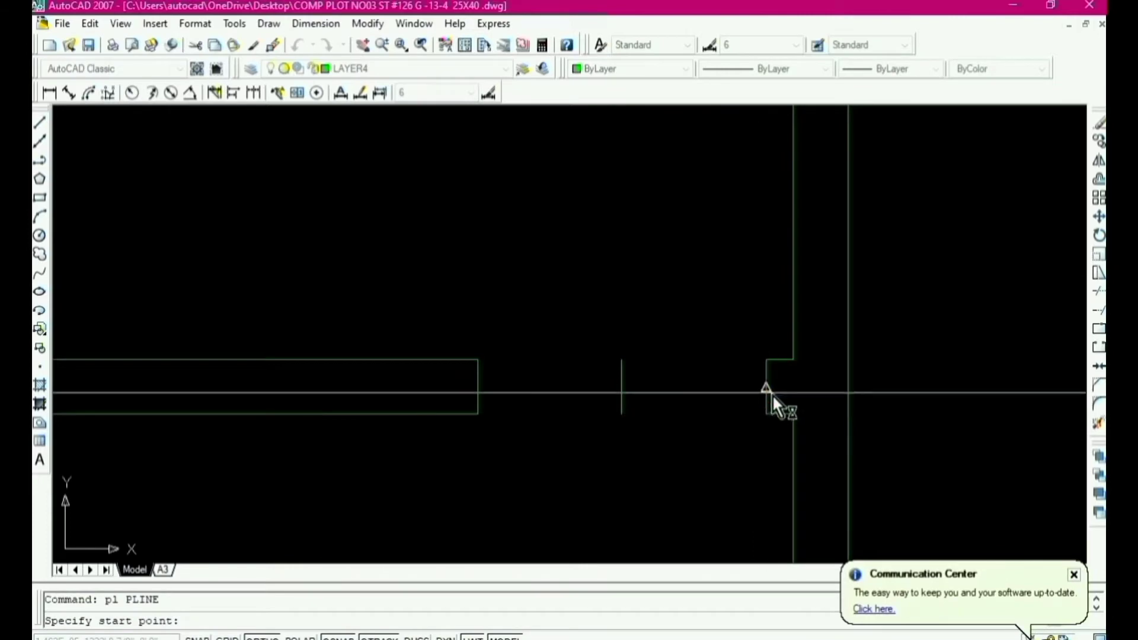
pyautogui.click(767, 390)
pyautogui.write('1.5')
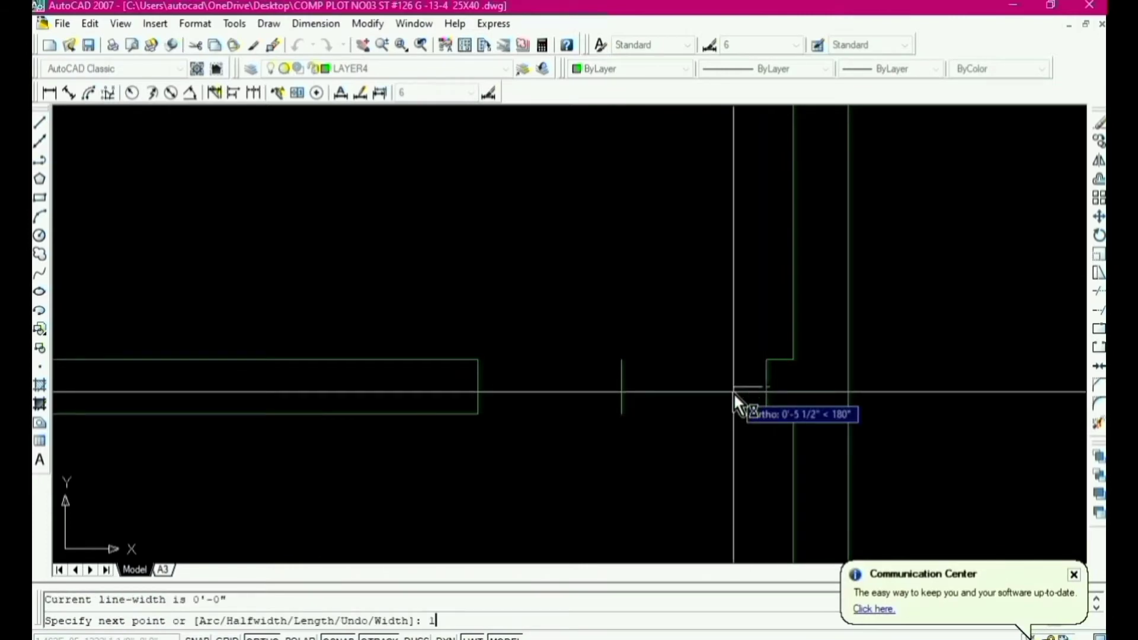
pyautogui.press('Return')
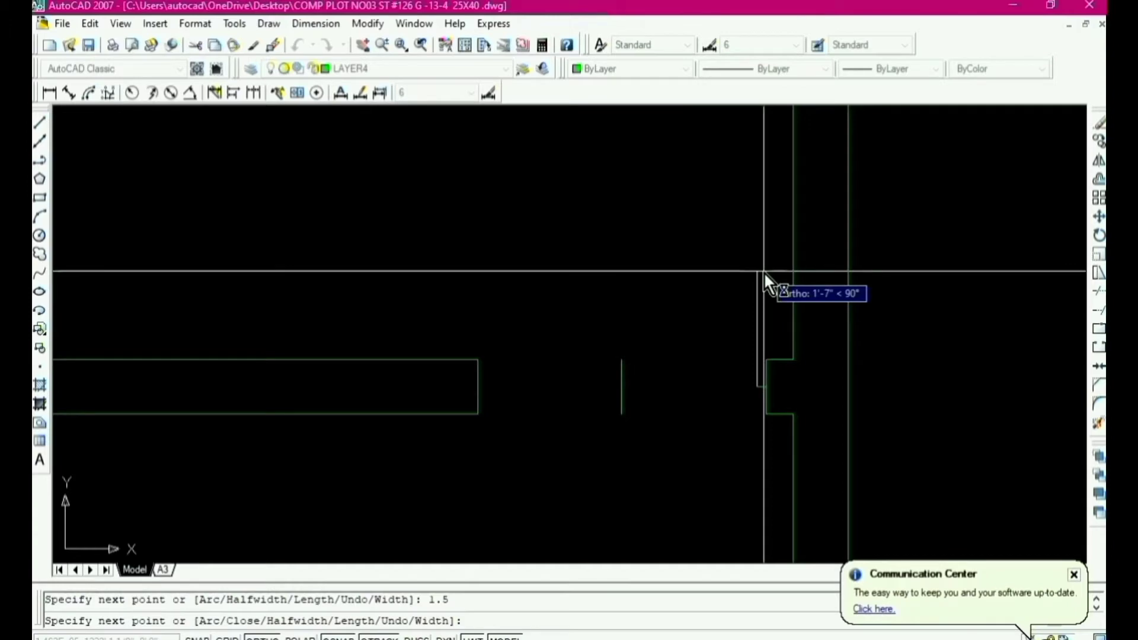
pyautogui.write("2'")
pyautogui.press('Return')
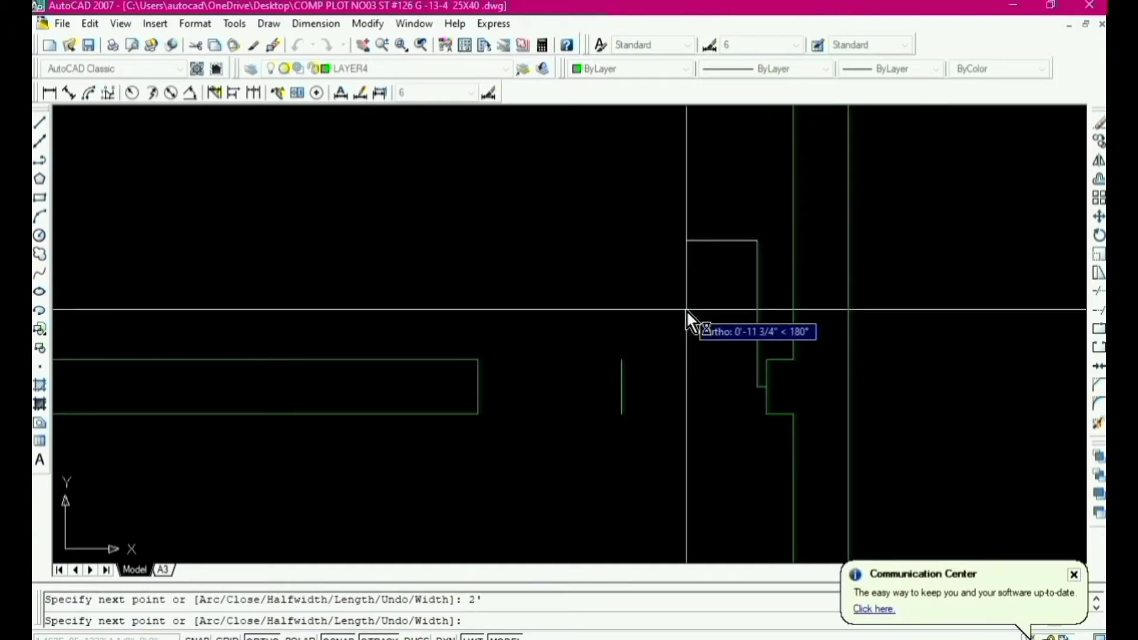
# Step: Finish the door leaf polyline with a swing arc through the centre line's upper end to its midpoint
pyautogui.write('a')
pyautogui.press('Return')
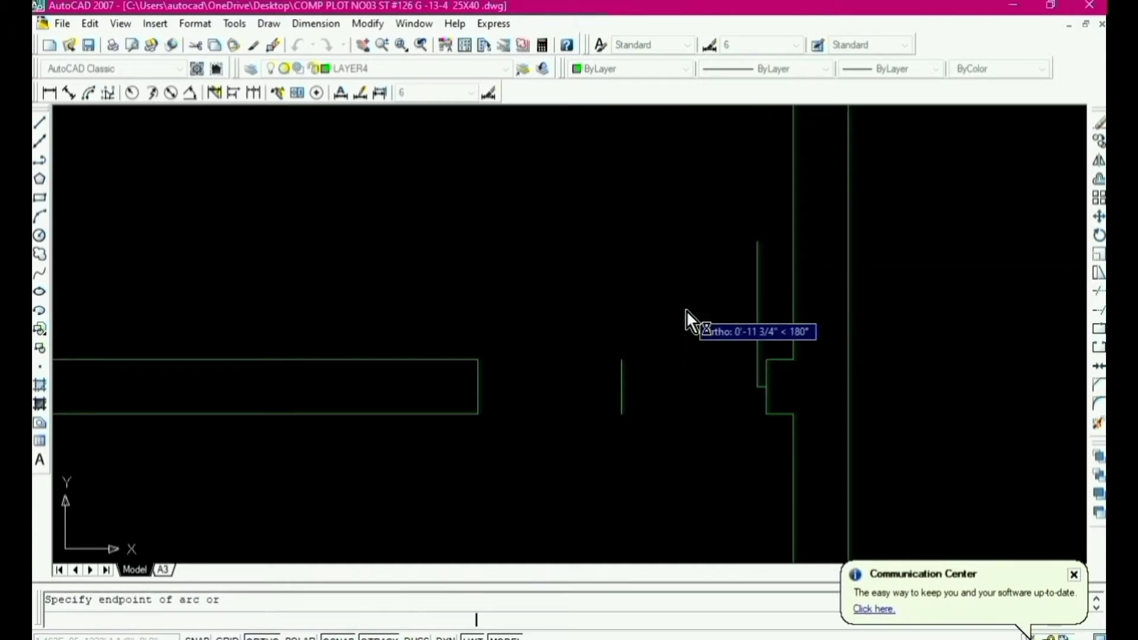
pyautogui.write('s')
pyautogui.press('Return')
pyautogui.click(622, 360)
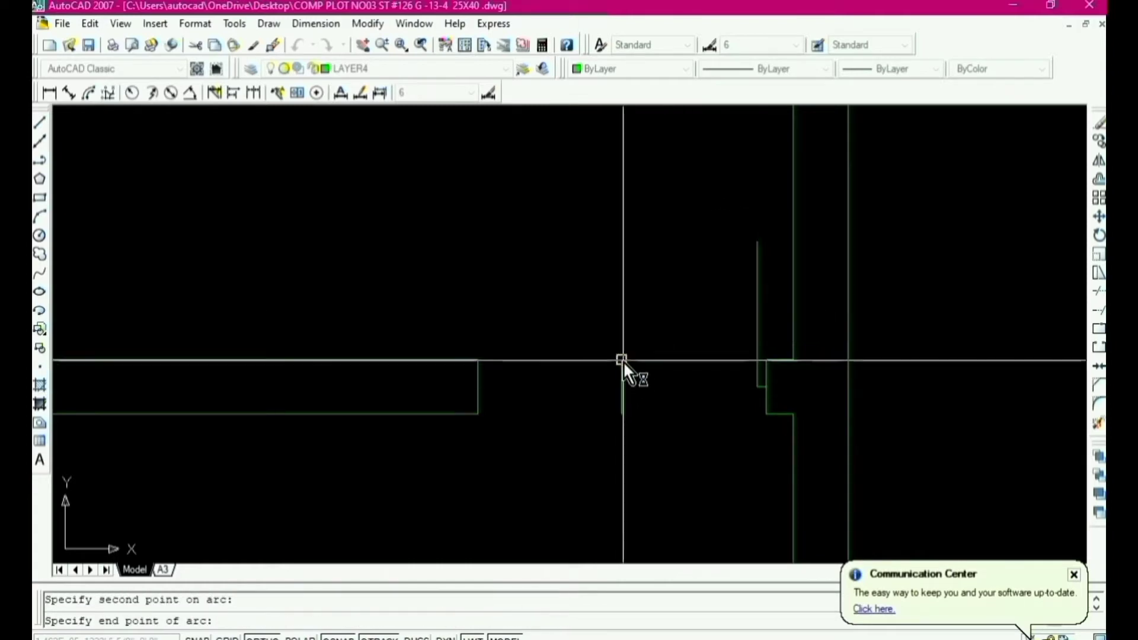
pyautogui.click(622, 387)
pyautogui.scroll(-5, 645, 376)
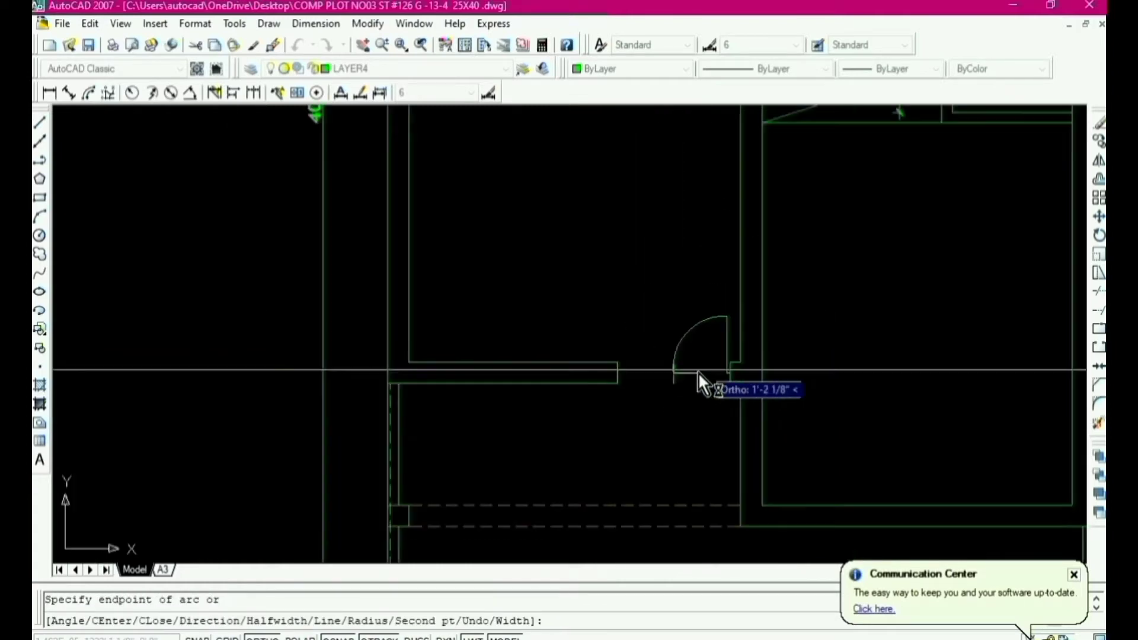
pyautogui.press('Escape')
# Step: Mirror the door leaf about the opening's vertical centre line, keeping the original, to form a double door
pyautogui.scroll(4, 681, 352)
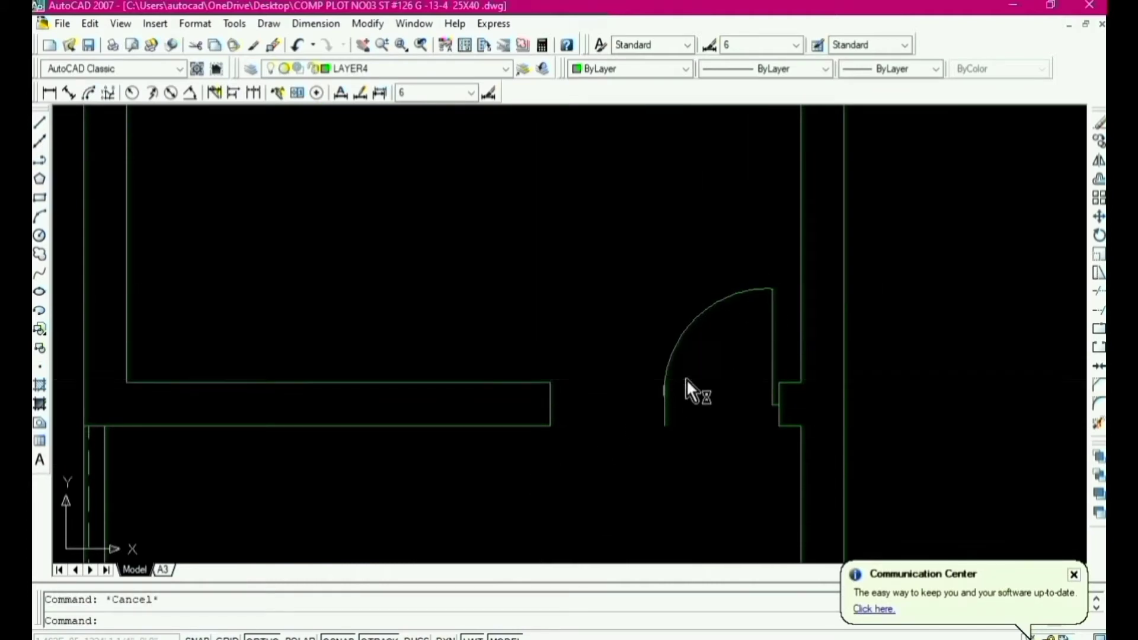
pyautogui.write('mi')
pyautogui.press('Return')
pyautogui.click(667, 379)
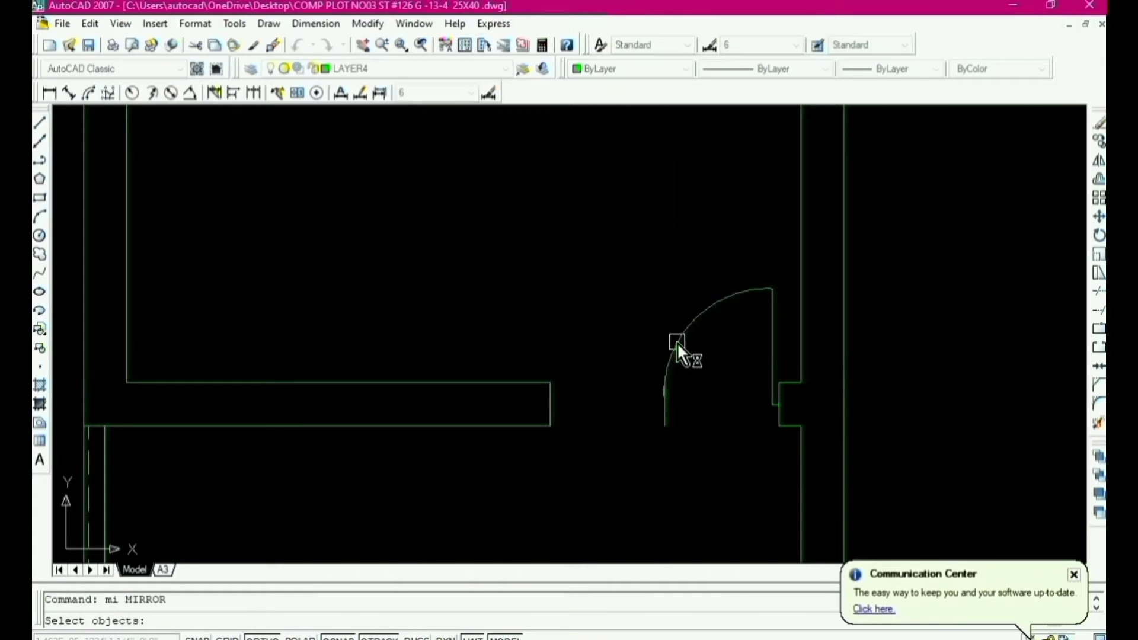
pyautogui.press('Return')
pyautogui.click(665, 426)
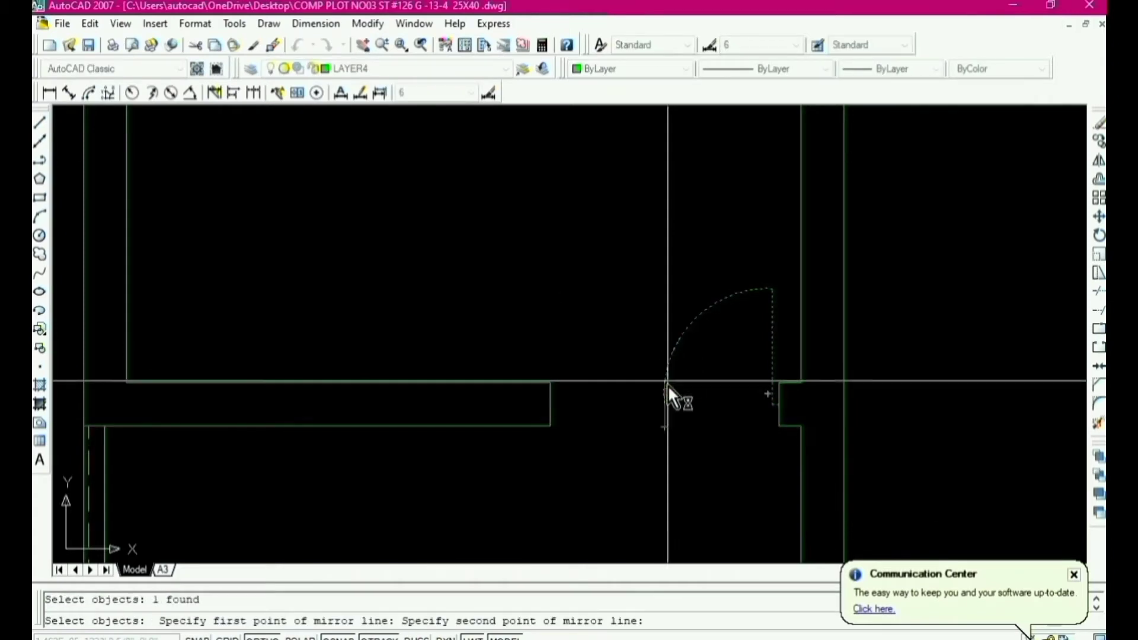
pyautogui.click(667, 213)
pyautogui.press('Return')
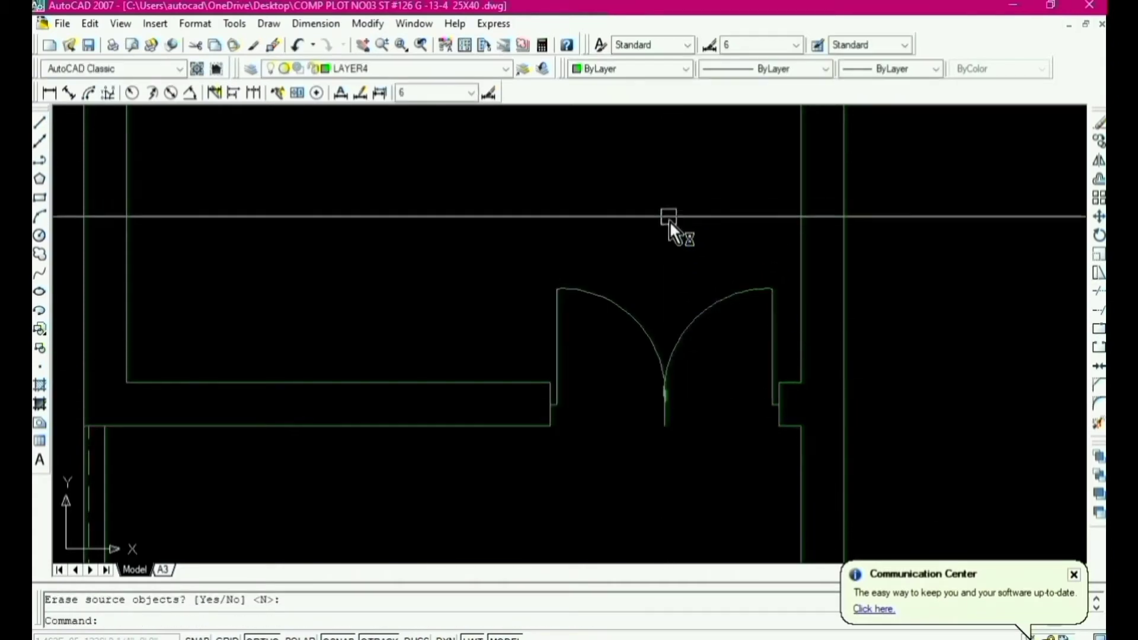
# Step: Erase the short centre line in the door opening
pyautogui.click(665, 429)
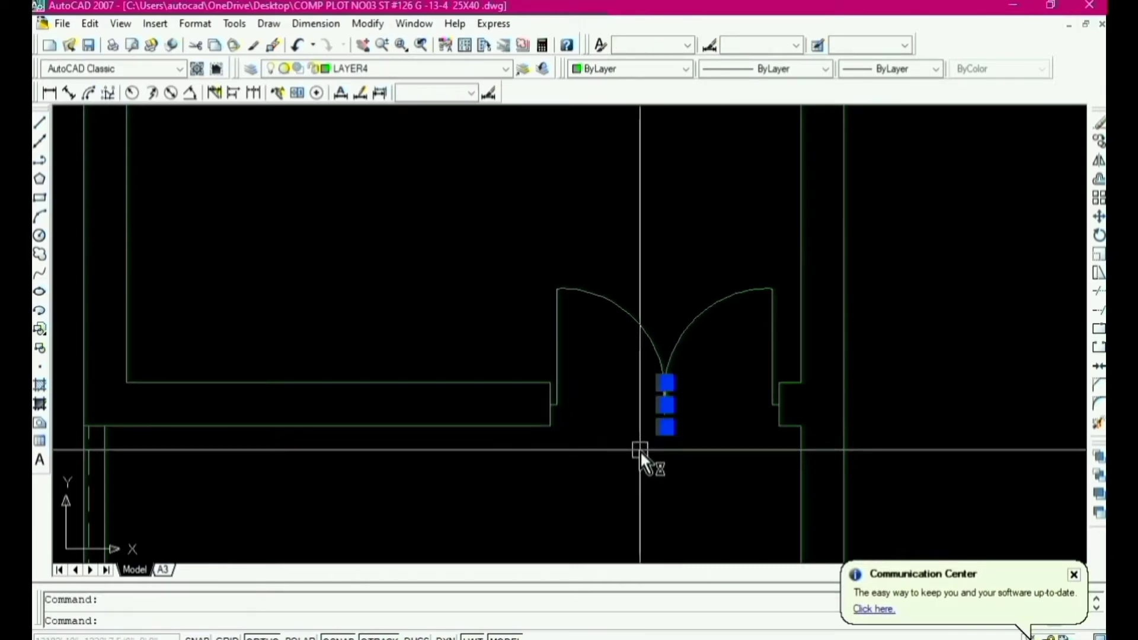
pyautogui.write('e')
pyautogui.press('Return')
pyautogui.press('Escape')
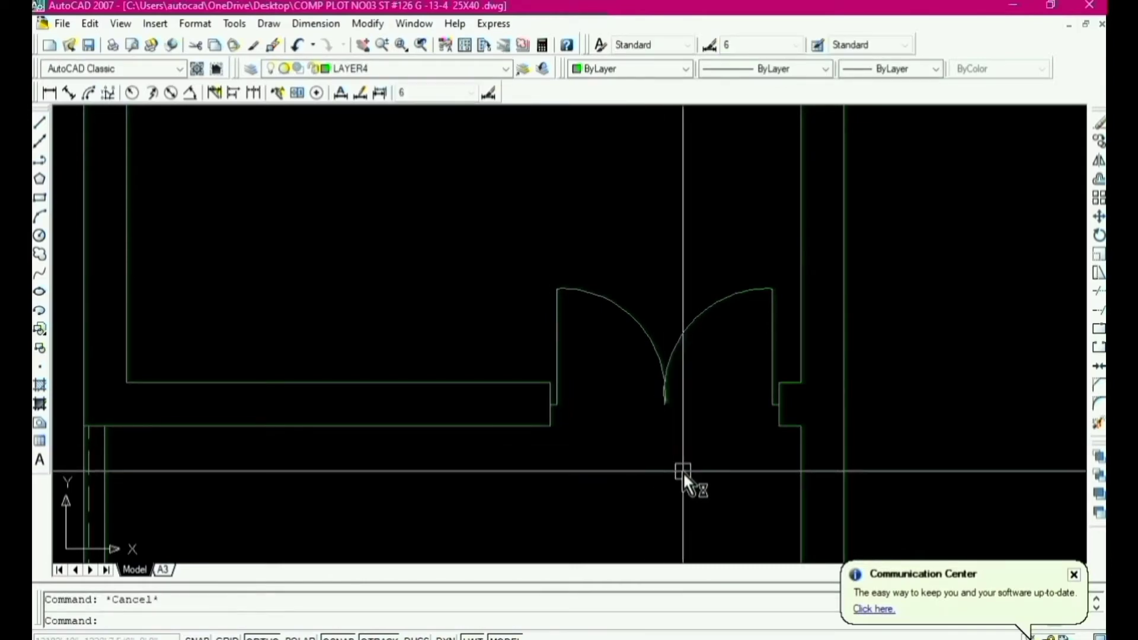
# Step: Draw a threshold line across the double door opening between the lower corners of its two jambs
pyautogui.write('l')
pyautogui.press('Return')
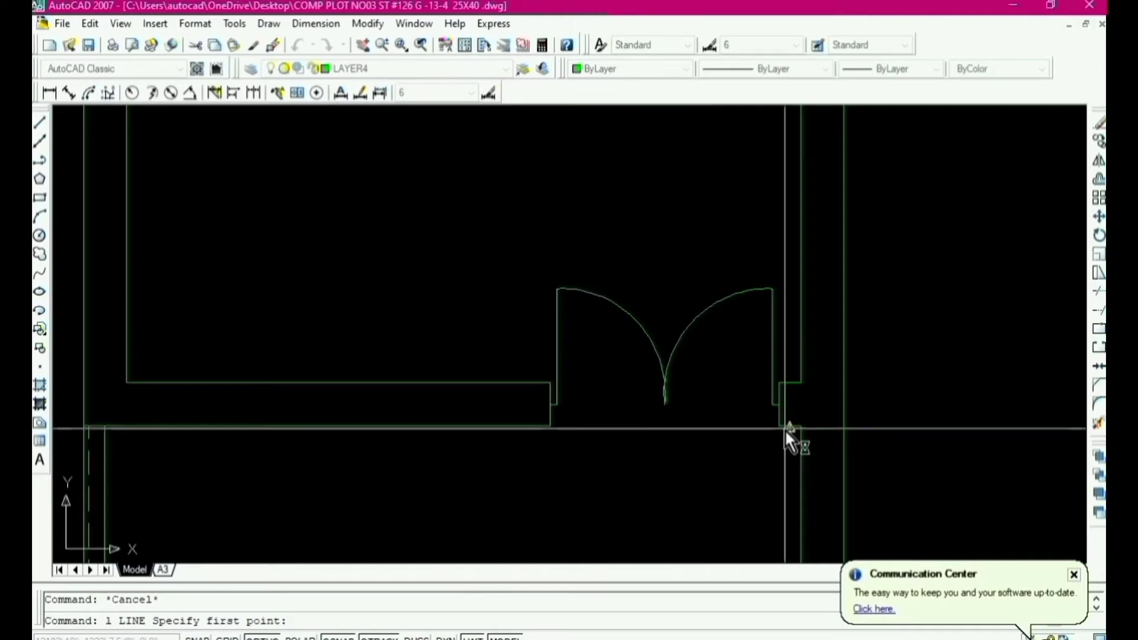
pyautogui.click(781, 428)
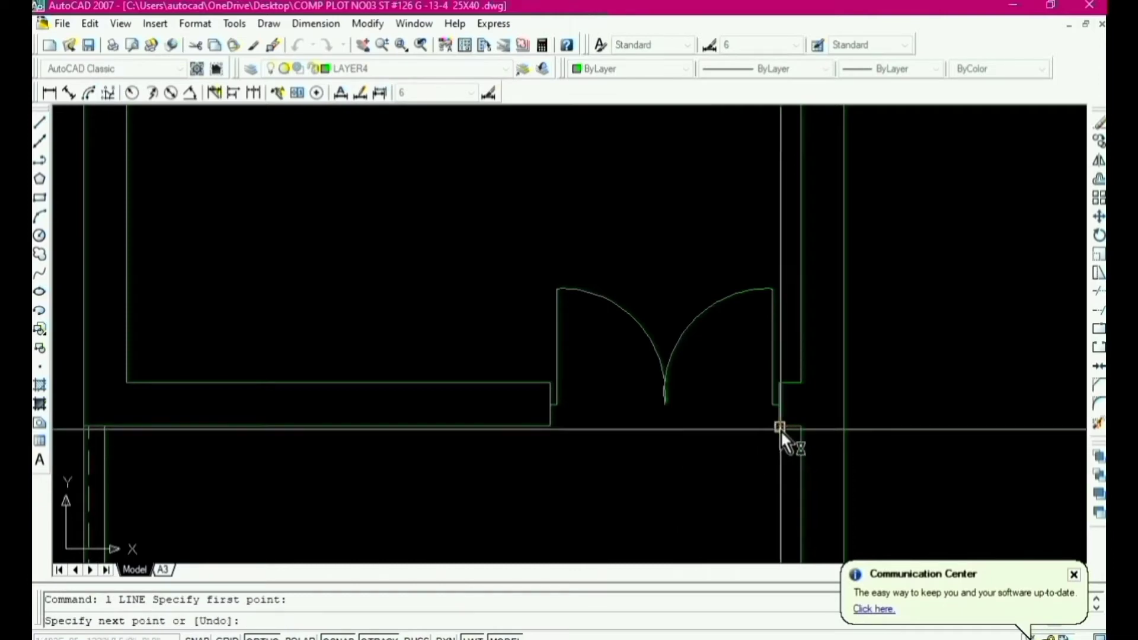
pyautogui.click(550, 427)
pyautogui.scroll(-3, 720, 349)
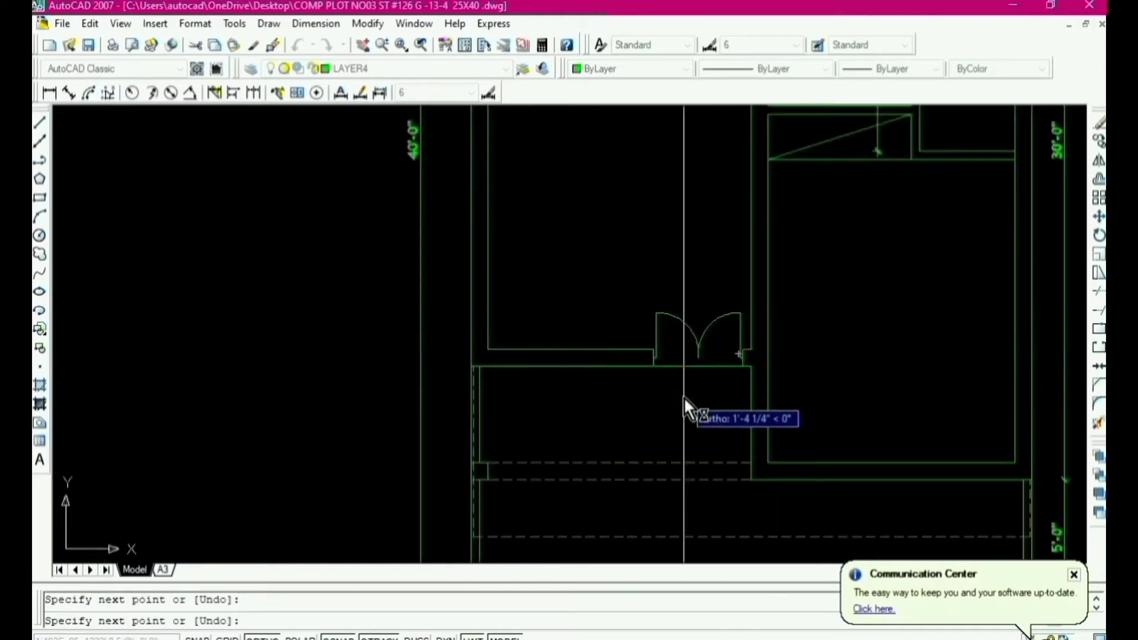
pyautogui.scroll(2, 685, 365)
pyautogui.press('Escape')
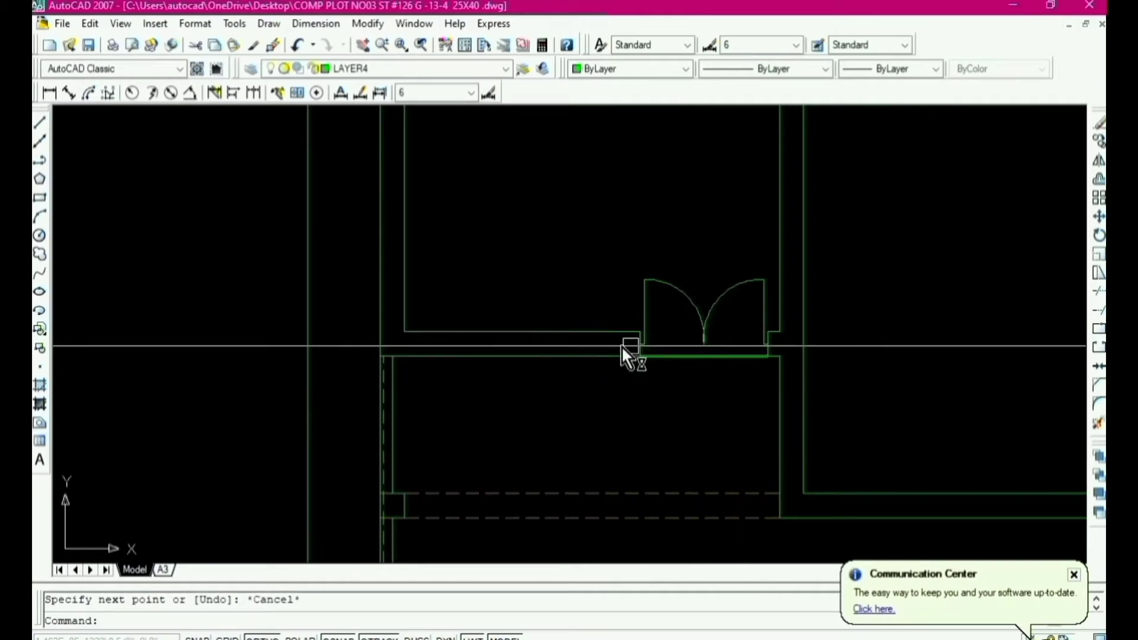
# Step: Draw a short vertical line across the wall beside the double door, from its inner face's midpoint to its outer face
pyautogui.scroll(-2, 622, 293)
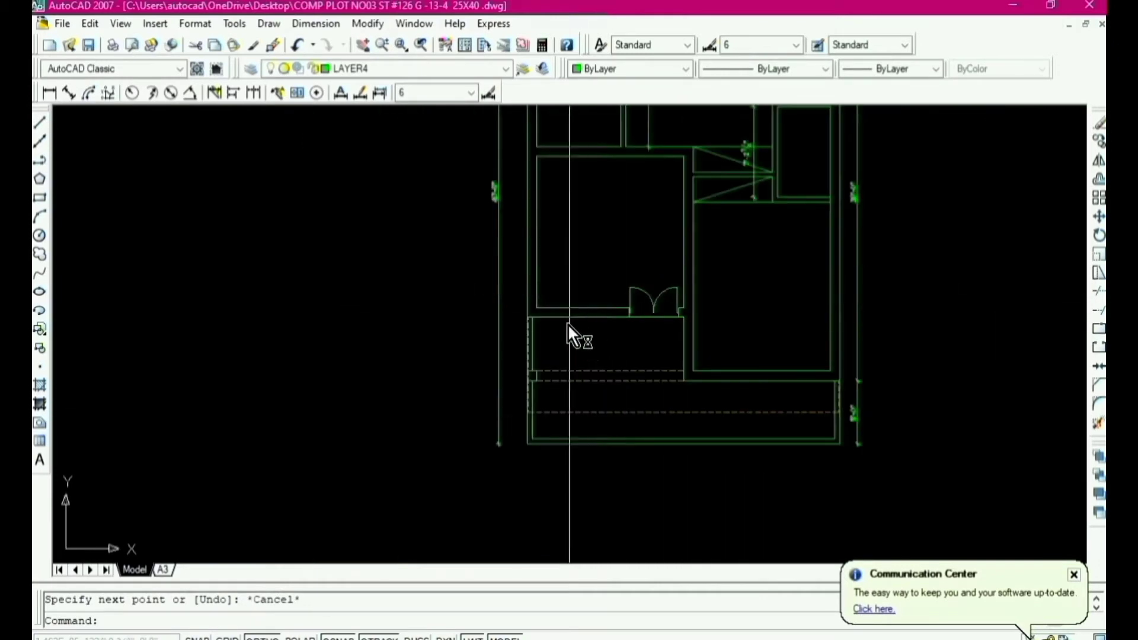
pyautogui.scroll(1, 568, 324)
pyautogui.press('Escape')
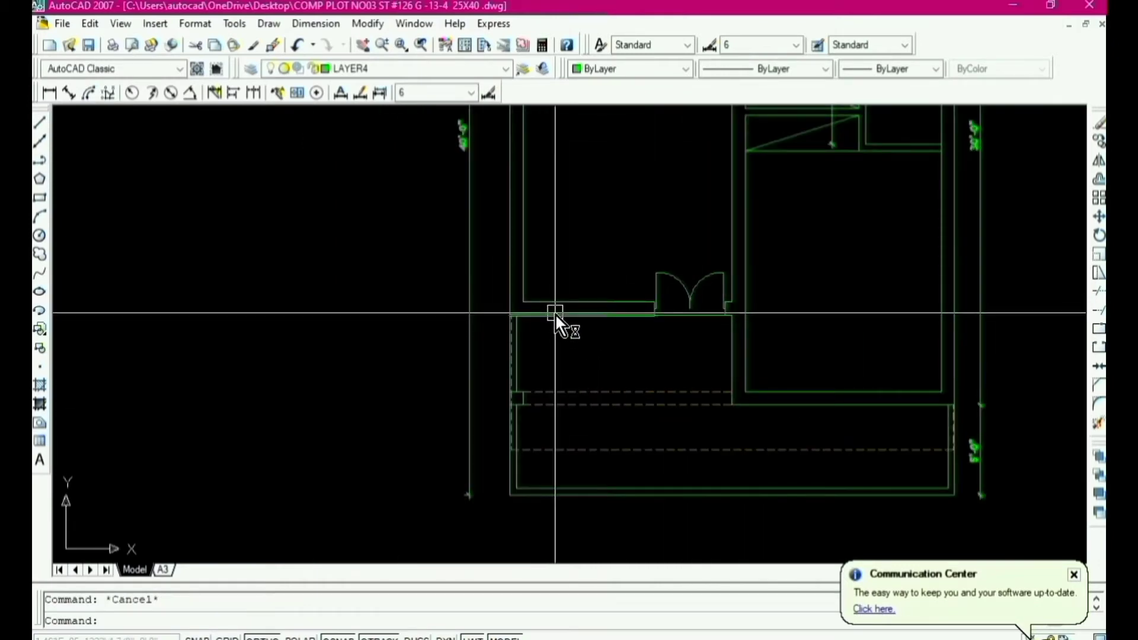
pyautogui.write('l')
pyautogui.press('Return')
pyautogui.click(589, 304)
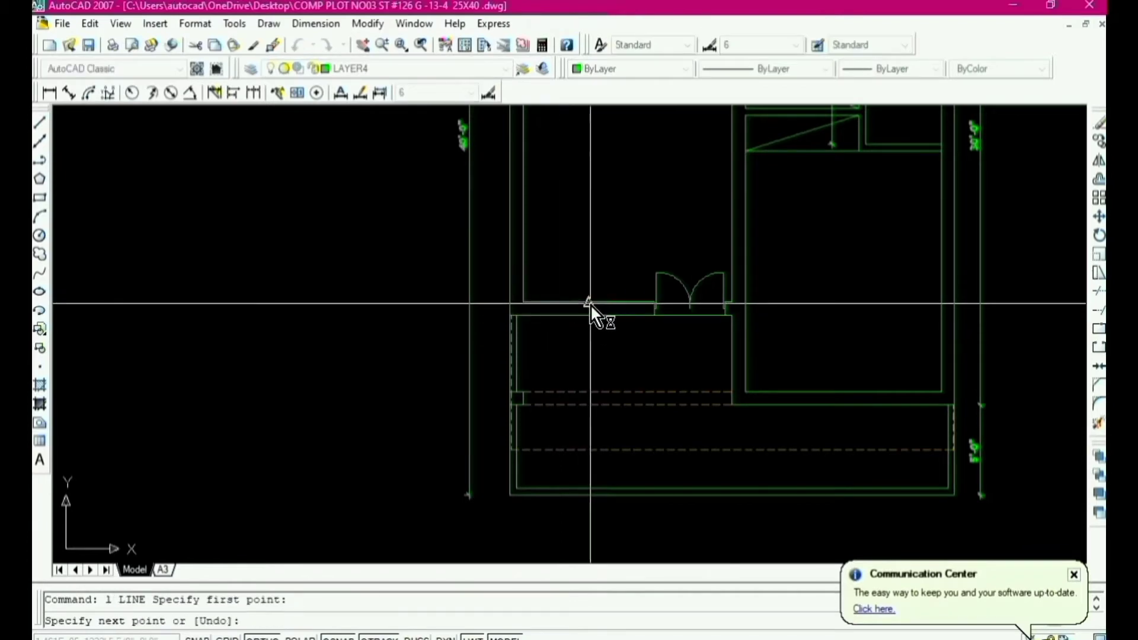
pyautogui.click(589, 317)
pyautogui.press('Escape')
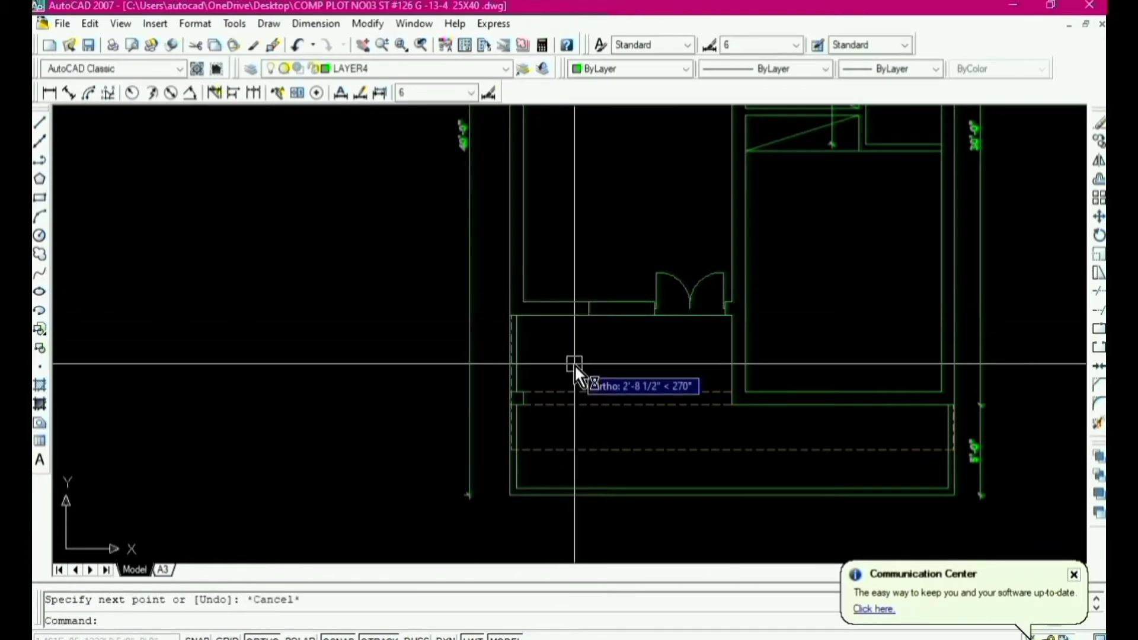
# Step: Offset the short line in the wall 2' to both sides to mark the edges of a window opening
pyautogui.scroll(-2, 575, 364)
pyautogui.press('Escape')
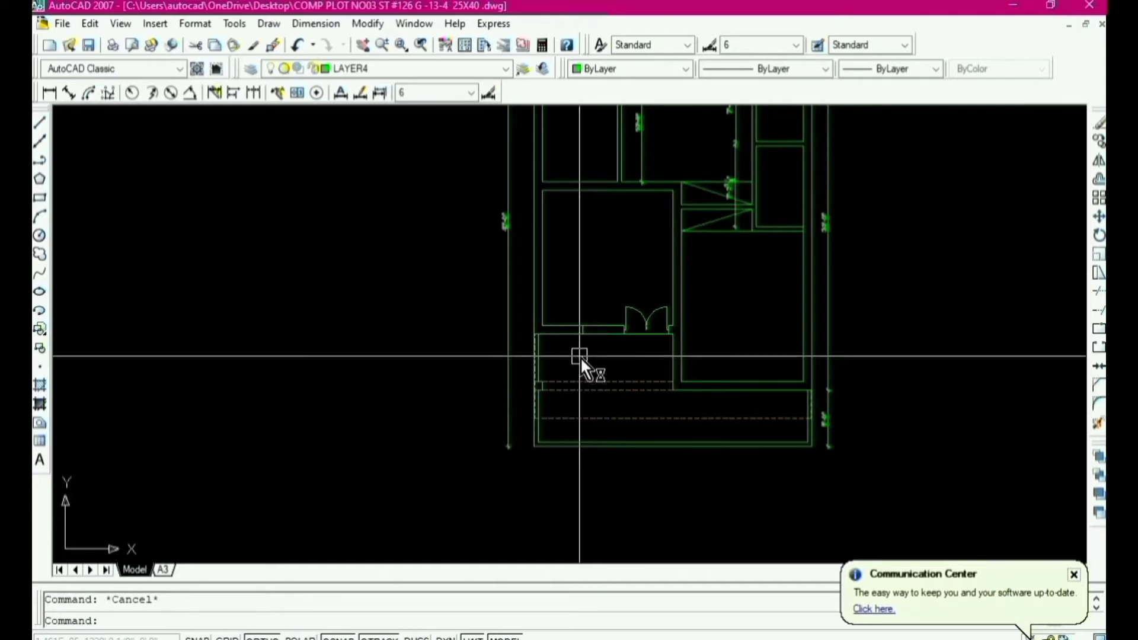
pyautogui.write('o')
pyautogui.press('Return')
pyautogui.write("2'")
pyautogui.press('Return')
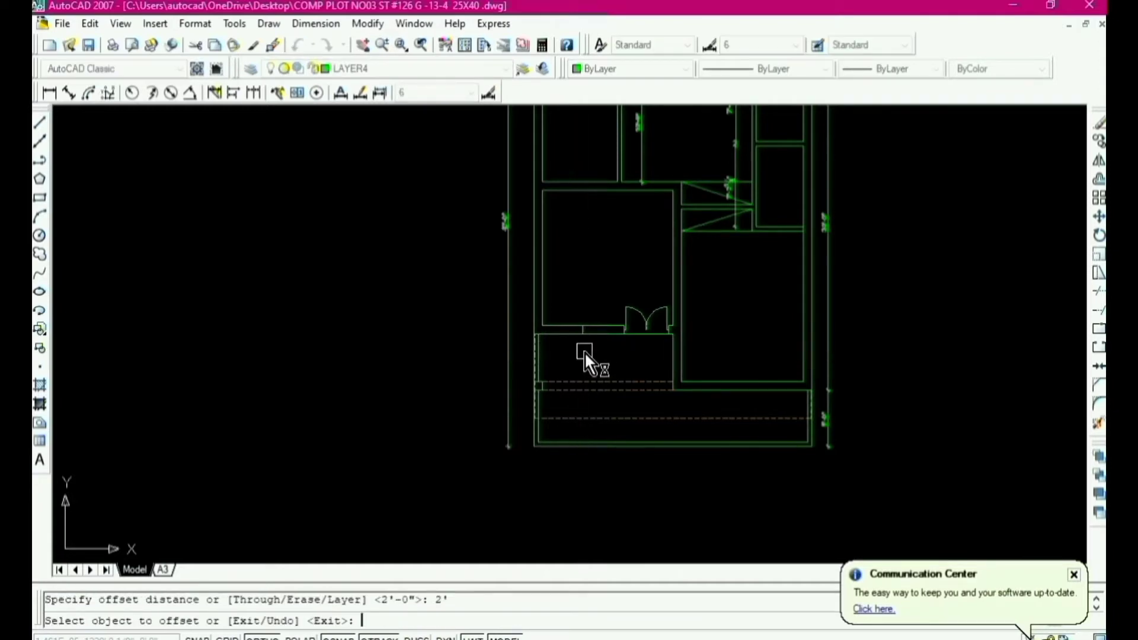
pyautogui.scroll(3, 584, 352)
pyautogui.click(572, 317)
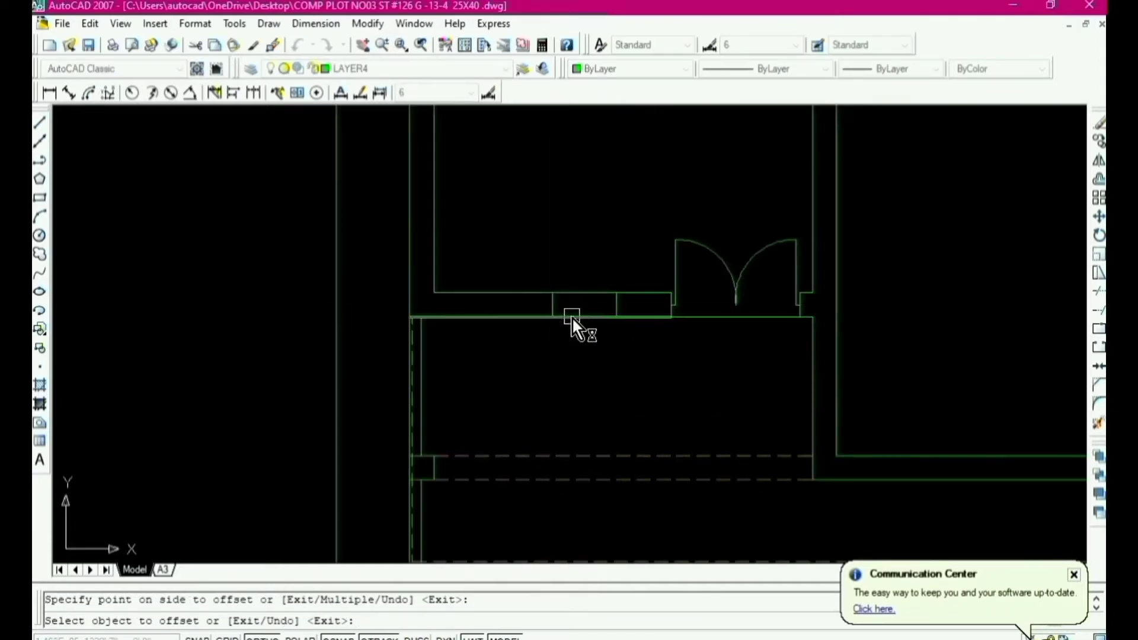
pyautogui.click(557, 305)
pyautogui.click(480, 351)
pyautogui.press('Escape')
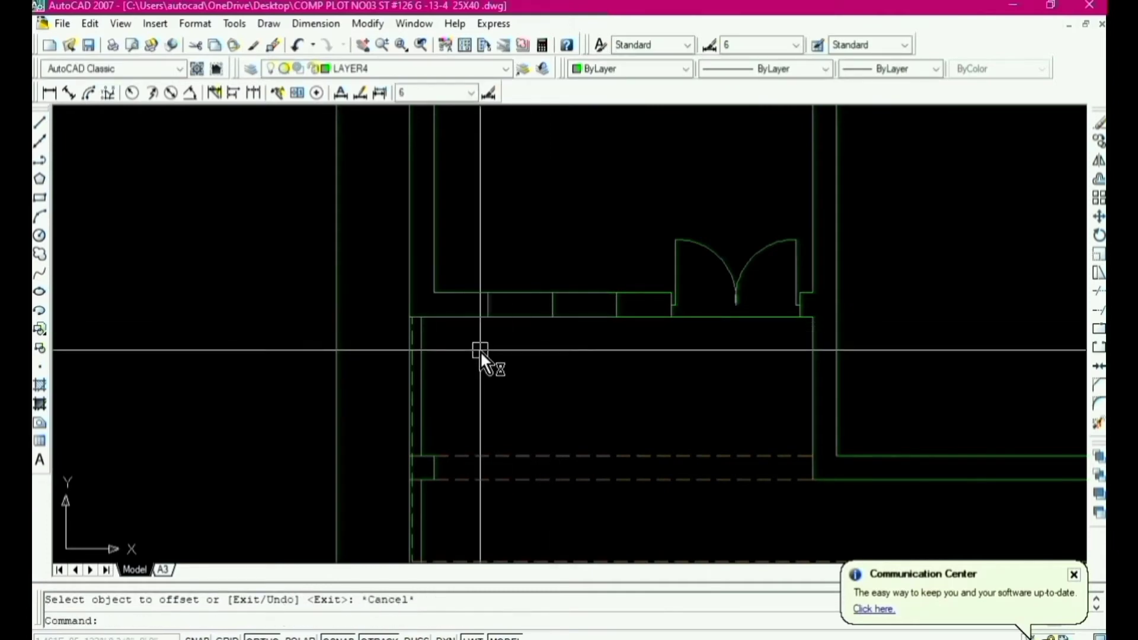
# Step: Trim the wall lines between the two window edge marks and erase the leftover centre line in the opening
pyautogui.write('tr')
pyautogui.press('Return')
pyautogui.press('Return')
pyautogui.click(536, 270)
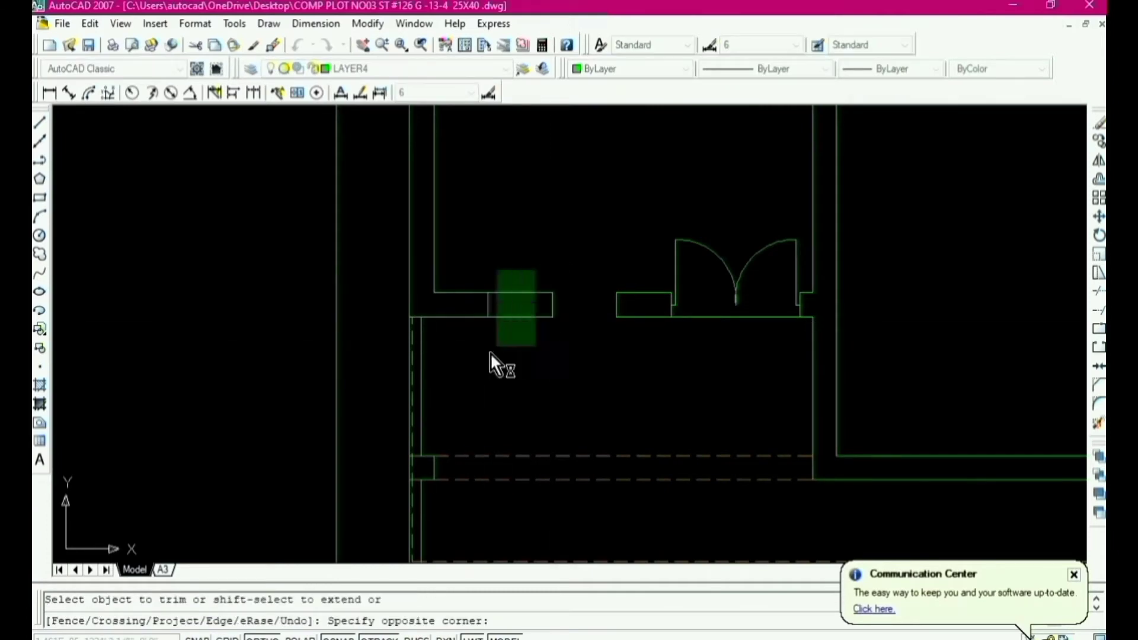
pyautogui.click(489, 353)
pyautogui.press('Return')
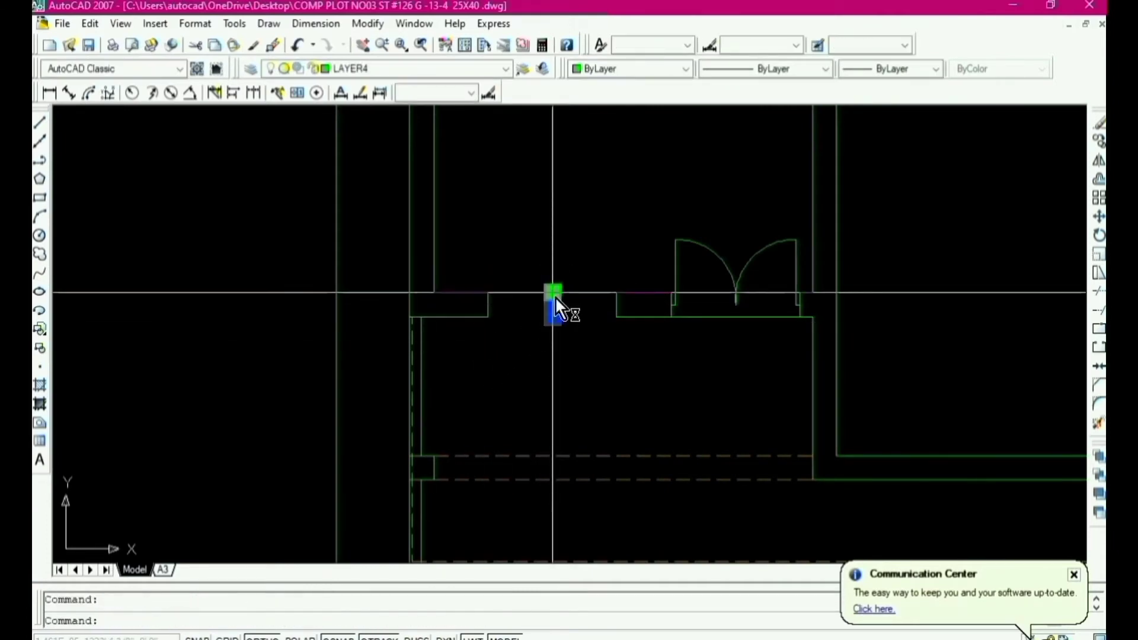
pyautogui.press('Escape')
# Step: Draw a line along the inner wall face across the window opening, between the upper corners of its two jambs
pyautogui.write('l')
pyautogui.press('Return')
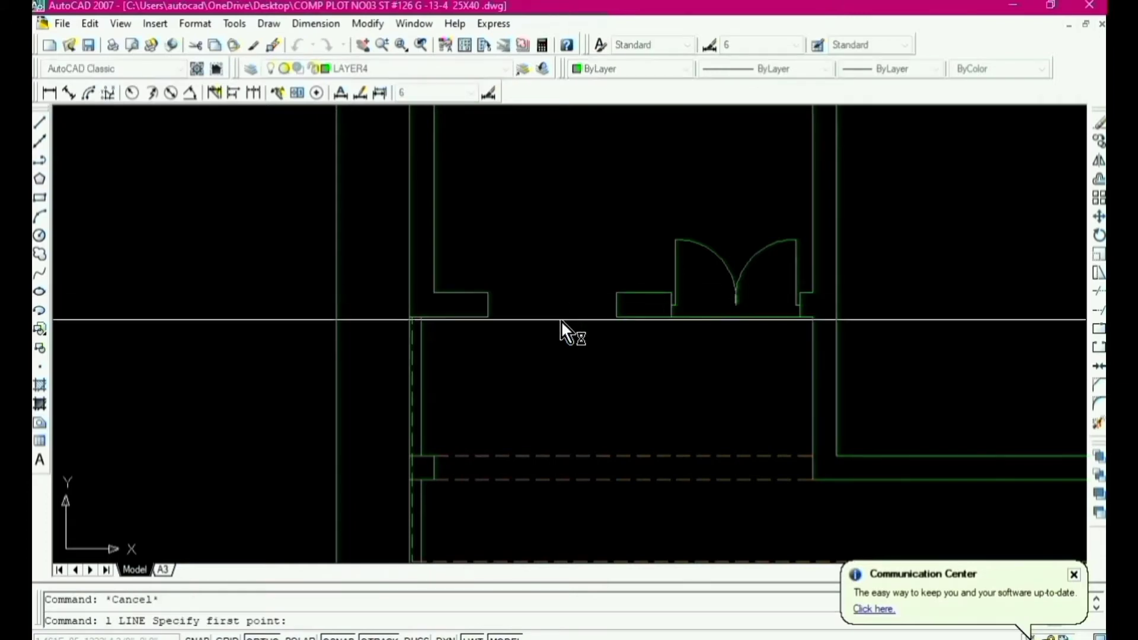
pyautogui.click(616, 293)
pyautogui.click(488, 293)
pyautogui.press('Escape')
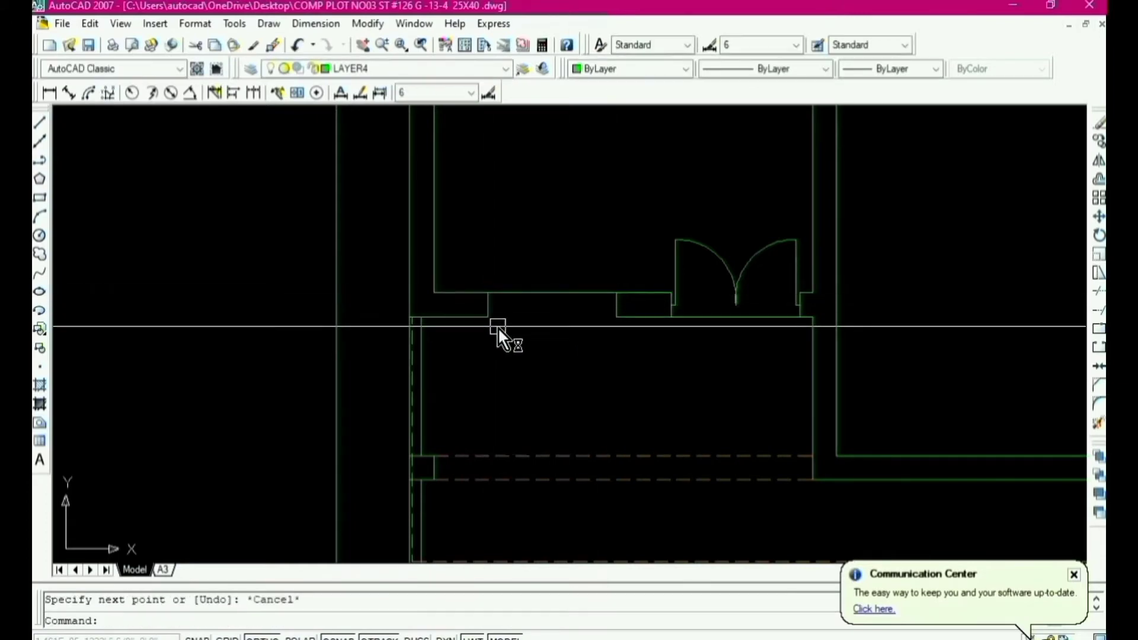
# Step: Offset the window's inner face line 9" to the outer wall face to close the opening
pyautogui.write('o')
pyautogui.press('Return')
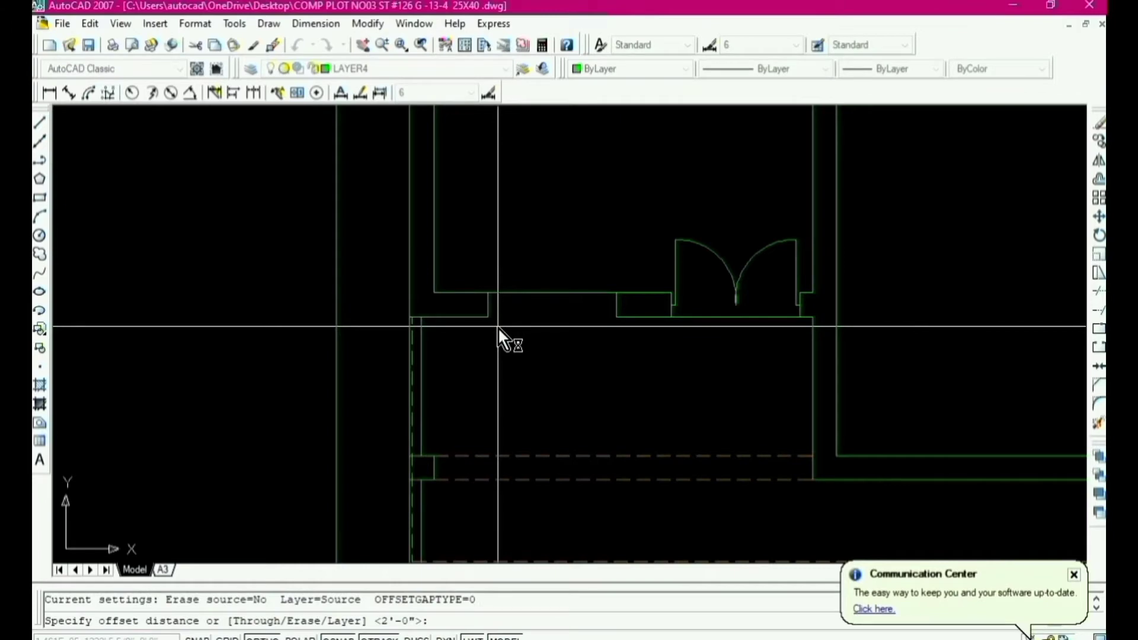
pyautogui.write('6')
pyautogui.press('Return')
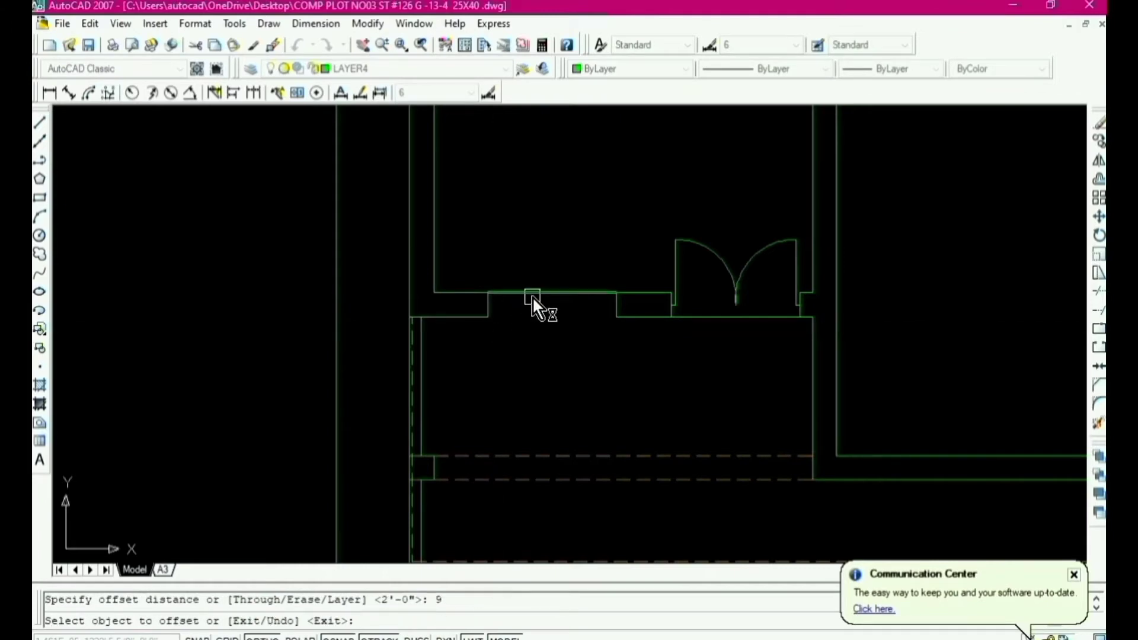
pyautogui.click(532, 294)
pyautogui.click(532, 372)
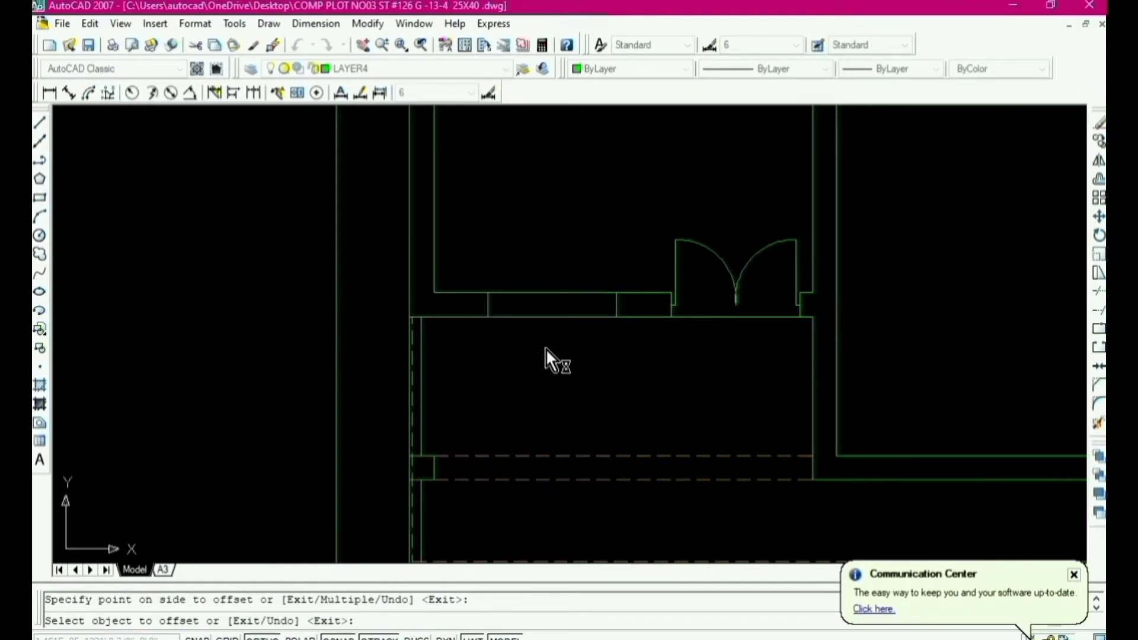
pyautogui.scroll(2, 552, 313)
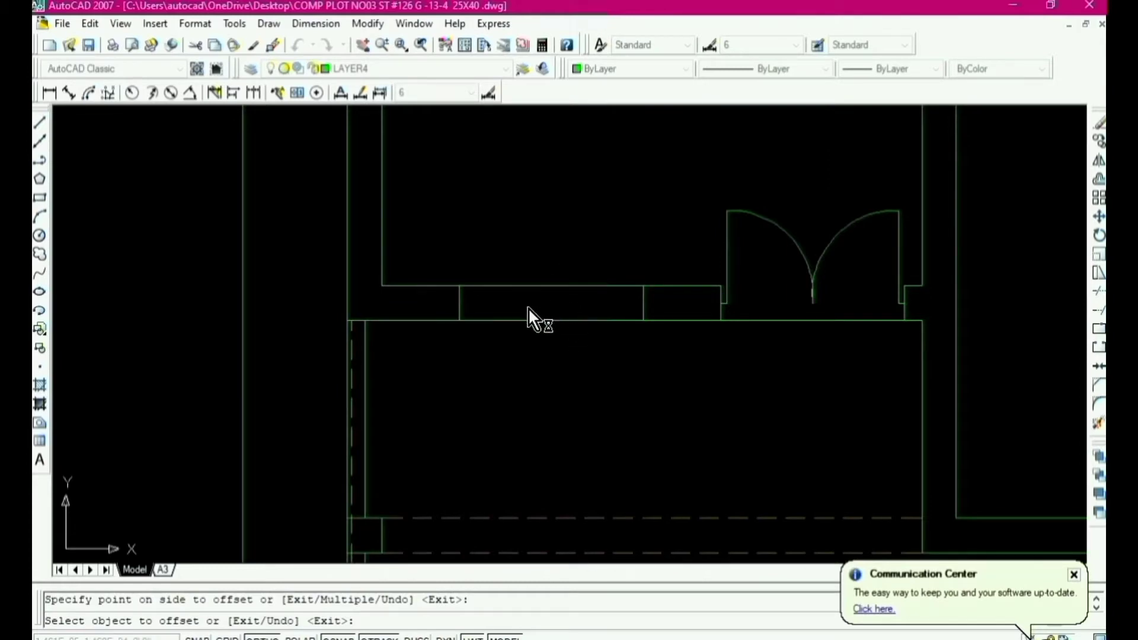
# Step: Offset the window's inner and outer face lines 3.5" into the opening to form the two middle window lines
pyautogui.press('Return')
pyautogui.press('Return')
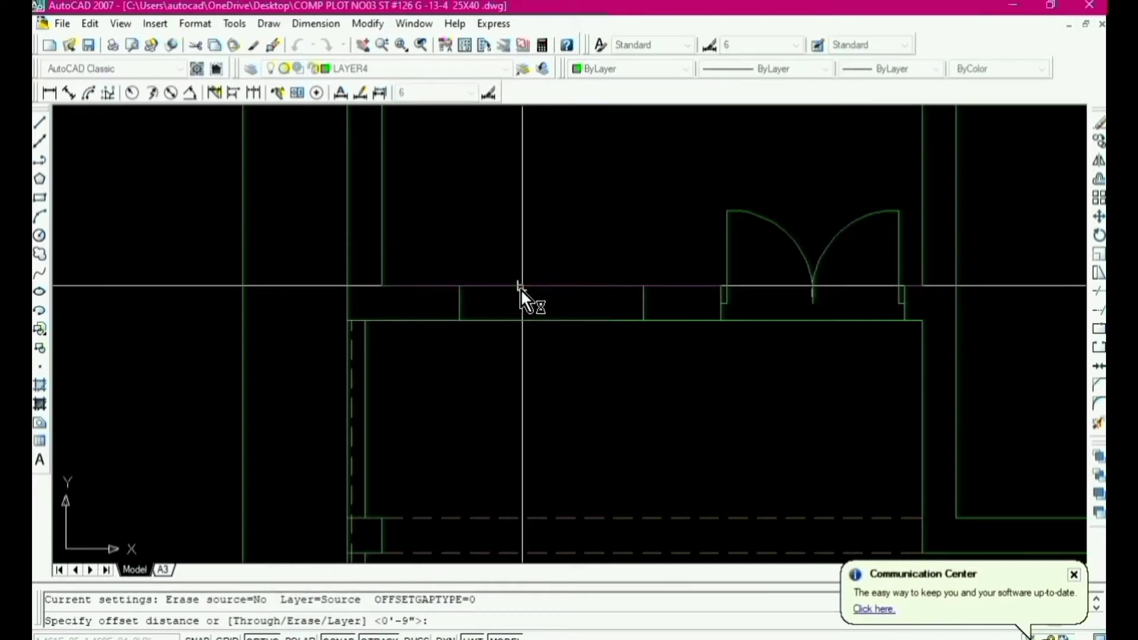
pyautogui.write('3.5')
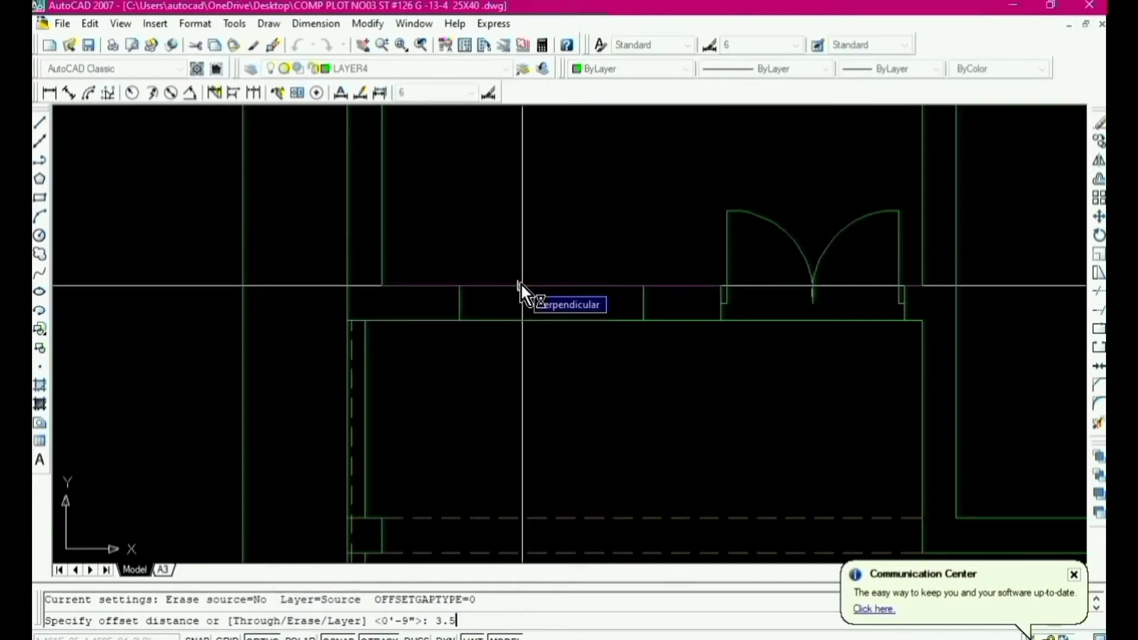
pyautogui.press('Return')
pyautogui.click(520, 285)
pyautogui.click(519, 369)
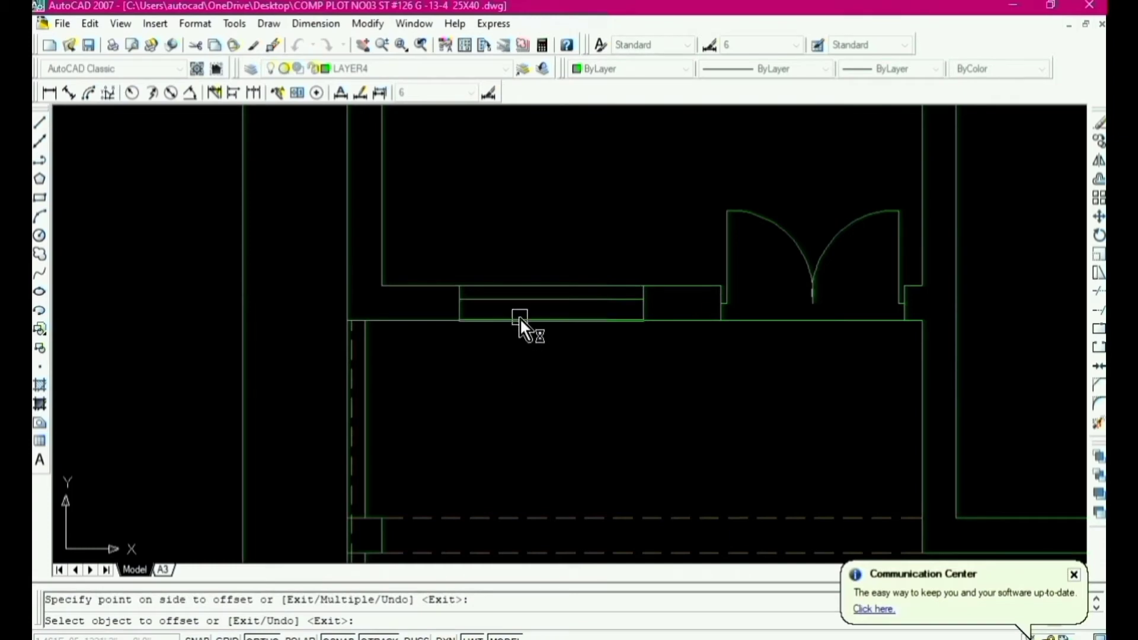
pyautogui.scroll(-3, 542, 361)
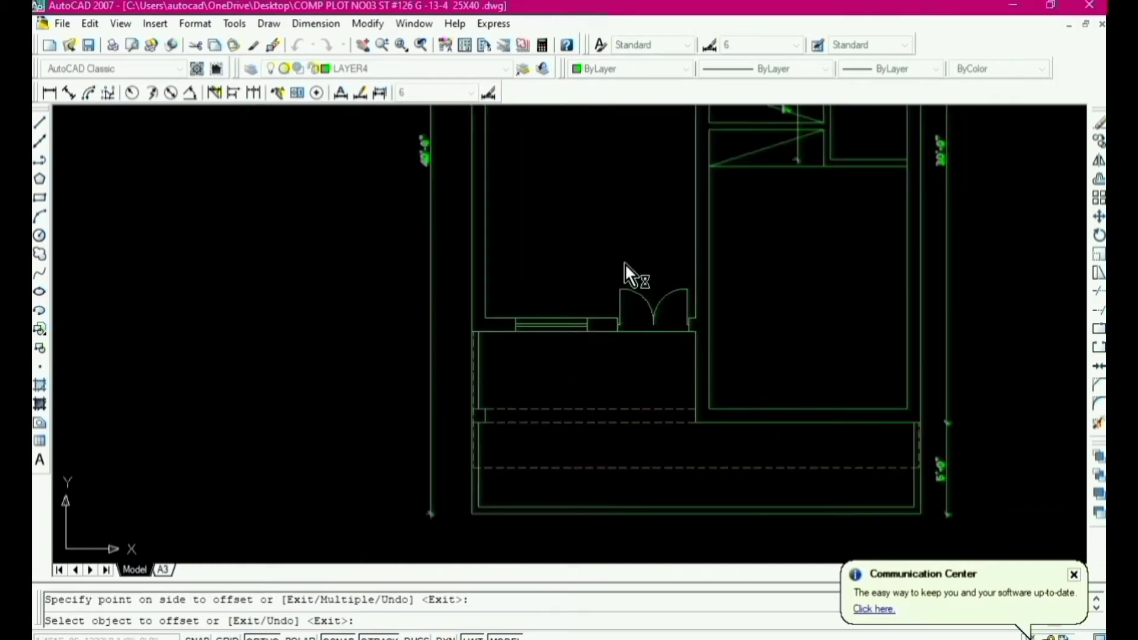
pyautogui.press('Escape')
pyautogui.scroll(-2, 710, 447)
pyautogui.scroll(2, 755, 428)
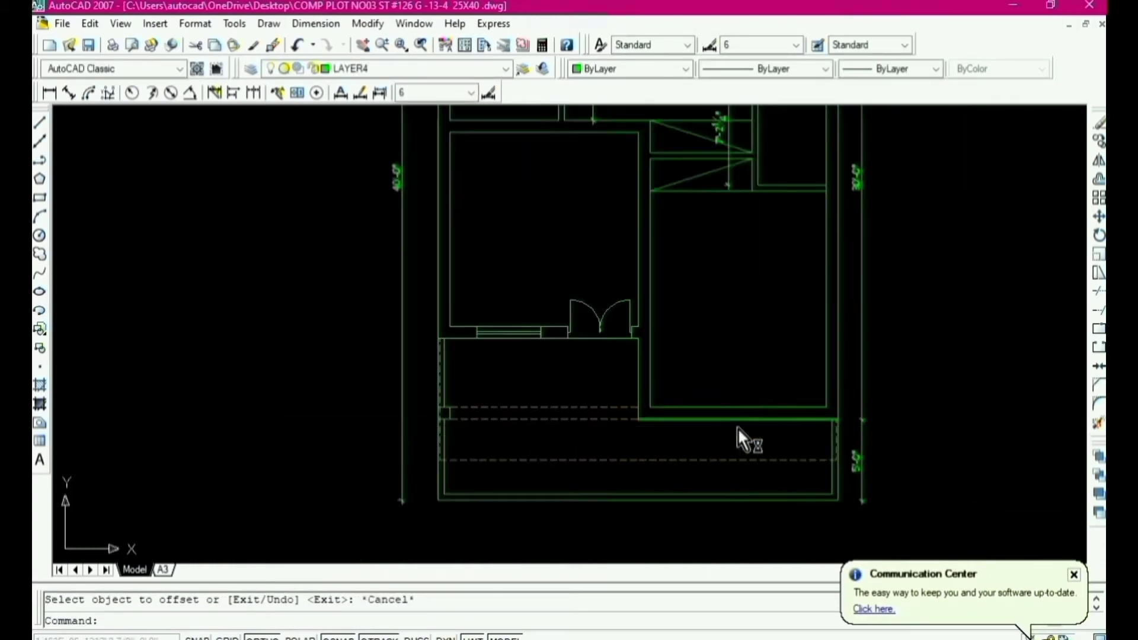
# Step: Copy the finished window from its inner line's midpoint onto the inner face of the lower-right room's front wall
pyautogui.press('Escape')
pyautogui.click(475, 296)
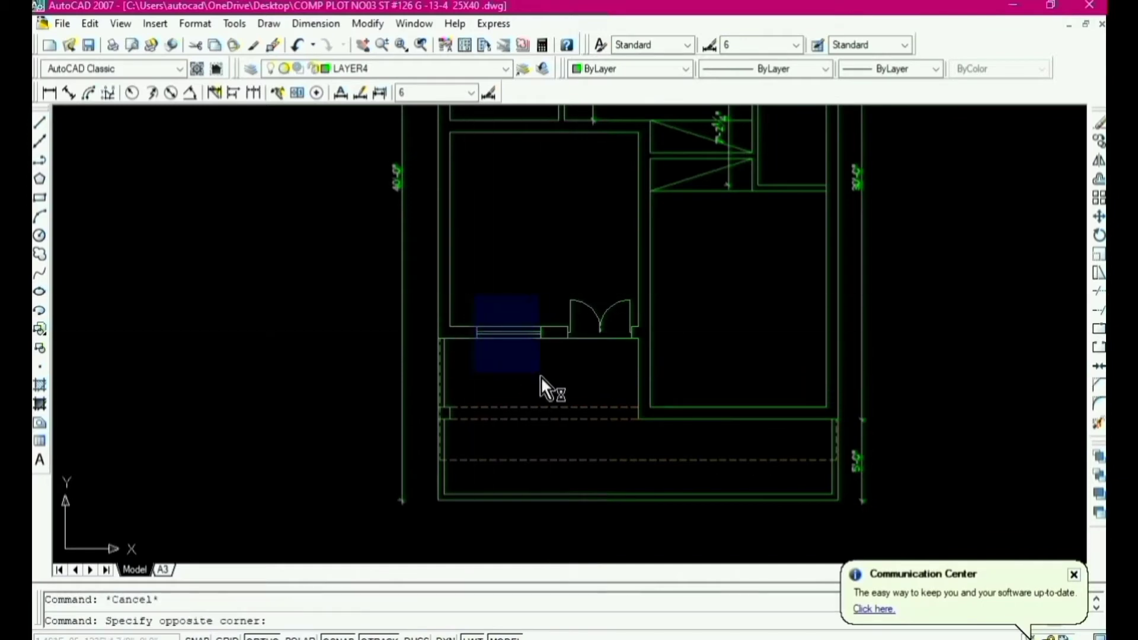
pyautogui.click(558, 376)
pyautogui.write('o')
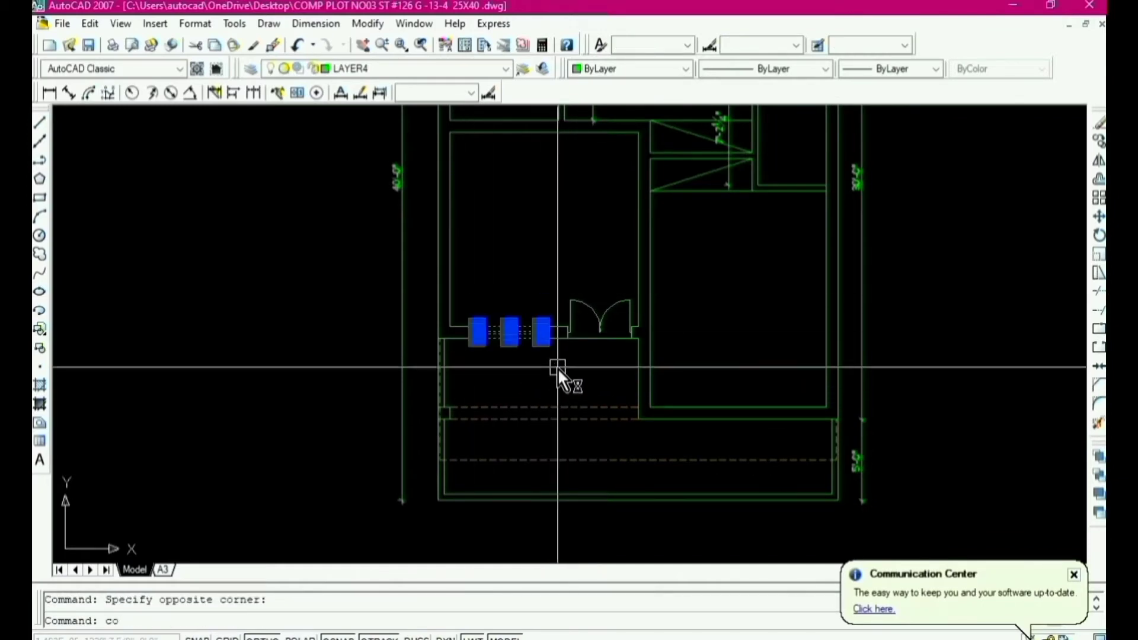
pyautogui.press('Return')
pyautogui.click(507, 327)
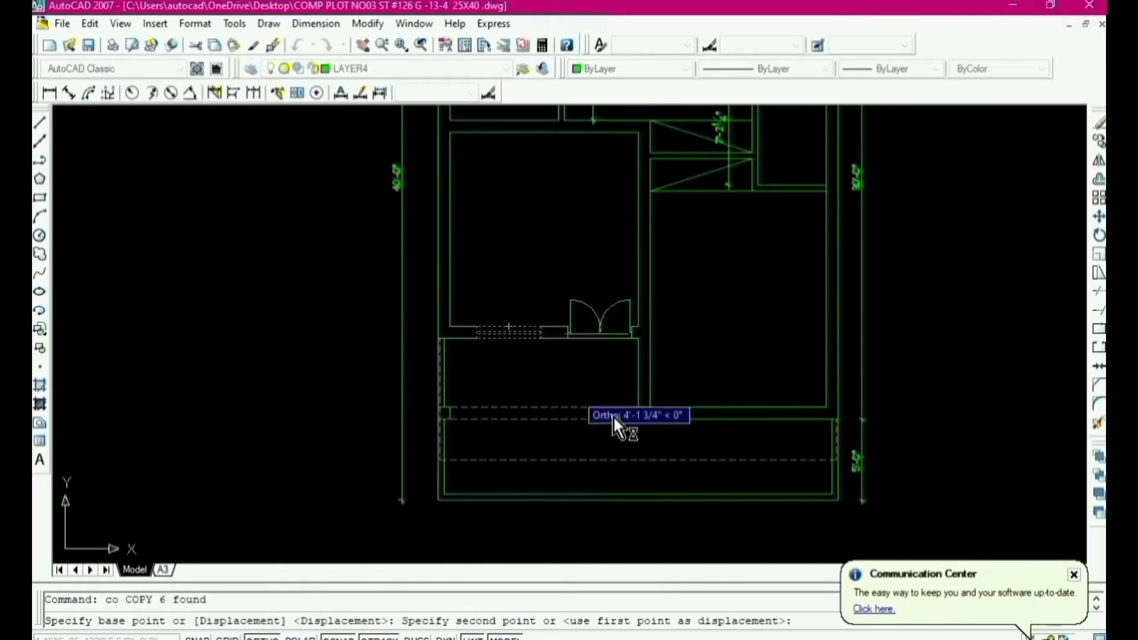
pyautogui.click(731, 408)
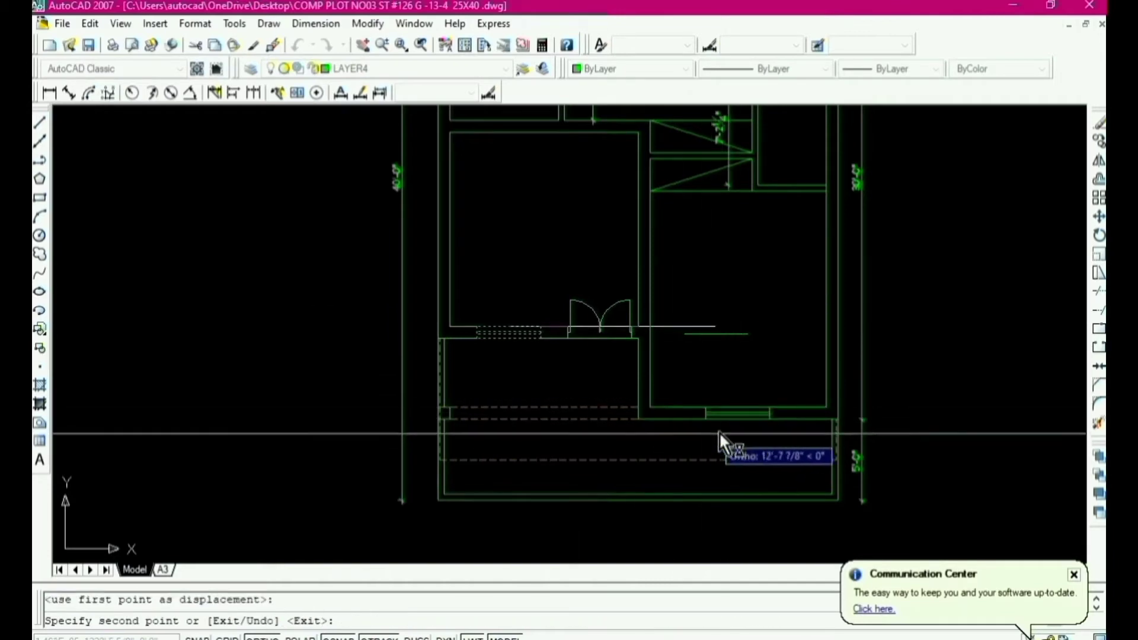
pyautogui.press('Escape')
pyautogui.scroll(2, 720, 432)
pyautogui.scroll(-3, 732, 415)
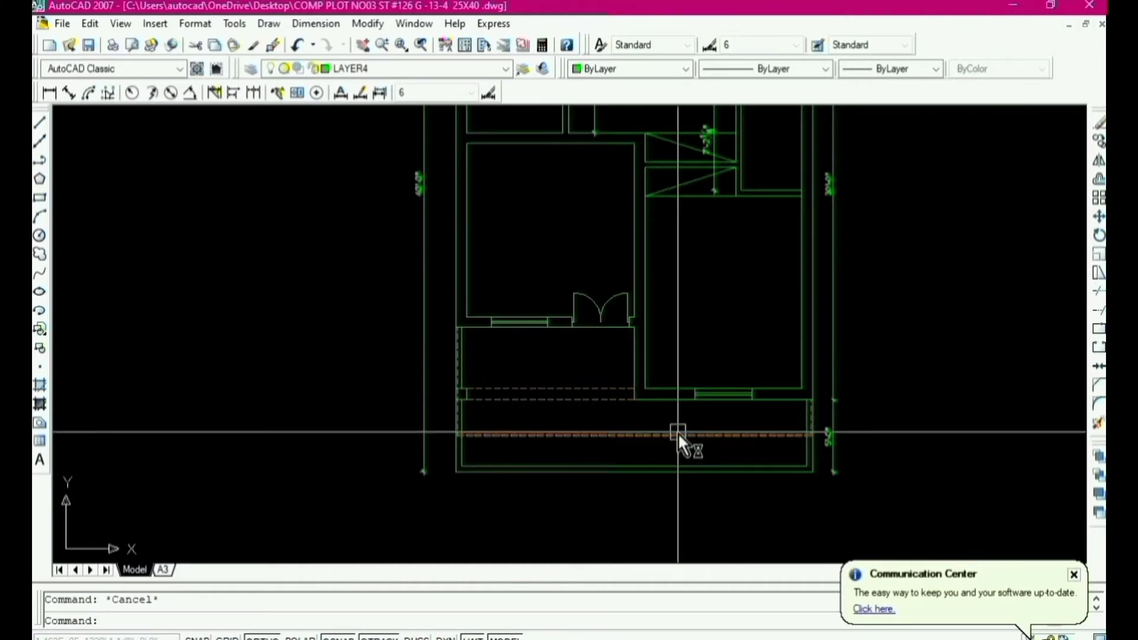
# Step: Stretch the left end of the copied window 1' outward to the left
pyautogui.scroll(5, 699, 424)
pyautogui.click(692, 304)
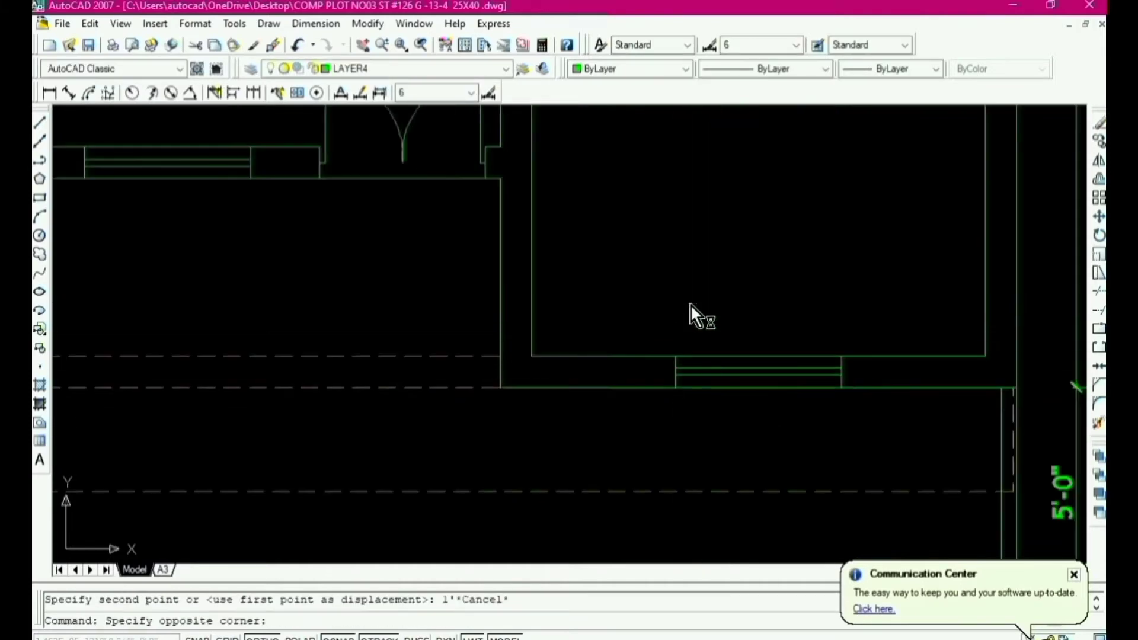
pyautogui.click(663, 421)
pyautogui.write('s')
pyautogui.press('Return')
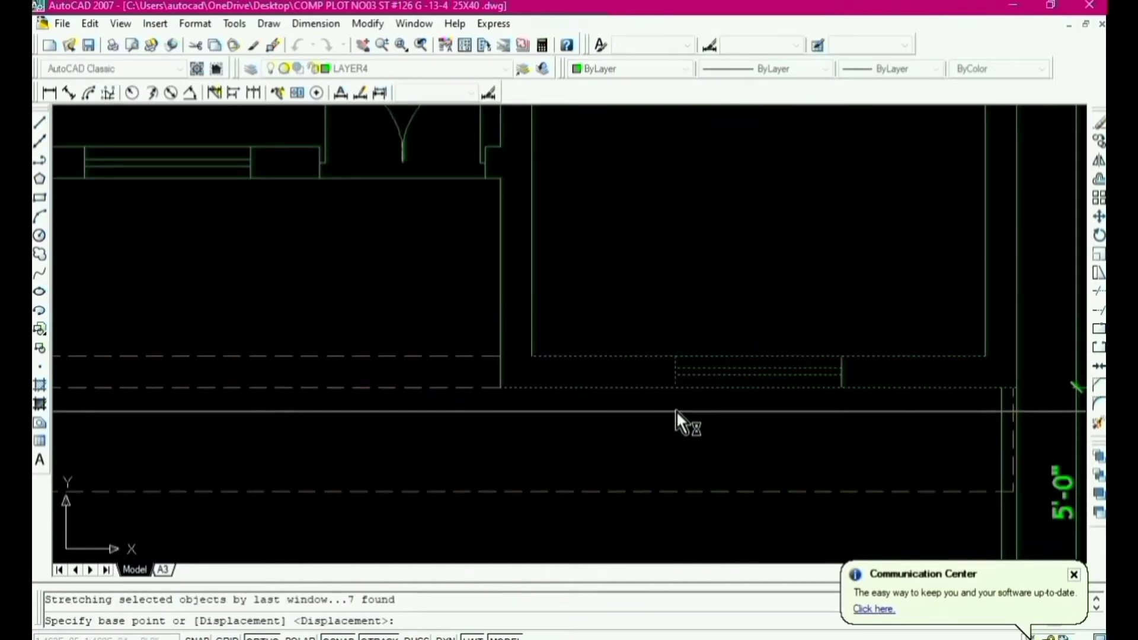
pyautogui.click(674, 390)
pyautogui.write("1'")
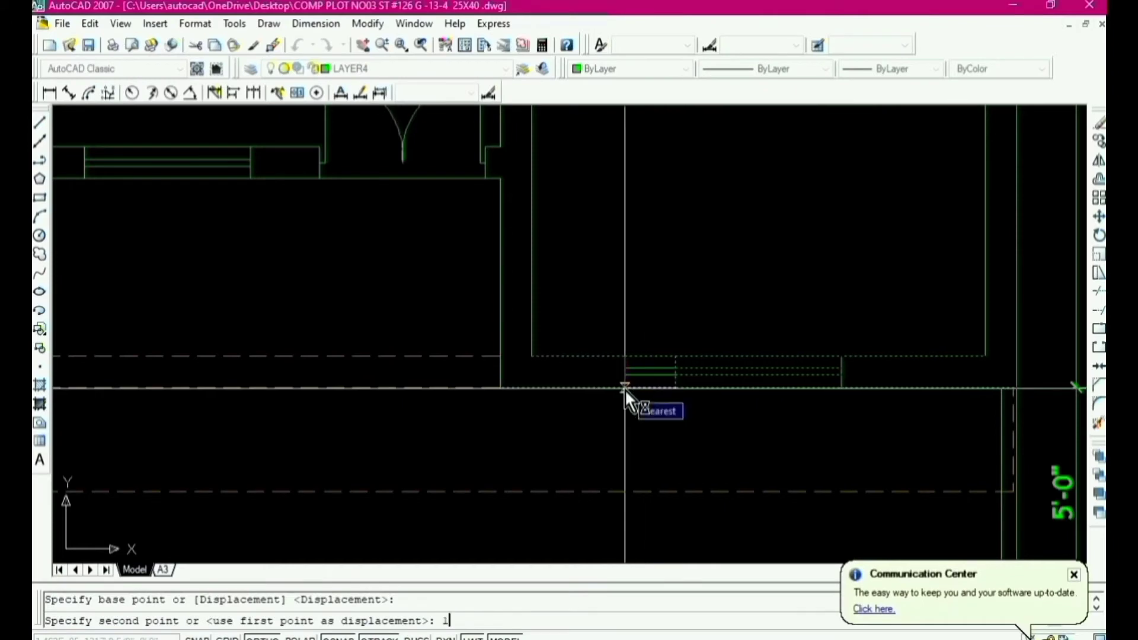
pyautogui.press('Return')
# Step: Stretch the right end of the copied window 1' outward to the right
pyautogui.click(863, 332)
pyautogui.click(834, 406)
pyautogui.press('Escape')
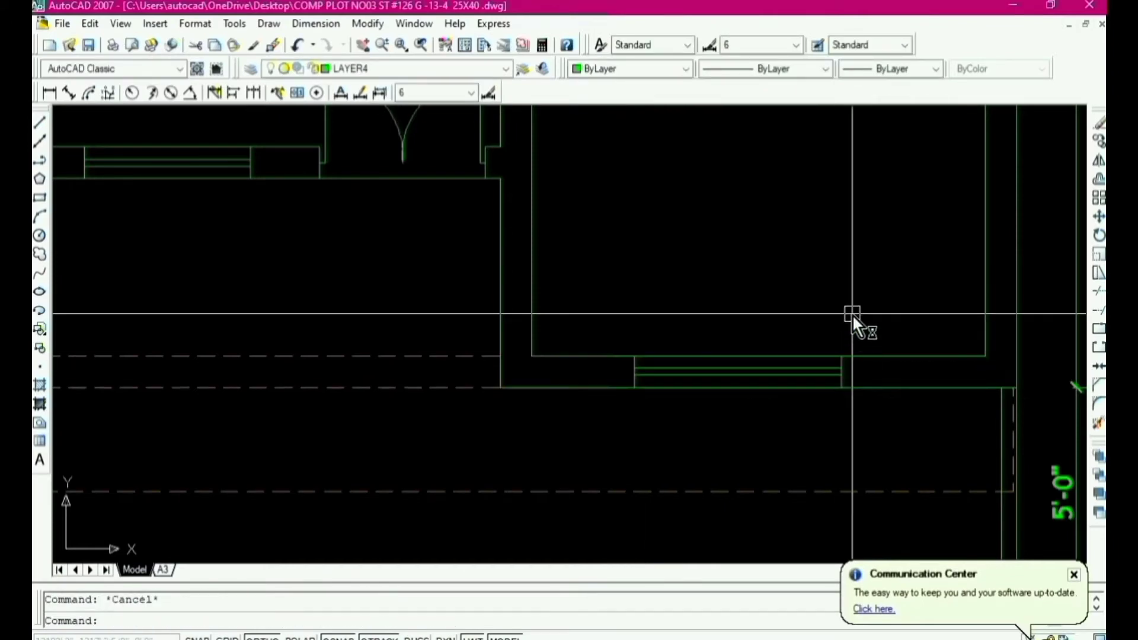
pyautogui.write('s')
pyautogui.press('Return')
pyautogui.click(853, 294)
pyautogui.click(829, 416)
pyautogui.press('Return')
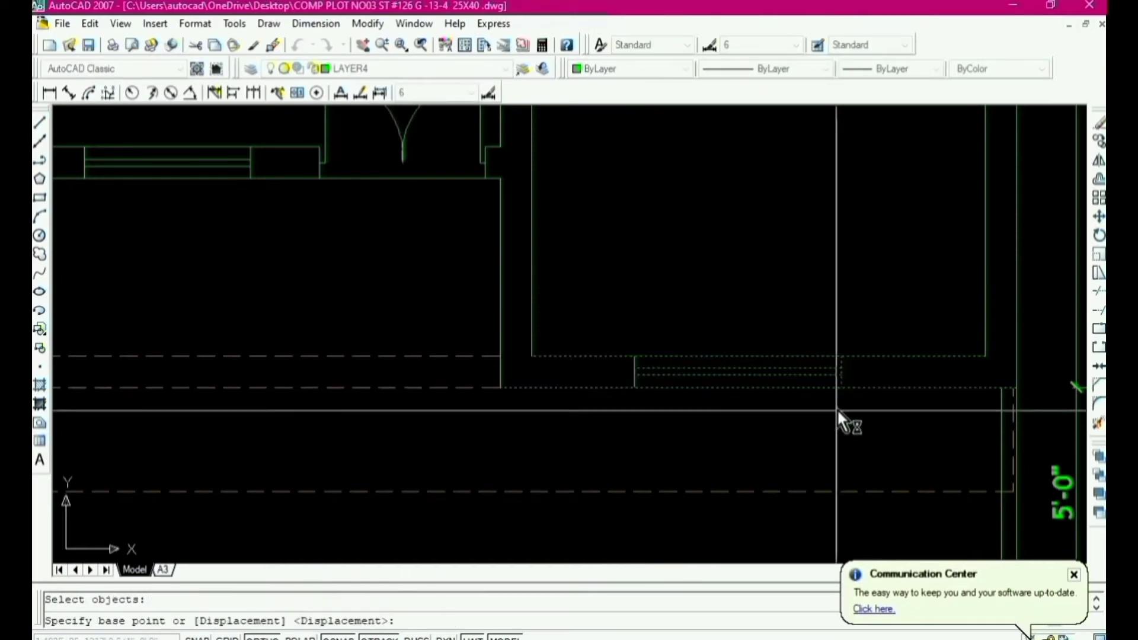
pyautogui.click(842, 388)
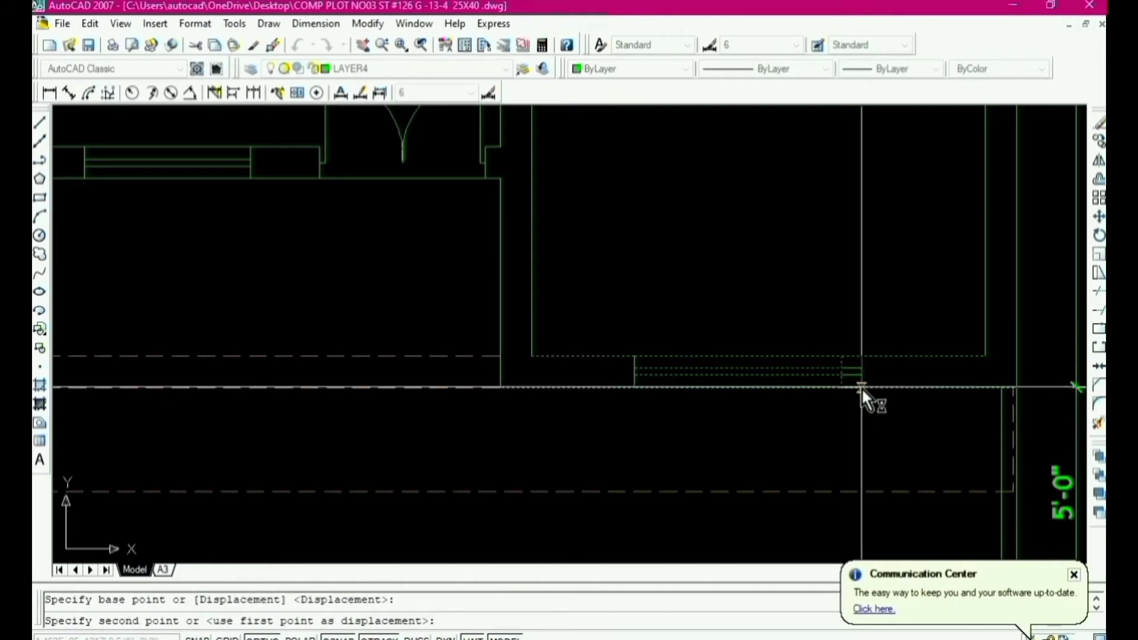
pyautogui.write('1')
pyautogui.press('Return')
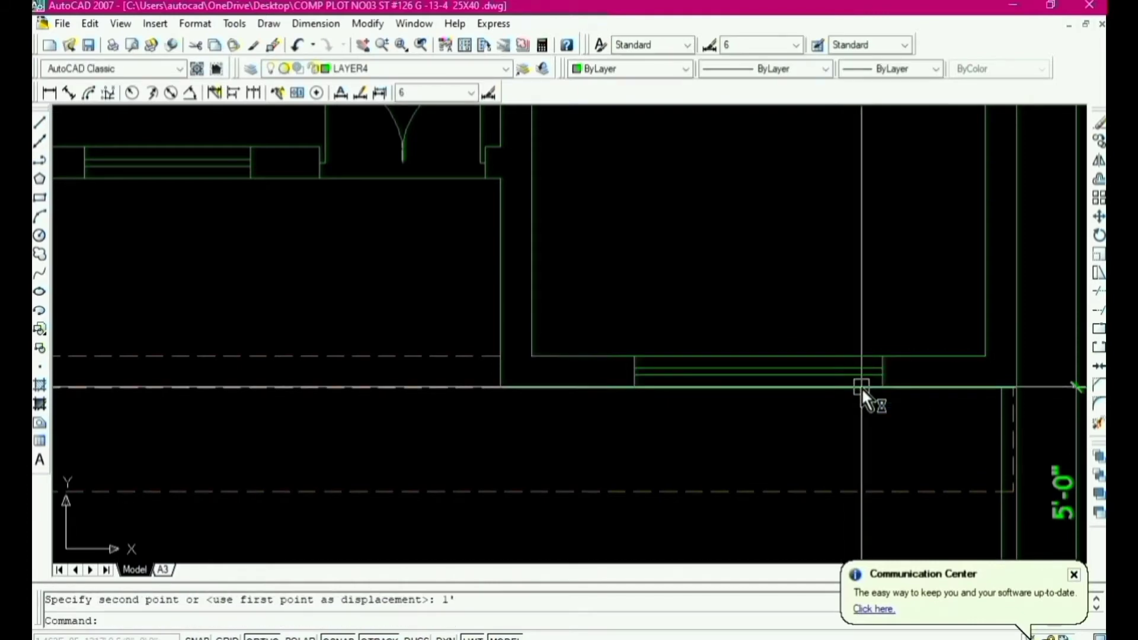
# Step: Add a linear dimension to the copied window's inner line, placed just above the window
pyautogui.press('Escape')
pyautogui.scroll(-2, 788, 346)
pyautogui.write('dli')
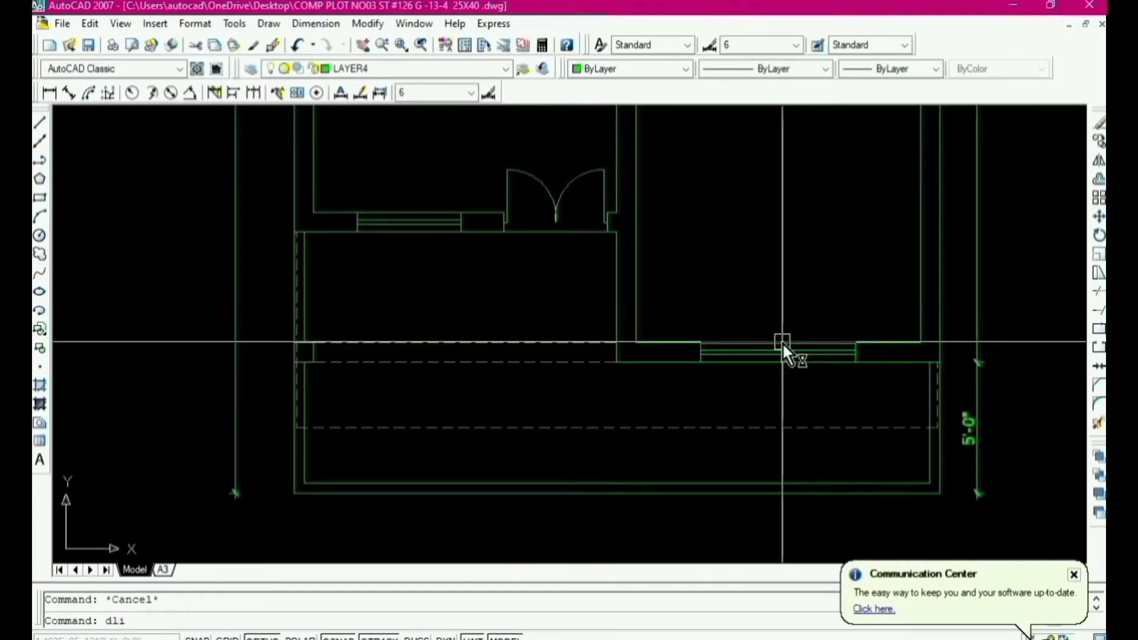
pyautogui.press('Escape')
pyautogui.write('dli')
pyautogui.press('Return')
pyautogui.press('Return')
pyautogui.scroll(5, 774, 337)
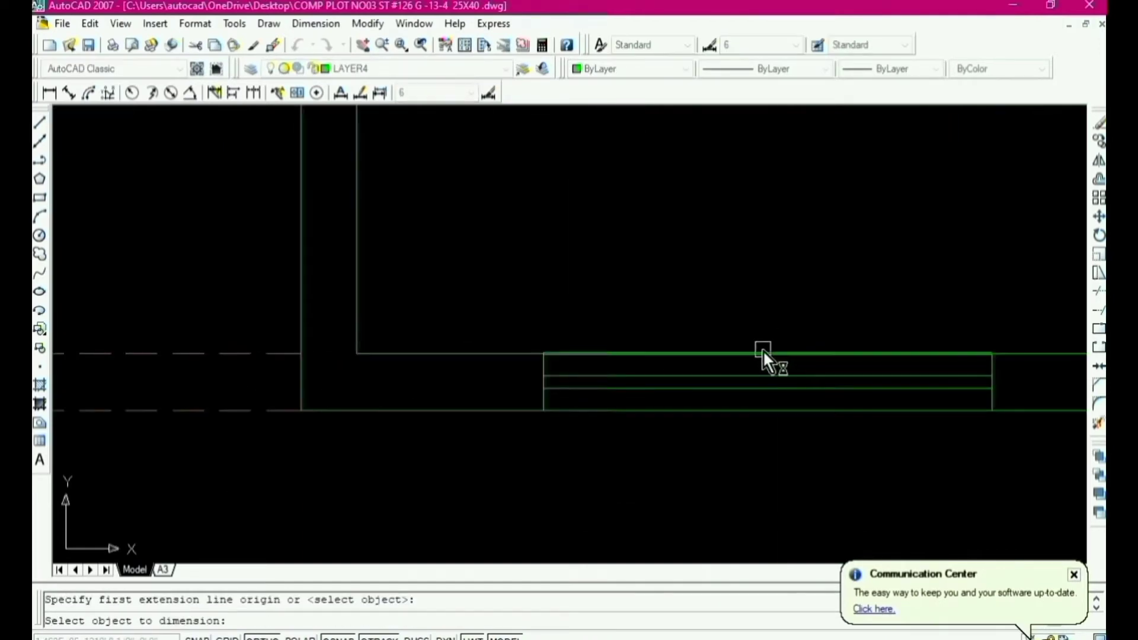
pyautogui.click(762, 350)
pyautogui.click(761, 327)
pyautogui.scroll(-4, 739, 347)
pyautogui.press('Escape')
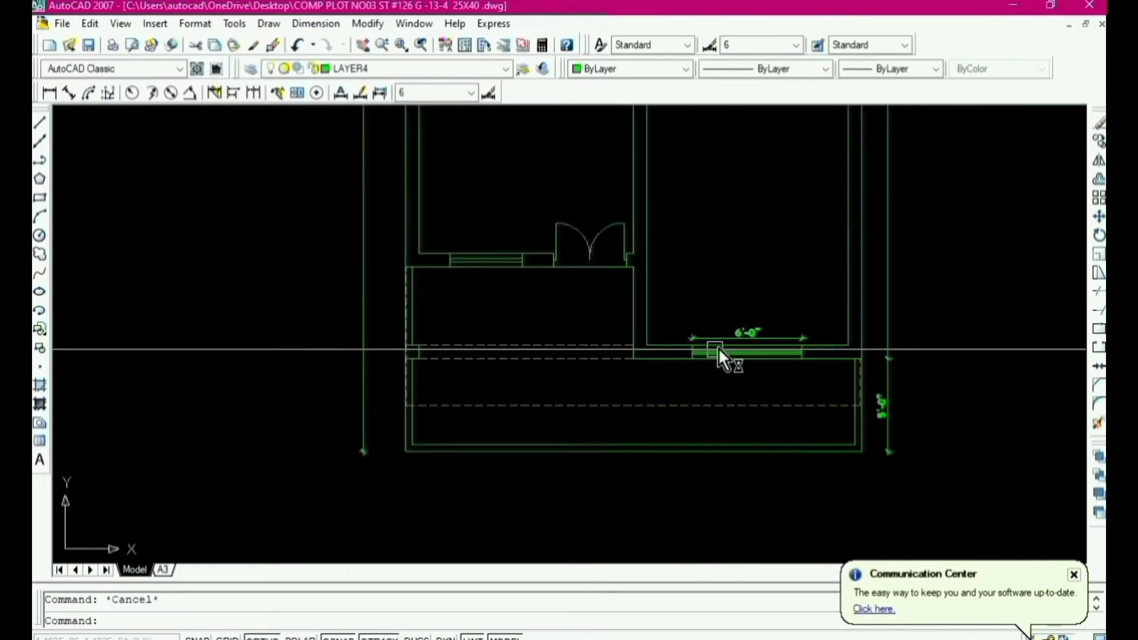
# Step: Offset the inner face line of the lower-right room's front wall 4.5" into the room
pyautogui.scroll(-3, 739, 391)
pyautogui.scroll(4, 707, 404)
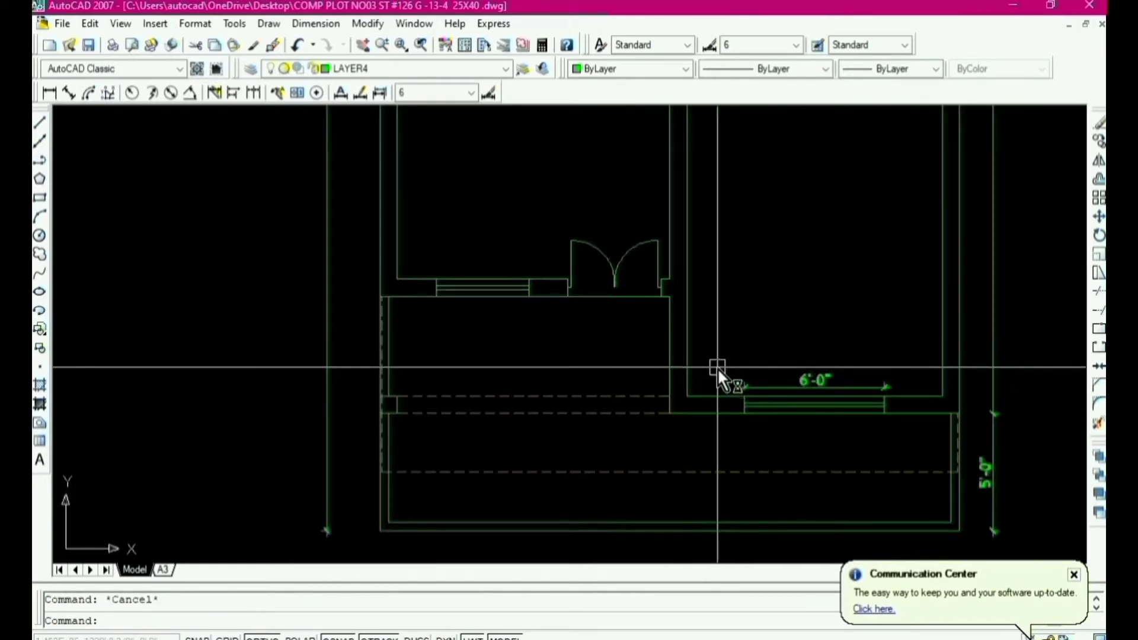
pyautogui.write('o')
pyautogui.press('Return')
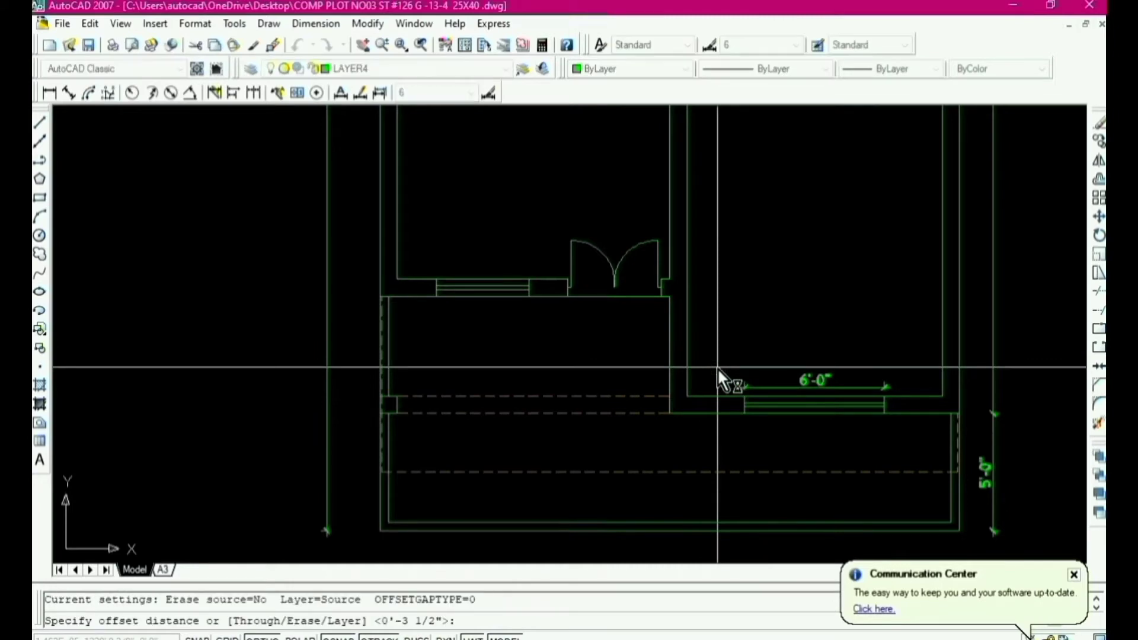
pyautogui.write('4.5')
pyautogui.press('Return')
pyautogui.scroll(3, 689, 401)
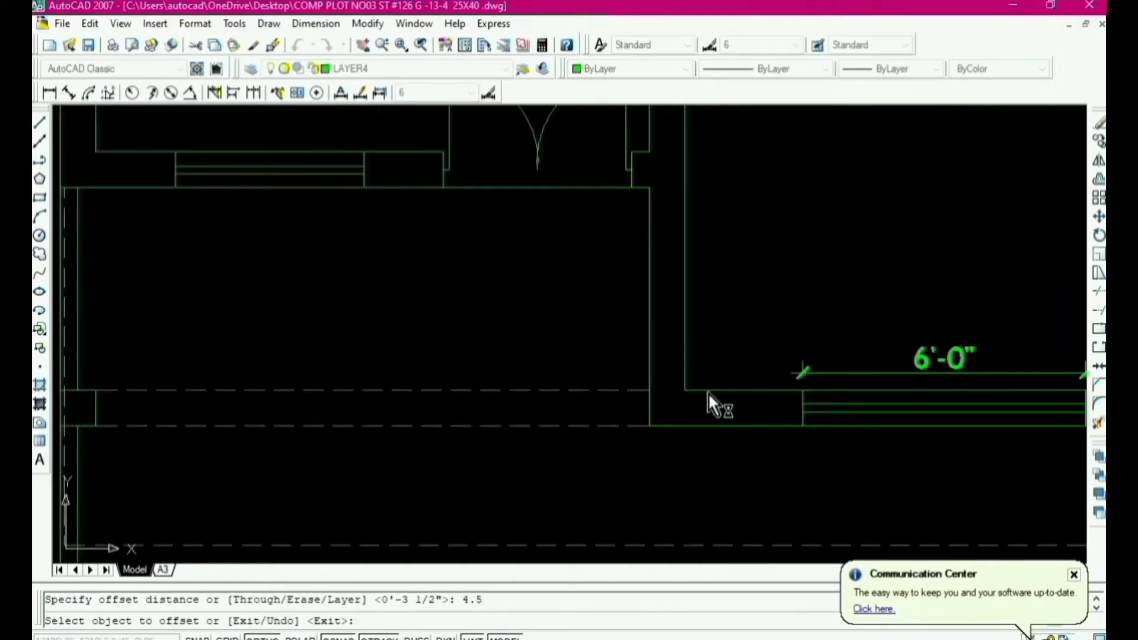
pyautogui.click(710, 391)
pyautogui.click(714, 370)
pyautogui.scroll(-2, 729, 442)
pyautogui.scroll(-3, 724, 464)
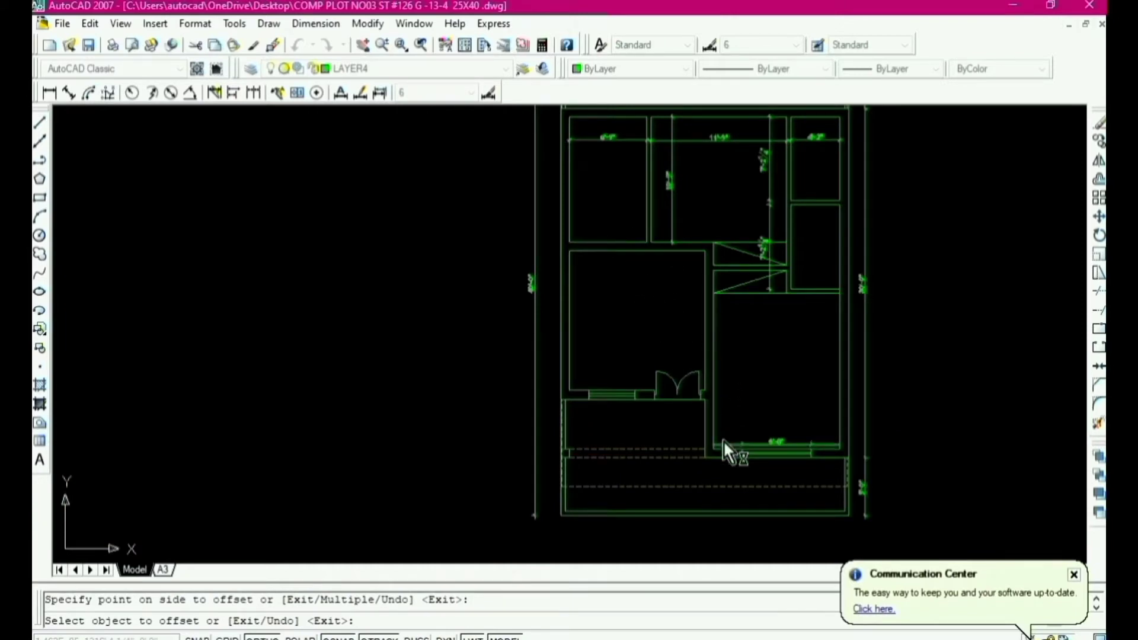
# Step: Offset the right wall's inner face in the upper-left room 4.5" into that room
pyautogui.scroll(2, 705, 459)
pyautogui.scroll(-2, 742, 507)
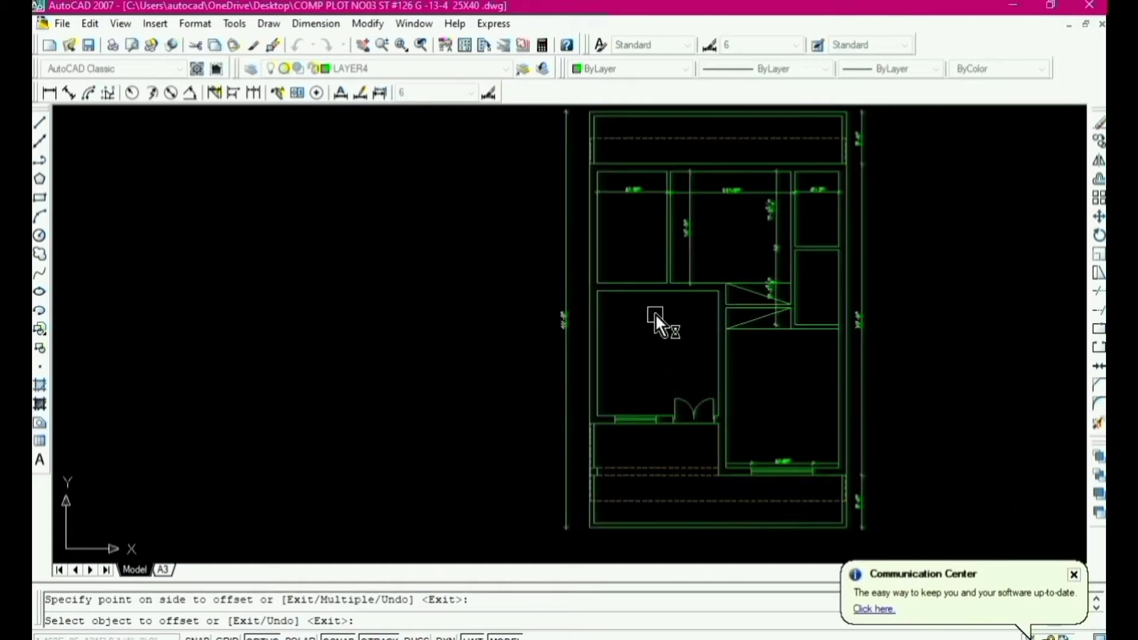
pyautogui.scroll(3, 658, 284)
pyautogui.scroll(-3, 655, 463)
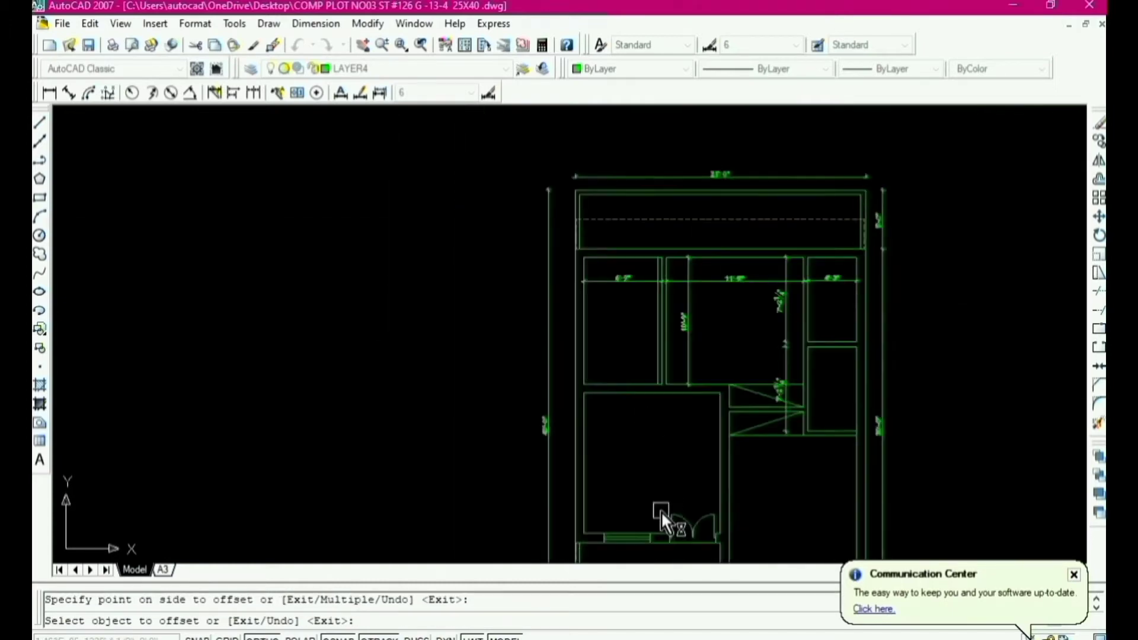
pyautogui.scroll(-1, 670, 474)
pyautogui.scroll(3, 751, 479)
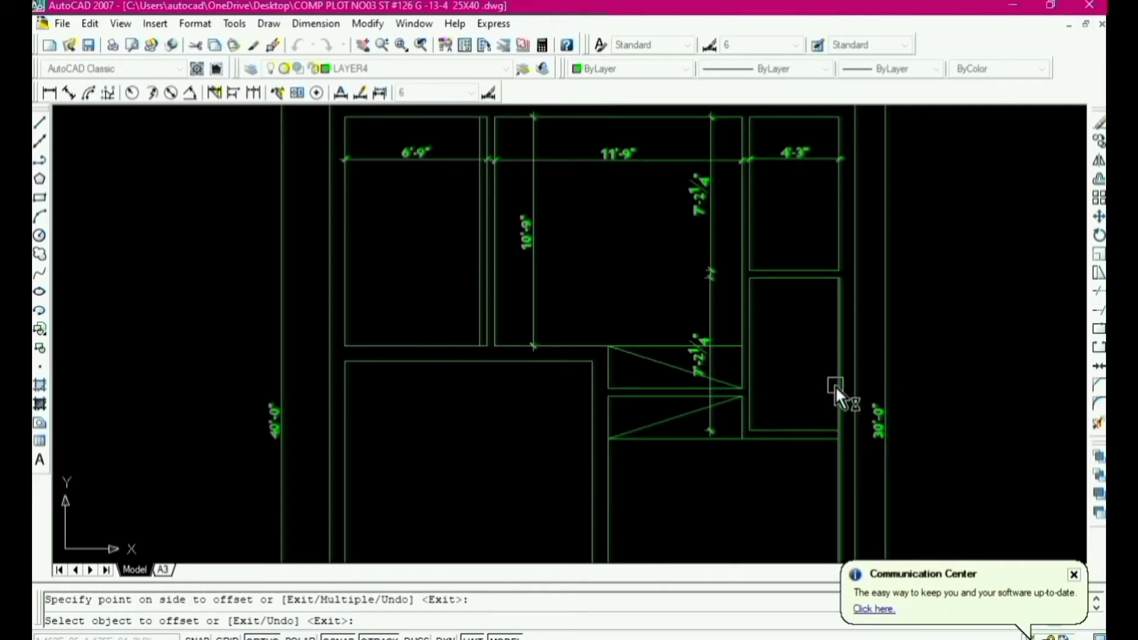
# Step: Offset the top inner wall line of the upper-right small room and the line below the stairs 4.5" downward
pyautogui.scroll(-4, 800, 532)
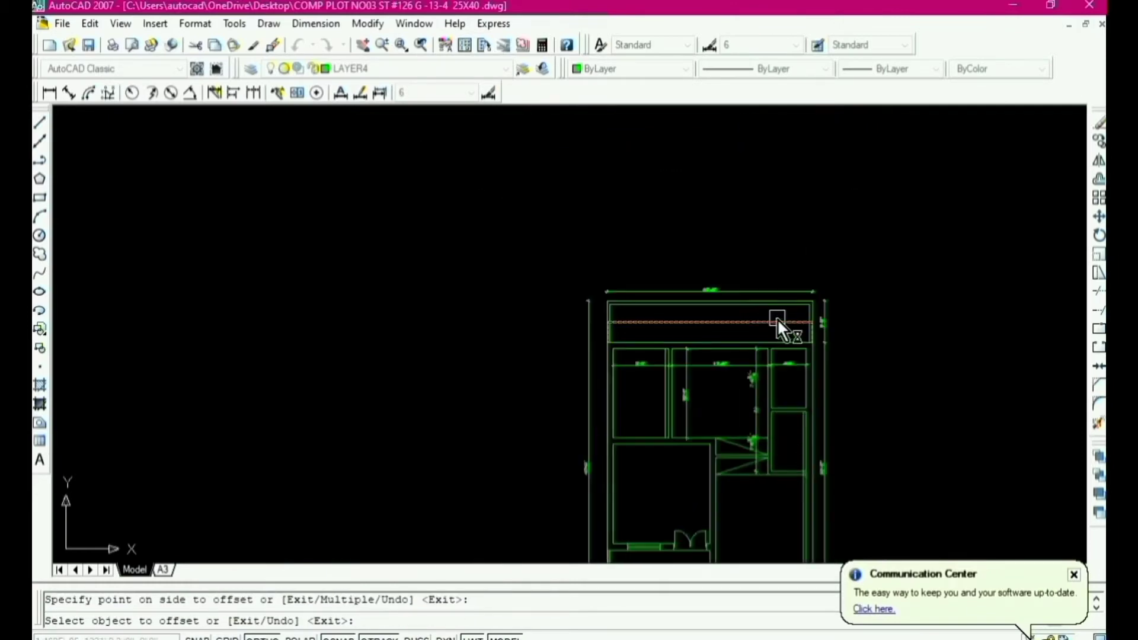
pyautogui.scroll(6, 777, 319)
pyautogui.scroll(-8, 752, 240)
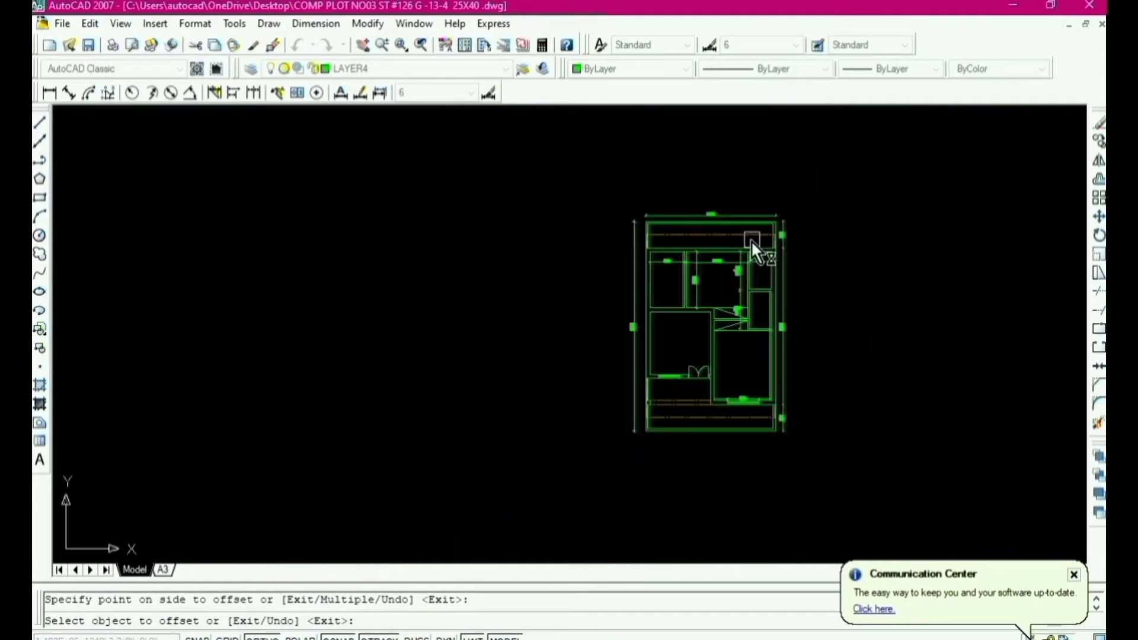
pyautogui.scroll(4, 707, 390)
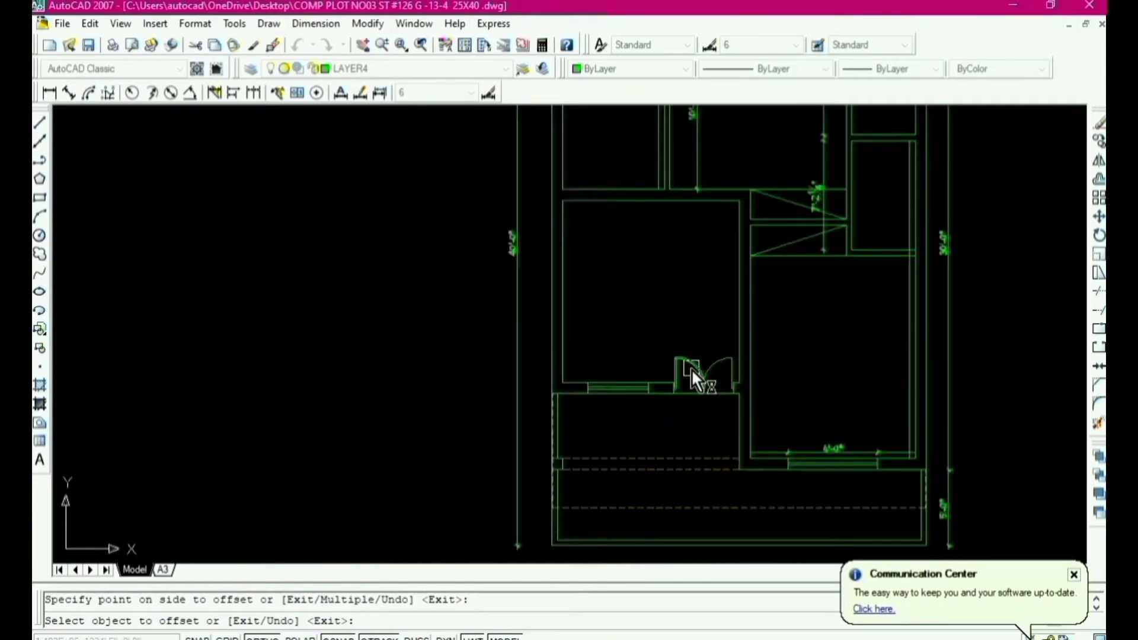
pyautogui.click(778, 260)
pyautogui.click(781, 319)
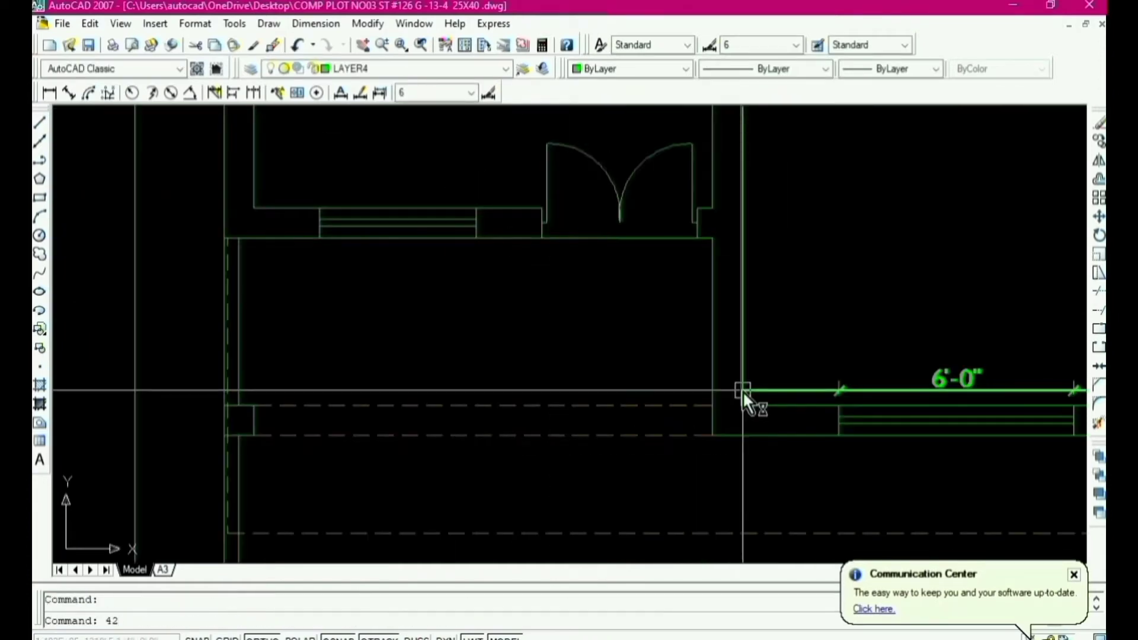
# Step: Offset the existing 4.5" offset line along the lower-right room's front wall 42" up into the room
pyautogui.press('Escape')
pyautogui.press('Return')
pyautogui.write('42')
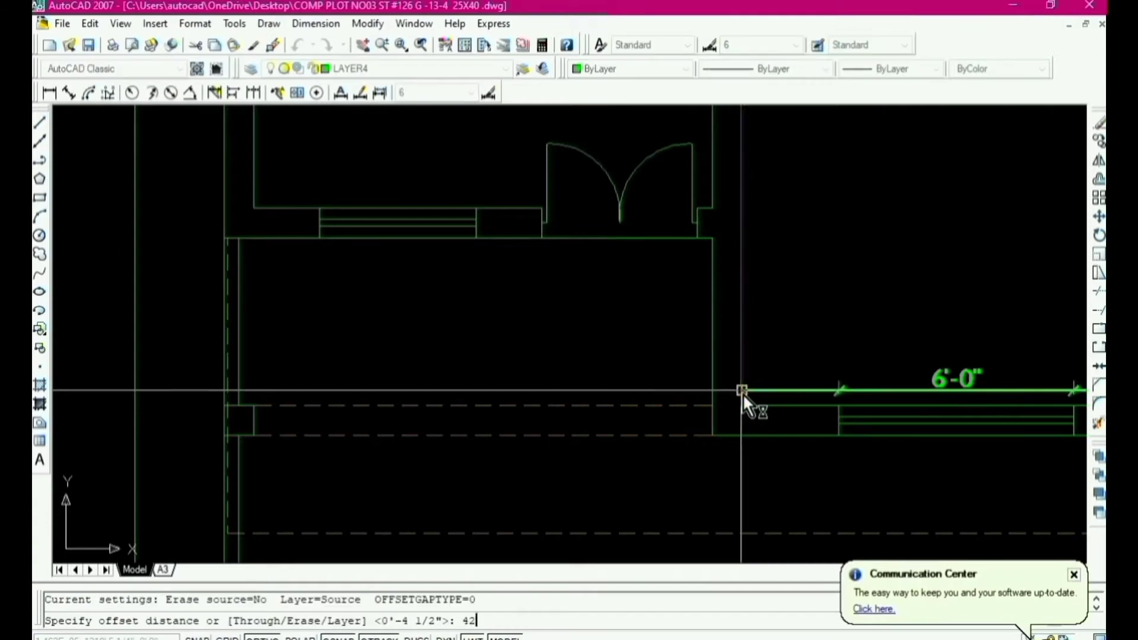
pyautogui.press('Return')
pyautogui.click(762, 391)
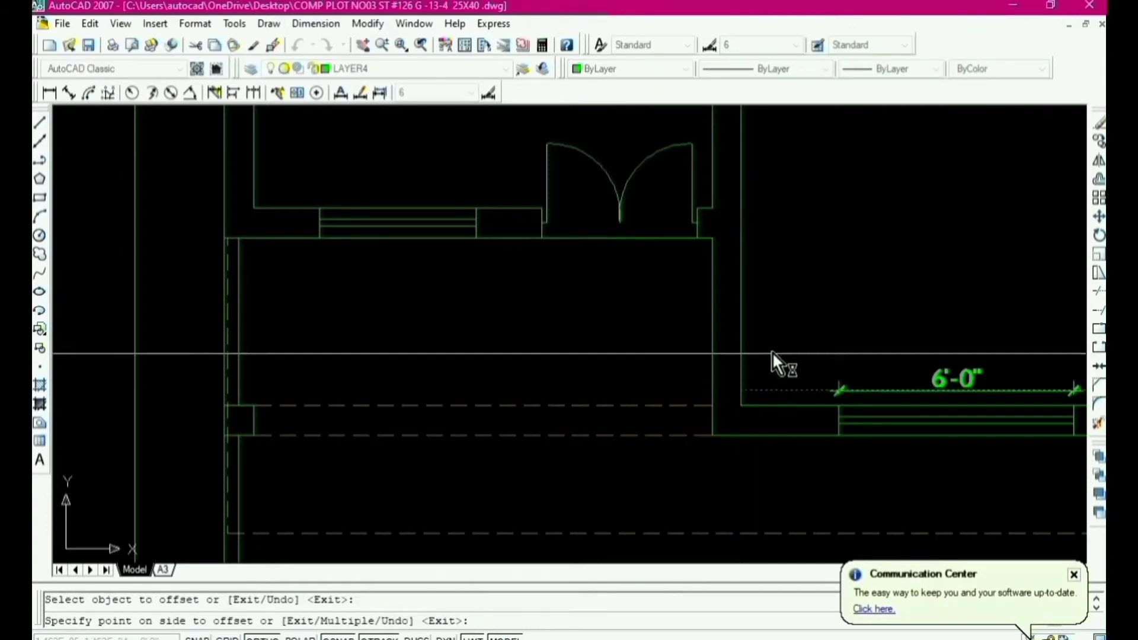
pyautogui.click(773, 352)
pyautogui.scroll(-2, 760, 386)
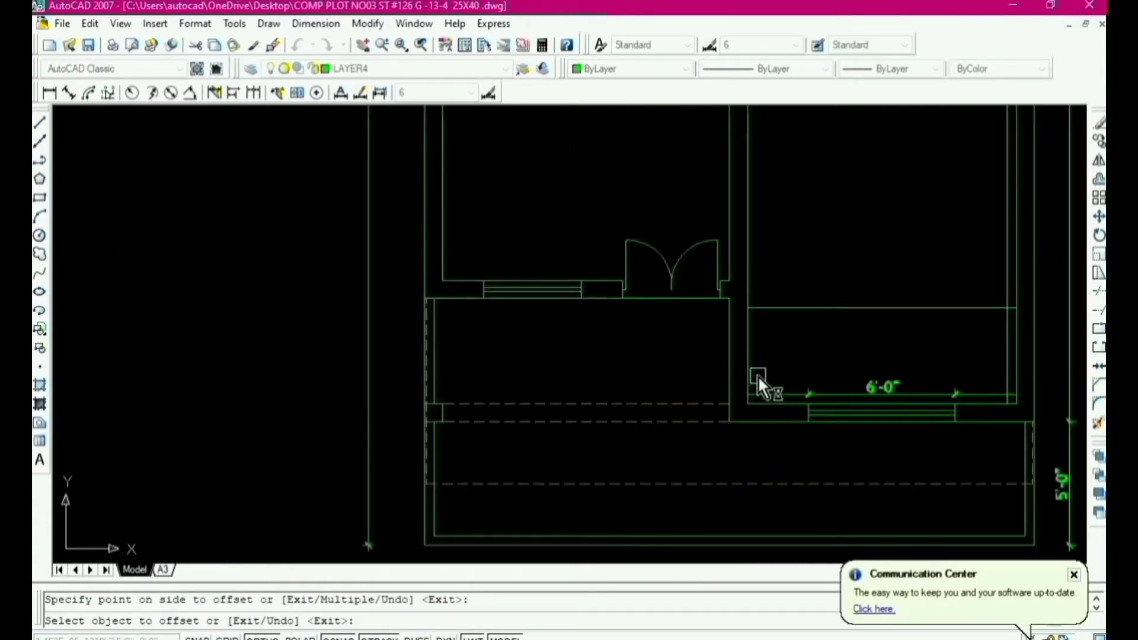
pyautogui.press('Escape')
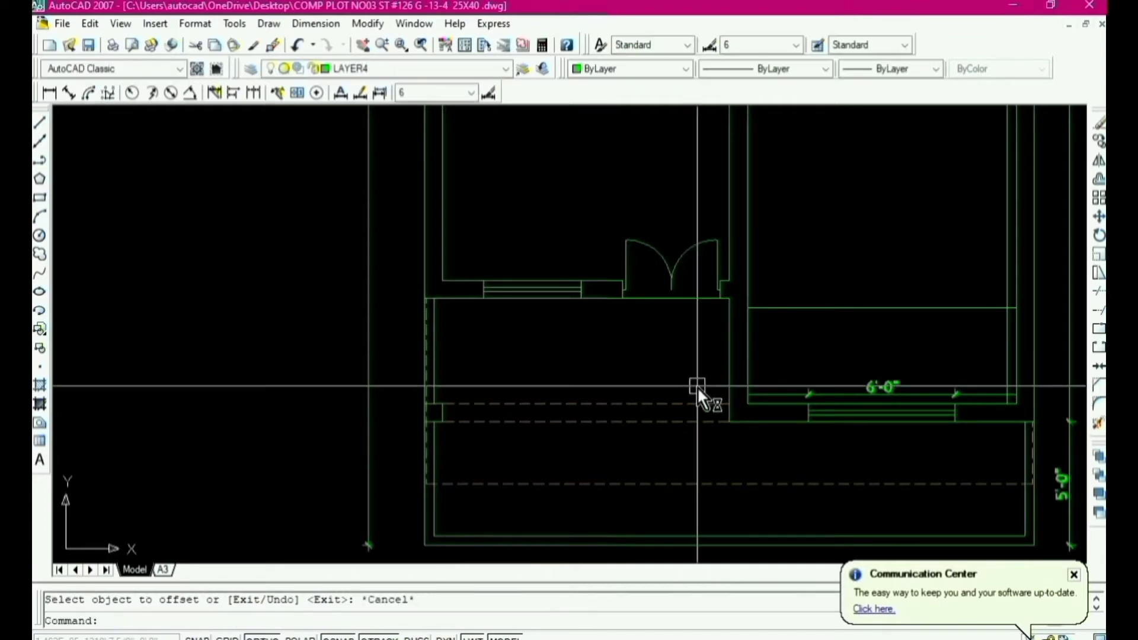
# Step: Extend both horizontal offset lines in the lower-right room across its left wall to the wall's outer face
pyautogui.write('ex')
pyautogui.press('Return')
pyautogui.press('Return')
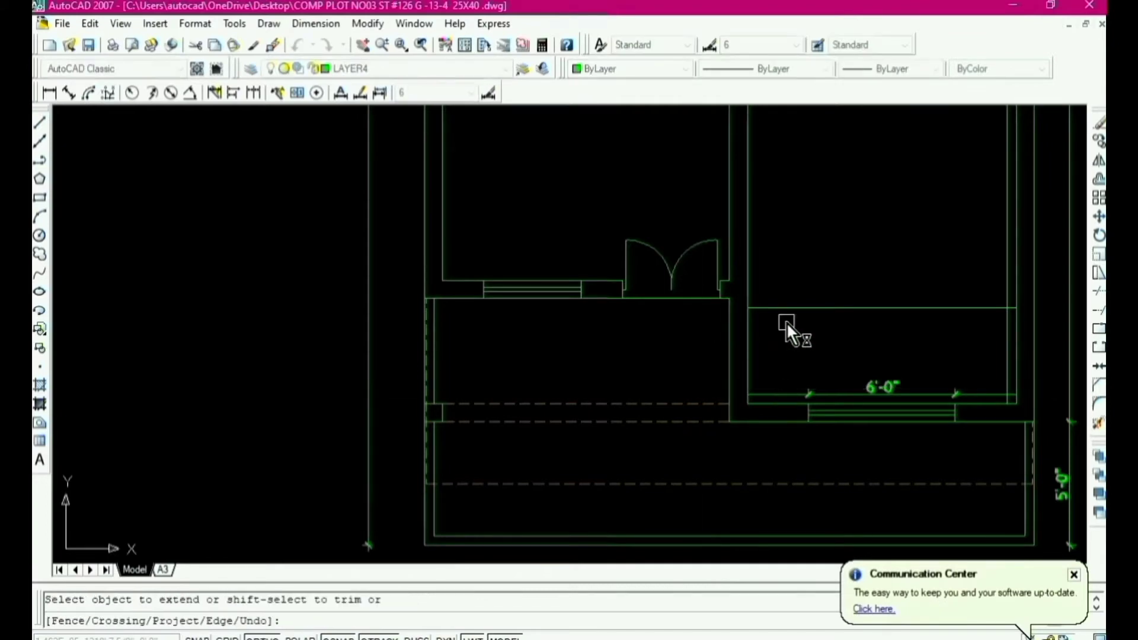
pyautogui.click(776, 311)
pyautogui.click(770, 393)
pyautogui.press('Escape')
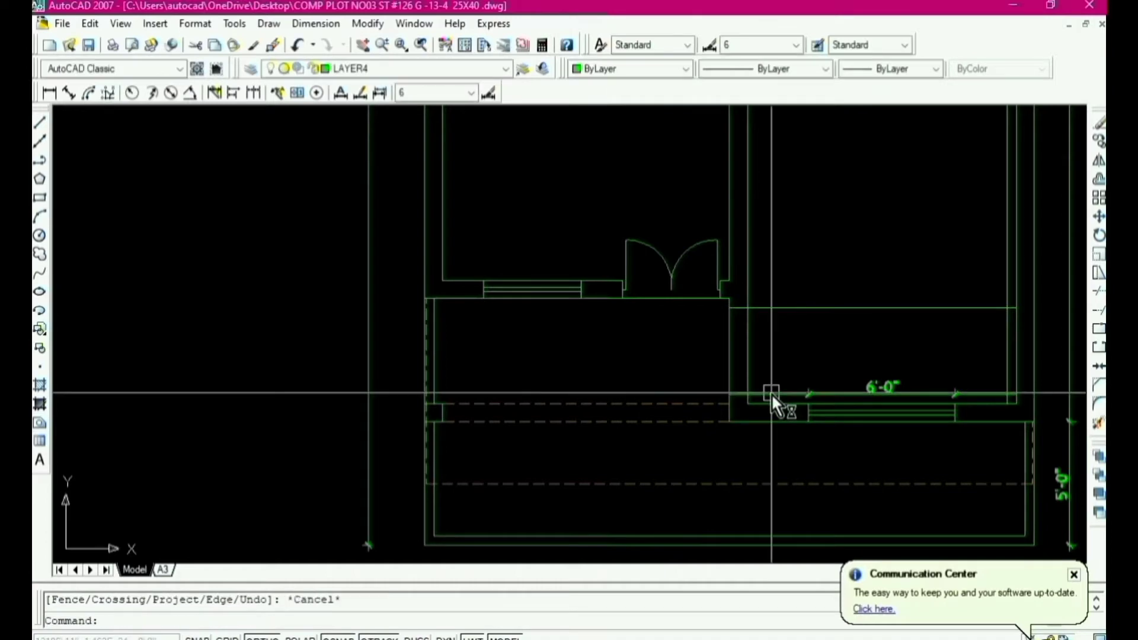
pyautogui.write('tr')
pyautogui.press('Return')
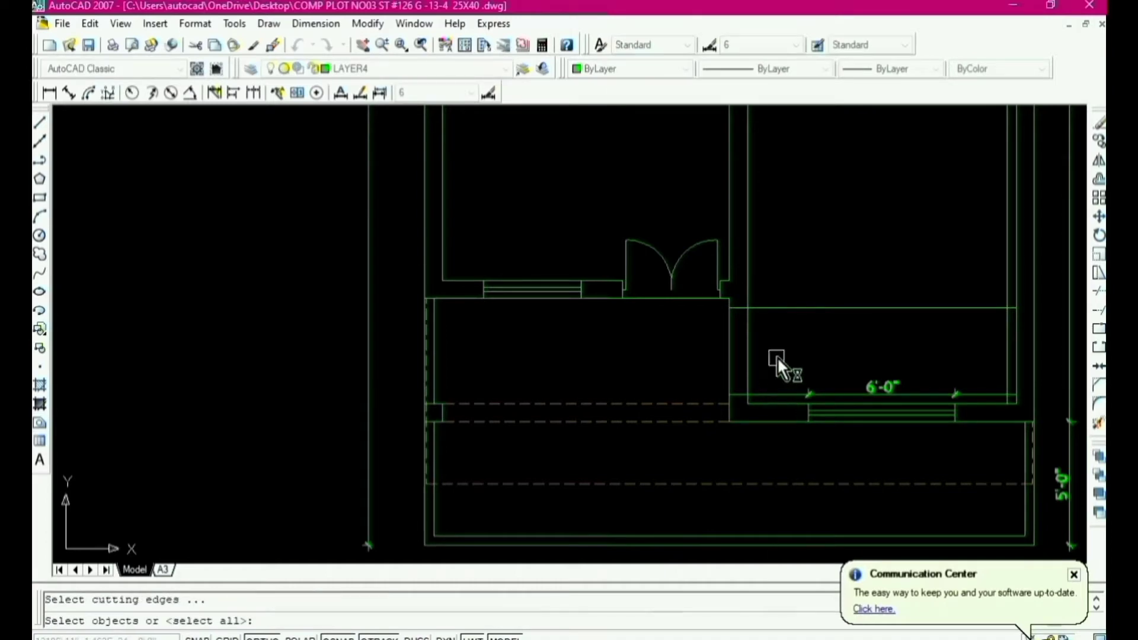
pyautogui.click(784, 332)
pyautogui.click(711, 350)
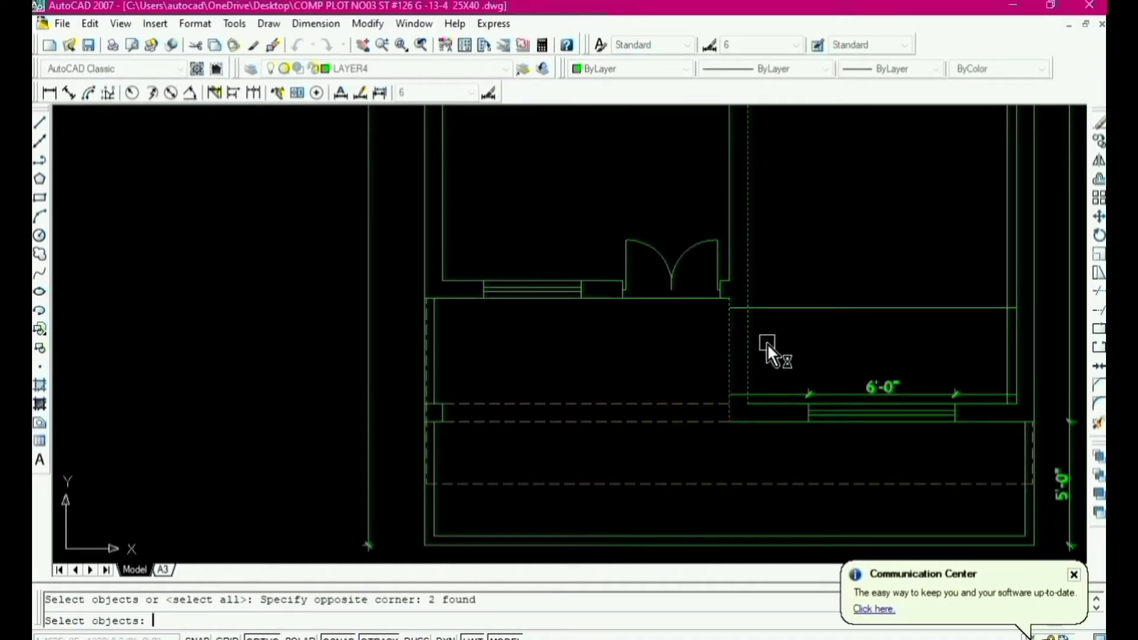
pyautogui.press('Escape')
# Step: Trim the left wall between the two extended lines and remove their excess inside the lower-right room, leaving a door opening
pyautogui.write('tr')
pyautogui.press('Return')
pyautogui.press('Return')
pyautogui.click(772, 340)
pyautogui.click(721, 355)
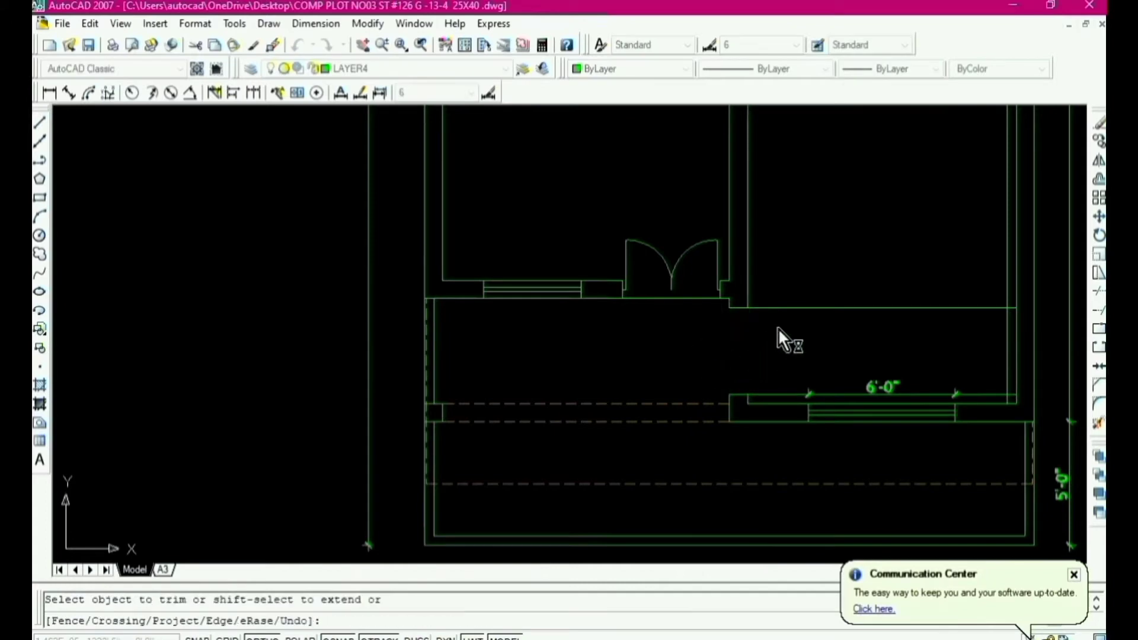
pyautogui.click(797, 294)
pyautogui.click(764, 402)
pyautogui.scroll(-5, 771, 427)
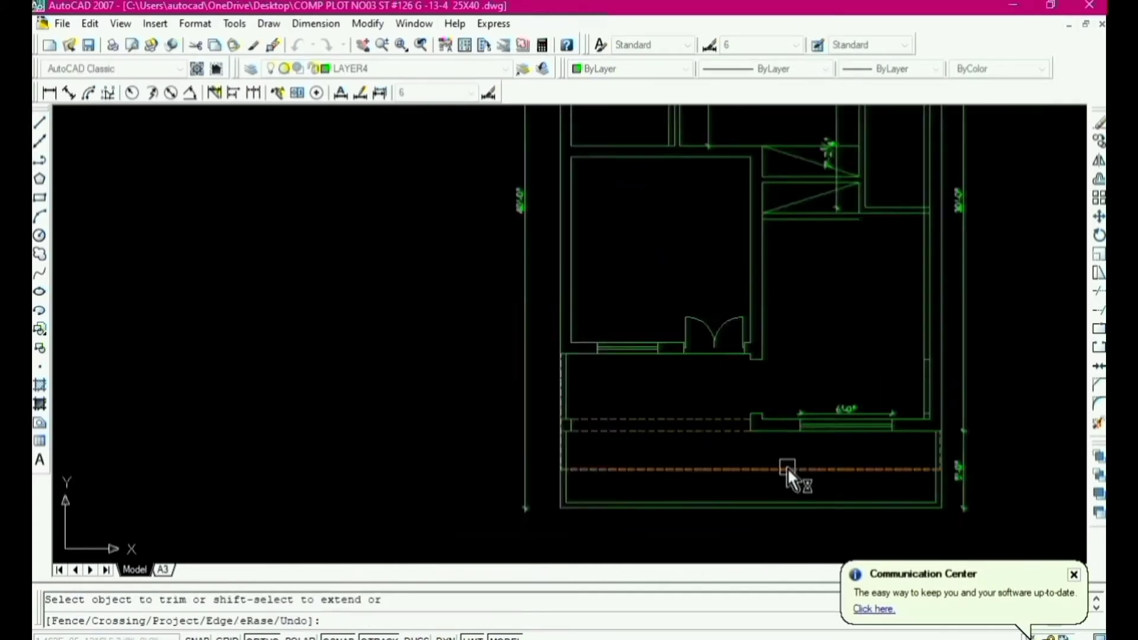
pyautogui.scroll(4, 848, 428)
pyautogui.press('Escape')
pyautogui.scroll(-1, 895, 363)
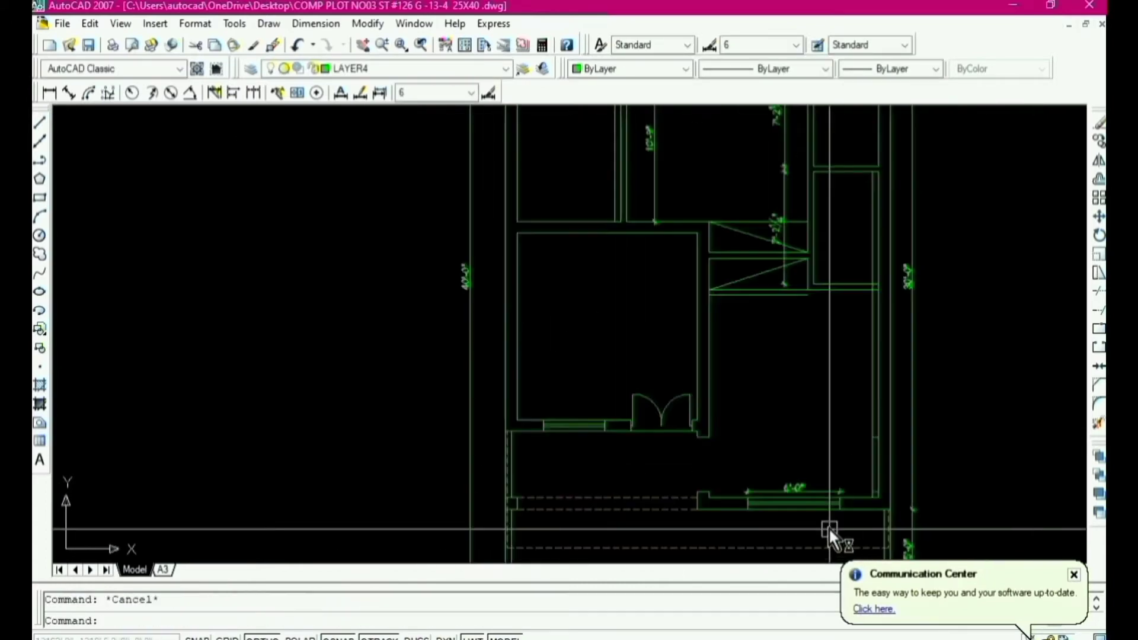
pyautogui.scroll(-3, 703, 438)
pyautogui.scroll(6, 656, 290)
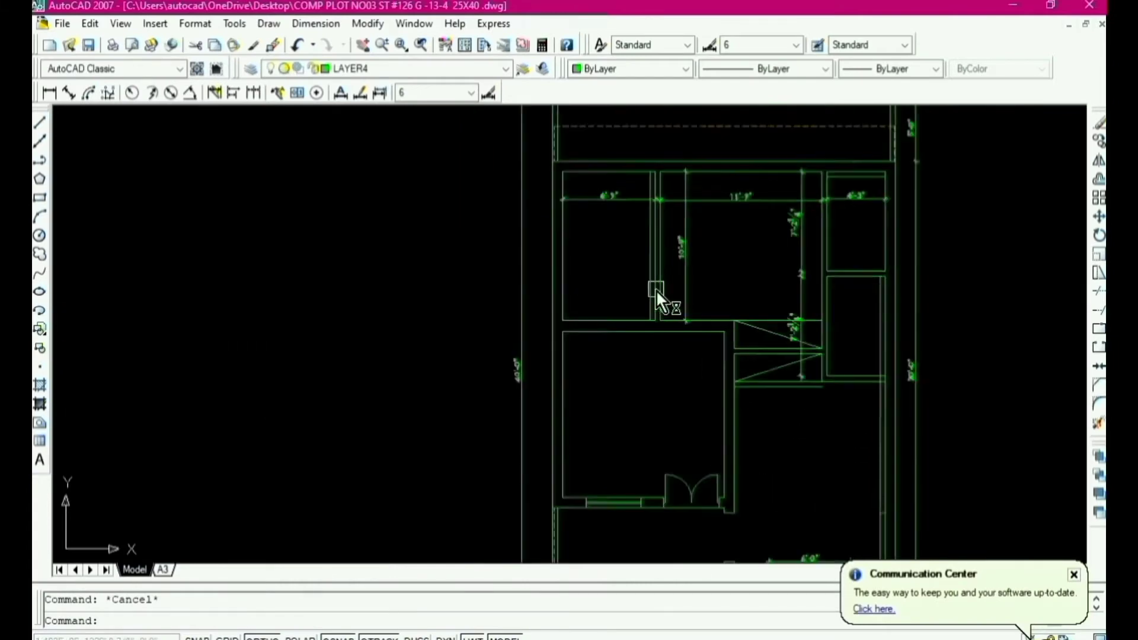
pyautogui.scroll(-2, 741, 374)
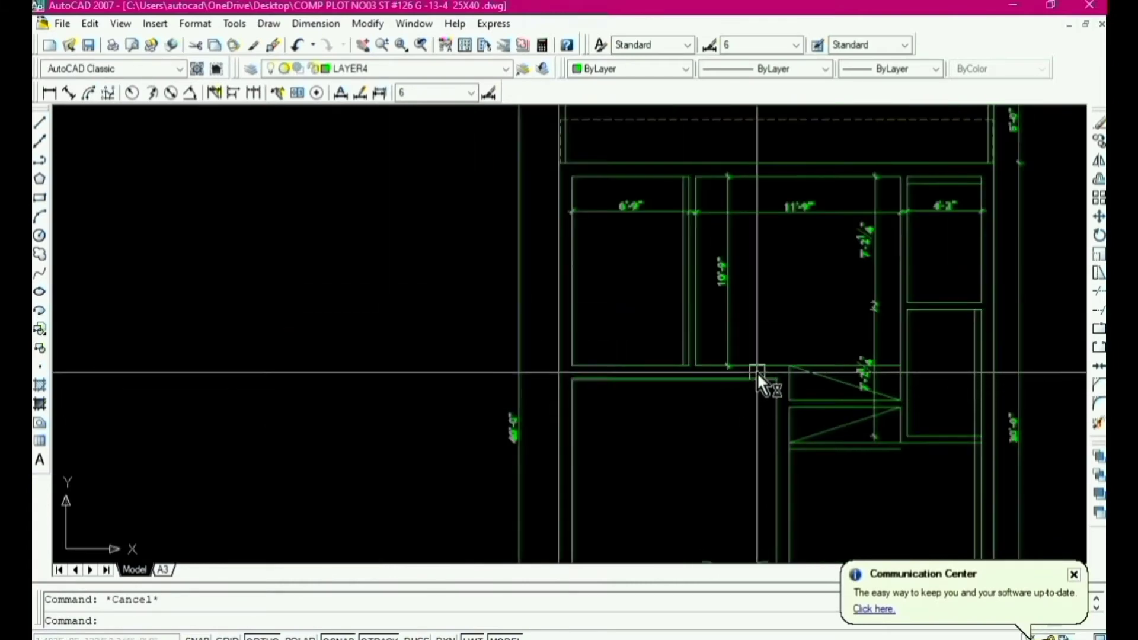
pyautogui.scroll(2, 702, 392)
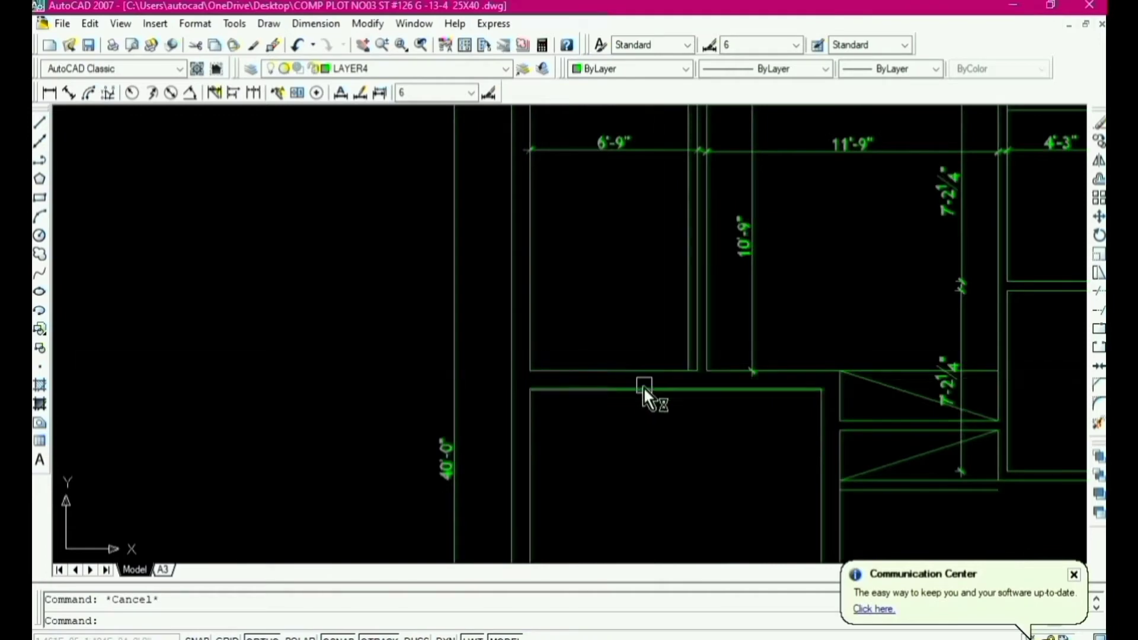
pyautogui.write('o')
pyautogui.press('Return')
pyautogui.press('Escape')
pyautogui.scroll(-2, 702, 380)
pyautogui.press('Escape')
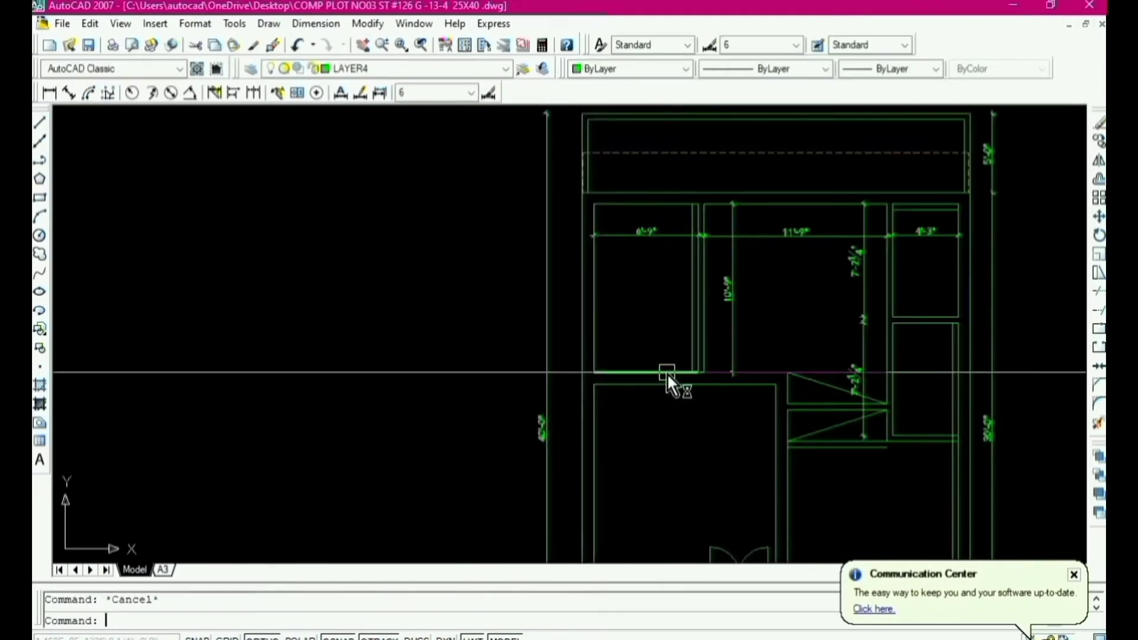
# Step: Offset the vertical line beside the upper-left room's right wall 3' to the left
pyautogui.write('o')
pyautogui.press('Return')
pyautogui.write("3'")
pyautogui.press('Return')
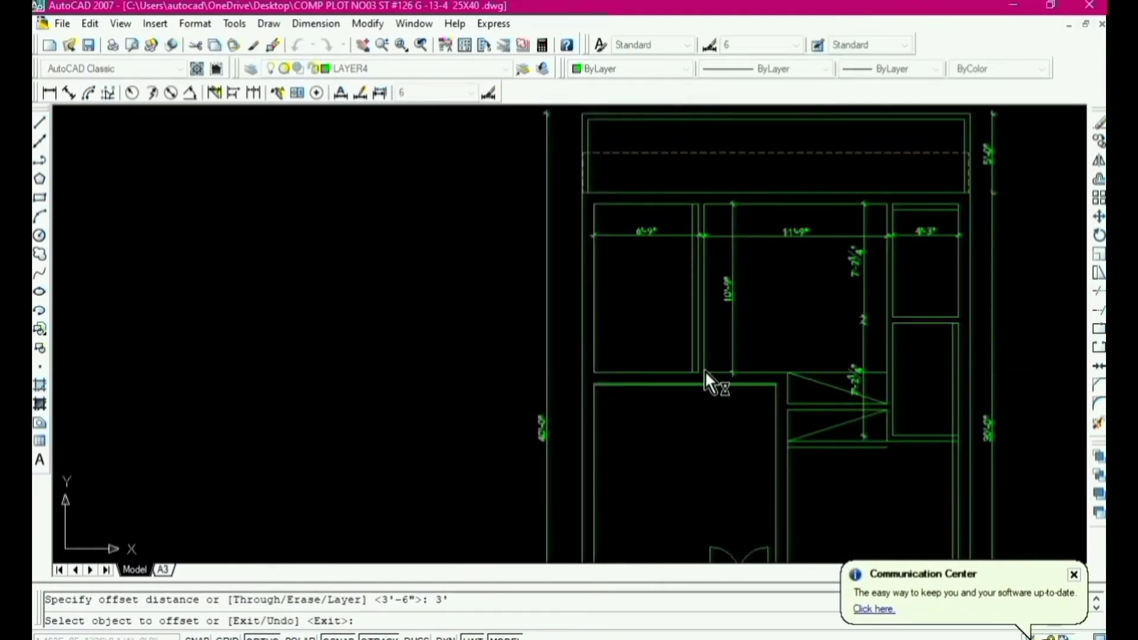
pyautogui.scroll(2, 706, 374)
pyautogui.click(682, 353)
pyautogui.click(639, 375)
pyautogui.press('Escape')
pyautogui.scroll(-3, 642, 383)
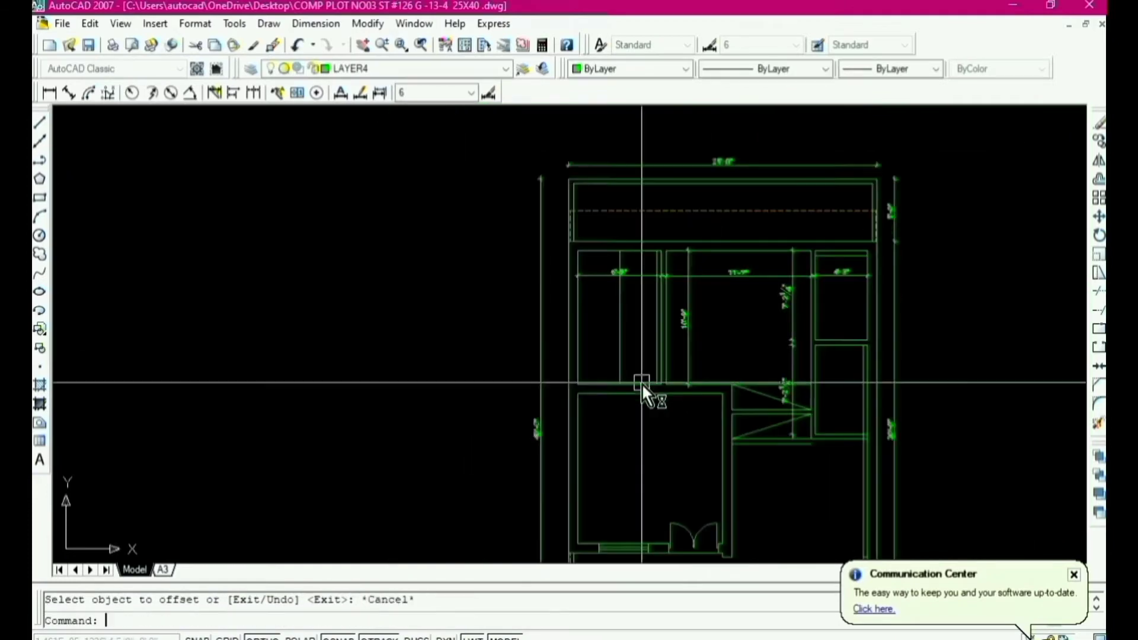
# Step: Extend both vertical offset lines in the upper-left room through its lower and rear walls to their outer faces
pyautogui.write('ex')
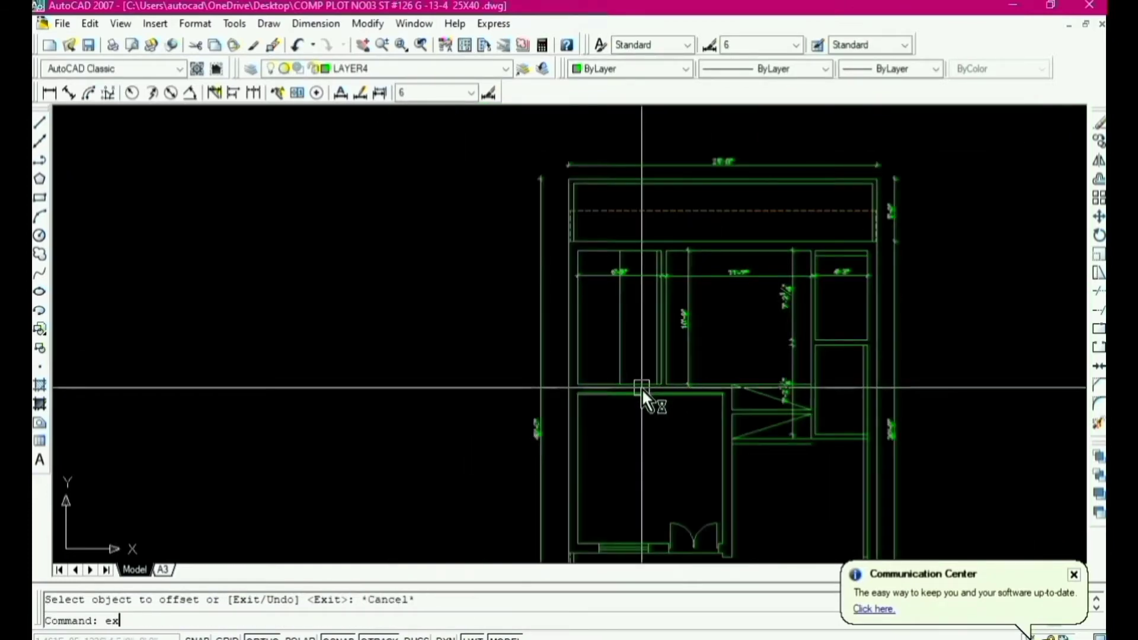
pyautogui.press('Return')
pyautogui.press('Return')
pyautogui.scroll(3, 631, 384)
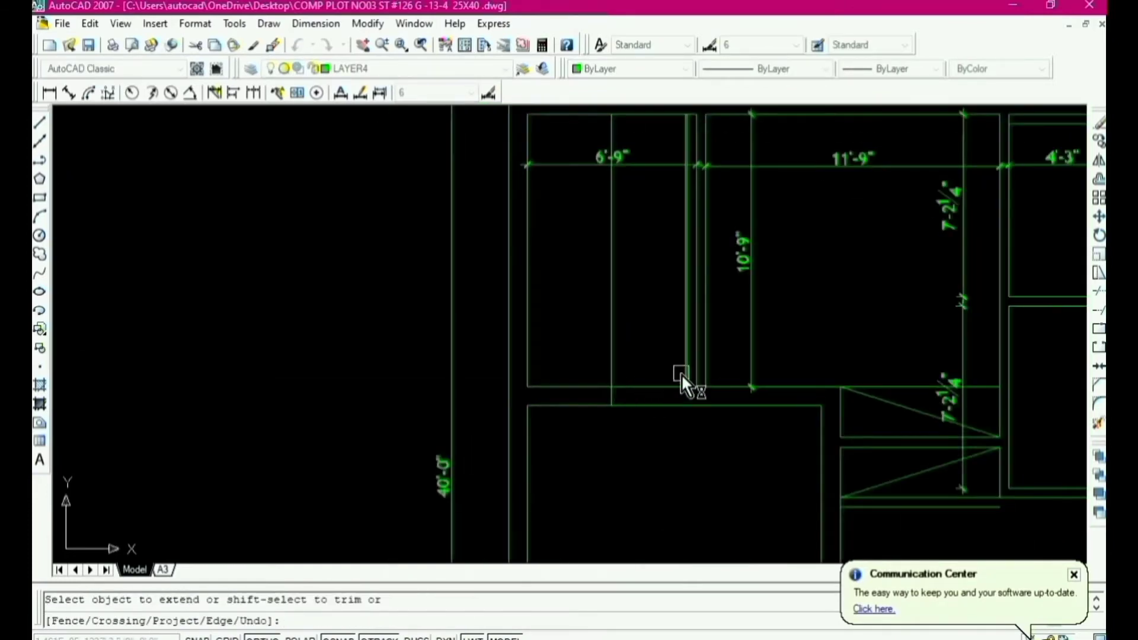
pyautogui.scroll(-3, 675, 403)
pyautogui.scroll(3, 688, 307)
pyautogui.click(678, 312)
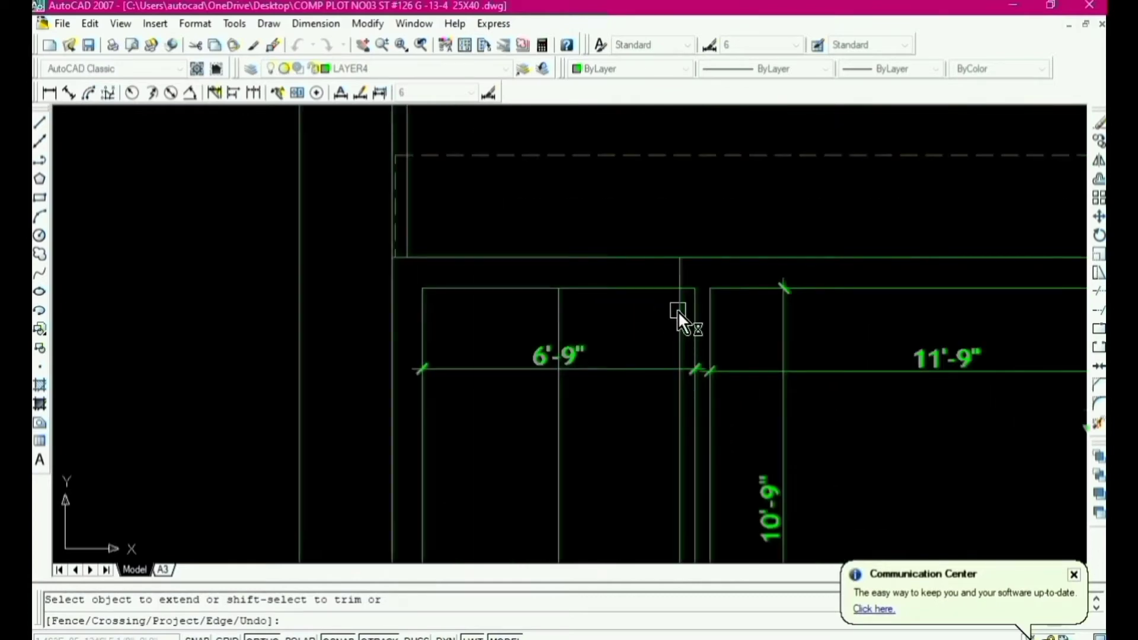
pyautogui.click(562, 312)
pyautogui.scroll(-5, 654, 316)
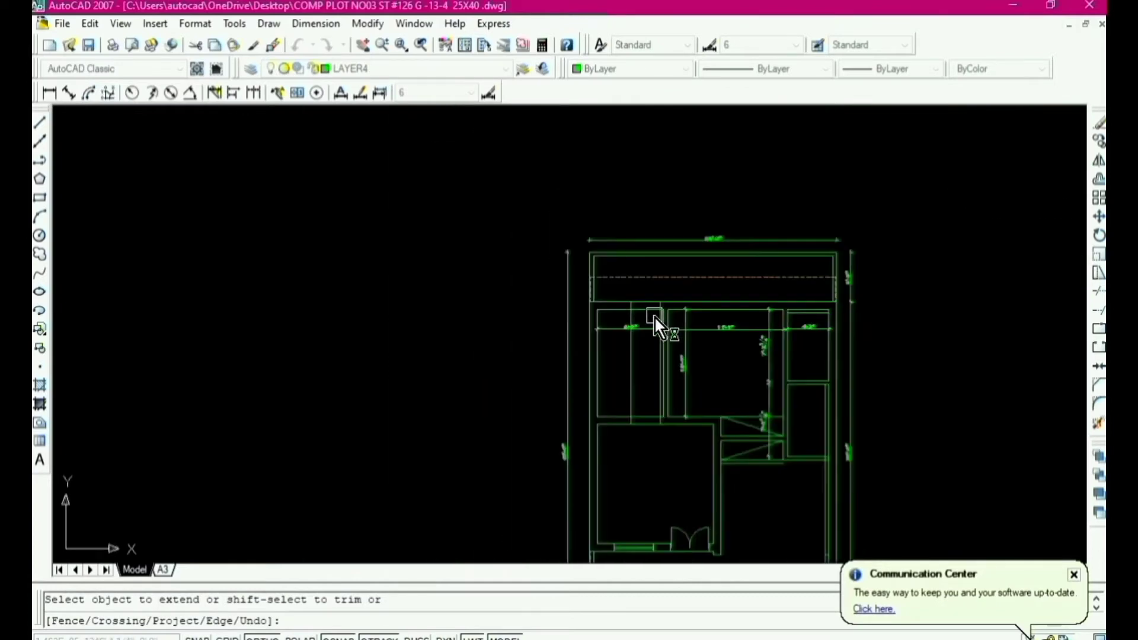
pyautogui.press('Escape')
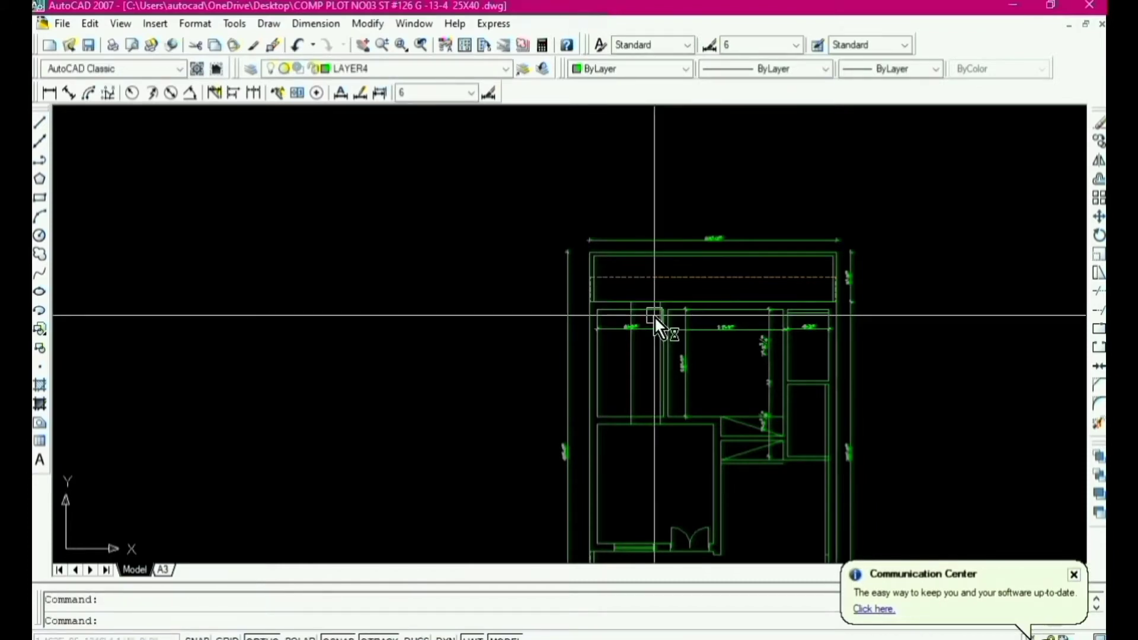
# Step: Trim the upper-left room's rear and lower walls between the vertical lines, and trim those lines inside the room, leaving two 3' openings
pyautogui.write('tr')
pyautogui.press('Return')
pyautogui.scroll(6, 646, 302)
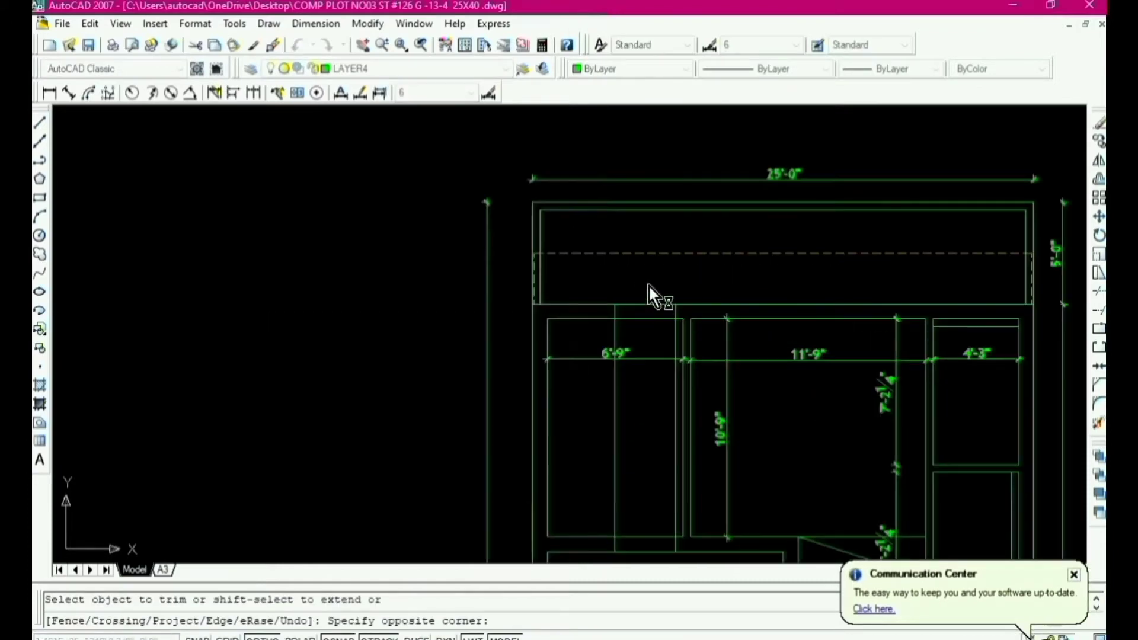
pyautogui.scroll(-5, 691, 463)
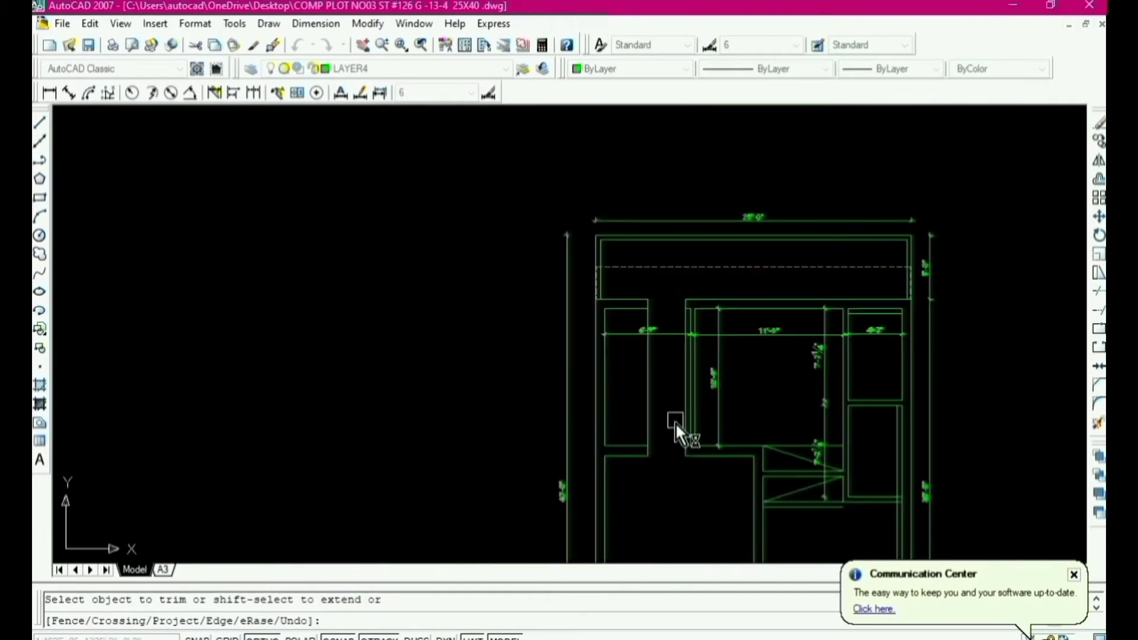
pyautogui.scroll(4, 675, 422)
pyautogui.click(690, 409)
pyautogui.click(615, 399)
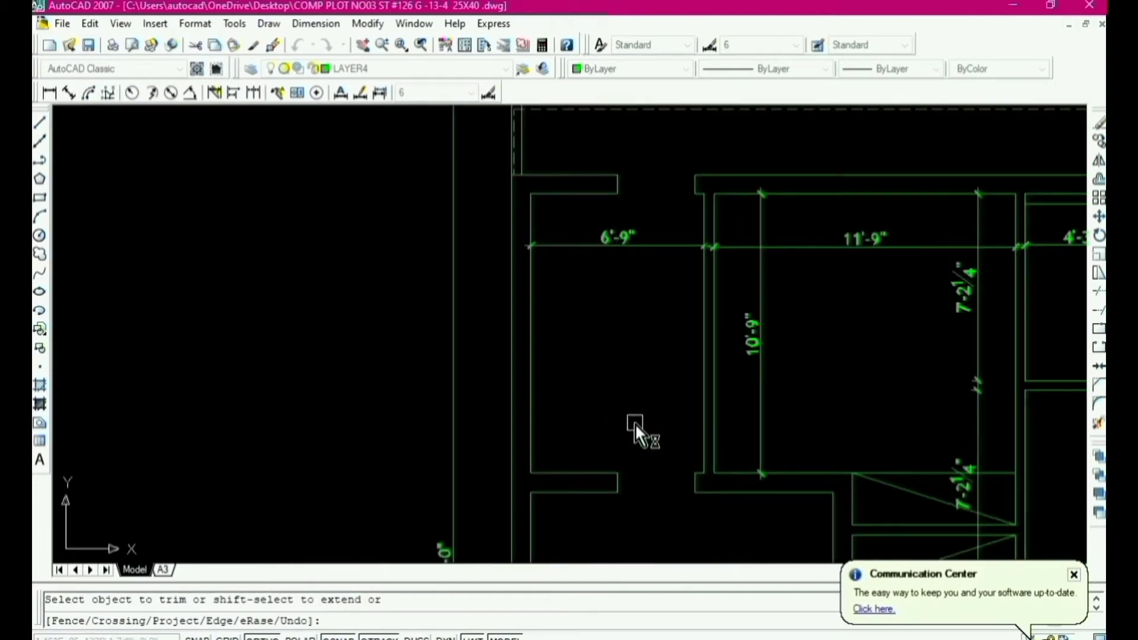
pyautogui.scroll(-3, 635, 424)
pyautogui.scroll(-2, 632, 398)
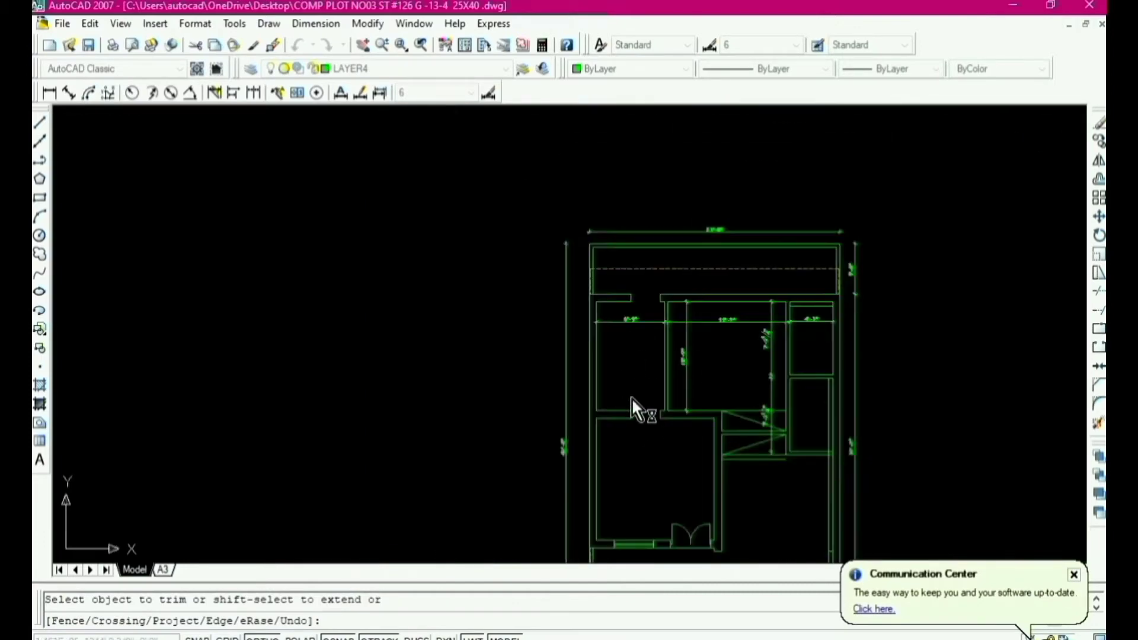
pyautogui.scroll(2, 688, 425)
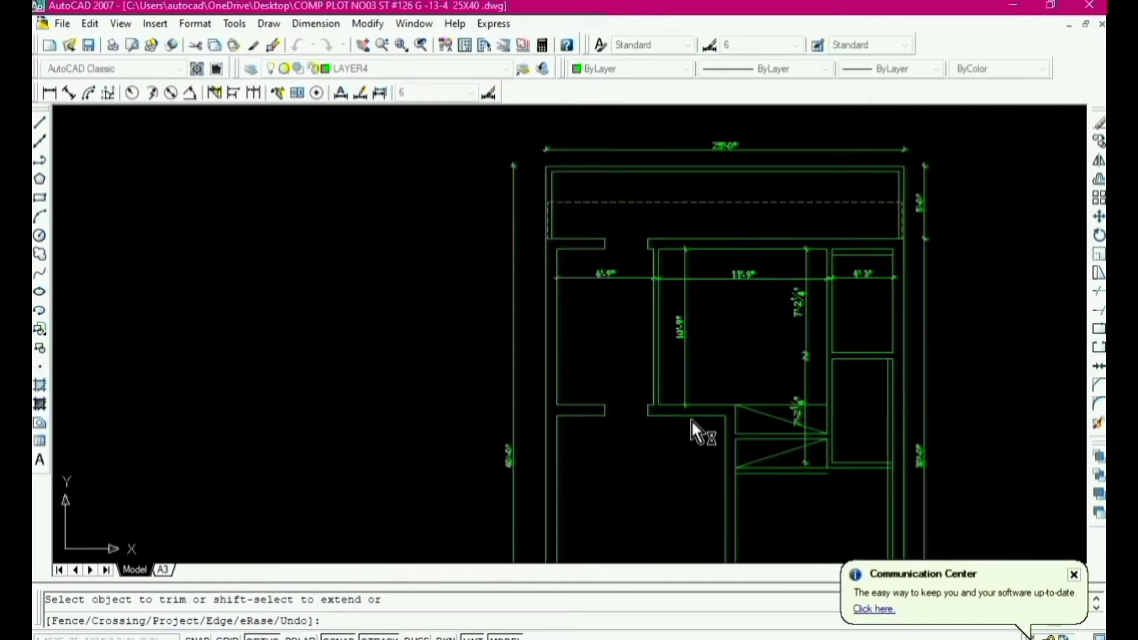
pyautogui.scroll(-2, 735, 353)
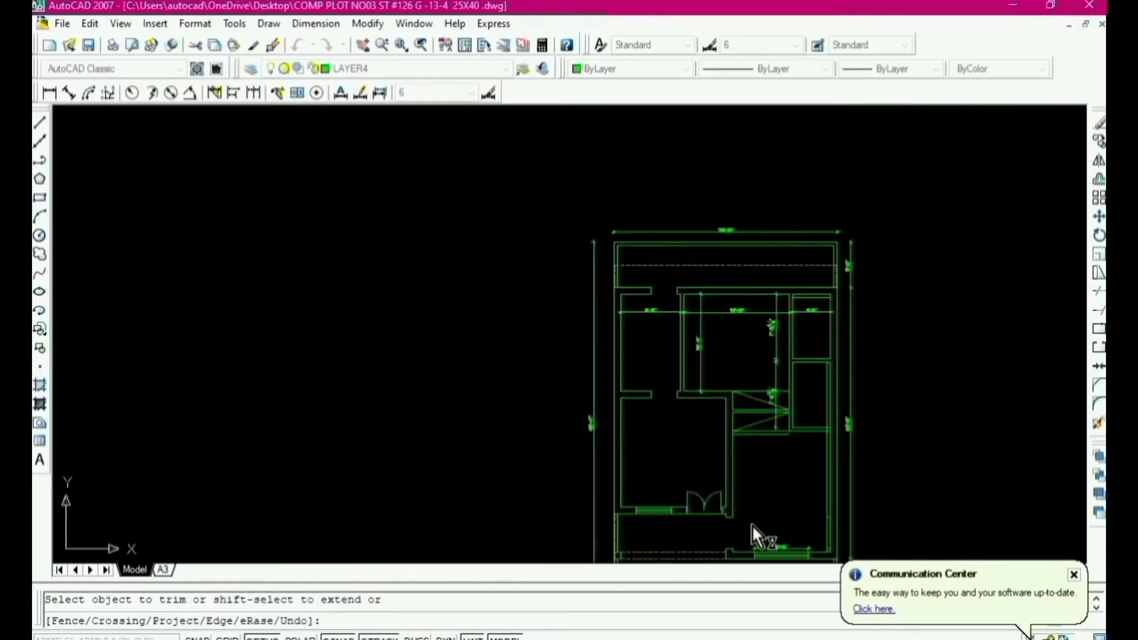
pyautogui.scroll(4, 715, 463)
pyautogui.scroll(-3, 712, 422)
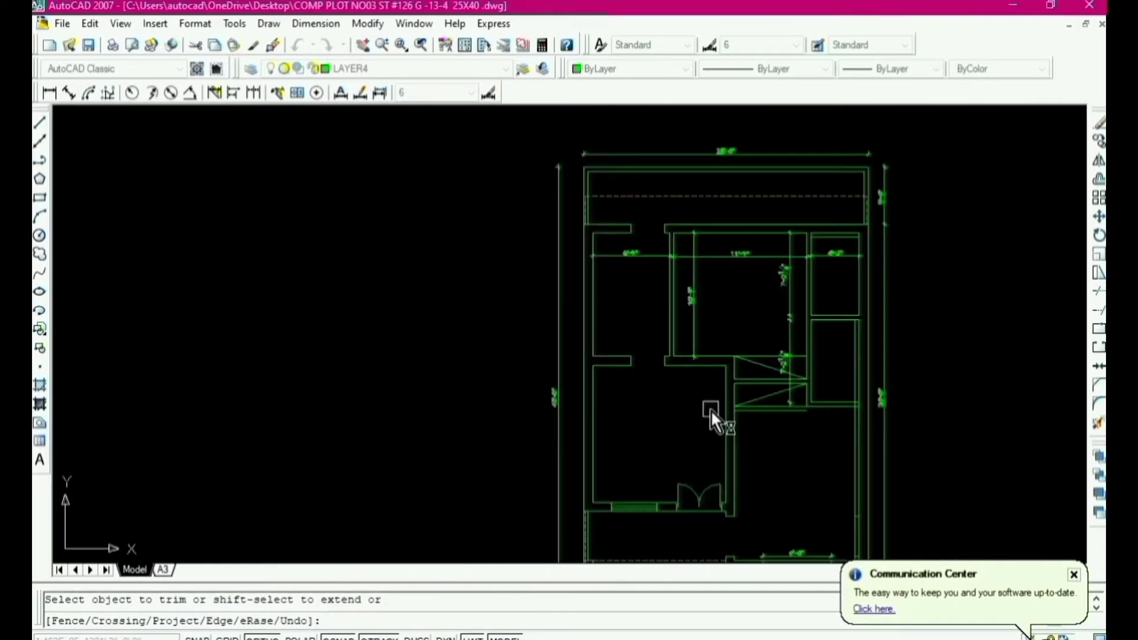
pyautogui.scroll(3, 676, 365)
pyautogui.press('Escape')
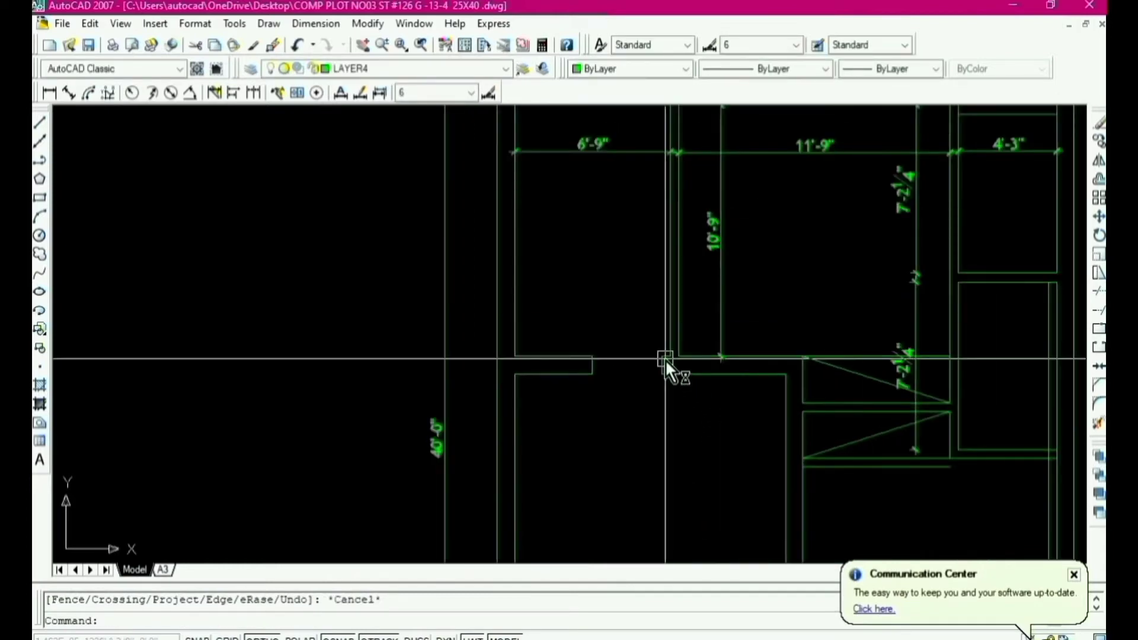
# Step: Offset the left wall's inner line of the 11'-9" wide room 4.5" to the right
pyautogui.write('o')
pyautogui.press('Return')
pyautogui.write('4.5')
pyautogui.press('Return')
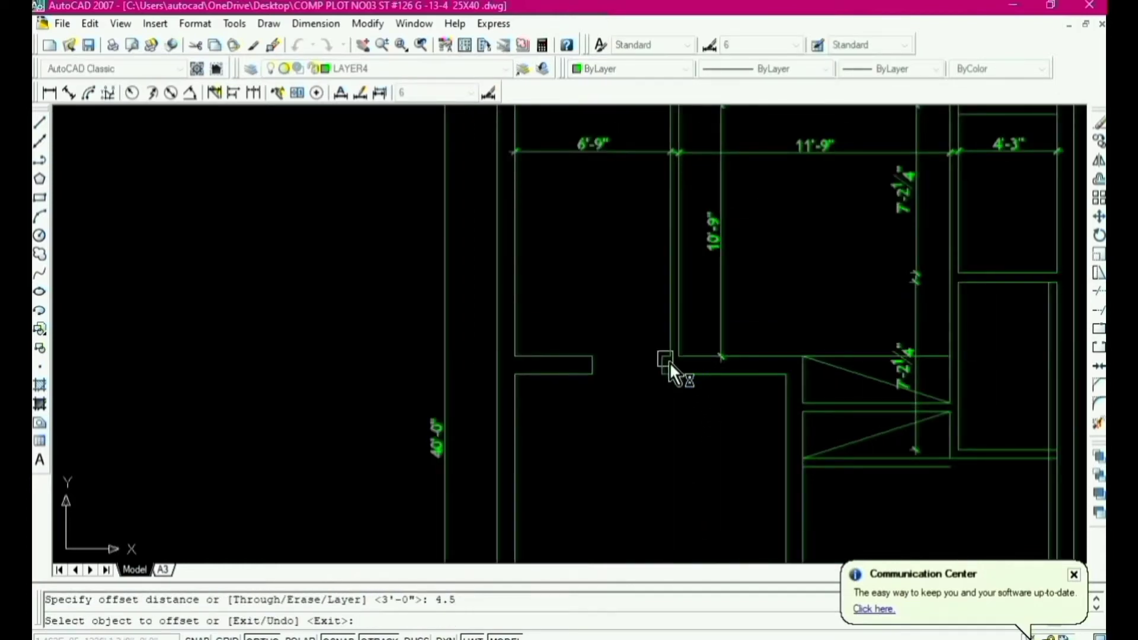
pyautogui.scroll(2, 673, 356)
pyautogui.click(713, 329)
pyautogui.click(715, 335)
pyautogui.scroll(-4, 717, 428)
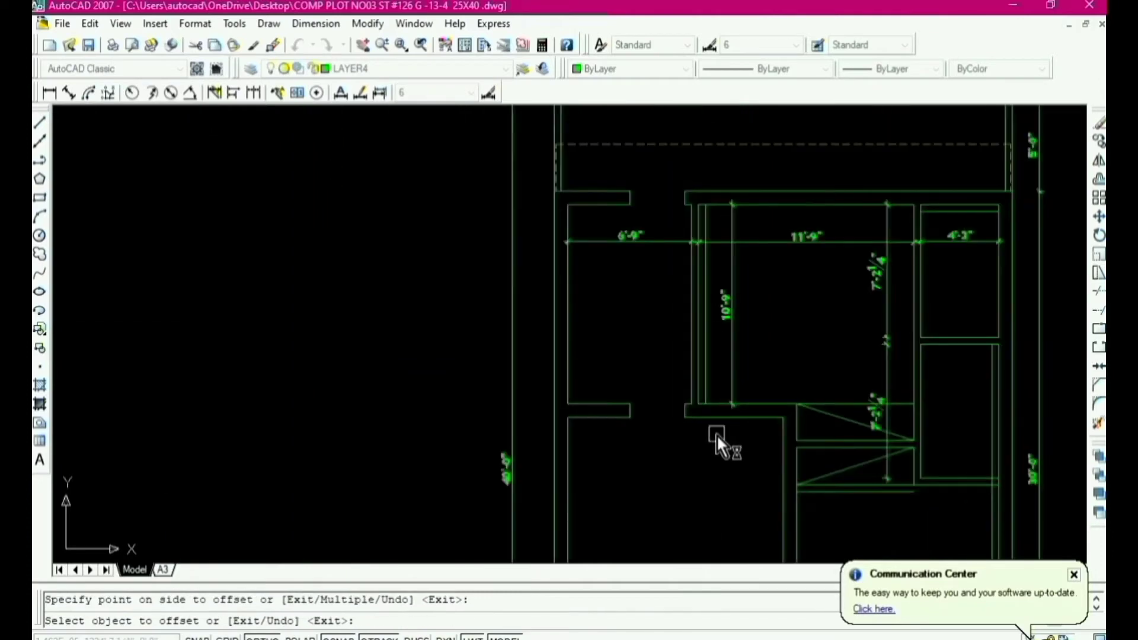
pyautogui.press('Return')
# Step: Offset the new vertical line in the 11'-9" wide room 42" to the right
pyautogui.press('Return')
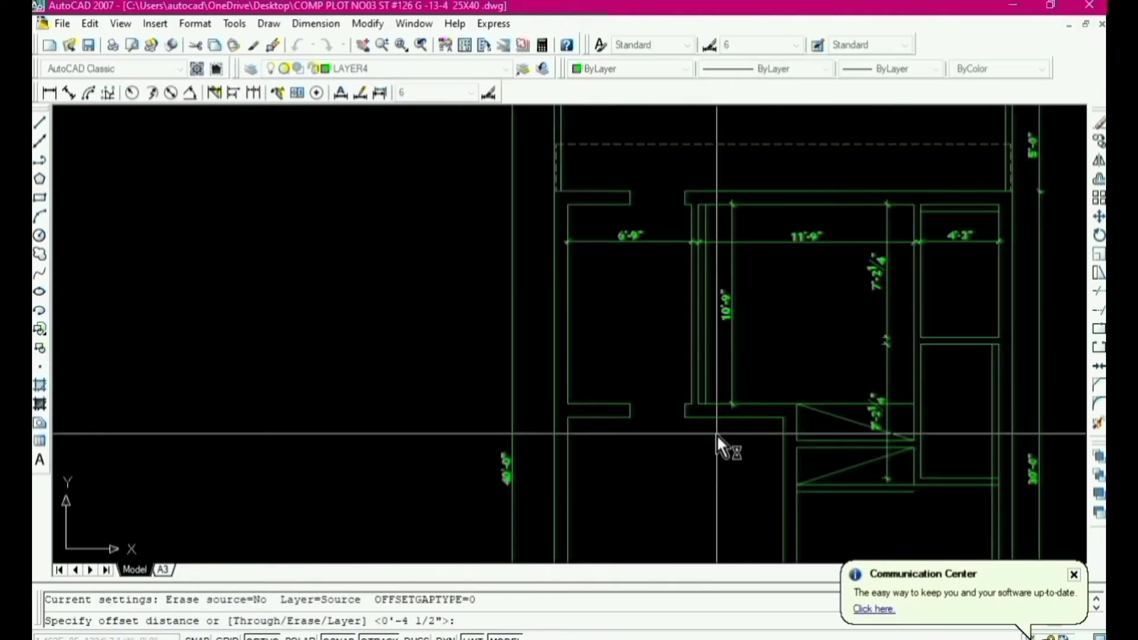
pyautogui.write('42')
pyautogui.press('Return')
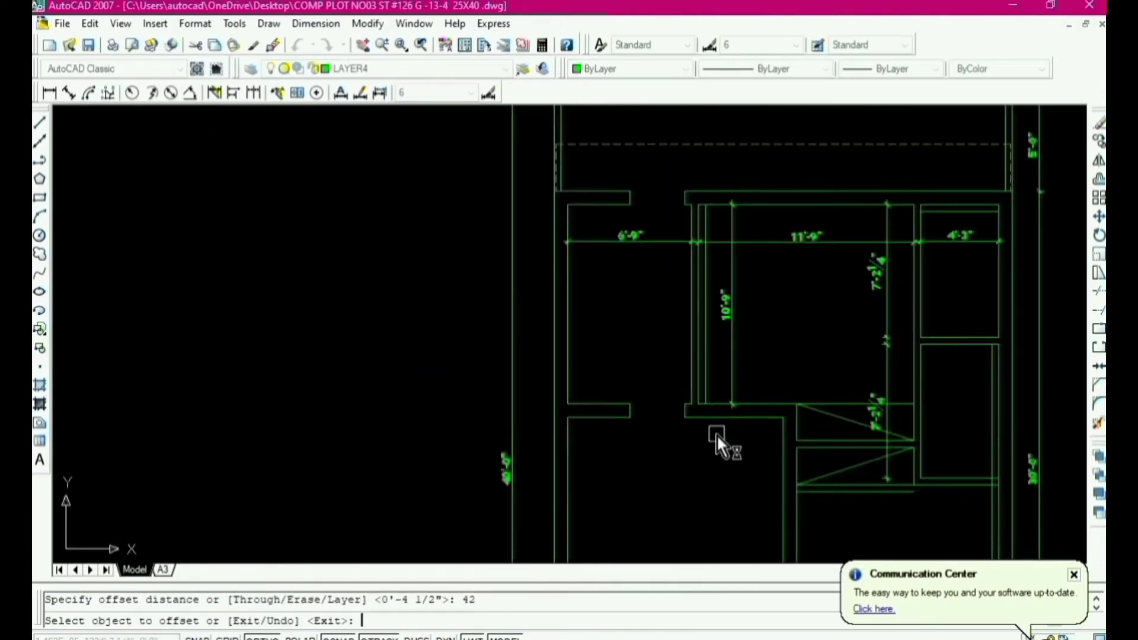
pyautogui.scroll(3, 700, 375)
pyautogui.click(713, 371)
pyautogui.click(735, 394)
pyautogui.scroll(-2, 724, 414)
pyautogui.press('Escape')
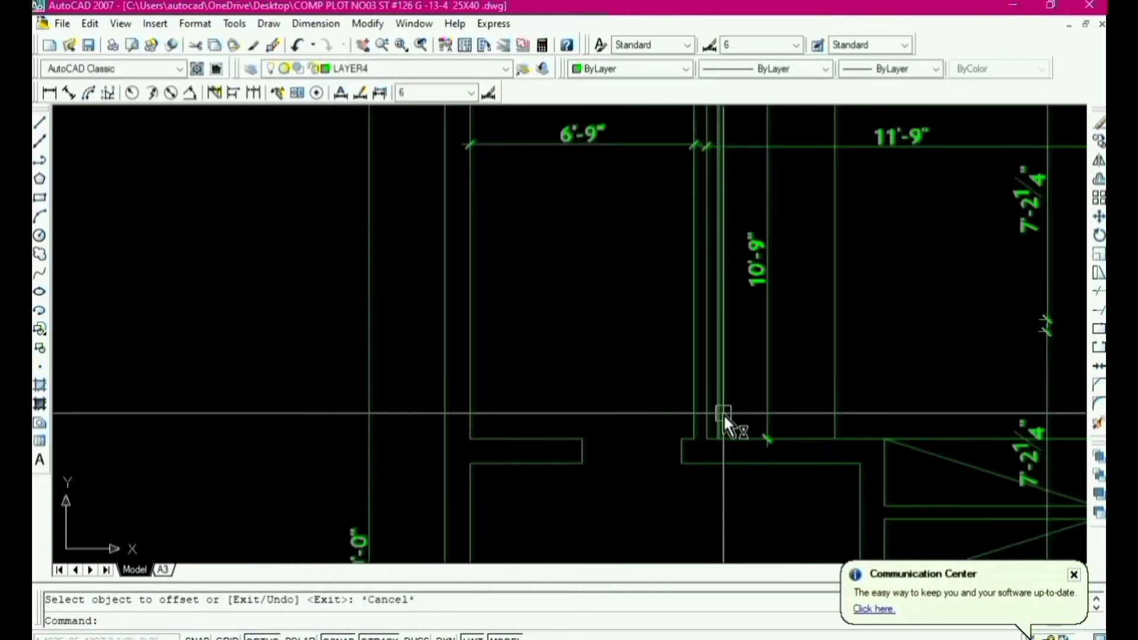
# Step: Extend both vertical offset lines in the 11'-9" wide room down through its lower wall to the outer face
pyautogui.write('ex')
pyautogui.press('Return')
pyautogui.press('Return')
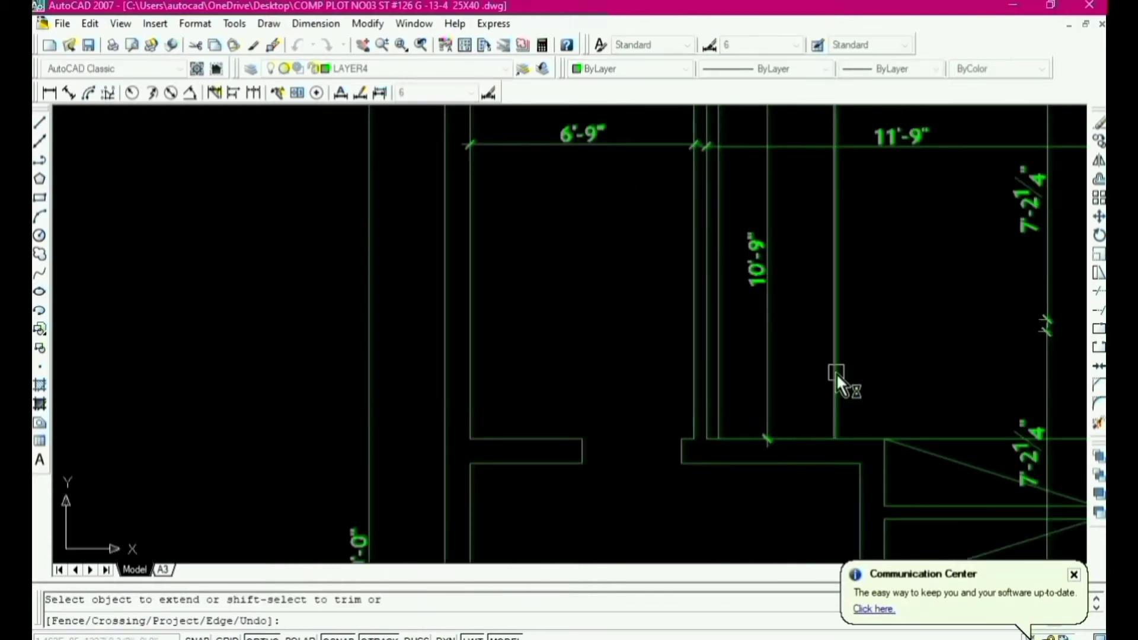
pyautogui.press('Escape')
pyautogui.write('tr')
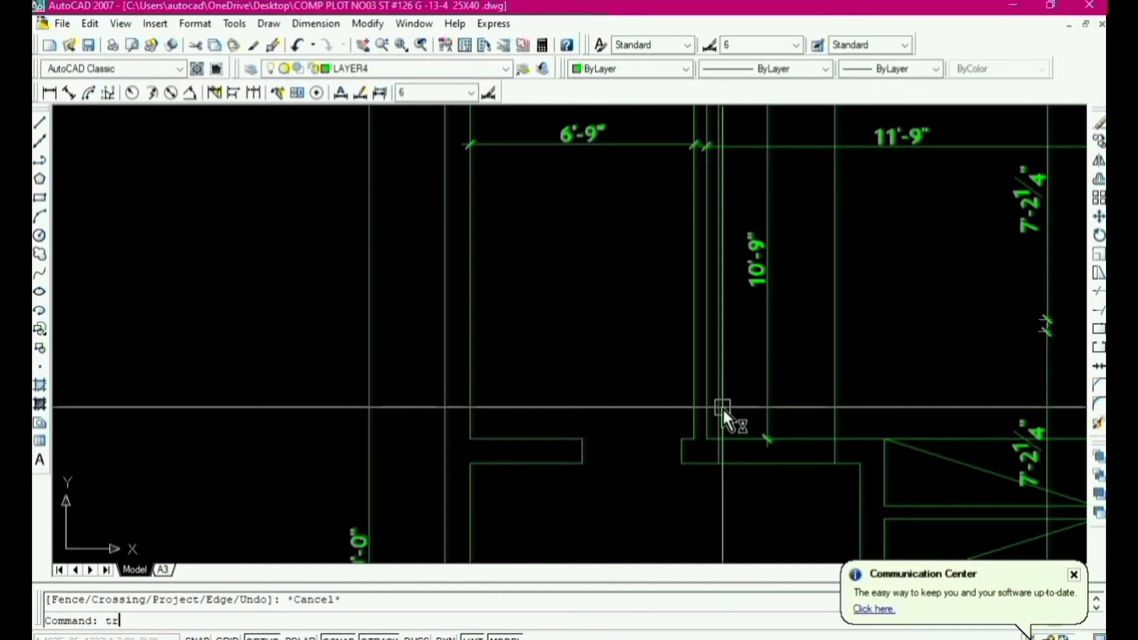
pyautogui.press('Return')
pyautogui.click(812, 390)
pyautogui.click(776, 482)
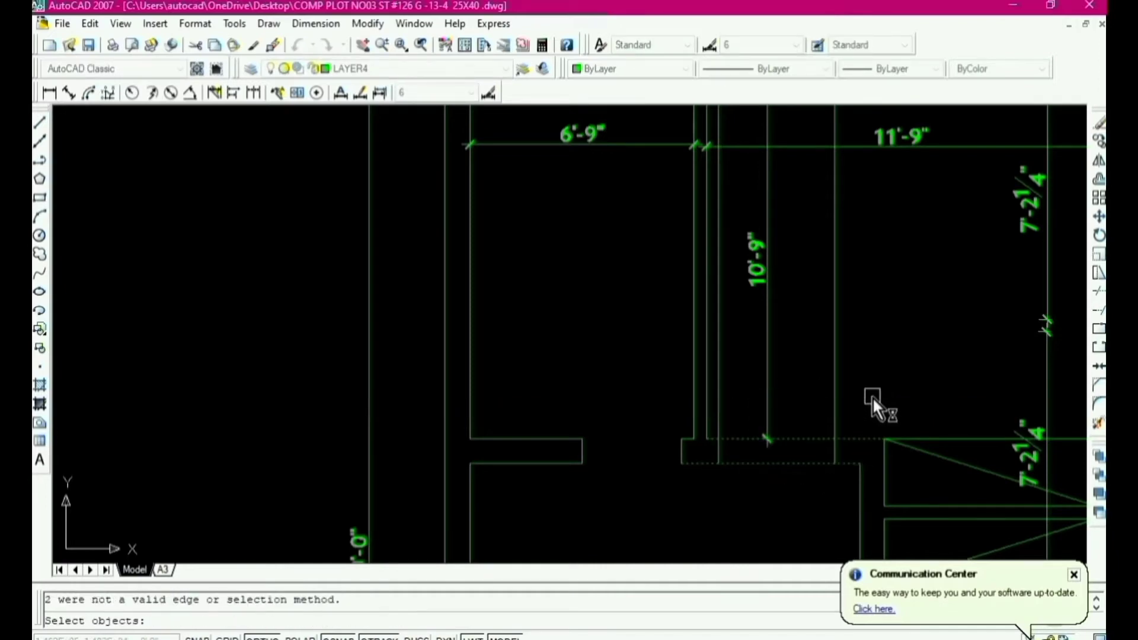
pyautogui.press('Escape')
# Step: Trim the 11'-9" wide room's lower wall between the vertical lines and remove those lines inside the room, leaving a 42" door opening
pyautogui.write('tr')
pyautogui.press('Return')
pyautogui.press('Return')
pyautogui.click(795, 439)
pyautogui.click(783, 463)
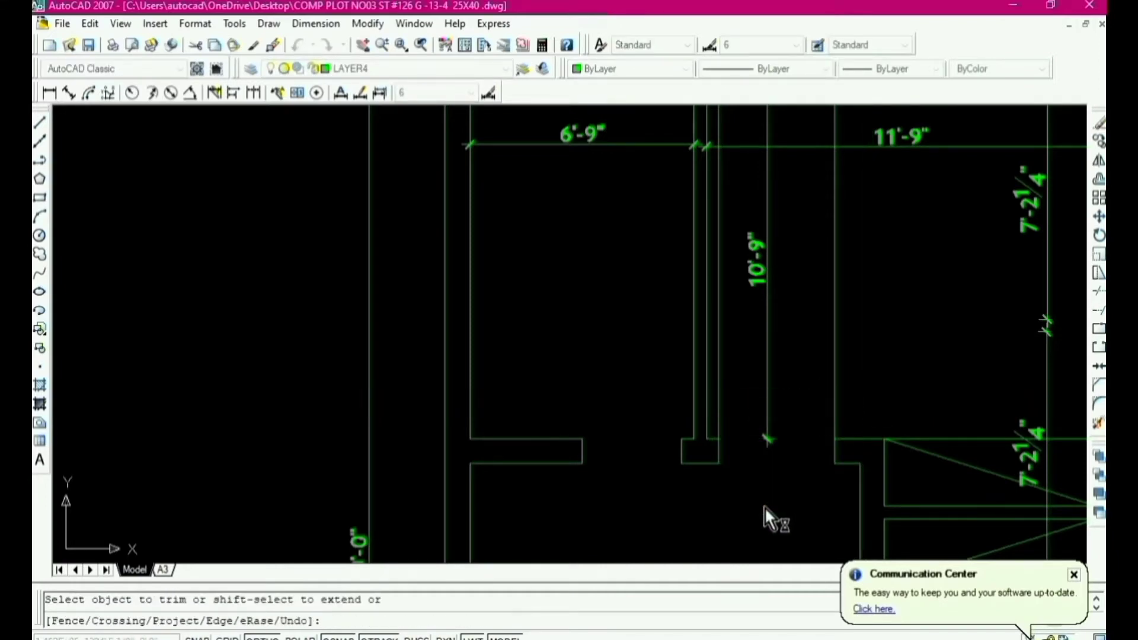
pyautogui.click(858, 390)
pyautogui.click(715, 400)
pyautogui.press('Escape')
pyautogui.scroll(-3, 719, 399)
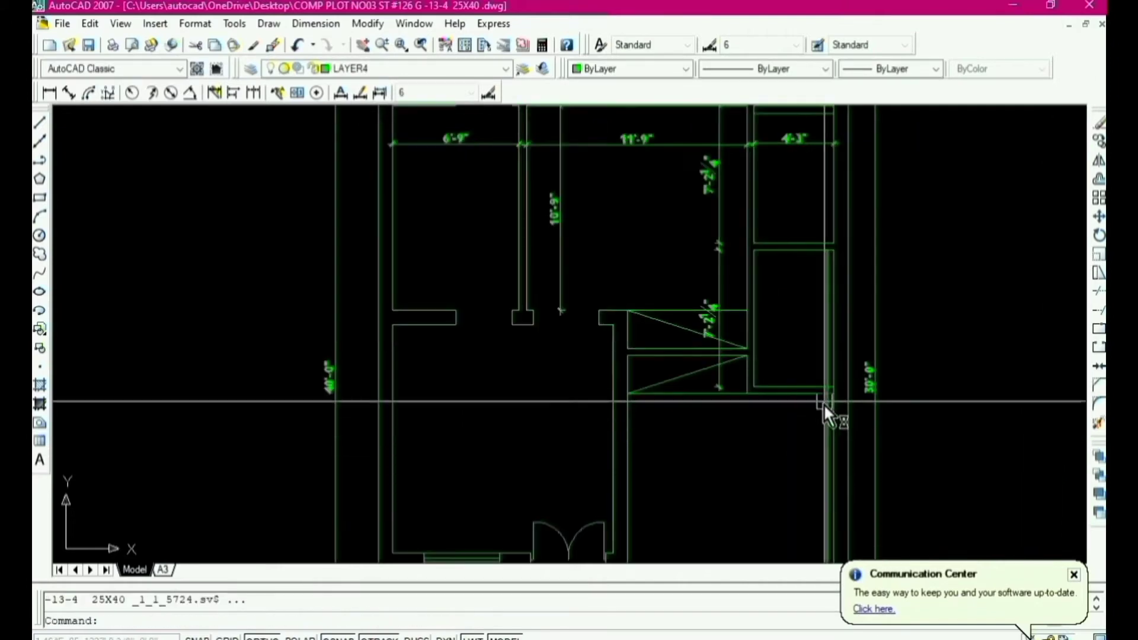
# Step: Offset the vertical line beside the right outer wall 2'6" to the left, across the lower wall of the narrow right-hand room
pyautogui.scroll(2, 823, 373)
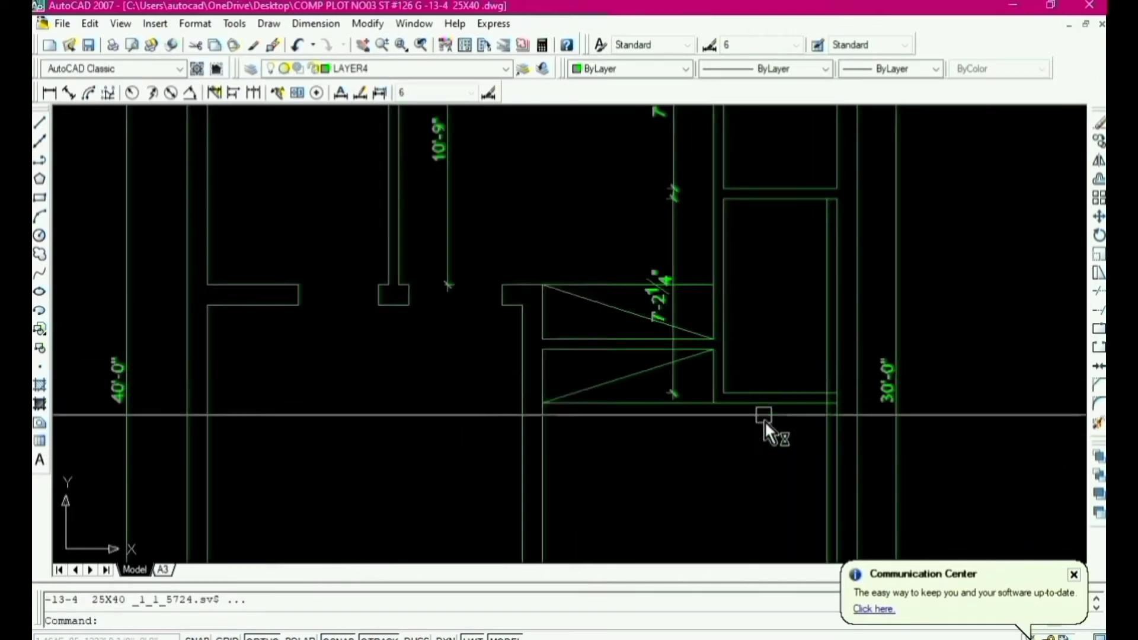
pyautogui.write('o')
pyautogui.press('Return')
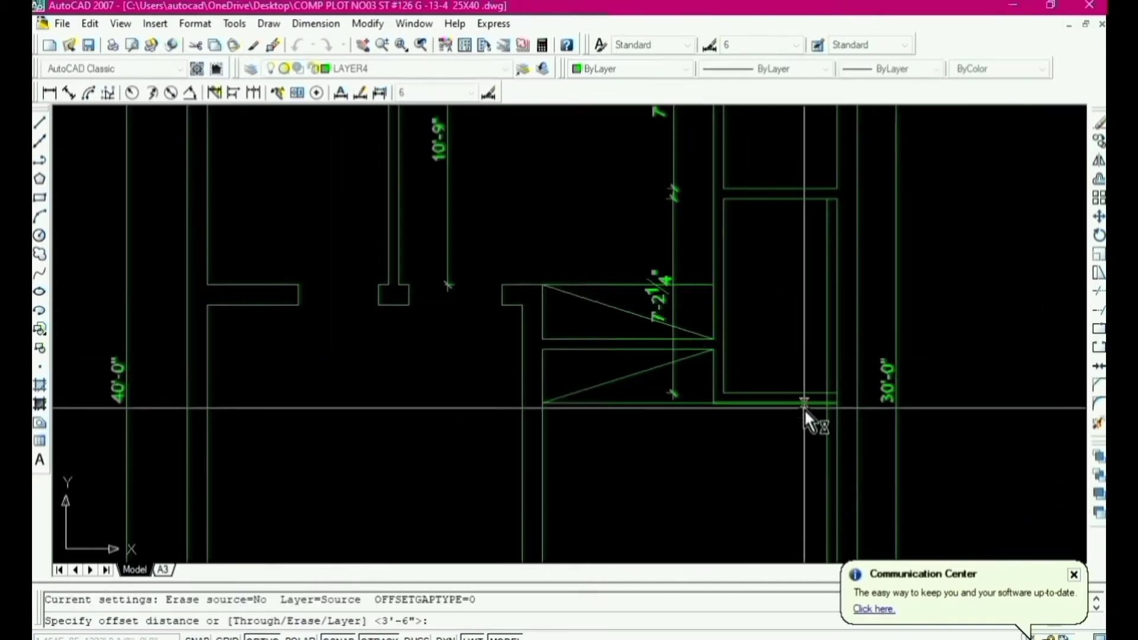
pyautogui.write("2'6")
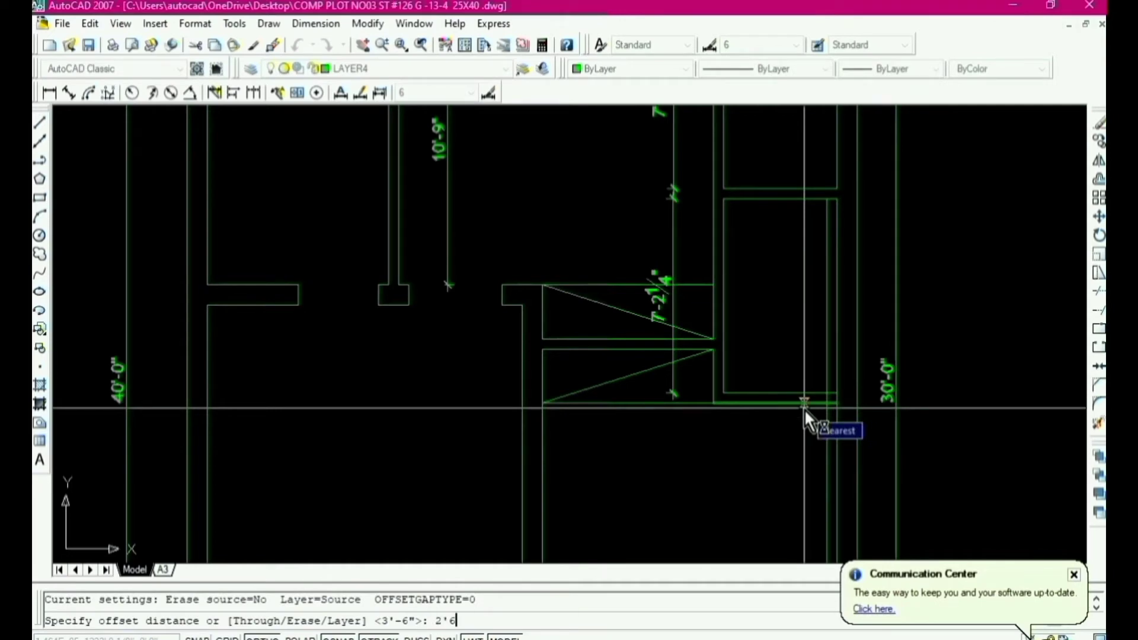
pyautogui.press('Return')
pyautogui.scroll(3, 829, 381)
pyautogui.click(816, 353)
pyautogui.click(806, 369)
pyautogui.scroll(-4, 805, 371)
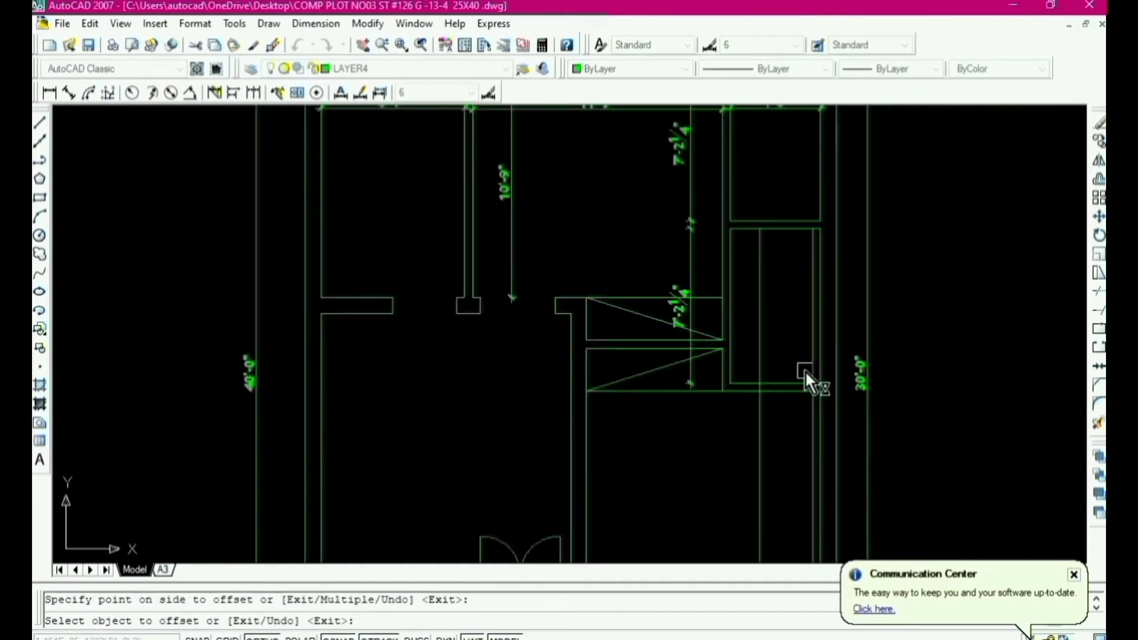
pyautogui.scroll(-3, 777, 423)
pyautogui.press('Escape')
# Step: Trim both lines of the narrow right-hand room's lower wall between the two vertical lines, leaving a 2'6" door opening
pyautogui.write('r')
pyautogui.press('space')
pyautogui.scroll(6, 779, 418)
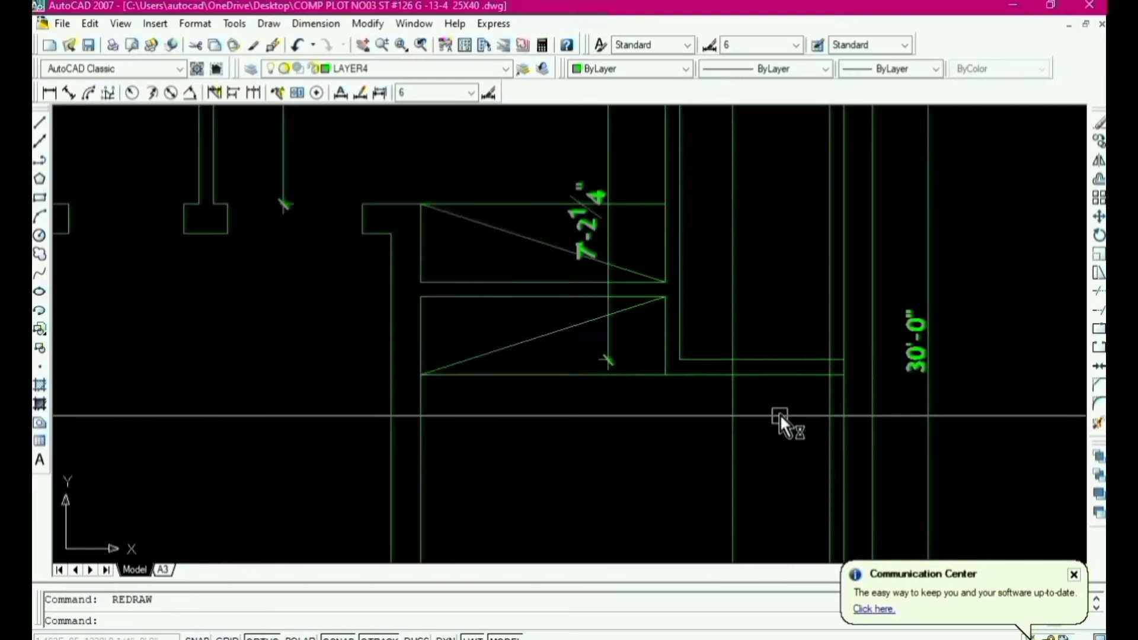
pyautogui.write('tr')
pyautogui.press('space')
pyautogui.press('space')
pyautogui.click(779, 359)
pyautogui.click(774, 374)
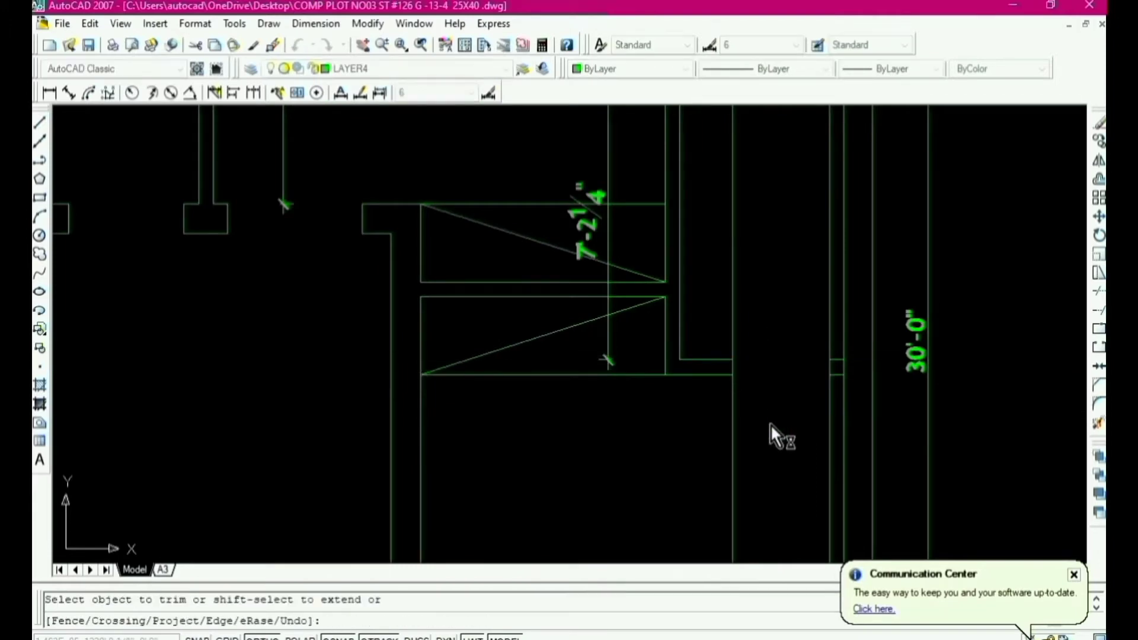
# Step: Trim the excess of the two vertical lines above and below the narrow right-hand room's new door opening
pyautogui.click(828, 320)
pyautogui.click(743, 315)
pyautogui.click(729, 316)
pyautogui.click(734, 410)
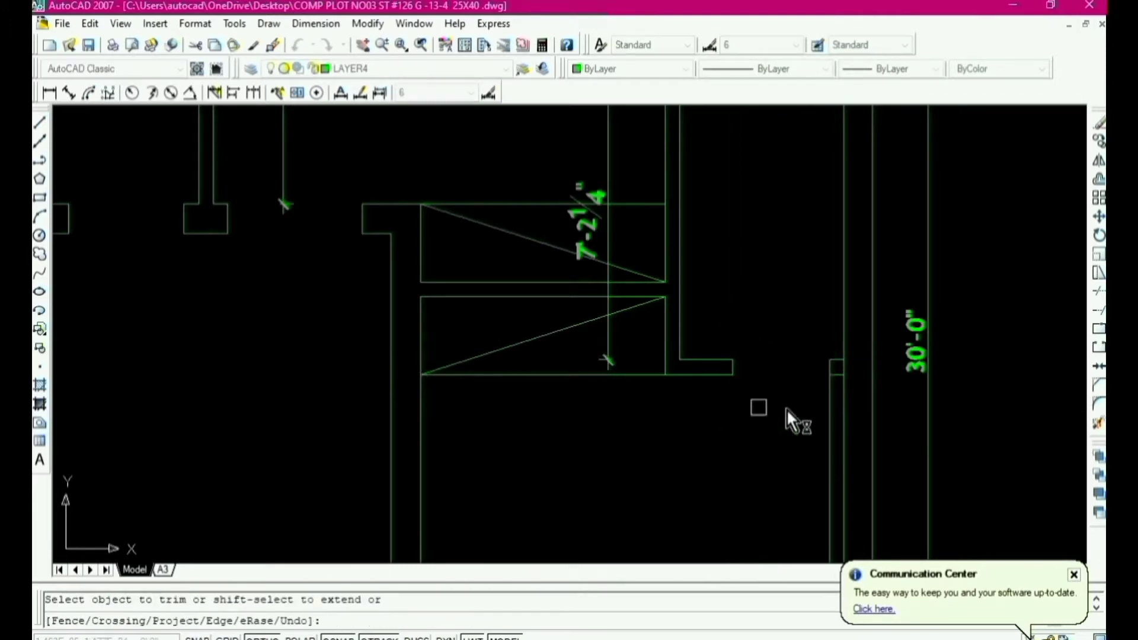
pyautogui.click(829, 398)
pyautogui.scroll(-4, 830, 220)
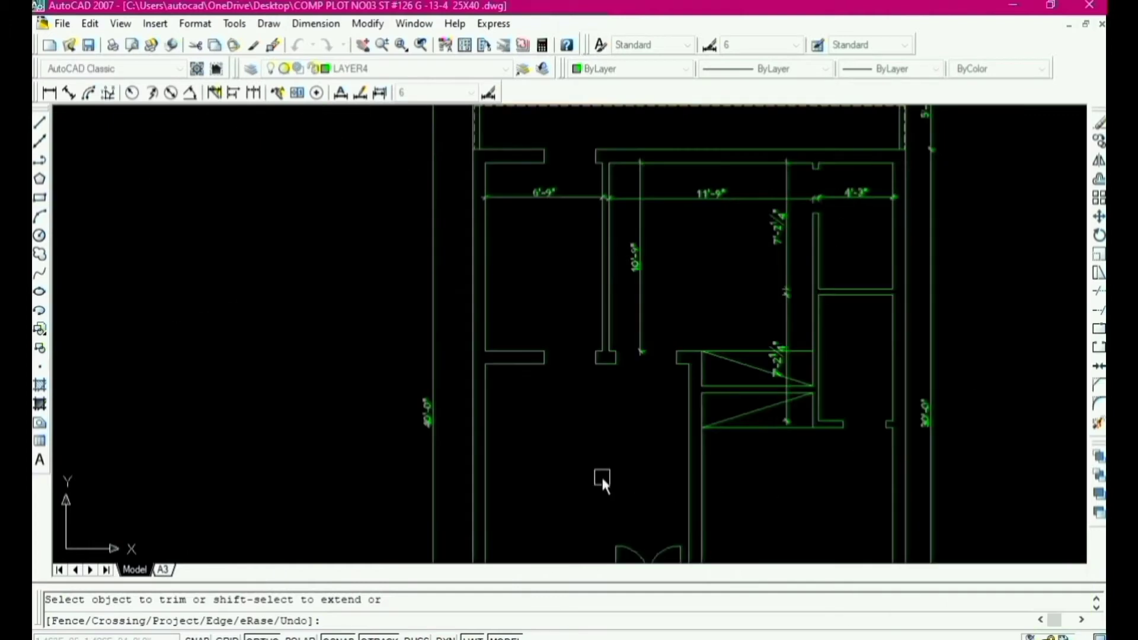
pyautogui.scroll(-2, 726, 372)
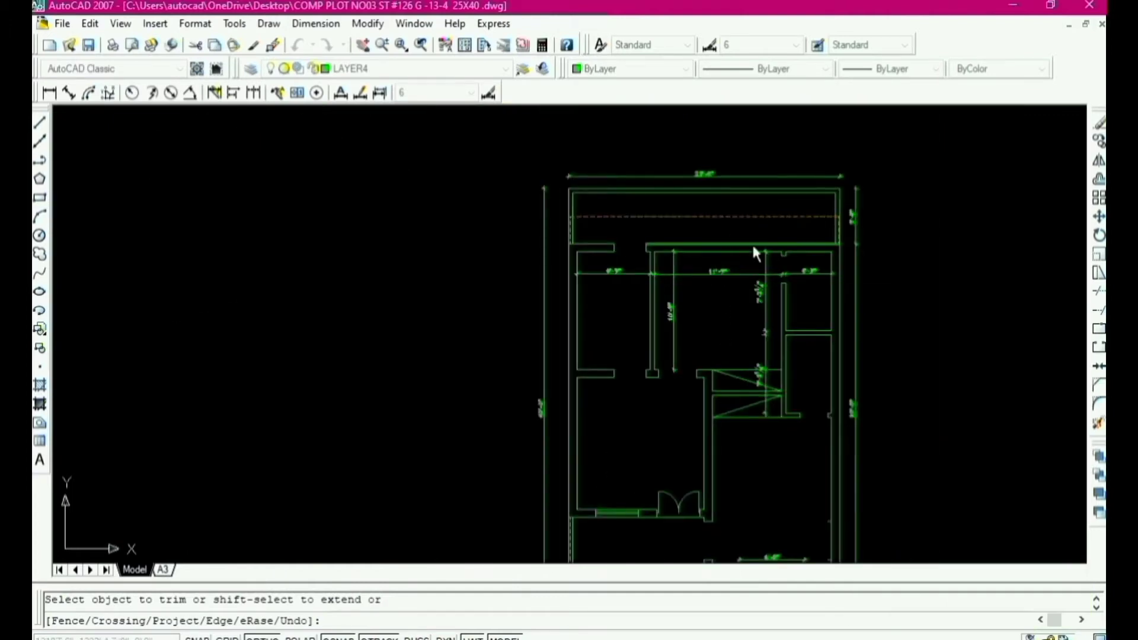
pyautogui.scroll(-1, 752, 243)
pyautogui.scroll(5, 657, 254)
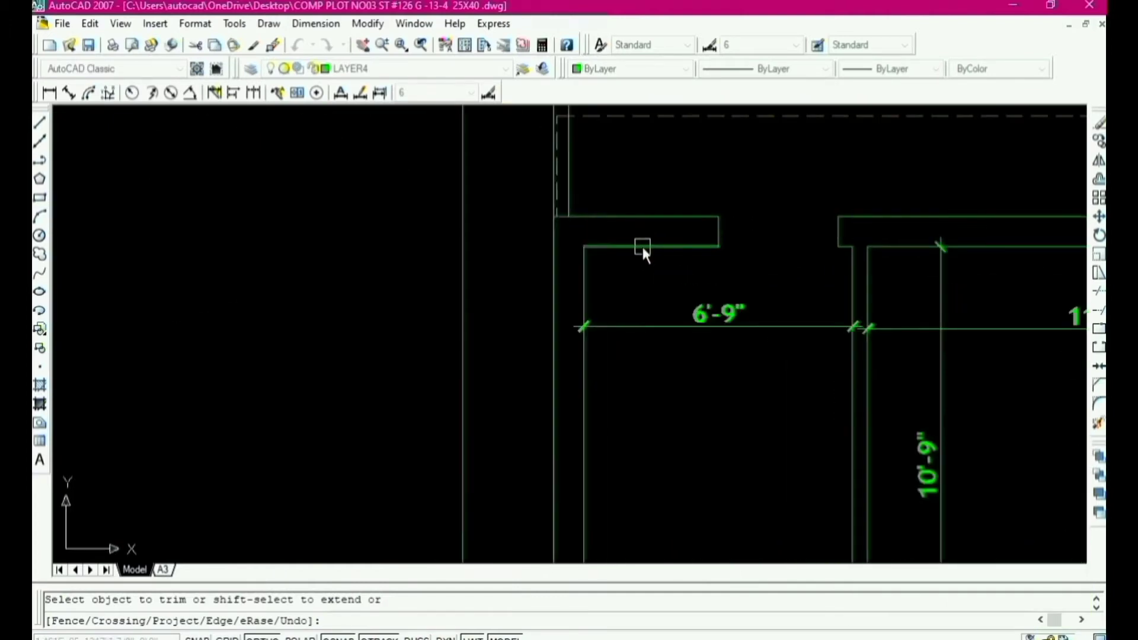
pyautogui.press('Escape')
pyautogui.press('Escape')
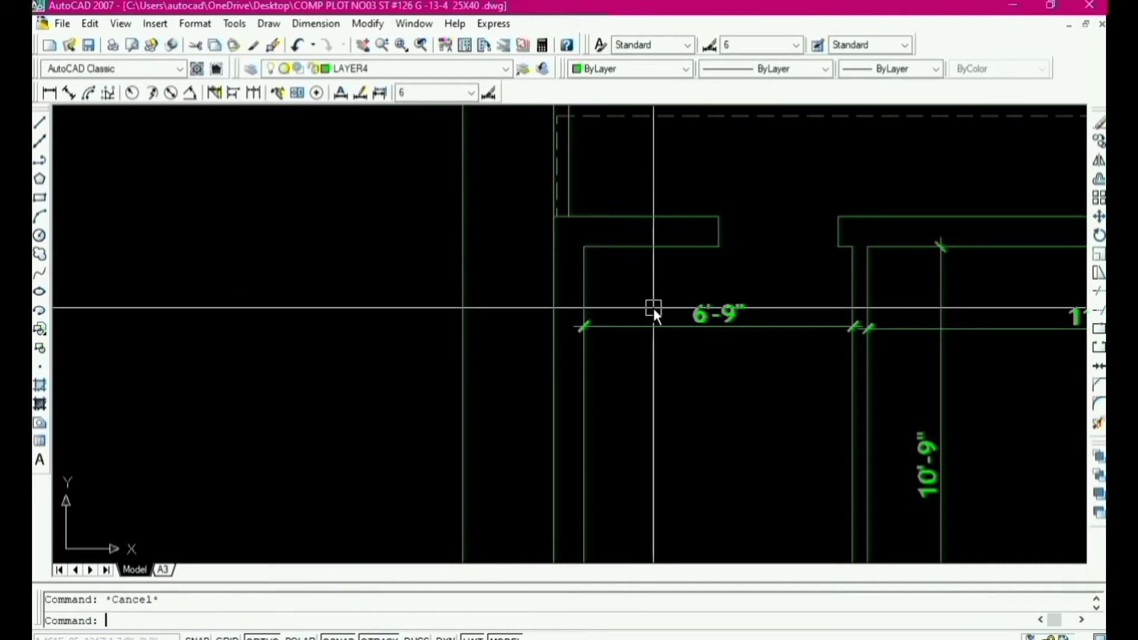
# Step: Draw a short vertical line across the rear wall segment beside the 6'-9" wide room's door opening
pyautogui.write('l')
pyautogui.press('Return')
pyautogui.click(651, 248)
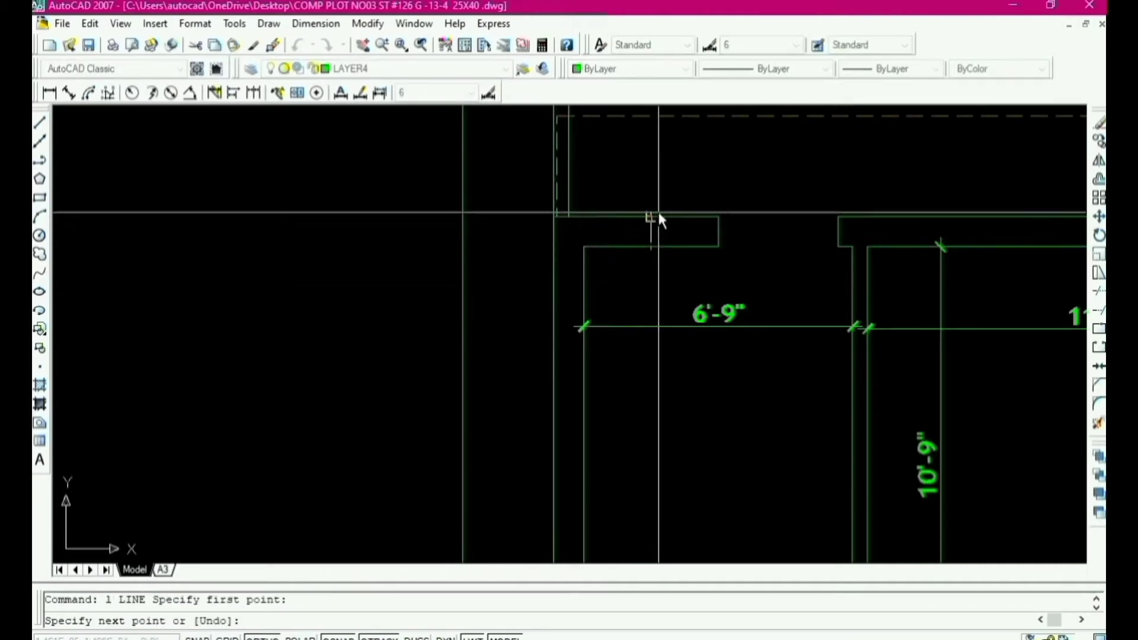
pyautogui.press('Escape')
pyautogui.scroll(-4, 662, 252)
# Step: Offset the short line across the rear wall segment 1' to each side
pyautogui.write('o')
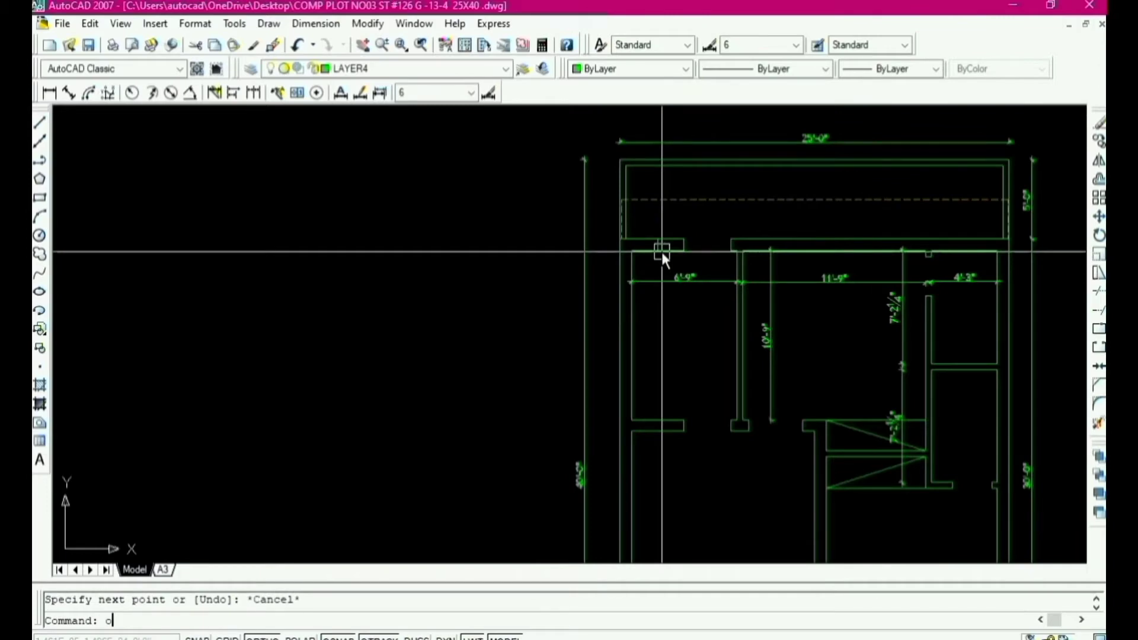
pyautogui.press('Return')
pyautogui.write("1'")
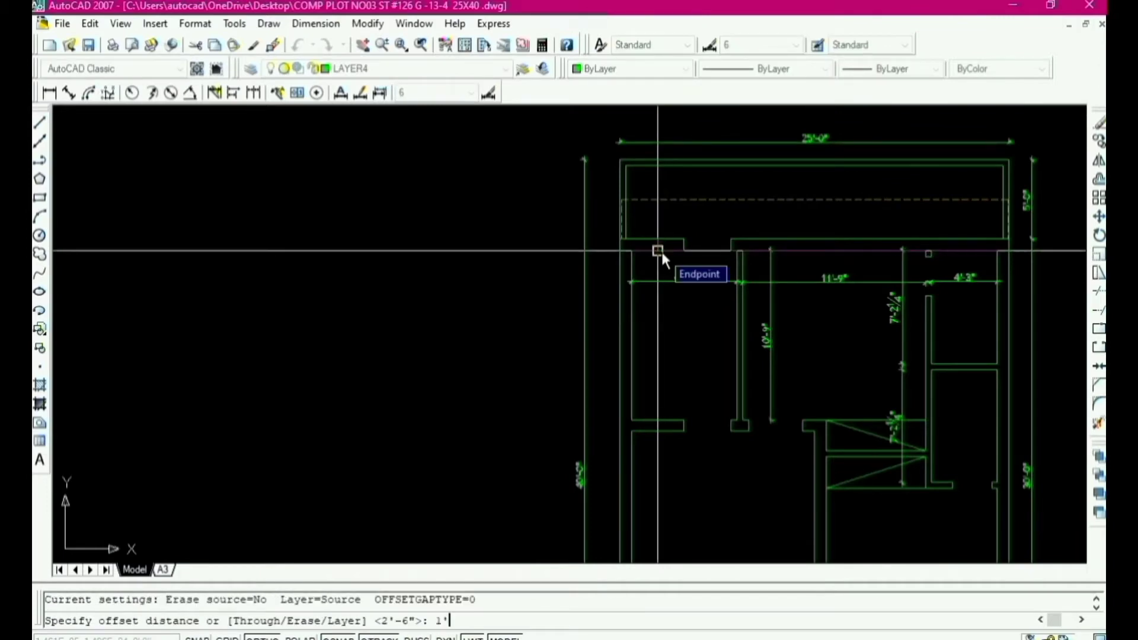
pyautogui.press('Return')
pyautogui.press('Escape')
pyautogui.scroll(5, 660, 284)
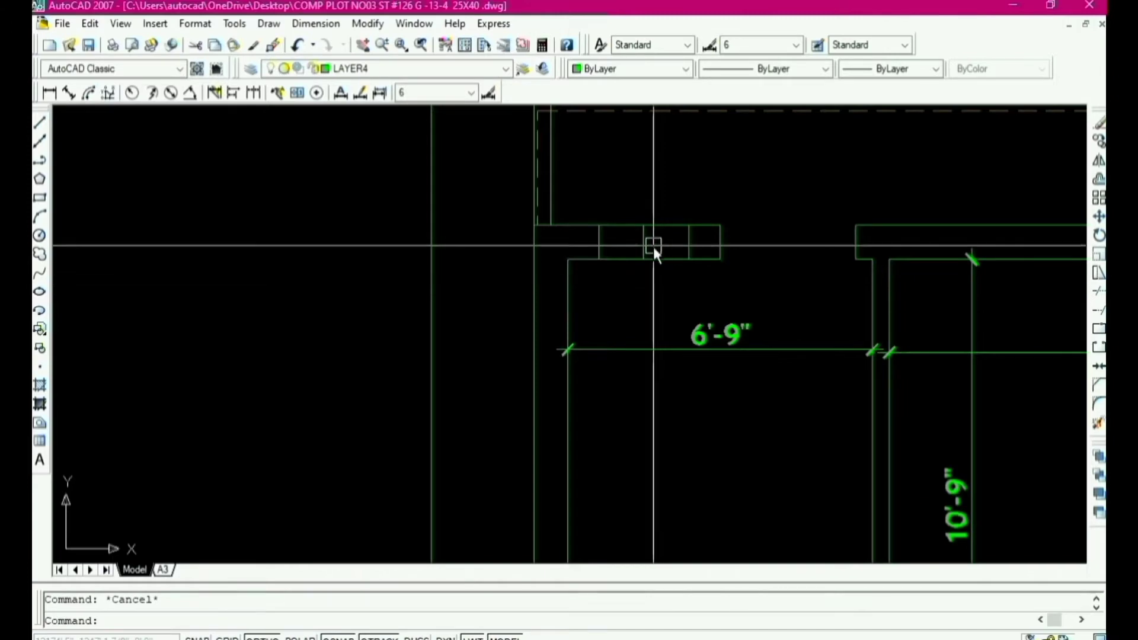
# Step: Trim the 6'-9" wide room's rear wall lines between the two outer offset lines to cut an opening
pyautogui.write('tr')
pyautogui.press('Return')
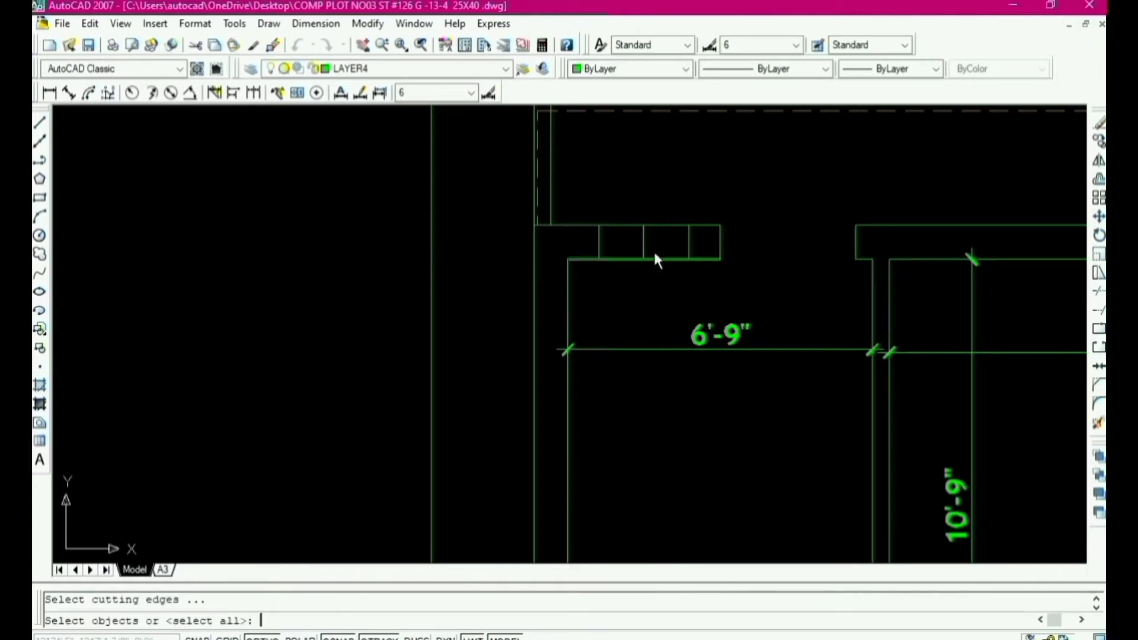
pyautogui.press('Return')
pyautogui.click(682, 199)
pyautogui.click(614, 296)
pyautogui.click(645, 220)
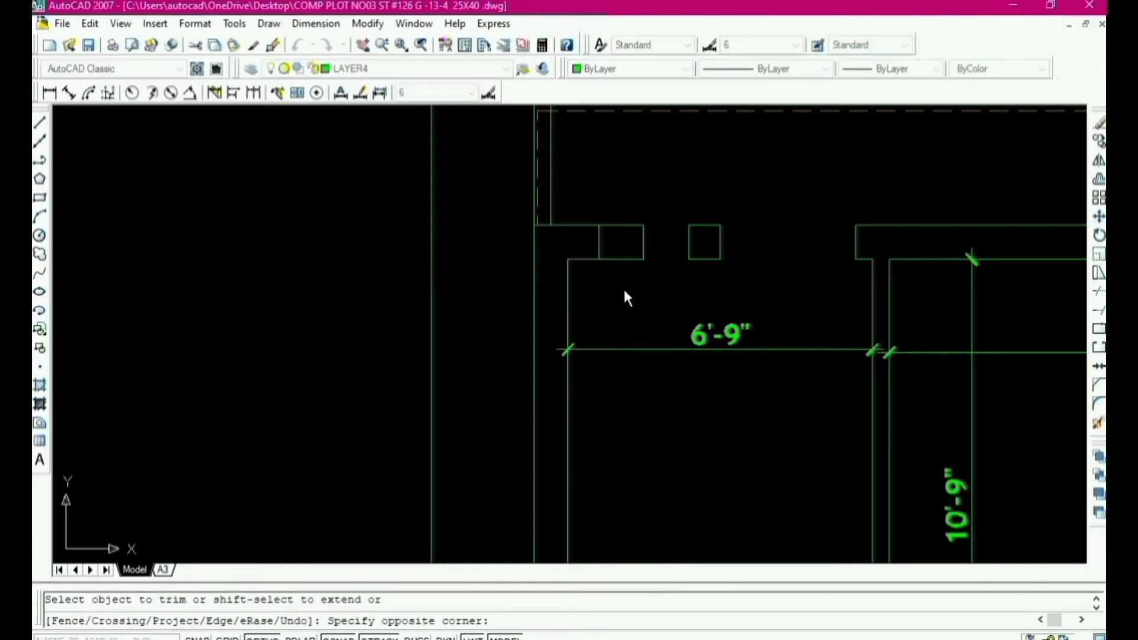
pyautogui.click(623, 296)
pyautogui.press('Escape')
# Step: Erase the leftover middle line inside the new opening in the 6'-9" wide room's rear wall
pyautogui.click(646, 243)
pyautogui.write('e')
pyautogui.press('Return')
pyautogui.scroll(-4, 611, 239)
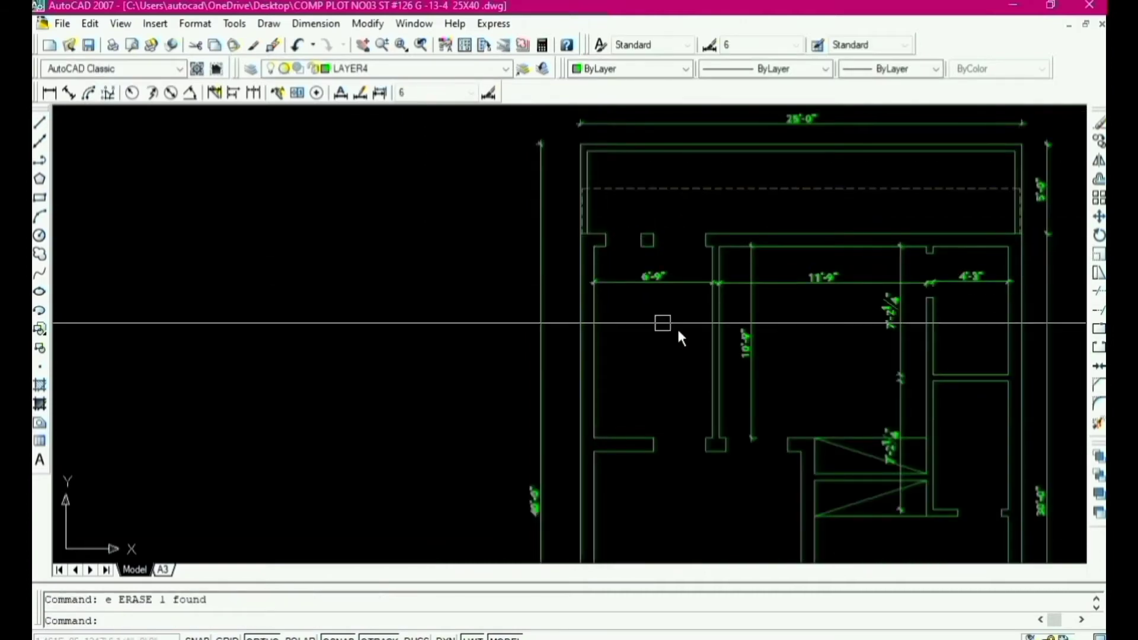
pyautogui.scroll(-2, 792, 237)
pyautogui.scroll(4, 792, 248)
pyautogui.press('Escape')
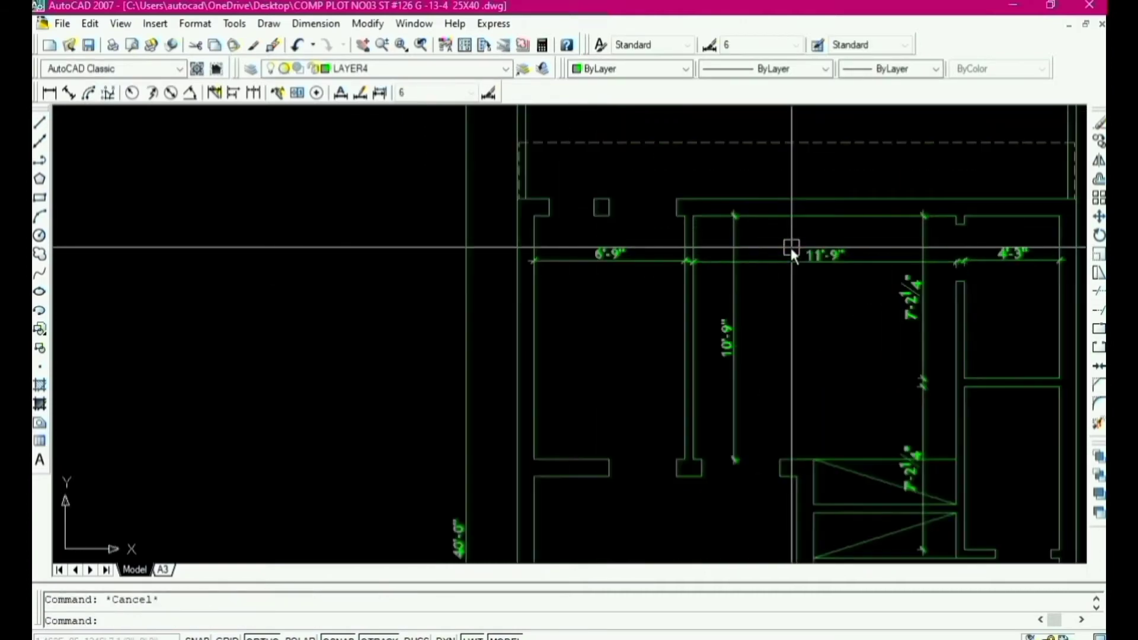
# Step: Draw a short vertical line across the rear wall at the midpoint of the 11'-9" wide room
pyautogui.write('l')
pyautogui.press('Return')
pyautogui.click(824, 216)
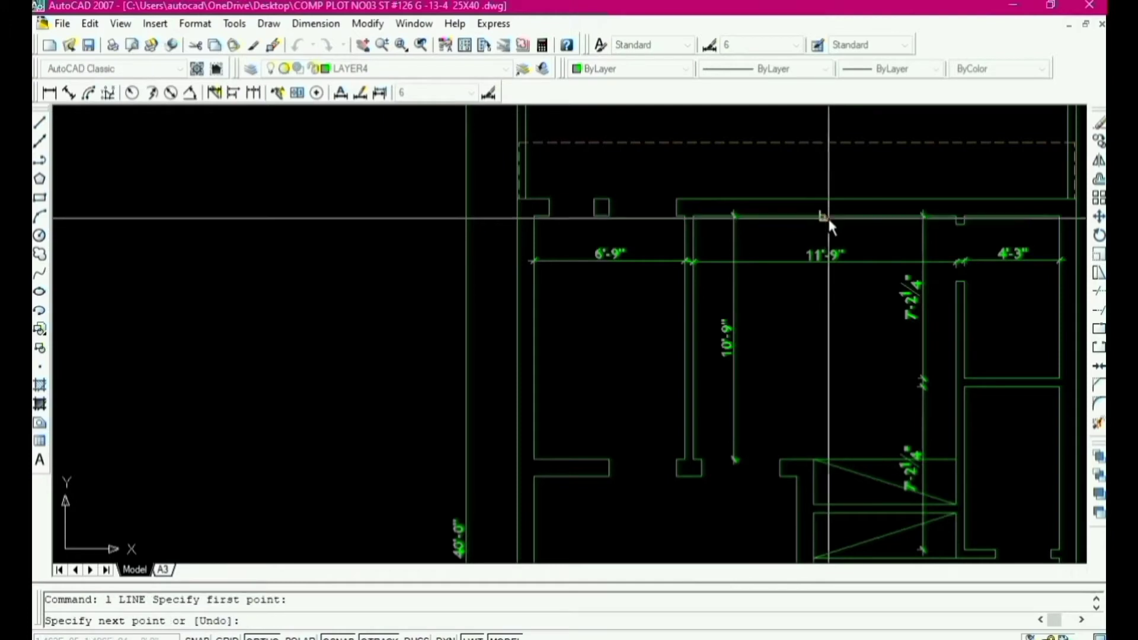
pyautogui.click(826, 197)
pyautogui.press('Escape')
pyautogui.scroll(-4, 793, 261)
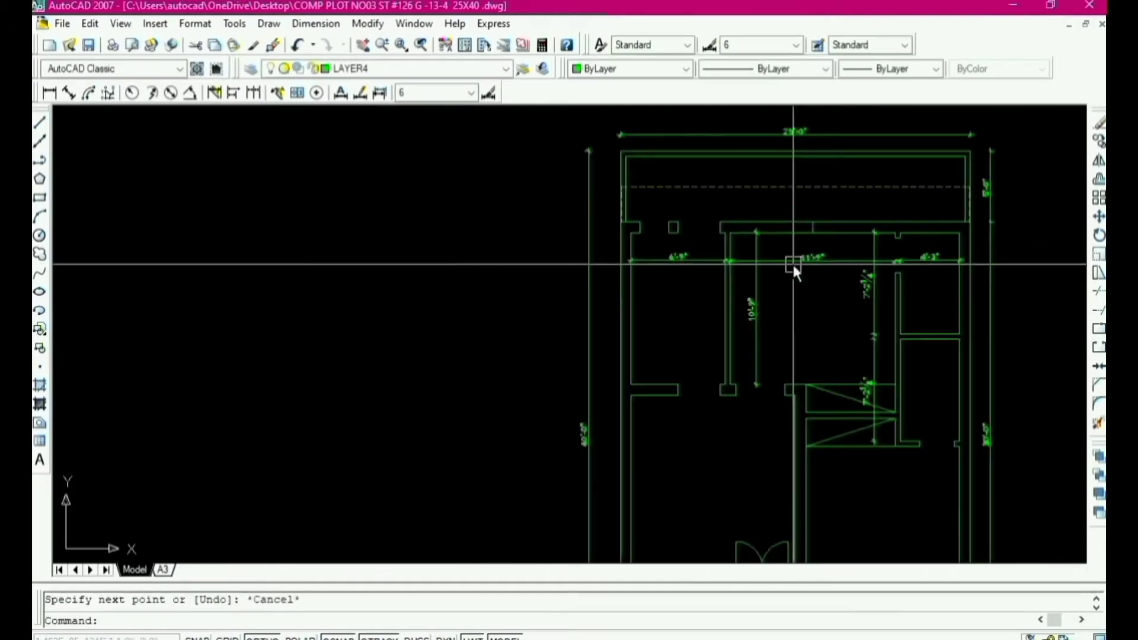
# Step: Erase the stray vertical line just right of the centre line in the 11'-9" wide room's rear wall
pyautogui.scroll(5, 795, 269)
pyautogui.click(775, 274)
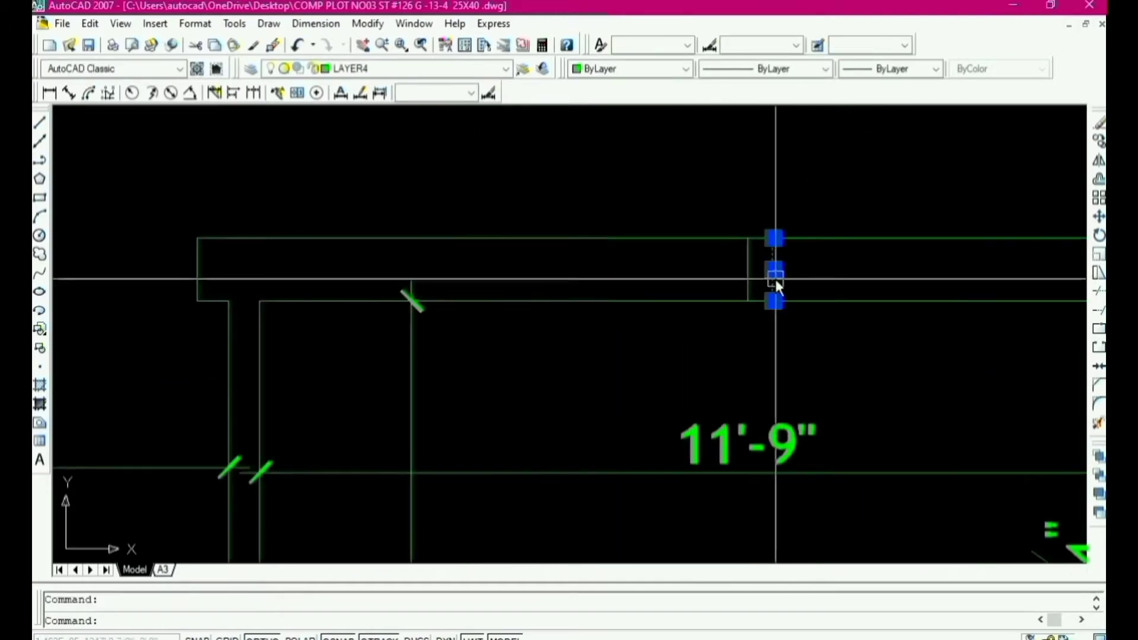
pyautogui.press('Delete')
pyautogui.press('Escape')
pyautogui.scroll(-2, 742, 336)
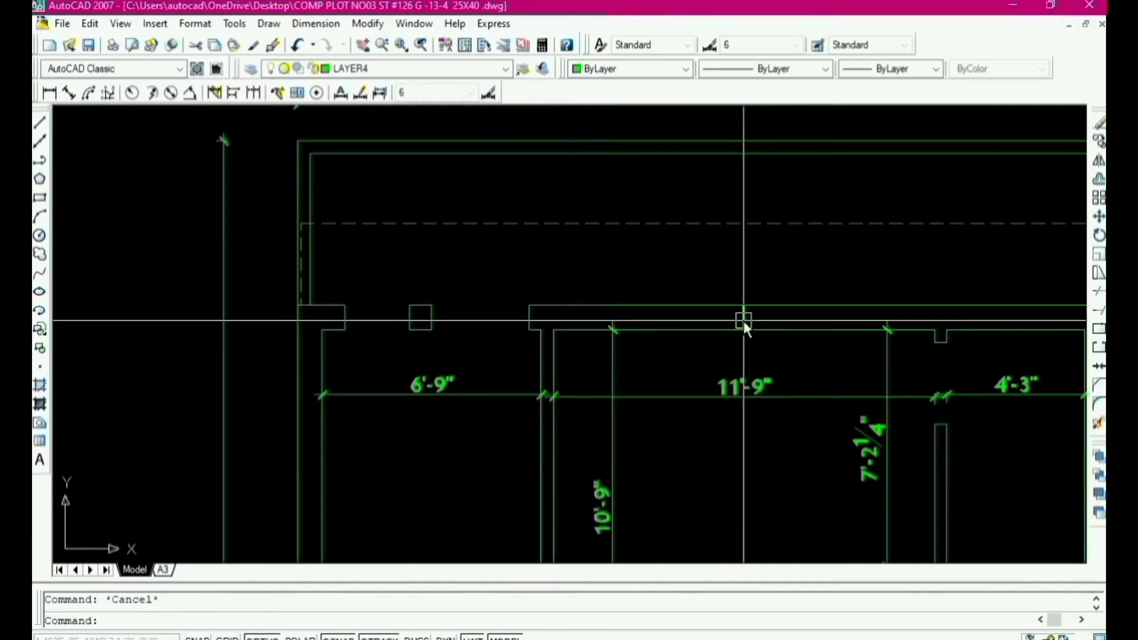
# Step: Offset the centre line across the 11'-9" wide room's rear wall 3'6" to each side
pyautogui.write('o')
pyautogui.press('Return')
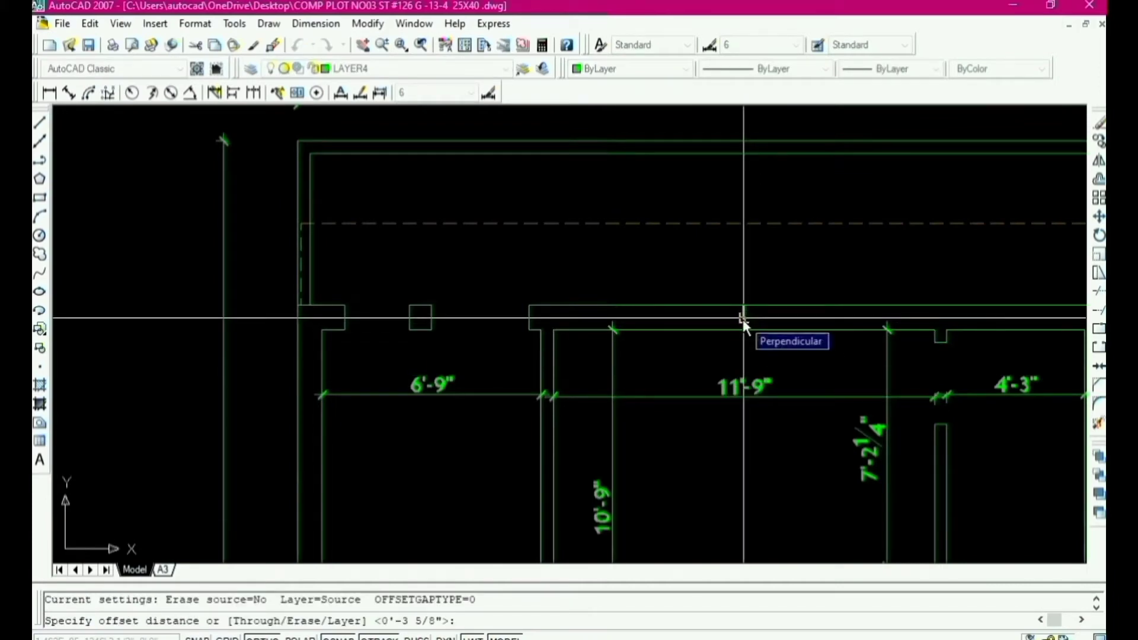
pyautogui.write("3'6")
pyautogui.press('Return')
pyautogui.click(733, 313)
pyautogui.click(762, 312)
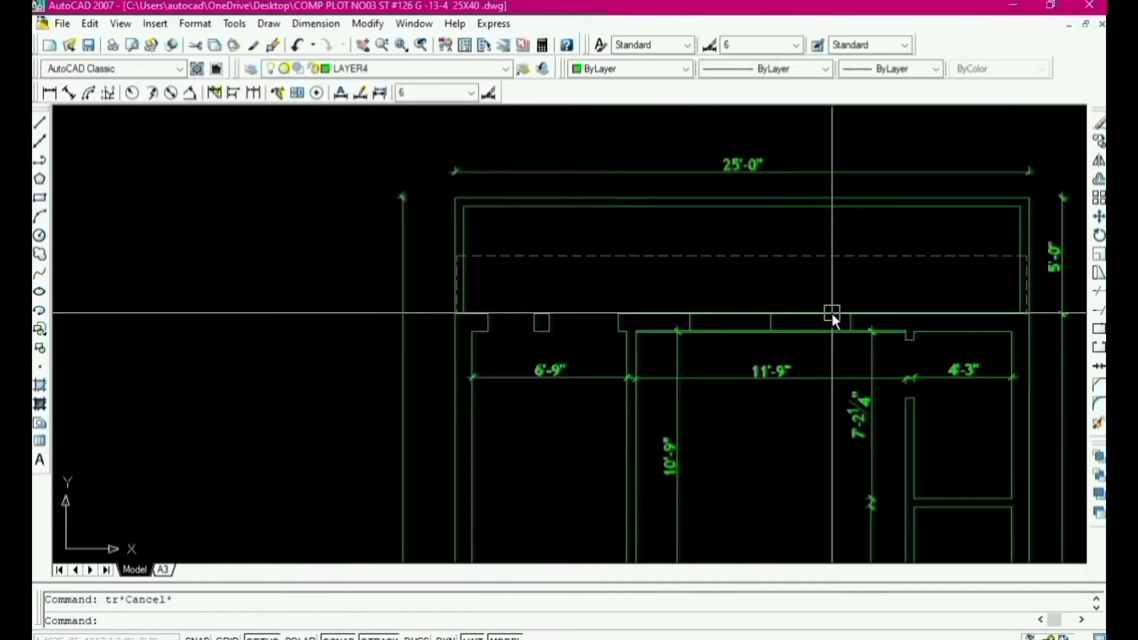
# Step: Trim the rear wall lines between the two offset lines to open a gap in the 11'-9" wide room's rear wall
pyautogui.scroll(-1, 807, 334)
pyautogui.scroll(3, 791, 353)
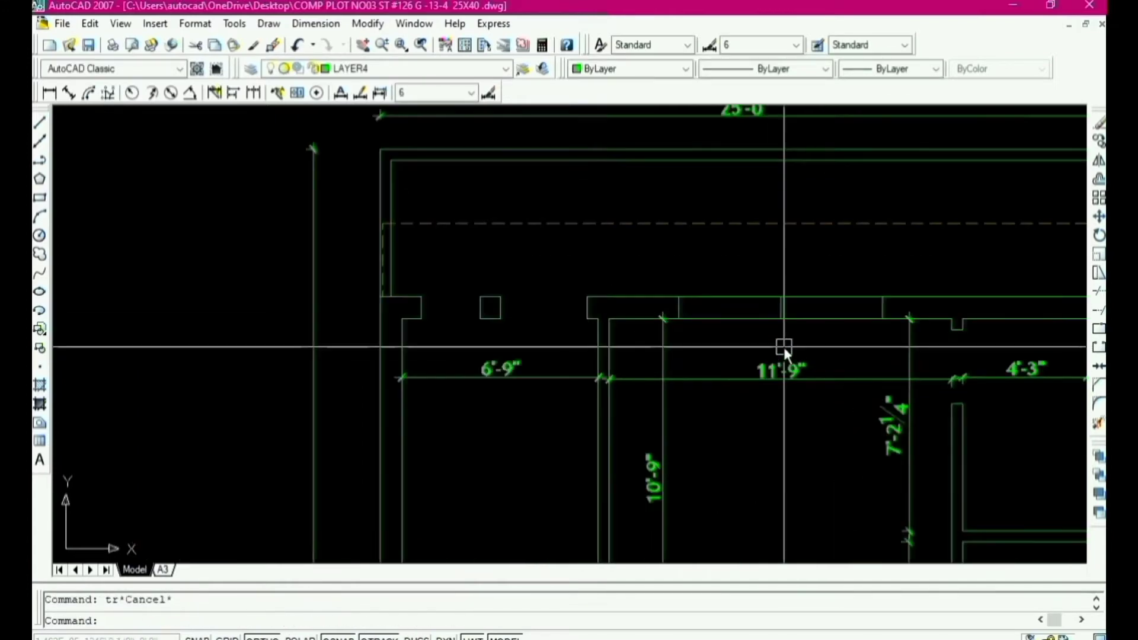
pyautogui.press('Escape')
pyautogui.write('tr')
pyautogui.press('Return')
pyautogui.press('Return')
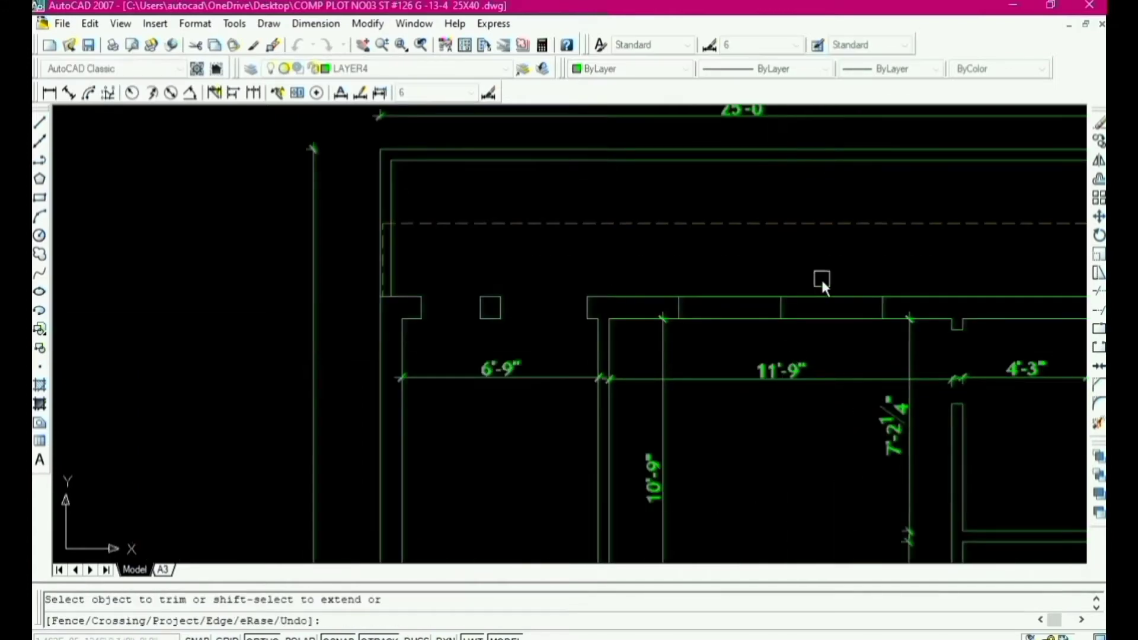
pyautogui.click(827, 297)
pyautogui.click(760, 296)
pyautogui.click(752, 319)
pyautogui.press('Escape')
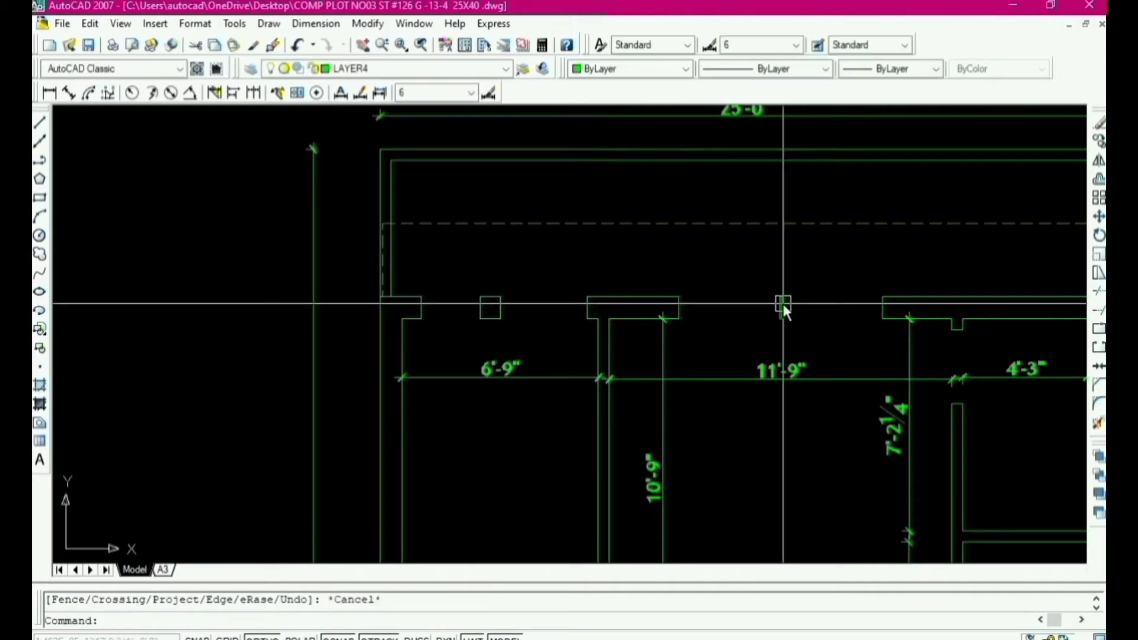
# Step: Erase the leftover centre line inside the new opening in the 11'-9" wide room's rear wall
pyautogui.click(781, 302)
pyautogui.write('e')
pyautogui.press('Return')
pyautogui.scroll(-6, 727, 286)
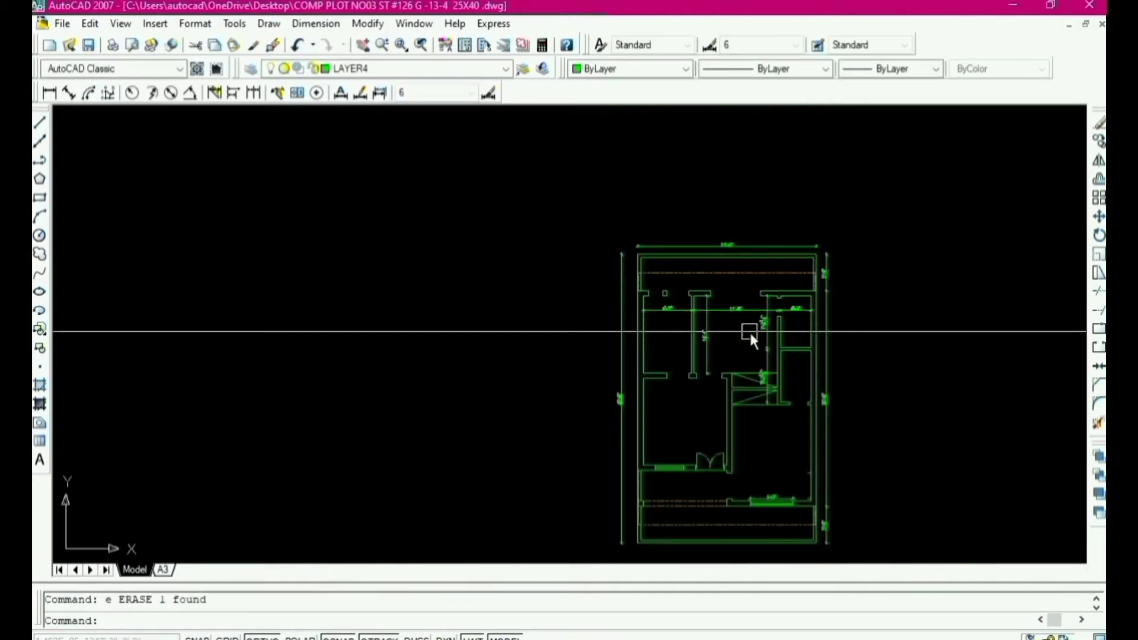
# Step: Erase the two vertical 7'-2 1/4" dimensions beside the wall between the 11'-9" and 4'-3" wide rooms
pyautogui.scroll(5, 749, 330)
pyautogui.click(773, 315)
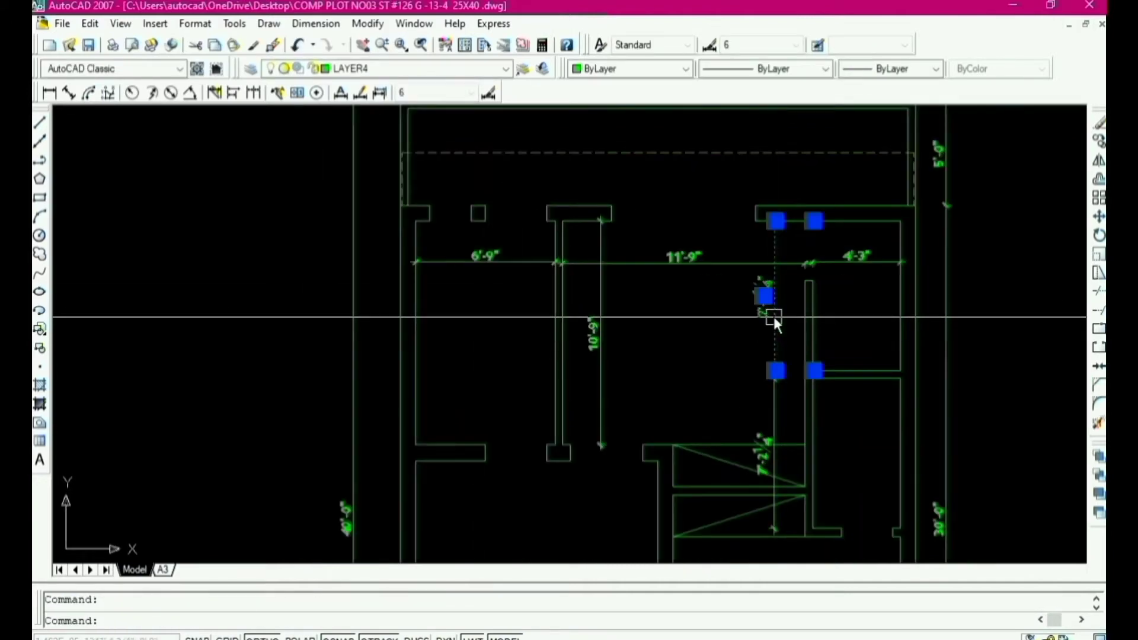
pyautogui.click(776, 402)
pyautogui.write('e')
pyautogui.press('Return')
pyautogui.scroll(-3, 691, 264)
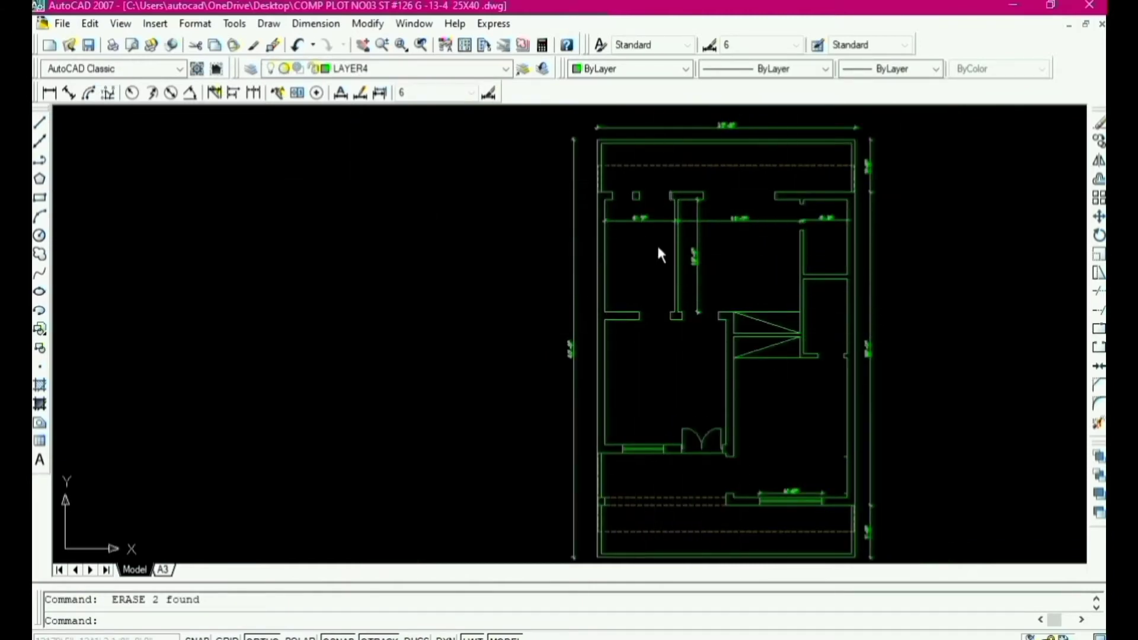
# Step: Draw a centre line across the 4'-3" wide room's rear wall and offset it 1'3" to each side
pyautogui.scroll(4, 816, 192)
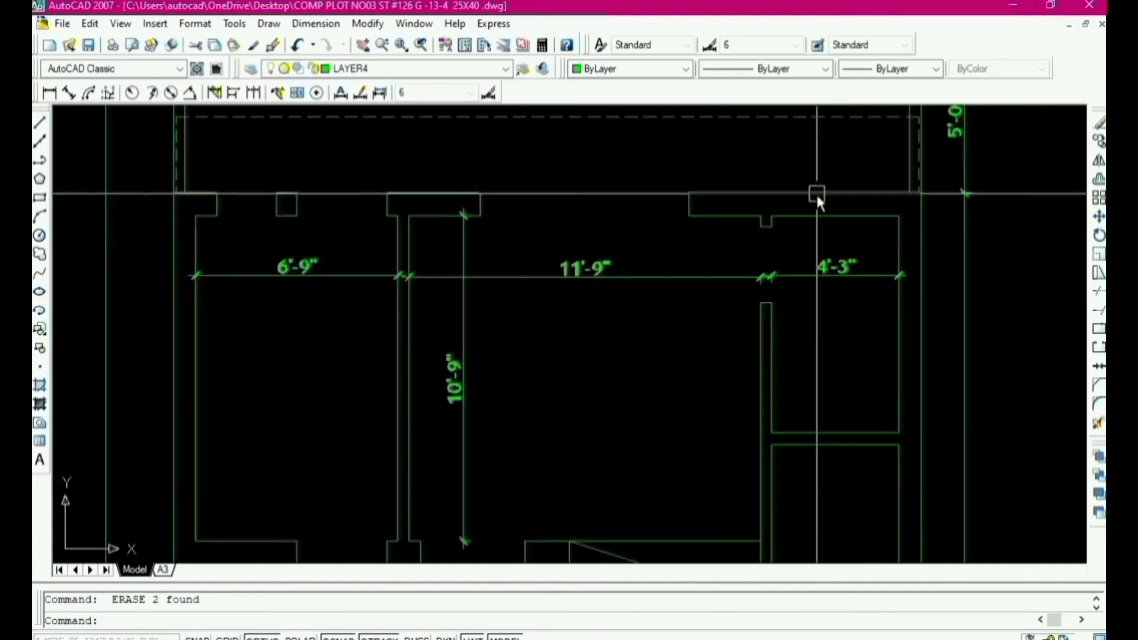
pyautogui.scroll(-1, 816, 204)
pyautogui.scroll(4, 834, 258)
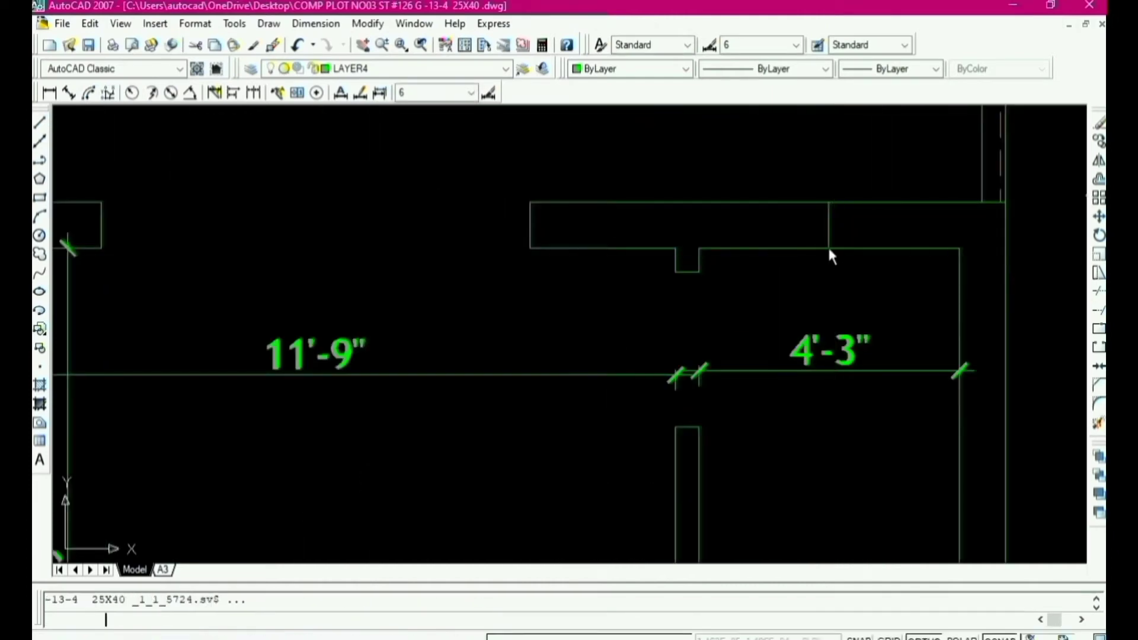
pyautogui.write('u')
pyautogui.press('Return')
pyautogui.write('o')
pyautogui.press('Return')
pyautogui.write('1')
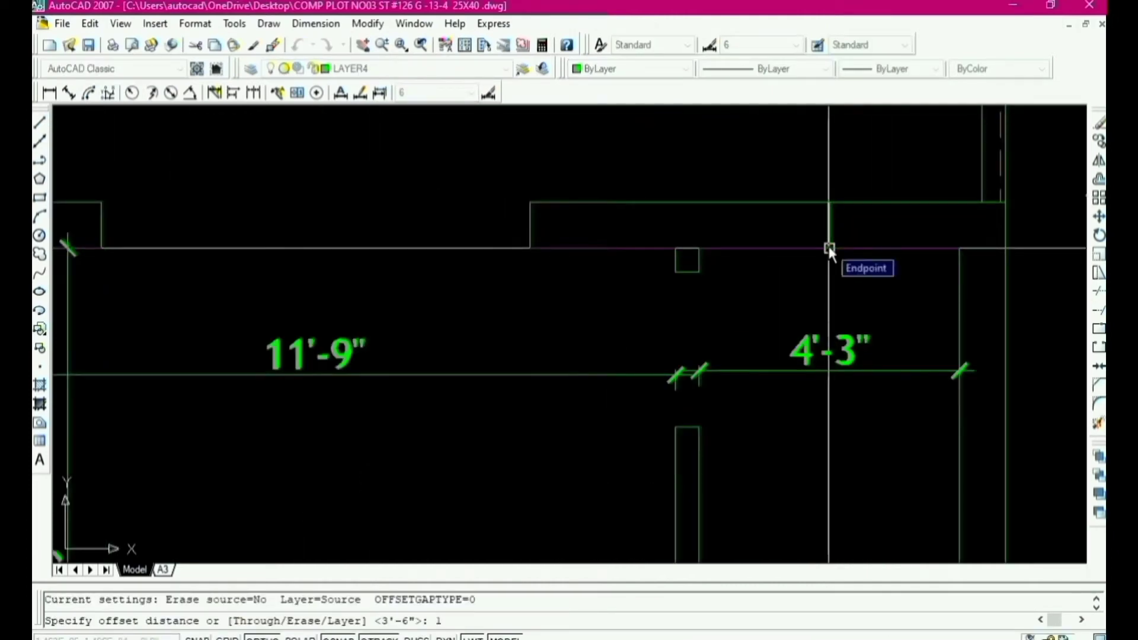
pyautogui.write("'3")
pyautogui.press('Return')
pyautogui.click(829, 225)
pyautogui.click(860, 238)
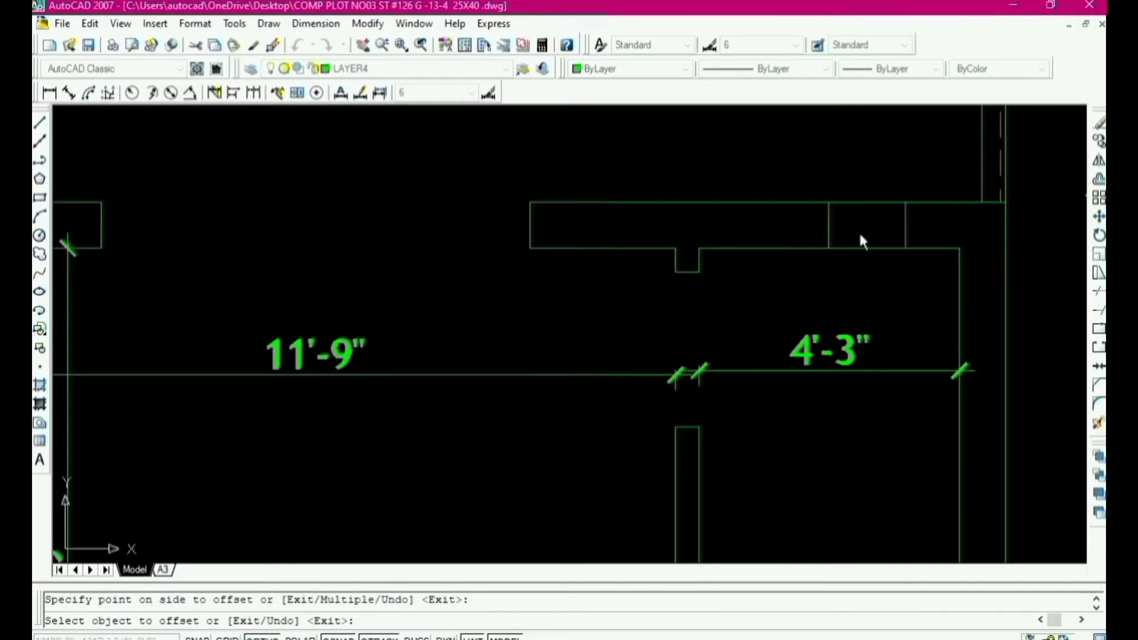
pyautogui.click(828, 241)
pyautogui.click(780, 243)
pyautogui.press('Escape')
# Step: Trim the rear wall lines between the offset lines to cut an opening in the 4'-3" wide room's rear wall
pyautogui.write('tr')
pyautogui.press('Return')
pyautogui.press('Return')
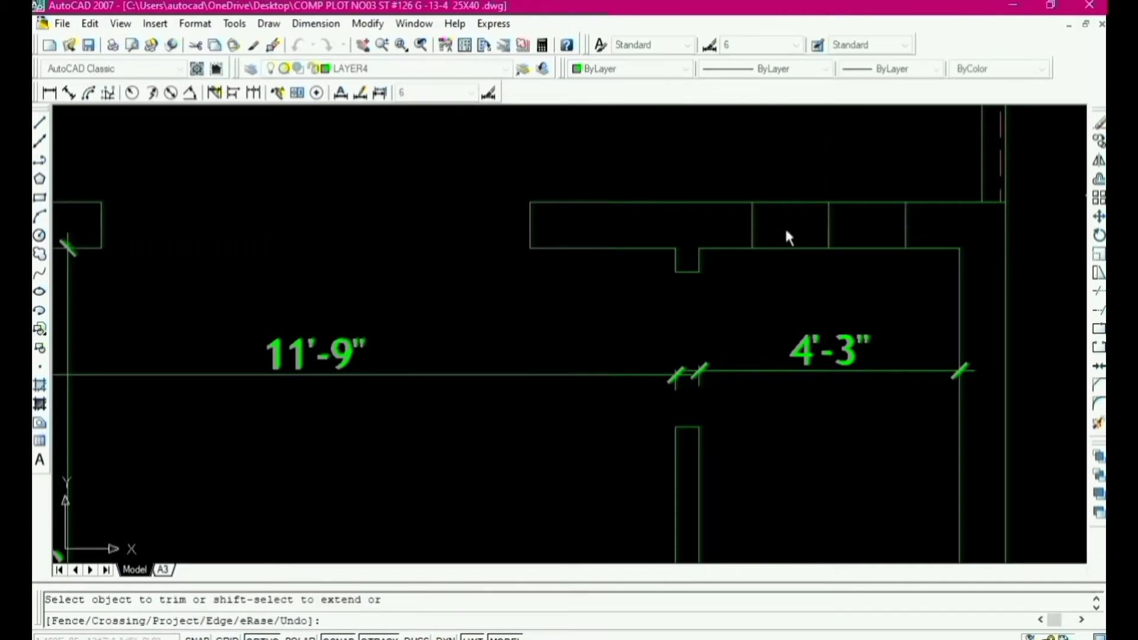
pyautogui.click(787, 172)
pyautogui.click(849, 282)
pyautogui.click(842, 172)
pyautogui.click(808, 280)
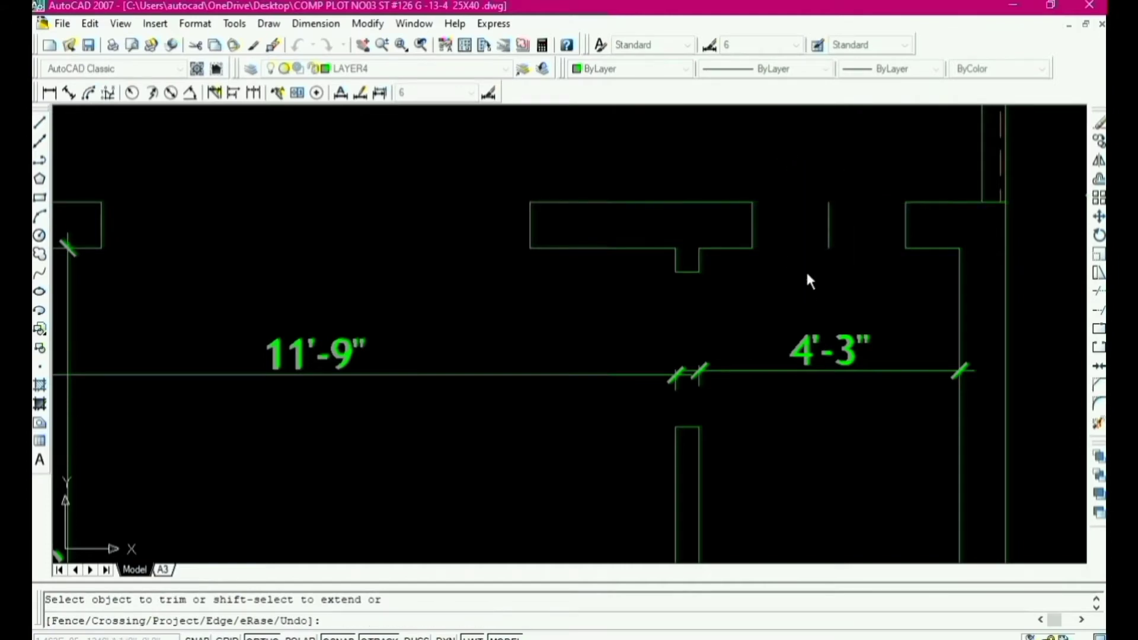
pyautogui.press('Escape')
# Step: Erase the leftover centre line inside the 4'-3" wide room's rear wall opening
pyautogui.click(833, 219)
pyautogui.write('e')
pyautogui.press('Return')
pyautogui.press('Escape')
pyautogui.scroll(-5, 775, 208)
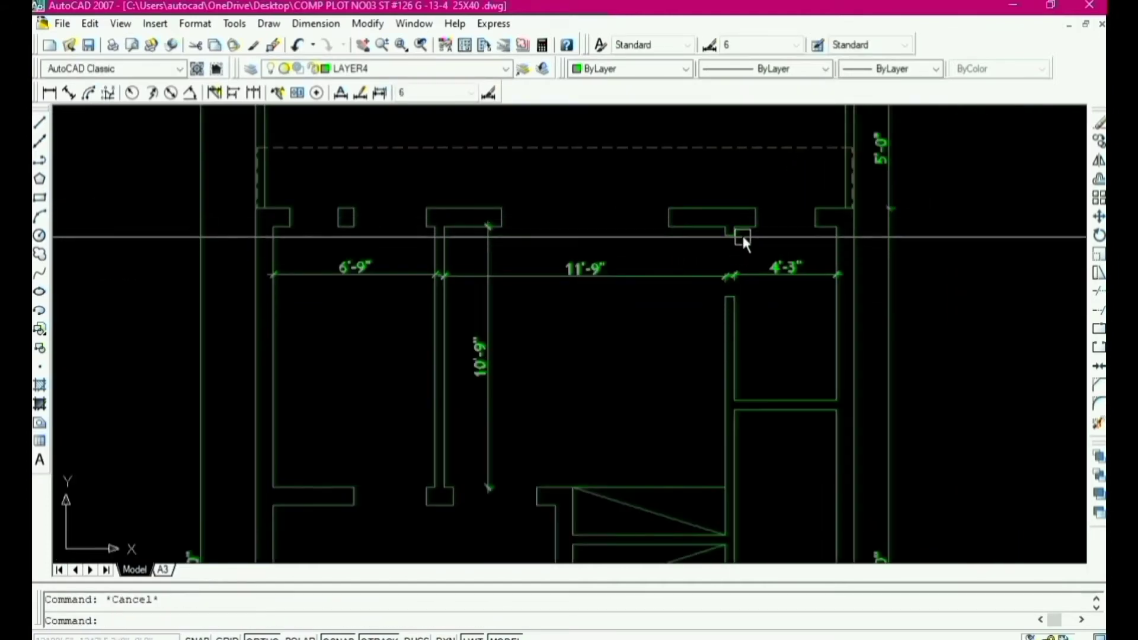
pyautogui.scroll(1, 742, 237)
pyautogui.scroll(-4, 766, 198)
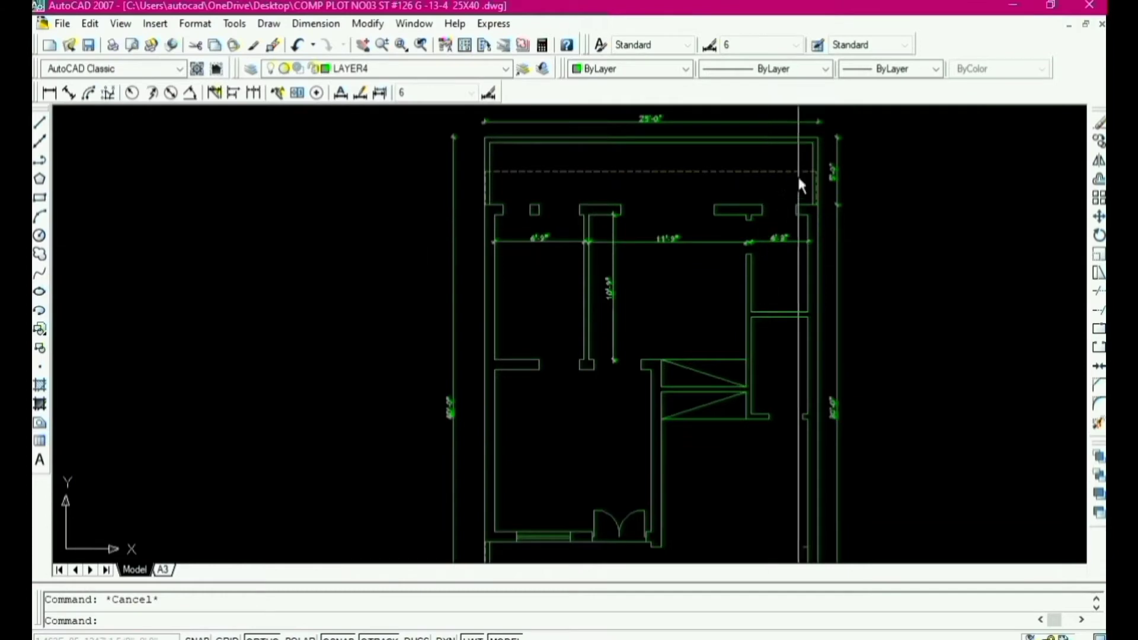
pyautogui.scroll(3, 767, 178)
pyautogui.scroll(1, 765, 196)
pyautogui.scroll(-4, 784, 209)
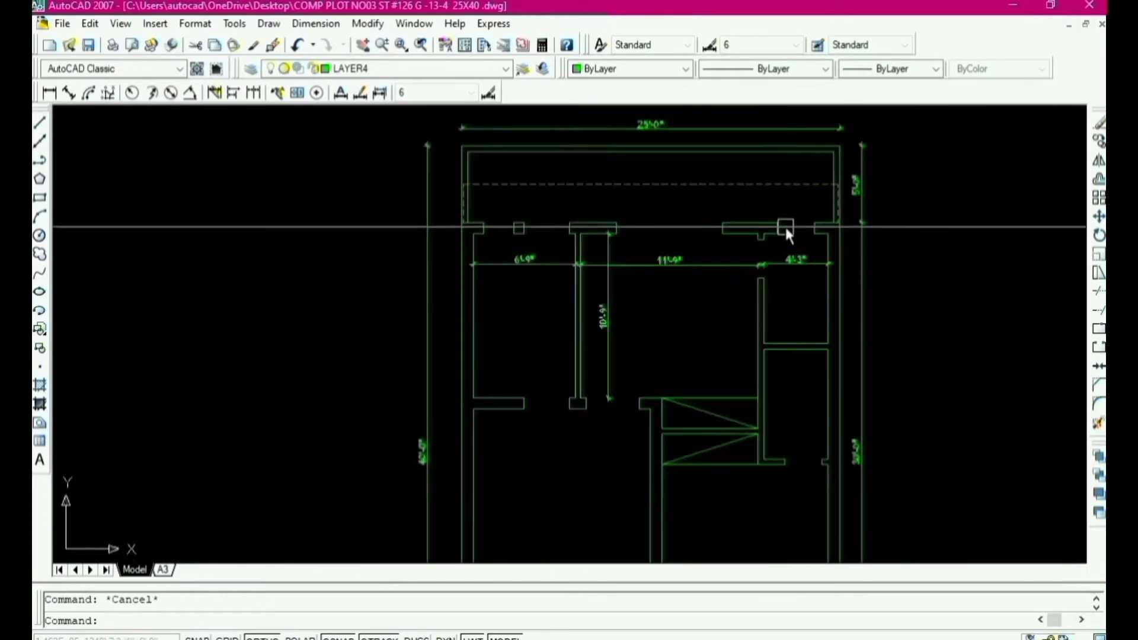
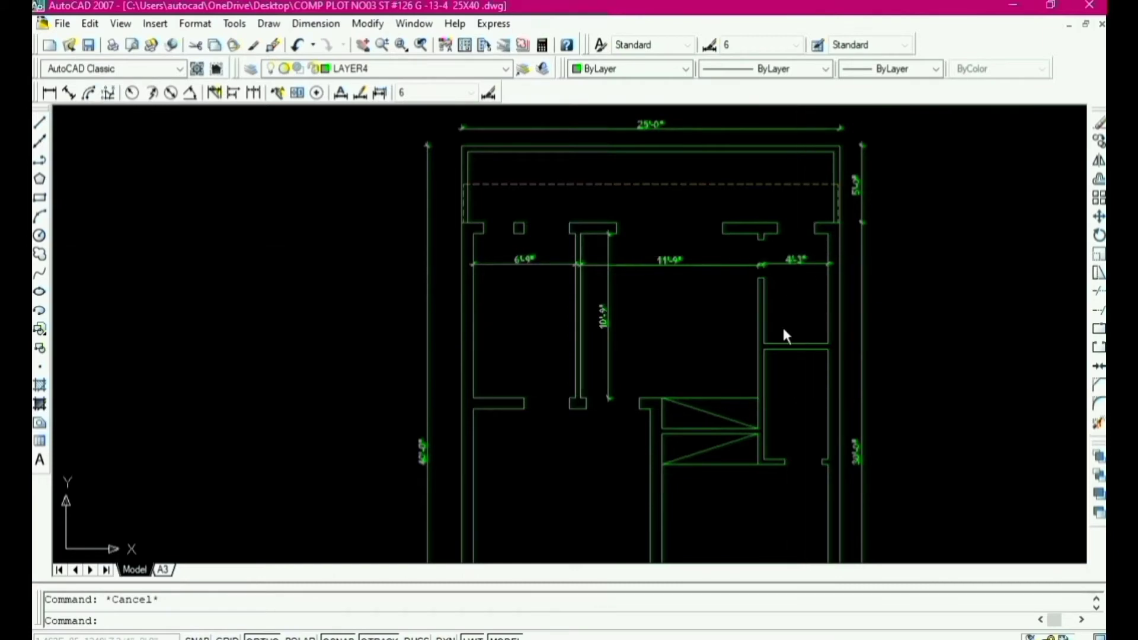
# Step: Draw a short vertical line across the horizontal partition wall below the 4'-3" wide room, at its midpoint
pyautogui.scroll(-2, 703, 332)
pyautogui.scroll(5, 654, 443)
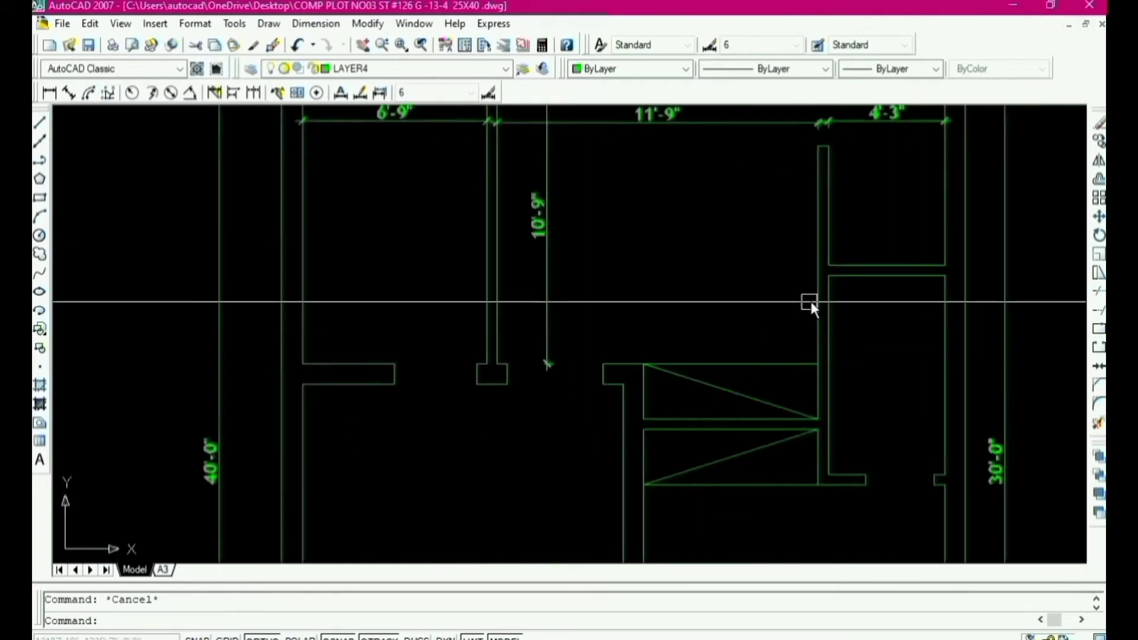
pyautogui.write('l')
pyautogui.press('Return')
pyautogui.scroll(3, 883, 290)
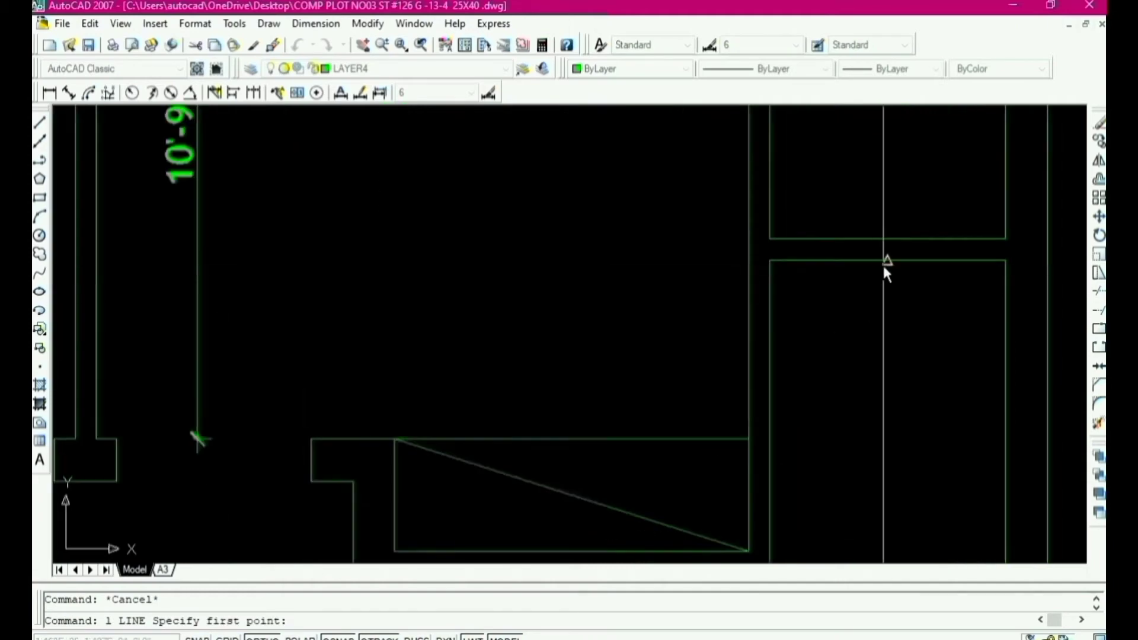
pyautogui.click(886, 239)
pyautogui.click(887, 264)
pyautogui.scroll(-3, 832, 289)
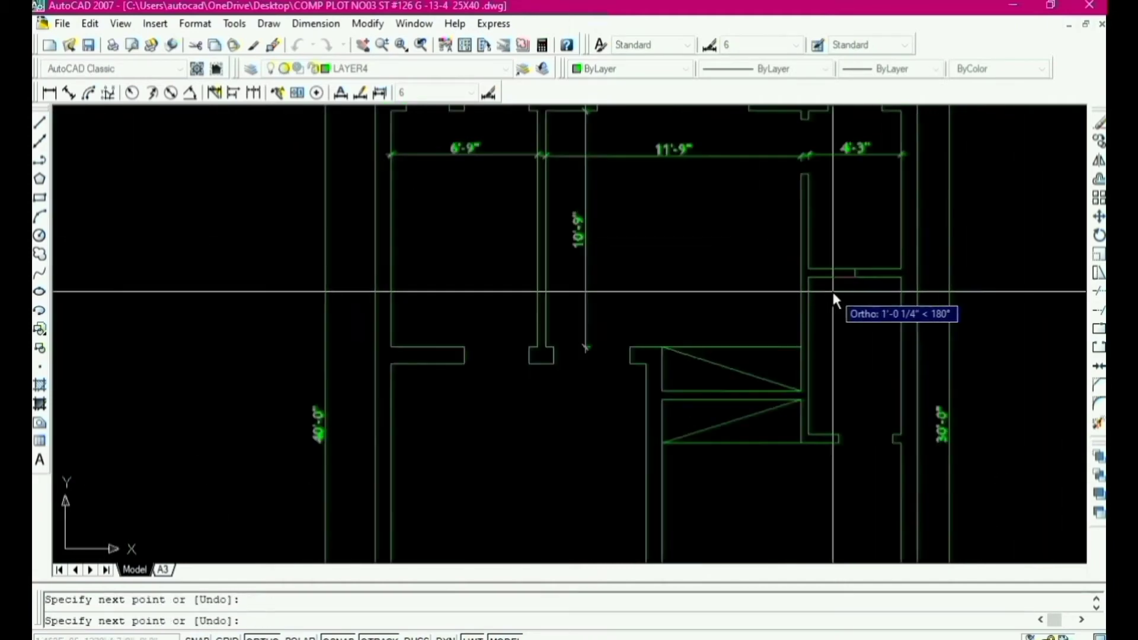
pyautogui.press('Escape')
# Step: Offset the centre line across the partition wall below the 4'-3" wide room 1'6" to each side
pyautogui.write('o')
pyautogui.press('Return')
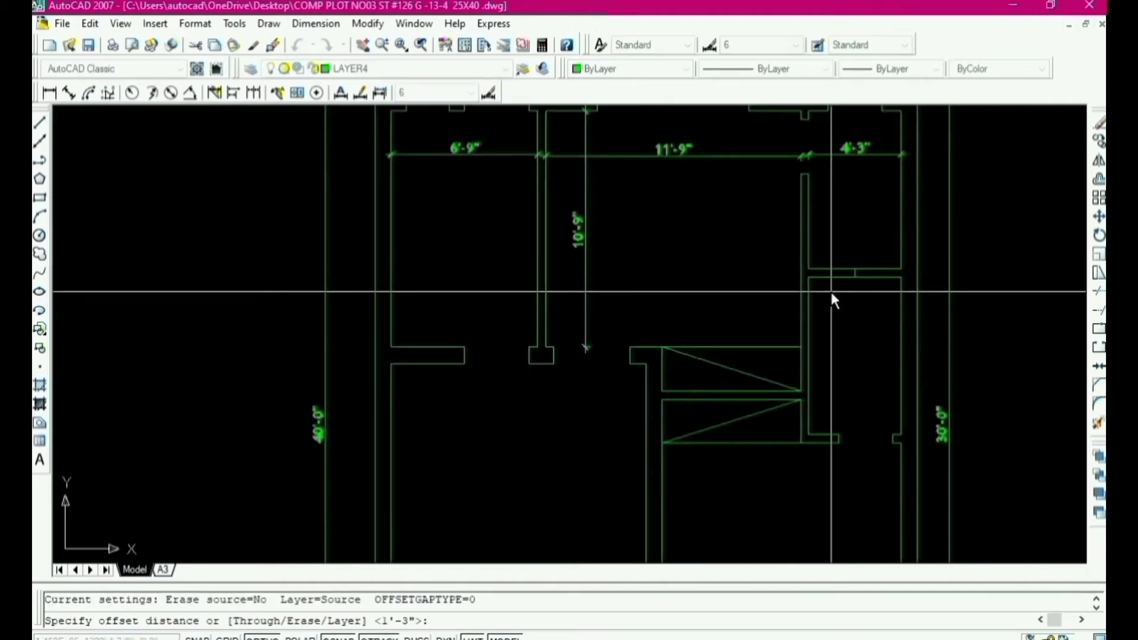
pyautogui.write("1'6")
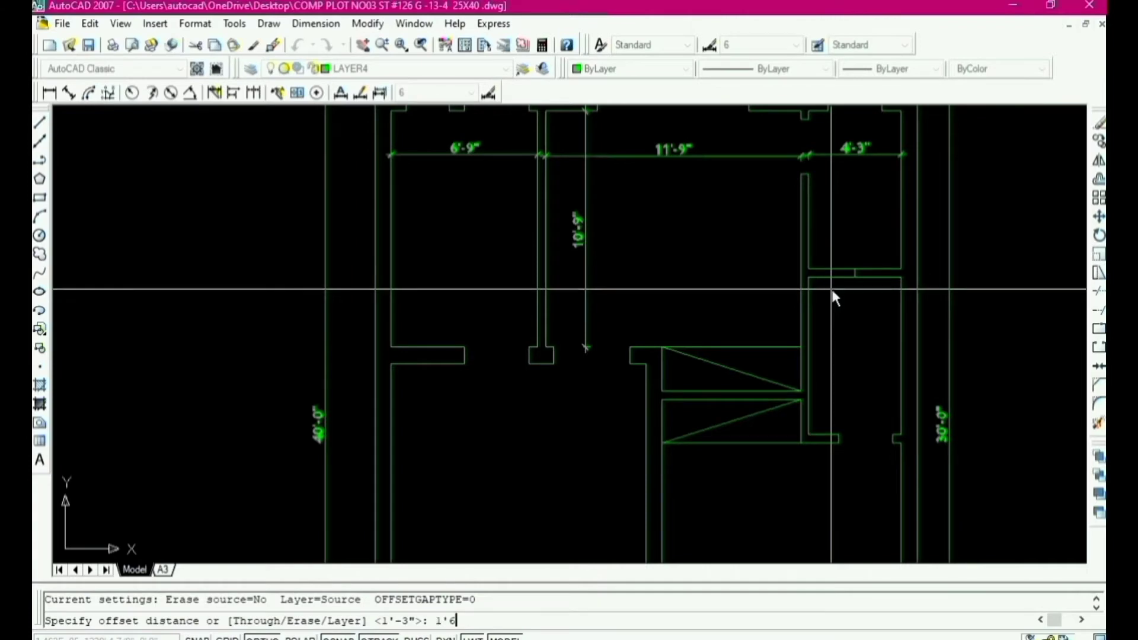
pyautogui.press('Return')
pyautogui.scroll(3, 855, 278)
pyautogui.click(850, 267)
pyautogui.click(878, 268)
pyautogui.click(849, 262)
pyautogui.click(788, 271)
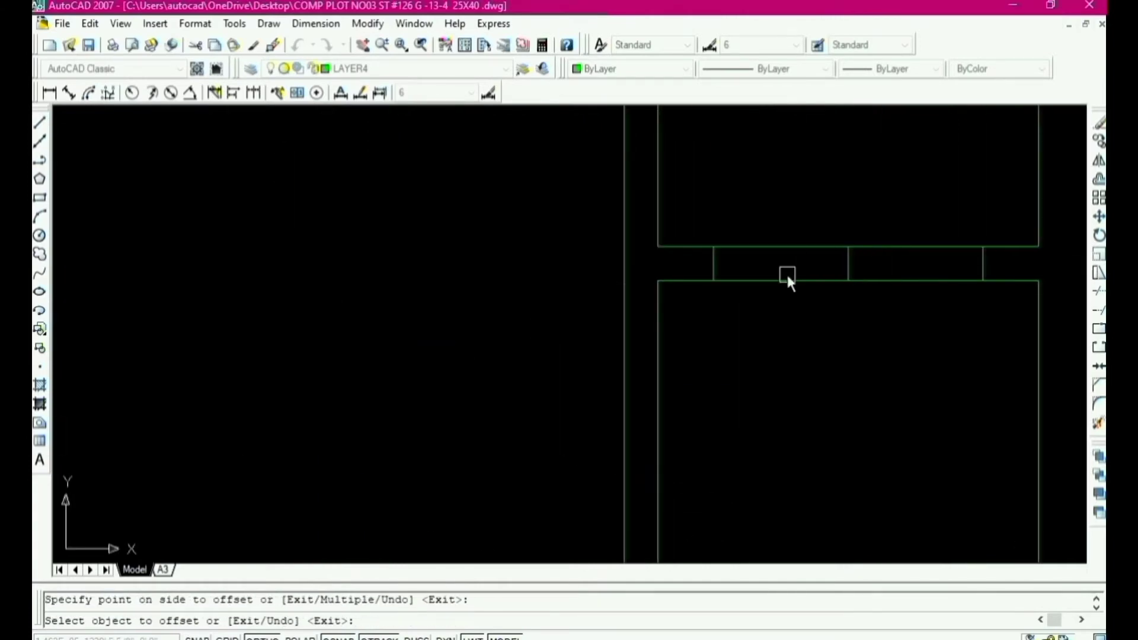
pyautogui.scroll(-2, 845, 320)
pyautogui.scroll(-2, 838, 364)
pyautogui.press('Escape')
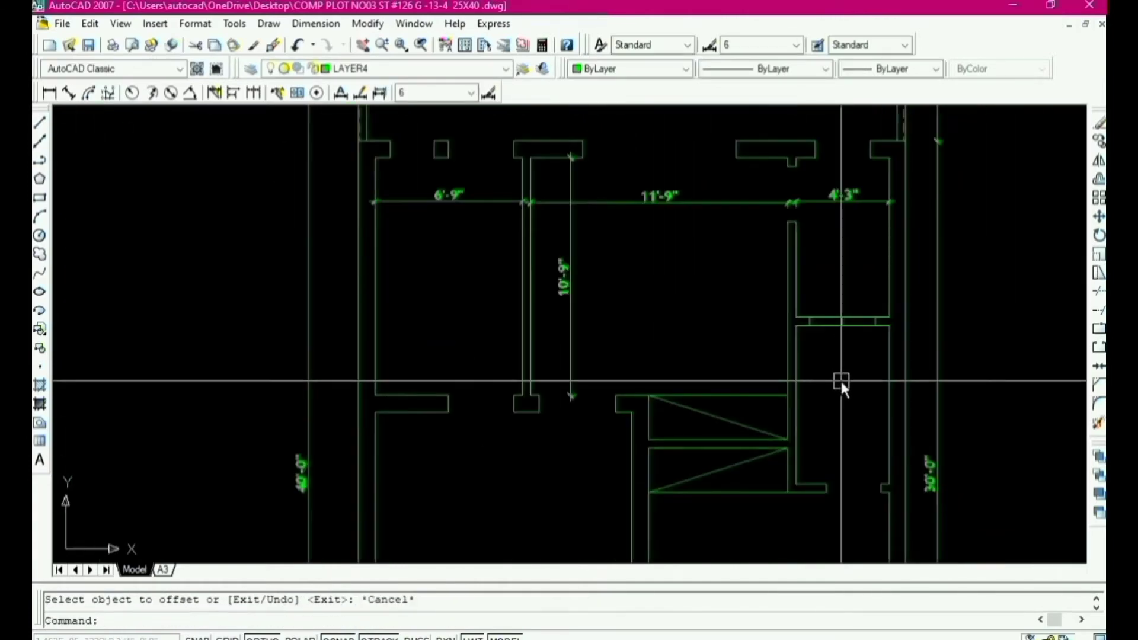
# Step: Trim the partition wall lines between the two offset lines to cut the opening below the 4'-3" wide room
pyautogui.write('tr')
pyautogui.press('Return')
pyautogui.press('Return')
pyautogui.scroll(3, 849, 322)
pyautogui.click(866, 279)
pyautogui.click(866, 341)
pyautogui.click(818, 271)
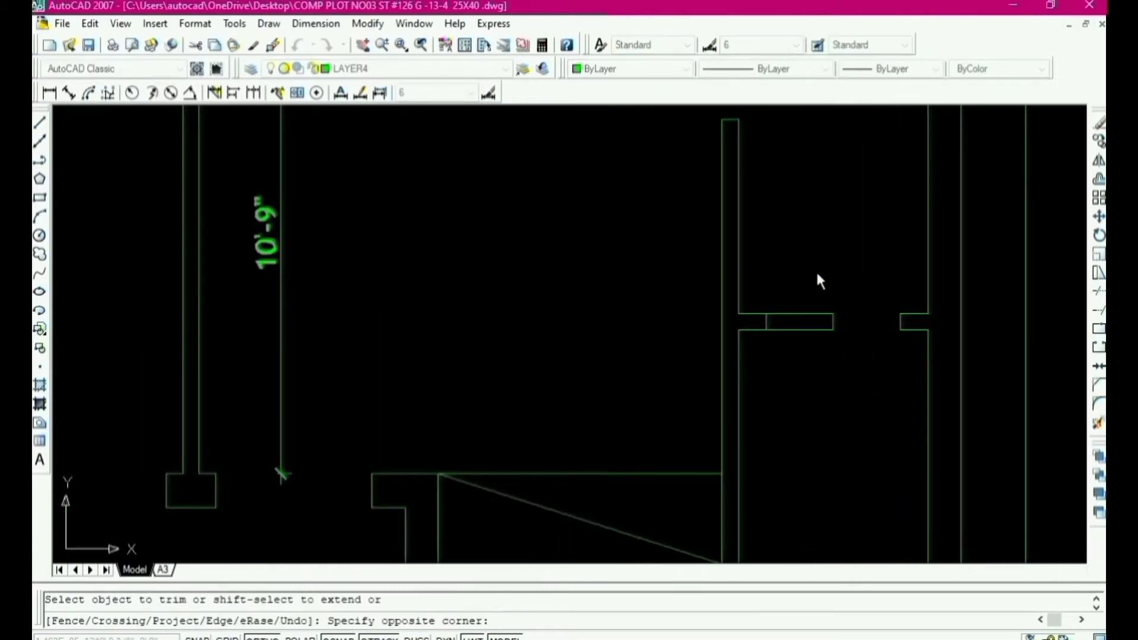
pyautogui.click(809, 344)
pyautogui.press('Escape')
# Step: Erase the leftover centre line inside the partition wall opening below the 4'-3" wide room
pyautogui.click(832, 320)
pyautogui.write('e')
pyautogui.press('Return')
pyautogui.scroll(-5, 787, 338)
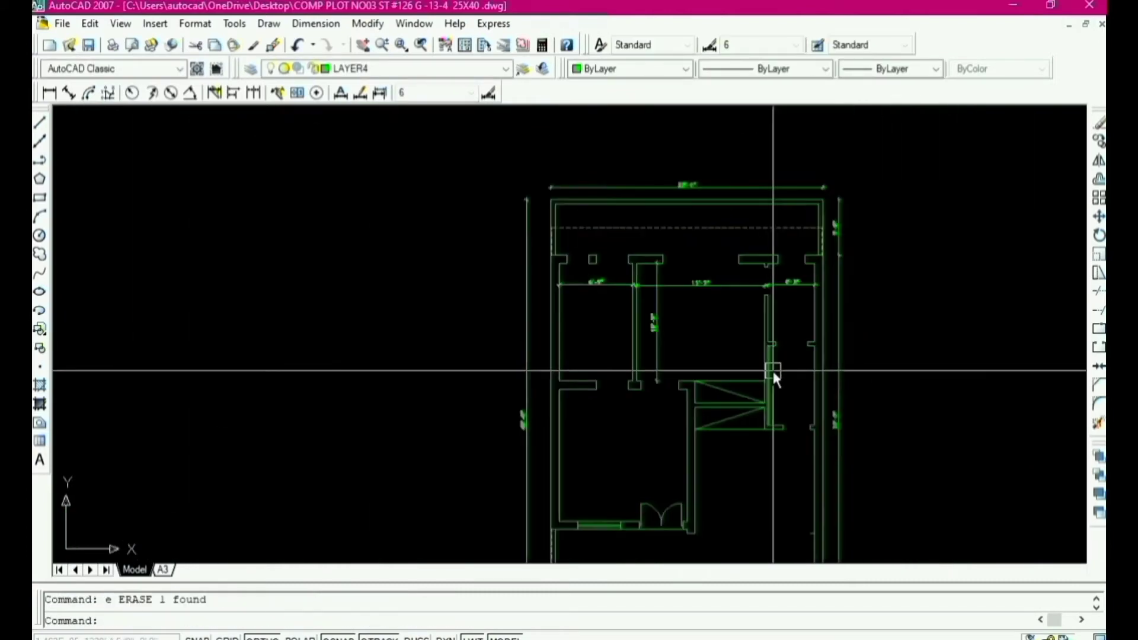
pyautogui.scroll(3, 780, 377)
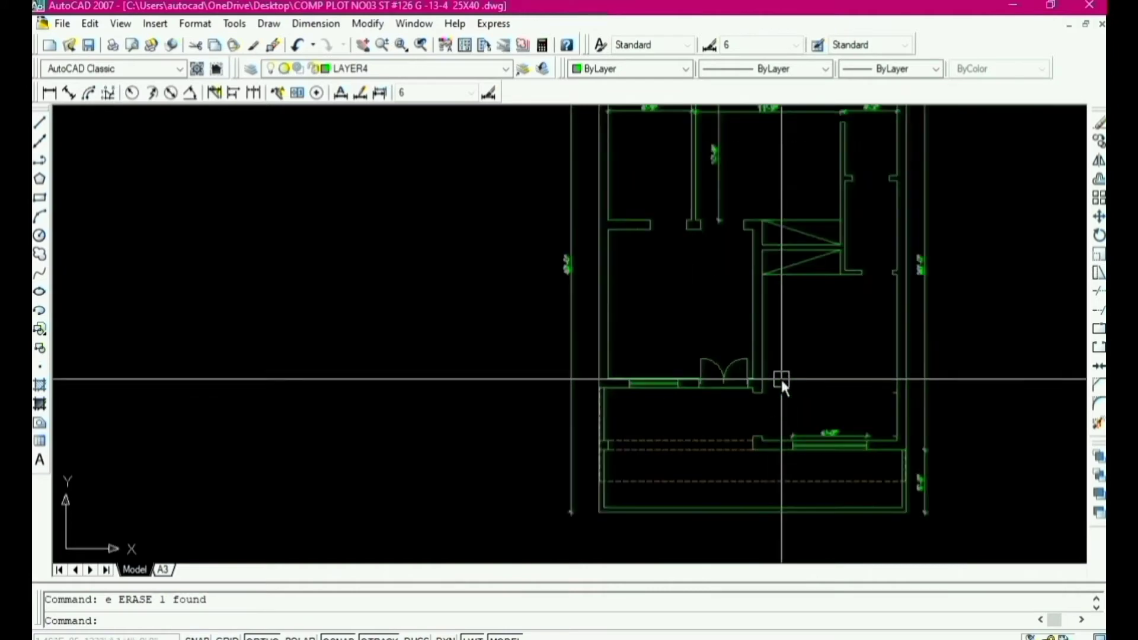
pyautogui.scroll(1, 803, 358)
pyautogui.scroll(-1, 803, 358)
pyautogui.scroll(2, 755, 418)
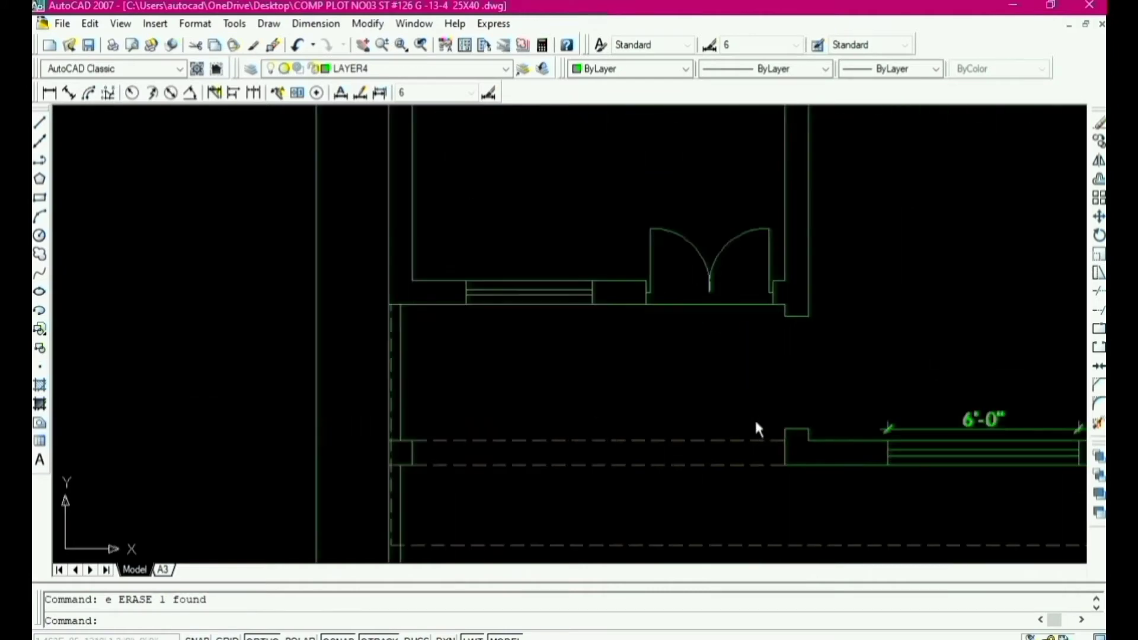
pyautogui.scroll(-4, 831, 489)
pyautogui.scroll(2, 835, 273)
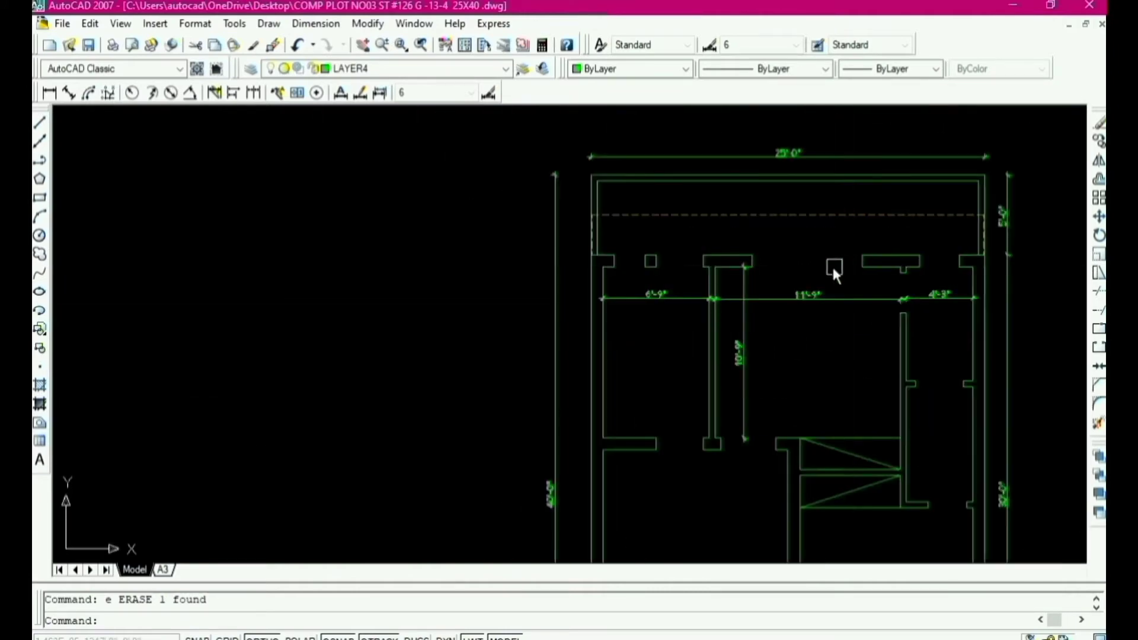
# Step: Copy the window beside the double door by its upper right corner to the right edge of the 11'-9" wide room's rear opening
pyautogui.scroll(-3, 824, 269)
pyautogui.scroll(4, 756, 408)
pyautogui.press('Escape')
pyautogui.click(733, 389)
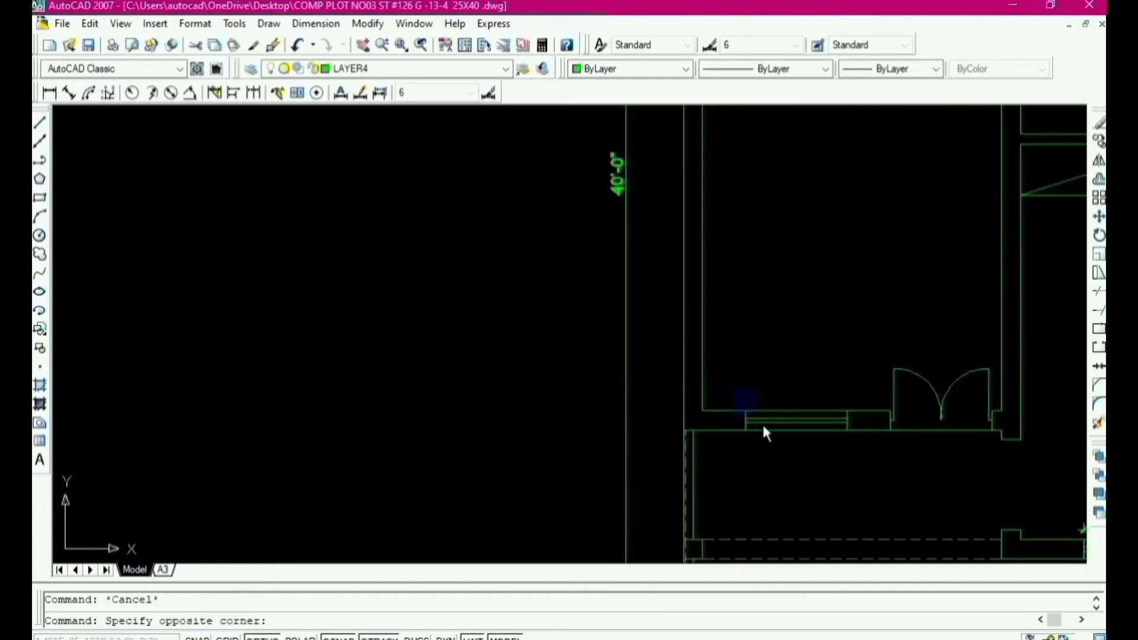
pyautogui.click(863, 463)
pyautogui.write('co')
pyautogui.press('Return')
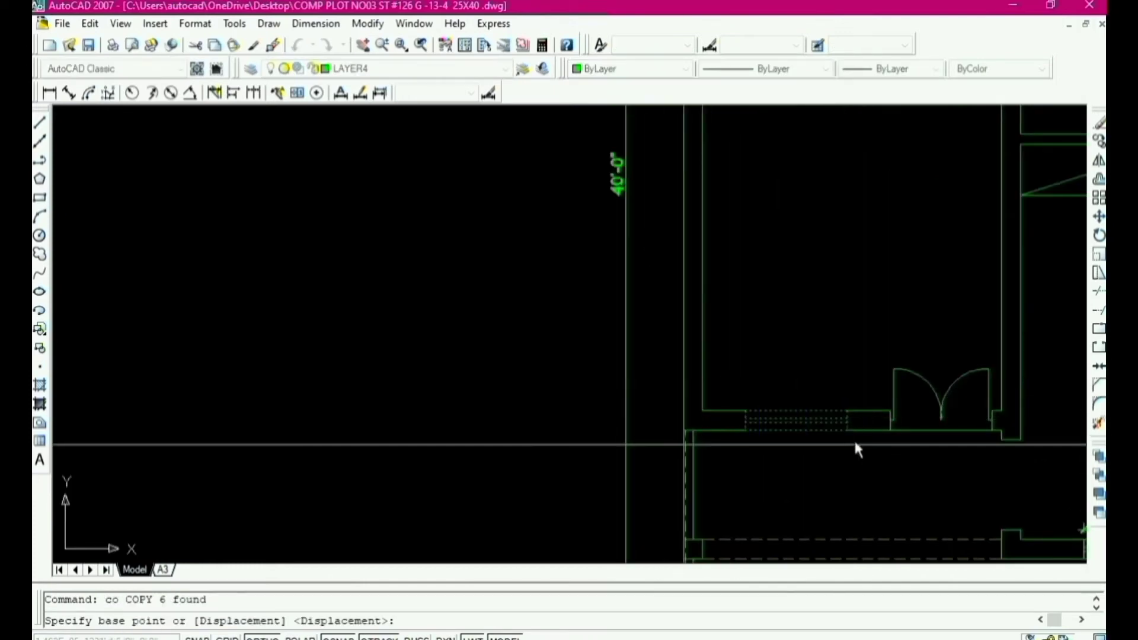
pyautogui.scroll(3, 847, 421)
pyautogui.click(837, 403)
pyautogui.scroll(-5, 842, 415)
pyautogui.scroll(4, 901, 327)
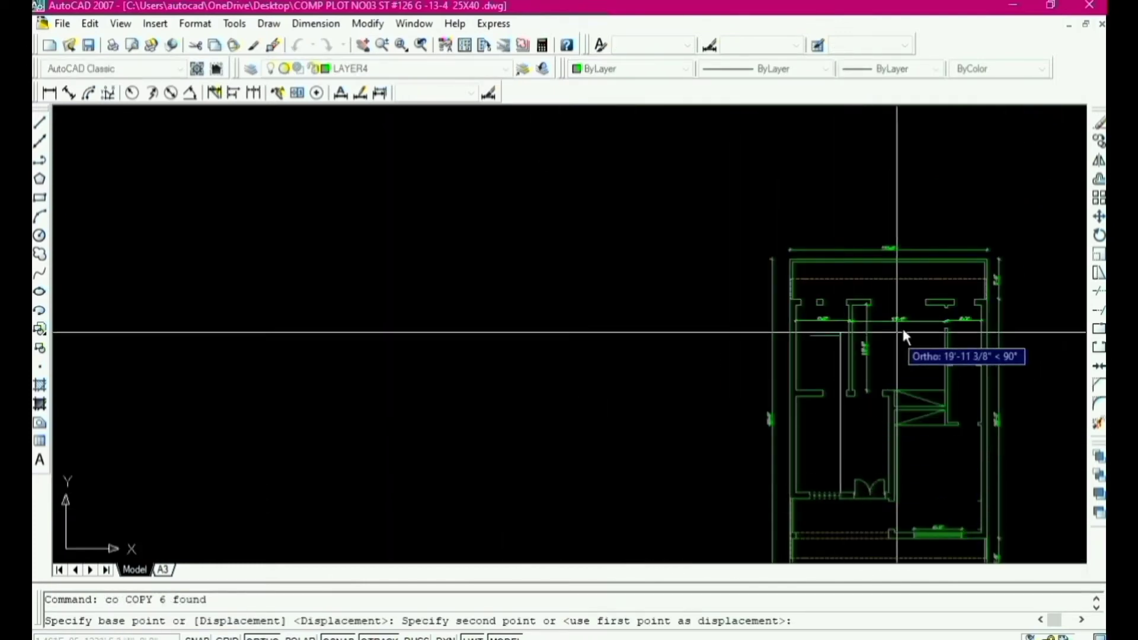
pyautogui.click(937, 284)
pyautogui.scroll(-2, 830, 332)
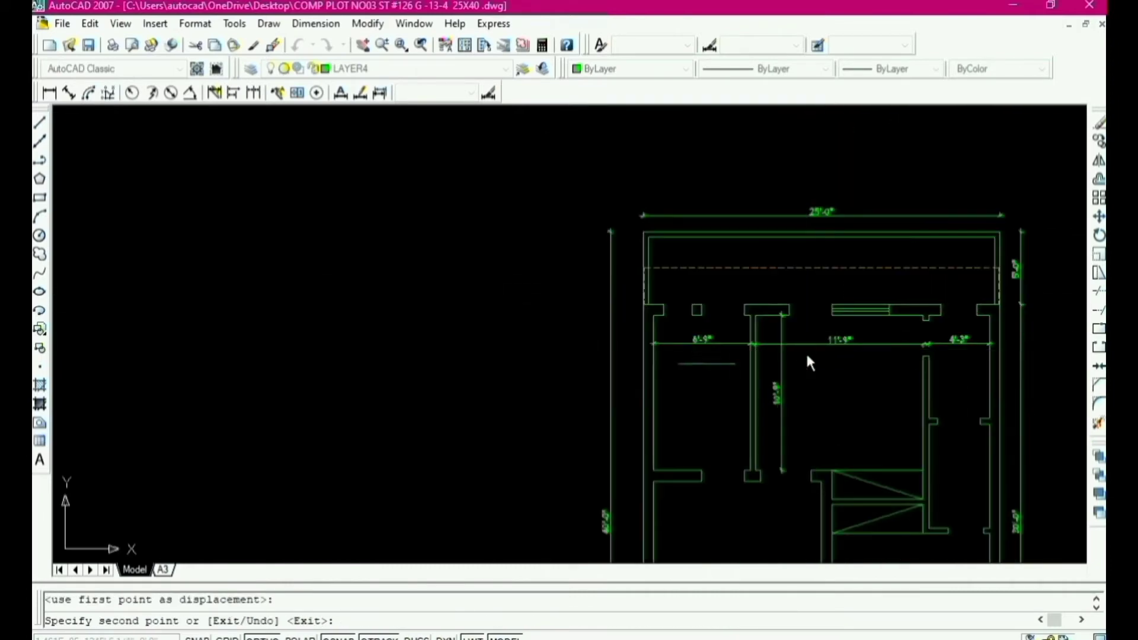
# Step: Place another copy of the window at the right edge of the 4'-3" wide room's rear wall opening and end the copying
pyautogui.scroll(3, 870, 322)
pyautogui.scroll(-4, 721, 333)
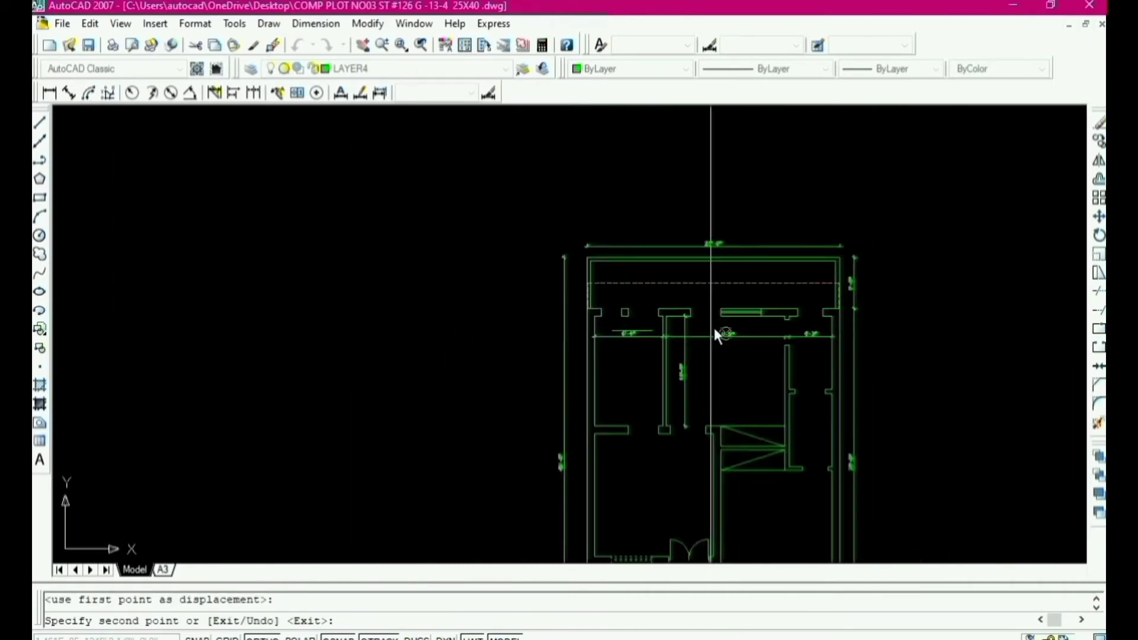
pyautogui.scroll(1, 820, 323)
pyautogui.scroll(2, 826, 300)
pyautogui.click(823, 290)
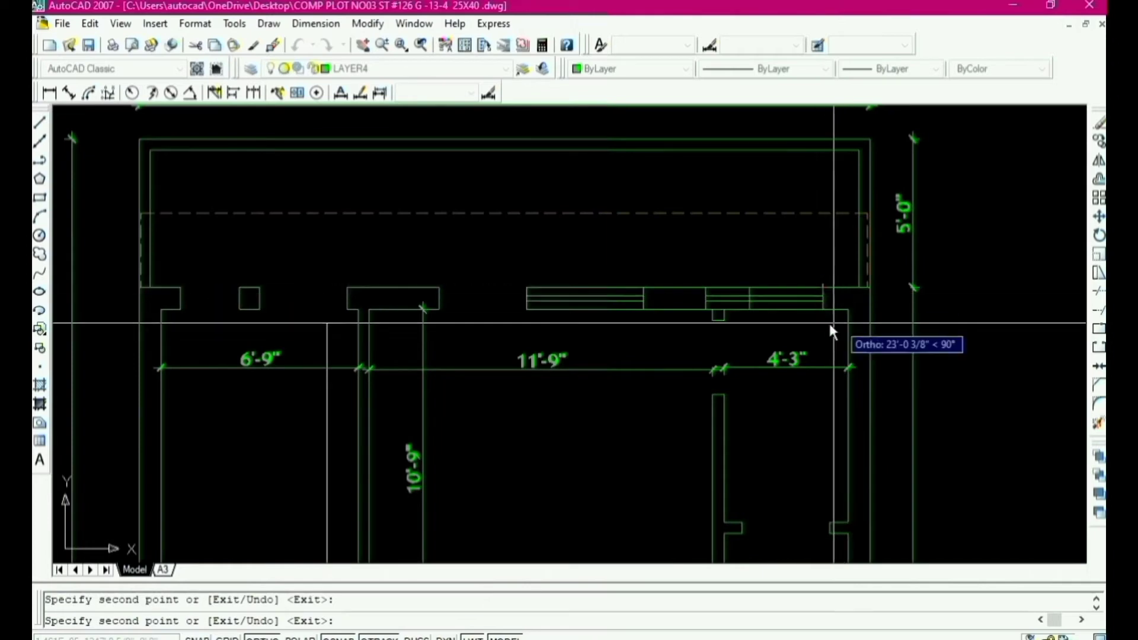
pyautogui.press('Escape')
# Step: Trim the copied window's lines where they overrun the edge of the 4'-3" wide room's rear wall opening
pyautogui.write('tr')
pyautogui.press('Return')
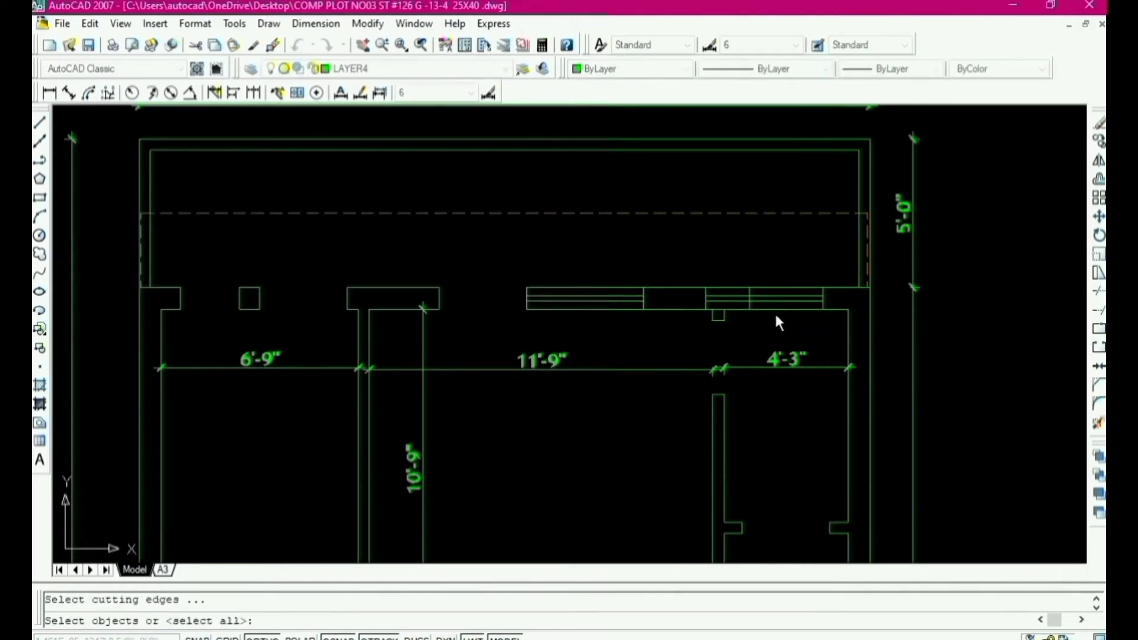
pyautogui.scroll(6, 738, 288)
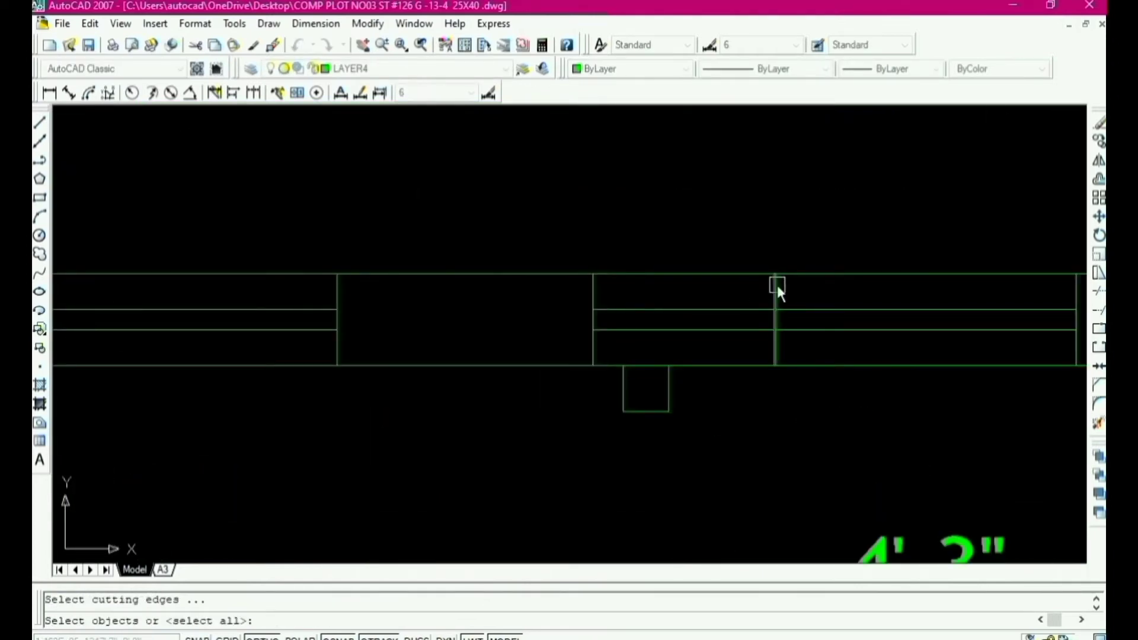
pyautogui.click(778, 286)
pyautogui.press('Return')
pyautogui.click(740, 299)
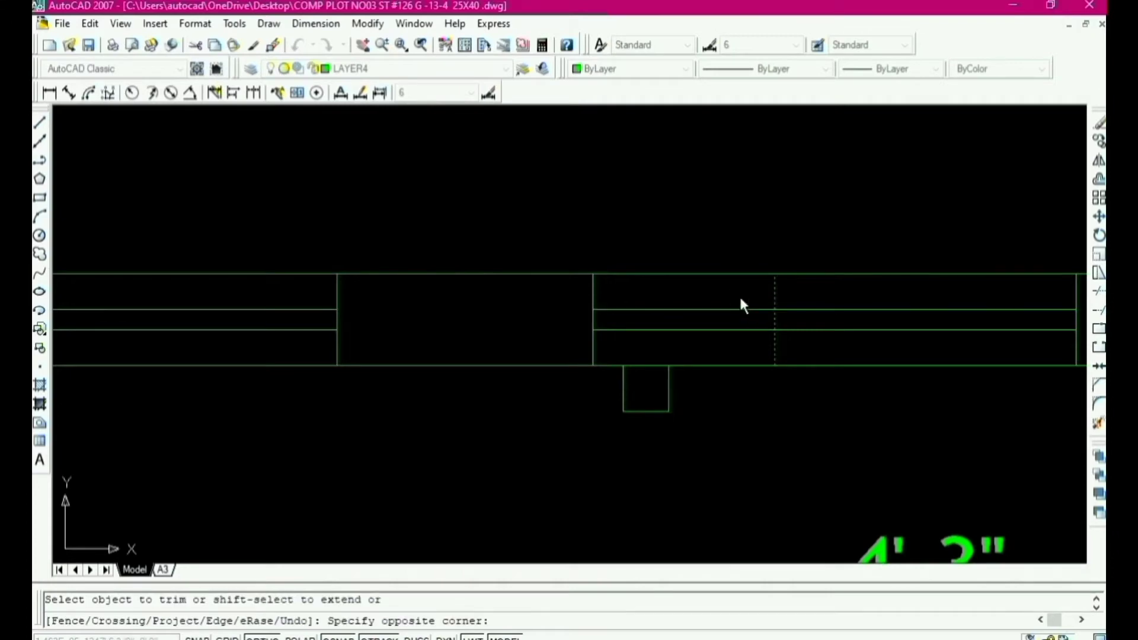
pyautogui.click(721, 331)
pyautogui.click(766, 243)
pyautogui.click(730, 406)
pyautogui.scroll(-2, 737, 338)
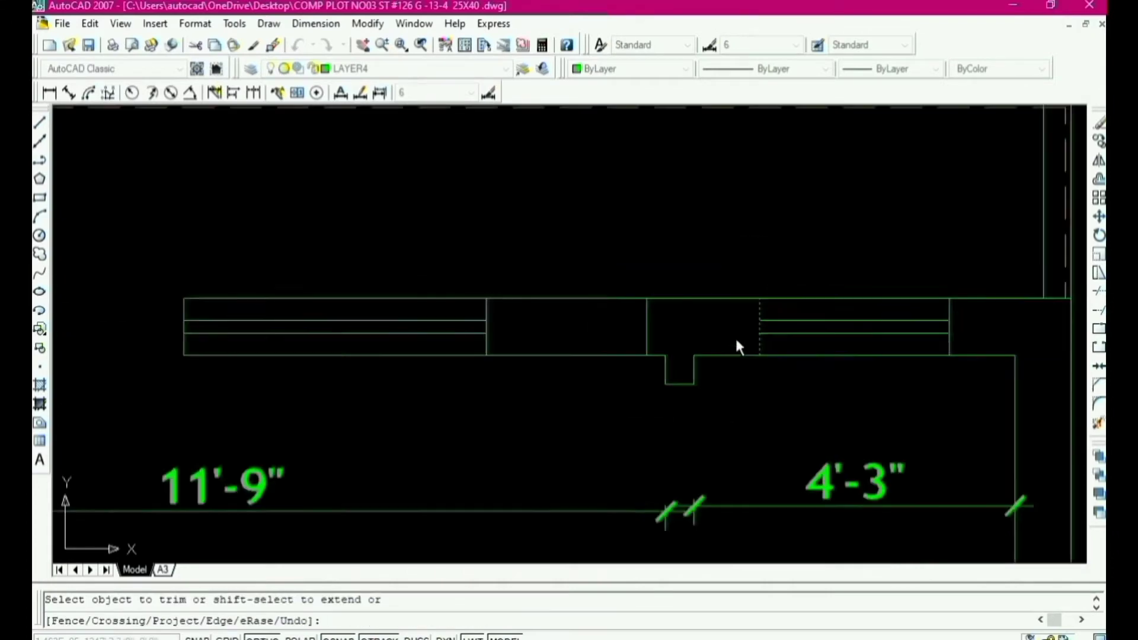
pyautogui.scroll(-2, 722, 339)
pyautogui.press('space')
# Step: Erase the leftover window end line in the rear wall above the partition beside the 4'-3" wide room
pyautogui.click(665, 305)
pyautogui.click(686, 357)
pyautogui.write('e')
pyautogui.press('space')
# Step: Copy the shortened window from the 4'-3" wide room to the 6'-9" wide room's rear wall opening
pyautogui.click(736, 292)
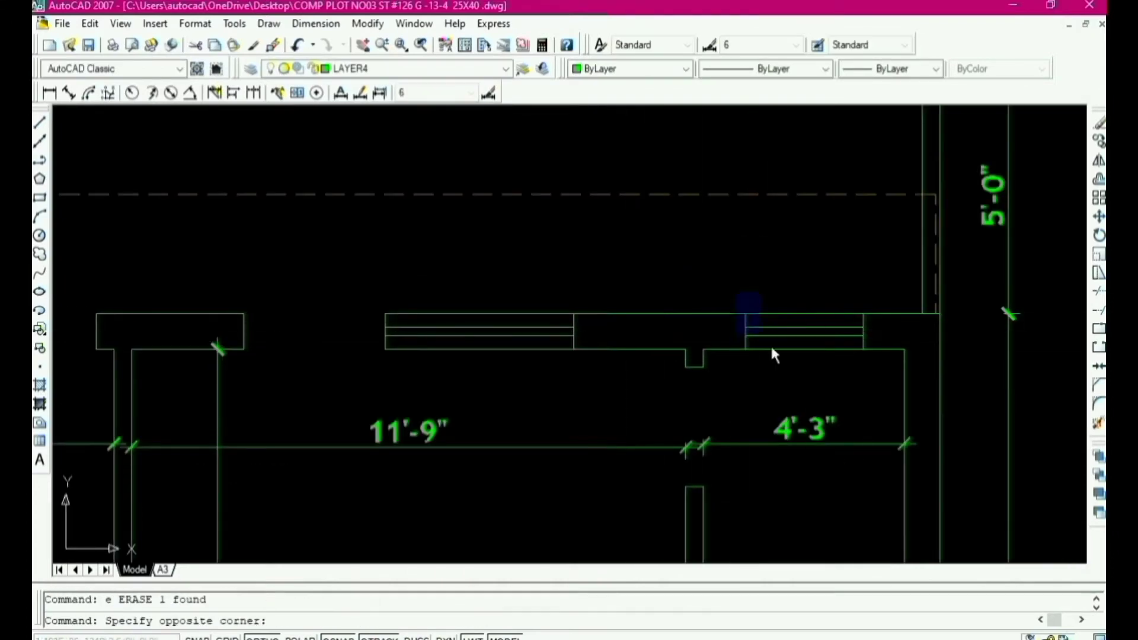
pyautogui.click(877, 381)
pyautogui.scroll(2, 780, 332)
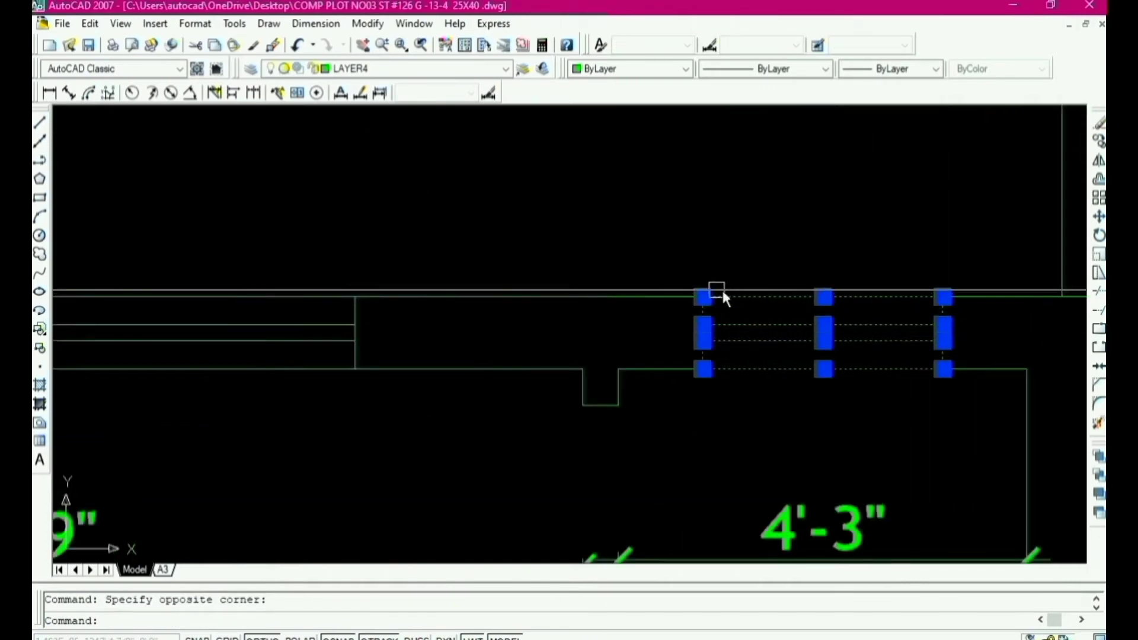
pyautogui.scroll(-4, 881, 326)
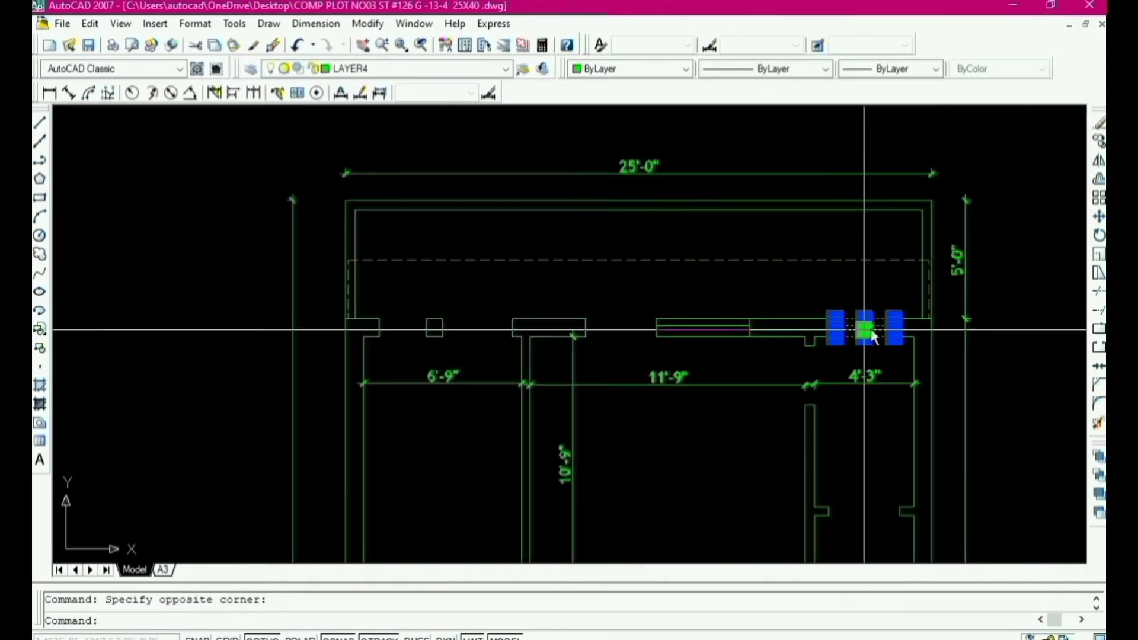
pyautogui.write('co')
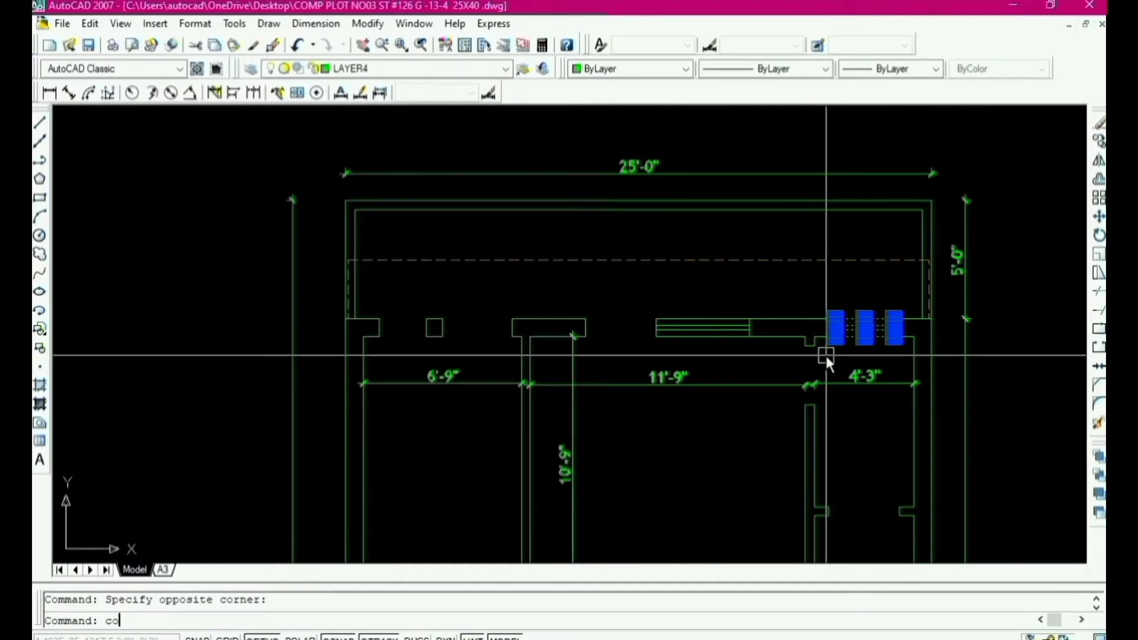
pyautogui.press('Return')
pyautogui.scroll(3, 880, 336)
pyautogui.click(916, 290)
pyautogui.scroll(-3, 925, 308)
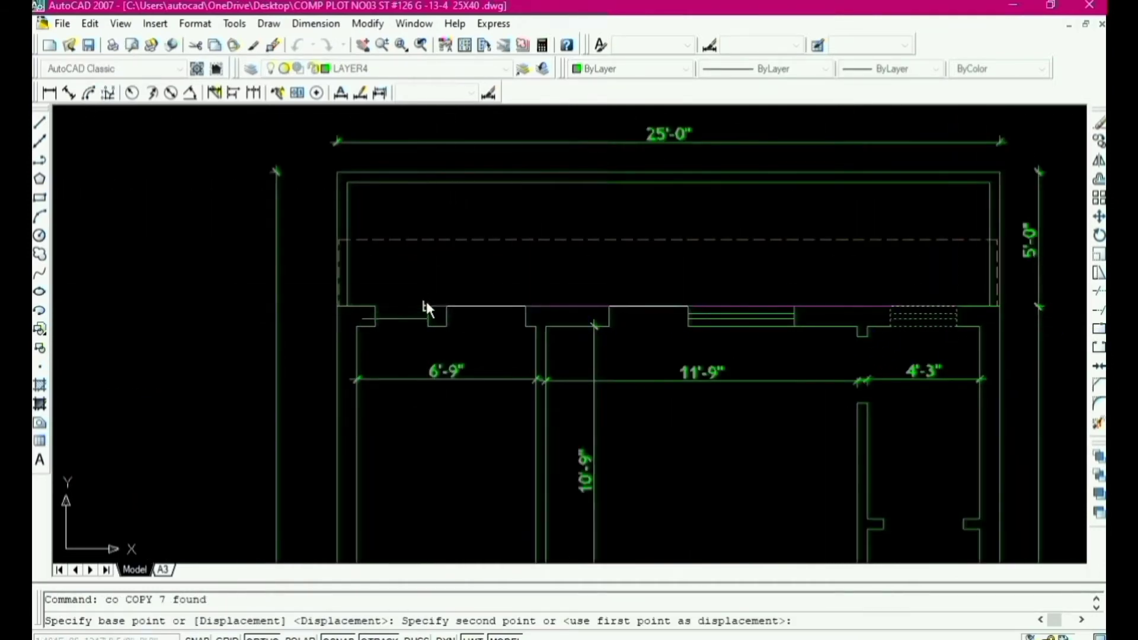
pyautogui.click(508, 306)
pyautogui.scroll(-4, 507, 308)
pyautogui.press('Escape')
# Step: Trim the new window's lines where they overrun the edge of the 6'-9" wide room's rear wall opening
pyautogui.write('t')
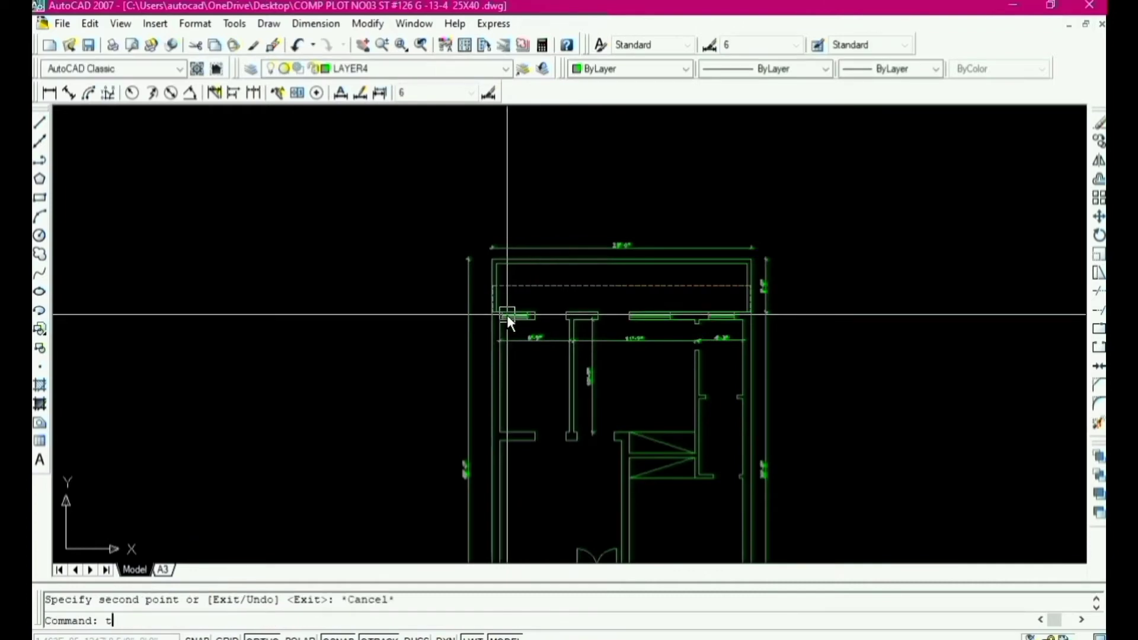
pyautogui.write('r')
pyautogui.press('Return')
pyautogui.scroll(6, 507, 315)
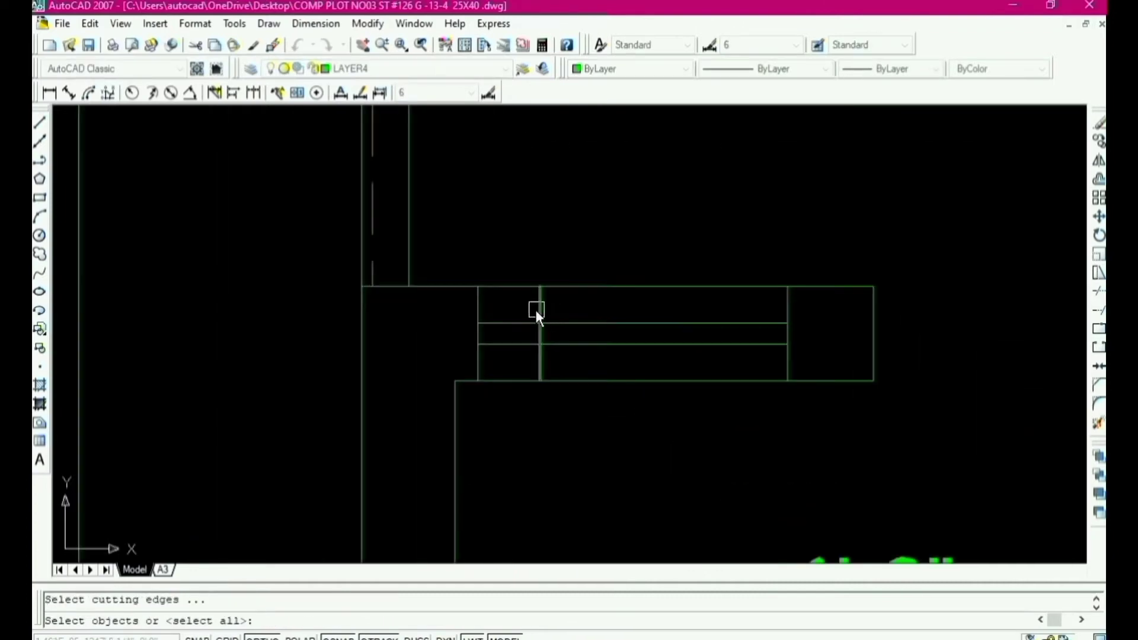
pyautogui.click(536, 311)
pyautogui.press('Return')
pyautogui.click(532, 249)
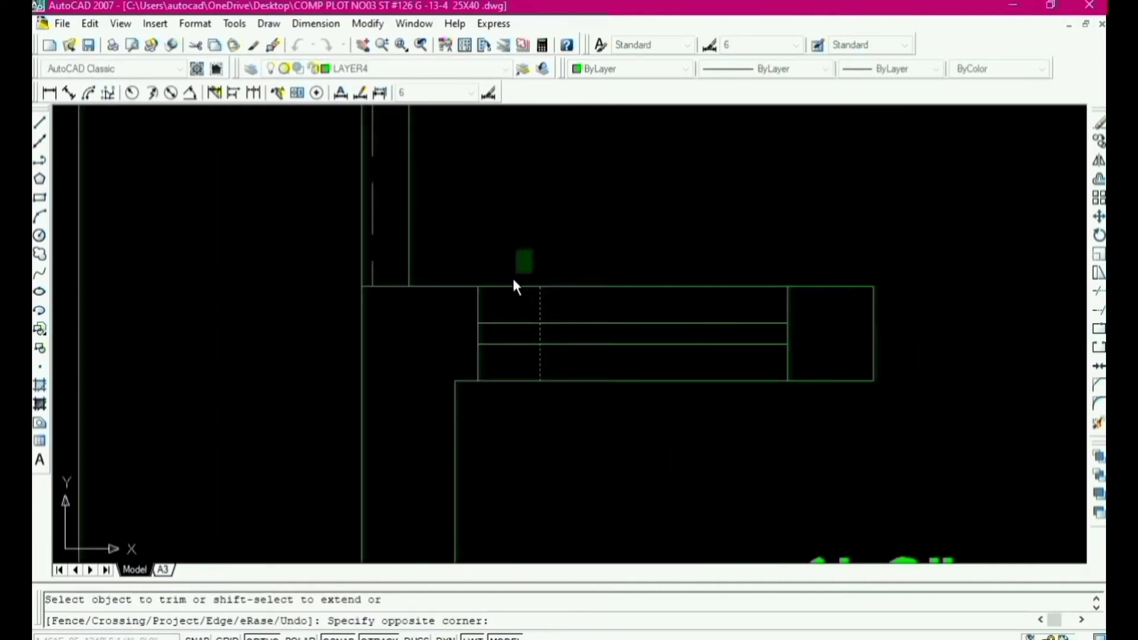
pyautogui.click(498, 402)
pyautogui.press('Escape')
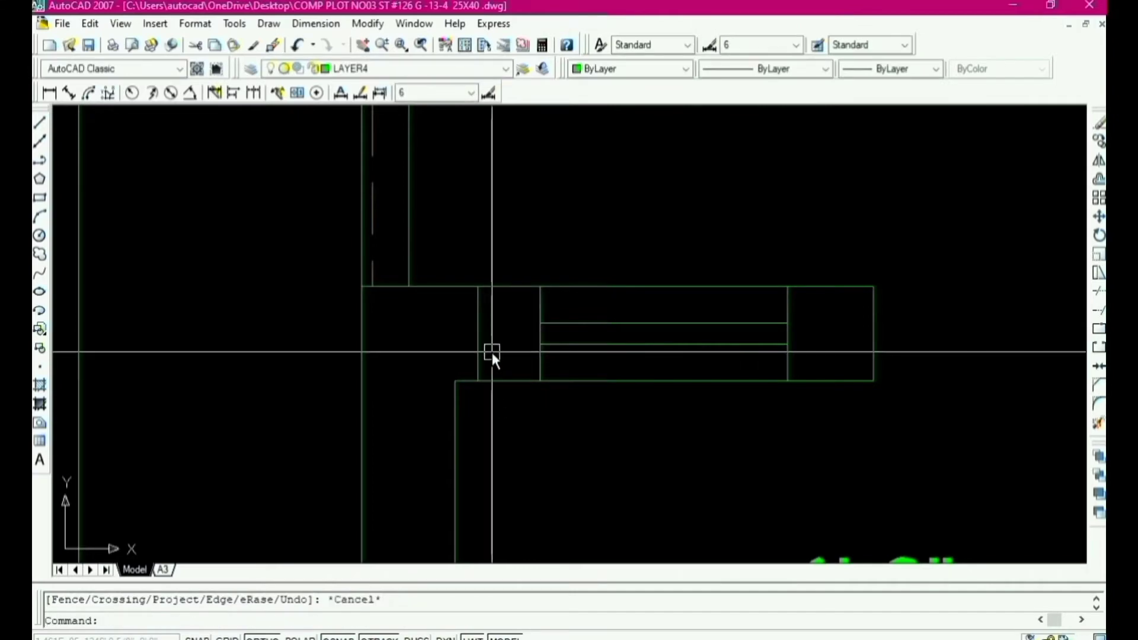
# Step: Erase the leftover window end line in the rear wall of the 6'-9" wide room
pyautogui.click(511, 308)
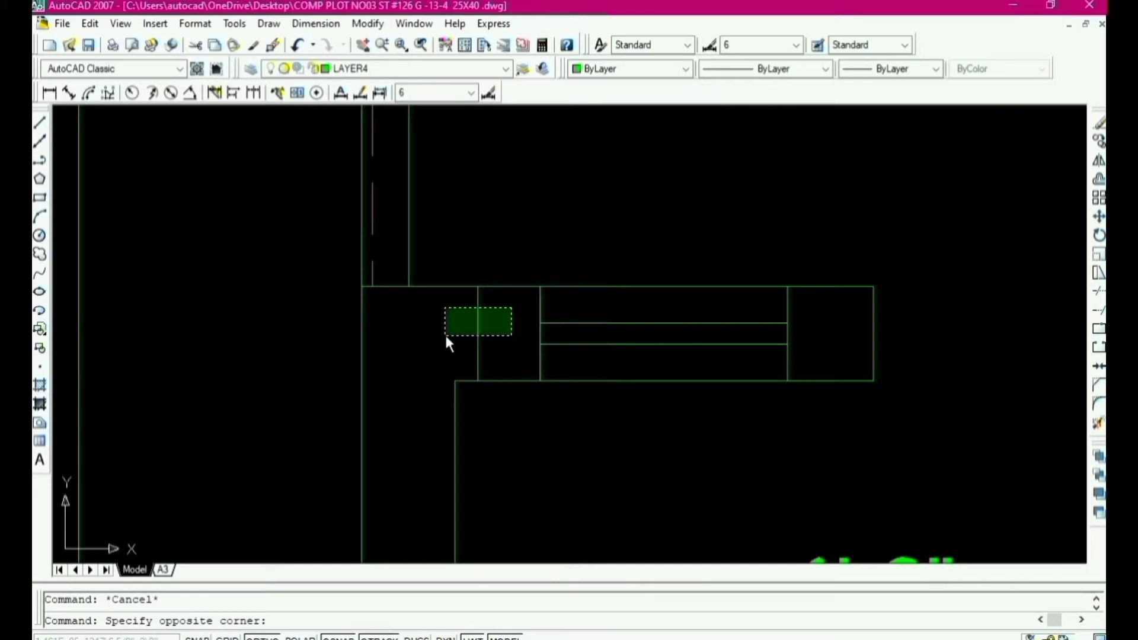
pyautogui.click(445, 333)
pyautogui.write('e')
pyautogui.press('Return')
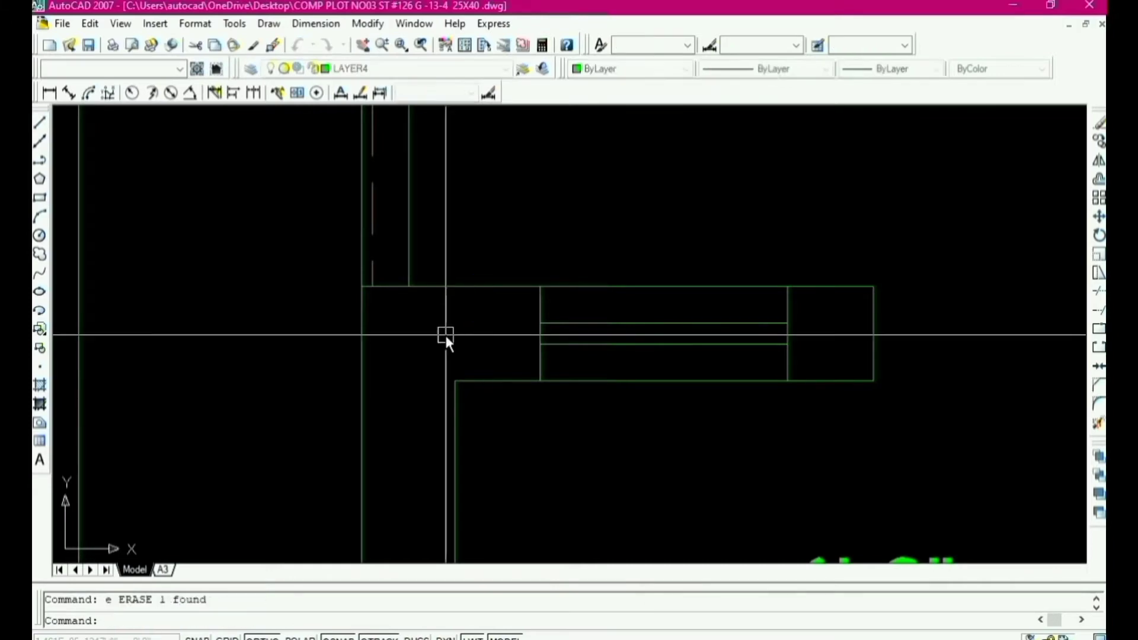
pyautogui.scroll(-2, 429, 311)
pyautogui.scroll(-3, 431, 323)
pyautogui.scroll(-1, 600, 297)
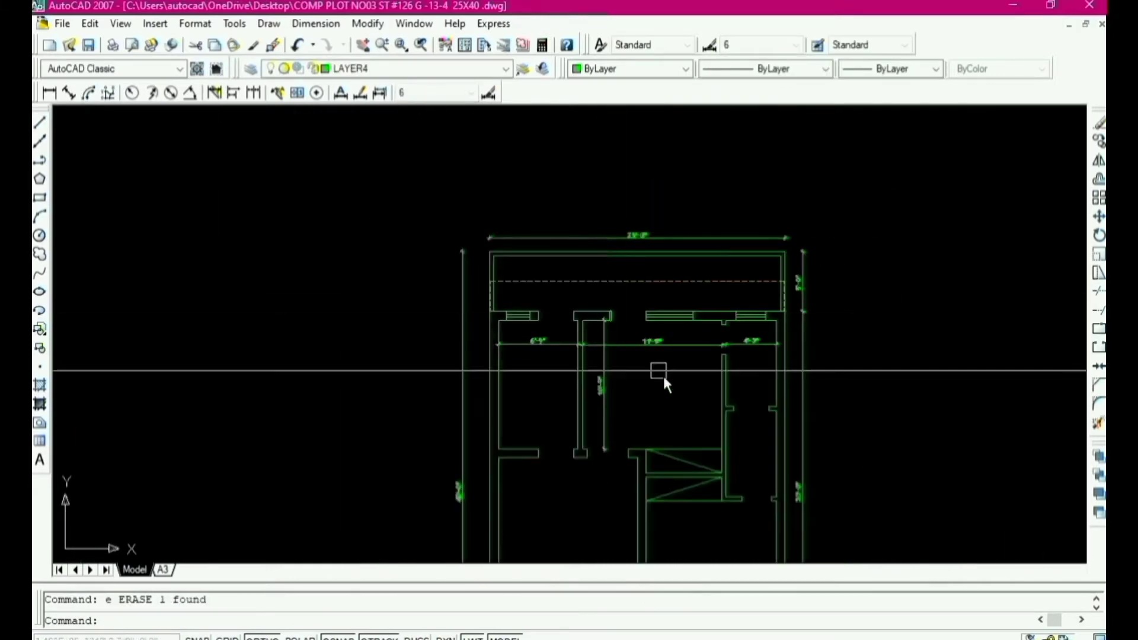
pyautogui.scroll(5, 641, 347)
pyautogui.press('Escape')
pyautogui.click(649, 254)
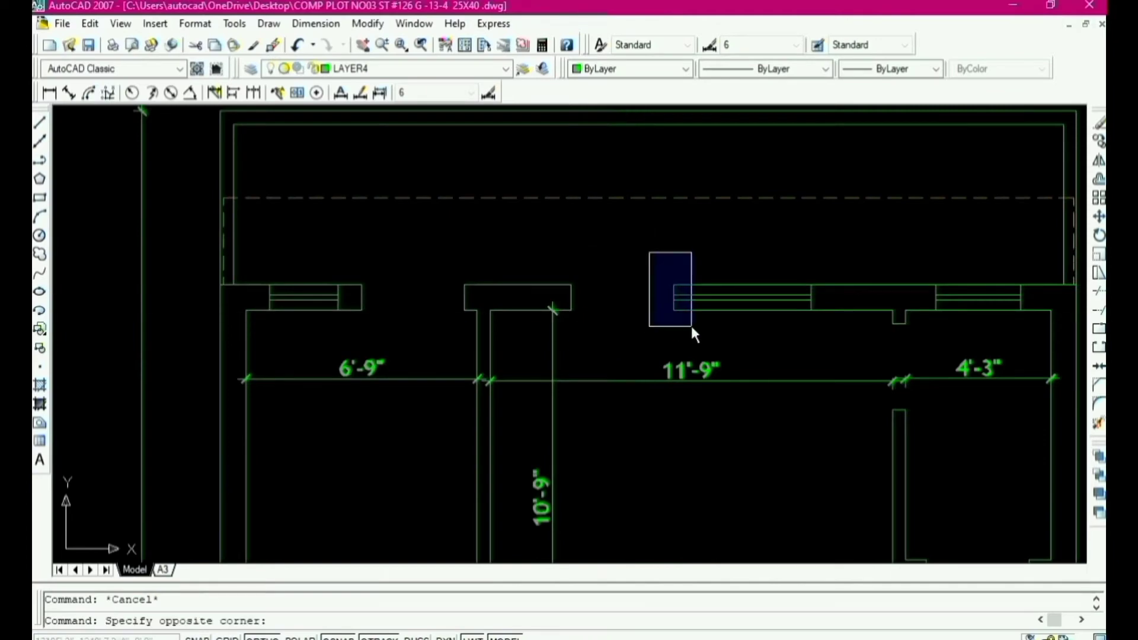
pyautogui.press('Escape')
pyautogui.press('Escape')
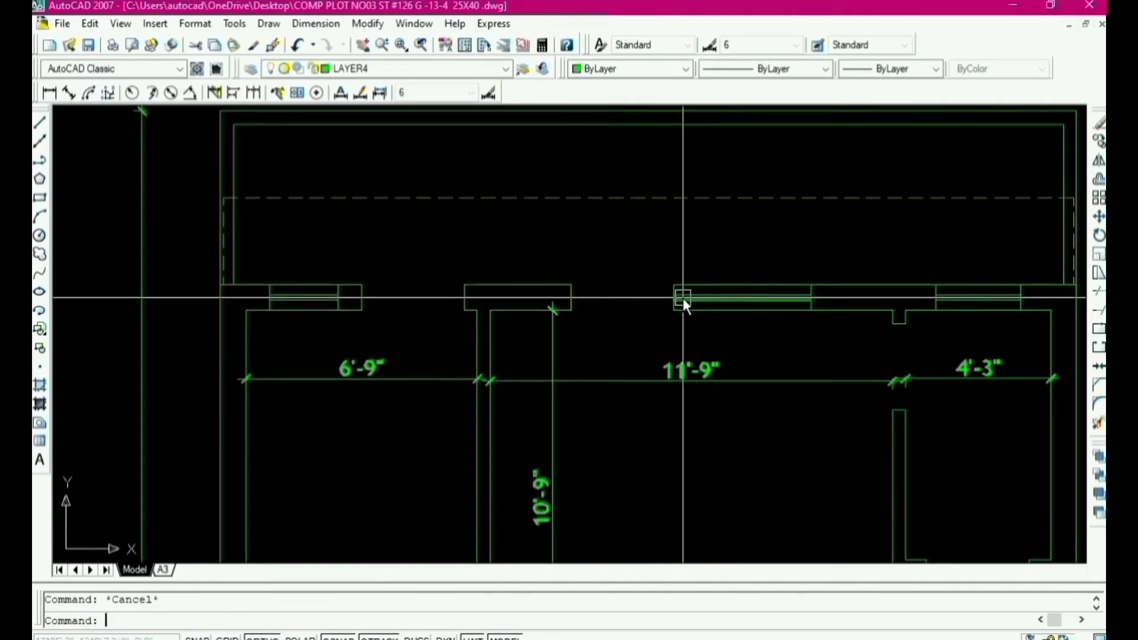
# Step: Extend the 11'-9" wide room's window lines across to the opening's far edge and erase the old window end line
pyautogui.write('e')
pyautogui.press('Return')
pyautogui.press('Return')
pyautogui.click(688, 240)
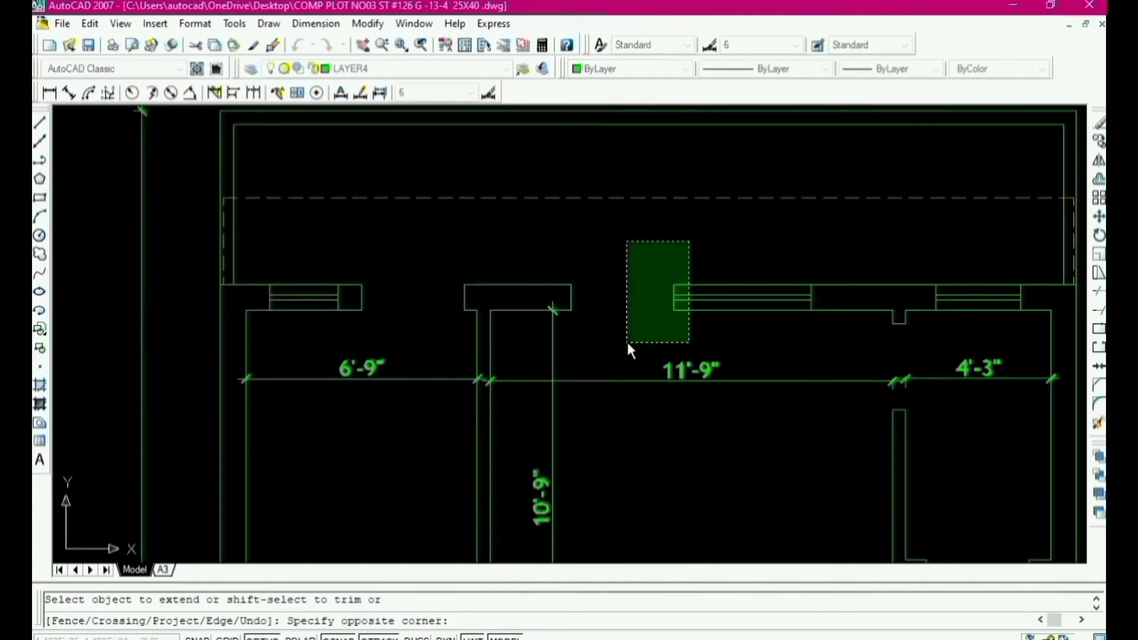
pyautogui.click(627, 342)
pyautogui.scroll(-6, 624, 283)
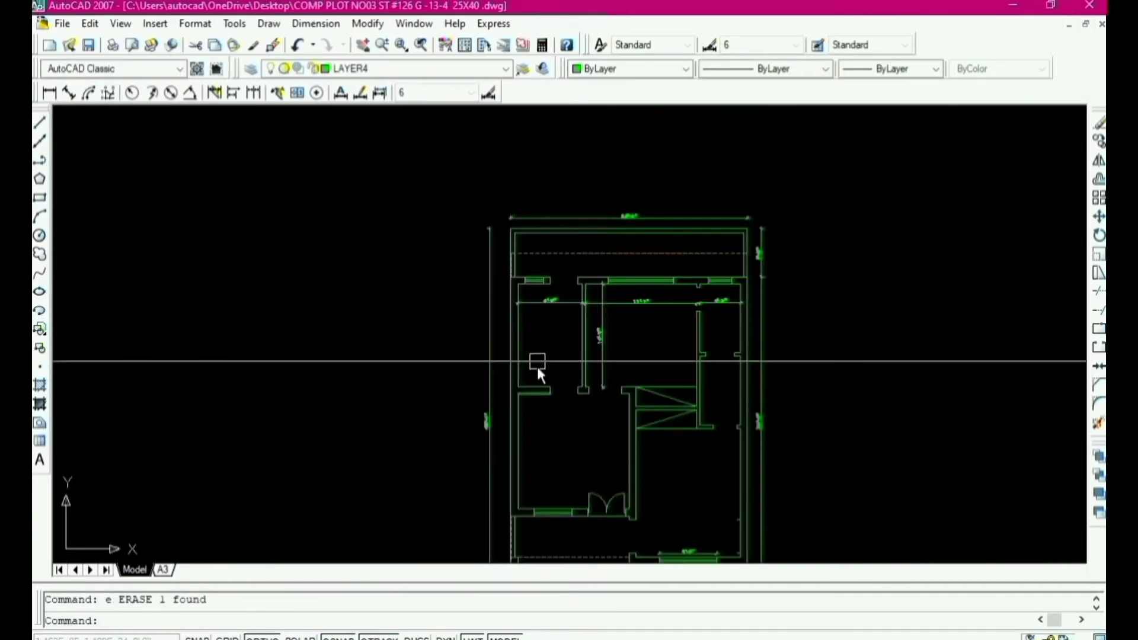
pyautogui.scroll(3, 535, 332)
pyautogui.scroll(-4, 592, 396)
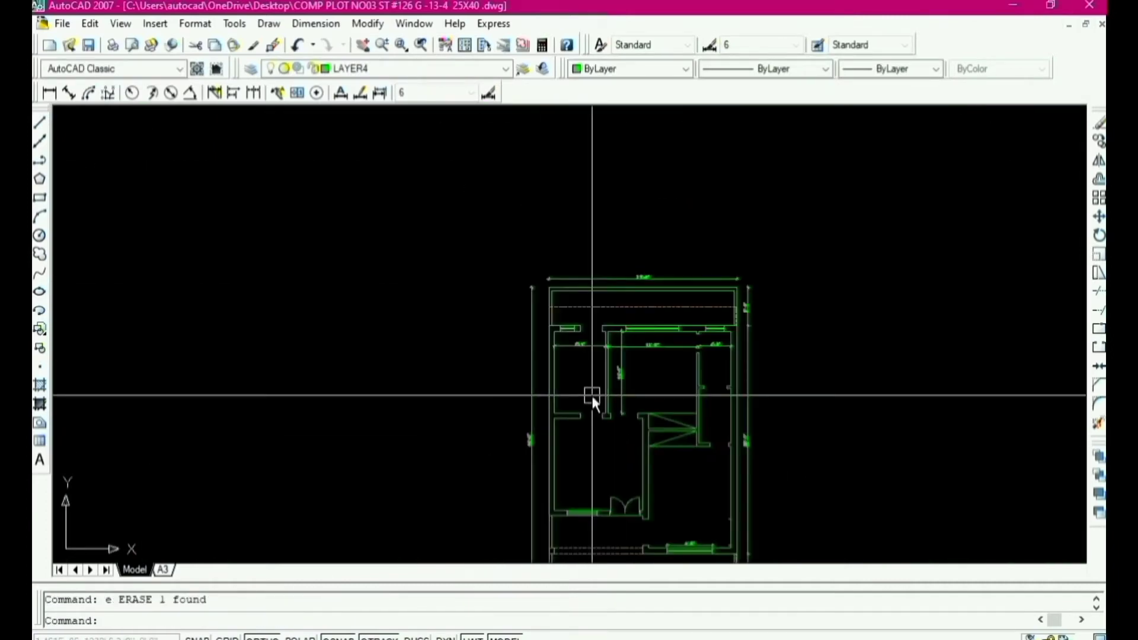
# Step: Draw a polyline door leaf from the partition-side jamb of the 6'-9" wide room's front opening, 1.5 into the opening and 30 up
pyautogui.press('Escape')
pyautogui.write('pl')
pyautogui.press('Return')
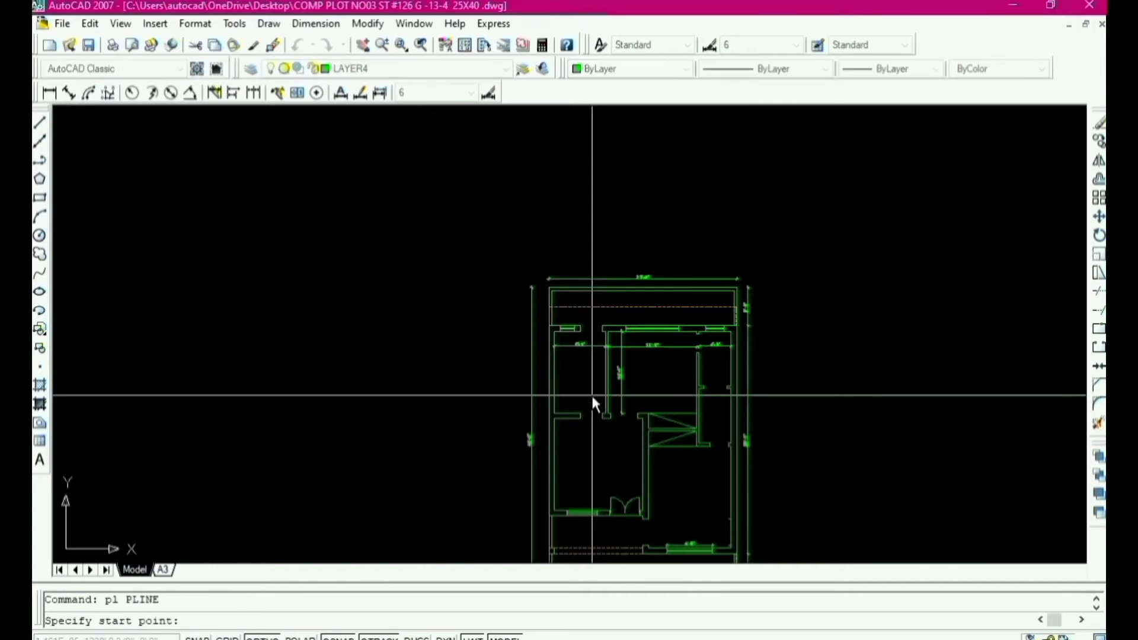
pyautogui.scroll(5, 592, 394)
pyautogui.click(668, 362)
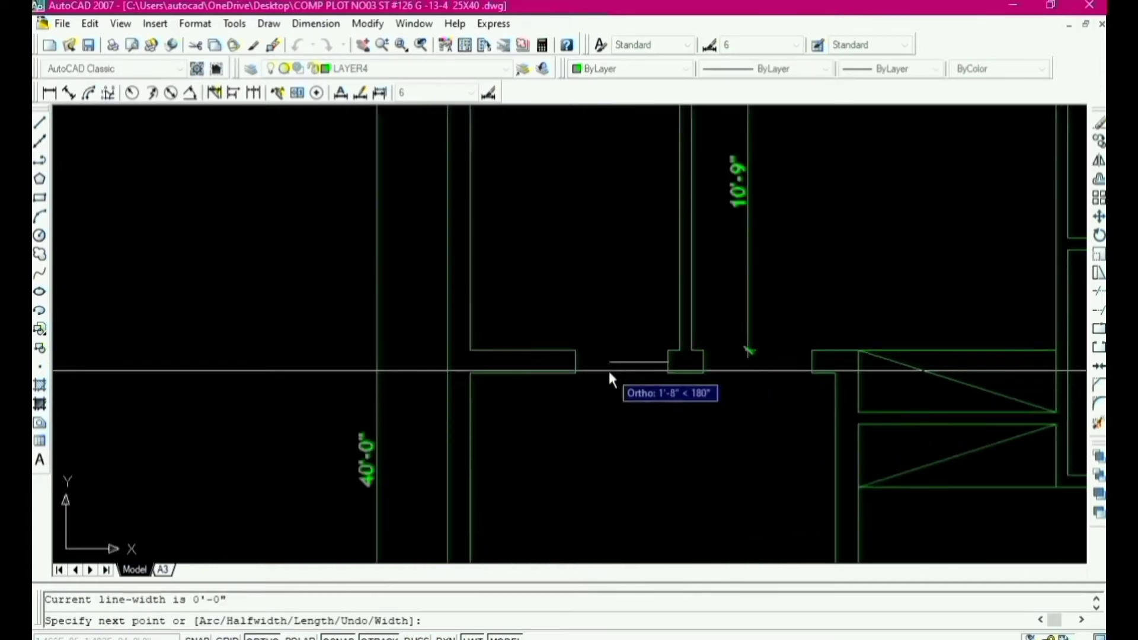
pyautogui.write('1.5')
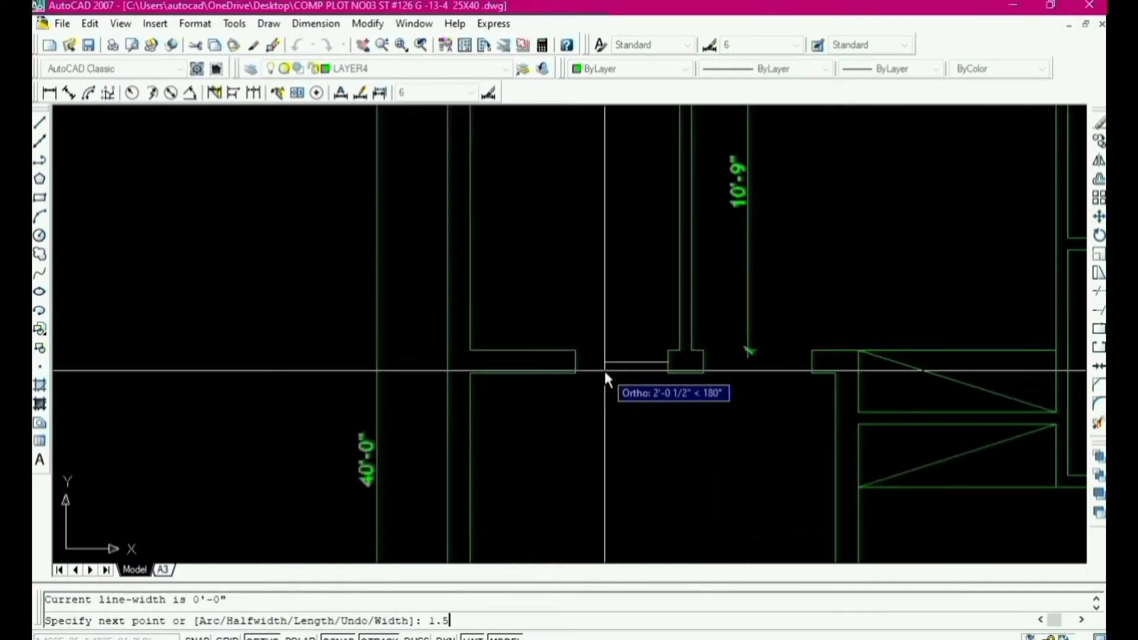
pyautogui.press('Return')
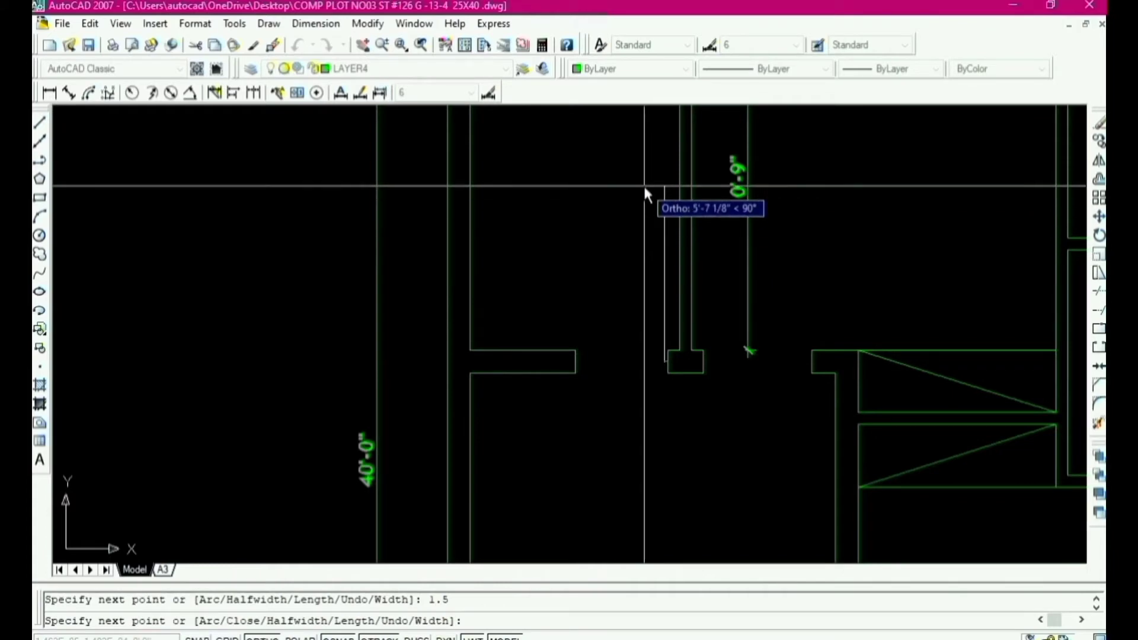
pyautogui.write('30')
pyautogui.press('Return')
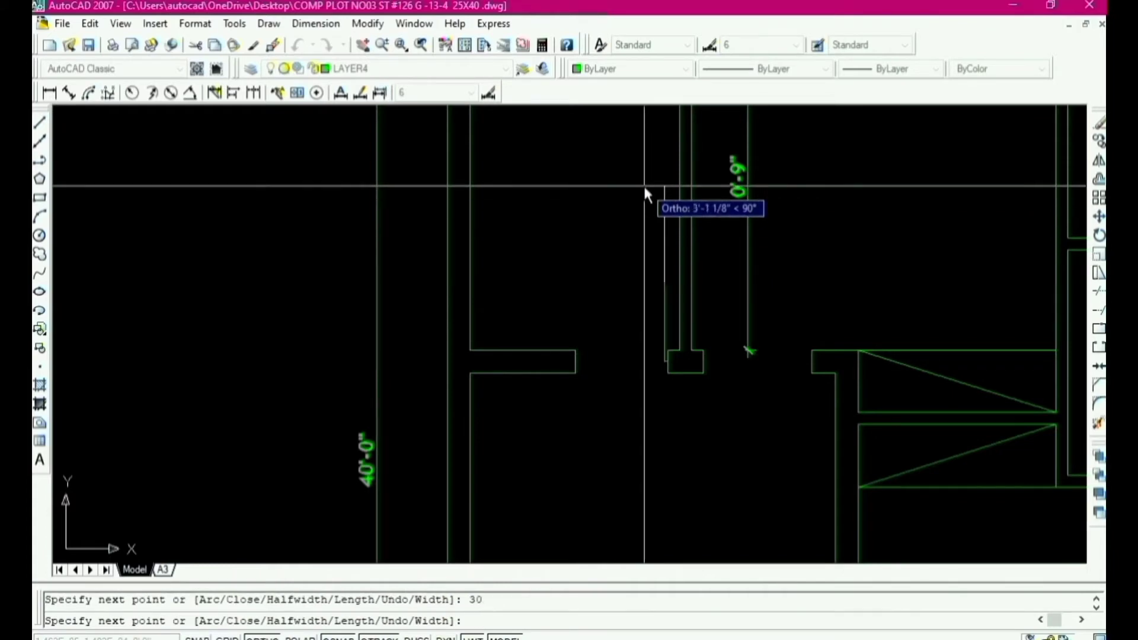
# Step: Add the door swing as a three-point polyline arc from the leaf's end to the opposite jamb and finish the polyline
pyautogui.write('a')
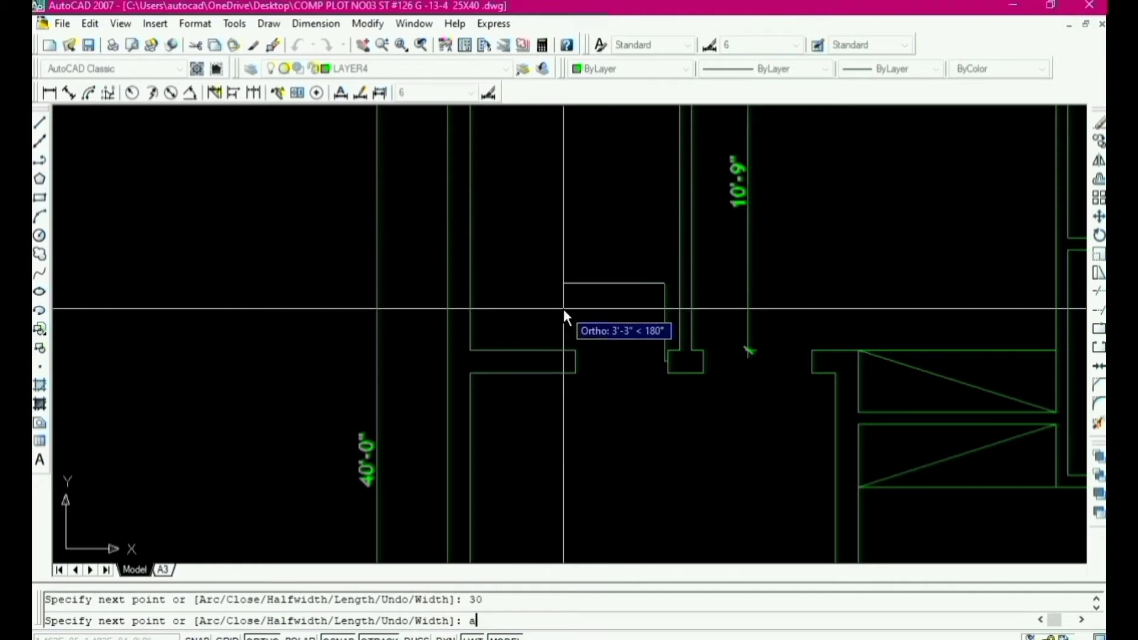
pyautogui.press('Return')
pyautogui.write('s')
pyautogui.press('Return')
pyautogui.click(575, 350)
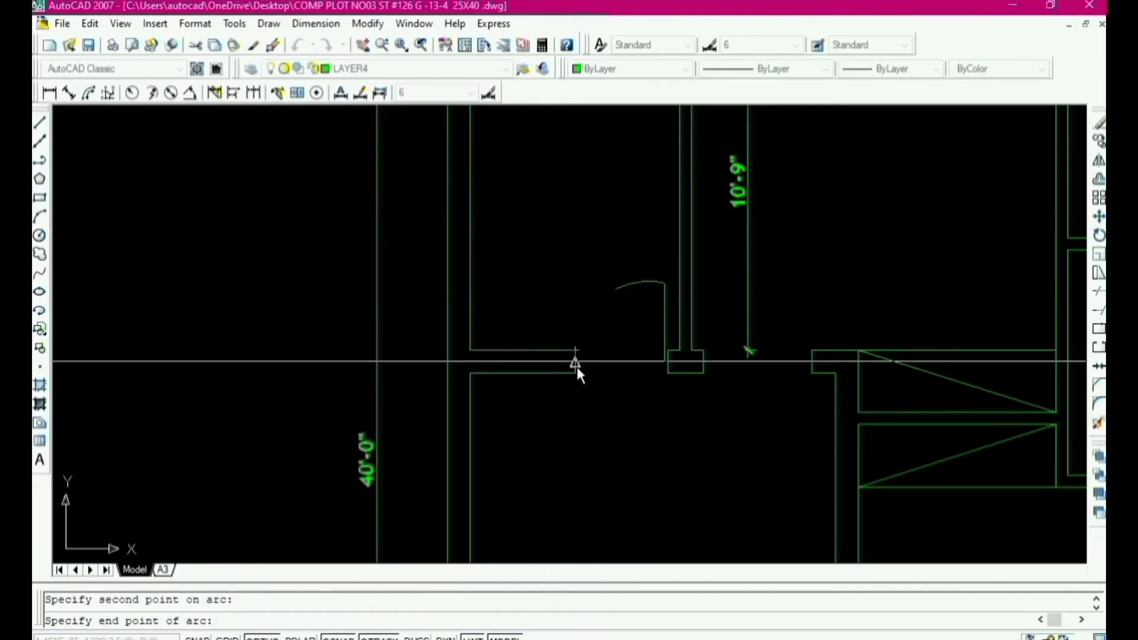
pyautogui.click(576, 372)
pyautogui.scroll(-2, 627, 280)
pyautogui.scroll(-2, 599, 376)
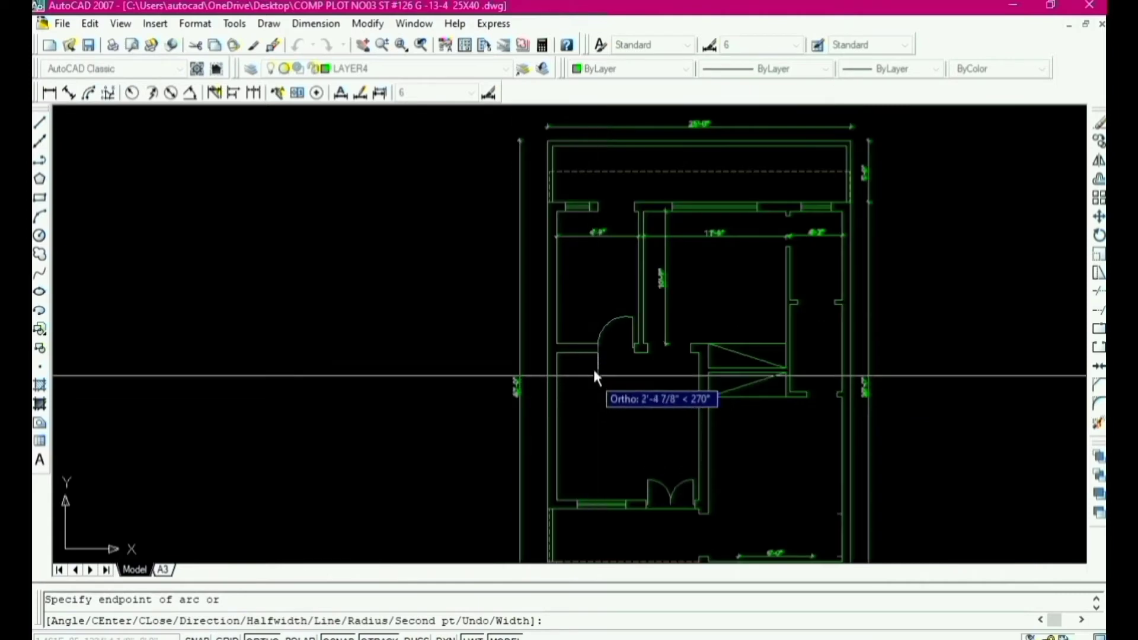
pyautogui.scroll(3, 599, 356)
pyautogui.press('Escape')
pyautogui.scroll(3, 670, 320)
pyautogui.scroll(-2, 677, 298)
# Step: Mirror the door about a horizontal line through the partition wall's middle into the 6'-9" wide room's rear opening, keeping the original
pyautogui.click(666, 318)
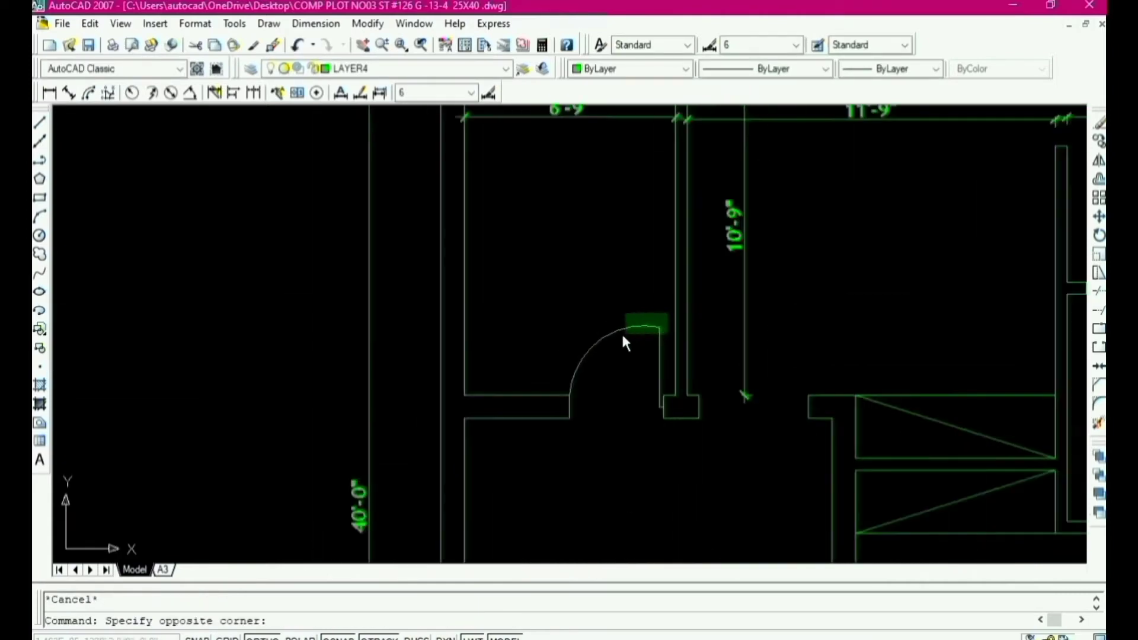
pyautogui.click(565, 346)
pyautogui.scroll(-2, 633, 412)
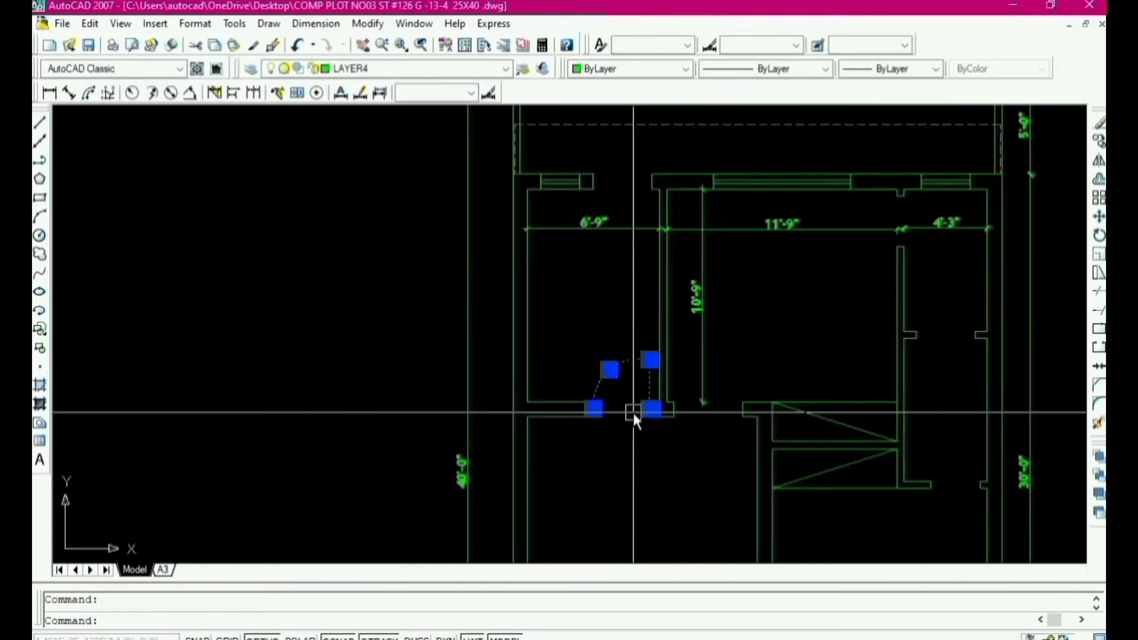
pyautogui.write('mi')
pyautogui.press('Return')
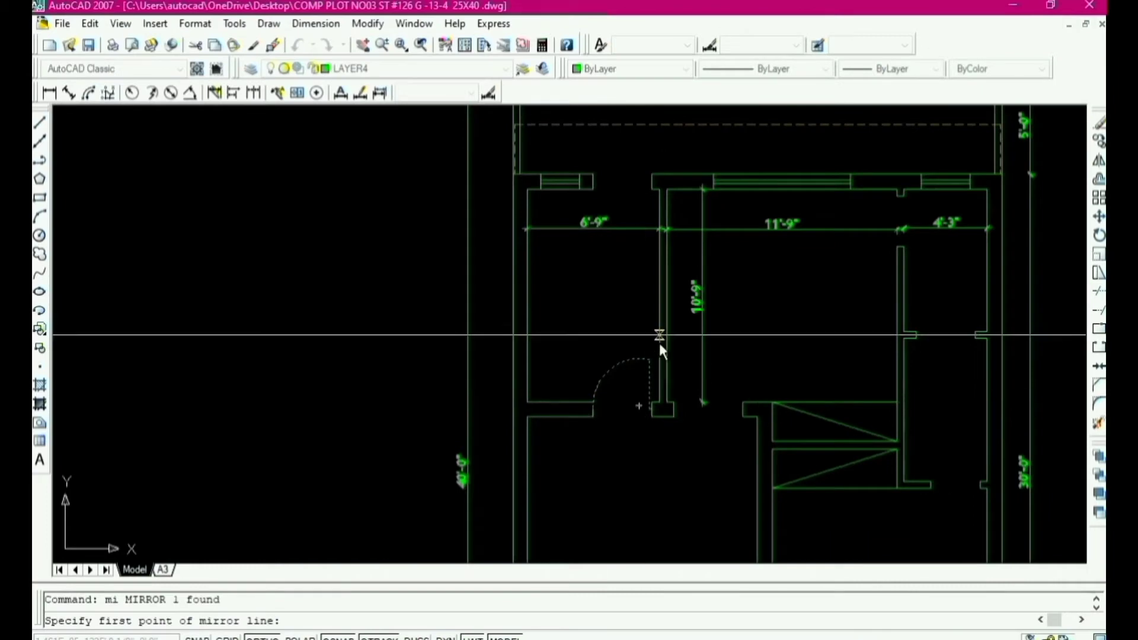
pyautogui.click(662, 298)
pyautogui.click(415, 314)
pyautogui.press('Return')
pyautogui.scroll(-3, 638, 337)
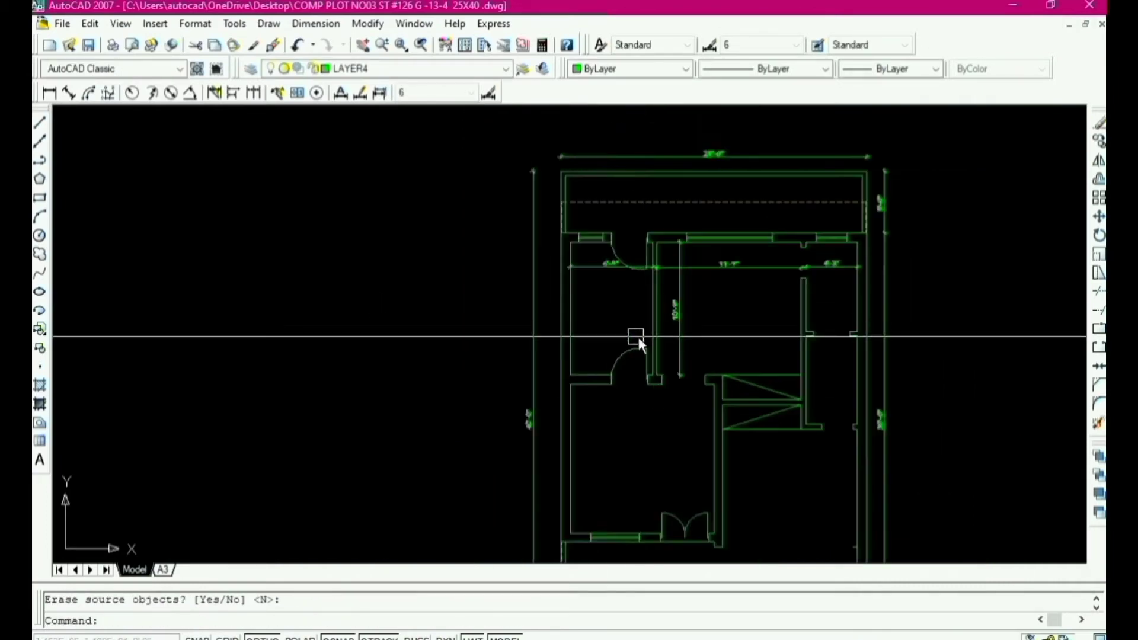
pyautogui.scroll(4, 620, 265)
pyautogui.click(579, 267)
pyautogui.scroll(-4, 611, 291)
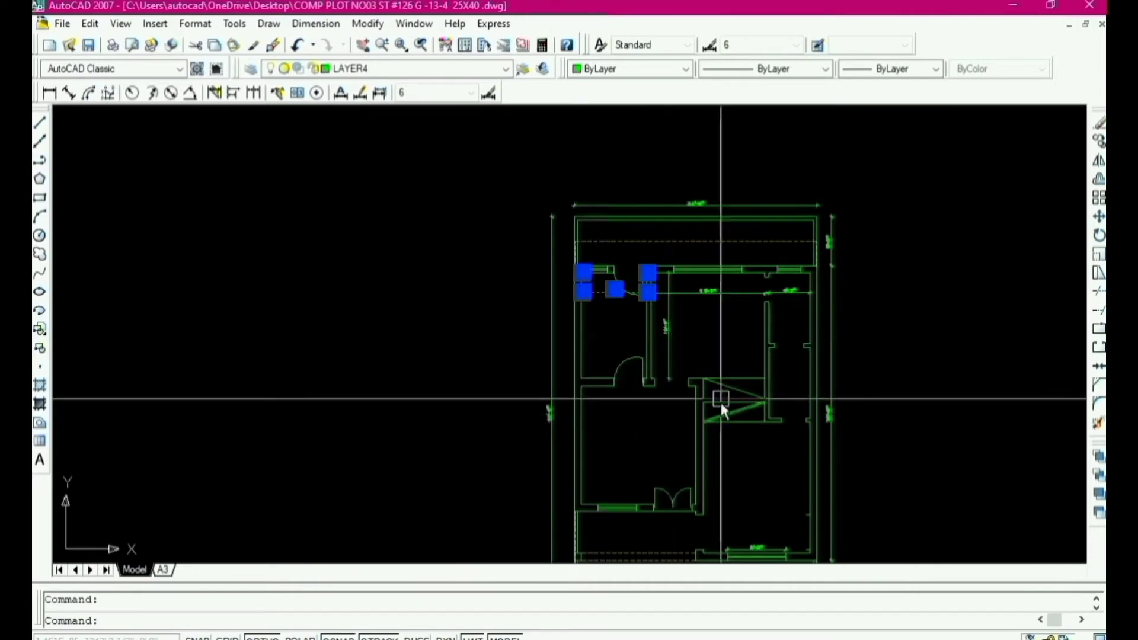
pyautogui.press('Escape')
pyautogui.scroll(-3, 741, 215)
pyautogui.scroll(4, 673, 342)
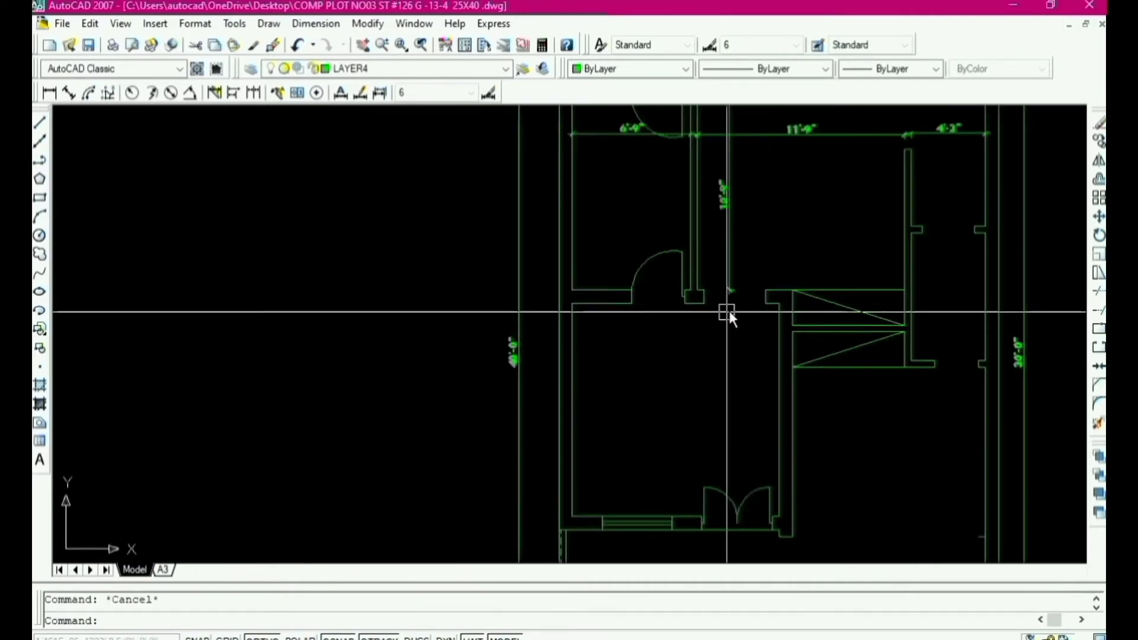
# Step: Draw a polyline door leaf from the partition-side jamb of the 11'-9" wide room's front opening, 1.5 into the opening and 42 up
pyautogui.scroll(-4, 727, 385)
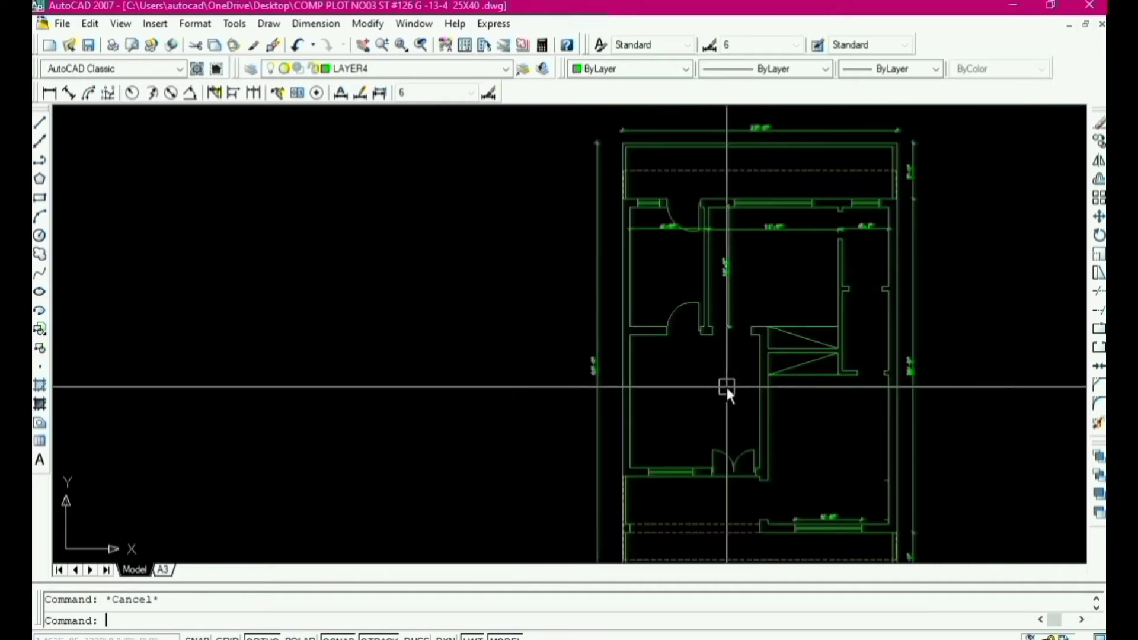
pyautogui.write('pl')
pyautogui.press('Return')
pyautogui.scroll(5, 717, 386)
pyautogui.scroll(3, 711, 358)
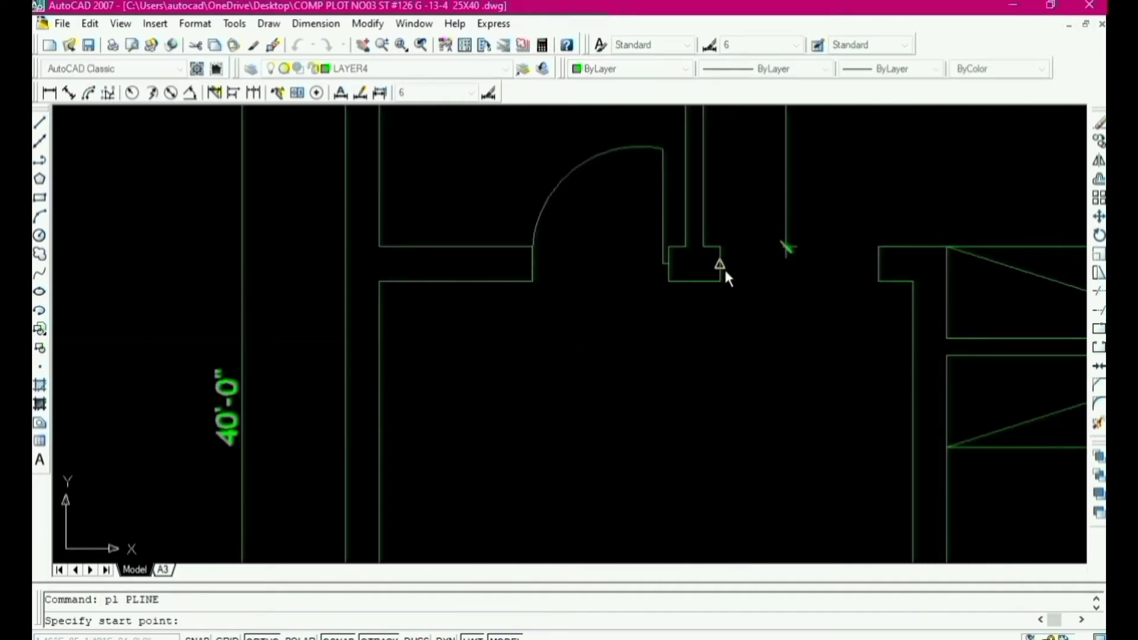
pyautogui.click(722, 262)
pyautogui.write('1.5')
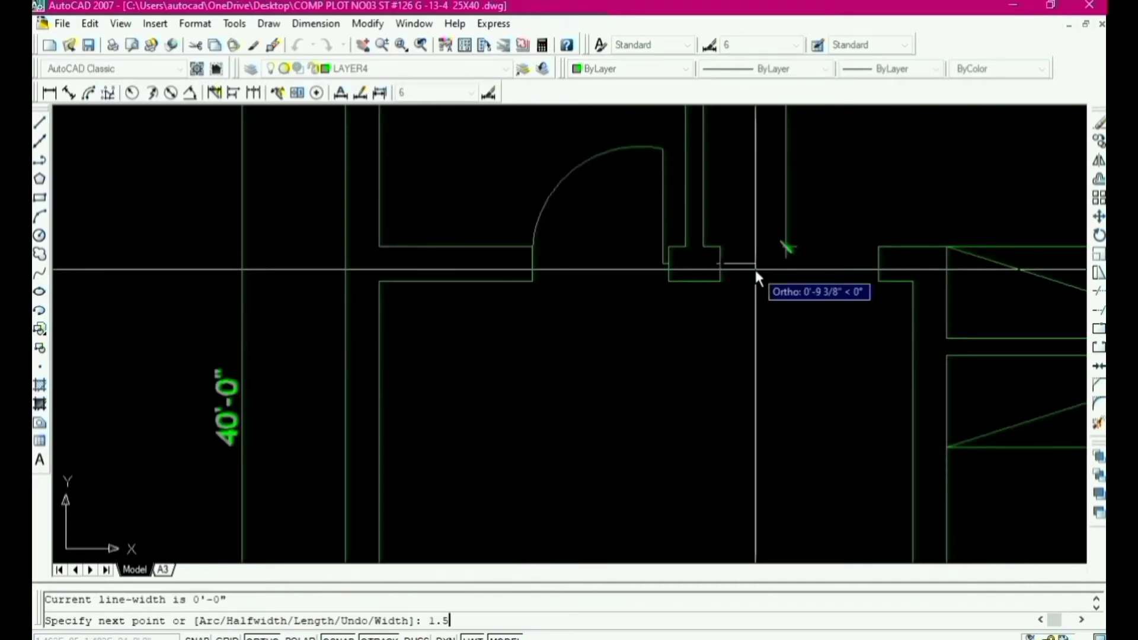
pyautogui.press('Return')
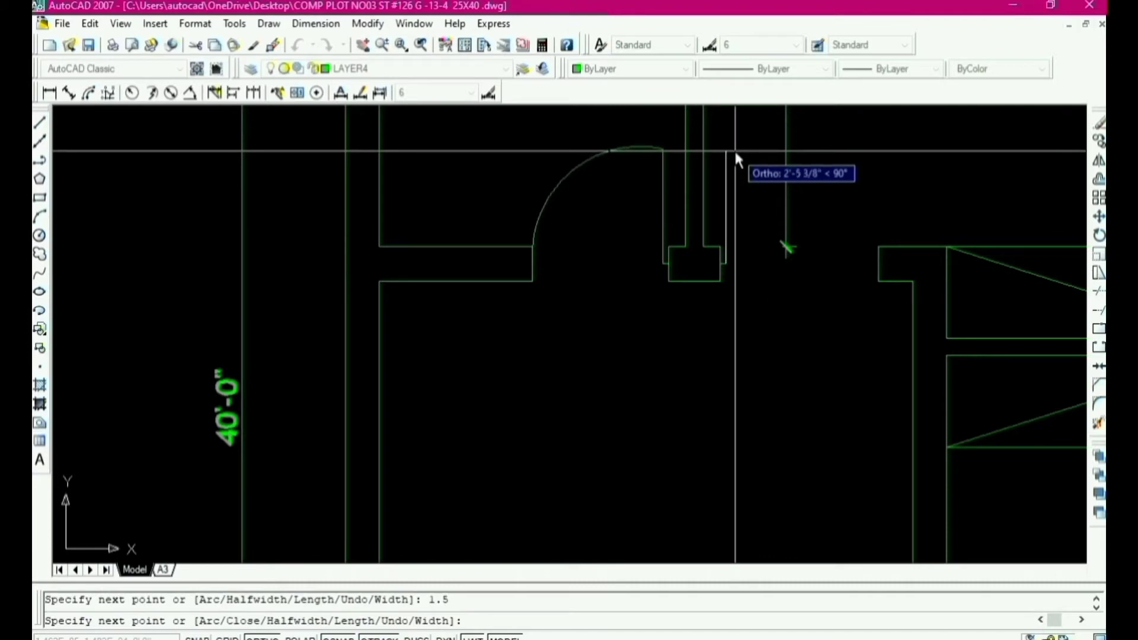
pyautogui.write('42')
pyautogui.press('Return')
# Step: Add the 11'-9" wide room's door swing as a three-point polyline arc from the leaf's end to the opposite jamb and finish the polyline
pyautogui.write('a')
pyautogui.press('Return')
pyautogui.write('s')
pyautogui.press('Return')
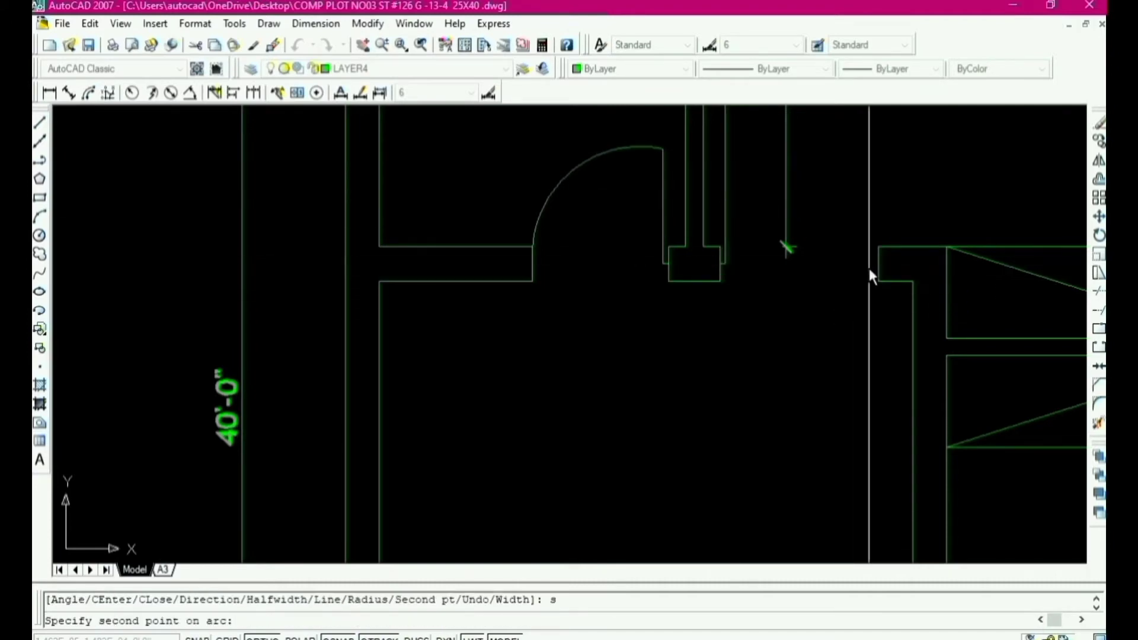
pyautogui.click(877, 246)
pyautogui.click(879, 272)
pyautogui.scroll(-4, 821, 297)
pyautogui.press('Escape')
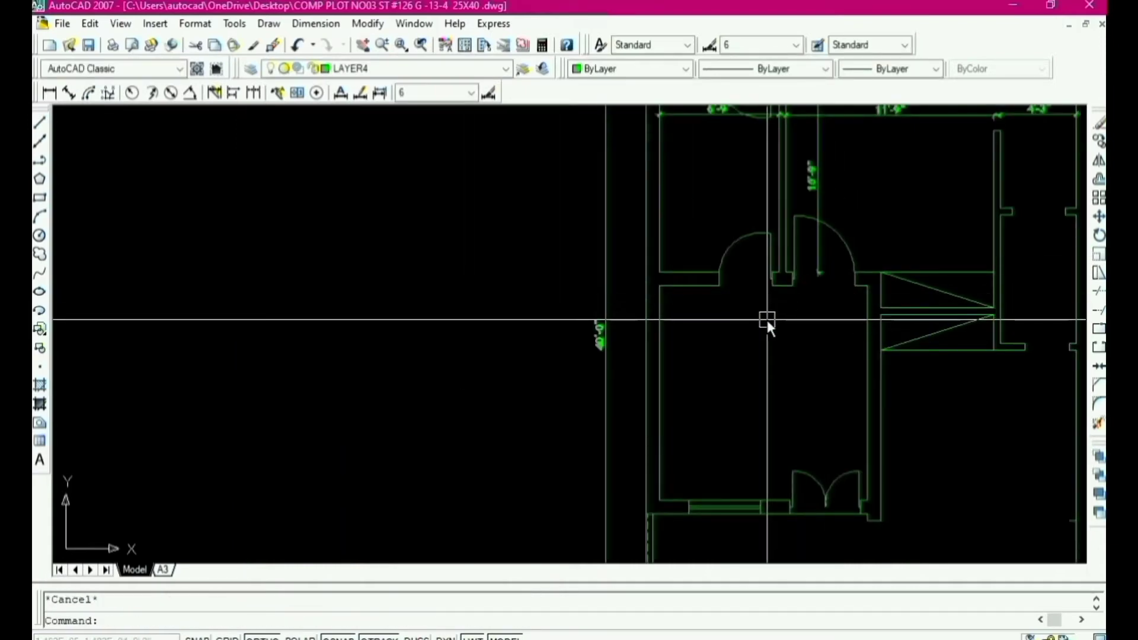
# Step: Draw a polyline door leaf from the outer-wall jamb of the 4'-3" wide strip's front opening, 1.5 into the opening and 30 up
pyautogui.scroll(-3, 709, 278)
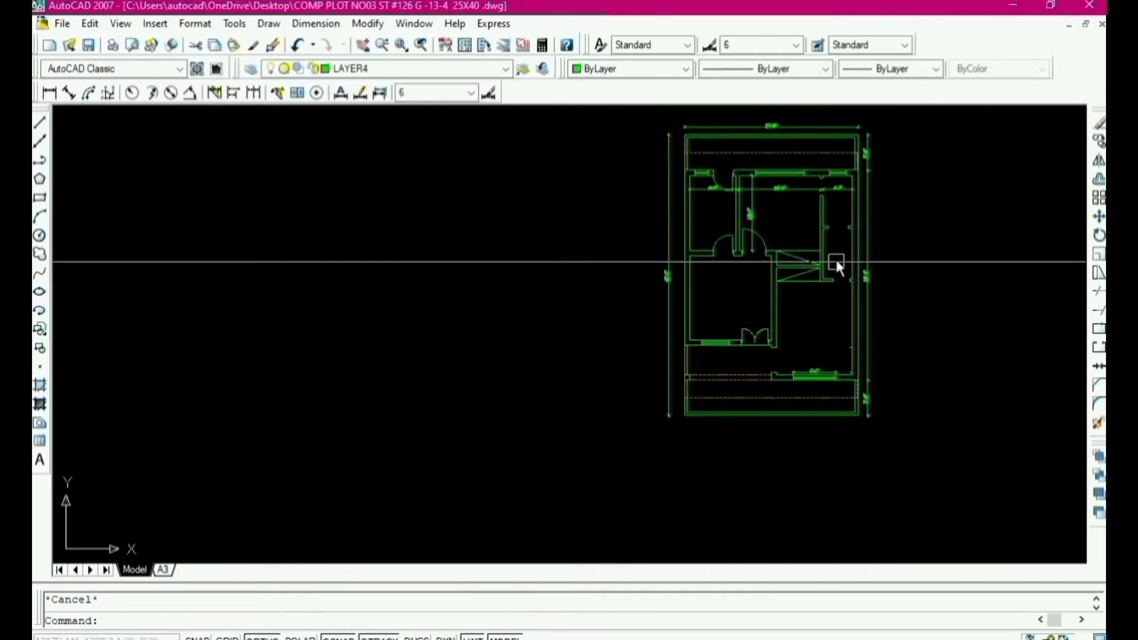
pyautogui.scroll(3, 836, 260)
pyautogui.scroll(3, 844, 355)
pyautogui.scroll(-3, 842, 357)
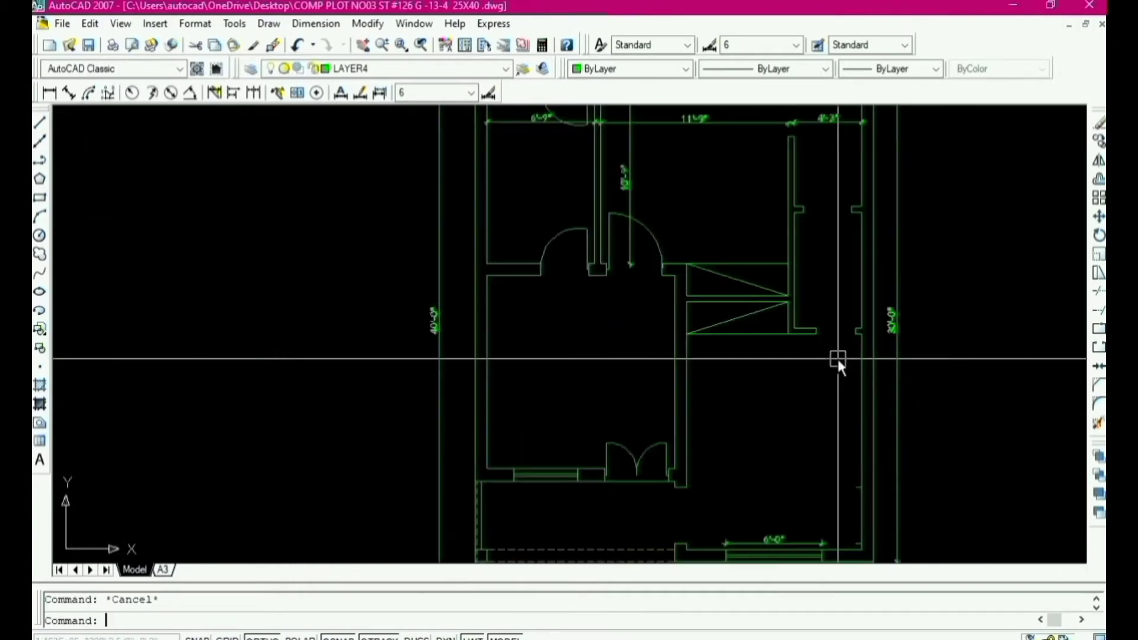
pyautogui.write('pl')
pyautogui.press('Return')
pyautogui.scroll(5, 840, 350)
pyautogui.click(873, 314)
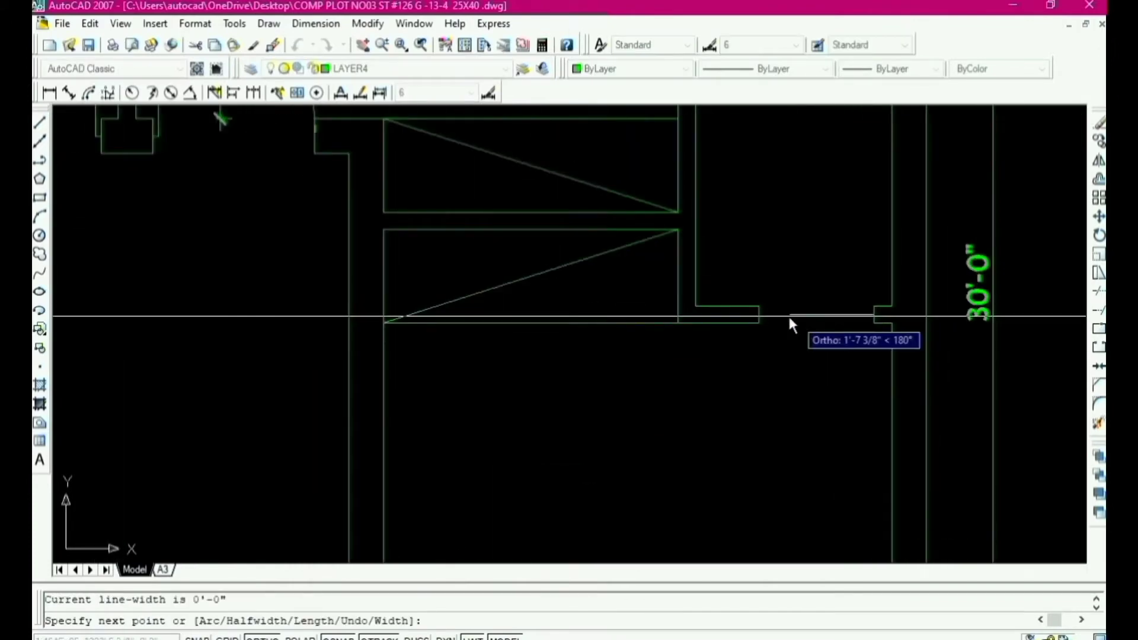
pyautogui.write('1.5')
pyautogui.press('Return')
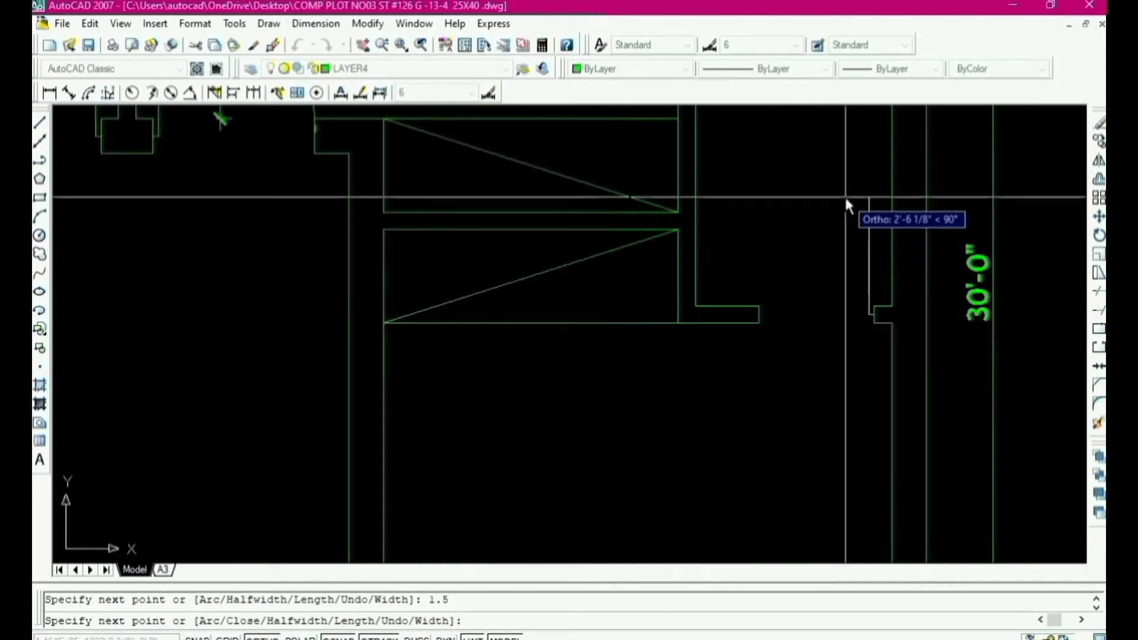
pyautogui.write('30')
pyautogui.press('Return')
# Step: Add a three-point polyline arc from the leaf's end to the stair-side jamb of the 4'-3" strip's front opening and finish the polyline
pyautogui.write('a')
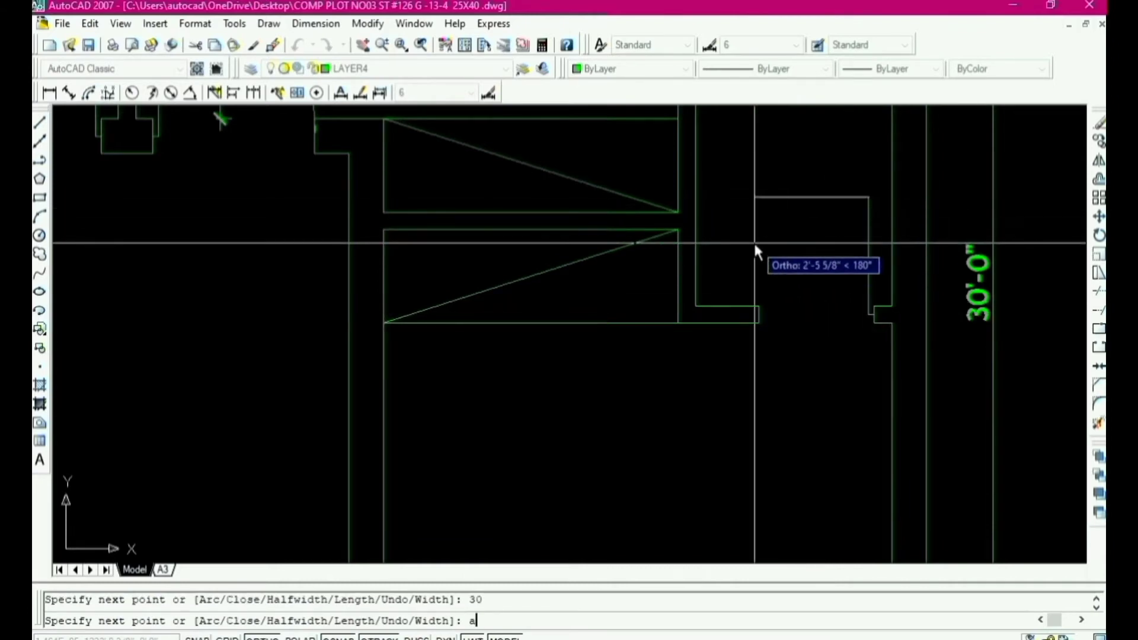
pyautogui.press('Return')
pyautogui.write('s')
pyautogui.press('Return')
pyautogui.click(759, 308)
pyautogui.click(759, 315)
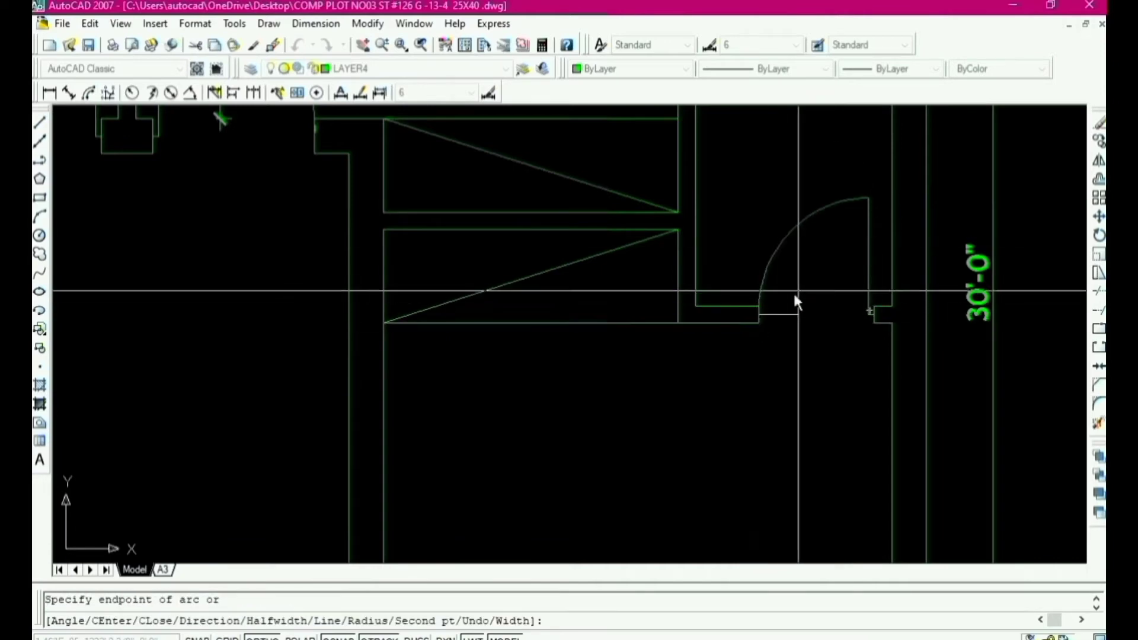
pyautogui.scroll(-3, 793, 291)
pyautogui.scroll(2, 771, 268)
pyautogui.press('Escape')
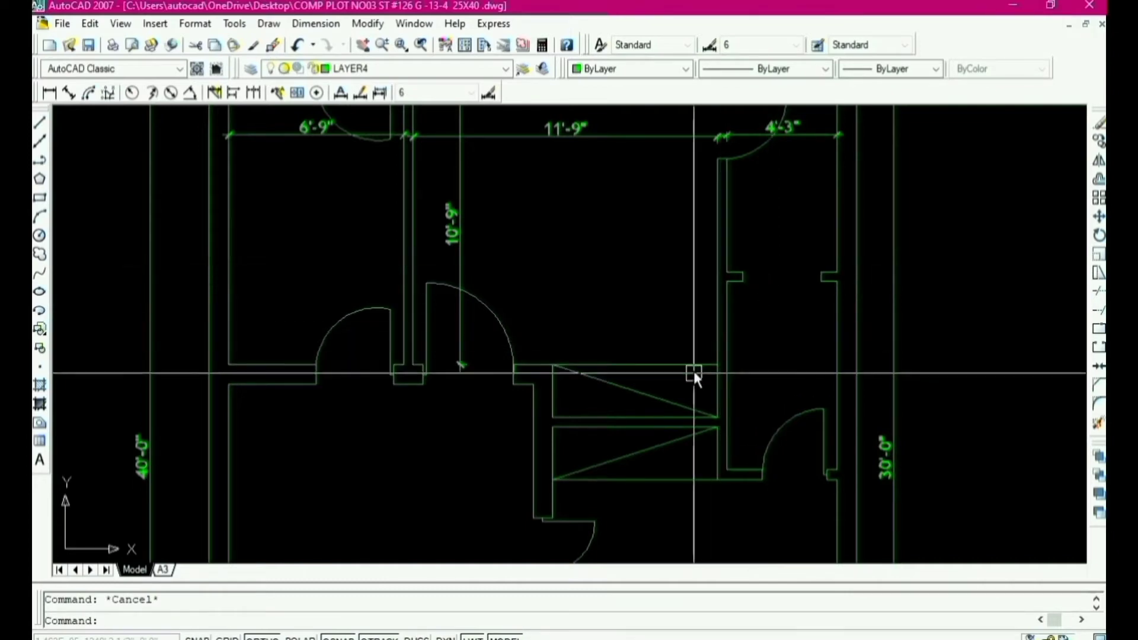
# Step: Draw a line across the front edge of the opening in the 4'-3" wide strip's middle cross wall
pyautogui.scroll(-5, 620, 401)
pyautogui.scroll(2, 635, 359)
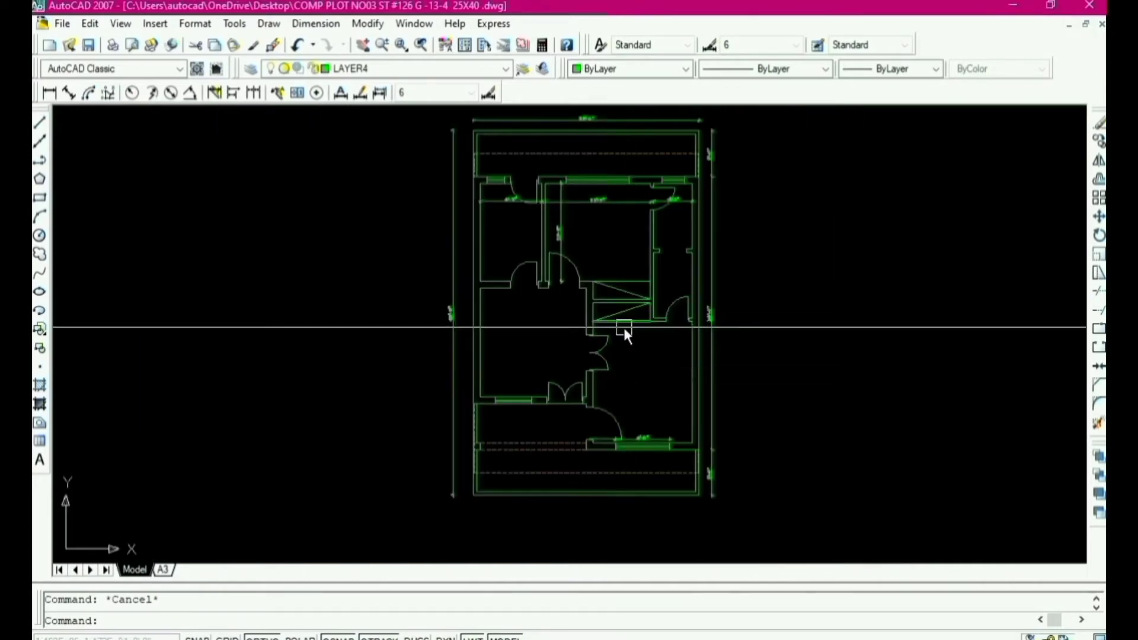
pyautogui.scroll(4, 669, 272)
pyautogui.scroll(-2, 671, 305)
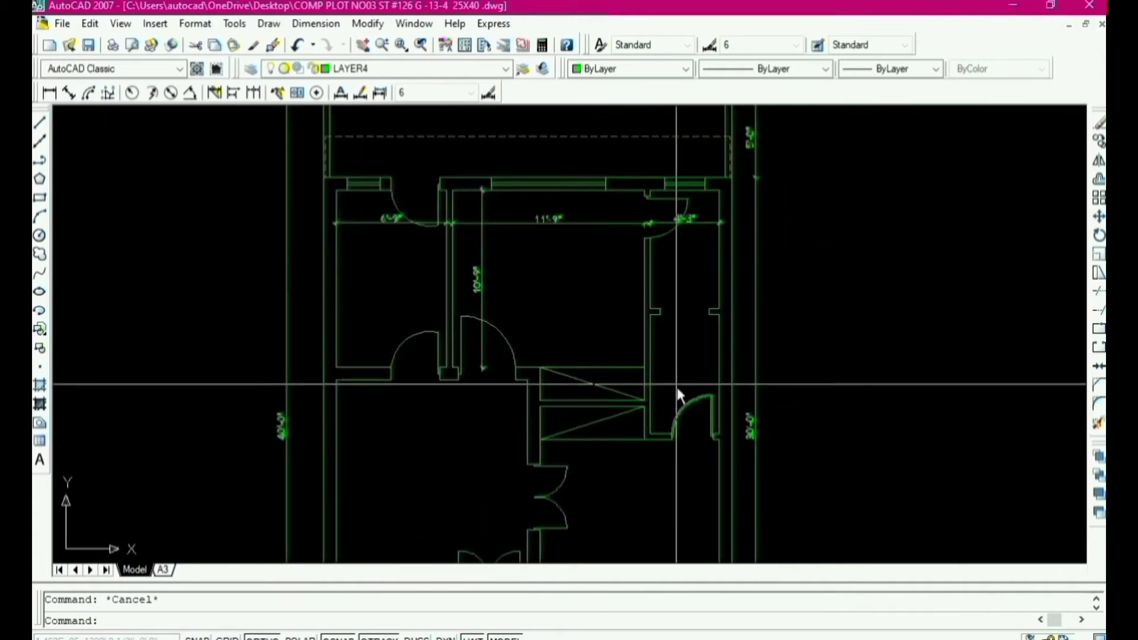
pyautogui.scroll(1, 671, 331)
pyautogui.scroll(-3, 676, 346)
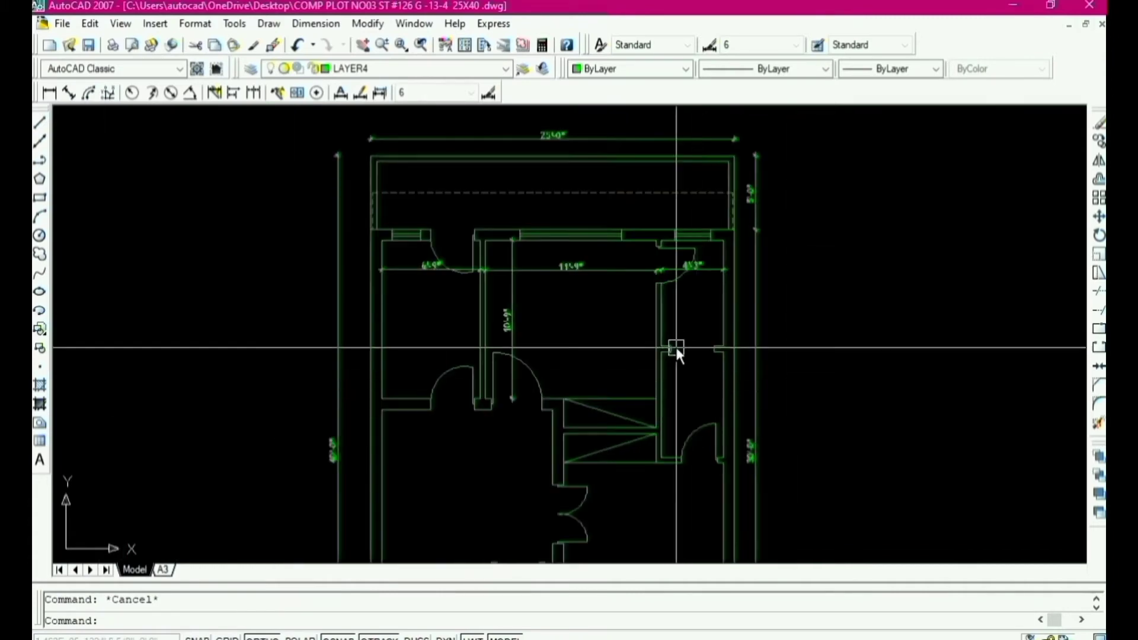
pyautogui.scroll(2, 676, 346)
pyautogui.write('l')
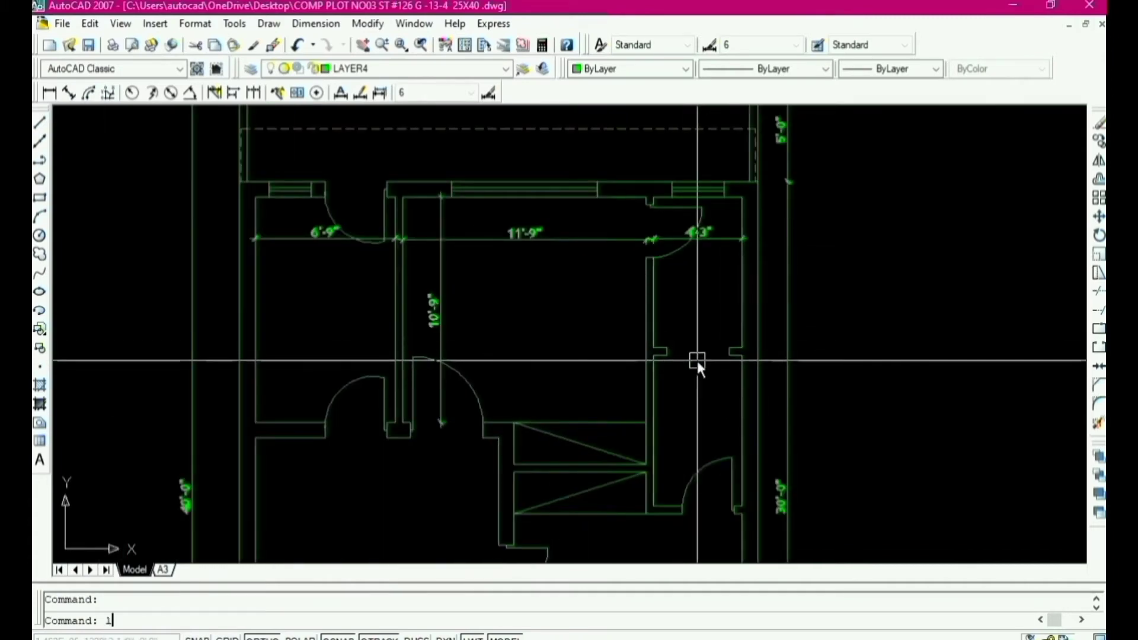
pyautogui.press('Return')
pyautogui.scroll(4, 666, 358)
pyautogui.click(655, 358)
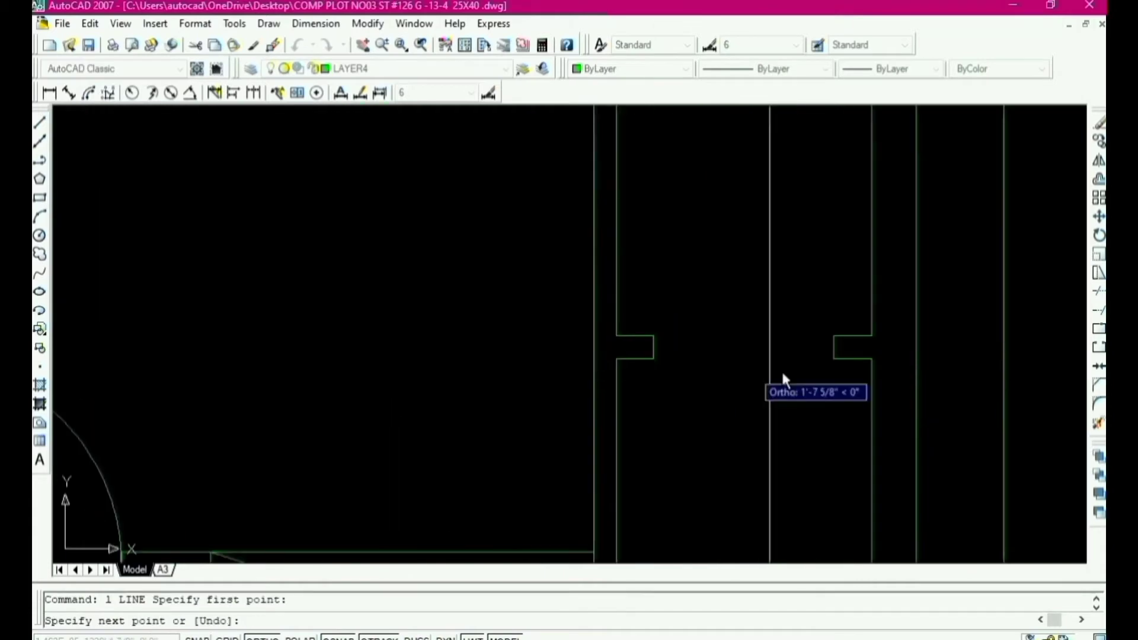
pyautogui.click(833, 359)
pyautogui.press('Escape')
# Step: Offset the line across the cross-wall opening 4.5 toward the rear to close the opening's other edge
pyautogui.scroll(-4, 821, 373)
pyautogui.write('o')
pyautogui.press('Return')
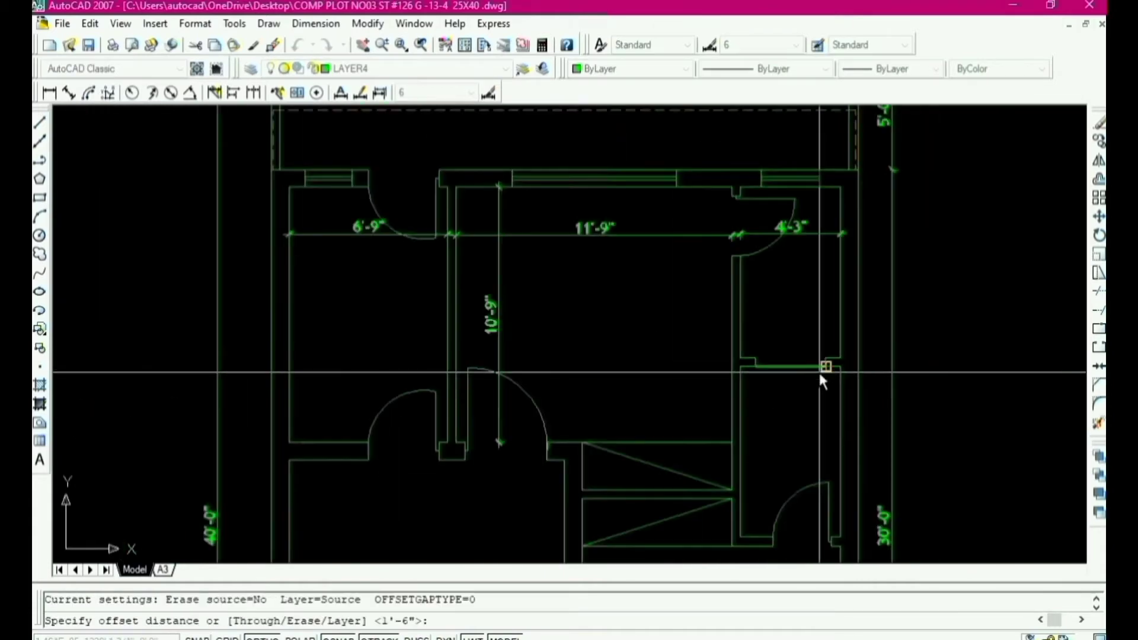
pyautogui.write('4.5')
pyautogui.press('Return')
pyautogui.scroll(3, 821, 376)
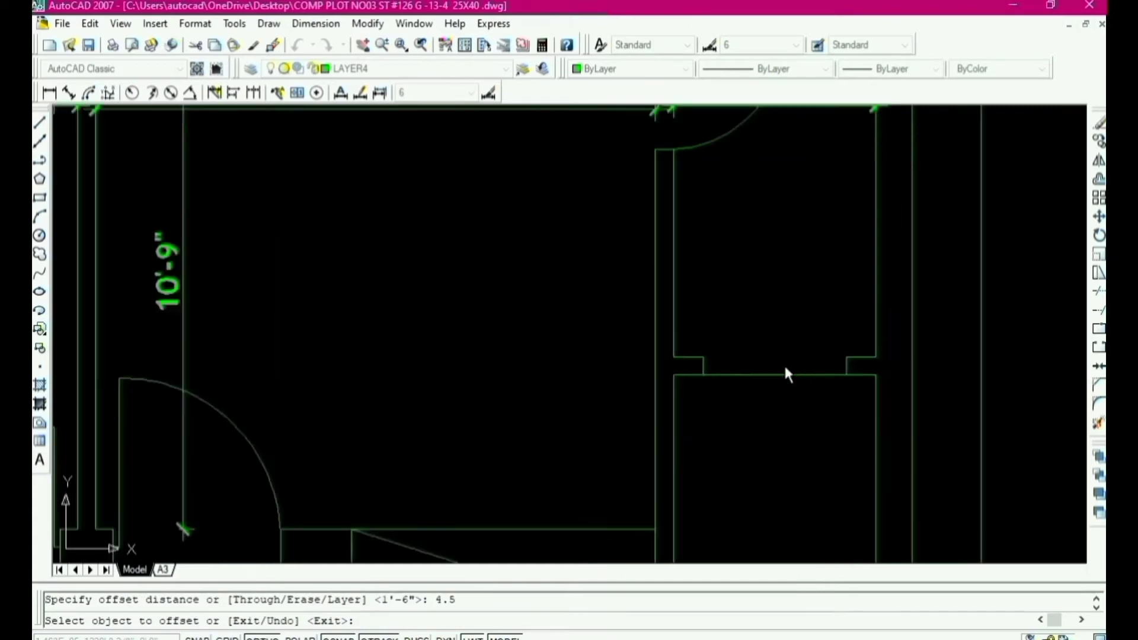
pyautogui.click(784, 372)
pyautogui.click(796, 330)
pyautogui.press('Return')
# Step: Offset both edge lines of the cross-wall opening 2 inward to form the window's glazing lines
pyautogui.press('Return')
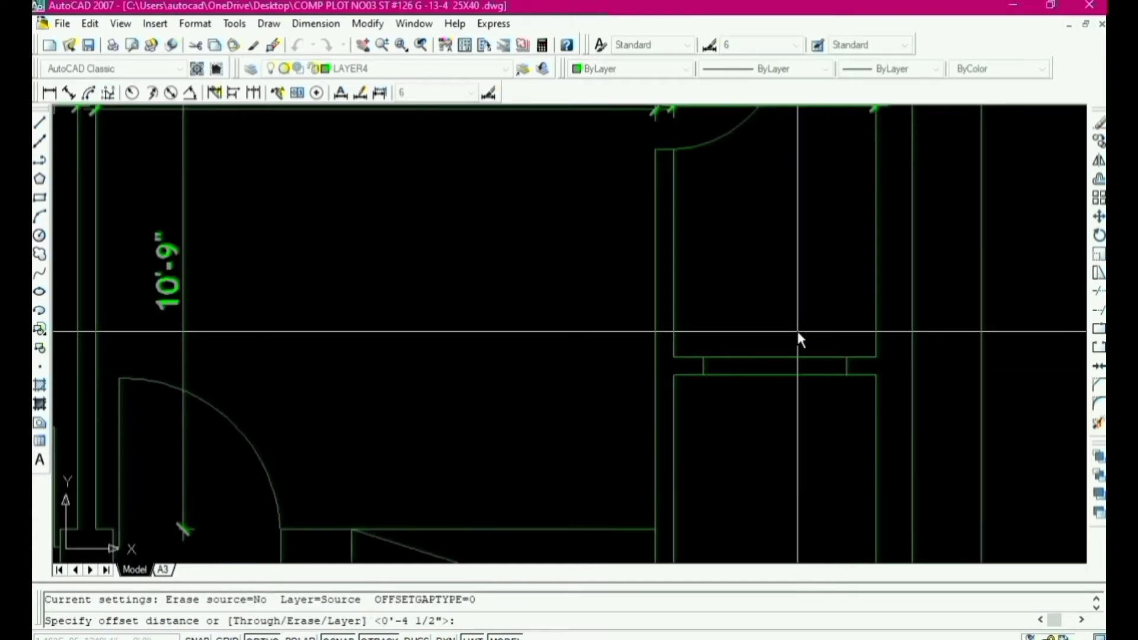
pyautogui.write('2')
pyautogui.press('Return')
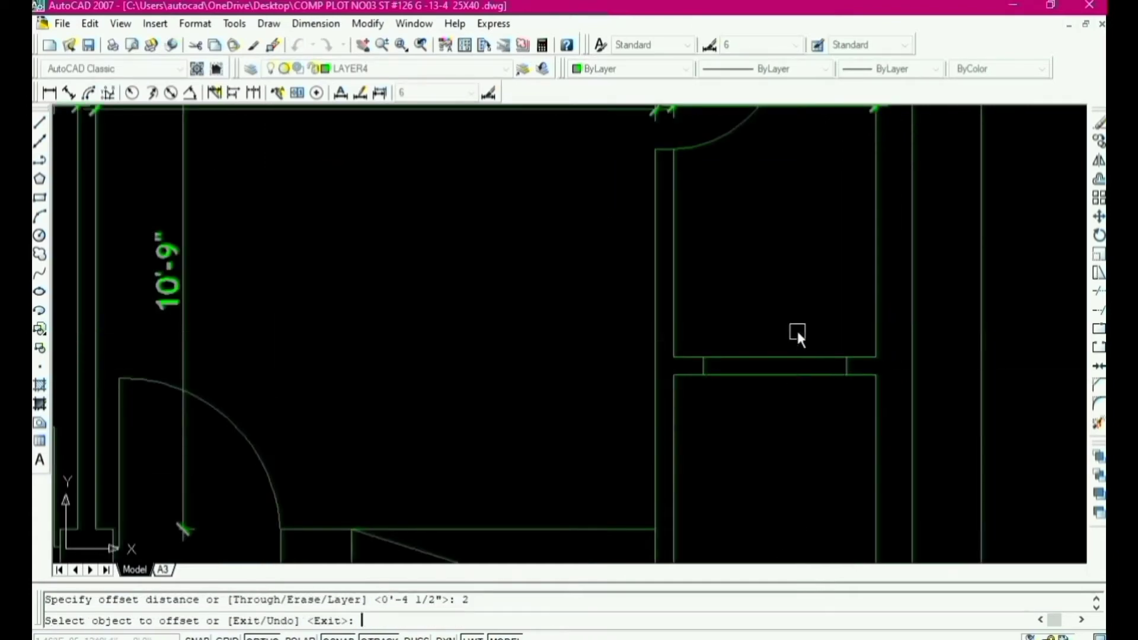
pyautogui.scroll(2, 807, 341)
pyautogui.click(774, 365)
pyautogui.click(739, 407)
pyautogui.click(751, 394)
pyautogui.click(767, 323)
pyautogui.scroll(-6, 766, 318)
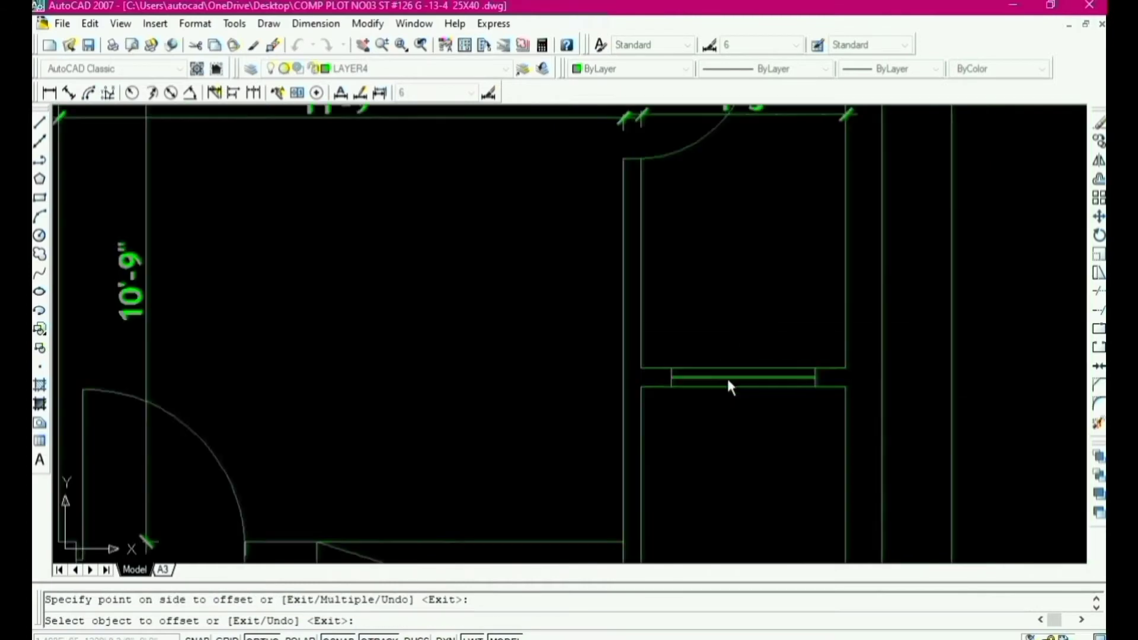
pyautogui.press('Escape')
# Step: Delete the 6'-0" dimension above the front wall window
pyautogui.scroll(3, 685, 340)
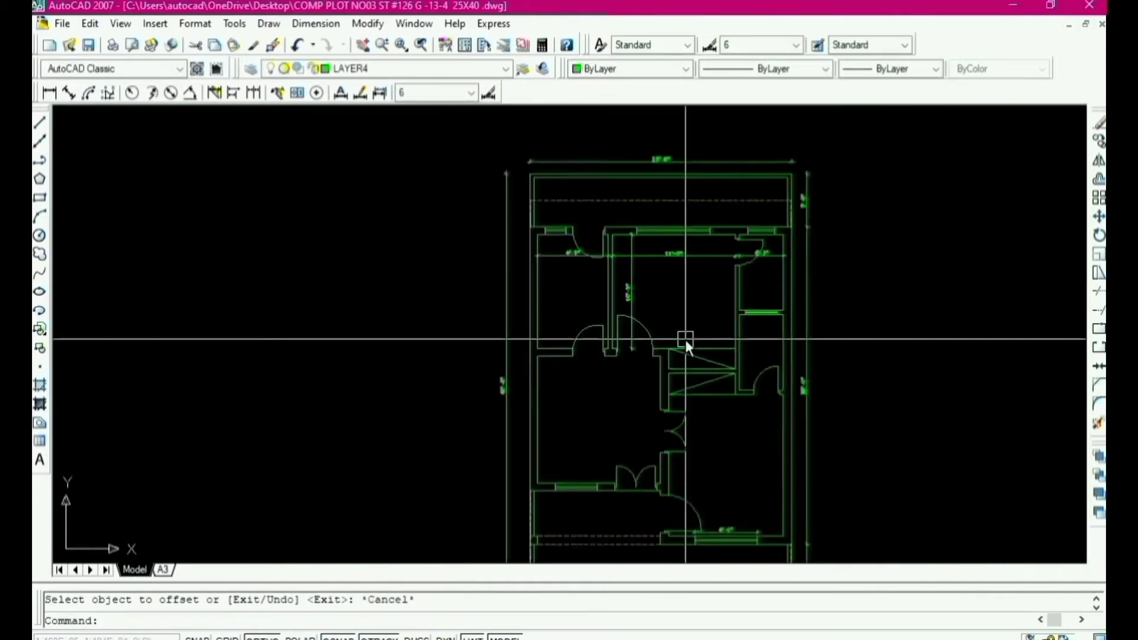
pyautogui.scroll(-5, 742, 323)
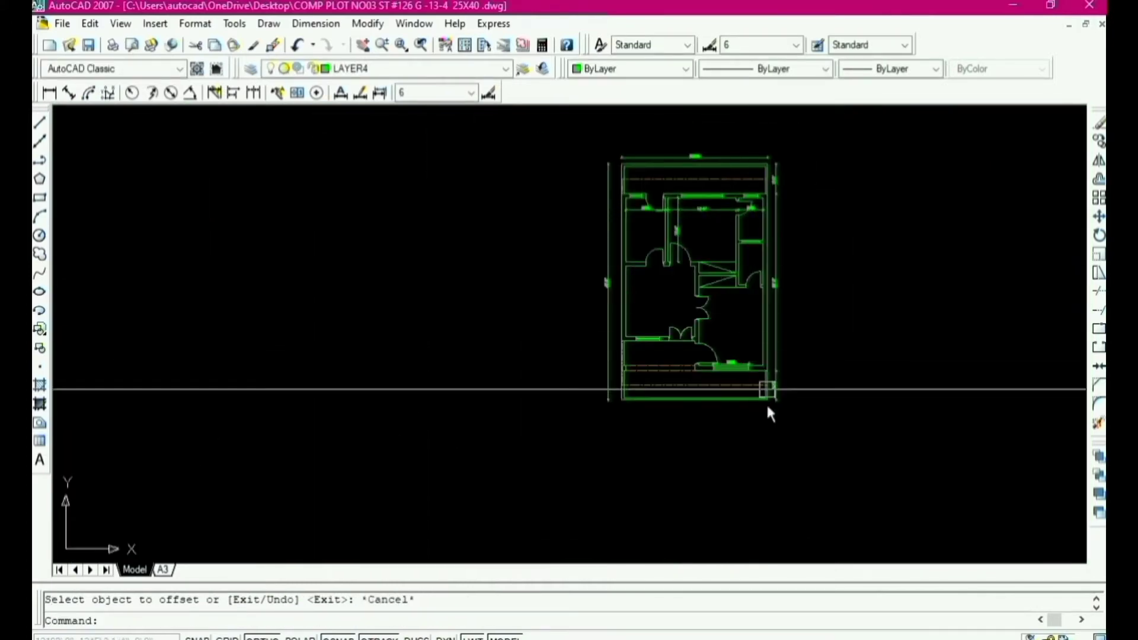
pyautogui.scroll(2, 693, 302)
pyautogui.scroll(-3, 758, 375)
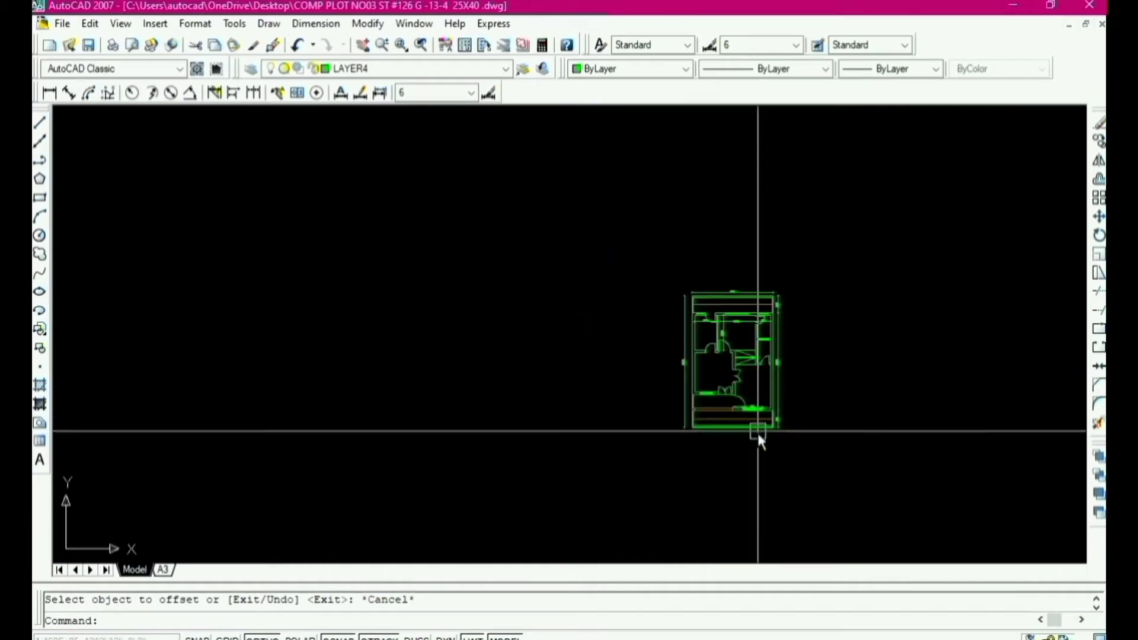
pyautogui.scroll(2, 725, 404)
pyautogui.scroll(3, 744, 357)
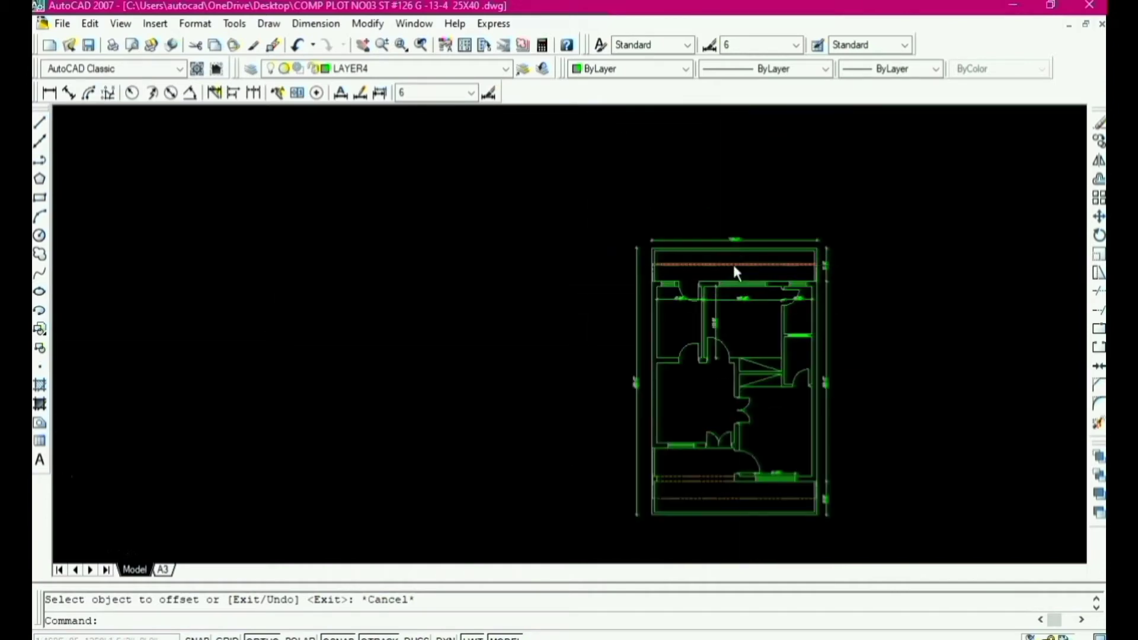
pyautogui.press('Escape')
pyautogui.scroll(5, 766, 429)
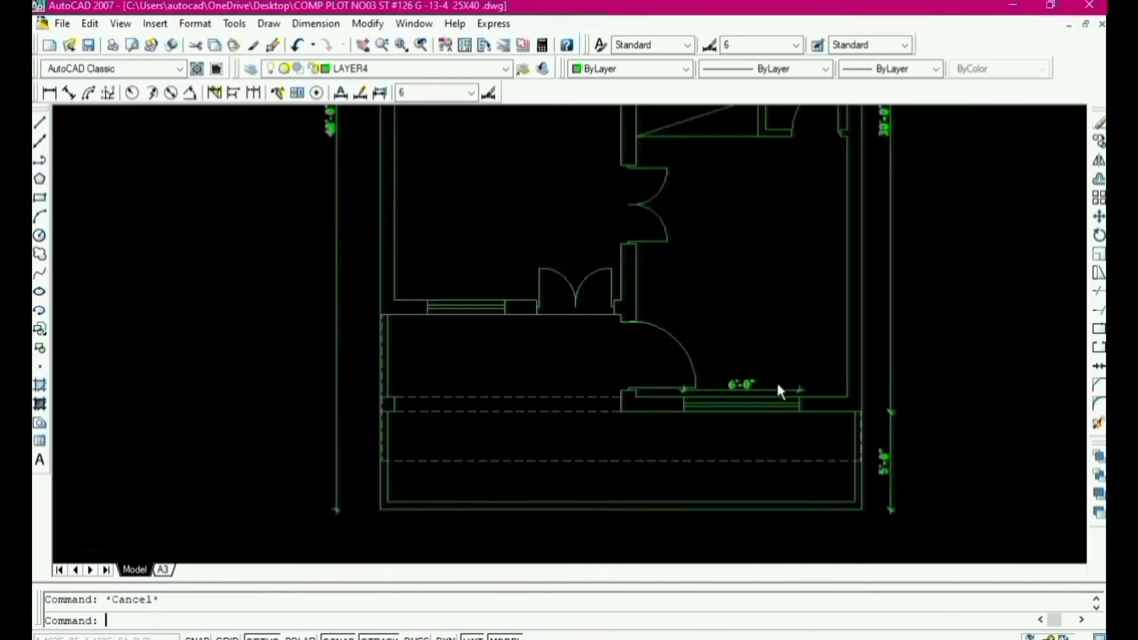
pyautogui.click(762, 395)
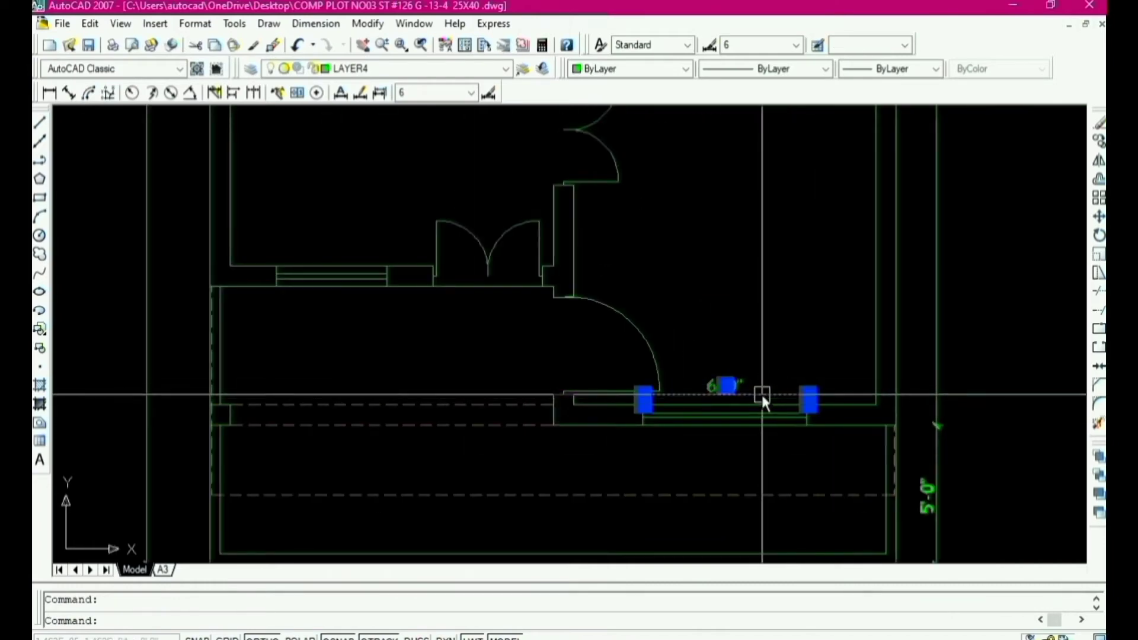
pyautogui.press('Delete')
# Step: Add a vertical linear dimension from the wall line below the stairs to the inner face of the front wall
pyautogui.scroll(-5, 724, 425)
pyautogui.scroll(1, 697, 297)
pyautogui.scroll(2, 697, 296)
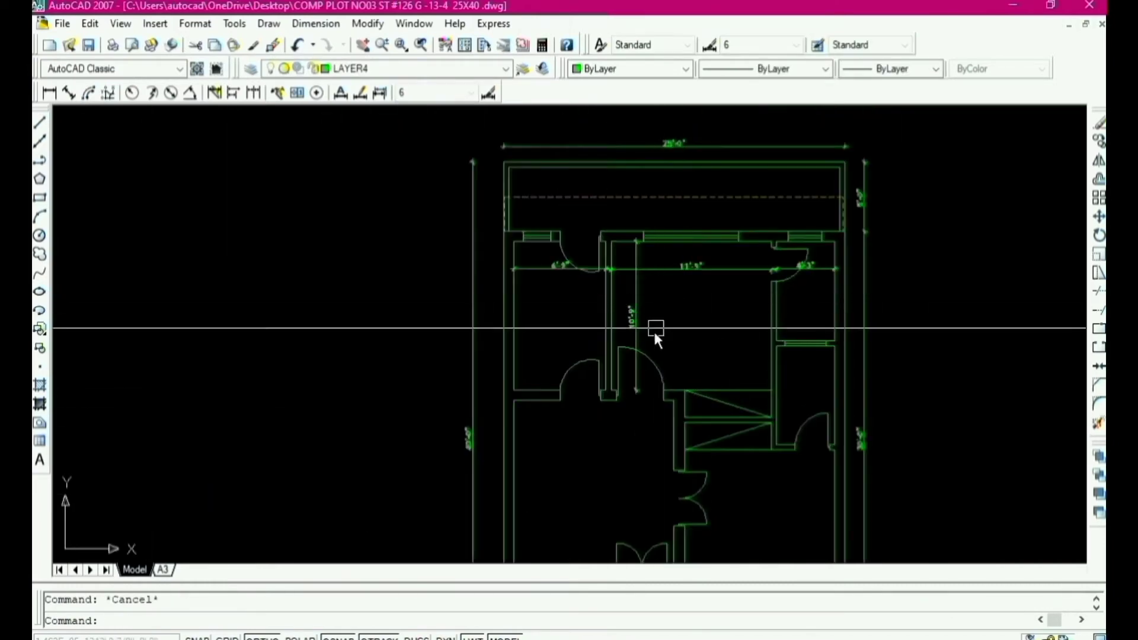
pyautogui.scroll(-4, 737, 229)
pyautogui.scroll(4, 731, 397)
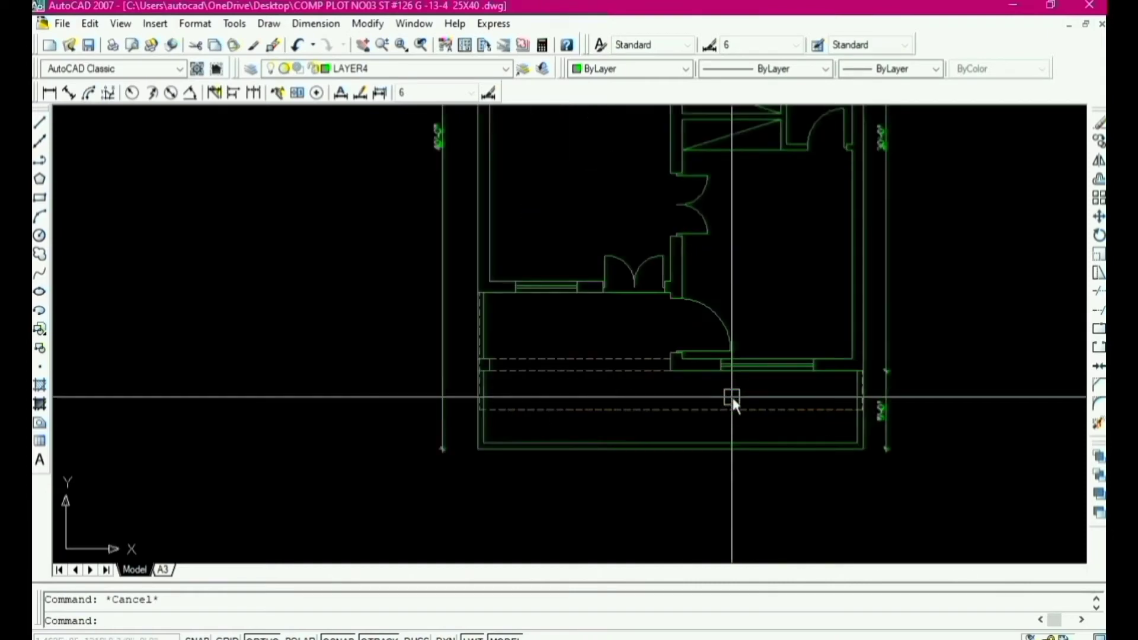
pyautogui.write('dl')
pyautogui.press('Return')
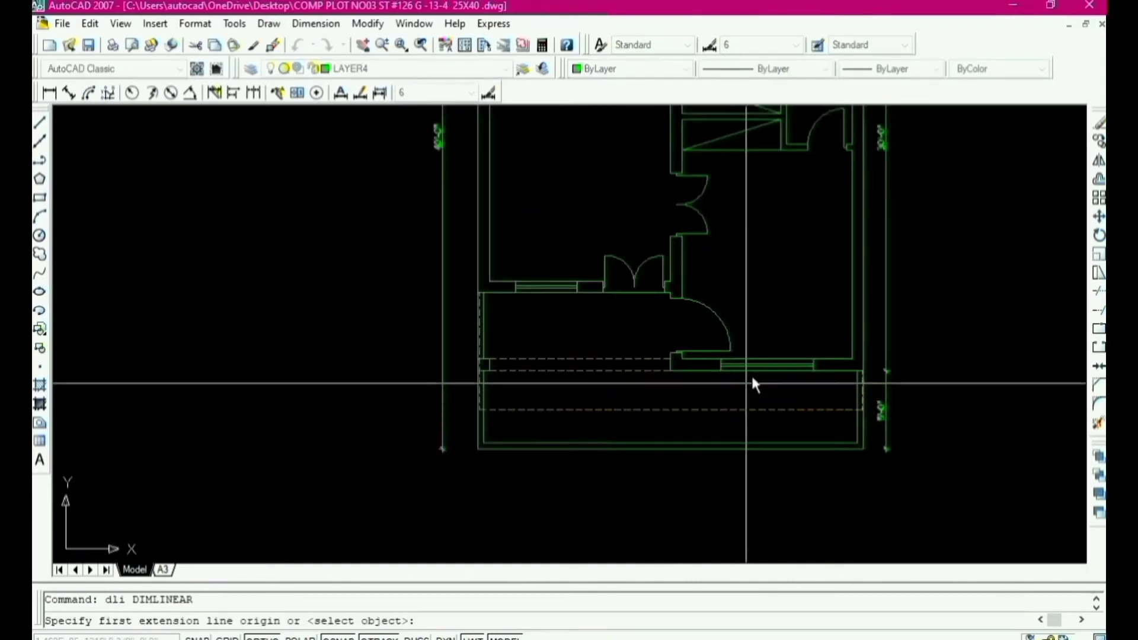
pyautogui.click(795, 152)
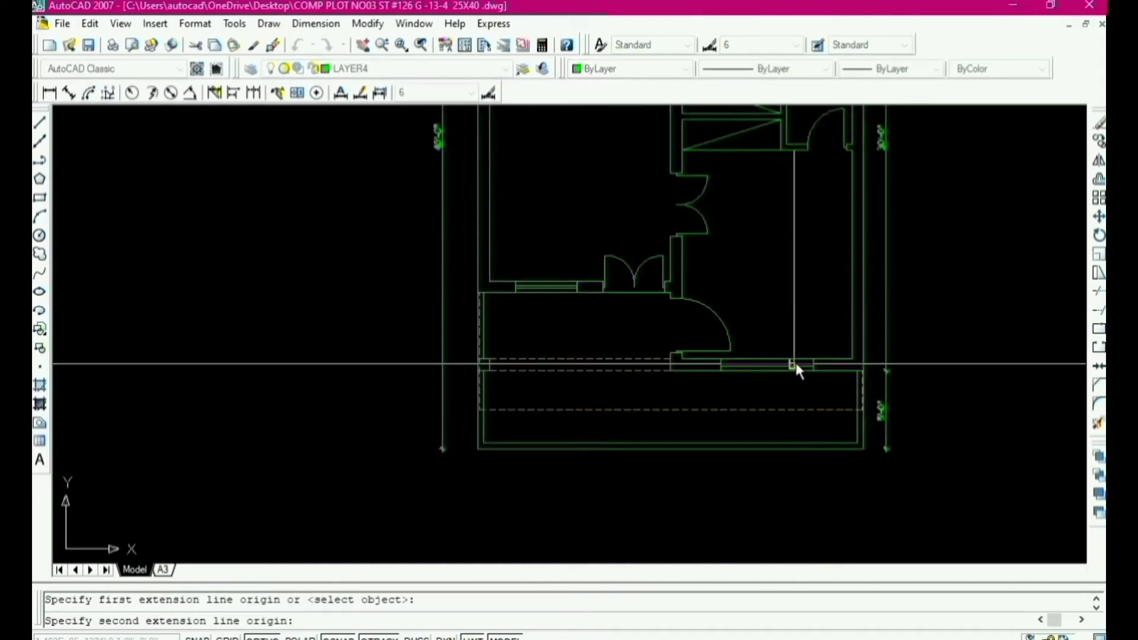
pyautogui.click(795, 358)
pyautogui.click(810, 332)
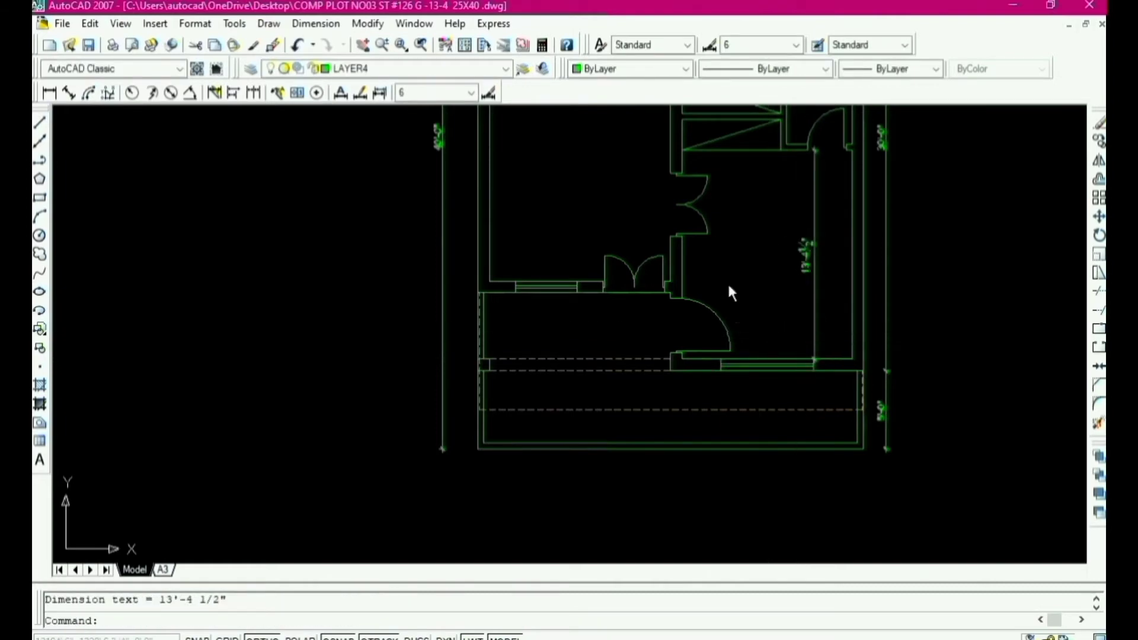
# Step: Add a horizontal linear dimension between the inner side wall faces of the front room below the stairs
pyautogui.scroll(3, 711, 275)
pyautogui.press('Return')
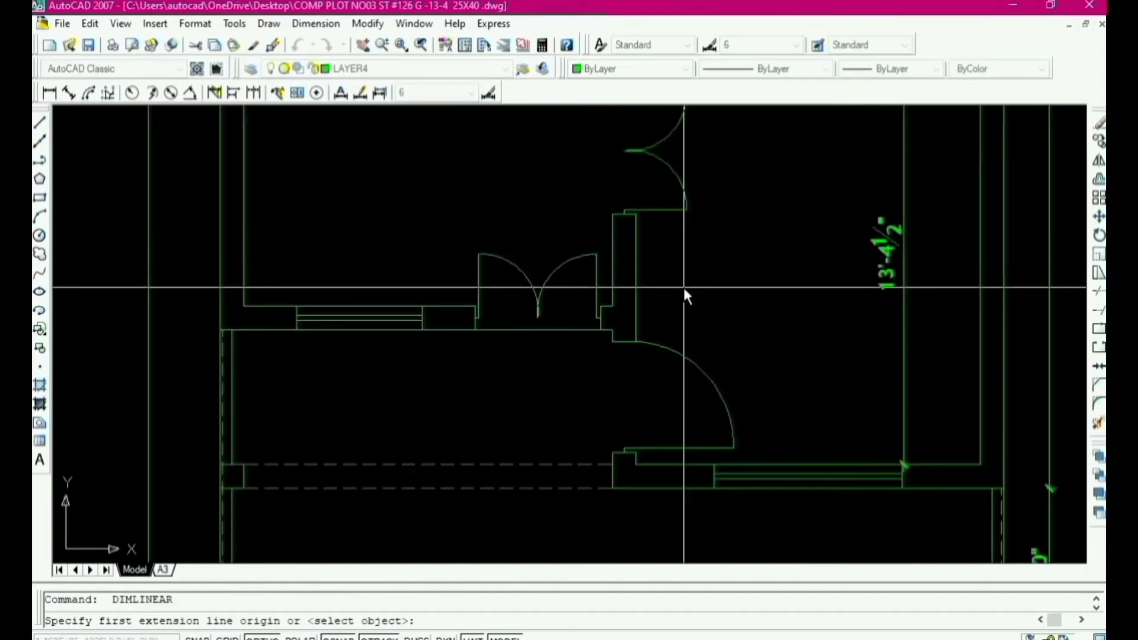
pyautogui.click(638, 277)
pyautogui.click(977, 281)
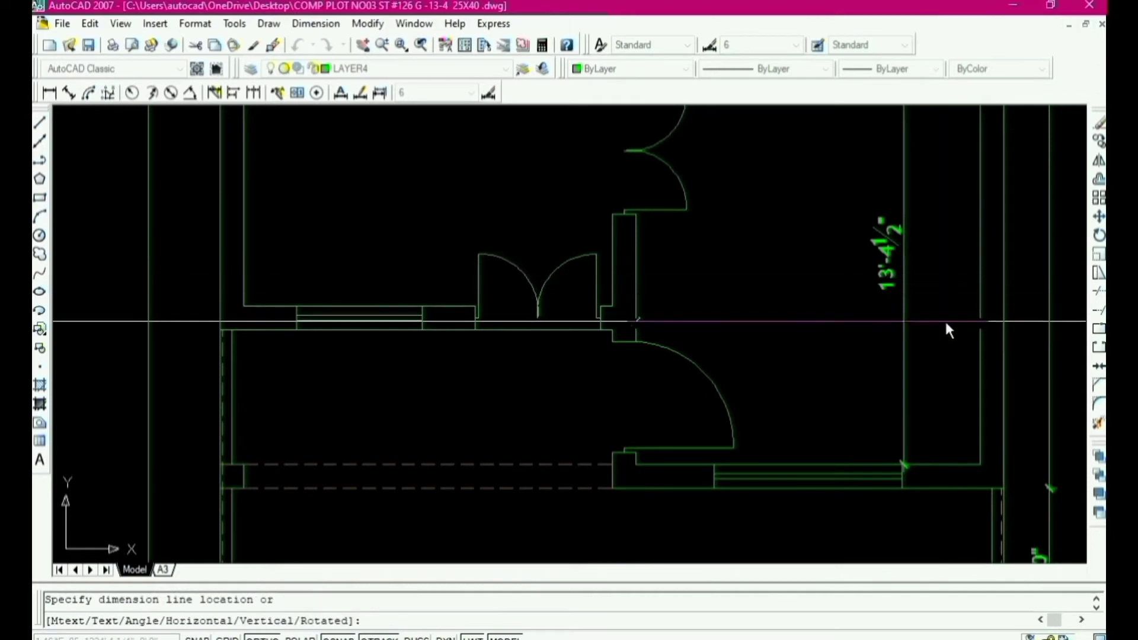
pyautogui.click(944, 320)
pyautogui.scroll(-4, 824, 363)
# Step: Add a vertical linear dimension in the adjoining room, from the inner face of its front window wall to its rear wall
pyautogui.scroll(6, 717, 379)
pyautogui.press('Return')
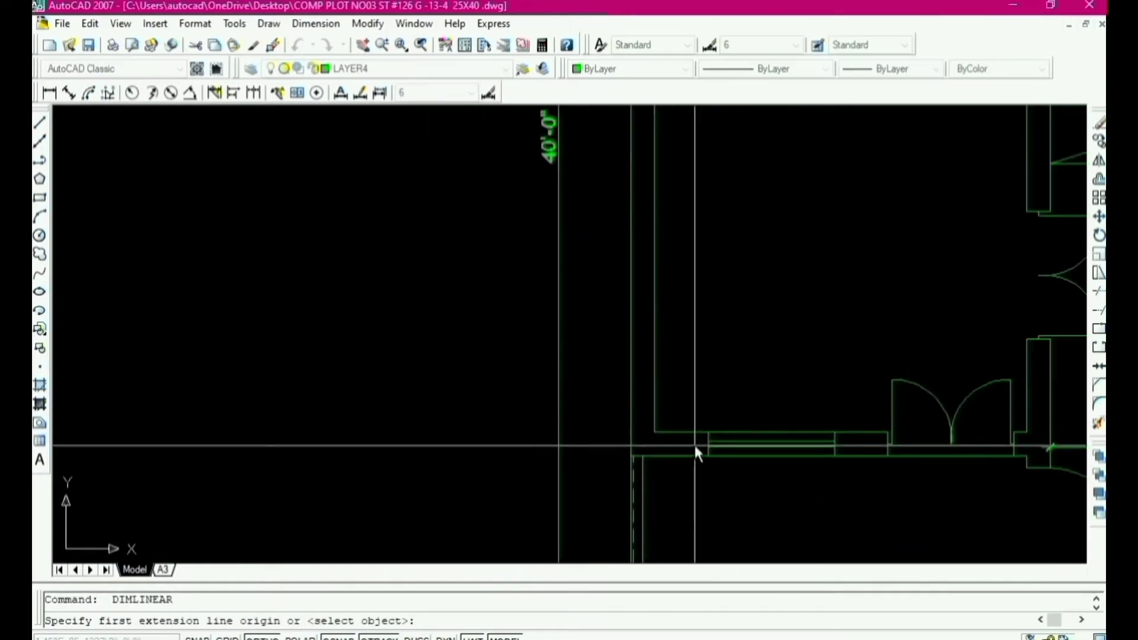
pyautogui.click(694, 441)
pyautogui.scroll(-4, 695, 433)
pyautogui.scroll(3, 703, 361)
pyautogui.click(697, 294)
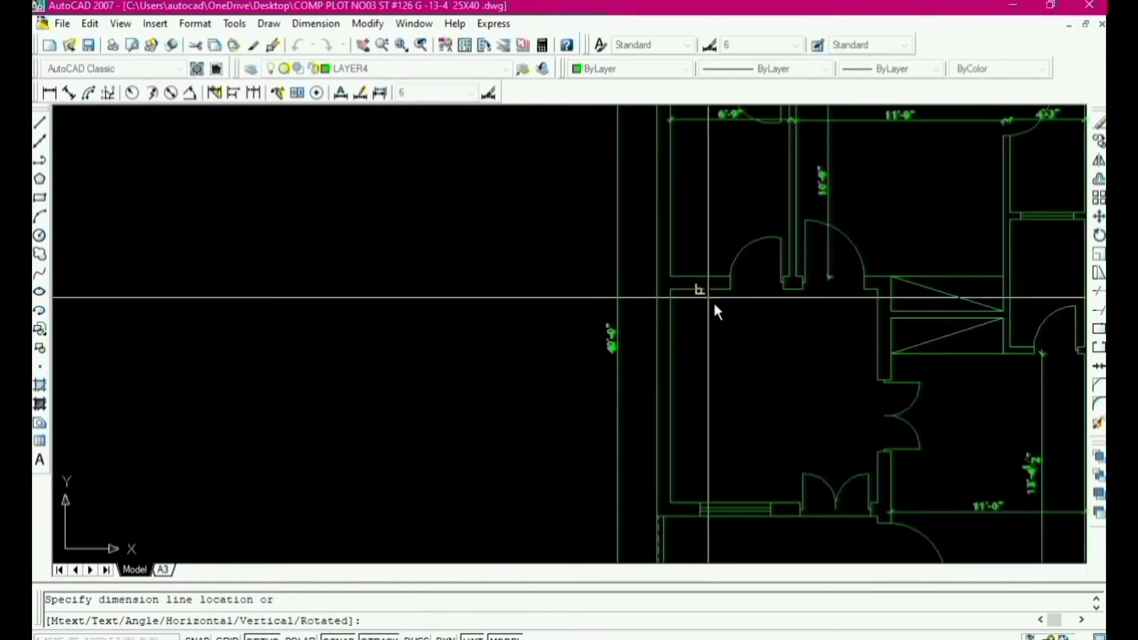
pyautogui.click(720, 323)
# Step: Add a horizontal linear dimension across the same room, from the wall beside the stairs to the outer side wall's inner face
pyautogui.press('Return')
pyautogui.click(876, 368)
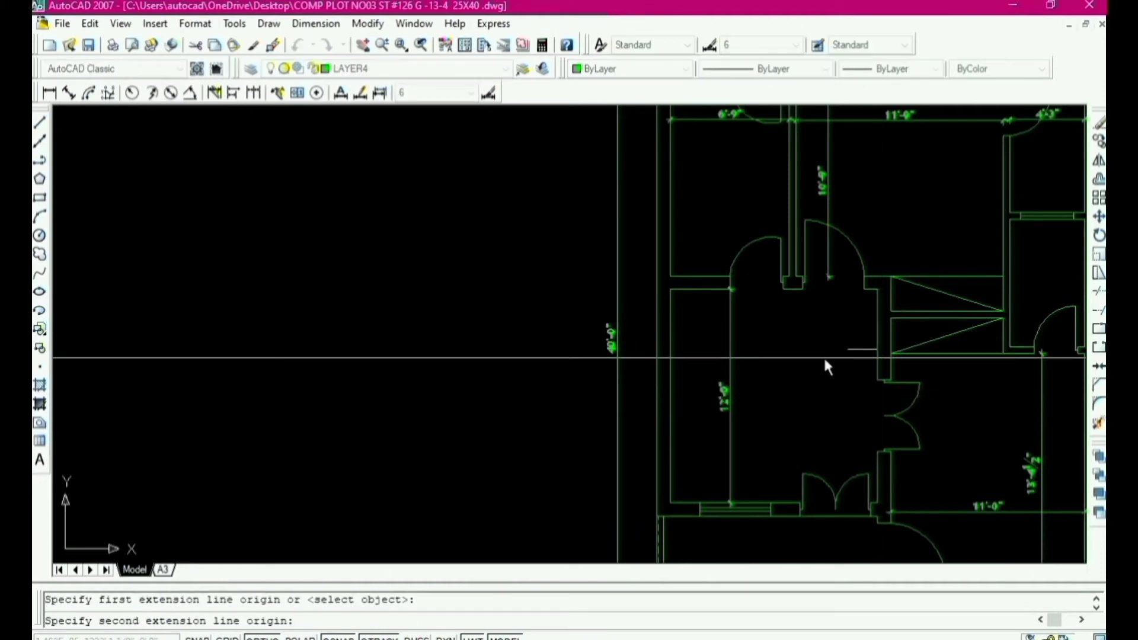
pyautogui.click(670, 349)
pyautogui.click(672, 351)
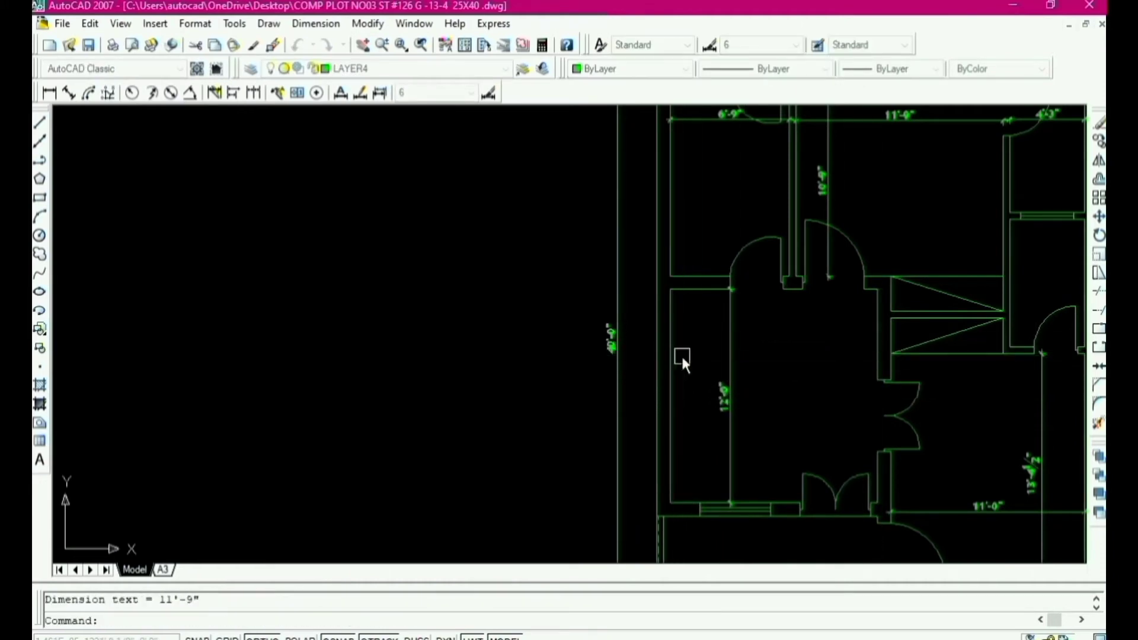
pyautogui.scroll(-4, 681, 407)
pyautogui.scroll(3, 678, 351)
pyautogui.scroll(-2, 717, 234)
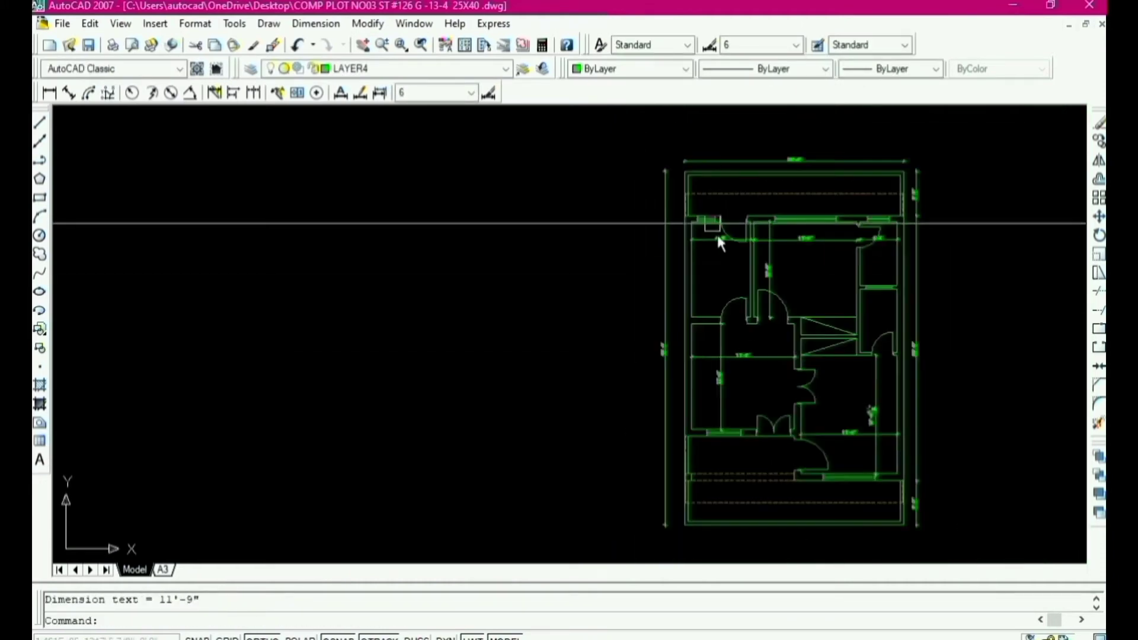
# Step: Add a horizontal linear dimension across the small room beside the stairs, between its side walls
pyautogui.scroll(5, 855, 323)
pyautogui.press('Return')
pyautogui.click(864, 285)
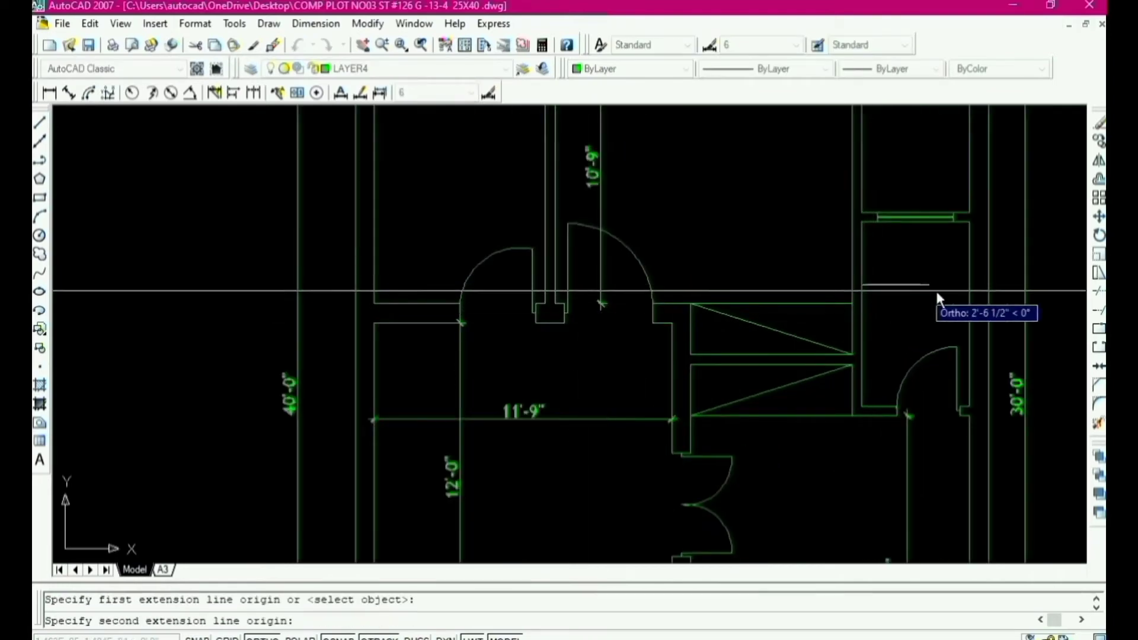
pyautogui.click(969, 285)
pyautogui.click(933, 285)
# Step: Add a vertical linear dimension in the small room beside the stairs, from its door wall to its window wall
pyautogui.press('Return')
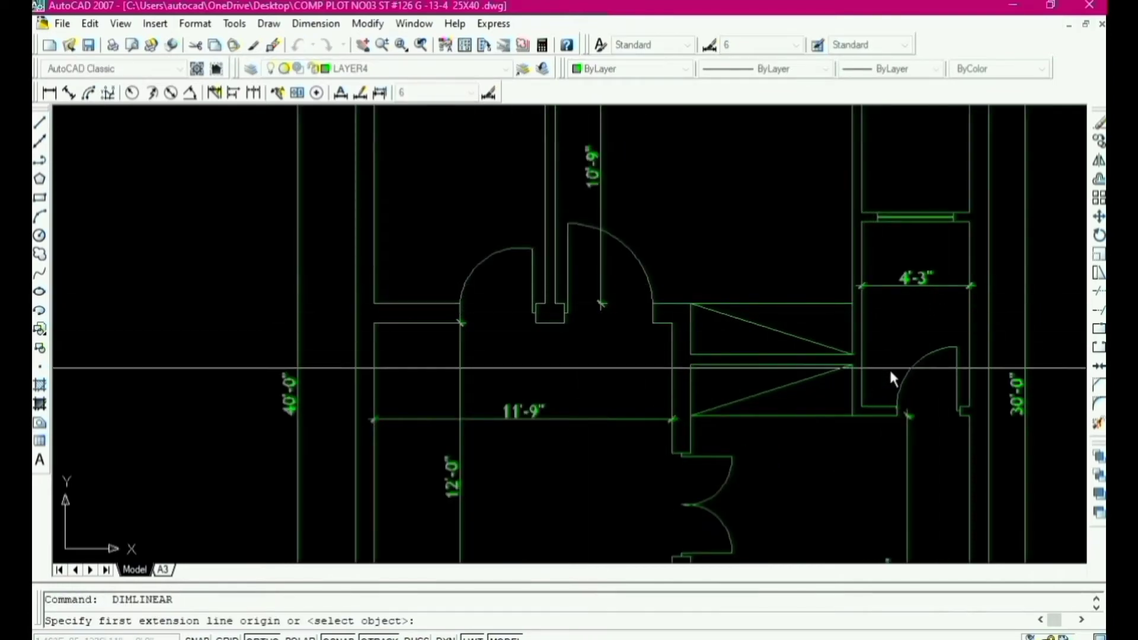
pyautogui.click(879, 406)
pyautogui.click(878, 221)
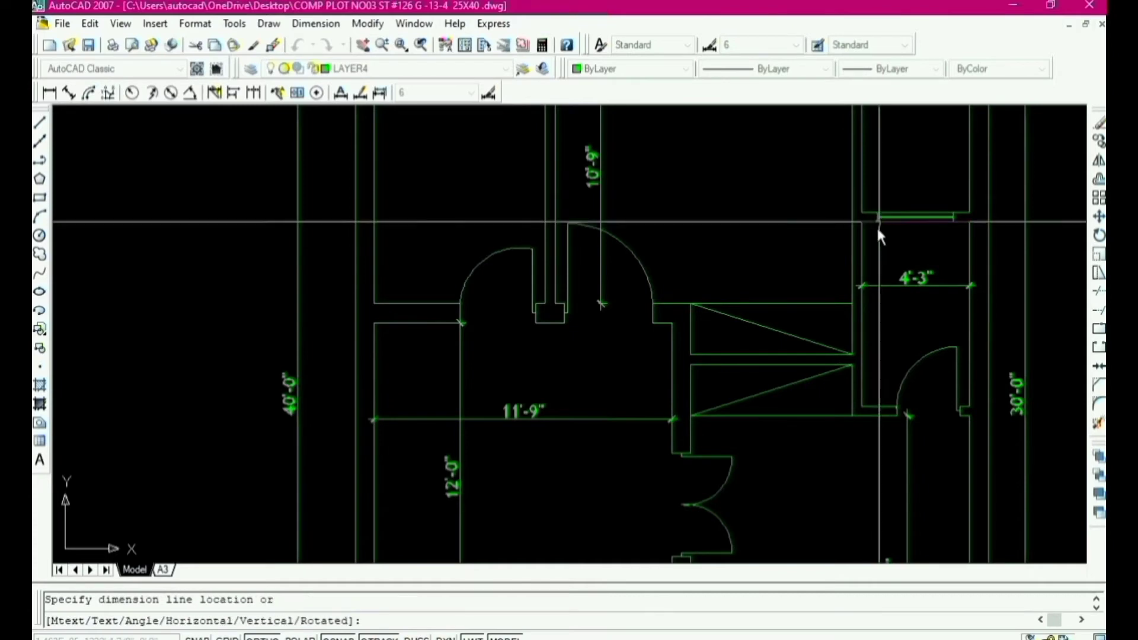
pyautogui.click(884, 248)
pyautogui.scroll(-5, 821, 332)
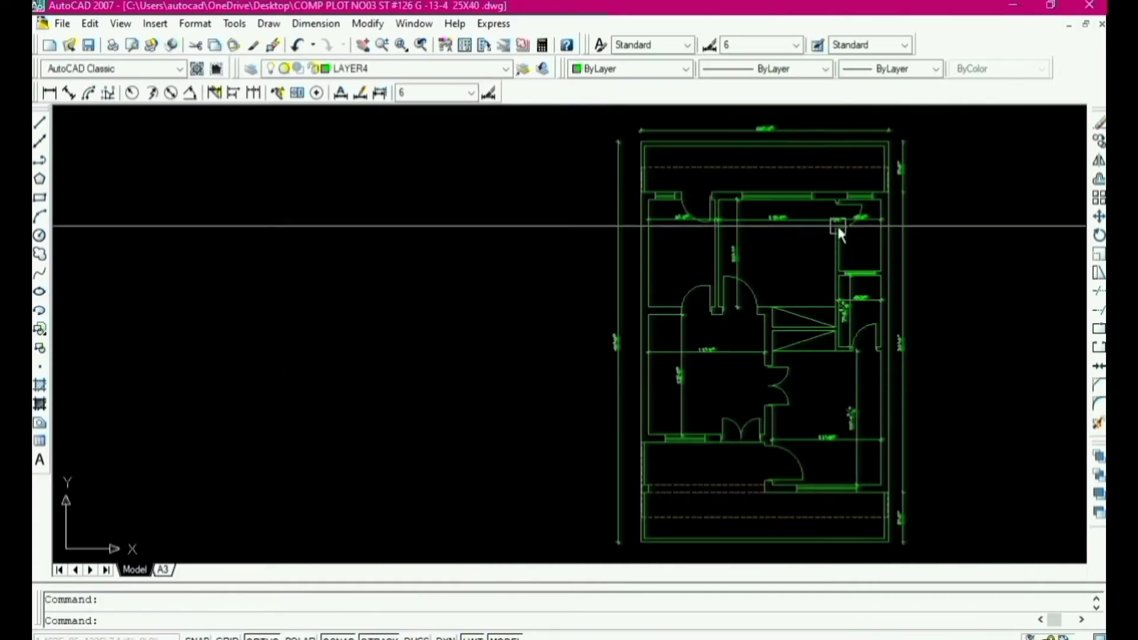
# Step: Dimension the porch with a horizontal dimension across its width and a vertical one from the window wall to the dashed front line
pyautogui.scroll(5, 700, 160)
pyautogui.scroll(-6, 699, 161)
pyautogui.scroll(4, 709, 361)
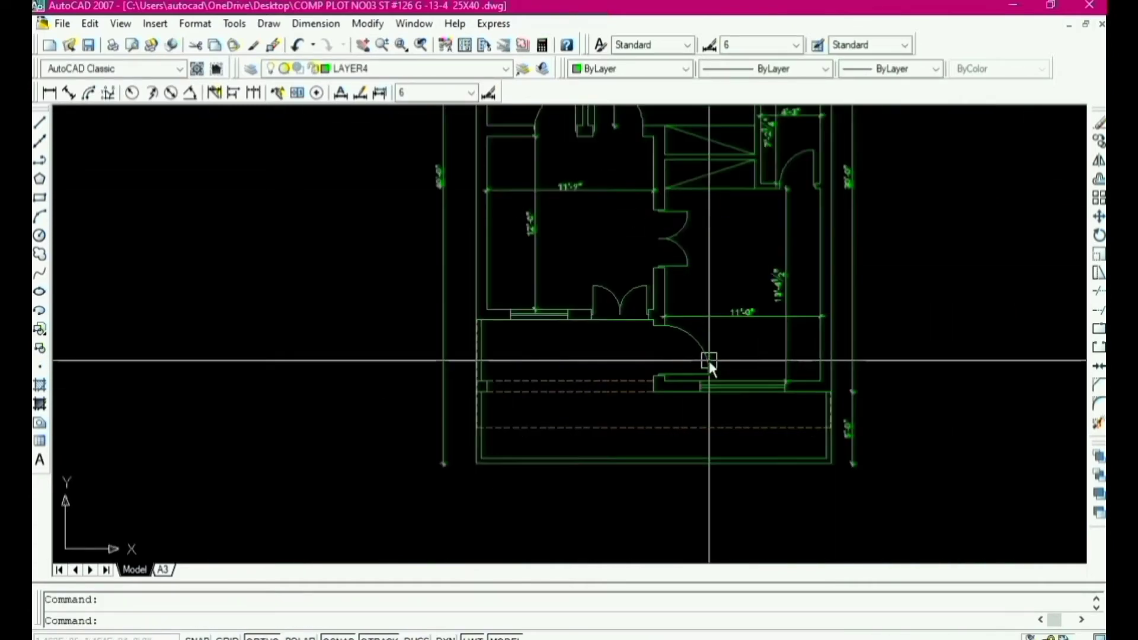
pyautogui.scroll(-5, 721, 339)
pyautogui.scroll(4, 645, 385)
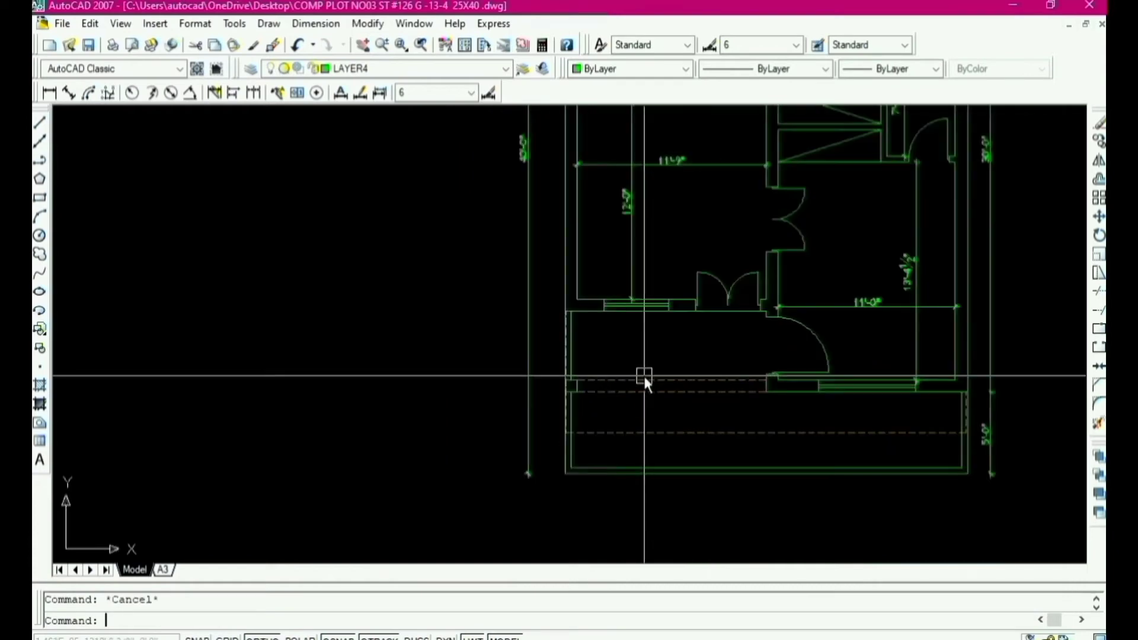
pyautogui.scroll(2, 511, 271)
pyautogui.click(511, 270)
pyautogui.write('e')
pyautogui.press('Return')
pyautogui.press('Escape')
pyautogui.scroll(-2, 545, 305)
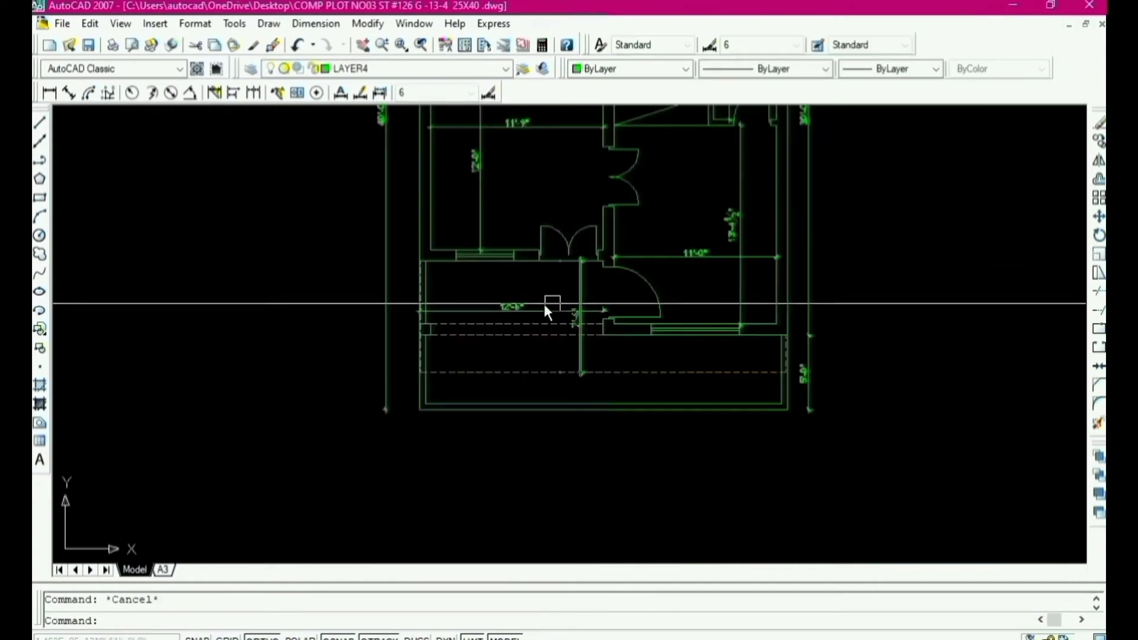
pyautogui.scroll(2, 531, 247)
pyautogui.scroll(-5, 581, 359)
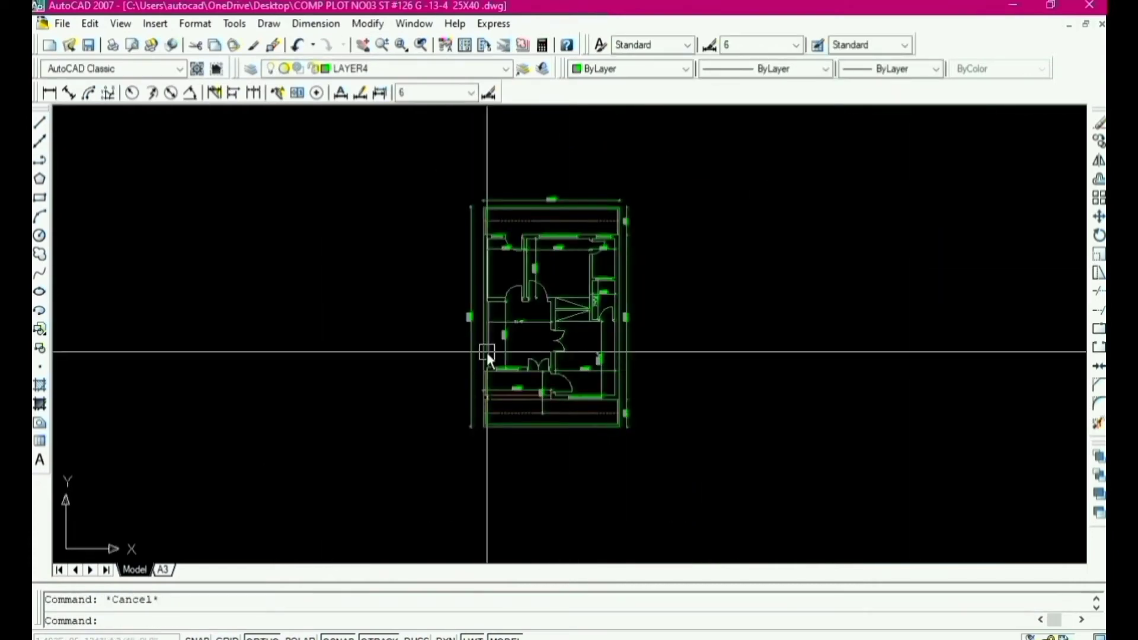
pyautogui.scroll(3, 486, 352)
pyautogui.scroll(-2, 585, 507)
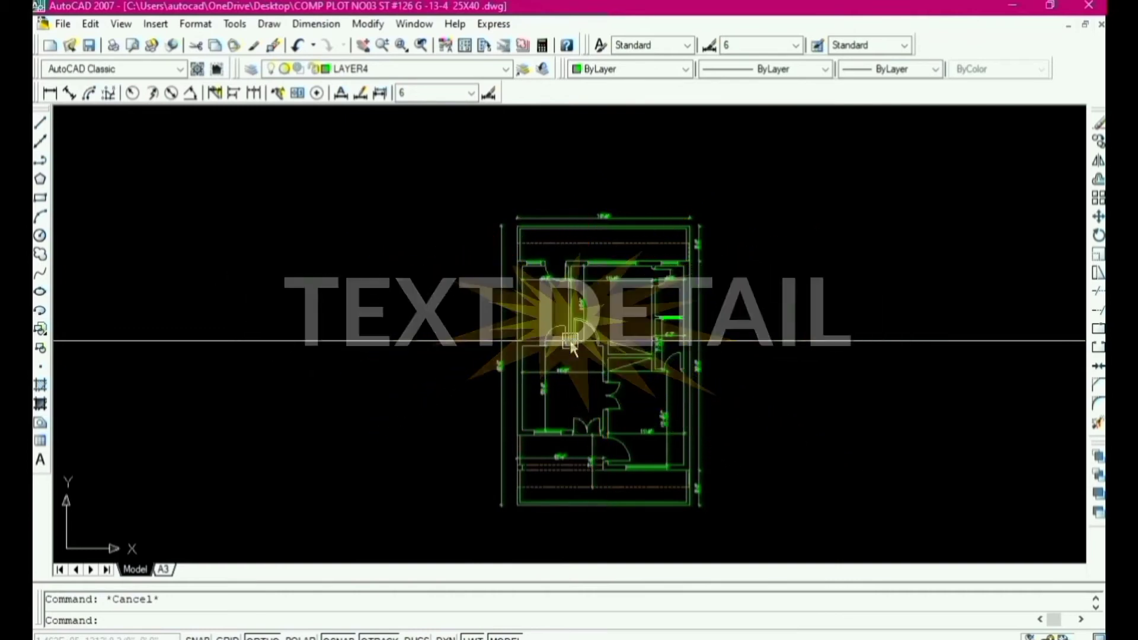
# Step: Add the multiline text label BED in capitals inside the rear bedroom, beside its 10'-9" dimension
pyautogui.scroll(4, 593, 308)
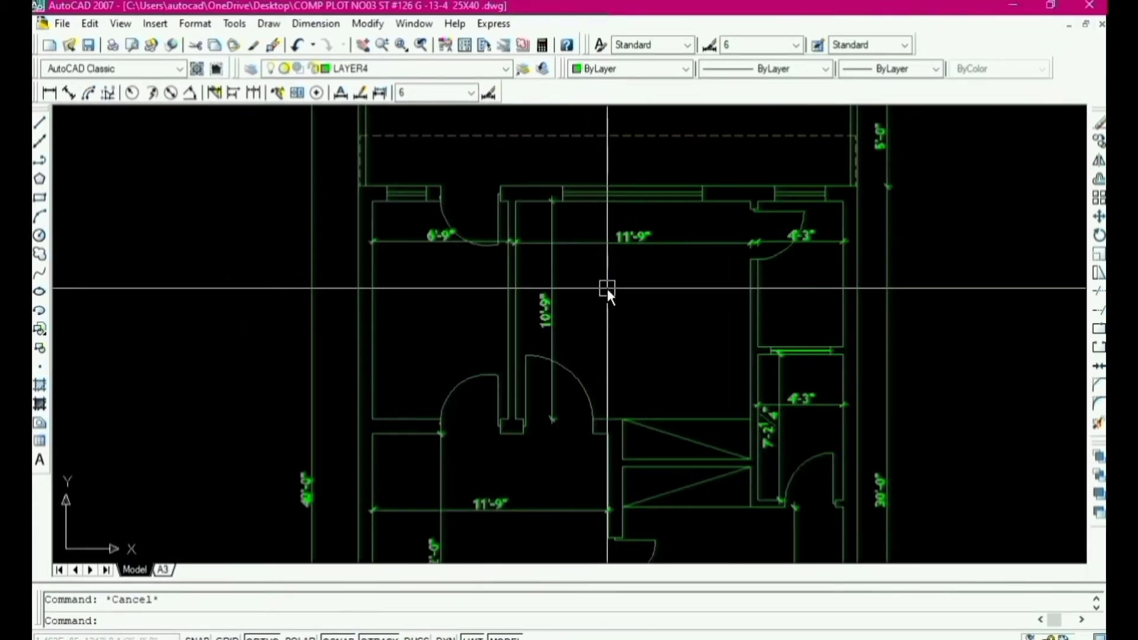
pyautogui.write('t')
pyautogui.press('Return')
pyautogui.click(592, 281)
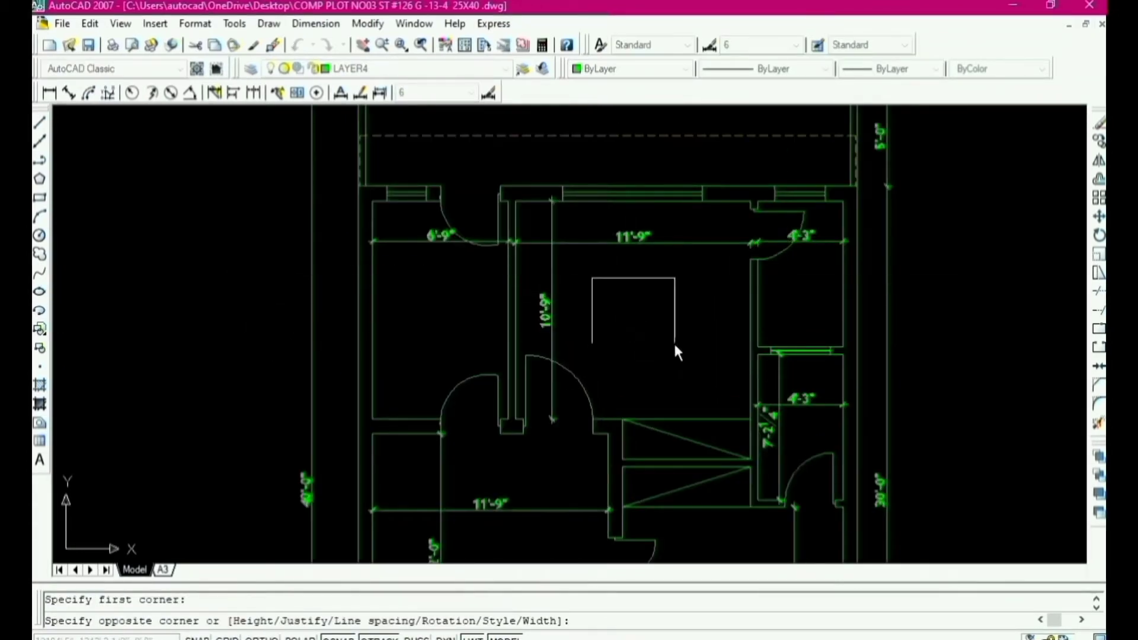
pyautogui.click(691, 330)
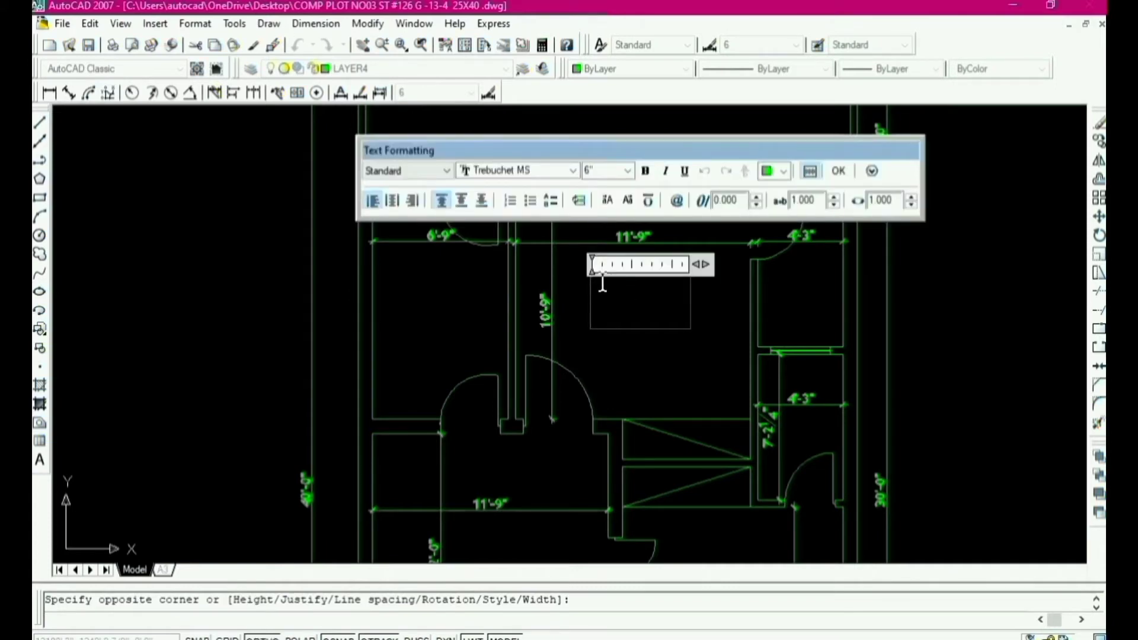
pyautogui.write('bed')
pyautogui.moveTo(619, 286); pyautogui.dragTo(560, 286)
pyautogui.hotkey('ctrl', 'shift', 'u')
pyautogui.click(630, 350)
pyautogui.scroll(-5, 619, 341)
pyautogui.scroll(8, 621, 329)
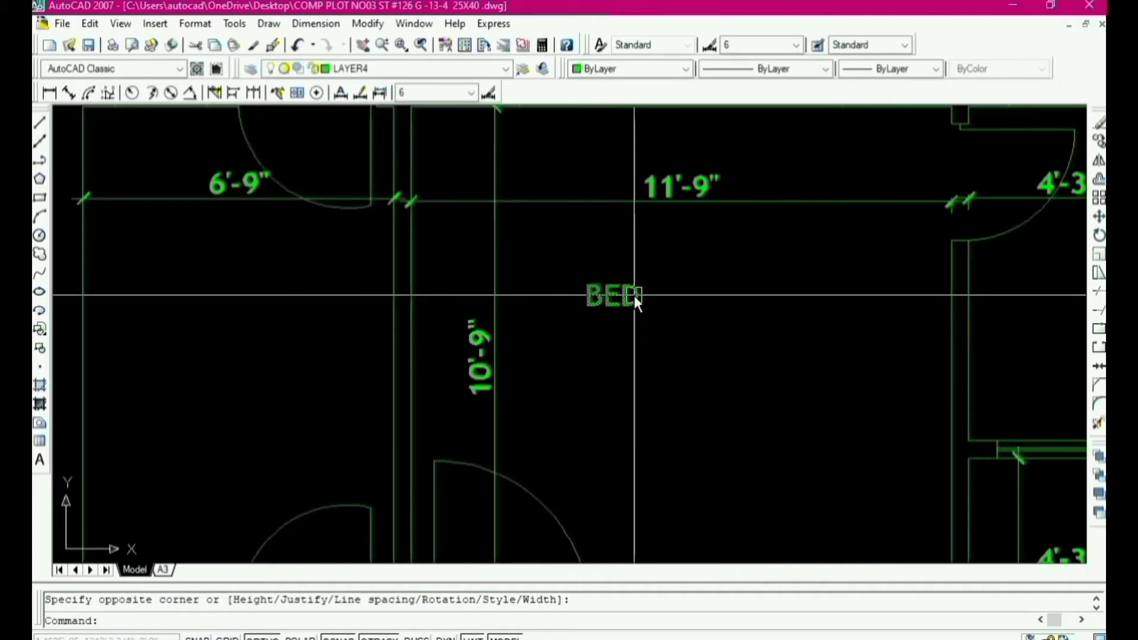
# Step: Copy the BED label about 9 inches straight down to make a second text line
pyautogui.press('Escape')
pyautogui.write('co')
pyautogui.press('Return')
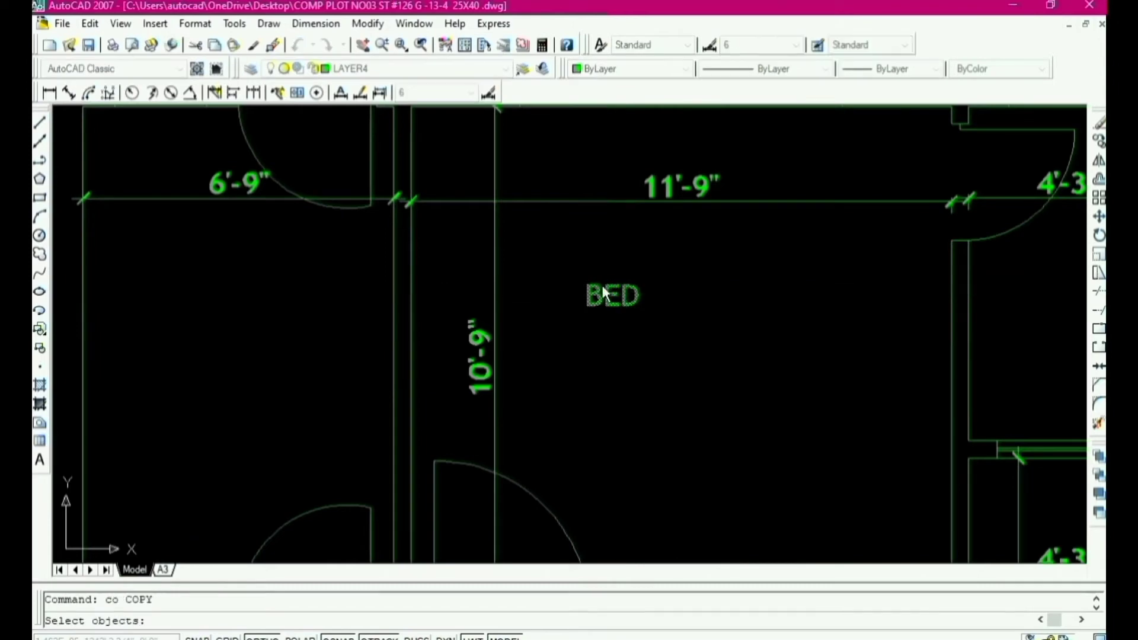
pyautogui.click(602, 292)
pyautogui.press('Return')
pyautogui.click(610, 301)
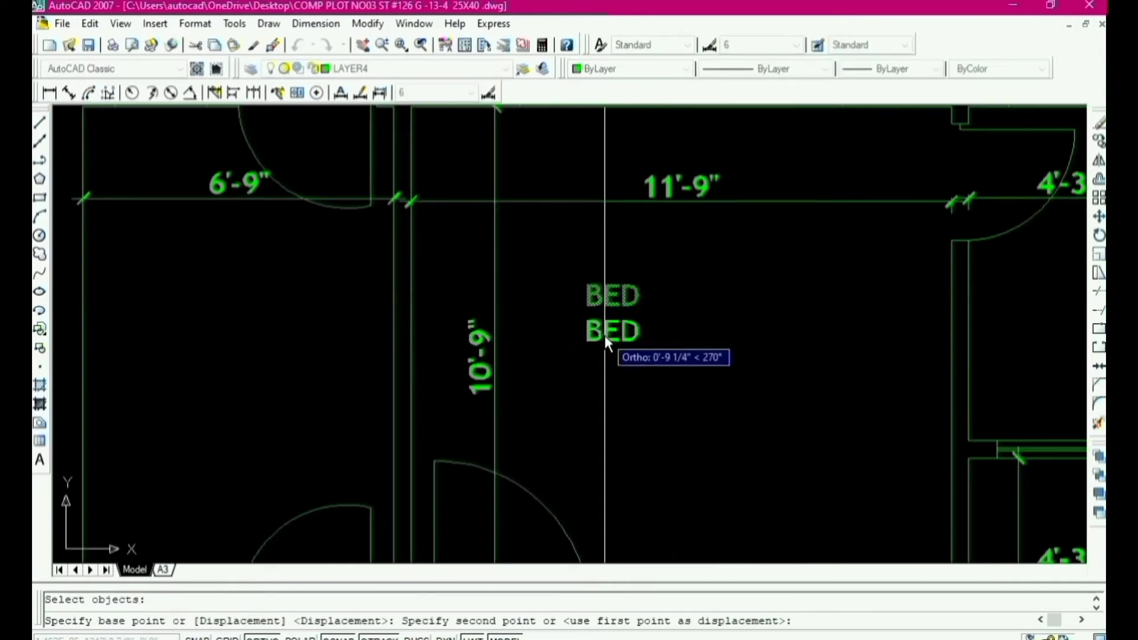
pyautogui.click(605, 335)
pyautogui.press('Escape')
pyautogui.scroll(3, 610, 356)
pyautogui.scroll(-6, 656, 304)
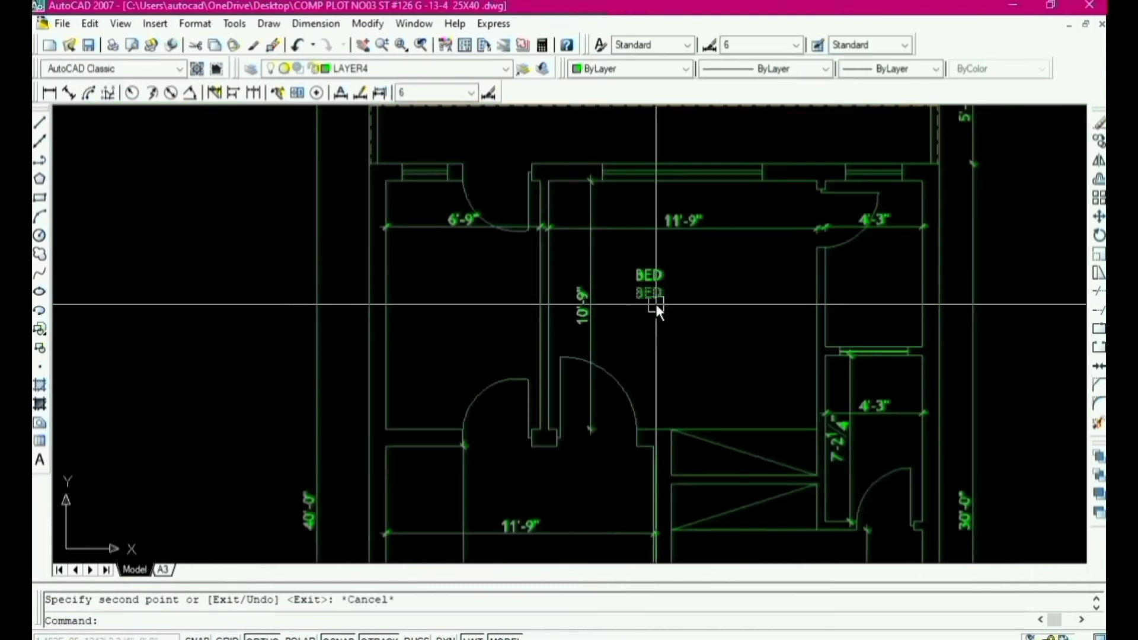
# Step: Start the text edit command for the lower BED label
pyautogui.scroll(5, 645, 305)
pyautogui.press('Escape')
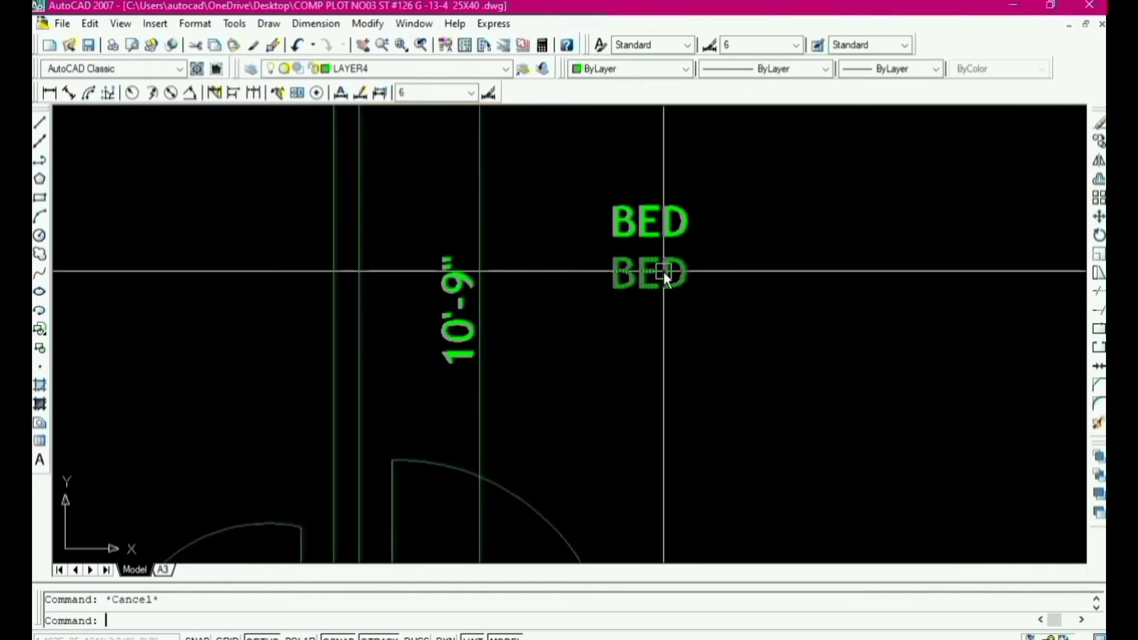
pyautogui.write('ed')
pyautogui.press('Return')
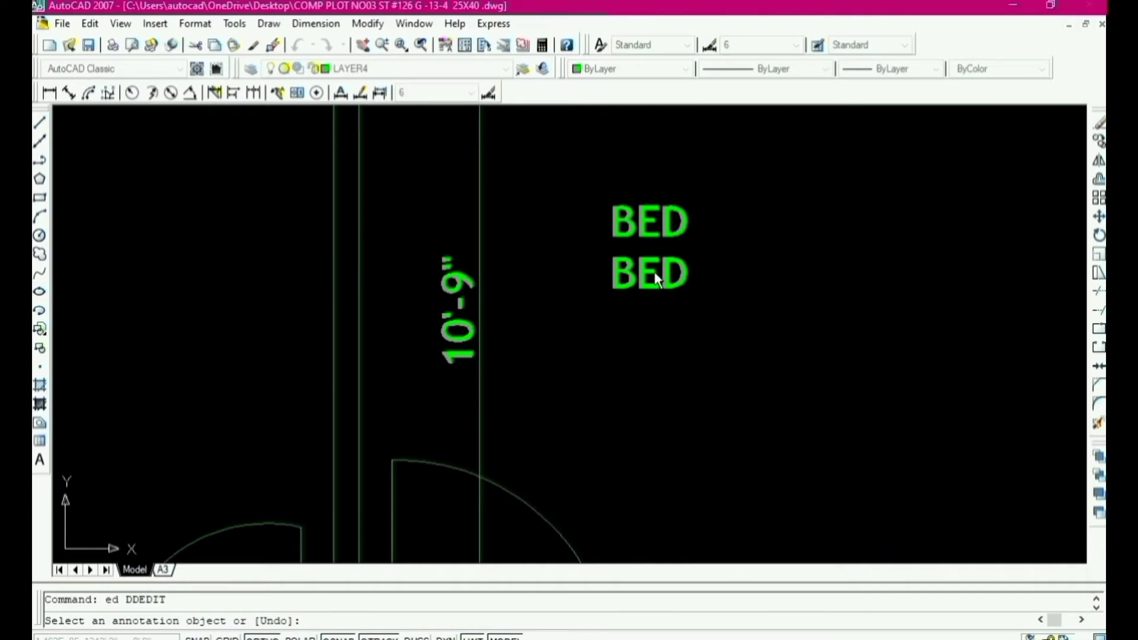
# Step: Replace the lower BED text with the room size 11'-9"x10'-9"
pyautogui.click(657, 279)
pyautogui.moveTo(689, 275); pyautogui.dragTo(579, 283)
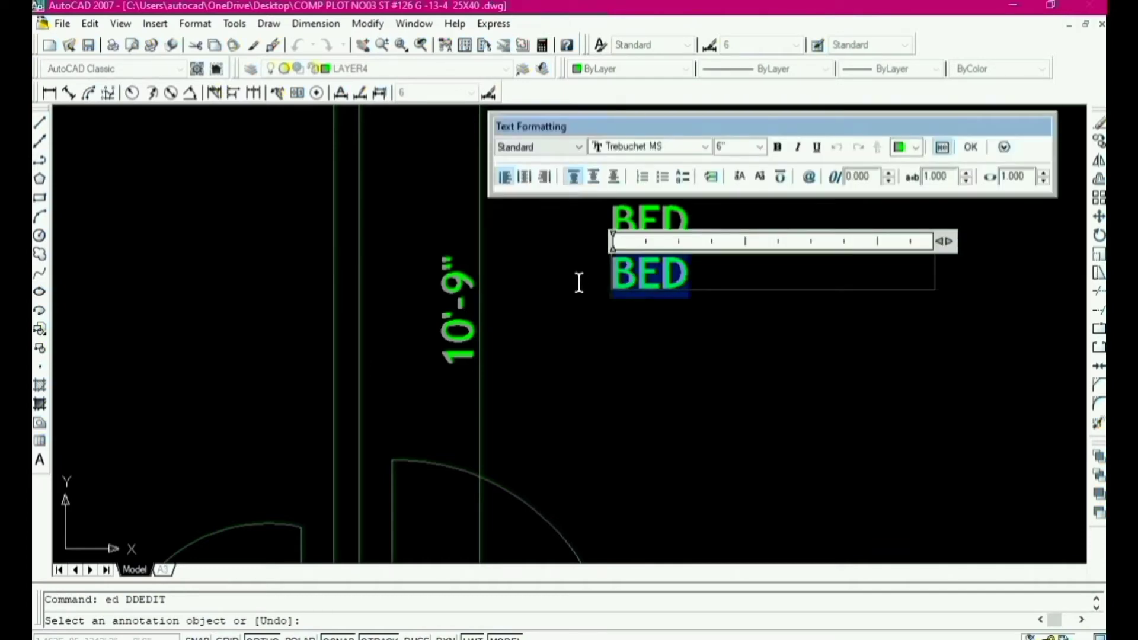
pyautogui.scroll(-4, 587, 318)
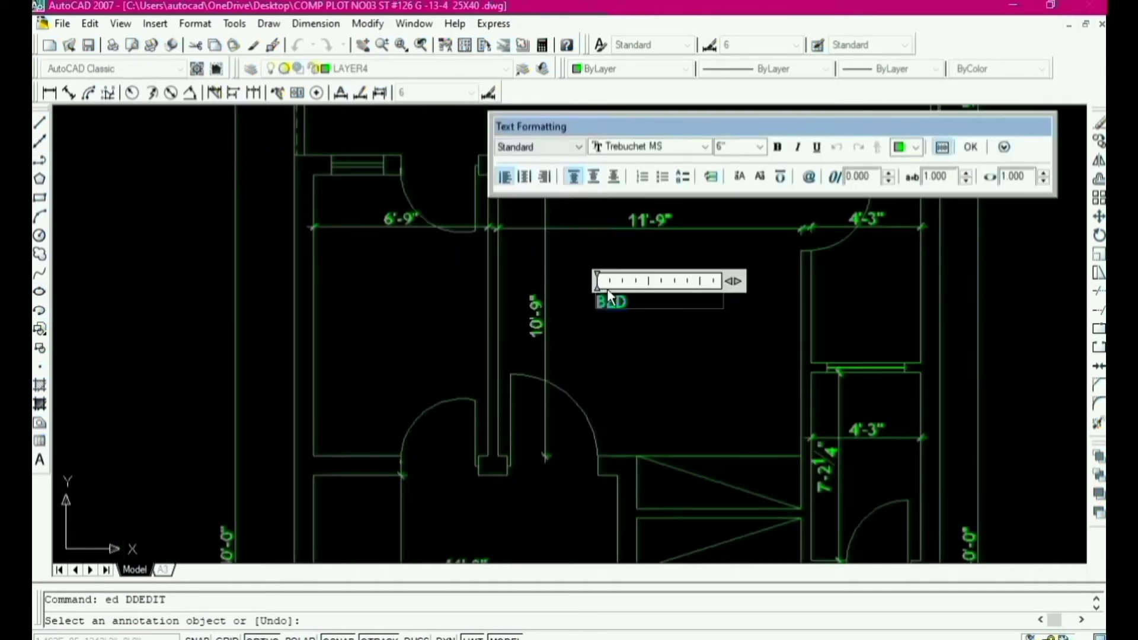
pyautogui.scroll(1, 616, 297)
pyautogui.scroll(-1, 634, 355)
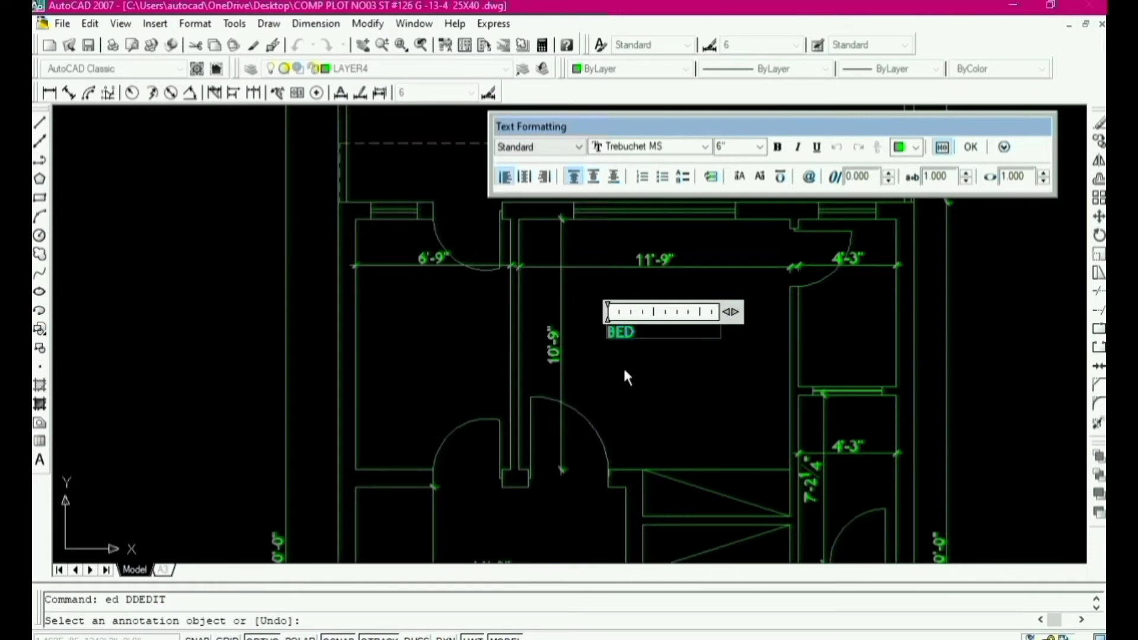
pyautogui.write('11\'-9"x10\'9')
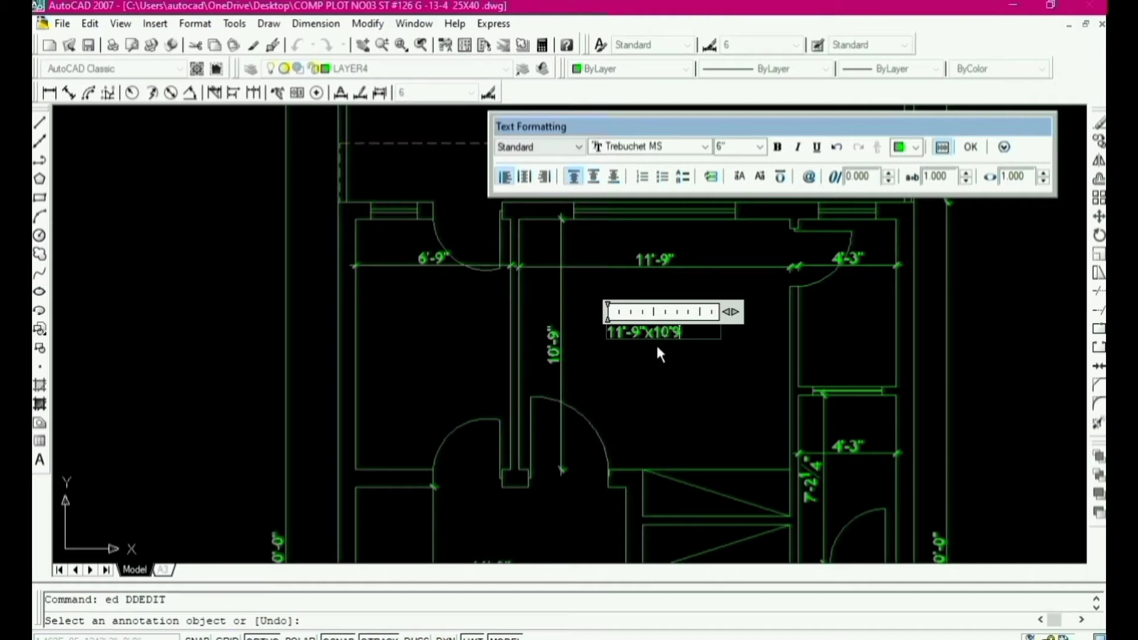
pyautogui.click(669, 332)
pyautogui.write('-')
pyautogui.click(655, 388)
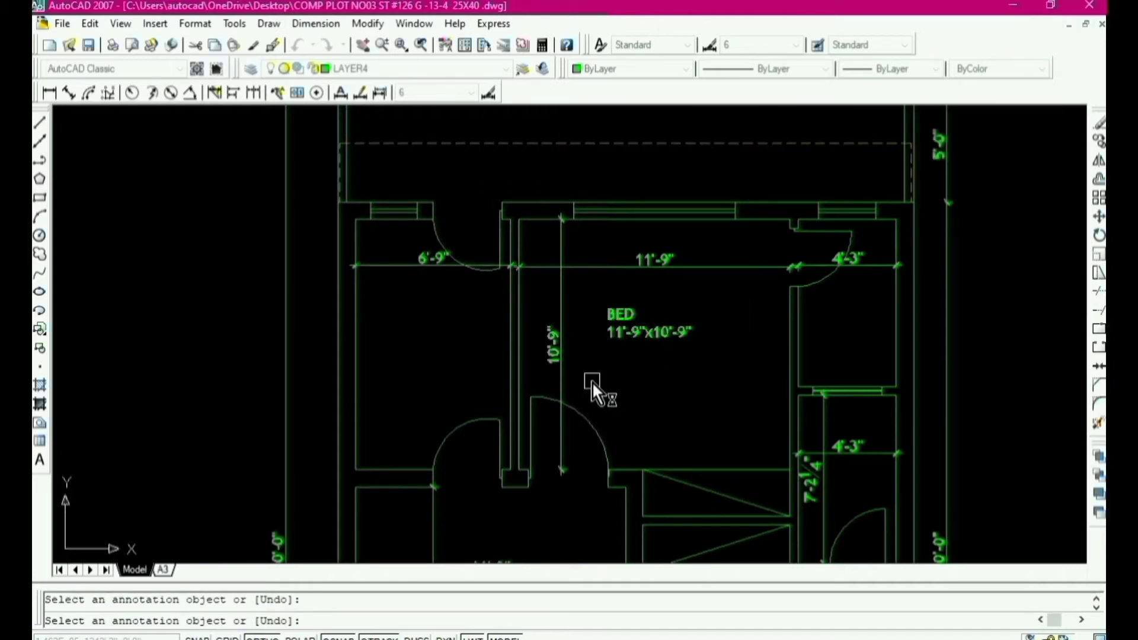
pyautogui.scroll(3, 617, 331)
pyautogui.press('Escape')
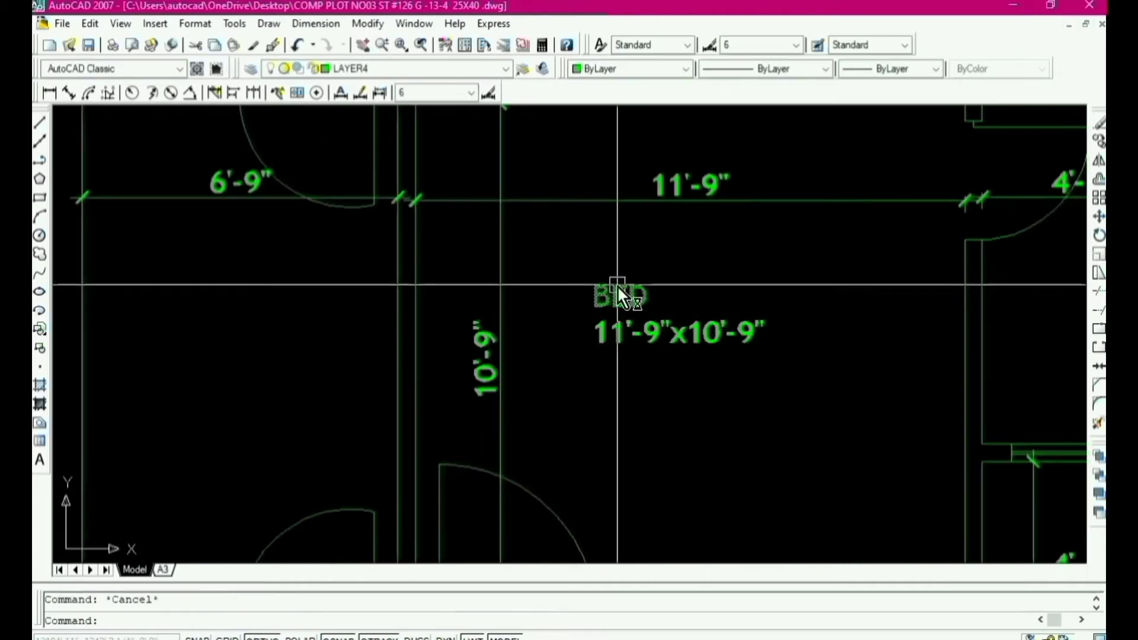
# Step: Move the BED label so it sits centred above its 11'-9"x10'-9" size text
pyautogui.click(613, 300)
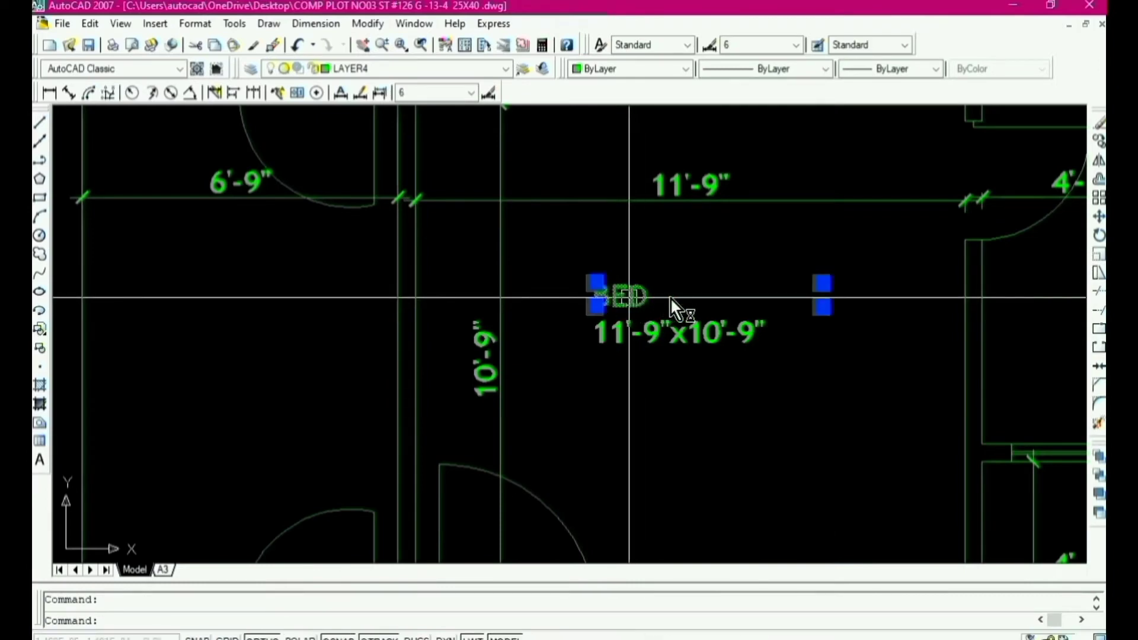
pyautogui.moveTo(670, 297); pyautogui.dragTo(673, 302)
pyautogui.scroll(-4, 652, 296)
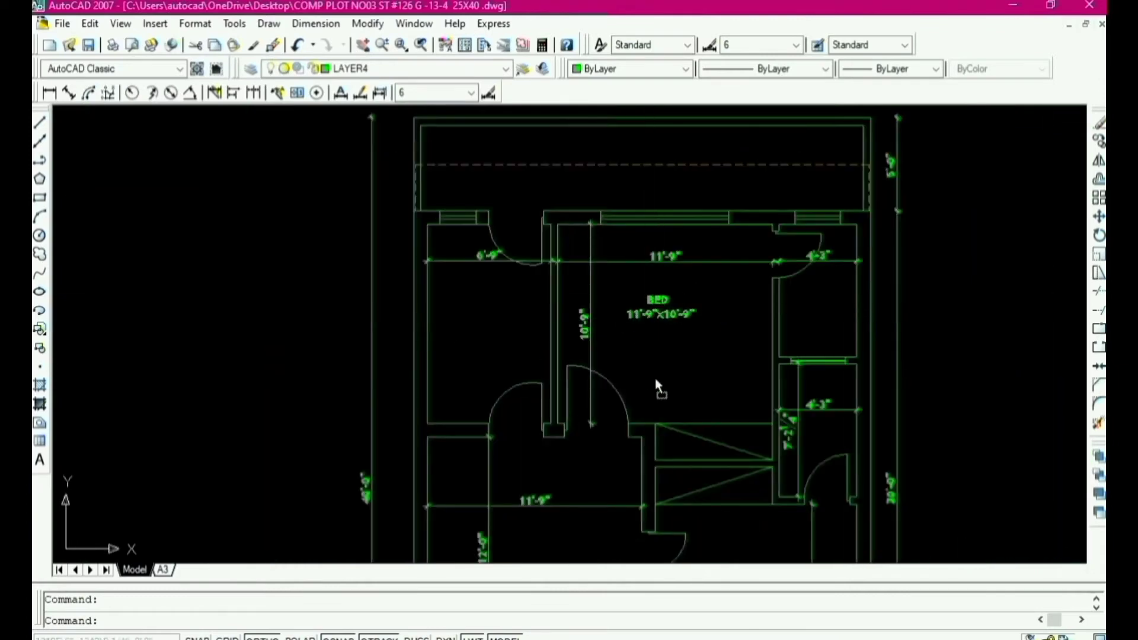
pyautogui.scroll(-4, 657, 361)
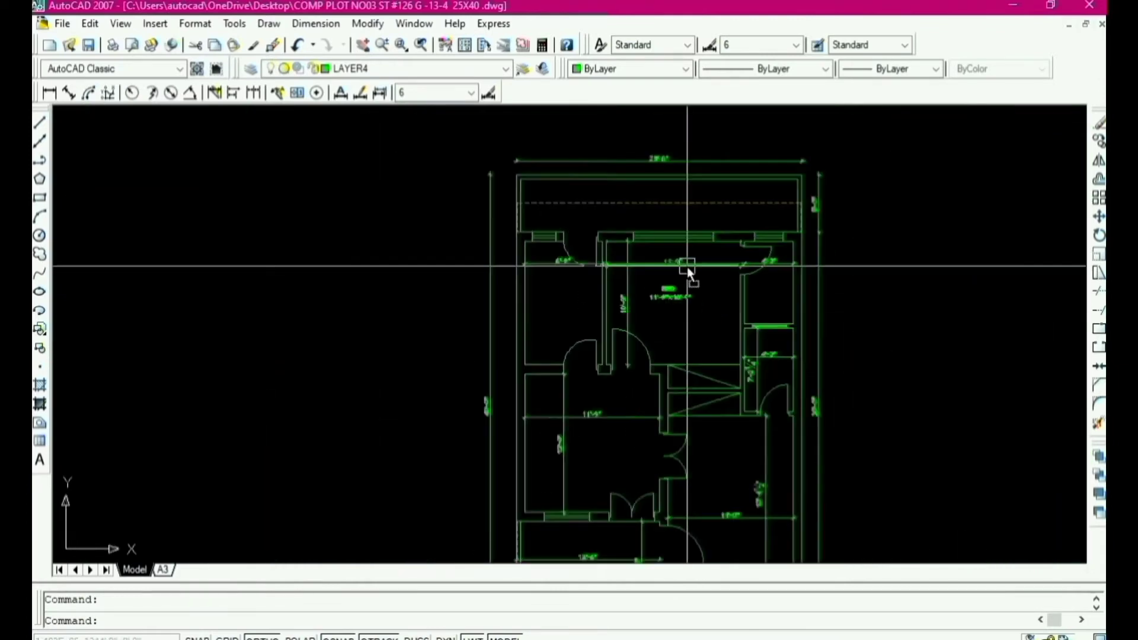
pyautogui.scroll(4, 695, 282)
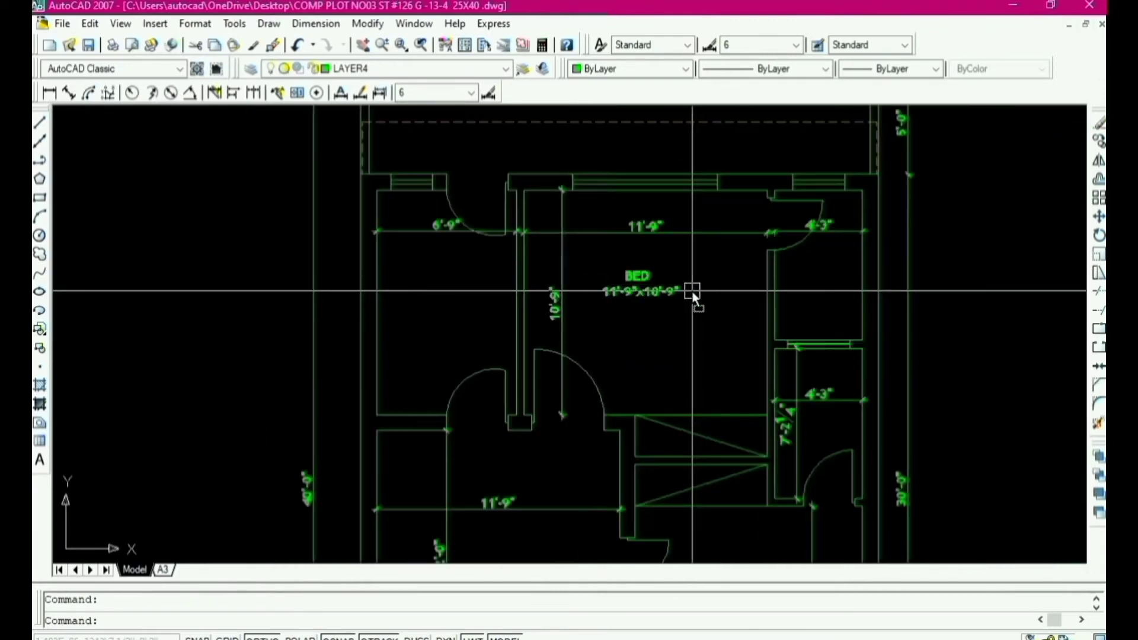
pyautogui.press('Escape')
# Step: Copy the BED label together with its size text into the adjoining 6'-9" wide room and the other rooms
pyautogui.click(696, 267)
pyautogui.click(660, 304)
pyautogui.write('co')
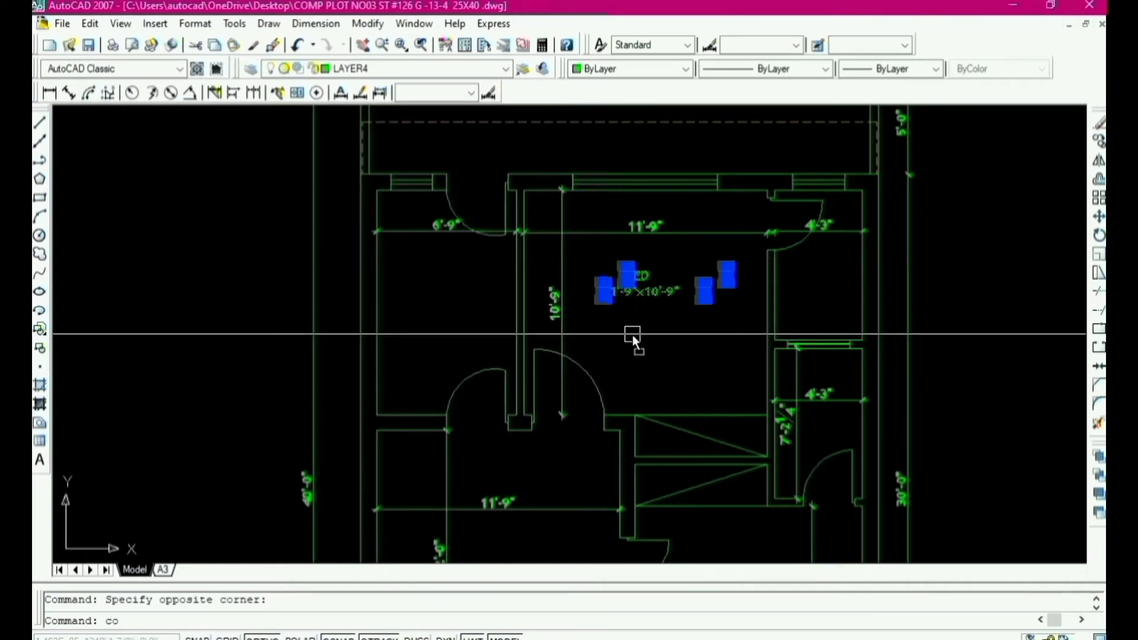
pyautogui.press('Return')
pyautogui.click(627, 304)
pyautogui.click(449, 303)
pyautogui.press('Escape')
# Step: Change the copied size text in the narrow room beside the bedroom to 6'-9"x10'-9"
pyautogui.scroll(3, 660, 406)
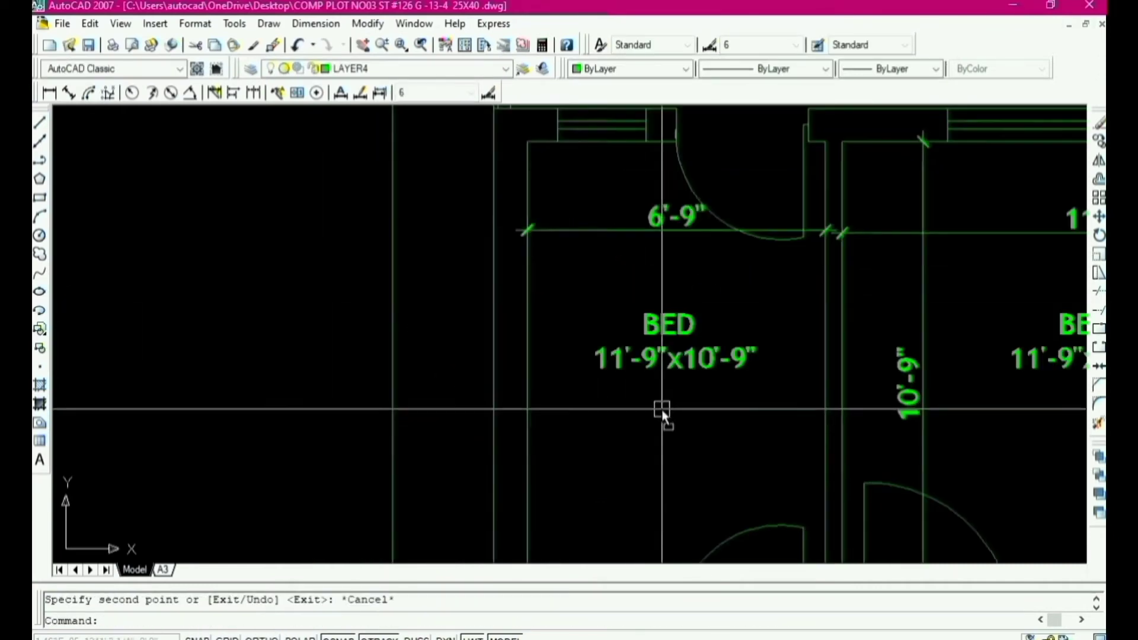
pyautogui.scroll(-1, 685, 443)
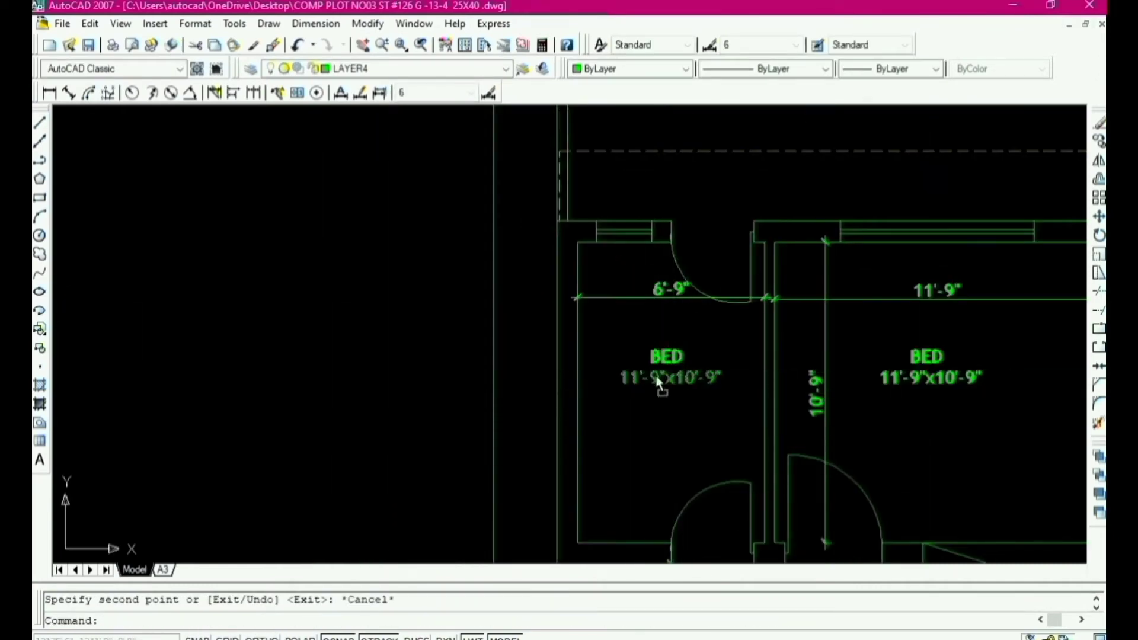
pyautogui.scroll(4, 617, 418)
pyautogui.scroll(-4, 658, 396)
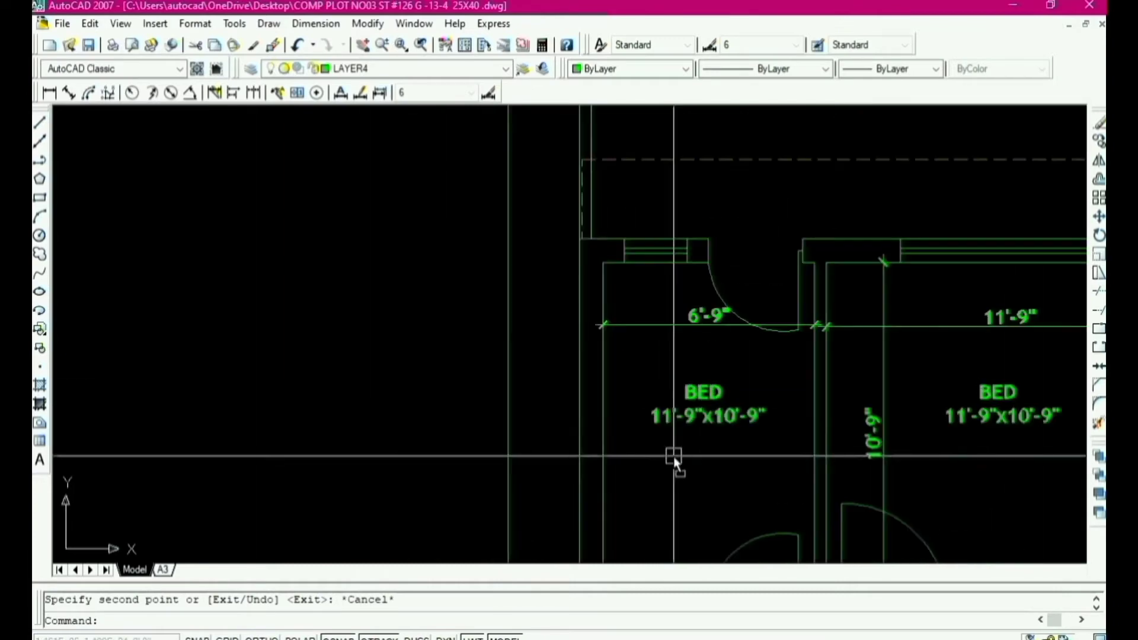
pyautogui.scroll(5, 647, 432)
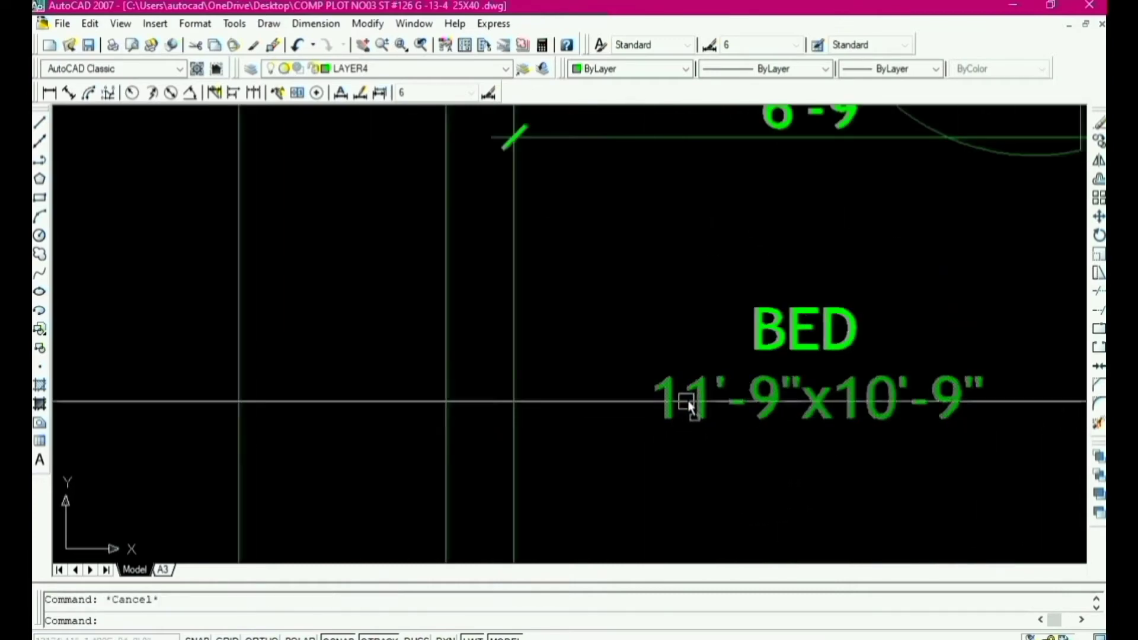
pyautogui.click(704, 388)
pyautogui.doubleClick(703, 391)
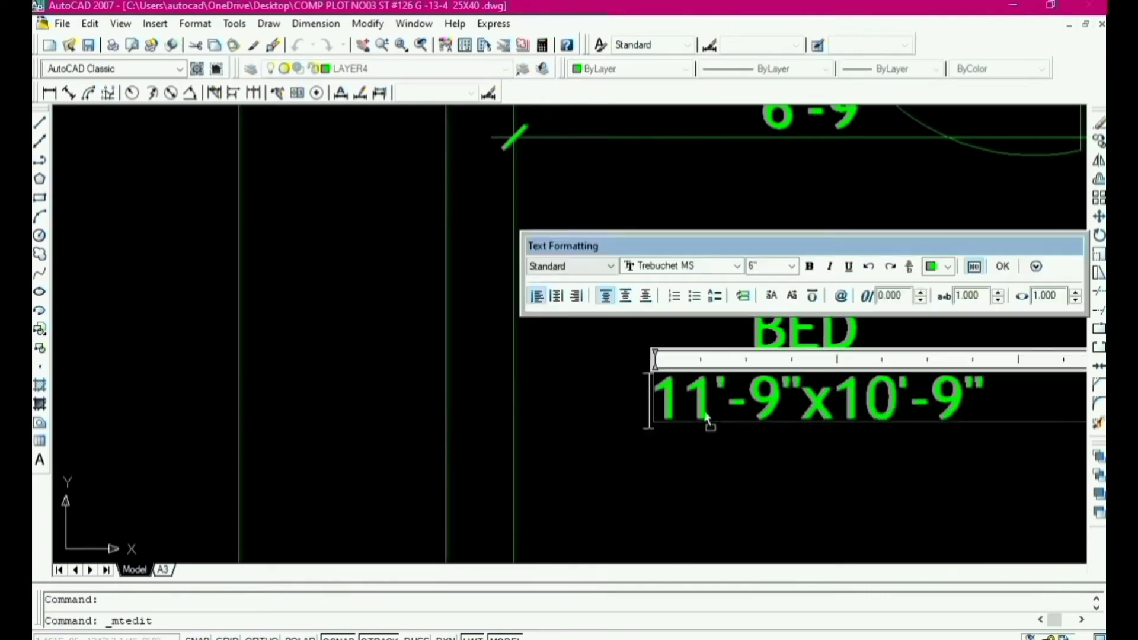
pyautogui.moveTo(665, 408); pyautogui.dragTo(639, 412)
pyautogui.scroll(-5, 664, 424)
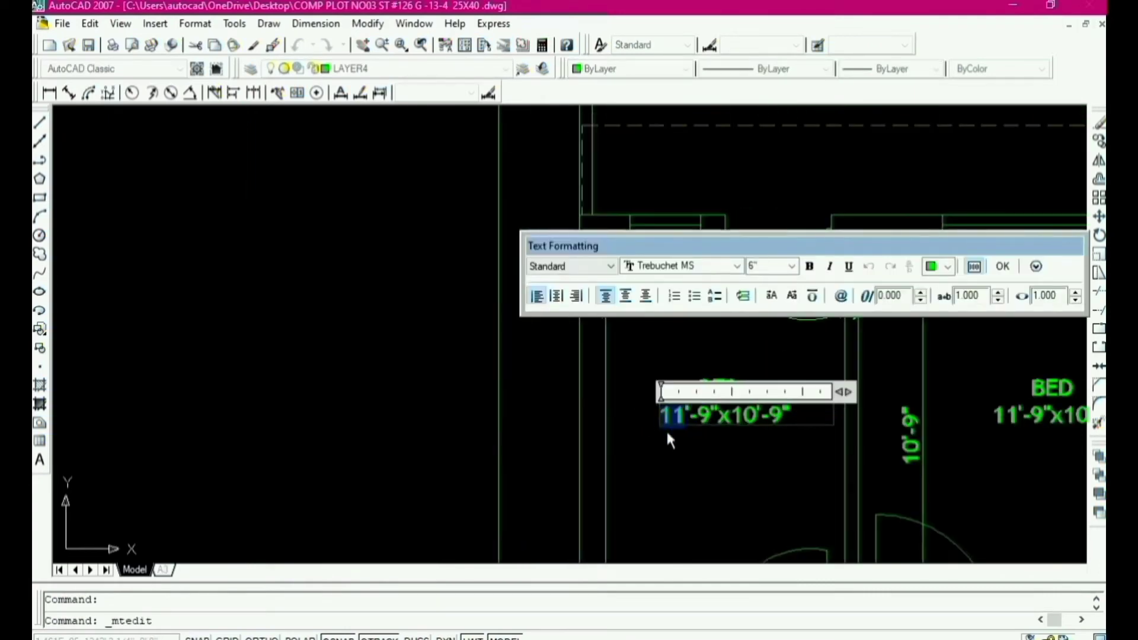
pyautogui.write('6')
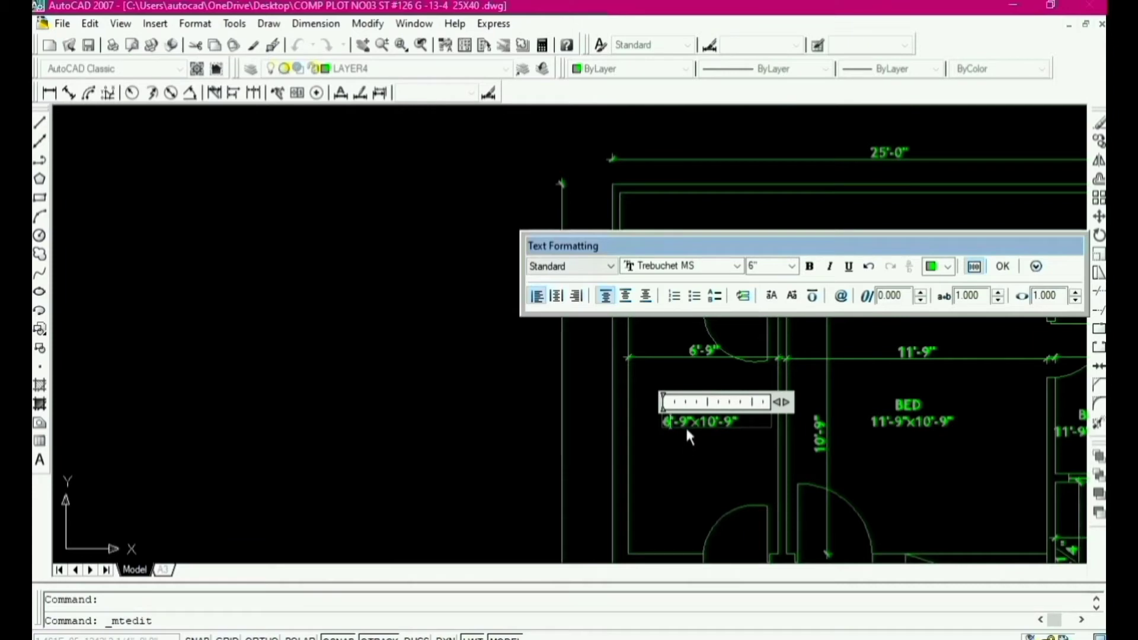
pyautogui.click(690, 466)
pyautogui.scroll(-2, 674, 353)
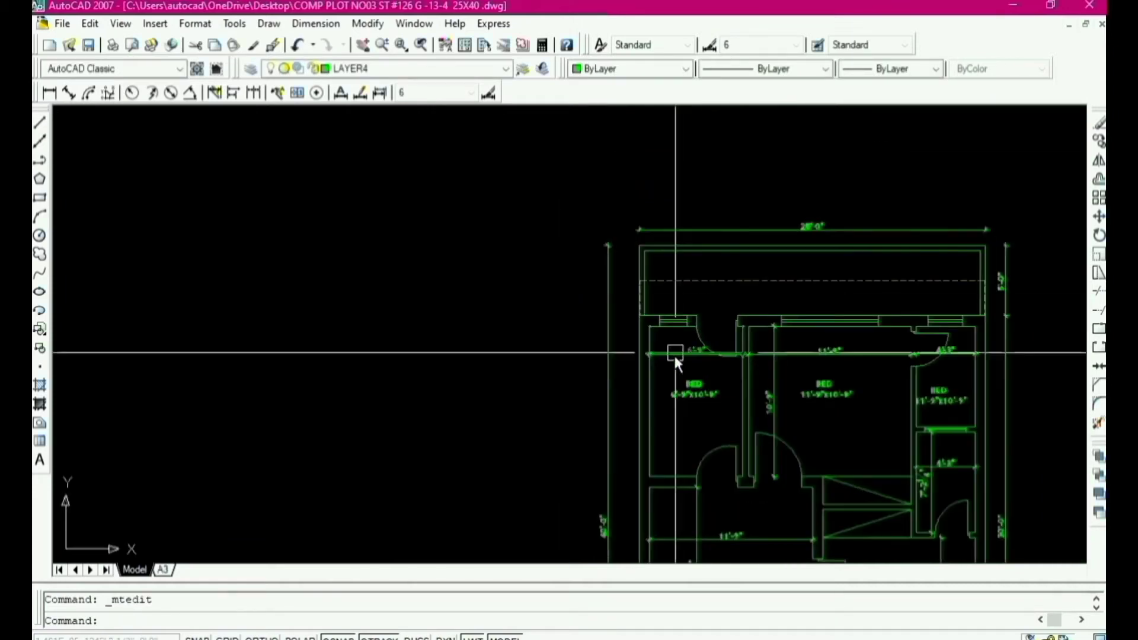
pyautogui.scroll(1, 829, 509)
pyautogui.press('Escape')
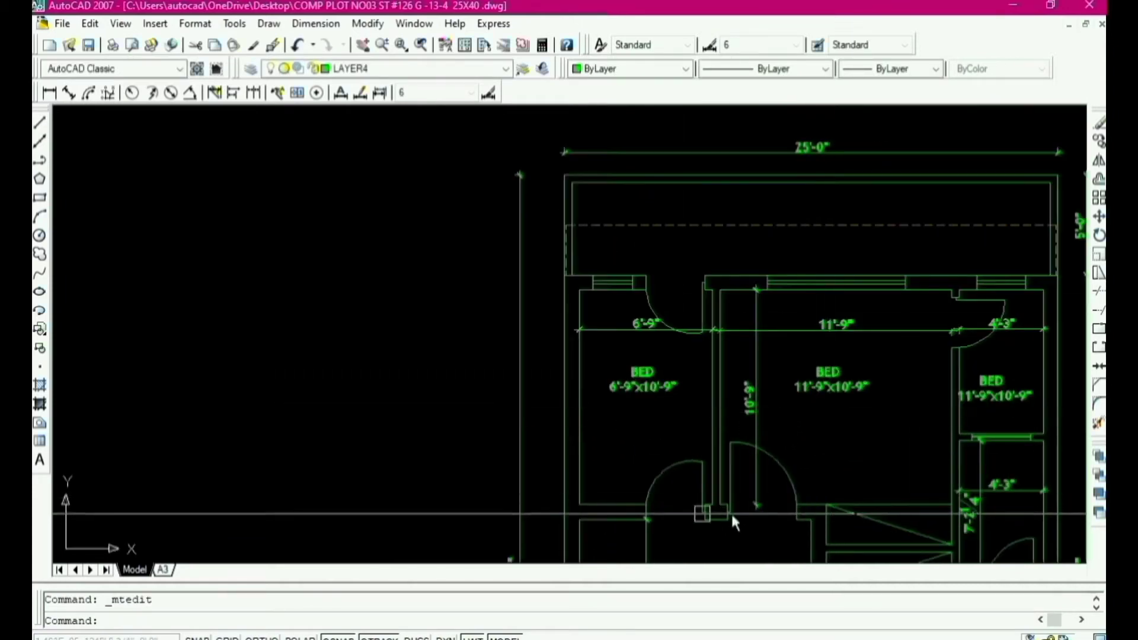
# Step: Erase the 6'-9" and 11'-9" width dimensions above the two upper room labels
pyautogui.scroll(-2, 610, 338)
pyautogui.scroll(3, 610, 368)
pyautogui.click(613, 323)
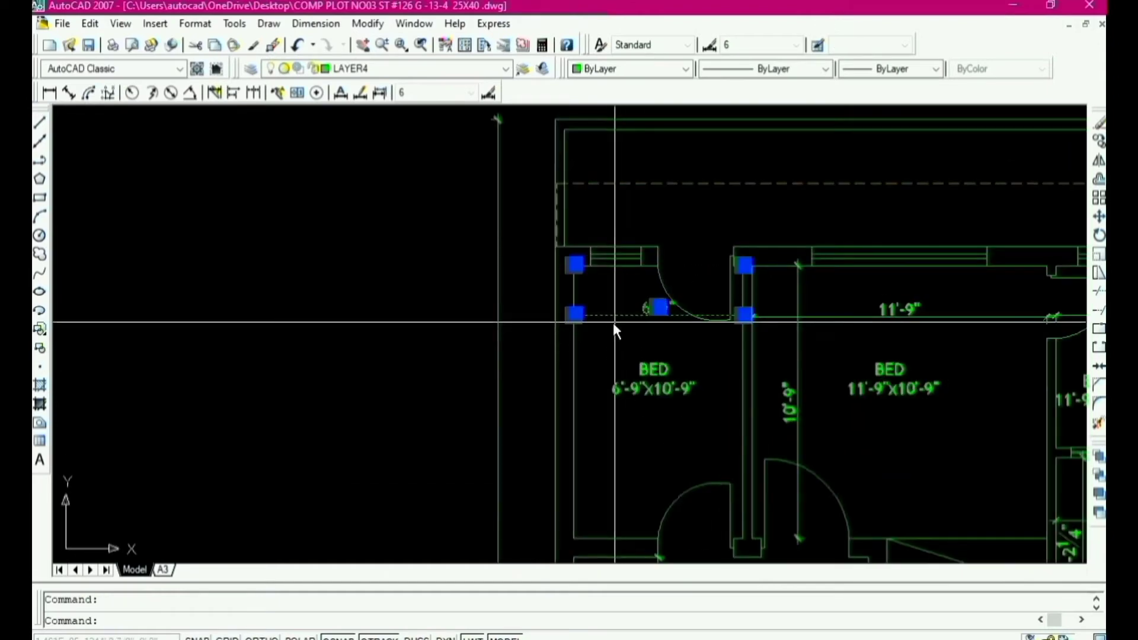
pyautogui.scroll(-2, 602, 323)
pyautogui.write('e')
pyautogui.press('Return')
pyautogui.click(761, 325)
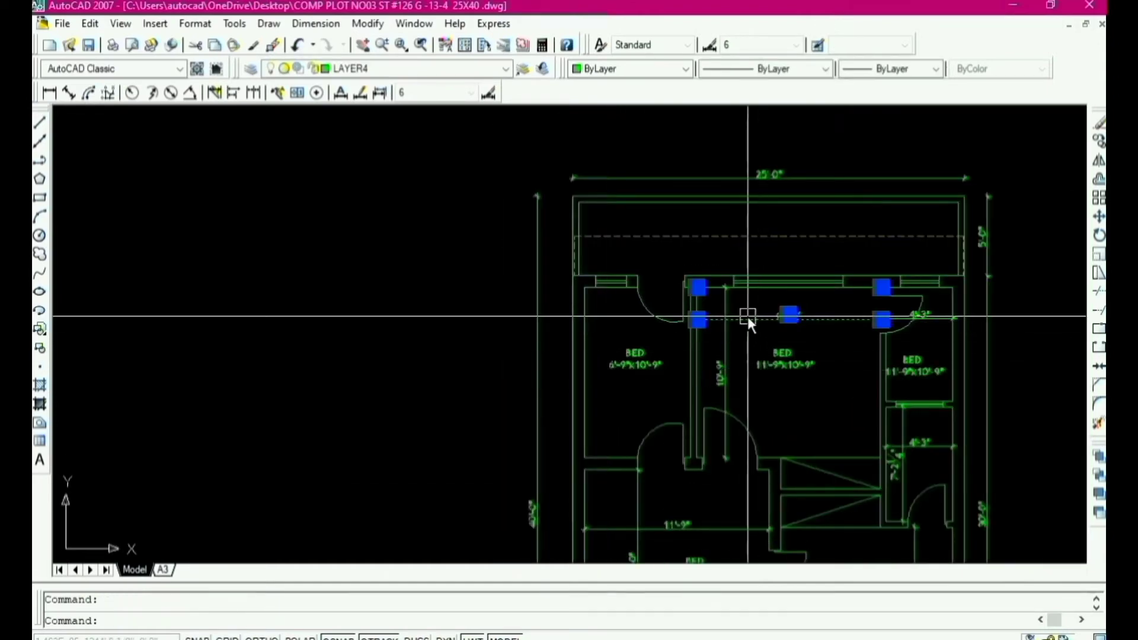
pyautogui.press('Delete')
# Step: Change the room name above the 6'-9"x10'-9" size text to kitchen
pyautogui.doubleClick(640, 355)
pyautogui.write('kitchen')
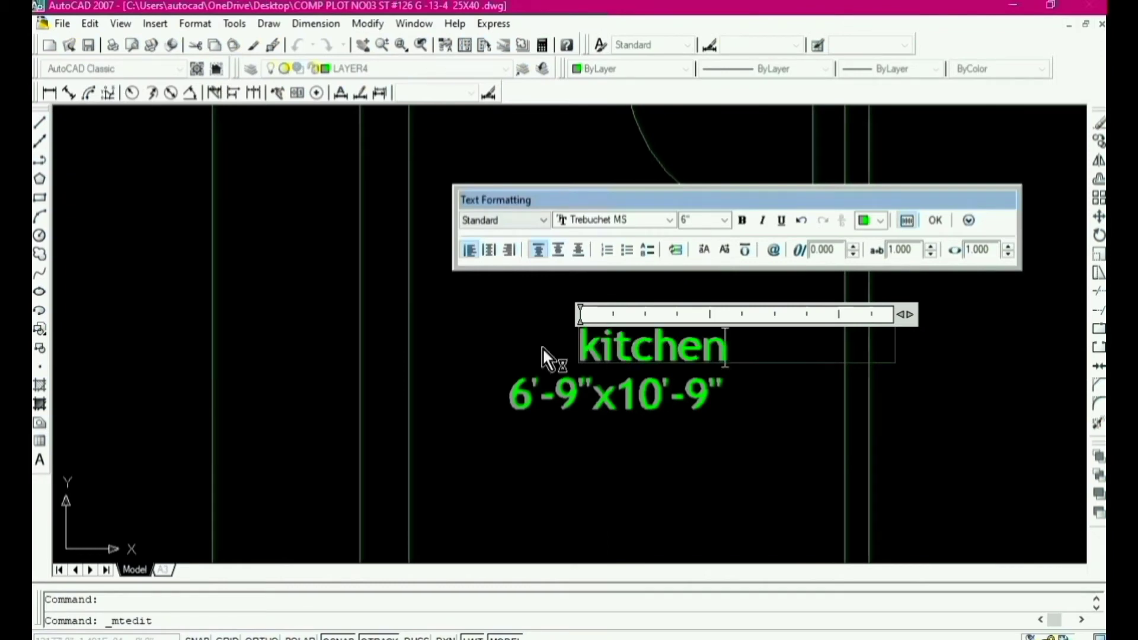
pyautogui.click(673, 367)
pyautogui.scroll(-3, 635, 418)
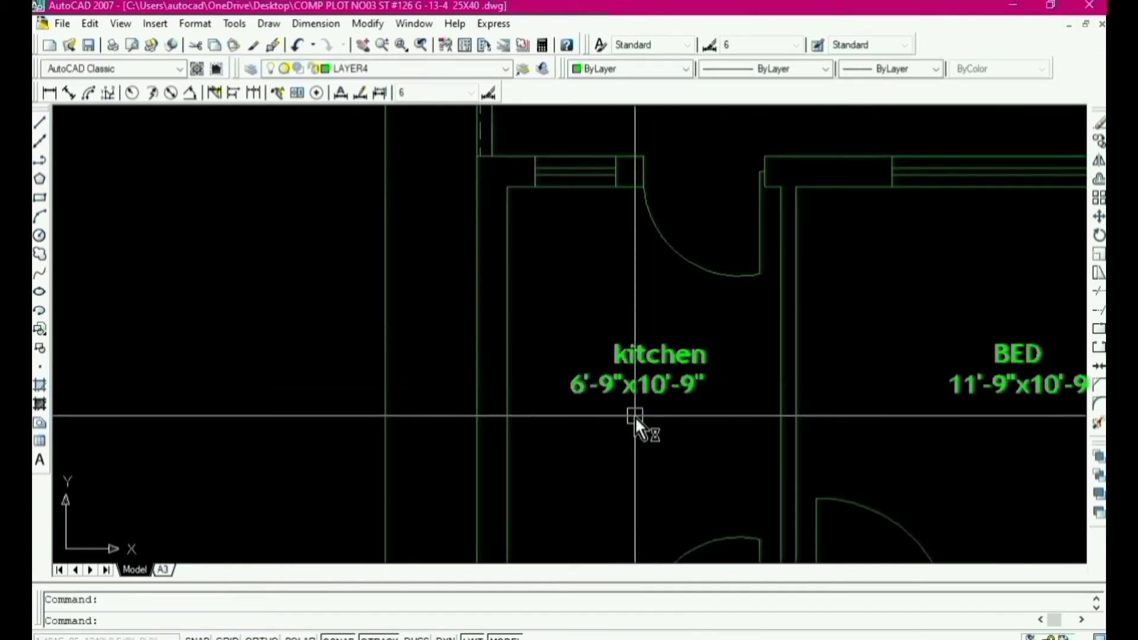
# Step: Move the kitchen label so it is centred above its size text
pyautogui.scroll(3, 650, 364)
pyautogui.click(674, 359)
pyautogui.moveTo(674, 357); pyautogui.dragTo(629, 360)
pyautogui.scroll(-1, 561, 325)
pyautogui.scroll(2, 561, 326)
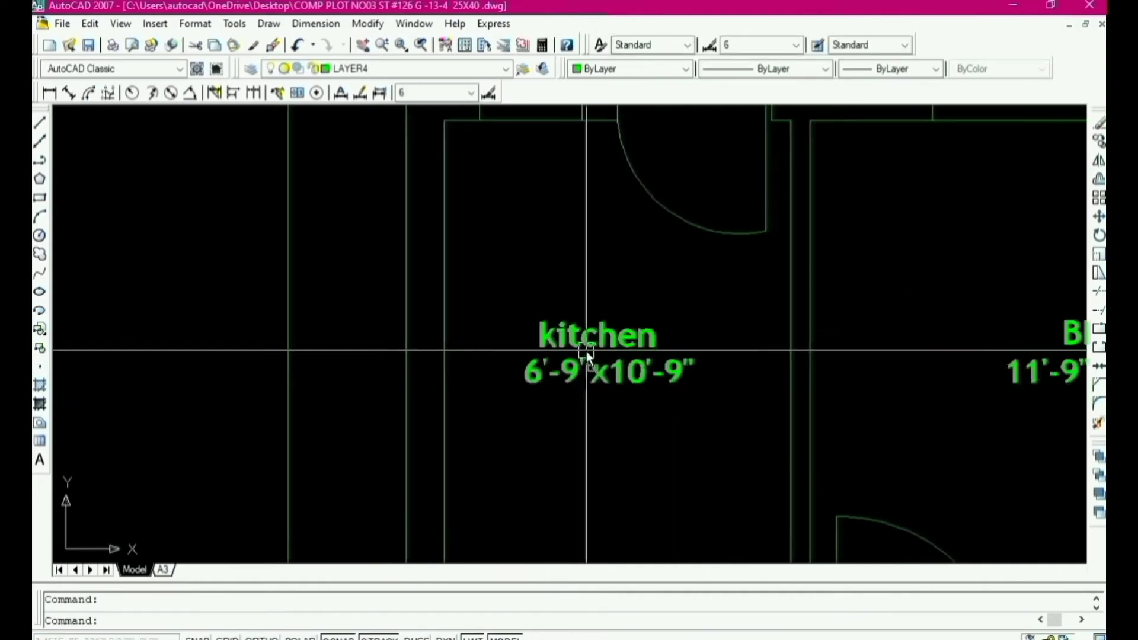
# Step: Rewrite the kitchen label in capitals as KITCHEN
pyautogui.click(647, 333)
pyautogui.doubleClick(719, 343)
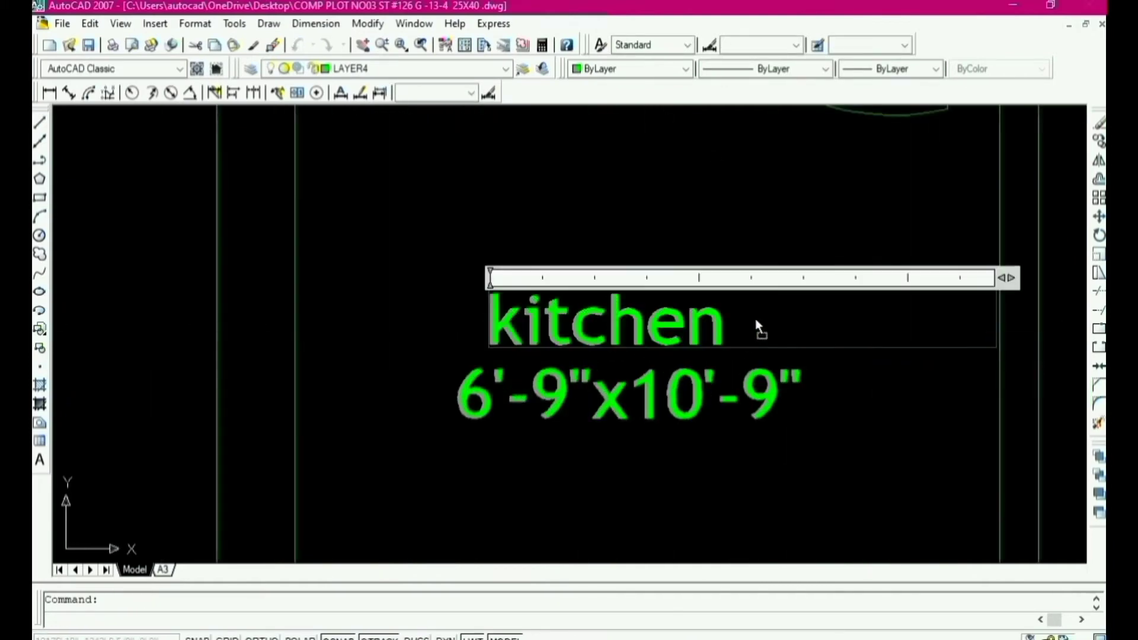
pyautogui.moveTo(754, 323); pyautogui.dragTo(453, 343)
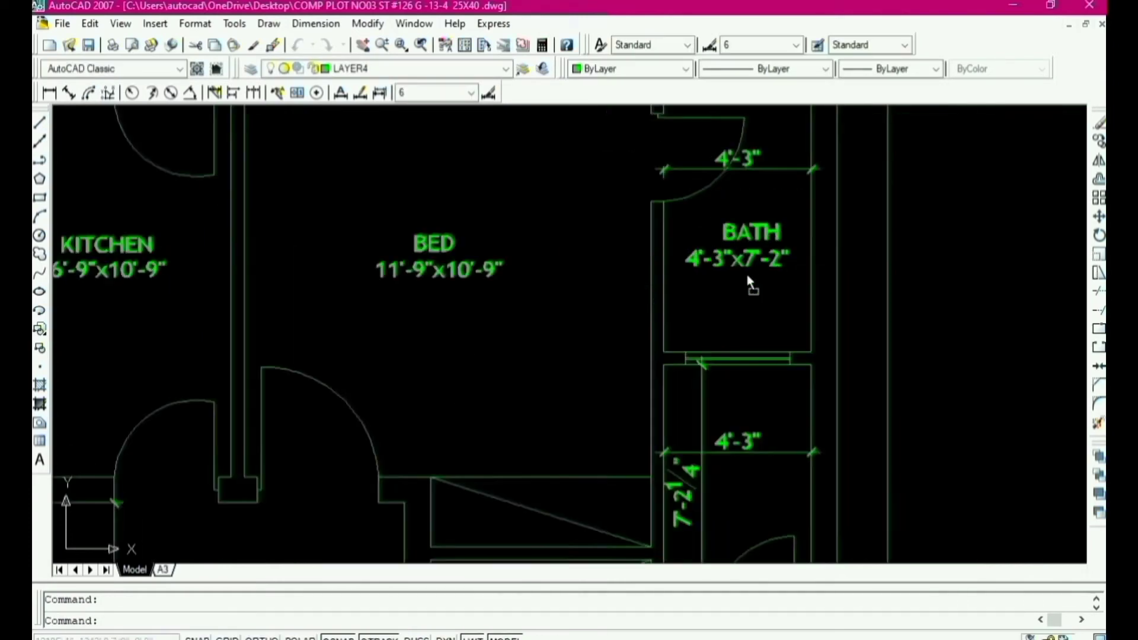
# Step: Copy the BATH label and its 4'-3"x7'-2" size text straight down into the lower bathroom
pyautogui.scroll(-1, 749, 278)
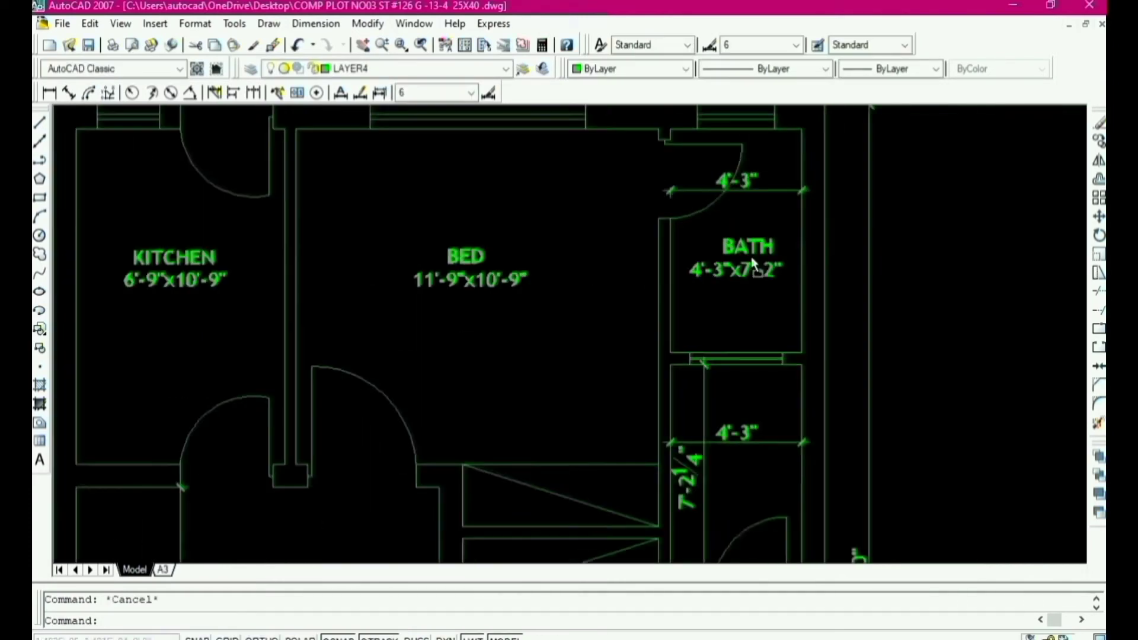
pyautogui.scroll(2, 752, 257)
pyautogui.click(730, 229)
pyautogui.click(712, 309)
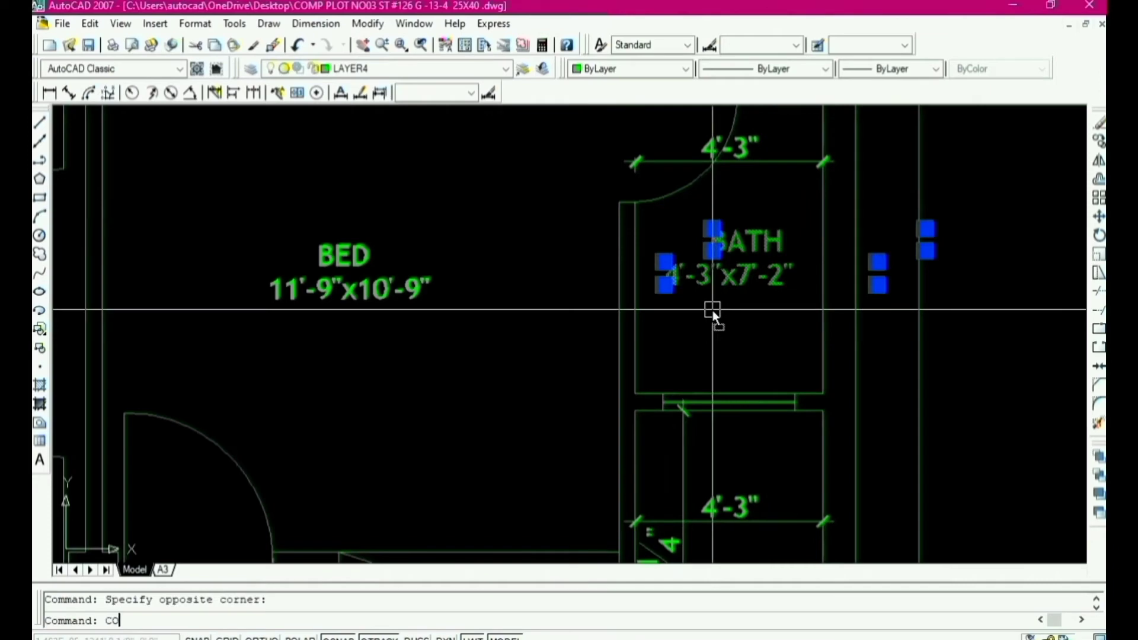
pyautogui.press('Return')
pyautogui.click(712, 278)
pyautogui.scroll(-5, 713, 282)
pyautogui.scroll(5, 714, 356)
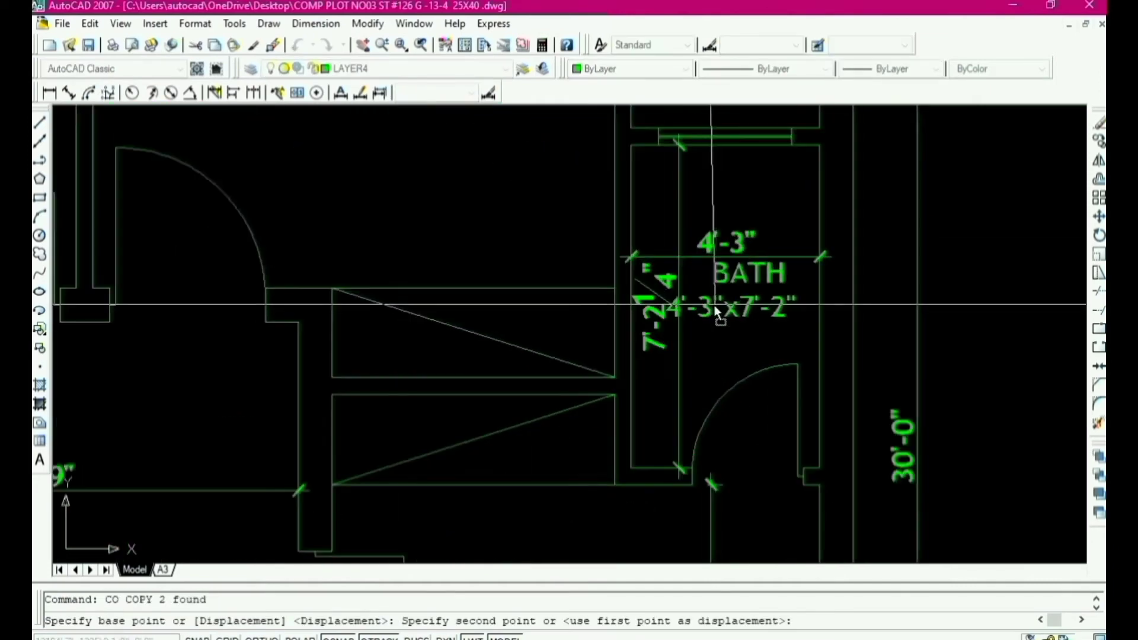
pyautogui.click(701, 304)
pyautogui.press('space')
# Step: Erase the bathroom dimensions, including the vertical 7'-2 1/4" one in the lower bathroom
pyautogui.click(679, 332)
pyautogui.press('e')
pyautogui.press('space')
pyautogui.scroll(-3, 705, 305)
pyautogui.click(742, 200)
pyautogui.press('space')
# Step: Change the size text under the DRAWING ROOM label to 11'-0"x13'-4.5"
pyautogui.scroll(-6, 675, 193)
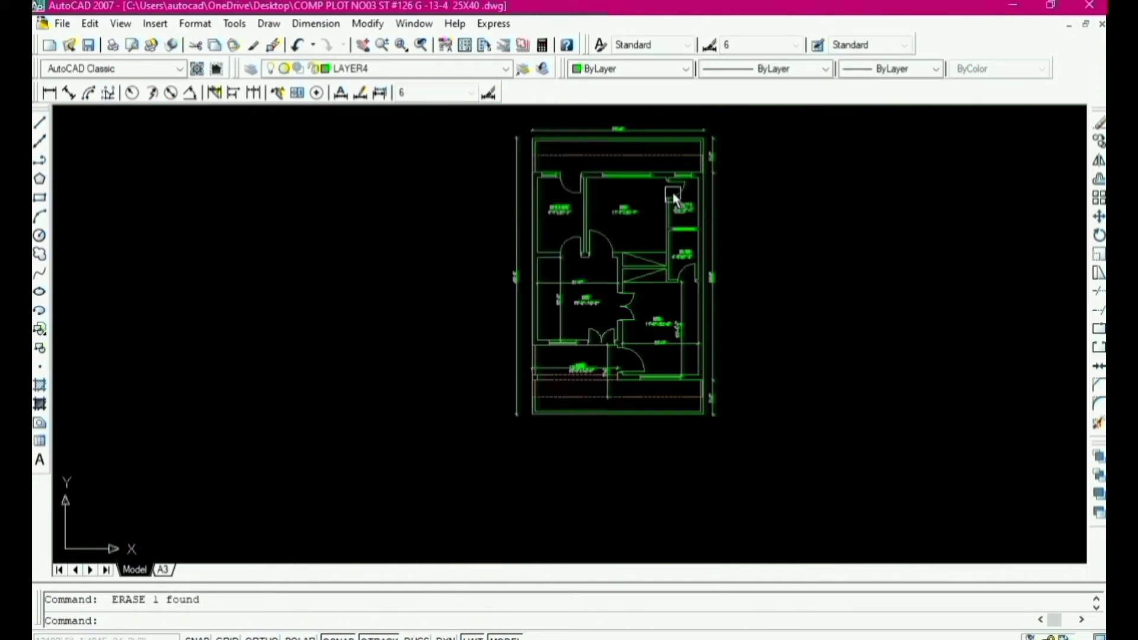
pyautogui.scroll(8, 625, 312)
pyautogui.press('Escape')
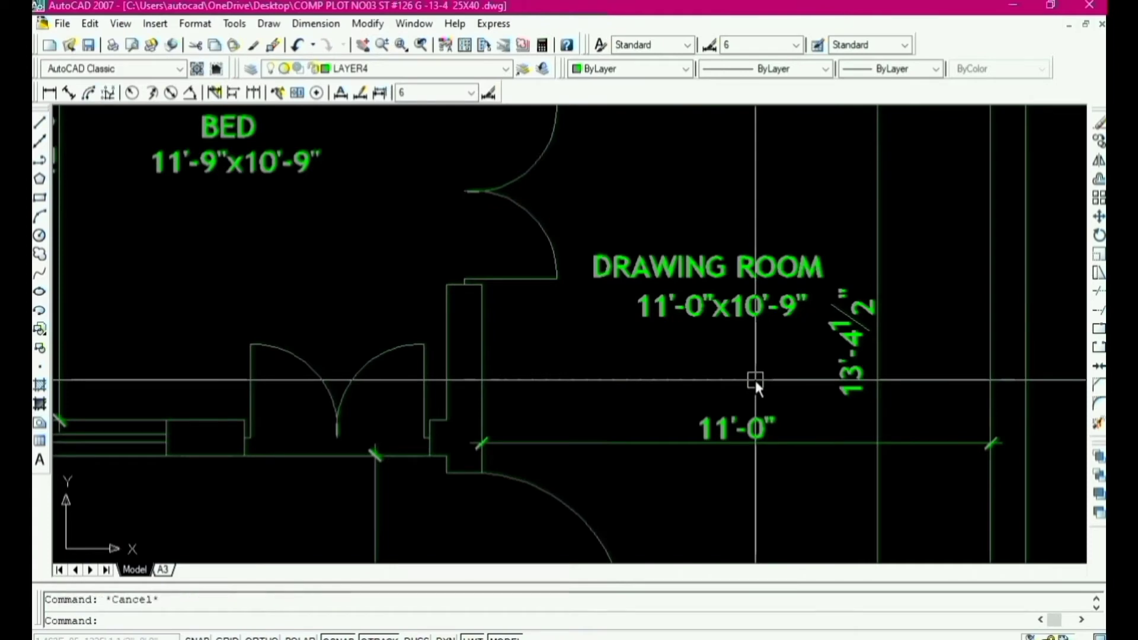
pyautogui.scroll(3, 752, 317)
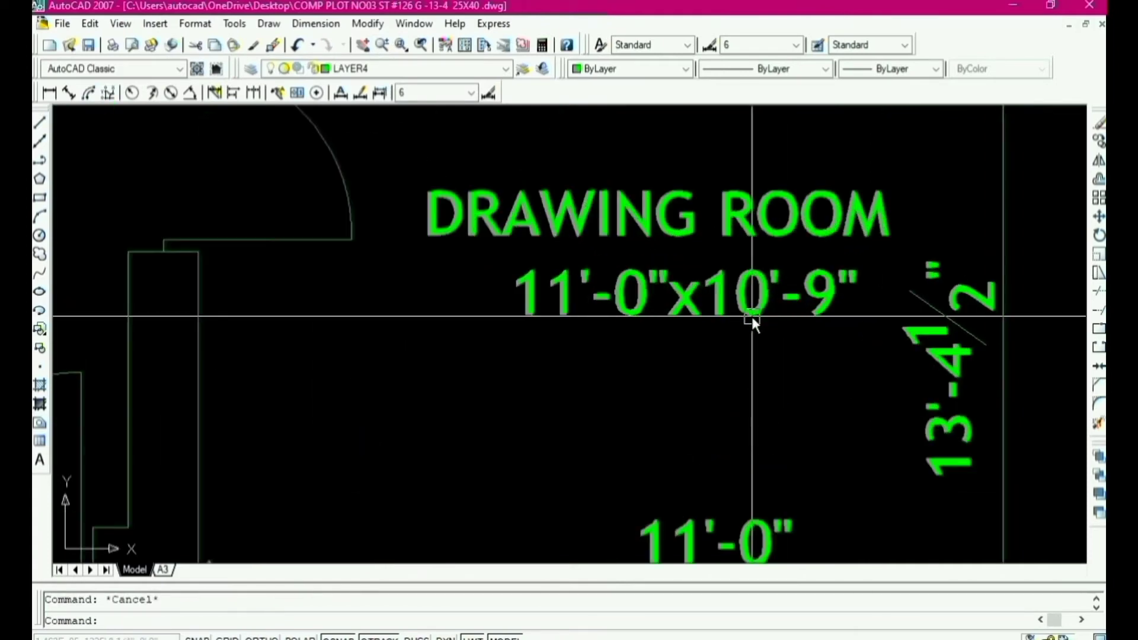
pyautogui.write('ed')
pyautogui.press('space')
pyautogui.scroll(2, 752, 308)
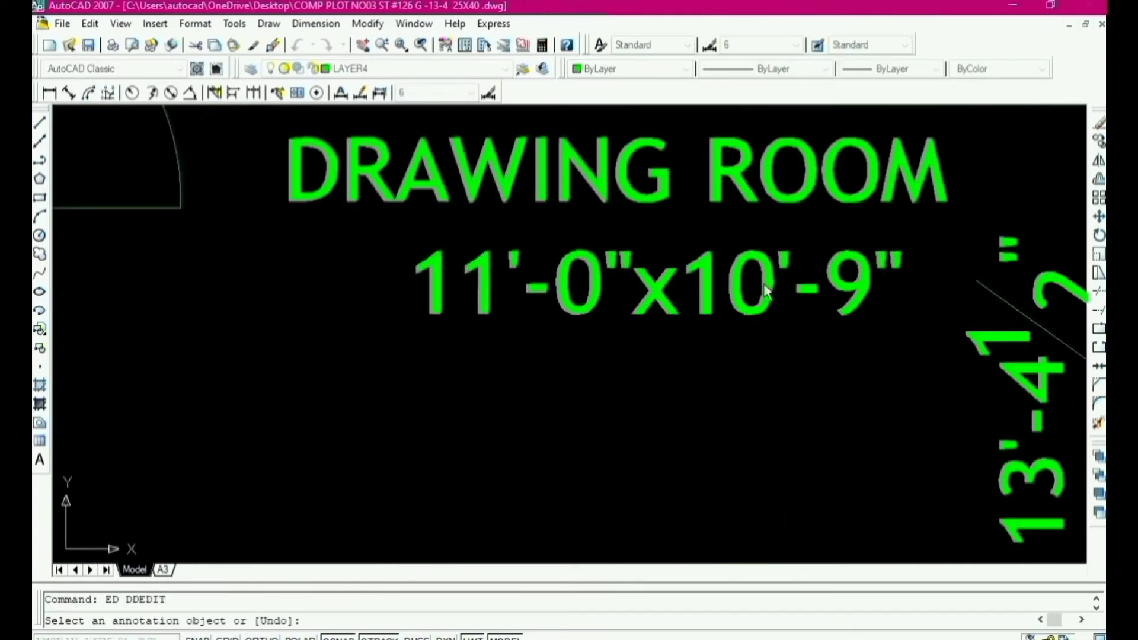
pyautogui.click(765, 291)
pyautogui.moveTo(773, 297); pyautogui.dragTo(721, 294)
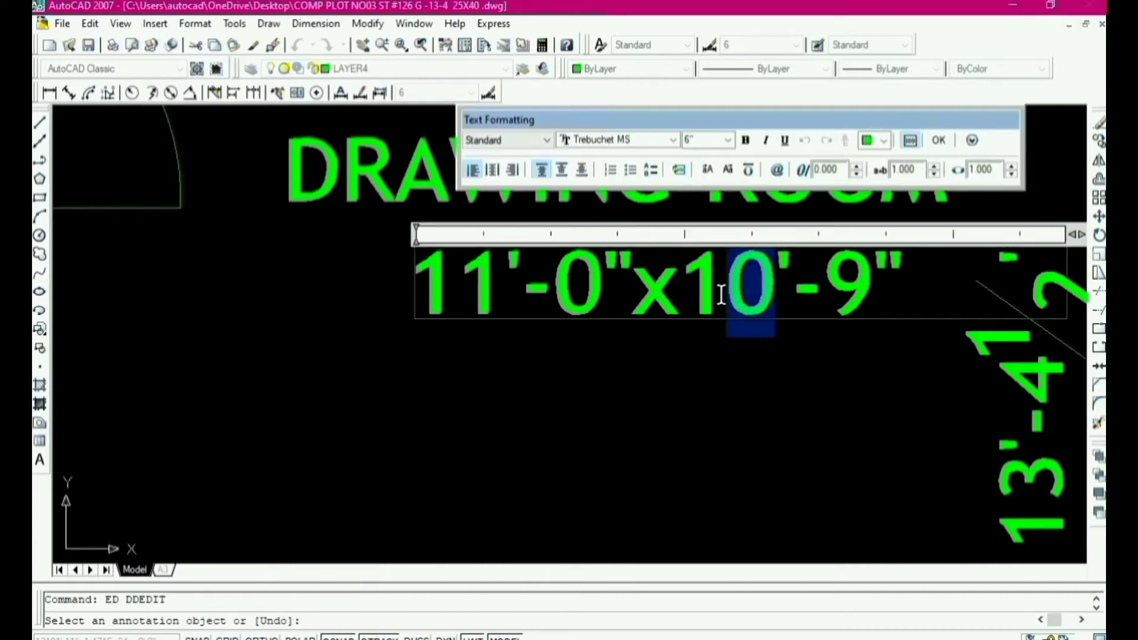
pyautogui.write('3')
pyautogui.scroll(-1, 738, 332)
pyautogui.moveTo(824, 308); pyautogui.dragTo(780, 308)
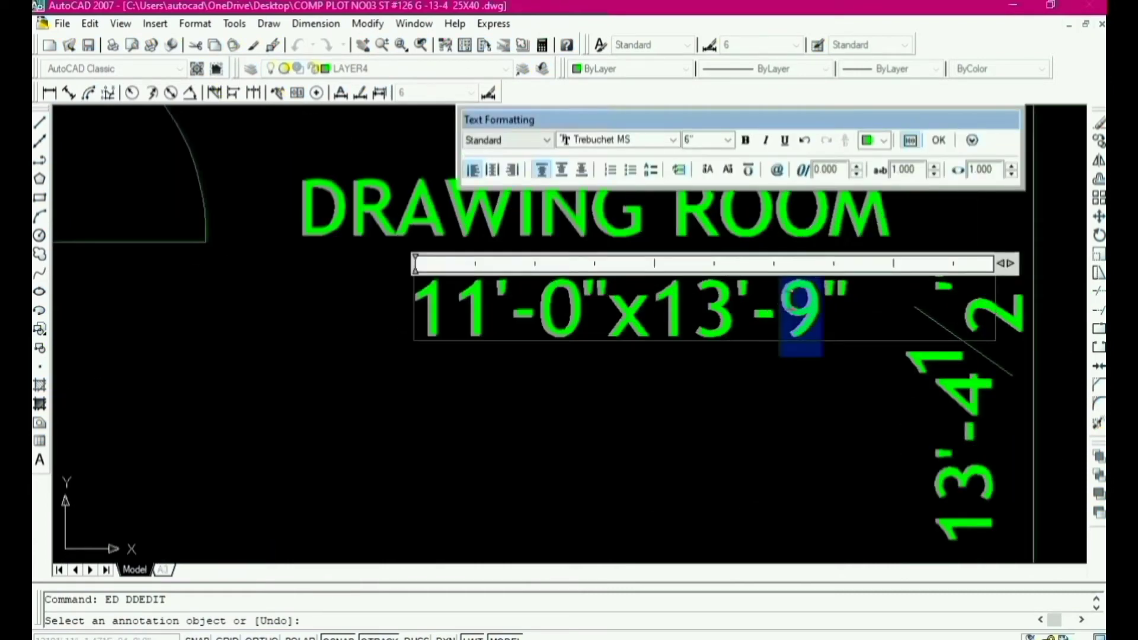
pyautogui.write('4')
pyautogui.write('.5')
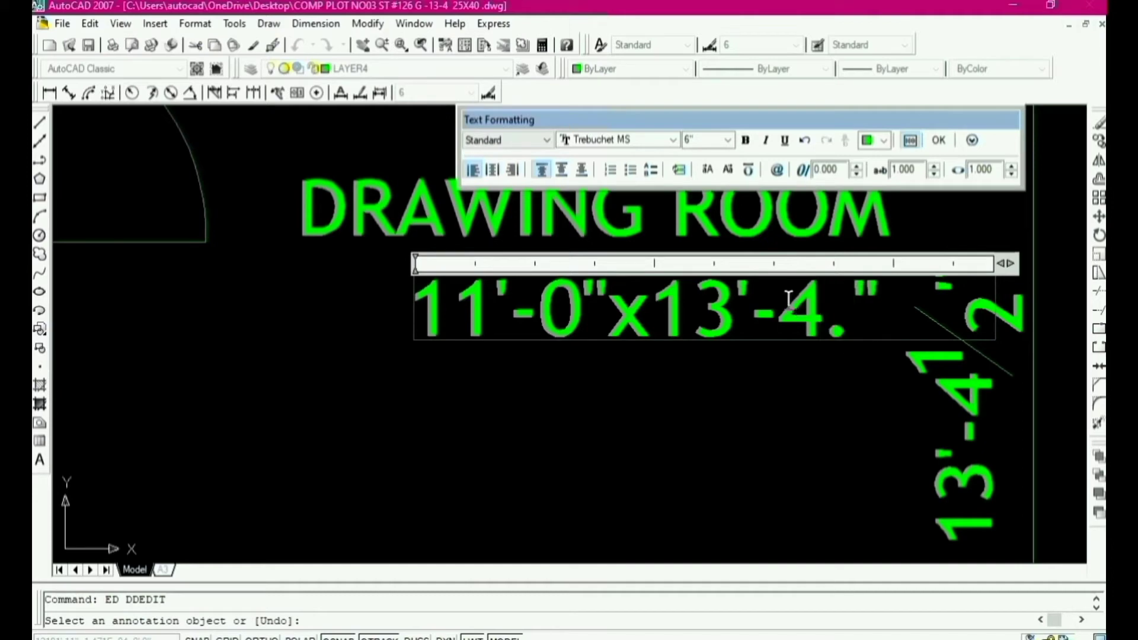
pyautogui.click(842, 426)
pyautogui.scroll(-4, 769, 198)
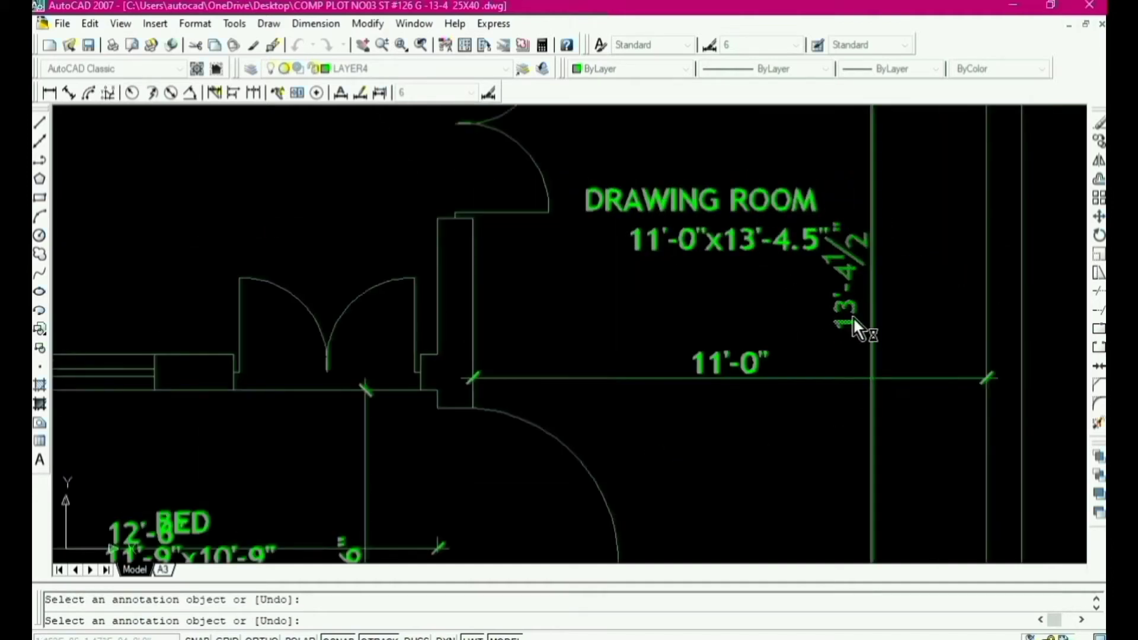
pyautogui.press('Escape')
# Step: Erase the drawing room's vertical 13'-4 1/2" and horizontal 11'-0" dimensions
pyautogui.click(873, 271)
pyautogui.write('E')
pyautogui.press('space')
pyautogui.click(808, 345)
pyautogui.click(762, 408)
pyautogui.press('space')
pyautogui.scroll(-6, 848, 289)
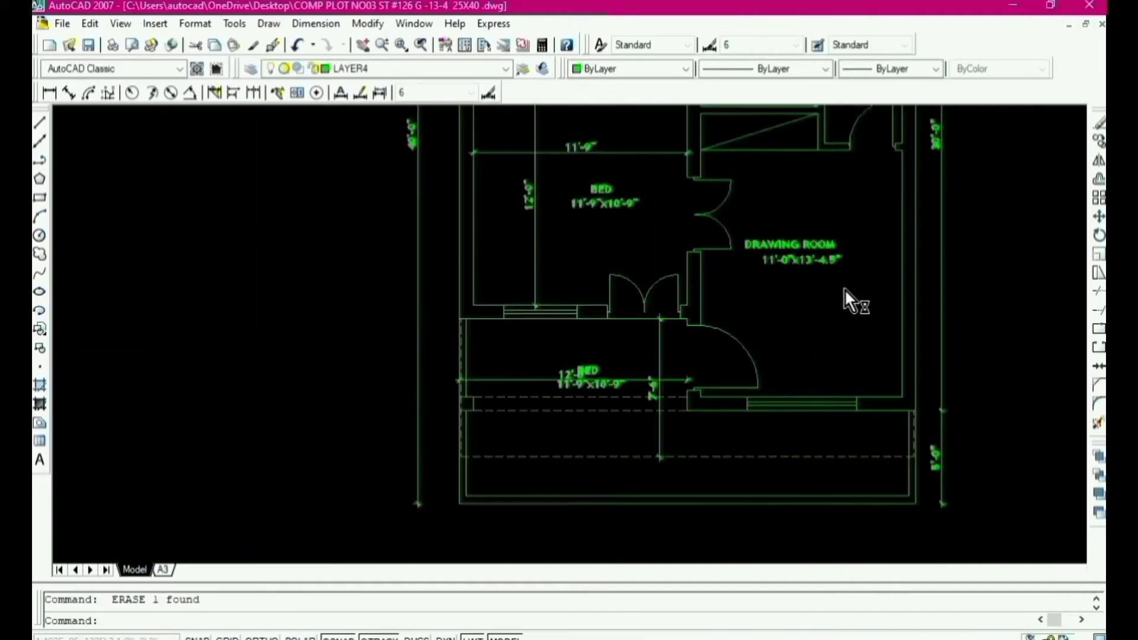
# Step: Rewrite the BED label in the room beside the drawing room as TV LOUNGE
pyautogui.scroll(3, 687, 226)
pyautogui.scroll(-4, 727, 271)
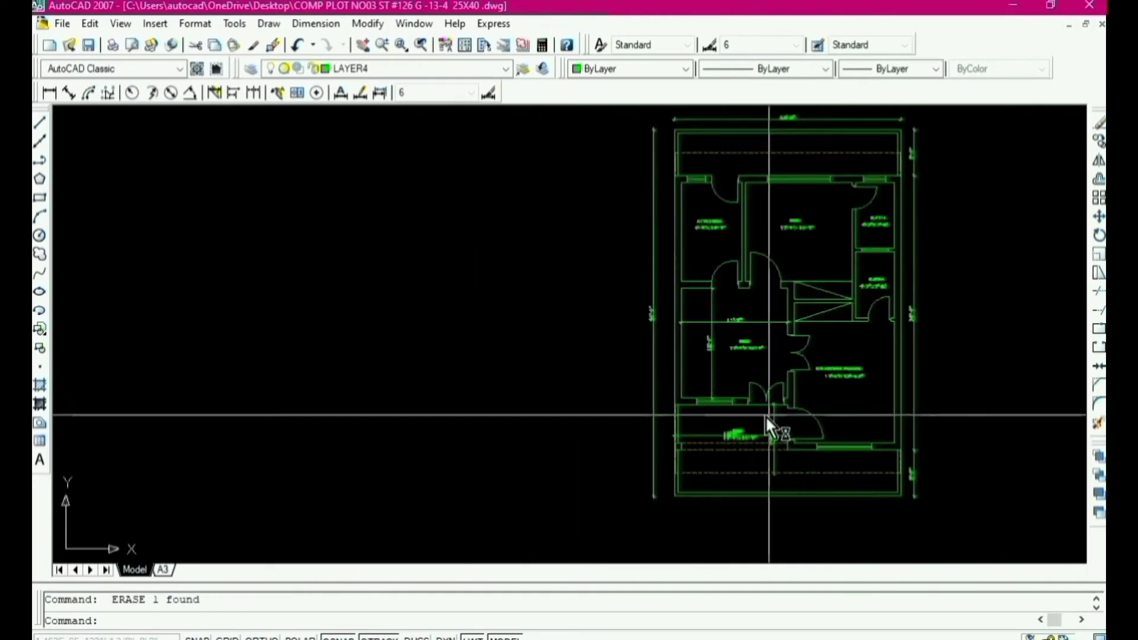
pyautogui.scroll(4, 736, 362)
pyautogui.press('Escape')
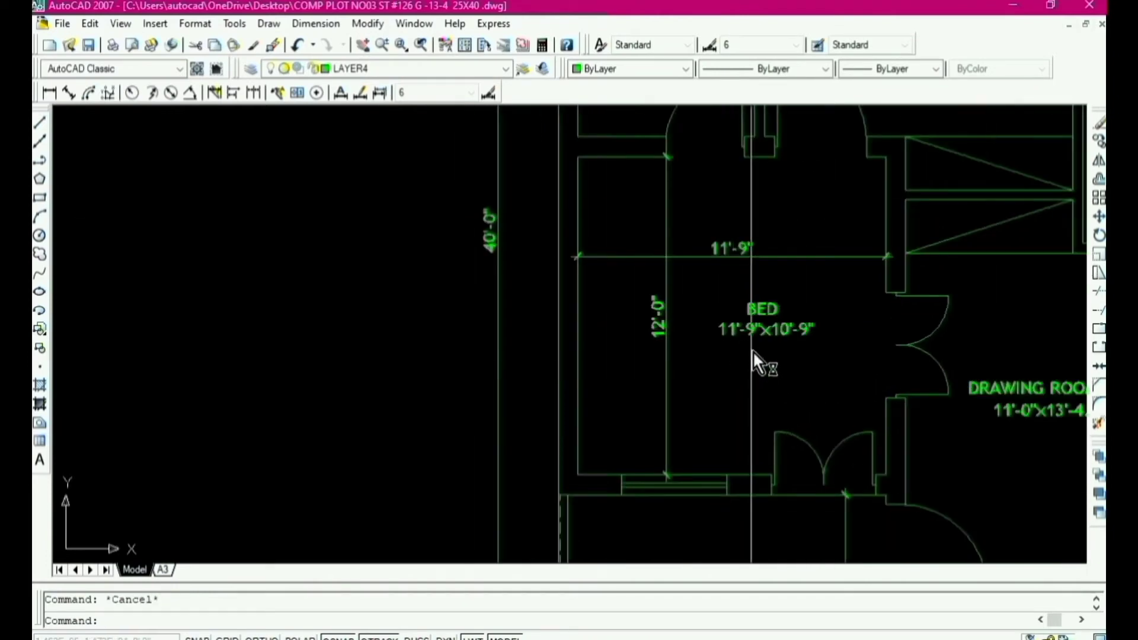
pyautogui.scroll(3, 756, 343)
pyautogui.write('ed')
pyautogui.press('space')
pyautogui.click(764, 311)
pyautogui.write('TV LOUNGE')
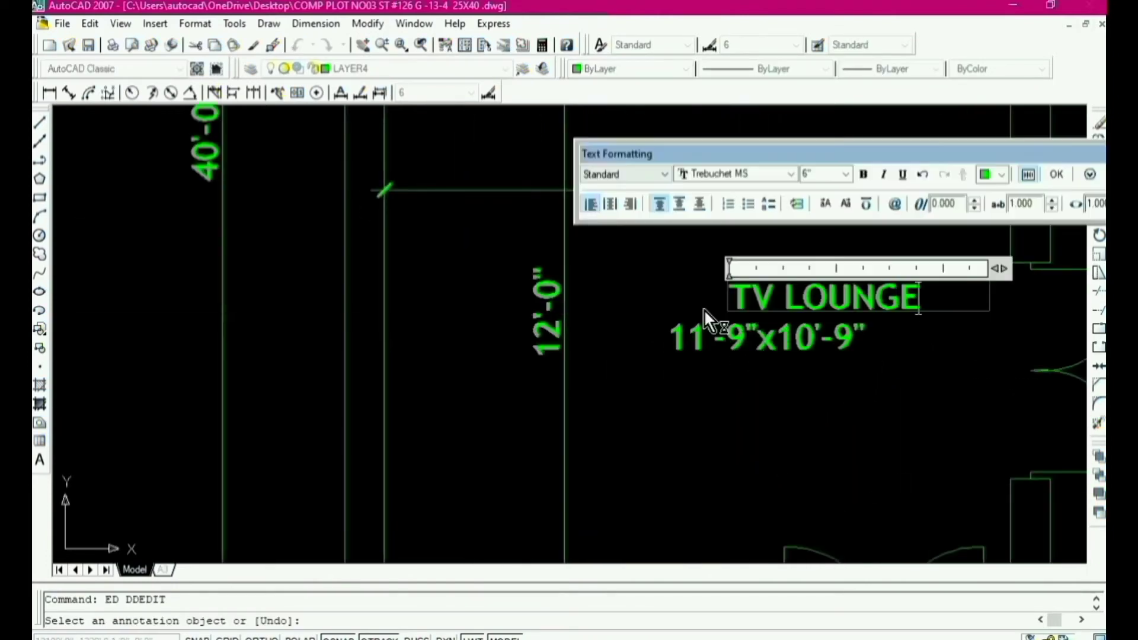
pyautogui.click(729, 346)
pyautogui.scroll(-3, 764, 379)
pyautogui.scroll(3, 788, 385)
pyautogui.press('Escape')
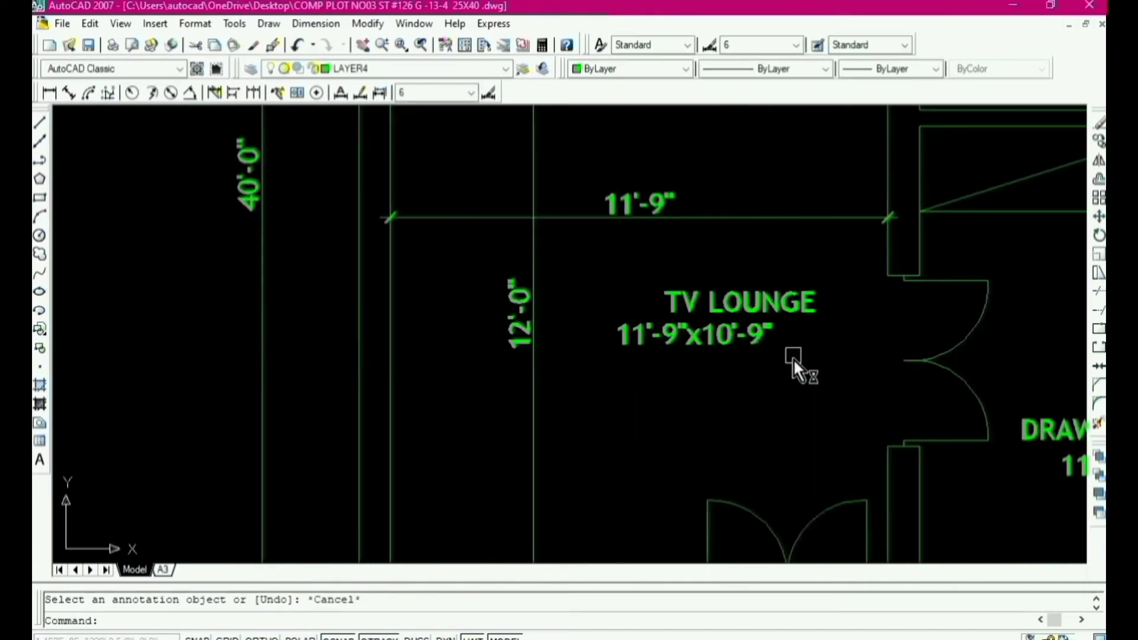
# Step: Change the size text under the TV LOUNGE label to 11'-9"x12'-0"
pyautogui.scroll(-2, 729, 407)
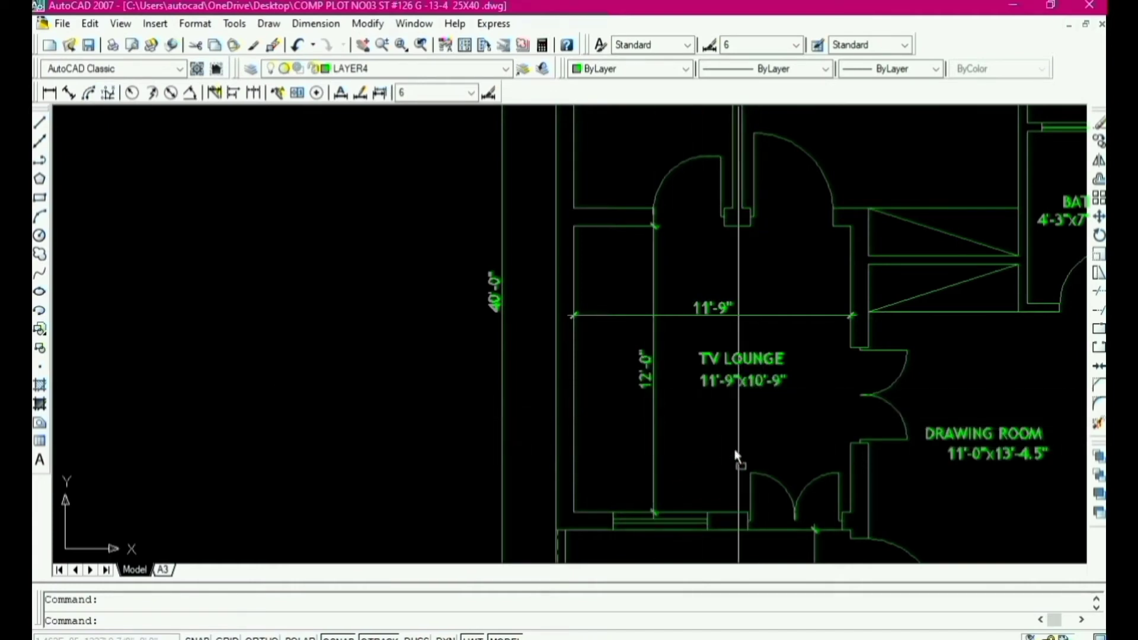
pyautogui.scroll(4, 769, 420)
pyautogui.press('Escape')
pyautogui.write('E')
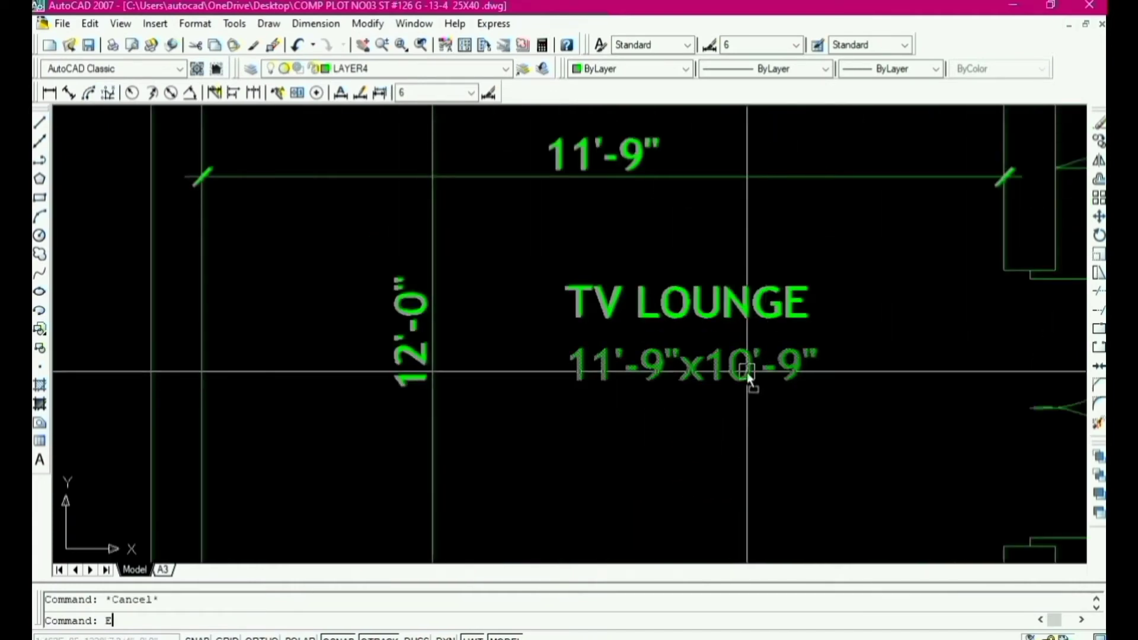
pyautogui.write('D')
pyautogui.press('Return')
pyautogui.click(748, 373)
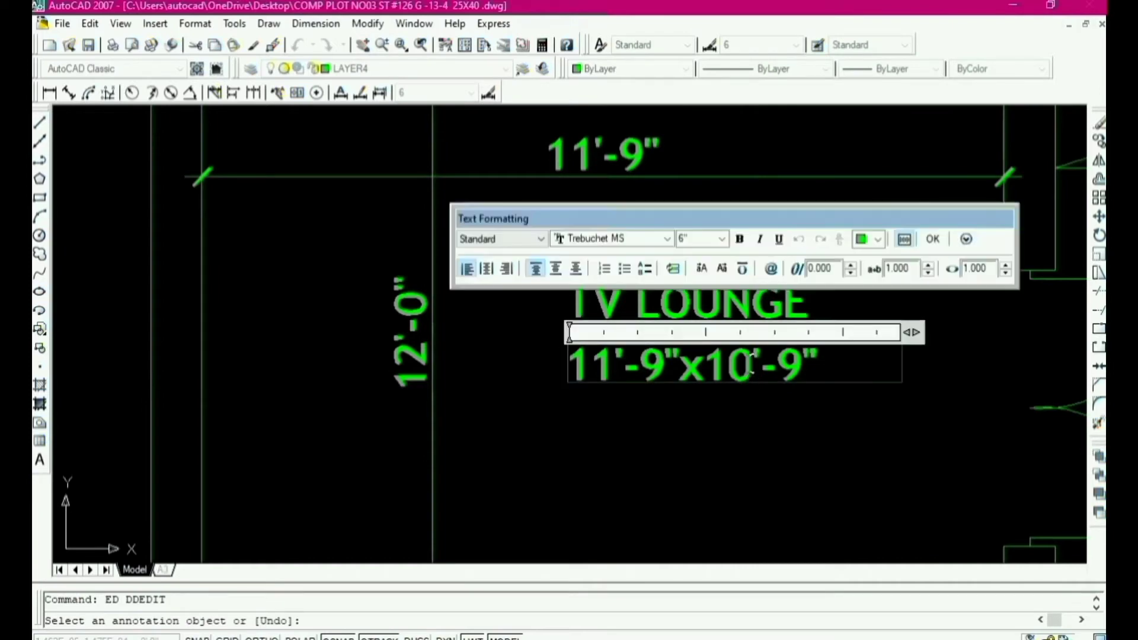
pyautogui.scroll(-2, 712, 385)
pyautogui.scroll(3, 747, 370)
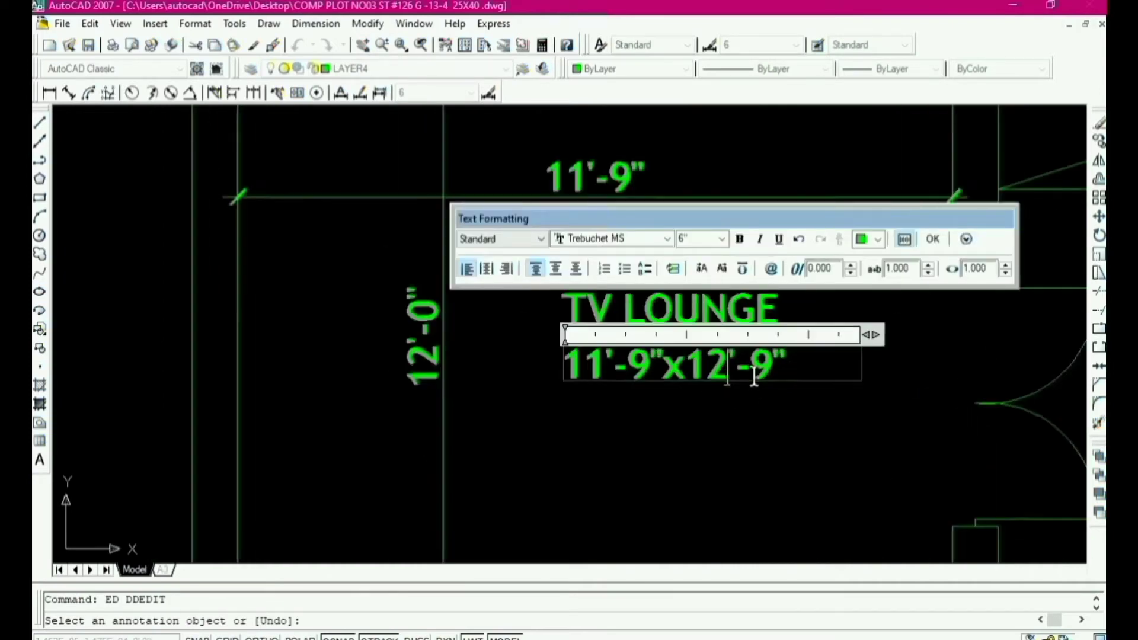
pyautogui.write('0')
pyautogui.click(742, 415)
pyautogui.scroll(-6, 741, 409)
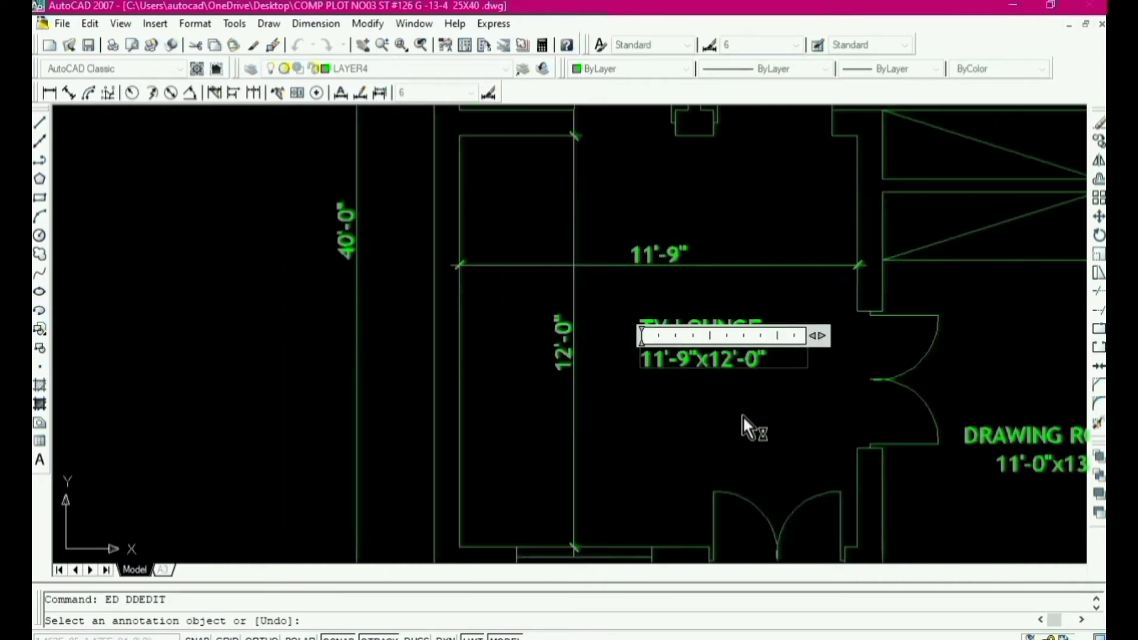
# Step: Rewrite the BED label in the front space below the TV lounge as CAR PORCH
pyautogui.scroll(8, 711, 415)
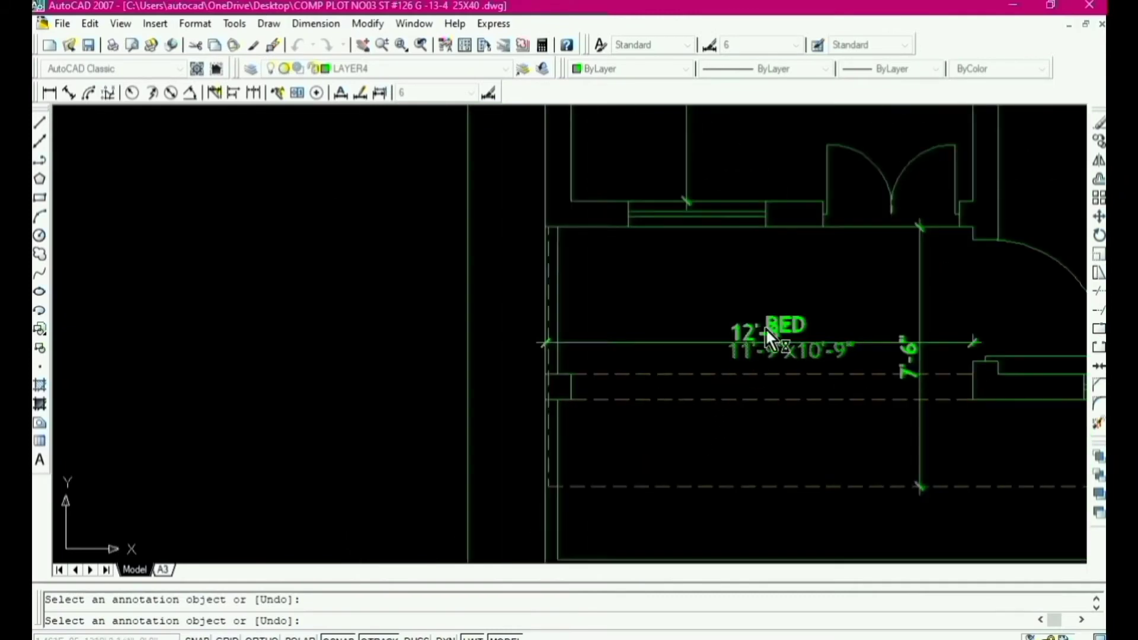
pyautogui.click(614, 322)
pyautogui.write('CH')
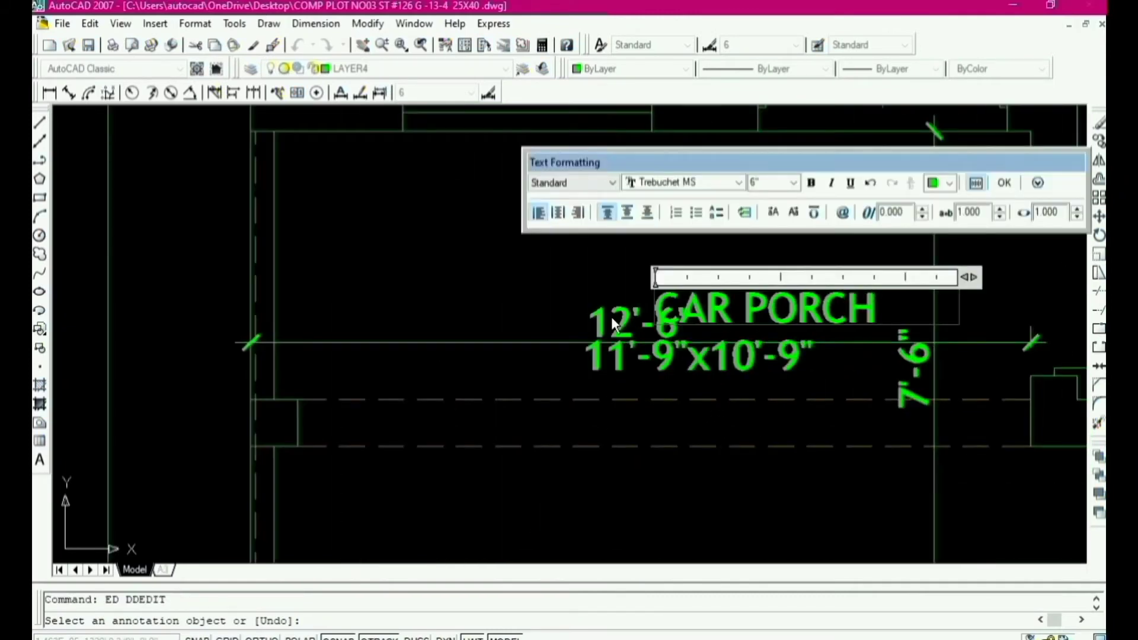
pyautogui.click(685, 417)
pyautogui.scroll(-4, 716, 287)
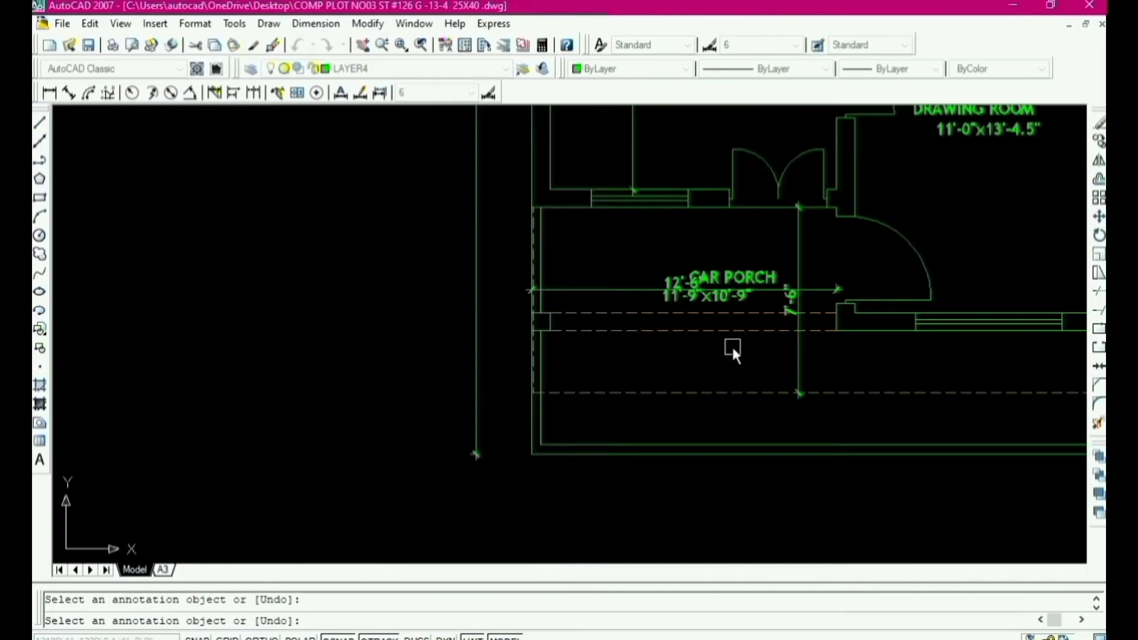
# Step: Change the first value of the car porch size text to 12'-6"
pyautogui.scroll(4, 689, 299)
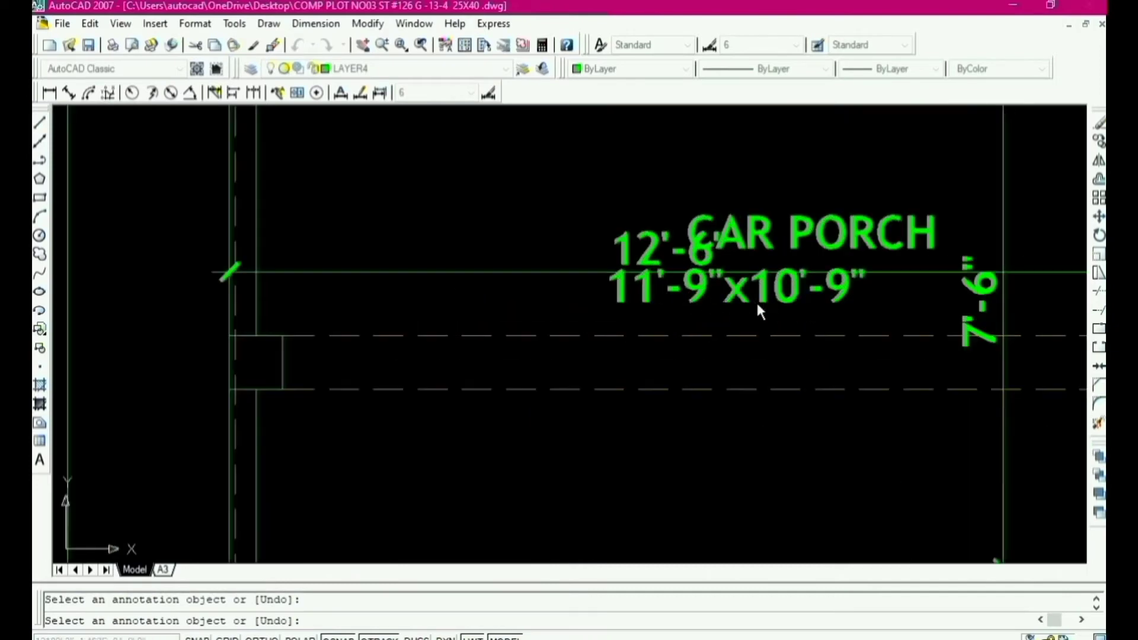
pyautogui.press('Escape')
pyautogui.scroll(-3, 748, 320)
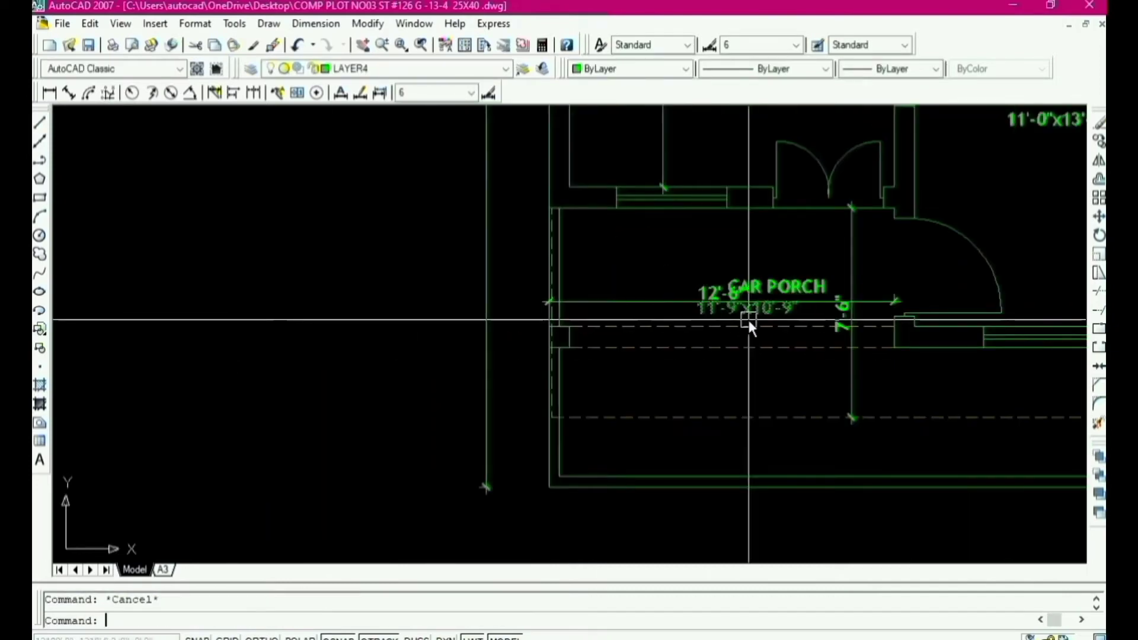
pyautogui.write('ed')
pyautogui.press('Return')
pyautogui.scroll(4, 748, 317)
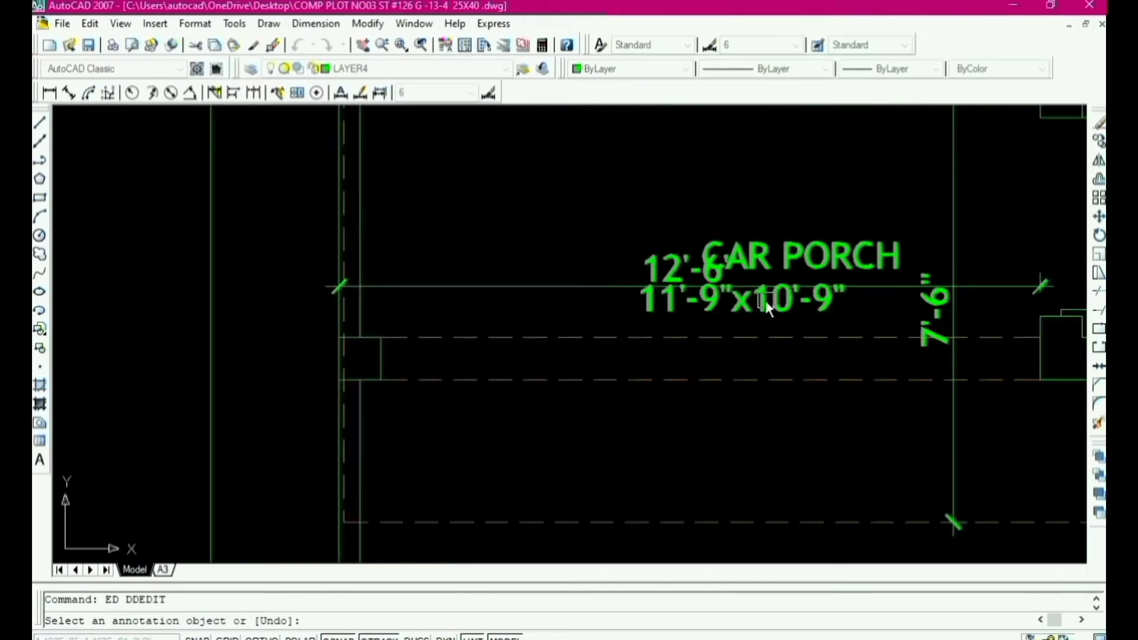
pyautogui.click(675, 307)
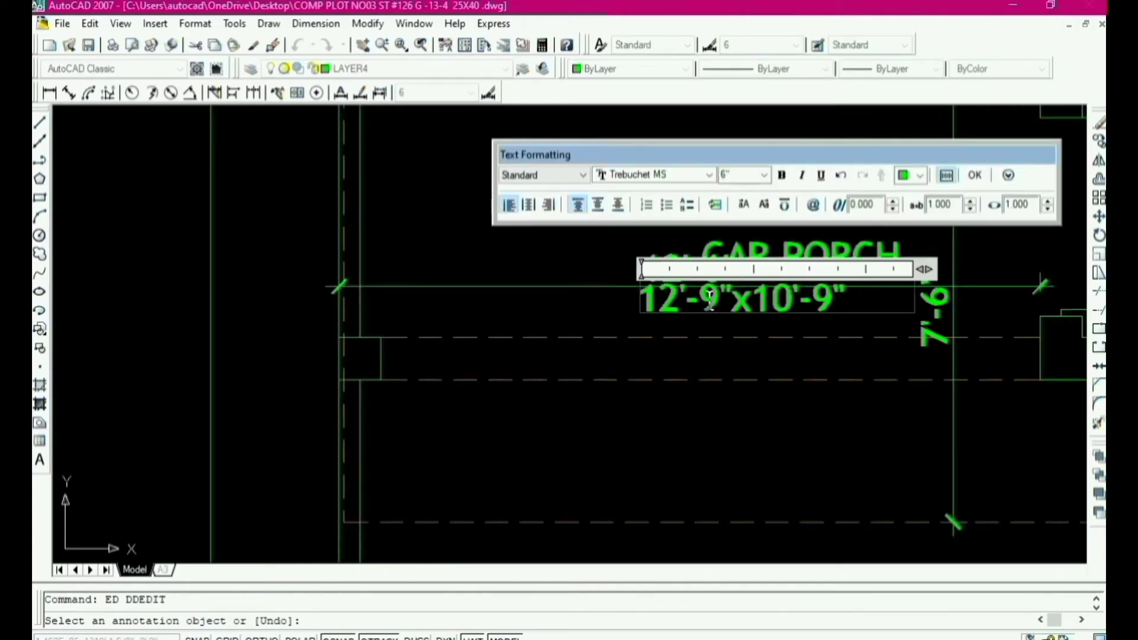
pyautogui.scroll(-3, 699, 304)
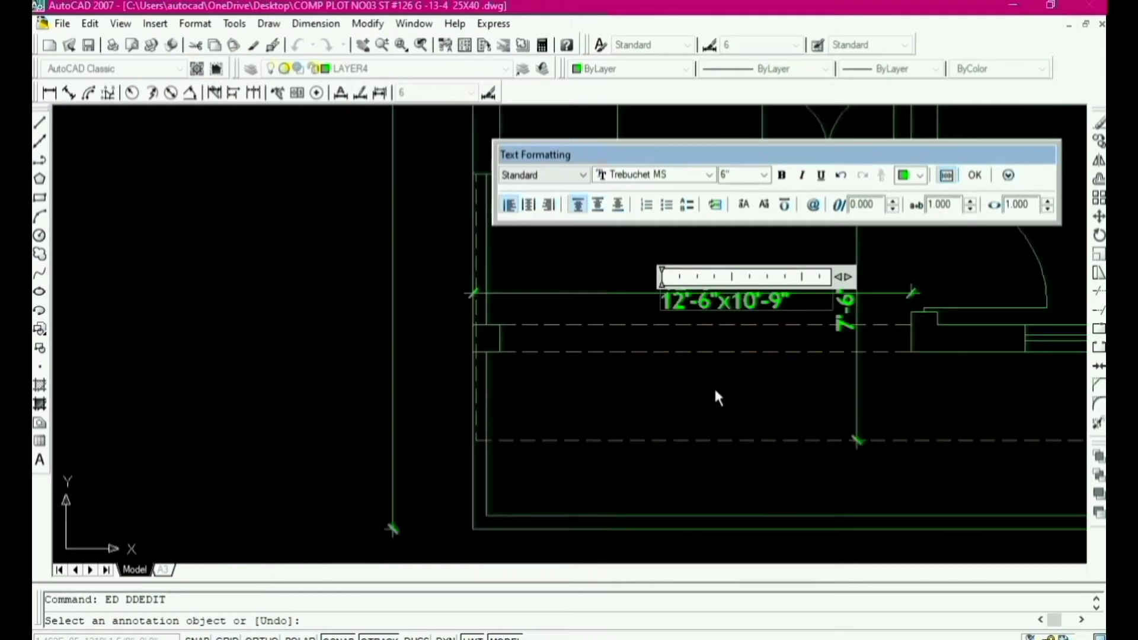
pyautogui.click(676, 392)
pyautogui.scroll(3, 662, 368)
pyautogui.scroll(-2, 685, 277)
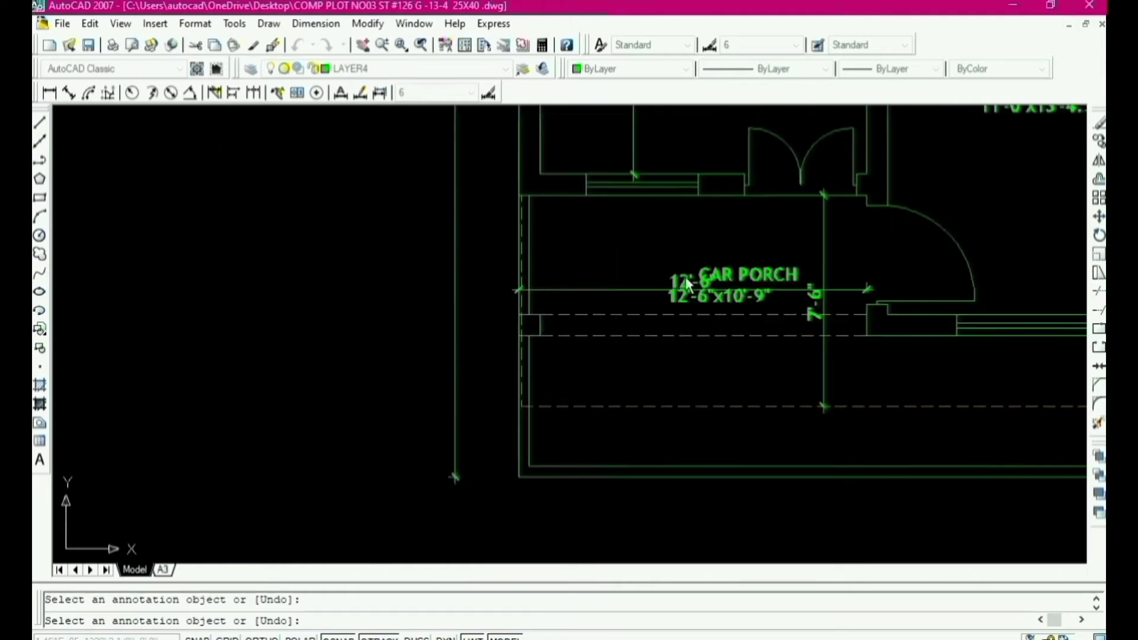
pyautogui.scroll(3, 753, 302)
pyautogui.press('Escape')
# Step: Change the second value of the car porch size text to 7'-6", giving 12'-6"x7'-6"
pyautogui.scroll(3, 718, 296)
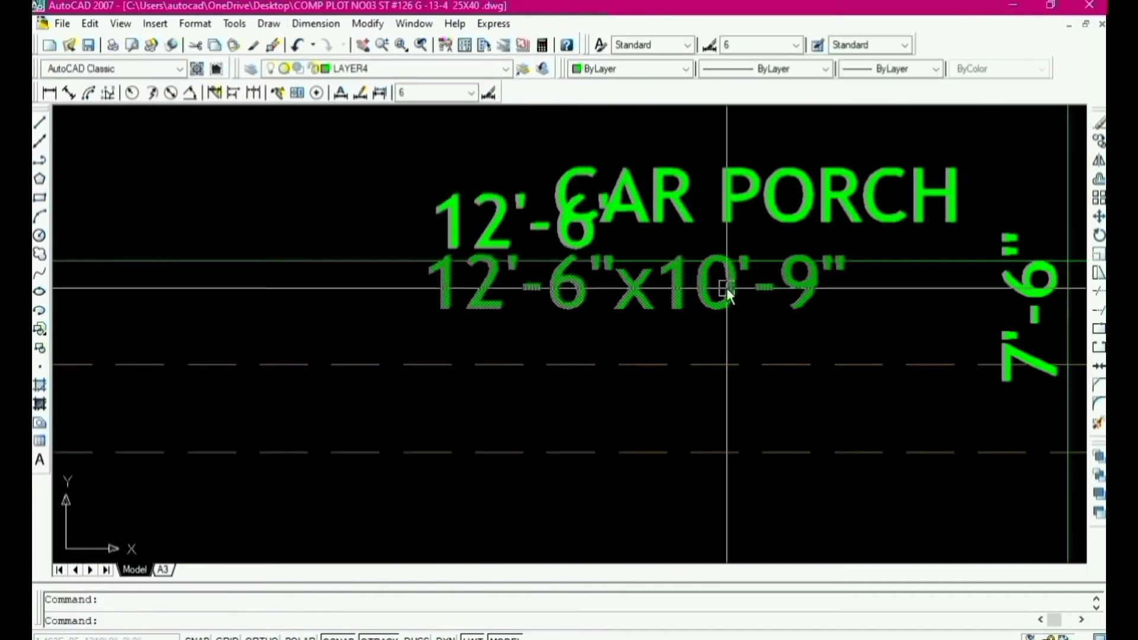
pyautogui.click(727, 283)
pyautogui.press('Escape')
pyautogui.write('E')
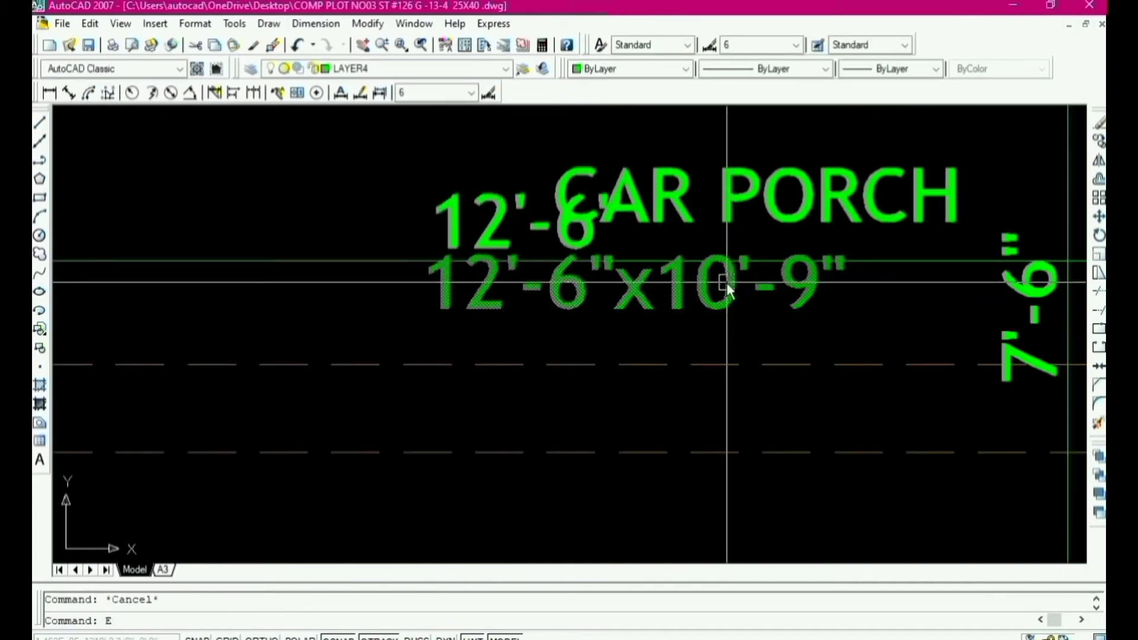
pyautogui.write('D')
pyautogui.press('Return')
pyautogui.click(733, 290)
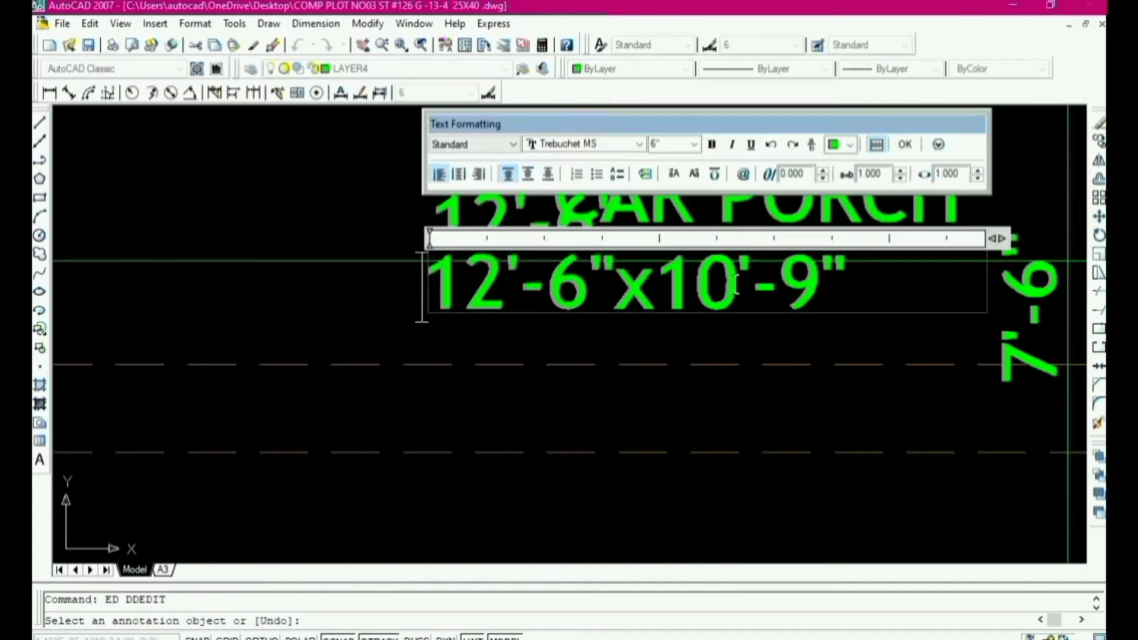
pyautogui.moveTo(735, 286); pyautogui.dragTo(671, 286)
pyautogui.write('7')
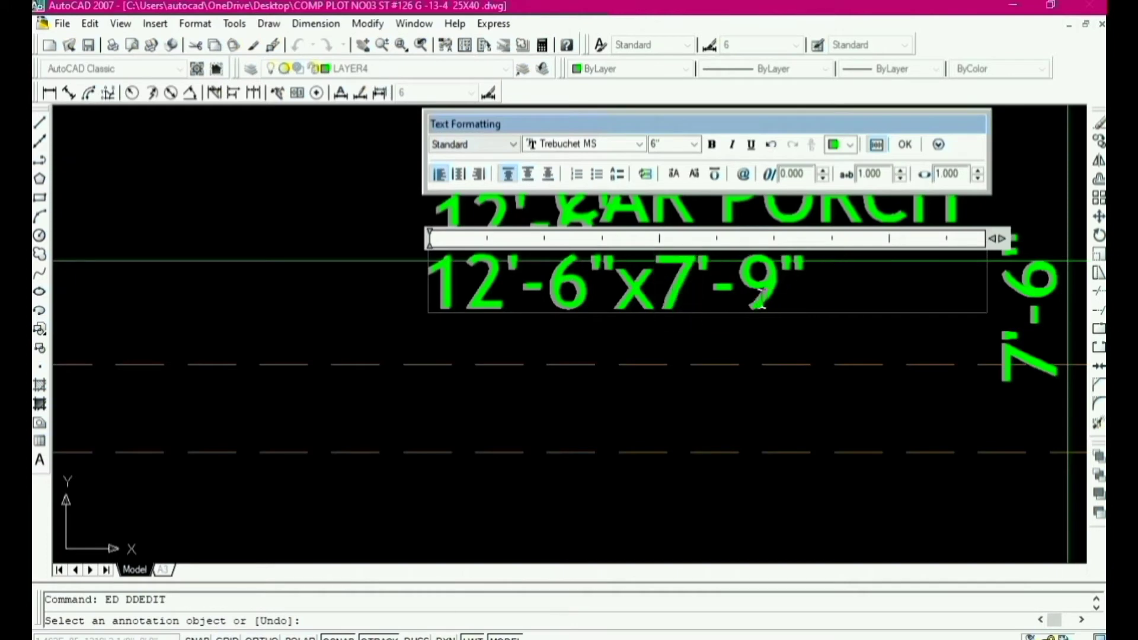
pyautogui.moveTo(774, 290); pyautogui.dragTo(748, 295)
pyautogui.write('6')
pyautogui.scroll(-4, 696, 285)
pyautogui.click(794, 344)
# Step: Erase the car porch's vertical 7'-6" and horizontal 12'-6" dimensions
pyautogui.click(826, 288)
pyautogui.press('e')
pyautogui.press('Return')
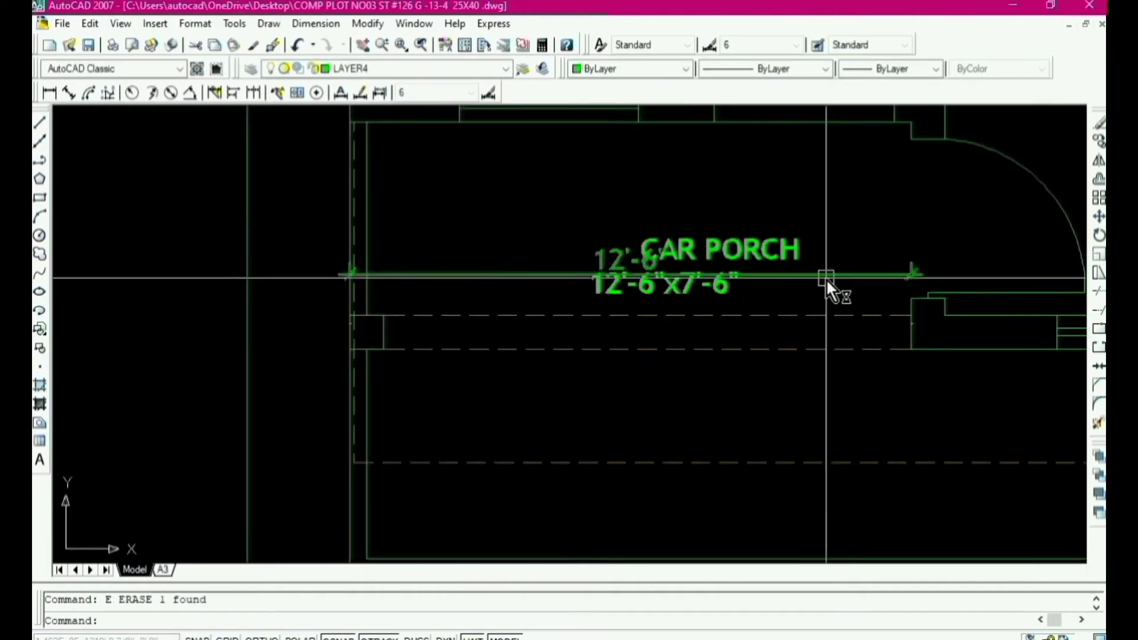
pyautogui.click(826, 276)
pyautogui.press('Return')
pyautogui.scroll(-4, 778, 419)
pyautogui.scroll(5, 760, 425)
pyautogui.press('Escape')
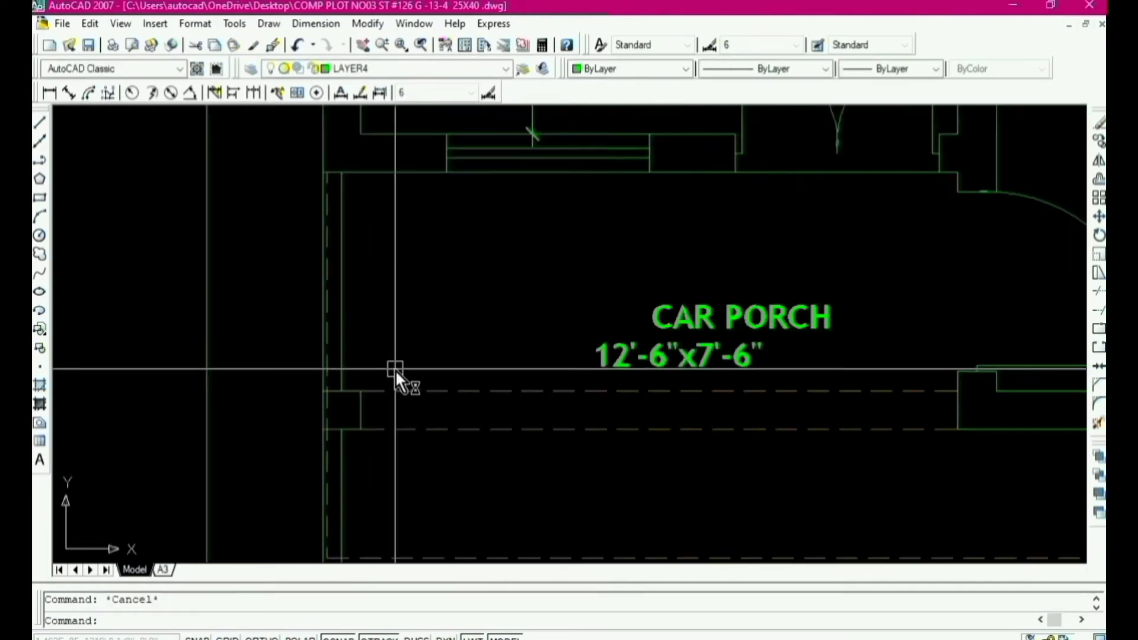
pyautogui.scroll(-4, 617, 438)
pyautogui.scroll(4, 664, 409)
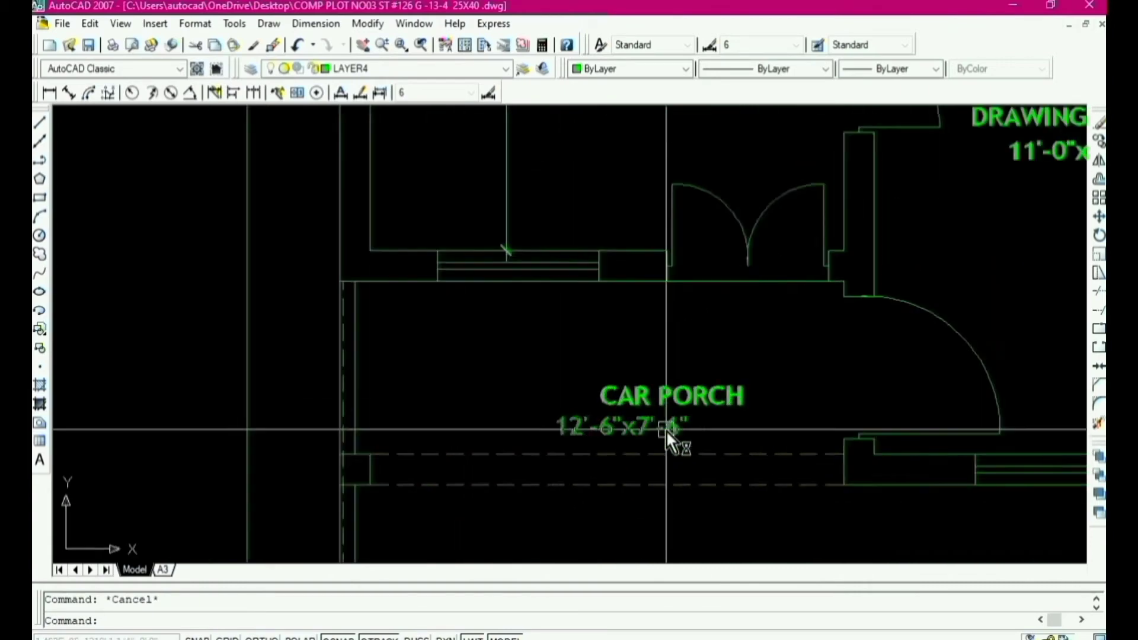
pyautogui.scroll(-3, 711, 443)
pyautogui.scroll(3, 708, 438)
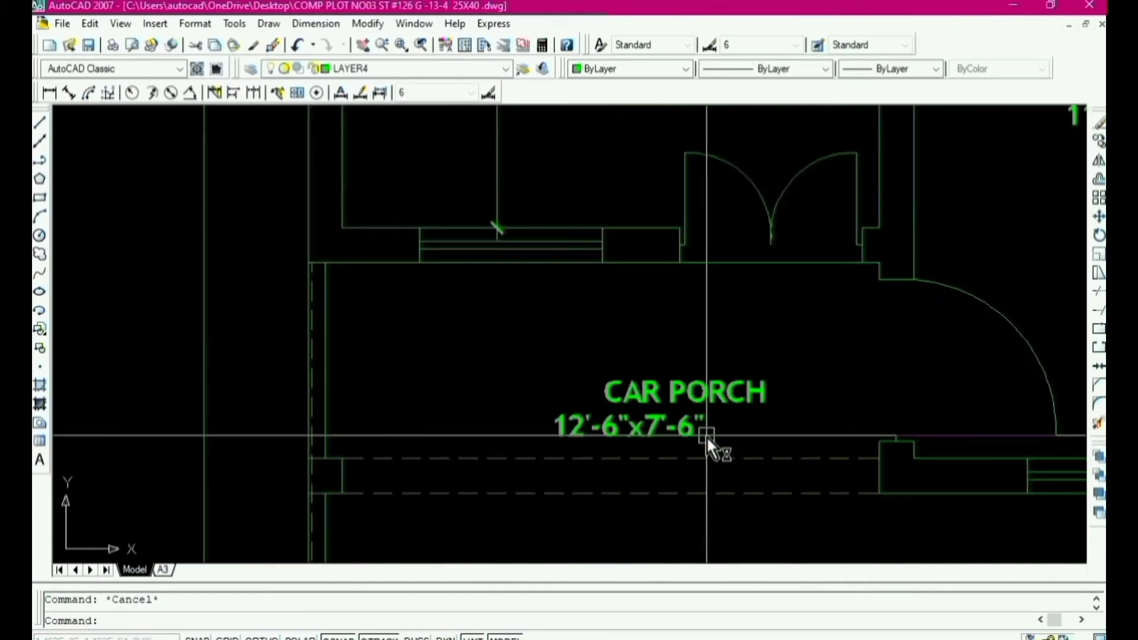
# Step: Move the CAR PORCH label sideways so it lines up above the 12'-6"x7'-6" size text
pyautogui.click(729, 396)
pyautogui.moveTo(737, 394); pyautogui.dragTo(676, 392)
pyautogui.scroll(-2, 716, 418)
pyautogui.scroll(-3, 716, 418)
pyautogui.press('Escape')
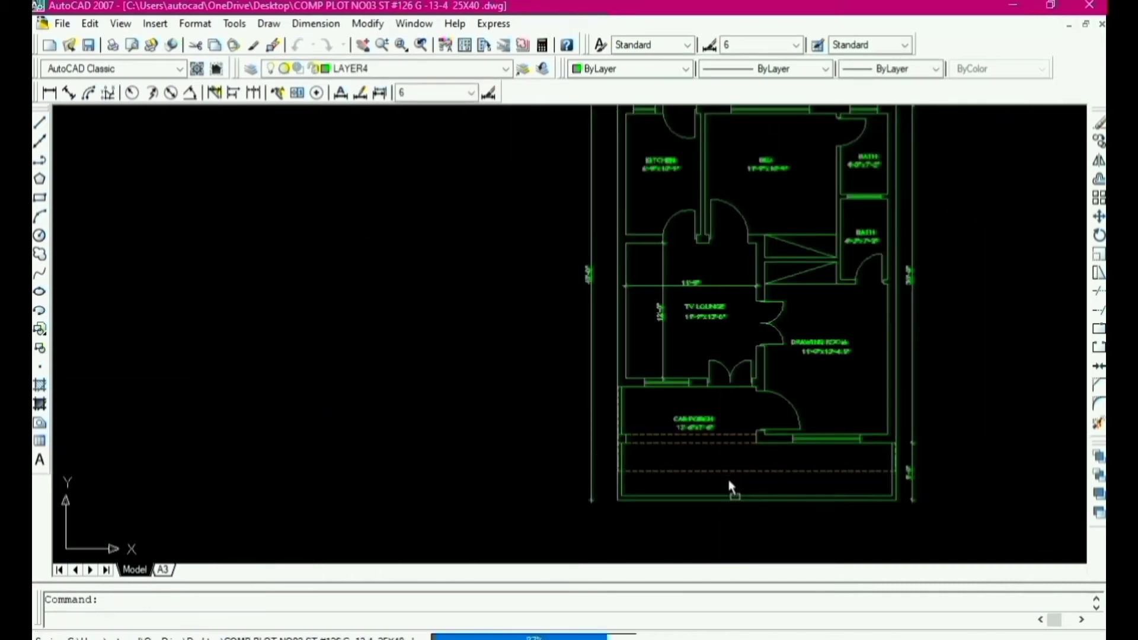
# Step: Copy the CAR PORCH label into the front strip below the porch and rewrite the copy as ROOF PROJECTION 2'-6" WIDE
pyautogui.scroll(2, 808, 488)
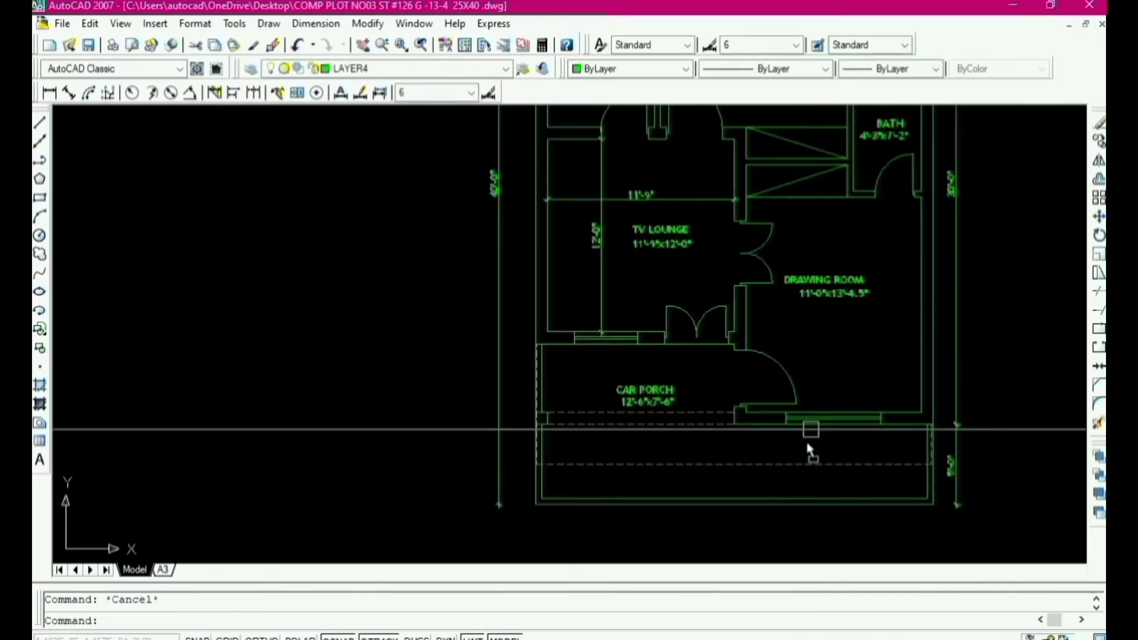
pyautogui.scroll(-2, 760, 444)
pyautogui.scroll(4, 703, 415)
pyautogui.scroll(2, 701, 415)
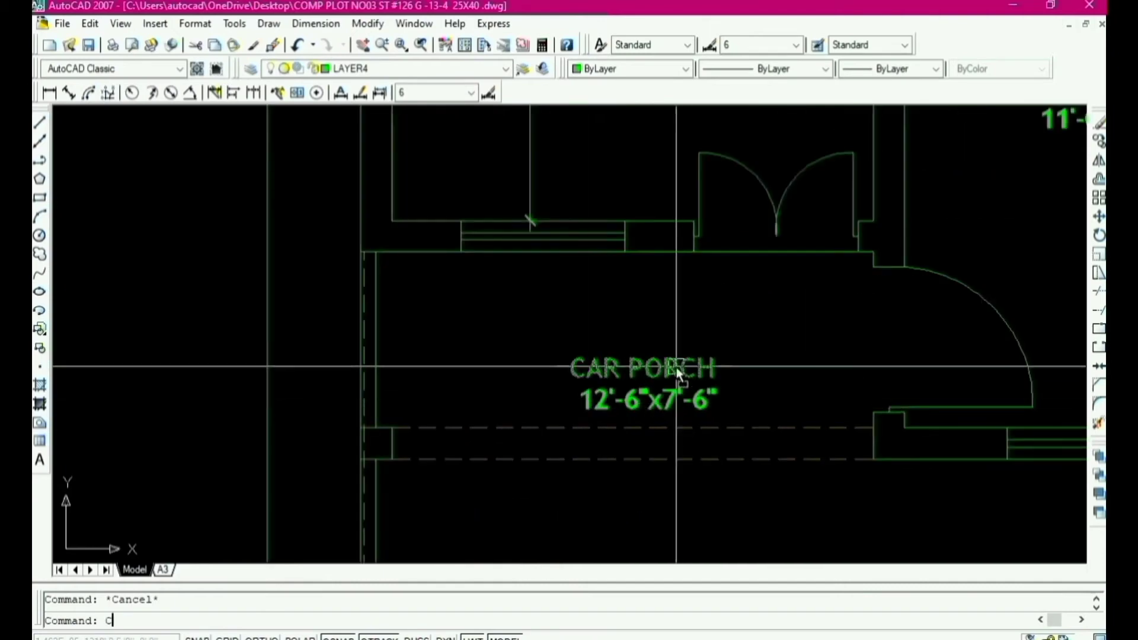
pyautogui.write('O')
pyautogui.press('Return')
pyautogui.click(676, 369)
pyautogui.press('Return')
pyautogui.click(650, 326)
pyautogui.scroll(-3, 651, 322)
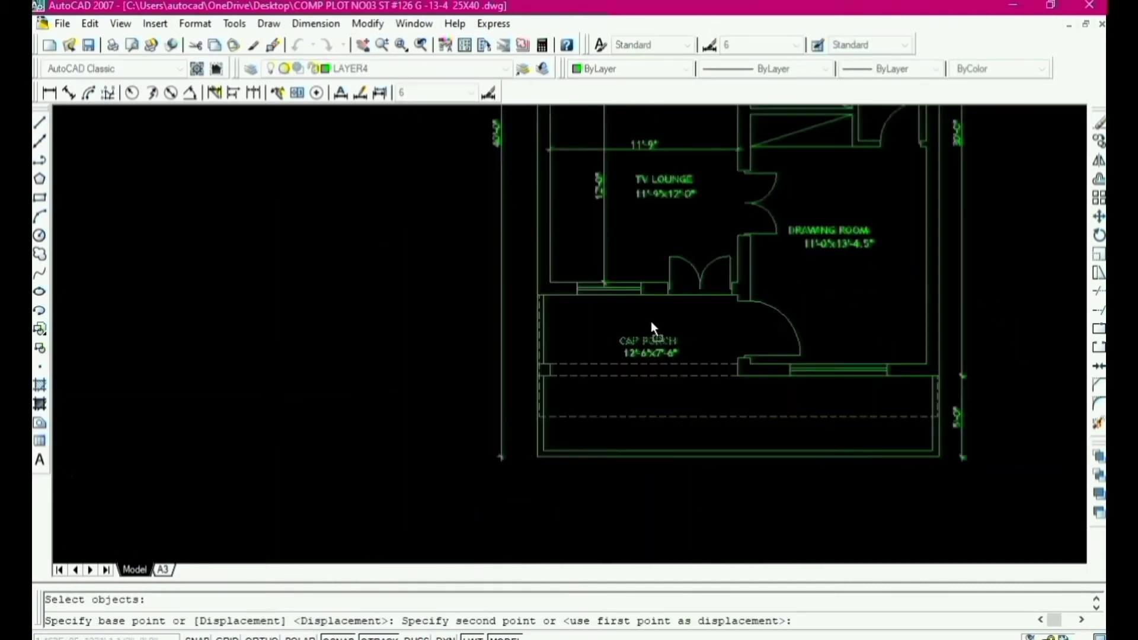
pyautogui.scroll(3, 650, 370)
pyautogui.click(645, 408)
pyautogui.press('Escape')
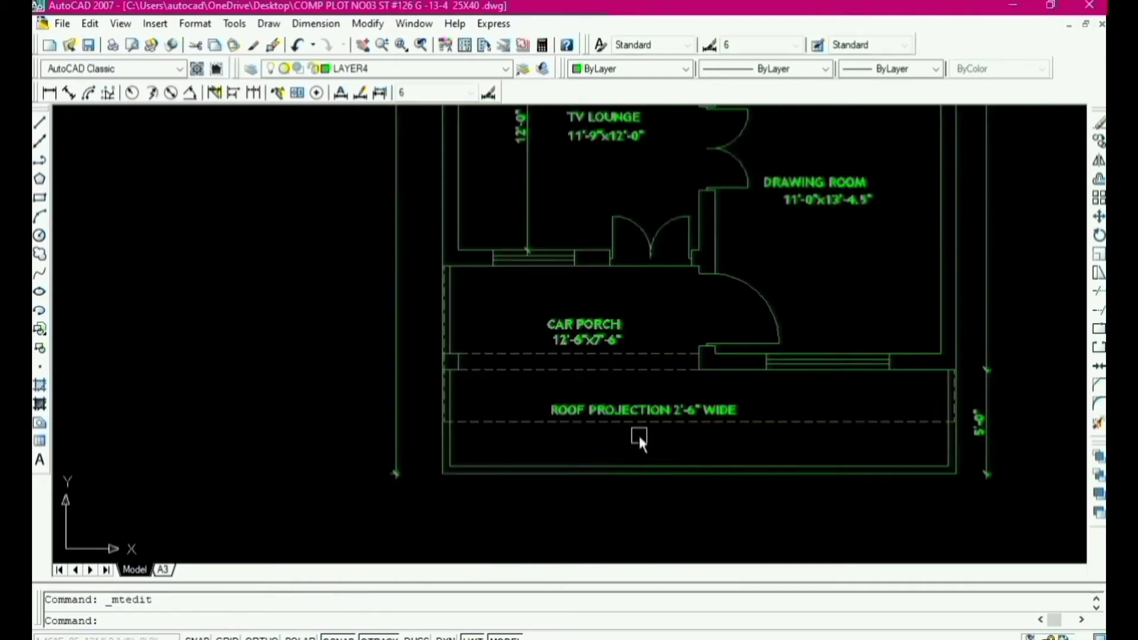
# Step: Copy the ROOF PROJECTION 2'-6" WIDE label to the rear strip behind the kitchen and bedroom
pyautogui.scroll(3, 637, 433)
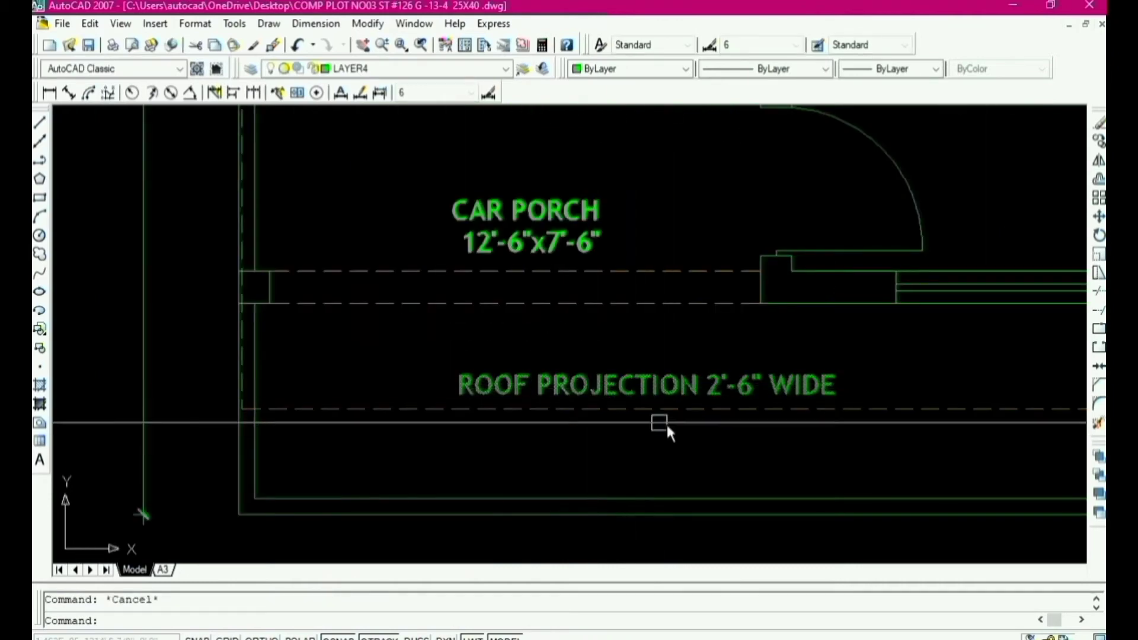
pyautogui.scroll(-3, 682, 439)
pyautogui.scroll(3, 688, 418)
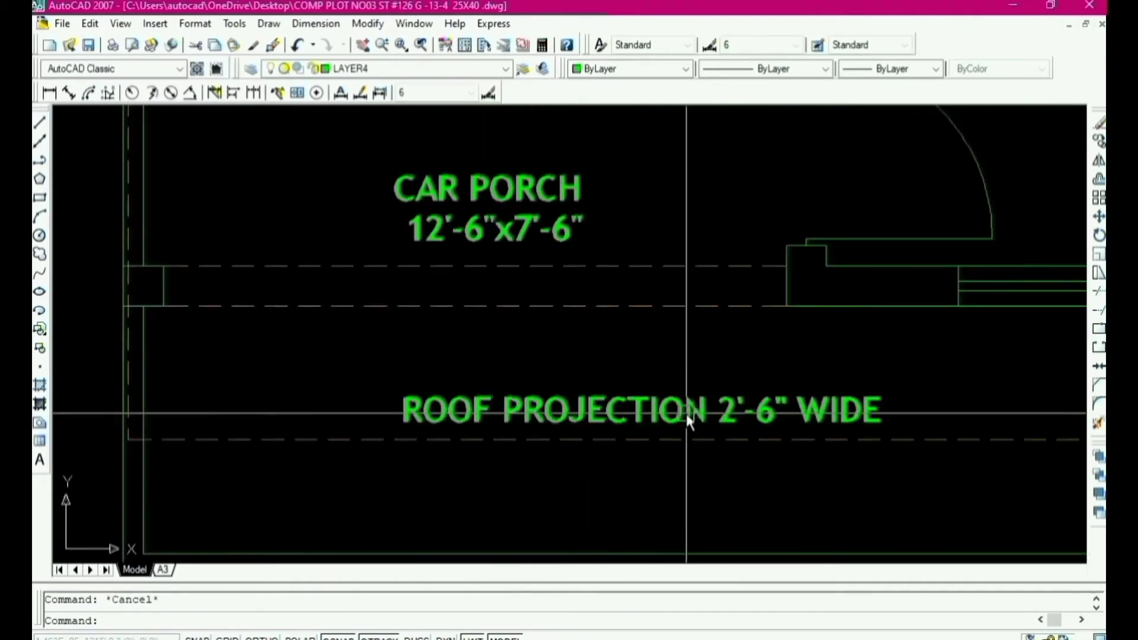
pyautogui.write('co')
pyautogui.press('Return')
pyautogui.click(667, 412)
pyautogui.press('Return')
pyautogui.click(652, 415)
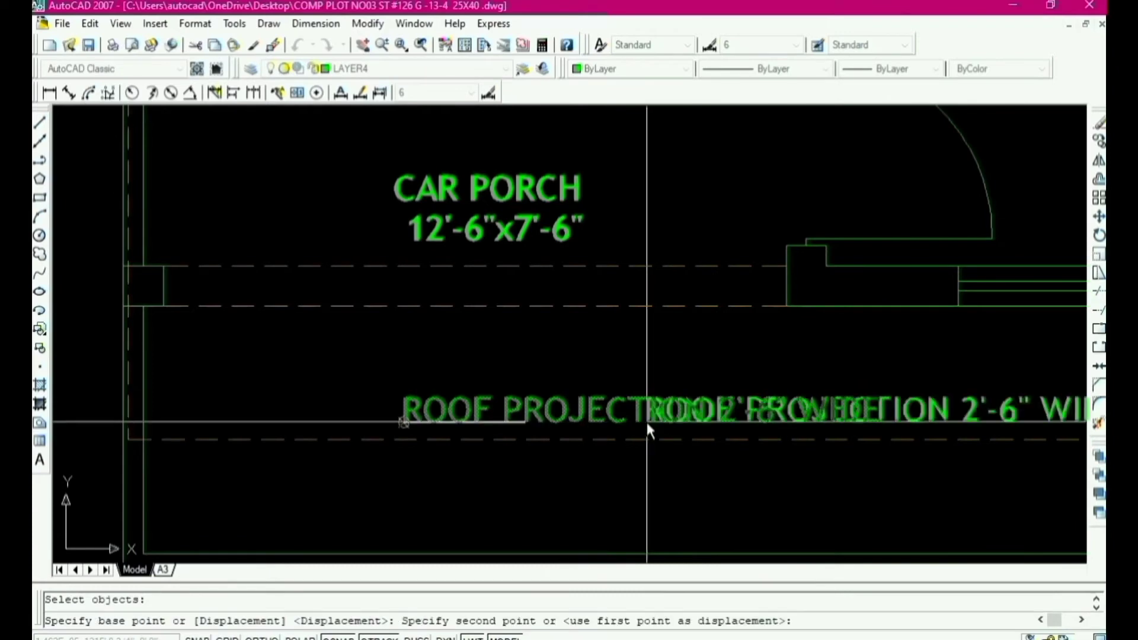
pyautogui.scroll(-3, 628, 463)
pyautogui.scroll(-3, 590, 386)
pyautogui.scroll(3, 593, 333)
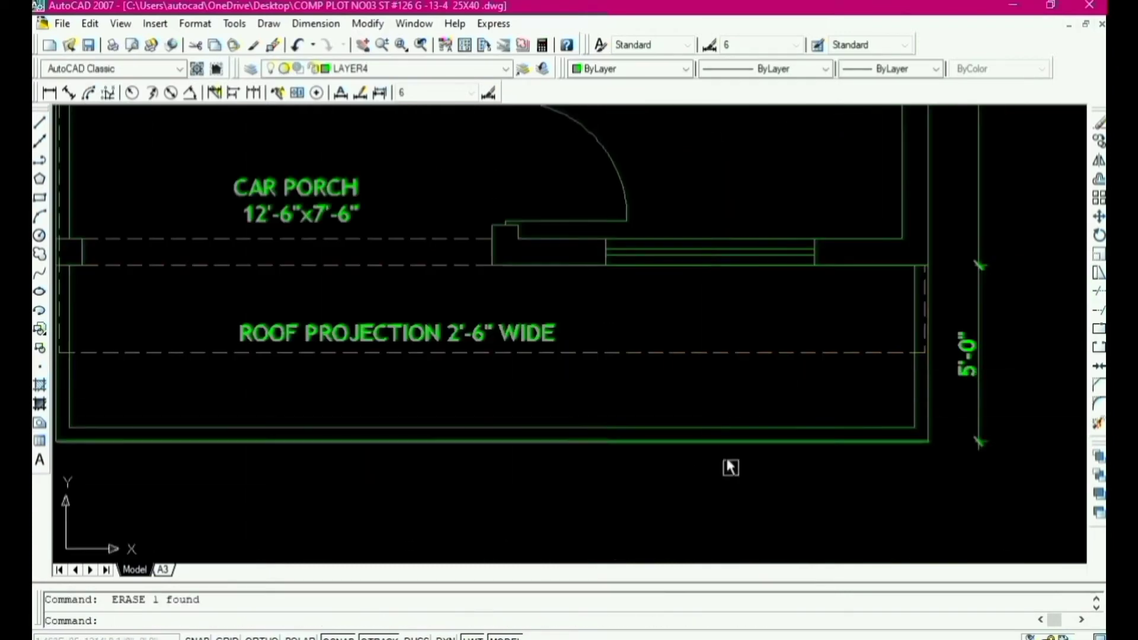
pyautogui.press('Escape')
pyautogui.scroll(-3, 741, 504)
pyautogui.scroll(5, 754, 528)
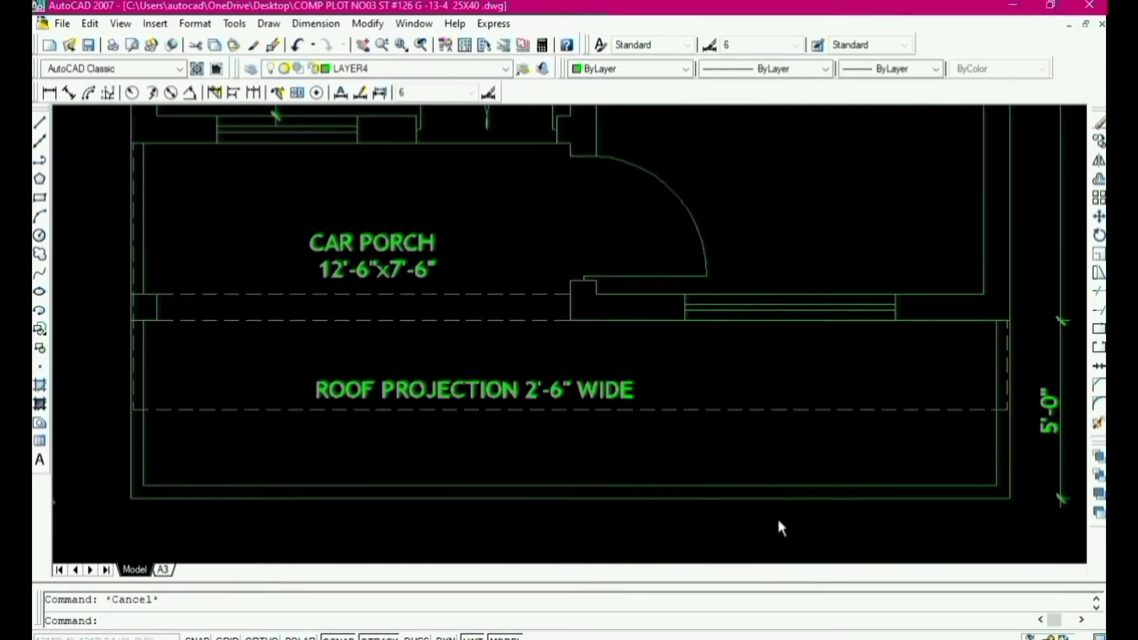
# Step: Copy the DRAWING ROOM name and size texts down into the front strip, beneath the drawing room window
pyautogui.scroll(-5, 777, 518)
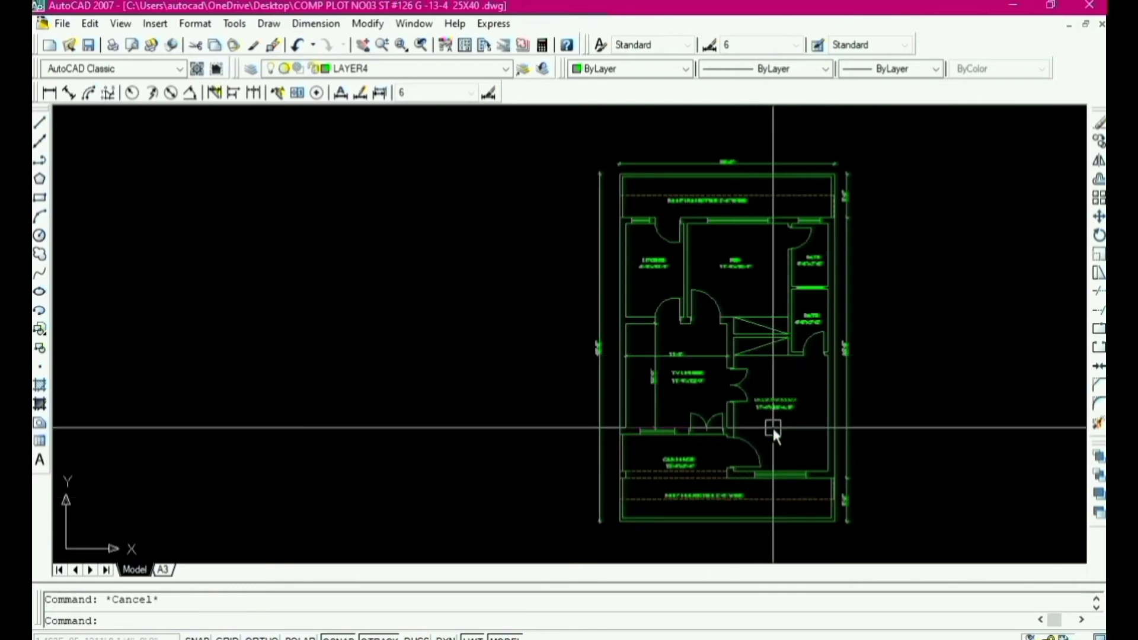
pyautogui.scroll(5, 773, 430)
pyautogui.click(854, 294)
pyautogui.click(785, 382)
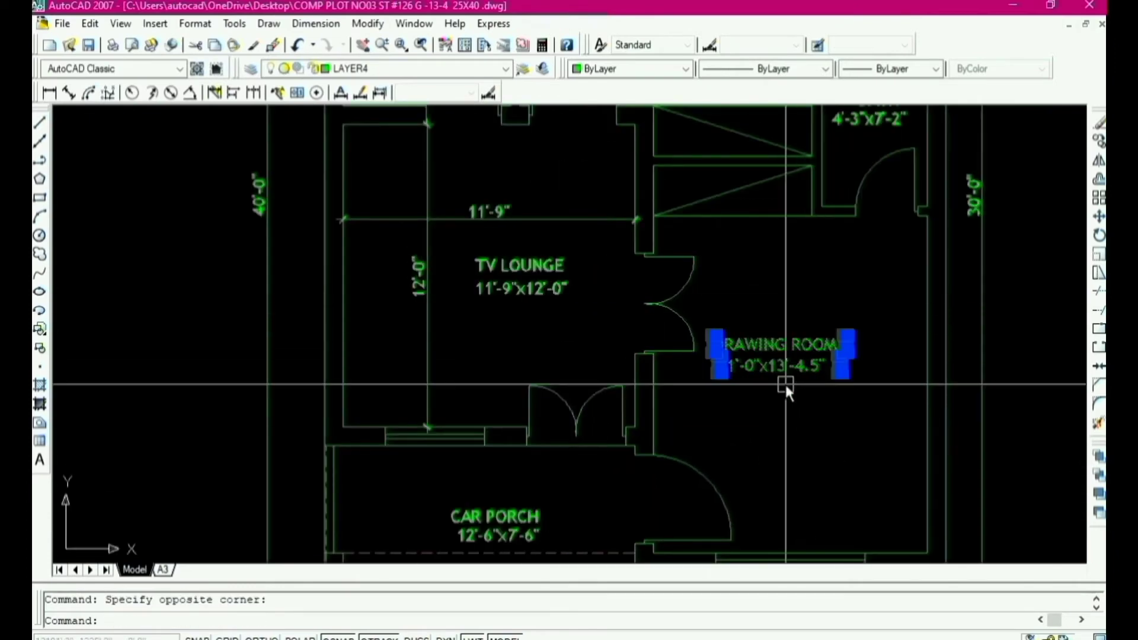
pyautogui.write('CO')
pyautogui.press('Return')
pyautogui.click(756, 297)
pyautogui.scroll(-5, 759, 278)
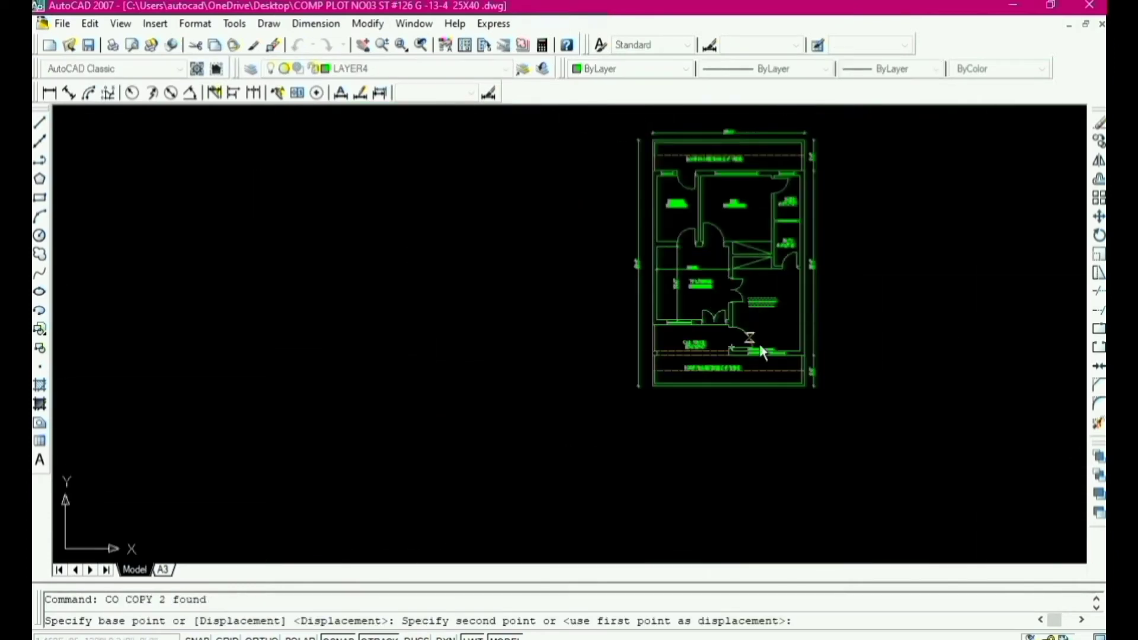
pyautogui.scroll(5, 760, 344)
pyautogui.scroll(3, 765, 351)
pyautogui.click(764, 348)
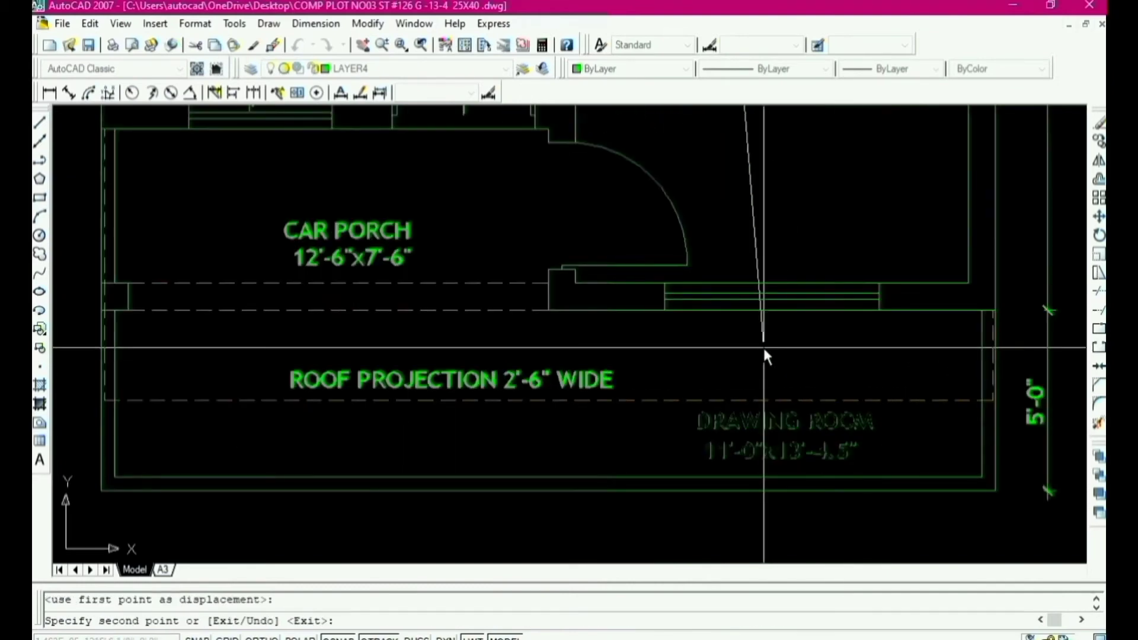
pyautogui.press('Escape')
# Step: Rewrite the copied DRAWING ROOM label in the front strip as FRONT LAWN
pyautogui.scroll(5, 782, 436)
pyautogui.click(798, 417)
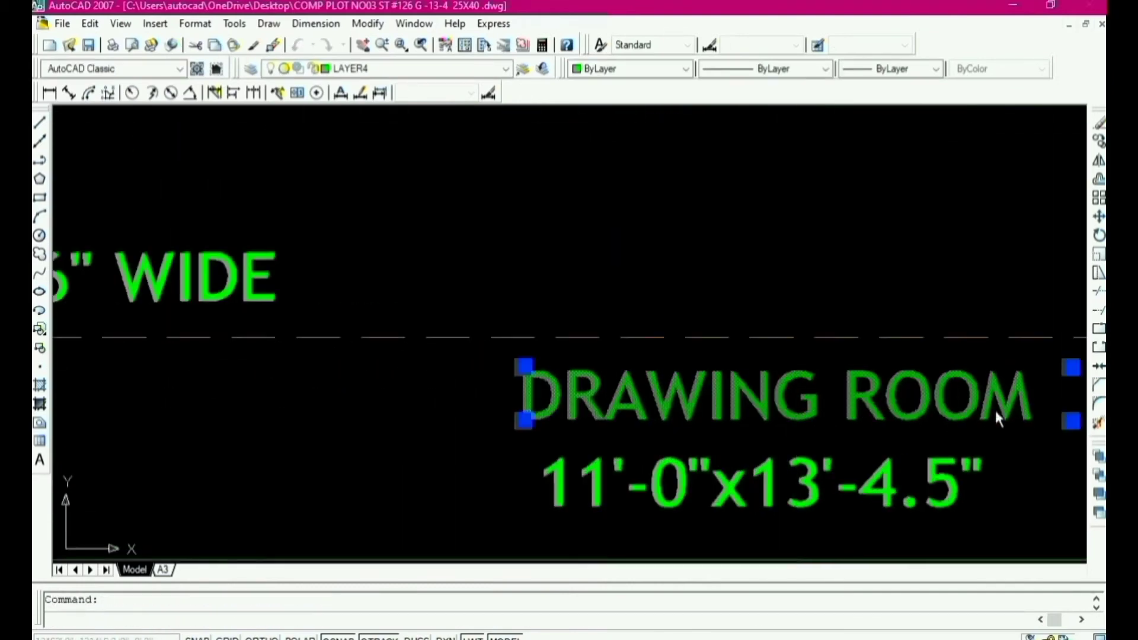
pyautogui.doubleClick(1049, 390)
pyautogui.moveTo(1043, 397); pyautogui.dragTo(479, 404)
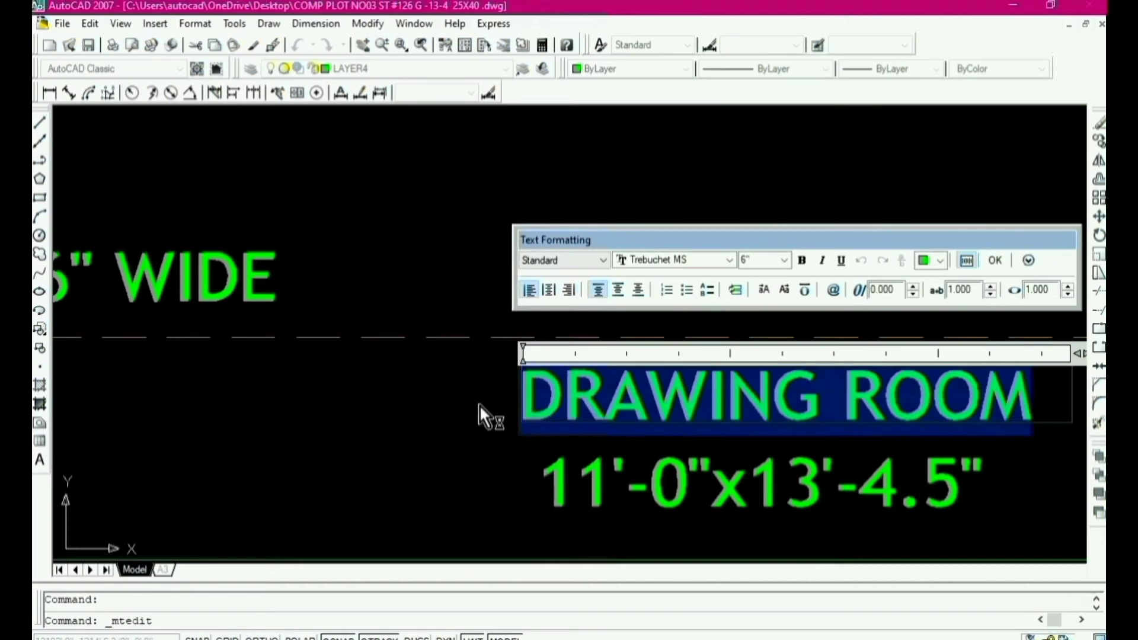
pyautogui.write('FRON')
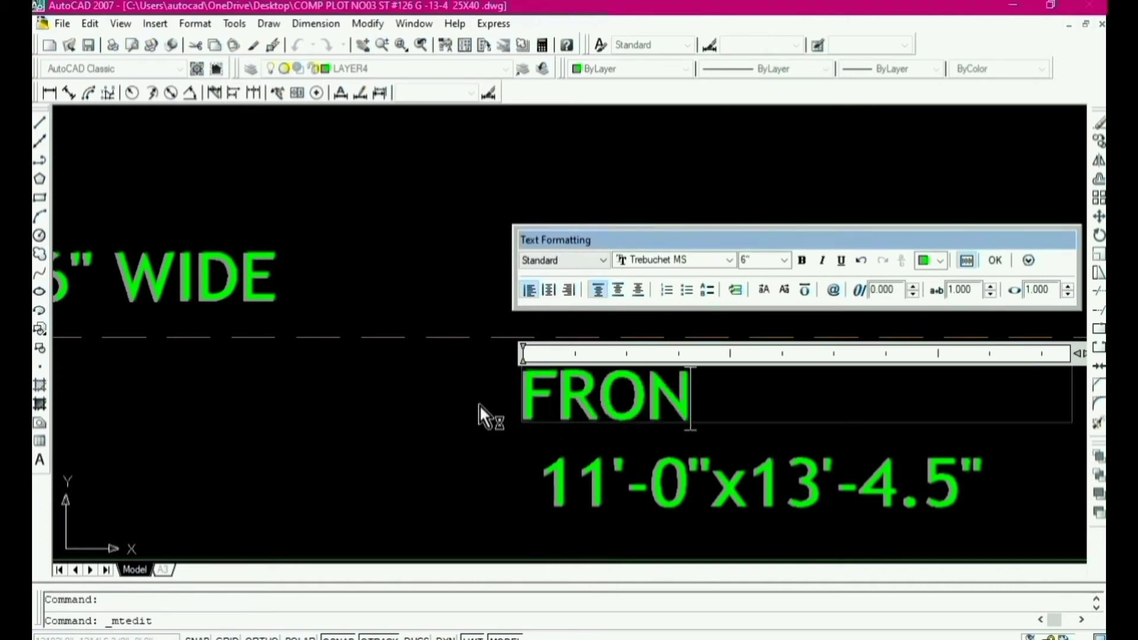
pyautogui.write('T LAWN')
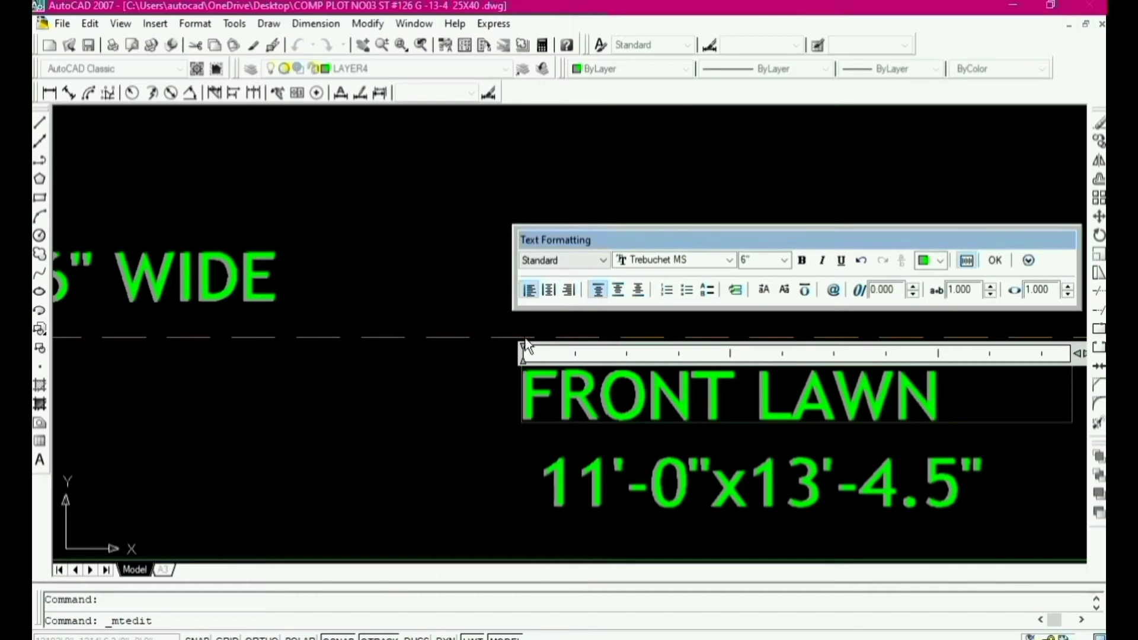
pyautogui.scroll(-4, 520, 378)
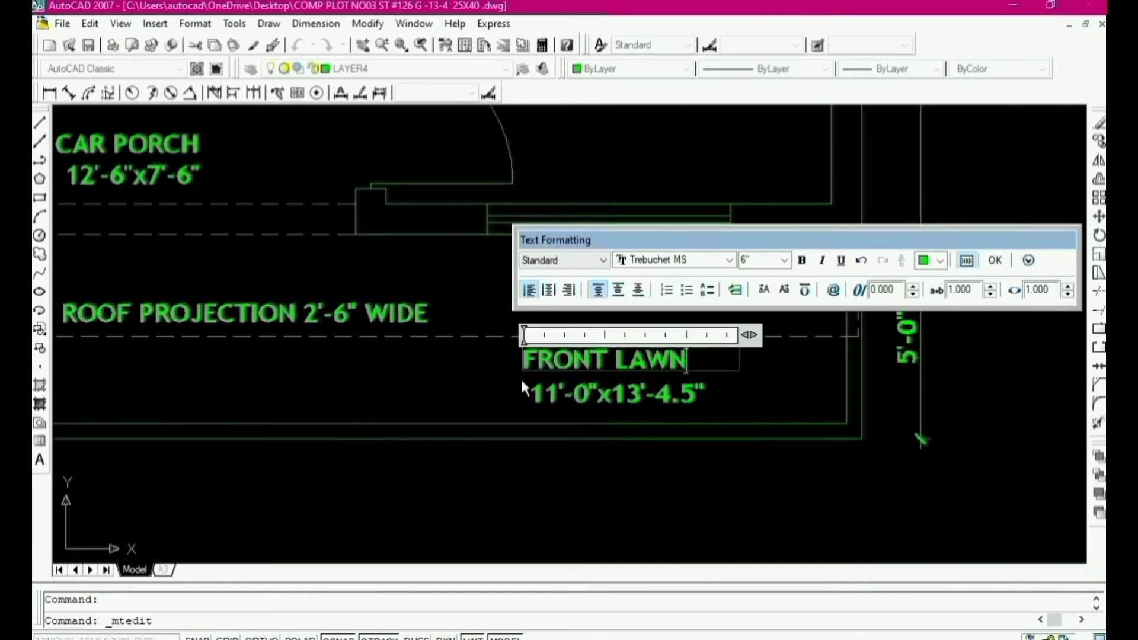
pyautogui.click(613, 478)
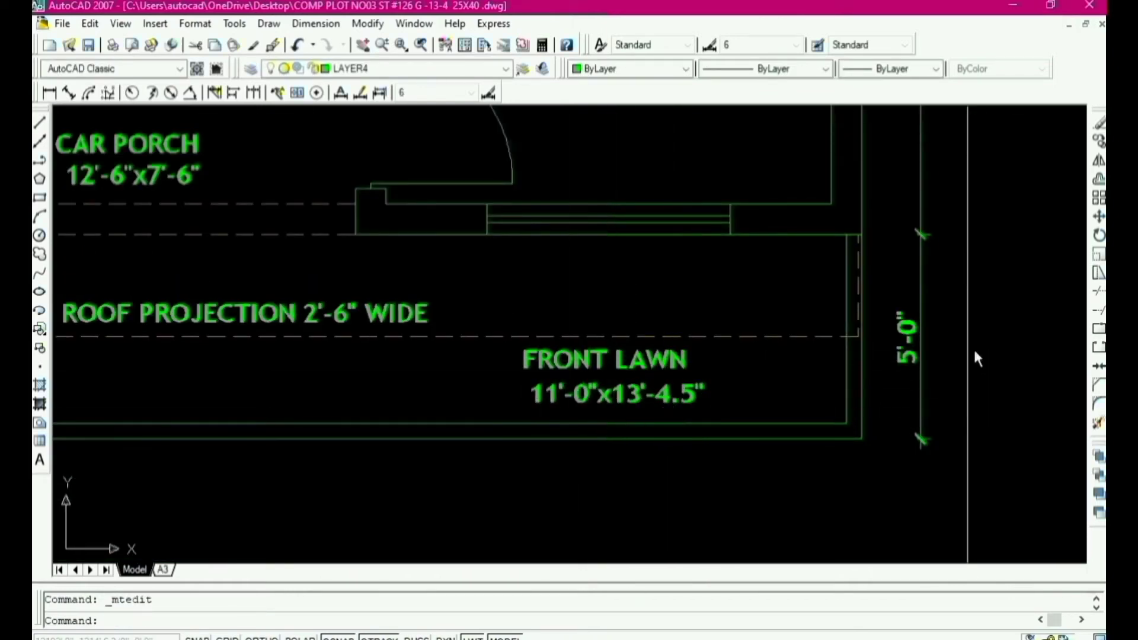
# Step: Replace the size text under the FRONT LAWN label with 5'-0" WIDE
pyautogui.press('Escape')
pyautogui.write('ED')
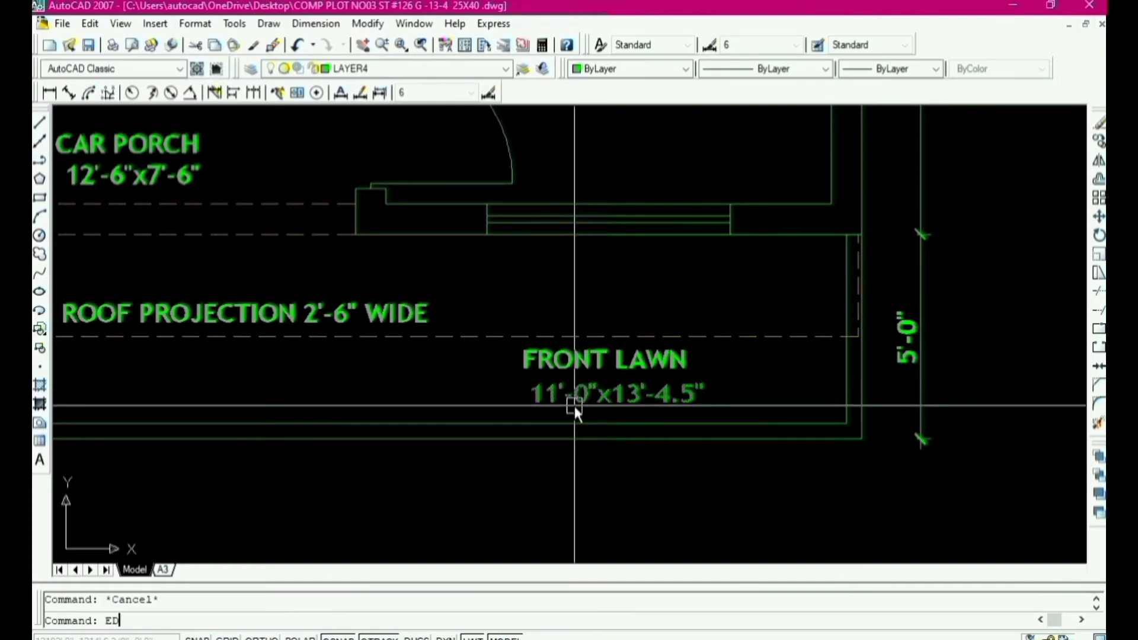
pyautogui.press('Return')
pyautogui.click(732, 408)
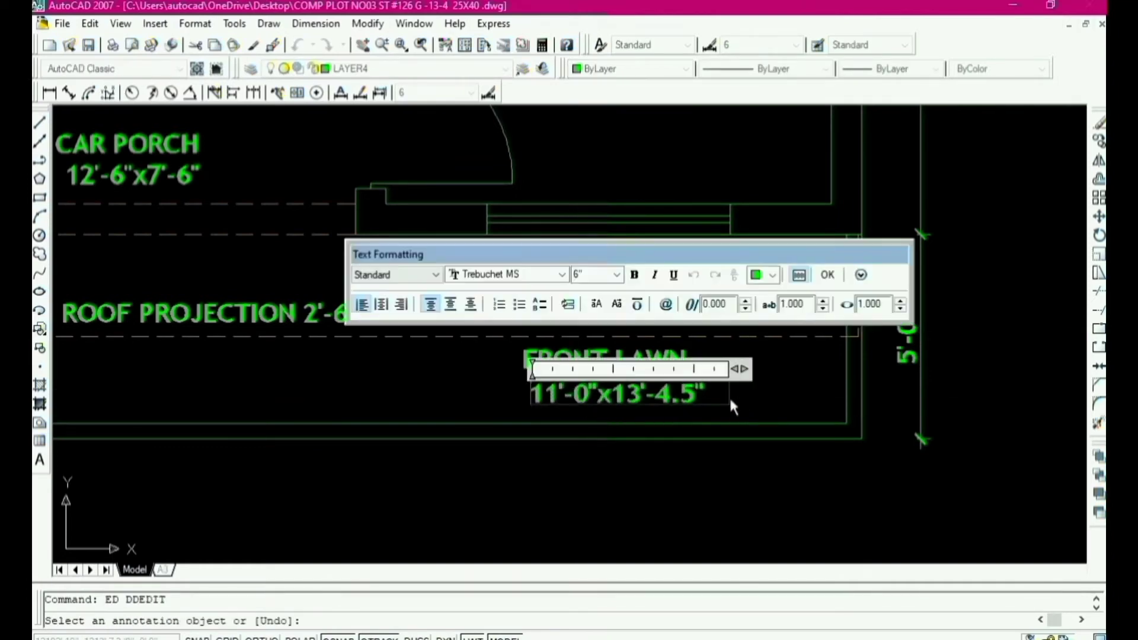
pyautogui.moveTo(712, 398); pyautogui.dragTo(487, 397)
pyautogui.write("5'")
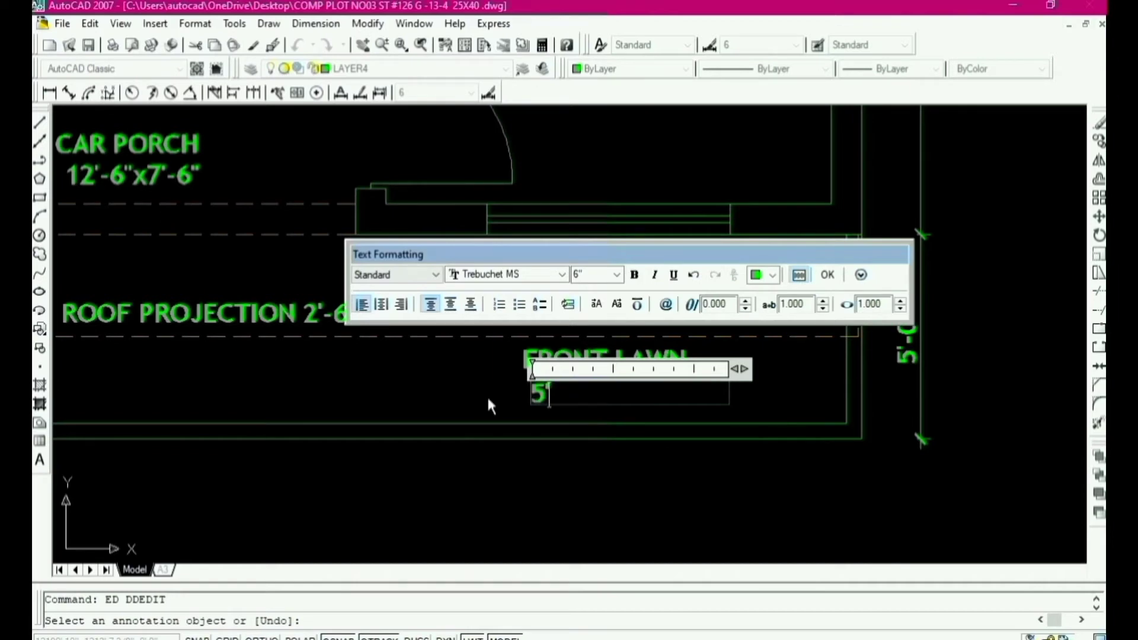
pyautogui.write('0')
pyautogui.press('BackSpace')
pyautogui.write('-0" W')
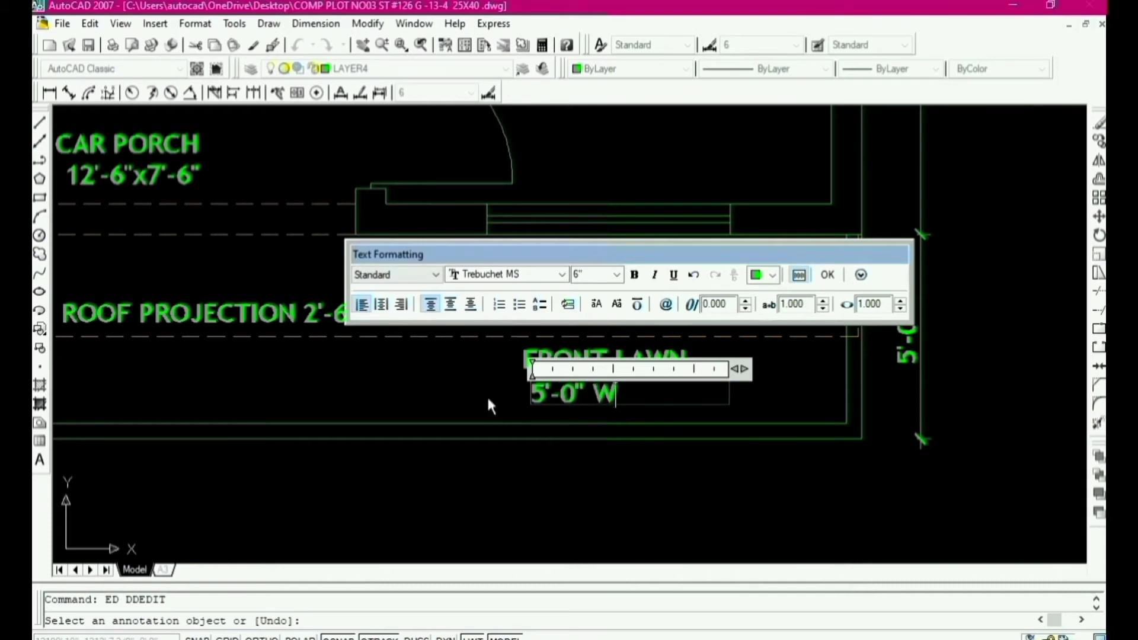
pyautogui.write('IDE')
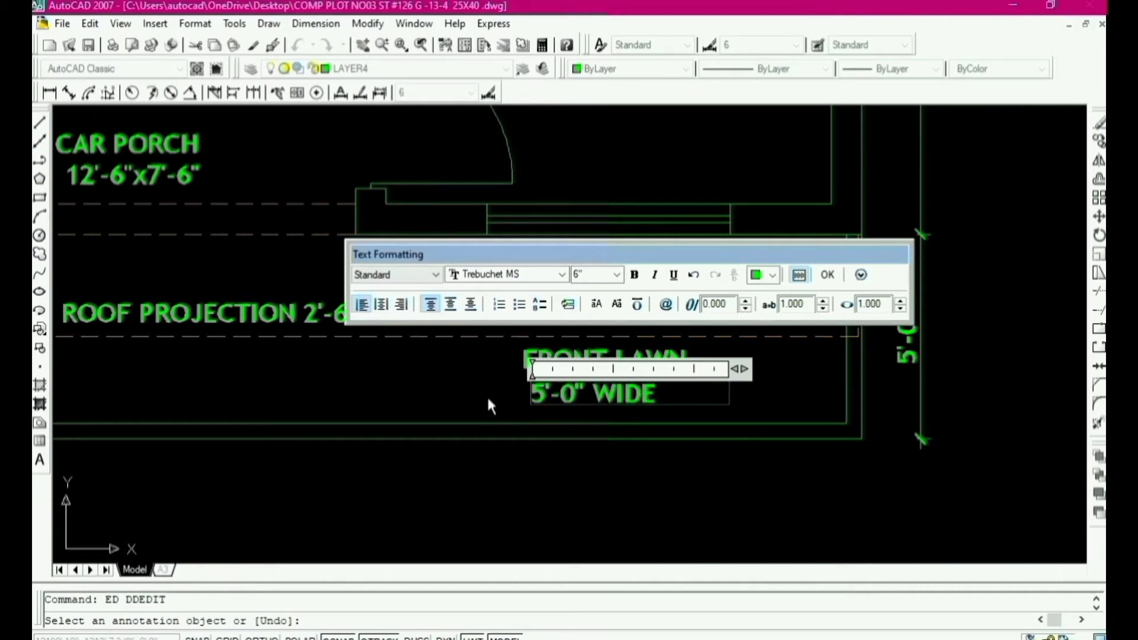
pyautogui.click(635, 483)
pyautogui.scroll(-4, 742, 441)
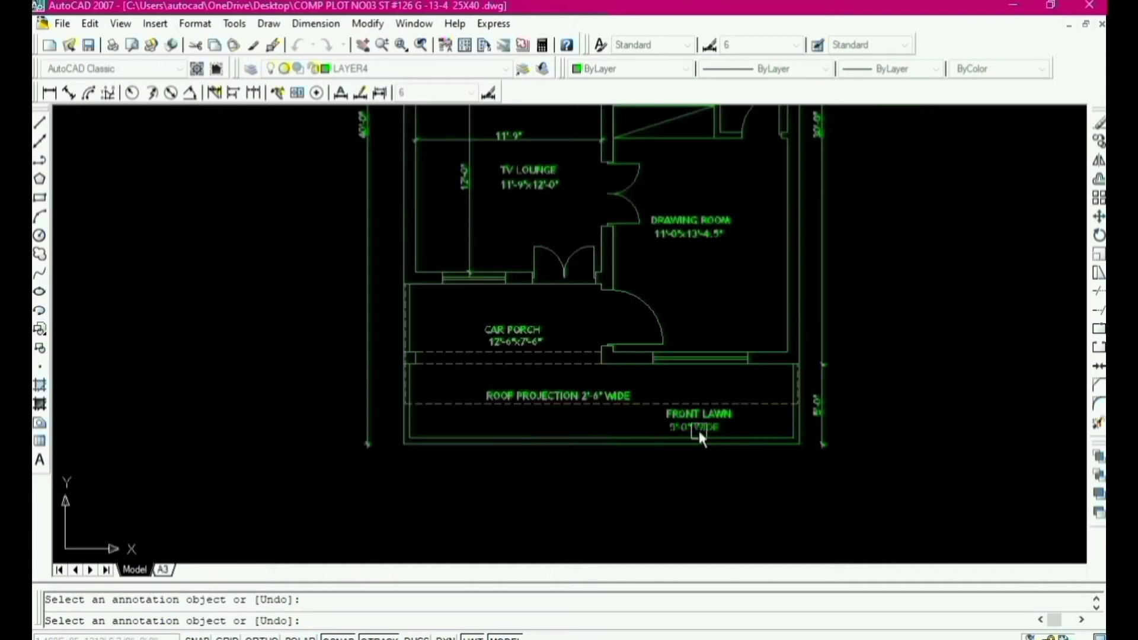
# Step: Copy the FRONT LAWN and 5'-0" WIDE texts to the rear strip, above the roof projection label
pyautogui.scroll(4, 705, 428)
pyautogui.press('Escape')
pyautogui.click(788, 396)
pyautogui.click(689, 435)
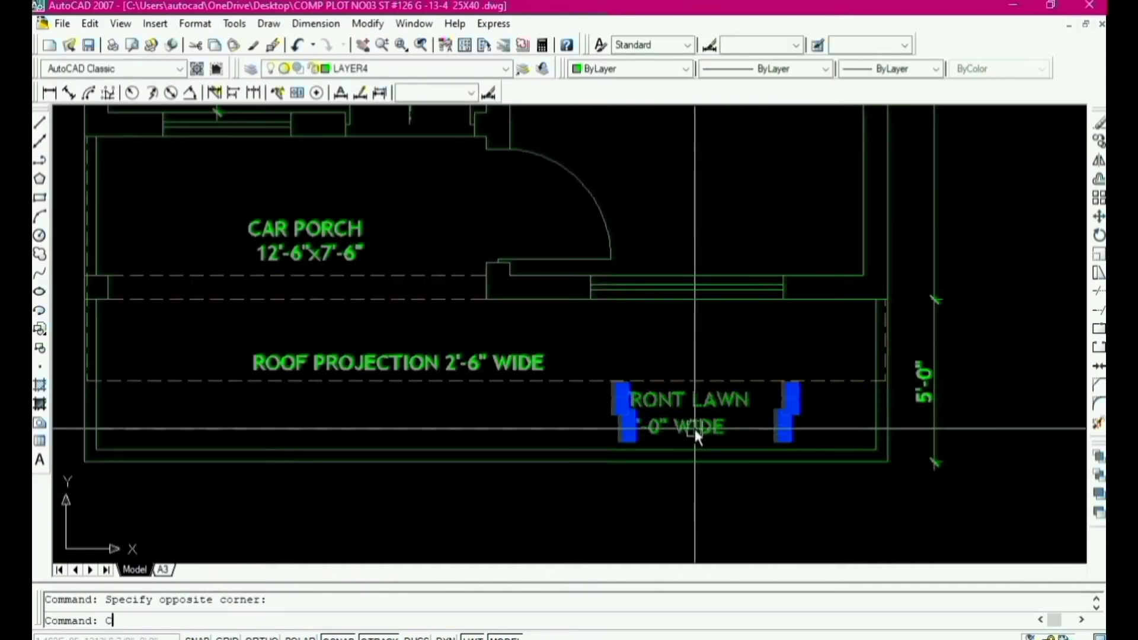
pyautogui.write('co')
pyautogui.press('Return')
pyautogui.click(694, 421)
pyautogui.scroll(-4, 702, 547)
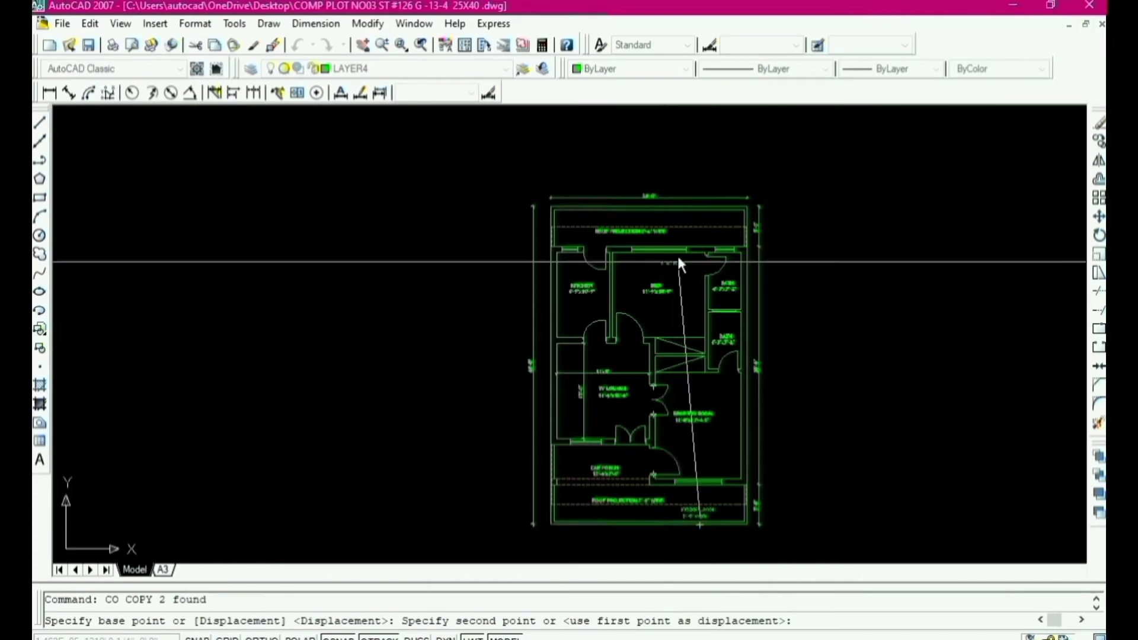
pyautogui.scroll(8, 669, 219)
pyautogui.click(639, 244)
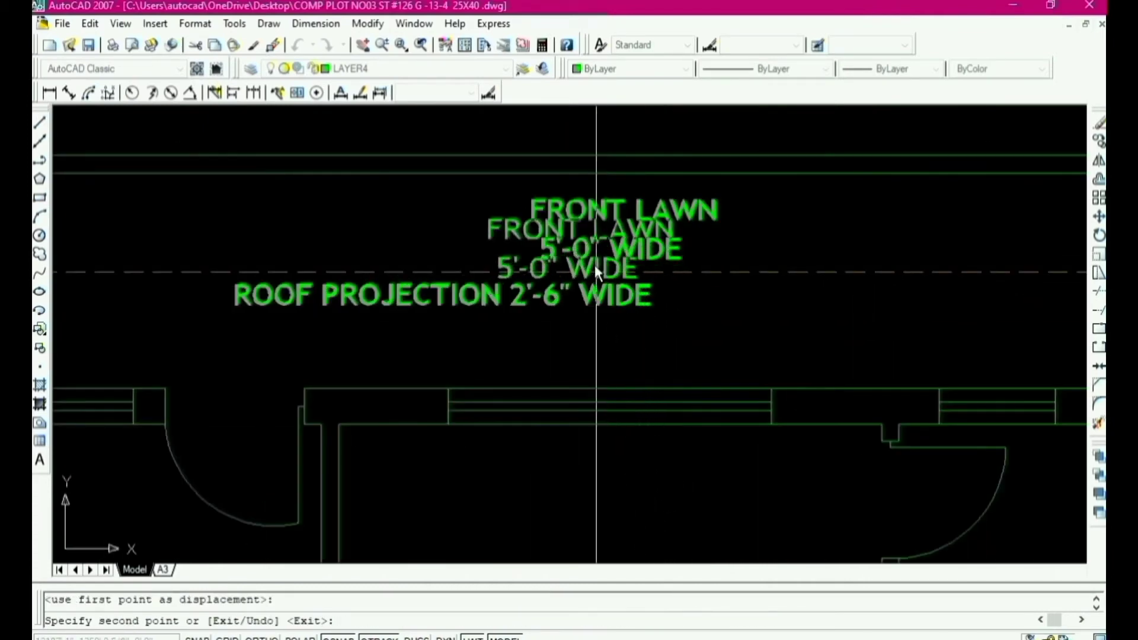
pyautogui.press('Escape')
# Step: Change FRONT to REAR in the copied lawn label so it reads REAR LAWN
pyautogui.scroll(2, 613, 217)
pyautogui.click(618, 208)
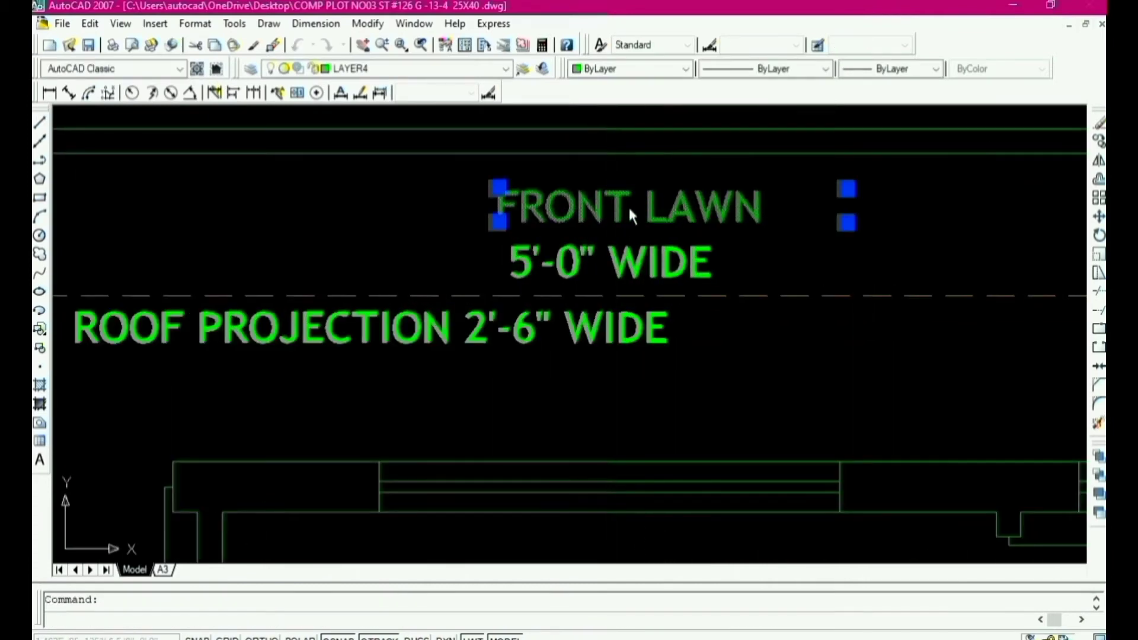
pyautogui.doubleClick(628, 205)
pyautogui.moveTo(632, 208); pyautogui.dragTo(480, 219)
pyautogui.write('REA')
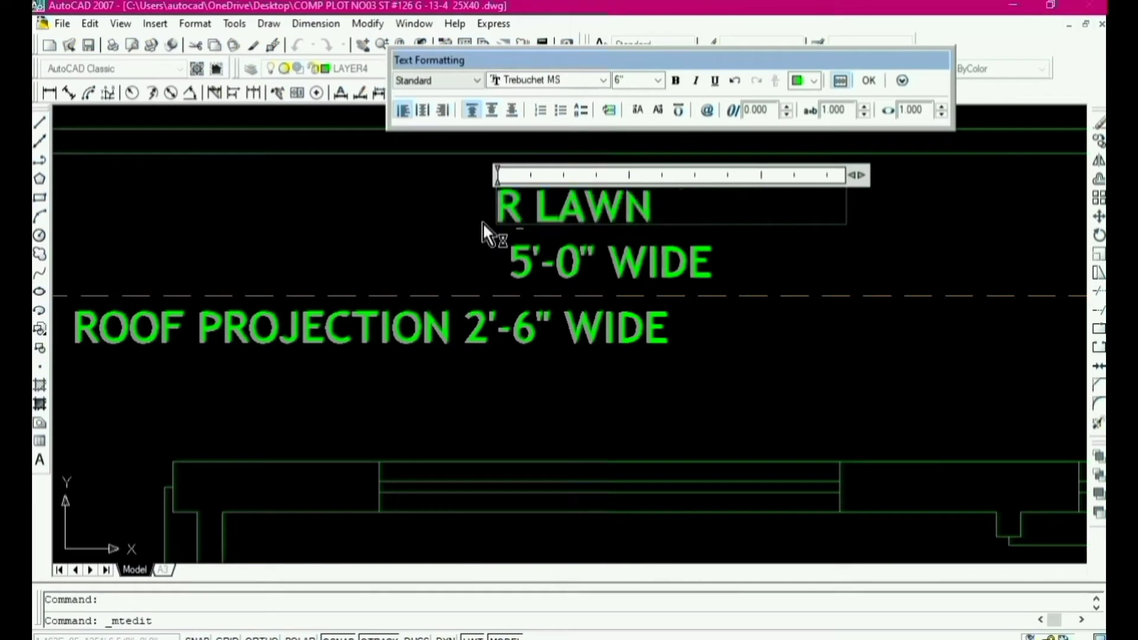
pyautogui.write('R')
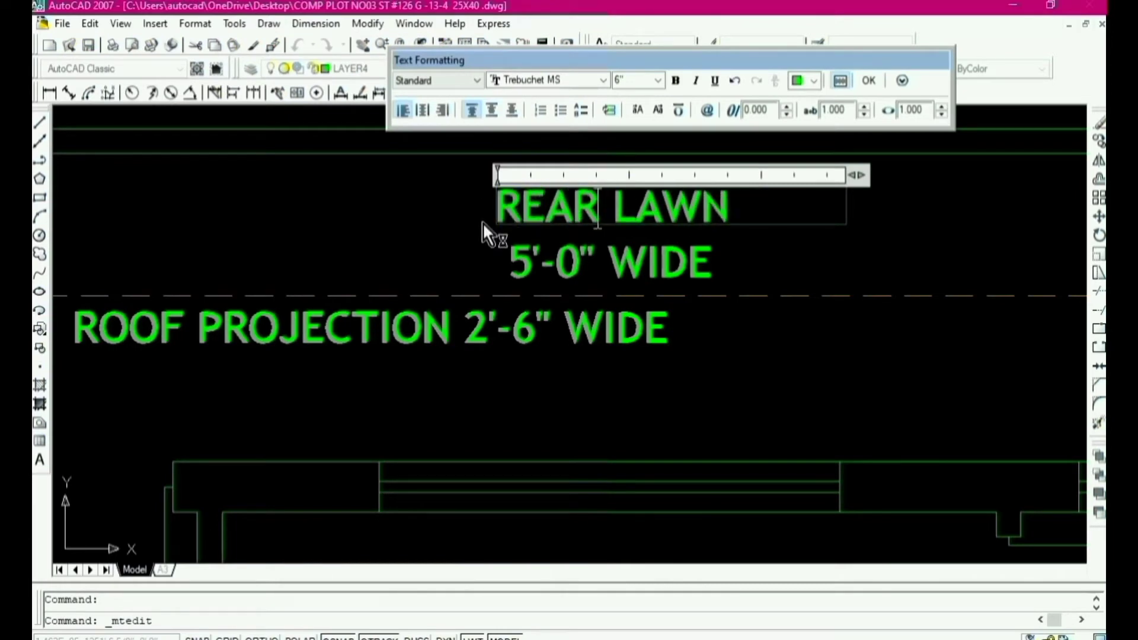
pyautogui.click(684, 319)
pyautogui.scroll(-10, 626, 165)
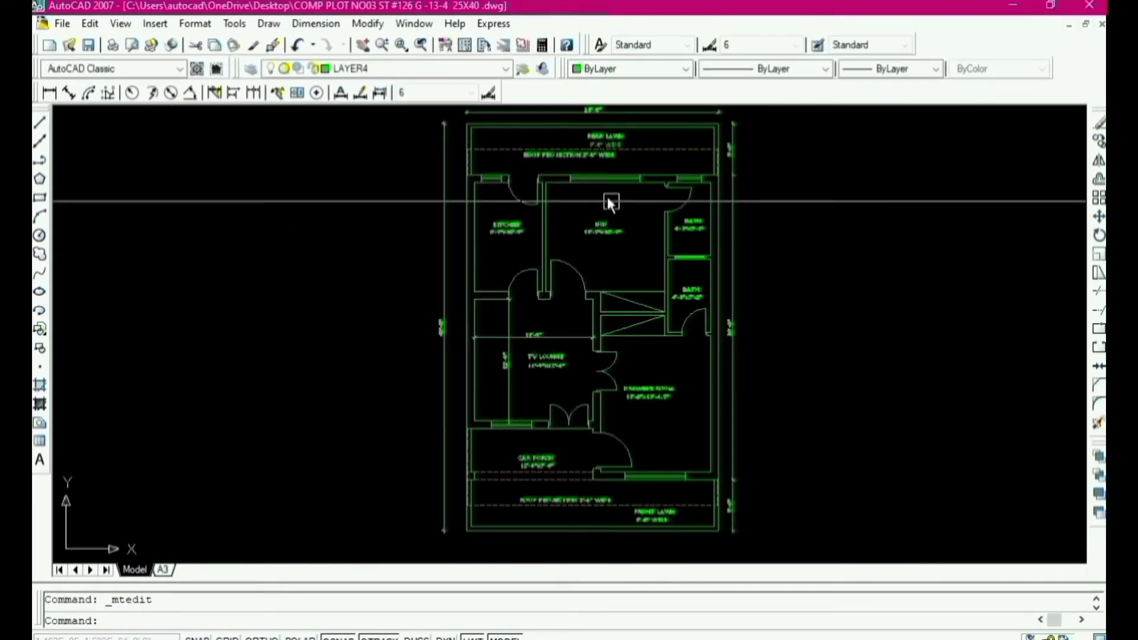
pyautogui.scroll(4, 587, 436)
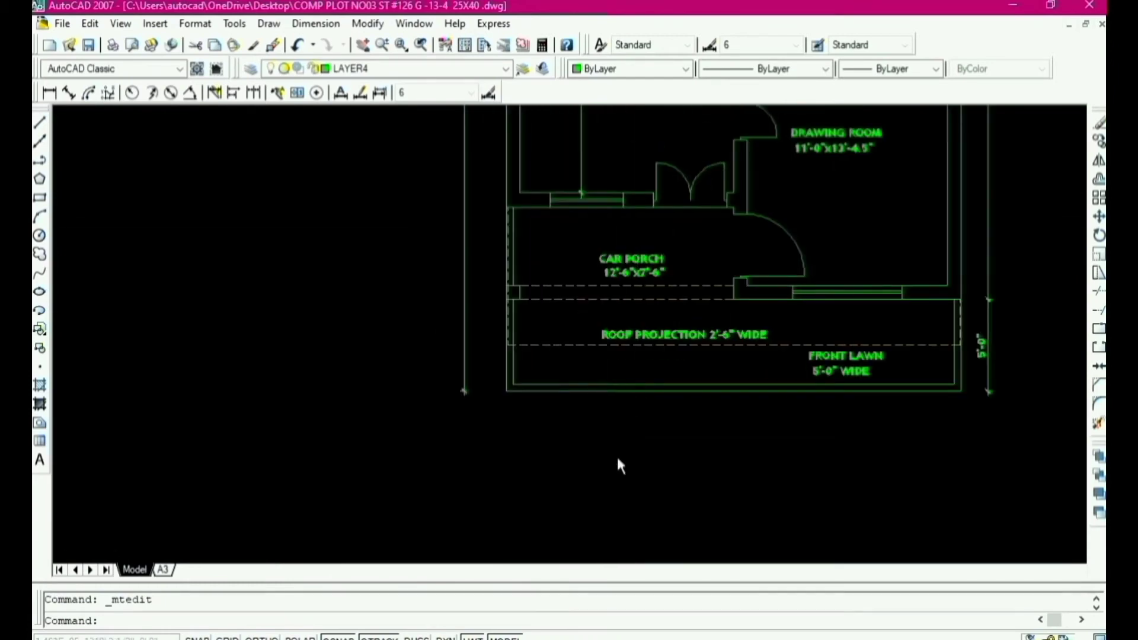
pyautogui.scroll(-4, 678, 445)
pyautogui.scroll(3, 652, 447)
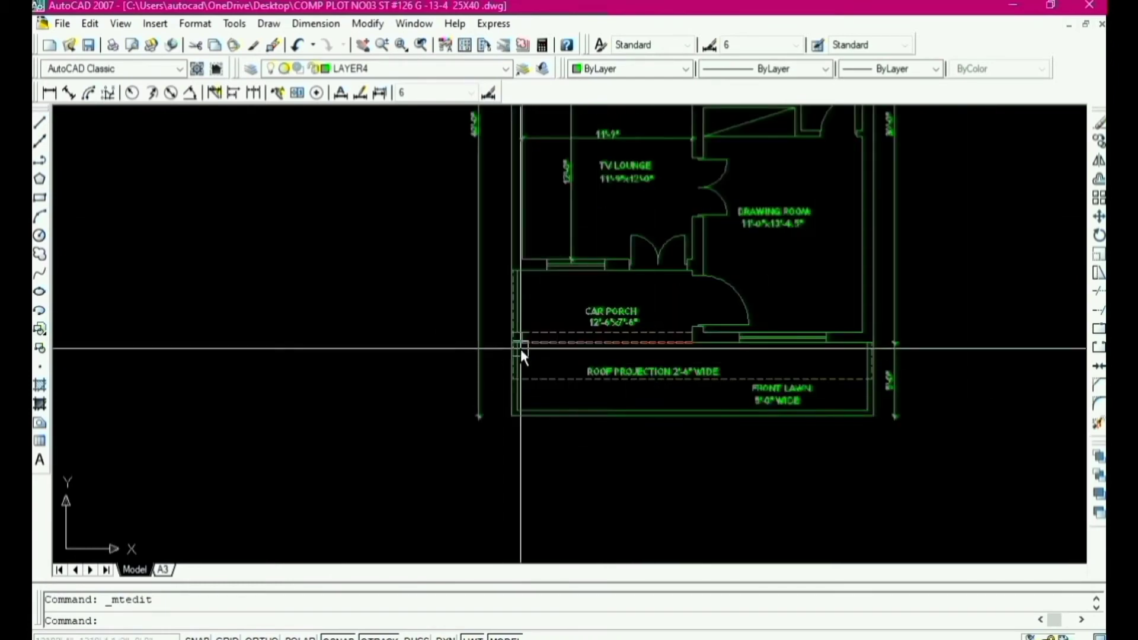
# Step: Copy the square pillar beside the car porch to the front boundary wall's outer corner and to the wall point aligned with the porch's other pillar
pyautogui.scroll(5, 521, 349)
pyautogui.press('Escape')
pyautogui.click(460, 243)
pyautogui.click(582, 375)
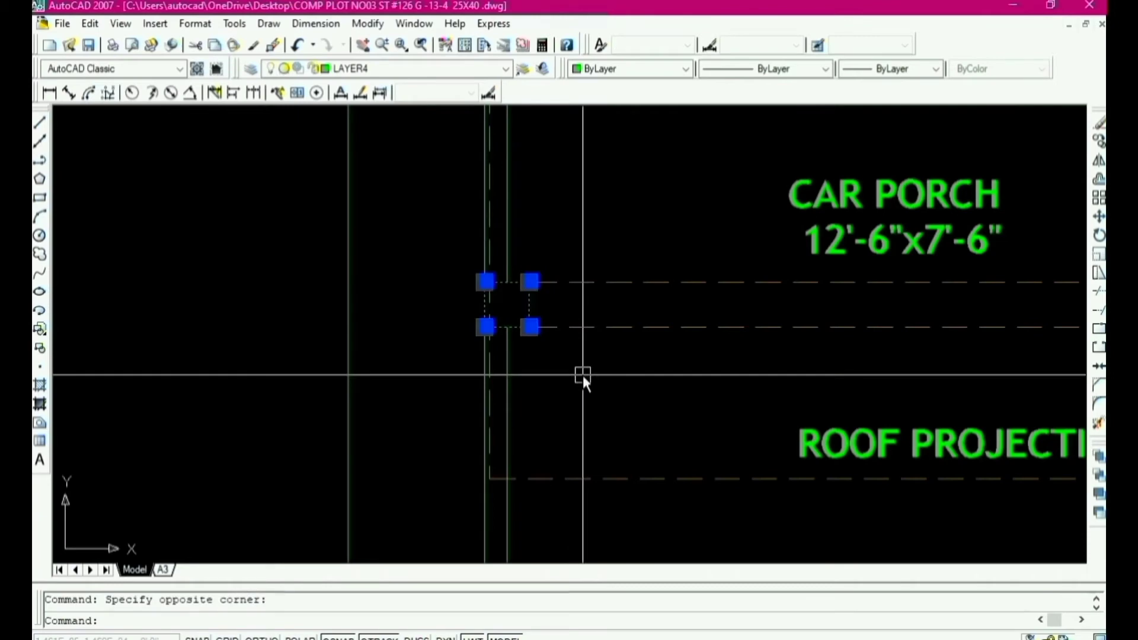
pyautogui.write('CO')
pyautogui.press('Return')
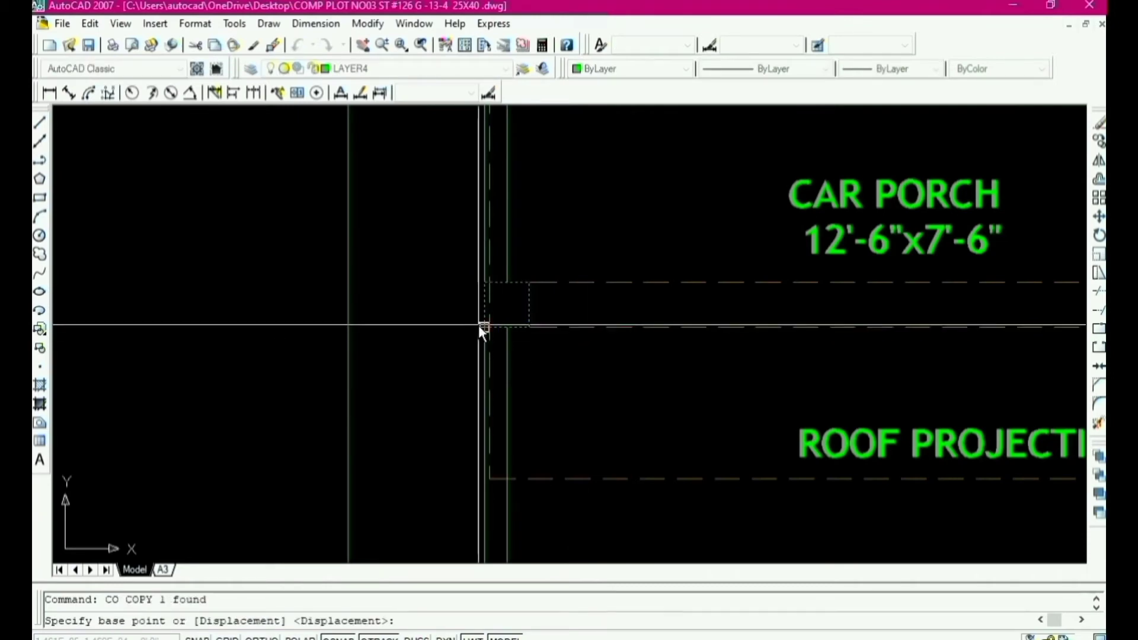
pyautogui.click(484, 326)
pyautogui.scroll(-4, 486, 290)
pyautogui.scroll(4, 485, 332)
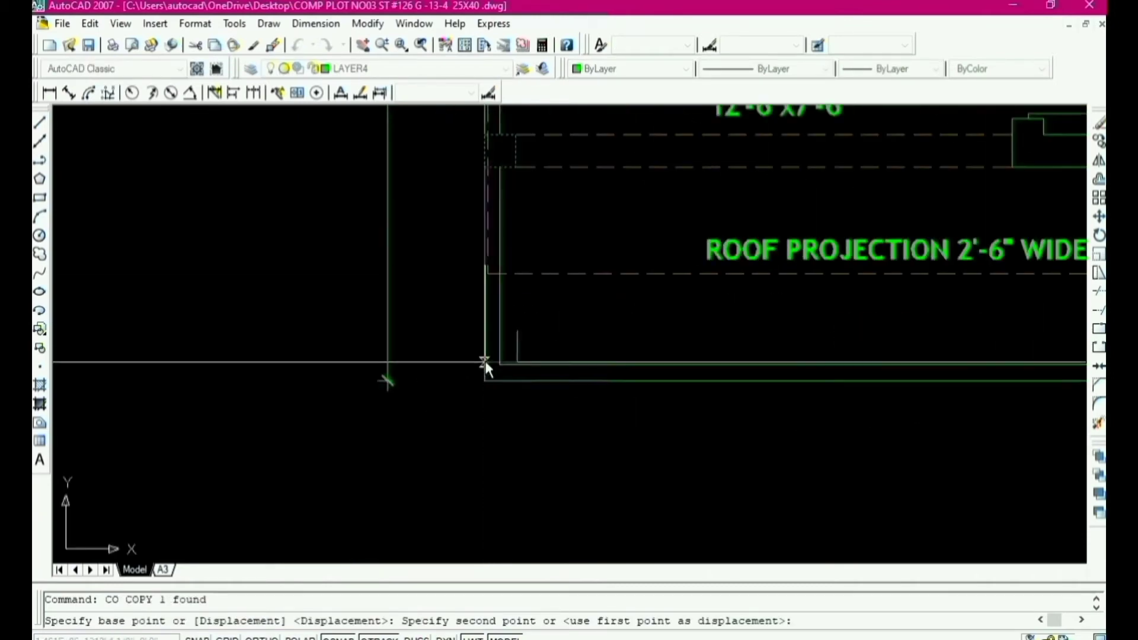
pyautogui.click(486, 383)
pyautogui.scroll(-4, 483, 403)
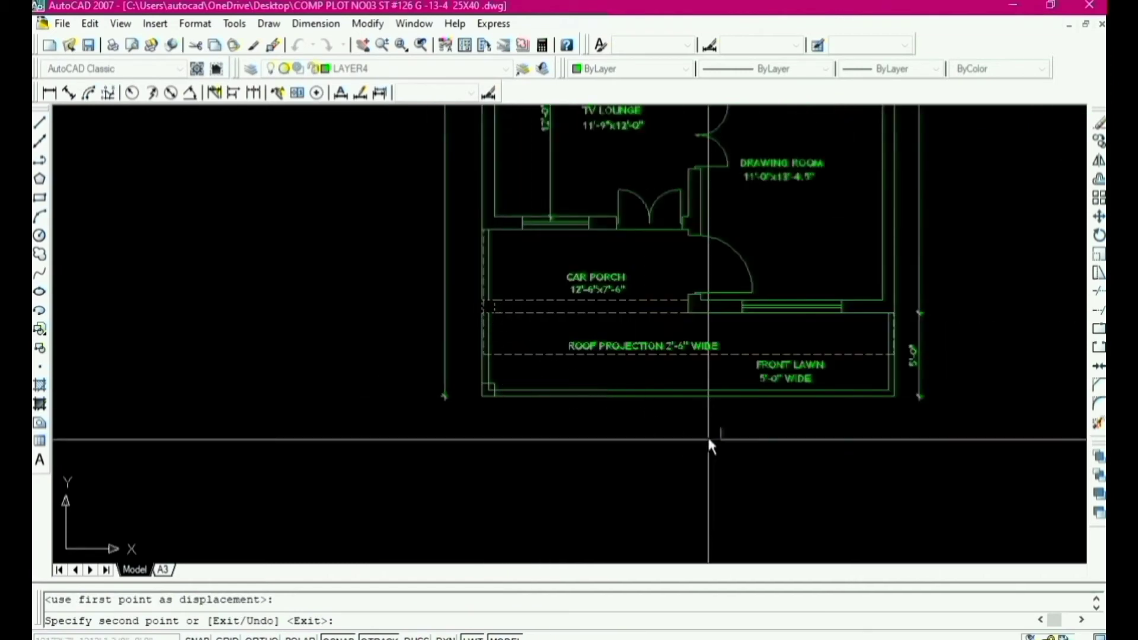
pyautogui.scroll(3, 710, 442)
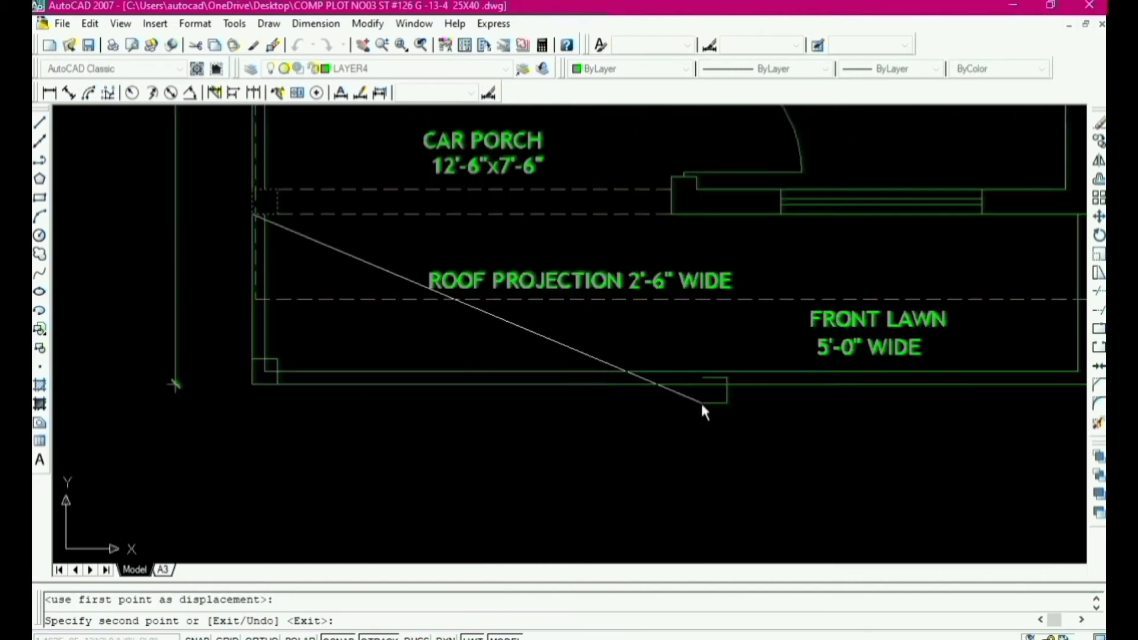
pyautogui.click(672, 384)
pyautogui.press('Escape')
# Step: Trim the boundary wall lines running through the two copied pillars in the front wall
pyautogui.write('tr')
pyautogui.press('Return')
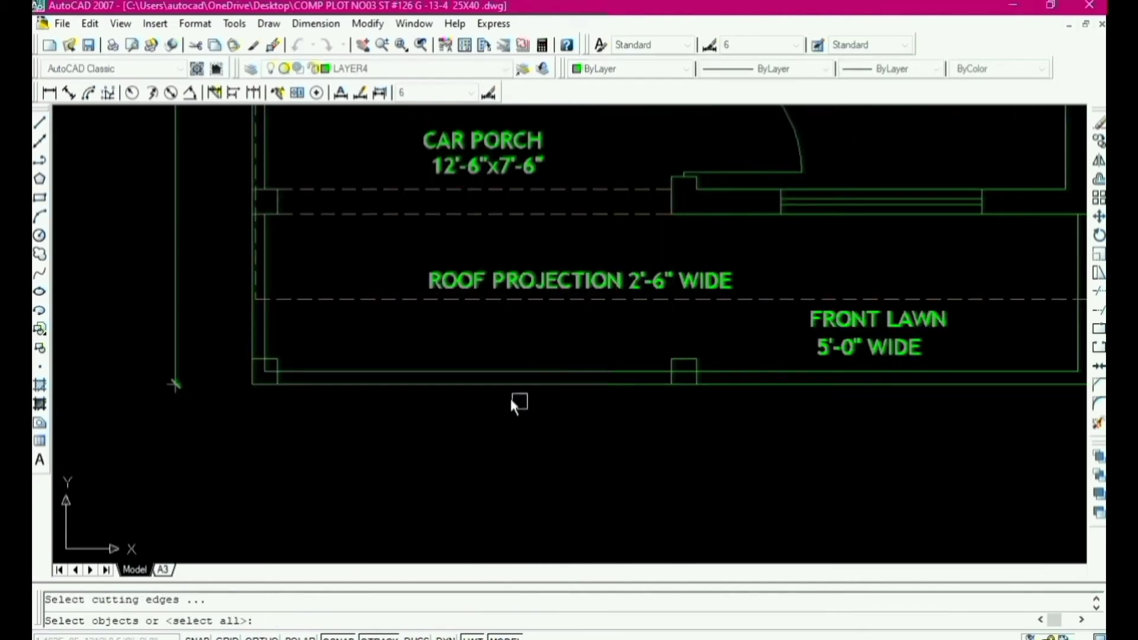
pyautogui.press('Return')
pyautogui.scroll(3, 271, 373)
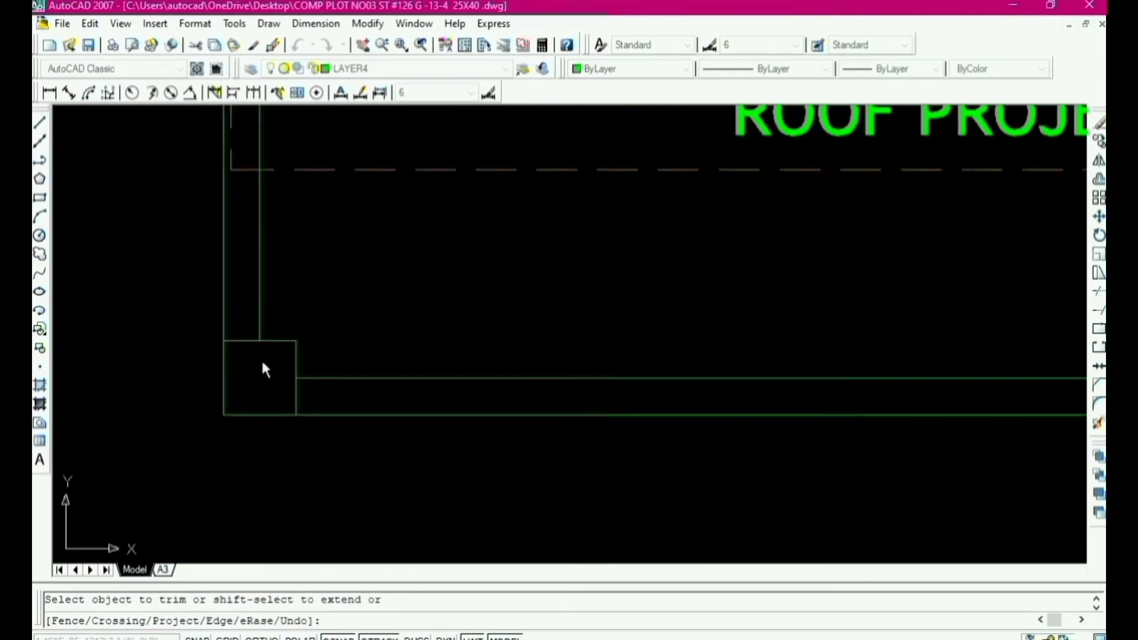
pyautogui.scroll(-3, 265, 370)
pyautogui.scroll(2, 741, 382)
pyautogui.scroll(-4, 729, 391)
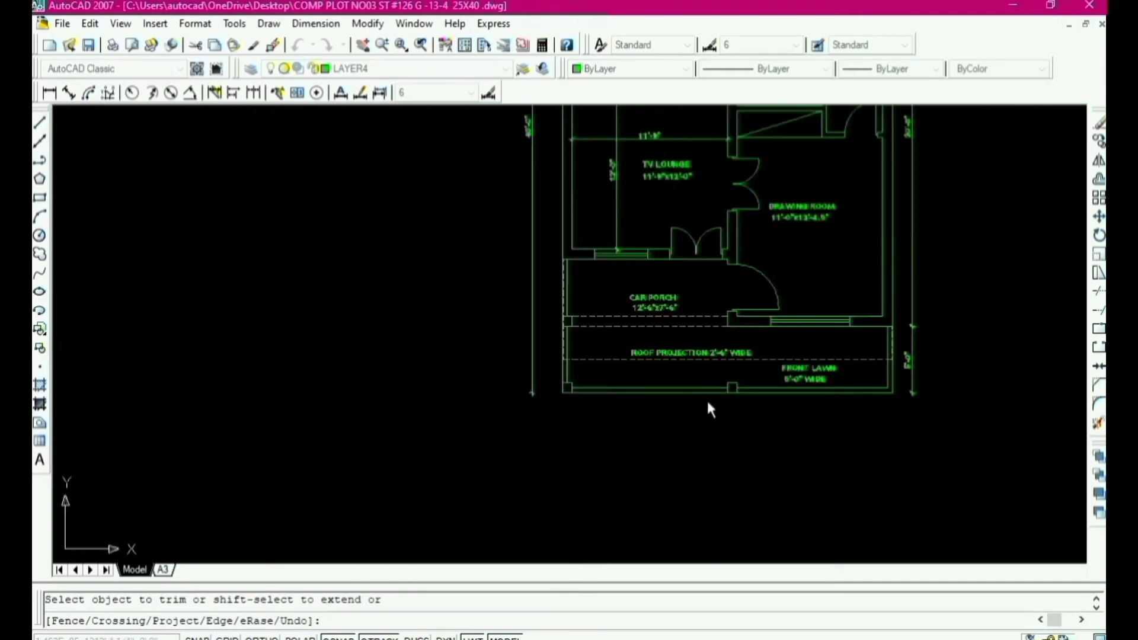
pyautogui.press('Escape')
# Step: Hatch the front wall strip between the two pillars with ANSI31 at scale 40 and angle 90
pyautogui.scroll(2, 676, 396)
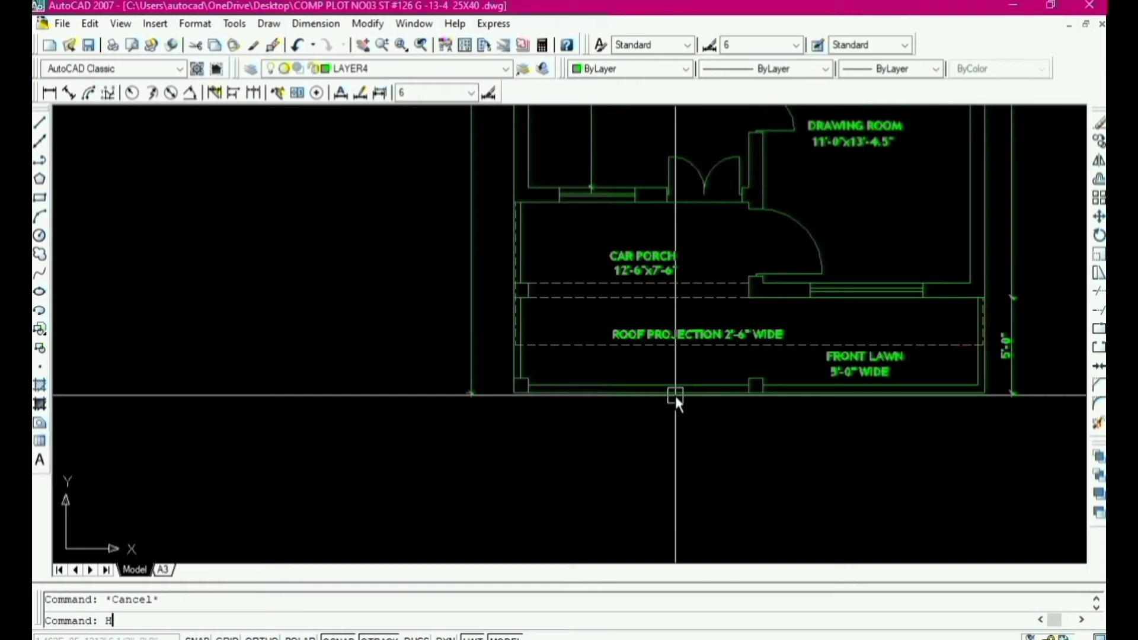
pyautogui.press('Return')
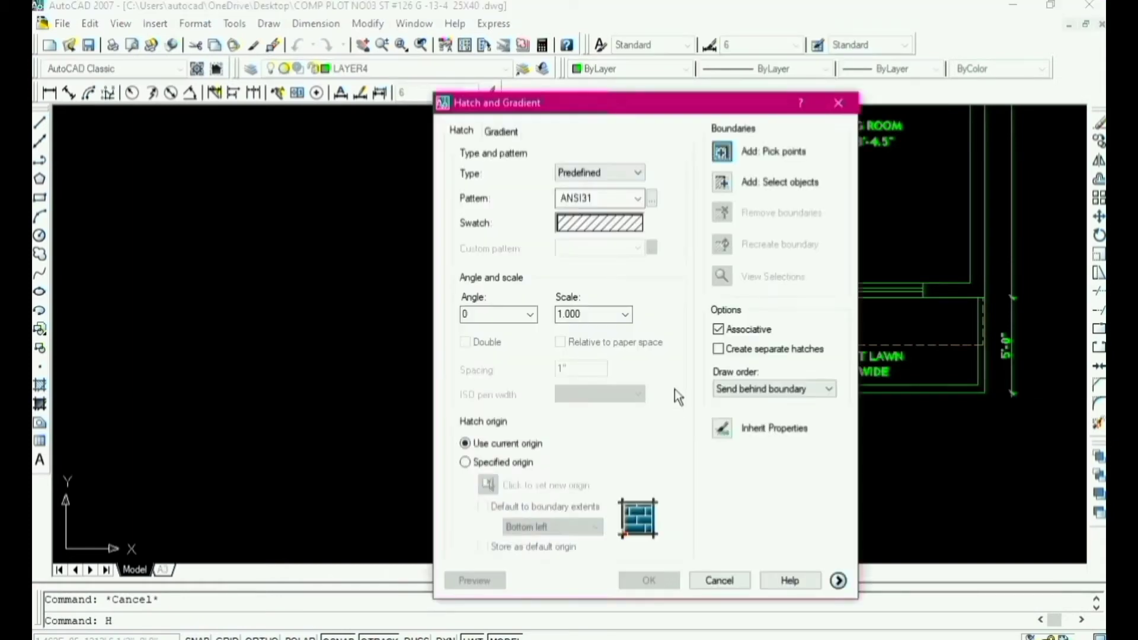
pyautogui.moveTo(595, 314); pyautogui.dragTo(552, 314)
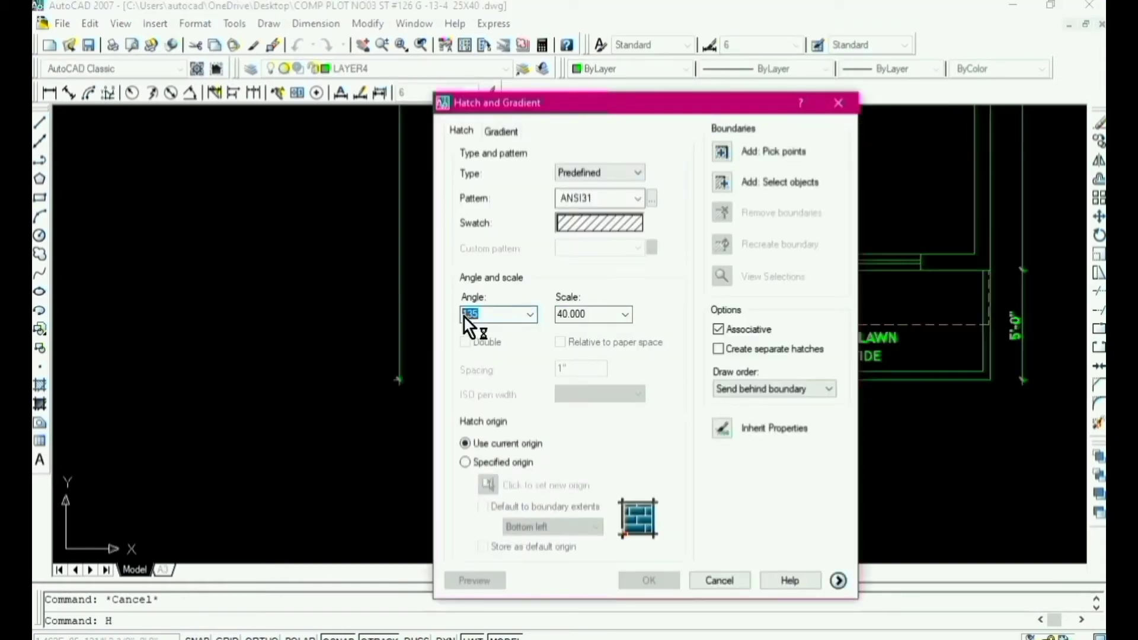
pyautogui.write('90')
pyautogui.click(723, 157)
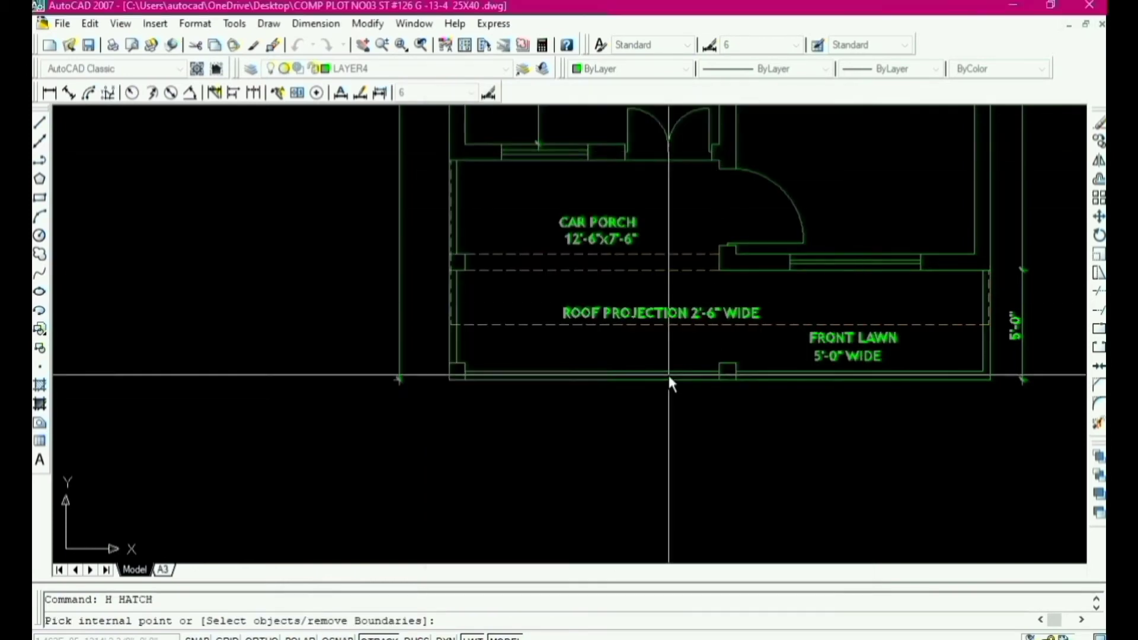
pyautogui.click(669, 377)
pyautogui.press('Return')
pyautogui.press('Return')
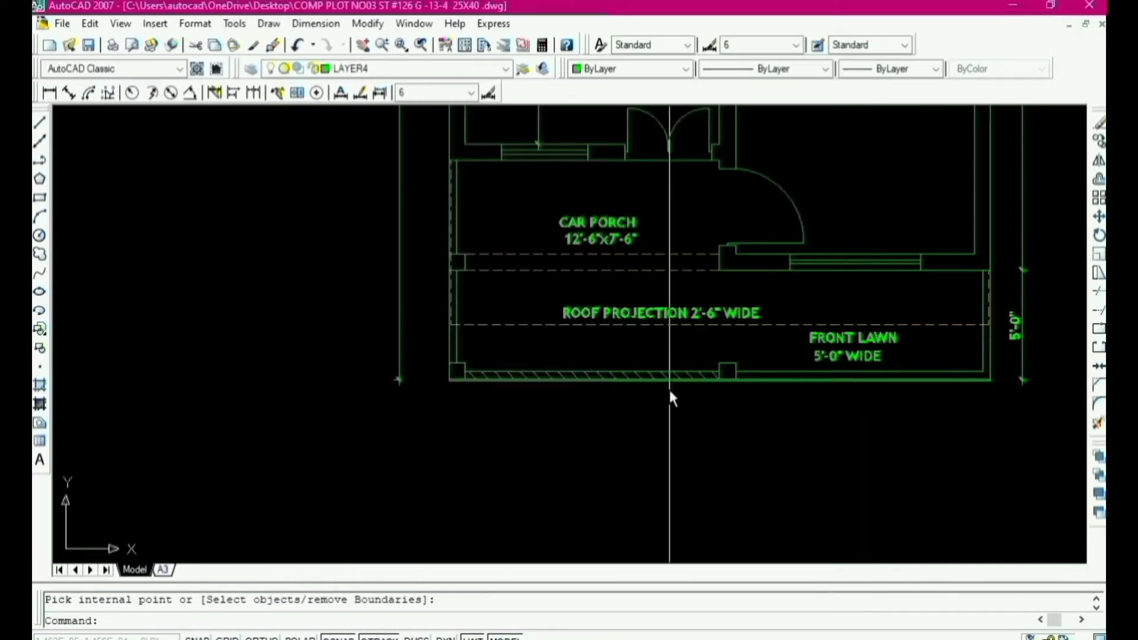
# Step: Copy the 5'-0" WIDE text under FRONT LAWN to just above the hatched gate strip
pyautogui.scroll(-3, 771, 407)
pyautogui.scroll(4, 798, 374)
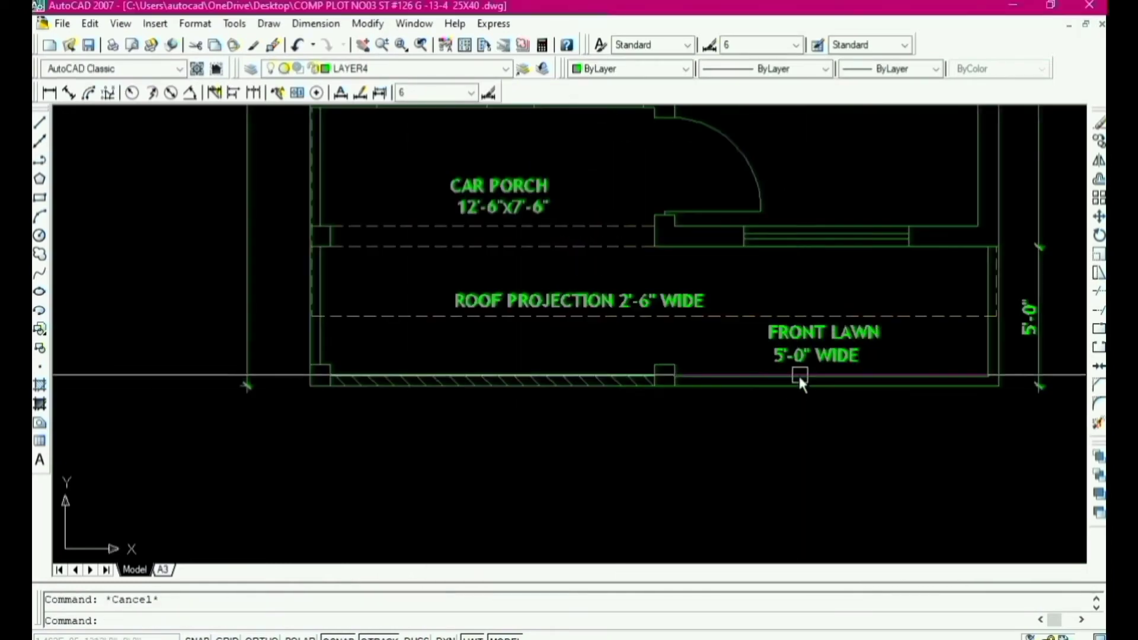
pyautogui.click(810, 355)
pyautogui.write('co')
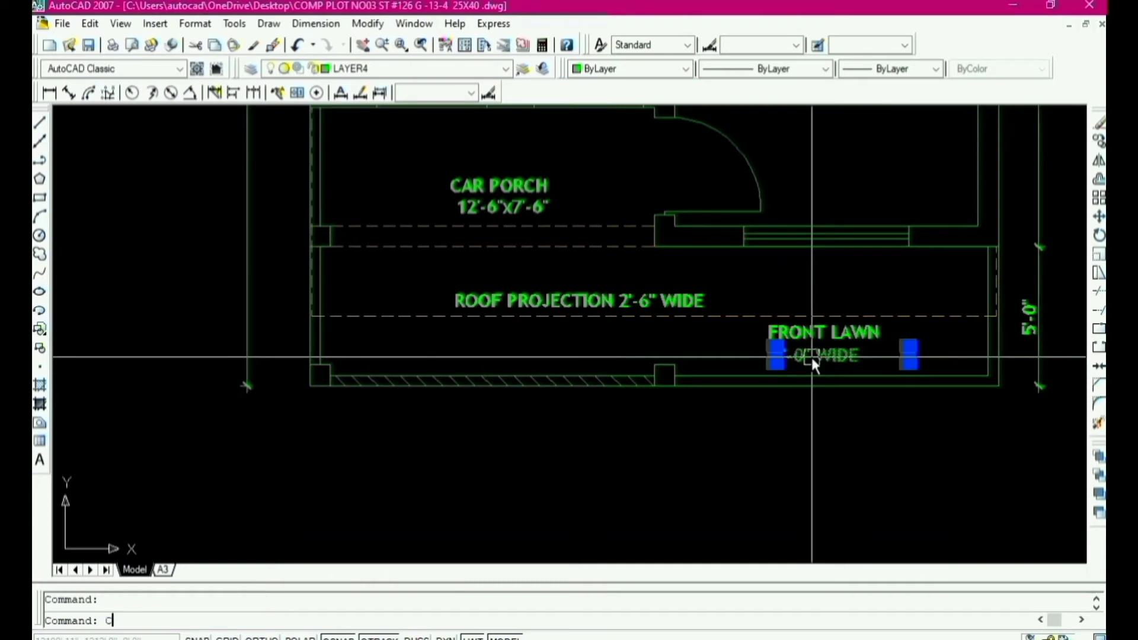
pyautogui.press('Return')
pyautogui.click(810, 354)
pyautogui.scroll(3, 465, 369)
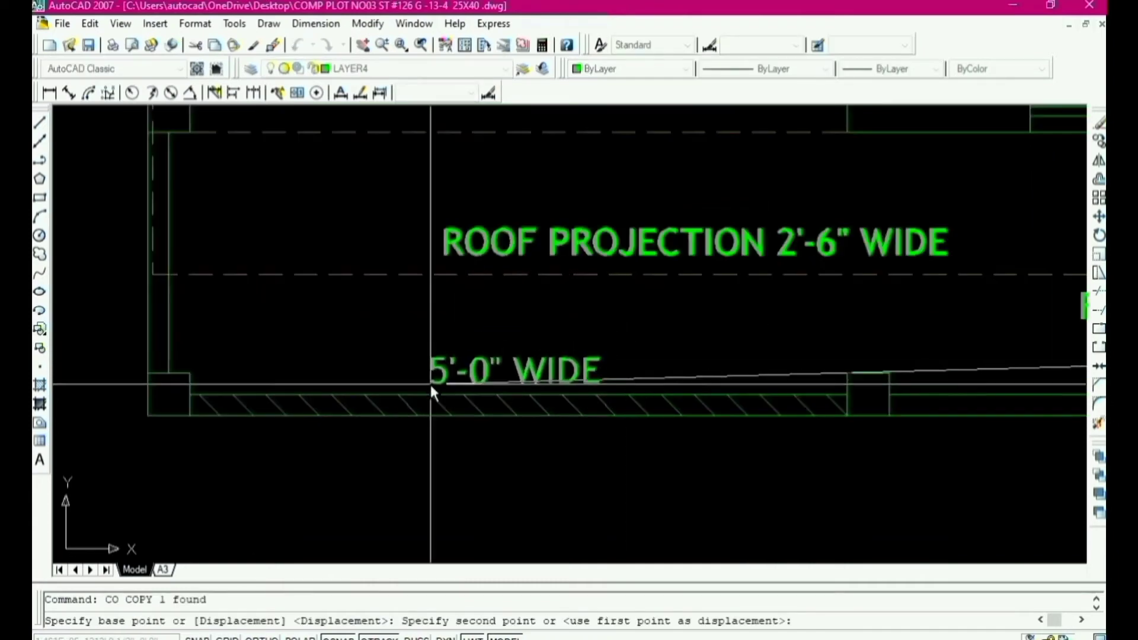
pyautogui.click(438, 385)
pyautogui.scroll(2, 474, 392)
pyautogui.press('Escape')
# Step: Rewrite the copied text above the hatched strip as MAIN GATE
pyautogui.click(494, 377)
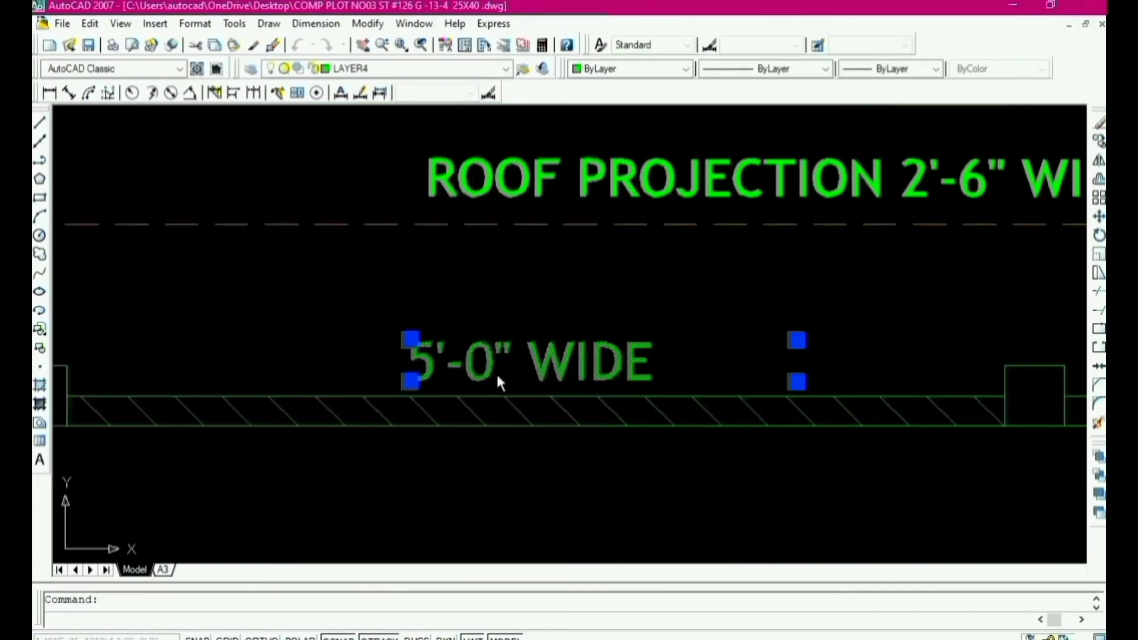
pyautogui.doubleClick(628, 385)
pyautogui.moveTo(688, 363); pyautogui.dragTo(365, 364)
pyautogui.write('MAIN')
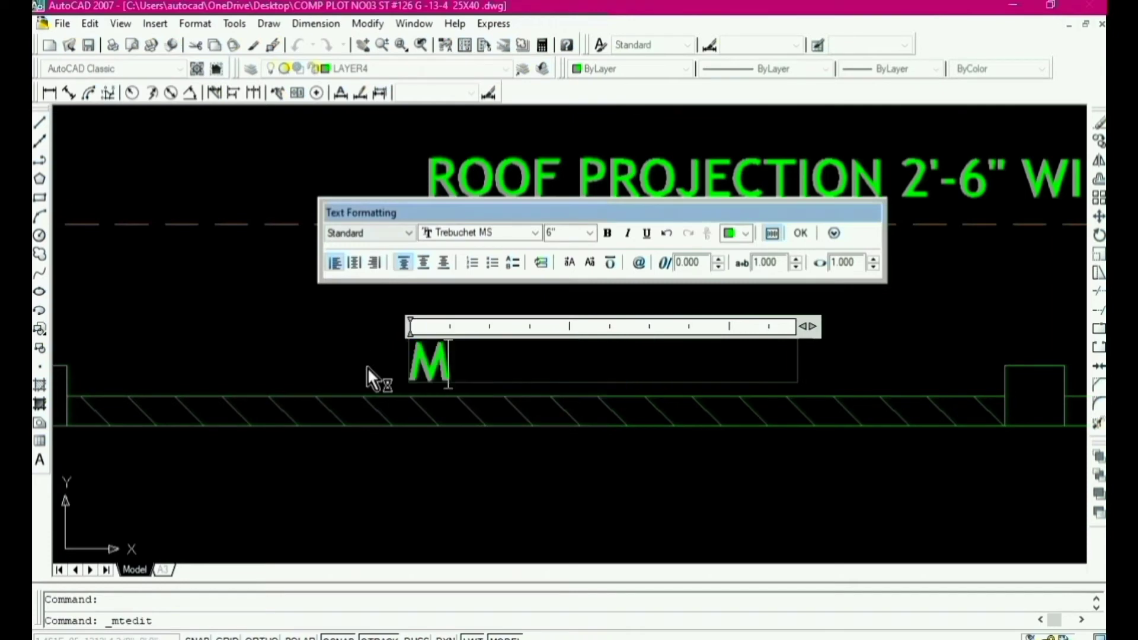
pyautogui.write('GA')
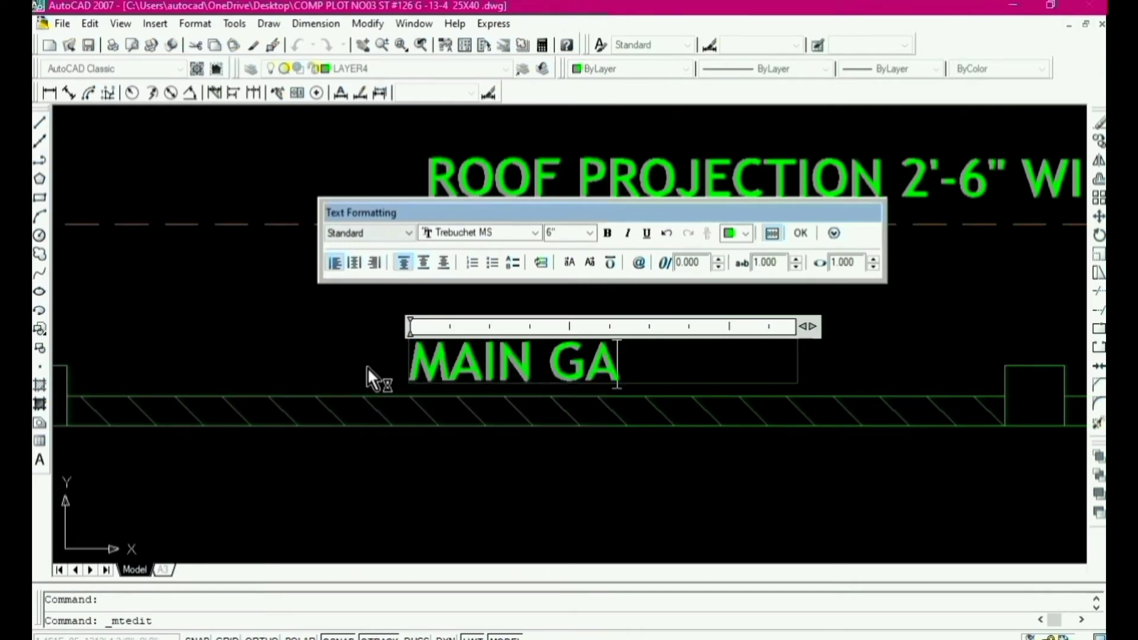
pyautogui.click(455, 400)
# Step: Copy the TV LOUNGE label to the bedroom doorway above the lounge
pyautogui.scroll(-7, 662, 415)
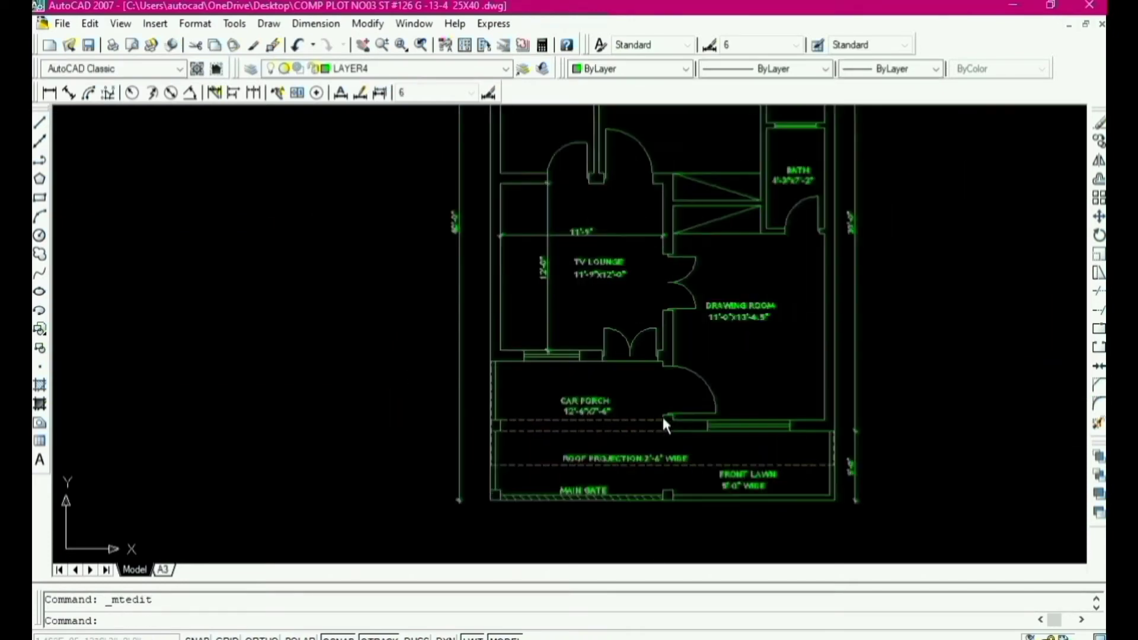
pyautogui.scroll(2, 652, 426)
pyautogui.press('Escape')
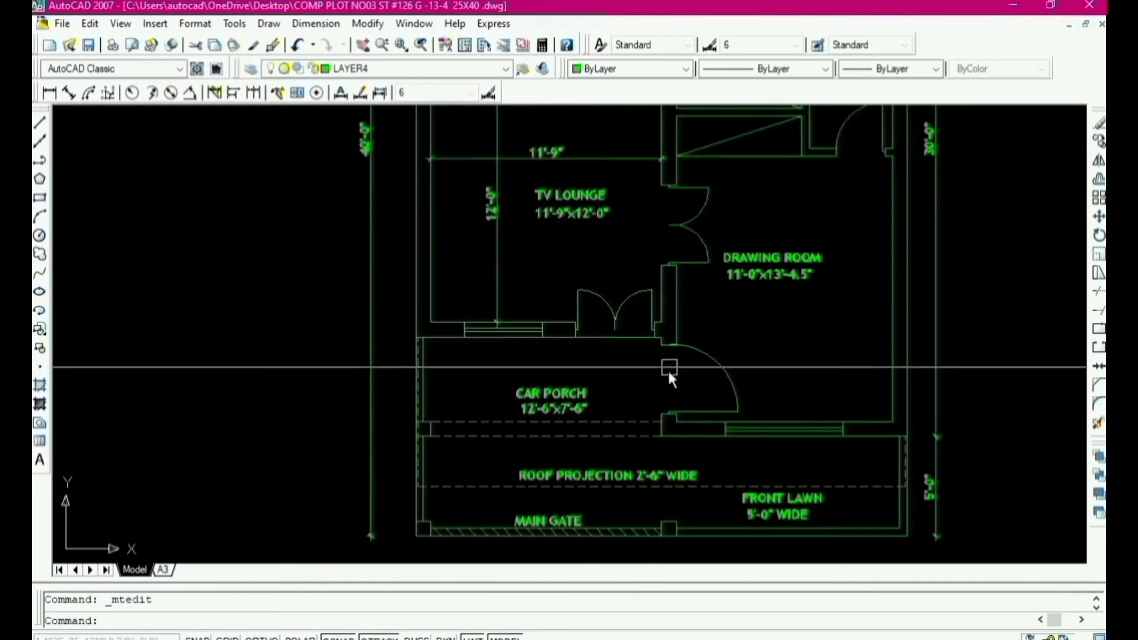
pyautogui.scroll(-5, 667, 369)
pyautogui.scroll(8, 621, 355)
pyautogui.click(638, 346)
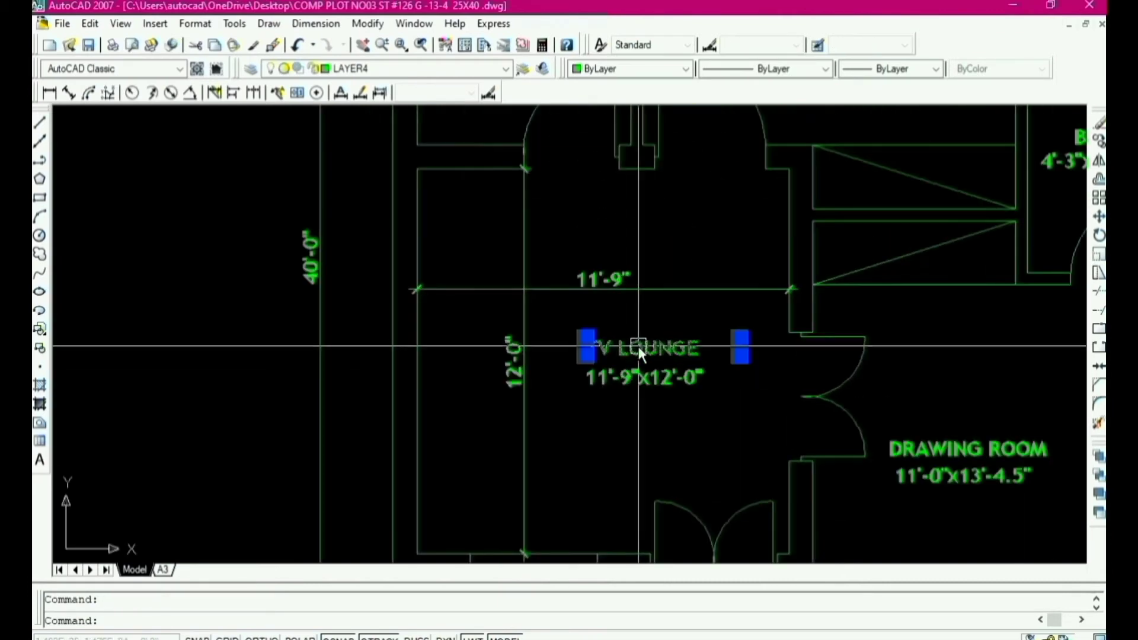
pyautogui.write('CO')
pyautogui.press('Return')
pyautogui.click(638, 347)
pyautogui.scroll(-5, 617, 409)
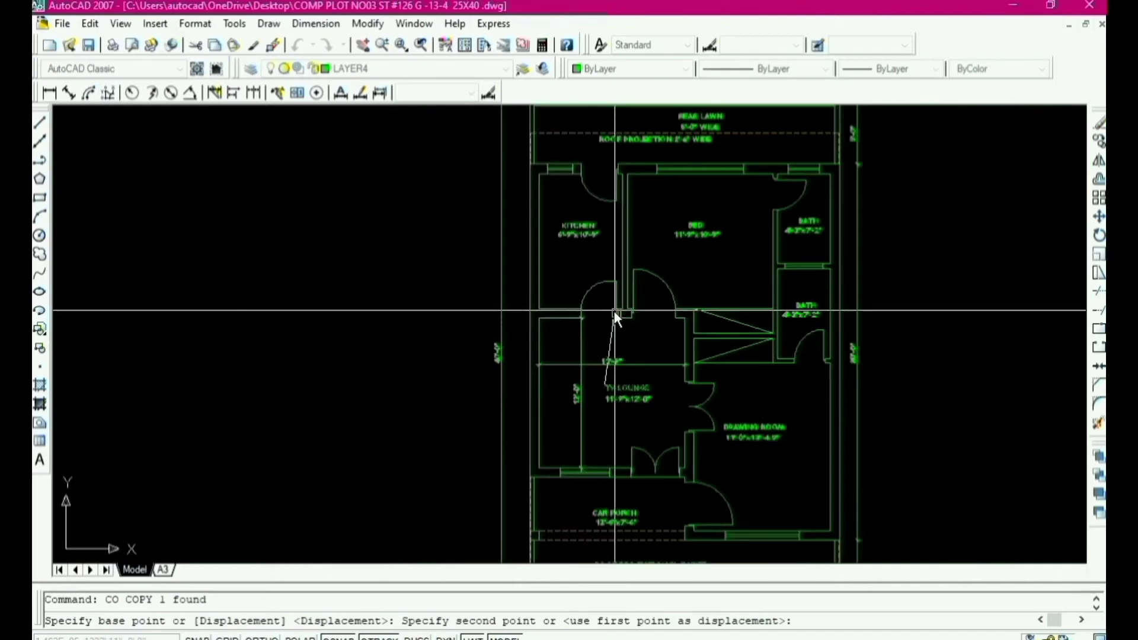
pyautogui.scroll(7, 653, 321)
pyautogui.click(663, 310)
pyautogui.press('Escape')
# Step: Replace the copied TV LOUNGE text at the bedroom doorway with the door mark D
pyautogui.click(752, 328)
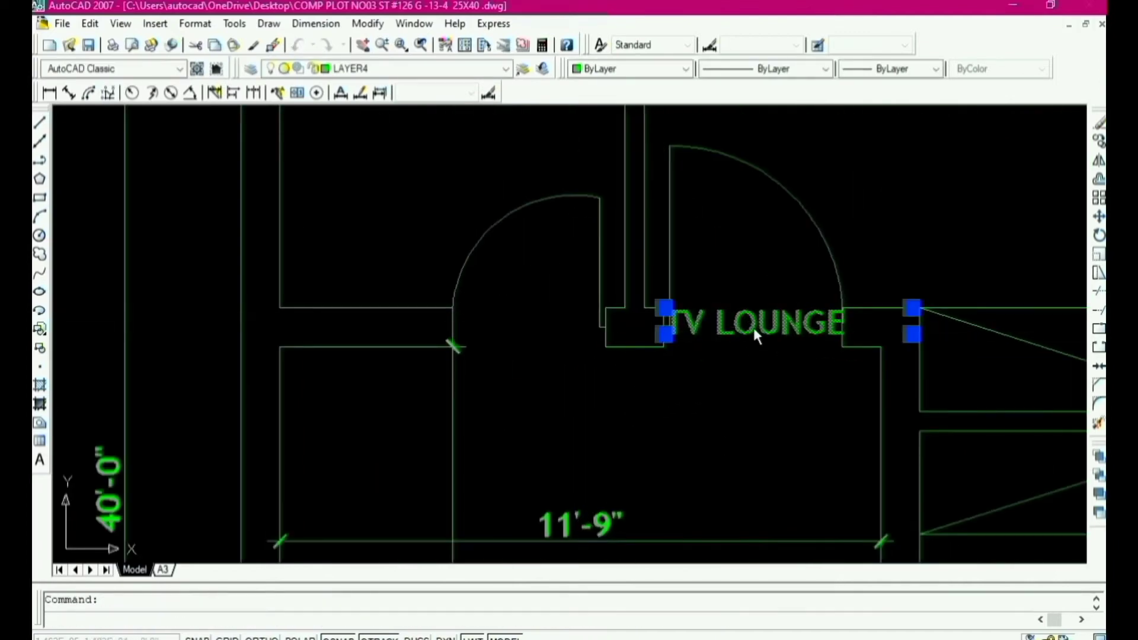
pyautogui.doubleClick(867, 339)
pyautogui.moveTo(871, 326); pyautogui.dragTo(643, 323)
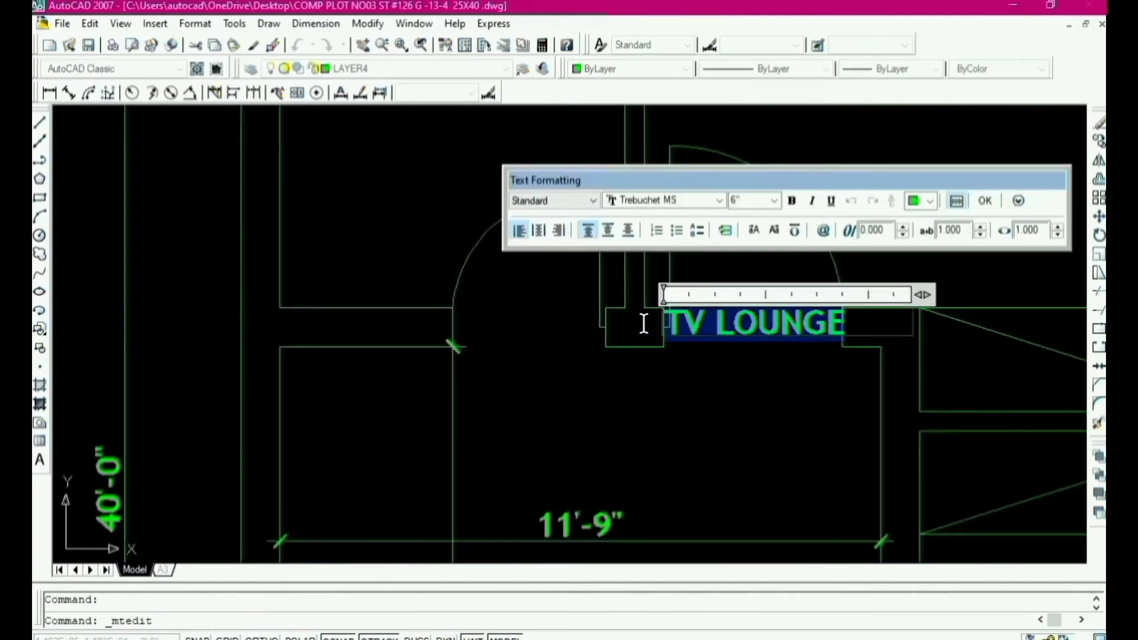
pyautogui.write('D')
pyautogui.scroll(-4, 642, 332)
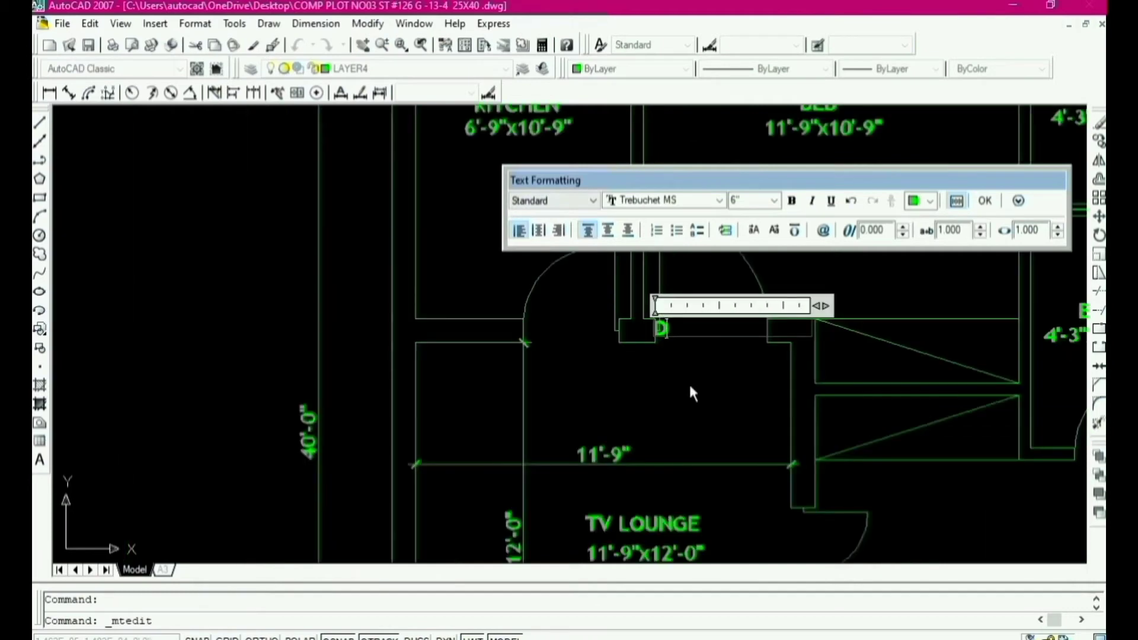
pyautogui.click(689, 383)
pyautogui.press('Escape')
# Step: Move the D mark to the middle of the bedroom door opening
pyautogui.scroll(9, 674, 349)
pyautogui.click(645, 296)
pyautogui.moveTo(645, 295); pyautogui.dragTo(768, 297)
pyautogui.scroll(-5, 743, 262)
pyautogui.scroll(2, 746, 269)
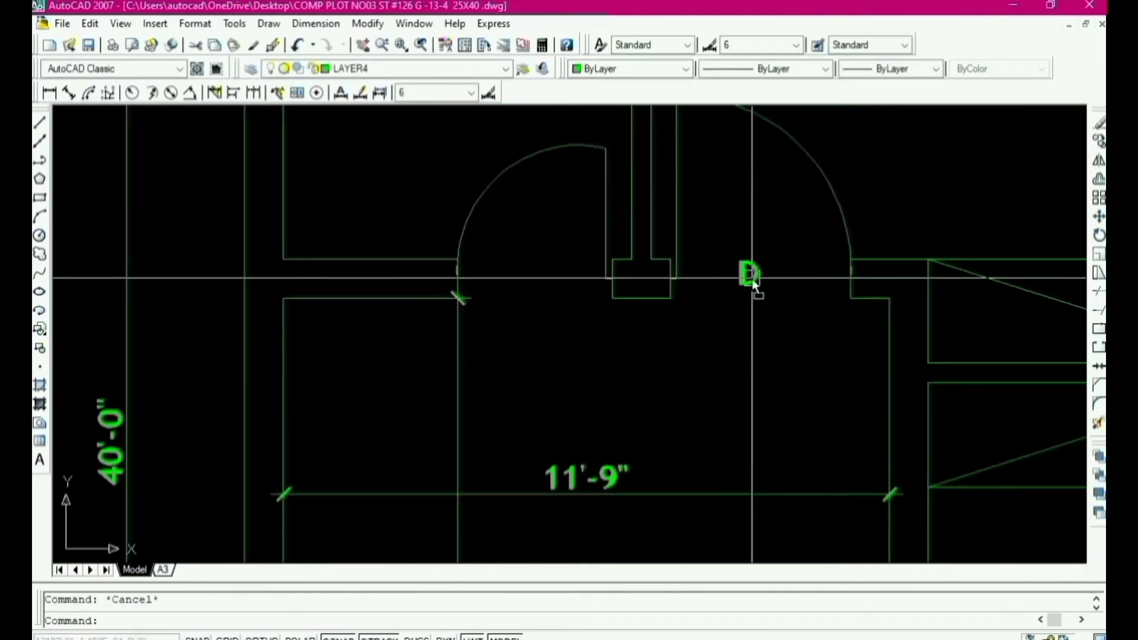
# Step: Copy the bedroom door's D mark into the kitchen door opening
pyautogui.click(751, 278)
pyautogui.press('Return')
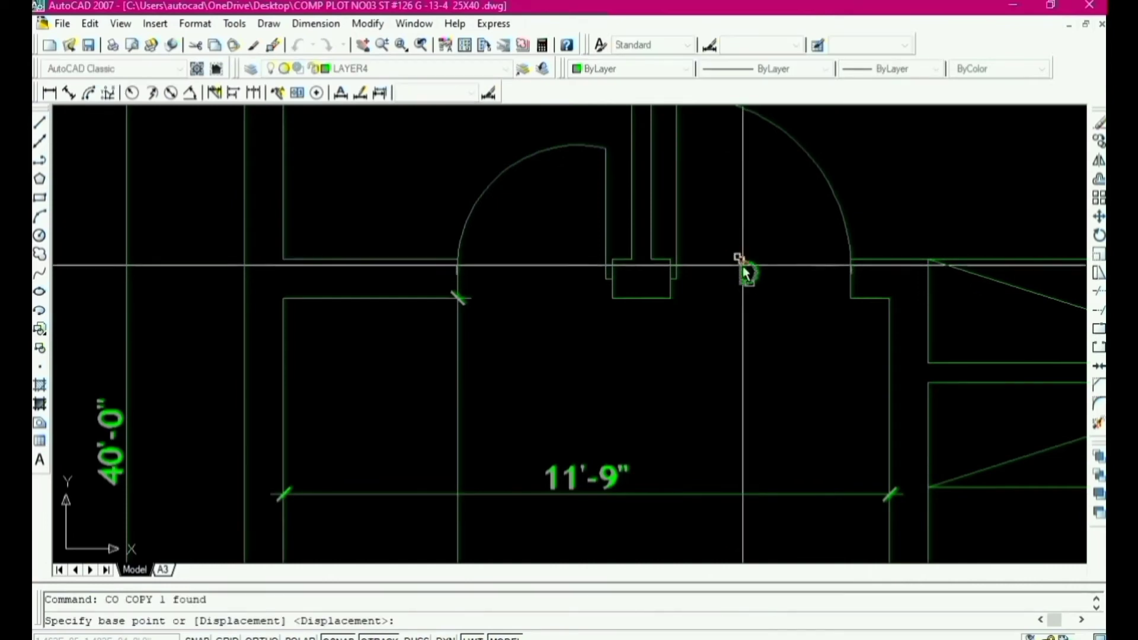
pyautogui.click(741, 265)
pyautogui.scroll(-3, 631, 265)
pyautogui.click(567, 267)
# Step: Place further copies of the D mark at the double door between TV lounge and car porch and at the drawing room's porch door
pyautogui.scroll(-6, 618, 260)
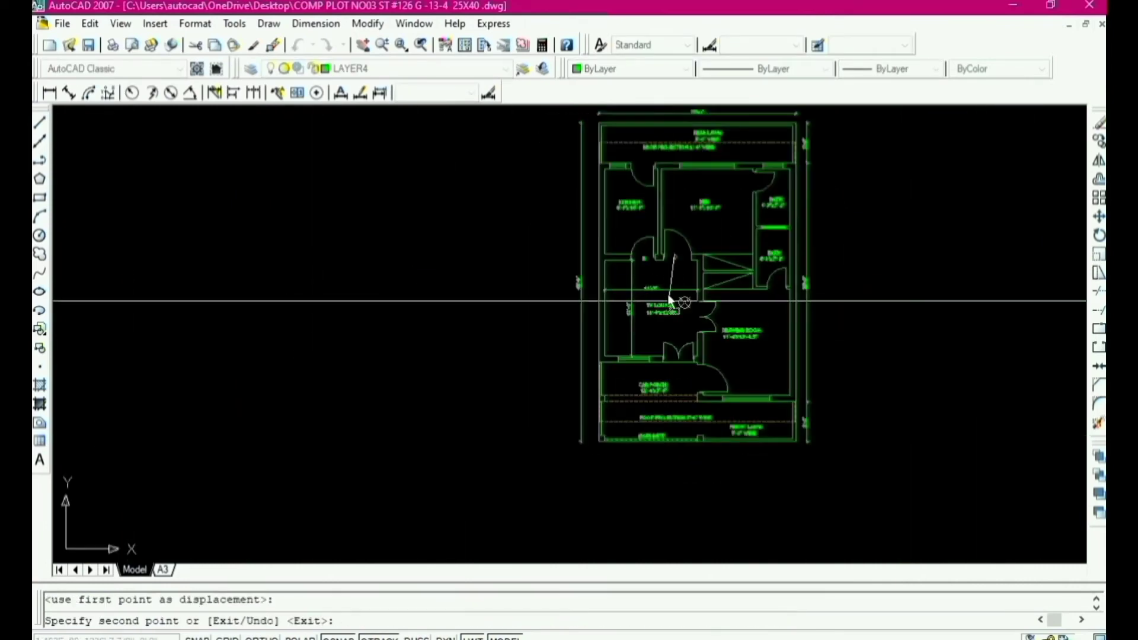
pyautogui.press('F8')
pyautogui.scroll(4, 678, 393)
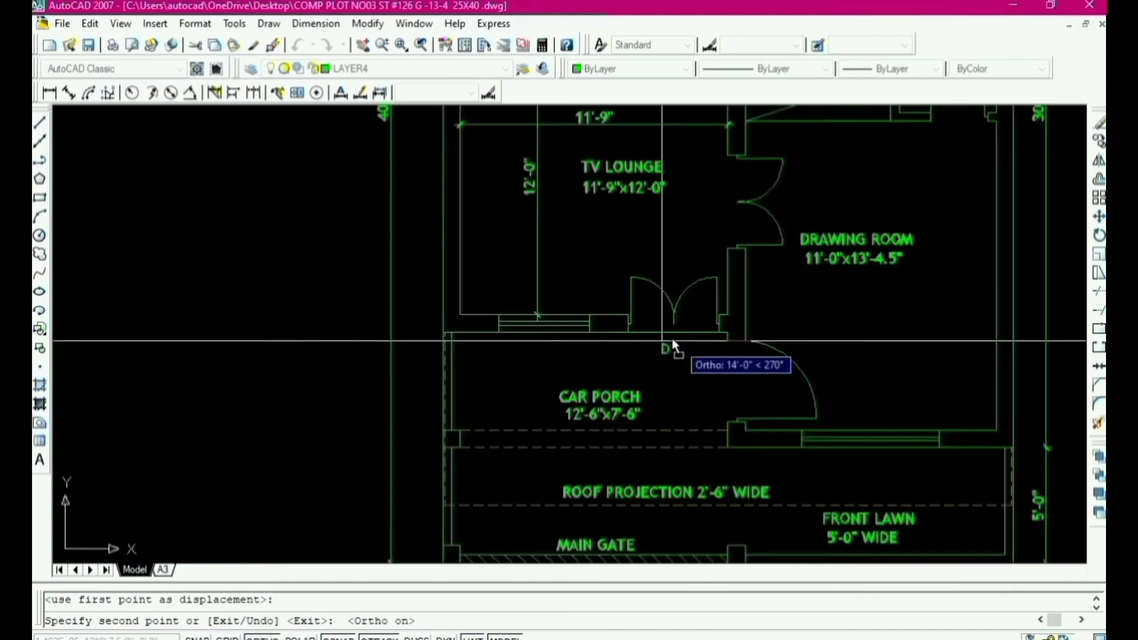
pyautogui.press('F9')
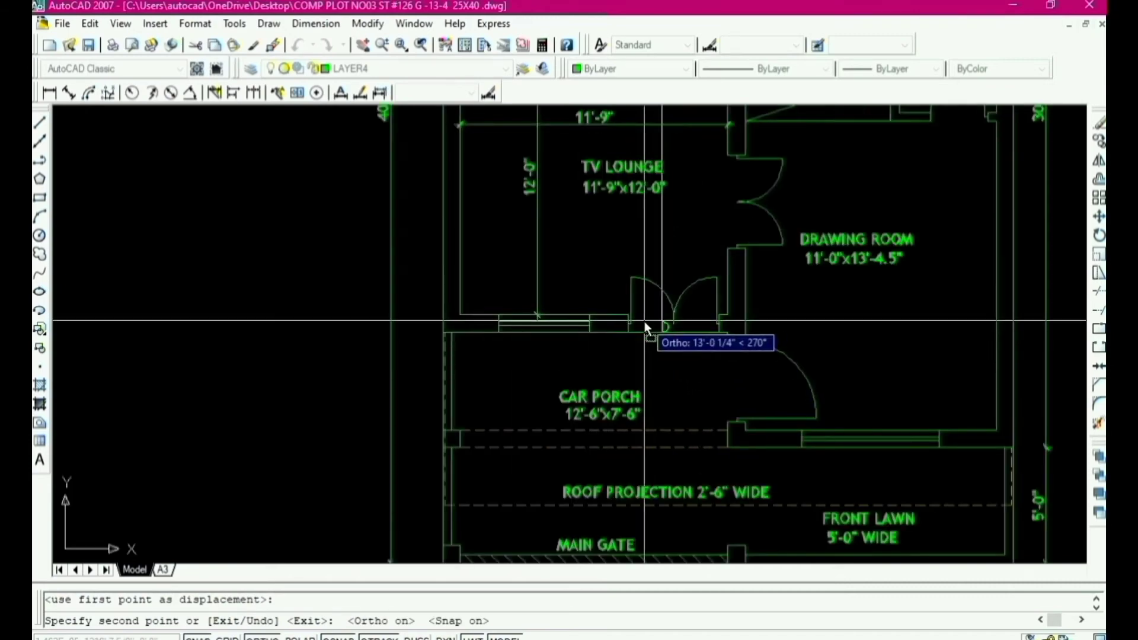
pyautogui.scroll(3, 645, 323)
pyautogui.press('F9')
pyautogui.press('F8')
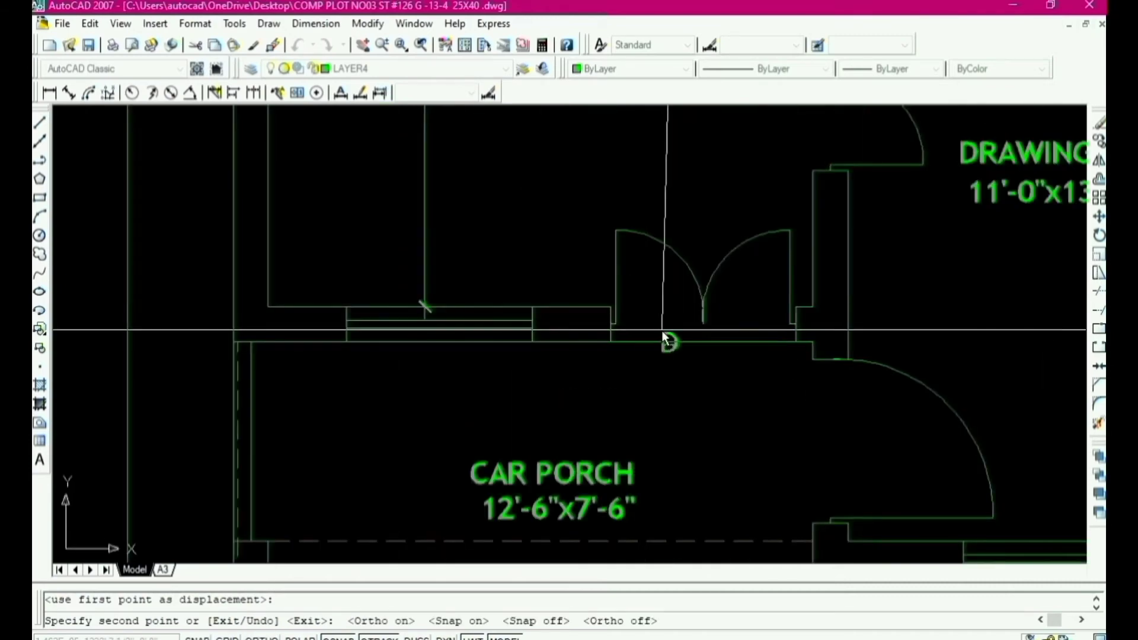
pyautogui.scroll(-2, 666, 267)
pyautogui.scroll(-2, 667, 268)
pyautogui.scroll(3, 737, 338)
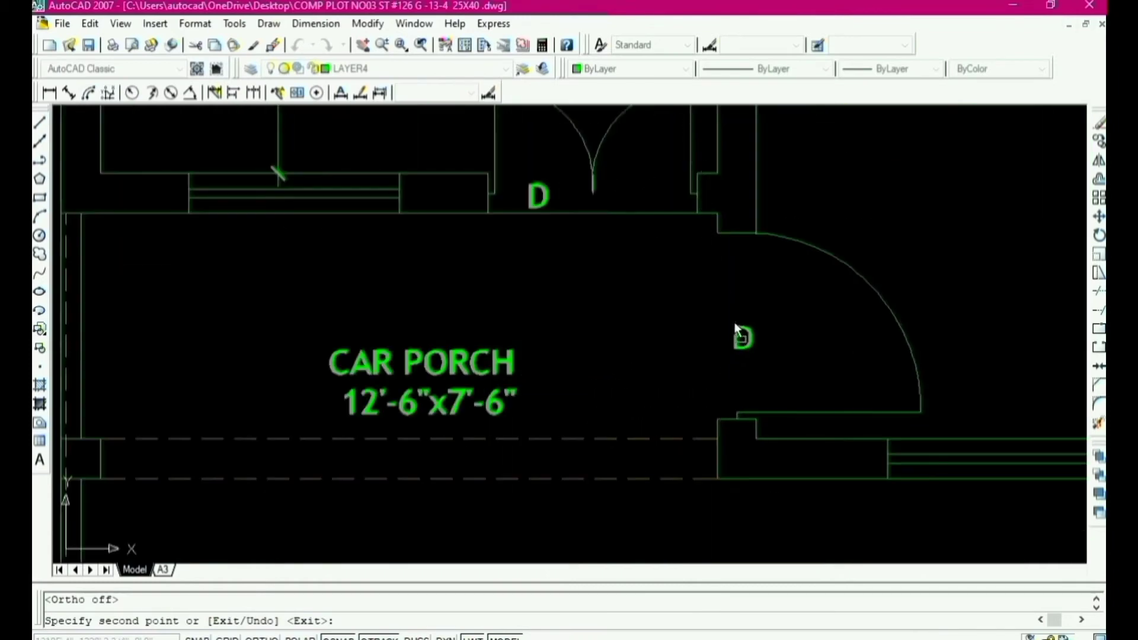
pyautogui.click(741, 334)
# Step: Place further copies of the D mark at the two bathroom doors and in the kitchen's rear door opening
pyautogui.scroll(-4, 637, 307)
pyautogui.scroll(-2, 853, 330)
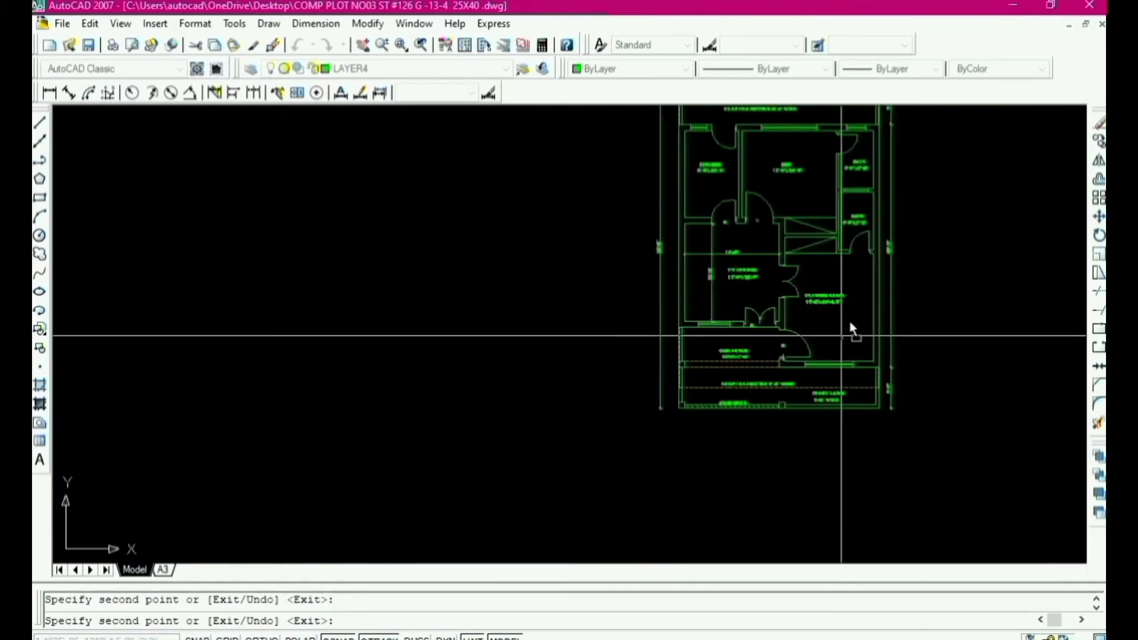
pyautogui.scroll(5, 846, 256)
pyautogui.scroll(-5, 842, 284)
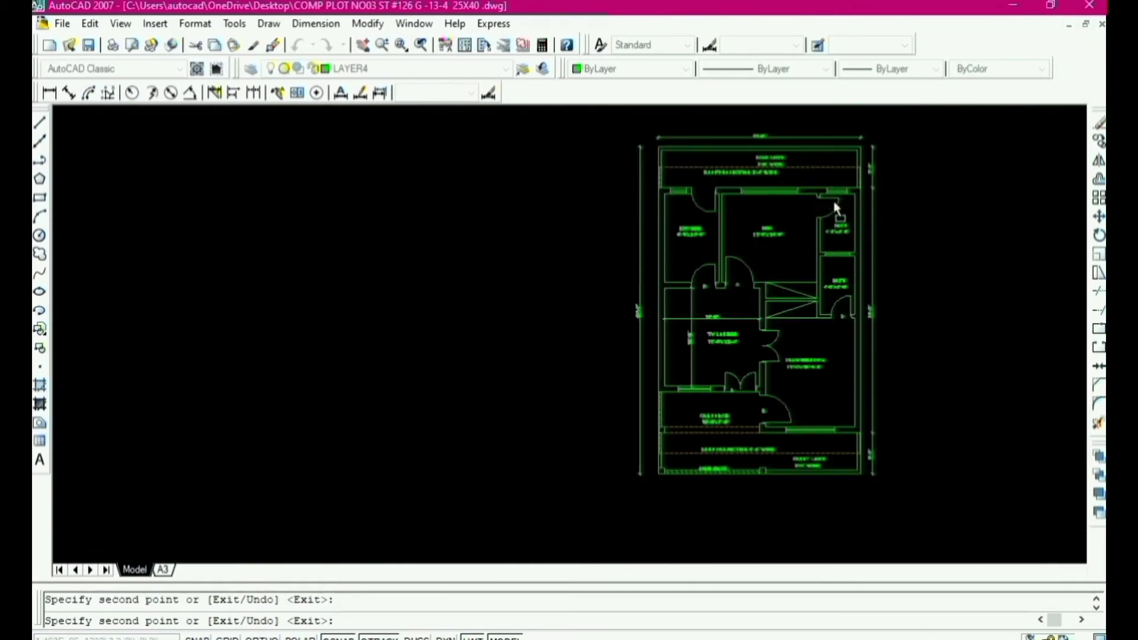
pyautogui.scroll(4, 812, 220)
pyautogui.scroll(-5, 640, 184)
pyautogui.scroll(5, 648, 242)
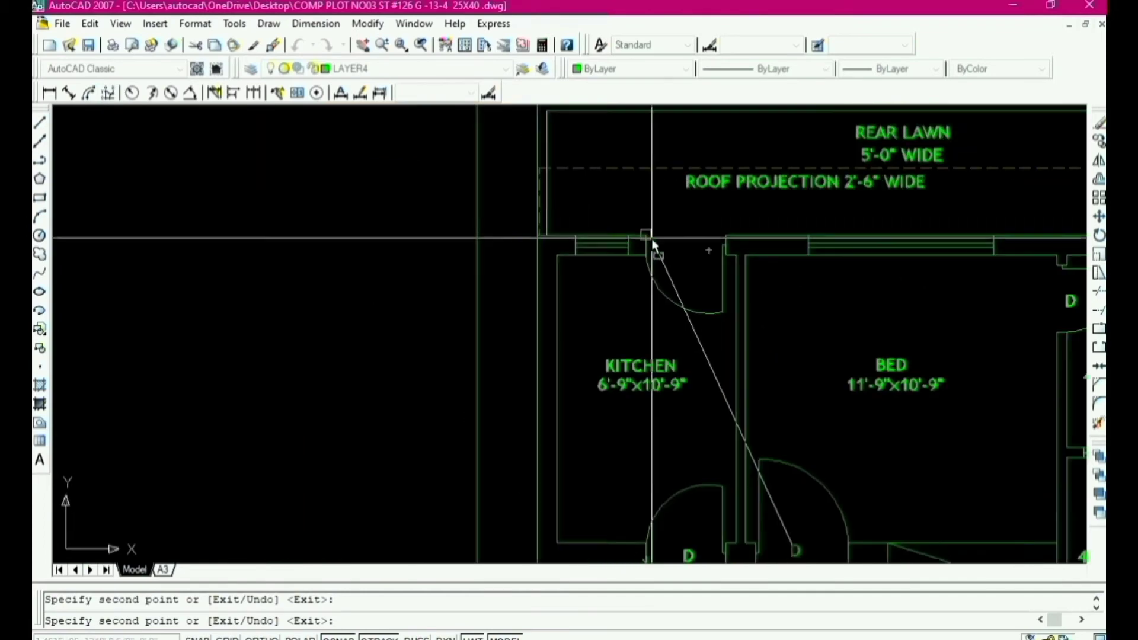
pyautogui.scroll(3, 588, 239)
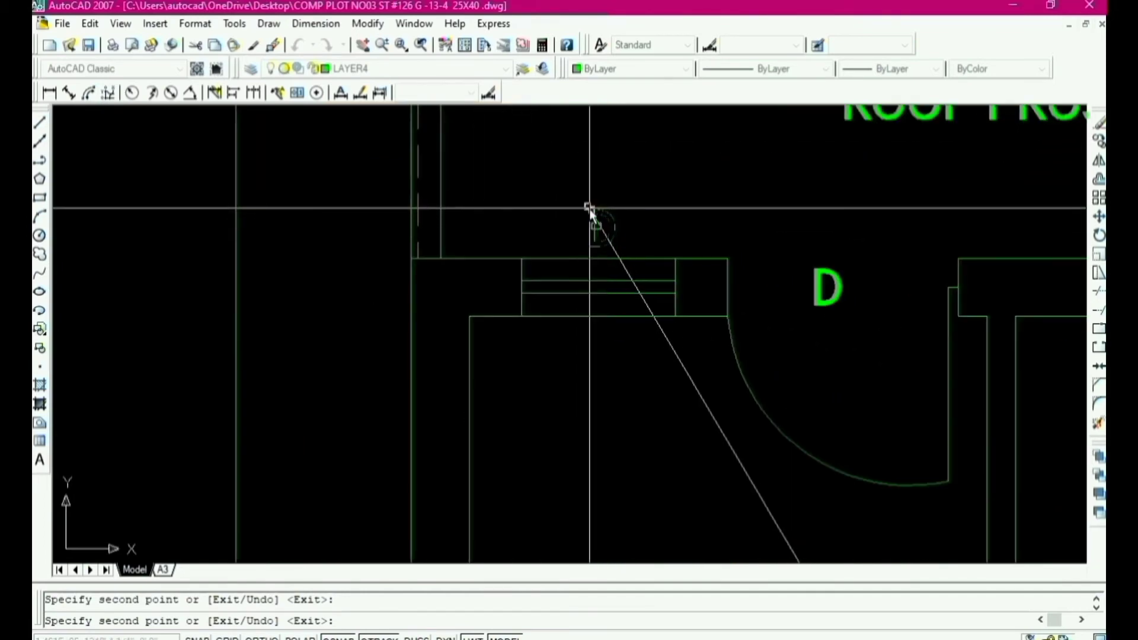
# Step: Place a D copy just outside the kitchen's rear window and change its text to the window mark W
pyautogui.click(590, 215)
pyautogui.press('Escape')
pyautogui.click(617, 234)
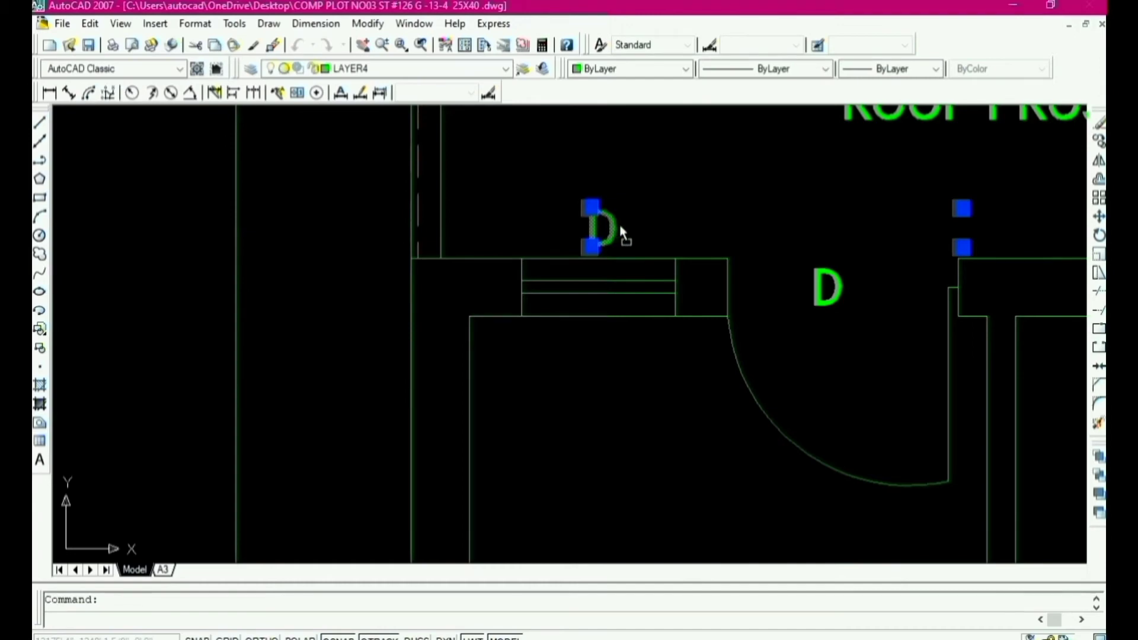
pyautogui.doubleClick(619, 226)
pyautogui.click(582, 237)
pyautogui.scroll(-2, 592, 249)
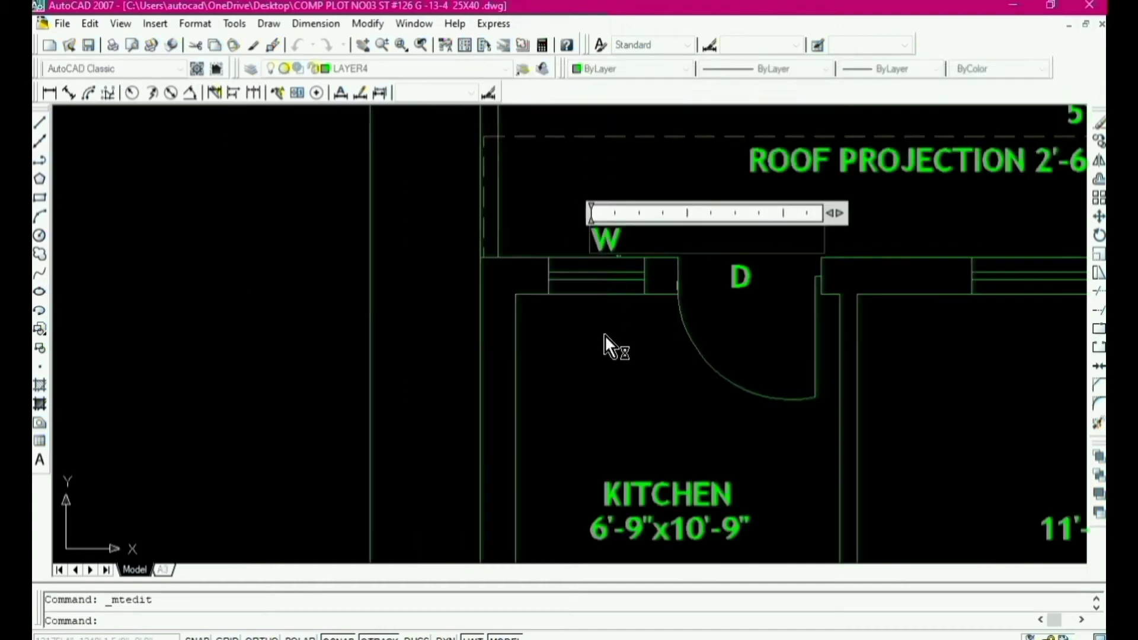
# Step: Copy the kitchen window's W mark to just outside the bedroom's rear window
pyautogui.scroll(2, 614, 237)
pyautogui.click(617, 234)
pyautogui.write('C')
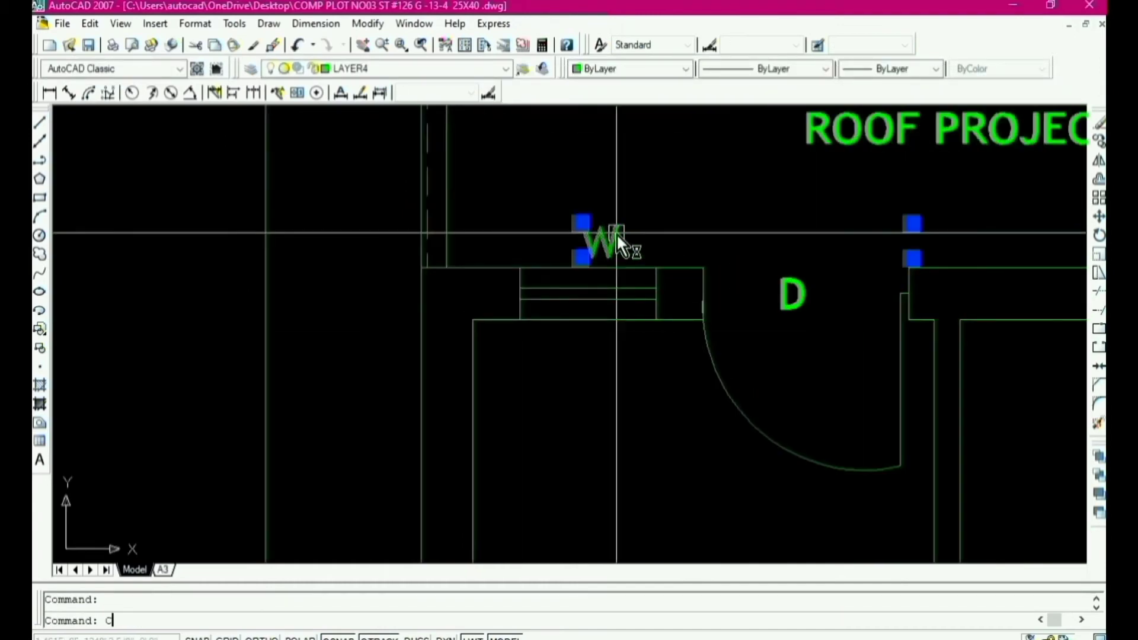
pyautogui.write('O')
pyautogui.press('Return')
pyautogui.click(605, 239)
pyautogui.scroll(-4, 510, 248)
pyautogui.scroll(3, 709, 279)
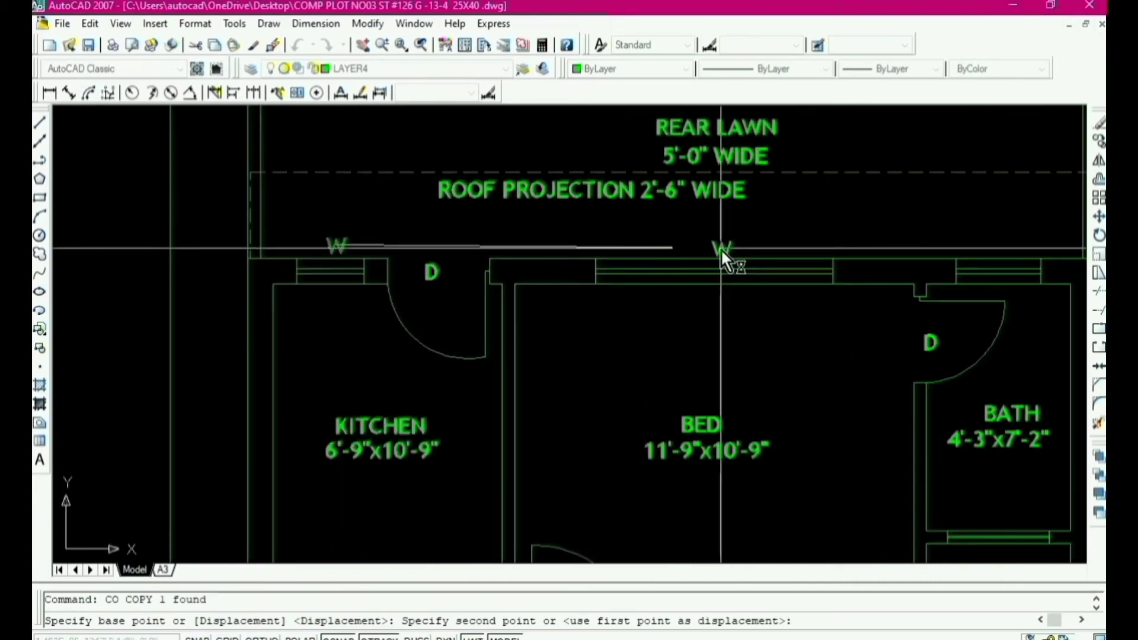
pyautogui.click(721, 249)
# Step: Place further copies of the W mark at the drawing room's front window and the TV lounge's porch window
pyautogui.scroll(-3, 735, 285)
pyautogui.scroll(-2, 691, 415)
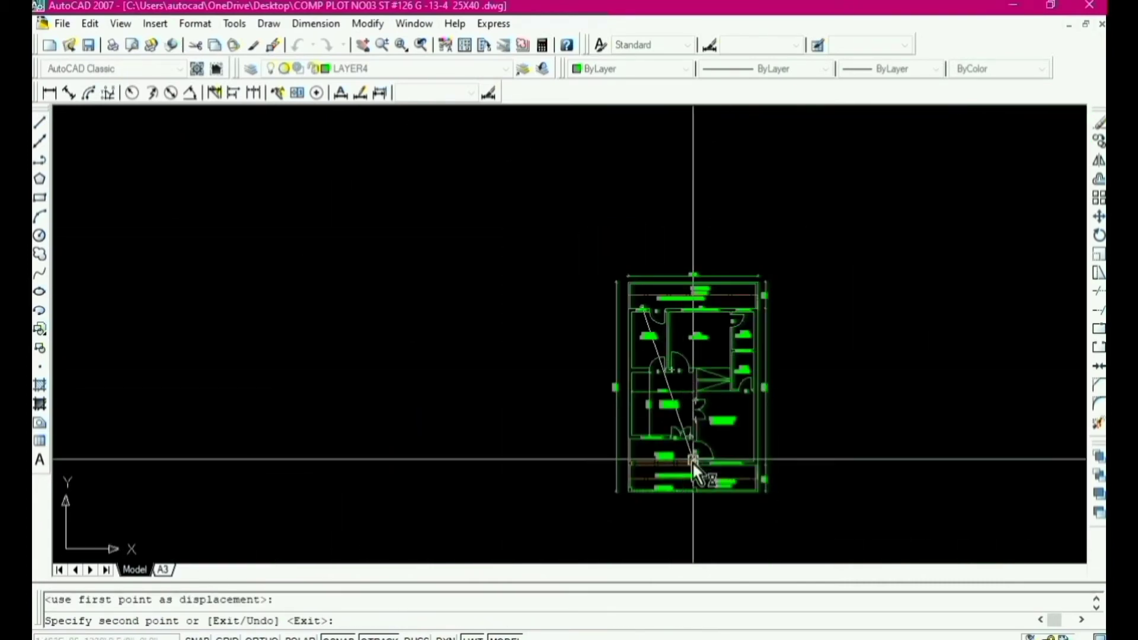
pyautogui.scroll(6, 692, 461)
pyautogui.click(817, 397)
pyautogui.scroll(-4, 807, 451)
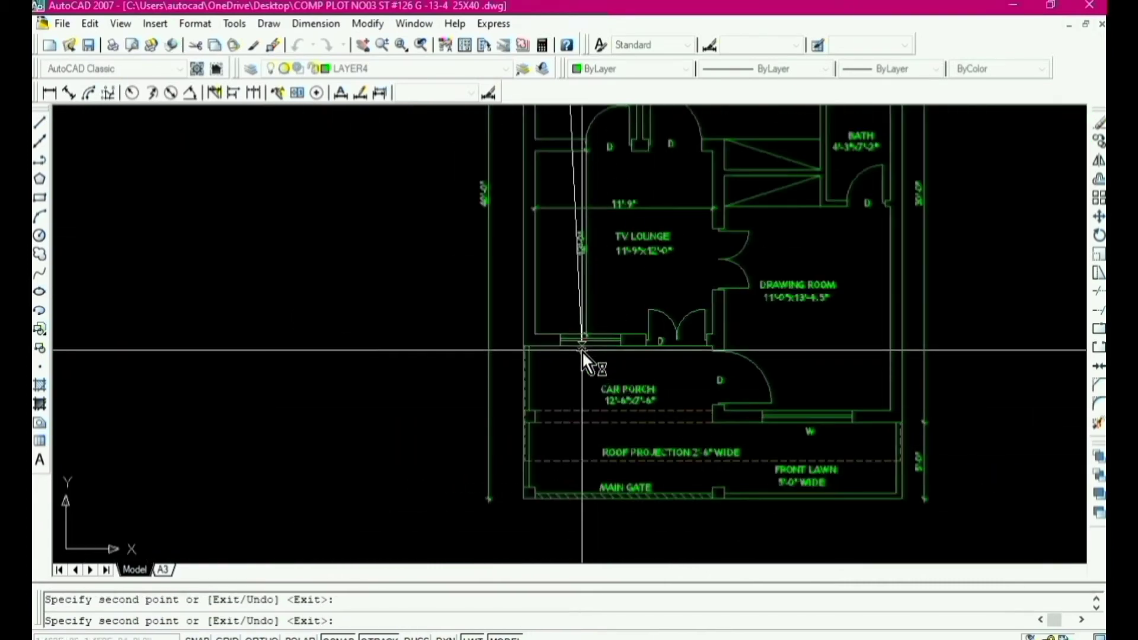
pyautogui.scroll(4, 582, 350)
pyautogui.click(585, 360)
# Step: Place a W copy outside the rear bathroom's window and change its text to the ventilator mark V
pyautogui.scroll(-7, 588, 348)
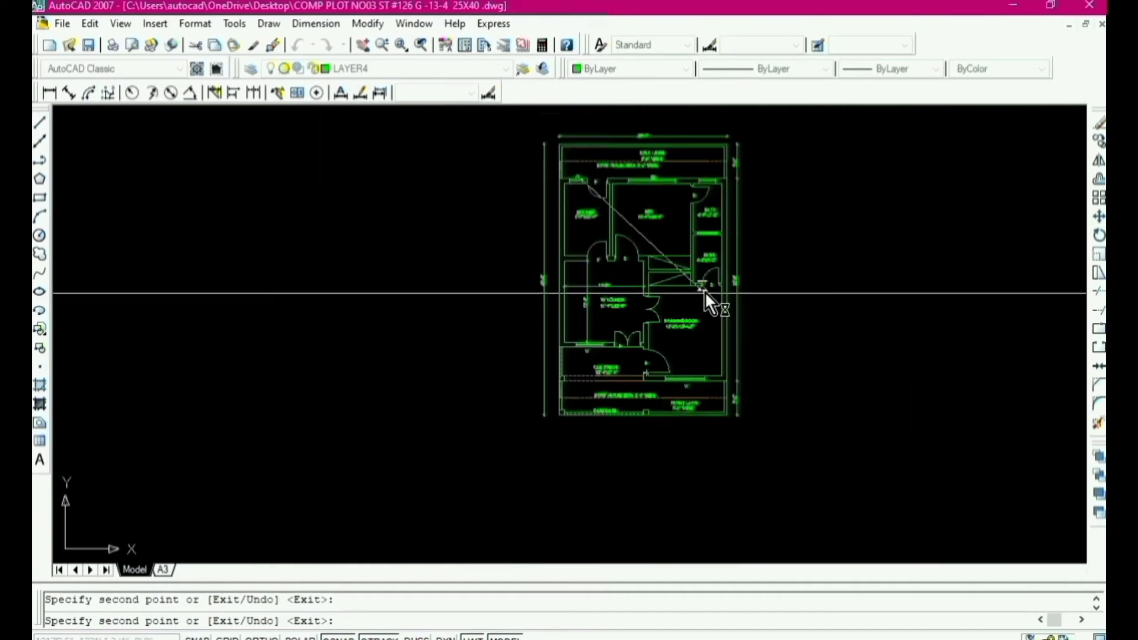
pyautogui.scroll(6, 703, 213)
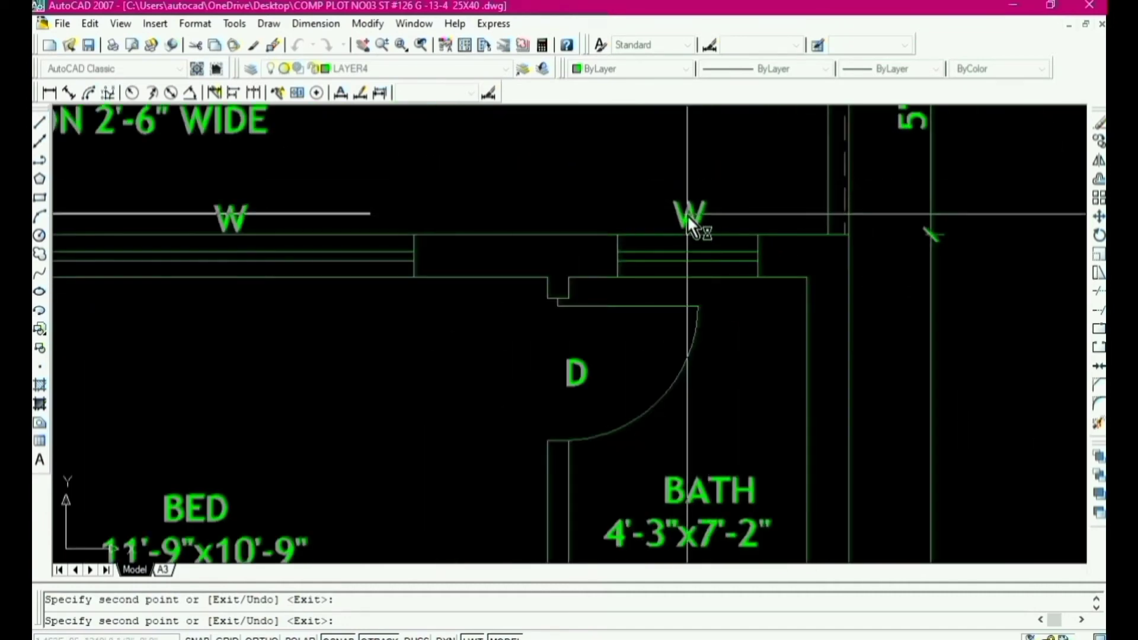
pyautogui.click(687, 215)
pyautogui.press('Return')
pyautogui.doubleClick(712, 213)
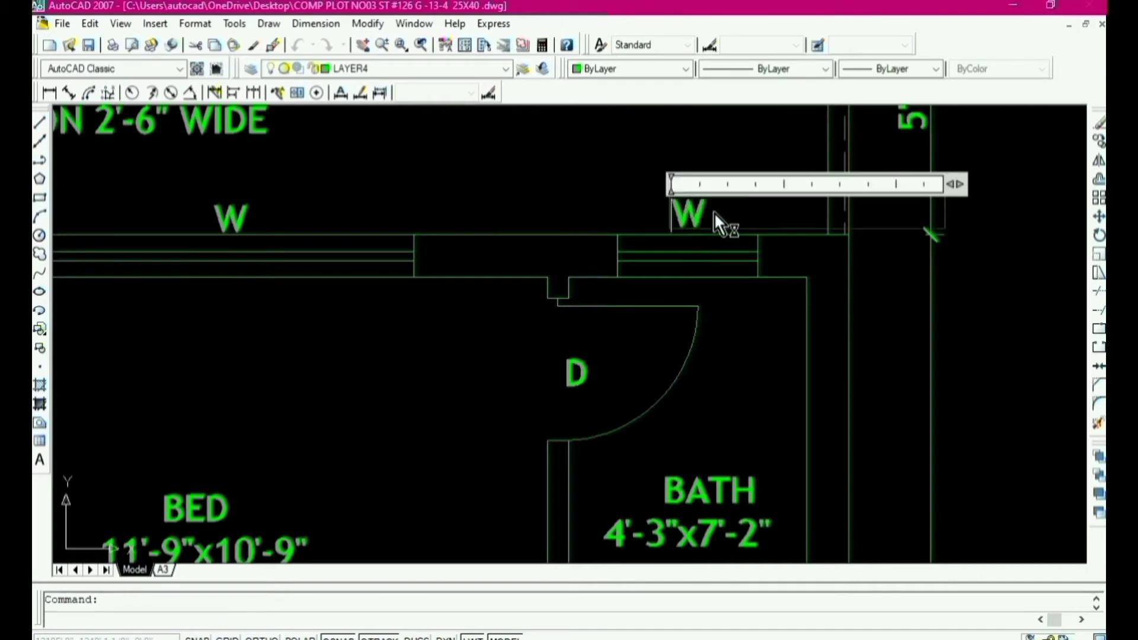
pyautogui.write('V')
pyautogui.scroll(-4, 669, 215)
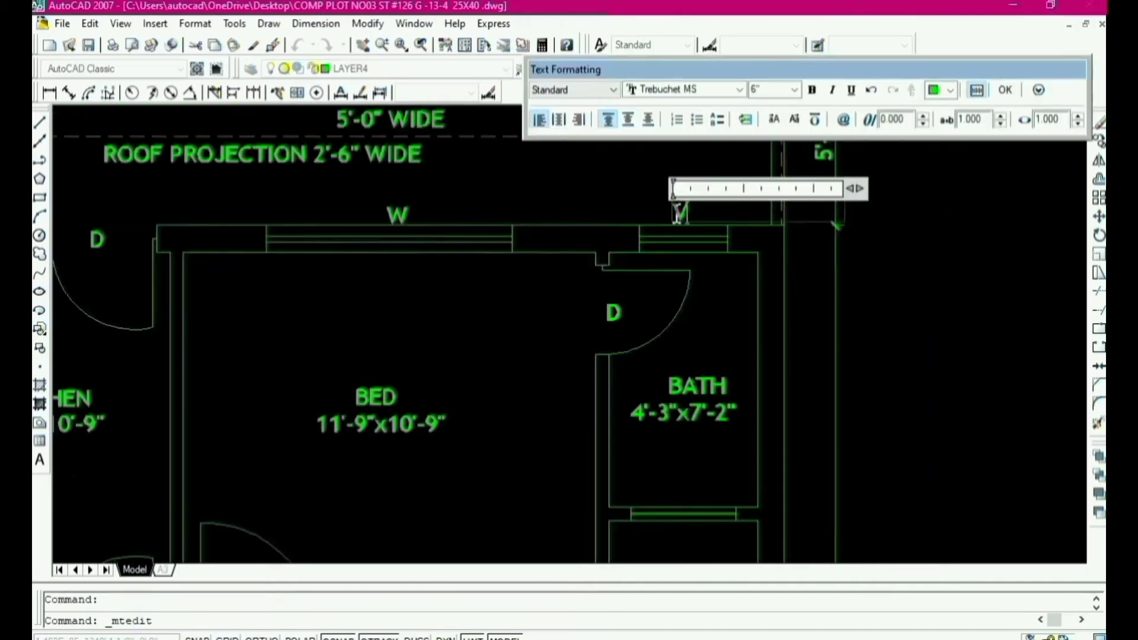
pyautogui.click(702, 275)
# Step: Copy the rear bathroom door's D mark to a spot below that bathroom's size label
pyautogui.scroll(-4, 726, 236)
pyautogui.scroll(5, 706, 305)
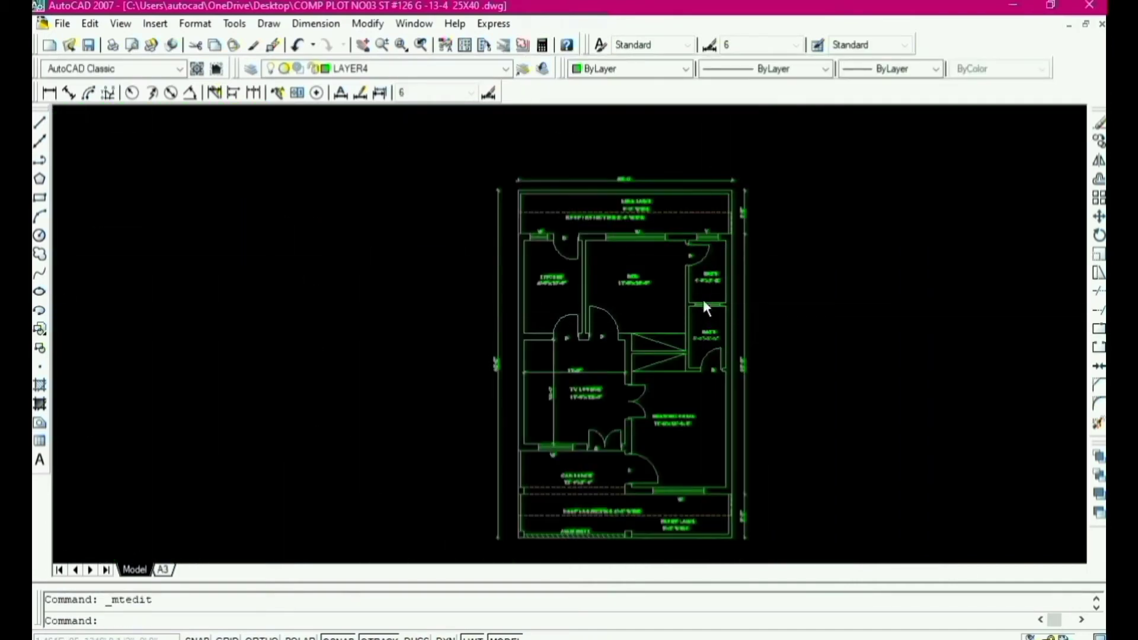
pyautogui.press('Escape')
pyautogui.click(661, 172)
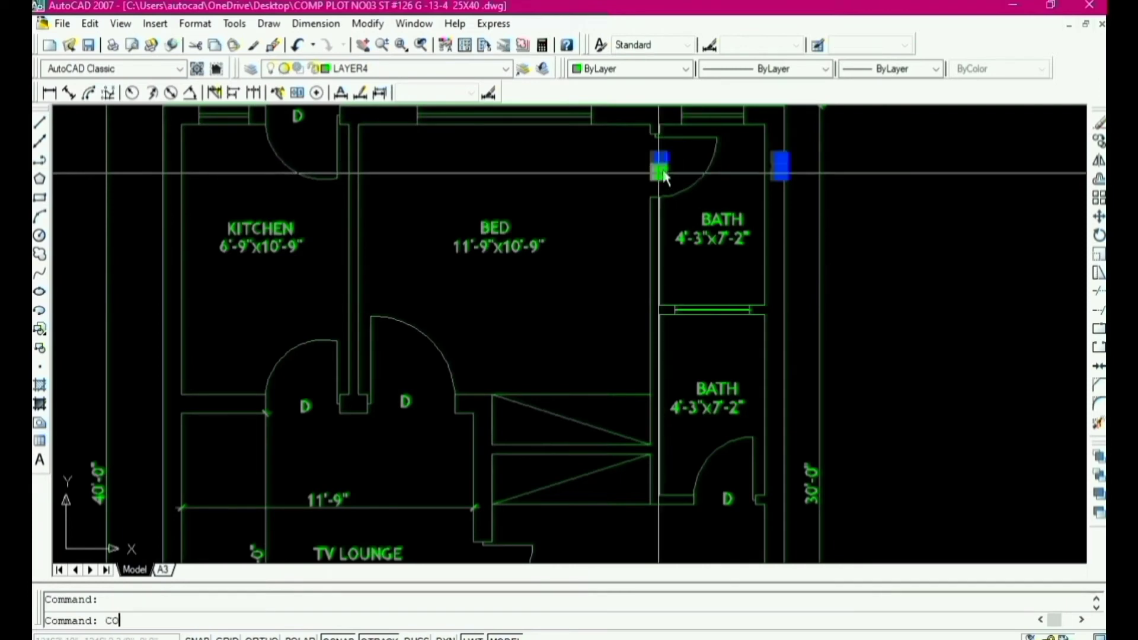
pyautogui.write('CO')
pyautogui.press('space')
pyautogui.click(662, 172)
pyautogui.click(703, 272)
pyautogui.press('Escape')
# Step: Replace the copied D text below the rear bathroom's size label with +7'
pyautogui.scroll(4, 704, 270)
pyautogui.doubleClick(716, 263)
pyautogui.press('BackSpace')
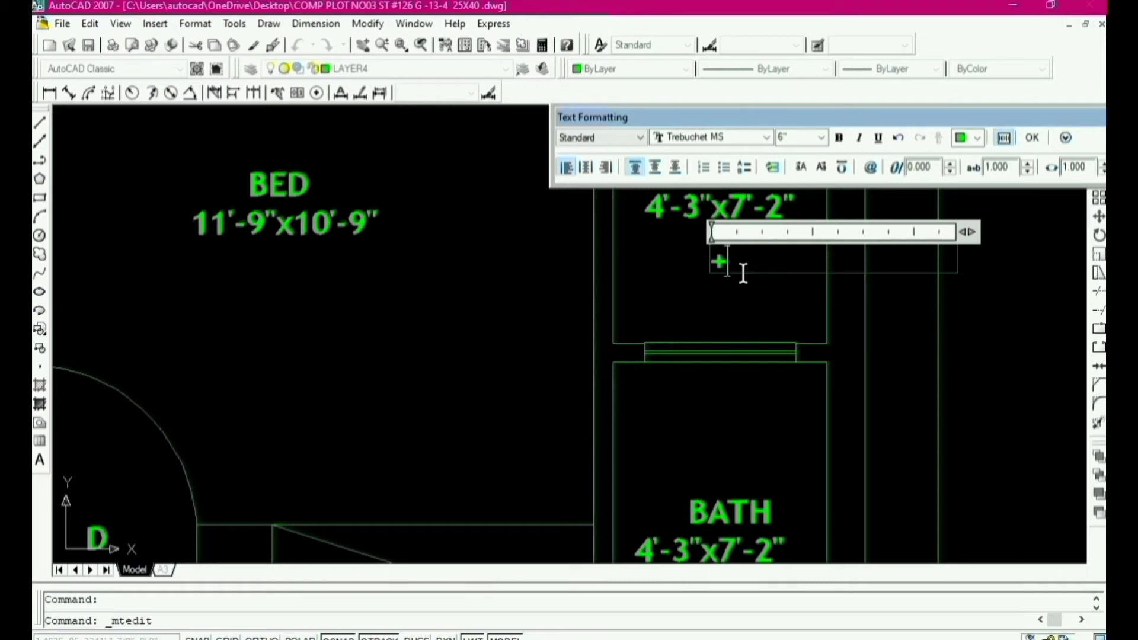
pyautogui.write("+7'")
pyautogui.click(735, 336)
pyautogui.scroll(-2, 623, 214)
pyautogui.scroll(3, 698, 304)
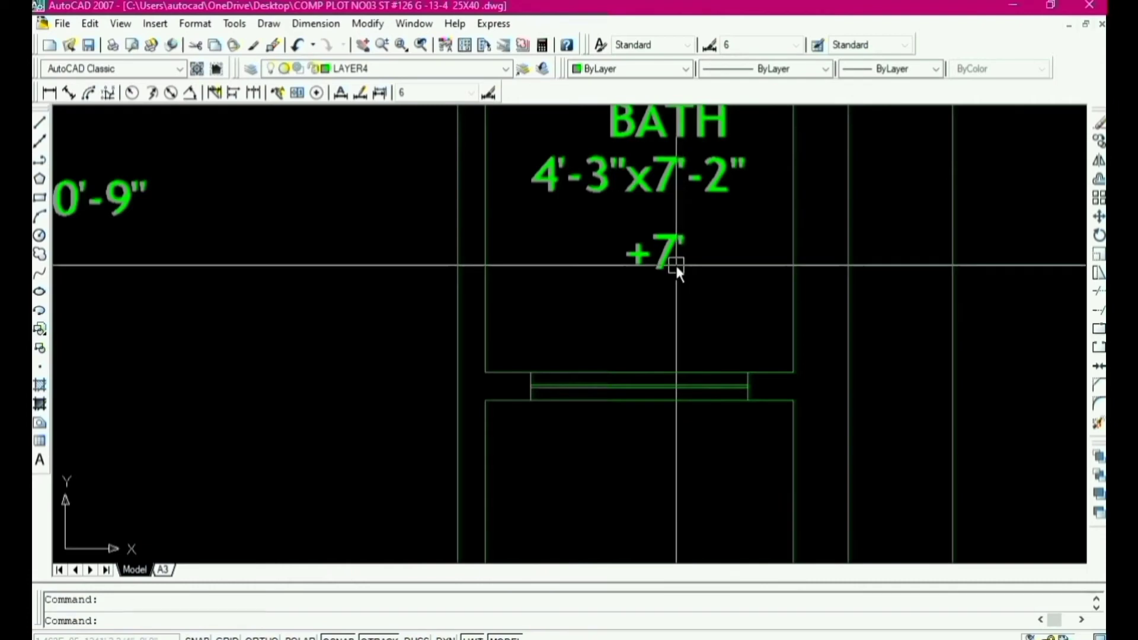
# Step: Add the title GROUND FLOOR PLAN below the main gate and set its text height to 1'-0"
pyautogui.scroll(-5, 691, 218)
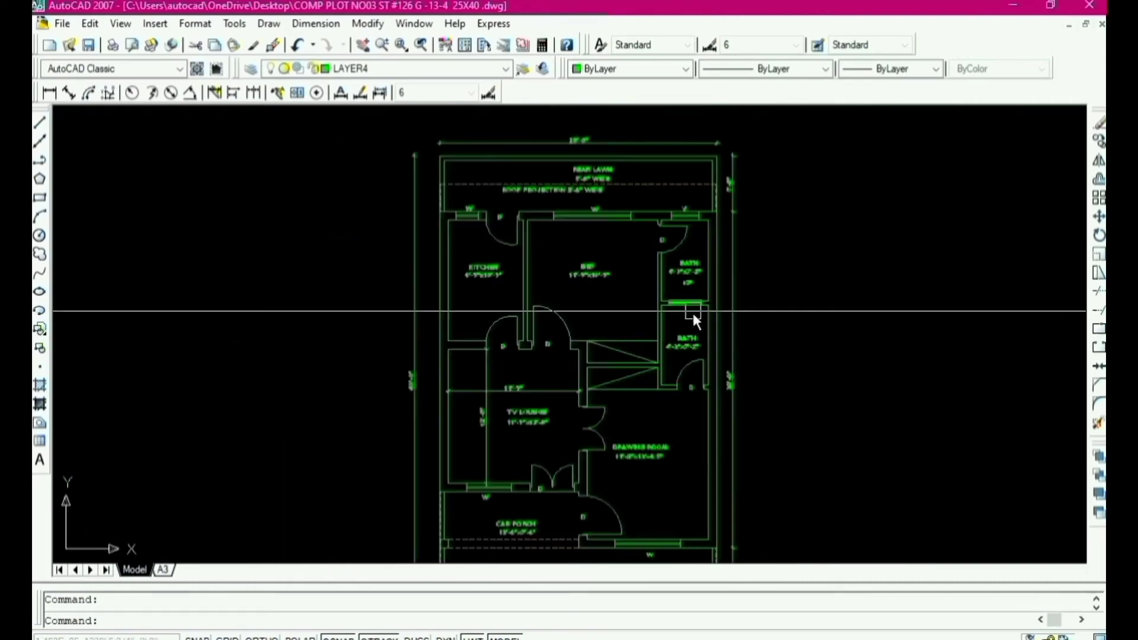
pyautogui.scroll(-5, 681, 368)
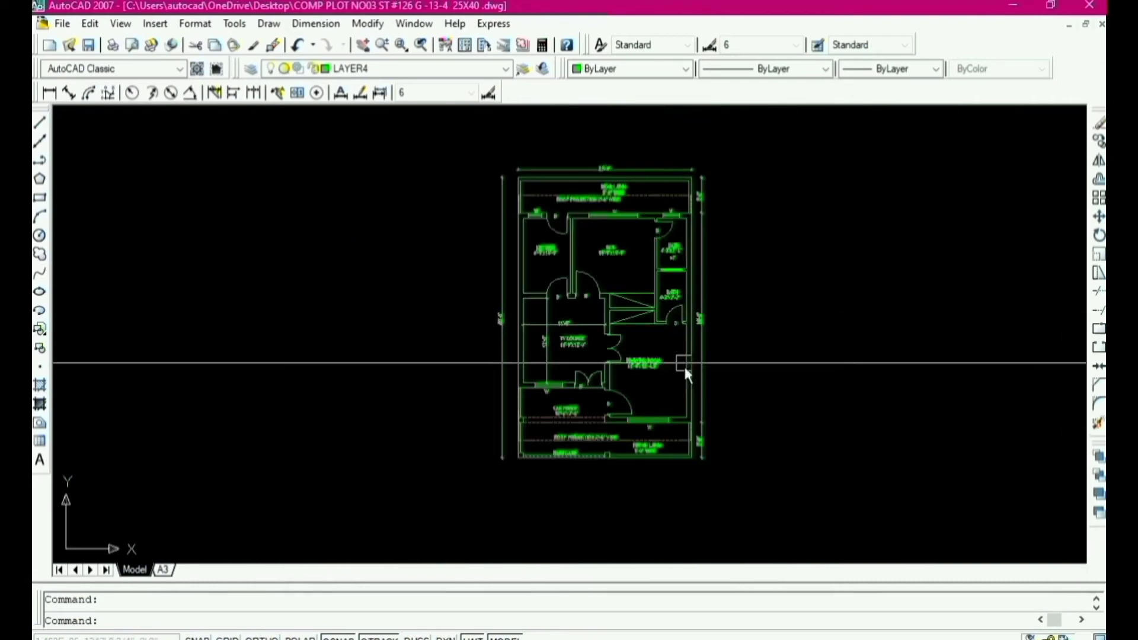
pyautogui.scroll(5, 599, 440)
pyautogui.scroll(-3, 599, 440)
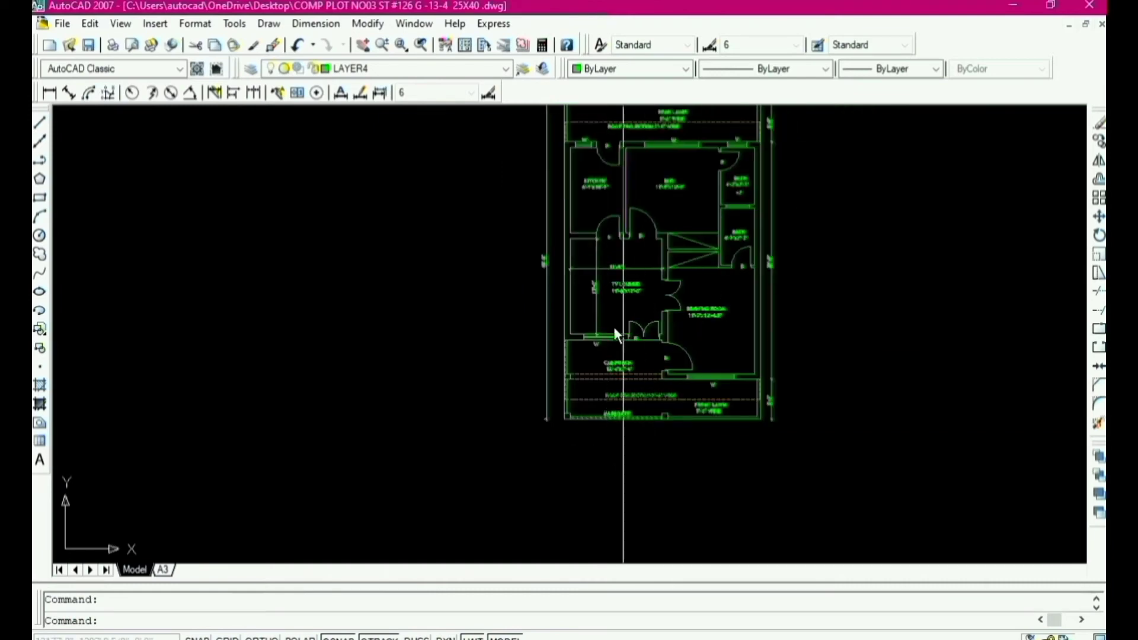
pyautogui.scroll(-10, 567, 330)
pyautogui.scroll(10, 568, 335)
pyautogui.doubleClick(571, 321)
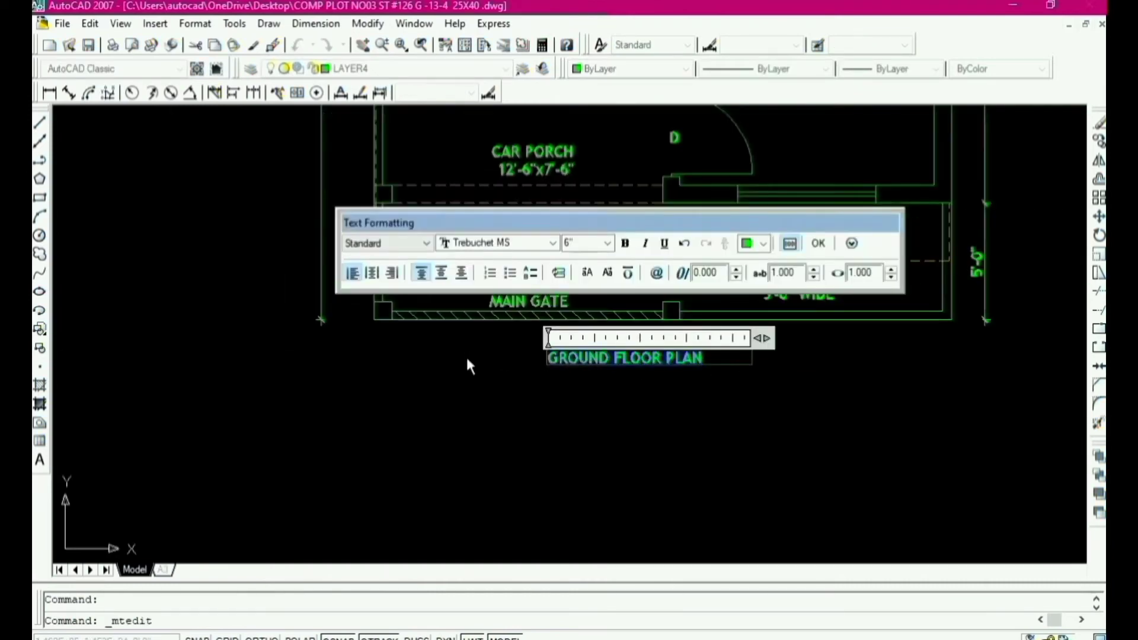
pyautogui.click(608, 244)
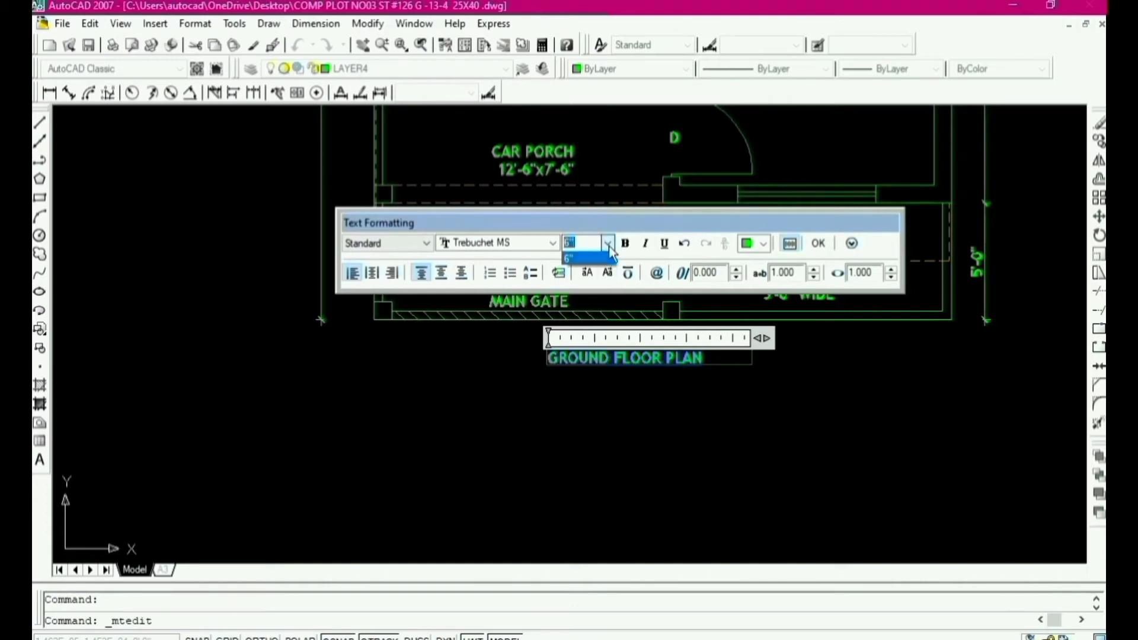
pyautogui.write('11')
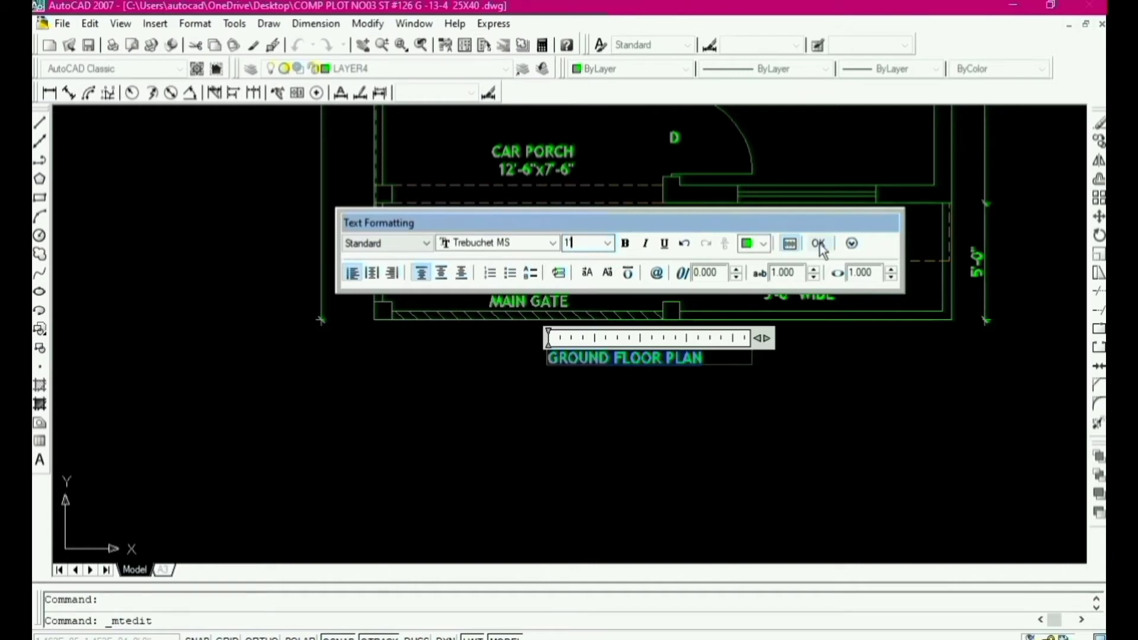
pyautogui.click(819, 244)
# Step: Widen the GROUND FLOOR PLAN text box so the whole title fits on one line
pyautogui.scroll(-2, 815, 285)
pyautogui.scroll(5, 753, 347)
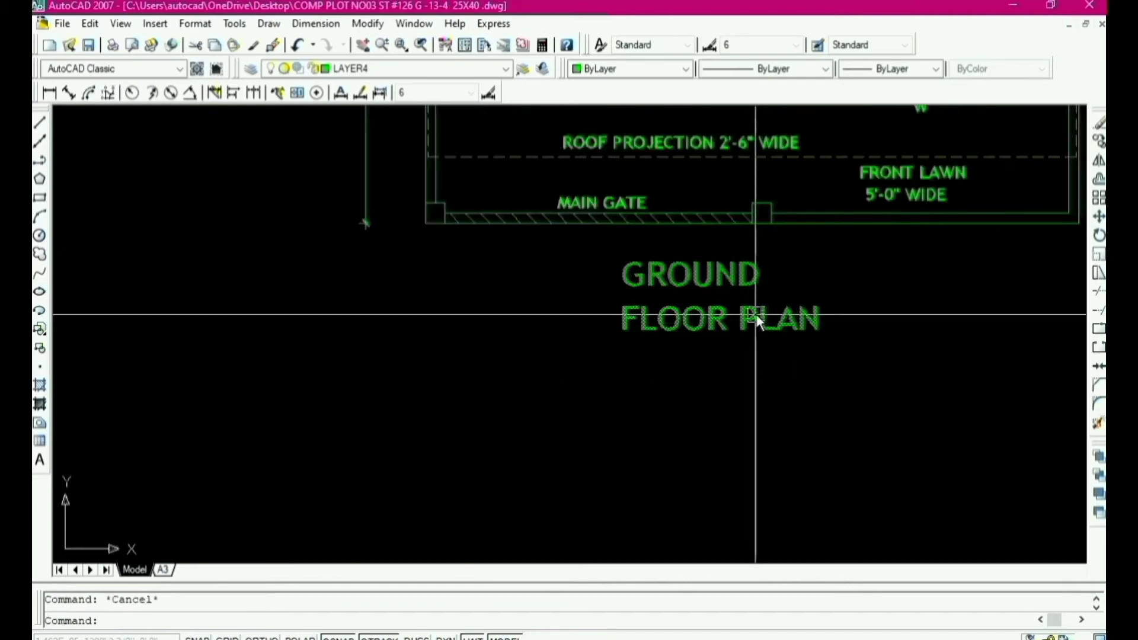
pyautogui.click(757, 319)
pyautogui.doubleClick(769, 321)
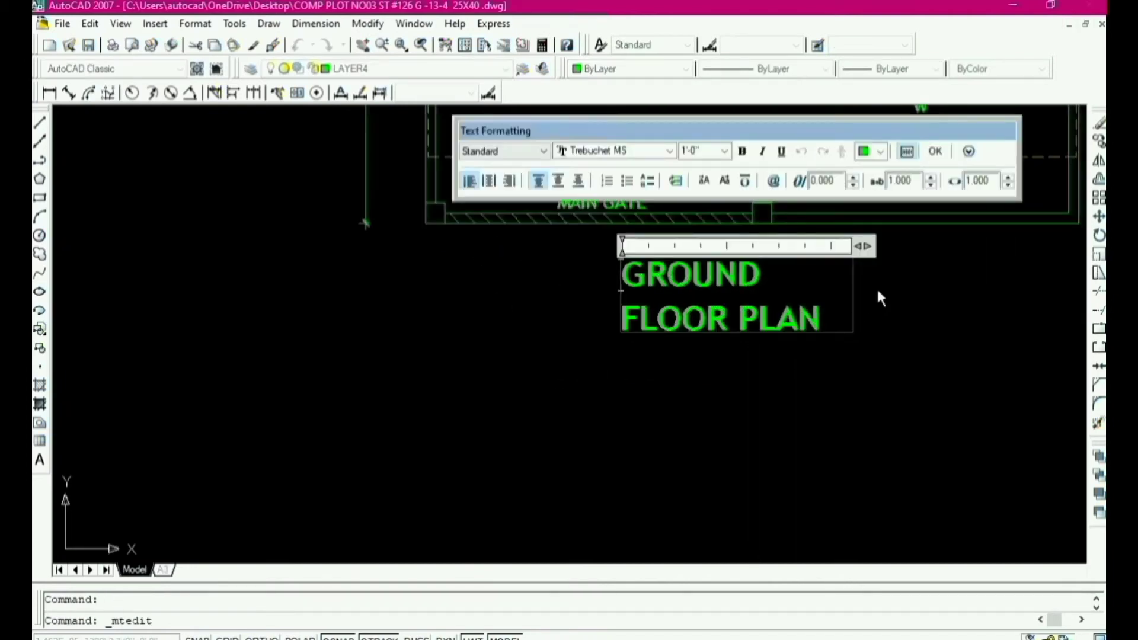
pyautogui.moveTo(869, 249); pyautogui.dragTo(1011, 242)
pyautogui.click(859, 331)
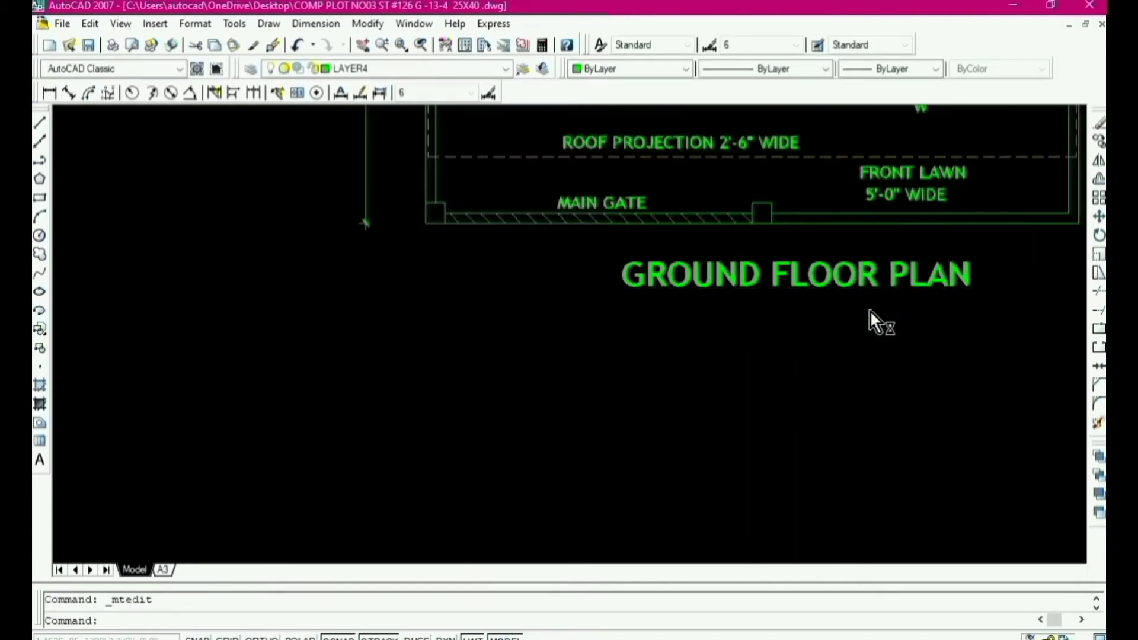
# Step: Shift the GROUND FLOOR PLAN title to the left beneath the plan
pyautogui.scroll(-2, 872, 314)
pyautogui.click(874, 309)
pyautogui.moveTo(881, 311); pyautogui.dragTo(833, 317)
pyautogui.scroll(-3, 813, 398)
pyautogui.scroll(2, 762, 379)
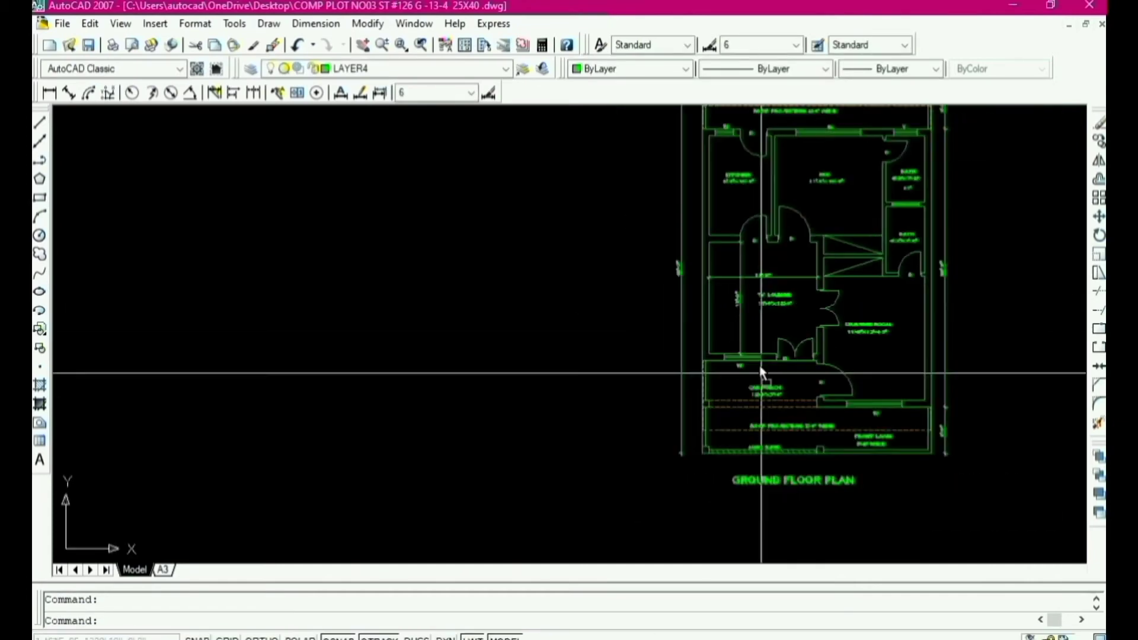
pyautogui.scroll(-2, 767, 386)
pyautogui.press('Escape')
# Step: Offset the TV lounge's outer side wall line and its porch-side wall line 3'3 into the room
pyautogui.scroll(5, 749, 369)
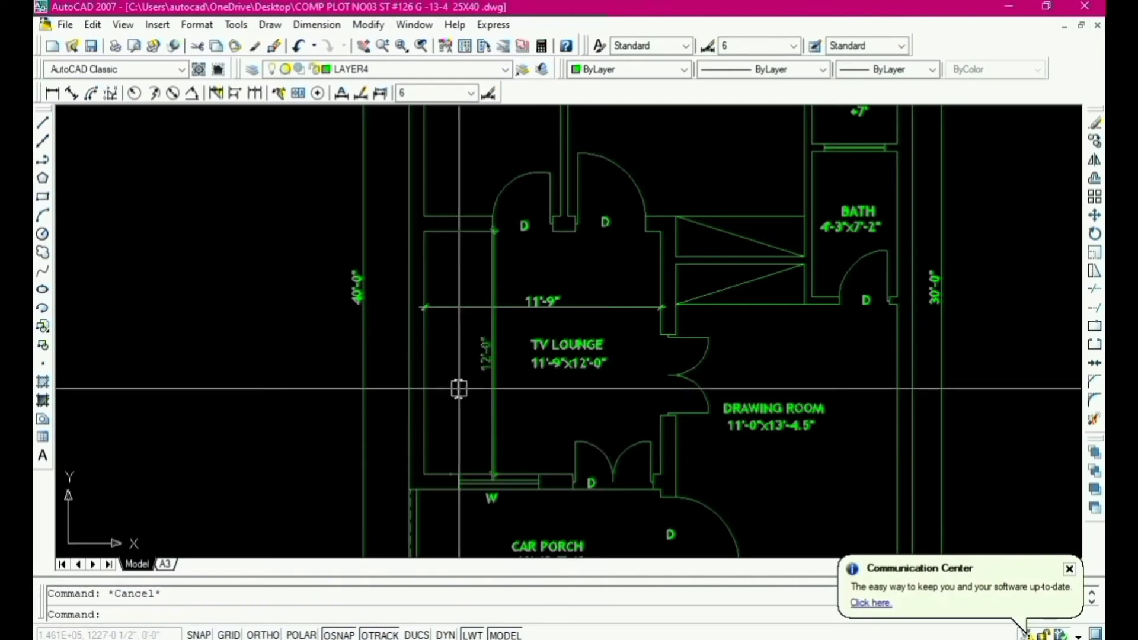
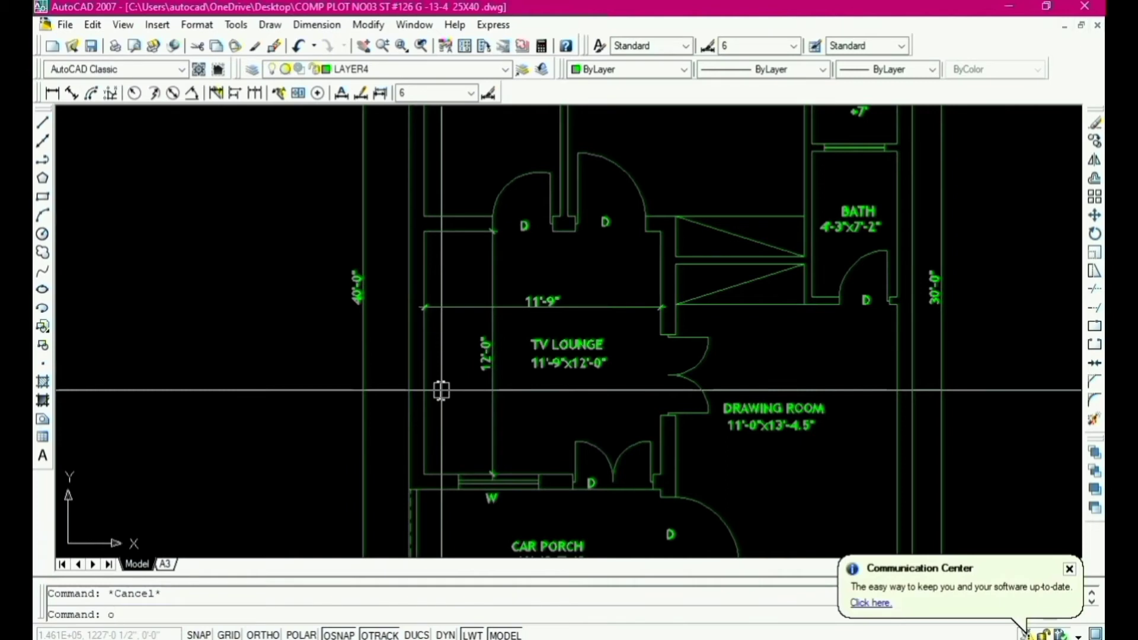
pyautogui.press('Return')
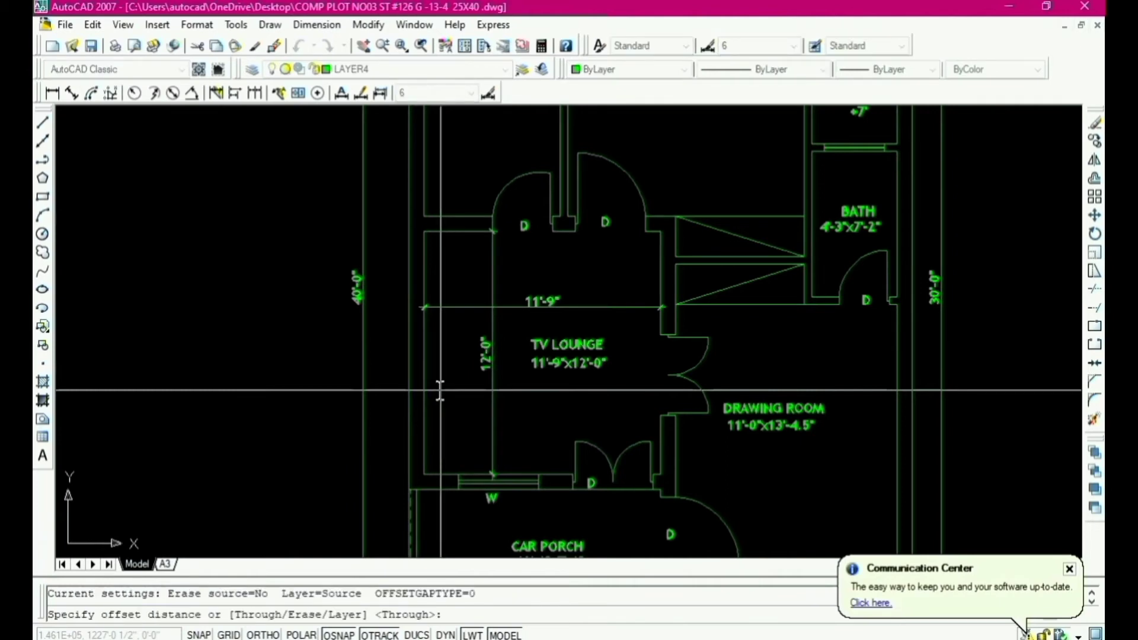
pyautogui.write('3')
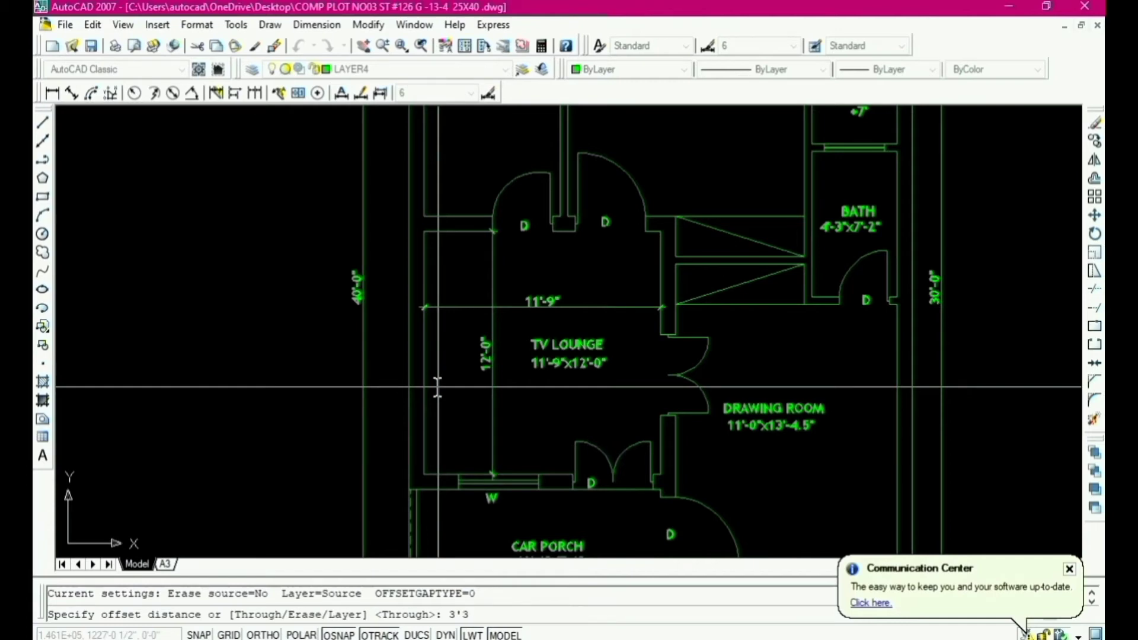
pyautogui.write("'3")
pyautogui.press('Return')
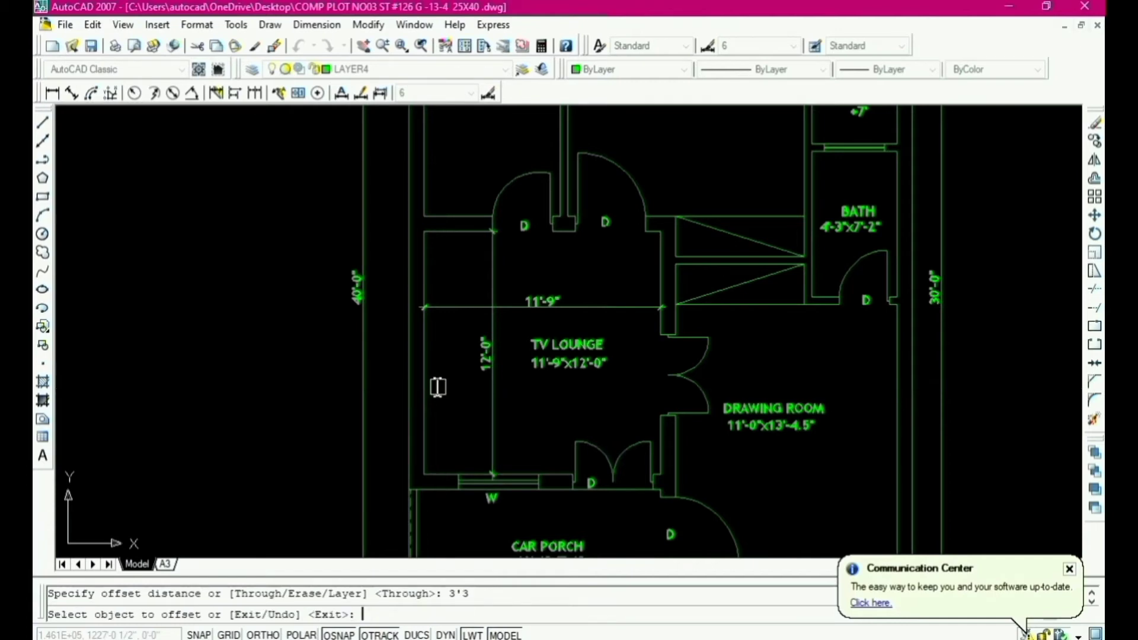
pyautogui.click(425, 387)
pyautogui.click(438, 391)
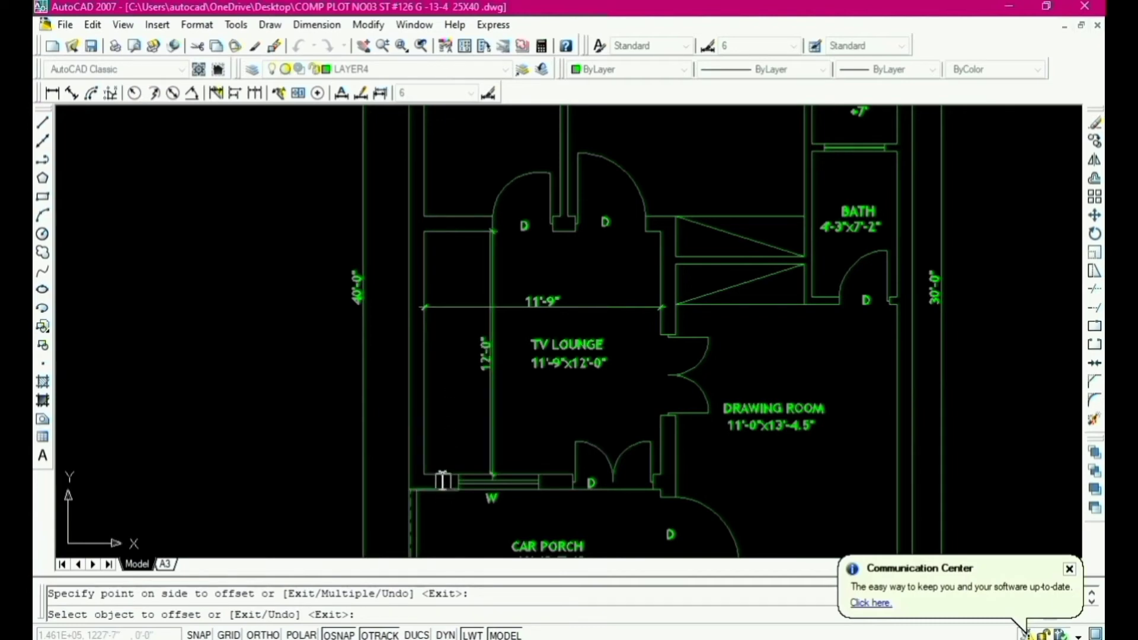
pyautogui.click(443, 474)
pyautogui.click(445, 459)
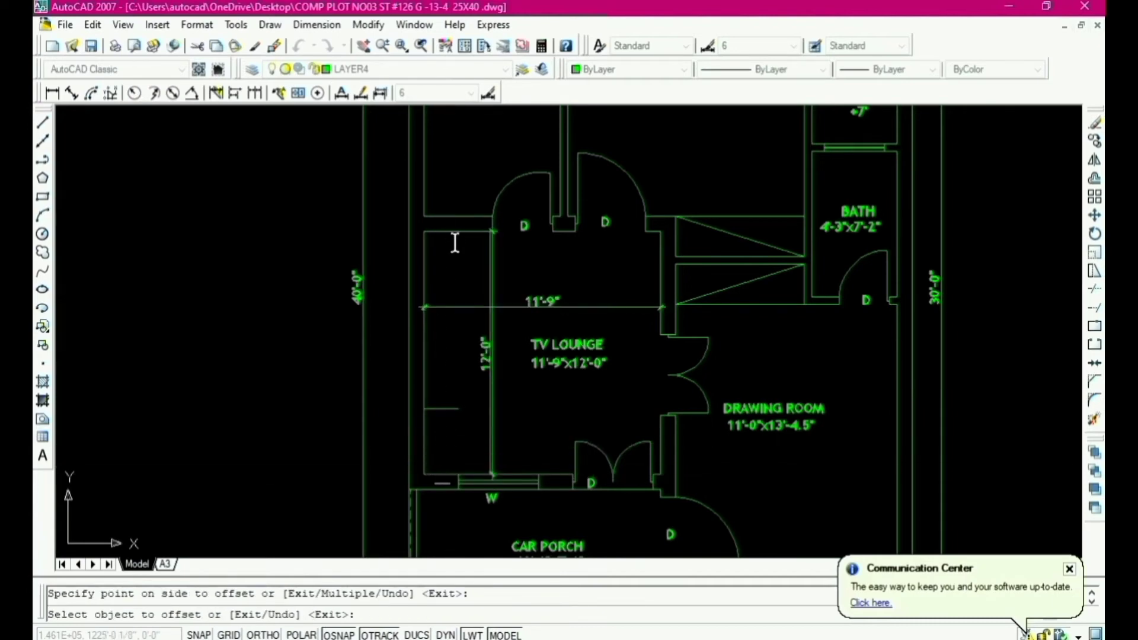
# Step: Offset the TV lounge's kitchen-side wall line 3'3 into the room
pyautogui.click(454, 232)
pyautogui.click(436, 231)
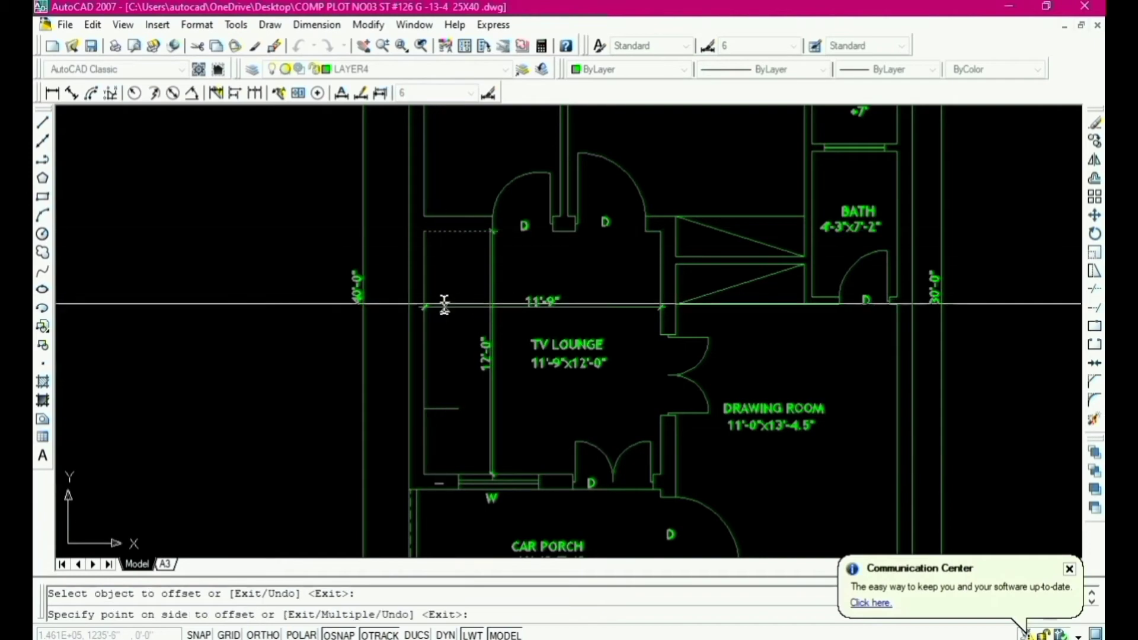
pyautogui.click(445, 305)
pyautogui.press('Escape')
pyautogui.press('Escape')
# Step: Erase the 11'-9" and 12'-0" dimensions inside the TV lounge
pyautogui.scroll(2, 601, 307)
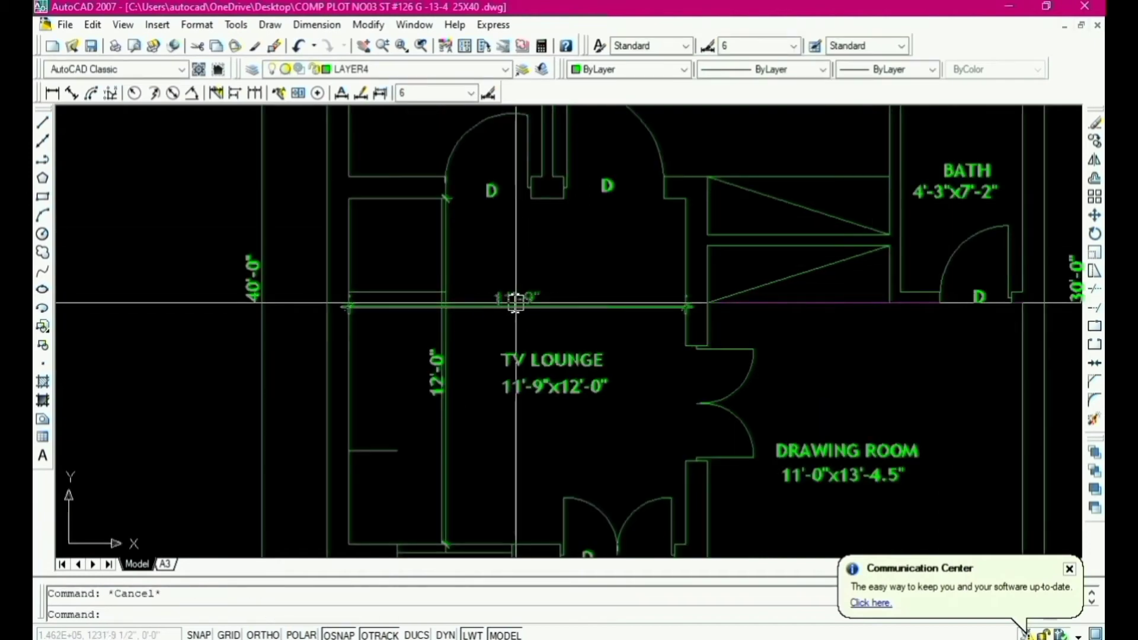
pyautogui.write('e')
pyautogui.press('Return')
pyautogui.click(515, 302)
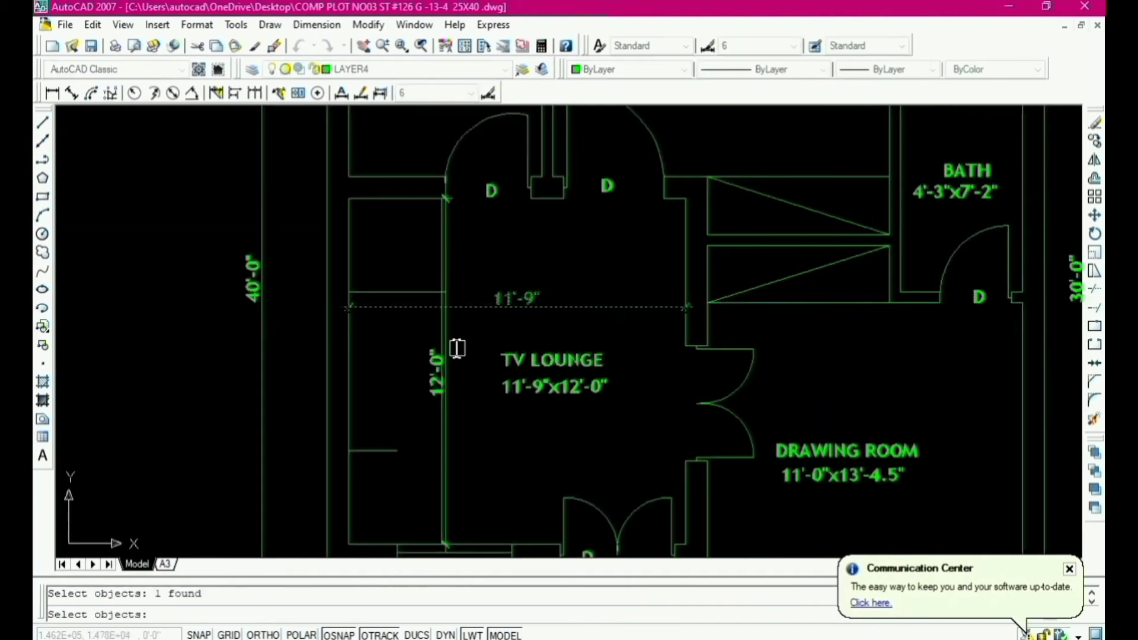
pyautogui.press('Return')
pyautogui.scroll(5, 437, 355)
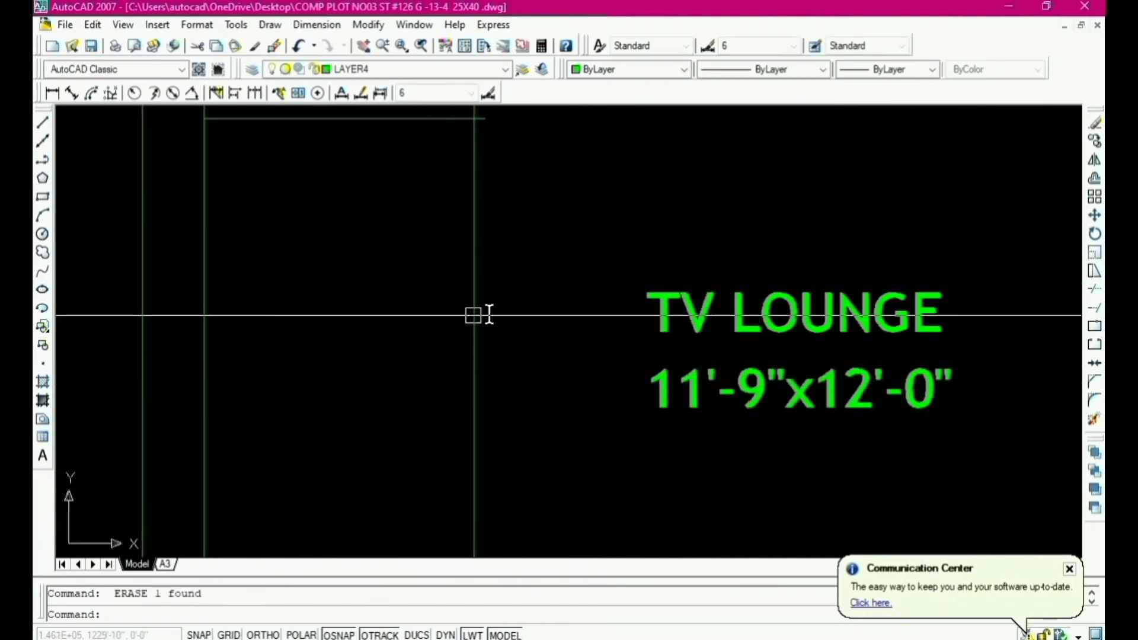
pyautogui.press('Escape')
# Step: Extend the short offset line near the lounge window to meet the long offset line parallel to the outer side wall
pyautogui.scroll(-5, 480, 317)
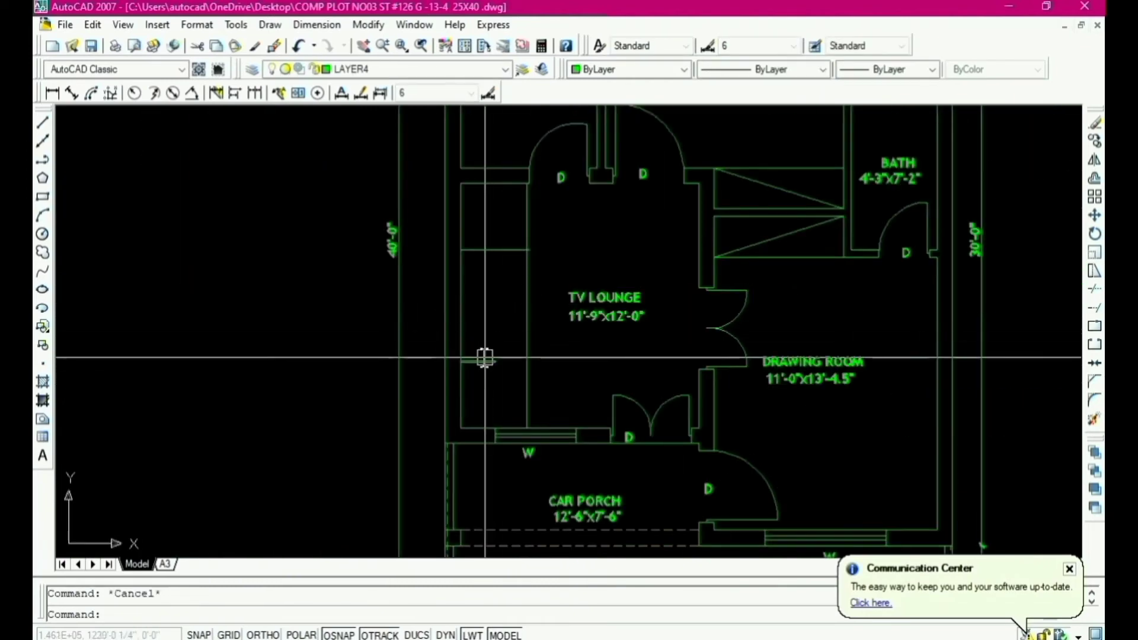
pyautogui.write('ex')
pyautogui.press('Return')
pyautogui.press('Return')
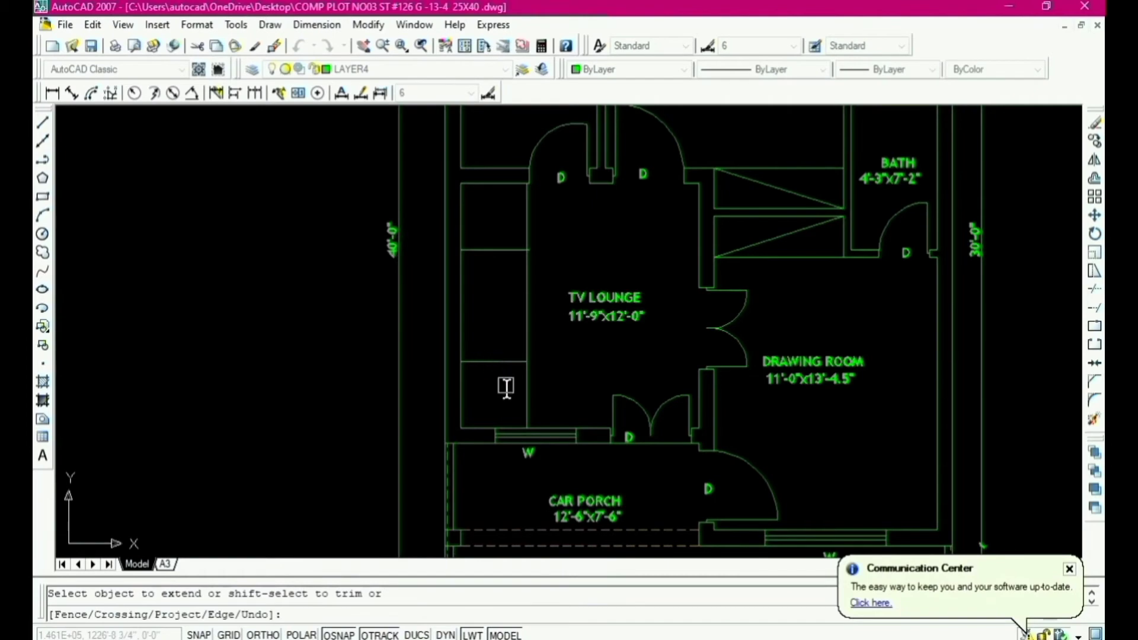
pyautogui.press('Escape')
pyautogui.scroll(-2, 522, 355)
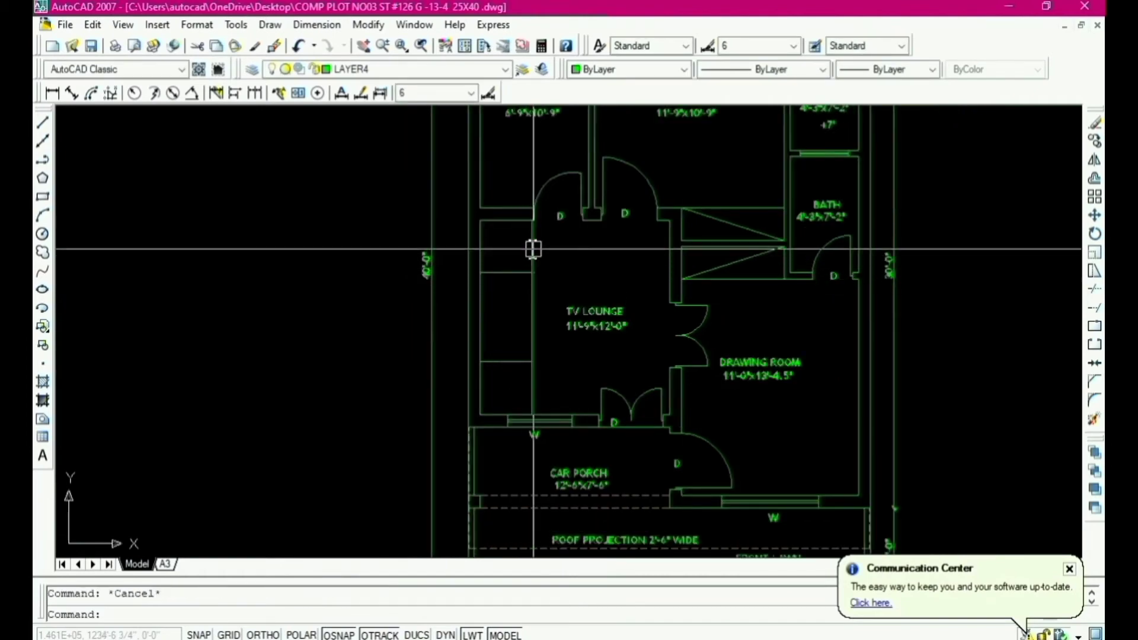
# Step: Trim the long offset line beyond both cross lines, leaving a closed stair flight outline against the outer side wall
pyautogui.write('tr')
pyautogui.press('Return')
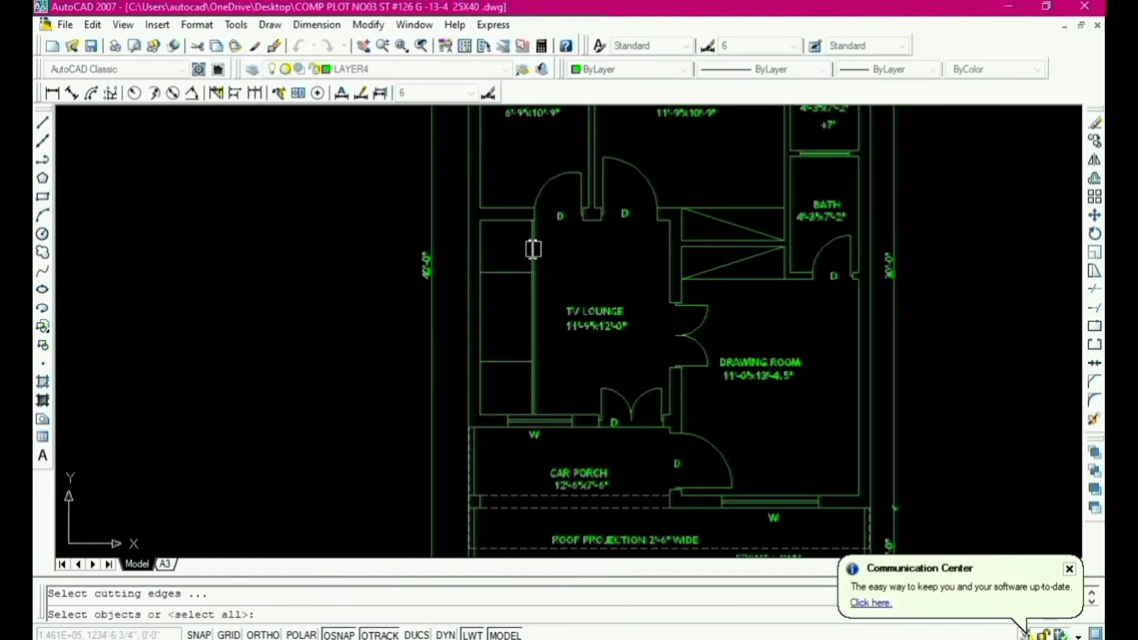
pyautogui.press('Return')
pyautogui.press('Escape')
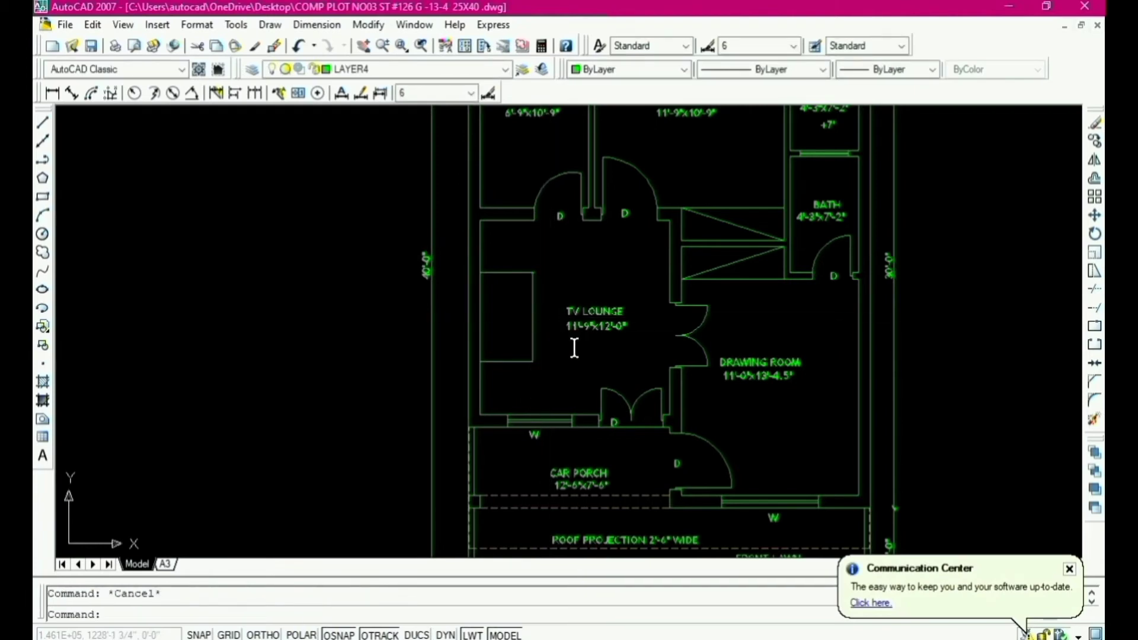
# Step: Divide the stair flight's inner edge line into 7 equal segments
pyautogui.scroll(-2, 546, 330)
pyautogui.scroll(3, 547, 330)
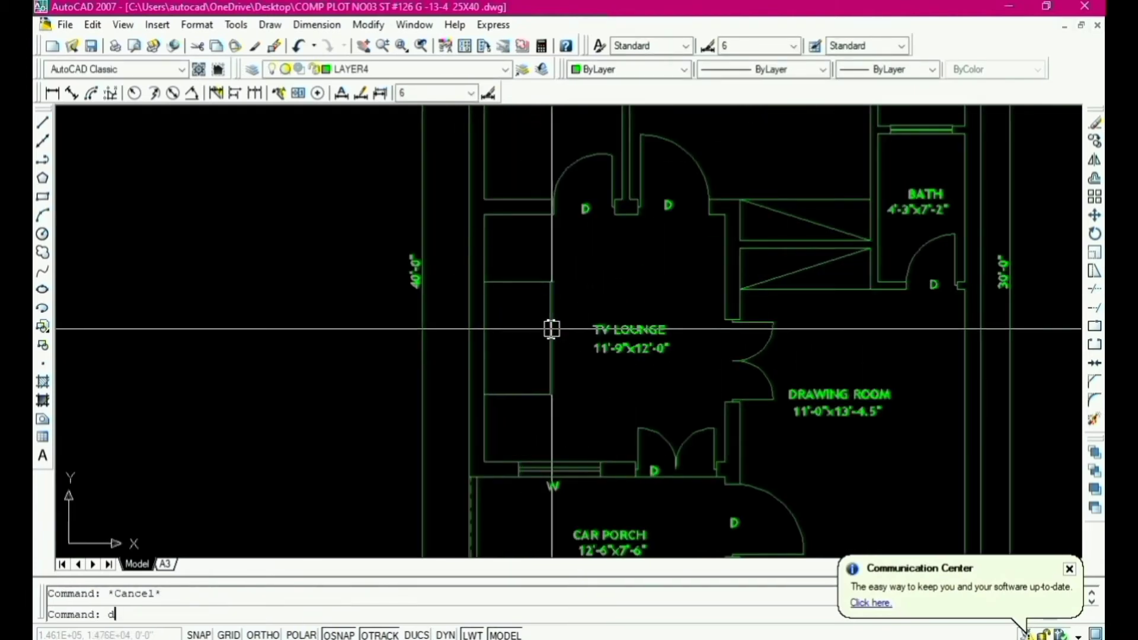
pyautogui.write('div')
pyautogui.press('Return')
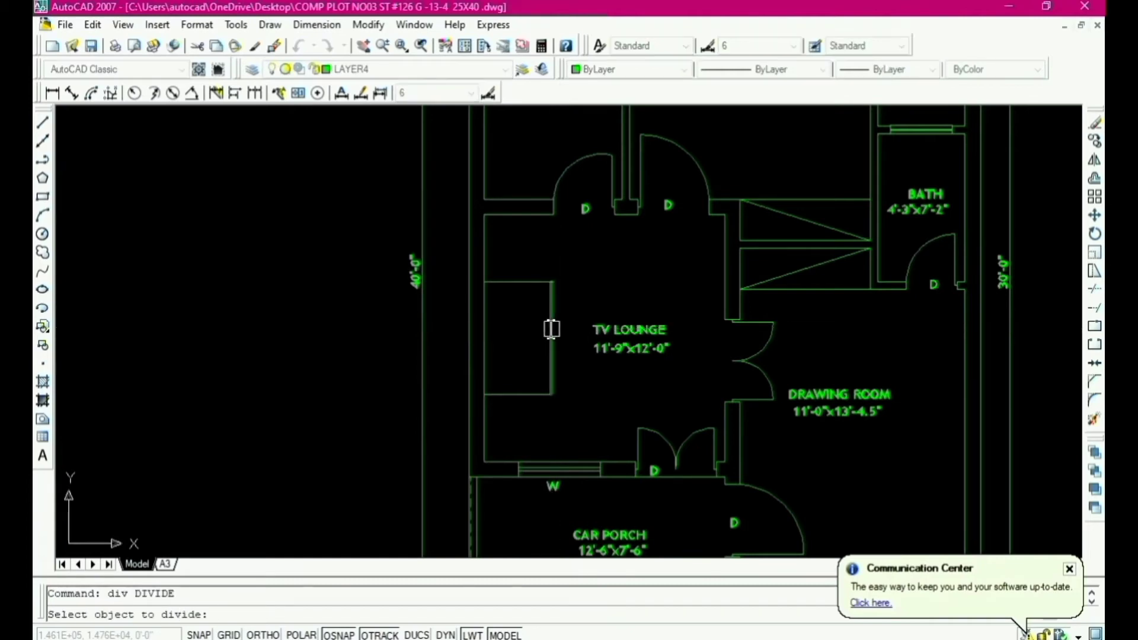
pyautogui.click(552, 330)
pyautogui.press('Return')
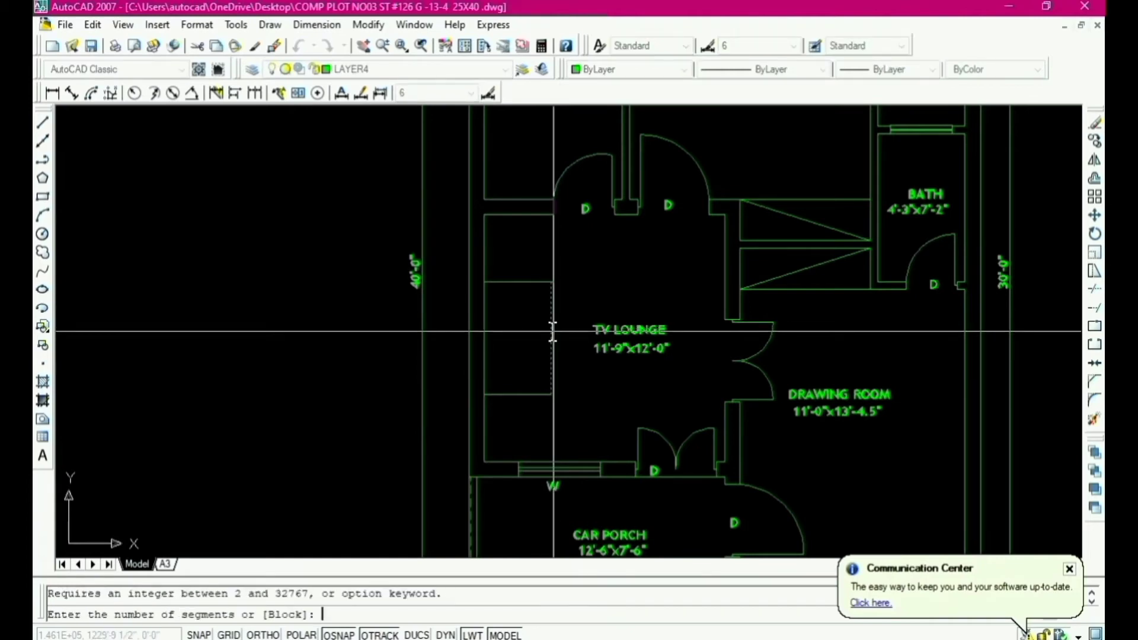
pyautogui.write('7')
pyautogui.press('Return')
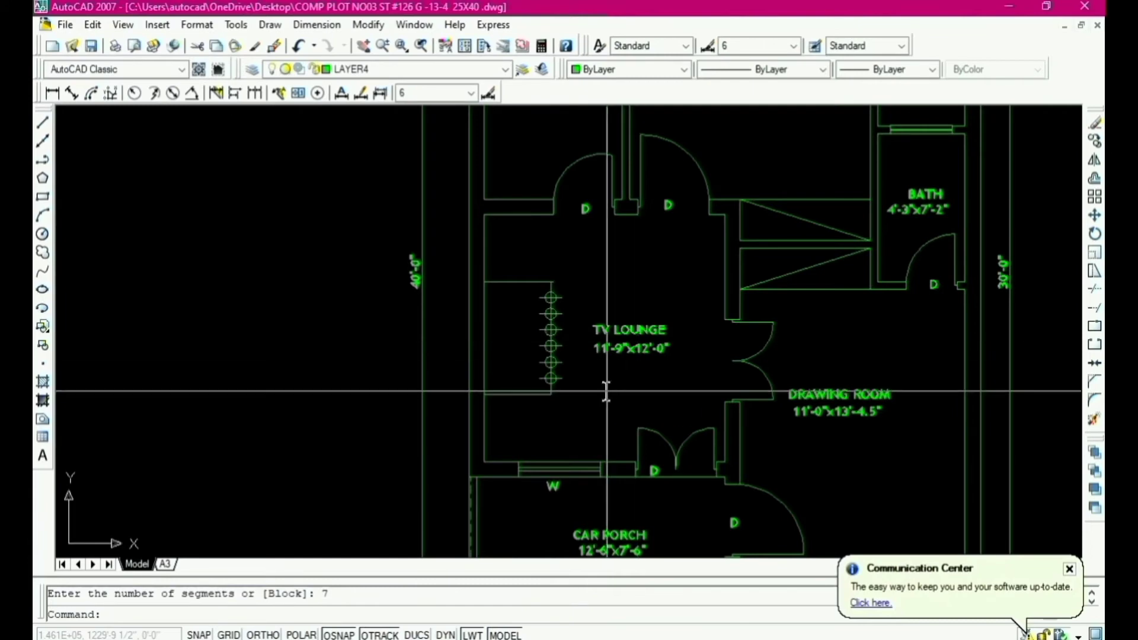
pyautogui.press('Escape')
# Step: Draw a tread line from each division point on the stair's inner edge across to the outer side wall
pyautogui.write('l')
pyautogui.press('Return')
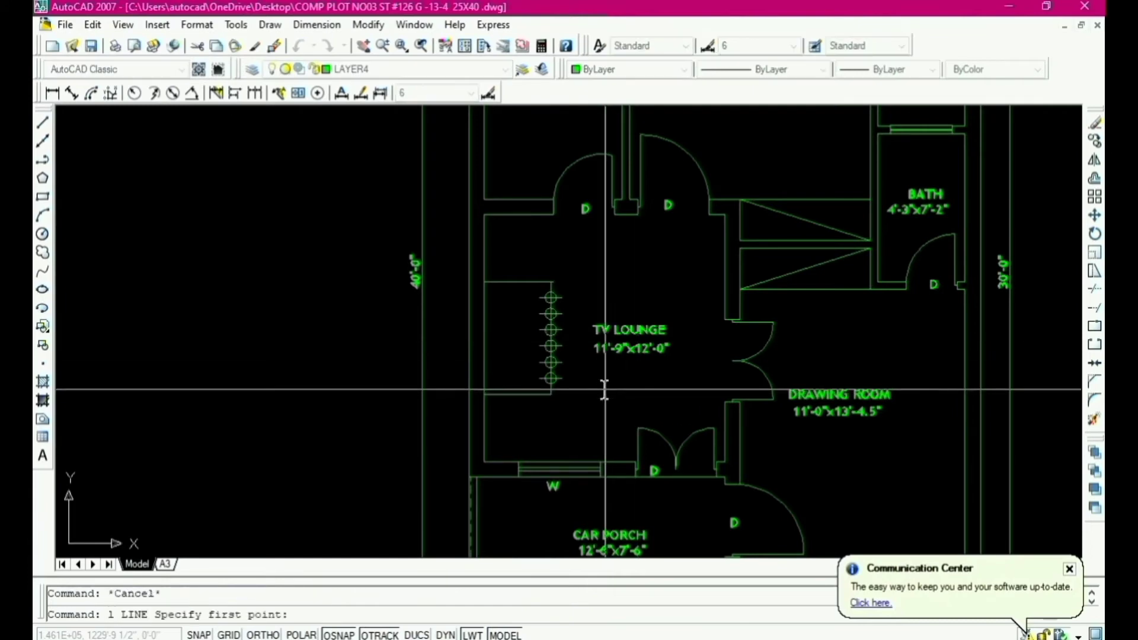
pyautogui.scroll(4, 551, 315)
pyautogui.click(543, 254)
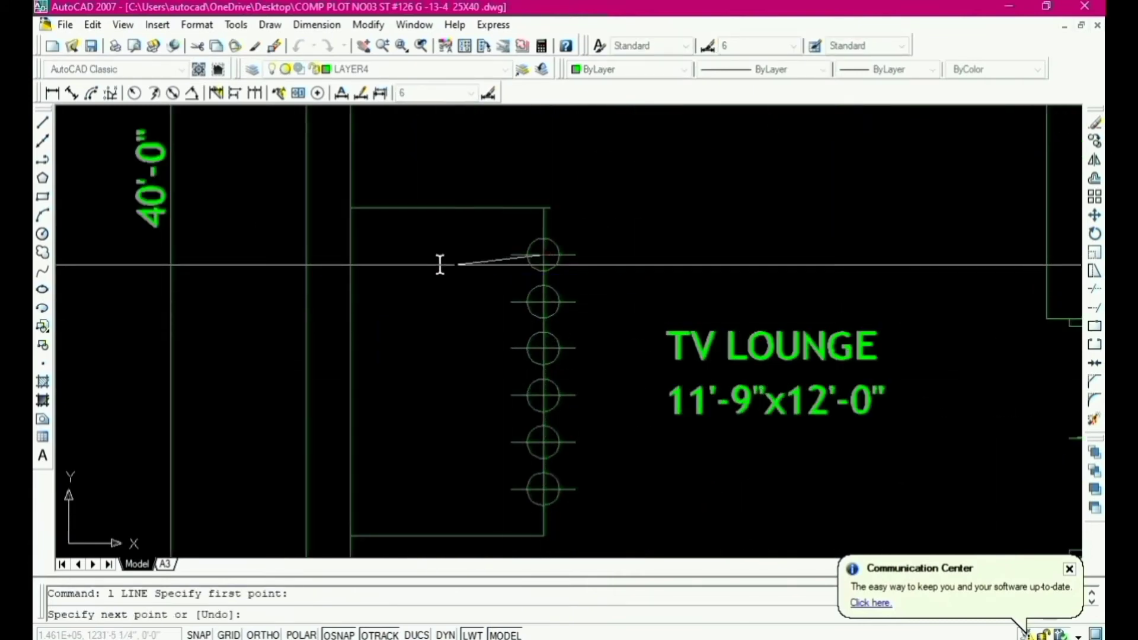
pyautogui.click(350, 254)
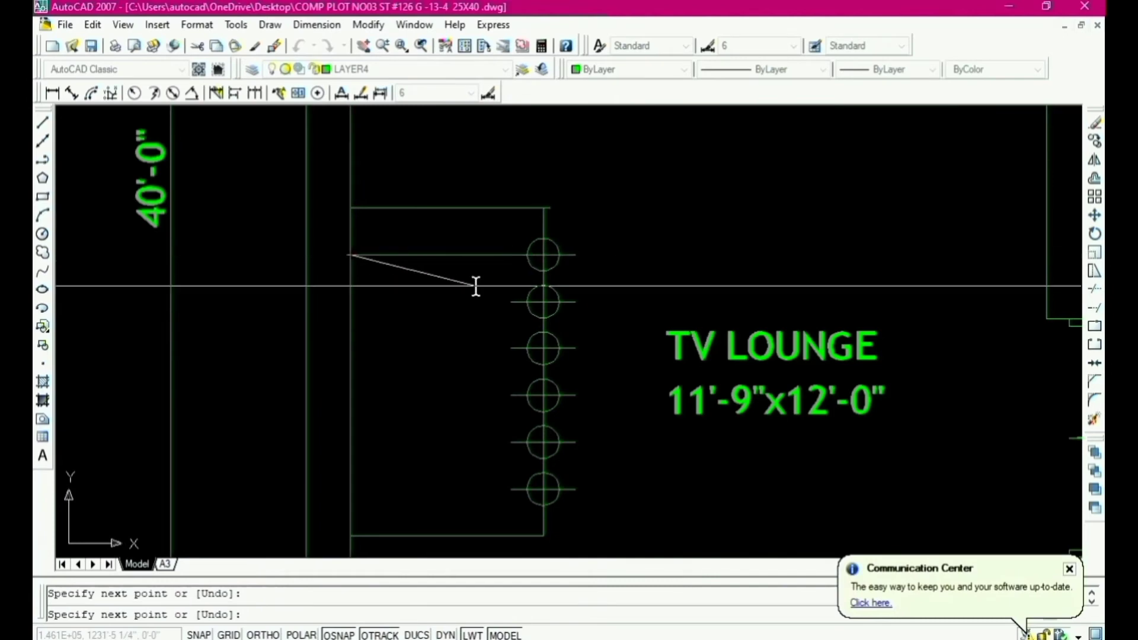
pyautogui.press('Return')
pyautogui.press('Return')
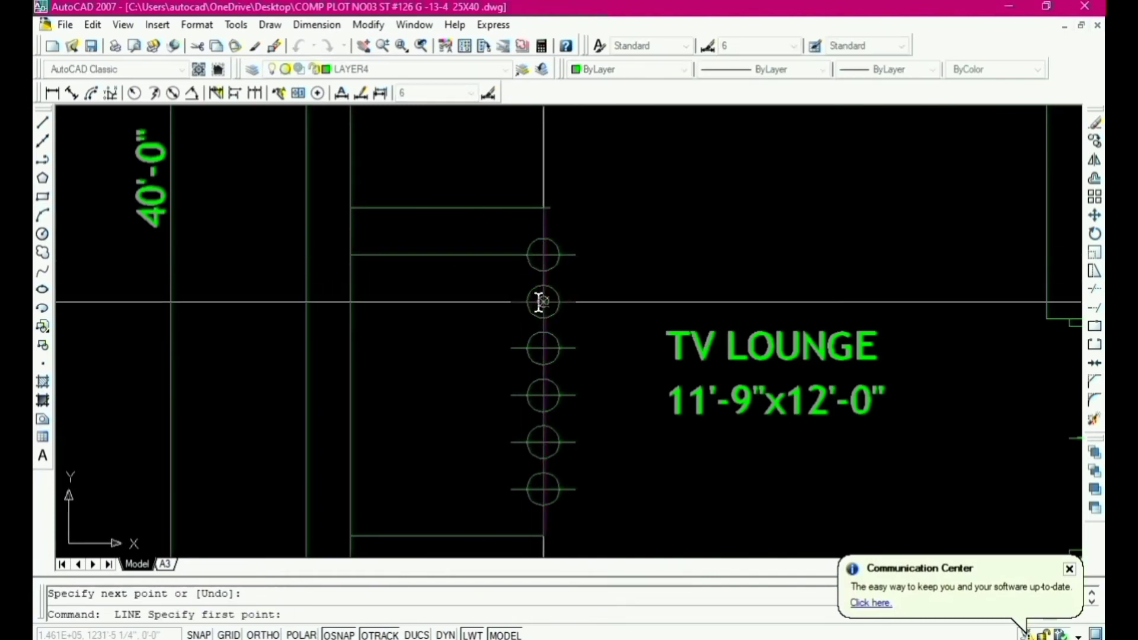
pyautogui.click(543, 302)
pyautogui.scroll(-2, 513, 435)
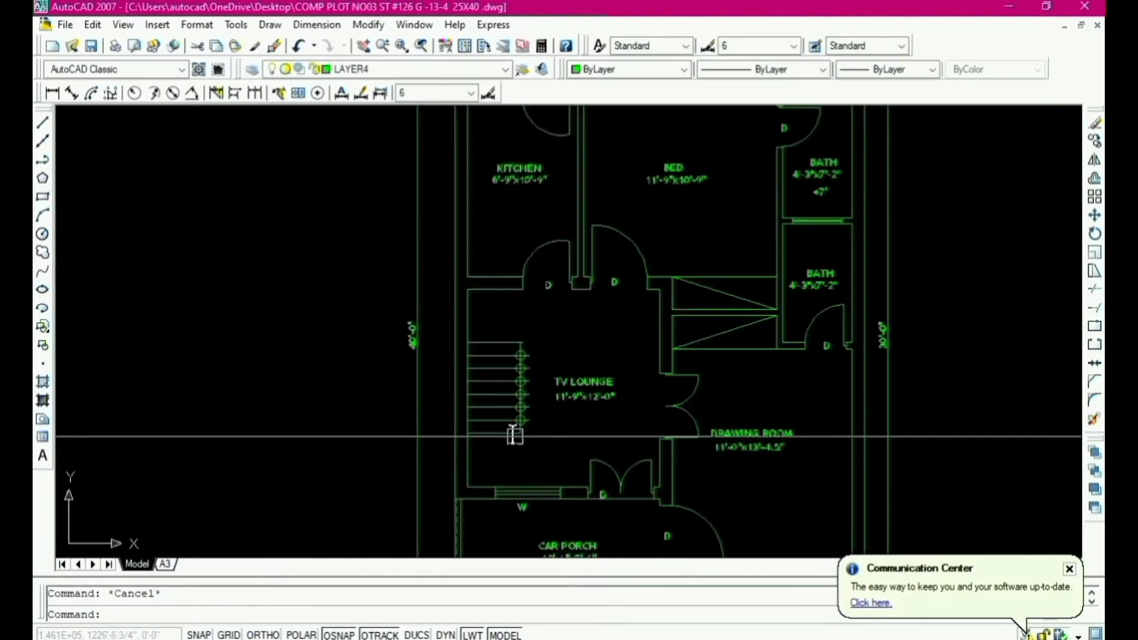
# Step: Check the depth of the stair flight's first tread at the kitchen end with a linear dimension
pyautogui.scroll(2, 509, 383)
pyautogui.scroll(2, 509, 383)
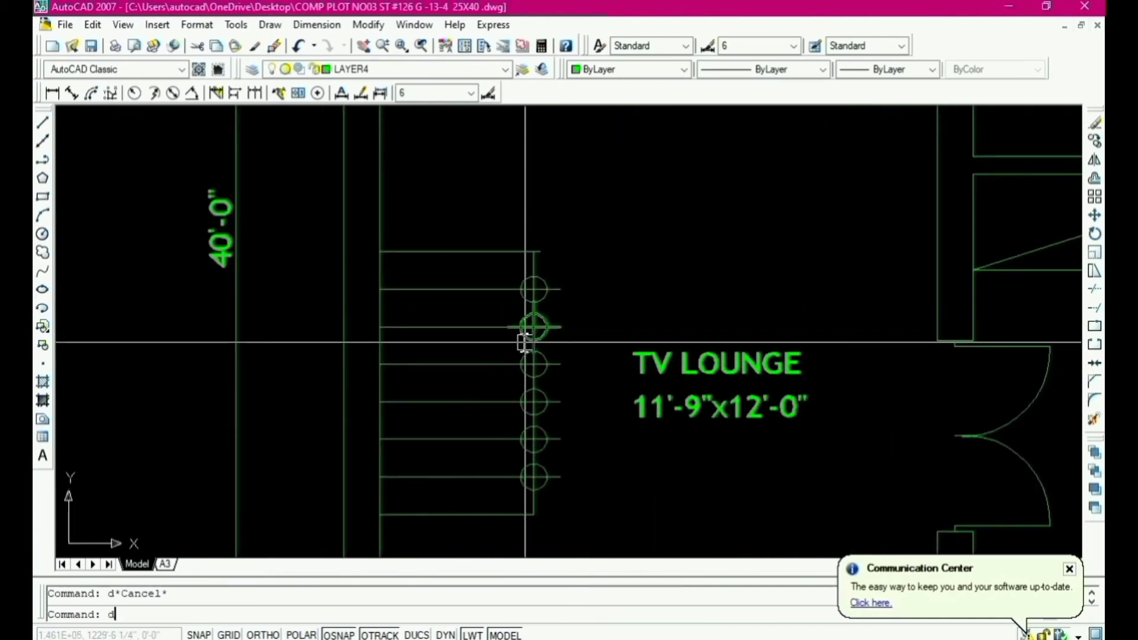
pyautogui.press('Return')
pyautogui.scroll(4, 528, 342)
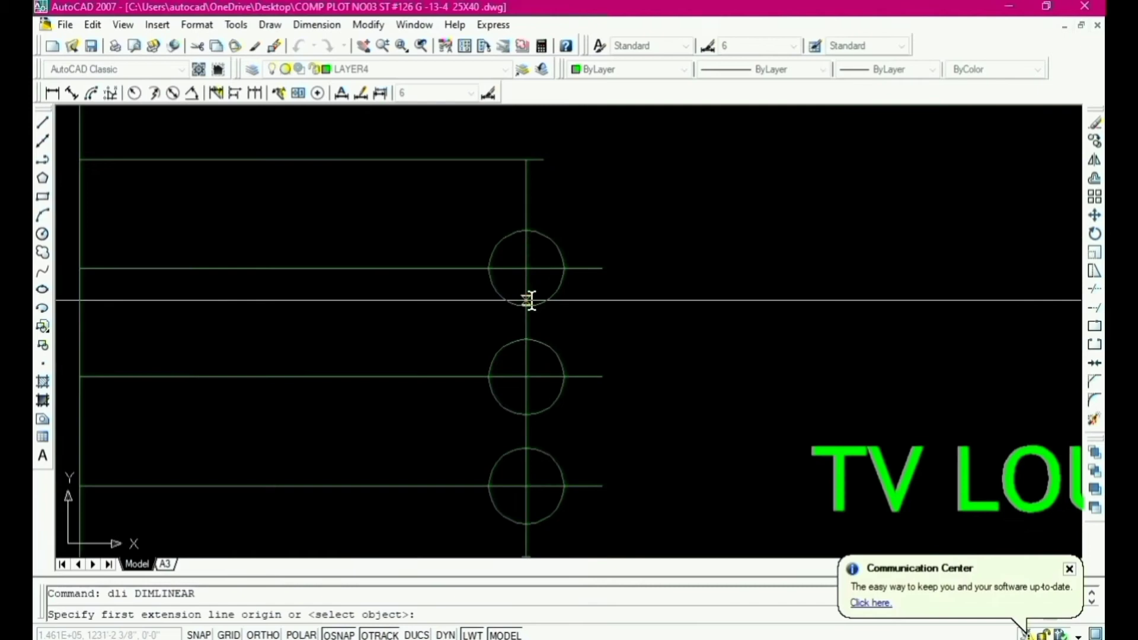
pyautogui.click(526, 265)
pyautogui.click(526, 160)
pyautogui.scroll(-5, 580, 243)
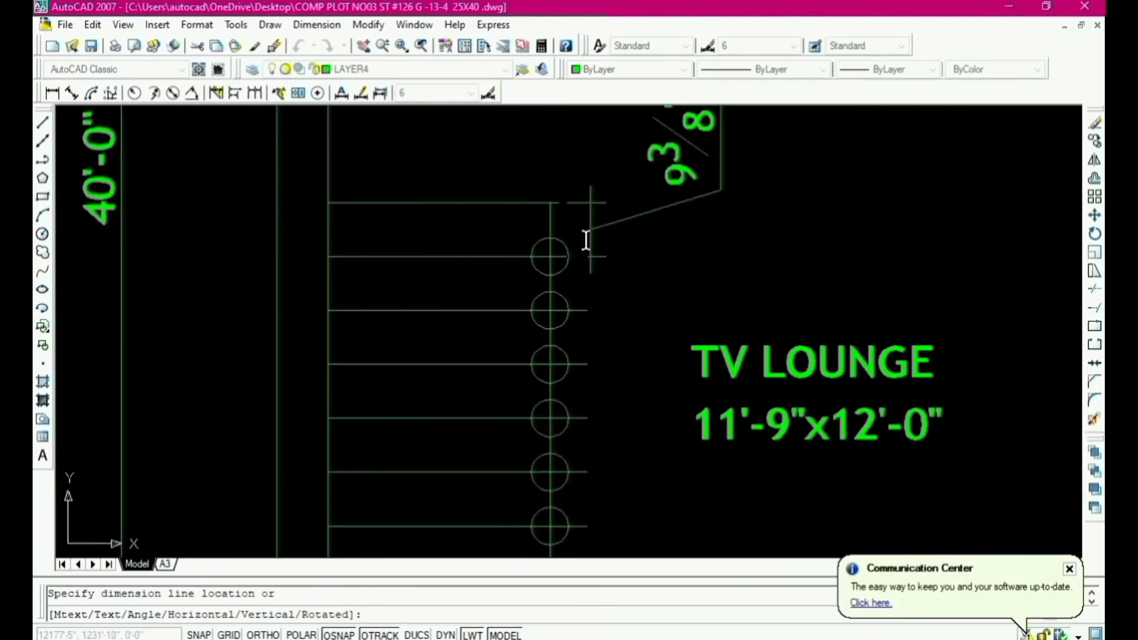
pyautogui.scroll(2, 579, 243)
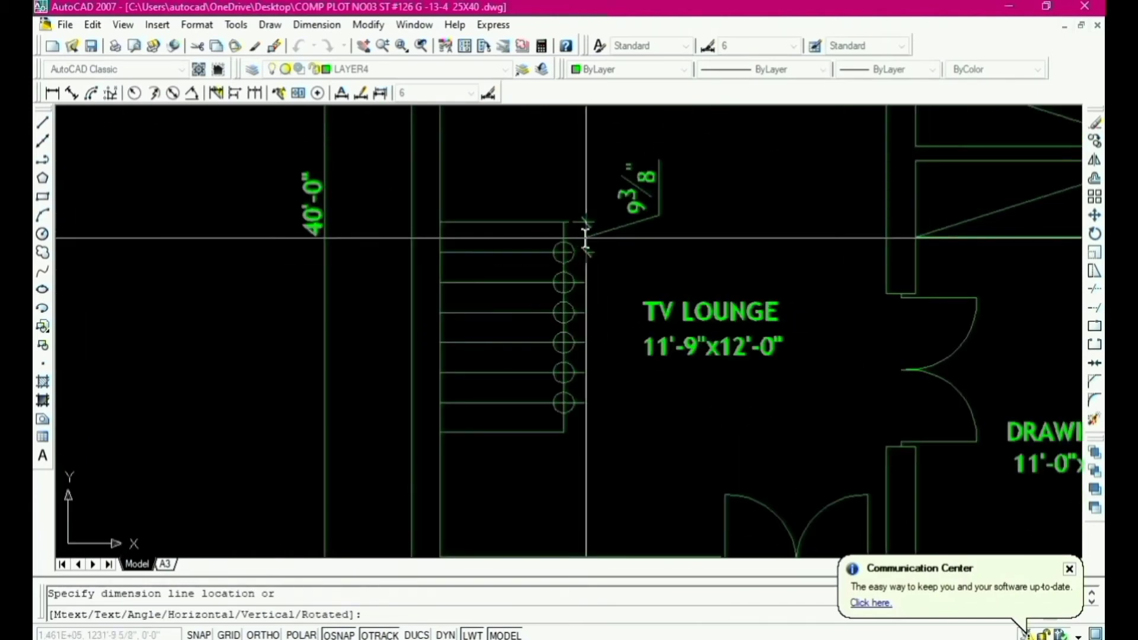
pyautogui.press('Escape')
pyautogui.scroll(-3, 597, 256)
pyautogui.scroll(2, 597, 236)
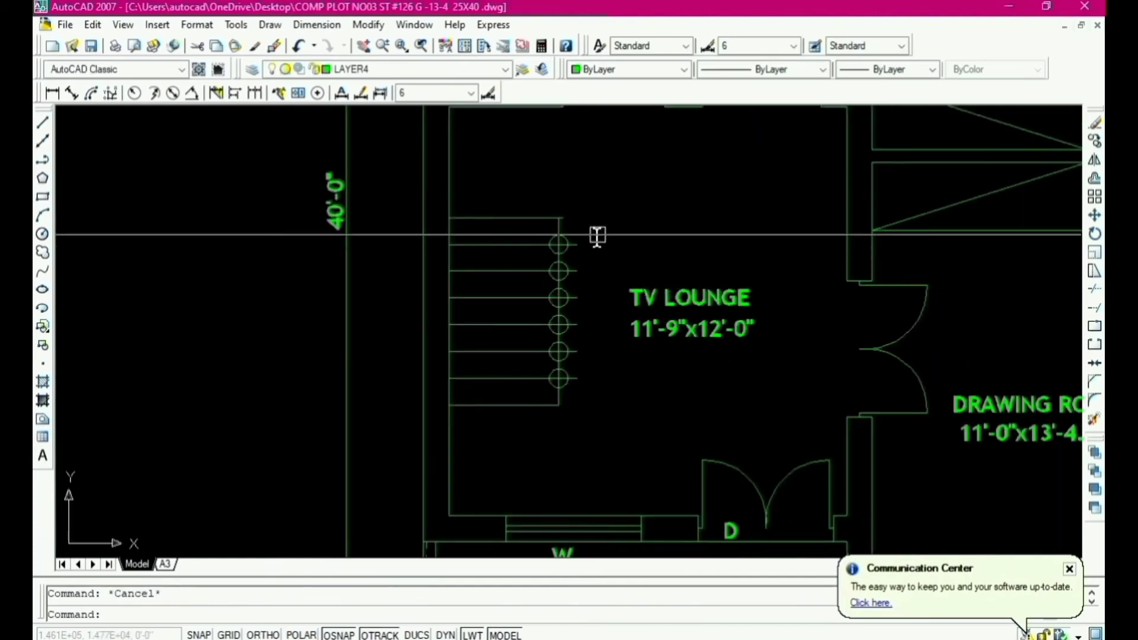
# Step: Erase the division point markers along the stair's inner edge
pyautogui.scroll(4, 566, 235)
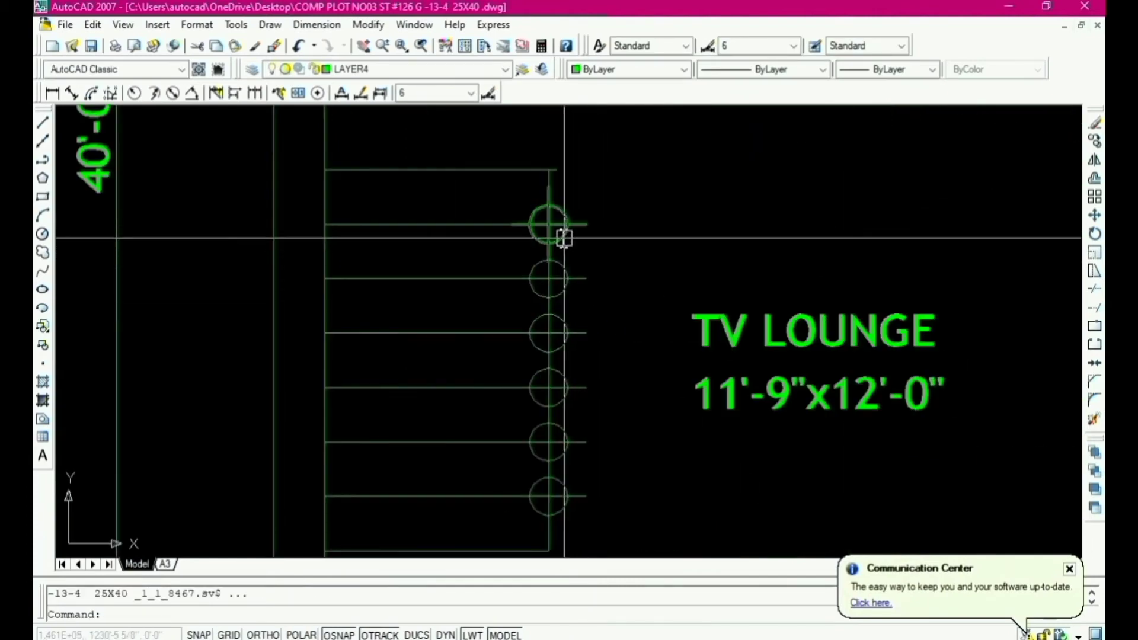
pyautogui.write('e')
pyautogui.press('Return')
pyautogui.click(642, 205)
pyautogui.scroll(-2, 643, 205)
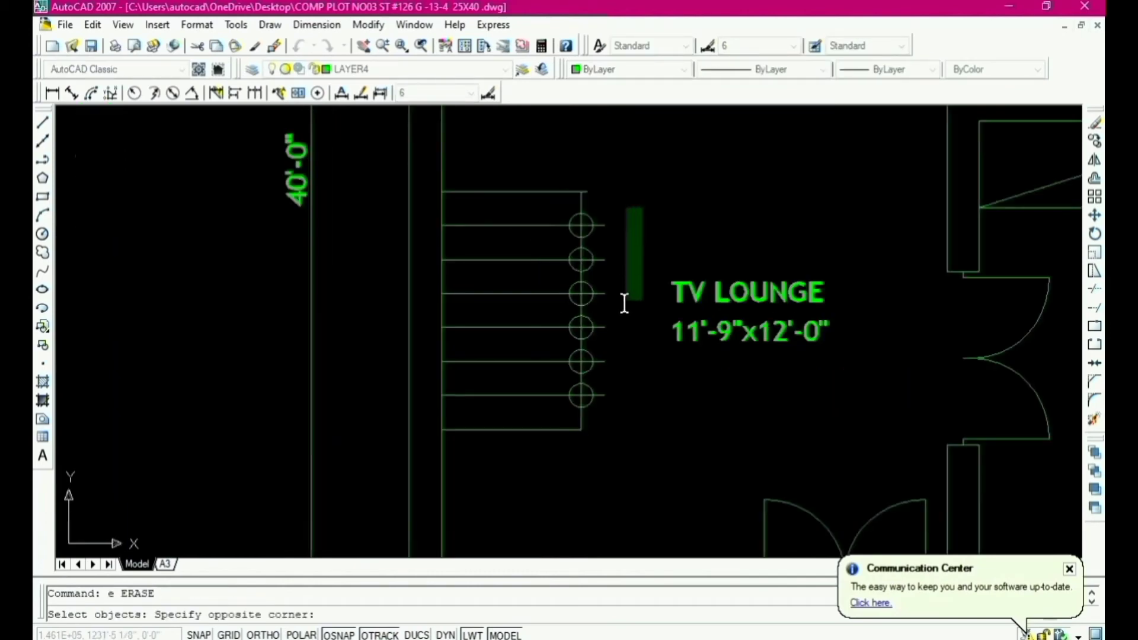
pyautogui.click(589, 409)
pyautogui.press('Return')
pyautogui.scroll(-2, 617, 348)
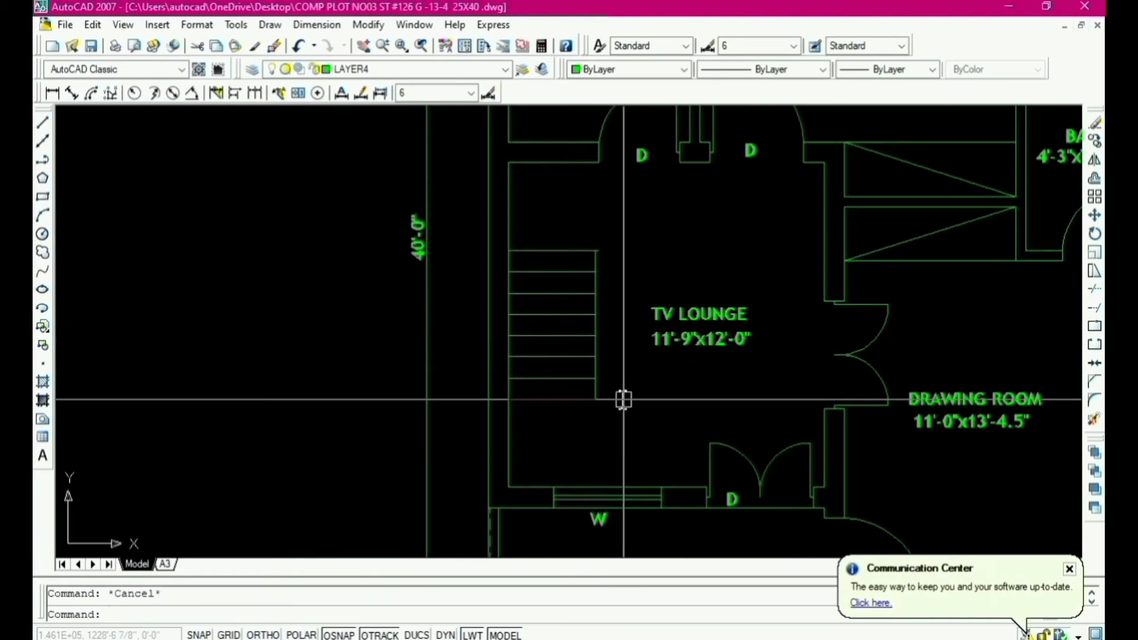
# Step: Extend the stair's inner edge line to the lounge's window wall at one end and its kitchen-side wall at the other
pyautogui.scroll(4, 616, 385)
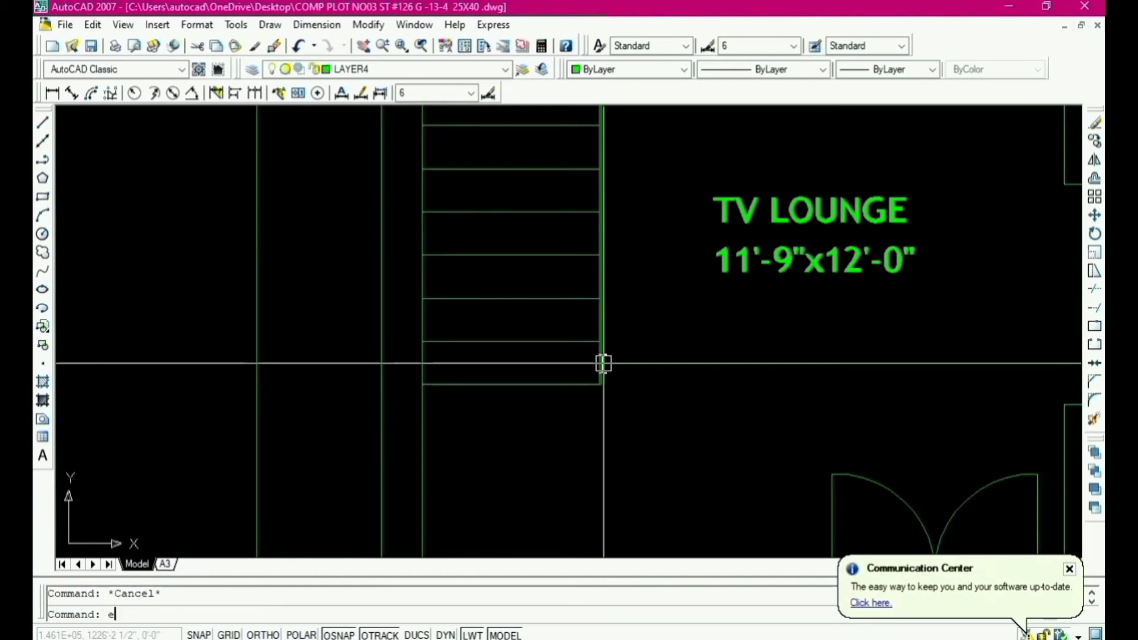
pyautogui.write('x')
pyautogui.press('Return')
pyautogui.press('Return')
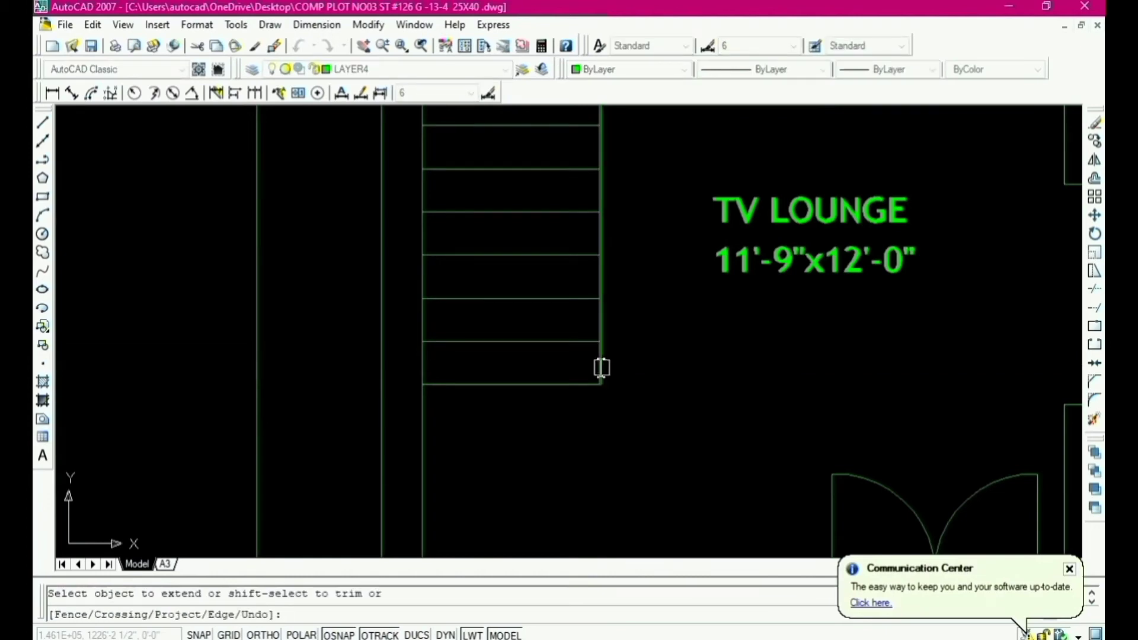
pyautogui.scroll(-2, 602, 367)
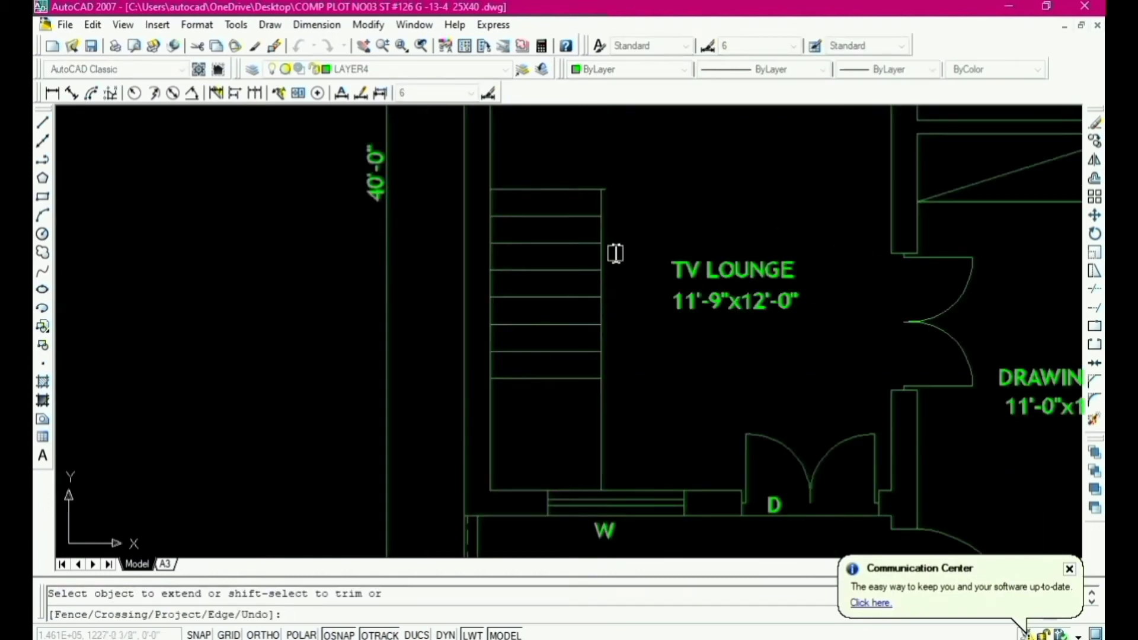
pyautogui.scroll(-3, 616, 267)
pyautogui.scroll(4, 635, 307)
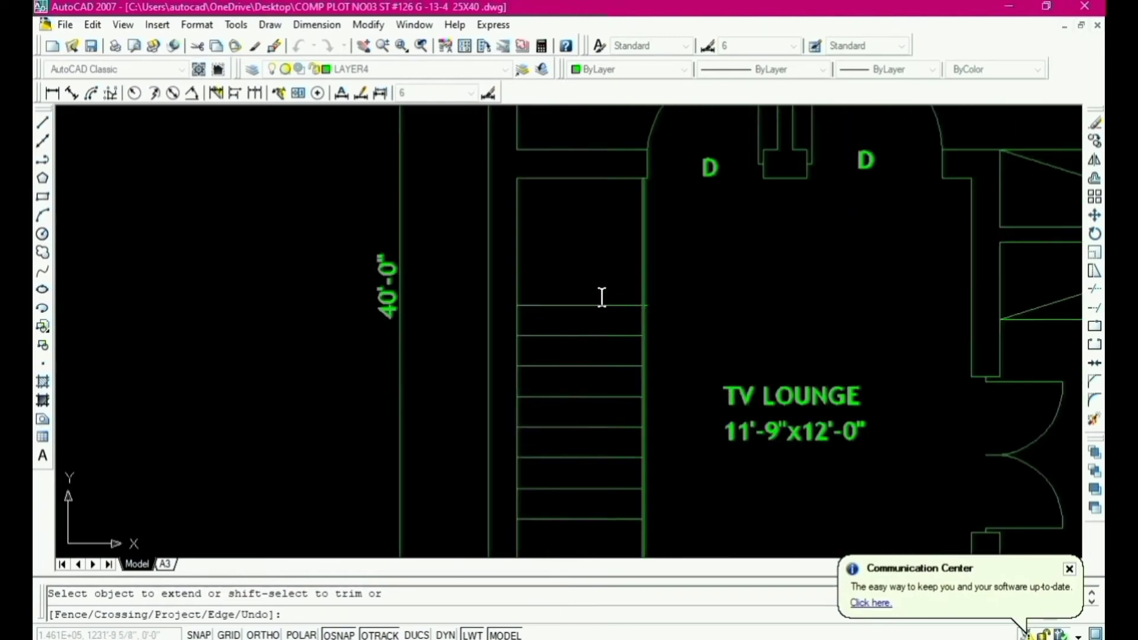
pyautogui.scroll(-3, 602, 296)
pyautogui.scroll(4, 569, 279)
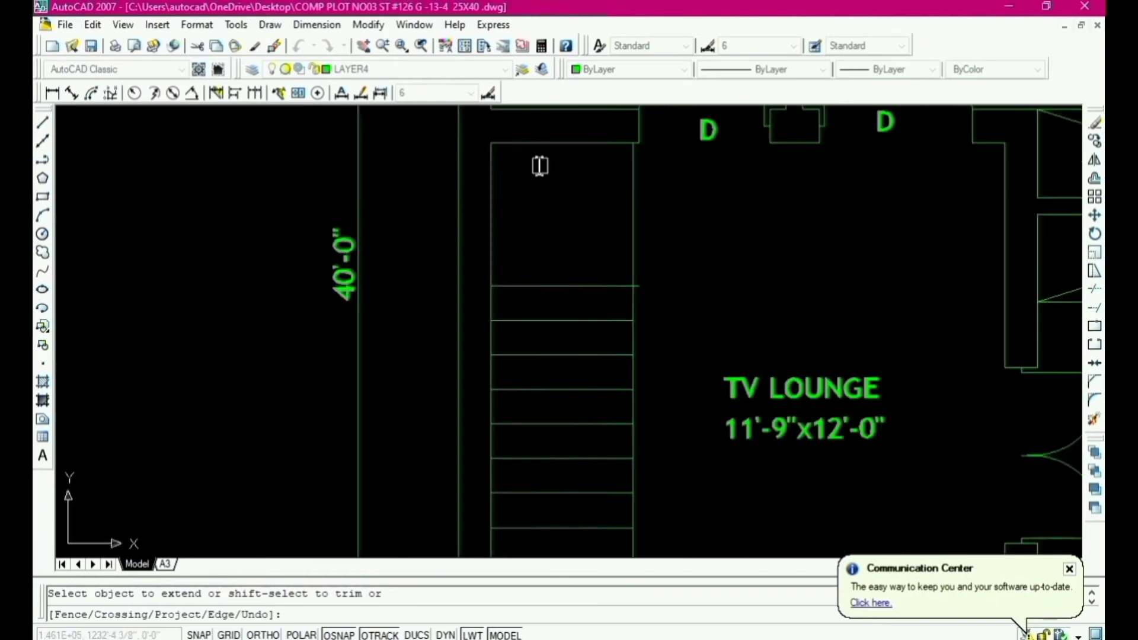
pyautogui.press('Escape')
# Step: Draw two diagonal winder lines across the kitchen-side landing, from its inner stair corner to the kitchen-side wall and the outer side wall
pyautogui.write('l')
pyautogui.press('Return')
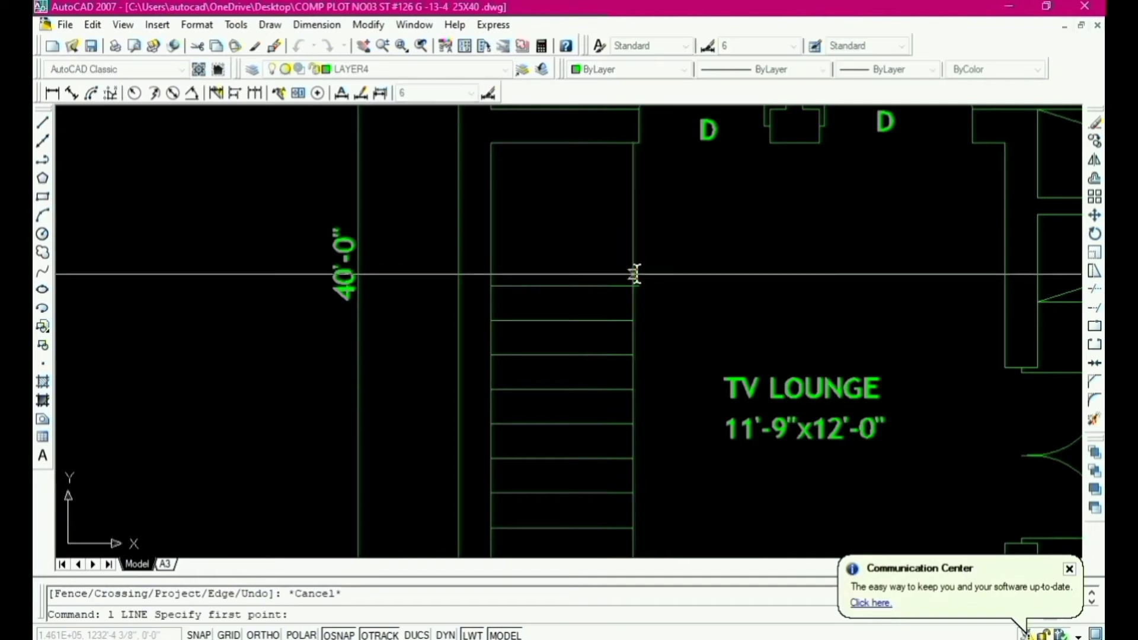
pyautogui.click(633, 287)
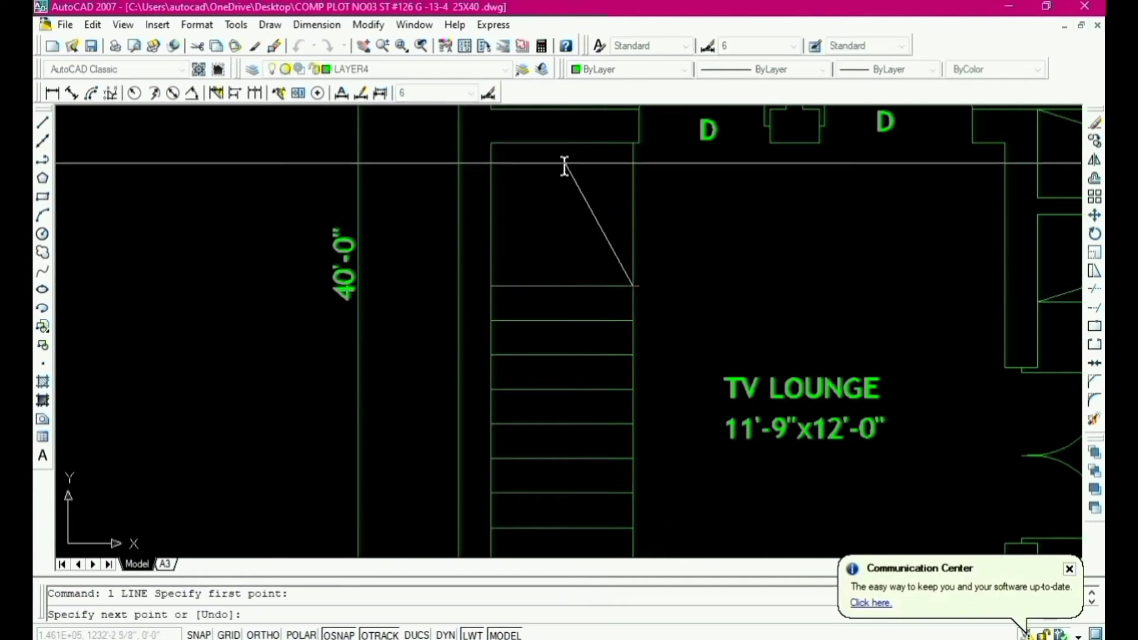
pyautogui.click(565, 142)
pyautogui.press('Return')
pyautogui.press('Return')
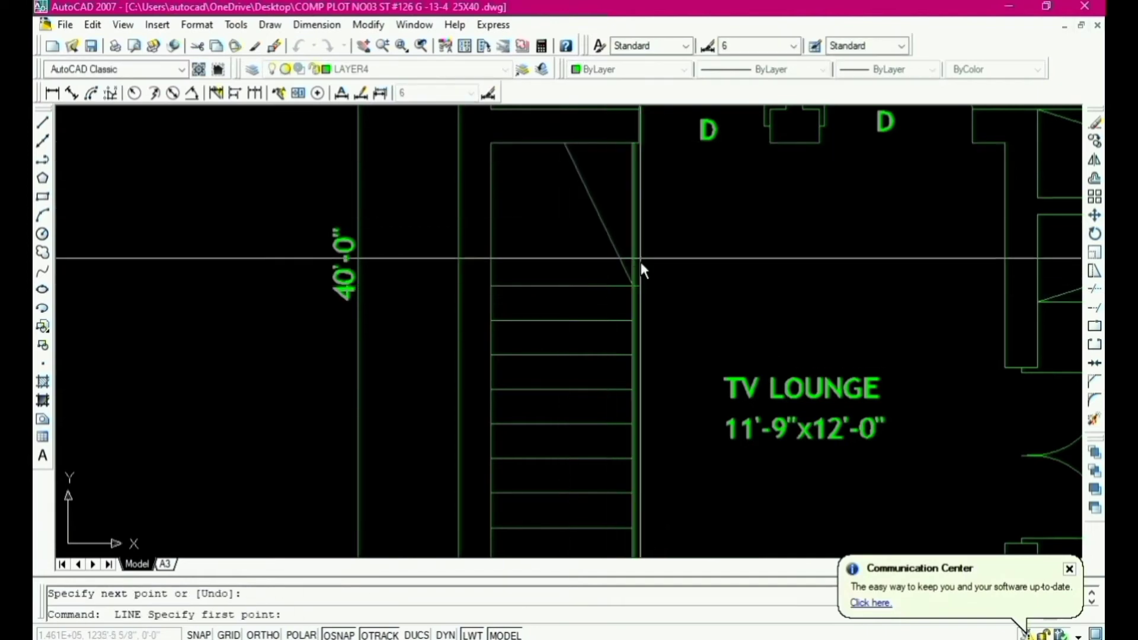
pyautogui.click(632, 287)
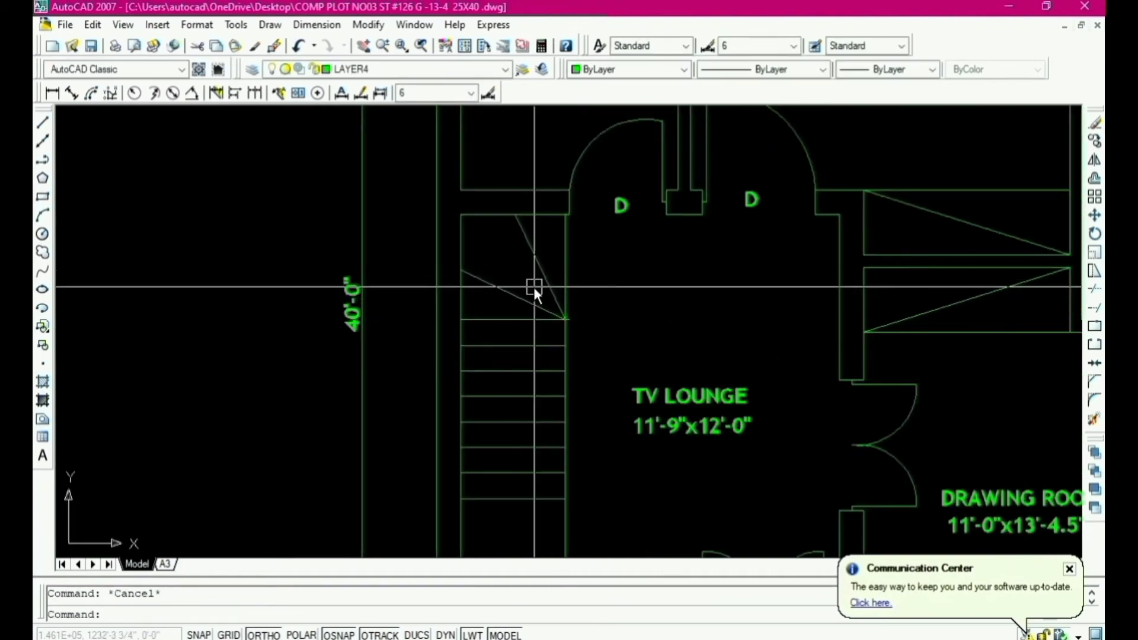
# Step: Mirror the two winder lines across the stair flight's horizontal midline onto the window-side landing, keeping the originals
pyautogui.press('Return')
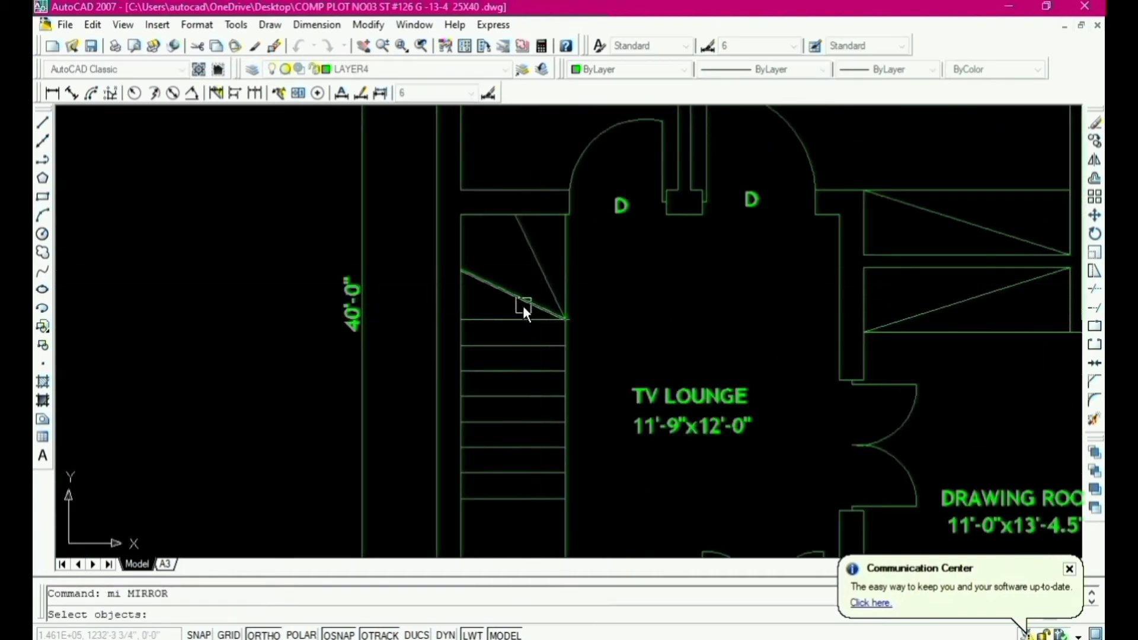
pyautogui.click(523, 301)
pyautogui.scroll(-2, 537, 268)
pyautogui.press('Return')
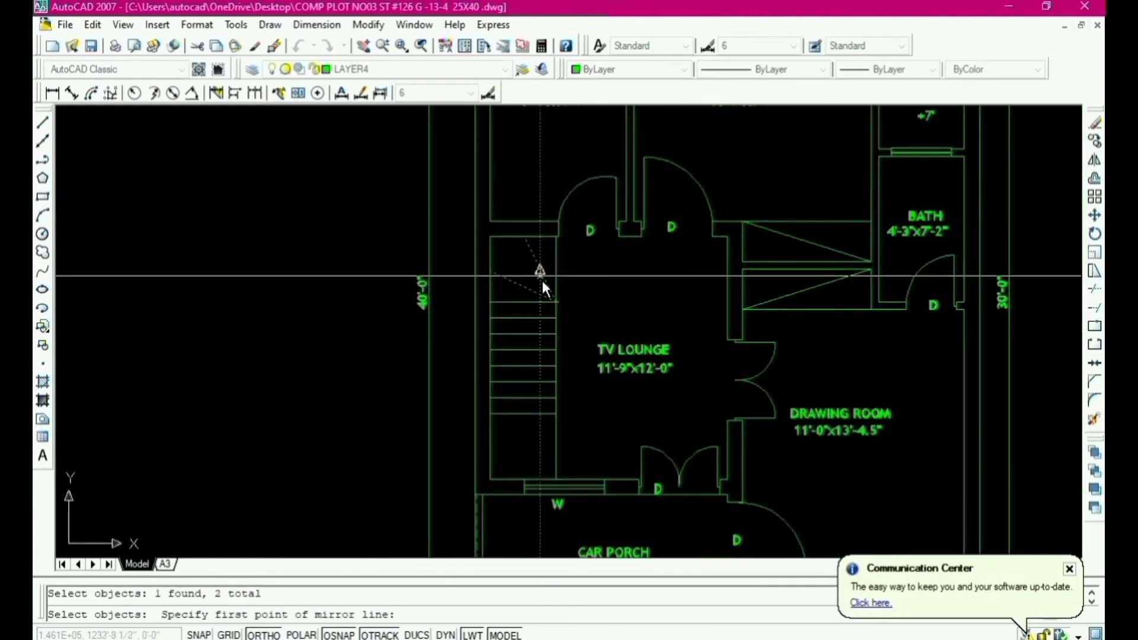
pyautogui.scroll(2, 549, 357)
pyautogui.click(556, 362)
pyautogui.scroll(-3, 465, 359)
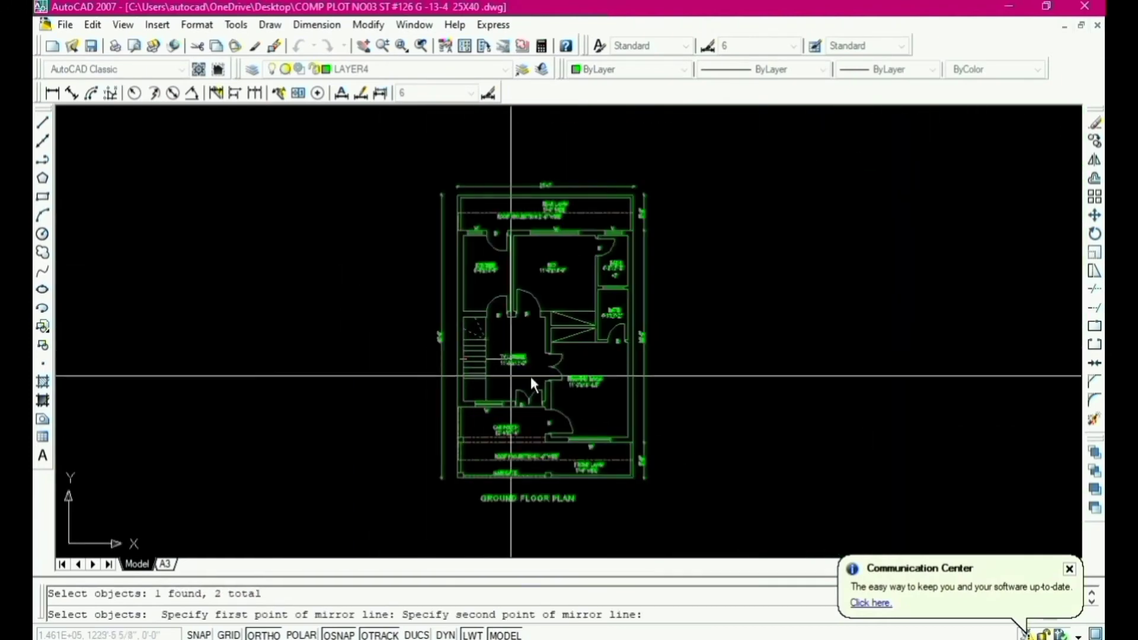
pyautogui.click(810, 364)
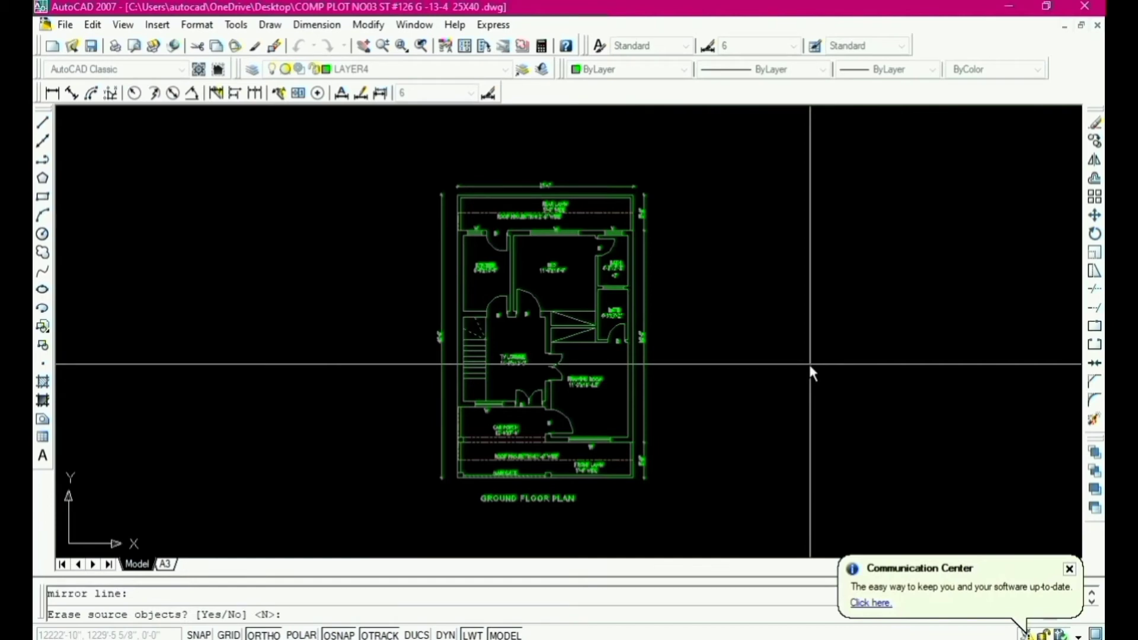
pyautogui.press('Return')
pyautogui.scroll(4, 486, 394)
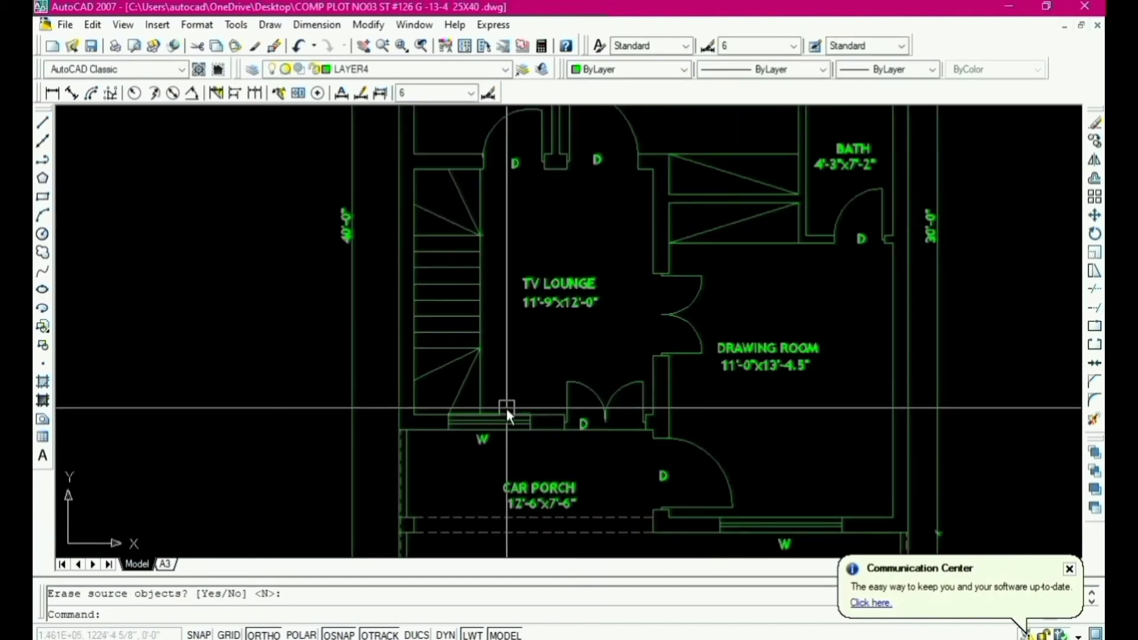
# Step: Offset the stair's inner edge line three times toward the TV lounge at 9-inch spacing
pyautogui.scroll(1, 506, 408)
pyautogui.press('Escape')
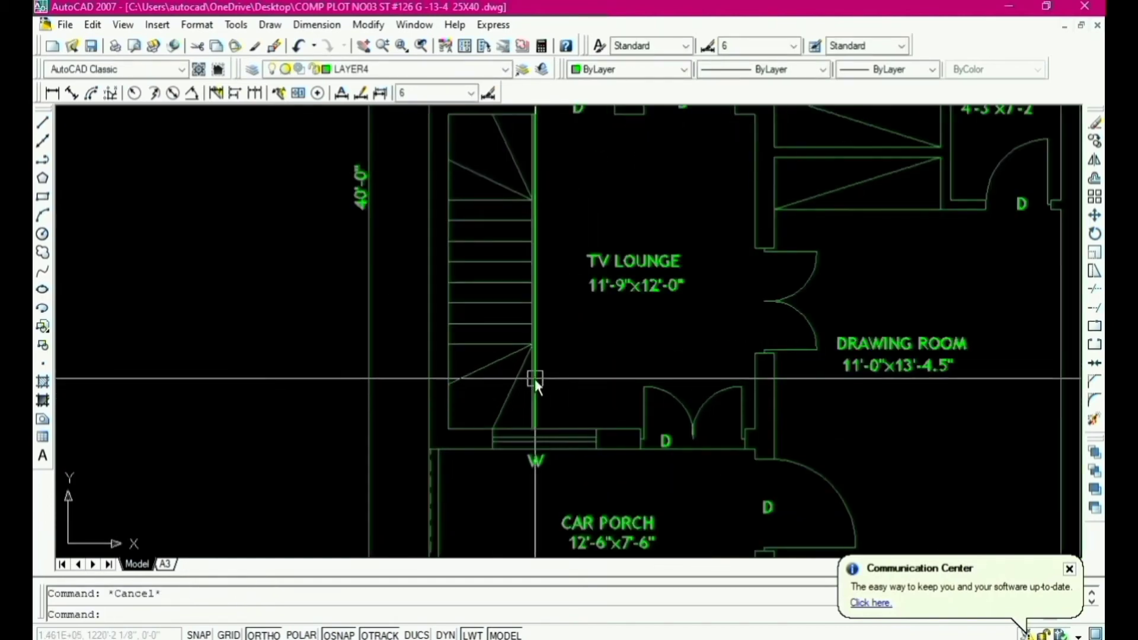
pyautogui.write('o')
pyautogui.press('Return')
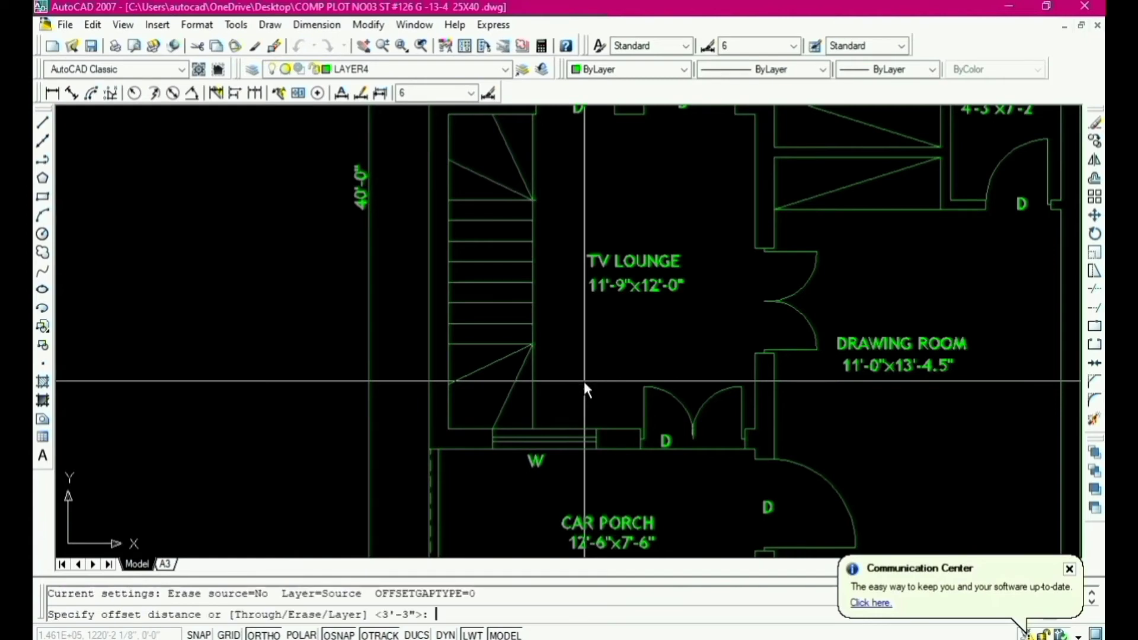
pyautogui.write('12')
pyautogui.press('Return')
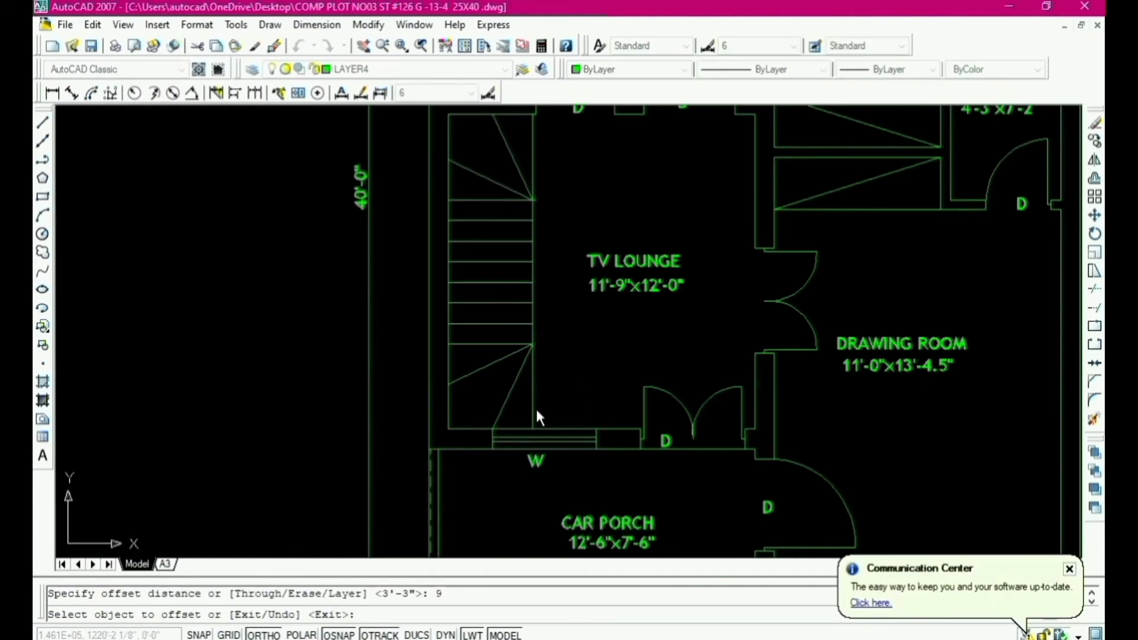
pyautogui.click(534, 396)
pyautogui.click(589, 393)
pyautogui.click(551, 383)
pyautogui.click(585, 387)
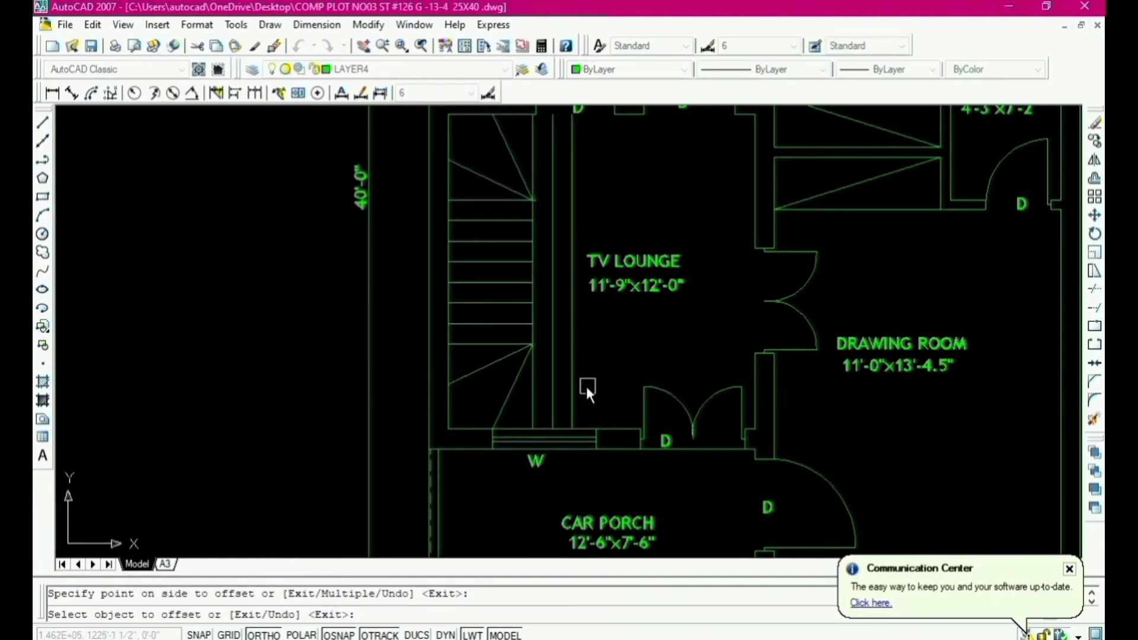
pyautogui.click(572, 381)
pyautogui.click(589, 383)
pyautogui.press('Escape')
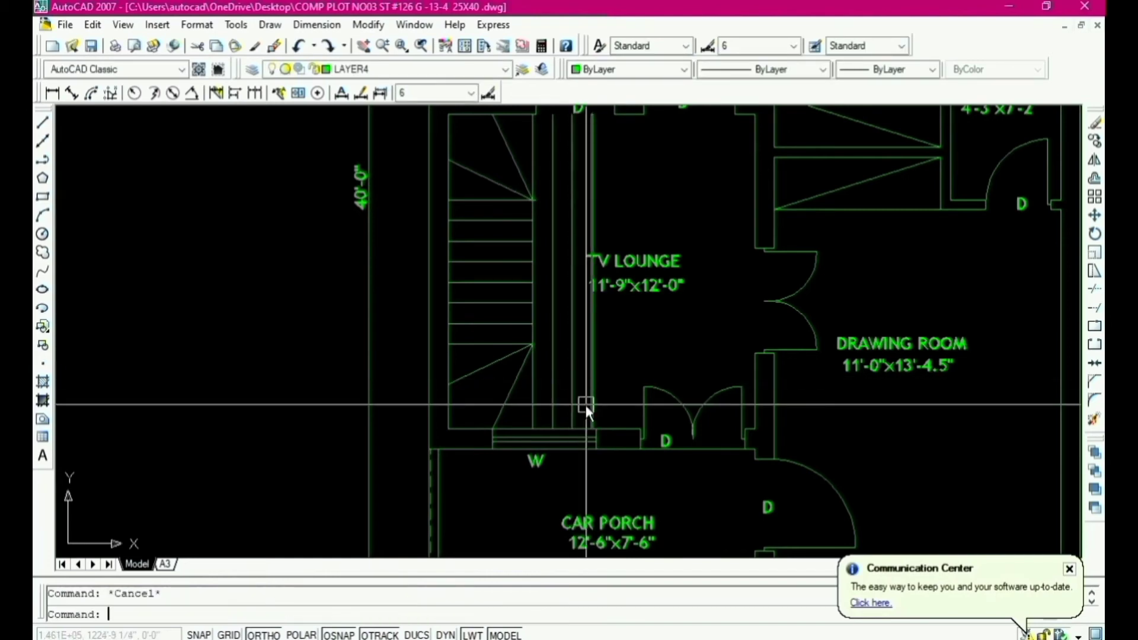
# Step: Fillet the window-side landing's edge line with the outermost 9-inch offset line to form a square corner
pyautogui.write('f')
pyautogui.press('Return')
pyautogui.scroll(3, 516, 389)
pyautogui.click(516, 326)
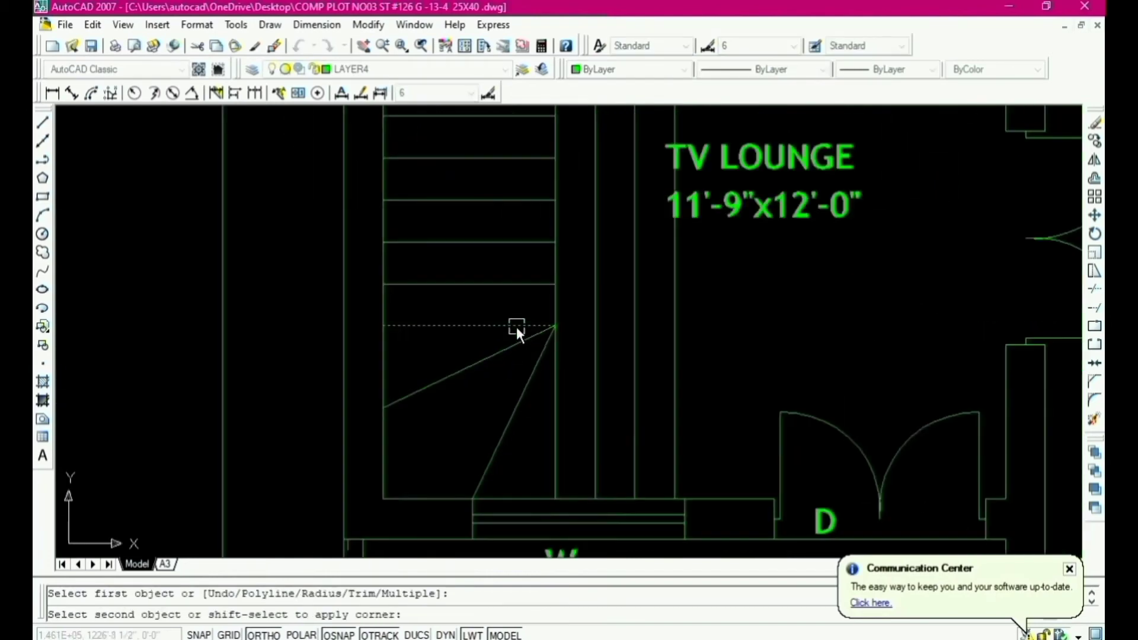
pyautogui.click(676, 421)
pyautogui.scroll(-3, 631, 446)
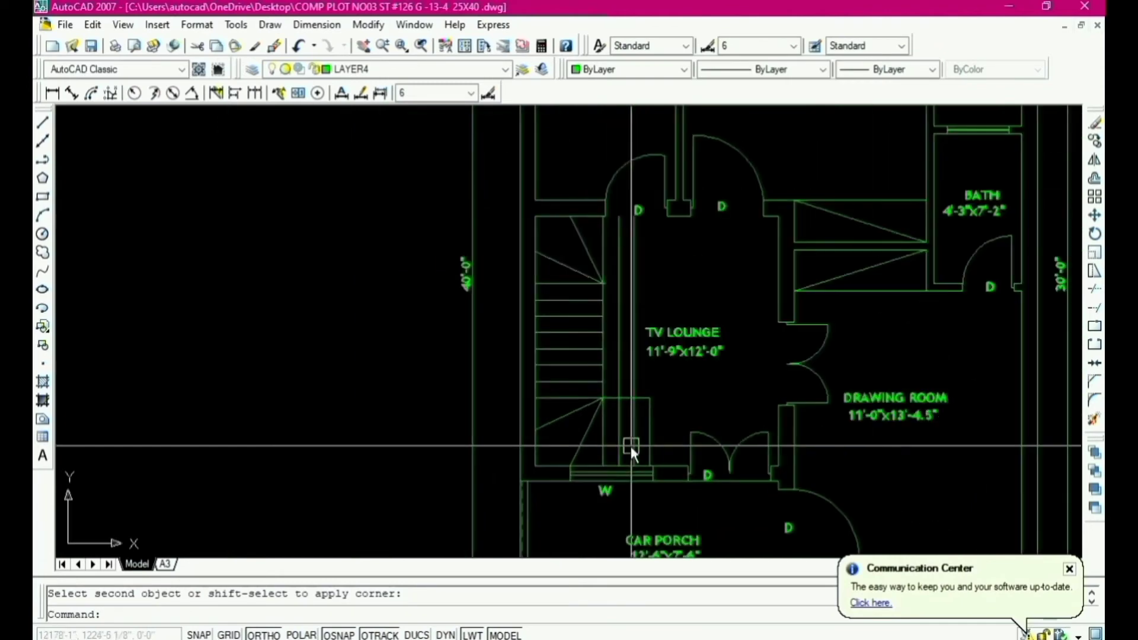
pyautogui.press('Return')
pyautogui.press('Escape')
# Step: Trim the two remaining offset lines beyond the landing's edge line so they become treads of the short flight
pyautogui.write('tr')
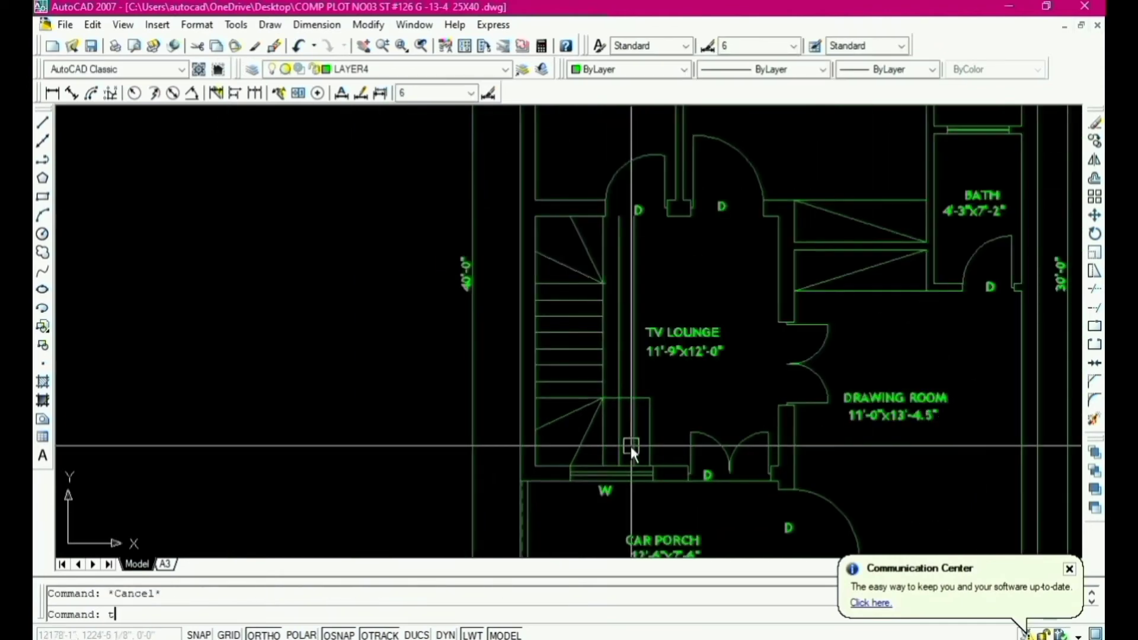
pyautogui.press('Return')
pyautogui.press('Return')
pyautogui.click(632, 390)
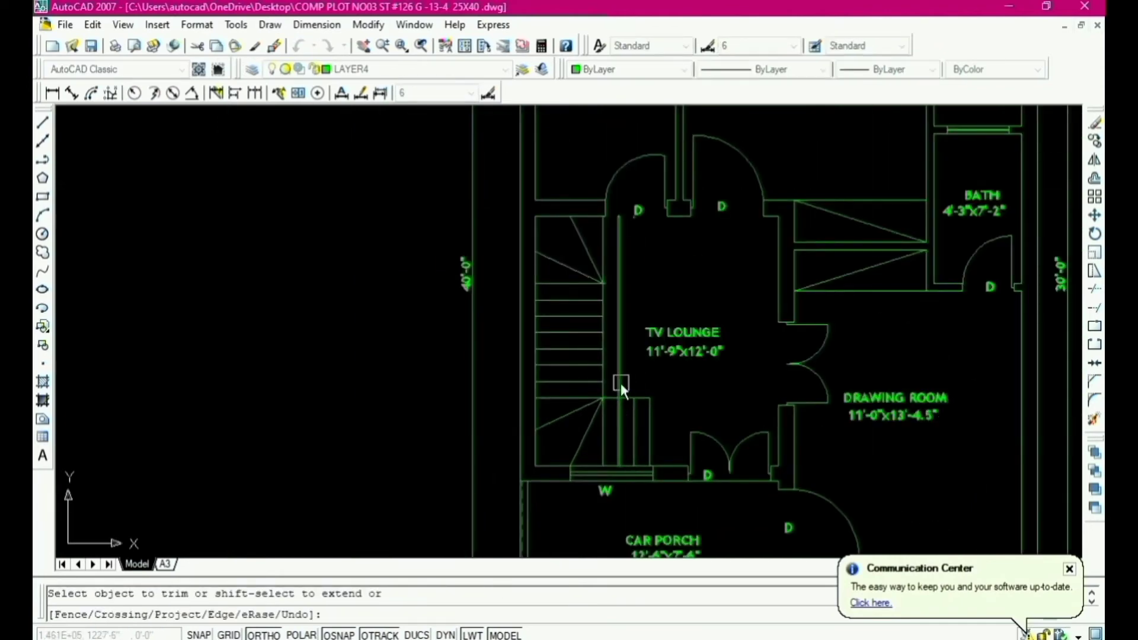
pyautogui.click(621, 383)
pyautogui.press('Escape')
pyautogui.scroll(1, 621, 383)
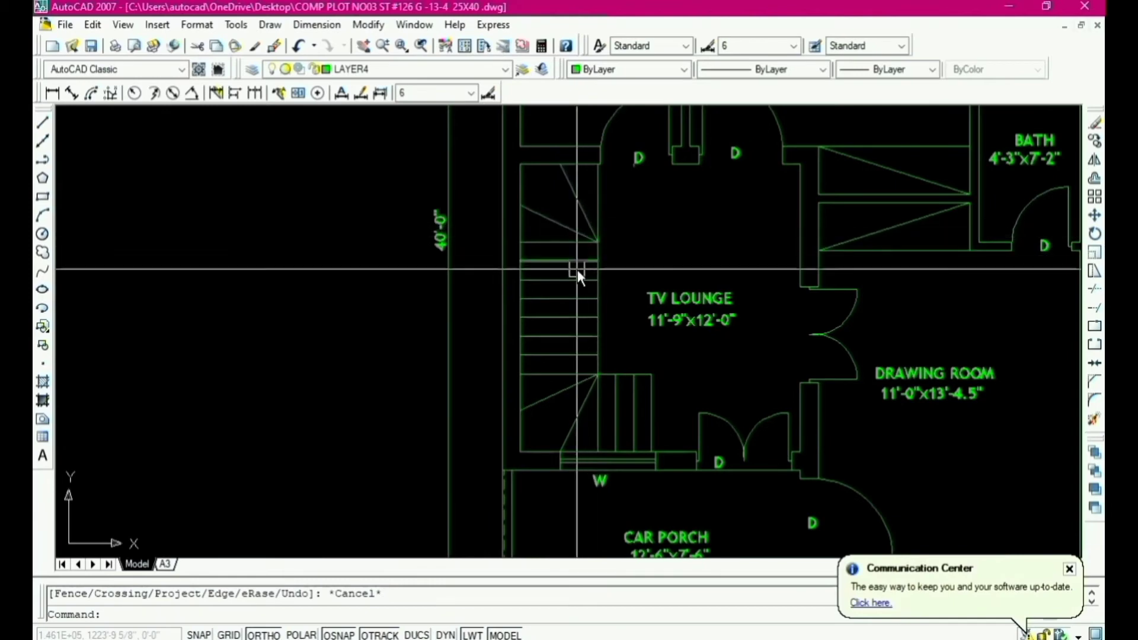
# Step: Offset the stair's inner edge and both landing edge lines 1 inch toward the inside of the stair
pyautogui.scroll(-3, 575, 305)
pyautogui.scroll(3, 550, 367)
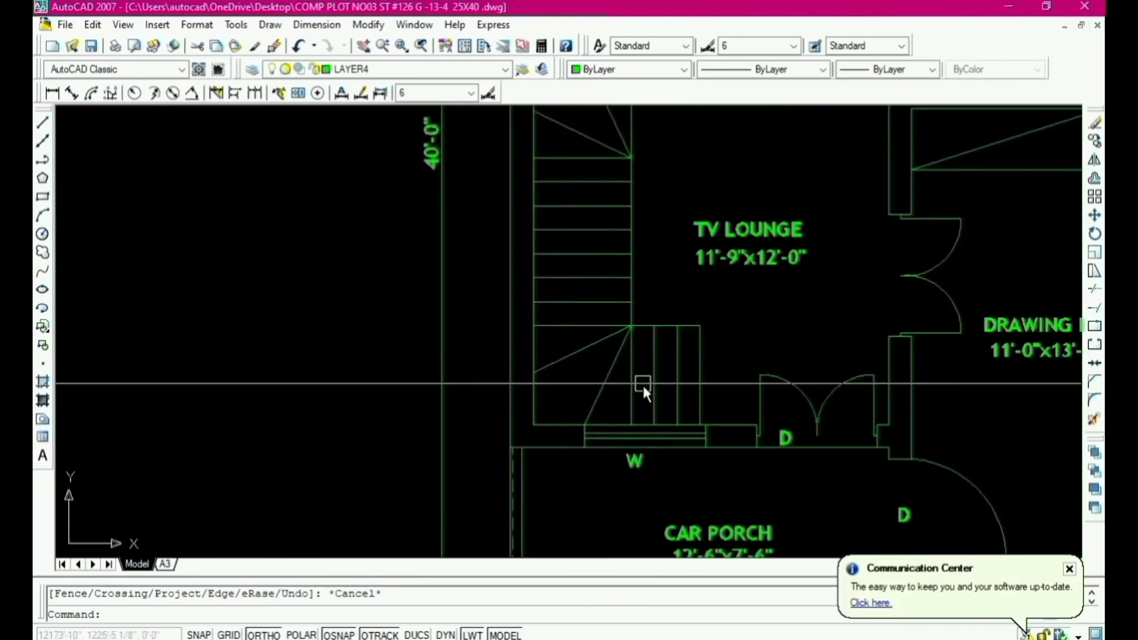
pyautogui.scroll(-2, 646, 394)
pyautogui.press('Escape')
pyautogui.write('o')
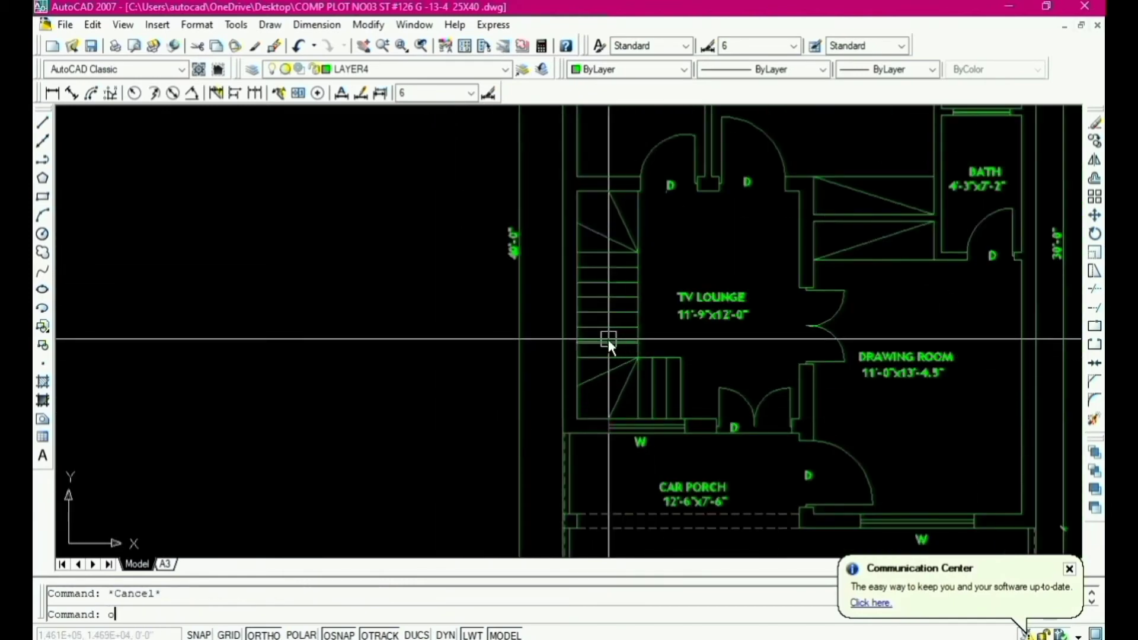
pyautogui.press('Return')
pyautogui.write('1')
pyautogui.press('Return')
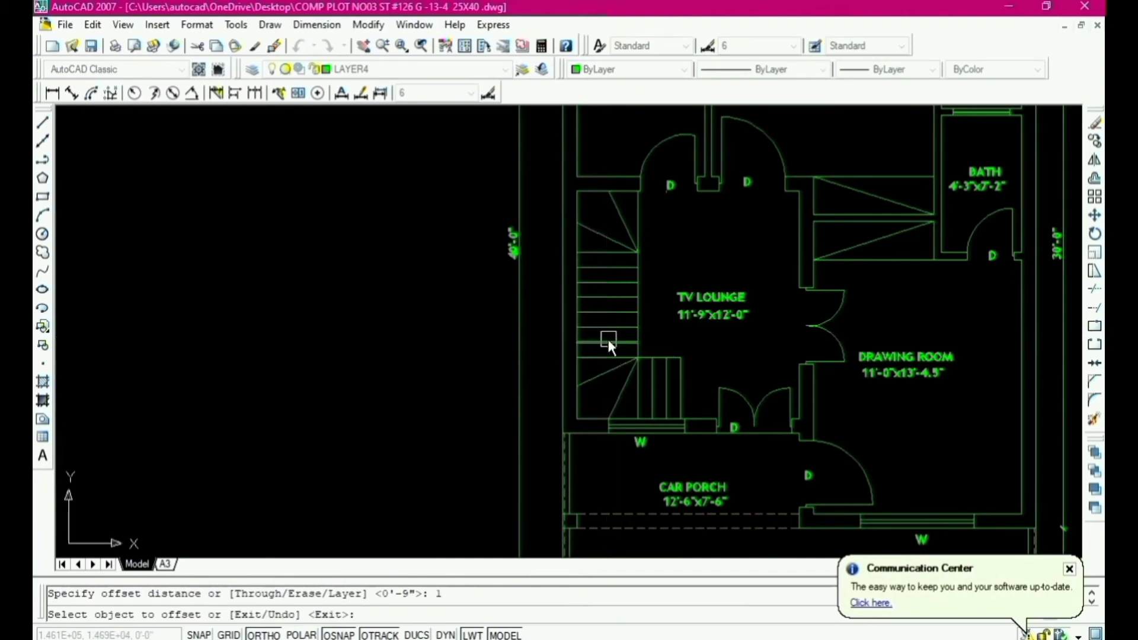
pyautogui.scroll(3, 608, 340)
pyautogui.click(633, 332)
pyautogui.click(584, 326)
pyautogui.click(568, 304)
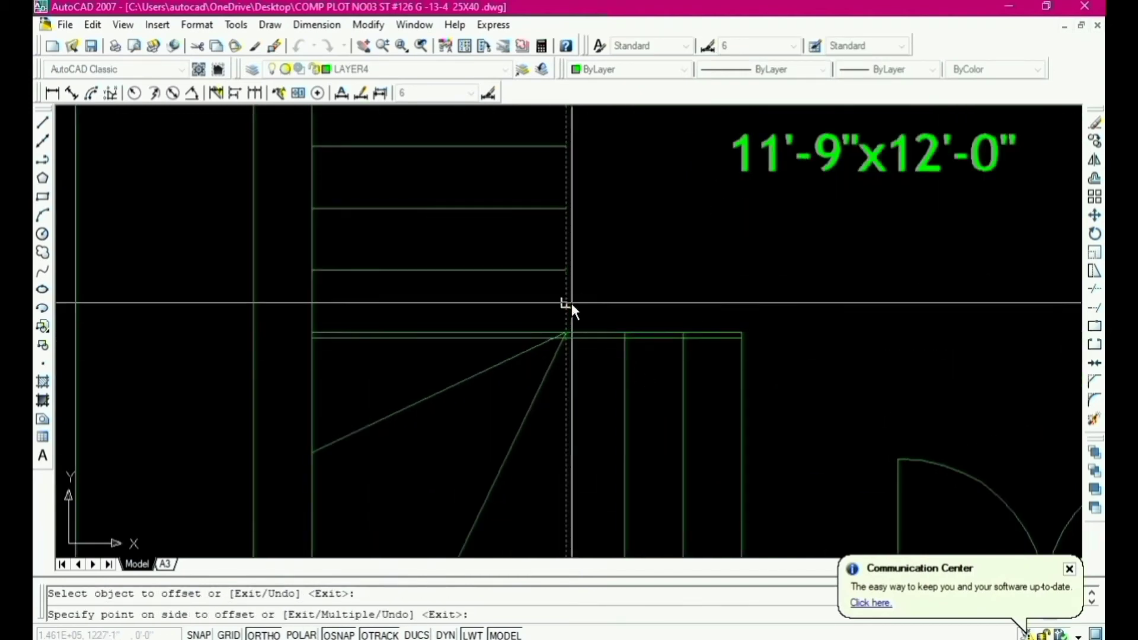
pyautogui.click(552, 310)
pyautogui.scroll(-3, 561, 391)
pyautogui.scroll(6, 566, 191)
pyautogui.click(509, 283)
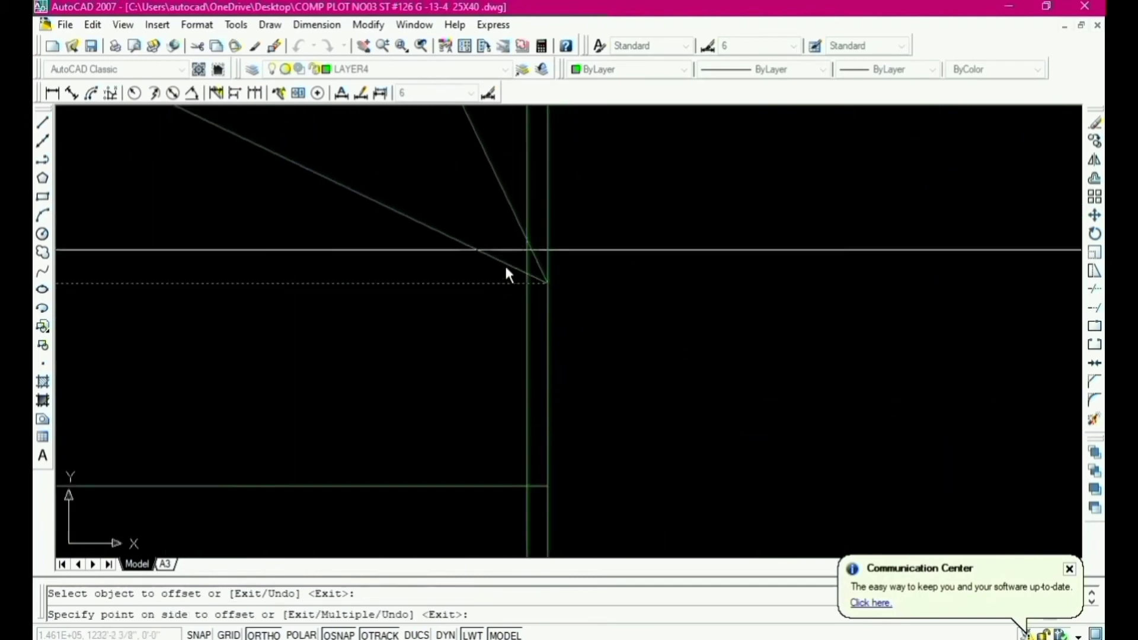
pyautogui.click(507, 273)
pyautogui.scroll(-3, 569, 235)
pyautogui.press('Return')
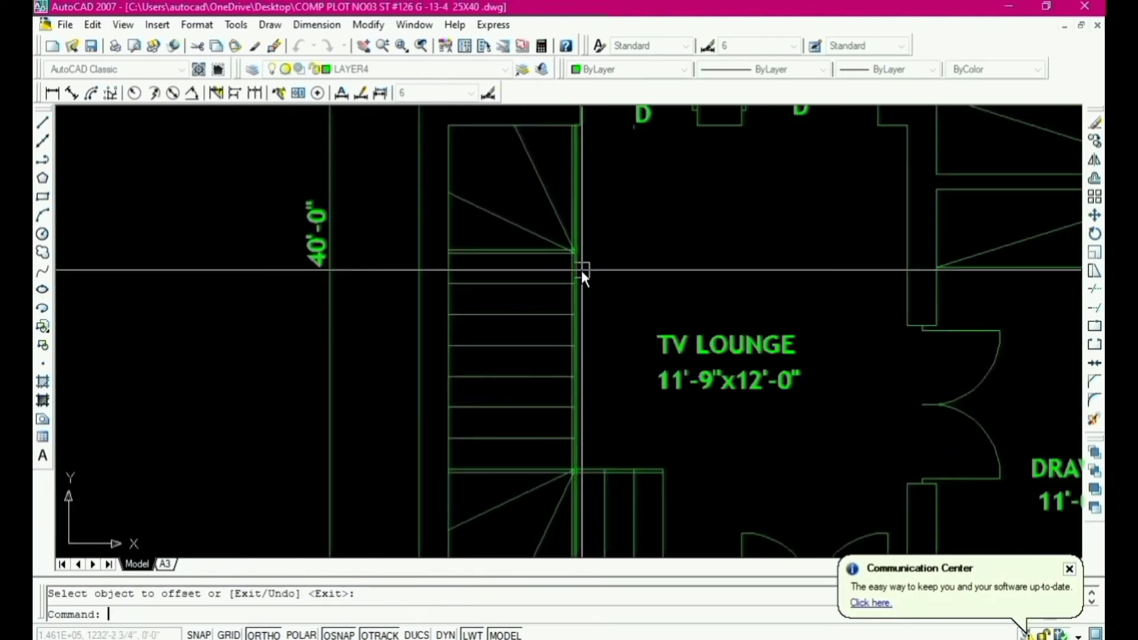
# Step: Offset each of the 1-inch railing lines a further 2 inches toward the inside of the stair
pyautogui.press('Return')
pyautogui.write('2')
pyautogui.press('Return')
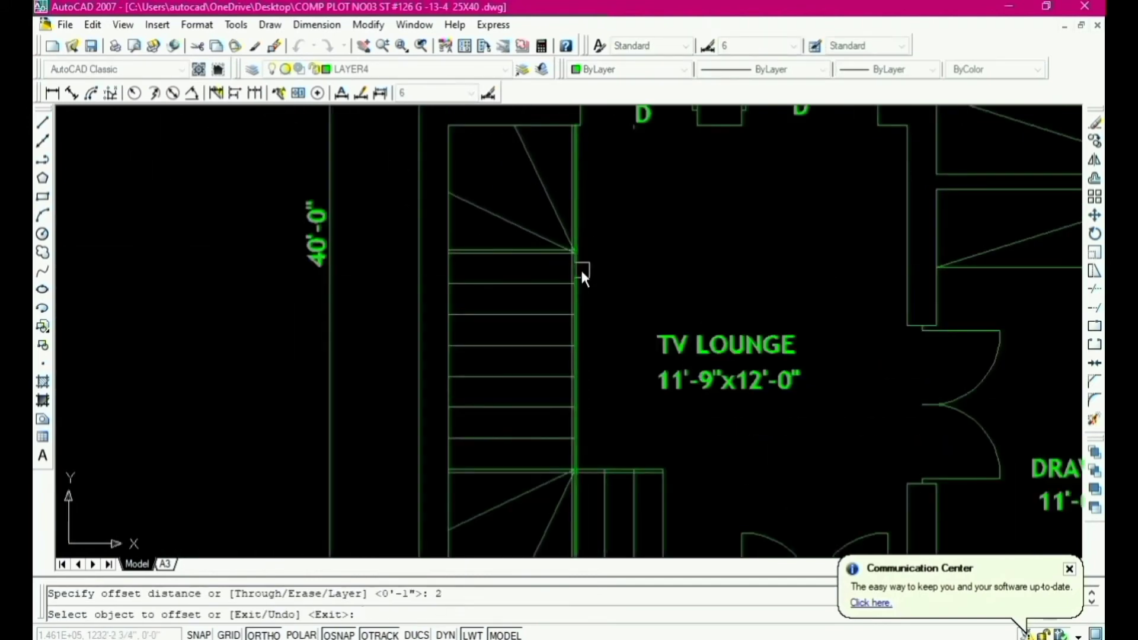
pyautogui.scroll(4, 570, 259)
pyautogui.click(571, 254)
pyautogui.click(539, 269)
pyautogui.scroll(5, 570, 202)
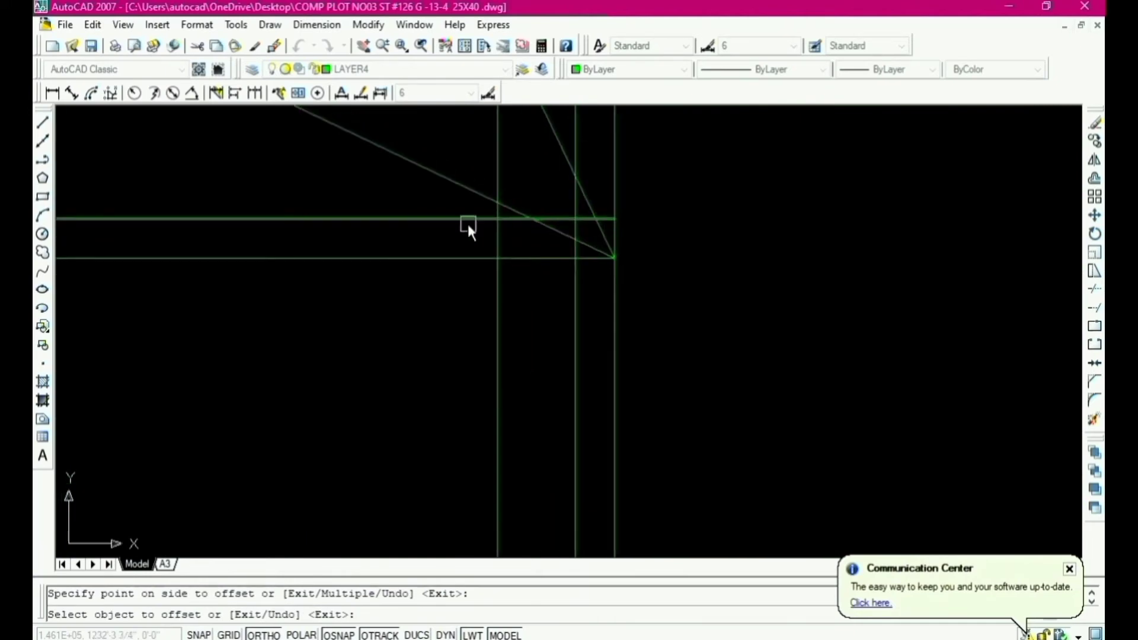
pyautogui.scroll(-8, 535, 218)
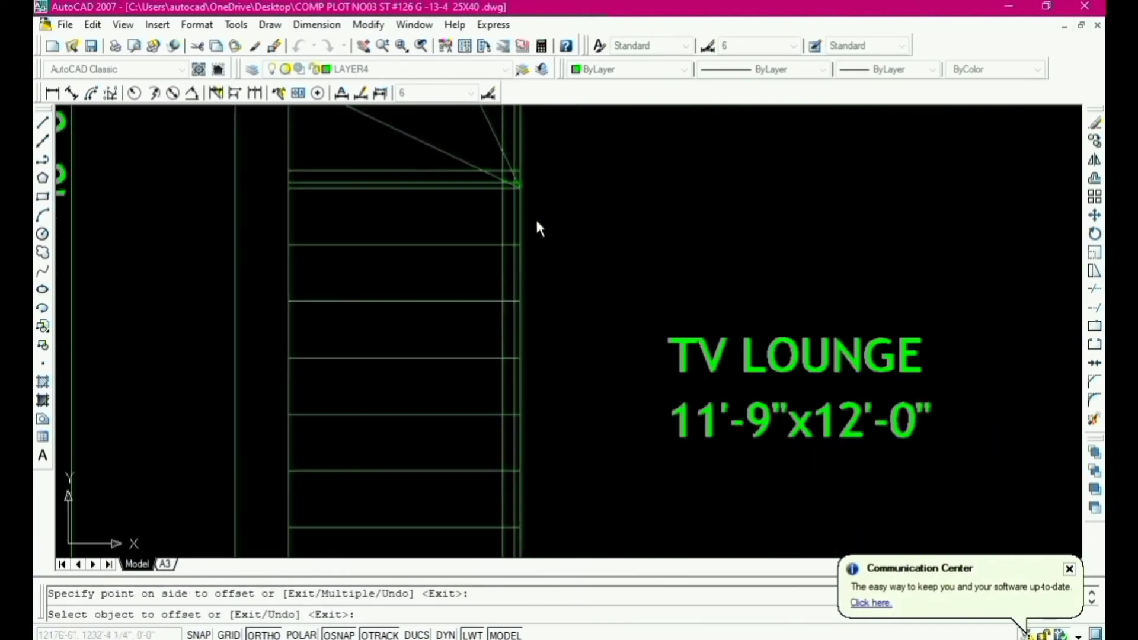
pyautogui.scroll(3, 547, 346)
pyautogui.scroll(5, 547, 346)
pyautogui.click(515, 263)
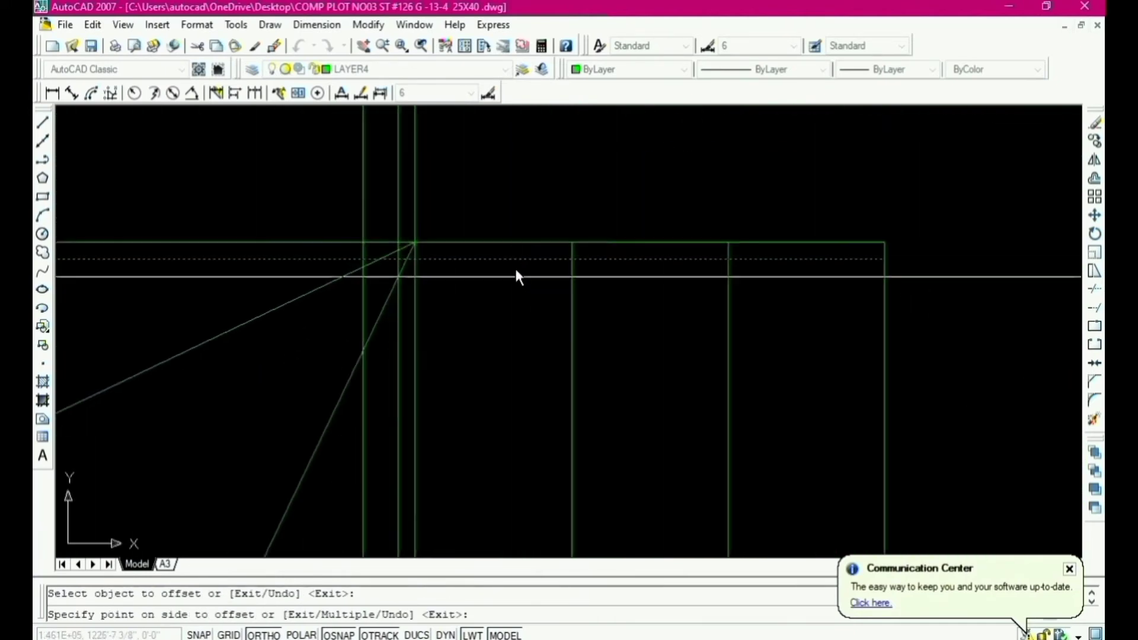
pyautogui.click(517, 297)
pyautogui.scroll(2, 518, 325)
# Step: Fillet the matching railing lines into square corners at the window-side landing's inner corner
pyautogui.press('Escape')
pyautogui.write('f')
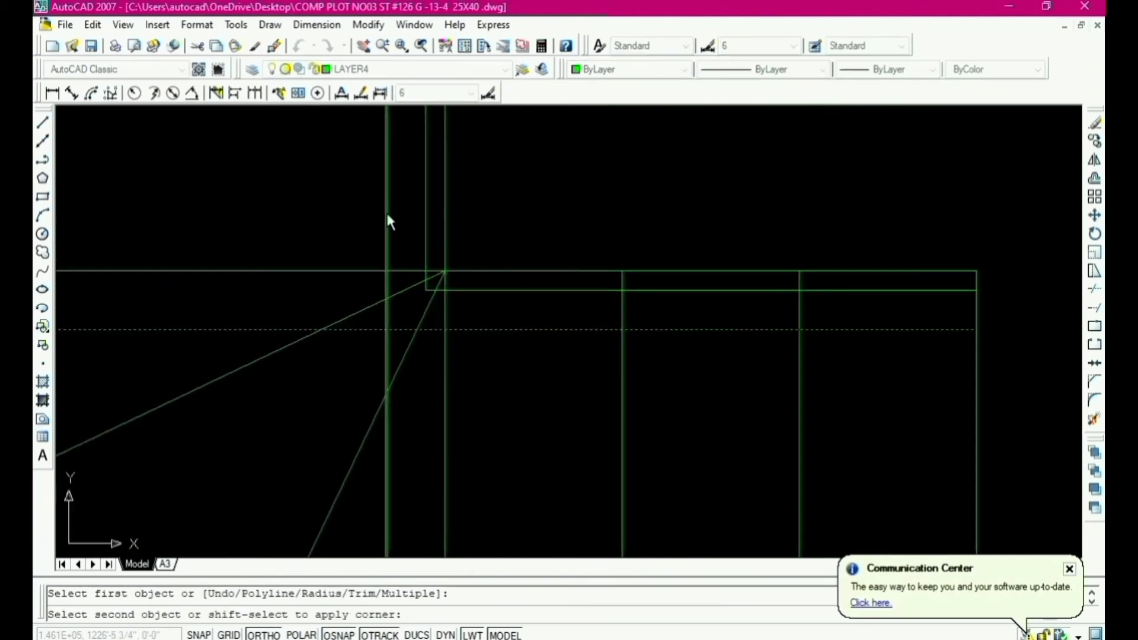
pyautogui.click(388, 220)
pyautogui.scroll(-5, 543, 403)
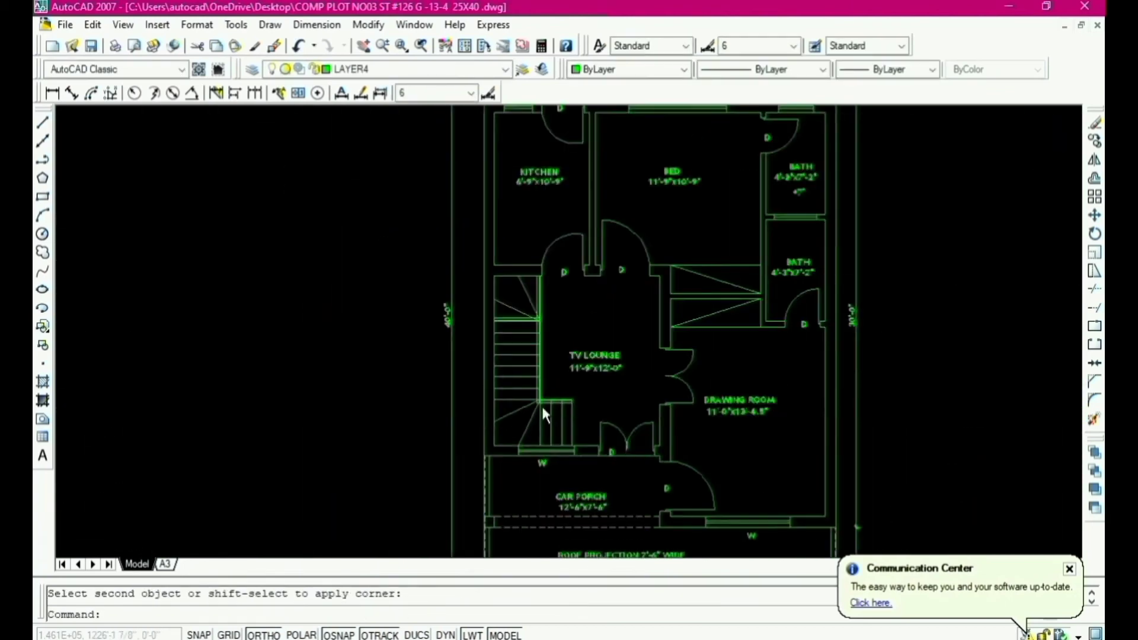
# Step: Fillet the inner and outer pairs of railing lines into square corners at the kitchen-side landing's inner corner
pyautogui.scroll(6, 526, 356)
pyautogui.press('Return')
pyautogui.scroll(4, 678, 401)
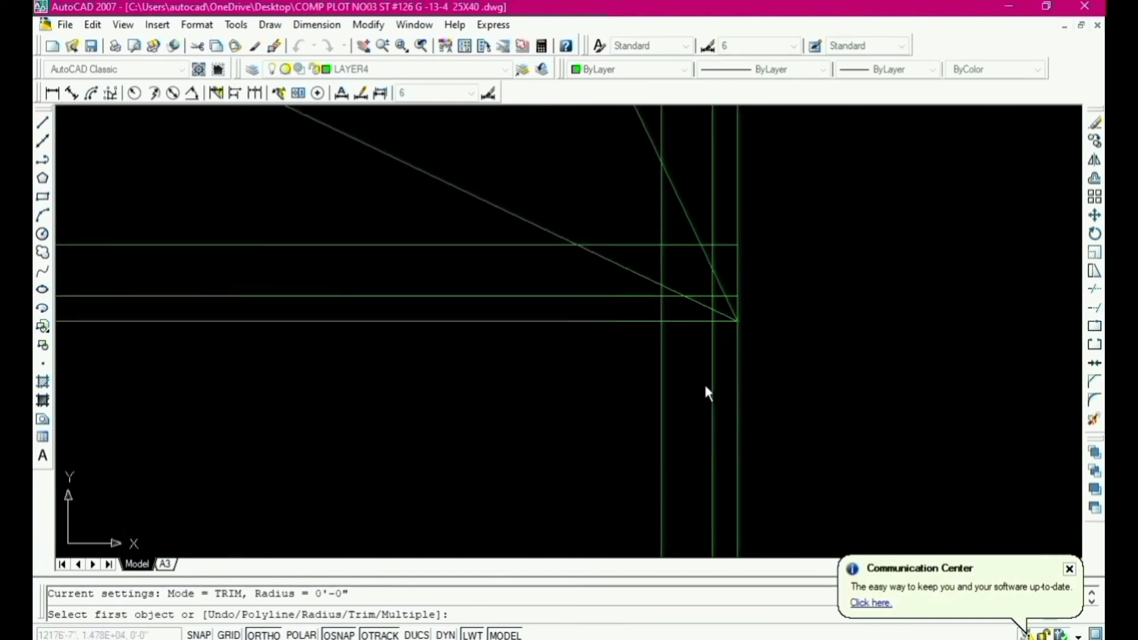
pyautogui.click(706, 362)
pyautogui.scroll(2, 712, 326)
pyautogui.click(733, 261)
pyautogui.scroll(-4, 702, 445)
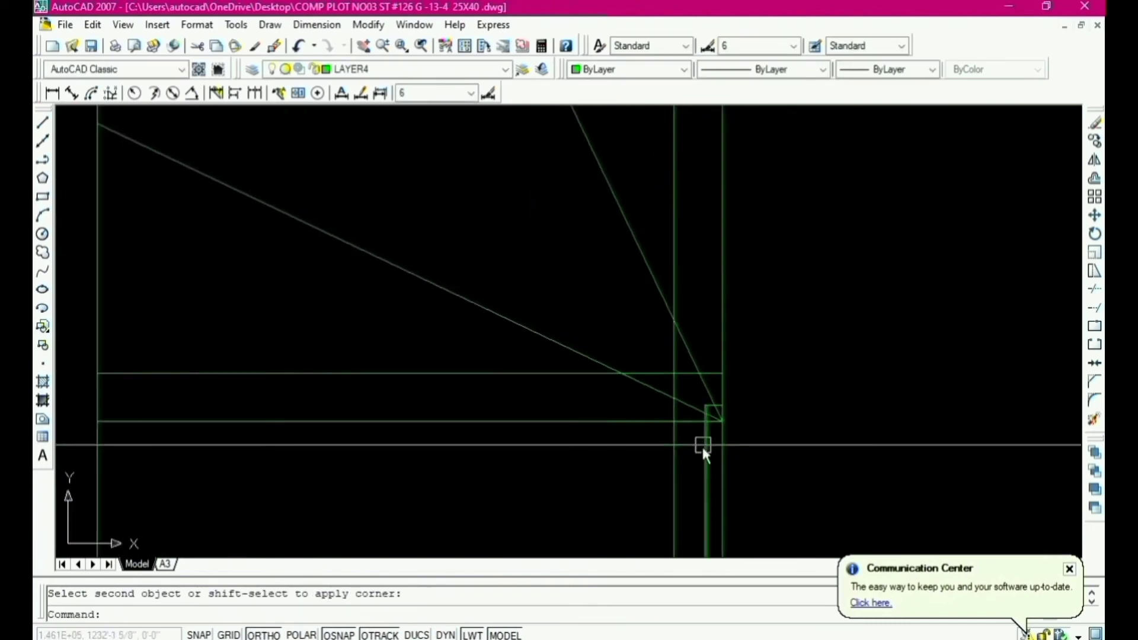
pyautogui.press('Return')
pyautogui.scroll(4, 670, 385)
pyautogui.click(680, 389)
pyautogui.click(696, 371)
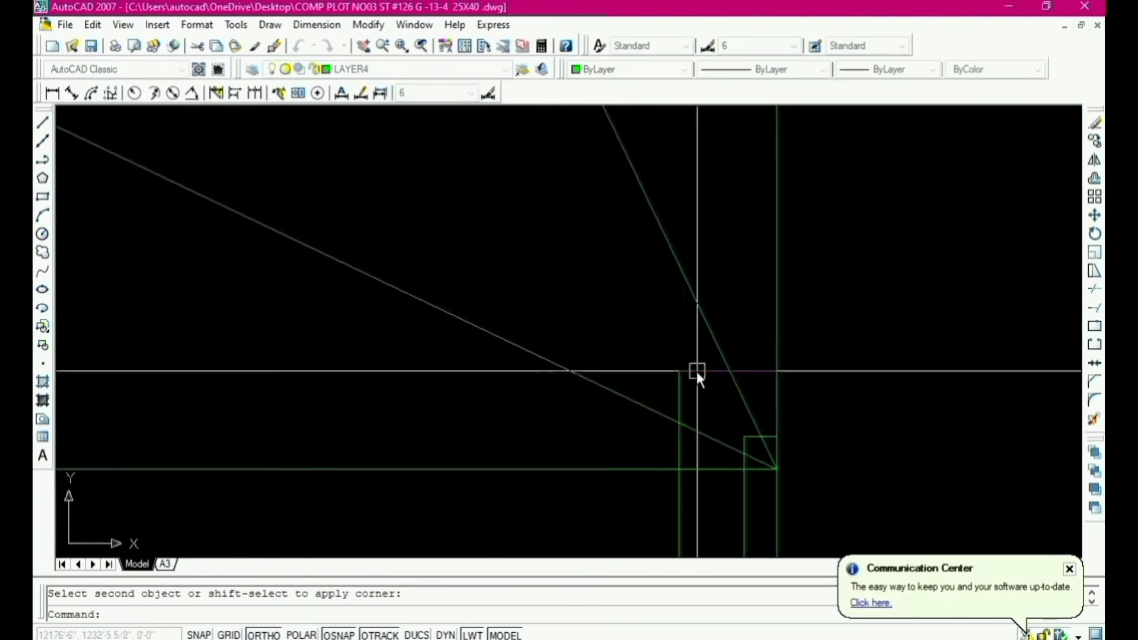
pyautogui.scroll(-7, 617, 284)
pyautogui.press('Return')
pyautogui.scroll(3, 613, 436)
pyautogui.scroll(-2, 688, 475)
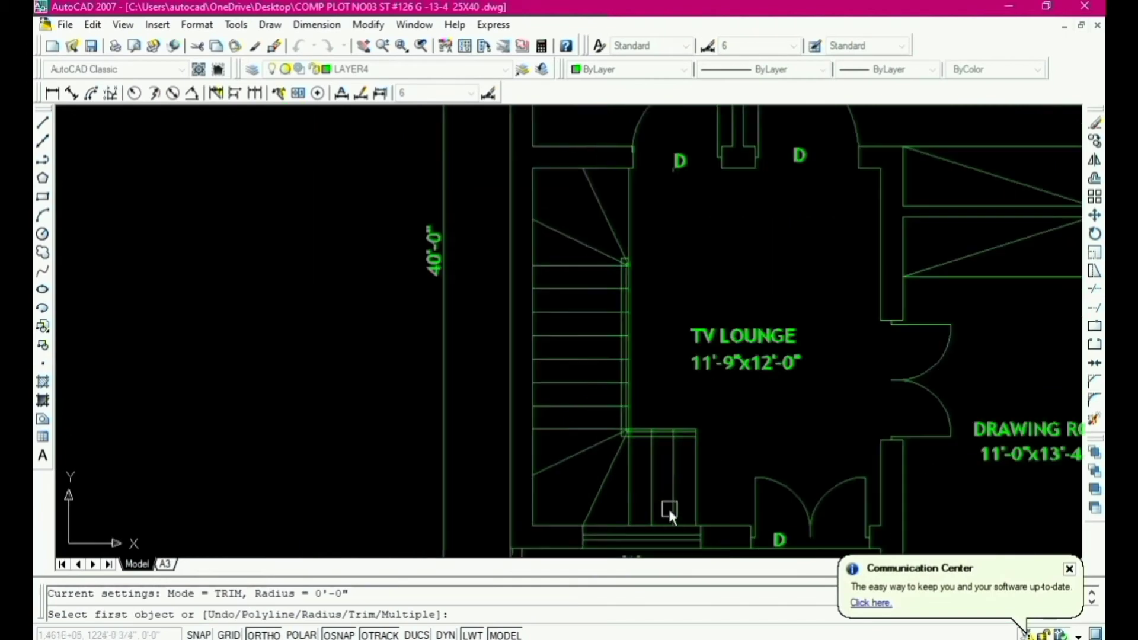
pyautogui.scroll(3, 658, 460)
pyautogui.scroll(5, 675, 428)
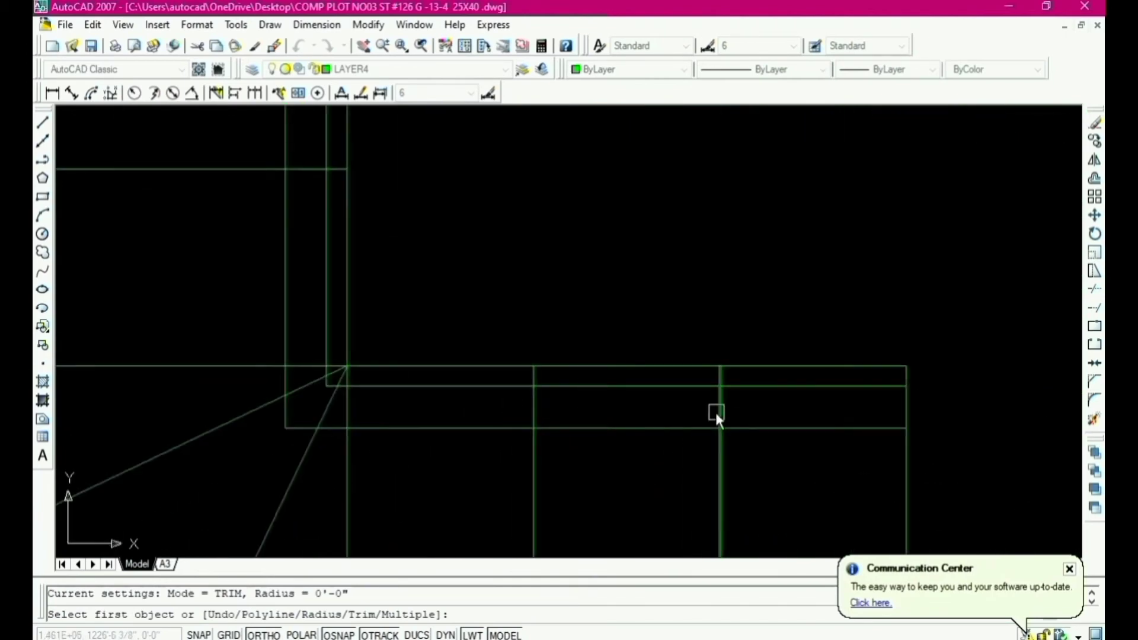
pyautogui.scroll(-2, 715, 410)
pyautogui.press('Escape')
# Step: Trim the tread and winder lines between the two railing lines of the short window-side flight, using both railing lines as cutting edges
pyautogui.write('tr')
pyautogui.press('Return')
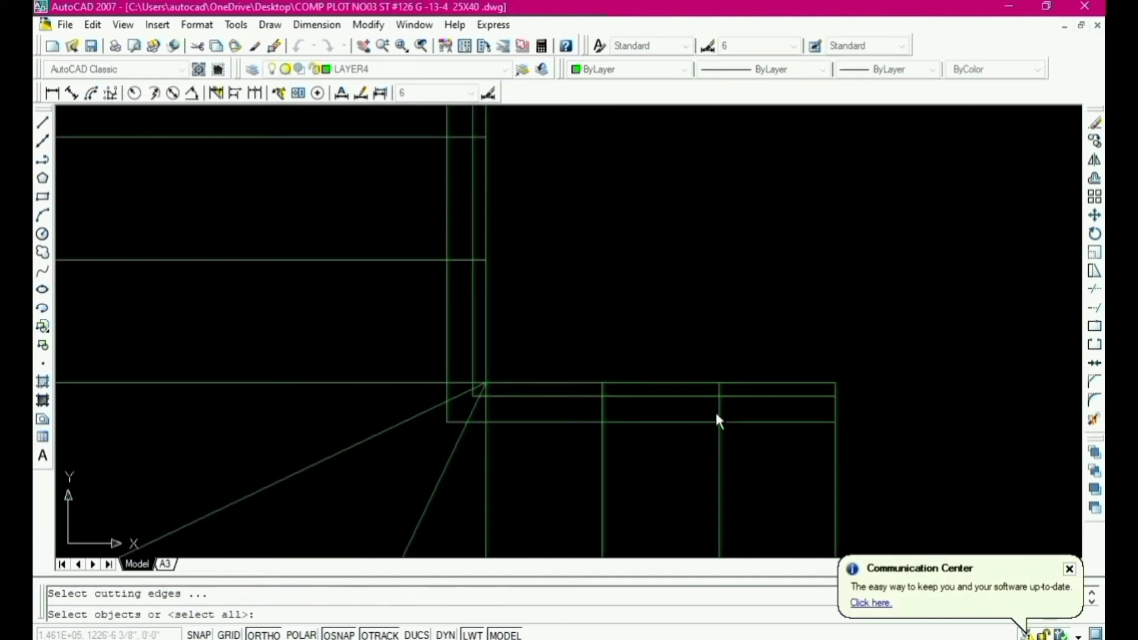
pyautogui.scroll(3, 715, 410)
pyautogui.click(685, 376)
pyautogui.click(686, 429)
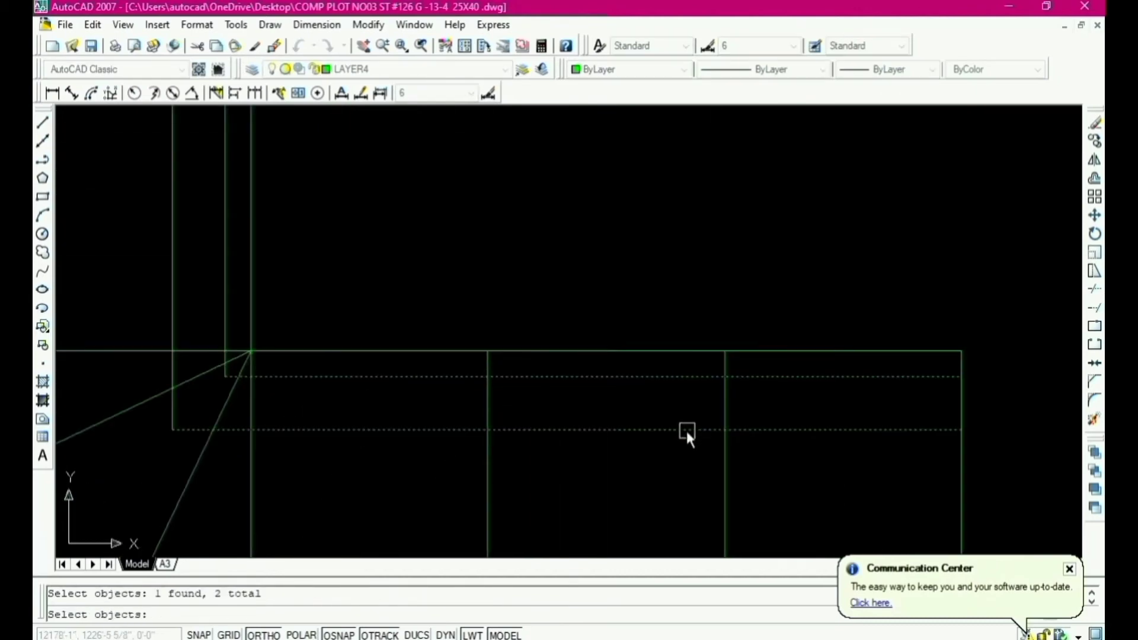
pyautogui.click(771, 406)
pyautogui.scroll(-2, 771, 405)
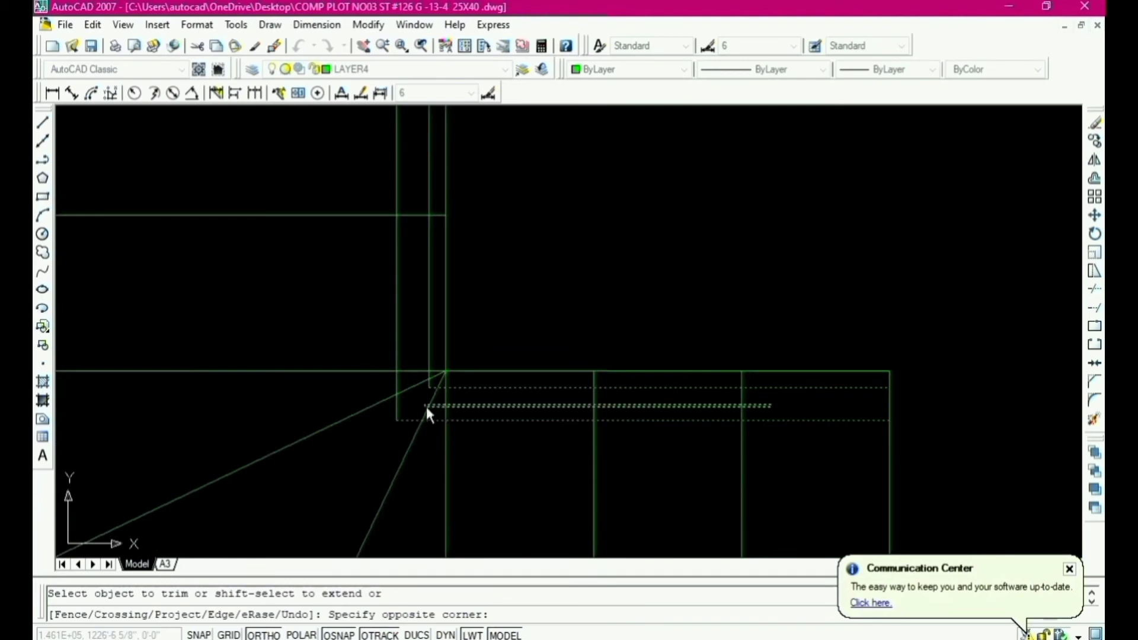
pyautogui.click(425, 407)
pyautogui.scroll(-2, 606, 485)
pyautogui.scroll(3, 550, 423)
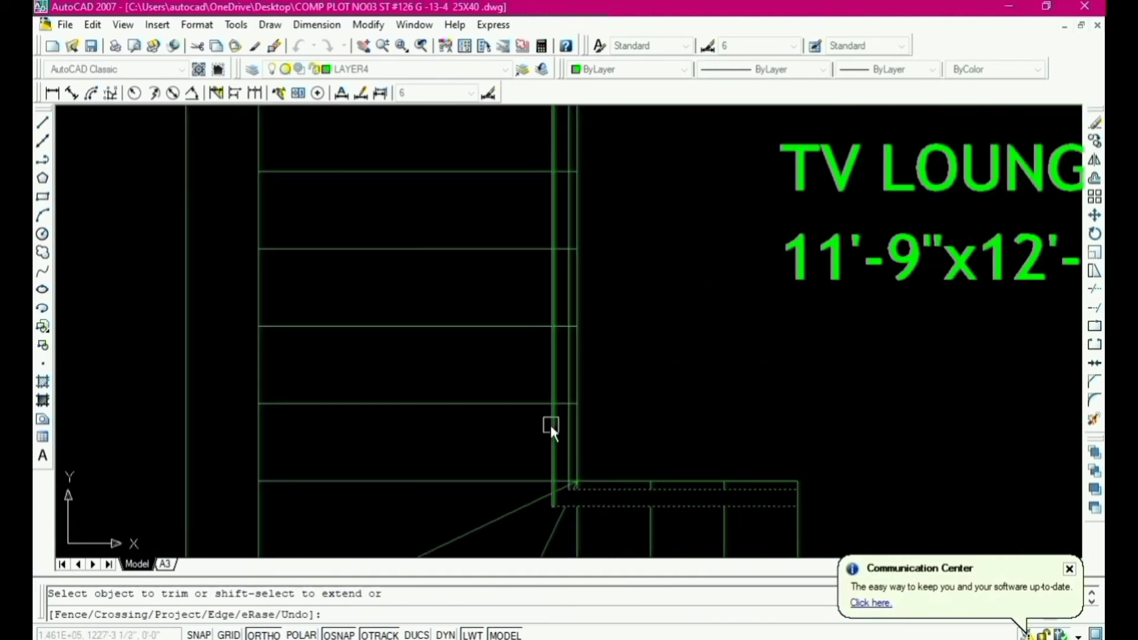
pyautogui.press('Return')
# Step: Trim the tread and winder lines between the two railing lines along the long flight, up to the kitchen-side landing
pyautogui.press('Return')
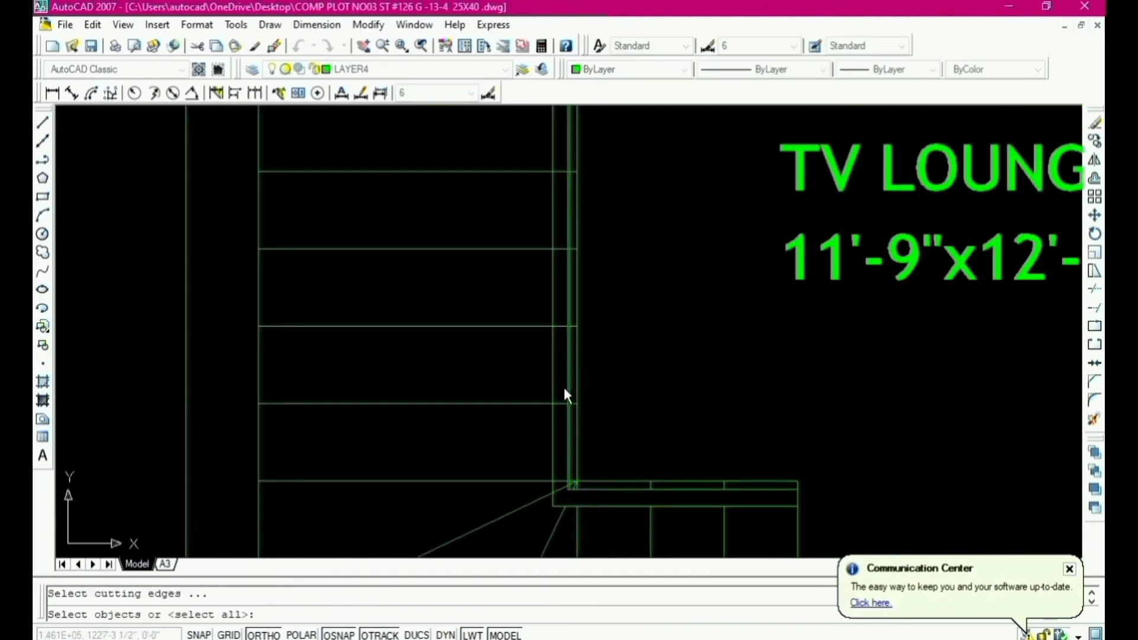
pyautogui.click(564, 389)
pyautogui.click(552, 384)
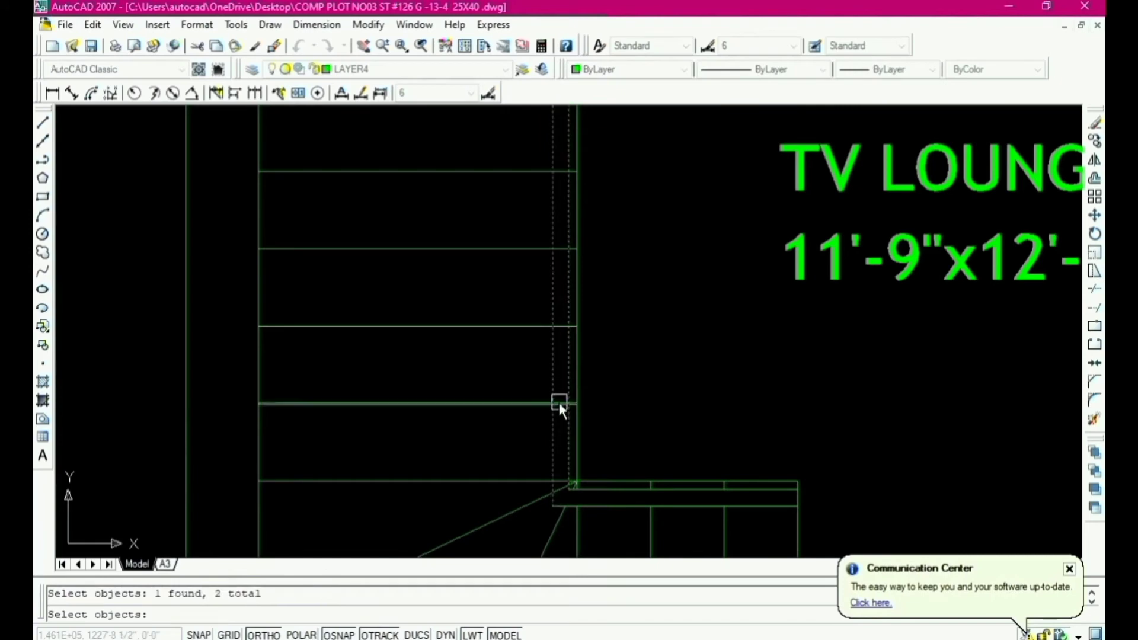
pyautogui.press('Return')
pyautogui.scroll(3, 564, 474)
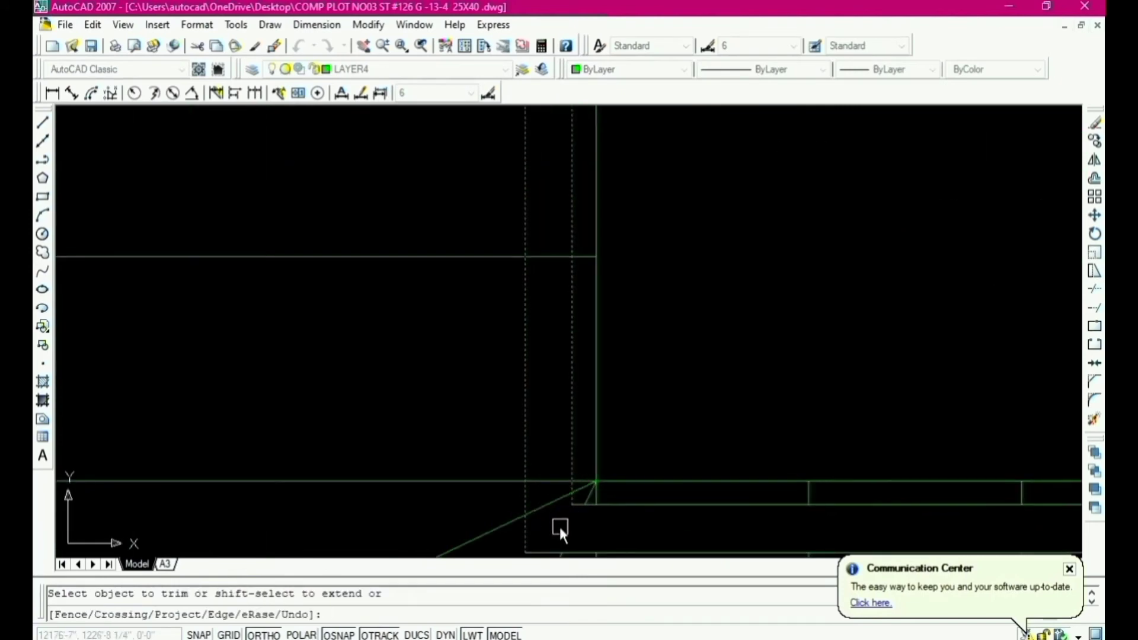
pyautogui.scroll(-3, 542, 460)
pyautogui.scroll(3, 554, 520)
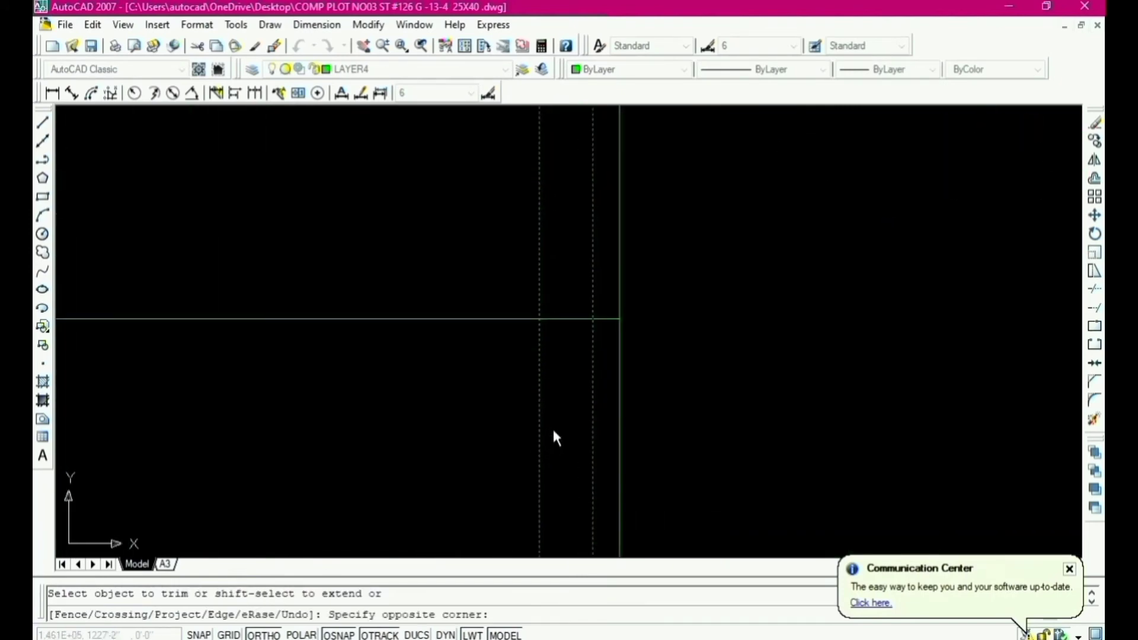
pyautogui.scroll(-3, 554, 437)
pyautogui.scroll(-4, 562, 425)
pyautogui.scroll(6, 564, 363)
pyautogui.scroll(4, 567, 308)
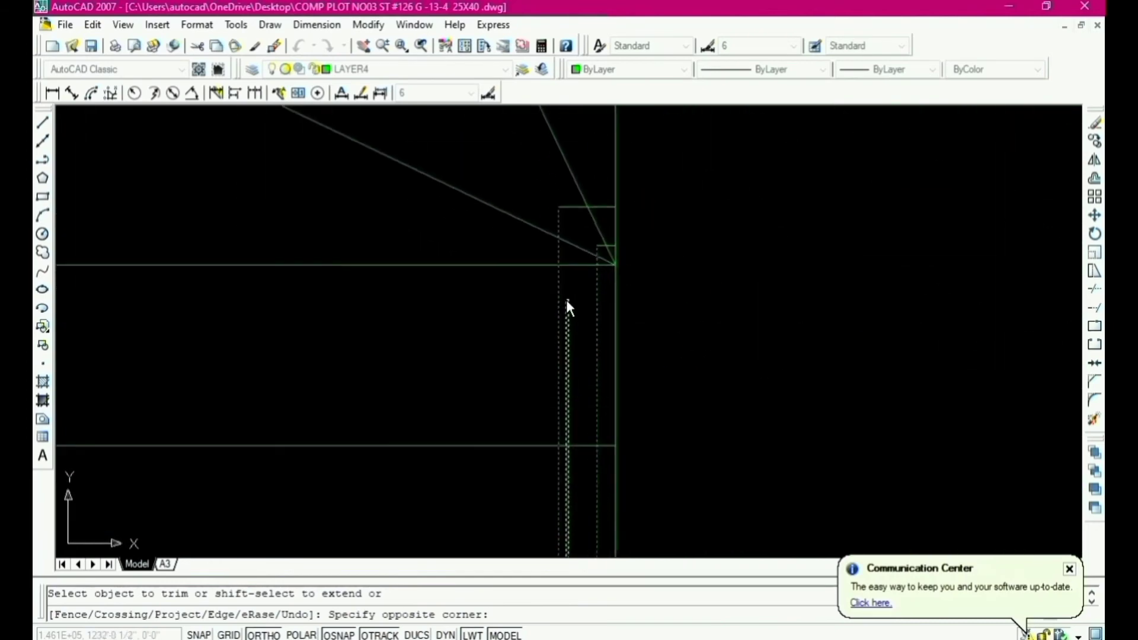
pyautogui.scroll(-4, 567, 296)
pyautogui.scroll(-6, 568, 299)
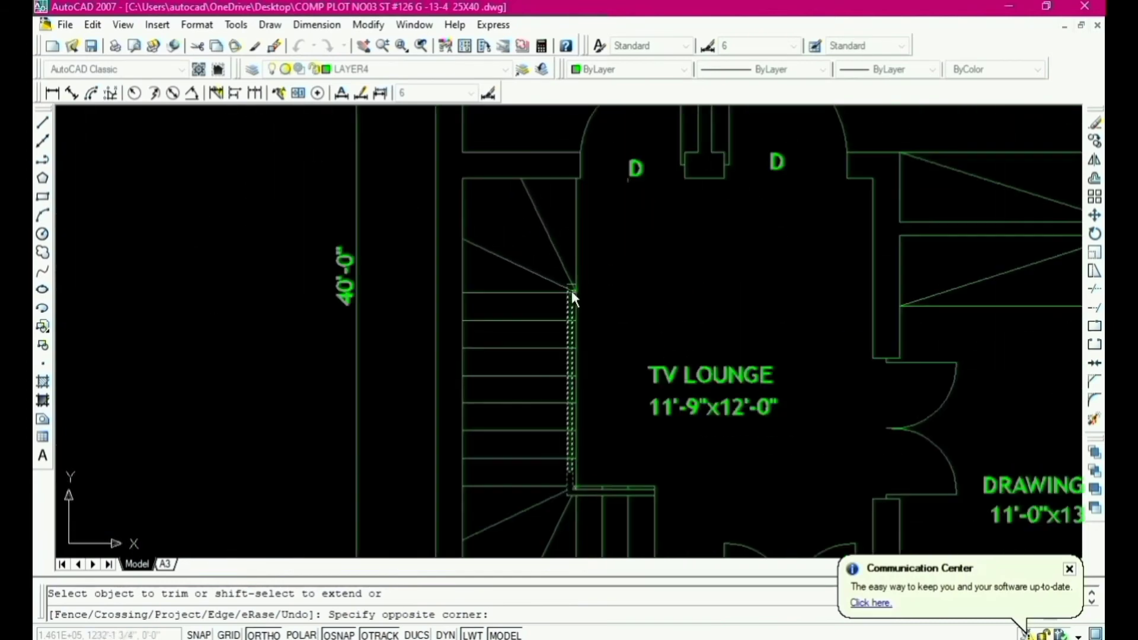
pyautogui.scroll(3, 572, 293)
pyautogui.scroll(-2, 571, 291)
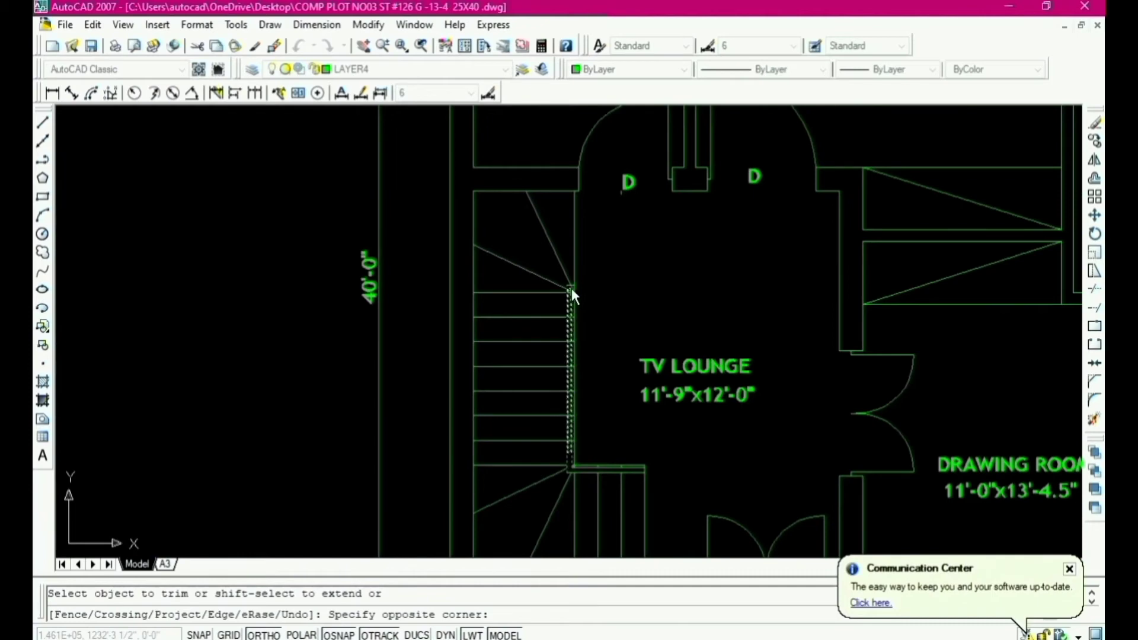
pyautogui.click(568, 288)
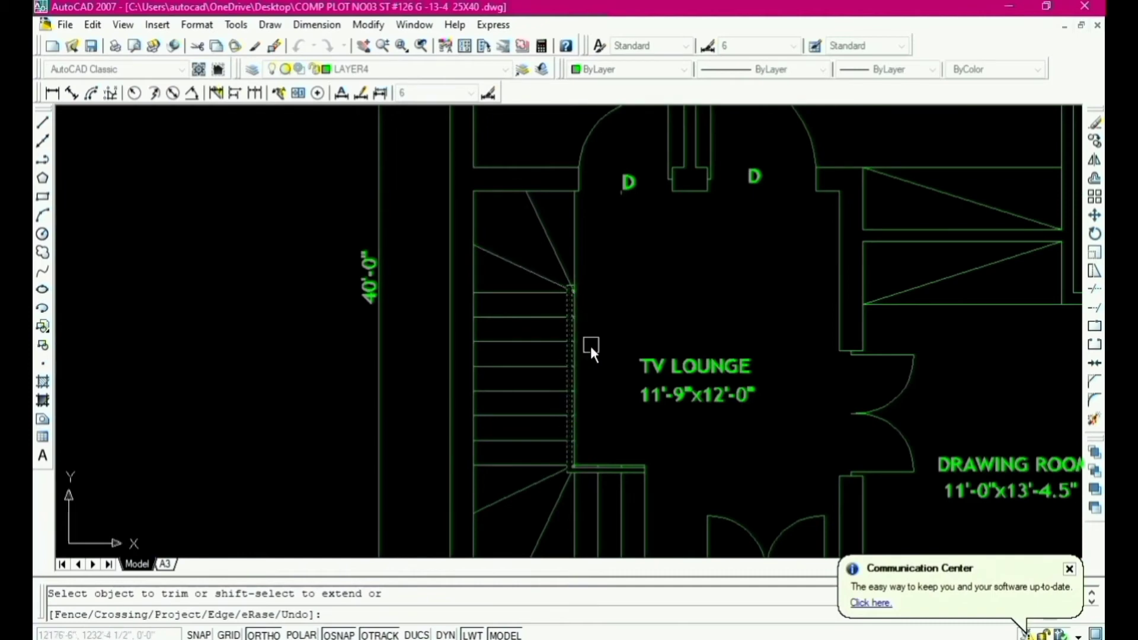
pyautogui.scroll(3, 570, 309)
pyautogui.press('Return')
pyautogui.press('Return')
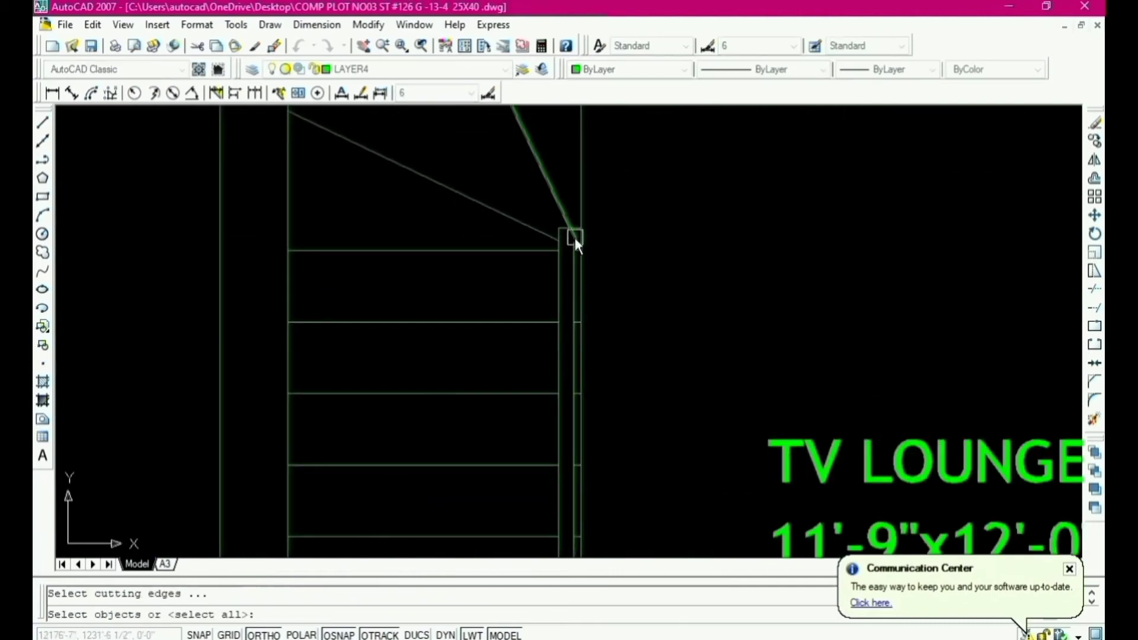
pyautogui.scroll(2, 574, 232)
pyautogui.click(574, 231)
pyautogui.scroll(3, 577, 249)
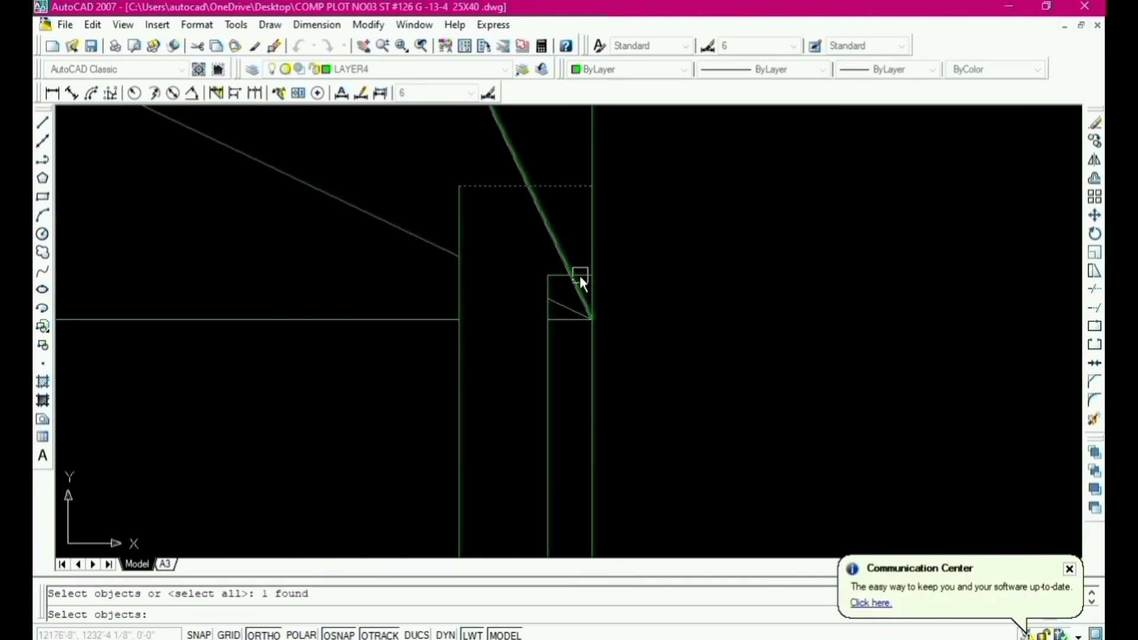
pyautogui.click(580, 276)
pyautogui.scroll(-2, 581, 275)
pyautogui.press('Escape')
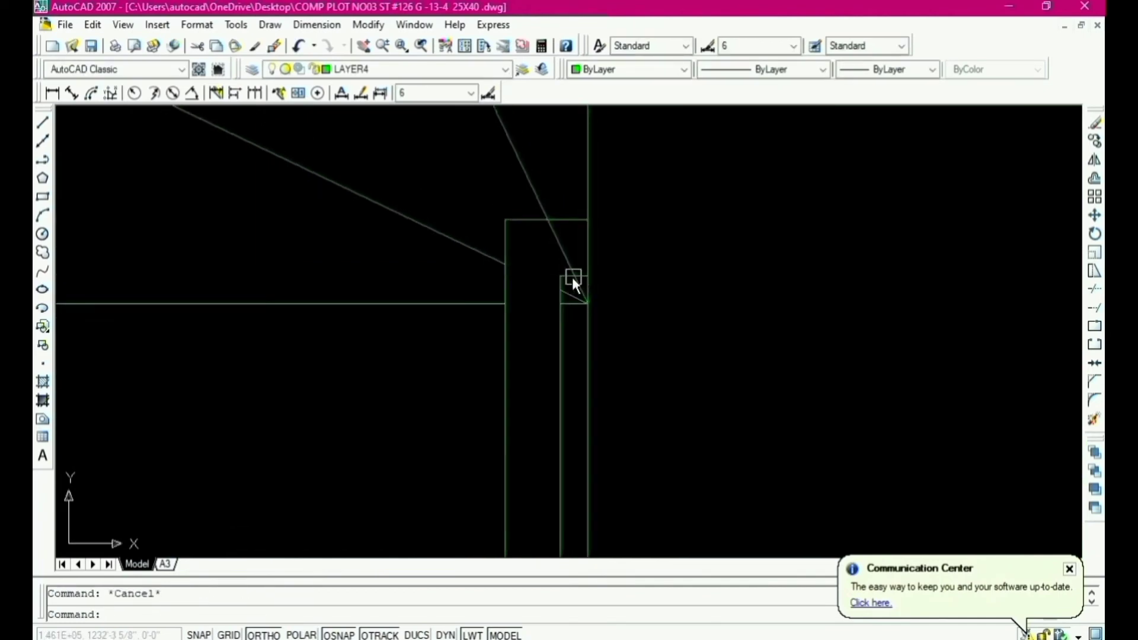
# Step: Trim the remaining winder line between the two short railing lines at the kitchen-side landing's inner corner
pyautogui.scroll(-2, 566, 276)
pyautogui.write('tr')
pyautogui.press('Return')
pyautogui.scroll(2, 567, 261)
pyautogui.click(594, 303)
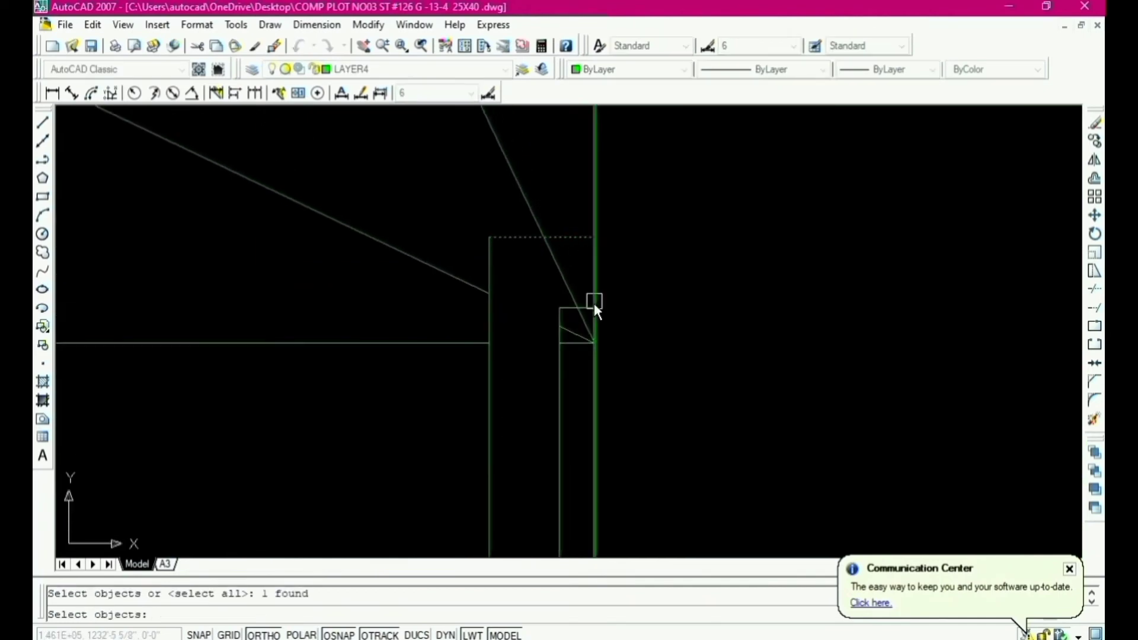
pyautogui.scroll(3, 590, 305)
pyautogui.click(588, 303)
pyautogui.press('Return')
pyautogui.scroll(-4, 560, 301)
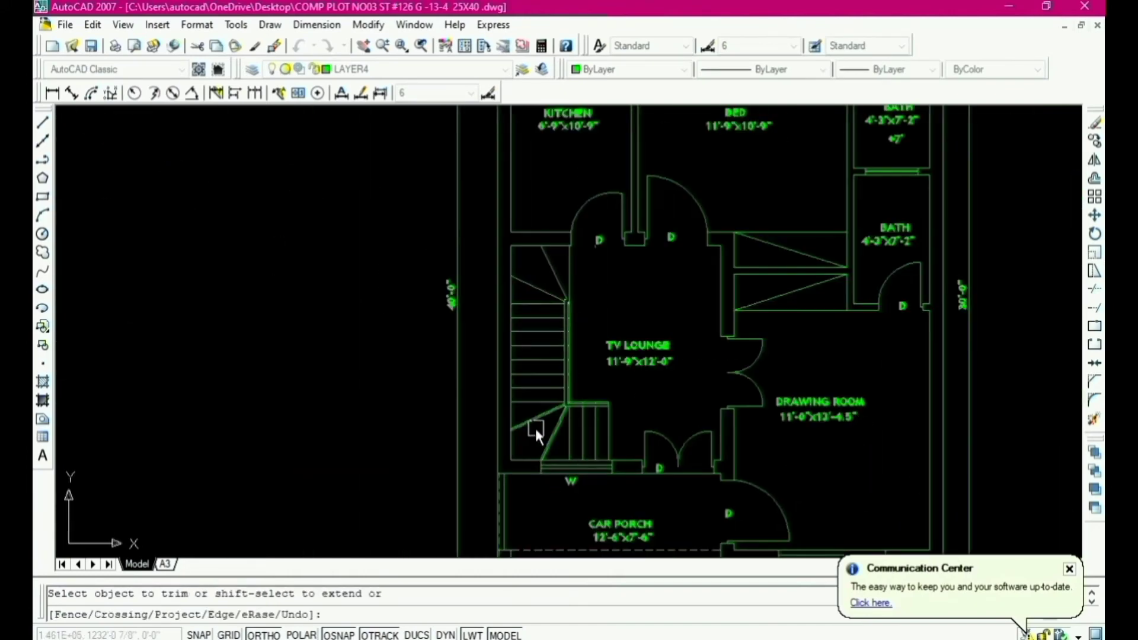
pyautogui.scroll(2, 535, 426)
pyautogui.press('Escape')
pyautogui.scroll(-2, 564, 421)
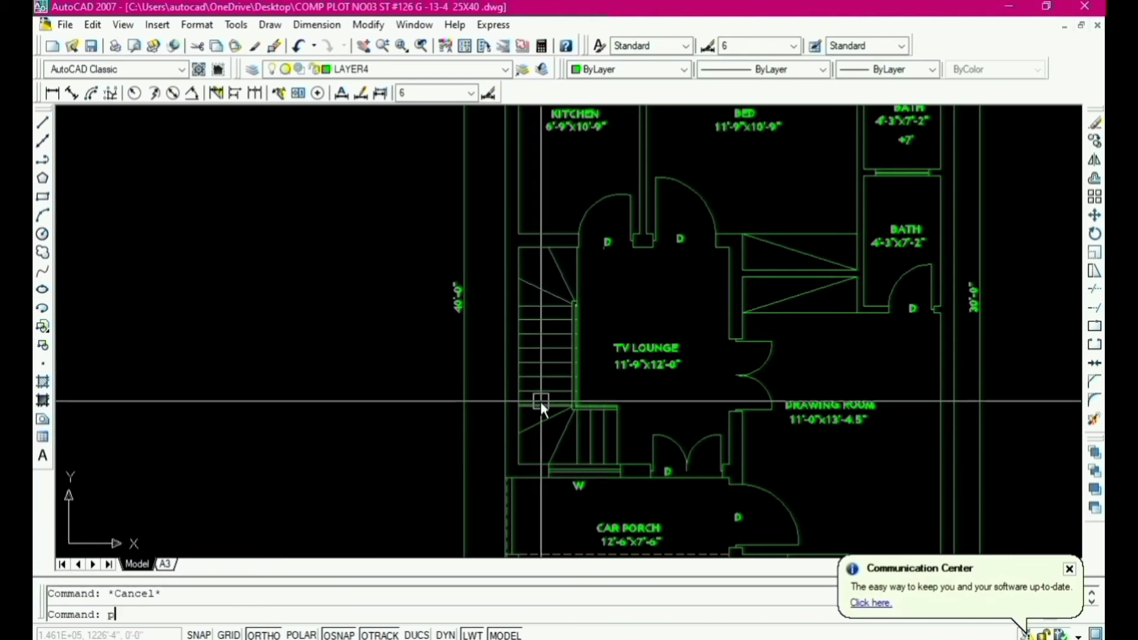
# Step: Draw a polyline arrowhead from a tread's midpoint toward the window-side landing, widening from 0 to about 9 3/8 inches over about 1'-2 3/8"
pyautogui.write('l')
pyautogui.press('Return')
pyautogui.scroll(5, 543, 391)
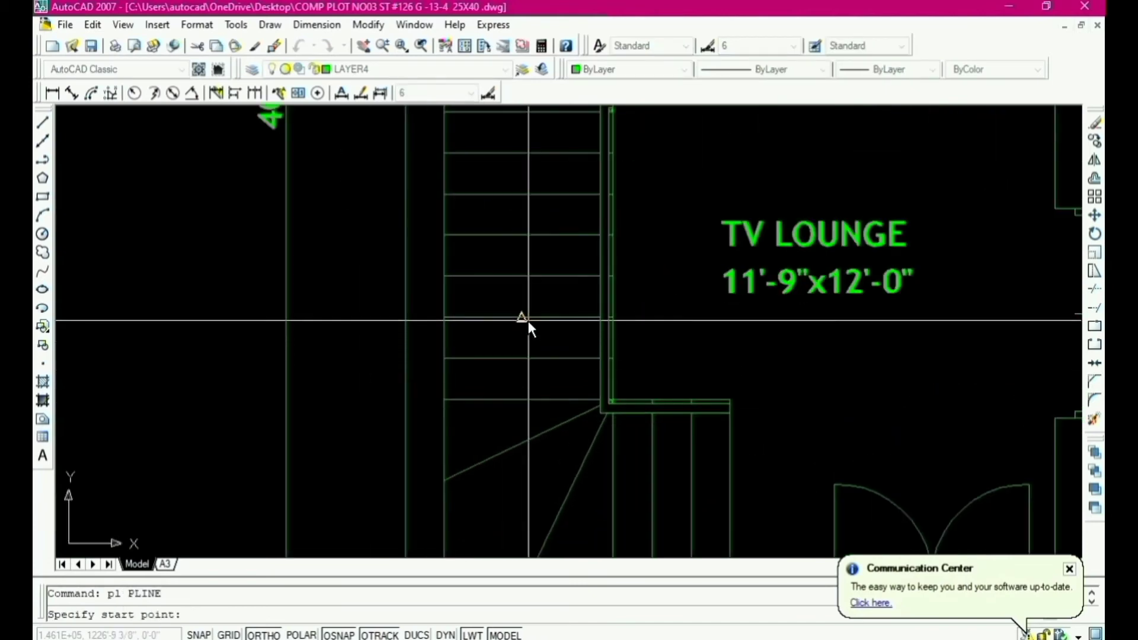
pyautogui.click(522, 321)
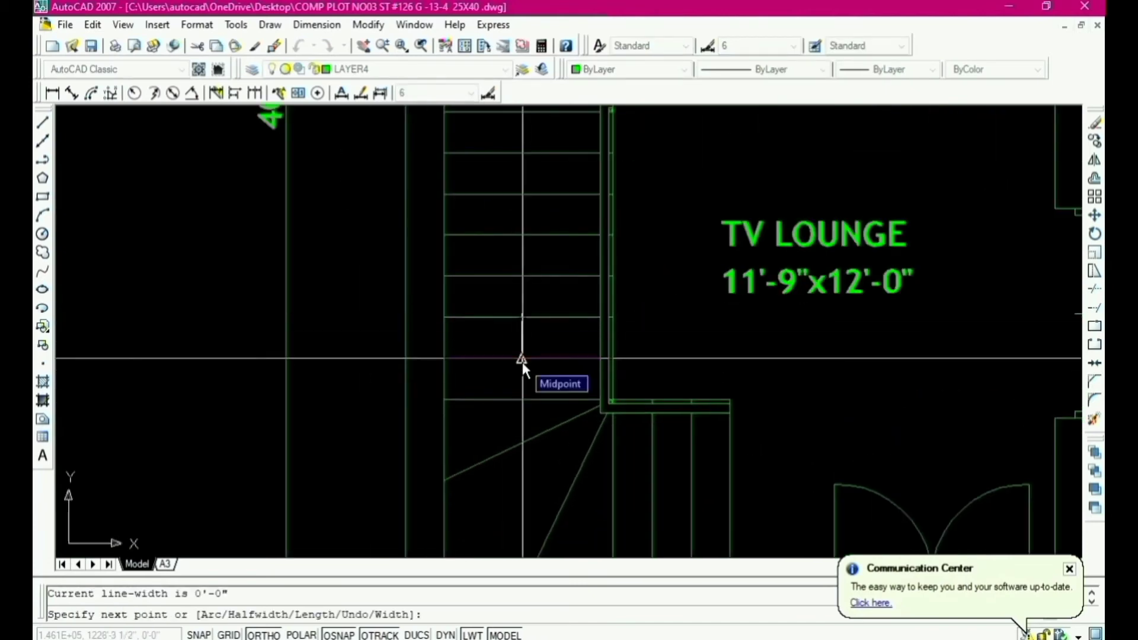
pyautogui.write('w')
pyautogui.press('Return')
pyautogui.write('0')
pyautogui.press('Return')
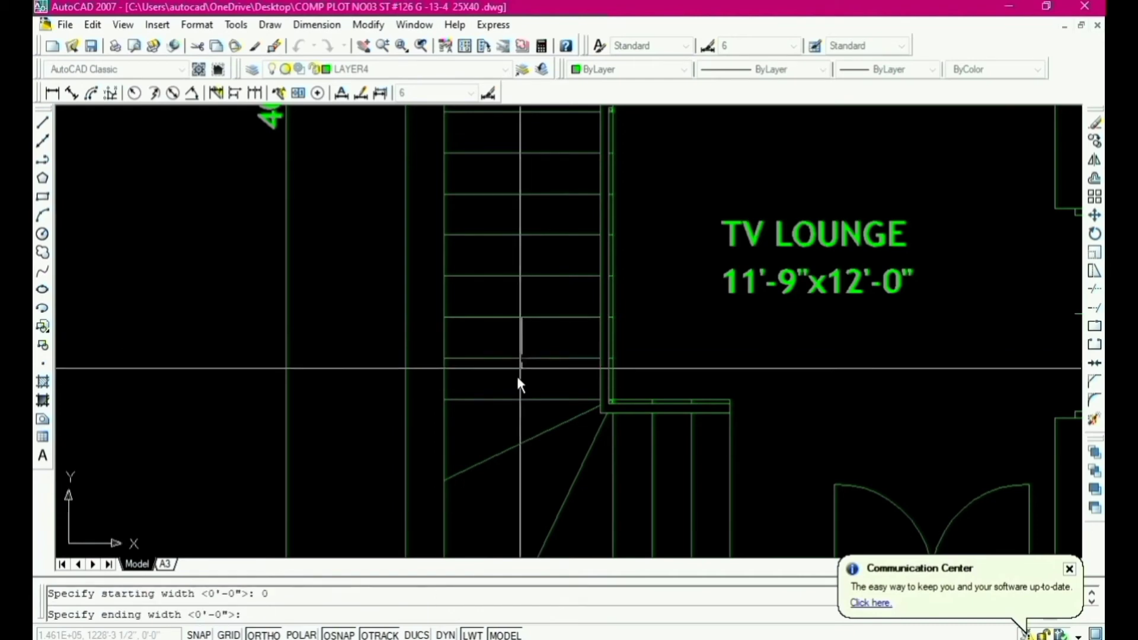
pyautogui.write('9')
pyautogui.press('Return')
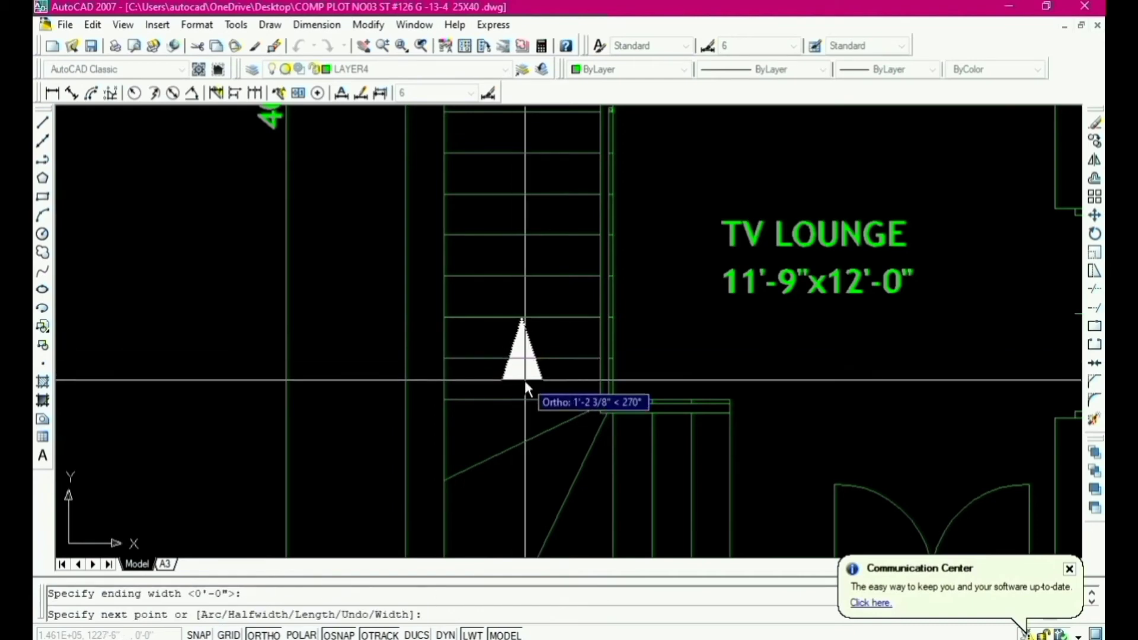
pyautogui.click(525, 381)
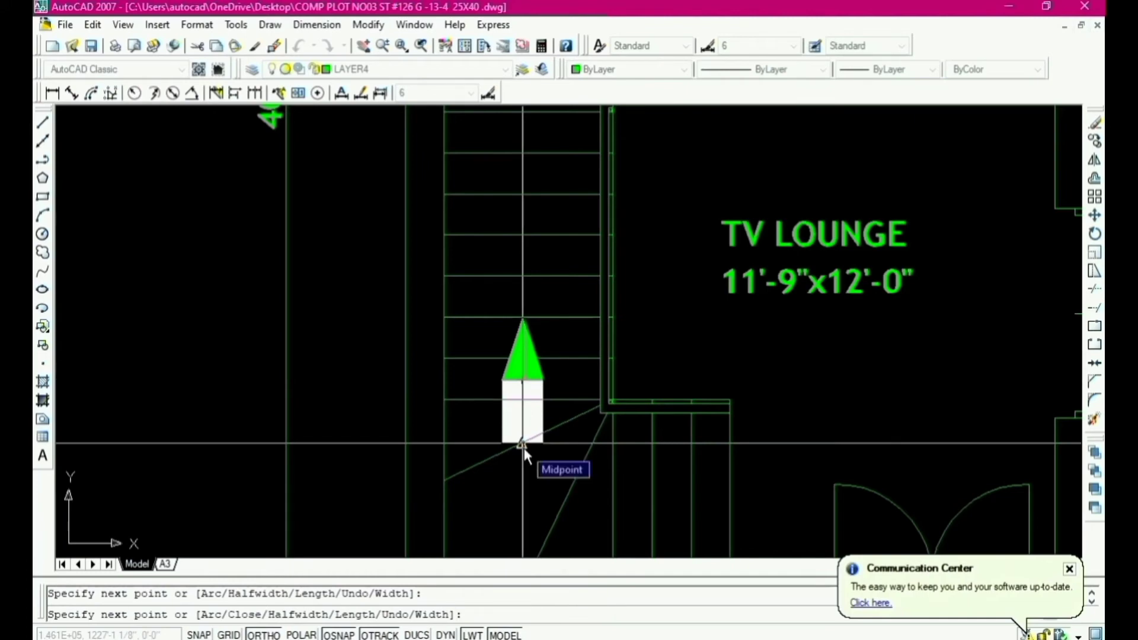
# Step: Continue the arrow at zero width about 2 feet into the window-side landing, turning across the short flight to end just beyond its first step
pyautogui.write('w')
pyautogui.press('Return')
pyautogui.write('0')
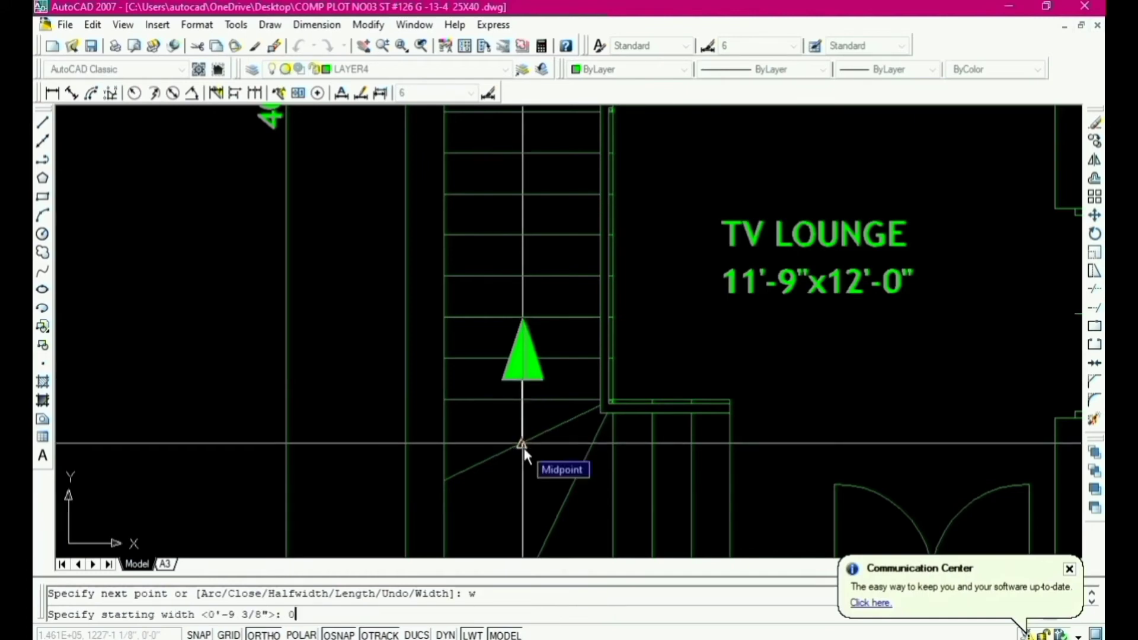
pyautogui.press('Return')
pyautogui.write('0')
pyautogui.press('Return')
pyautogui.scroll(-2, 524, 449)
pyautogui.scroll(1, 524, 449)
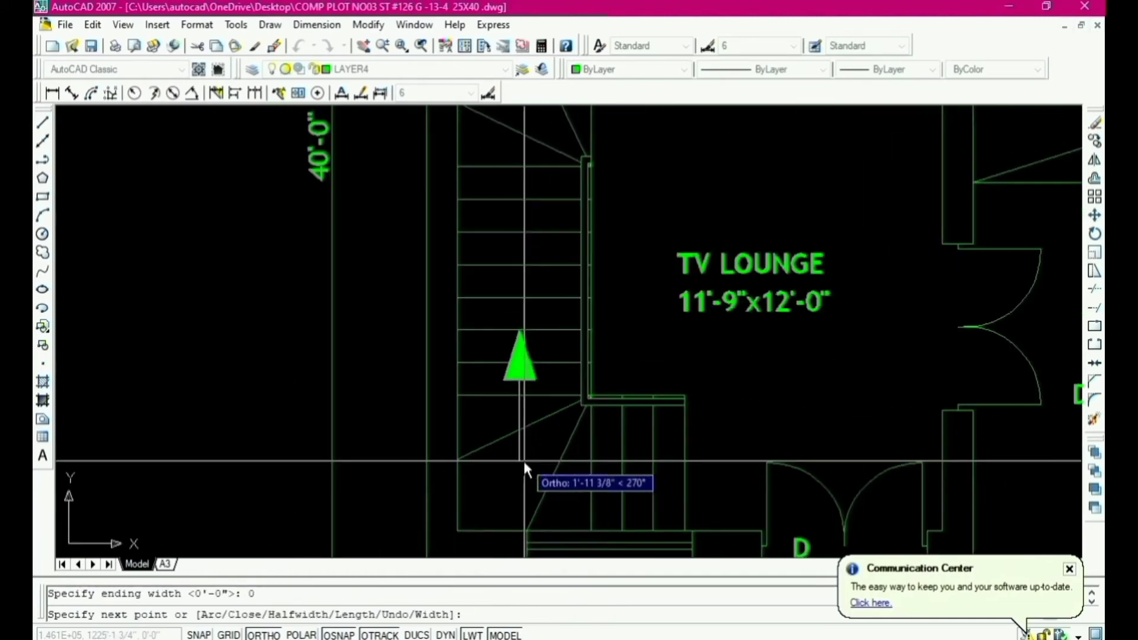
pyautogui.click(520, 467)
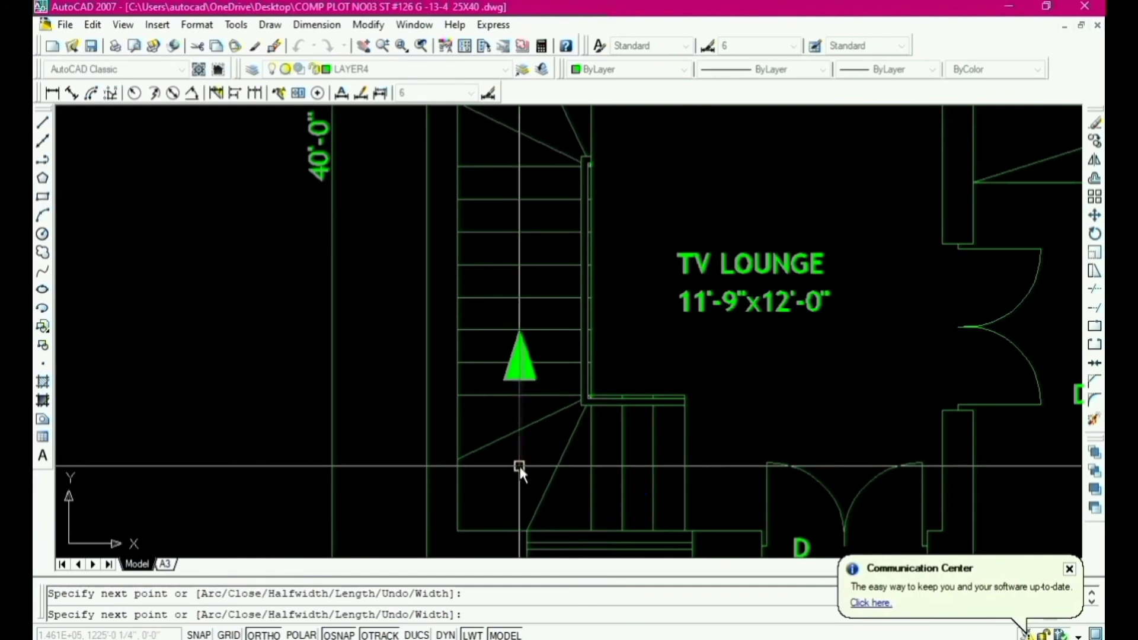
pyautogui.click(718, 472)
pyautogui.scroll(-1, 647, 471)
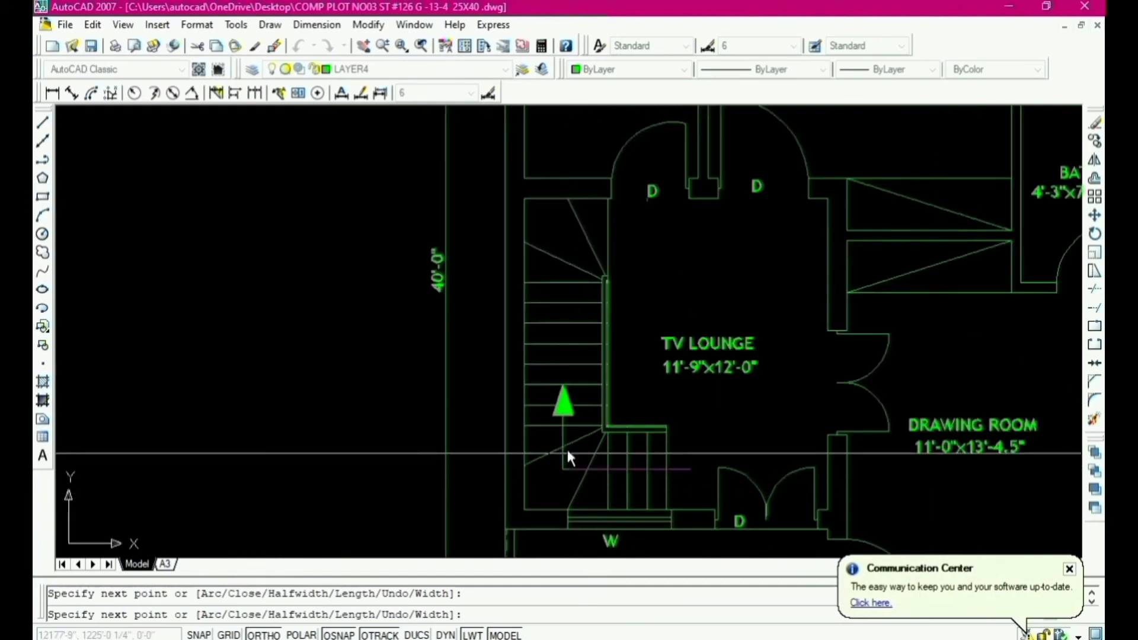
pyautogui.scroll(-4, 559, 401)
pyautogui.press('Return')
pyautogui.scroll(5, 598, 432)
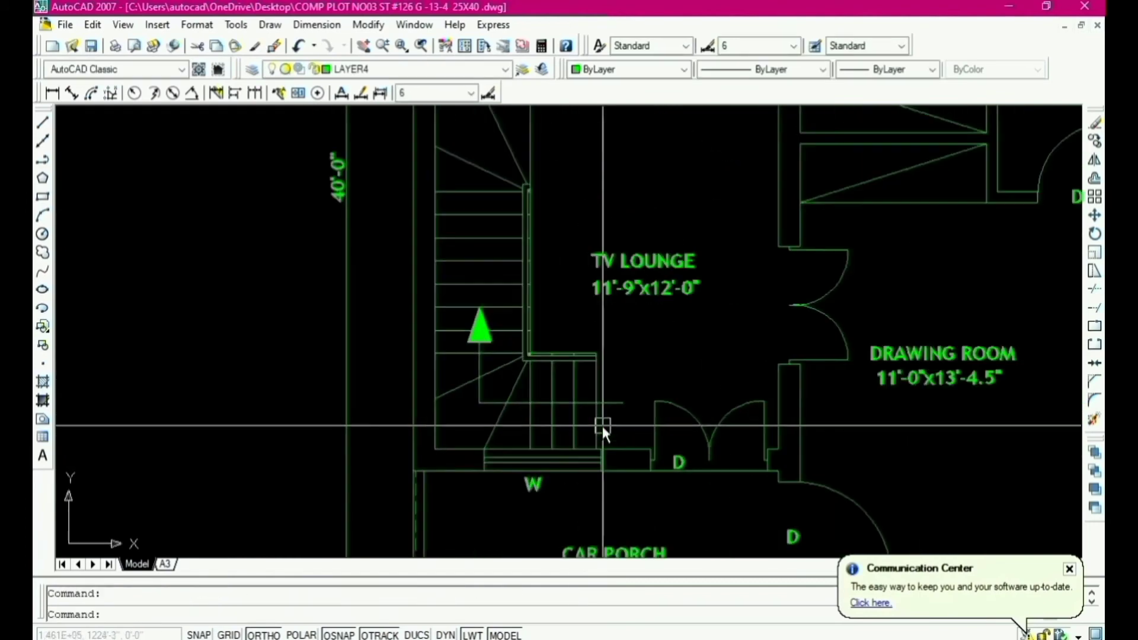
pyautogui.press('Escape')
# Step: Copy the D label of the TV lounge's double door, with Ortho off, to just below the stair arrow's tail
pyautogui.scroll(-2, 652, 343)
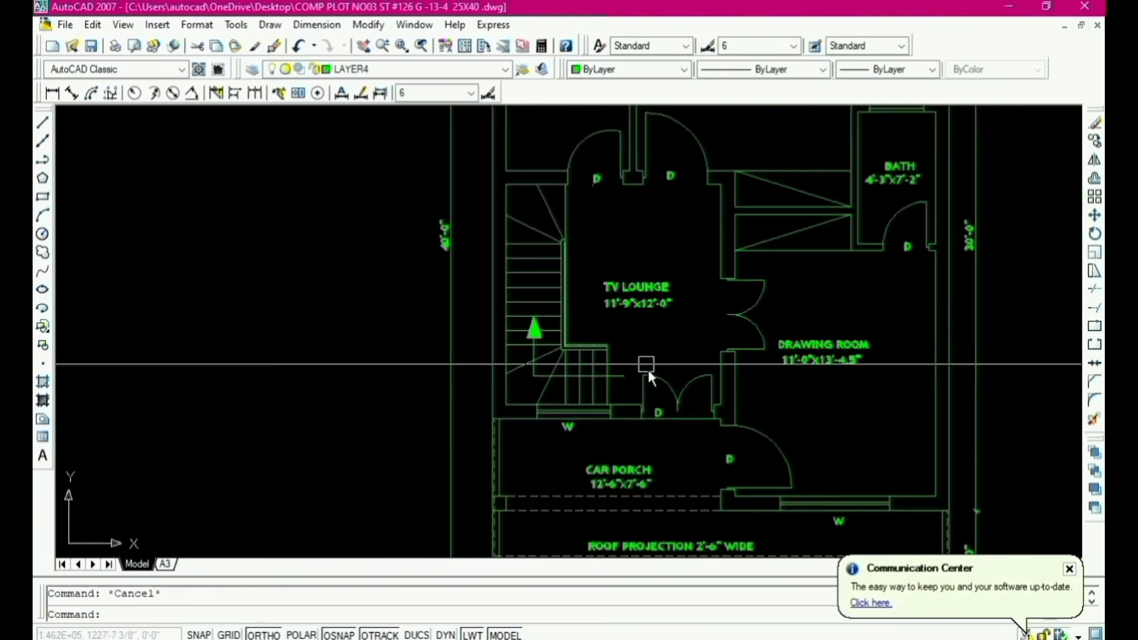
pyautogui.scroll(4, 648, 369)
pyautogui.write('co')
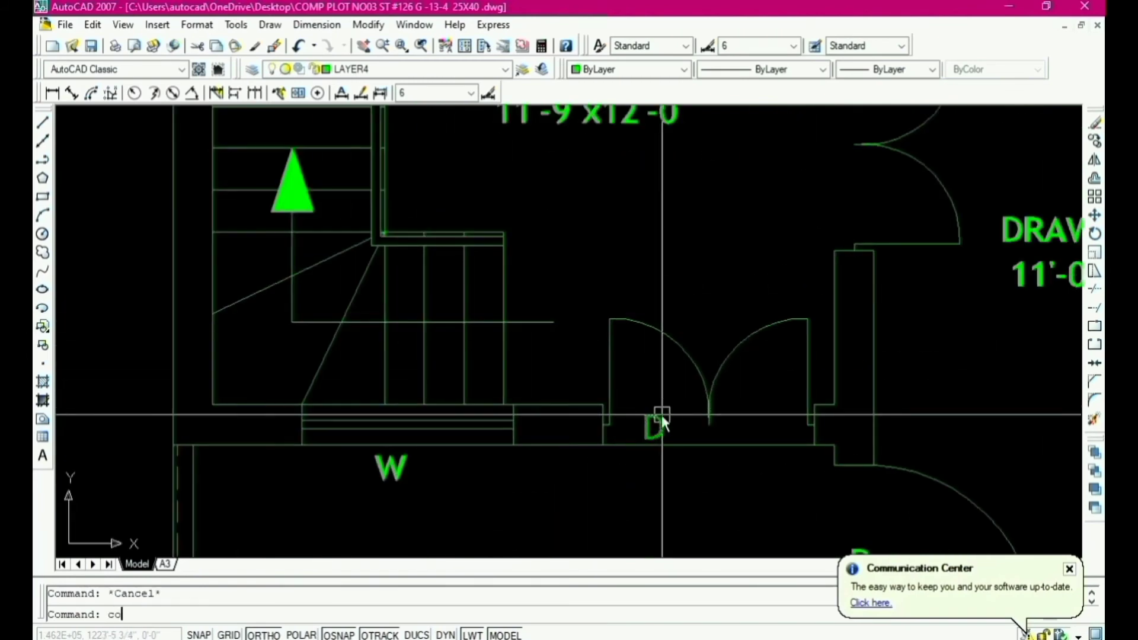
pyautogui.press('Return')
pyautogui.click(652, 422)
pyautogui.press('Return')
pyautogui.click(633, 418)
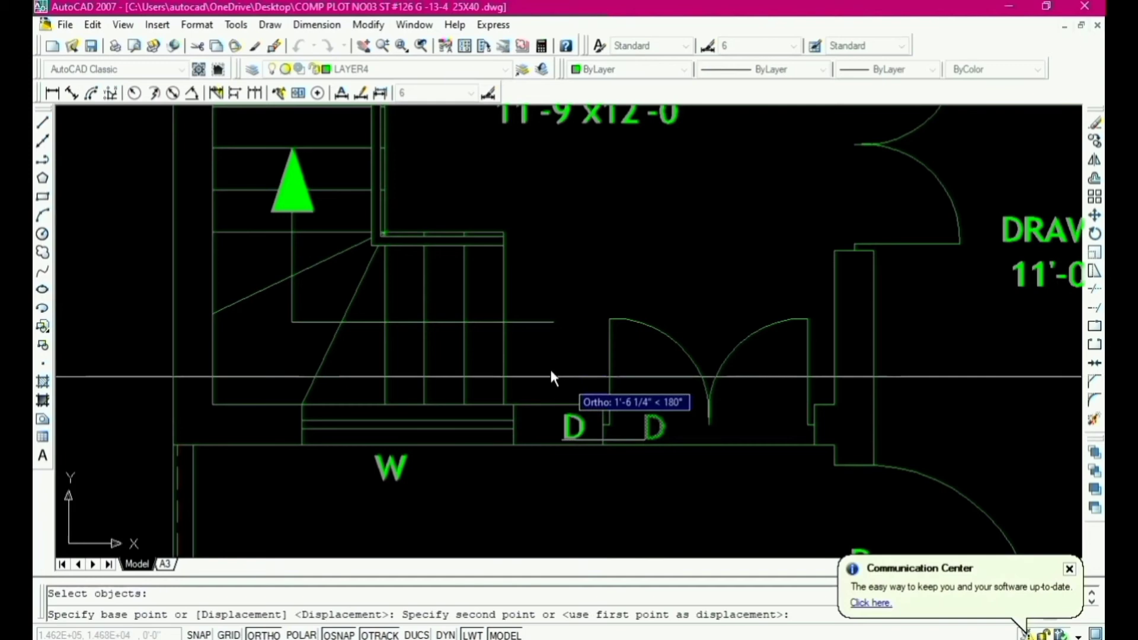
pyautogui.press('F8')
pyautogui.click(526, 347)
# Step: Change the copied D label below the stair arrow's tail to read "up"
pyautogui.scroll(4, 526, 348)
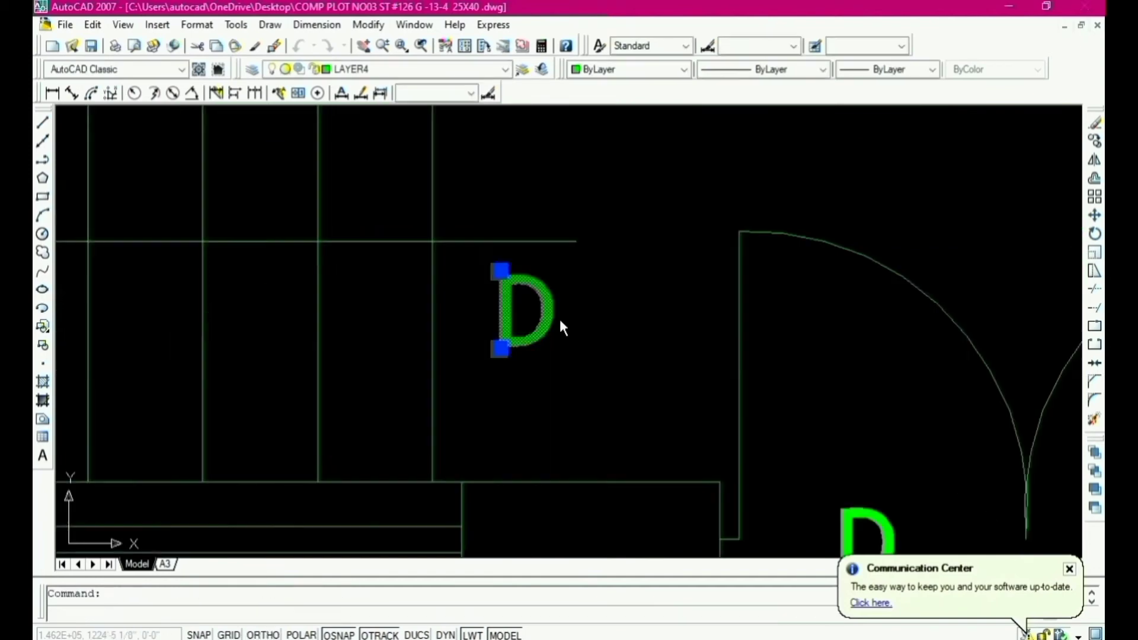
pyautogui.doubleClick(557, 323)
pyautogui.click(553, 354)
pyautogui.scroll(3, 553, 347)
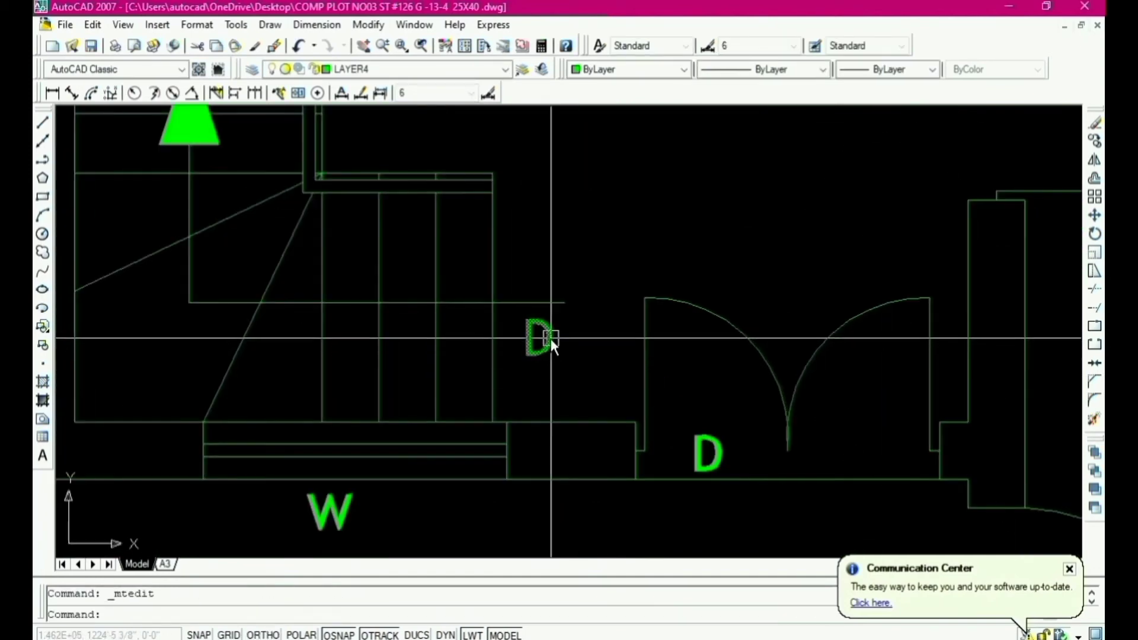
pyautogui.click(550, 339)
pyautogui.scroll(3, 550, 339)
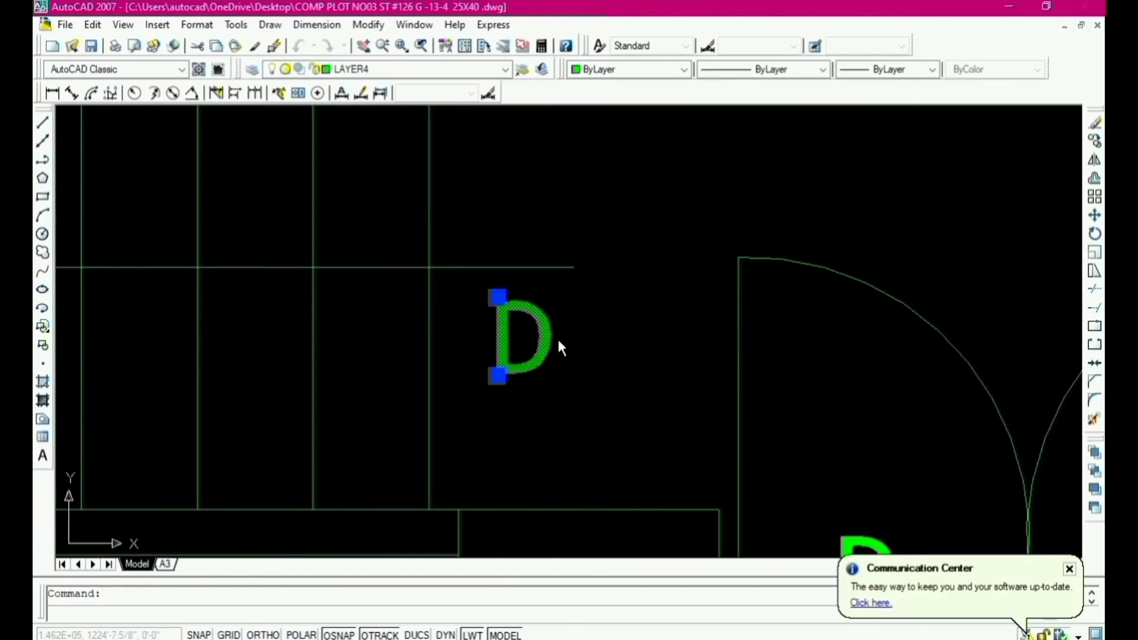
pyautogui.doubleClick(558, 337)
pyautogui.moveTo(560, 341); pyautogui.dragTo(497, 351)
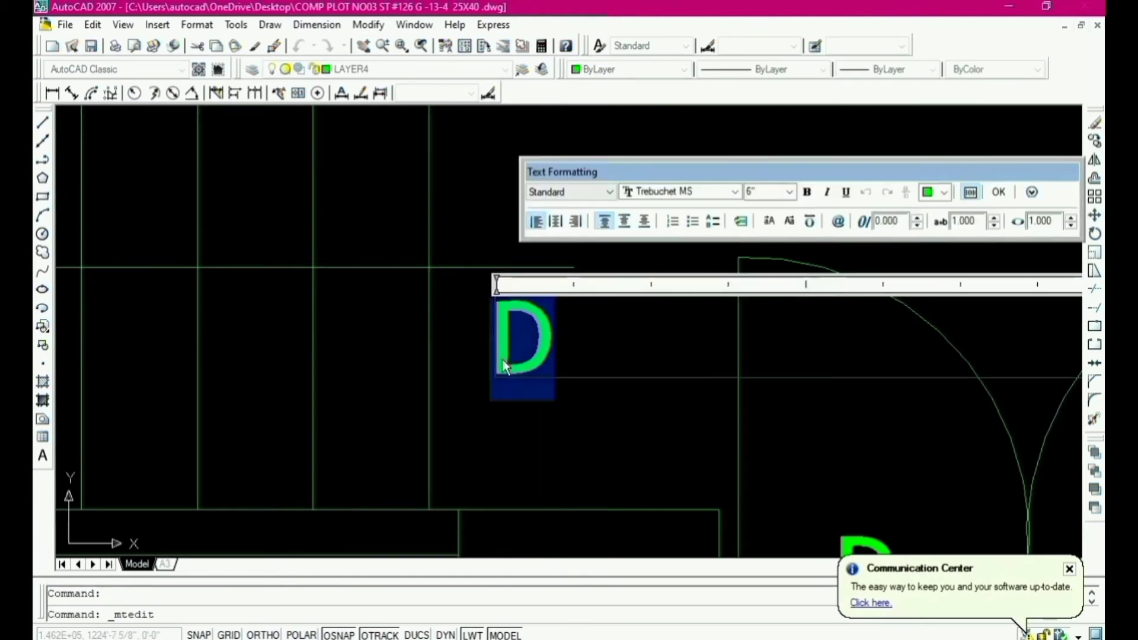
pyautogui.write('up')
pyautogui.scroll(-5, 528, 403)
pyautogui.click(531, 421)
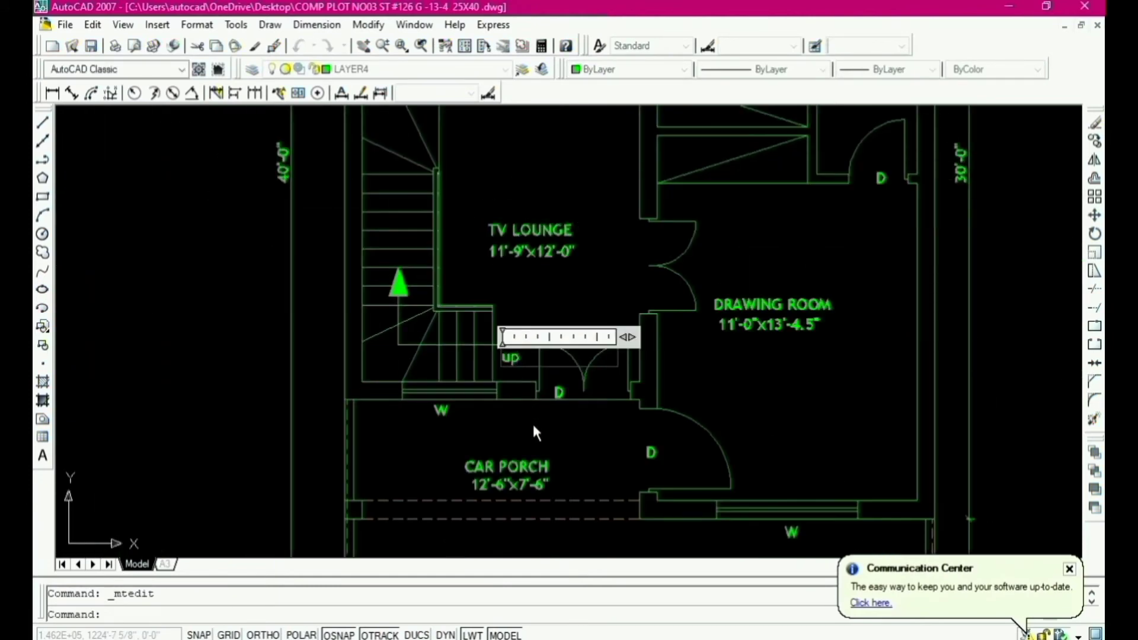
pyautogui.press('Escape')
# Step: Copy the entire ground floor plan with its dimensions and title horizontally to the right of the original, with Ortho on
pyautogui.scroll(-5, 532, 421)
pyautogui.scroll(5, 518, 394)
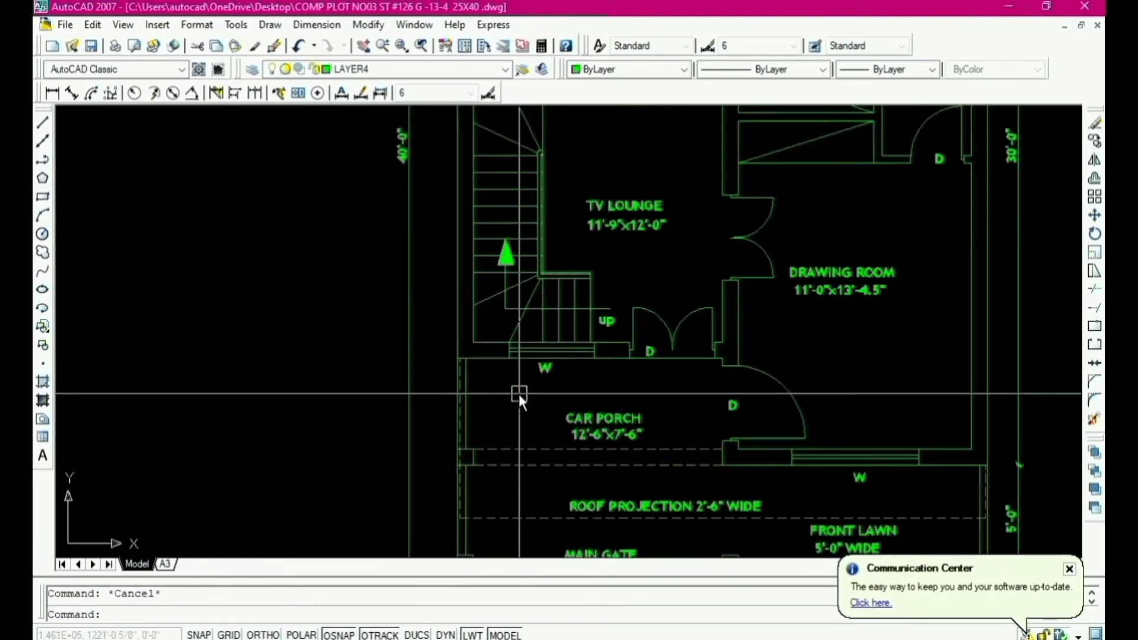
pyautogui.scroll(-5, 523, 395)
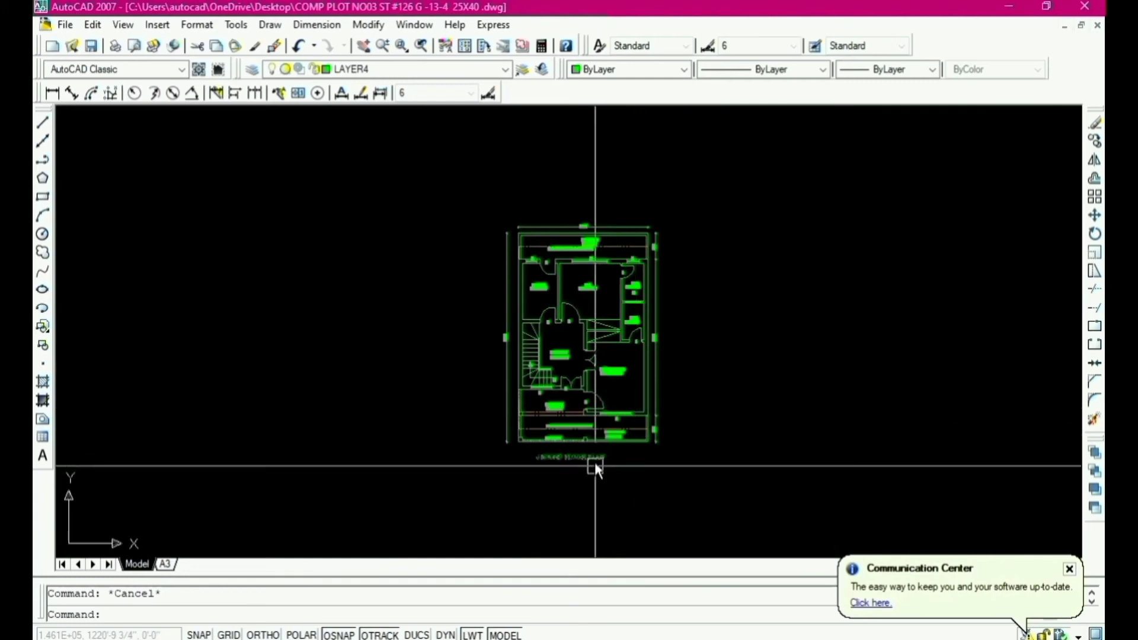
pyautogui.scroll(3, 596, 463)
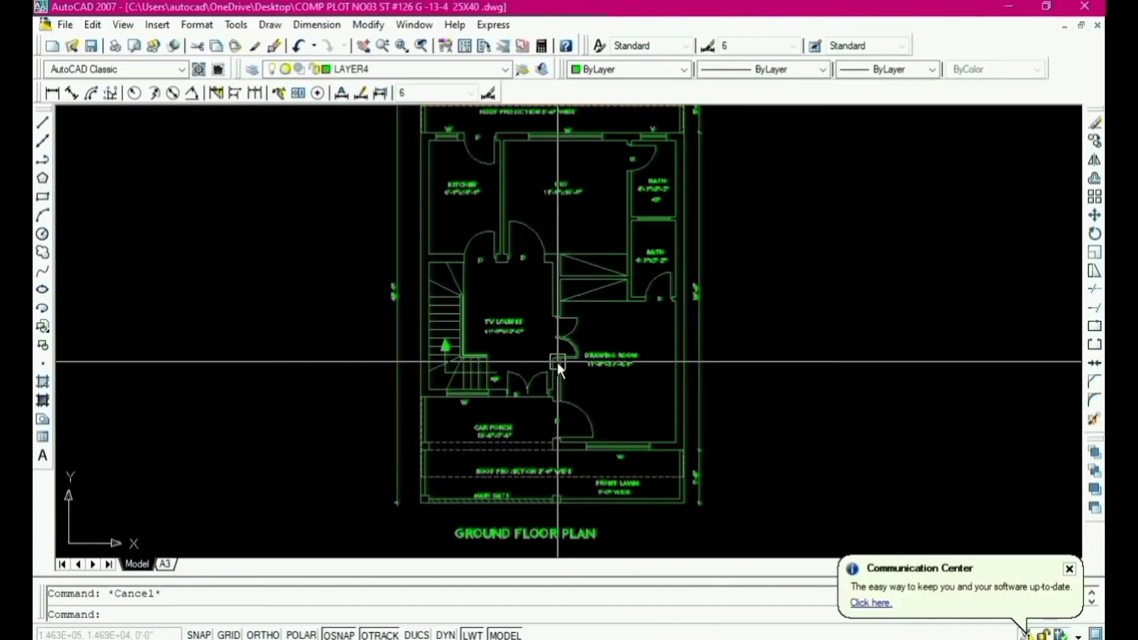
pyautogui.scroll(-5, 557, 362)
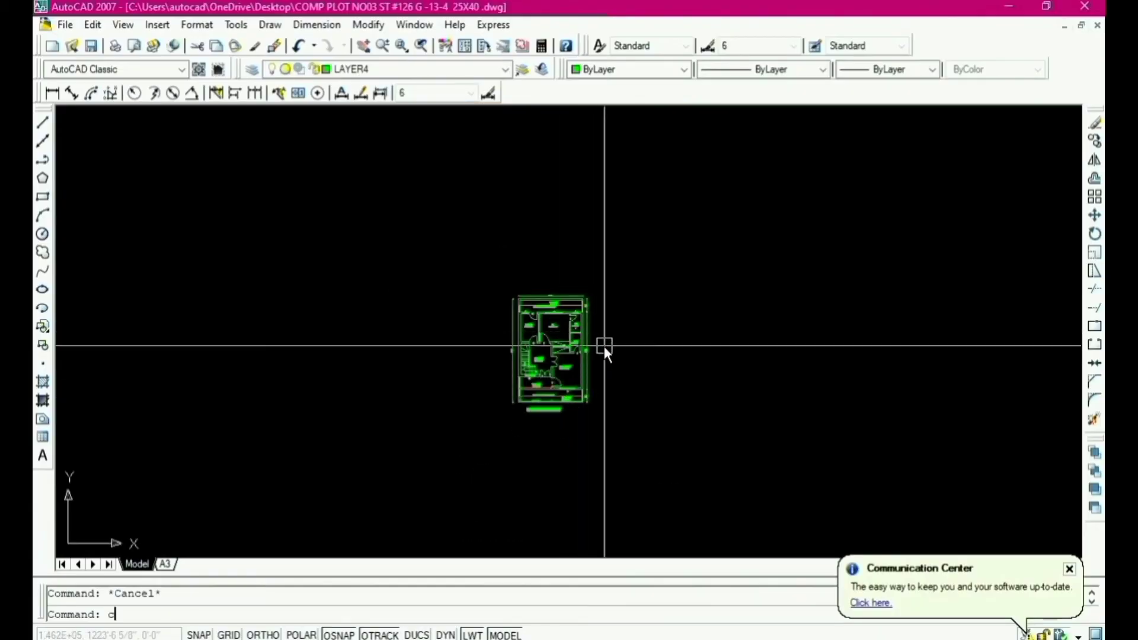
pyautogui.write('o')
pyautogui.press('Return')
pyautogui.click(649, 256)
pyautogui.click(479, 446)
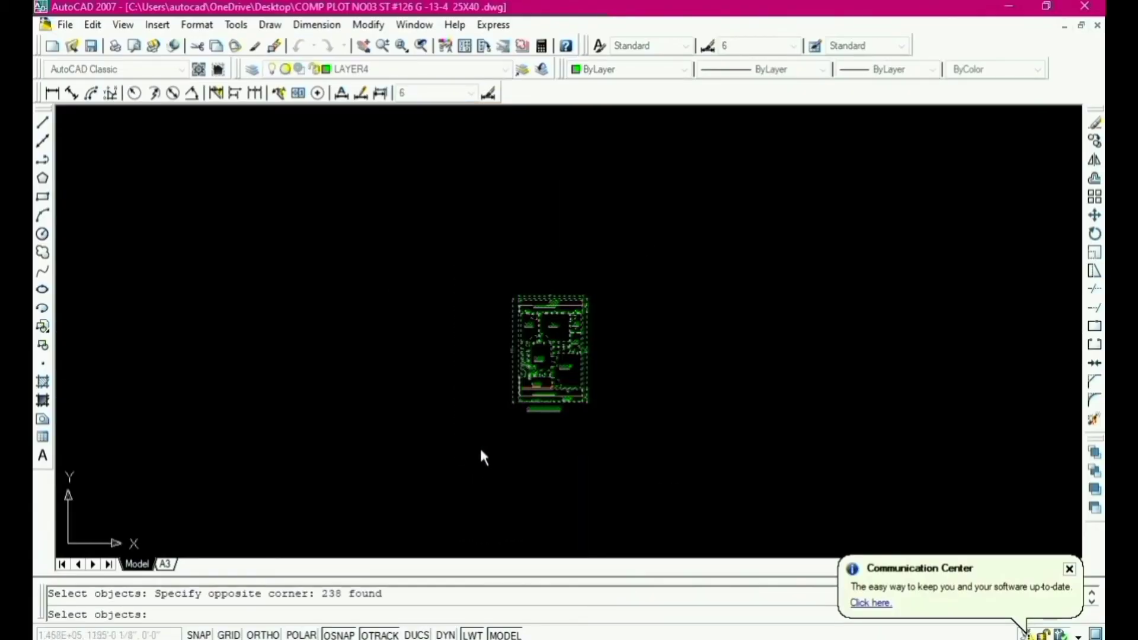
pyautogui.press('Return')
pyautogui.click(581, 445)
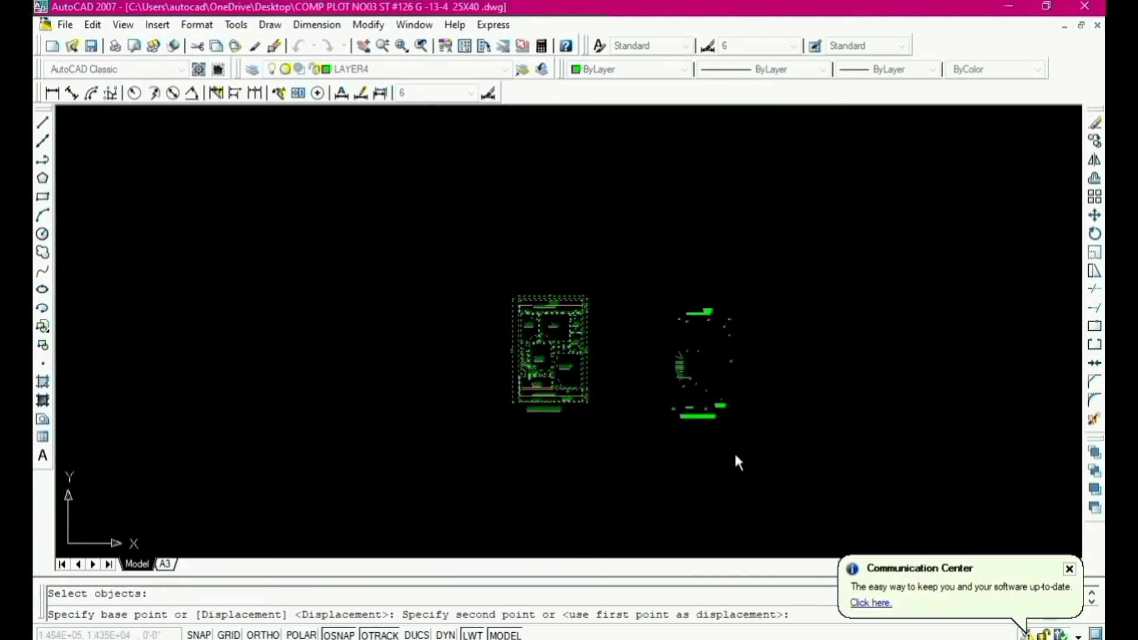
pyautogui.press('F8')
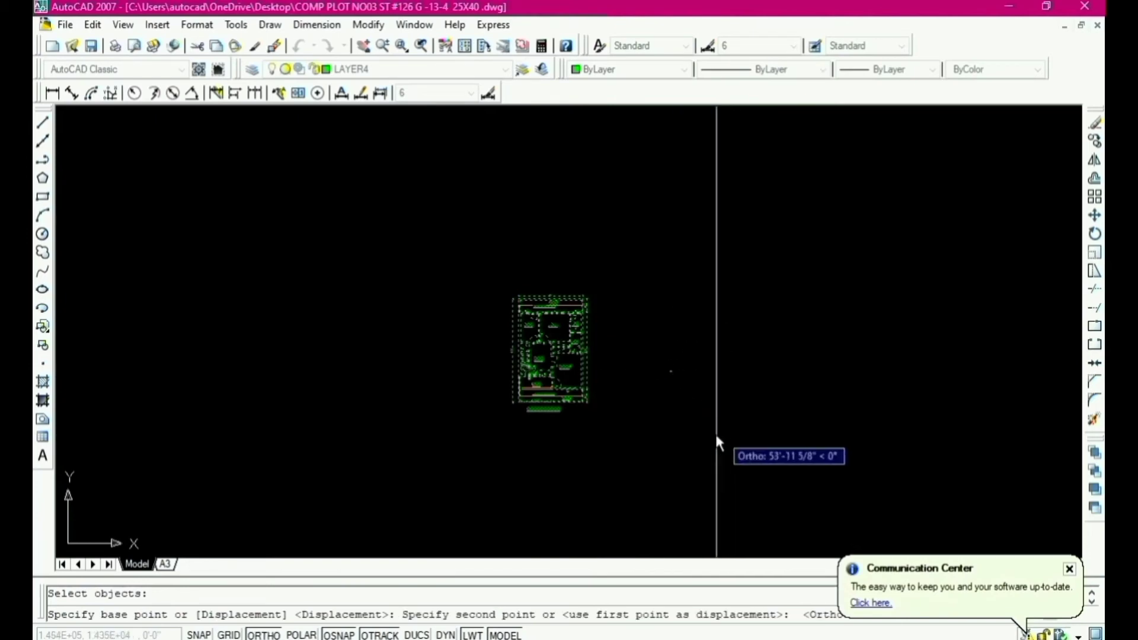
pyautogui.click(699, 435)
pyautogui.scroll(4, 649, 415)
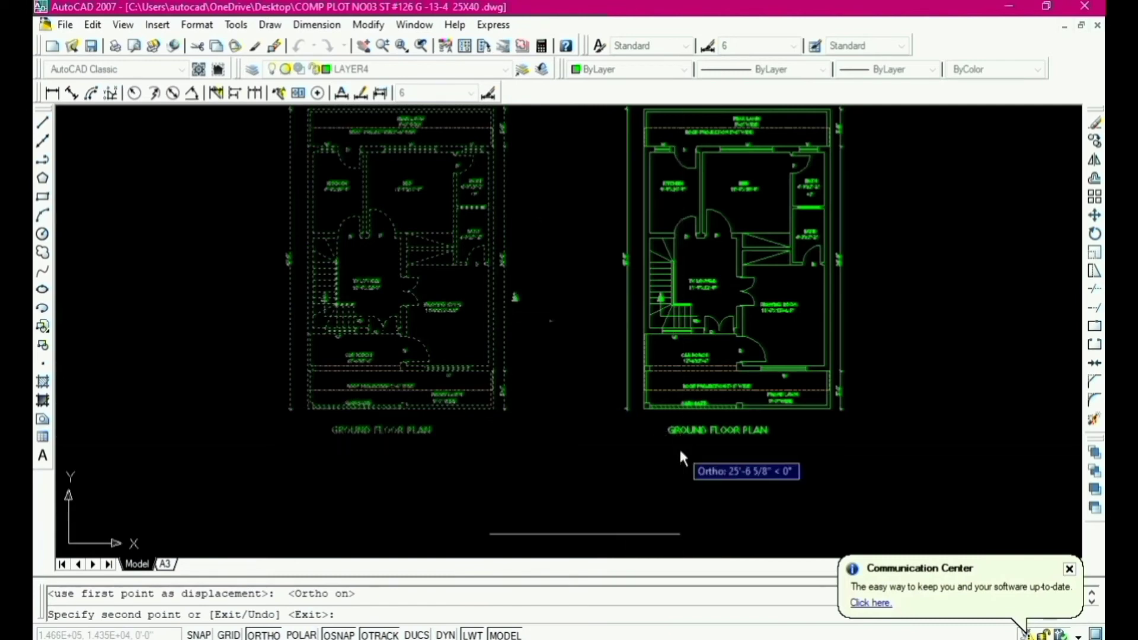
pyautogui.press('Escape')
# Step: Change GROUND to FIRST in the copied plan's title, in capitals, so it reads FIRST FLOOR PLAN
pyautogui.scroll(8, 694, 436)
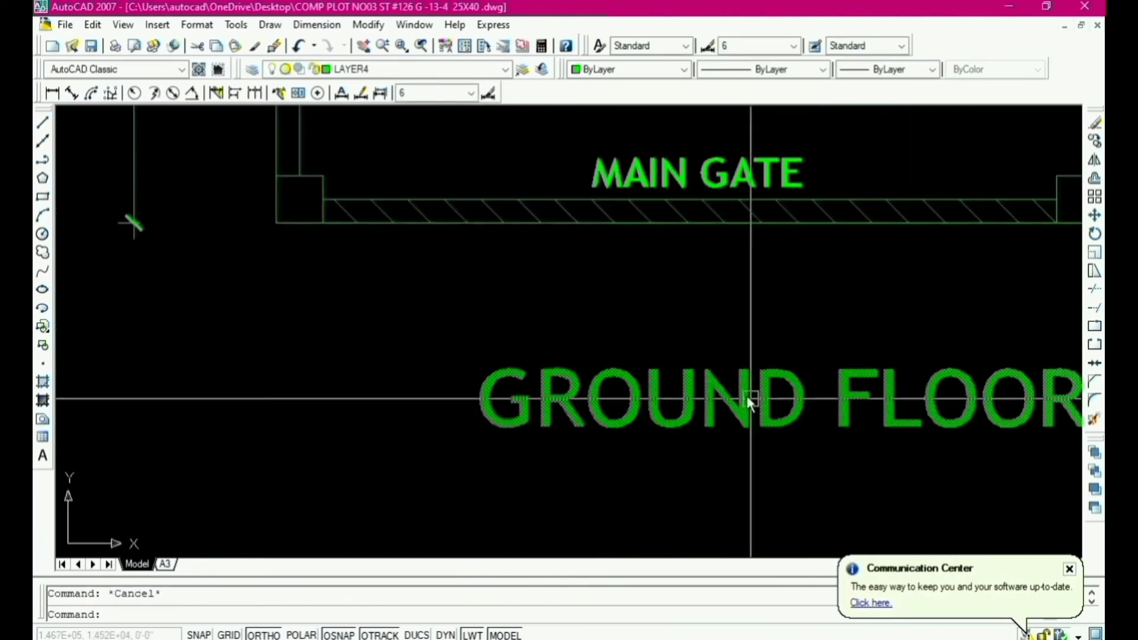
pyautogui.doubleClick(749, 400)
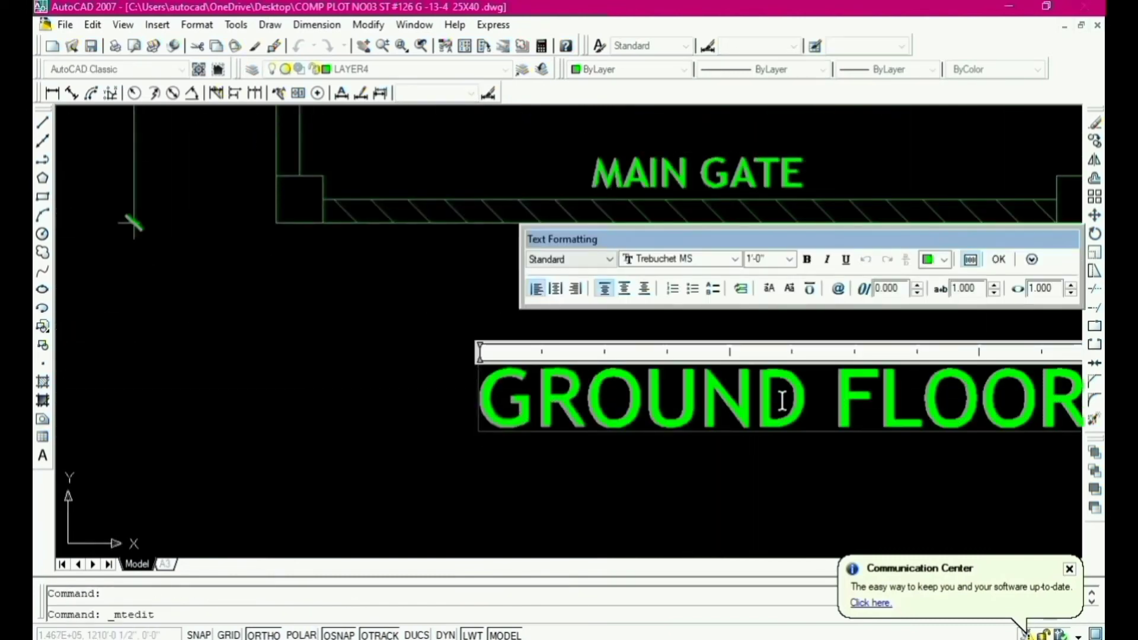
pyautogui.moveTo(806, 403); pyautogui.dragTo(483, 403)
pyautogui.write('fir')
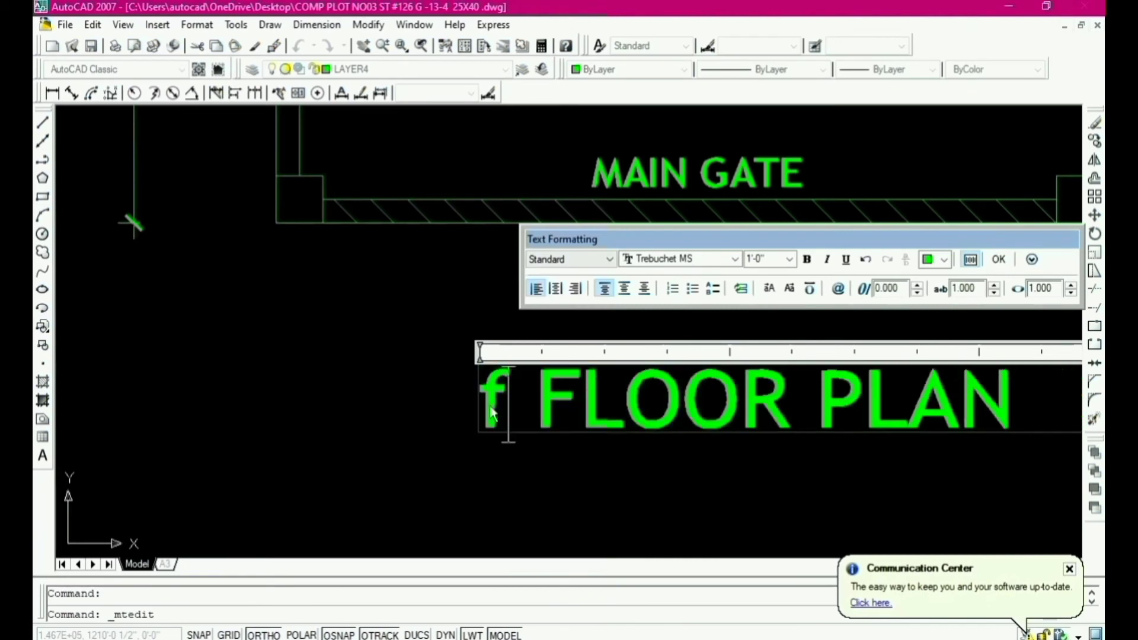
pyautogui.write('st')
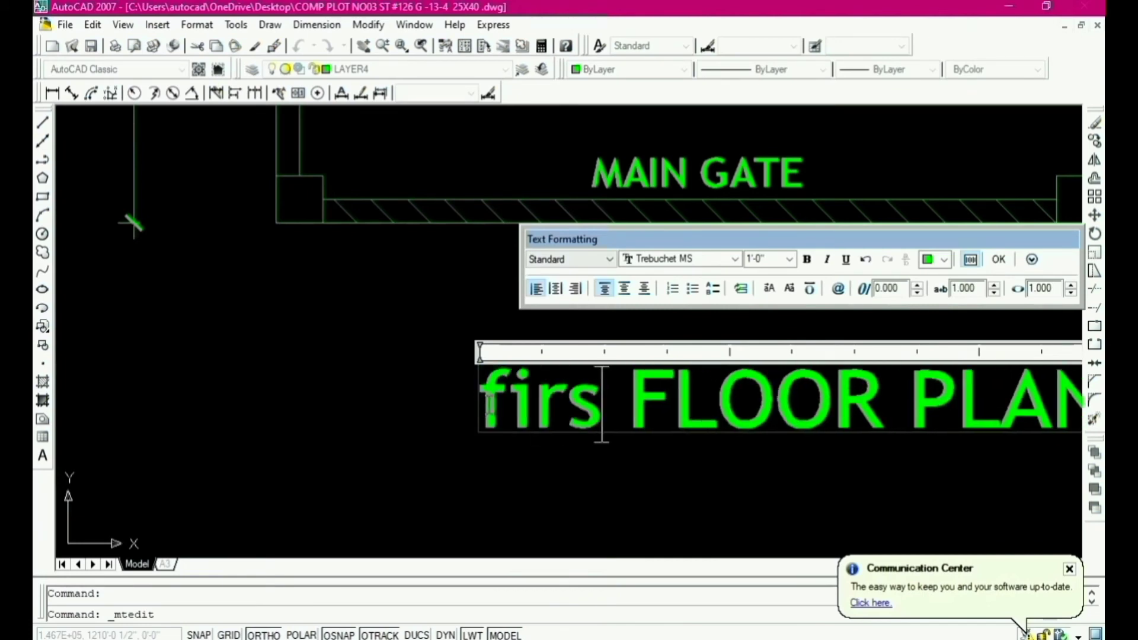
pyautogui.moveTo(636, 408); pyautogui.dragTo(534, 414)
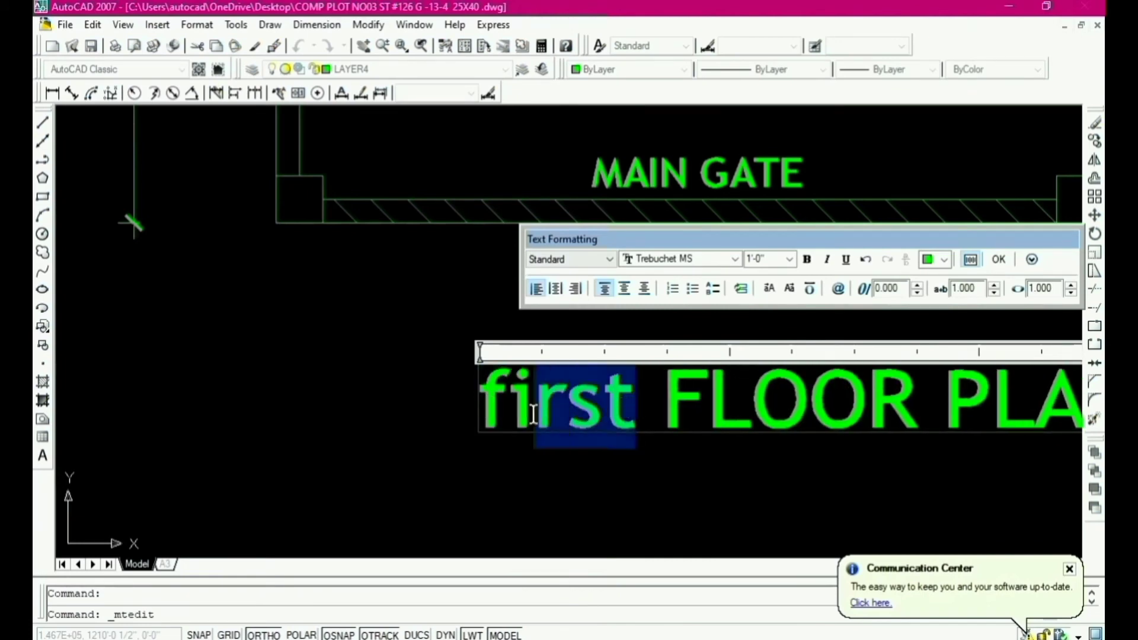
pyautogui.hotkey('ctrl', 'shift', 'u')
pyautogui.click(457, 422)
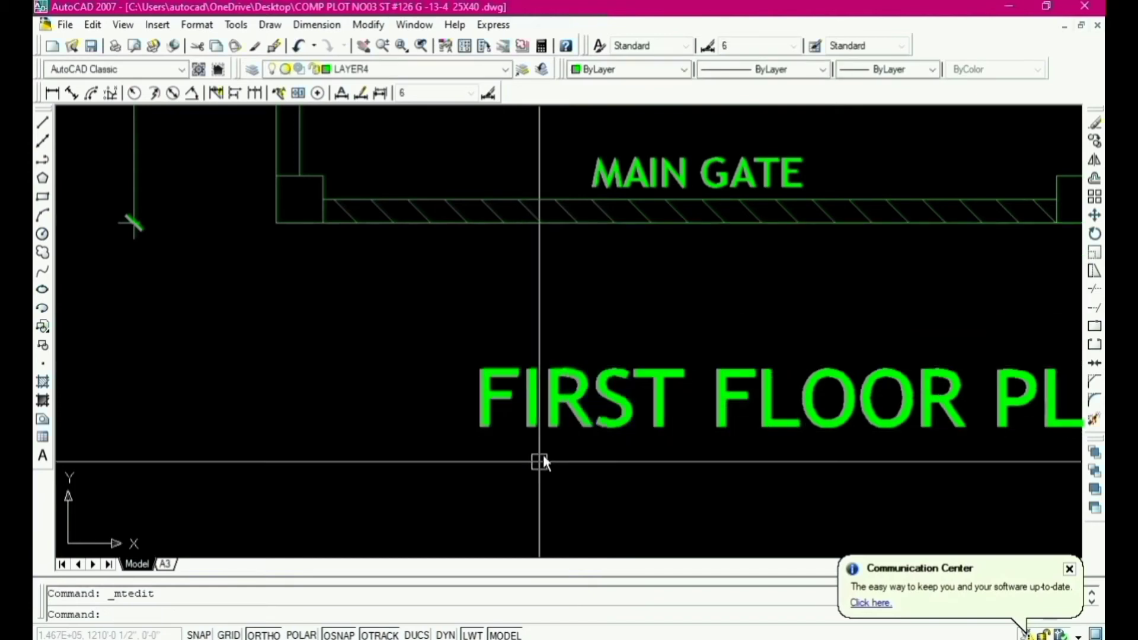
pyautogui.scroll(-3, 543, 454)
pyautogui.hotkey('ctrl', 'z')
pyautogui.scroll(-5, 574, 350)
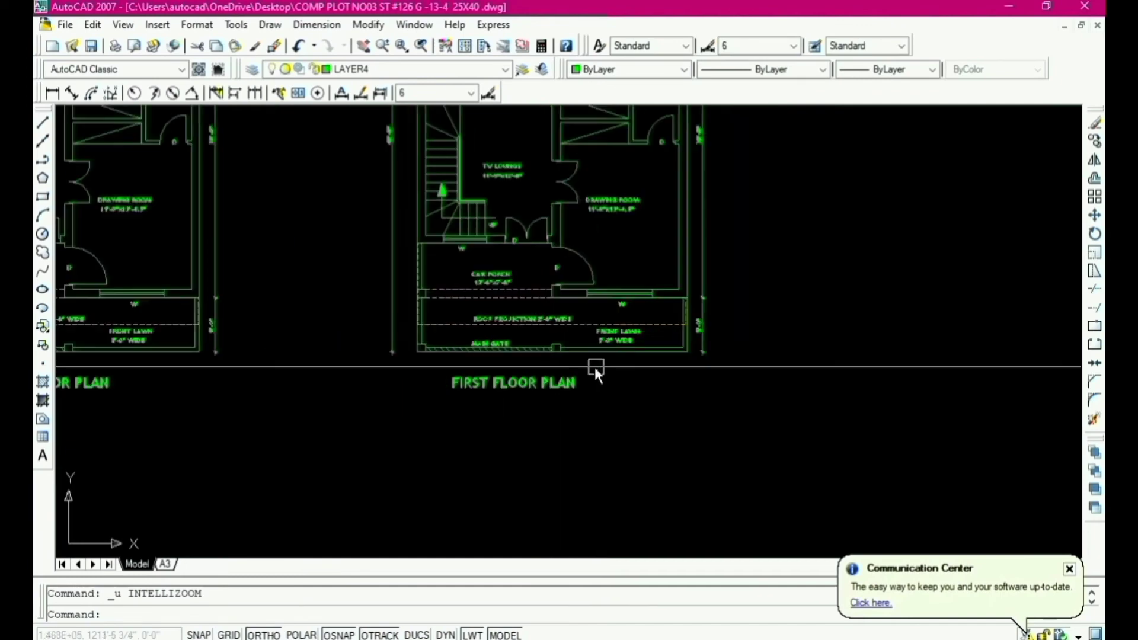
pyautogui.scroll(2, 498, 349)
pyautogui.click(953, 323)
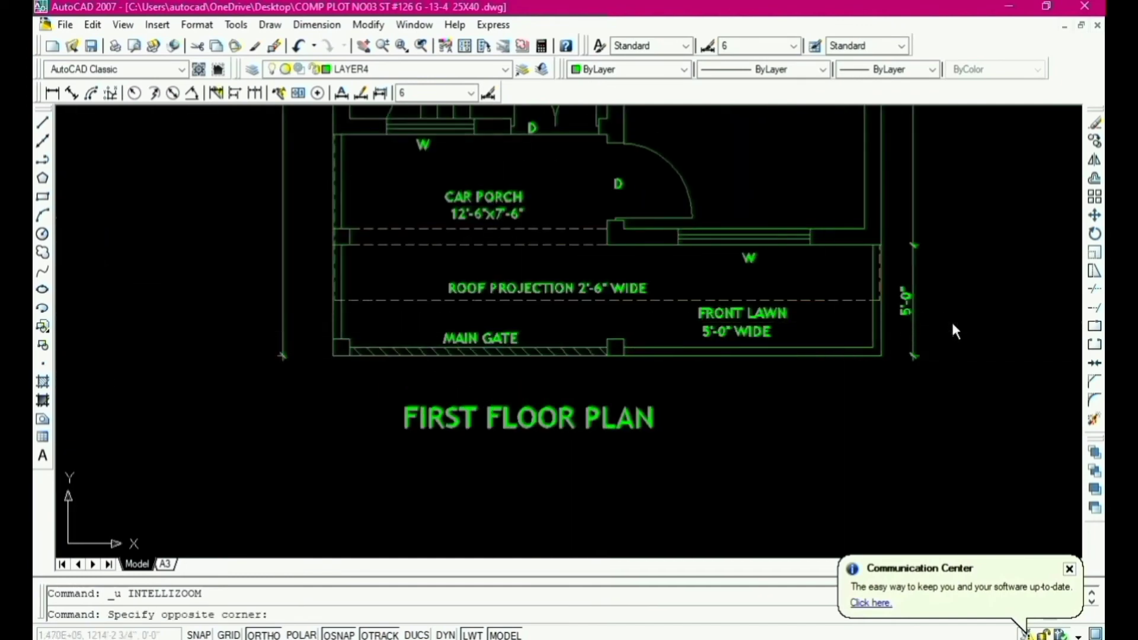
pyautogui.click(298, 393)
pyautogui.press('Escape')
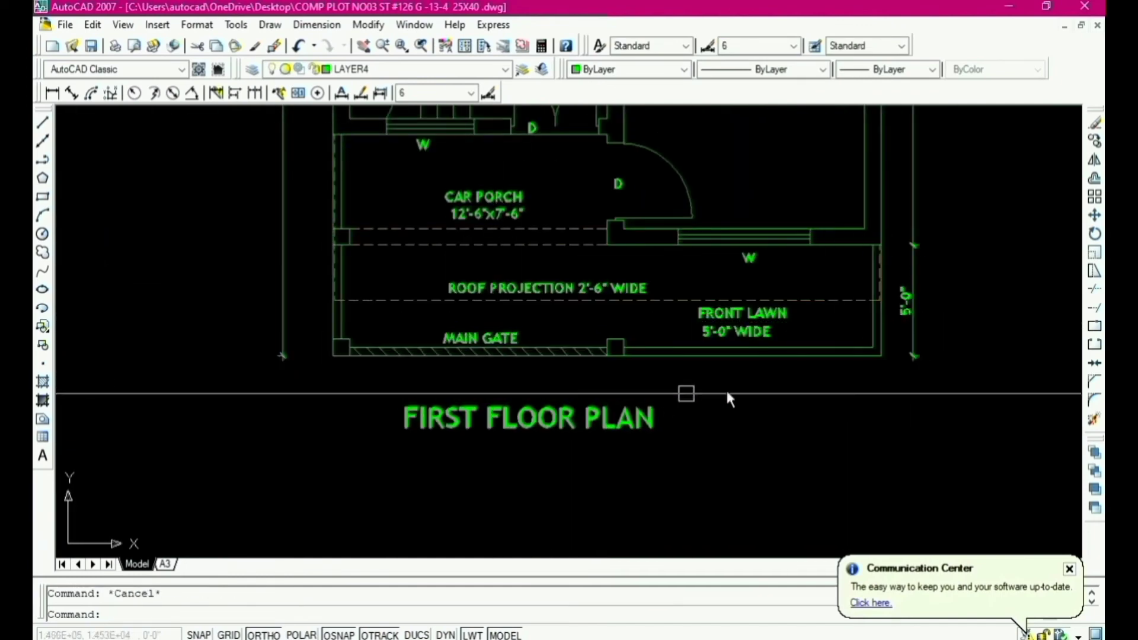
# Step: Erase the first floor plan's front boundary wall, main gate and label, front lawn's 5'-0" WIDE text, front 5'-0" dimension and staircase-side overall dimension
pyautogui.write('e')
pyautogui.press('Return')
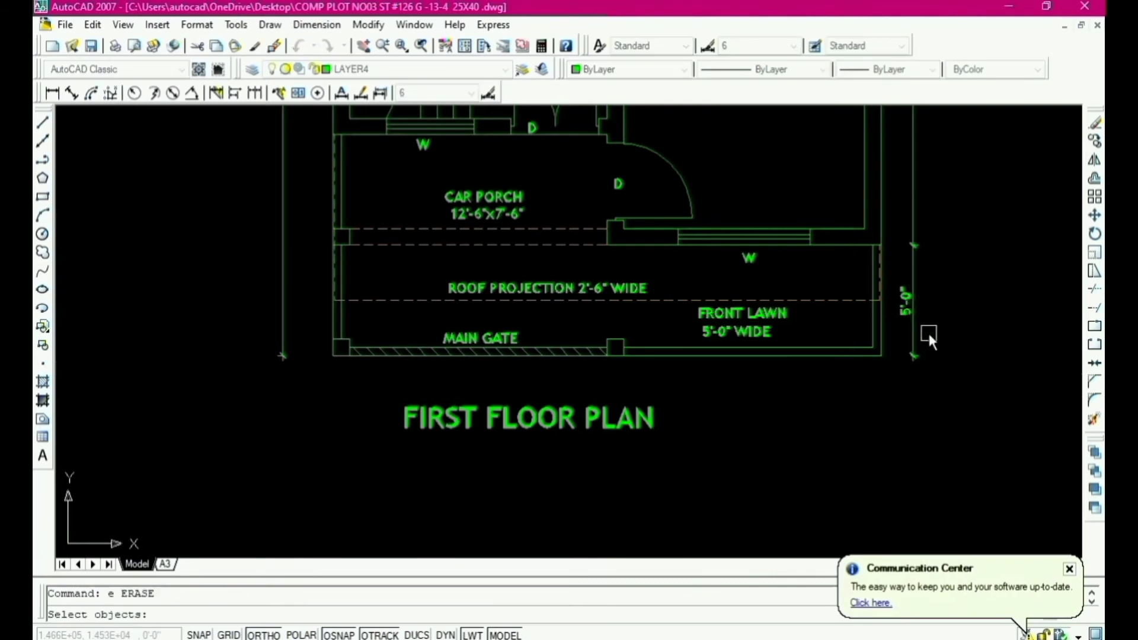
pyautogui.click(929, 334)
pyautogui.scroll(-6, 356, 382)
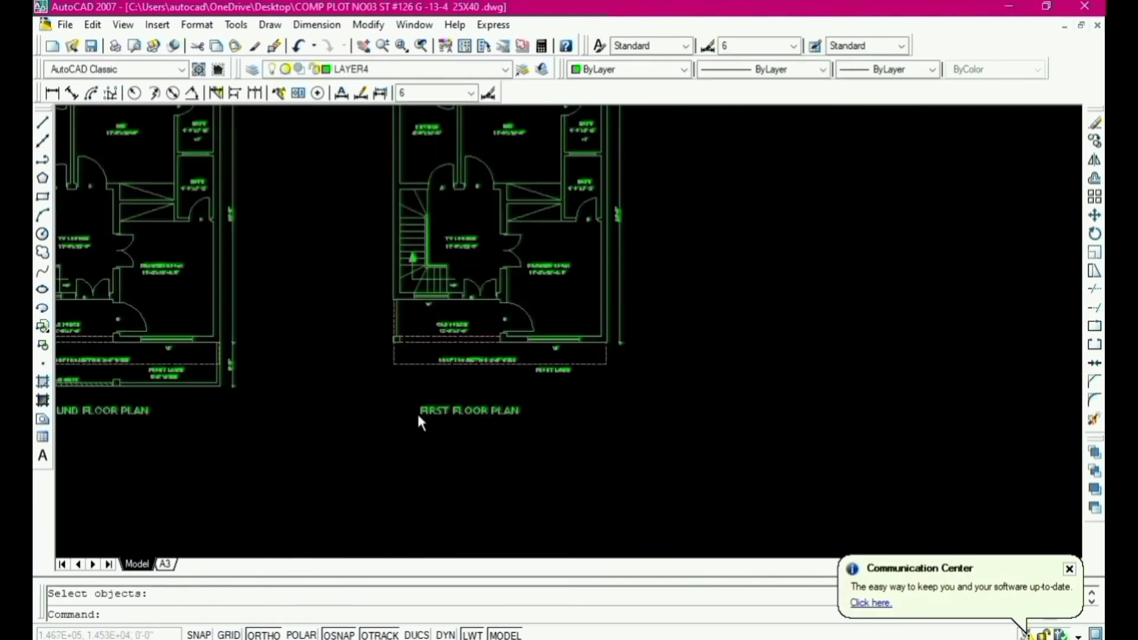
# Step: Erase the first floor plan's rear boundary wall, REAR LAWN text, 25'-0" dimension and rear 5'-0" dimension
pyautogui.scroll(4, 460, 180)
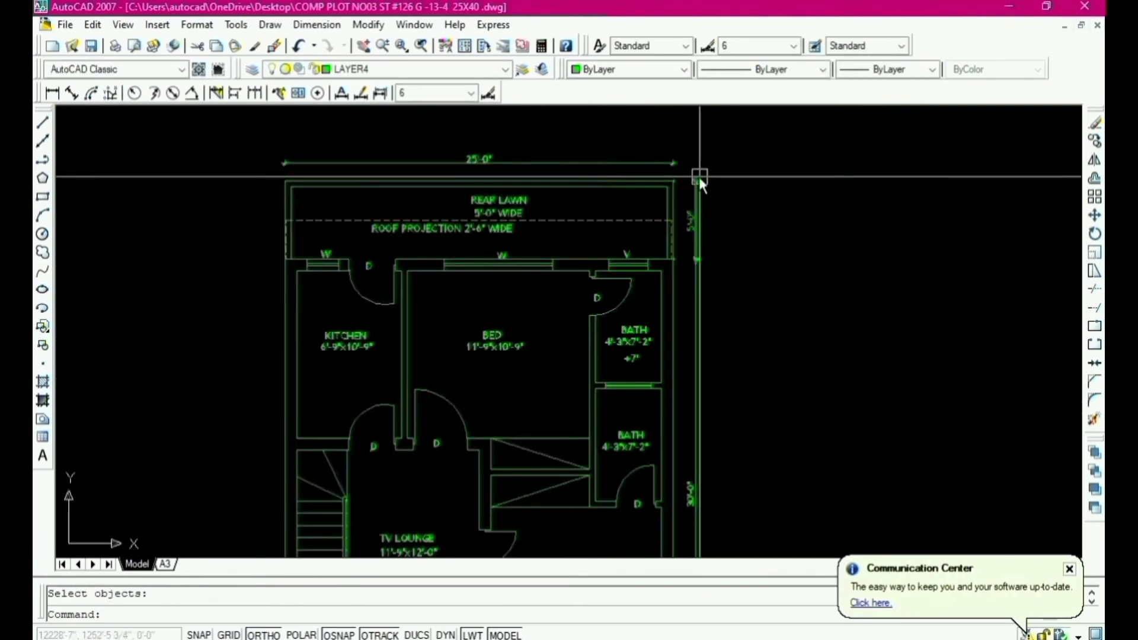
pyautogui.press('Return')
pyautogui.click(735, 170)
pyautogui.press('Escape')
# Step: Offset the three dashed outer lines of the first floor plan's rear roof projection inward by 4.5 inches
pyautogui.moveTo(329, 186); pyautogui.dragTo(456, 247, button='middle')
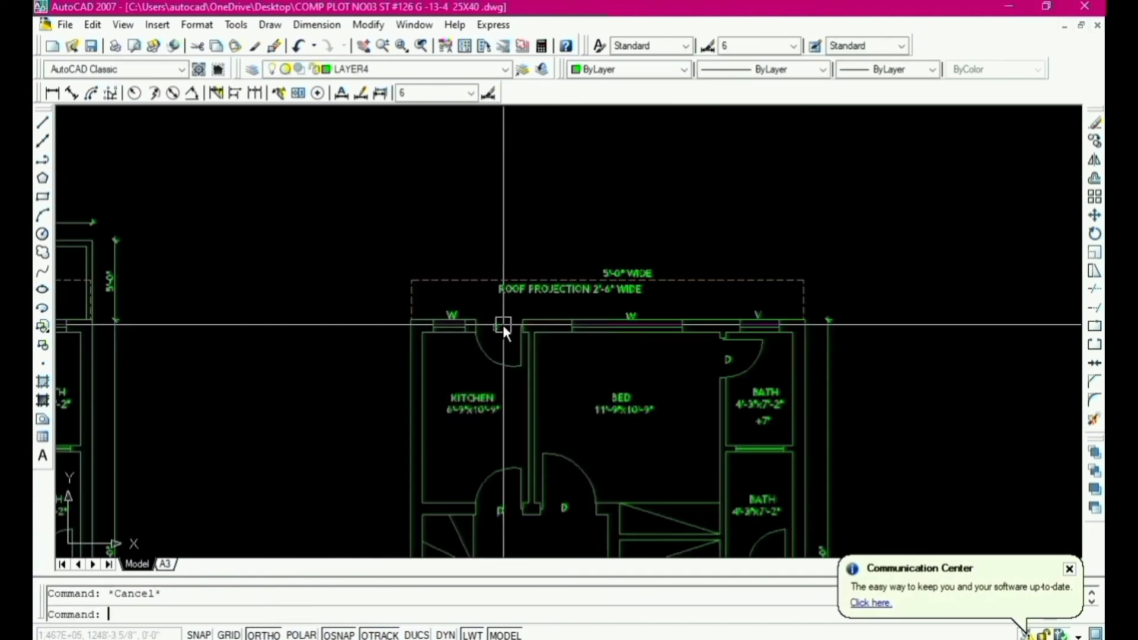
pyautogui.scroll(4, 439, 285)
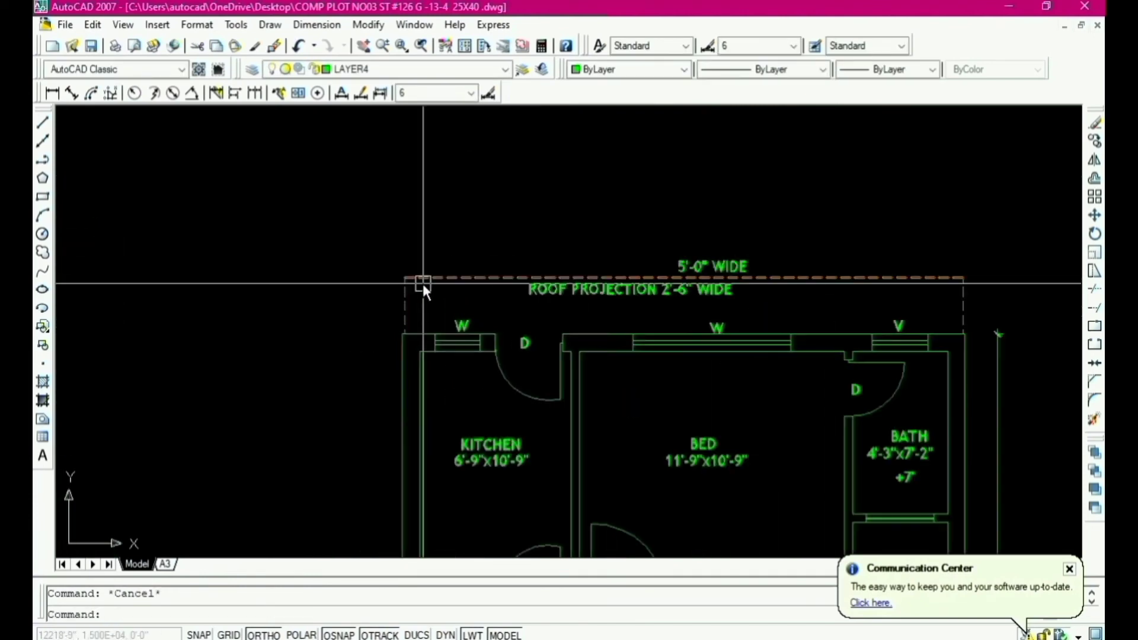
pyautogui.scroll(-3, 399, 279)
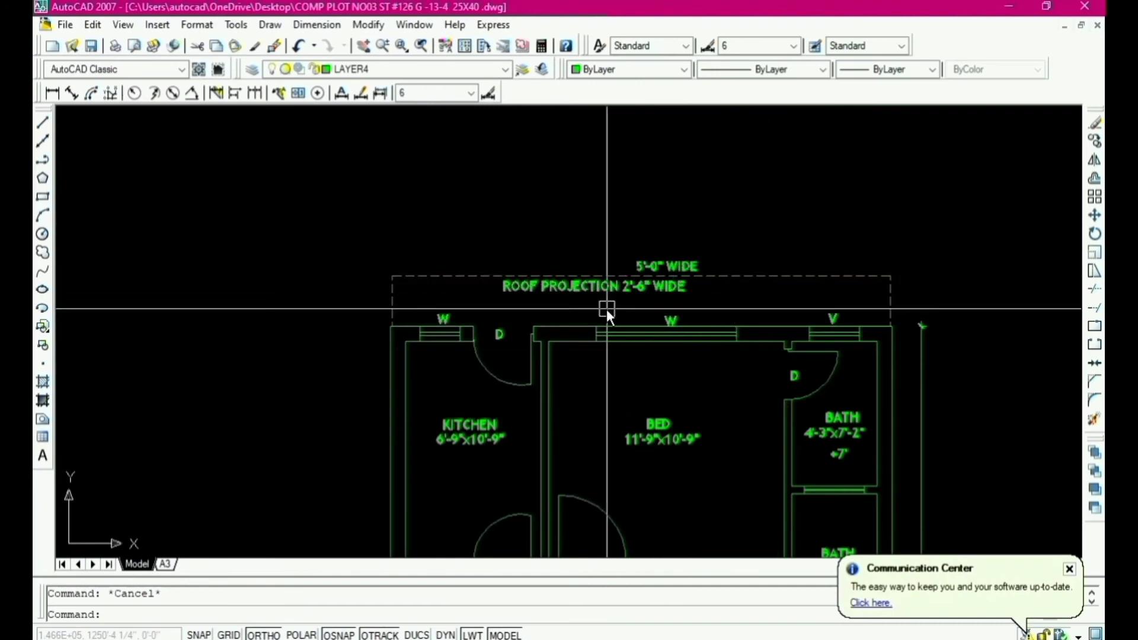
pyautogui.press('Return')
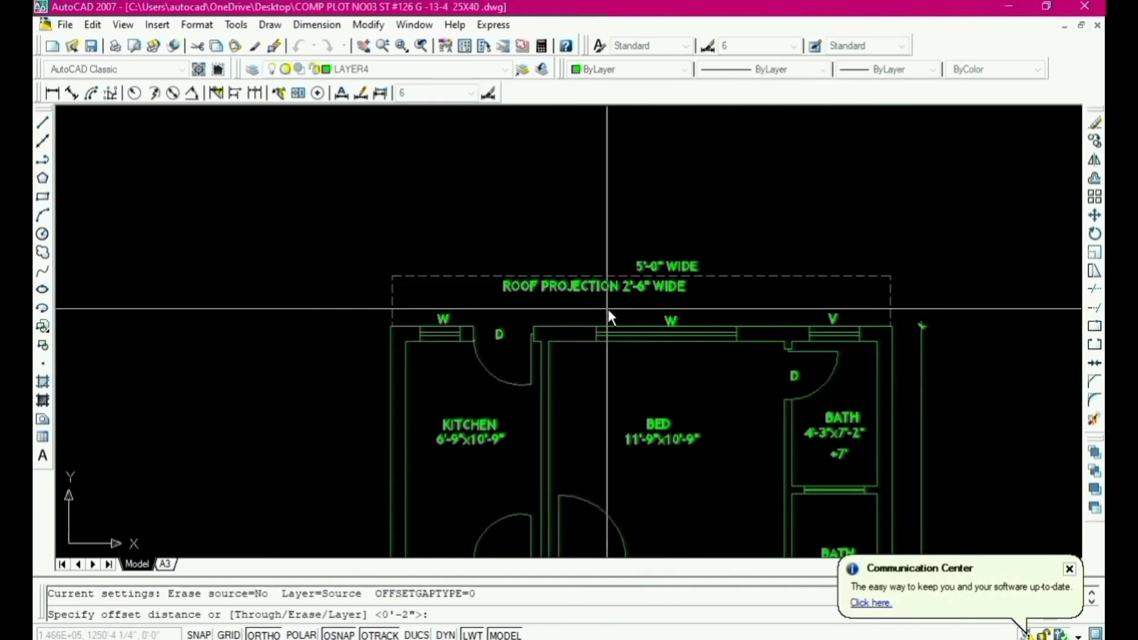
pyautogui.write('4.5')
pyautogui.press('Return')
pyautogui.scroll(1, 785, 267)
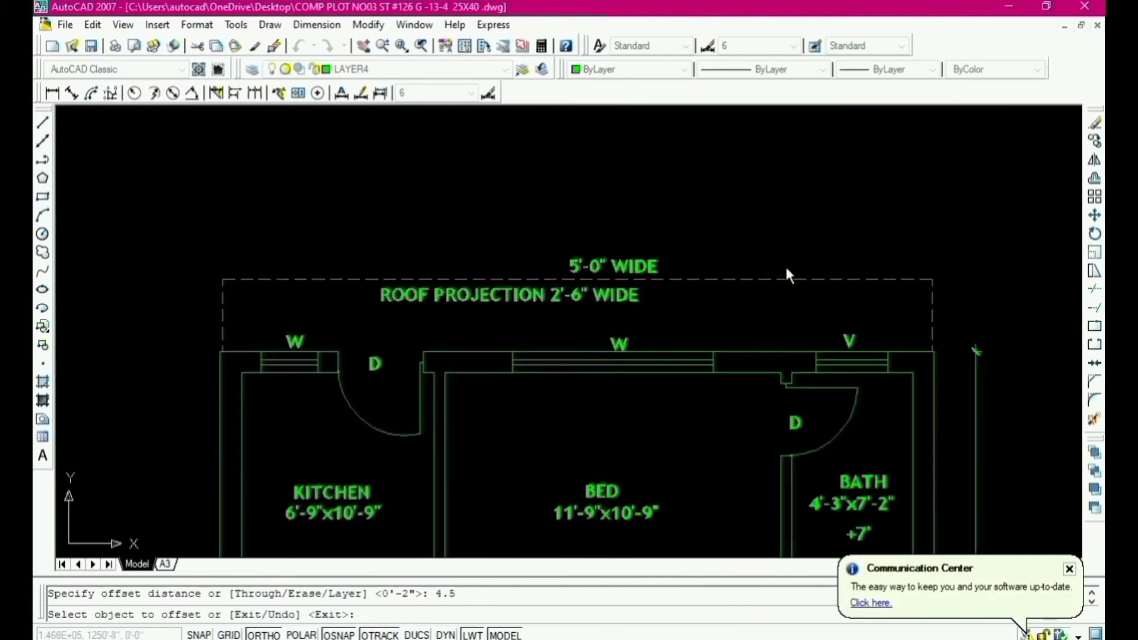
pyautogui.click(776, 277)
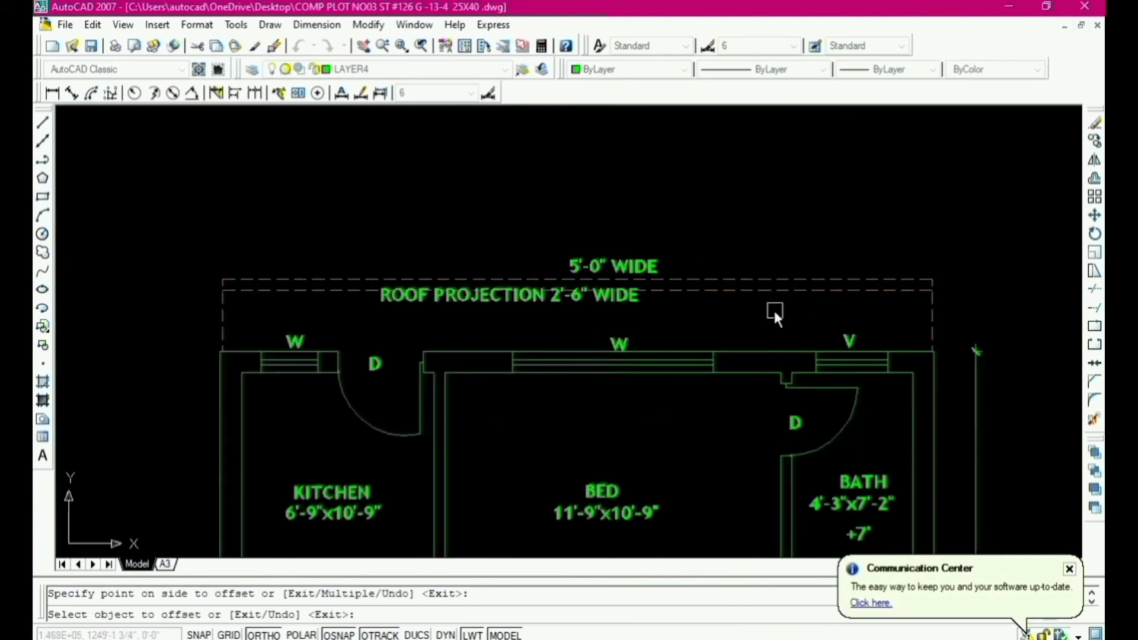
pyautogui.click(927, 302)
pyautogui.click(219, 318)
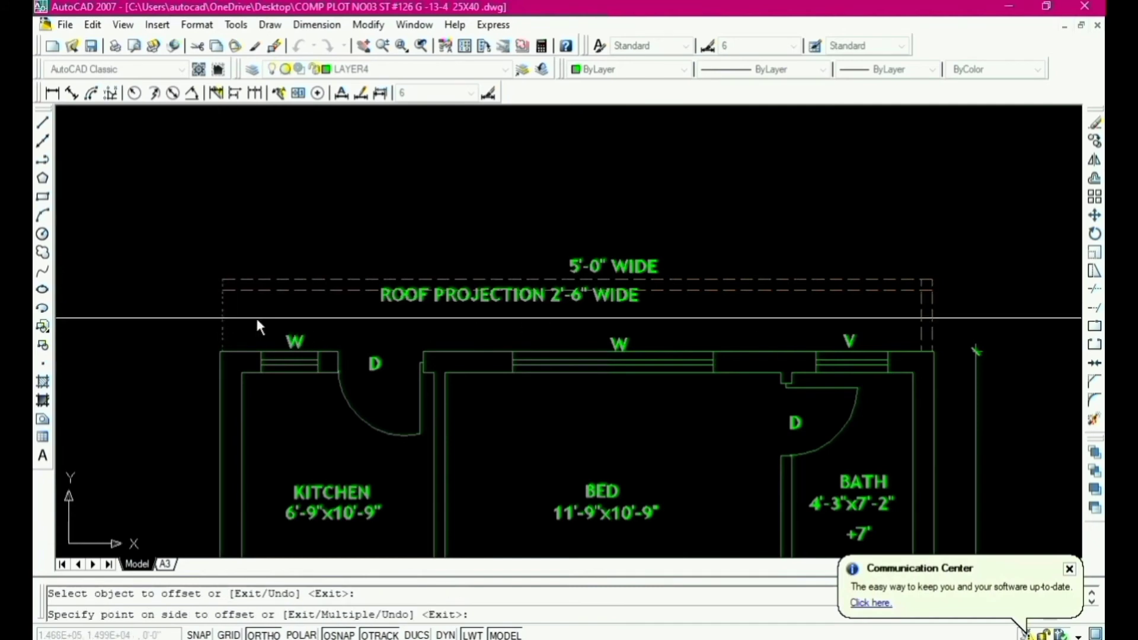
pyautogui.click(252, 326)
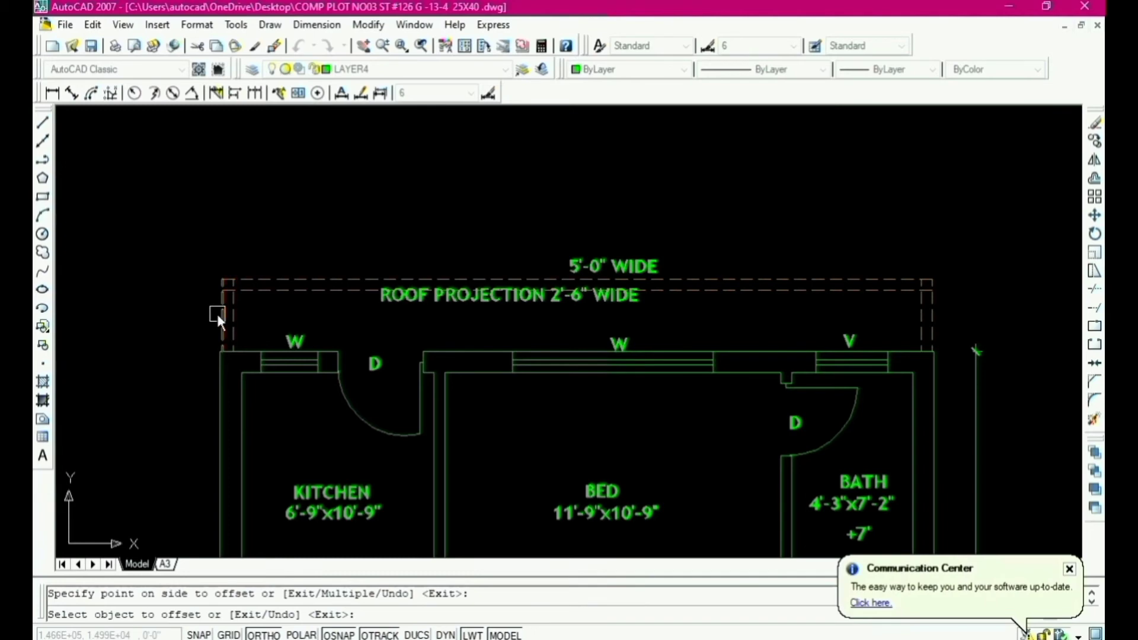
pyautogui.press('Return')
# Step: Offset the rear projection's outer dashed line on the kitchen side inward by 1 inch
pyautogui.press('Return')
pyautogui.write('1')
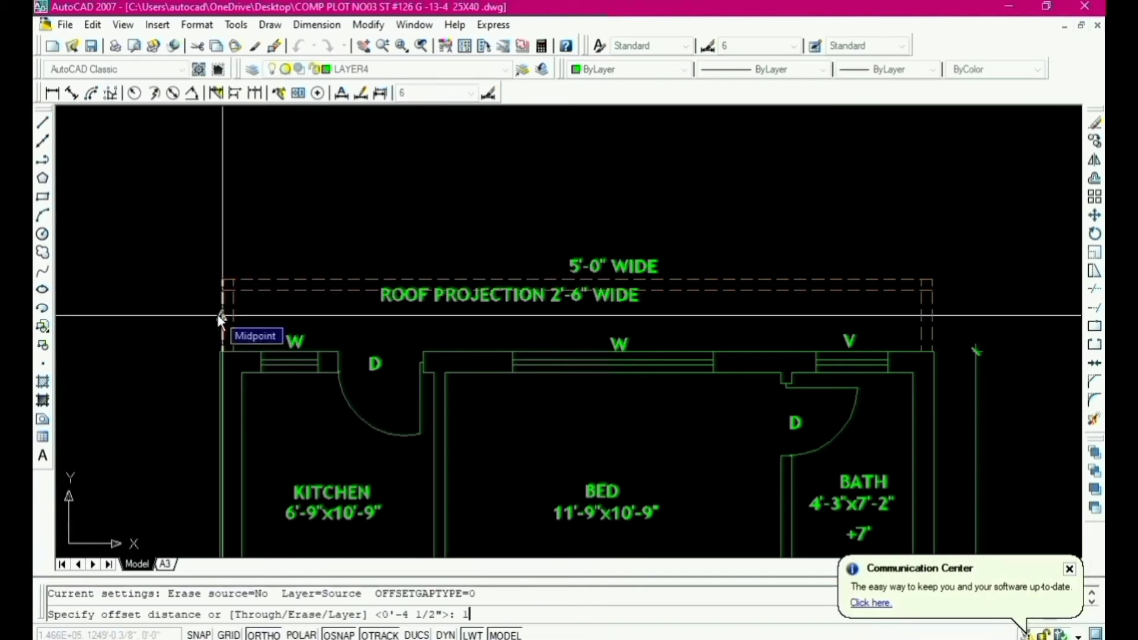
pyautogui.press('Return')
pyautogui.scroll(3, 219, 316)
pyautogui.click(223, 307)
pyautogui.click(240, 301)
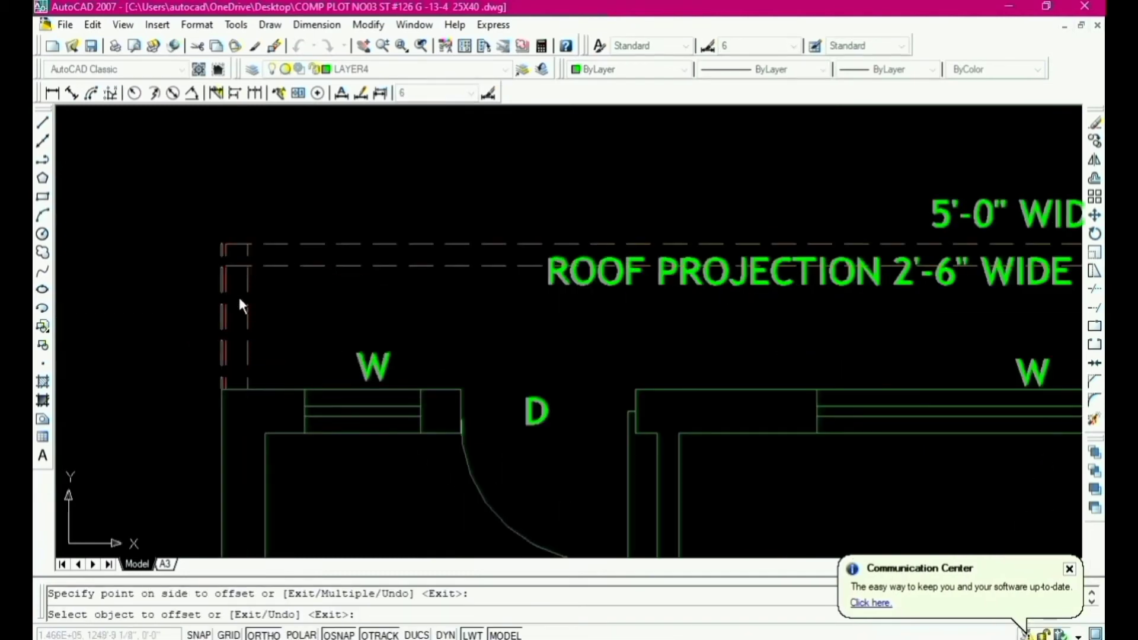
# Step: Offset the upper dashed line of the first floor's rear roof projection inward and finish the Offset command
pyautogui.click(305, 245)
pyautogui.click(290, 310)
pyautogui.scroll(-4, 290, 310)
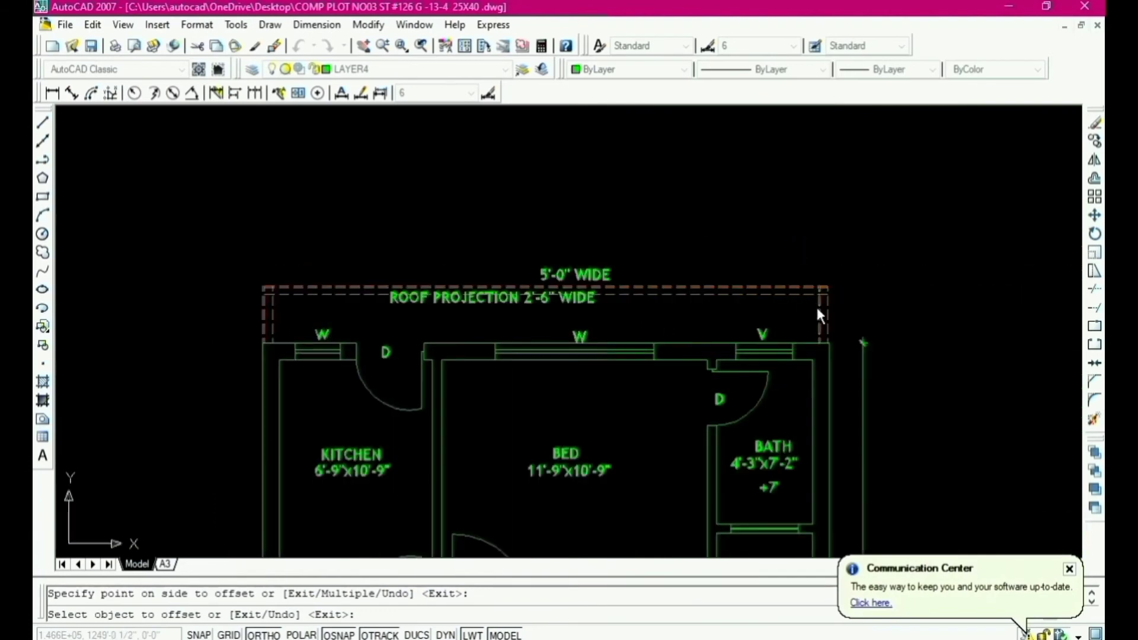
pyautogui.scroll(3, 830, 301)
pyautogui.press('Escape')
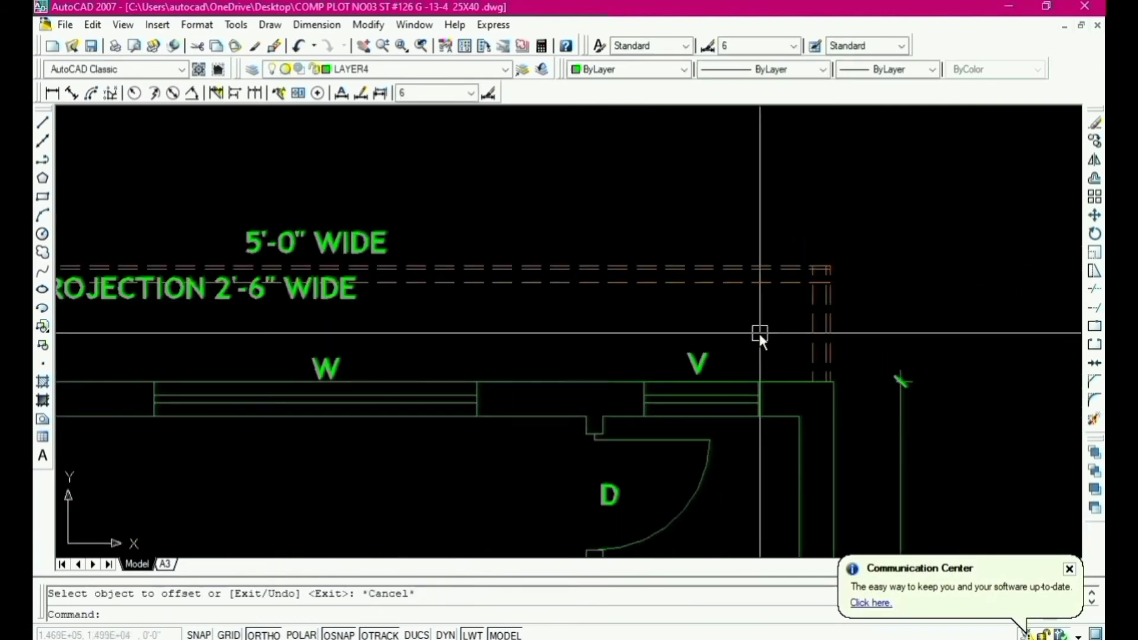
# Step: Fillet the middle and inner dashed lines into sharp, zero-radius corners at the projection's upper right end
pyautogui.write('f')
pyautogui.press('Return')
pyautogui.scroll(3, 830, 303)
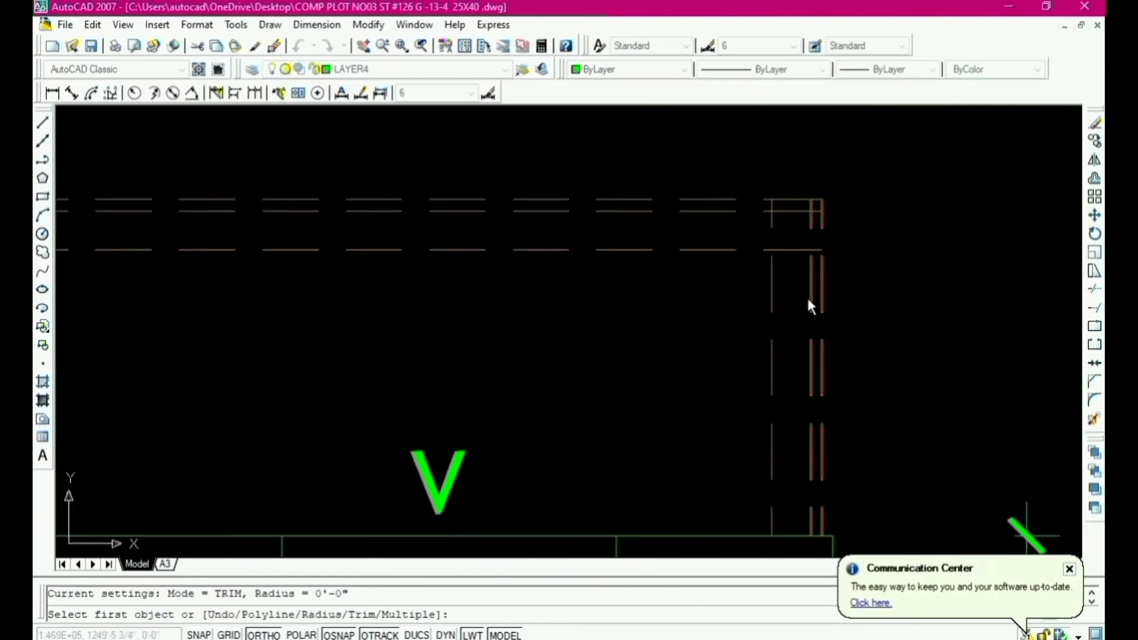
pyautogui.click(788, 250)
pyautogui.click(794, 211)
pyautogui.press('Return')
pyautogui.click(772, 275)
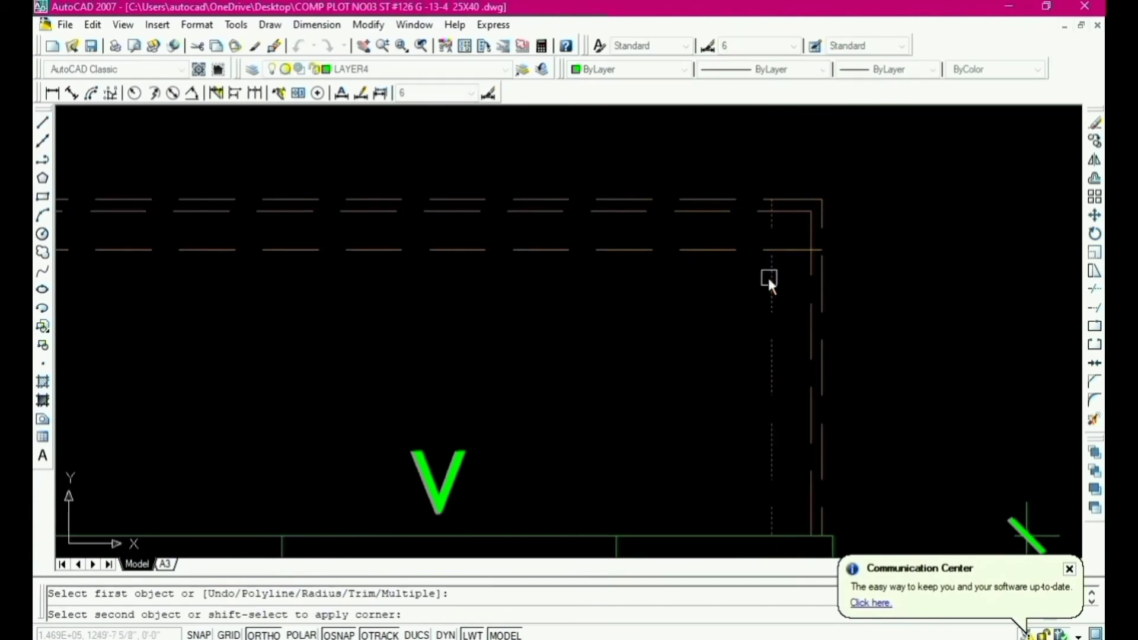
pyautogui.click(749, 252)
pyautogui.click(763, 250)
# Step: Fillet the innermost dashed lines into a sharp corner at the projection's upper left end
pyautogui.scroll(-6, 765, 253)
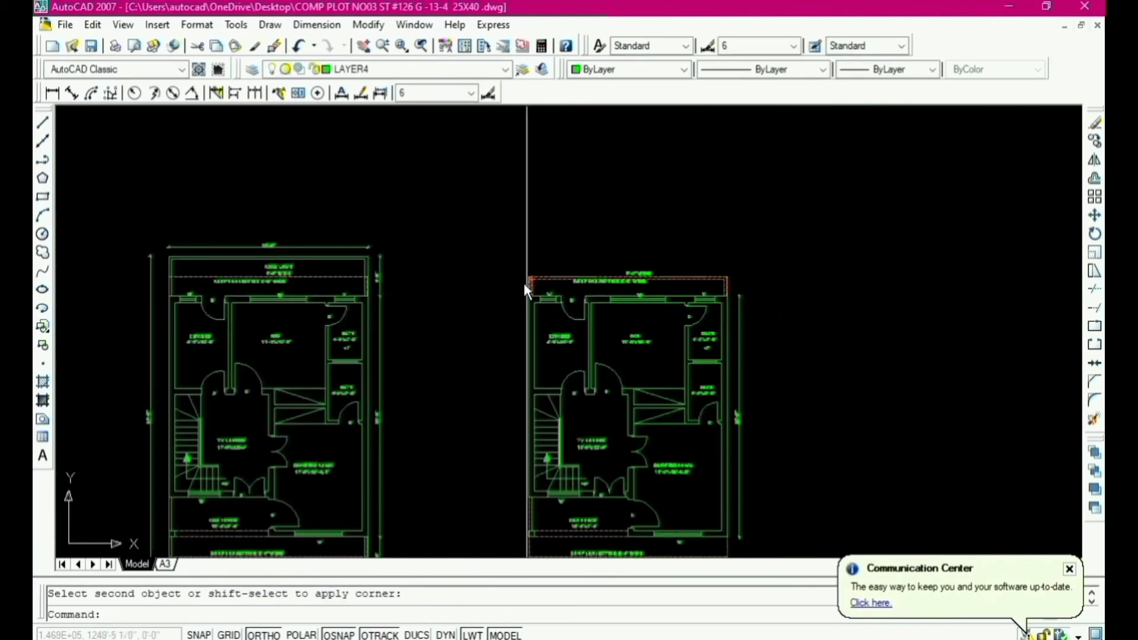
pyautogui.scroll(8, 521, 272)
pyautogui.scroll(2, 525, 272)
pyautogui.press('Return')
pyautogui.click(583, 332)
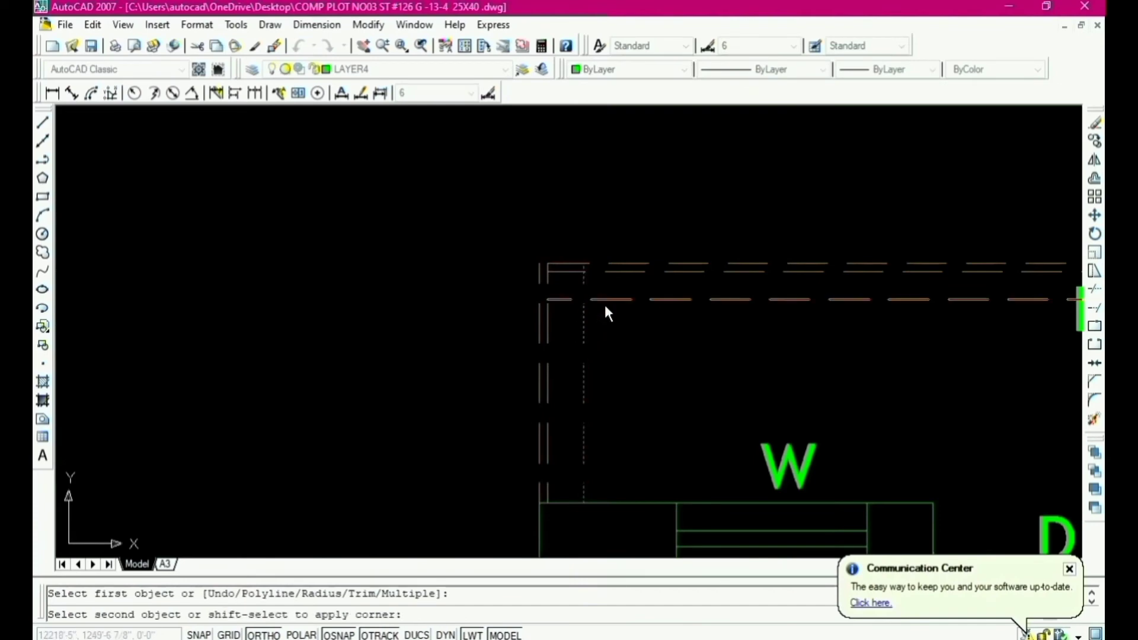
pyautogui.click(605, 300)
# Step: Fillet the middle and outer dashed line pairs into sharp corners at the projection's upper left end
pyautogui.press('Return')
pyautogui.click(550, 302)
pyautogui.click(571, 274)
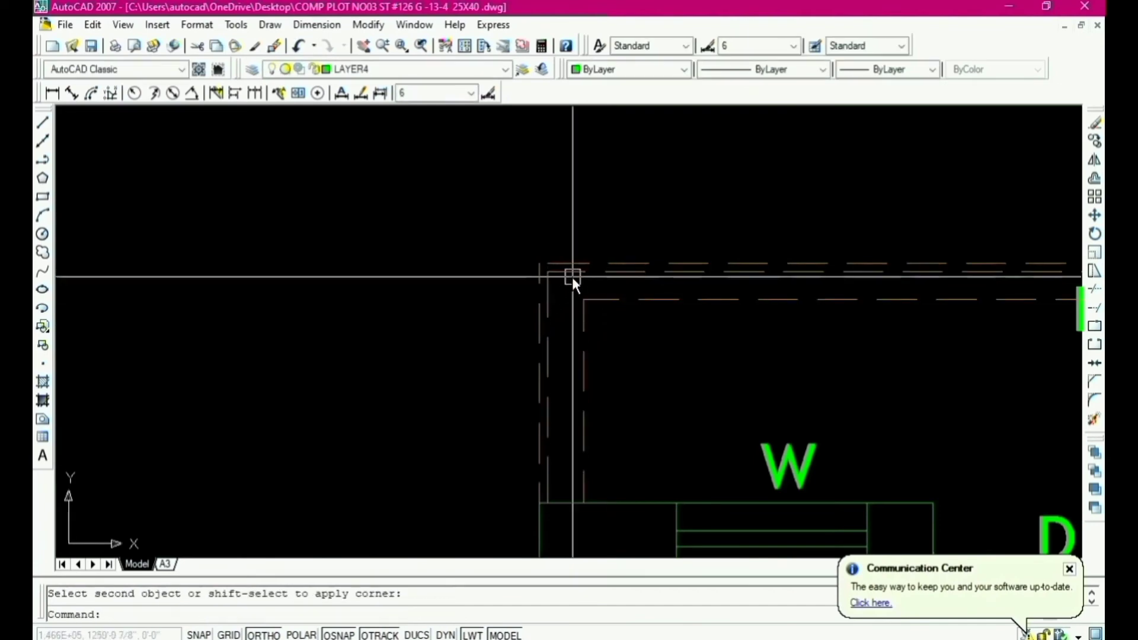
pyautogui.press('Return')
pyautogui.click(532, 290)
pyautogui.click(562, 261)
pyautogui.press('Return')
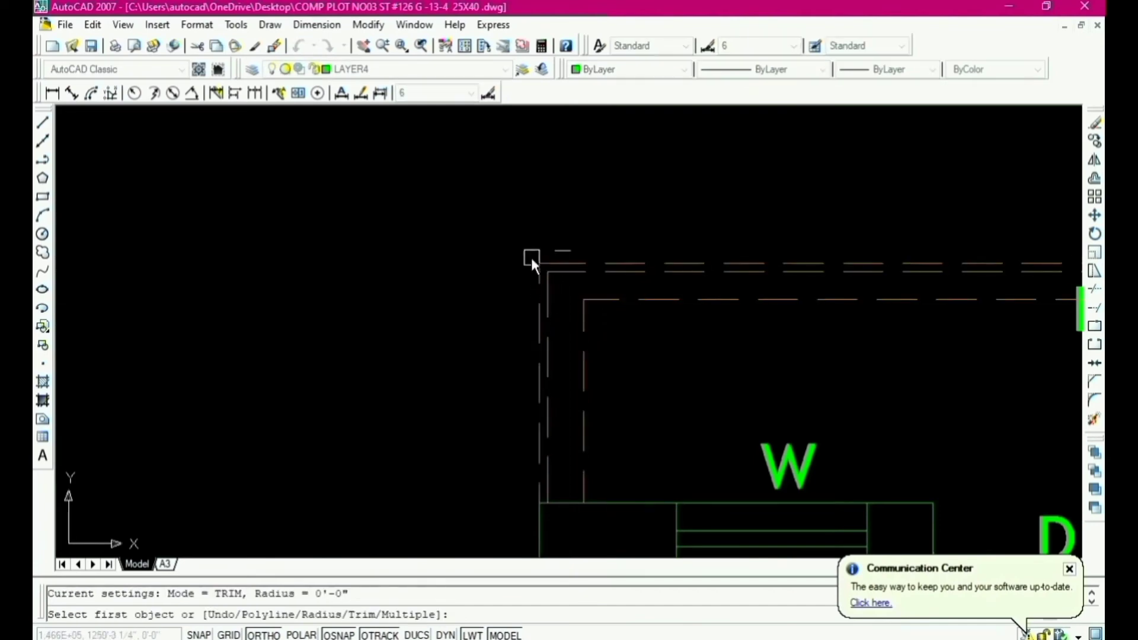
pyautogui.scroll(-7, 532, 261)
pyautogui.press('Escape')
# Step: Match the solid wall line's properties onto the inner and outer lines along the projection's upper edge and right side
pyautogui.scroll(4, 731, 419)
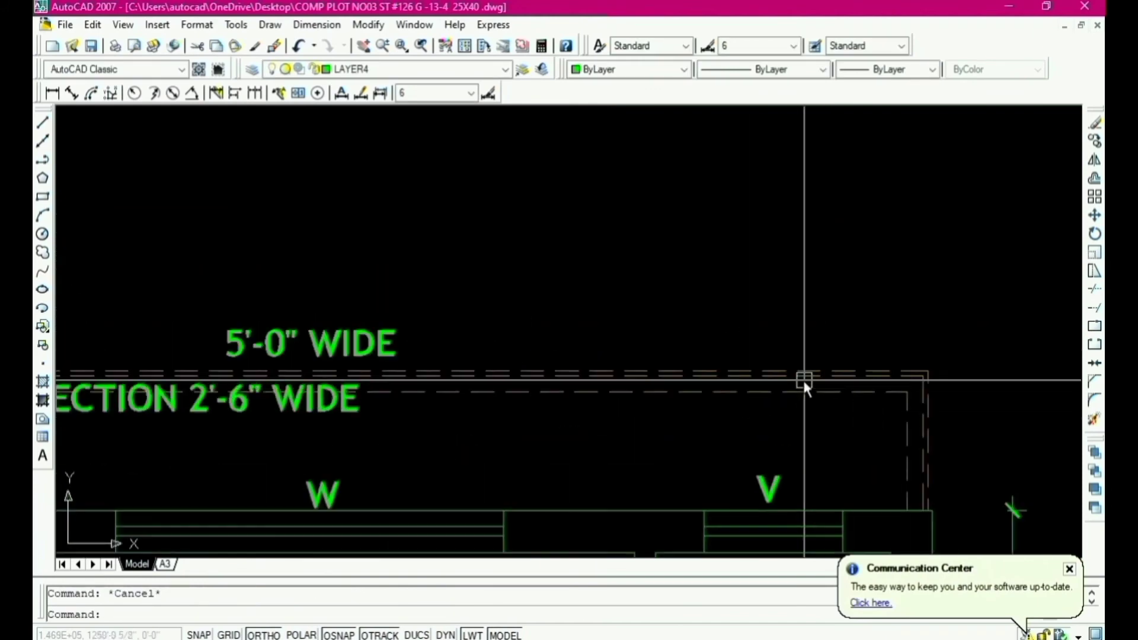
pyautogui.write('ma')
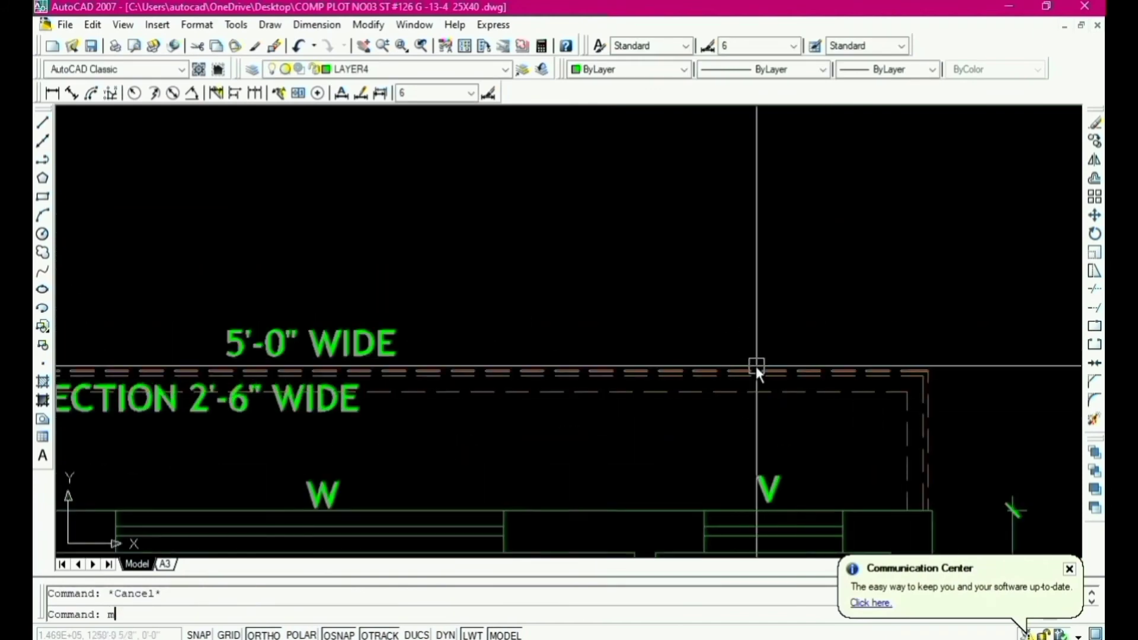
pyautogui.press('Return')
pyautogui.click(839, 538)
pyautogui.scroll(2, 889, 474)
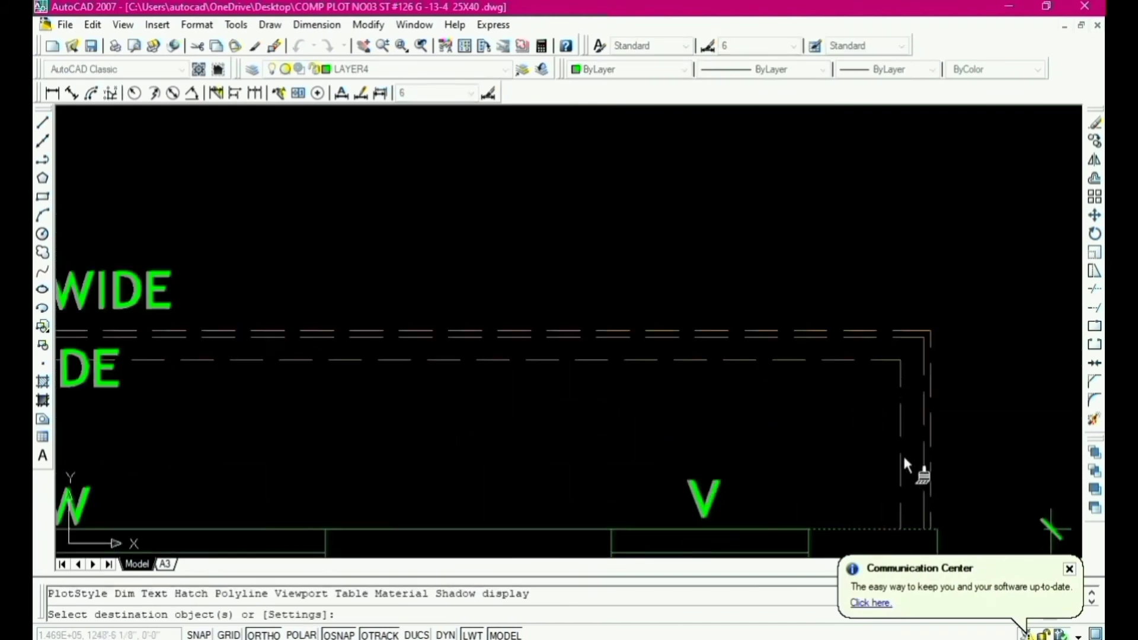
pyautogui.click(902, 438)
pyautogui.click(851, 359)
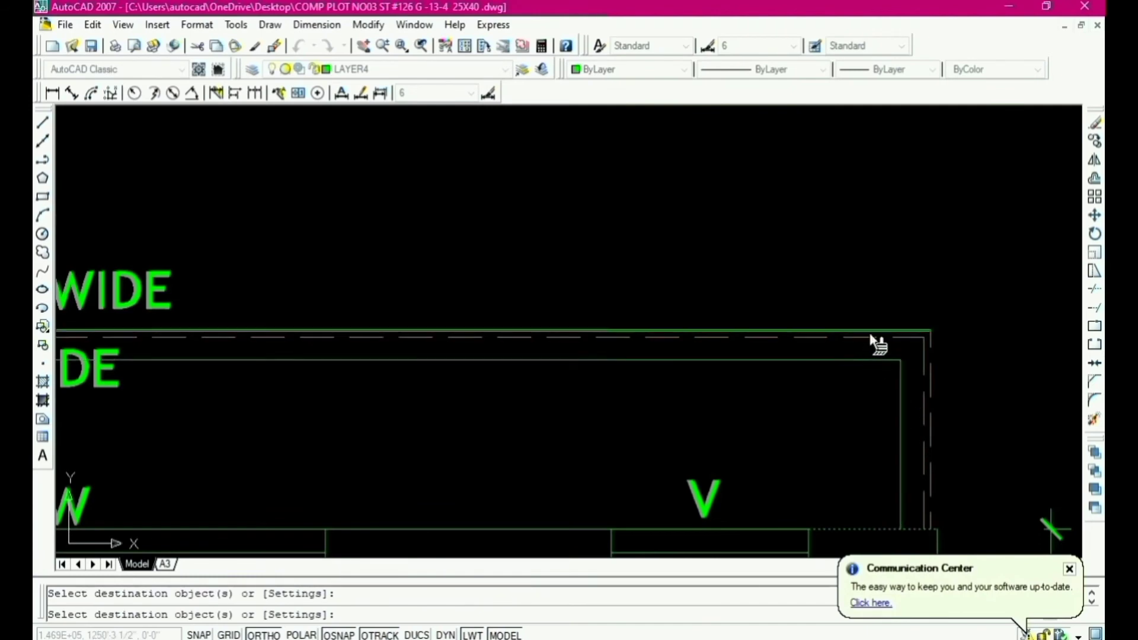
pyautogui.click(869, 332)
pyautogui.click(934, 367)
pyautogui.scroll(-3, 1008, 385)
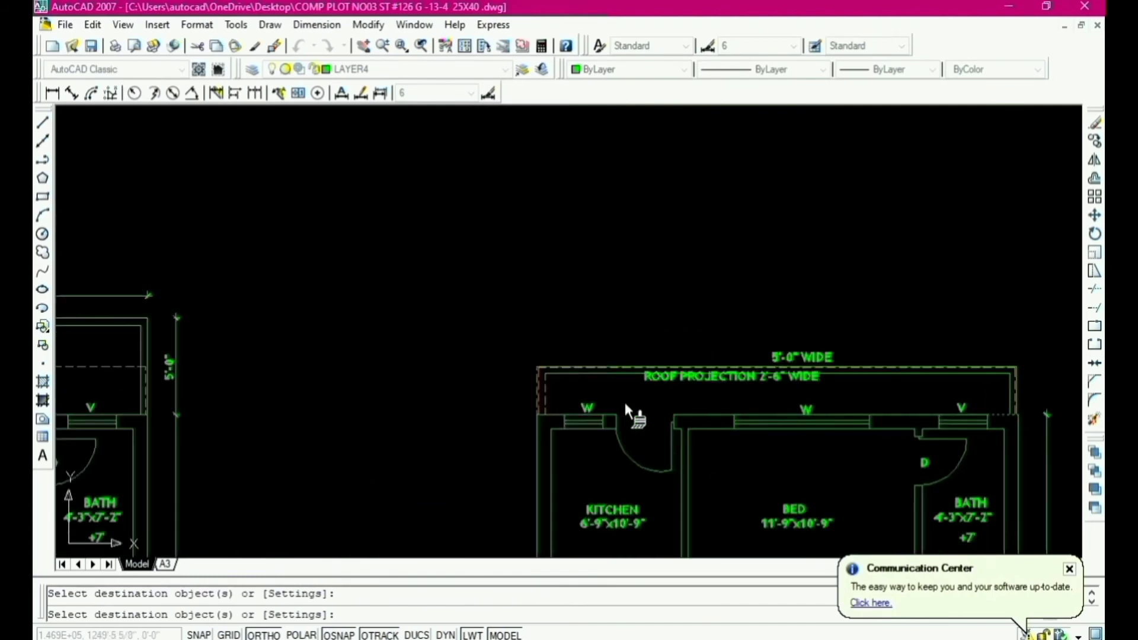
# Step: Apply the same solid wall line properties to the inner and outer lines on the projection's left side
pyautogui.scroll(3, 551, 394)
pyautogui.click(508, 351)
pyautogui.scroll(2, 462, 346)
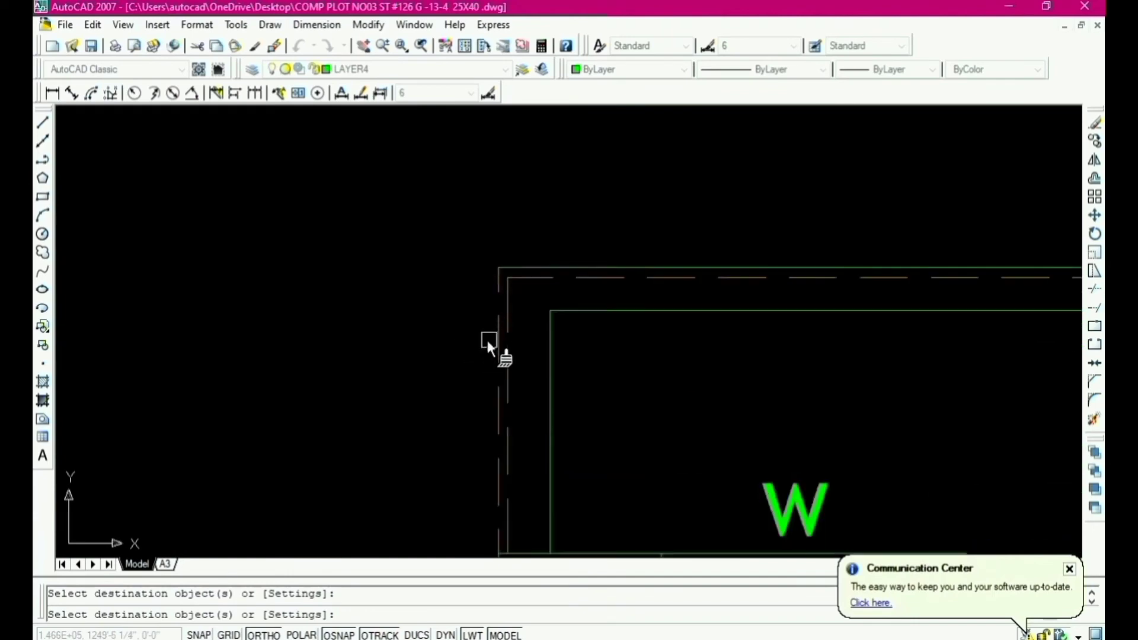
pyautogui.scroll(-5, 471, 340)
pyautogui.press('Escape')
# Step: Erase the 5'-0" WIDE label above the roof projection
pyautogui.scroll(4, 711, 332)
pyautogui.click(696, 317)
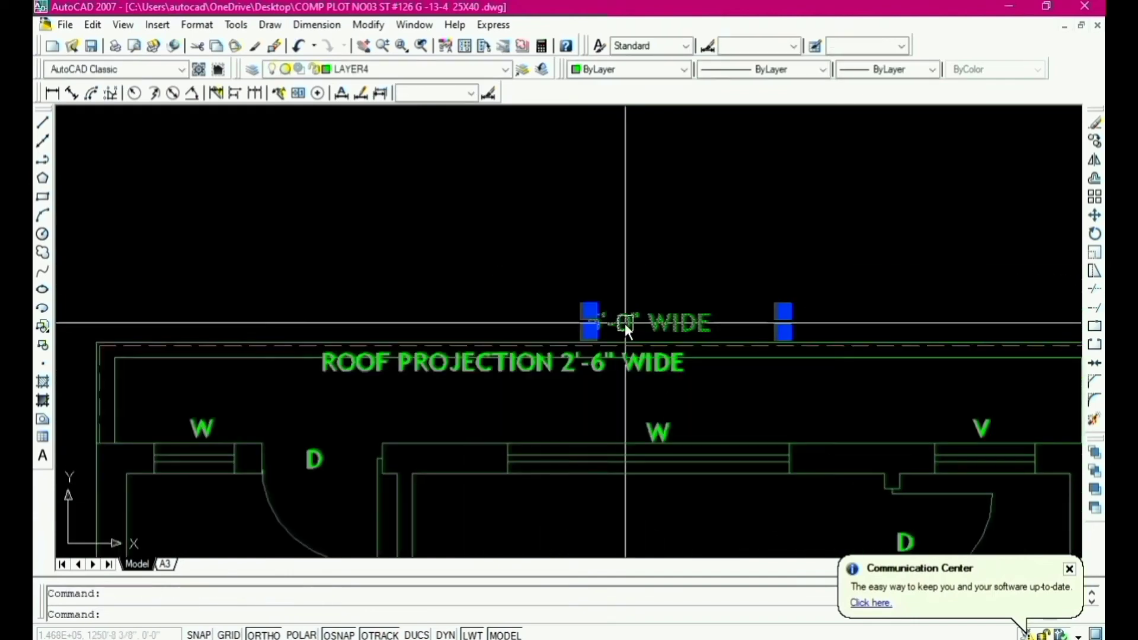
pyautogui.scroll(-2, 623, 326)
pyautogui.write('e')
pyautogui.press('Return')
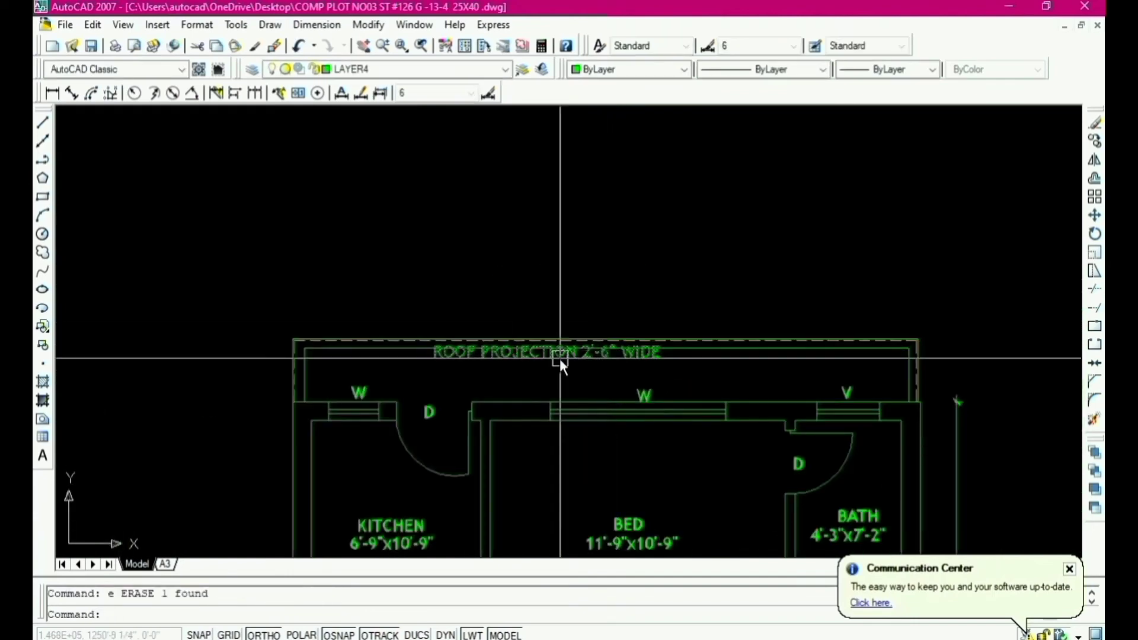
# Step: Move the ROOF PROJECTION 2'-6" WIDE label out of the strip to just above its outer line
pyautogui.click(542, 358)
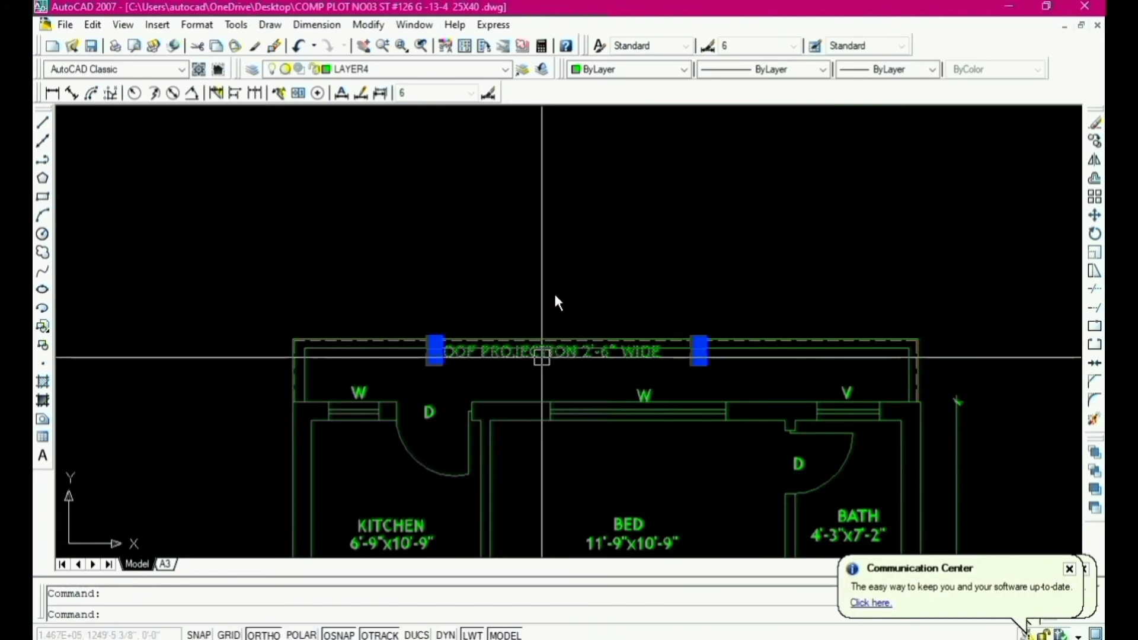
pyautogui.hotkey('ctrl', 'c')
pyautogui.hotkey('ctrl', 'v')
pyautogui.click(569, 333)
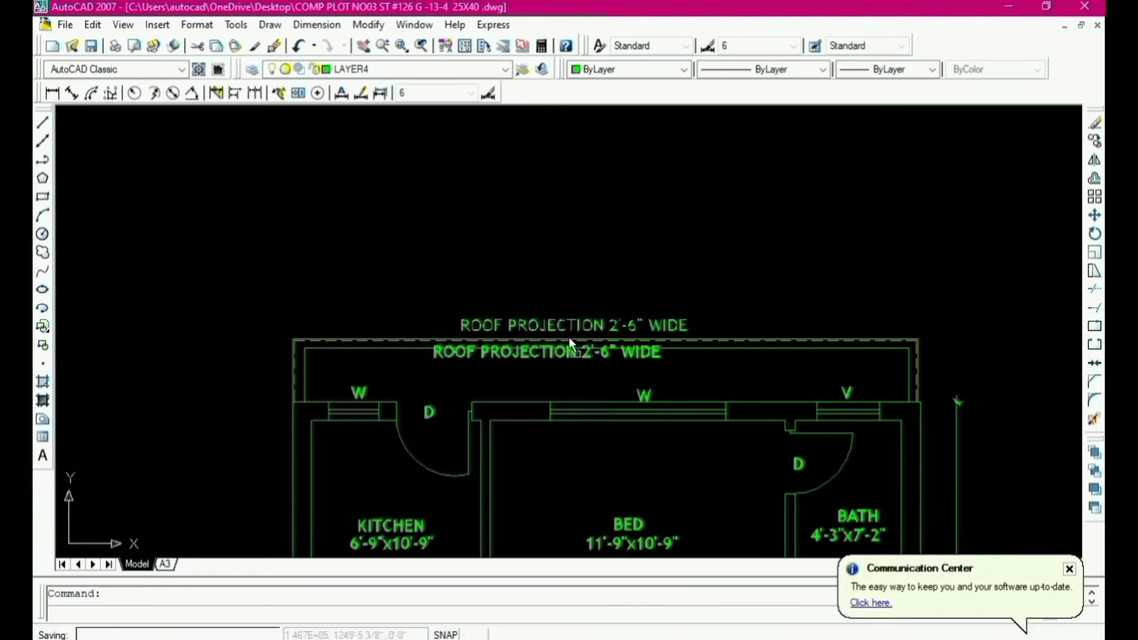
pyautogui.press('Delete')
pyautogui.scroll(3, 585, 374)
pyautogui.scroll(-4, 587, 374)
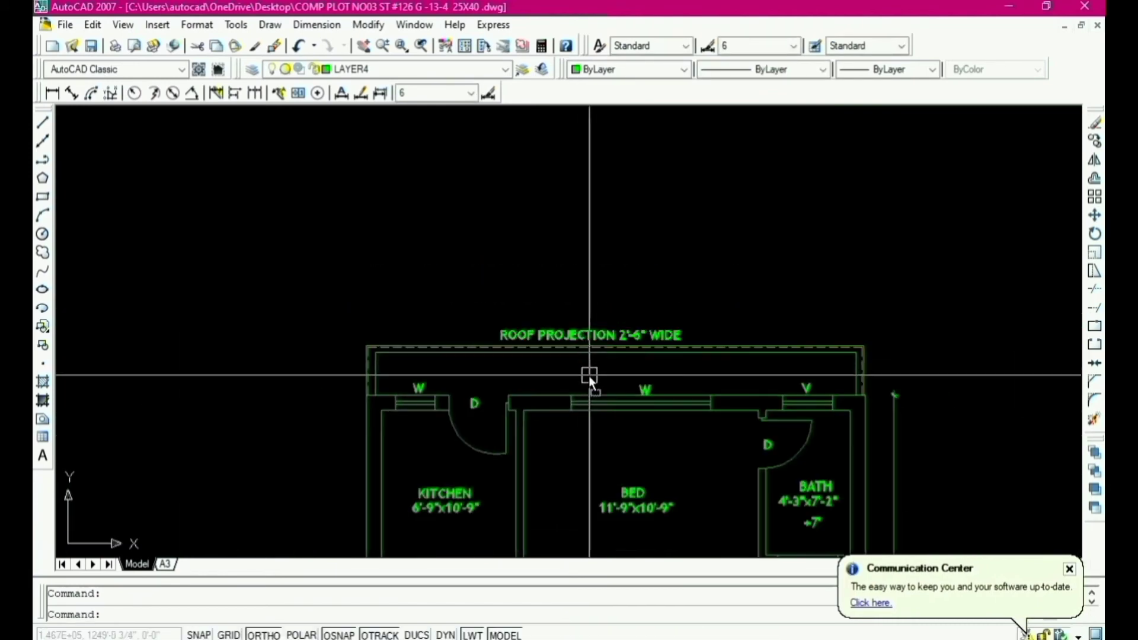
# Step: Copy the ROOF PROJECTION 2'-6" WIDE label straight down about 1'-10" into the strip behind the kitchen and bedroom
pyautogui.scroll(2, 589, 375)
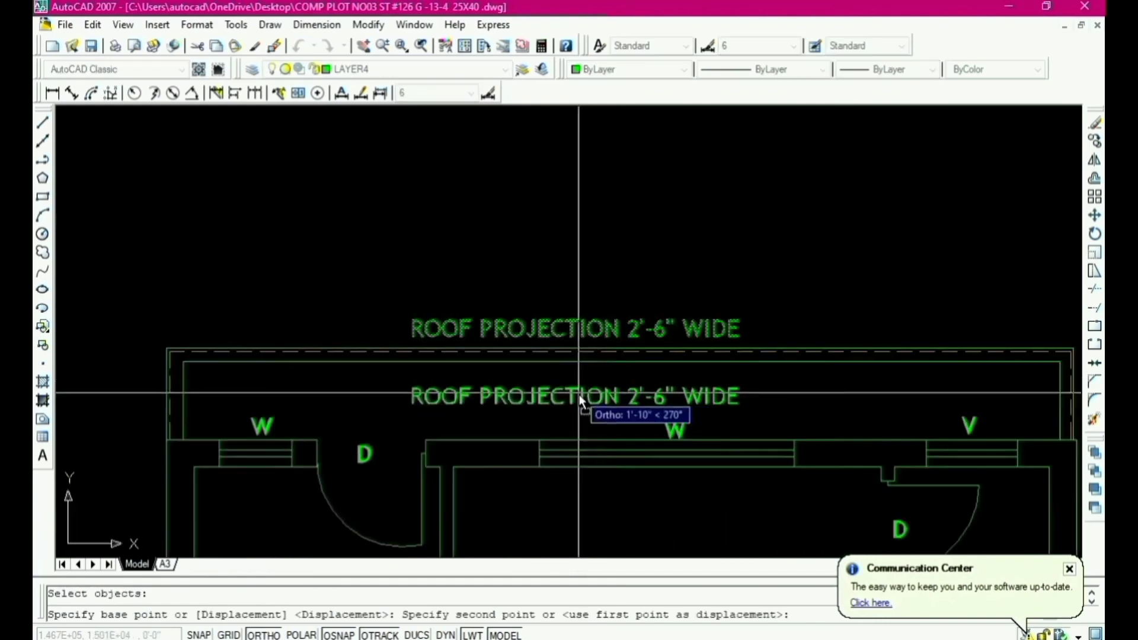
pyautogui.click(579, 394)
pyautogui.press('Escape')
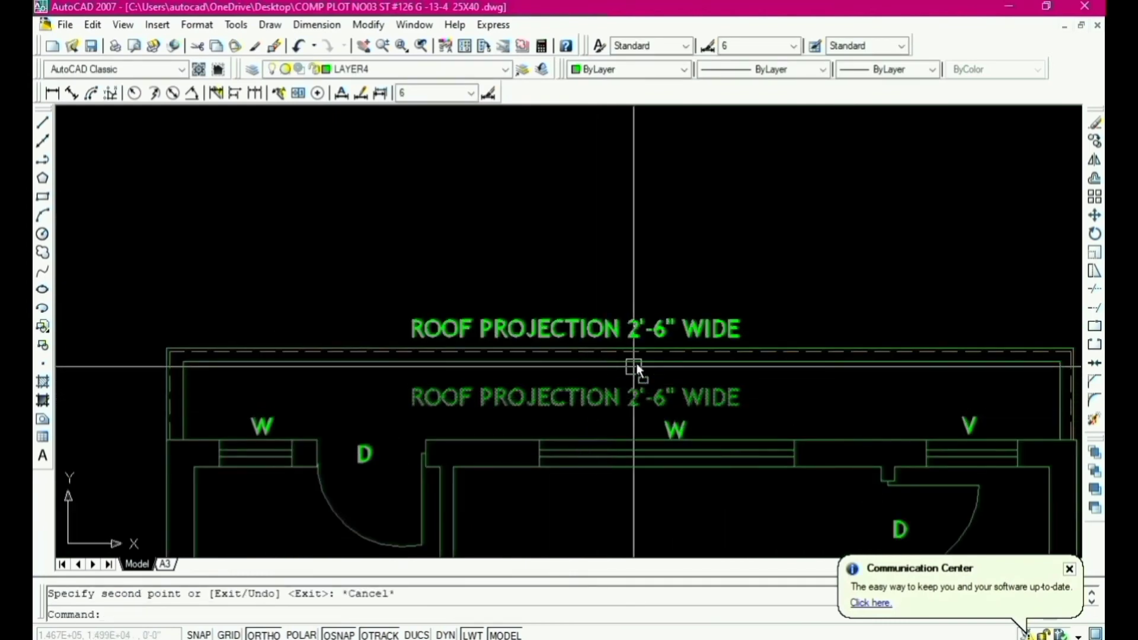
# Step: Replace the text of the copied label inside the strip with "balcony"
pyautogui.scroll(-2, 636, 367)
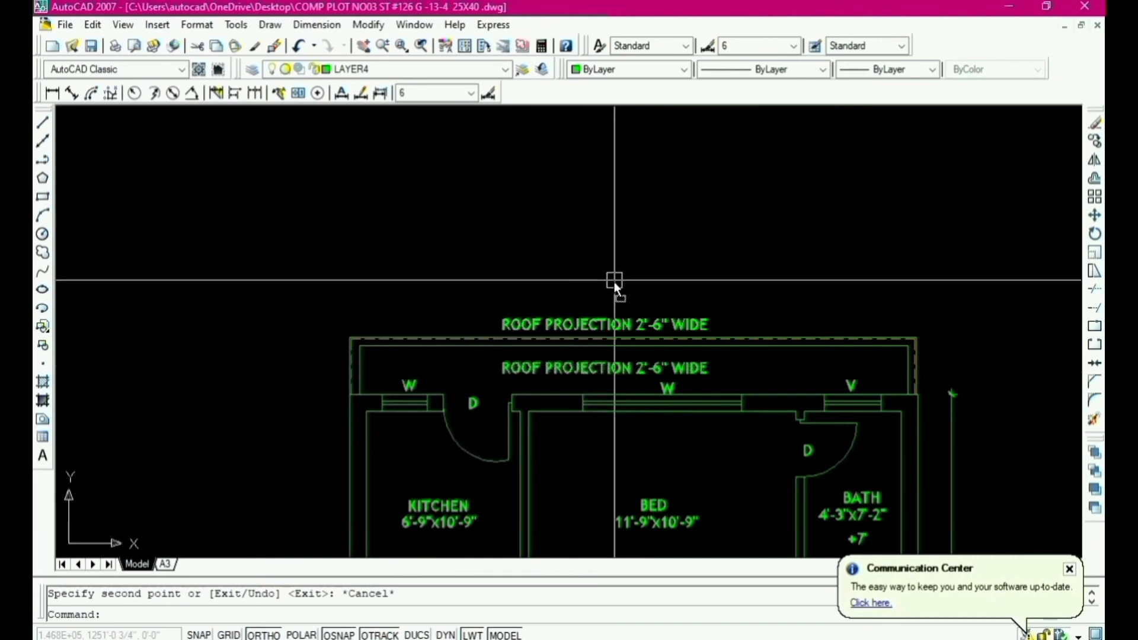
pyautogui.scroll(2, 609, 340)
pyautogui.write('ed')
pyautogui.press('Return')
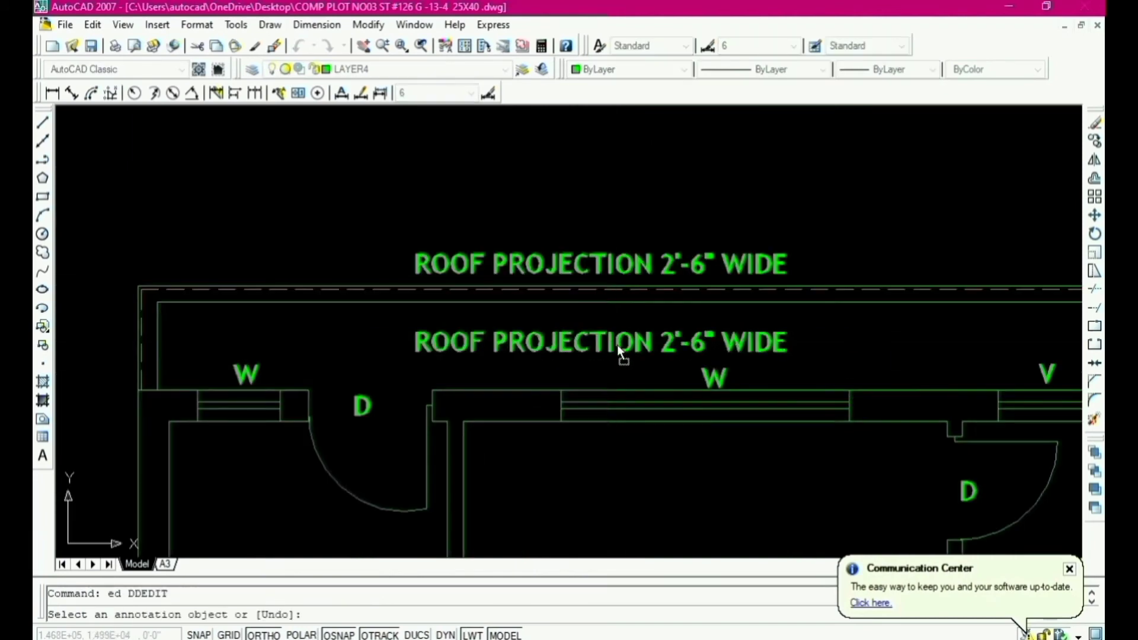
pyautogui.click(617, 343)
pyautogui.moveTo(794, 341); pyautogui.dragTo(415, 352)
pyautogui.write('ba')
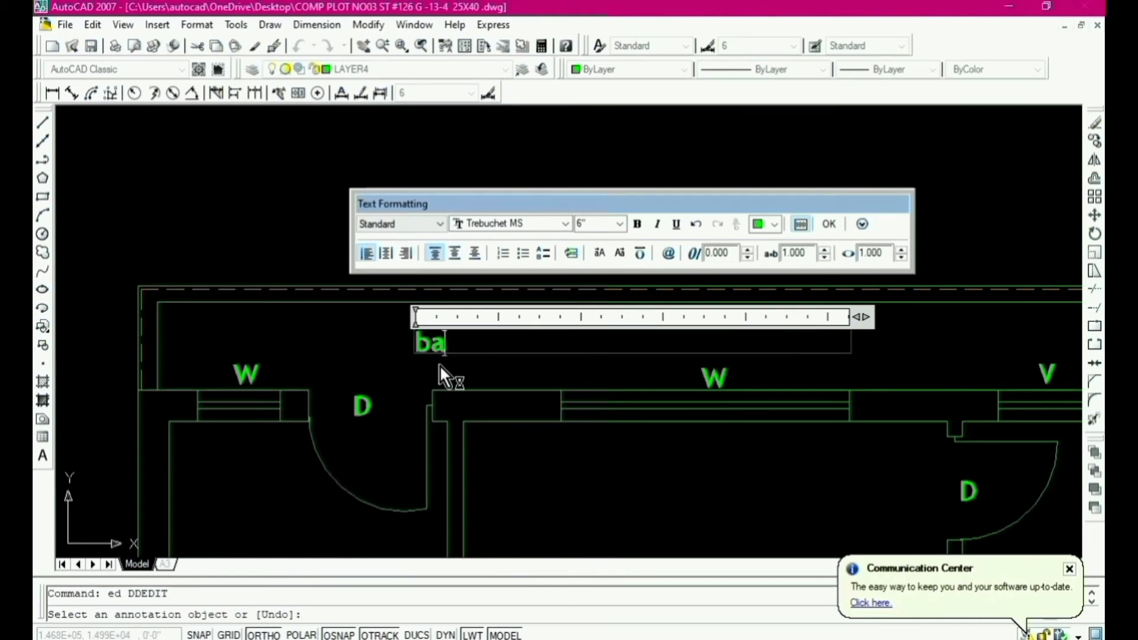
pyautogui.write('lcon')
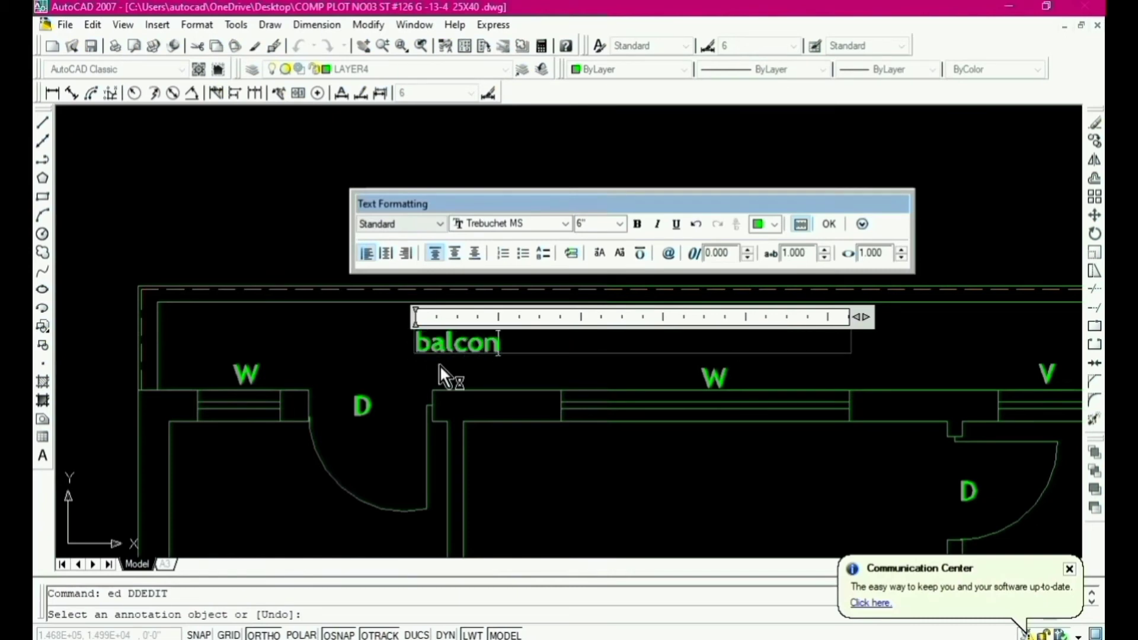
pyautogui.write('y')
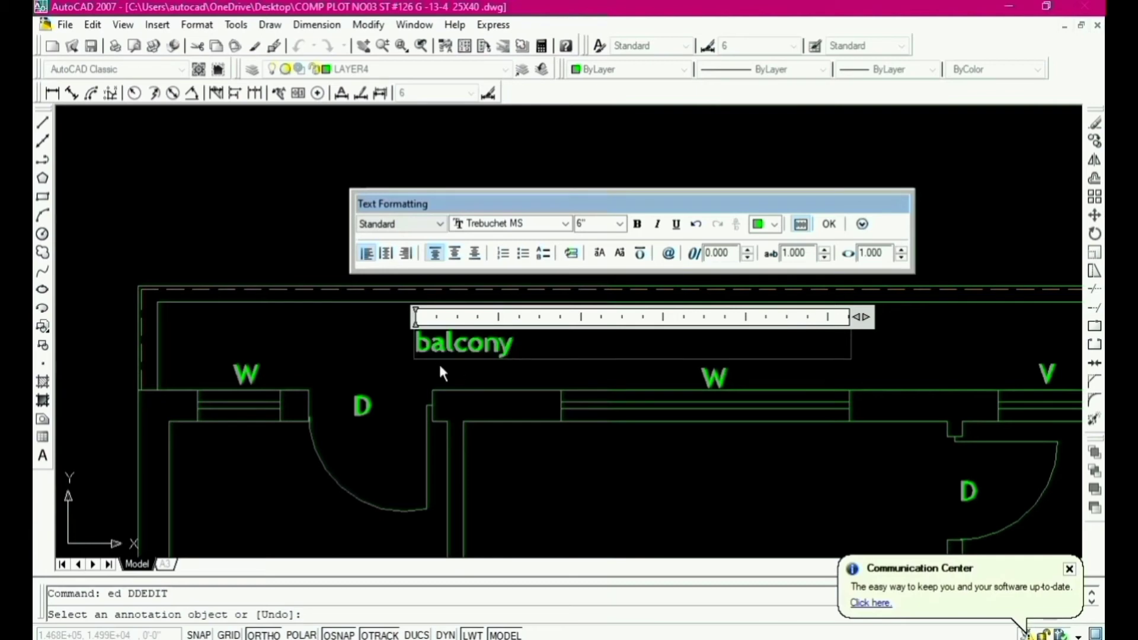
# Step: Convert the balcony label's text to uppercase and finish editing it
pyautogui.moveTo(543, 338); pyautogui.dragTo(400, 356)
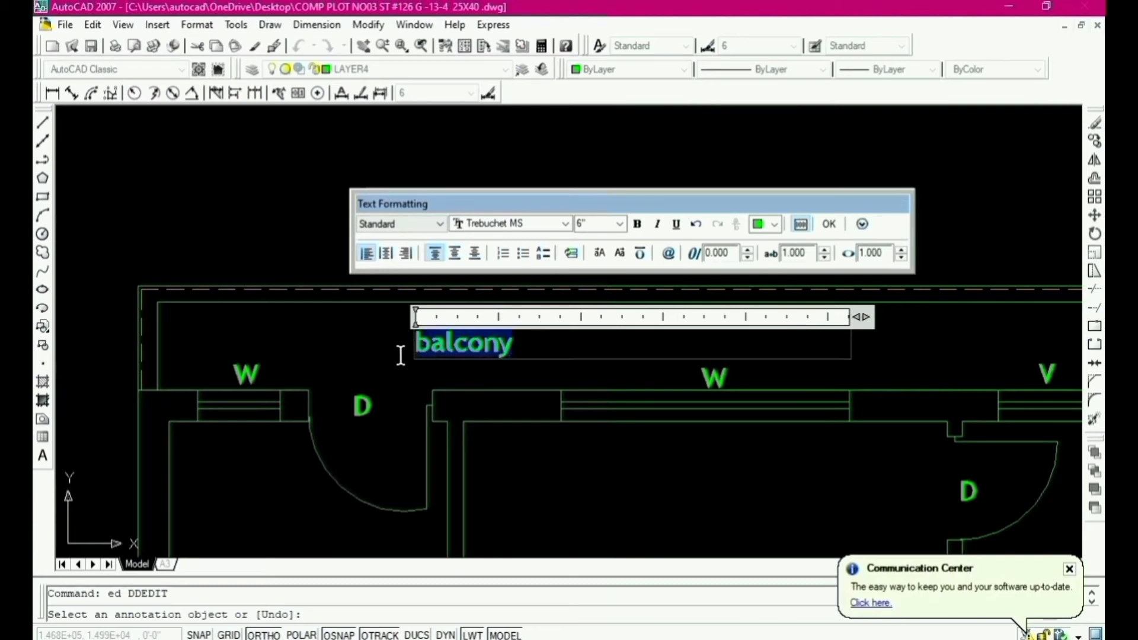
pyautogui.hotkey('ctrl', 'shift', 'u')
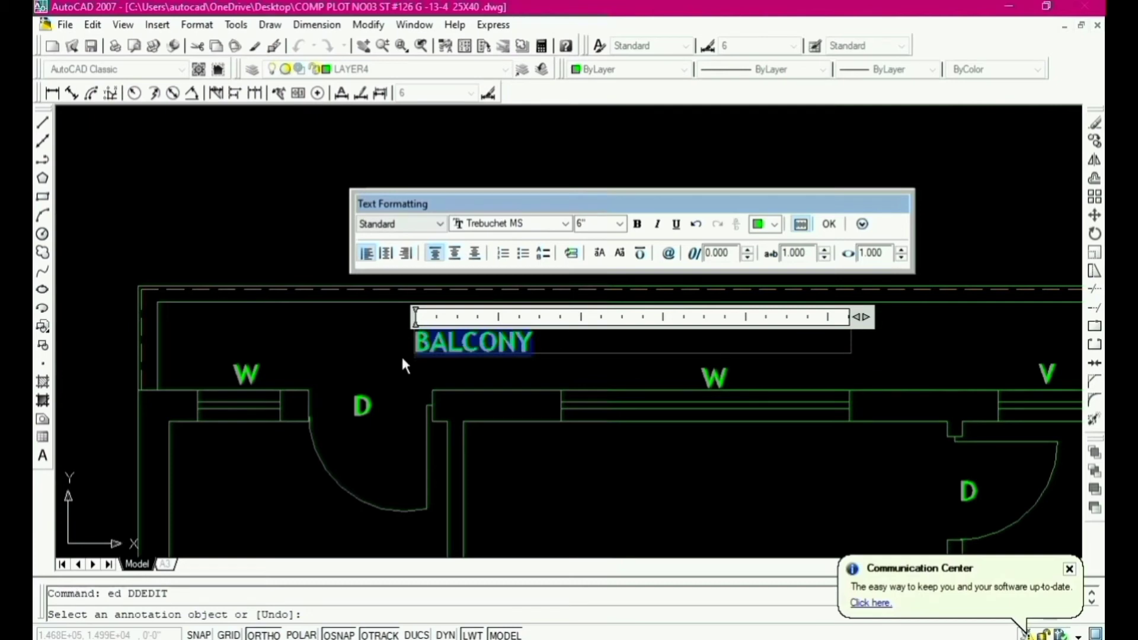
pyautogui.click(613, 462)
pyautogui.scroll(-2, 496, 332)
pyautogui.scroll(3, 495, 338)
pyautogui.press('Escape')
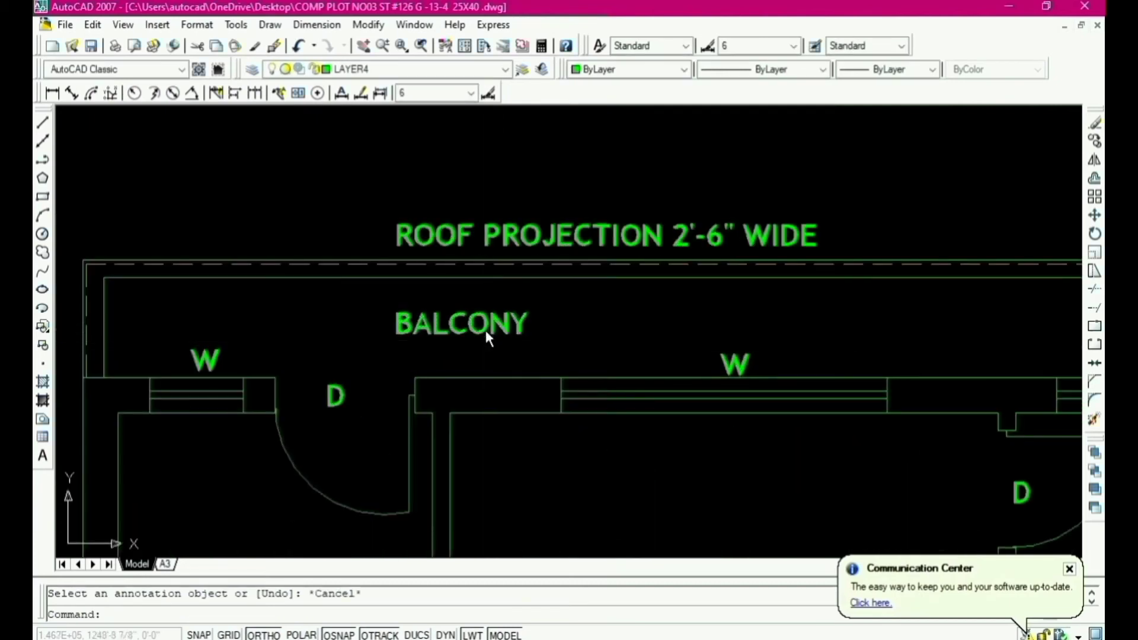
# Step: Reposition the BALCONY label further right within the strip, over the bedroom window
pyautogui.click(486, 330)
pyautogui.doubleClick(508, 332)
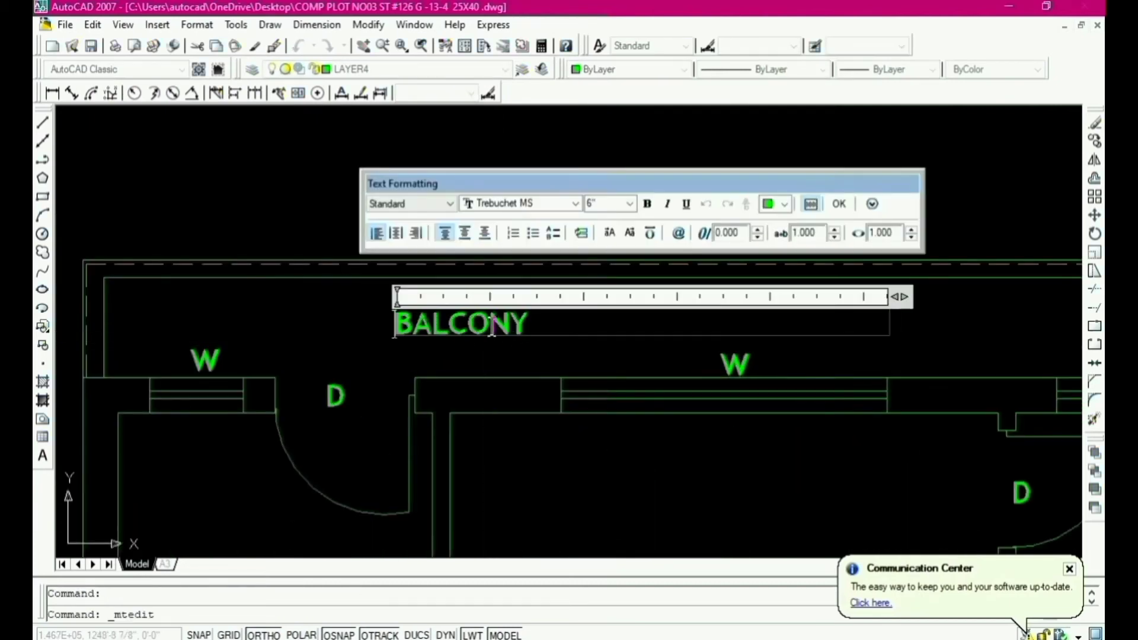
pyautogui.click(526, 353)
pyautogui.click(526, 354)
pyautogui.click(493, 328)
pyautogui.moveTo(483, 321); pyautogui.dragTo(551, 299)
pyautogui.scroll(-3, 486, 297)
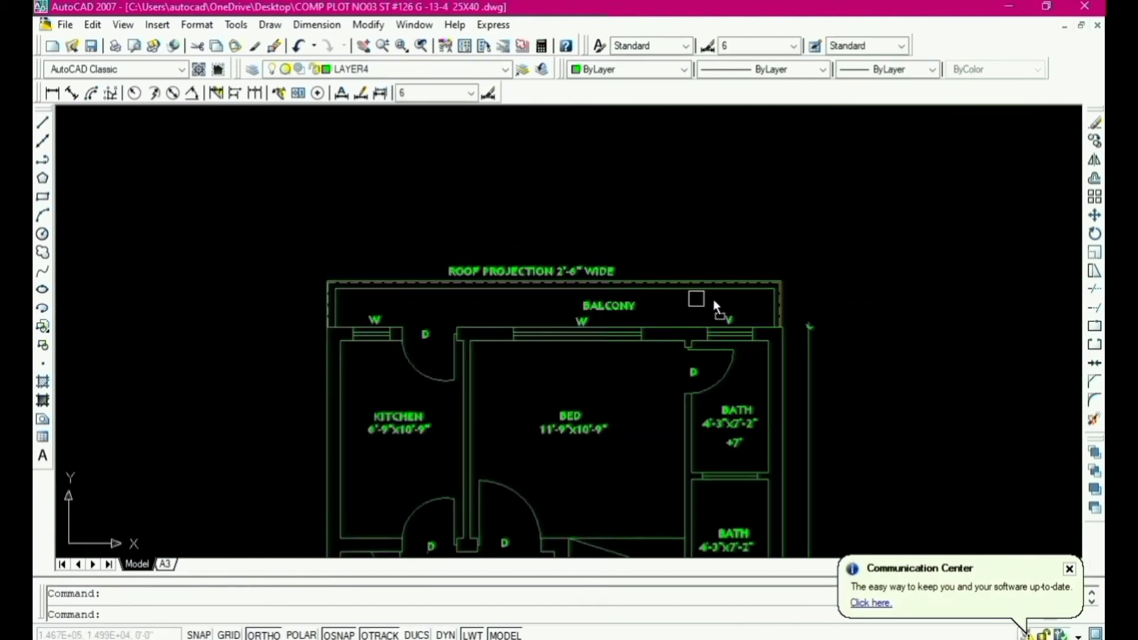
# Step: Mirror the rear balcony, roof projection lines and their labels across the first floor plan's horizontal midline to the front, keeping the originals
pyautogui.click(806, 257)
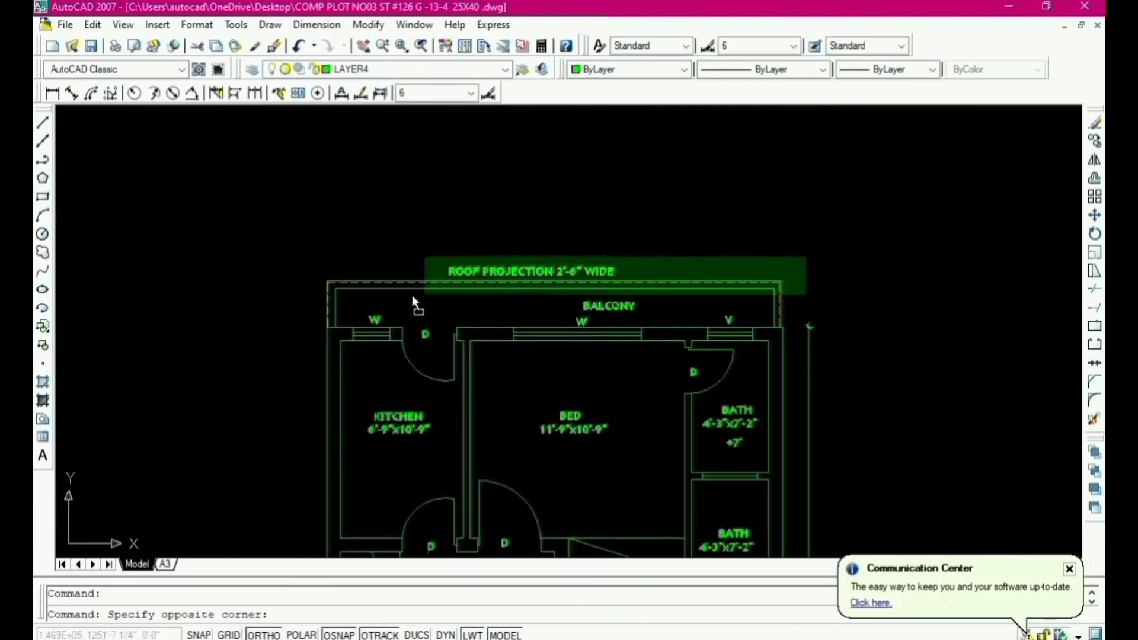
pyautogui.click(298, 300)
pyautogui.click(619, 307)
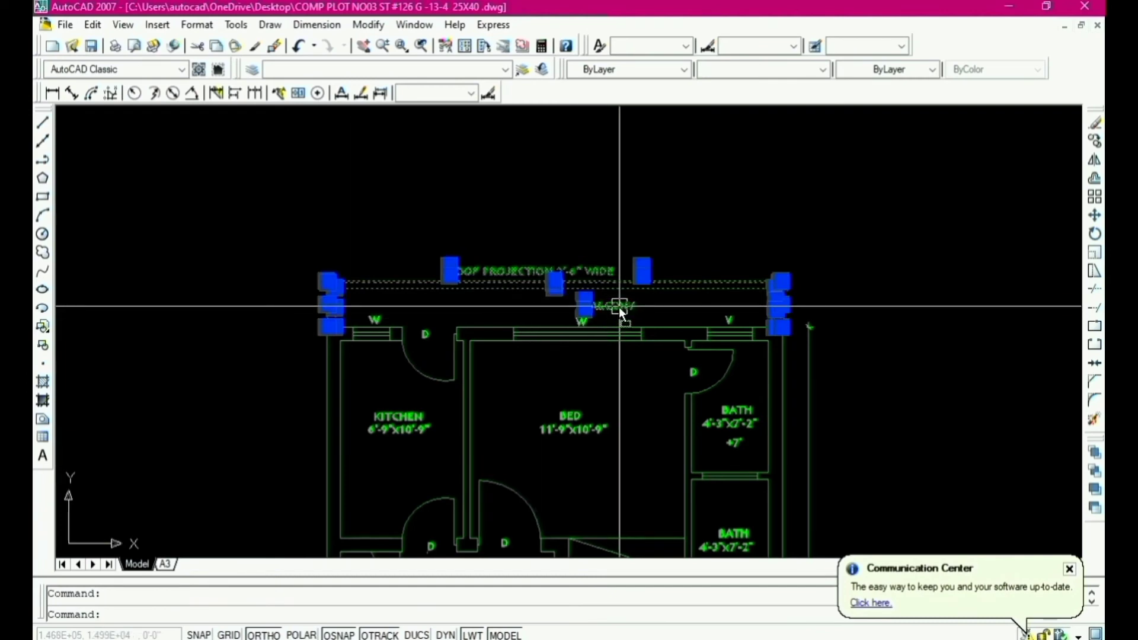
pyautogui.write('mi')
pyautogui.press('Return')
pyautogui.scroll(-5, 567, 269)
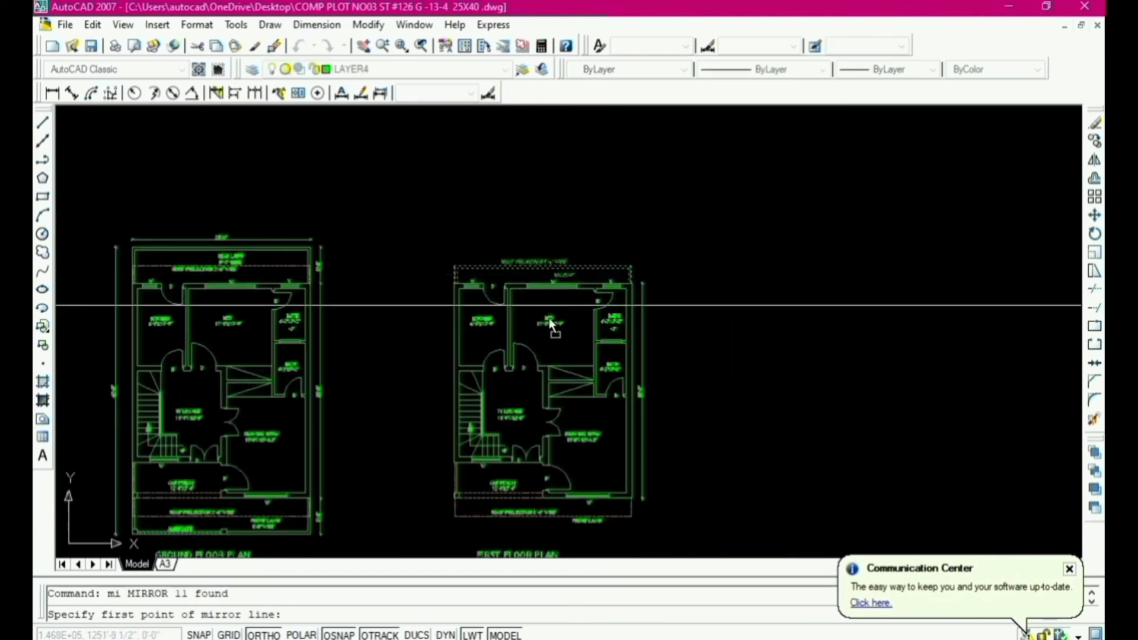
pyautogui.click(640, 393)
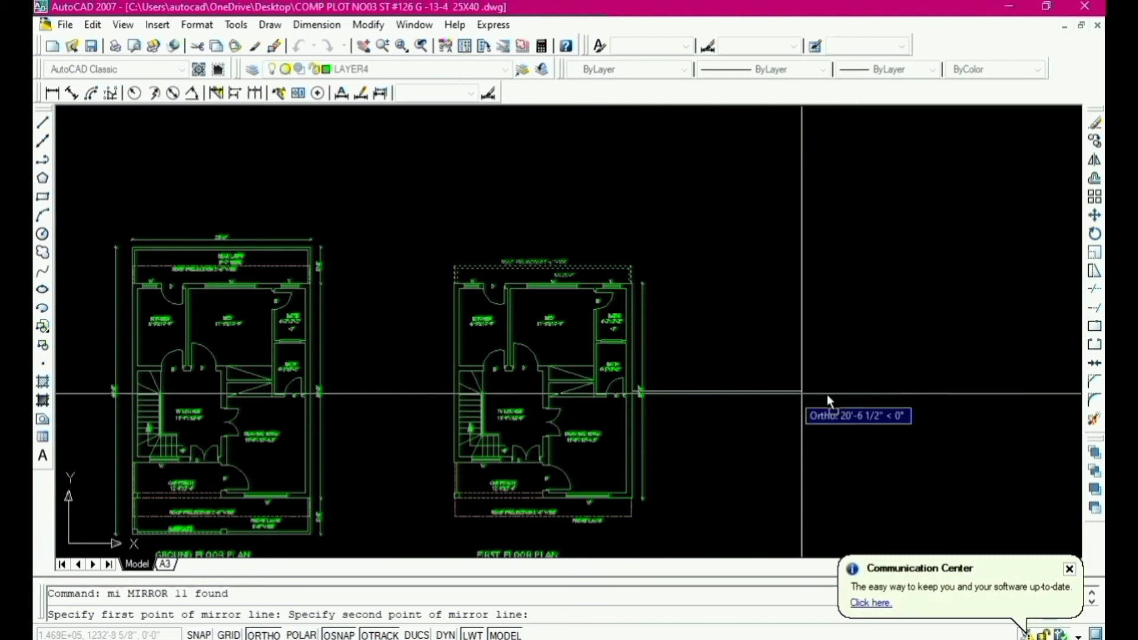
pyautogui.click(889, 397)
pyautogui.press('Return')
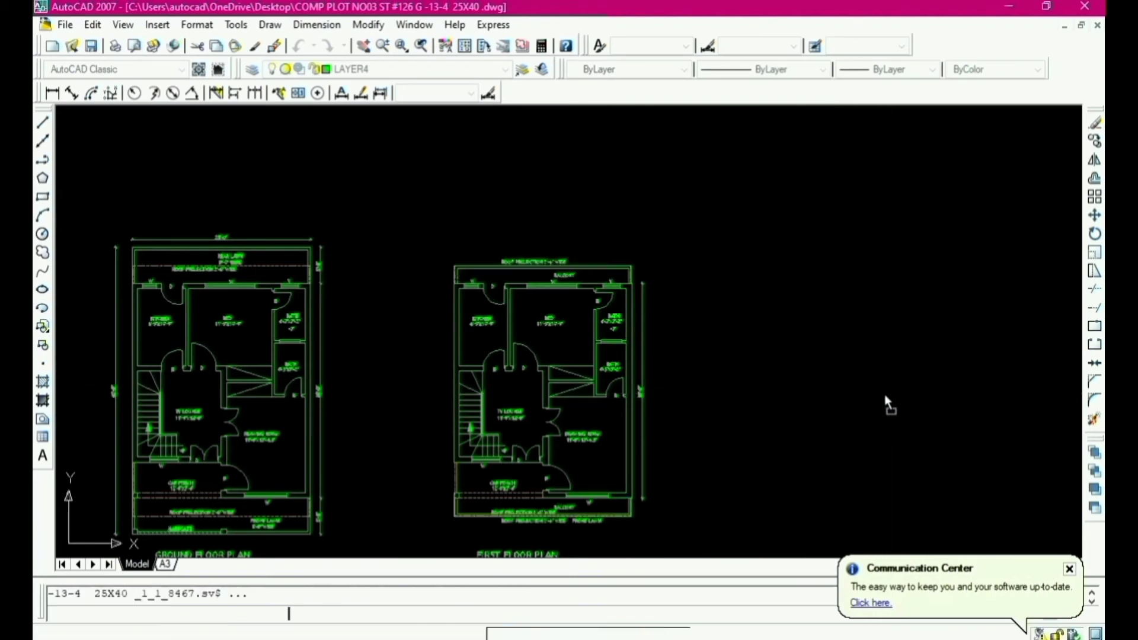
pyautogui.scroll(-4, 596, 306)
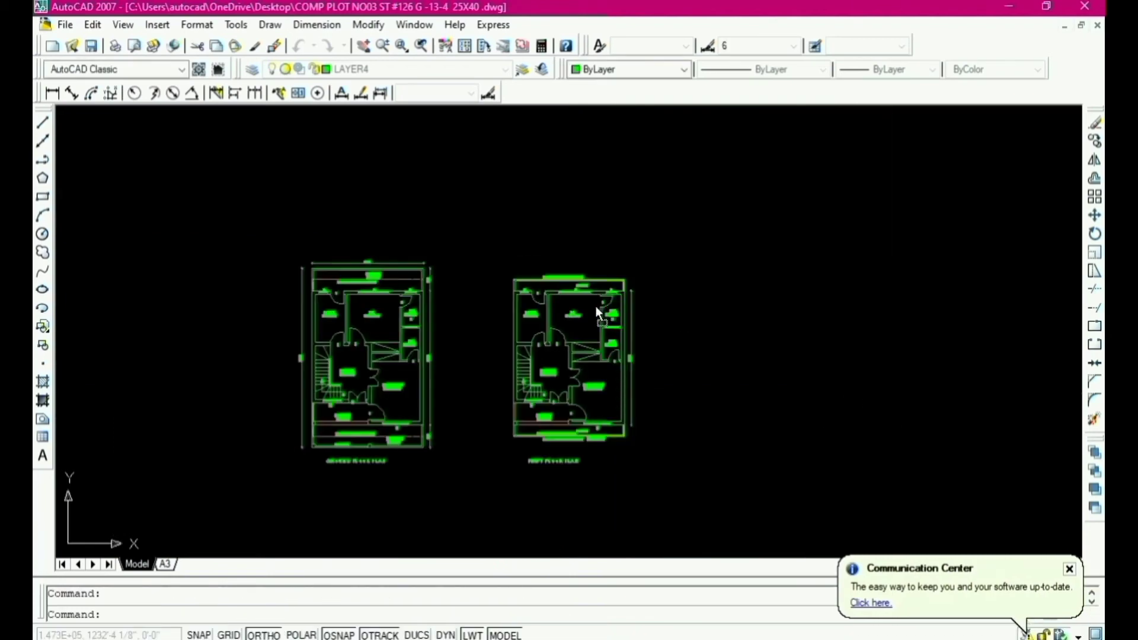
# Step: Dismiss the update notification and delete the ROOF PROJECTION 2'-6" WIDE and FRONT LAWN labels lying outside the front balcony
pyautogui.click(1069, 569)
pyautogui.scroll(5, 580, 420)
pyautogui.scroll(5, 521, 350)
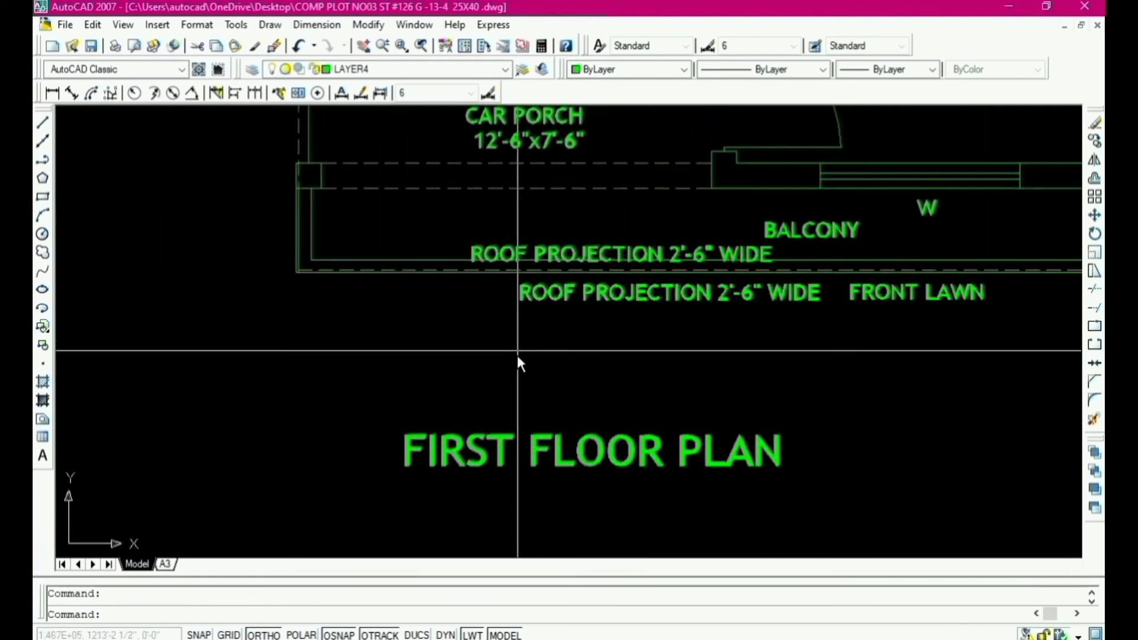
pyautogui.scroll(-2, 518, 388)
pyautogui.press('Escape')
pyautogui.scroll(3, 610, 356)
pyautogui.click(620, 313)
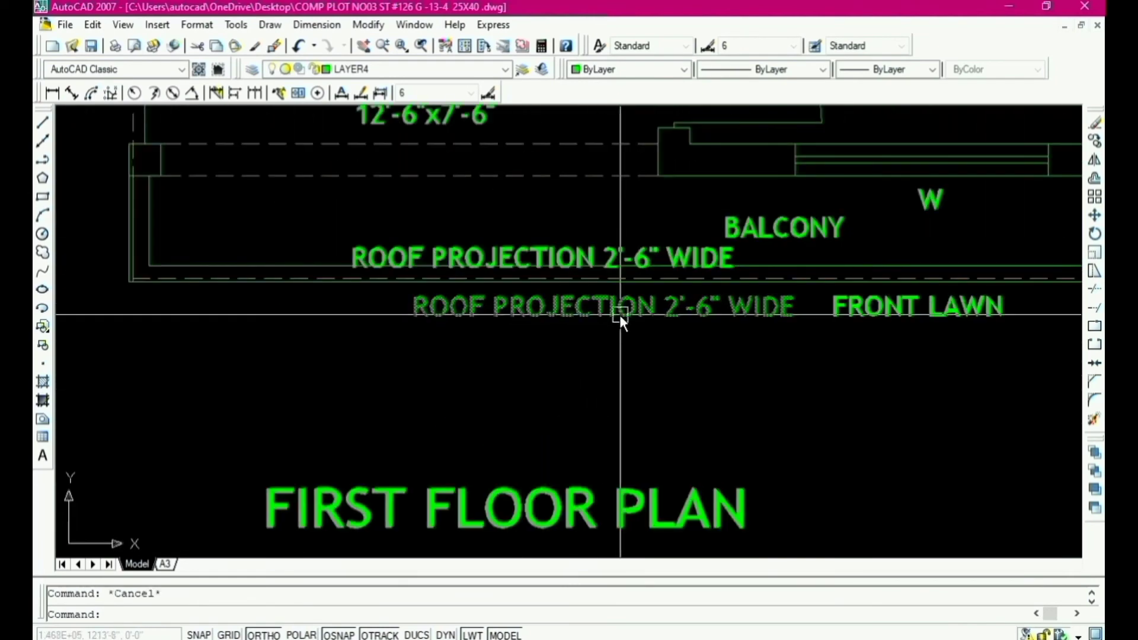
pyautogui.press('Delete')
pyautogui.click(879, 316)
pyautogui.press('Delete')
pyautogui.scroll(-3, 787, 305)
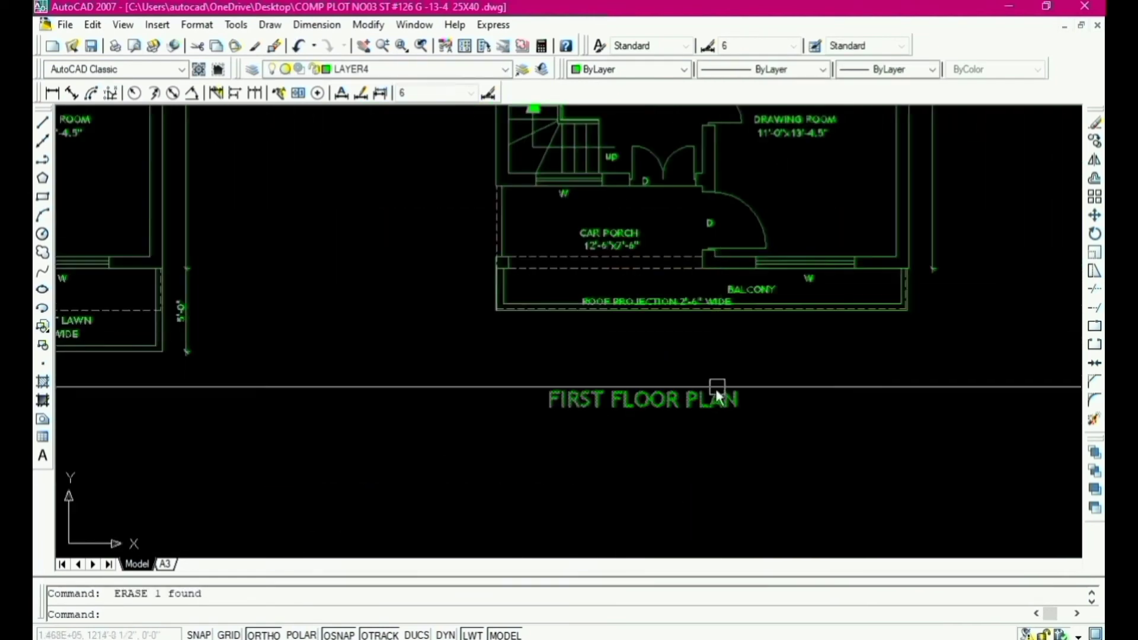
# Step: Move the FIRST FLOOR PLAN title up closer to the front balcony and slightly to the right
pyautogui.click(638, 404)
pyautogui.click(639, 403)
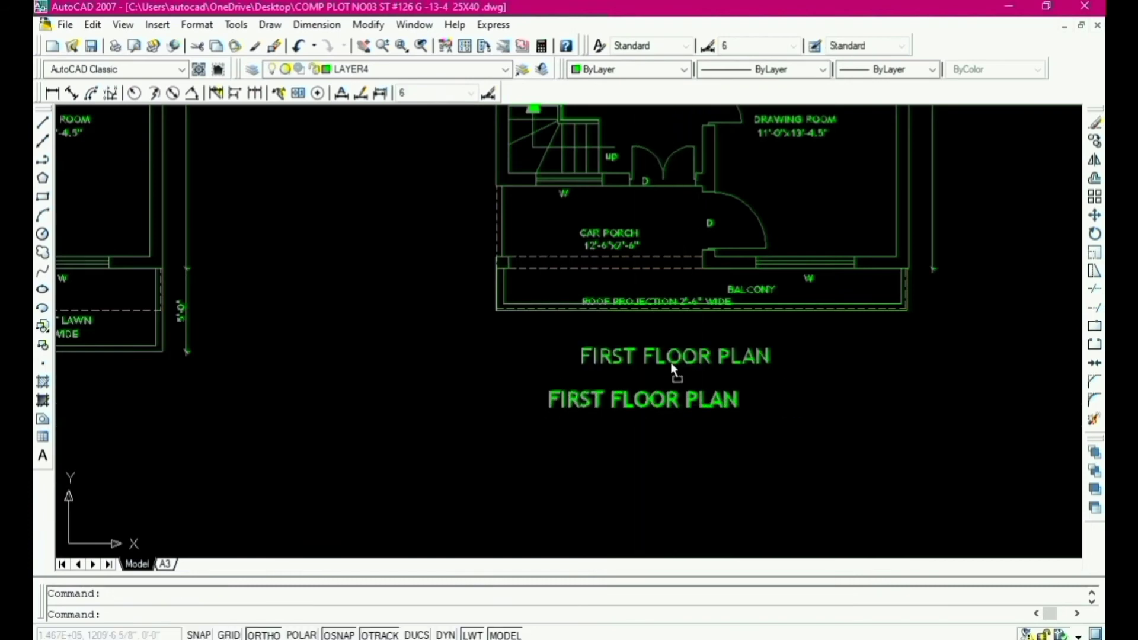
pyautogui.click(667, 356)
pyautogui.scroll(-2, 708, 291)
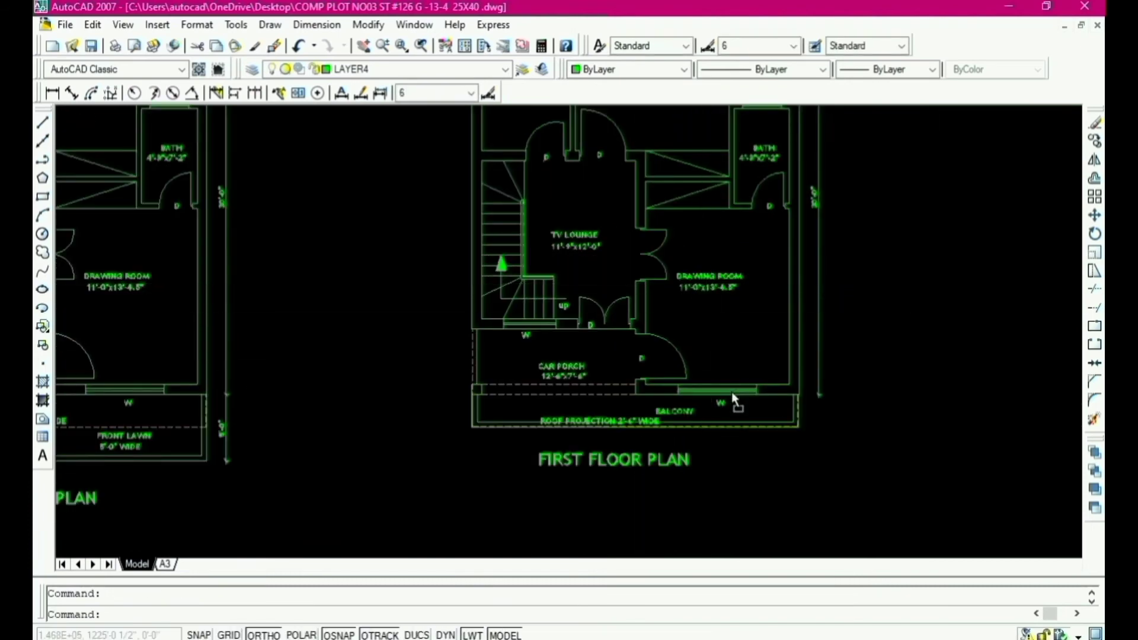
# Step: Replace the first floor's DRAWING ROOM label with "bed room" and convert its text to uppercase
pyautogui.scroll(-3, 713, 325)
pyautogui.scroll(7, 713, 325)
pyautogui.scroll(3, 714, 320)
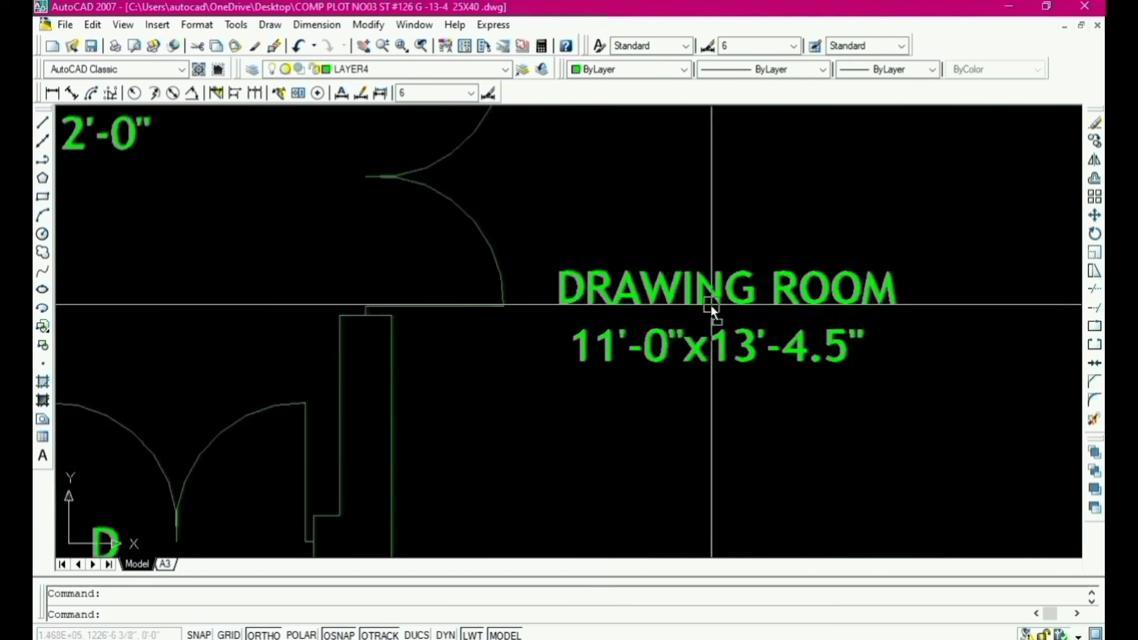
pyautogui.click(711, 295)
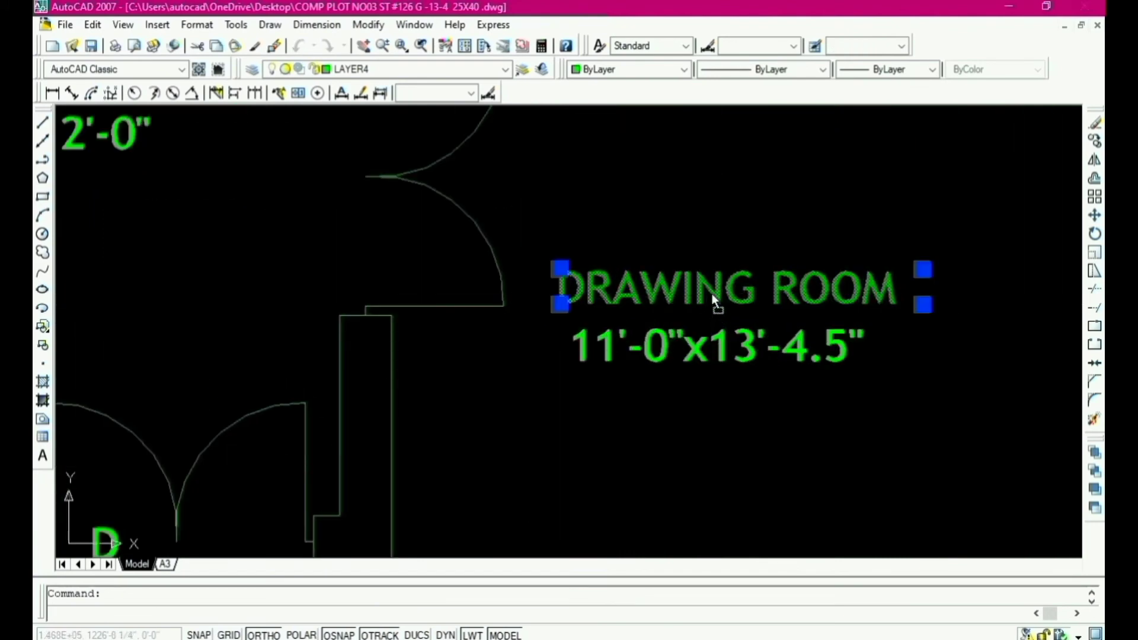
pyautogui.doubleClick(778, 305)
pyautogui.moveTo(895, 289); pyautogui.dragTo(558, 295)
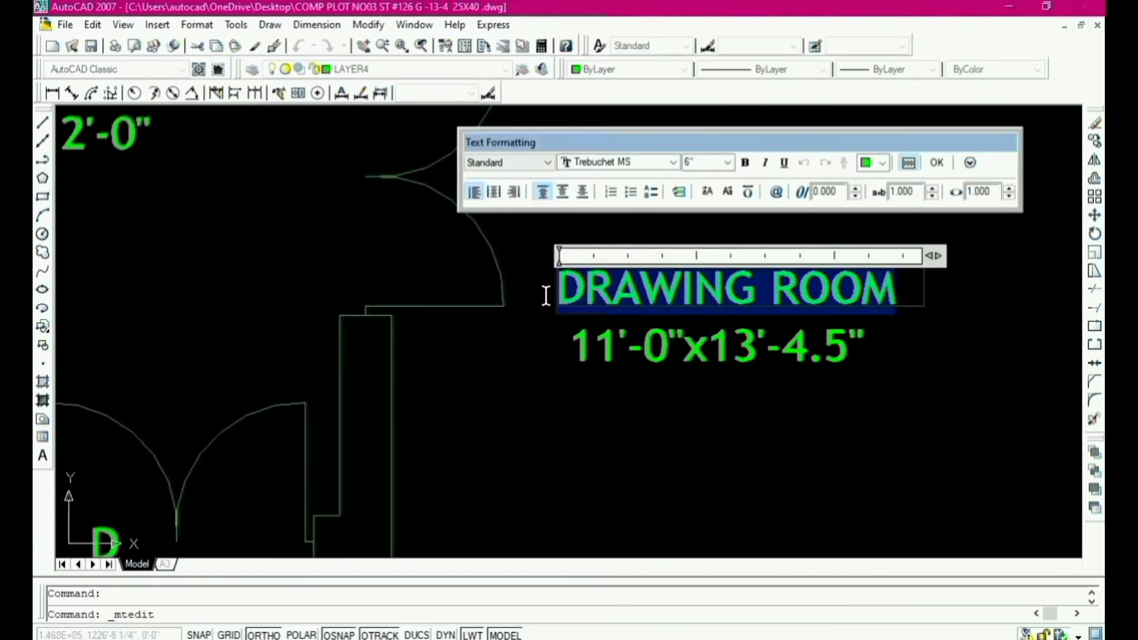
pyautogui.write('be')
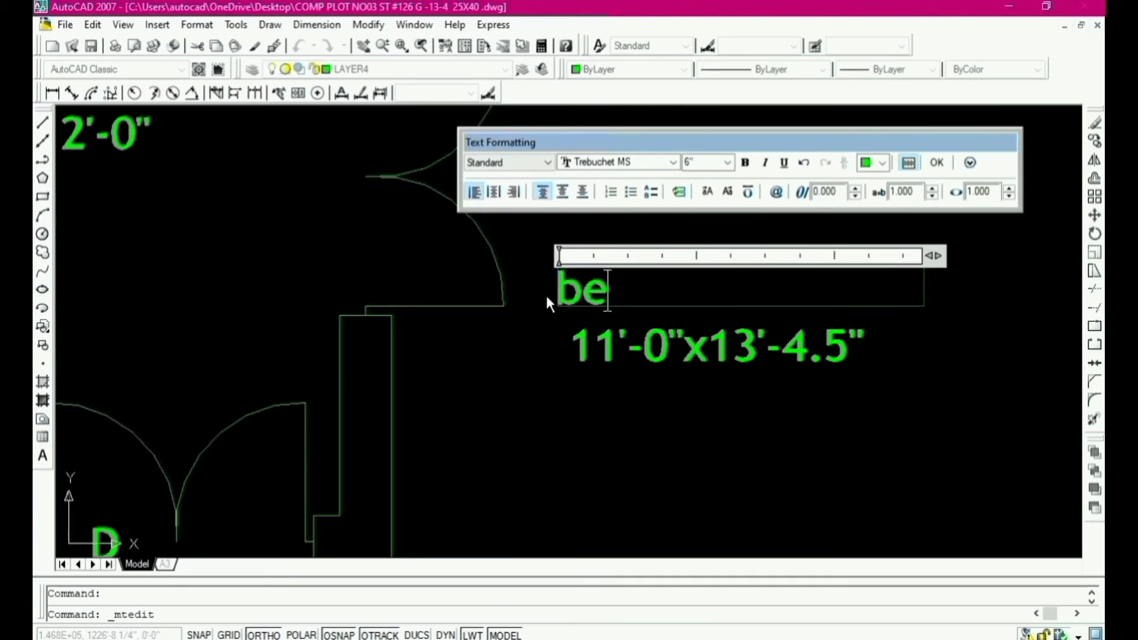
pyautogui.write('d room')
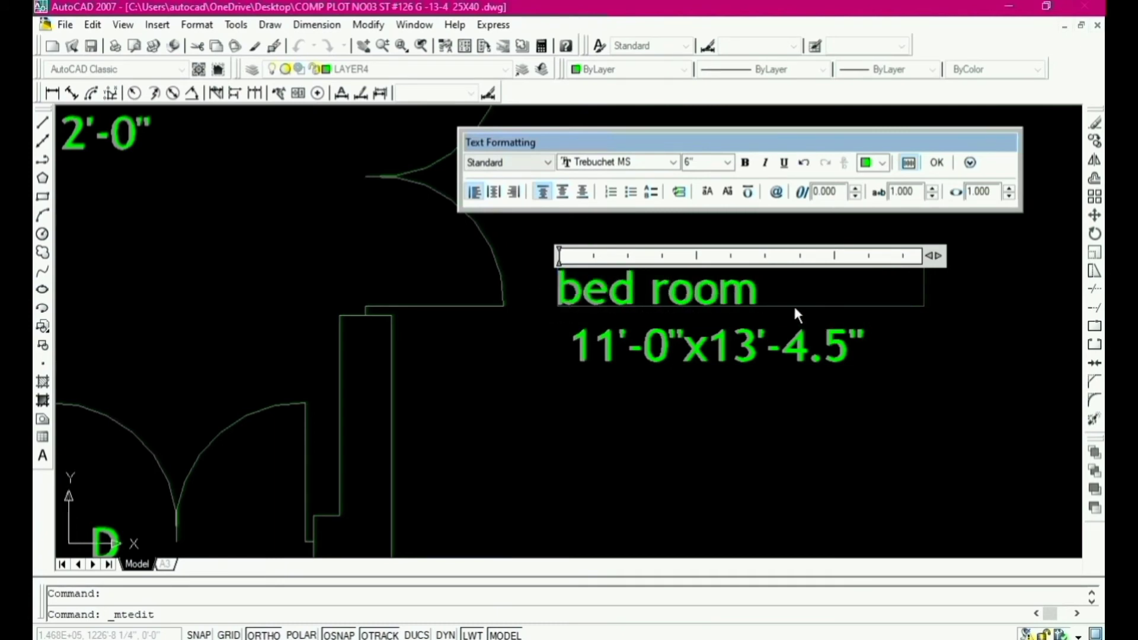
pyautogui.moveTo(793, 302); pyautogui.dragTo(349, 327)
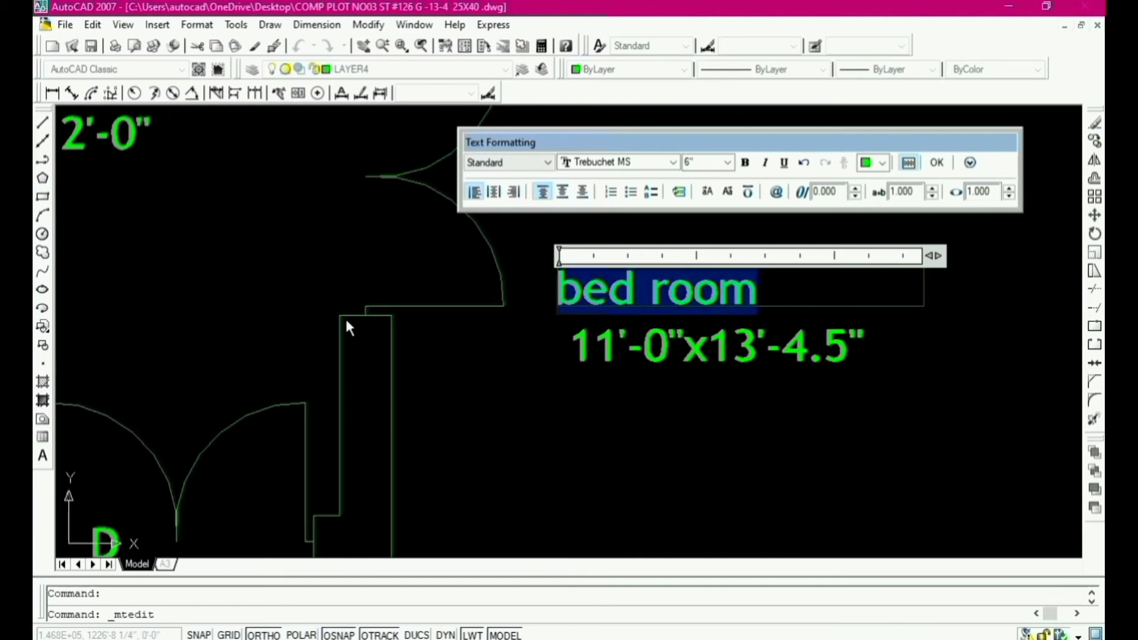
pyautogui.hotkey('ctrl', 'shift', 'u')
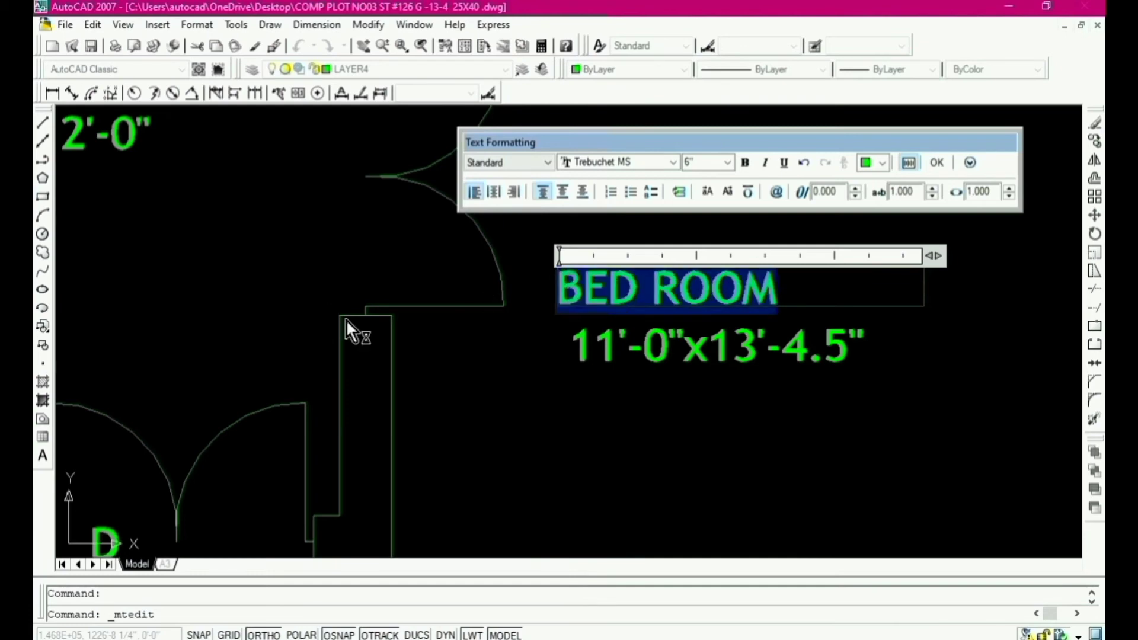
pyautogui.click(529, 315)
# Step: Delete the single door and its D label between the car porch and the front bed room
pyautogui.scroll(-5, 568, 379)
pyautogui.scroll(3, 497, 458)
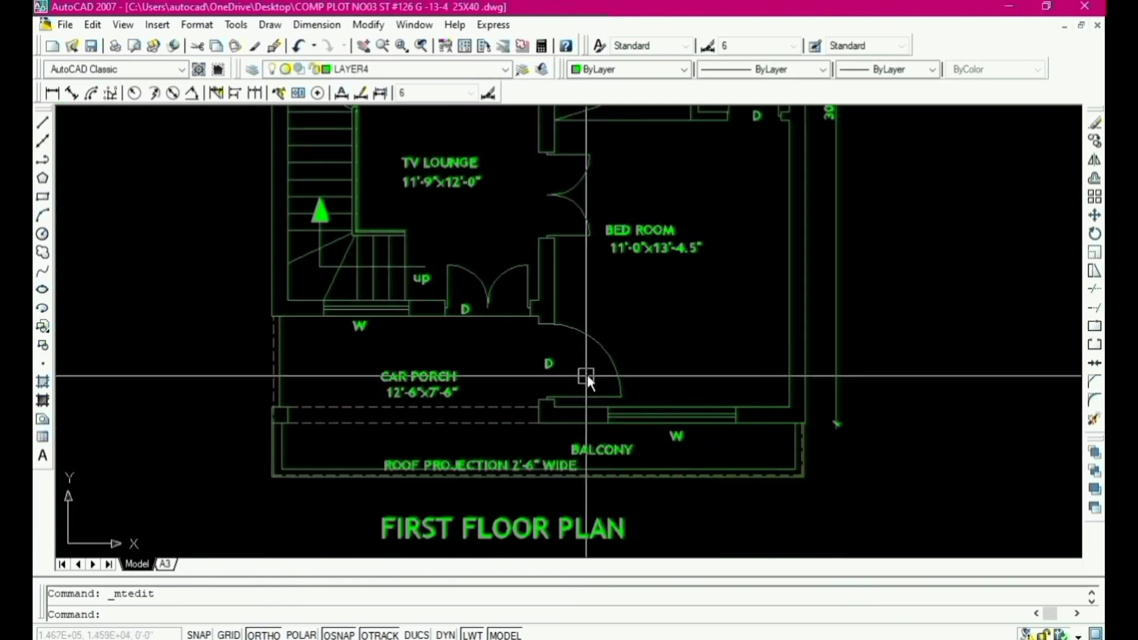
pyautogui.press('Escape')
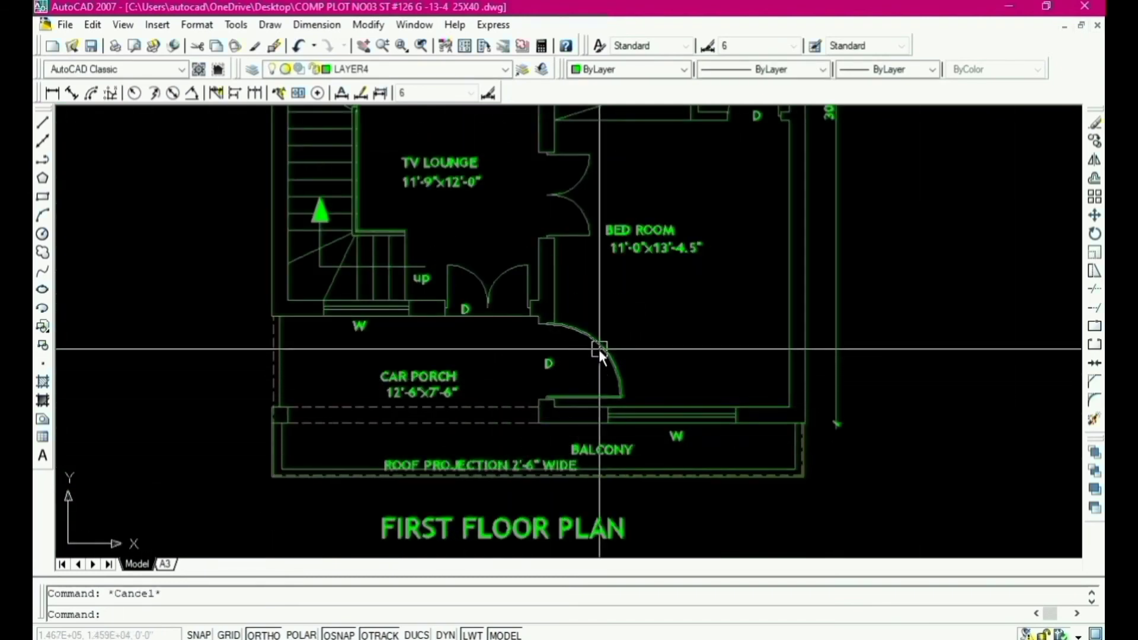
pyautogui.click(599, 349)
pyautogui.press('Delete')
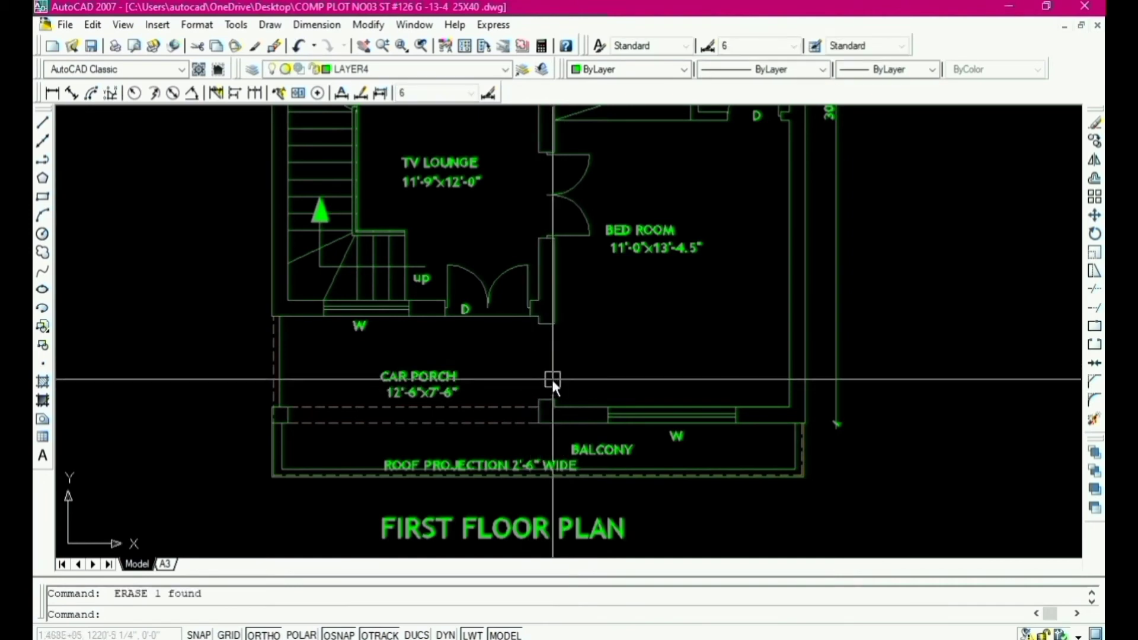
# Step: Delete the CAR PORCH label and its 12'-6"x7'-6" size text from the first floor plan
pyautogui.scroll(-2, 552, 379)
pyautogui.scroll(4, 482, 383)
pyautogui.click(455, 370)
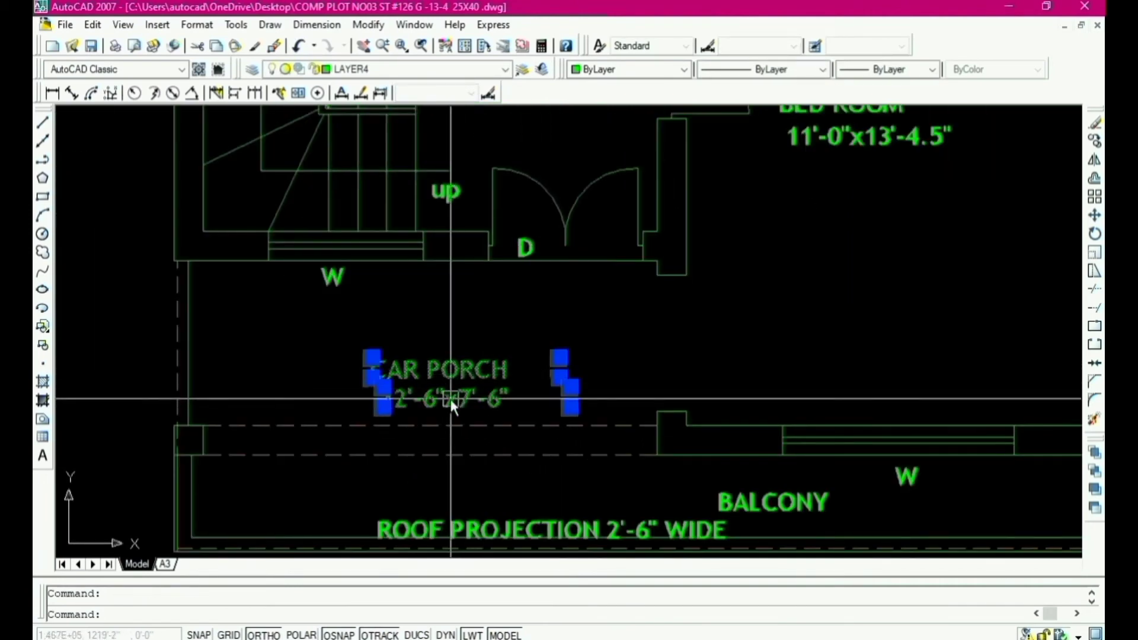
pyautogui.press('Delete')
pyautogui.scroll(-3, 506, 437)
pyautogui.scroll(3, 445, 414)
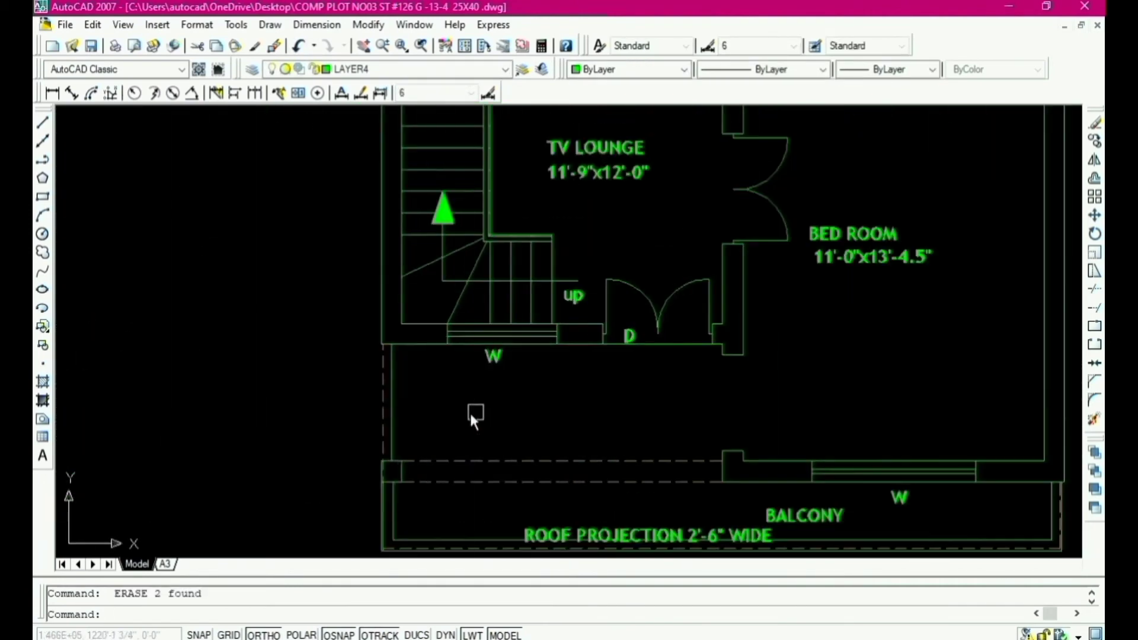
# Step: Delete the double door and its D label between the TV lounge and the former car porch area
pyautogui.click(660, 261)
pyautogui.click(625, 367)
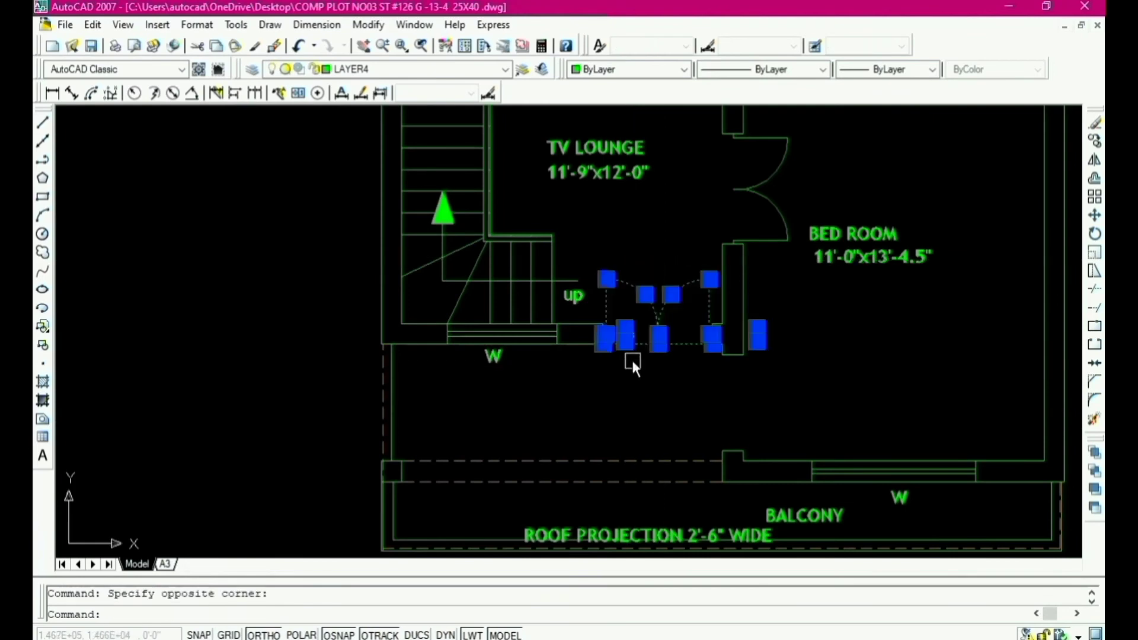
pyautogui.press('Delete')
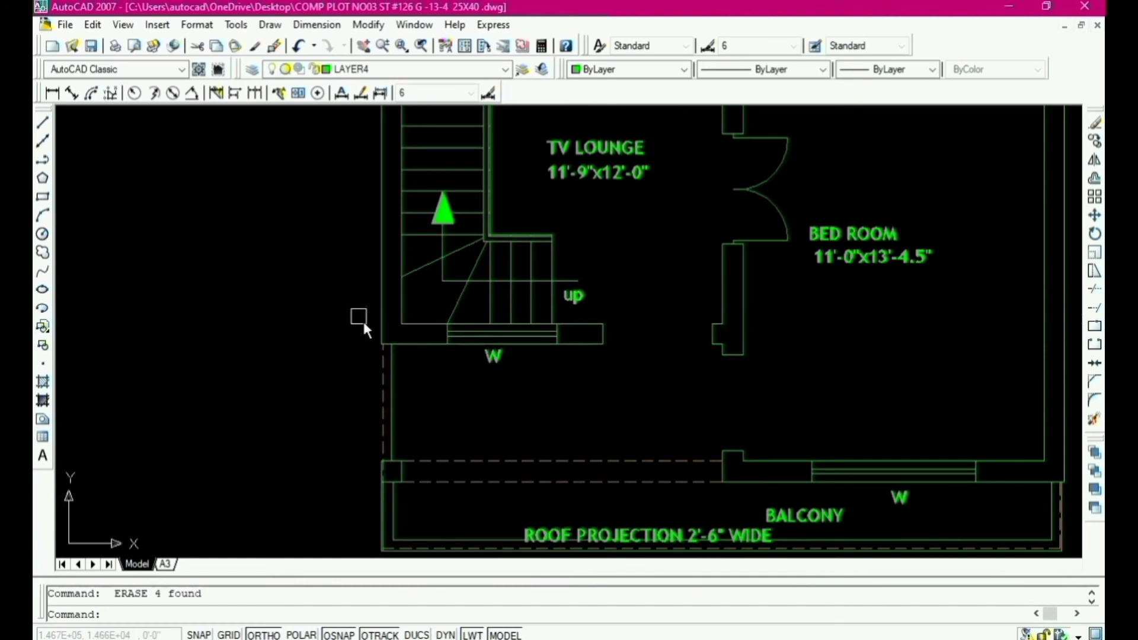
pyautogui.press('Escape')
# Step: Erase the two dashed beam lines along the front edge of the former car porch
pyautogui.click(526, 462)
pyautogui.write('e')
pyautogui.press('space')
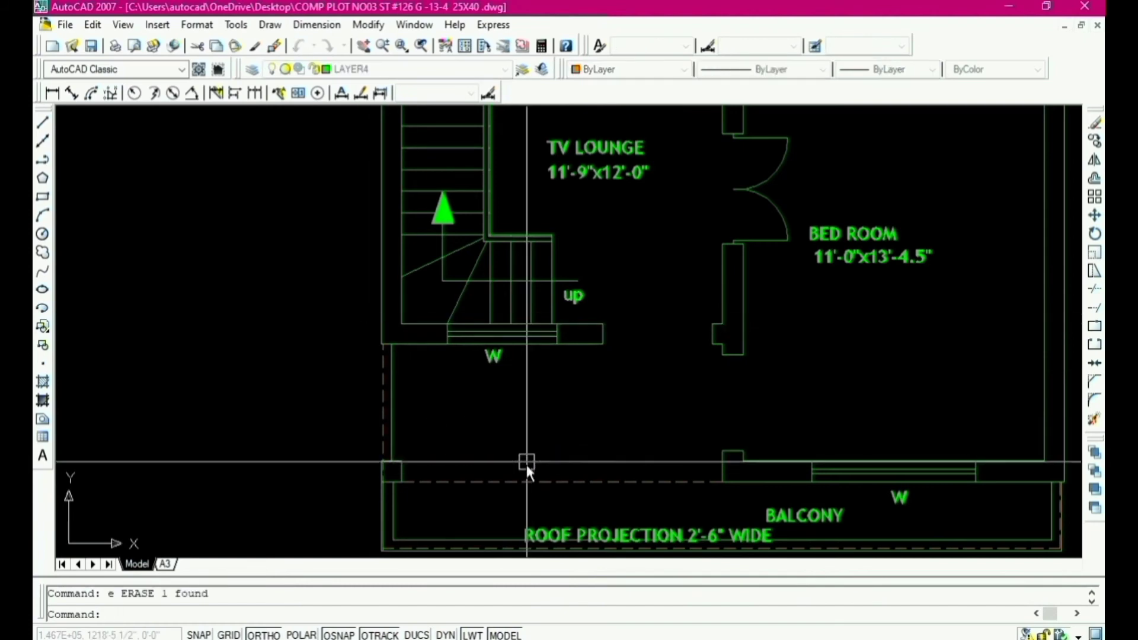
pyautogui.click(511, 484)
pyautogui.write('e')
pyautogui.press('space')
pyautogui.press('Escape')
# Step: Move the wall segment with its window and W label from below the stairs down to the corner column at the front balcony
pyautogui.scroll(1, 378, 321)
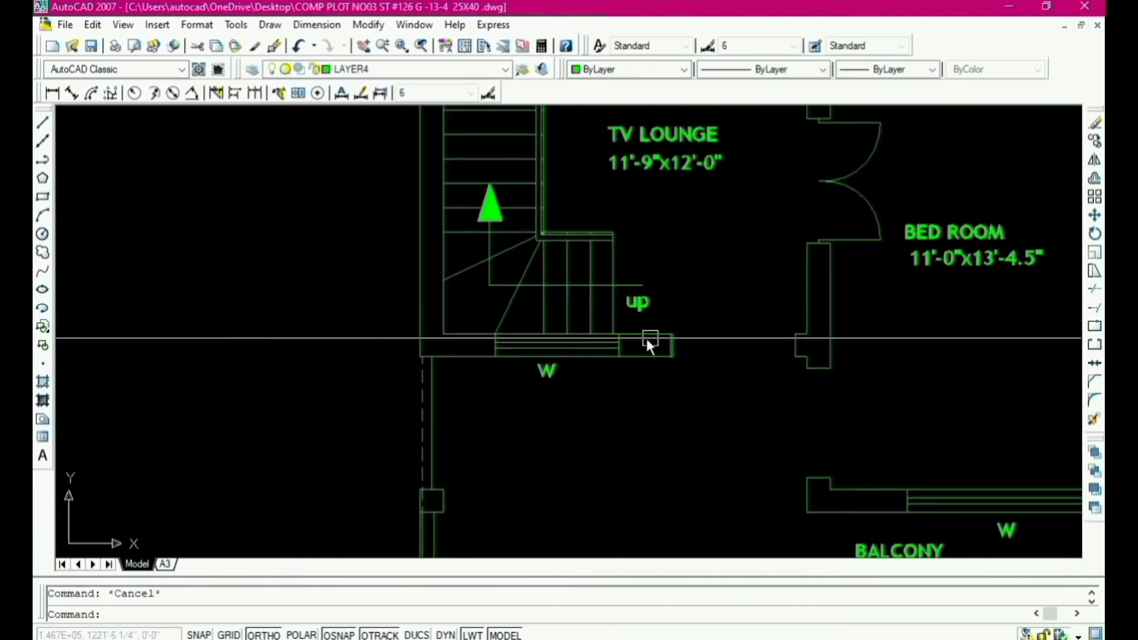
pyautogui.write('co')
pyautogui.press('Escape')
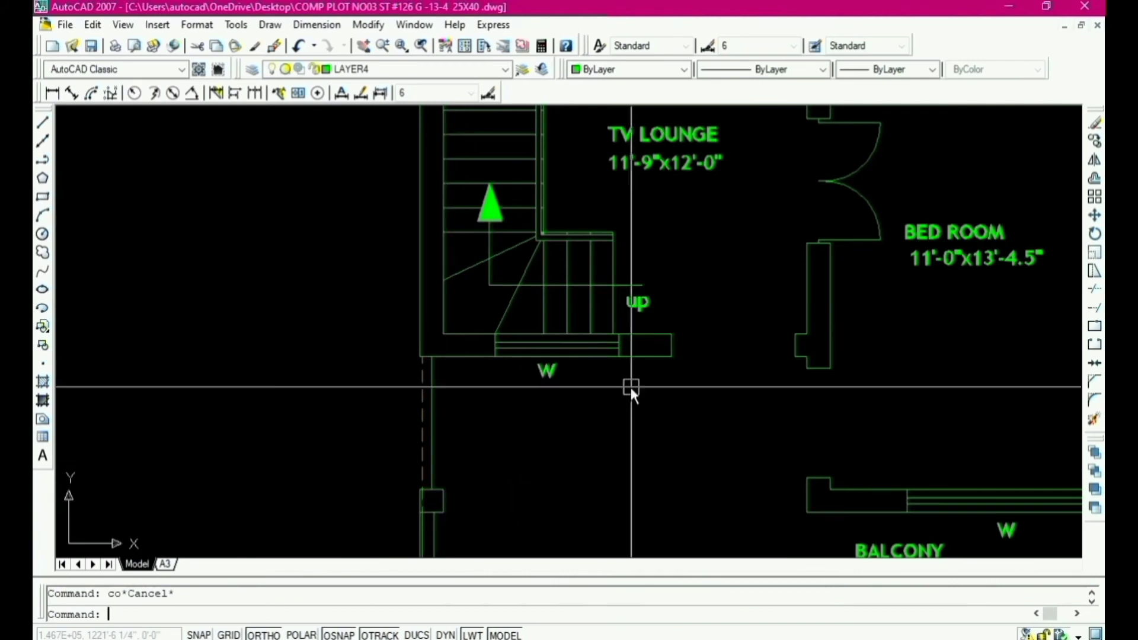
pyautogui.write('m')
pyautogui.press('space')
pyautogui.click(377, 320)
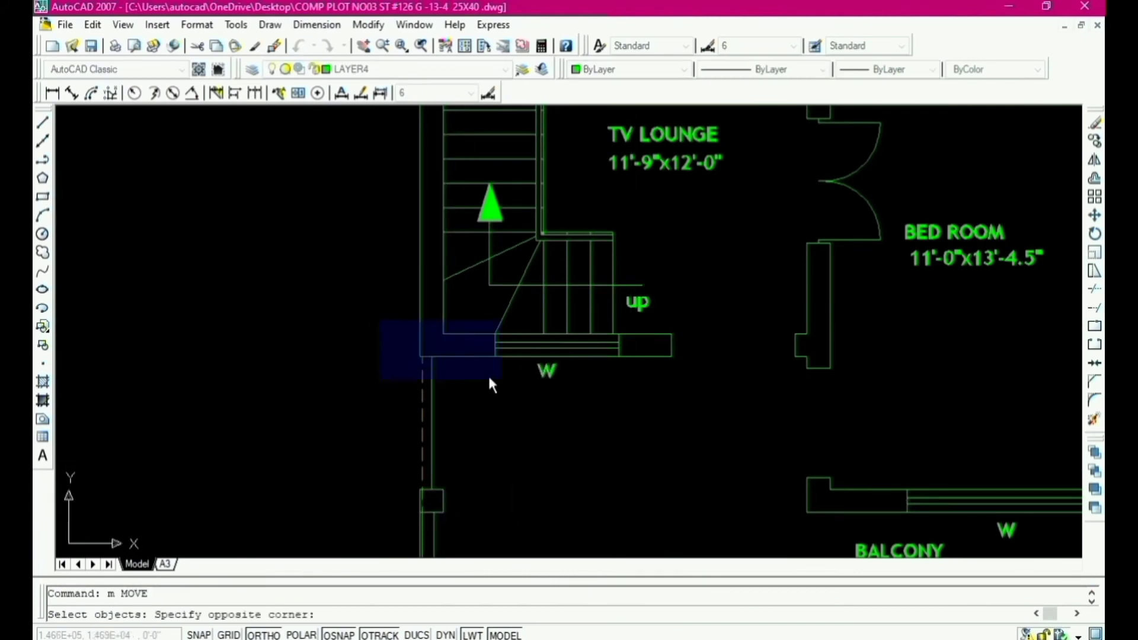
pyautogui.click(692, 400)
pyautogui.press('space')
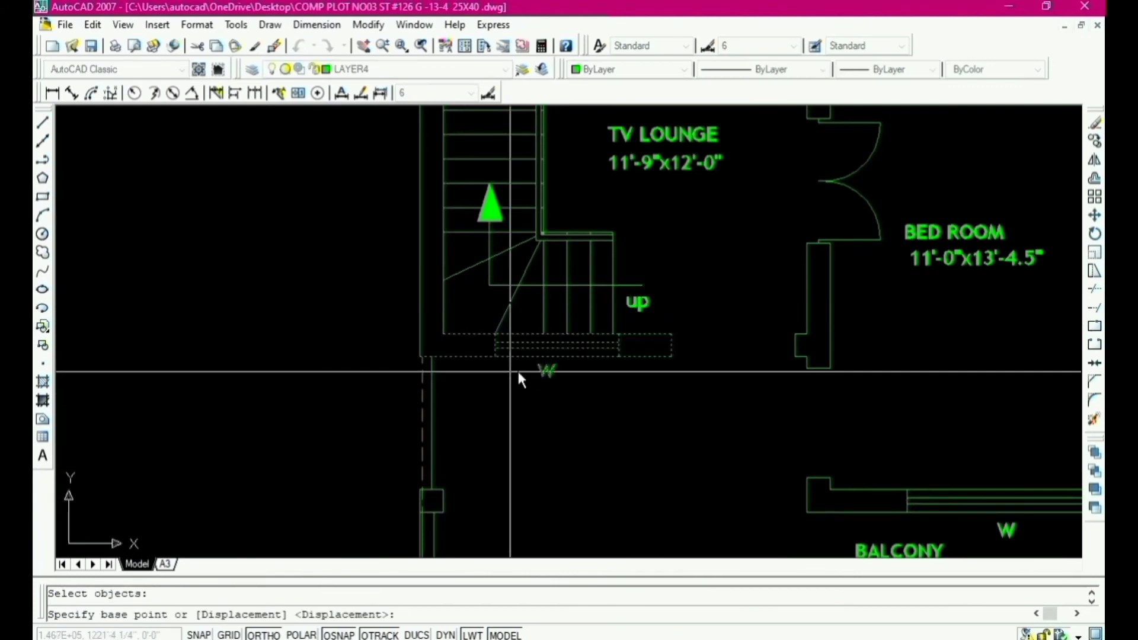
pyautogui.click(420, 357)
pyautogui.scroll(-3, 426, 356)
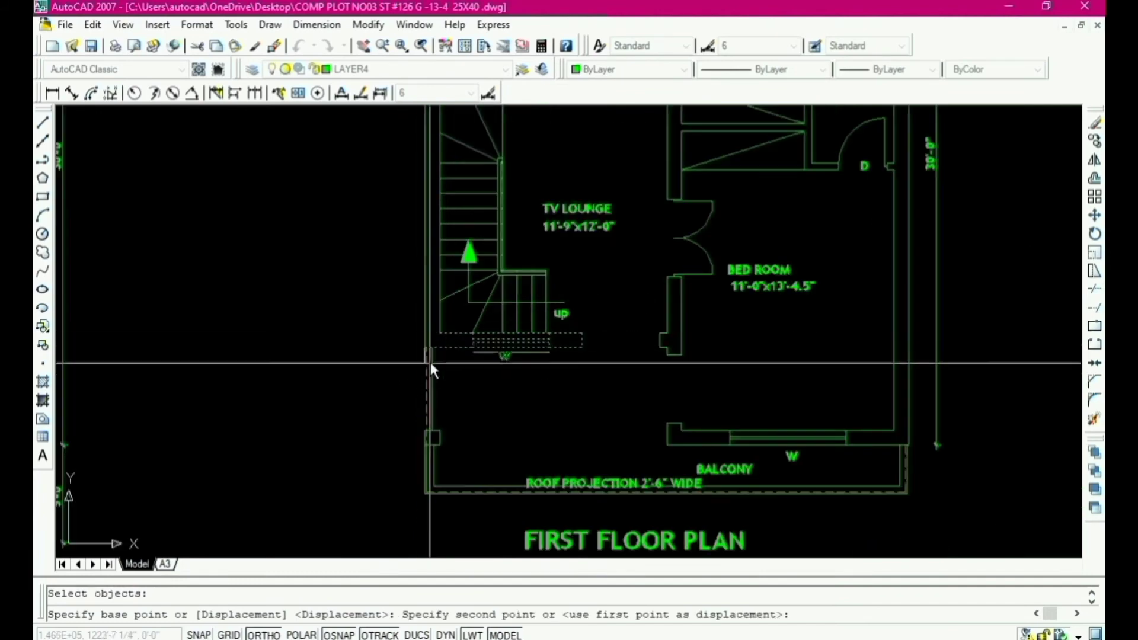
pyautogui.scroll(8, 433, 450)
pyautogui.click(386, 478)
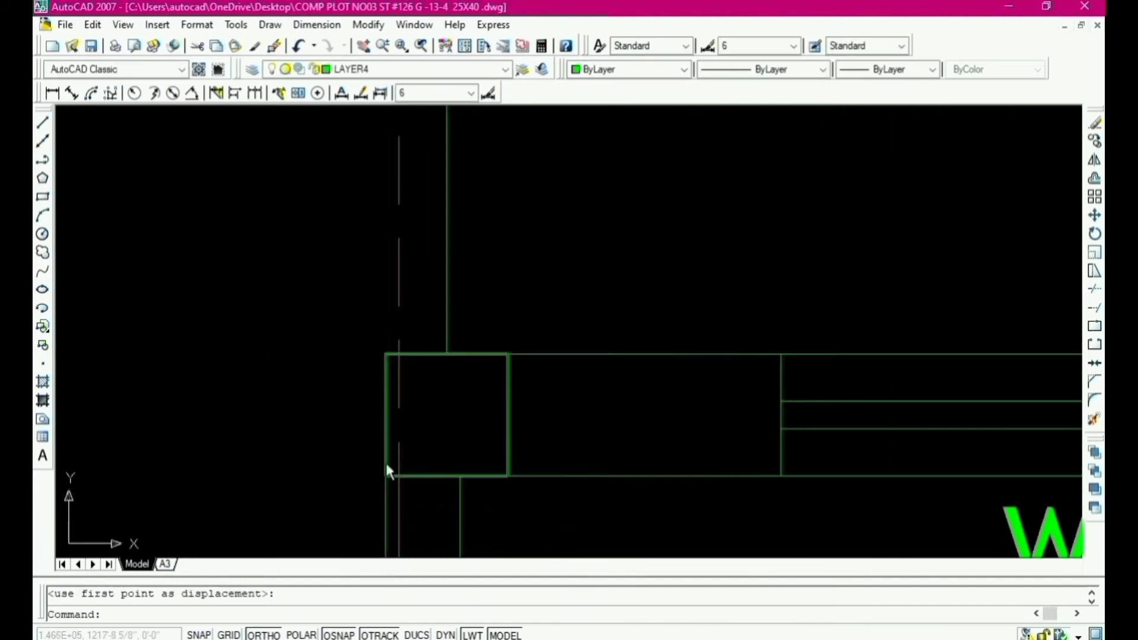
pyautogui.scroll(-3, 385, 468)
pyautogui.press('Escape')
# Step: Erase the square corner column overlapping the end of the relocated window wall
pyautogui.scroll(4, 433, 386)
pyautogui.write('e')
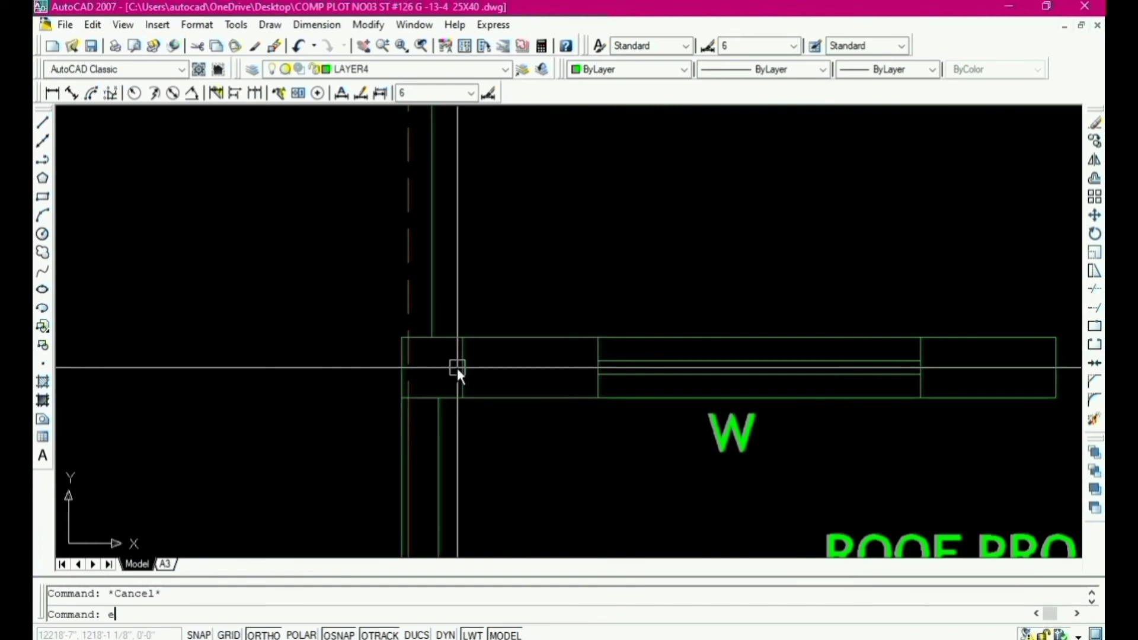
pyautogui.press('space')
pyautogui.click(464, 360)
pyautogui.press('space')
pyautogui.scroll(-5, 466, 379)
pyautogui.press('Escape')
pyautogui.scroll(2, 466, 338)
pyautogui.scroll(-5, 479, 415)
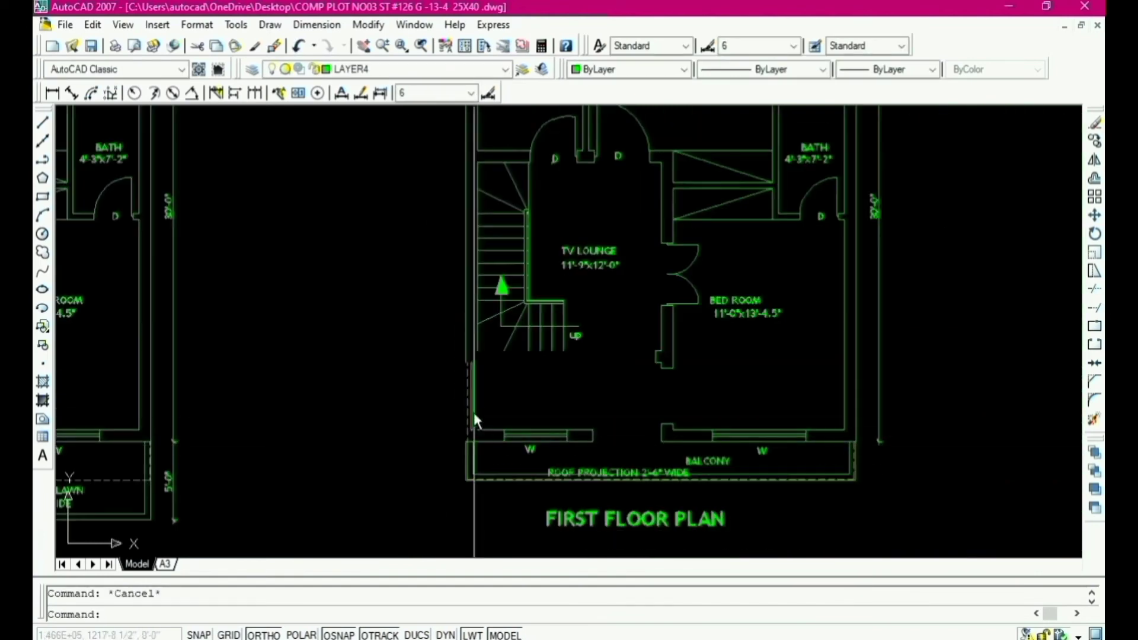
pyautogui.scroll(3, 471, 370)
pyautogui.scroll(2, 478, 377)
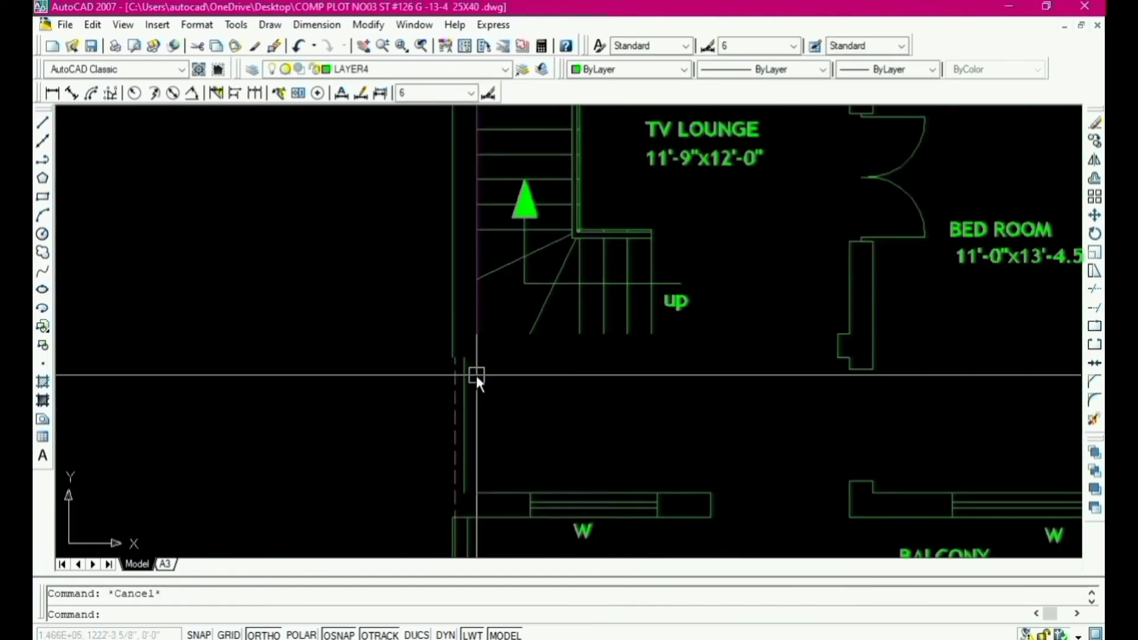
# Step: Fillet the stair-side wall's inner and outer faces to the matching faces of the relocated front window wall, closing the corner
pyautogui.write('f')
pyautogui.press('space')
pyautogui.click(477, 354)
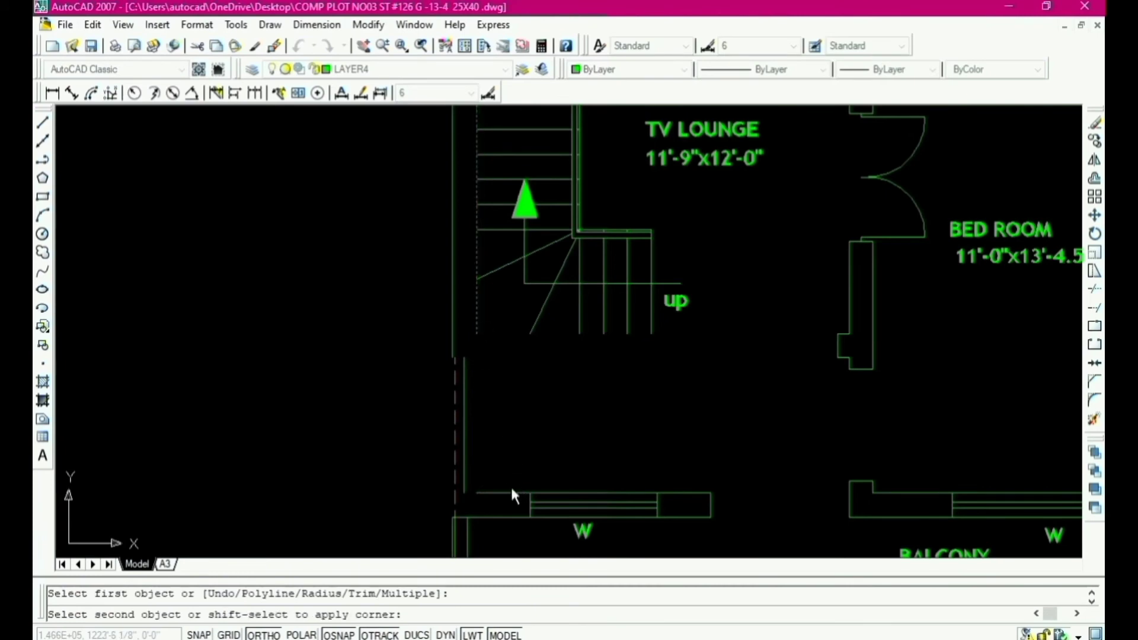
pyautogui.press('space')
pyautogui.press('space')
pyautogui.press('space')
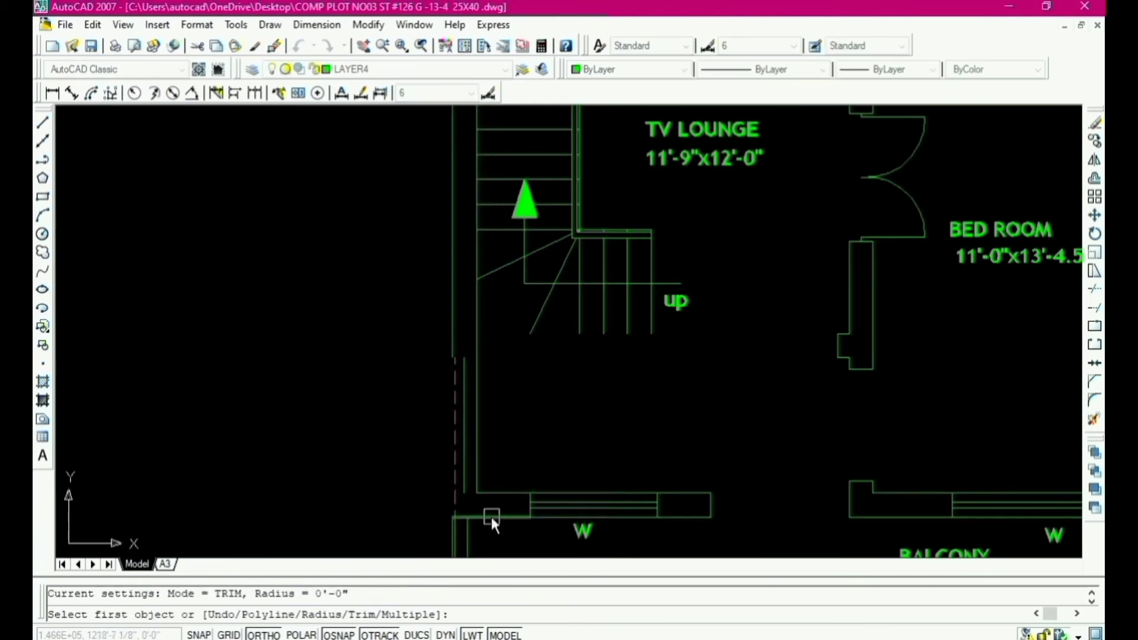
pyautogui.click(490, 516)
pyautogui.click(447, 326)
pyautogui.press('space')
pyautogui.press('Escape')
# Step: Erase the leftover dashed line and short solid line inside the outer wall below the stairs
pyautogui.scroll(2, 454, 383)
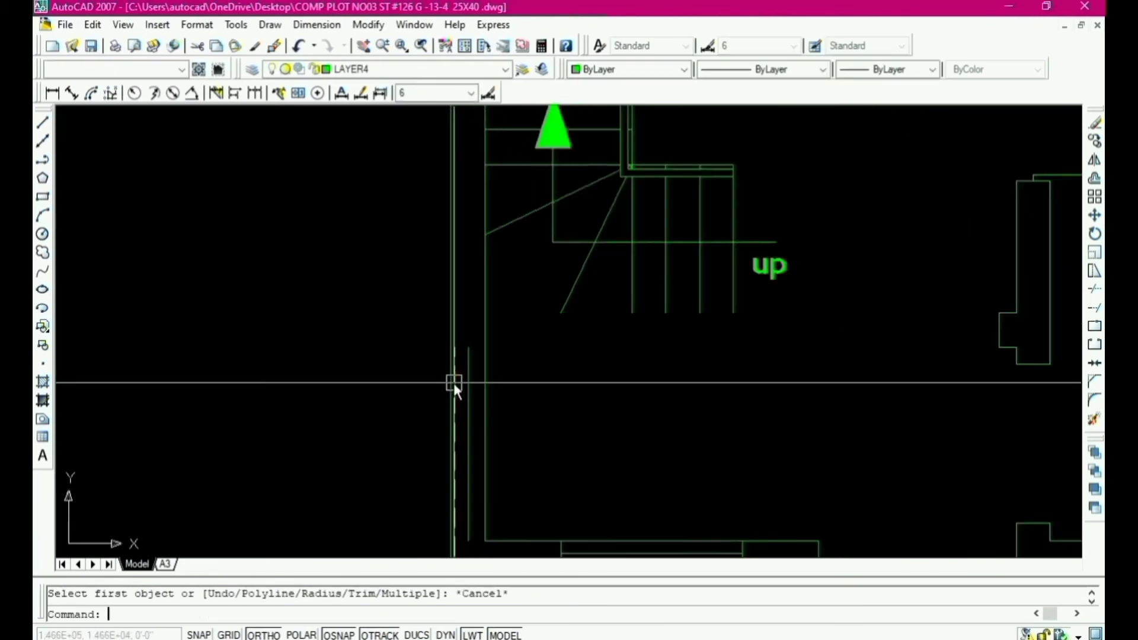
pyautogui.write('e')
pyautogui.press('space')
pyautogui.scroll(3, 453, 383)
pyautogui.click(455, 355)
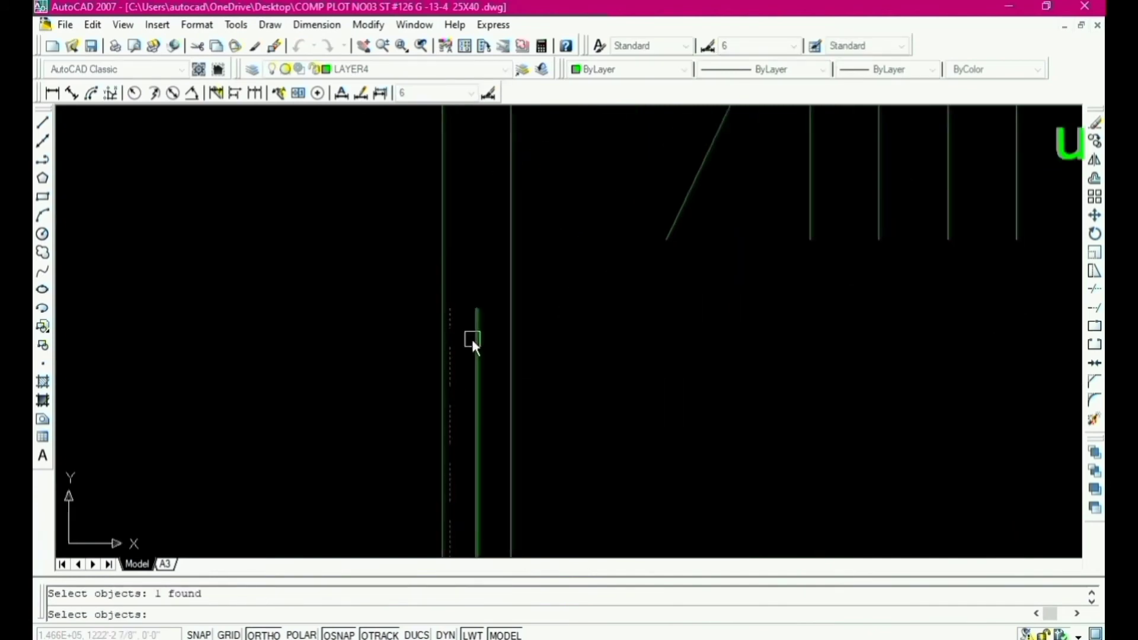
pyautogui.click(478, 309)
pyautogui.scroll(-3, 477, 312)
pyautogui.press('space')
pyautogui.scroll(-5, 465, 348)
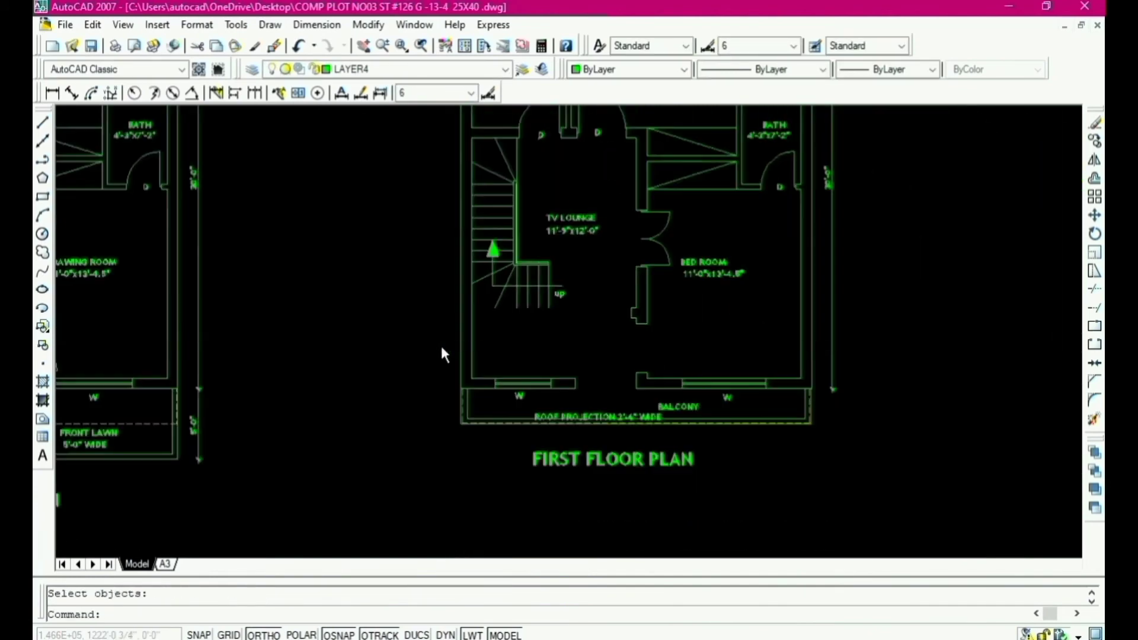
# Step: Copy the three-line wall projection at the bed room wall's lower end down to the front wall beside the balcony opening
pyautogui.scroll(5, 464, 387)
pyautogui.scroll(-1, 492, 384)
pyautogui.click(557, 332)
pyautogui.press('Escape')
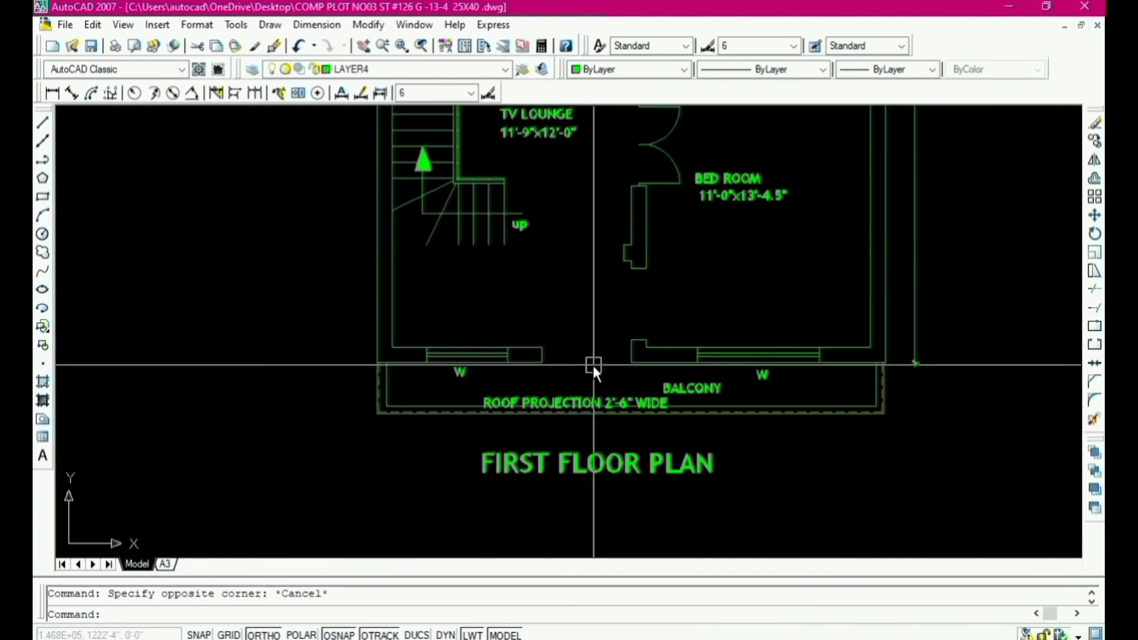
pyautogui.scroll(5, 603, 252)
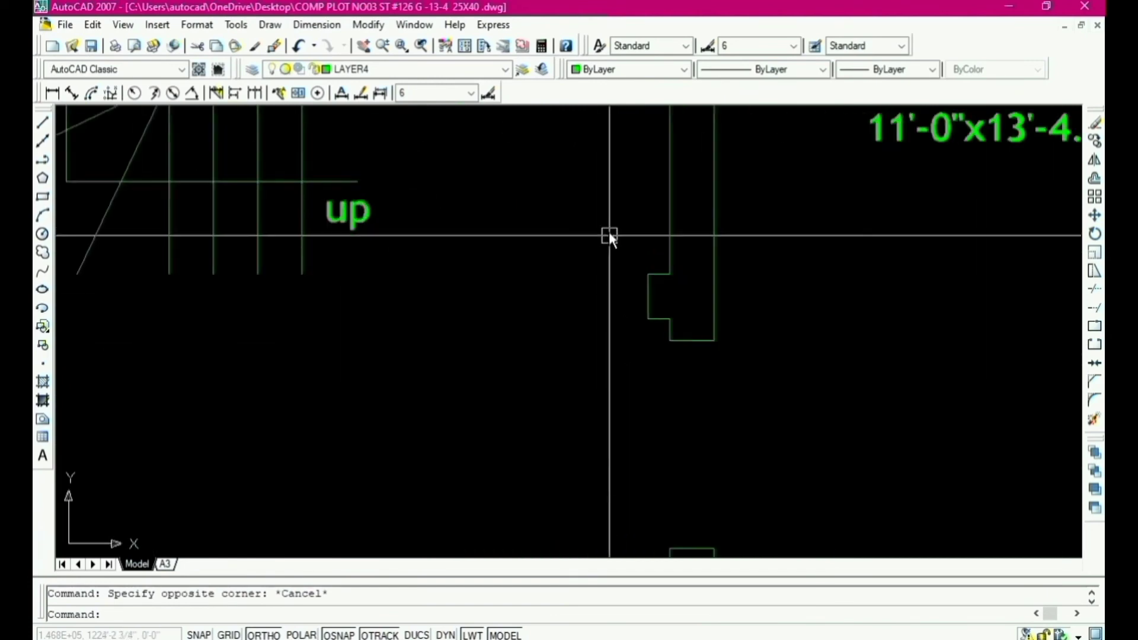
pyautogui.click(602, 246)
pyautogui.click(685, 326)
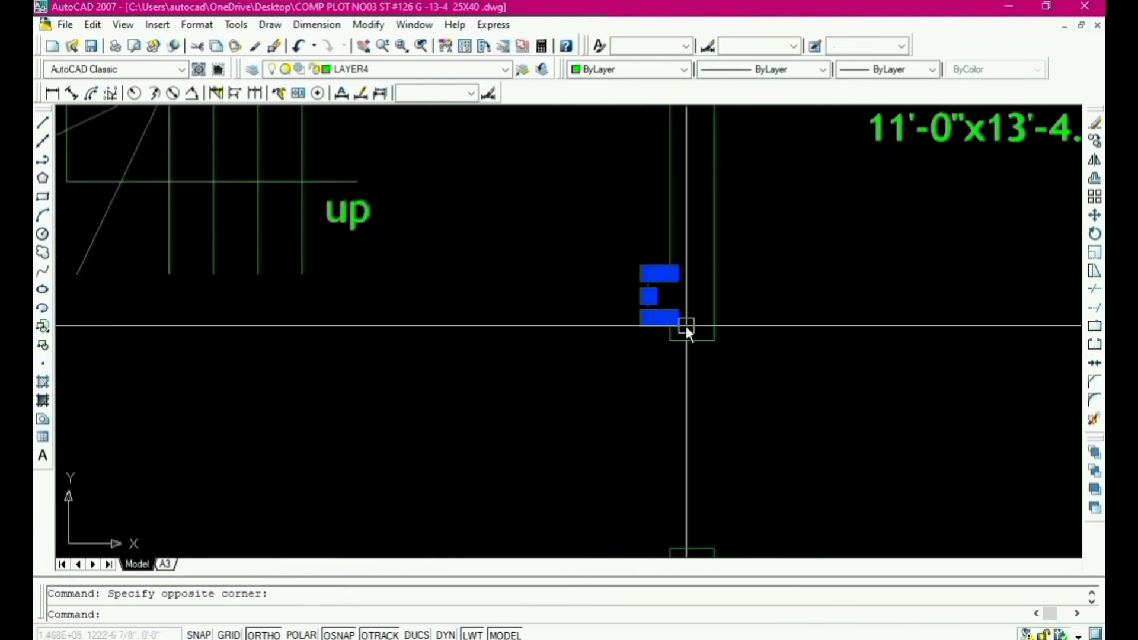
pyautogui.write('co')
pyautogui.press('Return')
pyautogui.scroll(2, 676, 326)
pyautogui.click(667, 320)
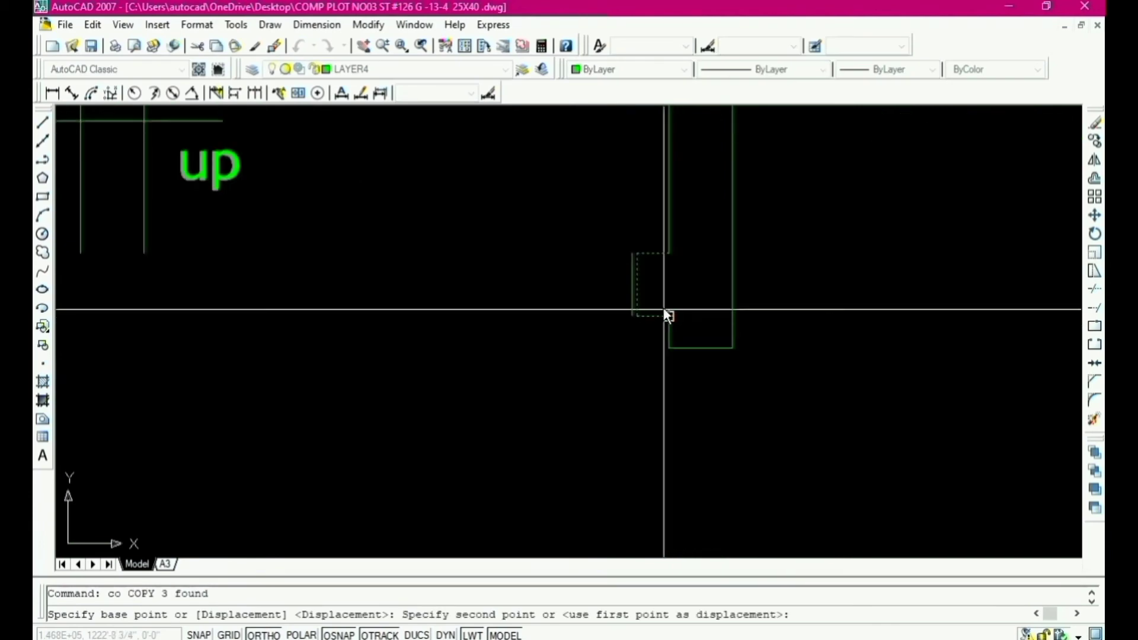
pyautogui.scroll(-3, 664, 332)
pyautogui.scroll(3, 661, 472)
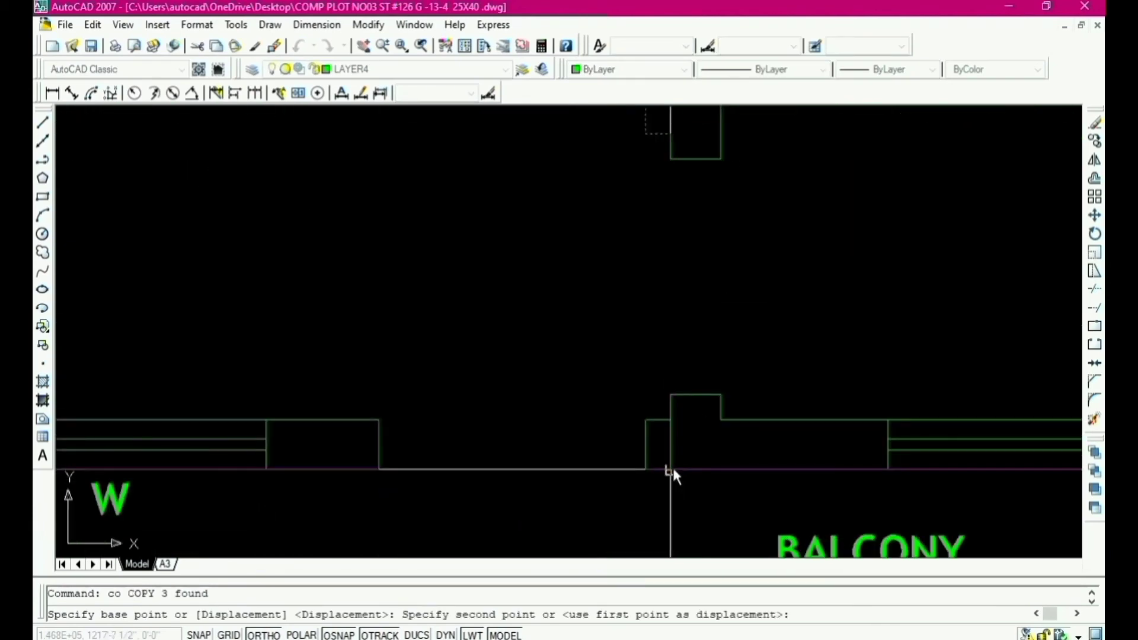
pyautogui.click(670, 467)
pyautogui.scroll(-3, 546, 456)
pyautogui.press('Escape')
# Step: Trim away the old wall end line between the copied projection and the bed room's front wall
pyautogui.write('tr')
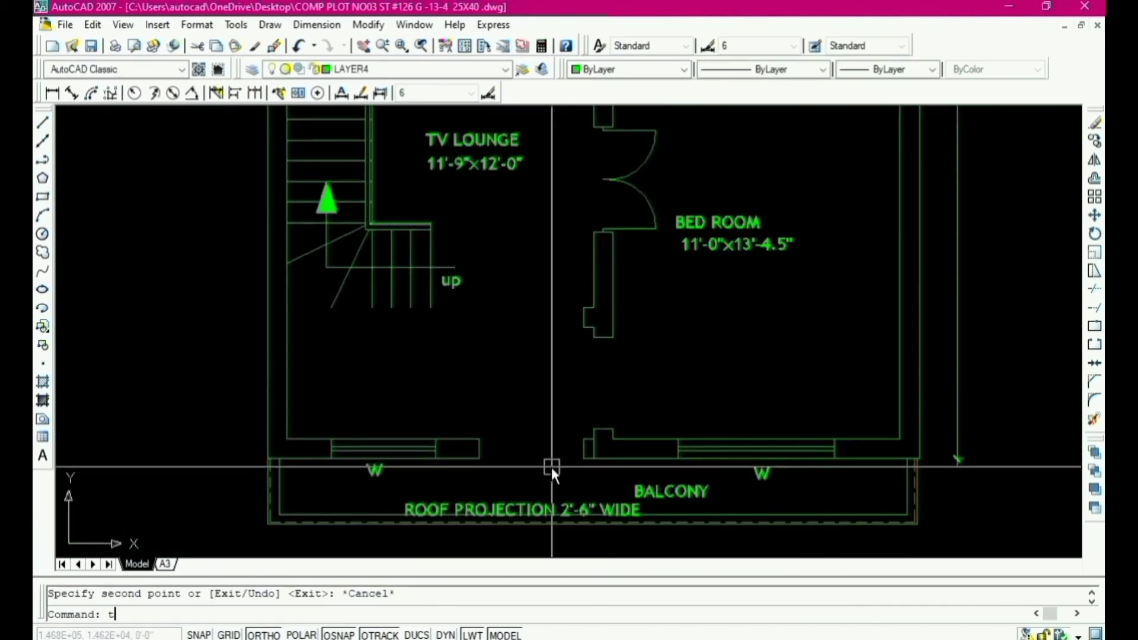
pyautogui.press('Return')
pyautogui.press('Return')
pyautogui.scroll(4, 592, 467)
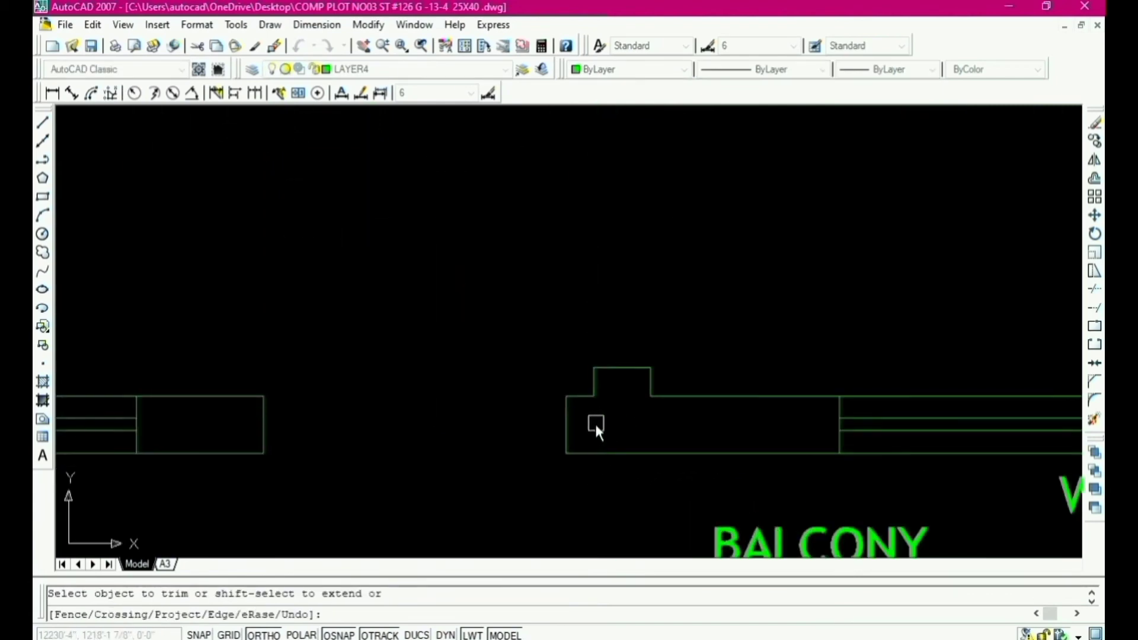
pyautogui.scroll(-3, 595, 422)
pyautogui.scroll(3, 574, 424)
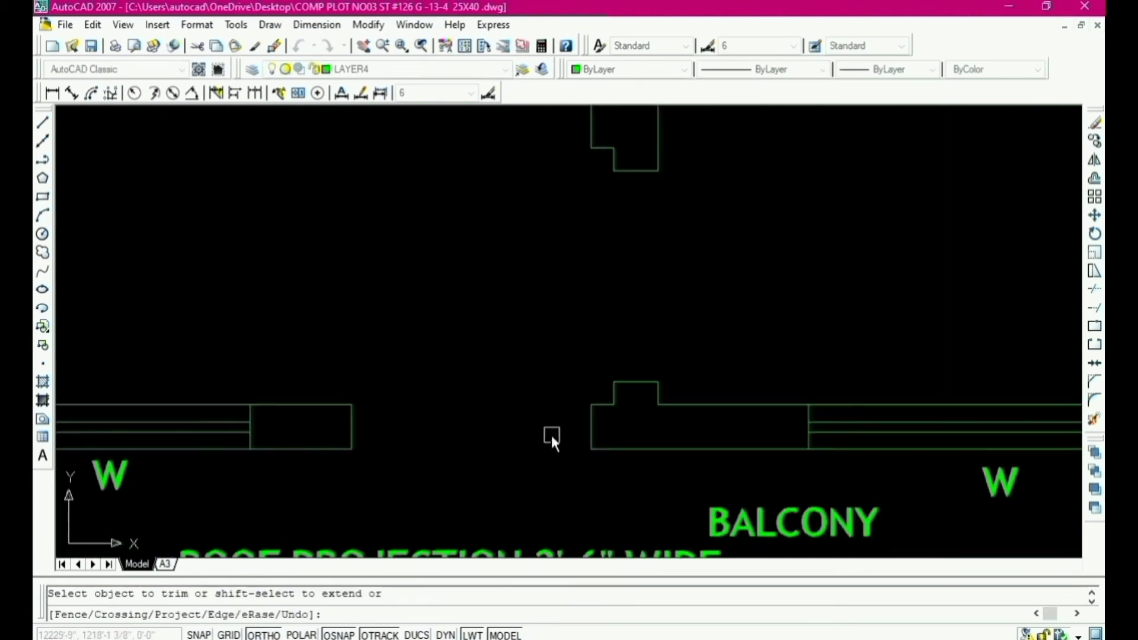
pyautogui.press('Escape')
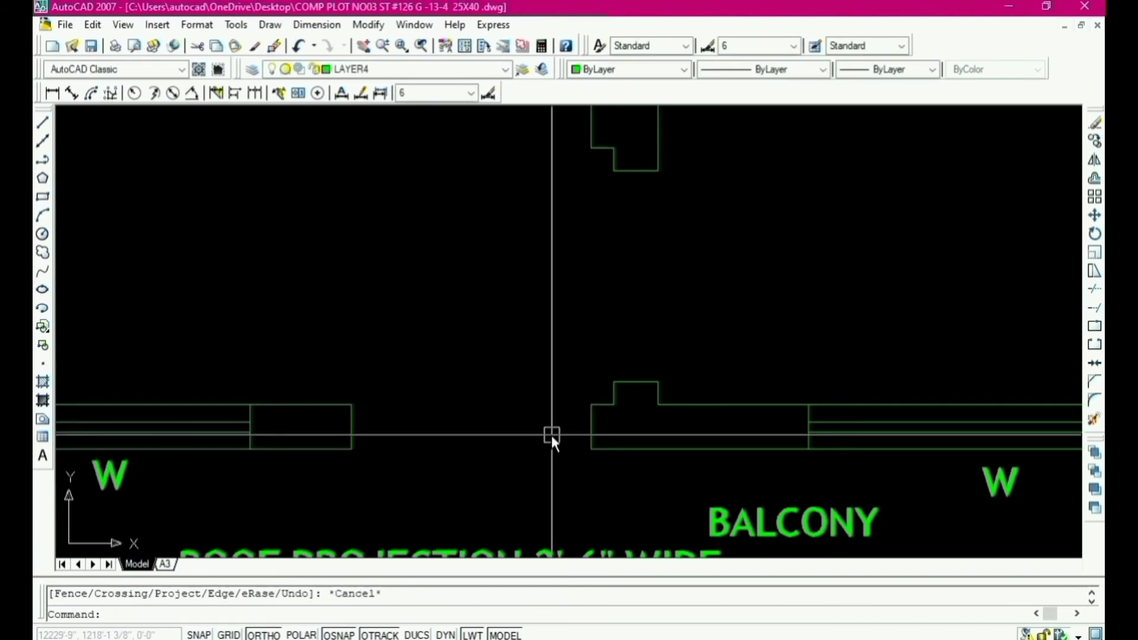
# Step: Offset the new jamb line on the bed room side by 42 inches across the balcony opening towards the window wall
pyautogui.write('o')
pyautogui.press('Return')
pyautogui.write('42')
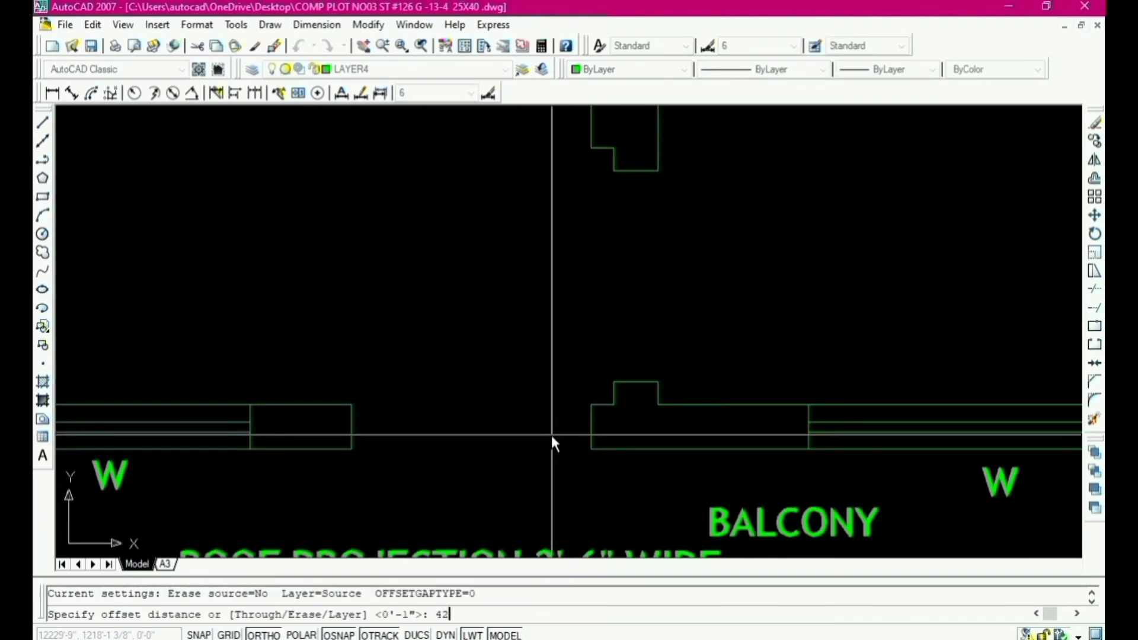
pyautogui.press('Return')
pyautogui.click(592, 426)
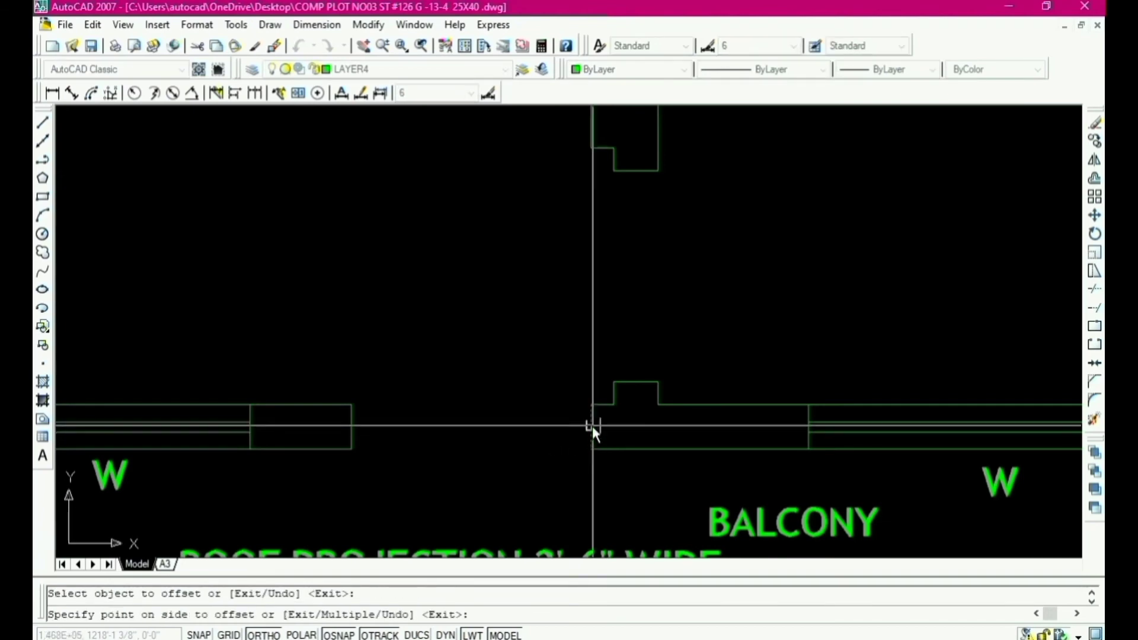
pyautogui.click(535, 432)
pyautogui.press('Escape')
# Step: Erase the window wall's old end line and extend both wall faces to the offset jamb line
pyautogui.scroll(3, 351, 404)
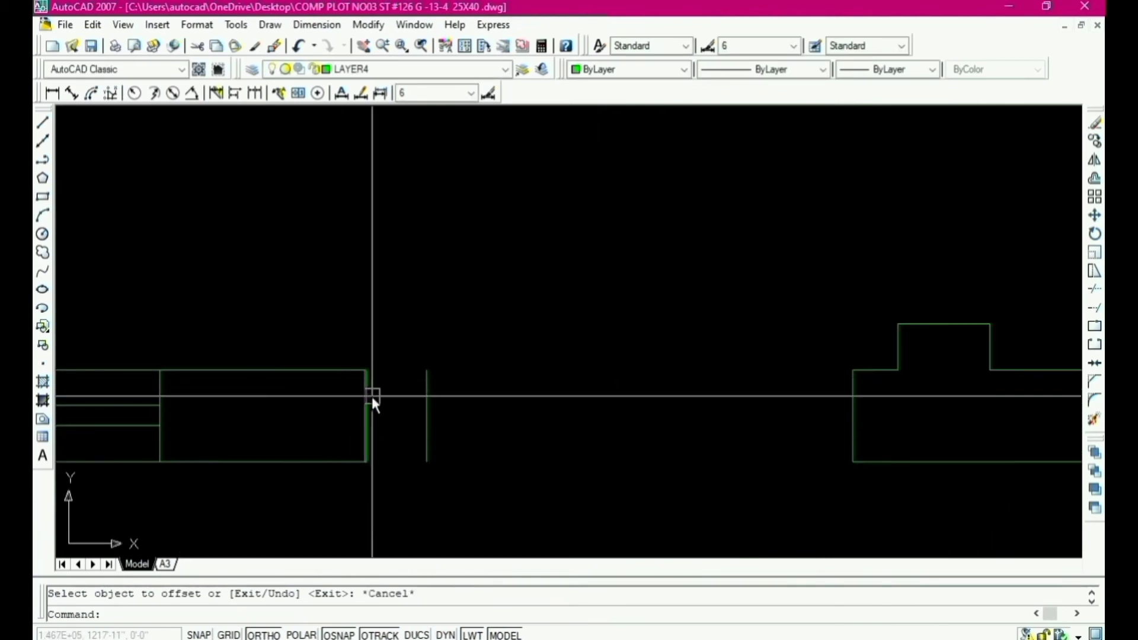
pyautogui.click(365, 396)
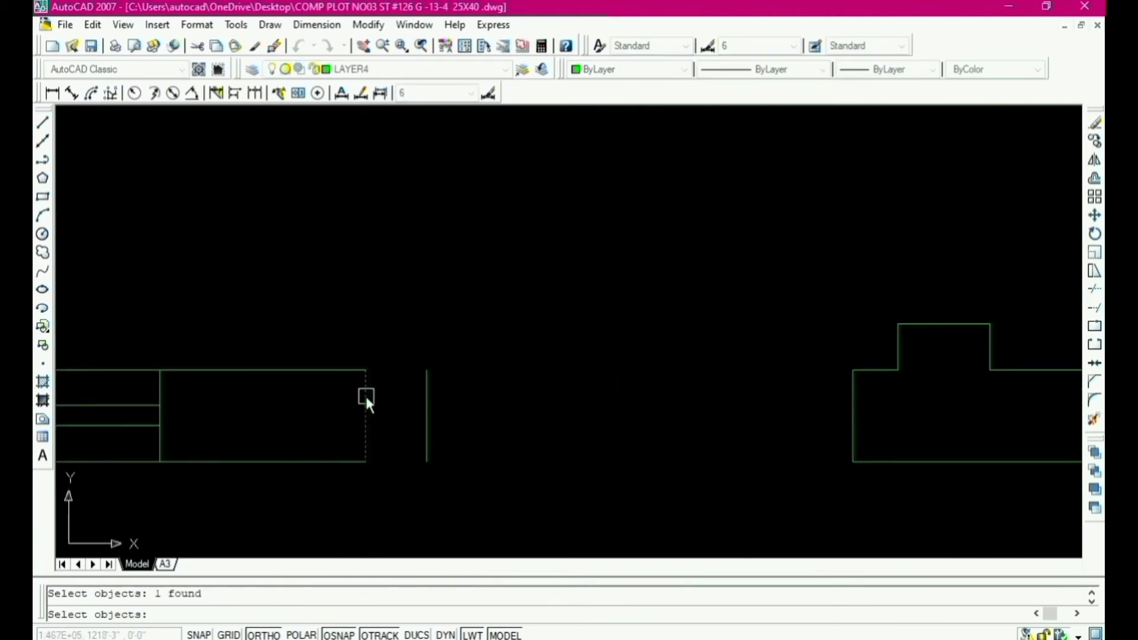
pyautogui.press('Escape')
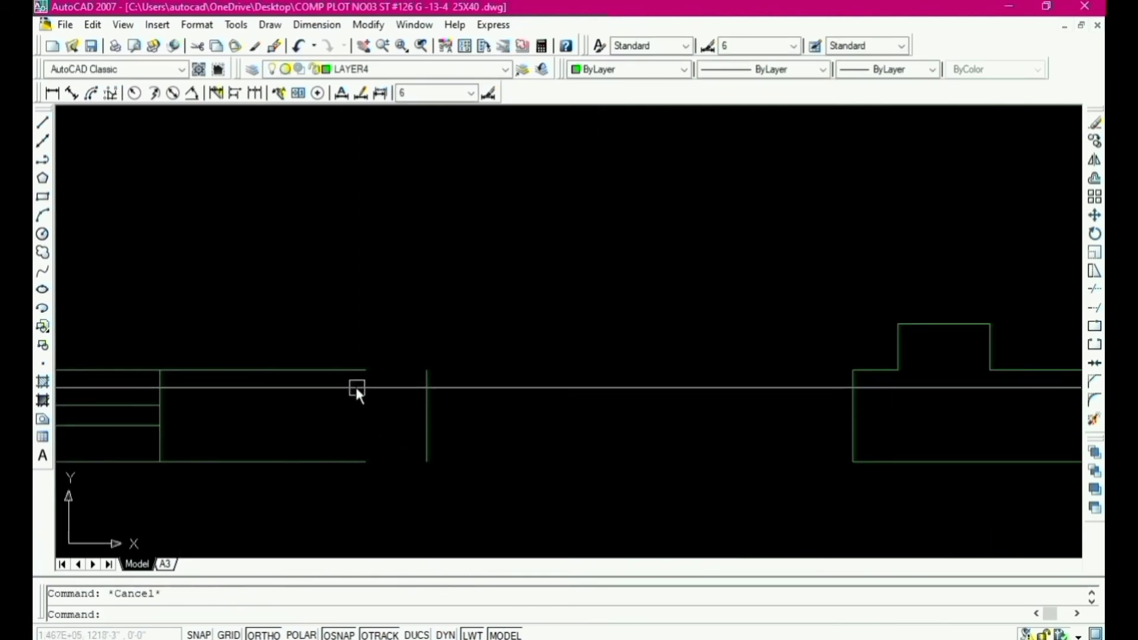
pyautogui.write('ex')
pyautogui.press('Return')
pyautogui.press('Return')
pyautogui.click(335, 350)
pyautogui.click(379, 468)
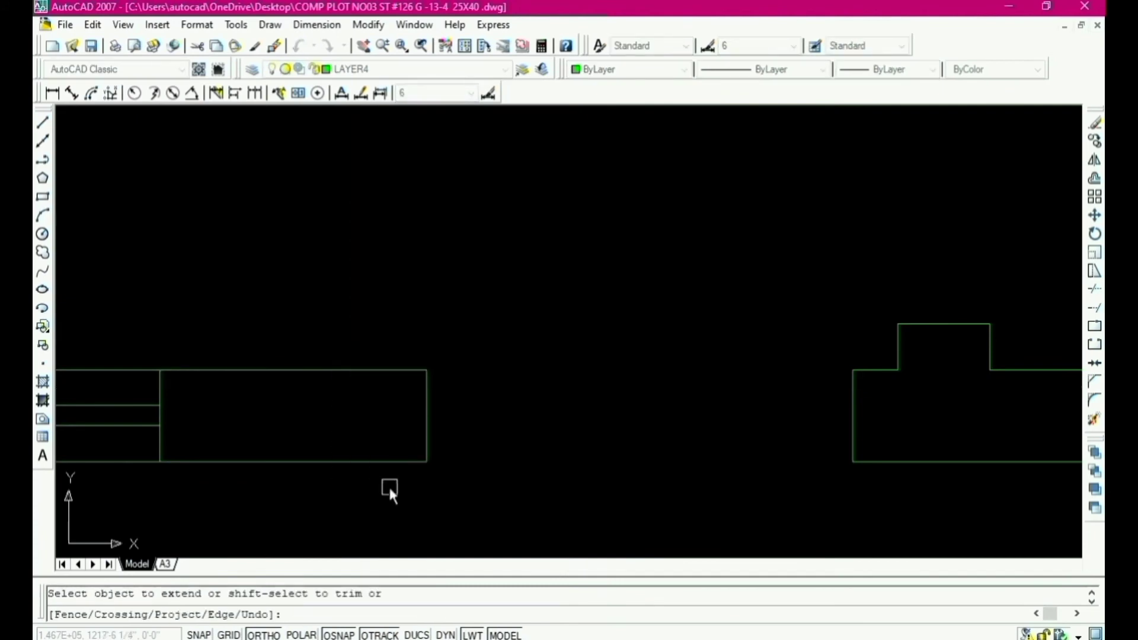
pyautogui.scroll(-3, 446, 421)
pyautogui.scroll(-3, 592, 434)
pyautogui.press('Return')
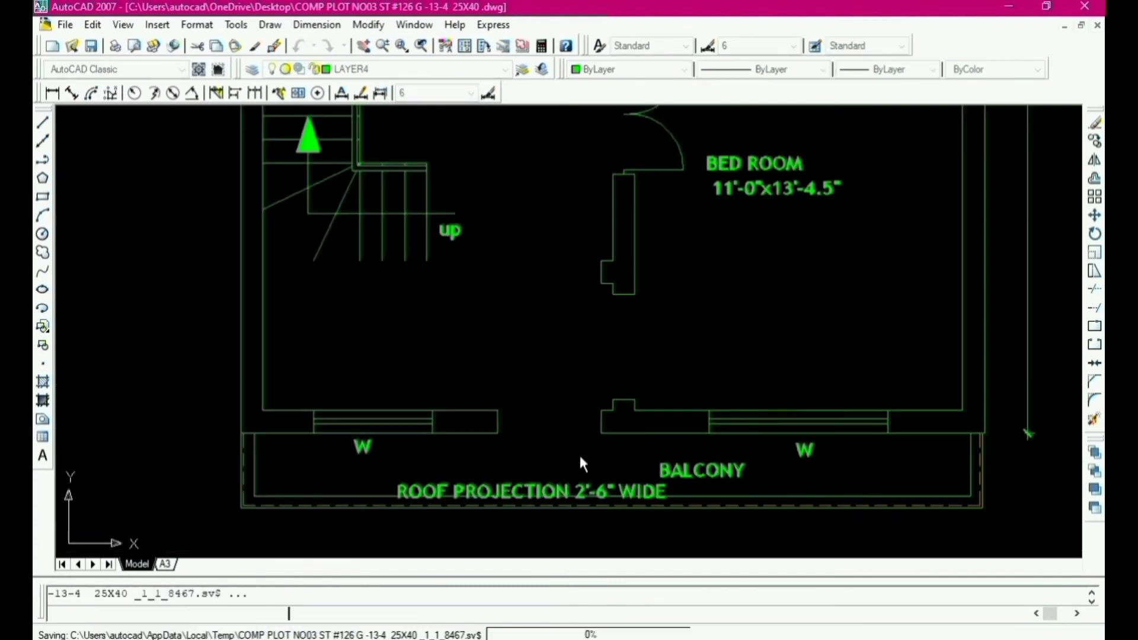
# Step: Start a polyline at the bed room-side jamb's midpoint, running 1.5 inches into the opening and 42 inches up for the balcony door leaf
pyautogui.write('pl')
pyautogui.press('Return')
pyautogui.scroll(2, 579, 455)
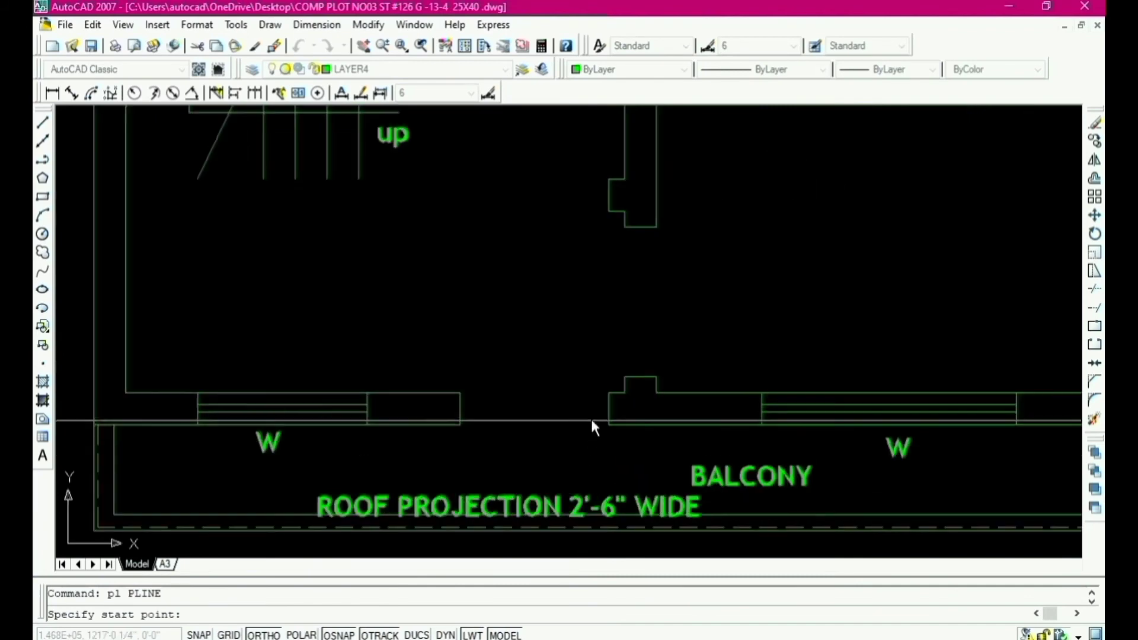
pyautogui.click(609, 411)
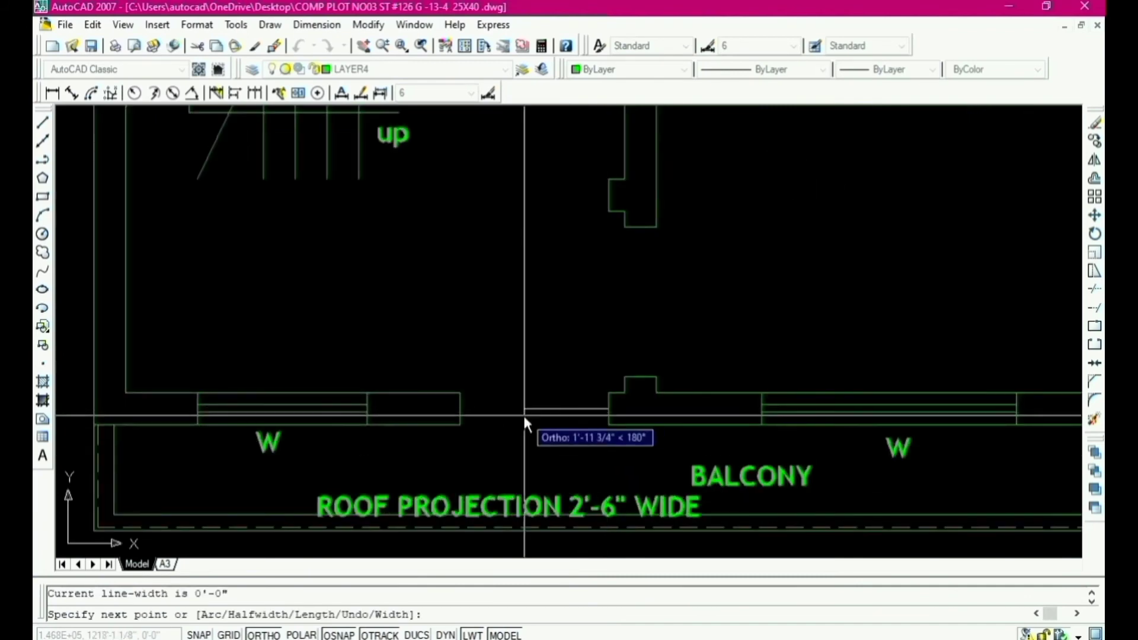
pyautogui.write('1.5')
pyautogui.press('Return')
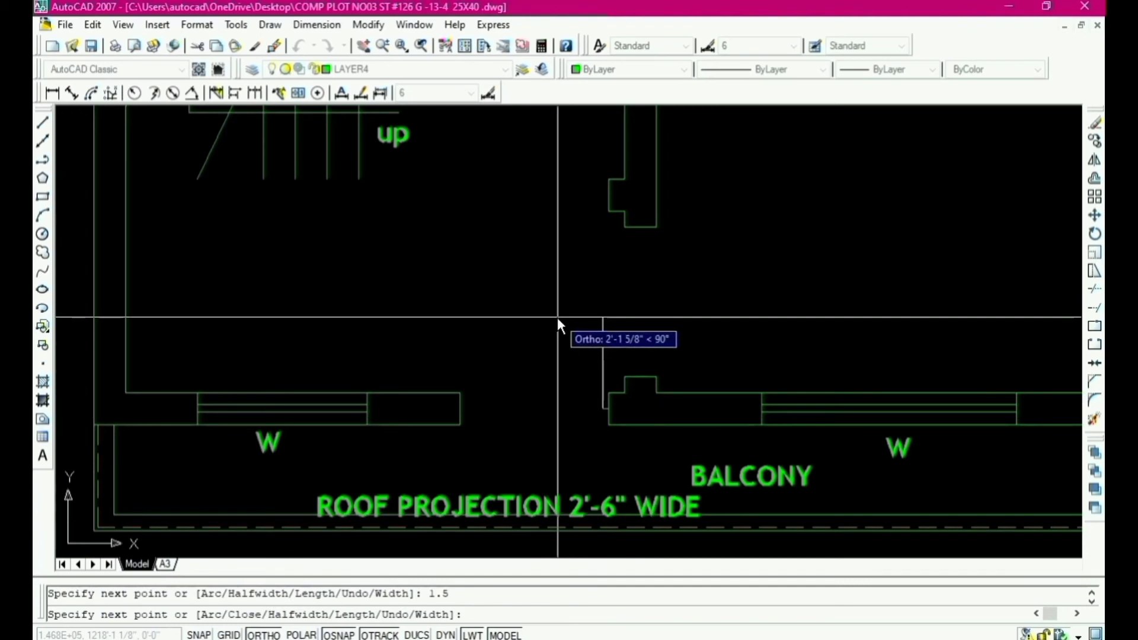
pyautogui.write('42')
pyautogui.press('Return')
# Step: Complete the balcony door with a swing arc from the leaf's upper end to the opposite jamb, using a second point
pyautogui.write('a')
pyautogui.press('Return')
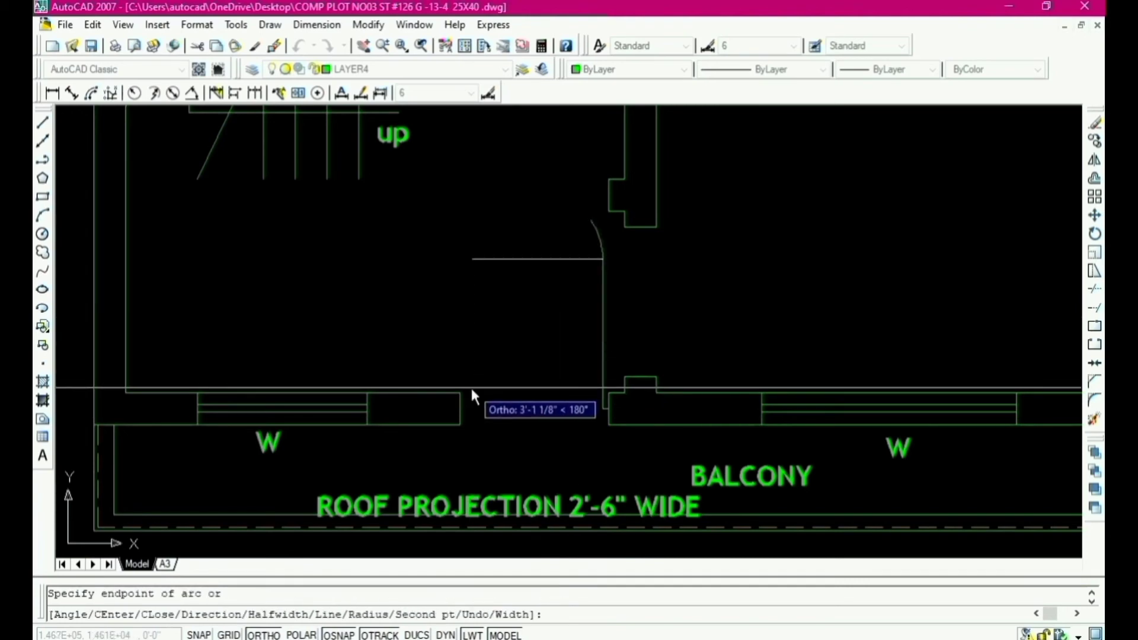
pyautogui.write('s')
pyautogui.press('Return')
pyautogui.click(460, 393)
pyautogui.click(459, 408)
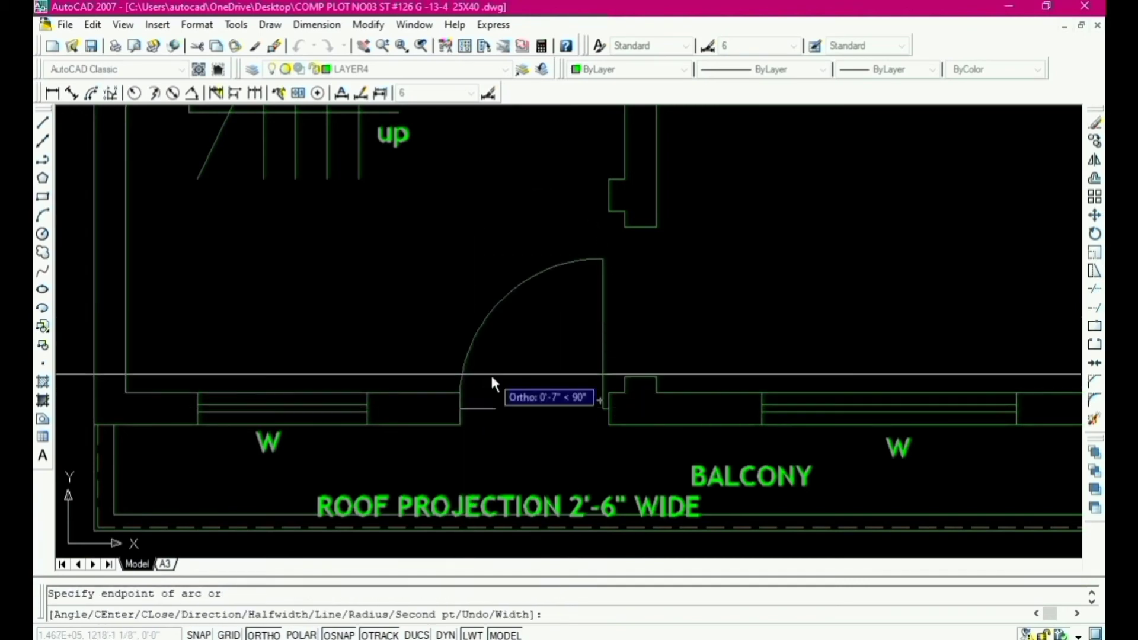
pyautogui.scroll(-2, 492, 379)
pyautogui.press('Escape')
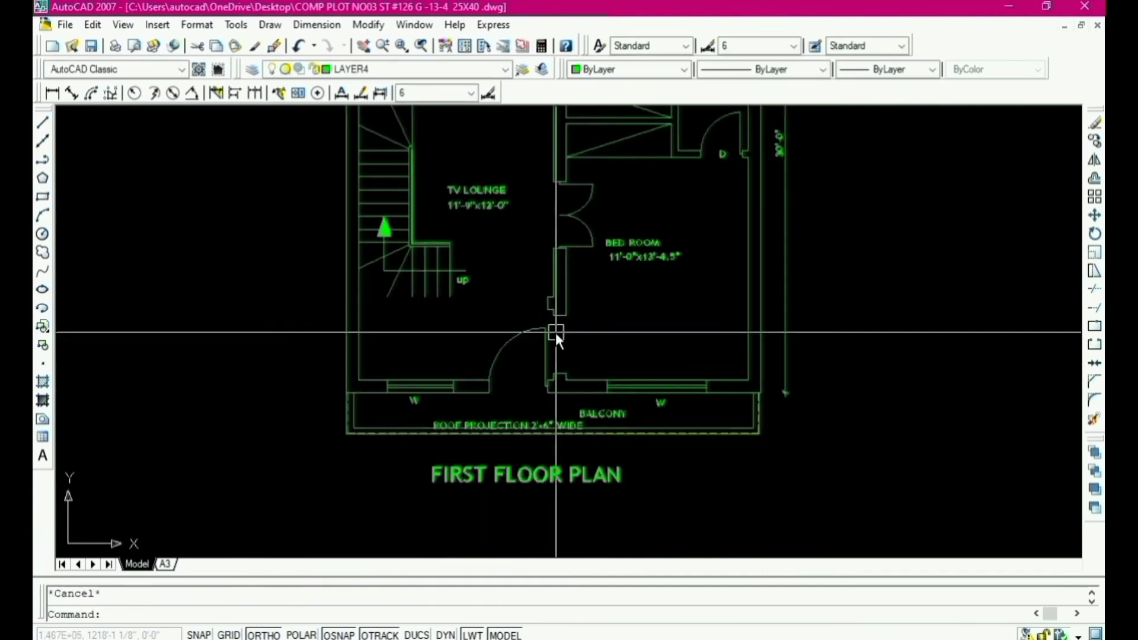
# Step: Extend both faces of the wall between the TV lounge and bed room down to the front wall, closing the gap
pyautogui.write('ex')
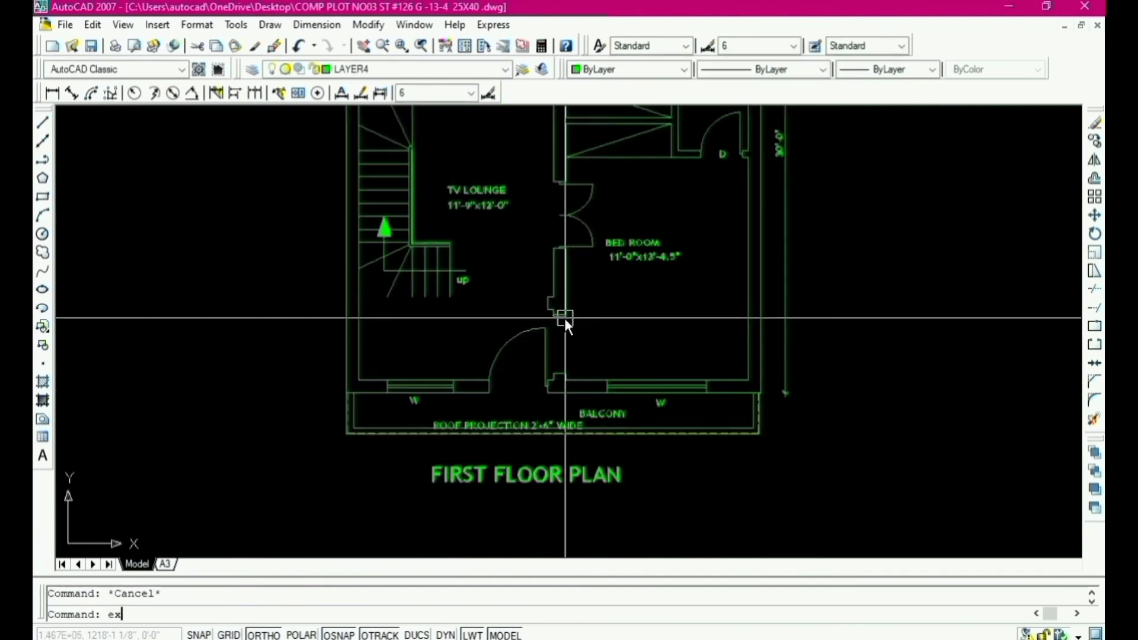
pyautogui.press('Return')
pyautogui.press('Return')
pyautogui.scroll(4, 565, 317)
pyautogui.click(583, 292)
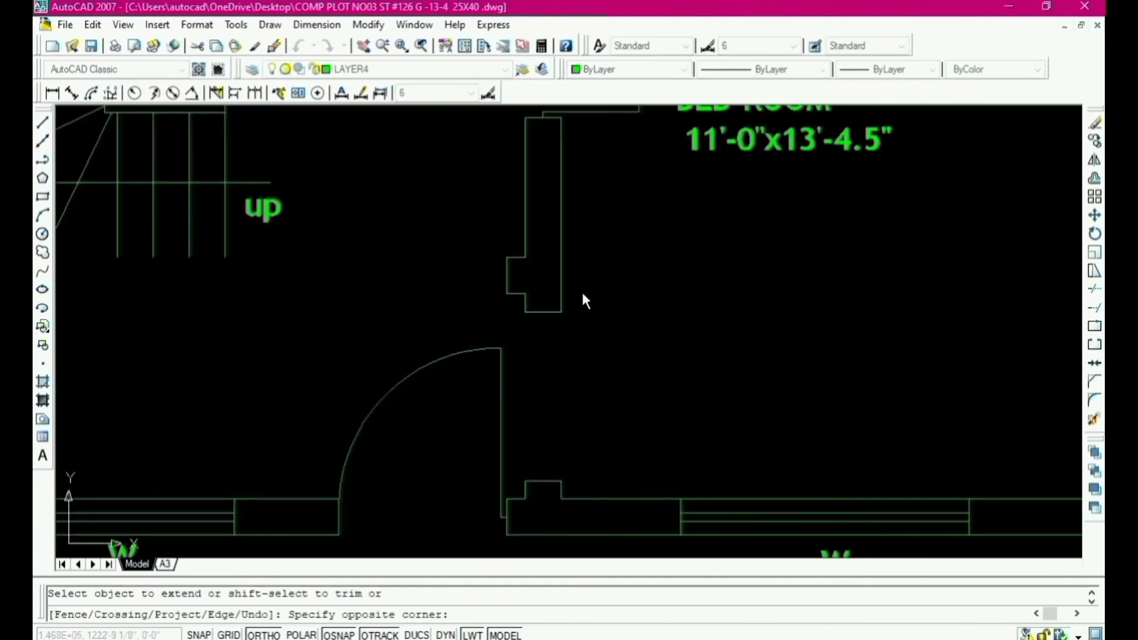
pyautogui.click(506, 346)
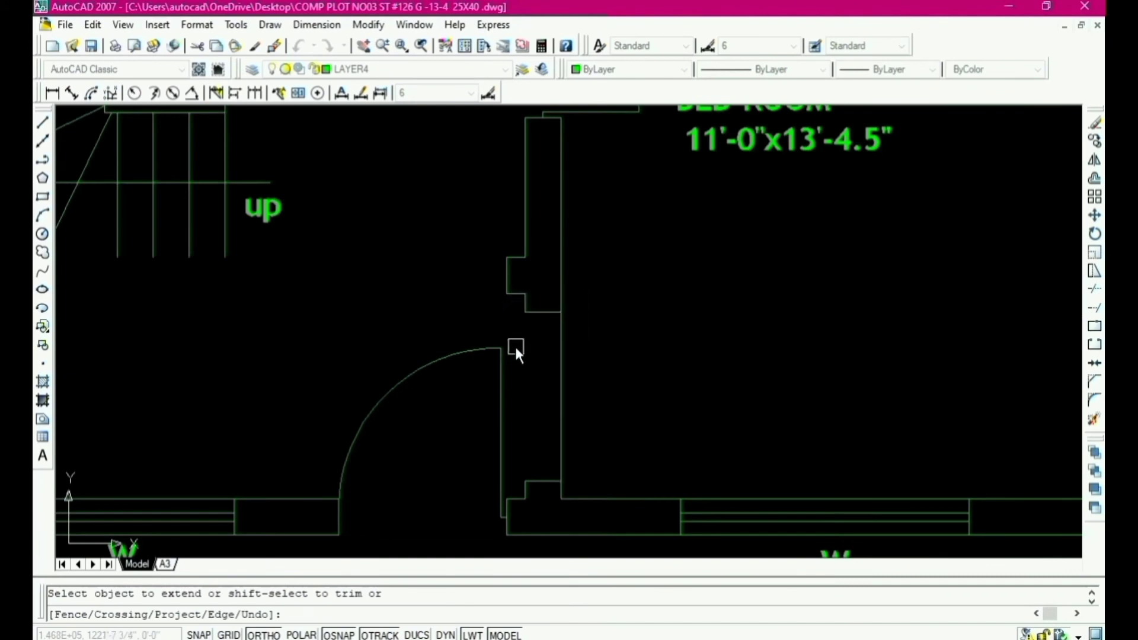
pyautogui.click(525, 244)
pyautogui.click(526, 276)
pyautogui.press('Escape')
# Step: Erase the small projection and the old end line left on the extended wall between the TV lounge and bed room
pyautogui.scroll(2, 524, 261)
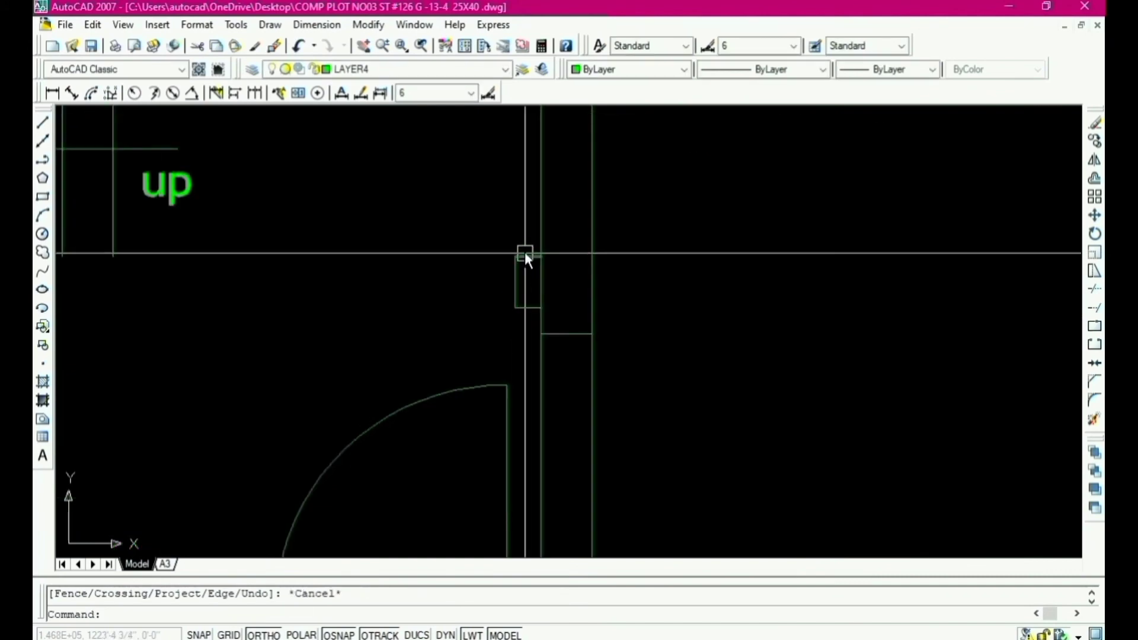
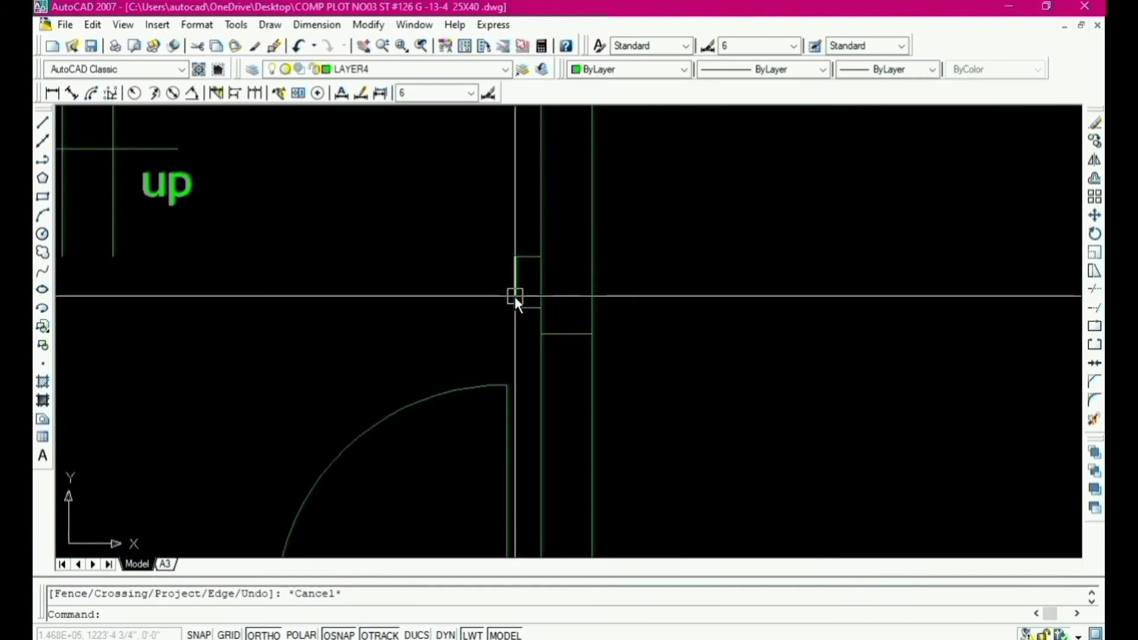
pyautogui.write('e')
pyautogui.press('Return')
pyautogui.click(475, 255)
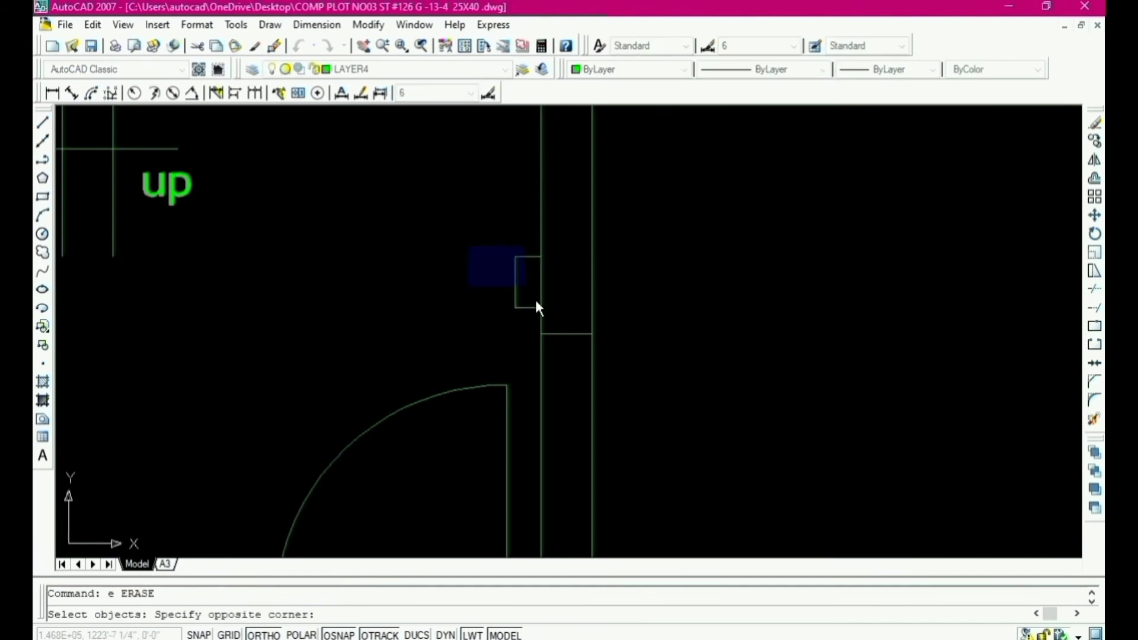
pyautogui.click(633, 365)
pyautogui.press('Return')
pyautogui.scroll(-5, 622, 363)
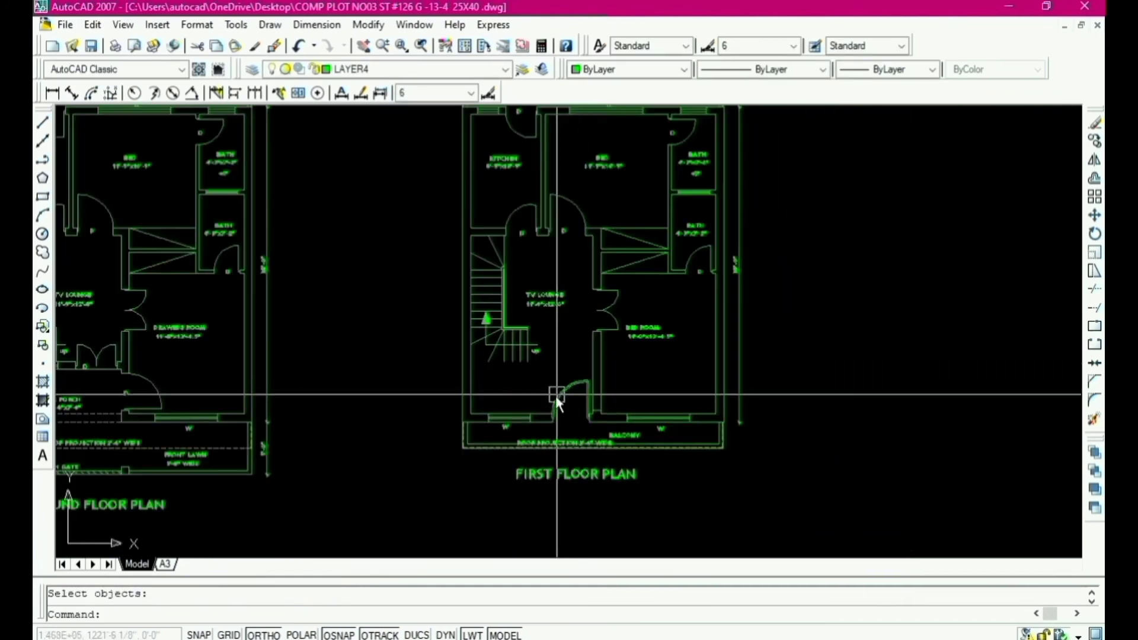
pyautogui.press('Escape')
pyautogui.scroll(5, 556, 396)
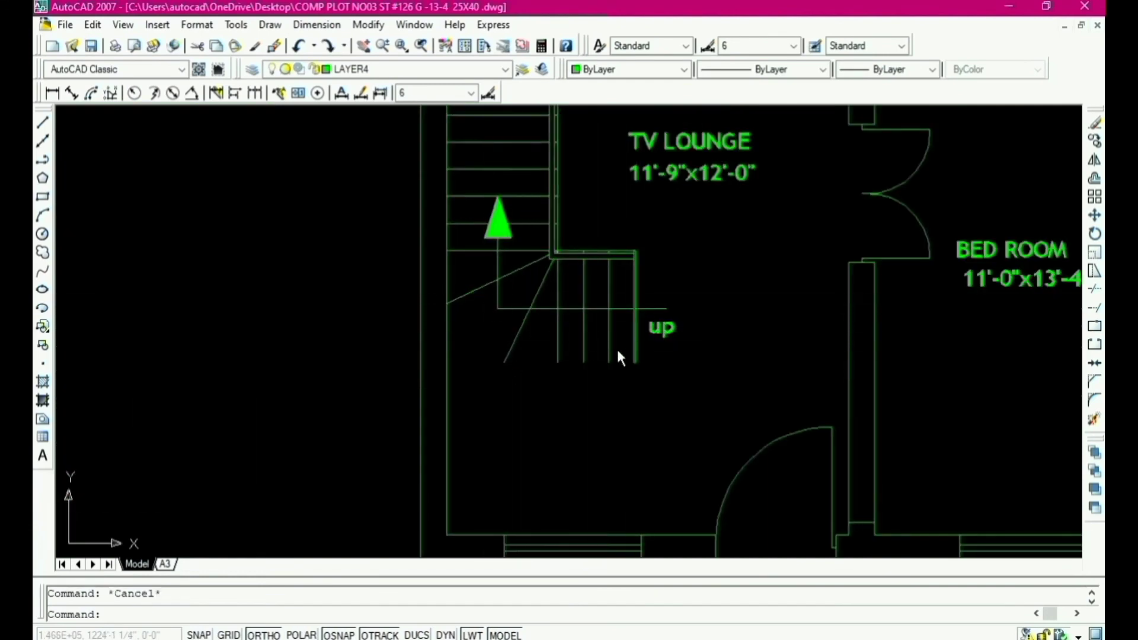
# Step: Erase the short lower flight's treads and both diagonal winder lines at the turn of the first floor staircase
pyautogui.scroll(-3, 557, 415)
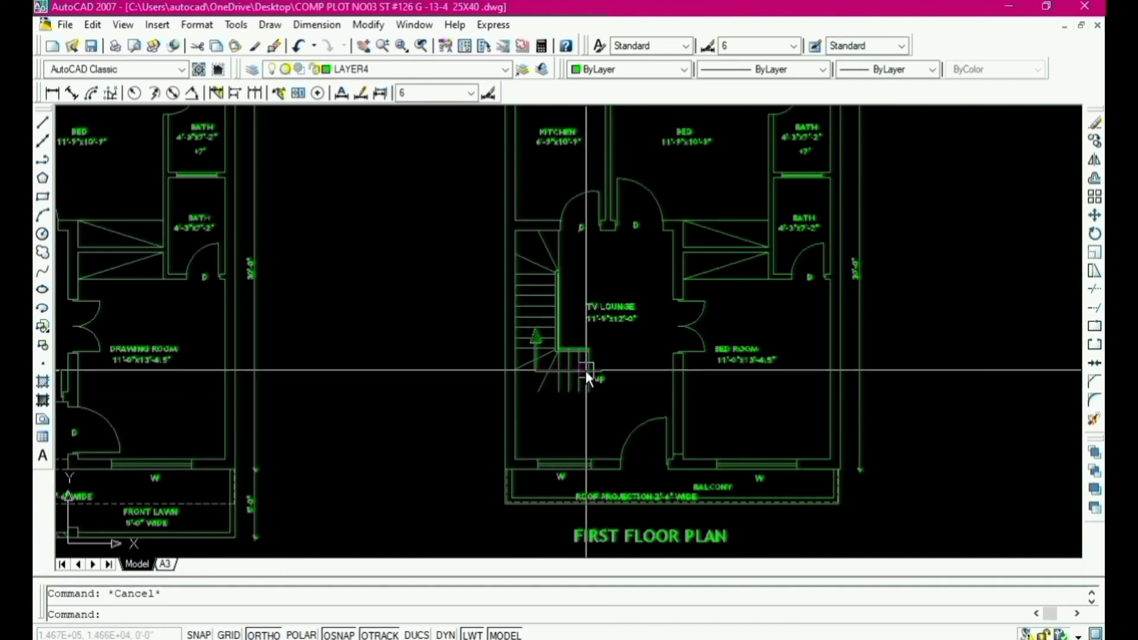
pyautogui.scroll(4, 573, 370)
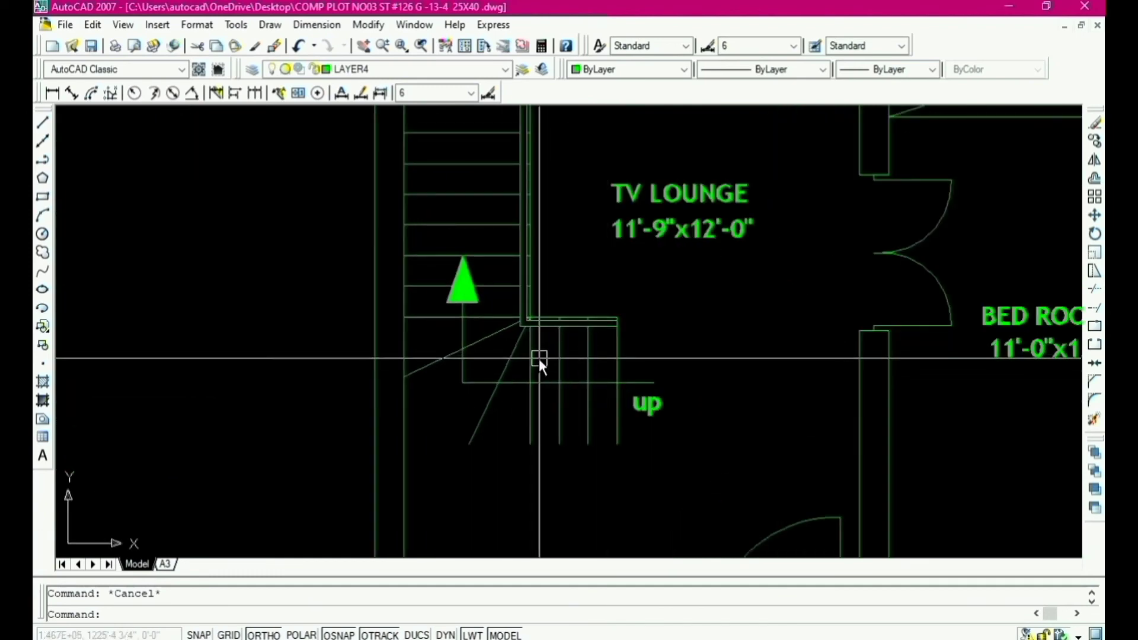
pyautogui.write('e')
pyautogui.press('Return')
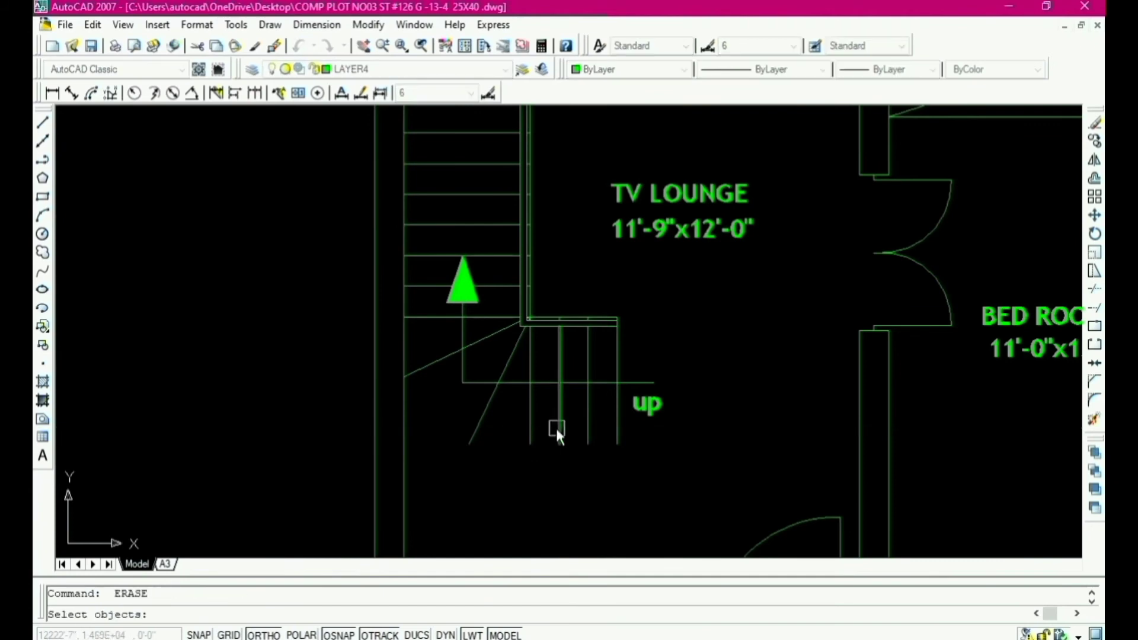
pyautogui.click(633, 349)
pyautogui.click(489, 371)
pyautogui.press('Return')
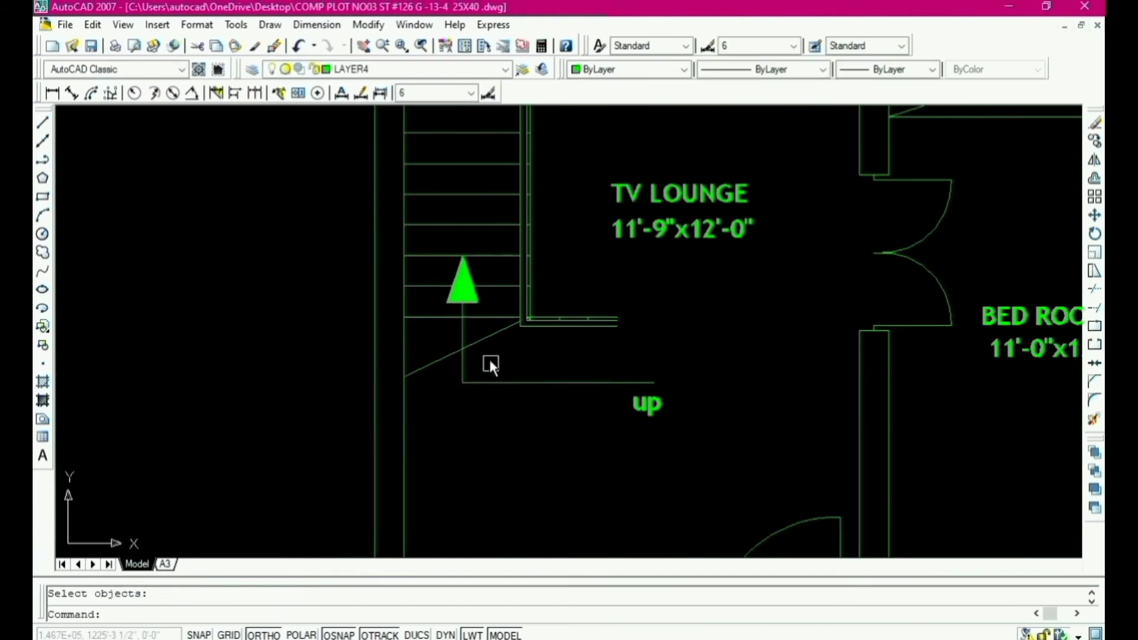
pyautogui.click(488, 338)
pyautogui.press('Return')
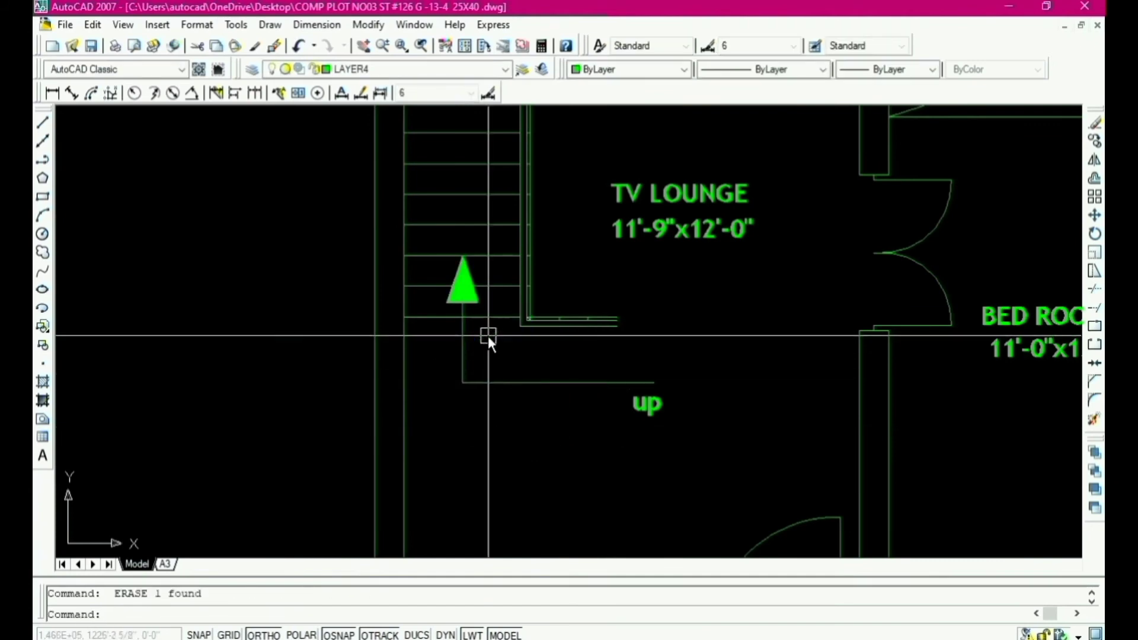
# Step: Erase the railing's horizontal return at the foot of the stair flight and the old direction arrow
pyautogui.scroll(4, 526, 318)
pyautogui.scroll(-3, 510, 308)
pyautogui.click(513, 313)
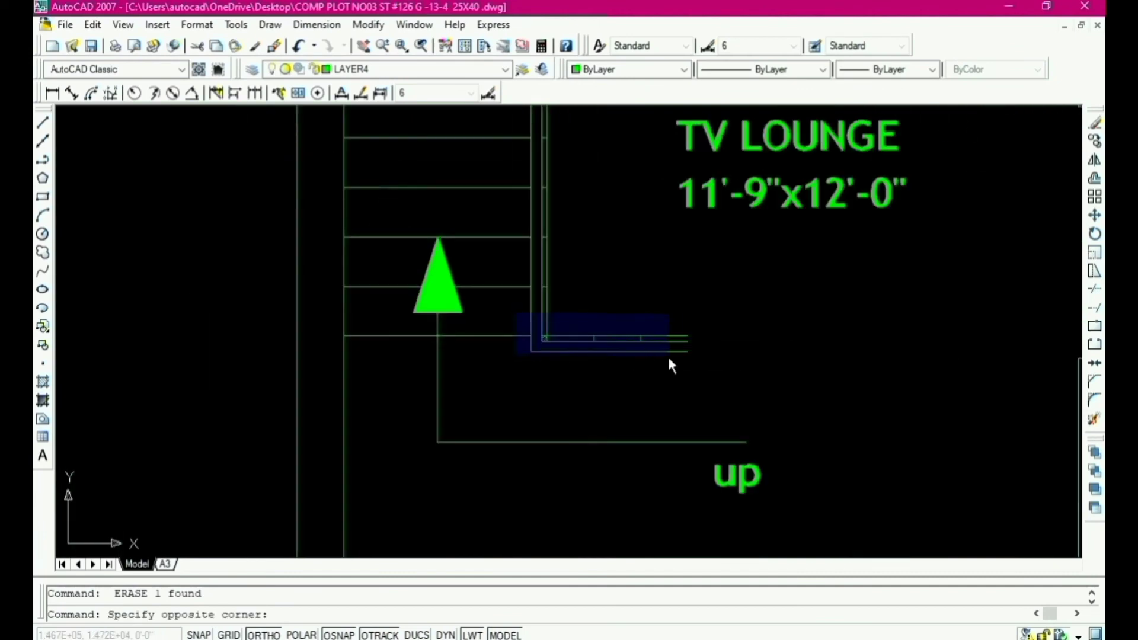
pyautogui.click(704, 372)
pyautogui.press('Delete')
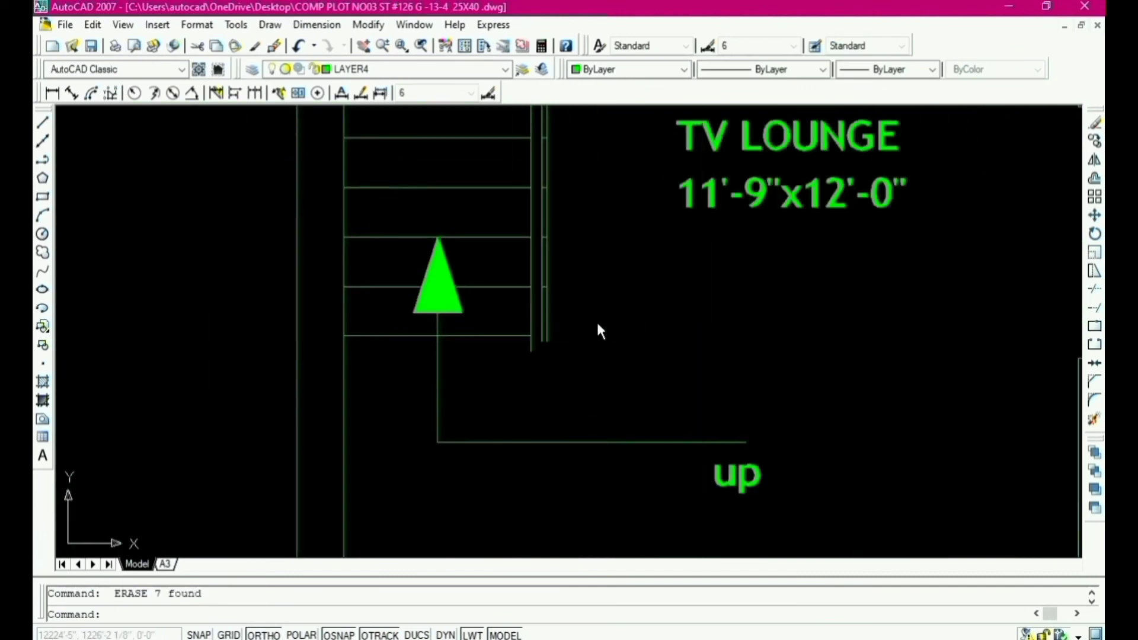
pyautogui.scroll(-5, 566, 344)
pyautogui.click(539, 348)
pyautogui.press('Delete')
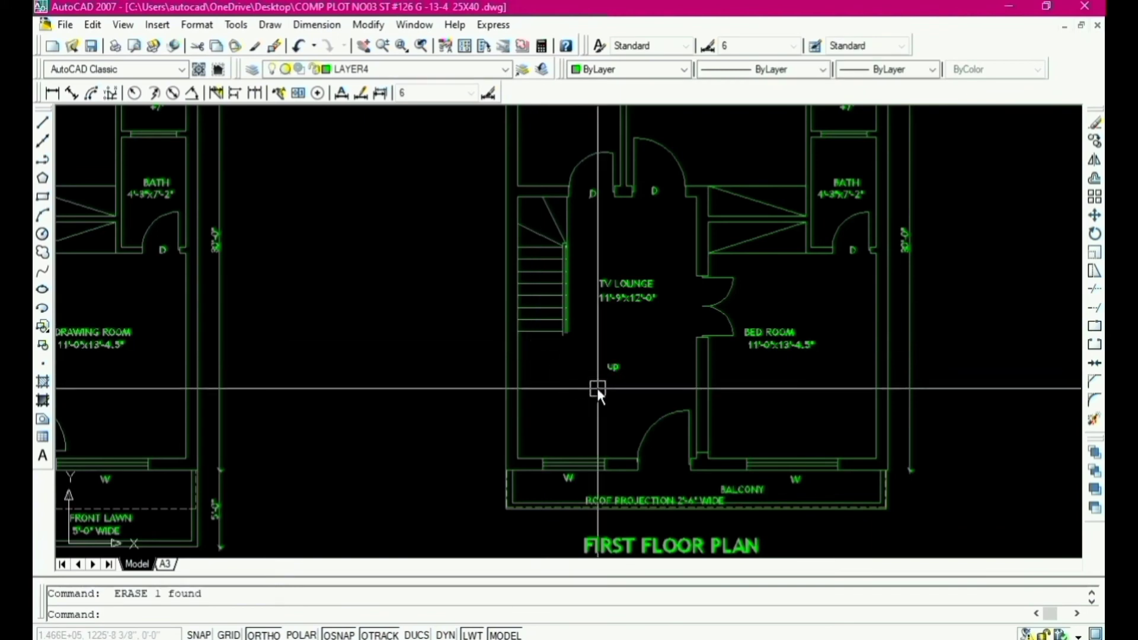
pyautogui.press('Escape')
# Step: Offset the lowest tread downward six times at the existing tread spacing to lengthen the straight stair flight
pyautogui.scroll(1, 538, 345)
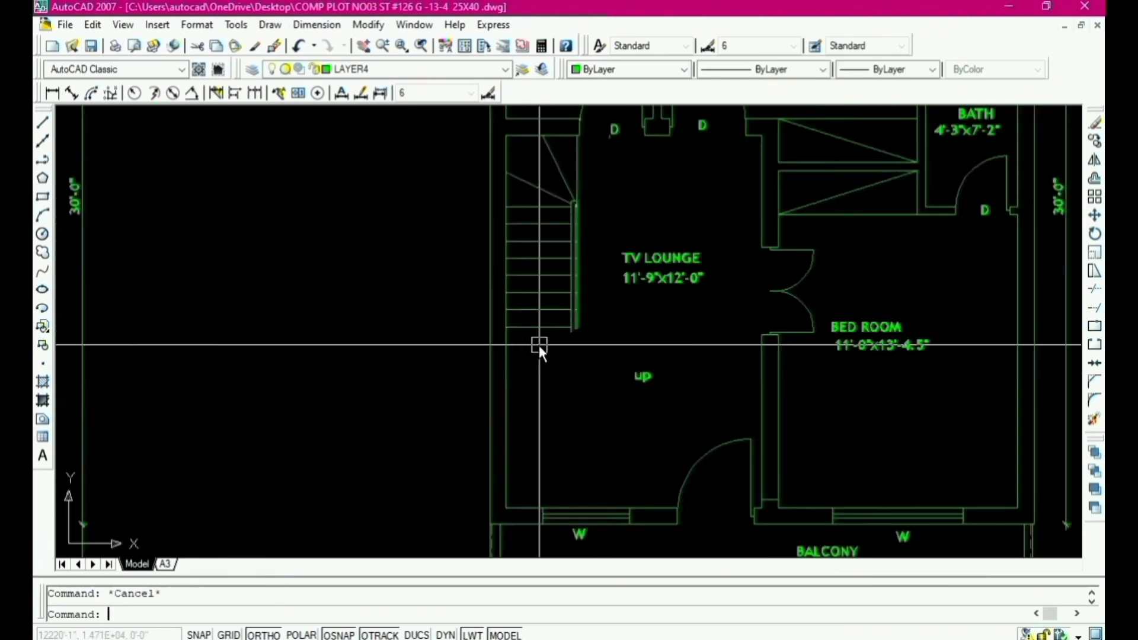
pyautogui.write('o')
pyautogui.press('Return')
pyautogui.scroll(4, 539, 345)
pyautogui.click(646, 324)
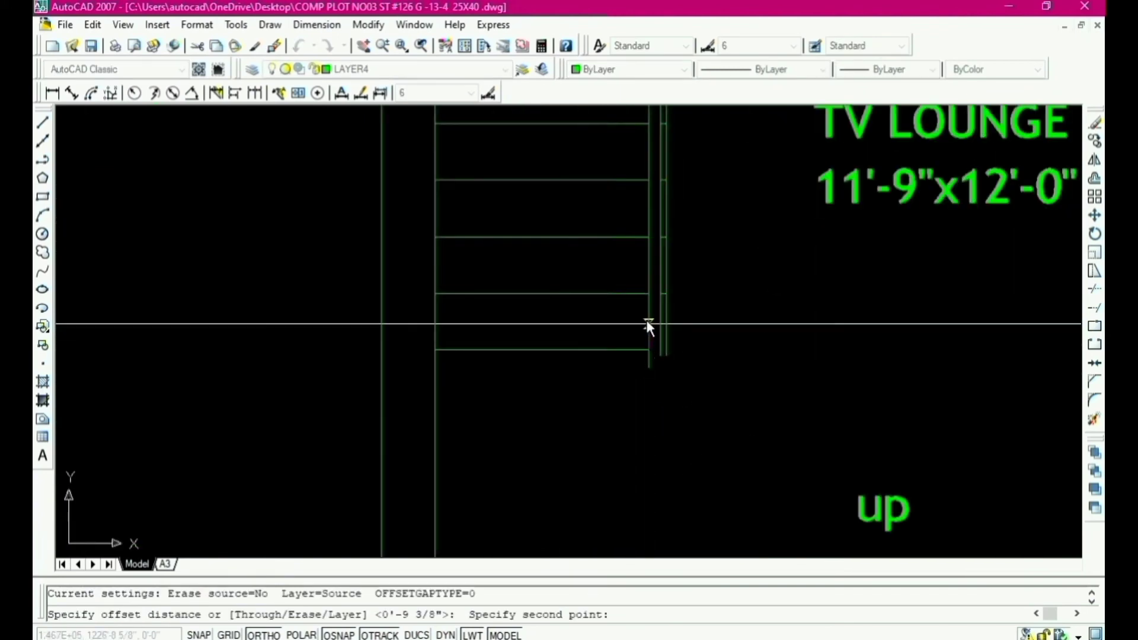
pyautogui.click(649, 296)
pyautogui.scroll(-2, 618, 297)
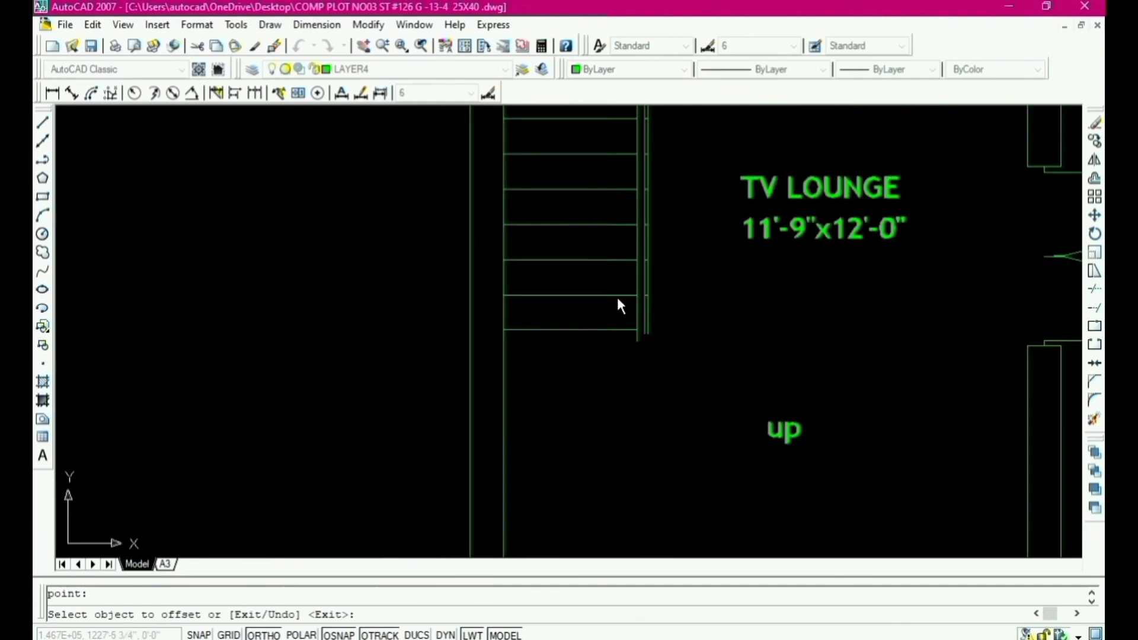
pyautogui.click(589, 330)
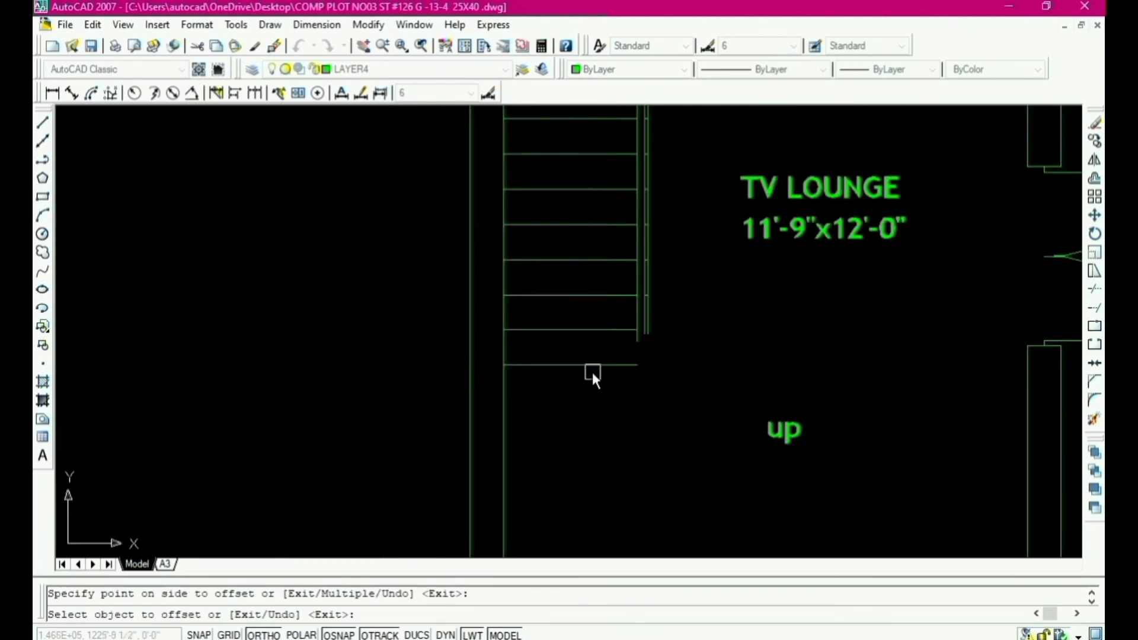
pyautogui.click(592, 364)
pyautogui.scroll(-4, 611, 351)
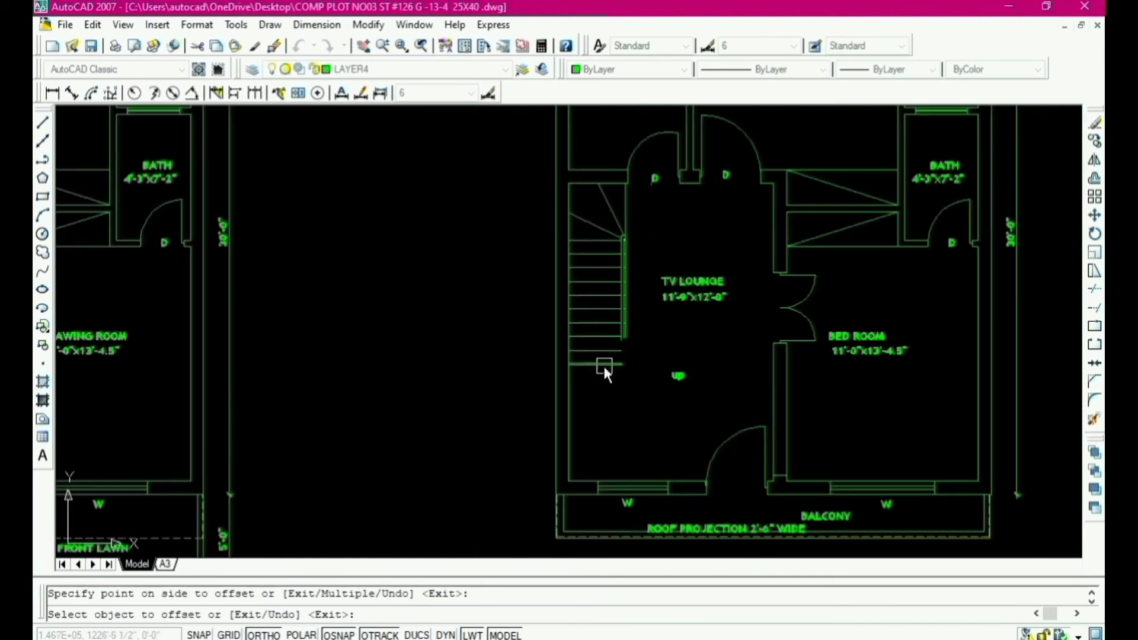
pyautogui.click(602, 384)
pyautogui.click(601, 414)
pyautogui.click(601, 395)
pyautogui.click(605, 428)
pyautogui.click(608, 411)
pyautogui.click(607, 433)
pyautogui.scroll(3, 614, 342)
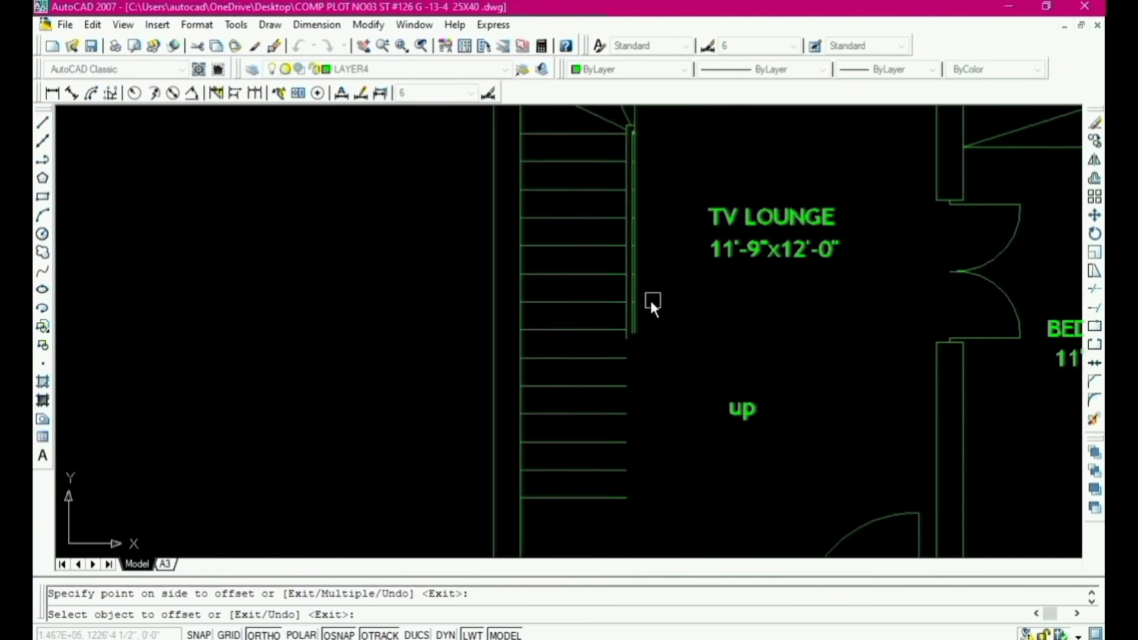
pyautogui.press('Escape')
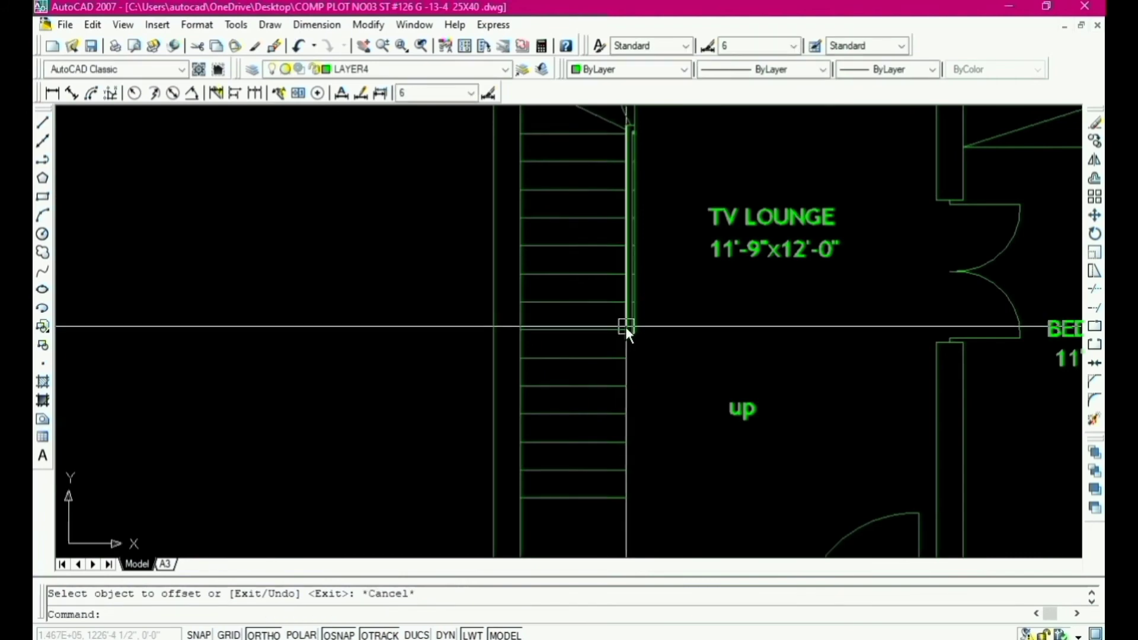
# Step: Extend the two outer stair railing lines down to the front wall and bring the inner railing line to the lowest tread
pyautogui.write('ex')
pyautogui.press('Return')
pyautogui.press('Return')
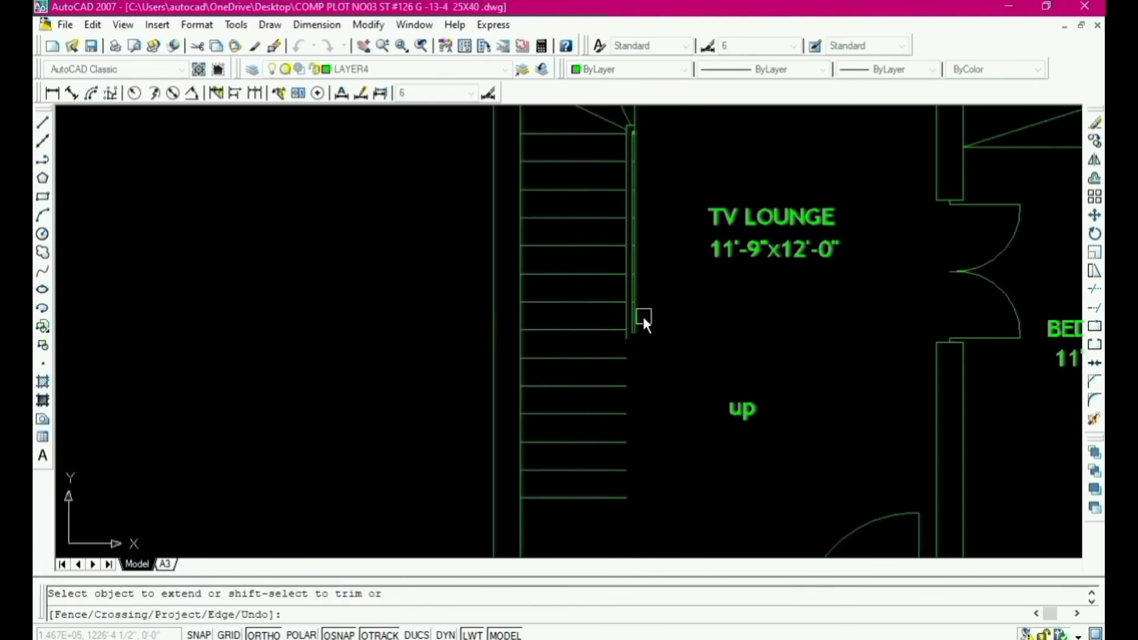
pyautogui.scroll(-3, 644, 320)
pyautogui.click(653, 320)
pyautogui.click(628, 337)
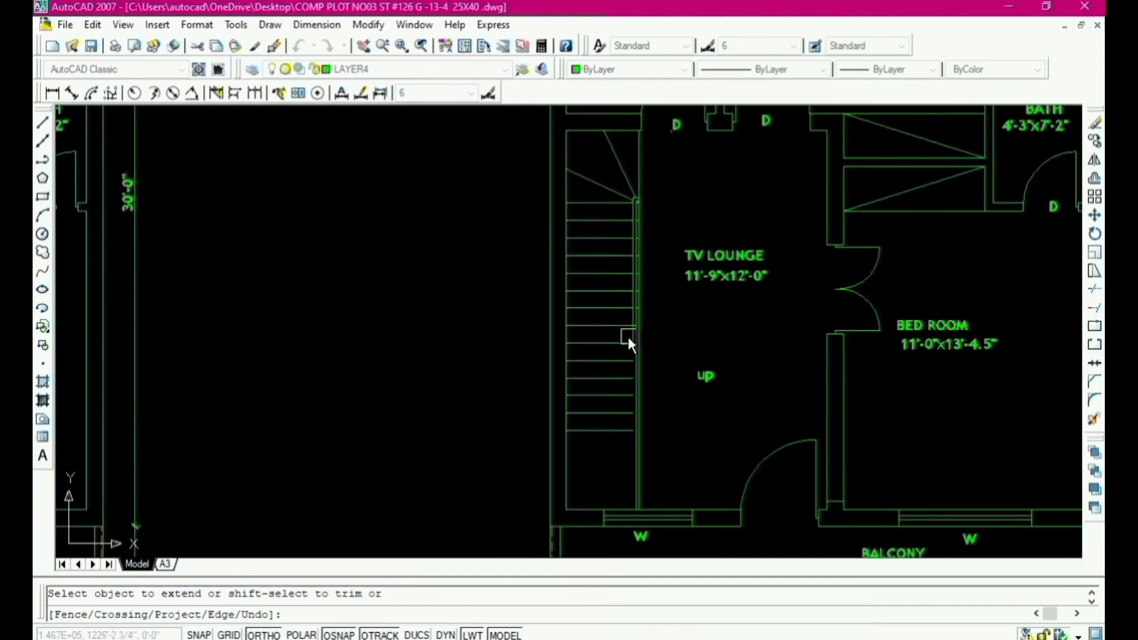
pyautogui.press('Escape')
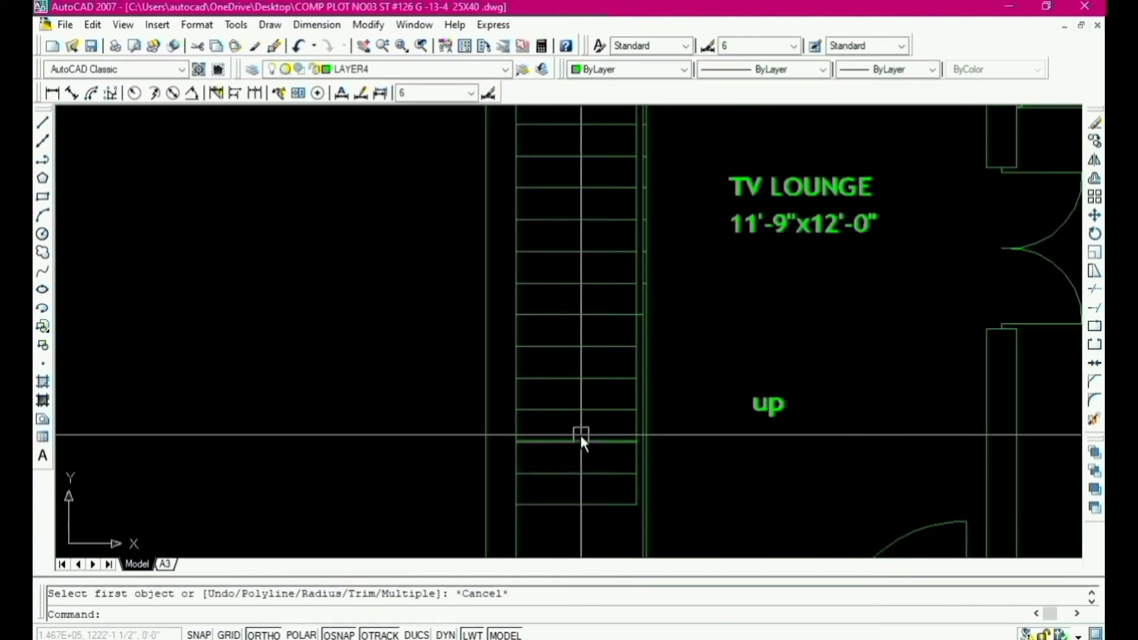
pyautogui.press('Escape')
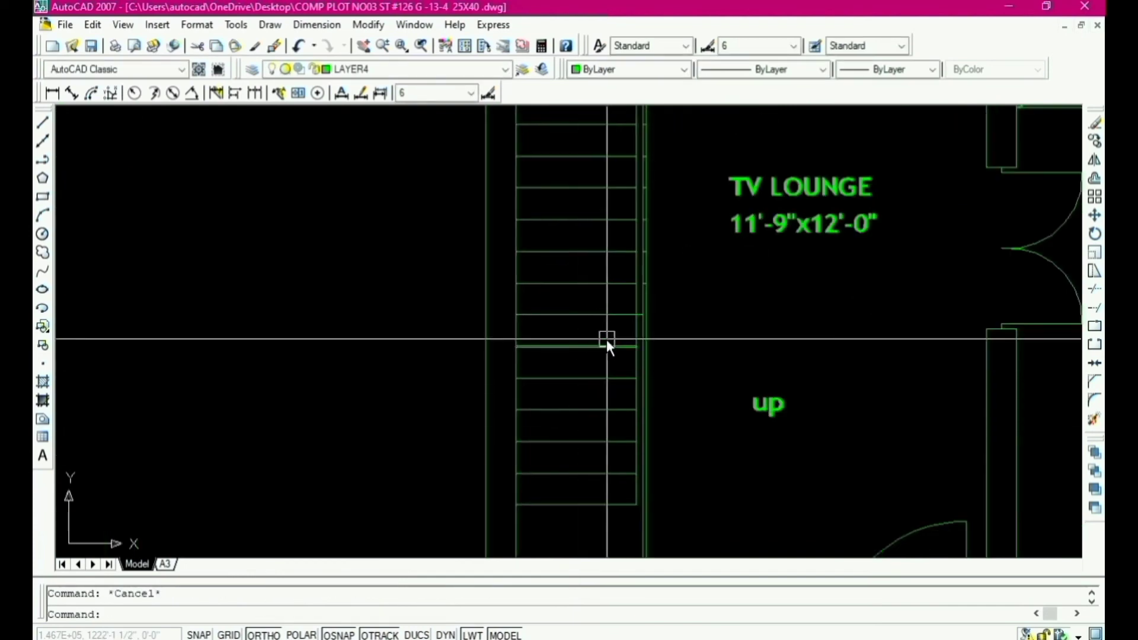
# Step: Extend the added treads across the inner railing line to the outer railing lines
pyautogui.write('ex')
pyautogui.press('Return')
pyautogui.press('Return')
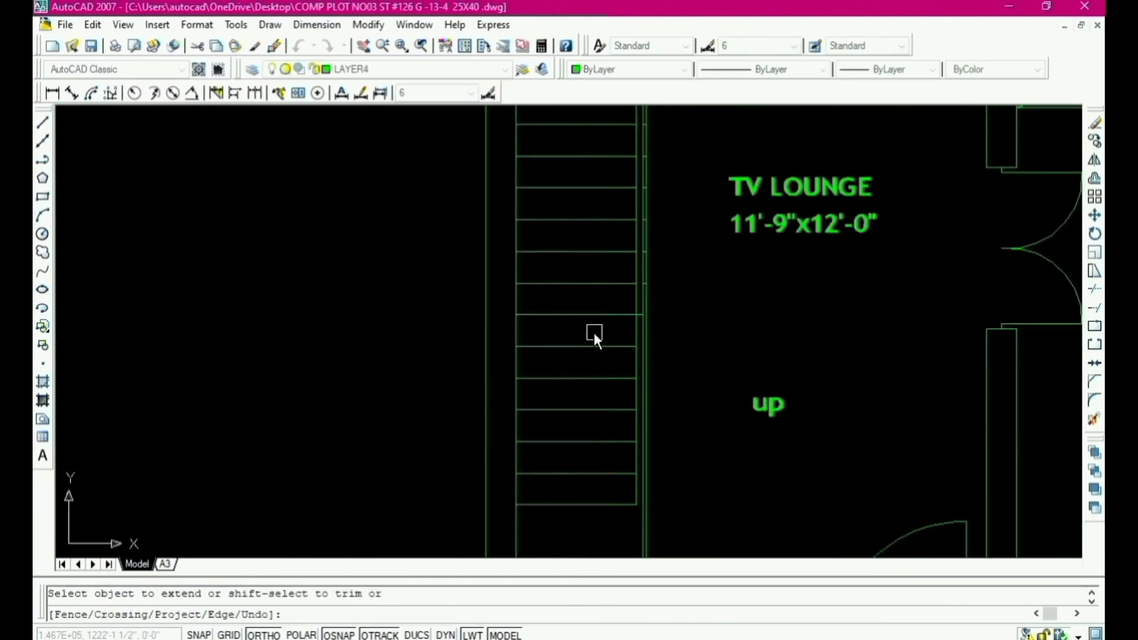
pyautogui.click(593, 330)
pyautogui.click(628, 517)
pyautogui.click(594, 305)
pyautogui.click(627, 522)
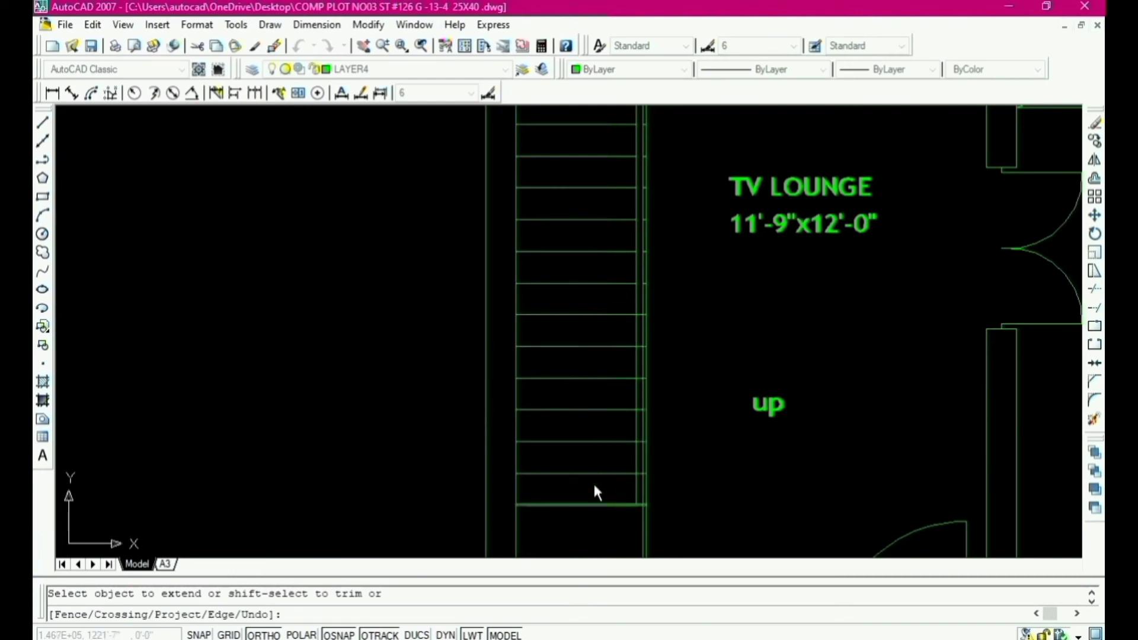
# Step: Trim the tread segments between the two inner railing lines, using those lines as cutting edges and keeping the lowest tread whole
pyautogui.scroll(-3, 590, 486)
pyautogui.scroll(6, 587, 492)
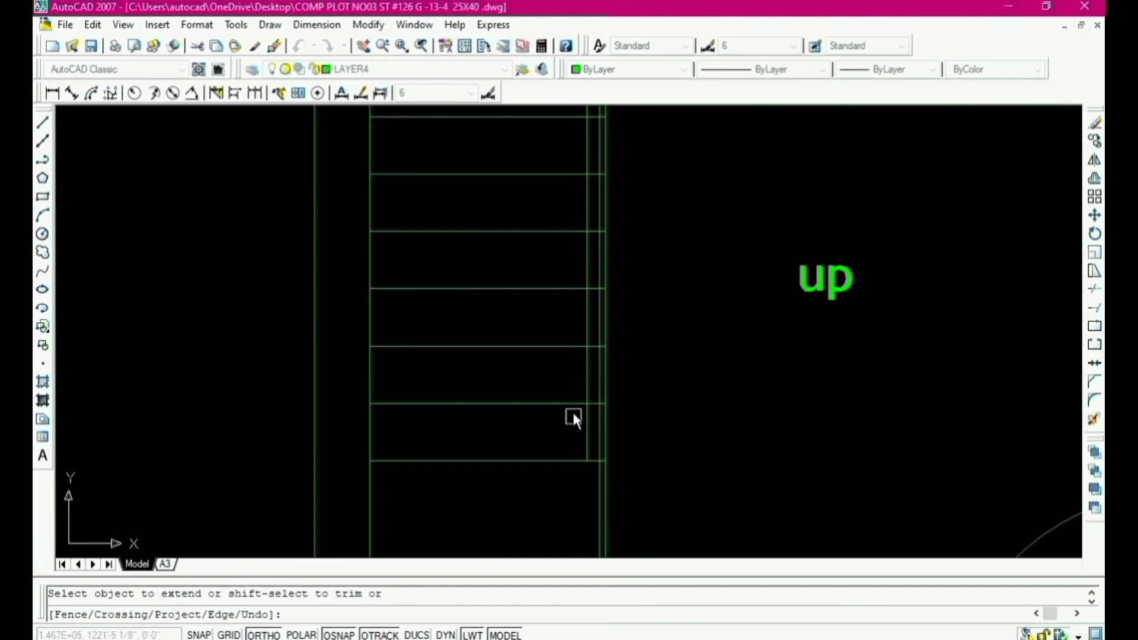
pyautogui.scroll(-2, 593, 489)
pyautogui.press('Return')
pyautogui.write('t')
pyautogui.press('Return')
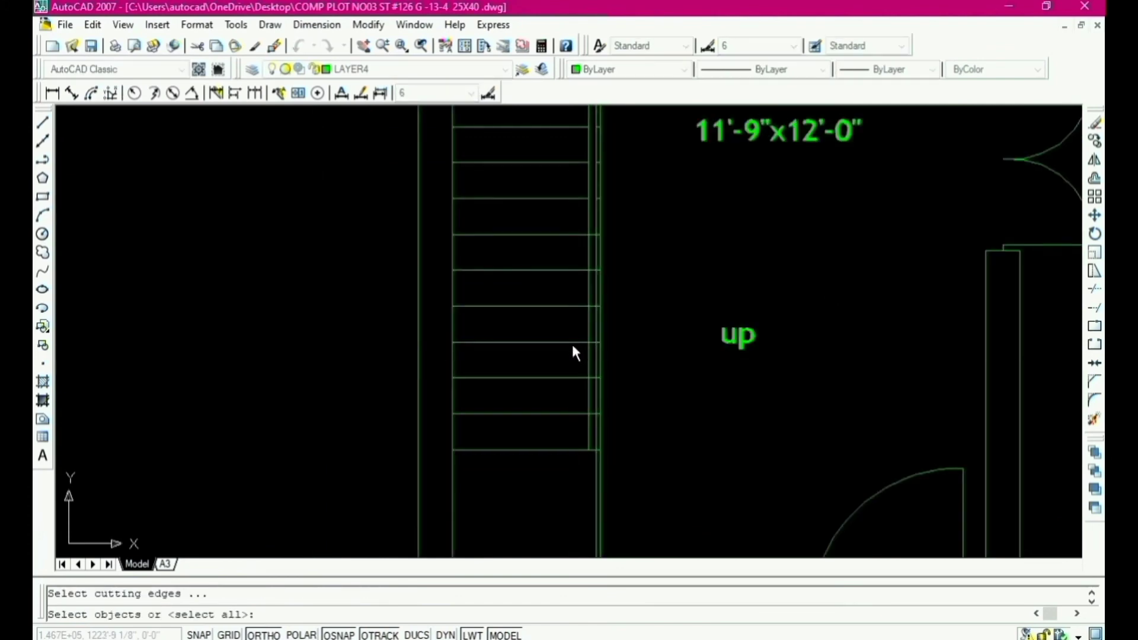
pyautogui.click(591, 289)
pyautogui.scroll(3, 597, 283)
pyautogui.click(596, 282)
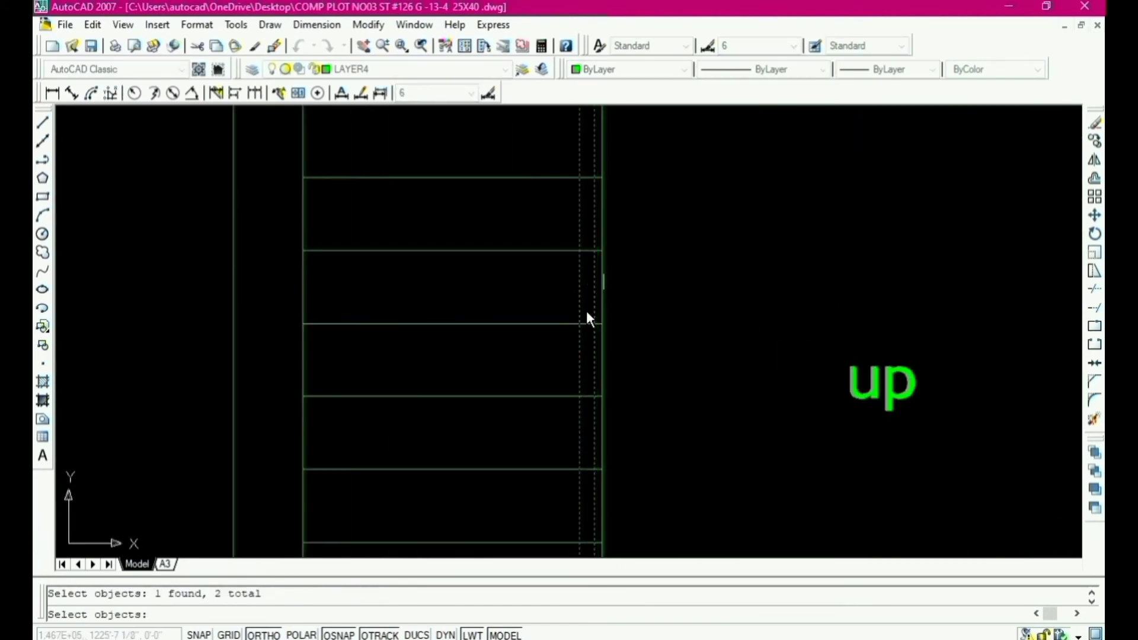
pyautogui.scroll(-2, 583, 355)
pyautogui.press('Return')
pyautogui.scroll(4, 581, 240)
pyautogui.click(596, 234)
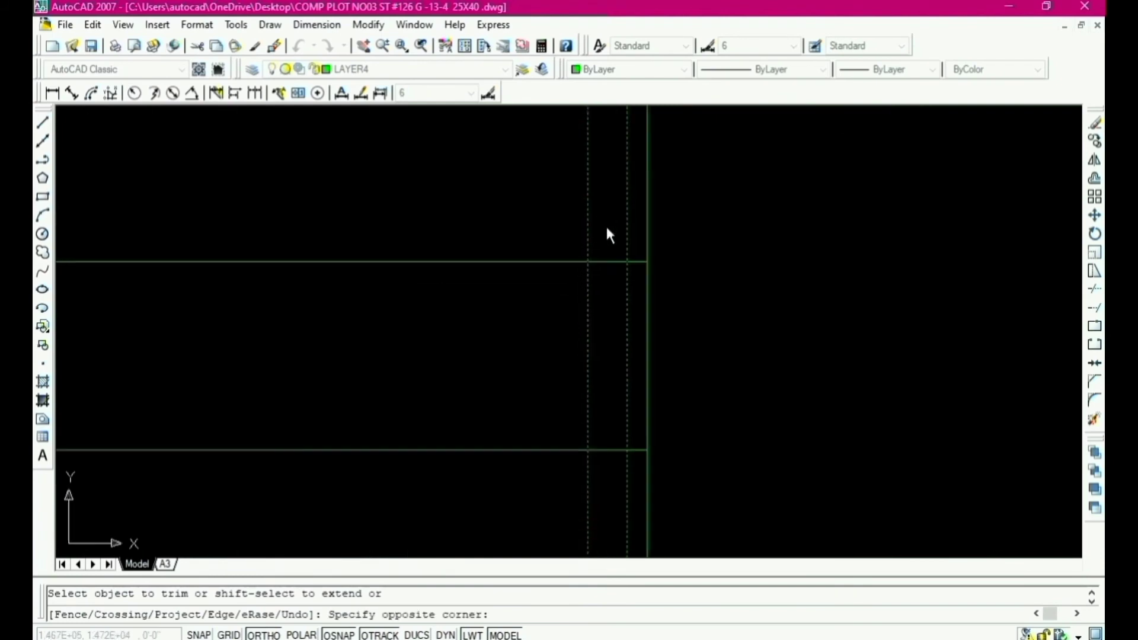
pyautogui.scroll(-8, 607, 237)
pyautogui.scroll(6, 610, 340)
pyautogui.click(601, 342)
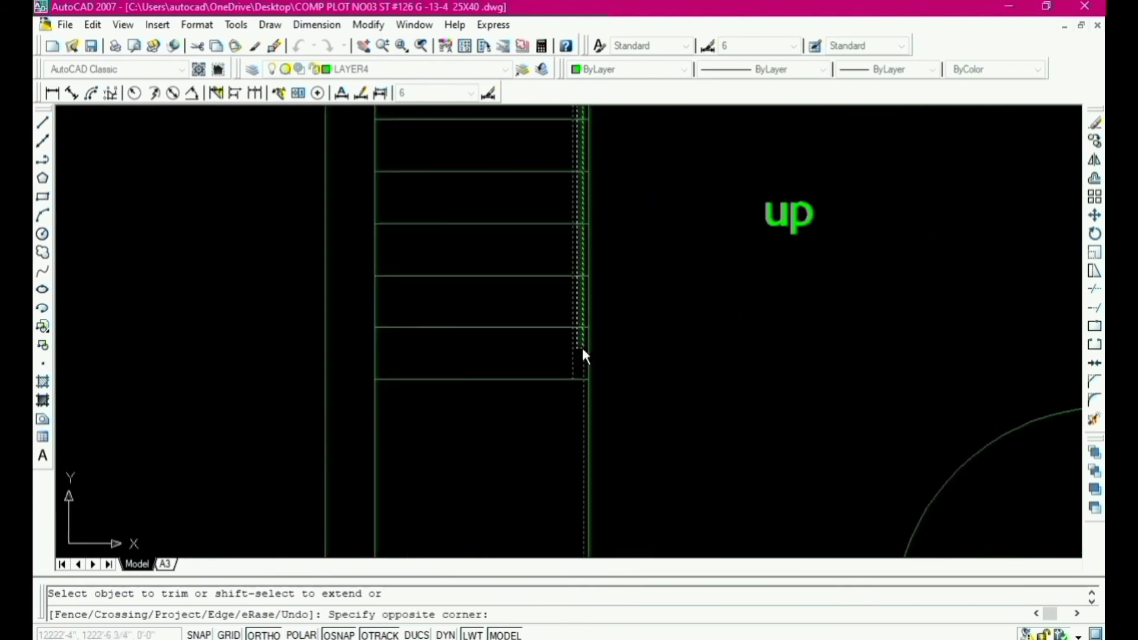
pyautogui.scroll(-2, 582, 349)
pyautogui.press('Escape')
pyautogui.scroll(2, 588, 395)
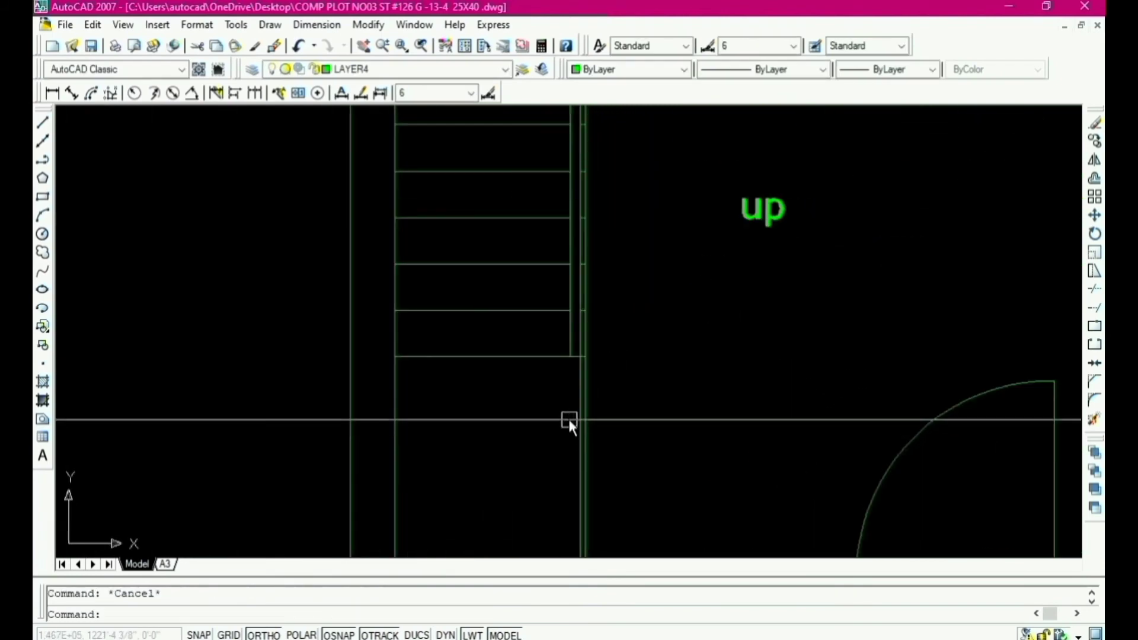
# Step: Trim the outer railing lines below the lowest tread so the railing ends with the stair flight
pyautogui.write('tr')
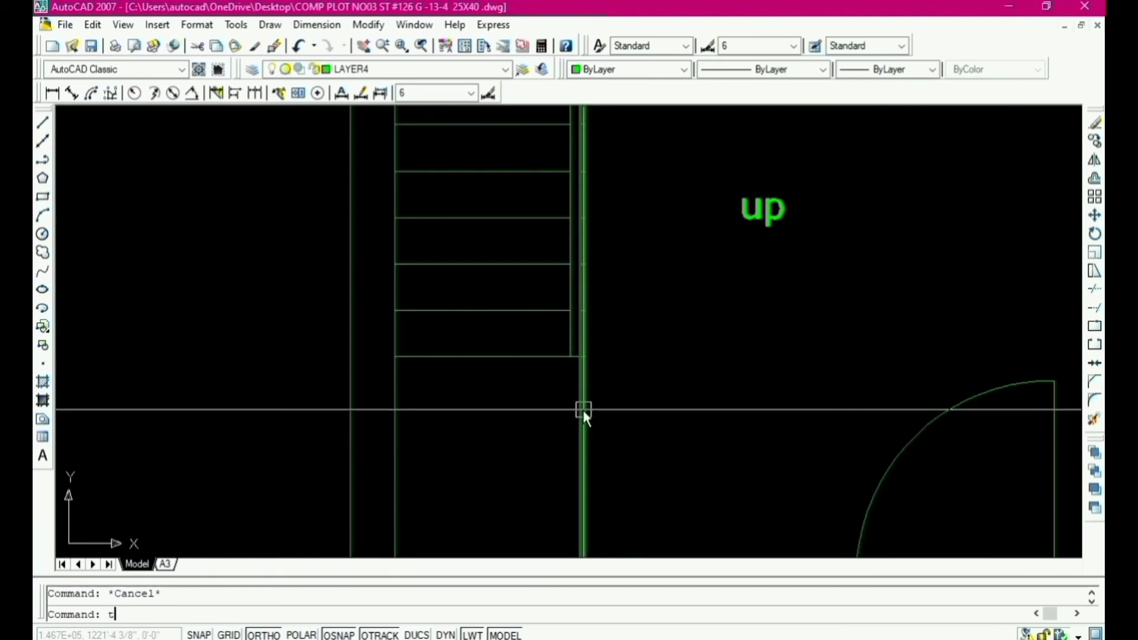
pyautogui.press('Return')
pyautogui.press('Return')
pyautogui.click(622, 386)
pyautogui.click(578, 361)
pyautogui.scroll(-5, 578, 363)
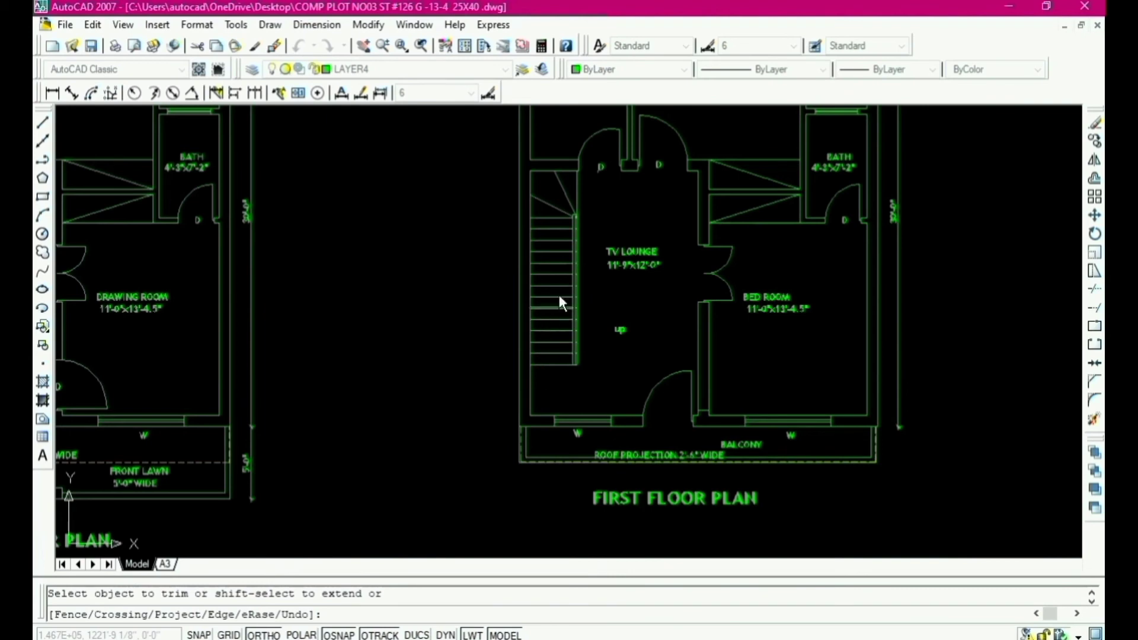
pyautogui.press('Escape')
# Step: Draw an upward arrowhead about 1'-1 3/4" long from a mid-flight tread's midpoint, as a polyline widening from 0 to 9 3/8"
pyautogui.write('p')
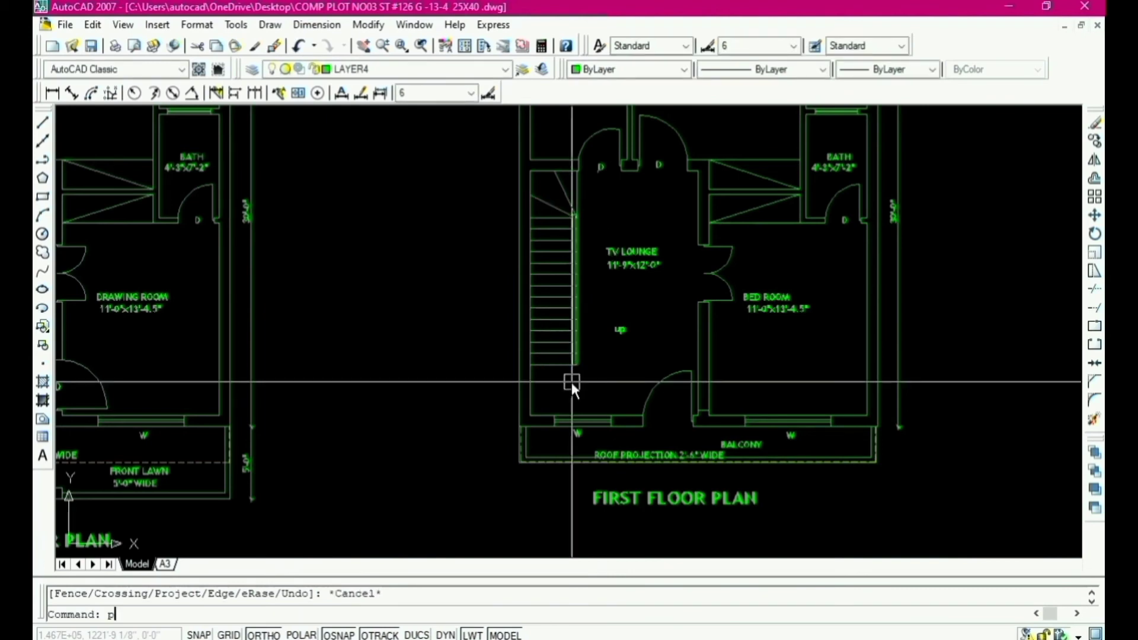
pyautogui.write('l')
pyautogui.press('Return')
pyautogui.scroll(3, 551, 293)
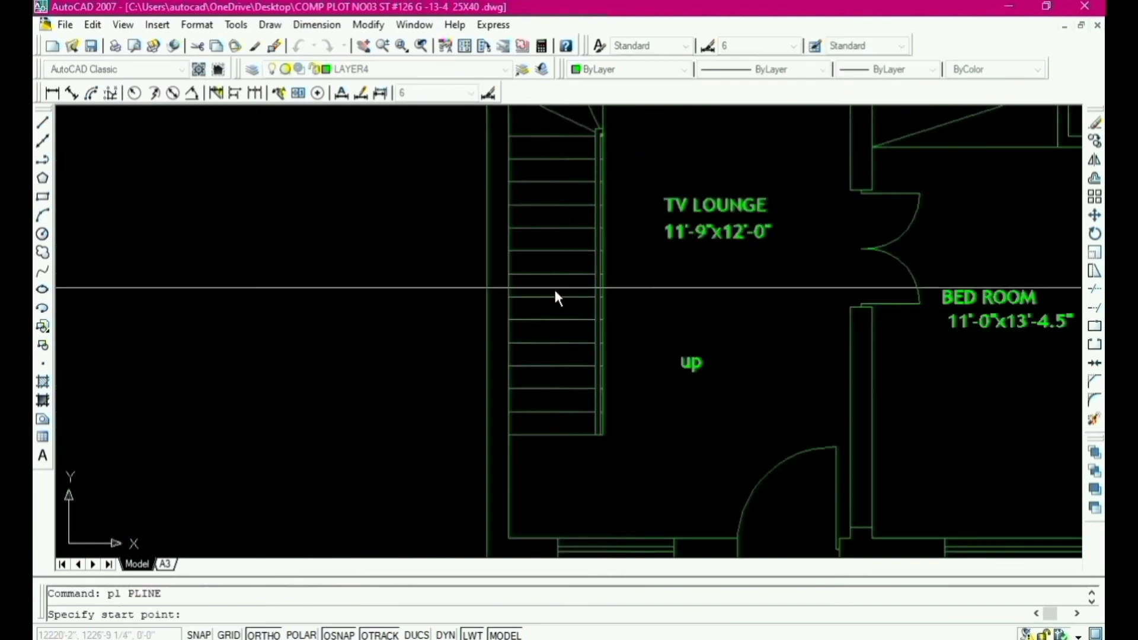
pyautogui.click(550, 254)
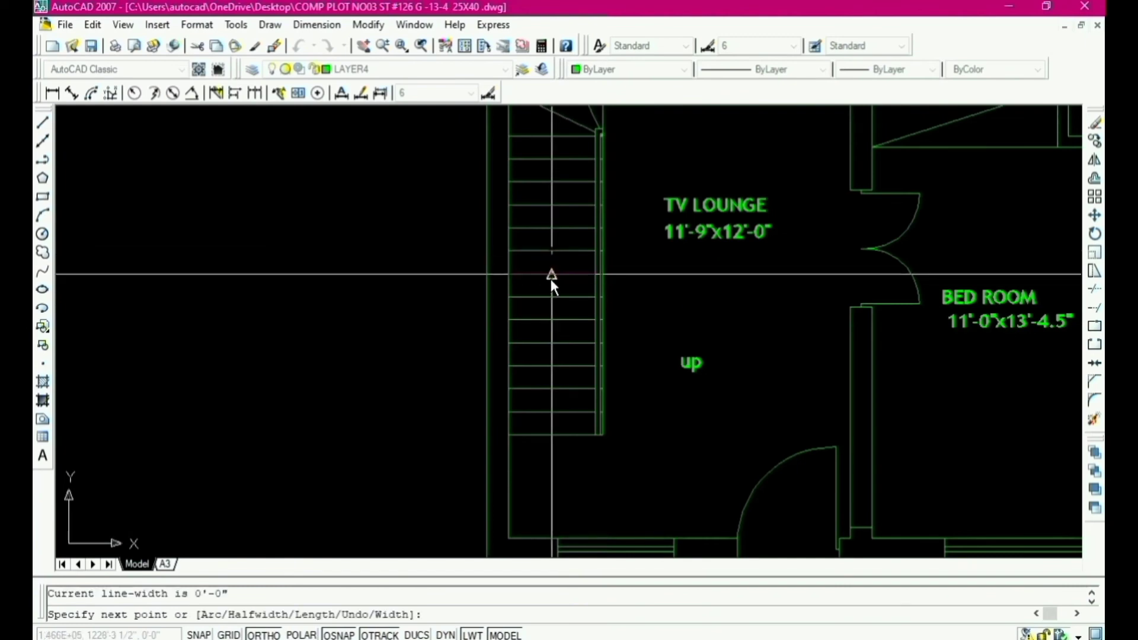
pyautogui.write('w')
pyautogui.press('Return')
pyautogui.write('0')
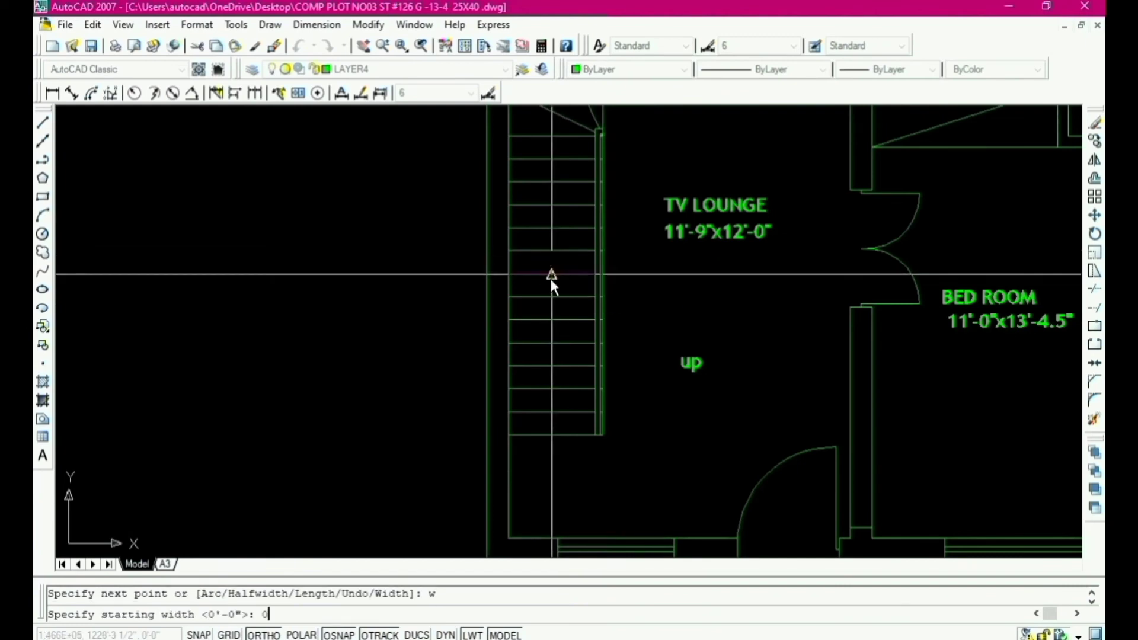
pyautogui.press('Return')
pyautogui.write('10')
pyautogui.press('Return')
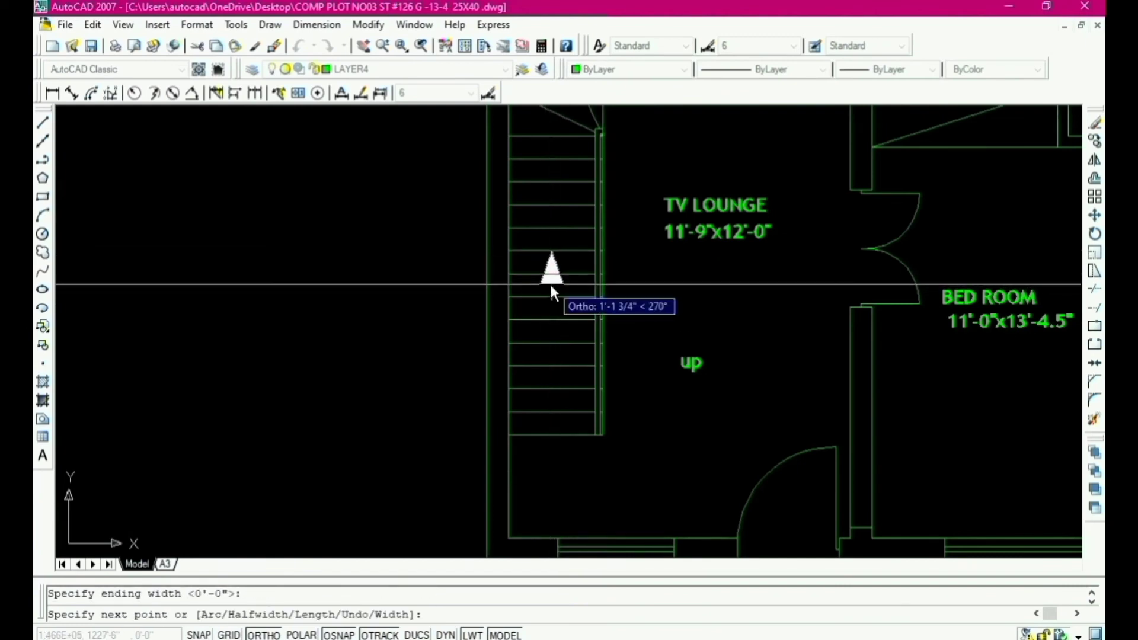
pyautogui.click(550, 286)
# Step: Continue the up arrow with a zero-width shaft about 6' long, running straight down past the lowest tread
pyautogui.write('w')
pyautogui.press('Return')
pyautogui.write('0')
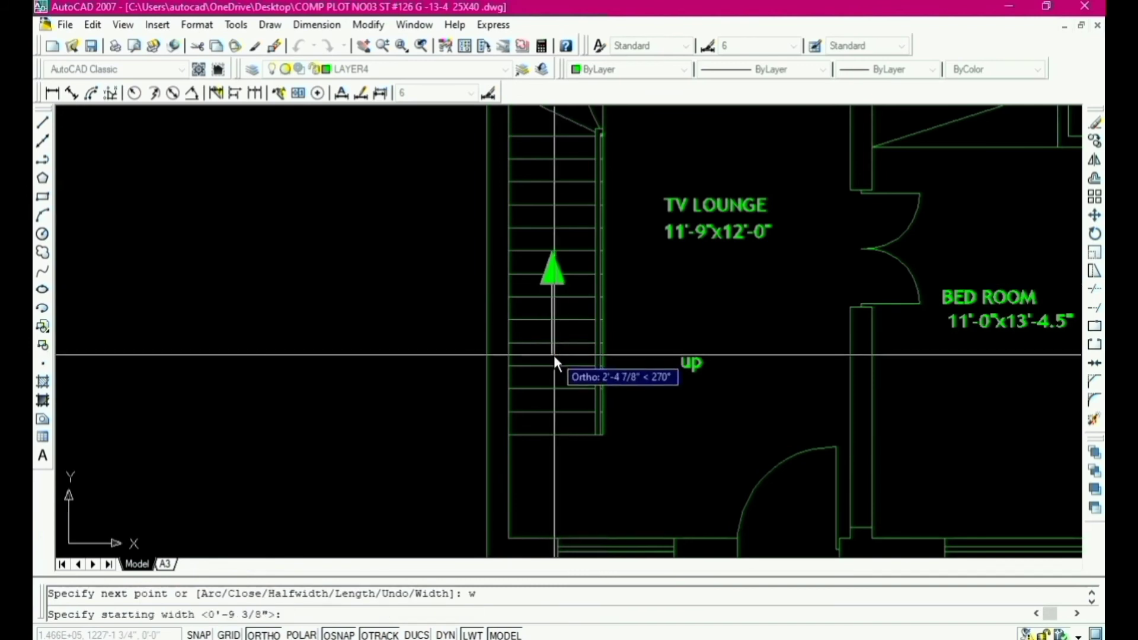
pyautogui.press('Return')
pyautogui.write('0')
pyautogui.press('Return')
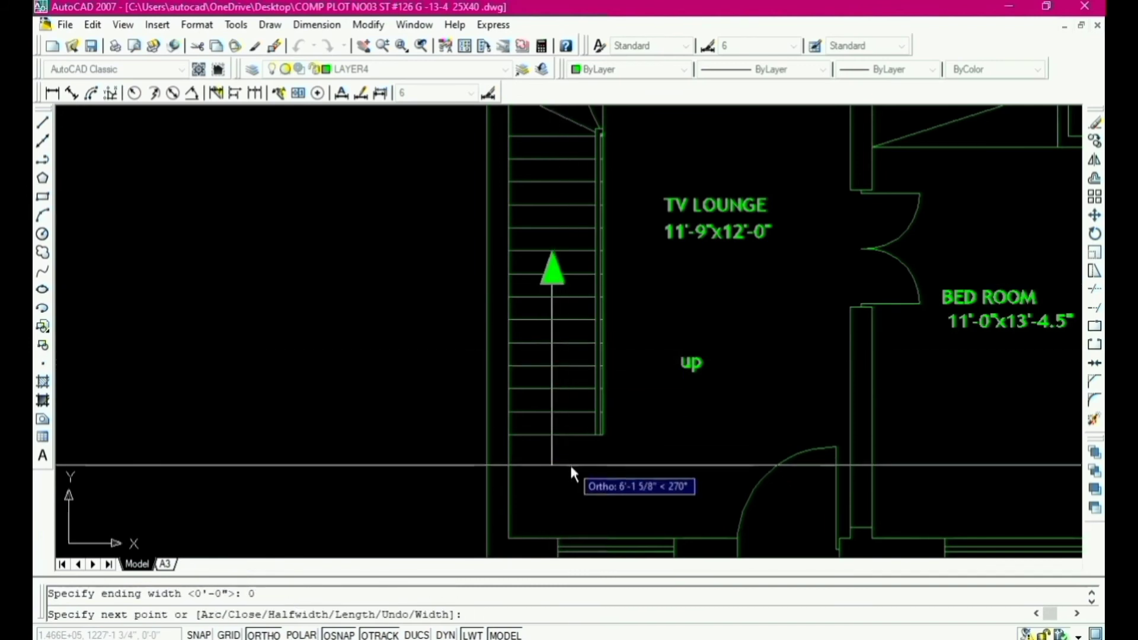
pyautogui.click(551, 458)
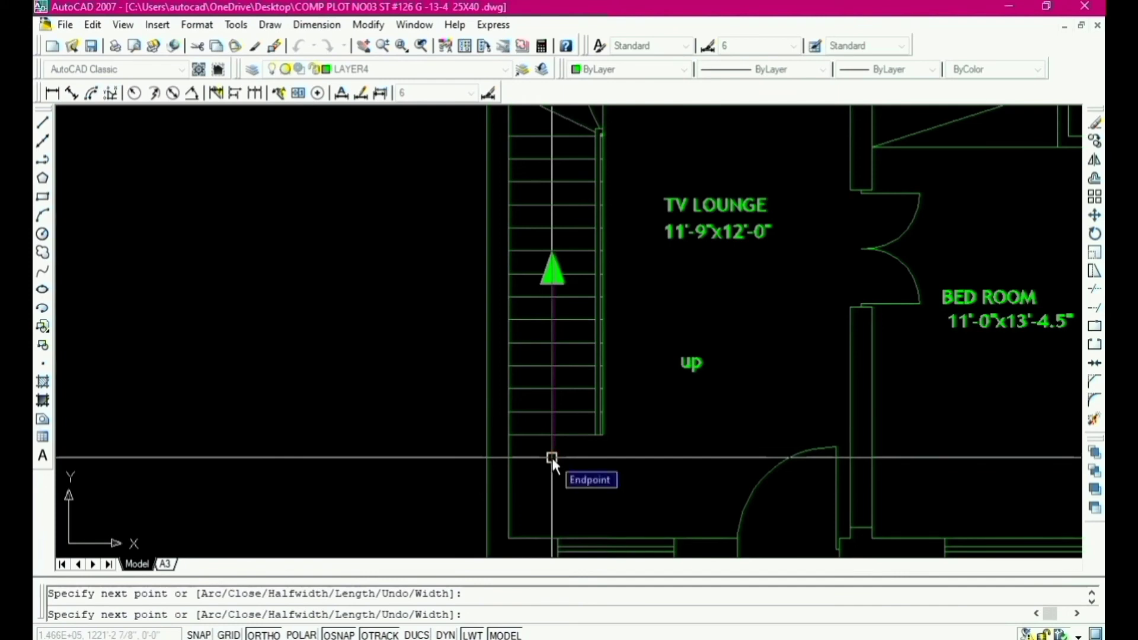
pyautogui.press('Escape')
# Step: Move the "up" text from the TV lounge to beside the arrow shaft's lower end, just below the lowest tread
pyautogui.scroll(2, 728, 365)
pyautogui.click(680, 362)
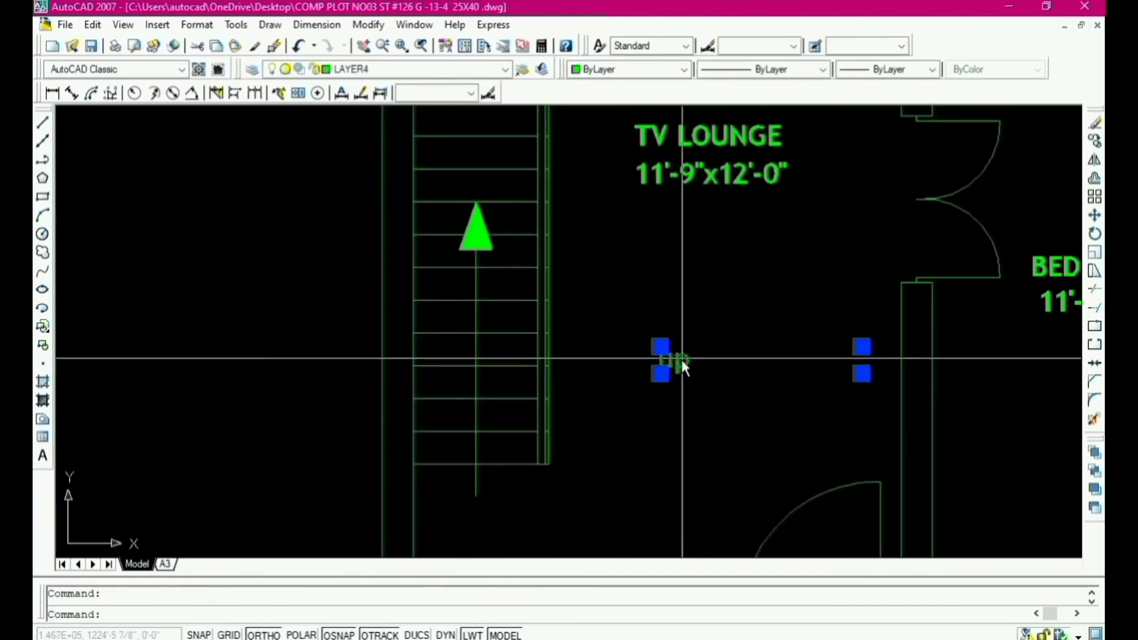
pyautogui.moveTo(682, 361); pyautogui.dragTo(570, 487)
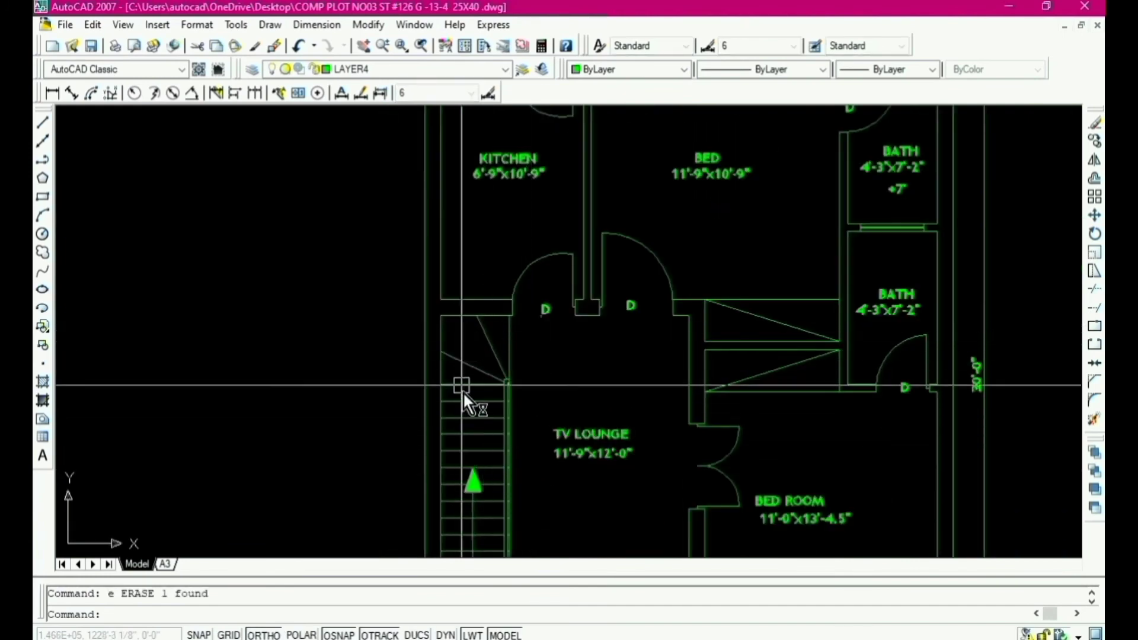
# Step: Draw a downward arrowhead about 1'-2" long from the up arrow's tip, as a polyline widening from 0 to 9 3/8"
pyautogui.press('Escape')
pyautogui.write('pl')
pyautogui.press('Return')
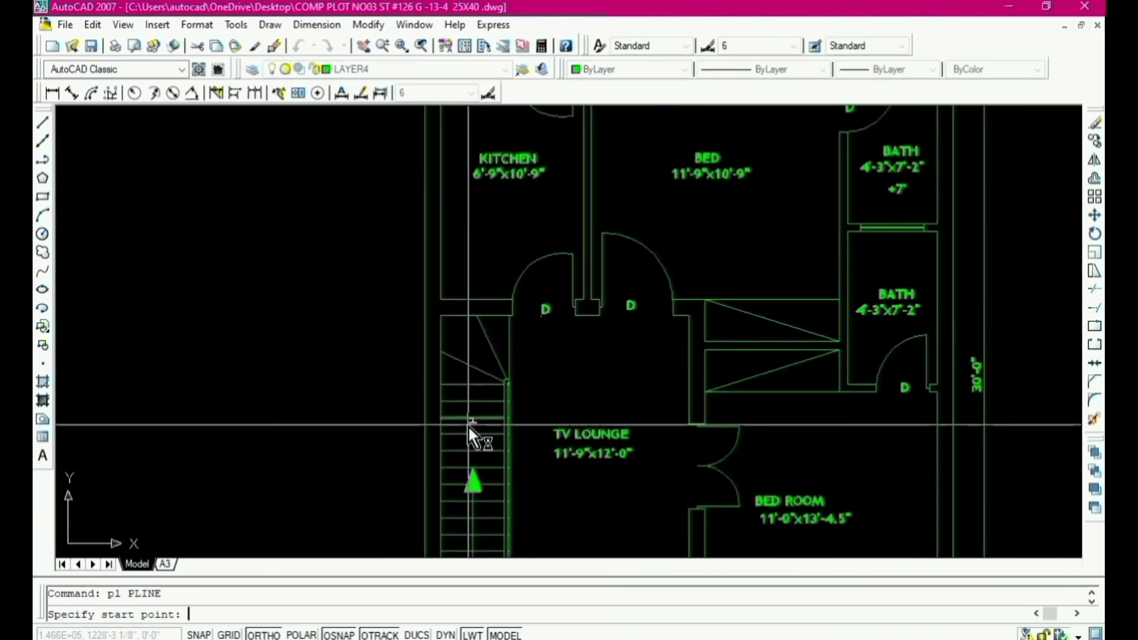
pyautogui.scroll(3, 468, 426)
pyautogui.click(471, 508)
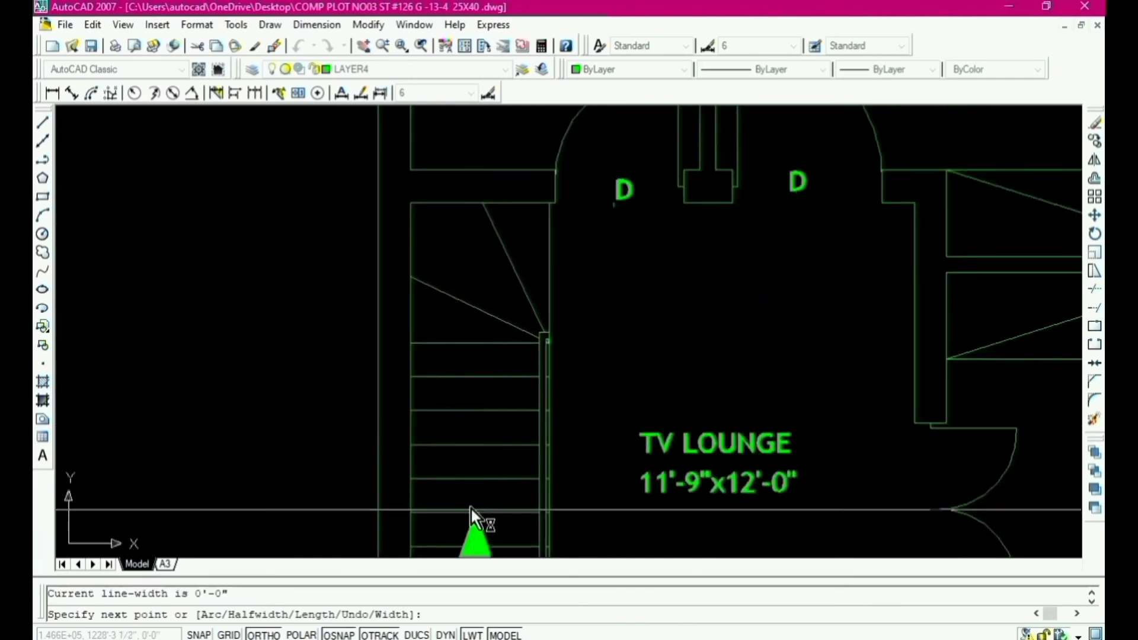
pyautogui.write('w')
pyautogui.press('Return')
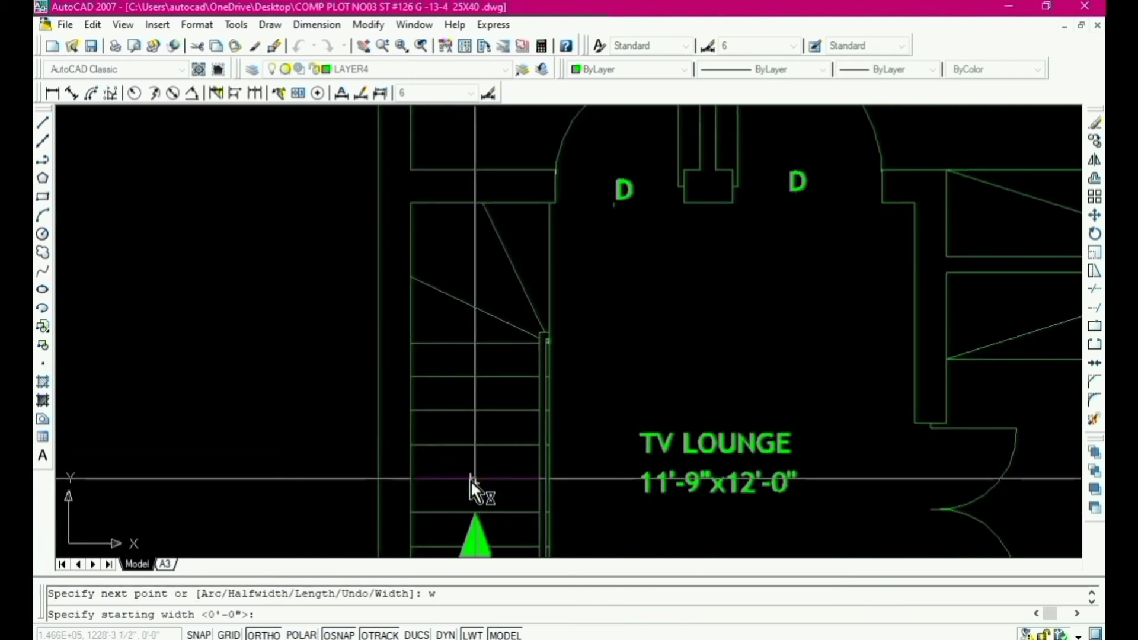
pyautogui.write('0')
pyautogui.press('Return')
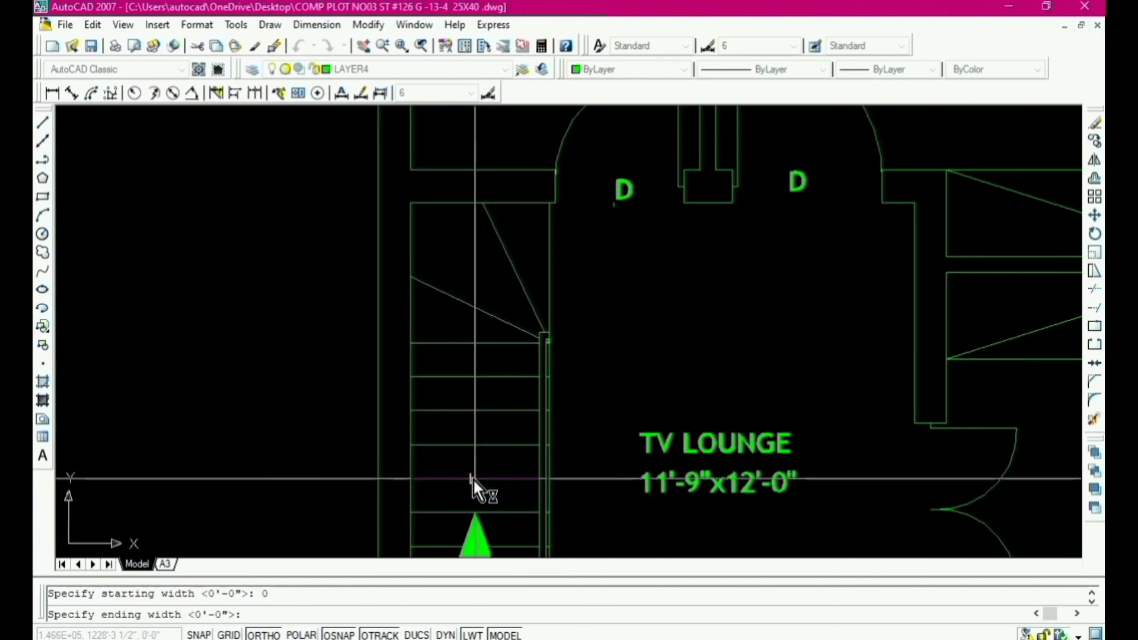
pyautogui.press('Return')
pyautogui.click(474, 464)
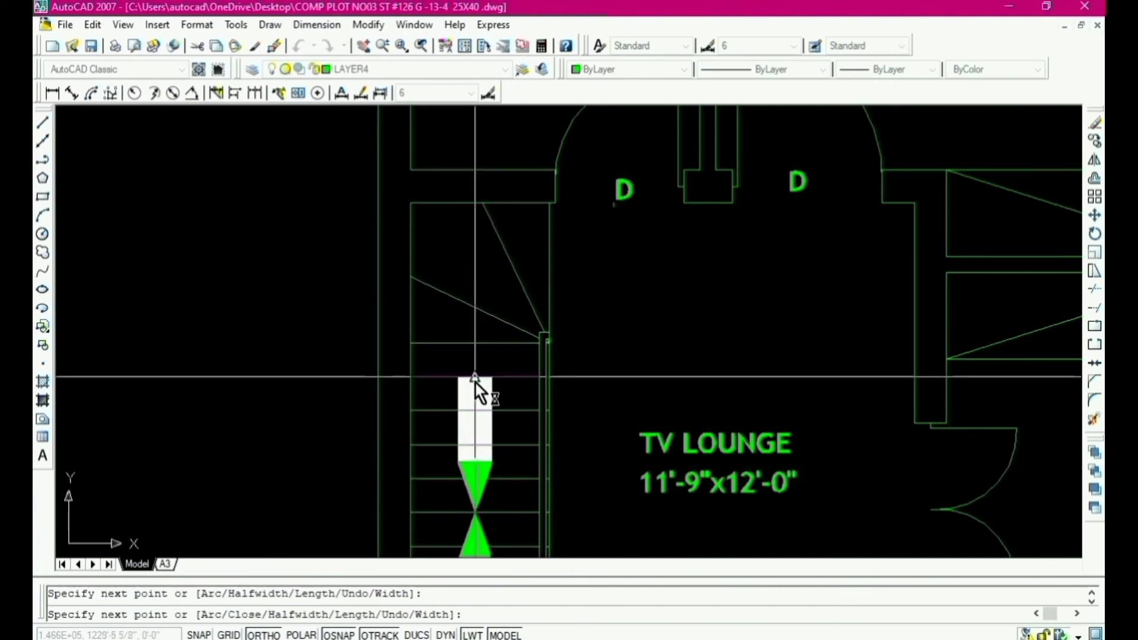
# Step: Continue the down arrow at zero width up into the winder treads, turning horizontally to end just outside the railing
pyautogui.write('w')
pyautogui.press('Return')
pyautogui.write('0')
pyautogui.press('Return')
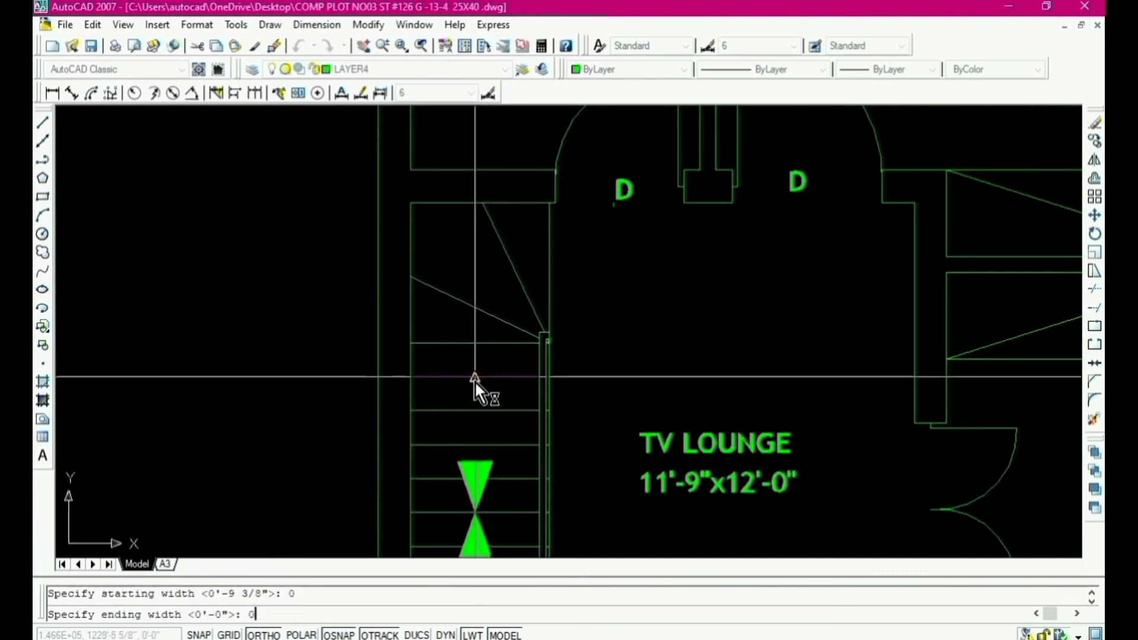
pyautogui.write('0')
pyautogui.press('Return')
pyautogui.click(474, 282)
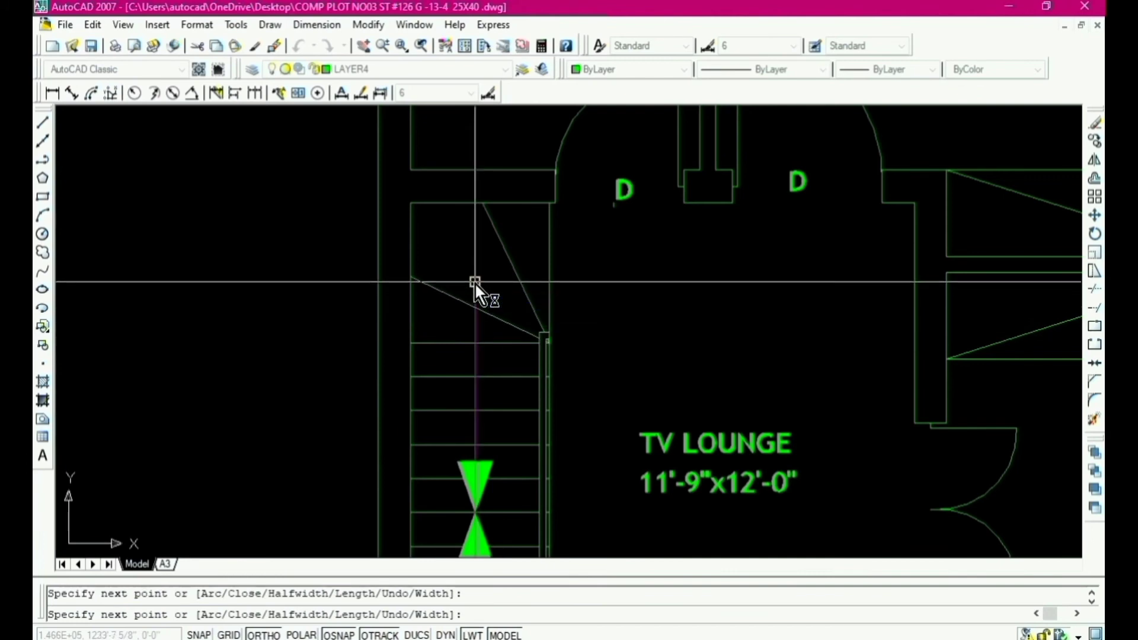
pyautogui.press('Escape')
# Step: Copy the "up" text to just below the outer end of the down arrow's line, with ortho switched off
pyautogui.scroll(-5, 543, 338)
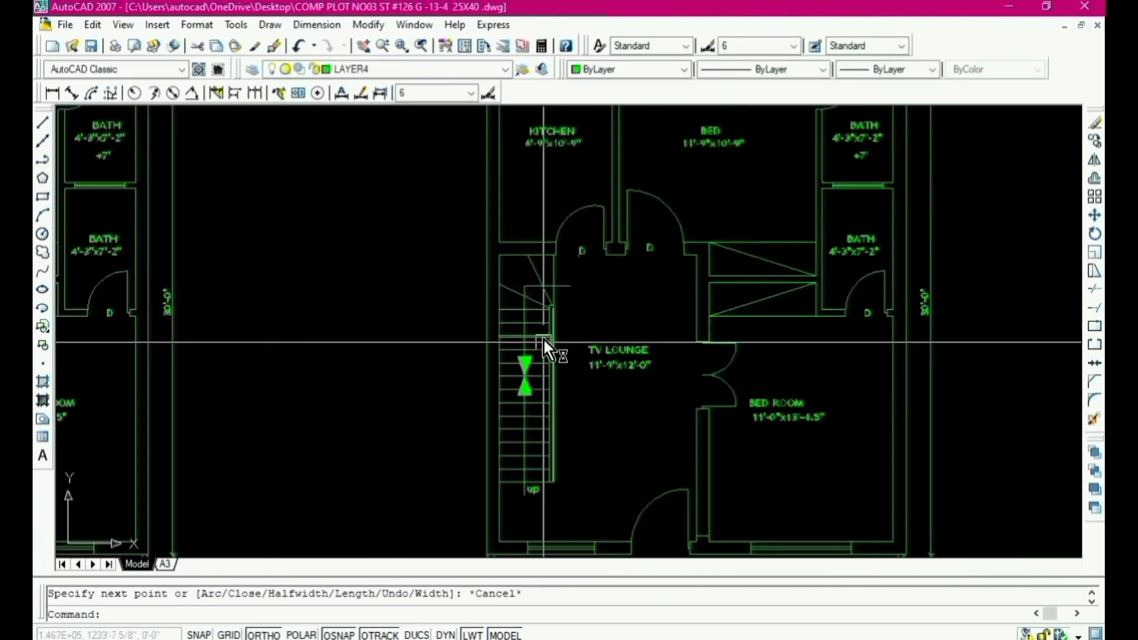
pyautogui.scroll(4, 540, 500)
pyautogui.scroll(2, 535, 494)
pyautogui.write('co')
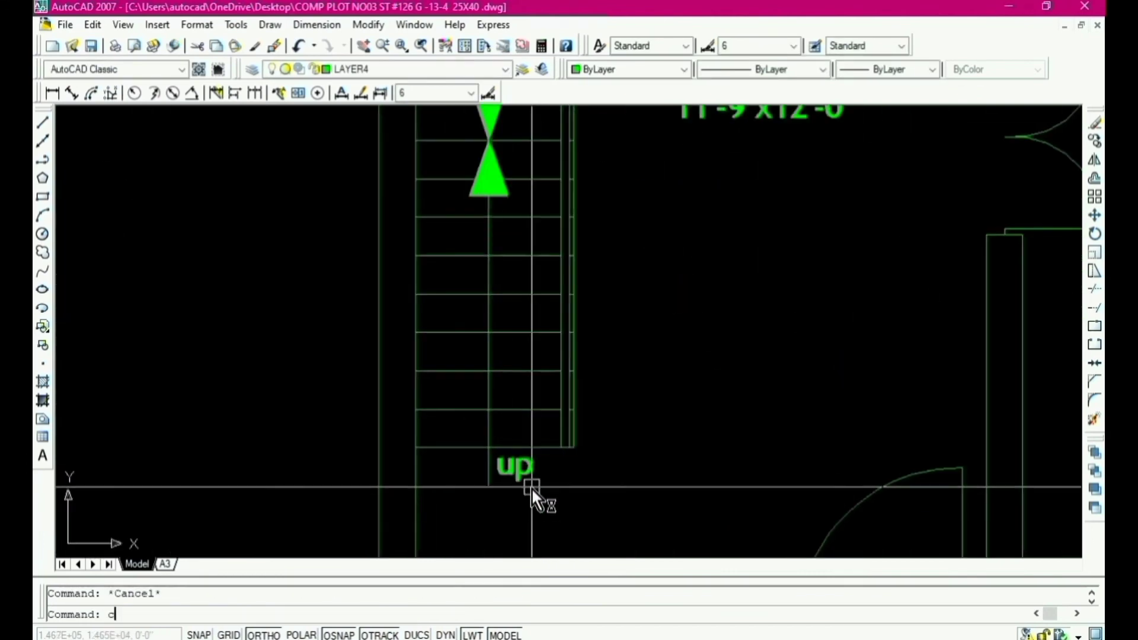
pyautogui.press('Return')
pyautogui.click(532, 487)
pyautogui.click(518, 468)
pyautogui.press('Return')
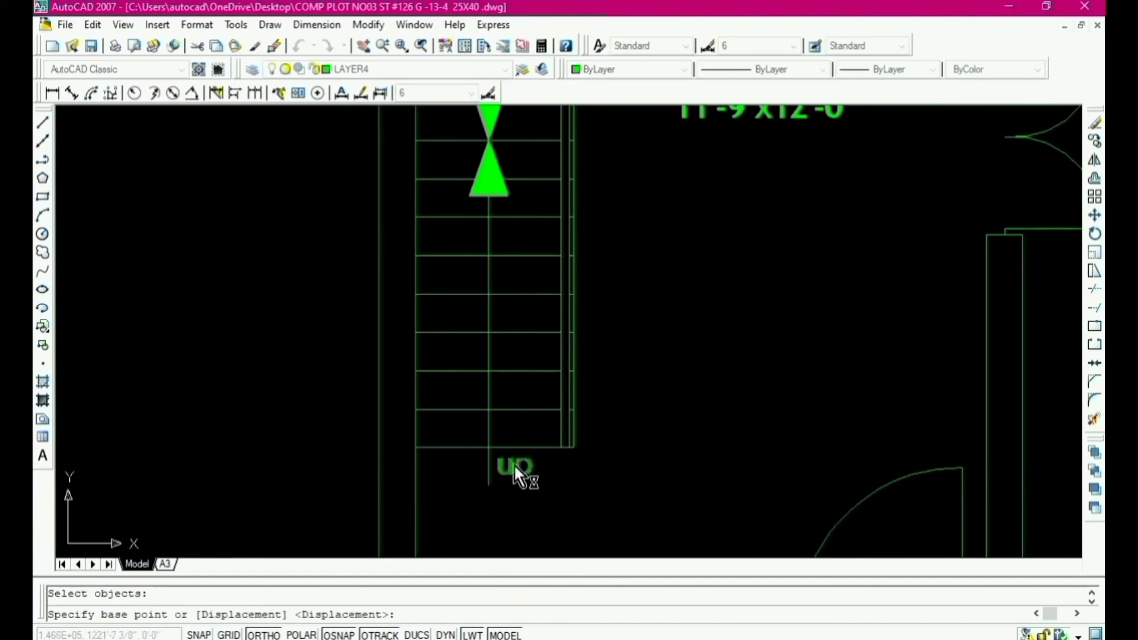
pyautogui.click(514, 464)
pyautogui.scroll(-4, 521, 504)
pyautogui.scroll(3, 543, 374)
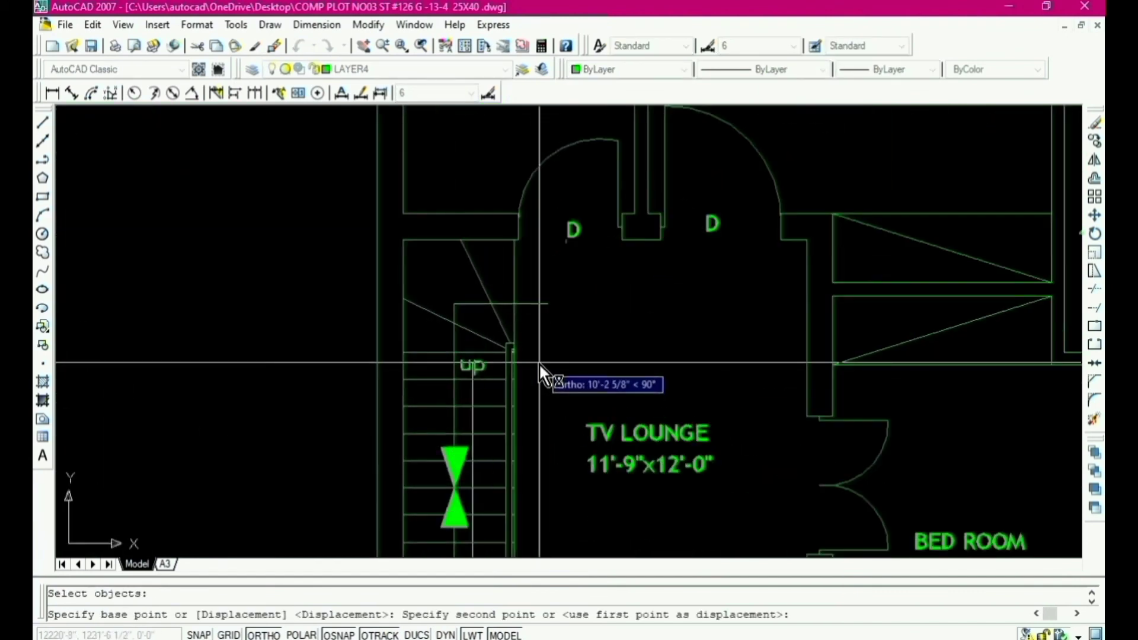
pyautogui.press('F8')
pyautogui.scroll(3, 538, 321)
pyautogui.click(532, 297)
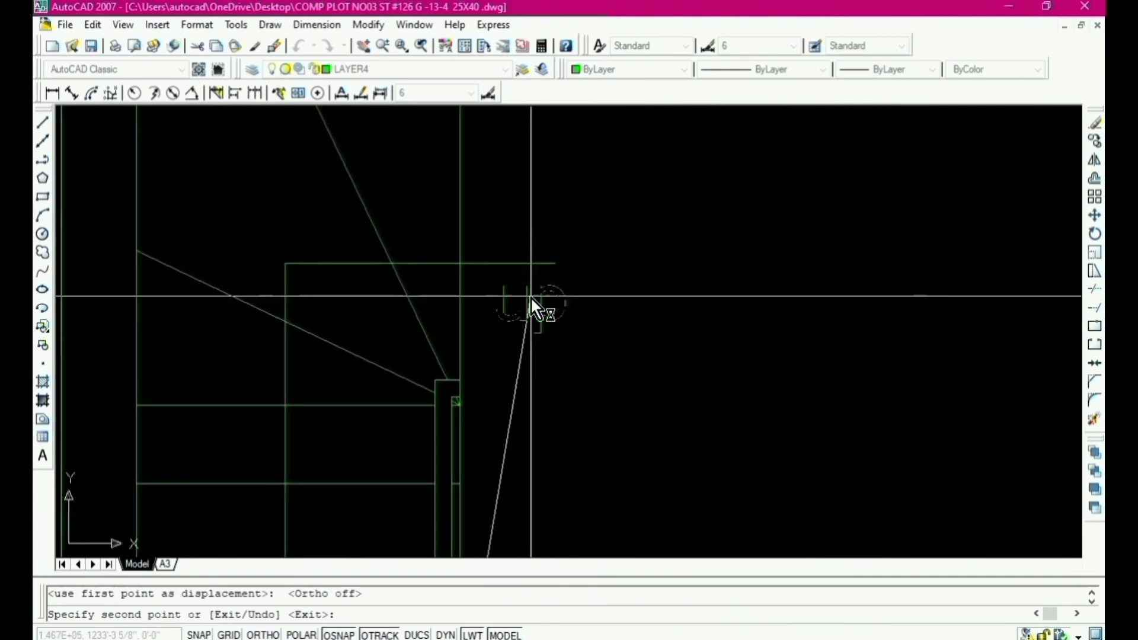
pyautogui.press('Escape')
# Step: Change the copied text at the upper end of the stair to "dn"
pyautogui.scroll(-1, 528, 389)
pyautogui.scroll(3, 537, 347)
pyautogui.press('Escape')
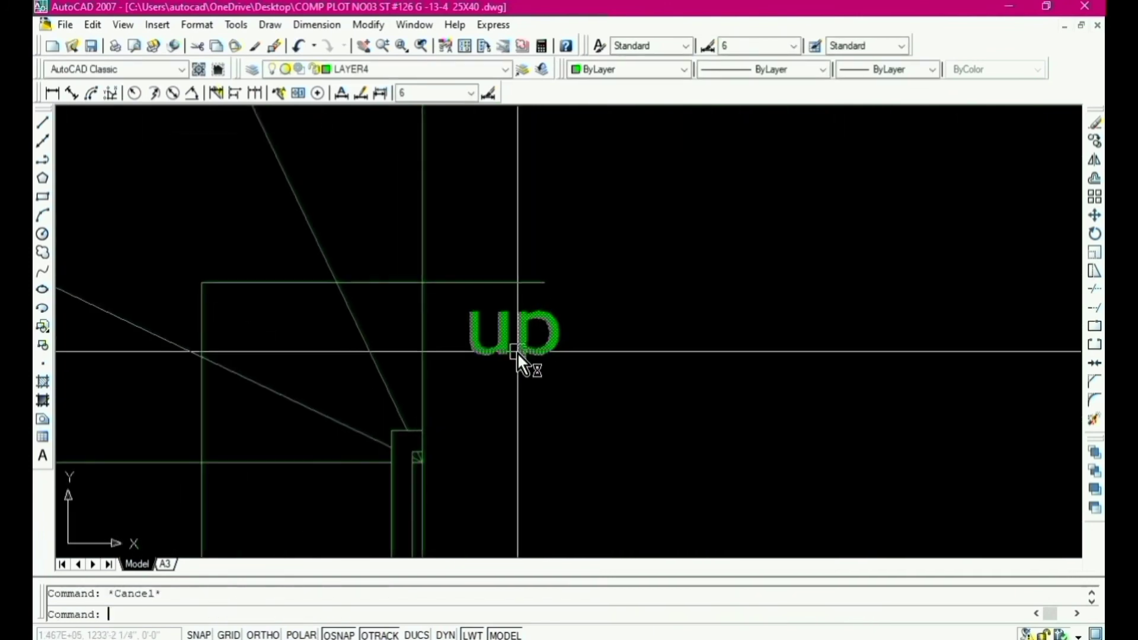
pyautogui.click(516, 340)
pyautogui.write('ed')
pyautogui.press('Return')
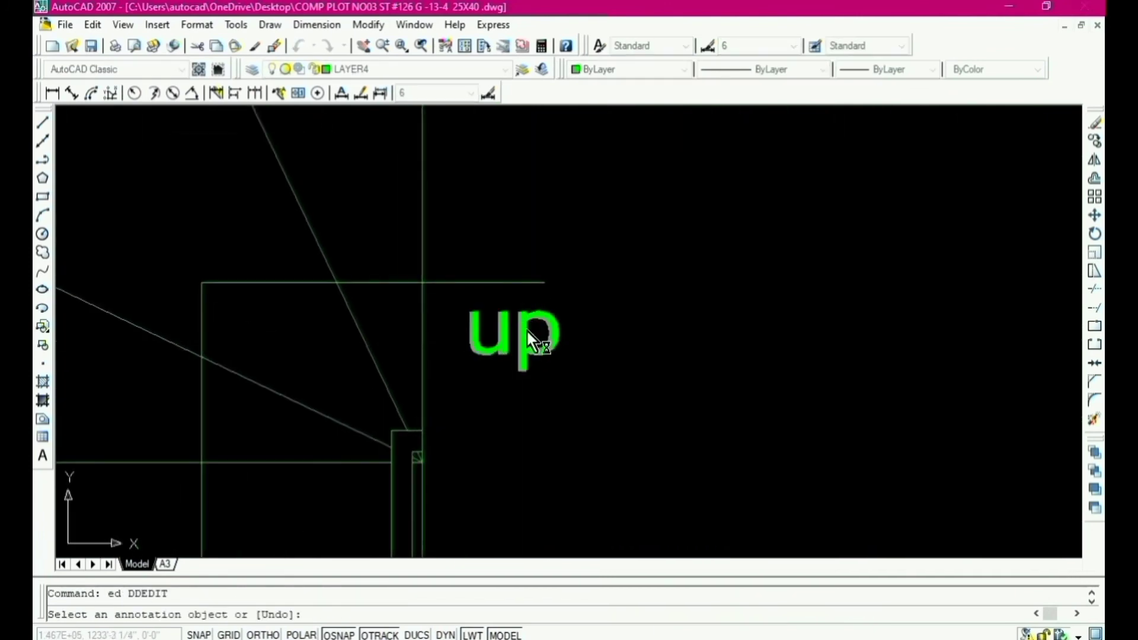
pyautogui.click(527, 339)
pyautogui.moveTo(563, 341); pyautogui.dragTo(470, 355)
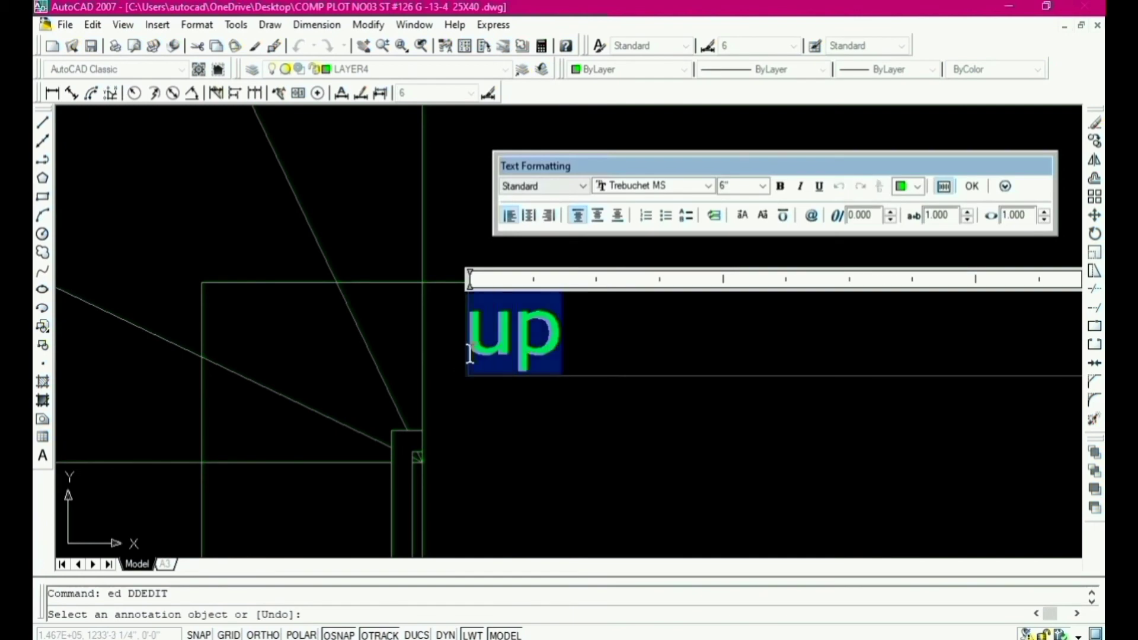
pyautogui.write('dn')
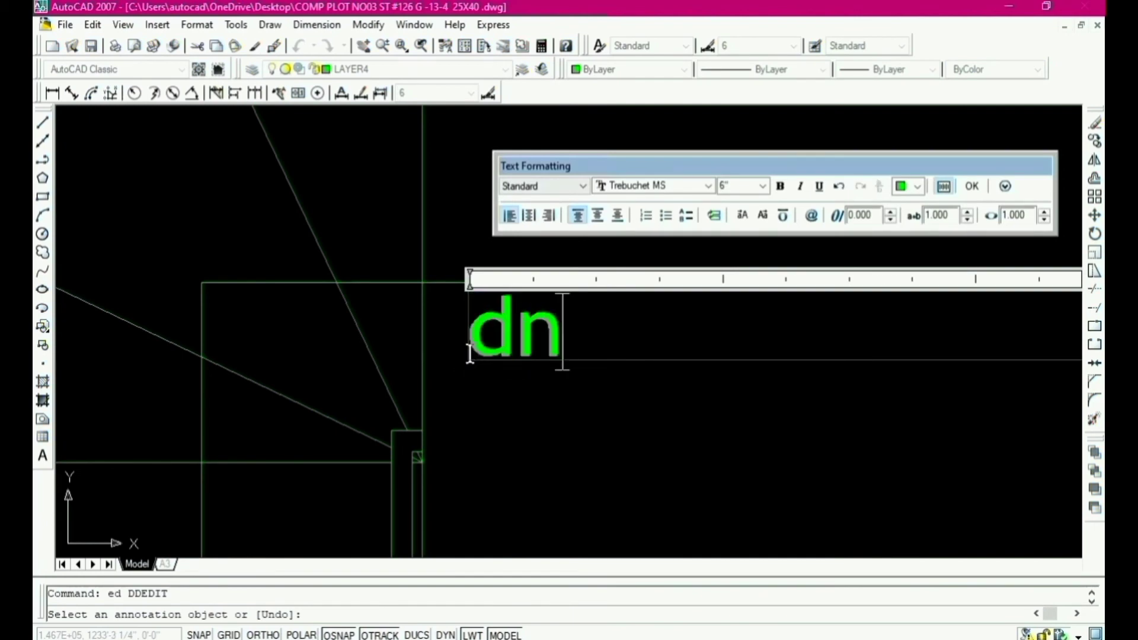
pyautogui.click(492, 368)
pyautogui.scroll(-5, 536, 309)
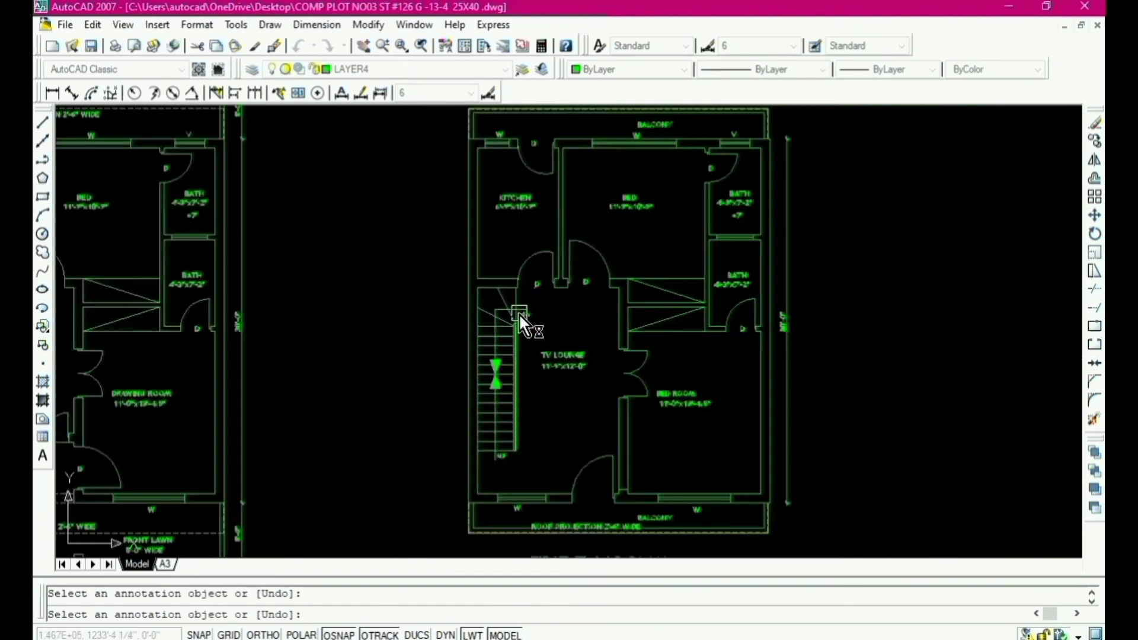
pyautogui.scroll(3, 541, 446)
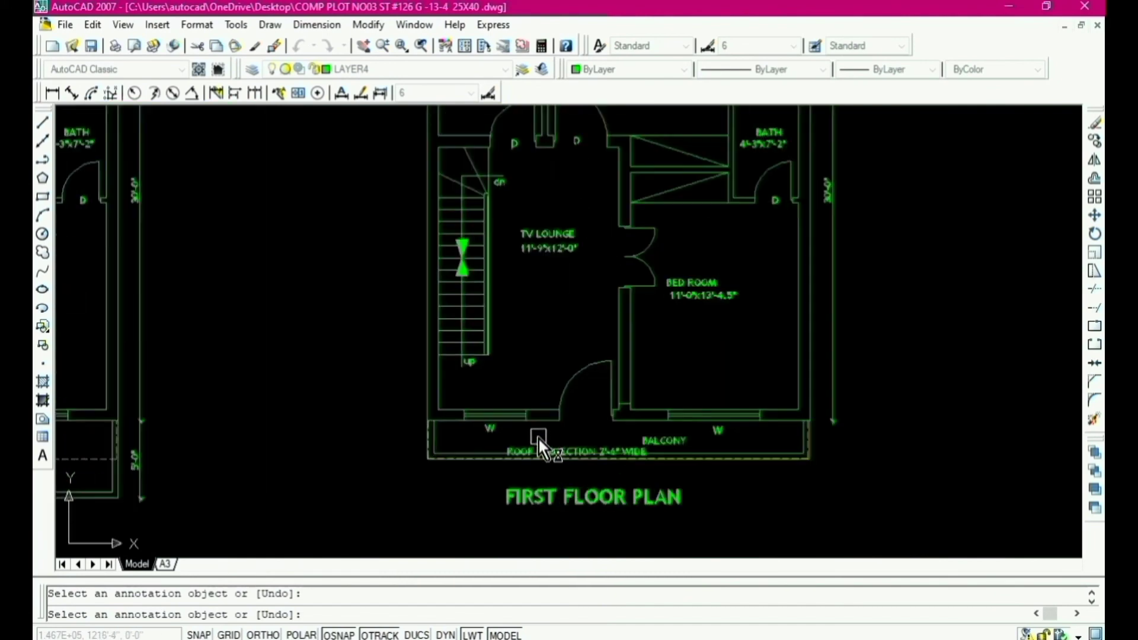
pyautogui.press('Escape')
# Step: Place a vertical linear dimension across the TV lounge, from the front wall's inner face to the column by the kitchen door
pyautogui.write('dli')
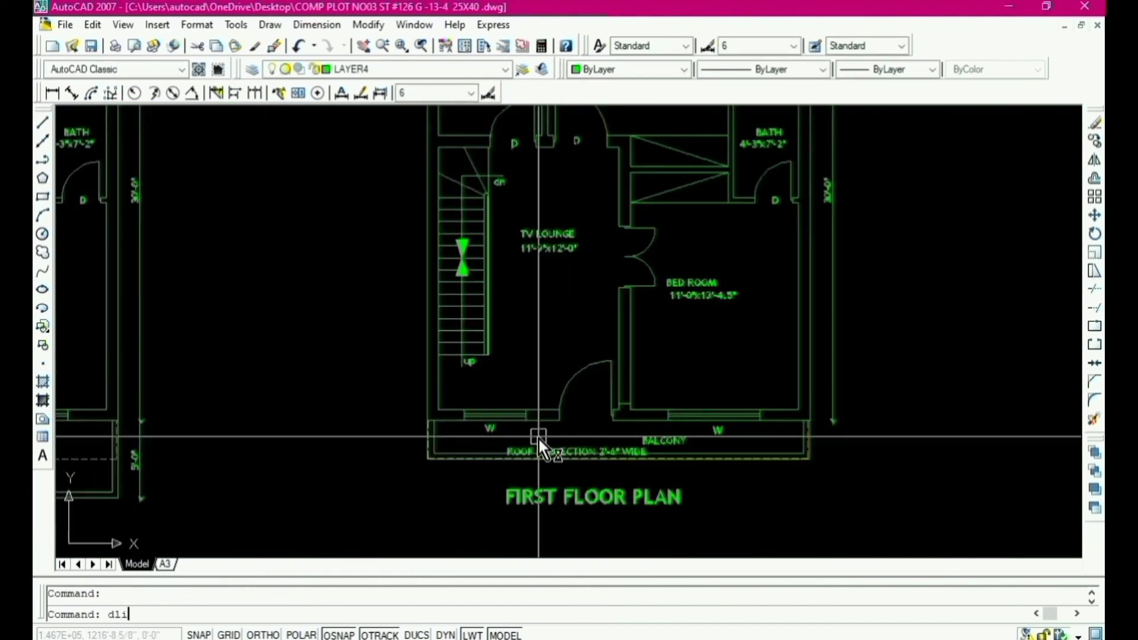
pyautogui.press('Return')
pyautogui.scroll(-5, 539, 462)
pyautogui.scroll(5, 535, 471)
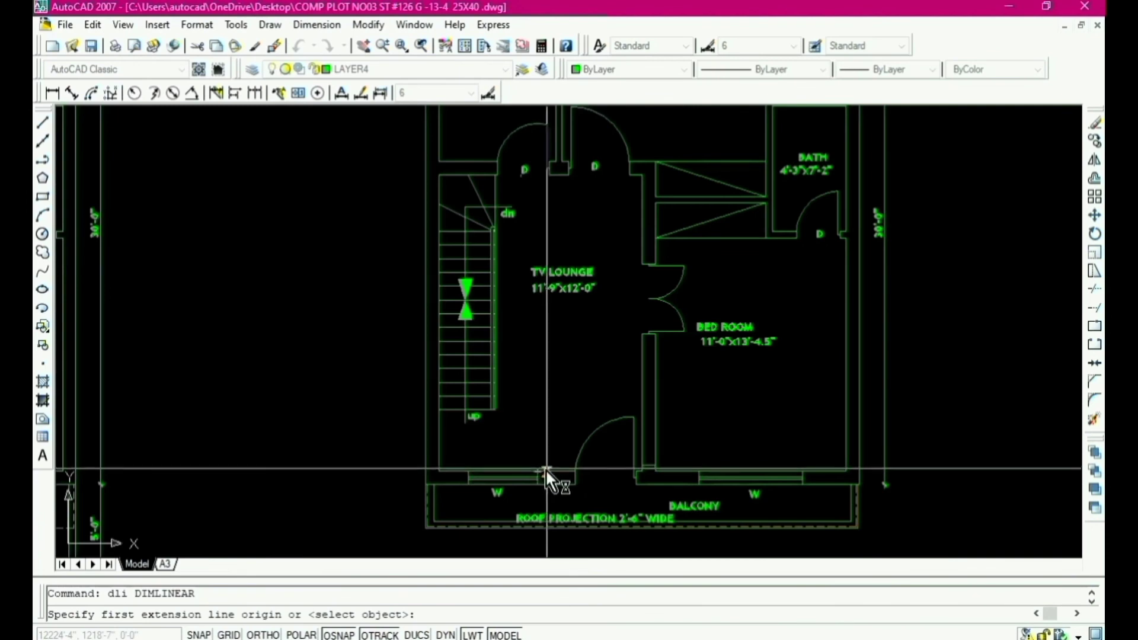
pyautogui.click(545, 469)
pyautogui.click(558, 176)
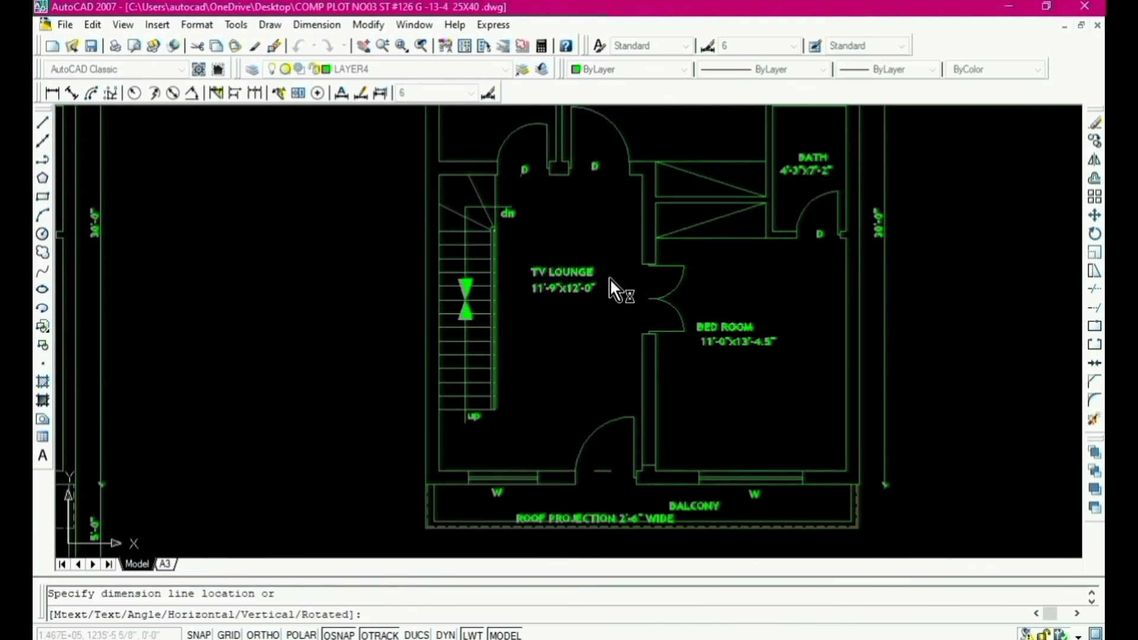
pyautogui.click(599, 322)
pyautogui.scroll(2, 602, 344)
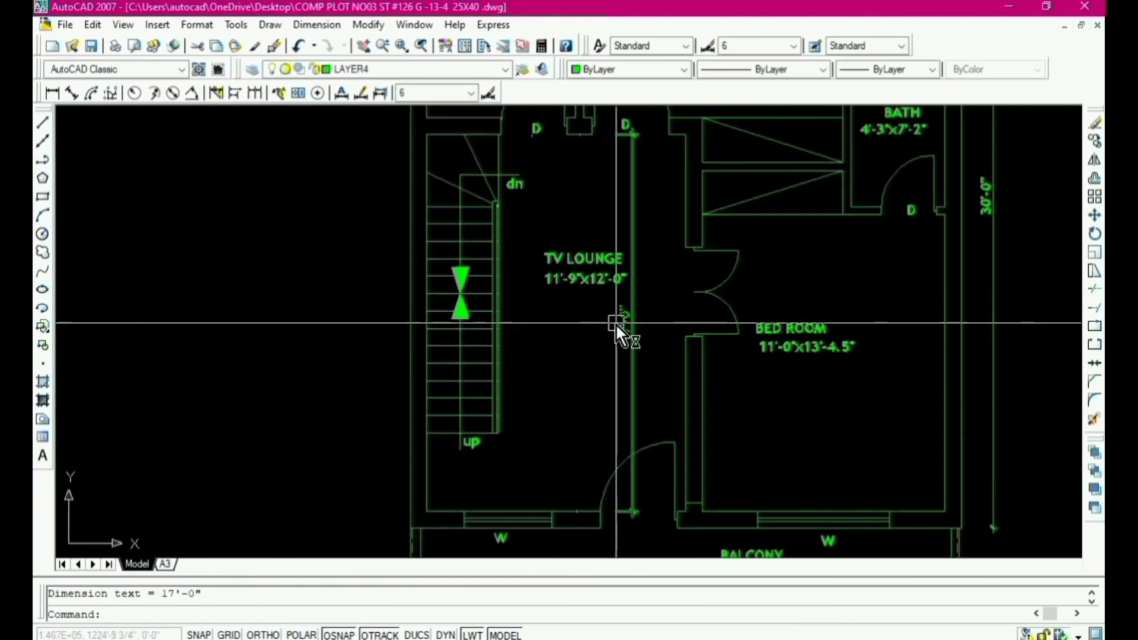
pyautogui.press('Escape')
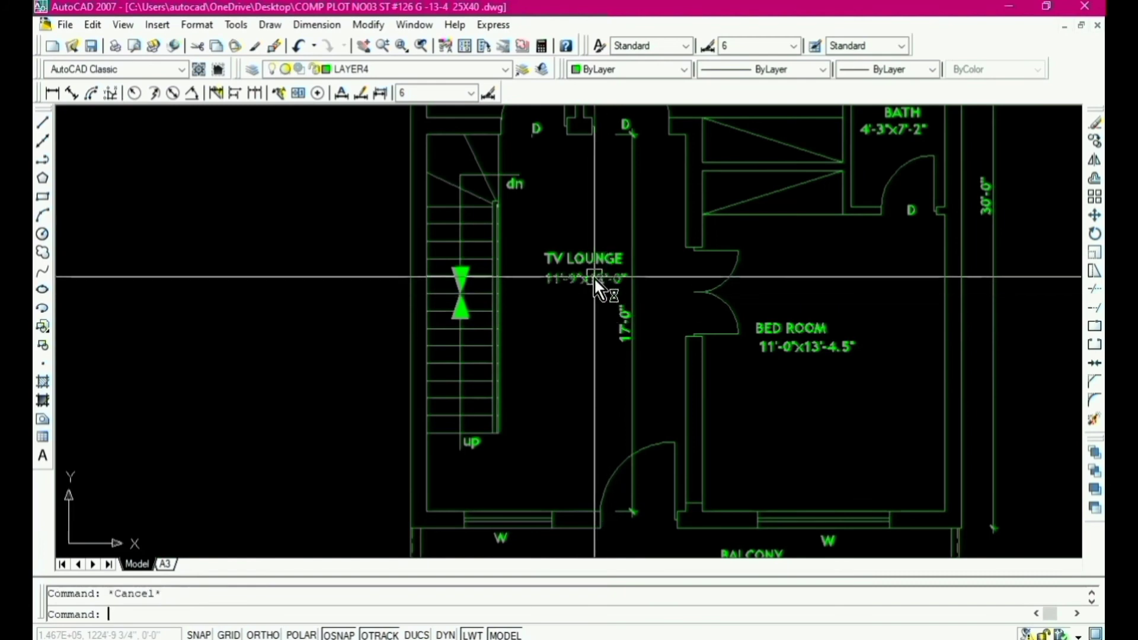
# Step: Change the TV lounge size text to 11'-9"x17'-0"
pyautogui.write('ed')
pyautogui.press('Return')
pyautogui.scroll(3, 594, 277)
pyautogui.scroll(2, 596, 273)
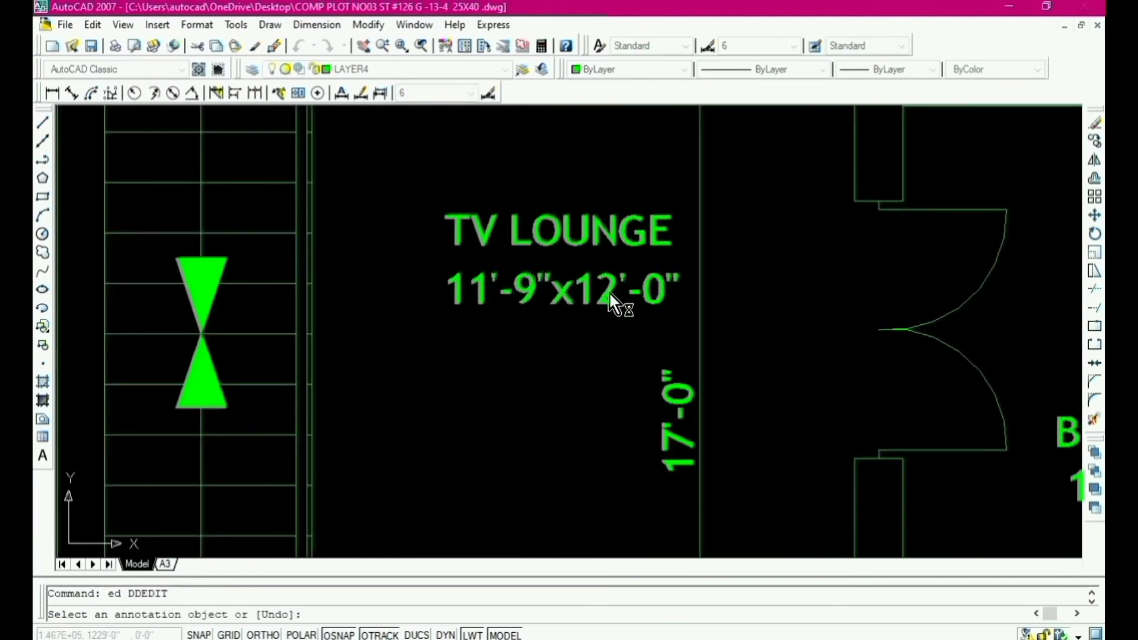
pyautogui.click(606, 301)
pyautogui.moveTo(620, 297); pyautogui.dragTo(600, 307)
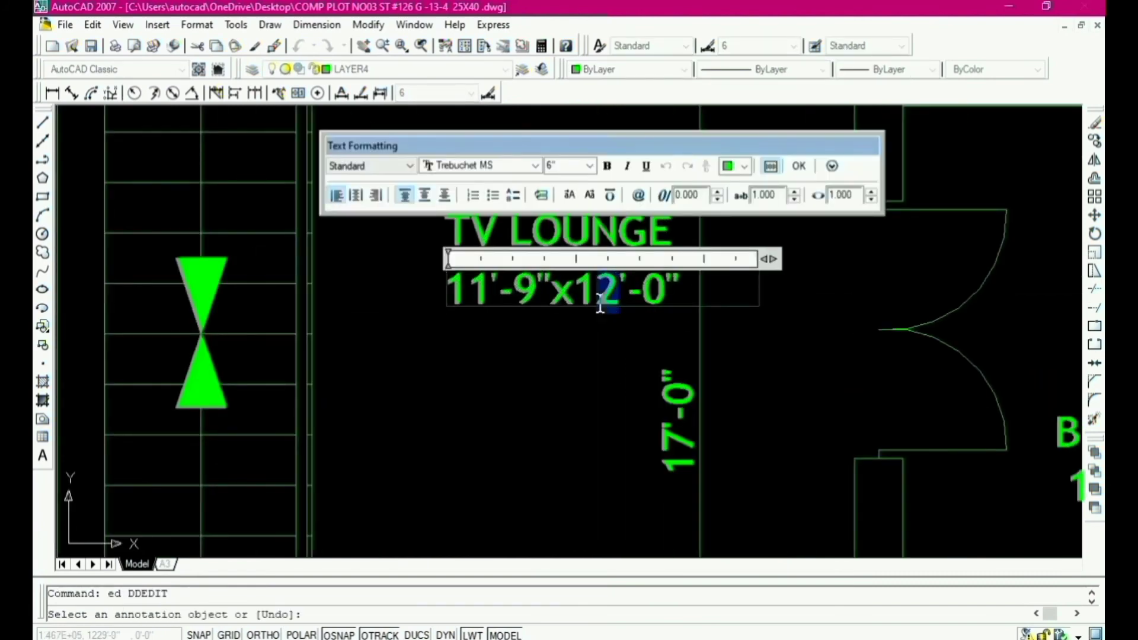
pyautogui.write('7')
pyautogui.scroll(-4, 563, 329)
pyautogui.click(598, 383)
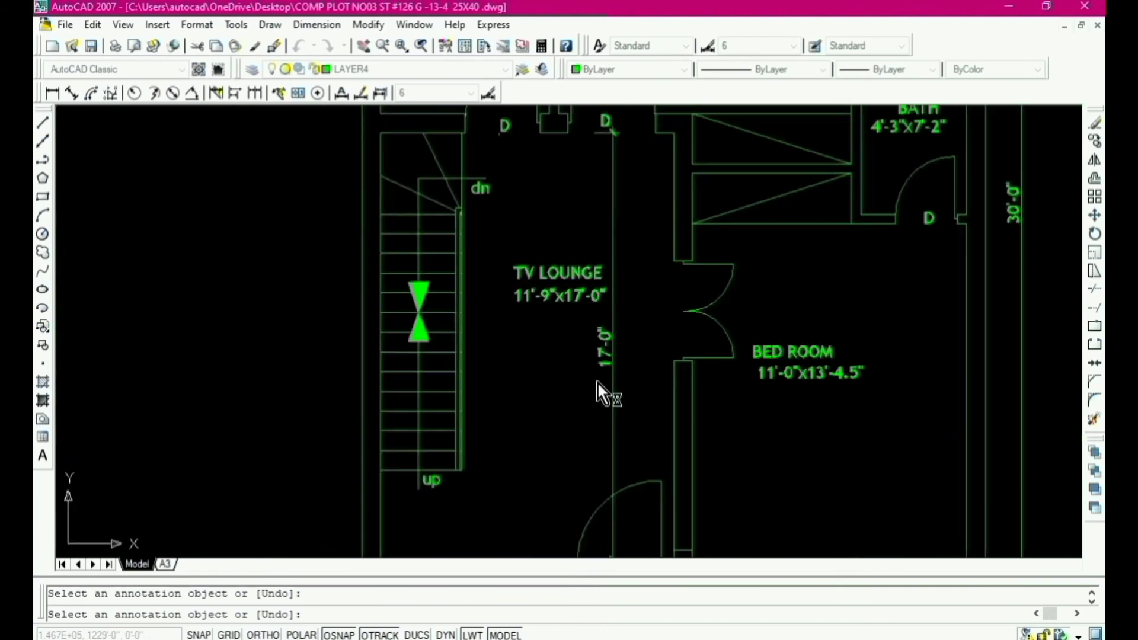
pyautogui.press('Escape')
# Step: Erase the temporary vertical dimension in the TV lounge
pyautogui.click(613, 354)
pyautogui.write('e')
pyautogui.press('Return')
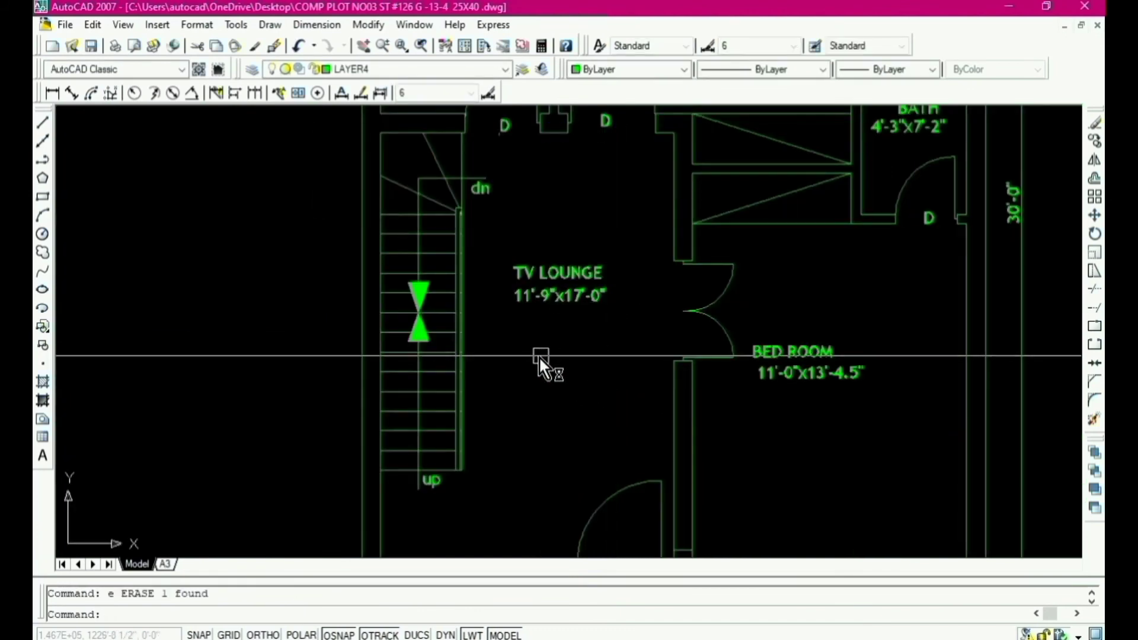
# Step: Change the TV LOUNGE label on the first floor plan to "stair hall"
pyautogui.scroll(-5, 528, 366)
pyautogui.scroll(5, 524, 355)
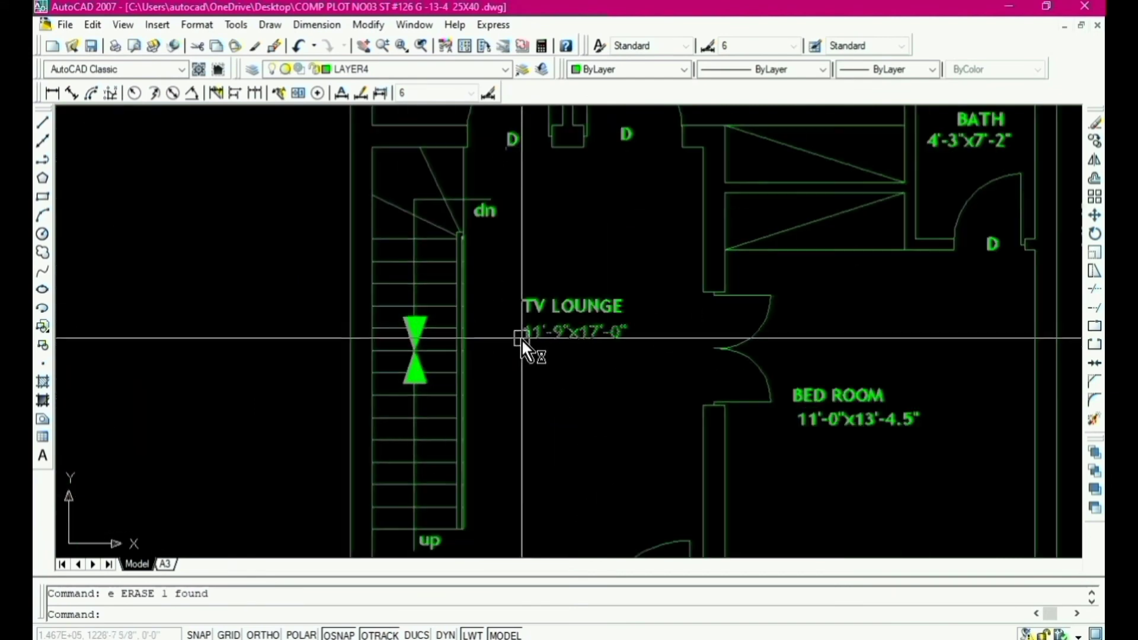
pyautogui.scroll(-2, 553, 464)
pyautogui.press('Escape')
pyautogui.write('ed')
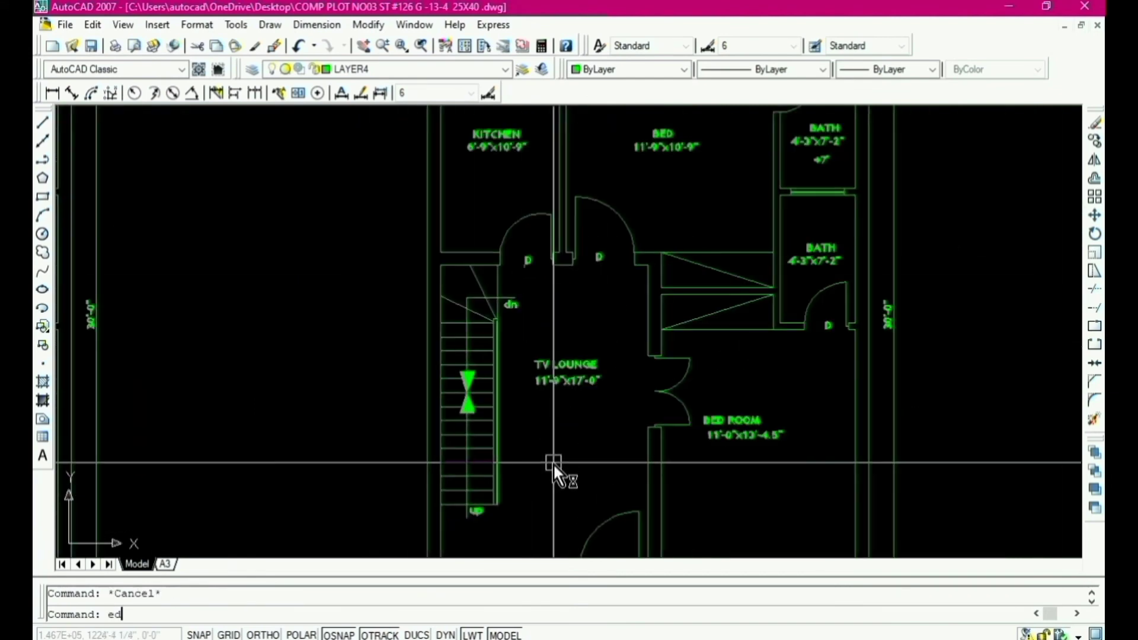
pyautogui.press('Return')
pyautogui.scroll(4, 553, 363)
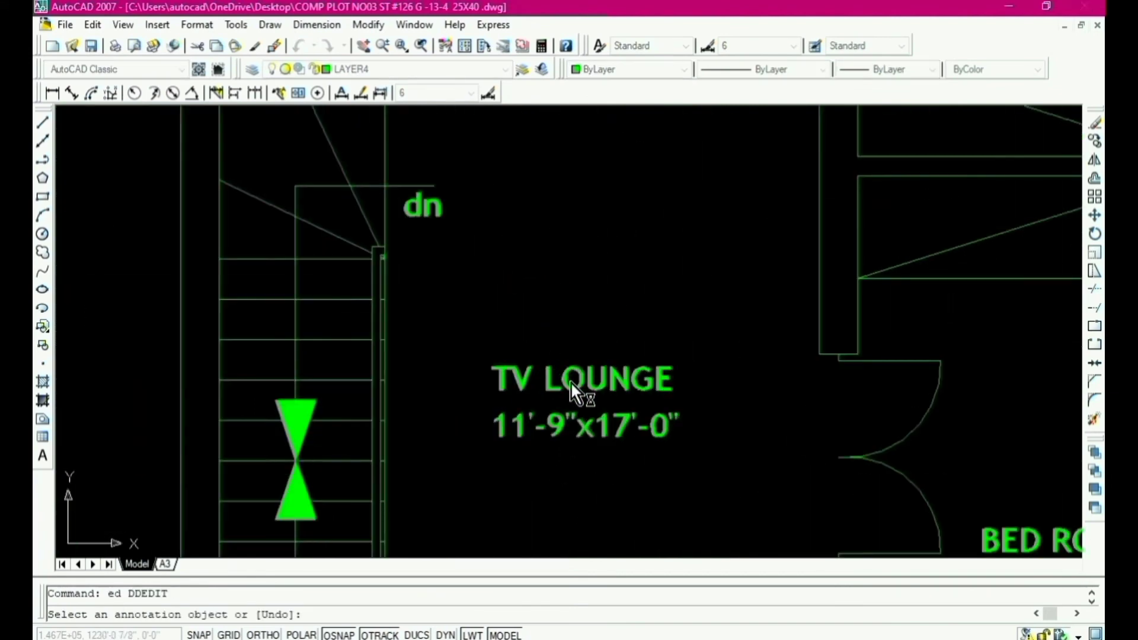
pyautogui.click(571, 383)
pyautogui.moveTo(676, 379); pyautogui.dragTo(473, 386)
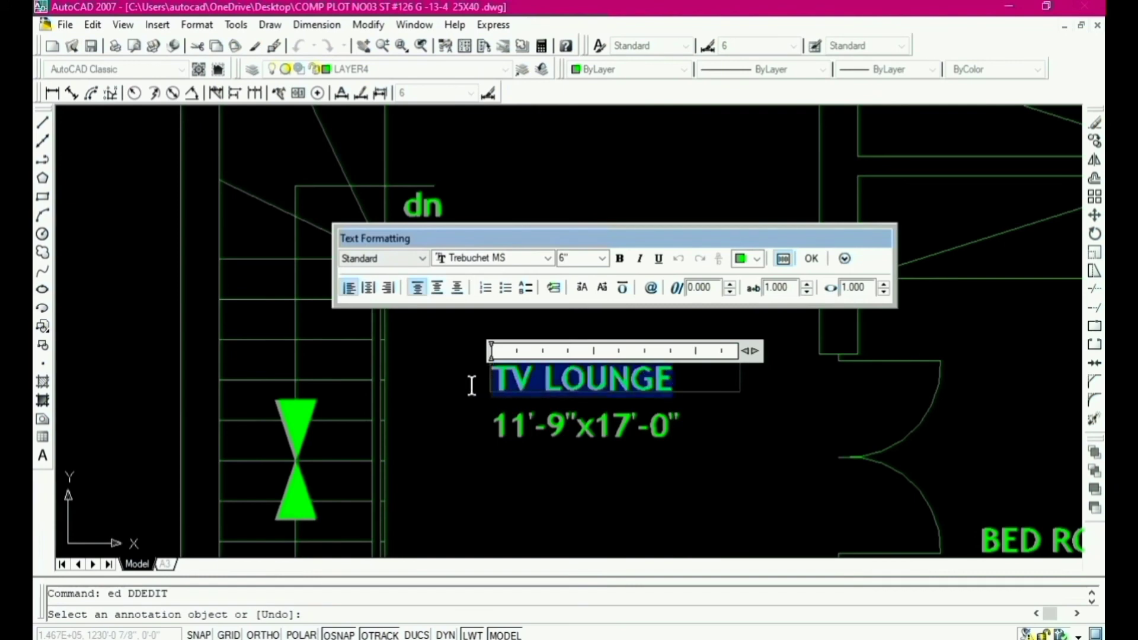
pyautogui.moveTo(472, 386); pyautogui.dragTo(420, 343, button='middle')
pyautogui.write('stai')
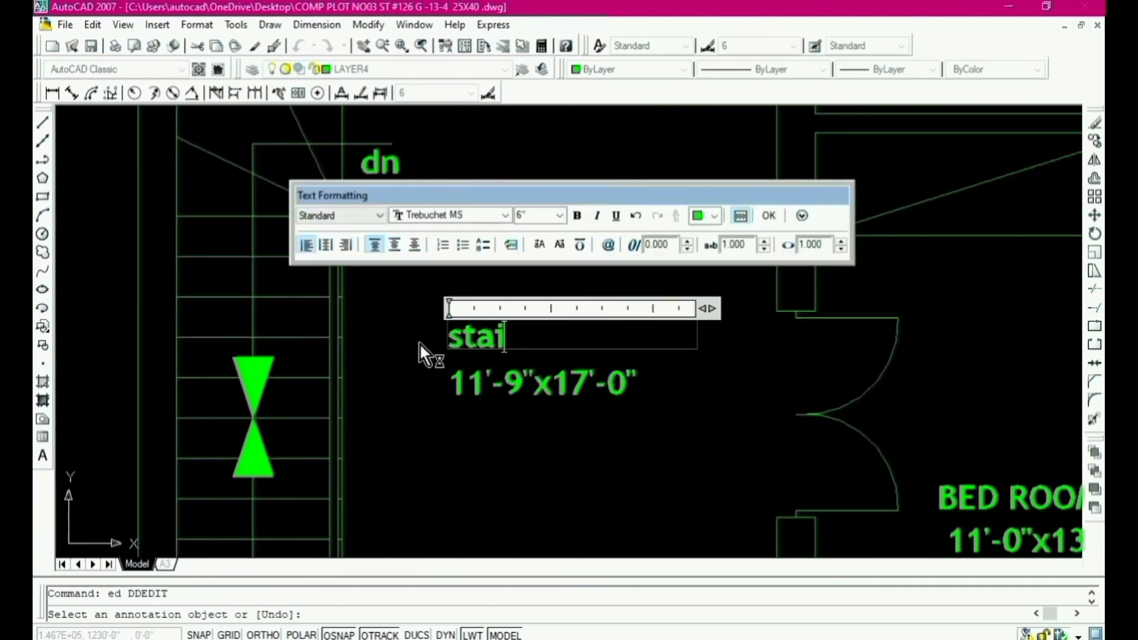
pyautogui.write('r hall')
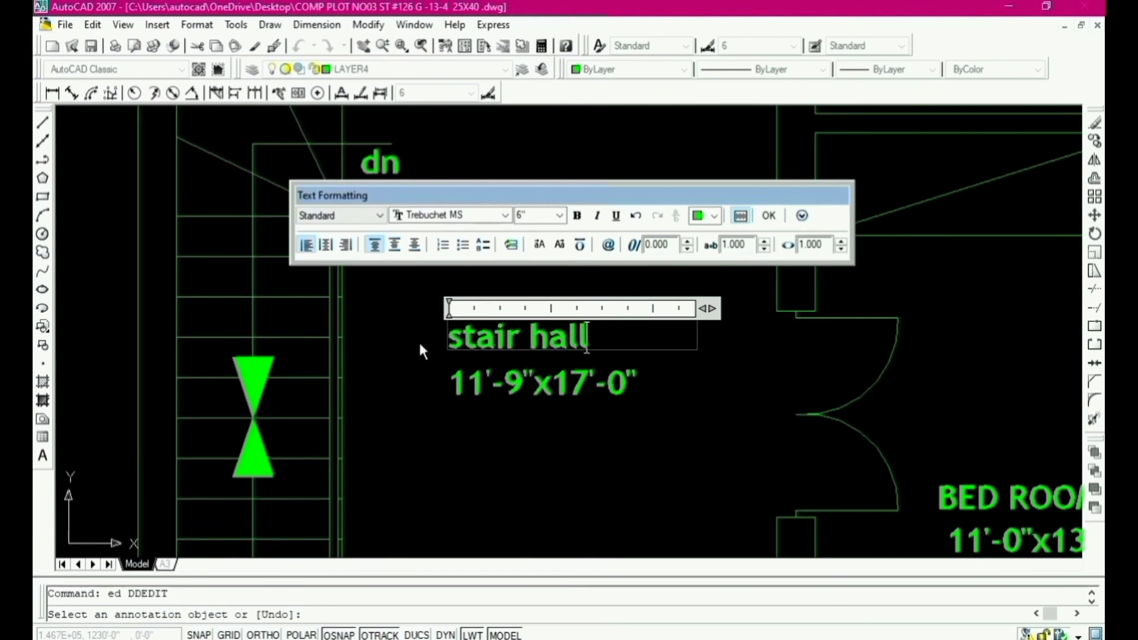
# Step: Convert the stair hall label to upper case and finish the text editing
pyautogui.moveTo(596, 341); pyautogui.dragTo(421, 340)
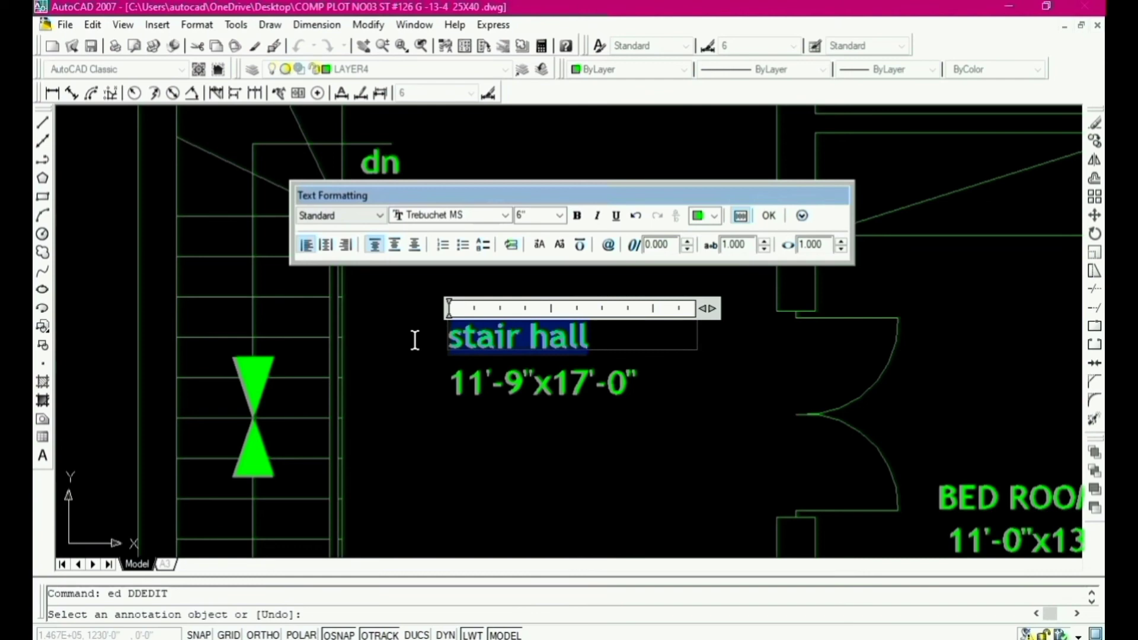
pyautogui.hotkey('ctrl', 'shift', 'u')
pyautogui.click(539, 457)
pyautogui.scroll(-5, 510, 372)
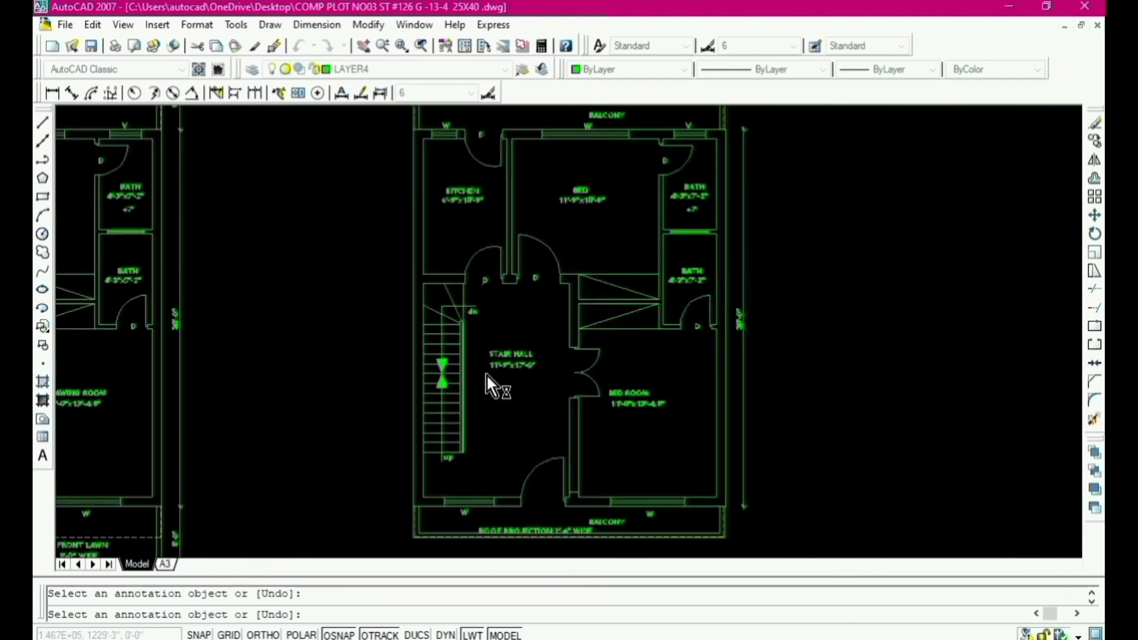
pyautogui.scroll(-6, 486, 375)
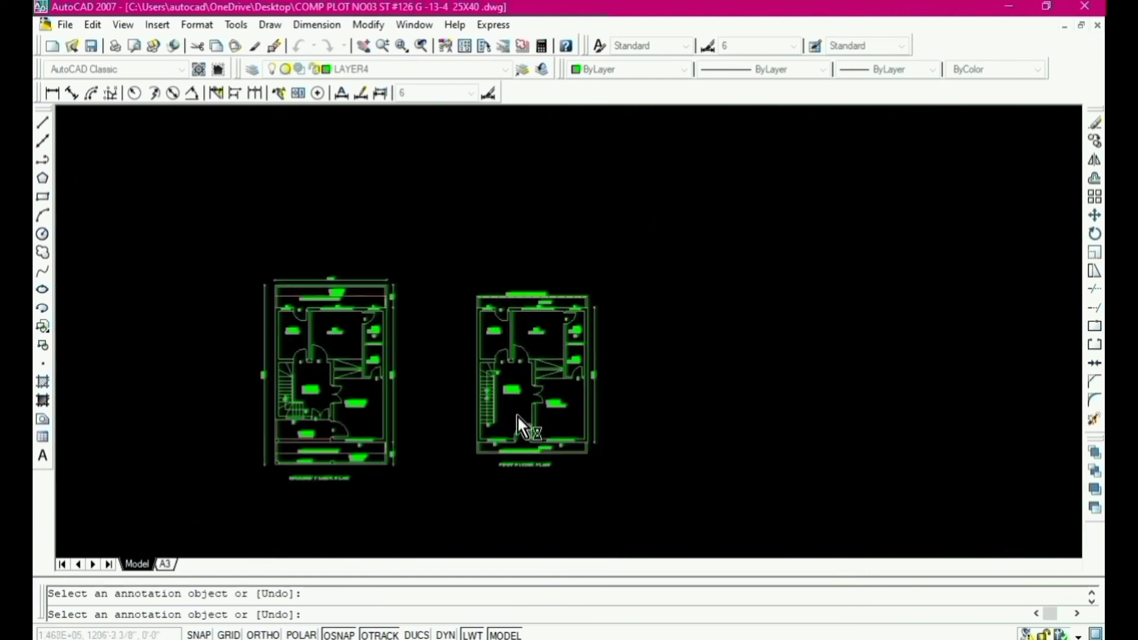
pyautogui.scroll(3, 517, 417)
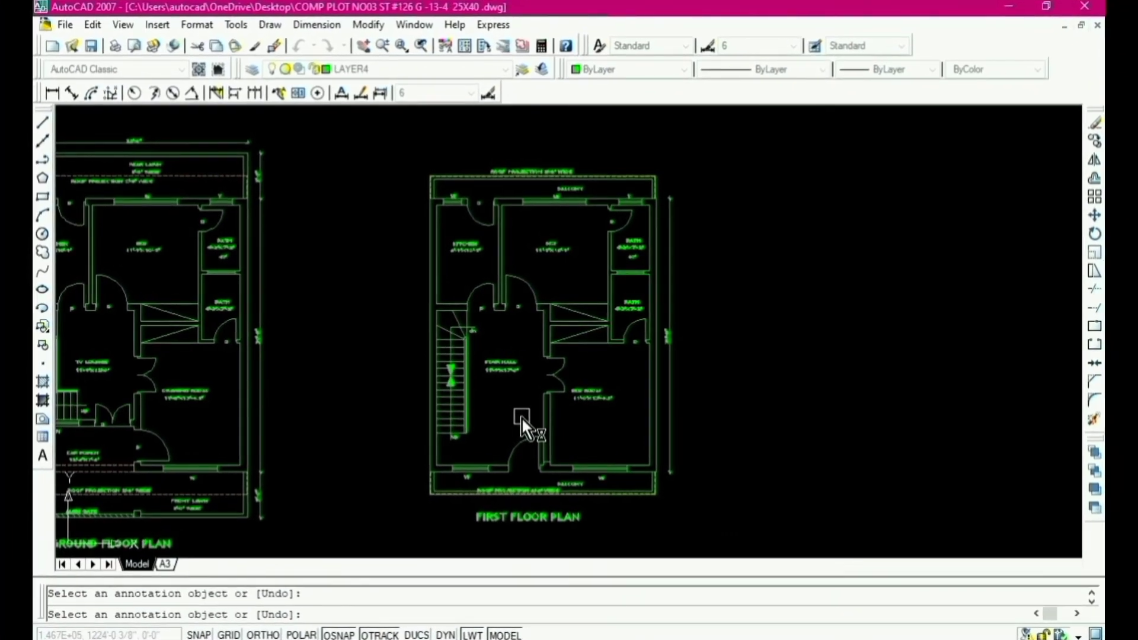
pyautogui.scroll(-4, 498, 320)
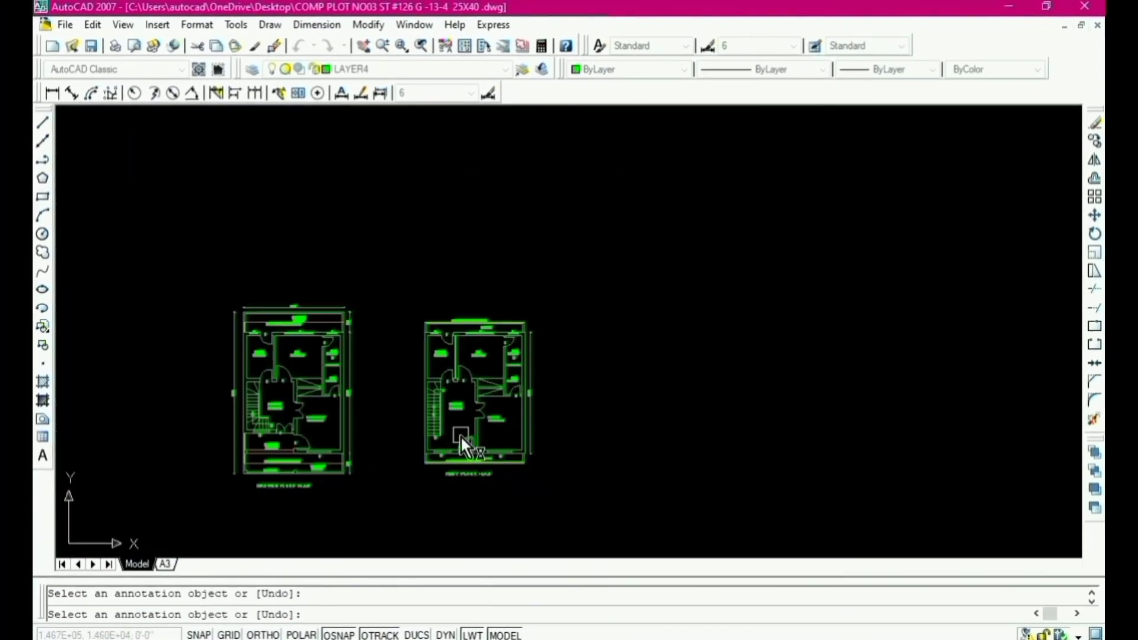
pyautogui.scroll(3, 461, 437)
pyautogui.press('Escape')
# Step: Copy the entire first floor plan with its title to the empty area on its right
pyautogui.scroll(-3, 375, 369)
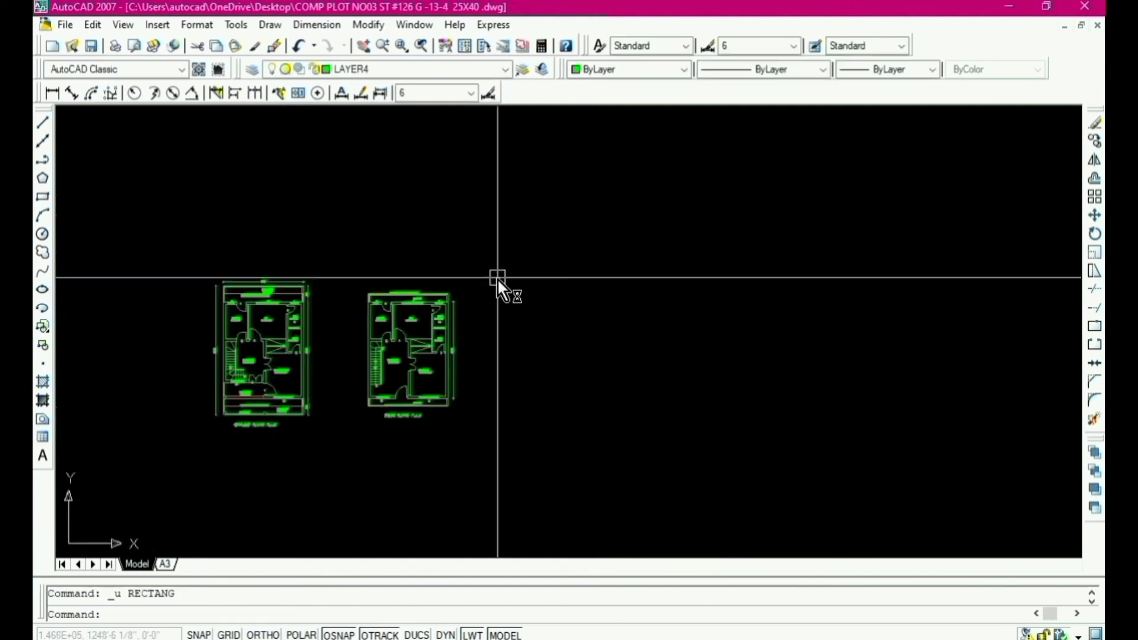
pyautogui.write('c')
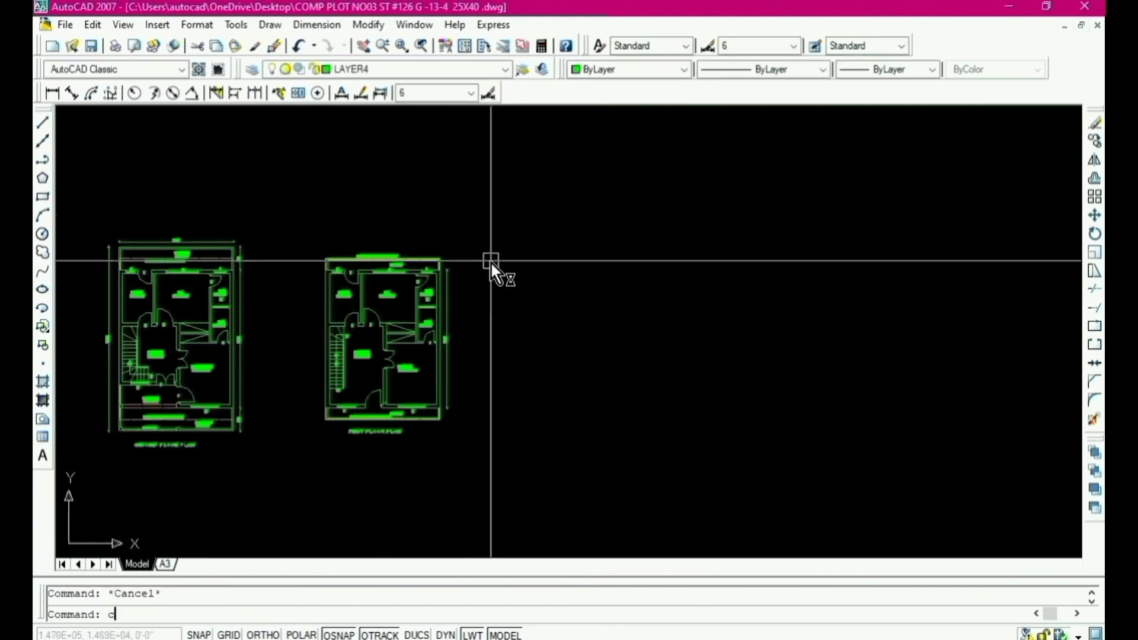
pyautogui.write('o')
pyautogui.press('Return')
pyautogui.click(510, 229)
pyautogui.click(326, 452)
pyautogui.press('Return')
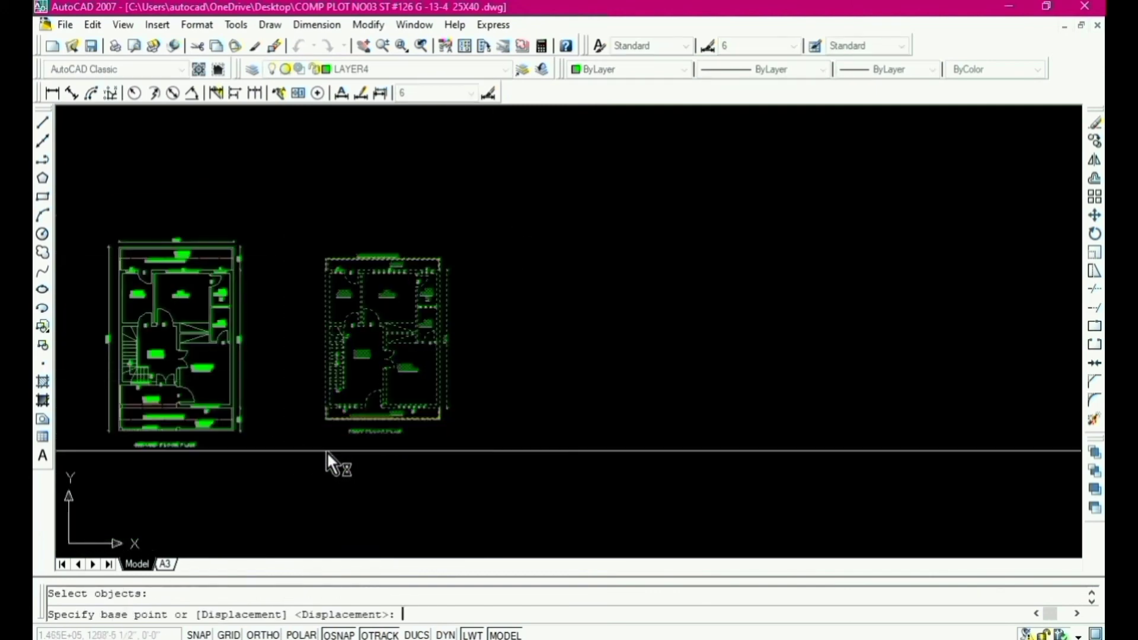
pyautogui.click(406, 467)
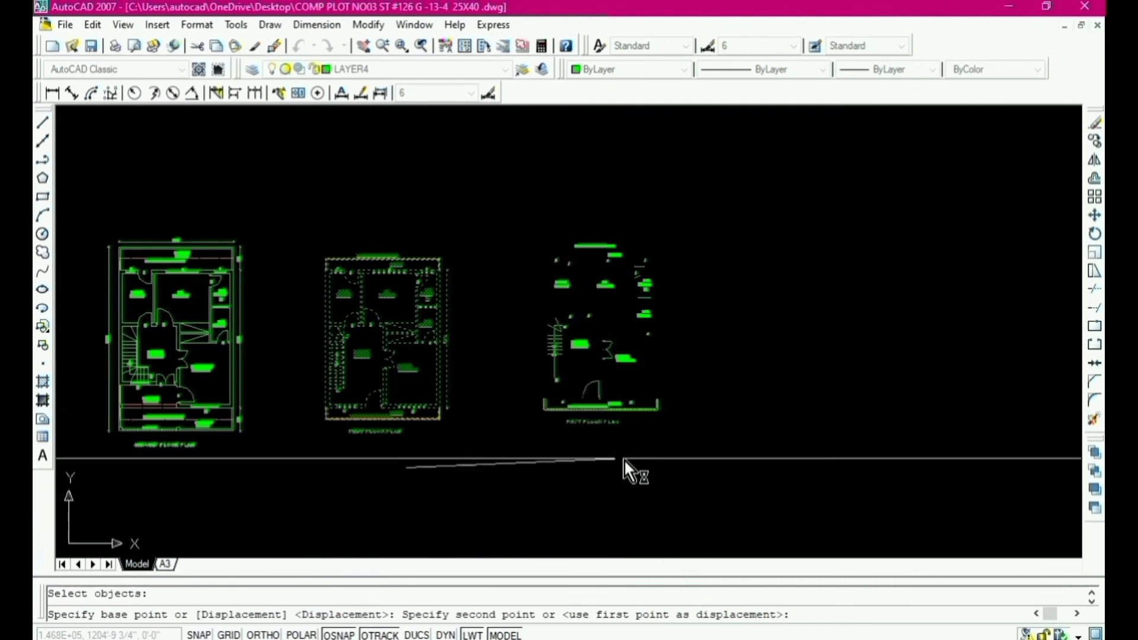
pyautogui.click(621, 464)
# Step: Change the title beneath the copied plan to MUMTY PLAN
pyautogui.press('Return')
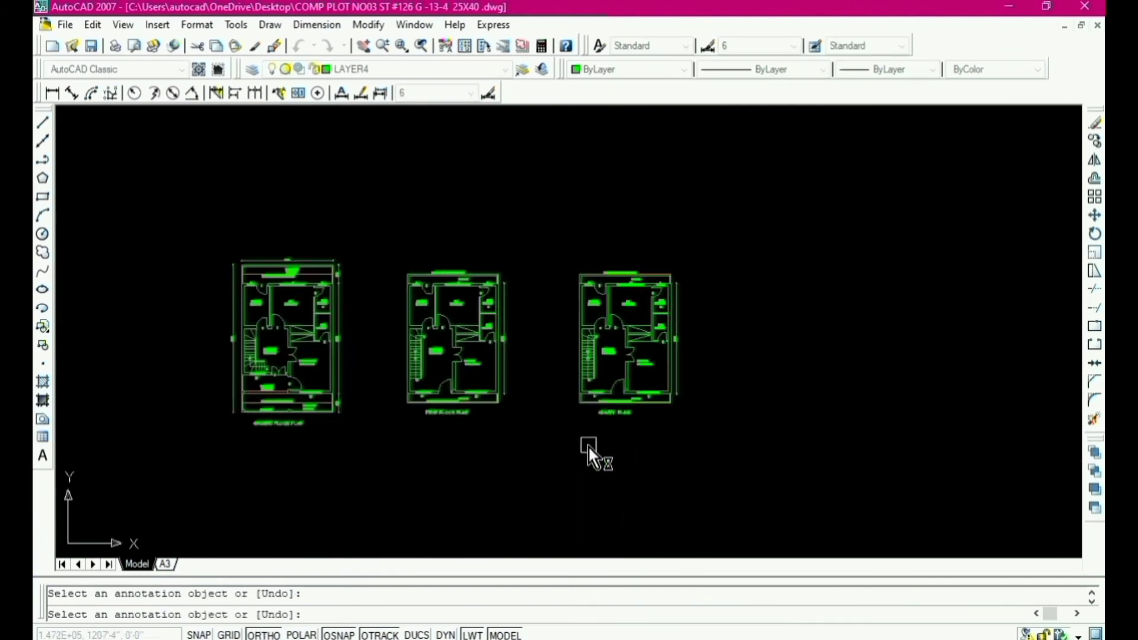
pyautogui.scroll(4, 606, 368)
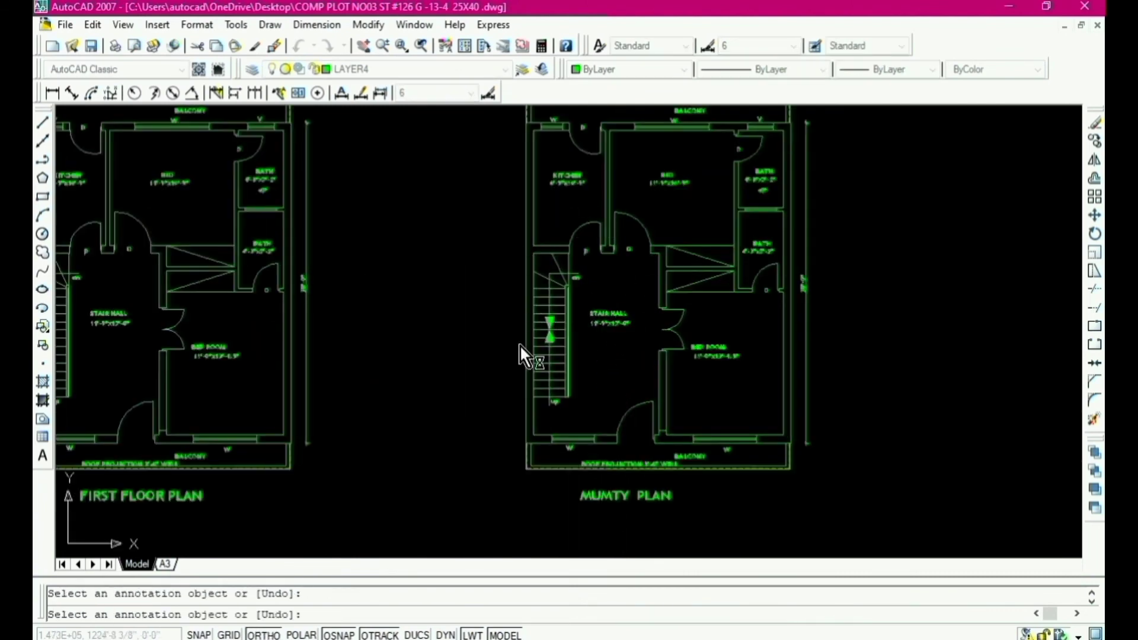
pyautogui.scroll(-2, 520, 345)
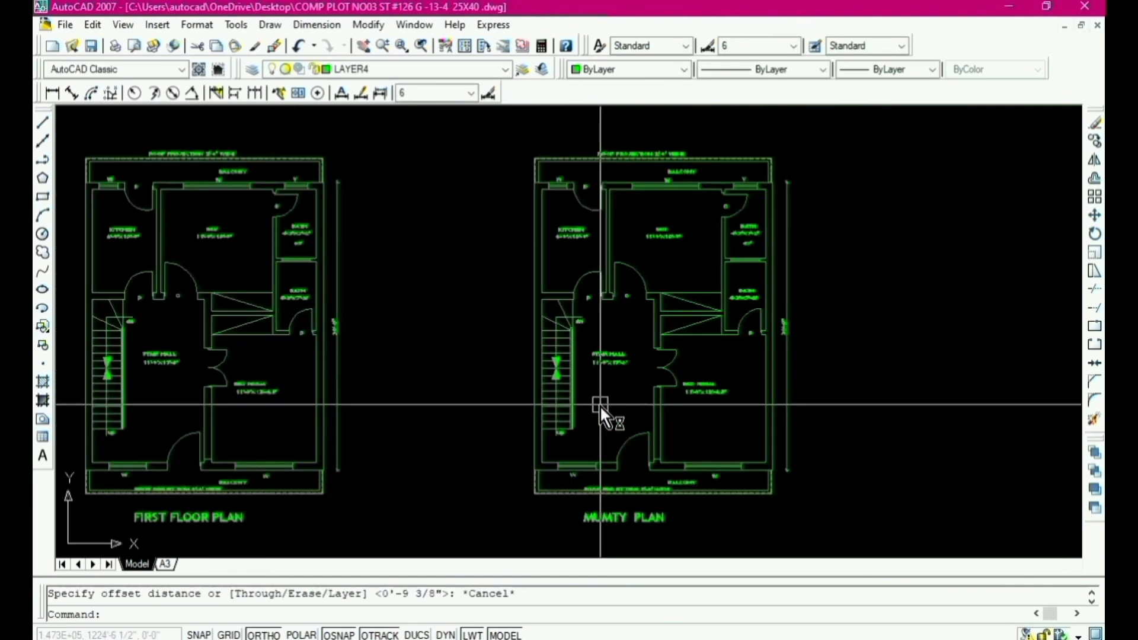
# Step: Offset the stair-side wall's inner face line 10' into the stair hall of the mumty plan
pyautogui.press('Return')
pyautogui.write('1')
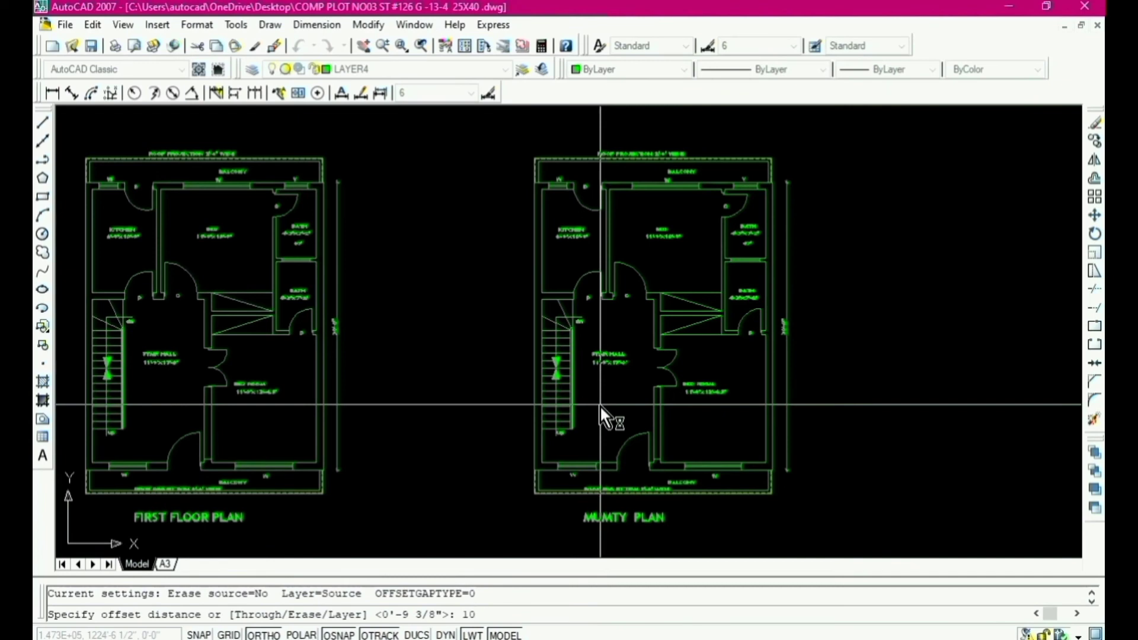
pyautogui.write('0')
pyautogui.press('Return')
pyautogui.scroll(4, 544, 446)
pyautogui.click(539, 447)
pyautogui.click(679, 450)
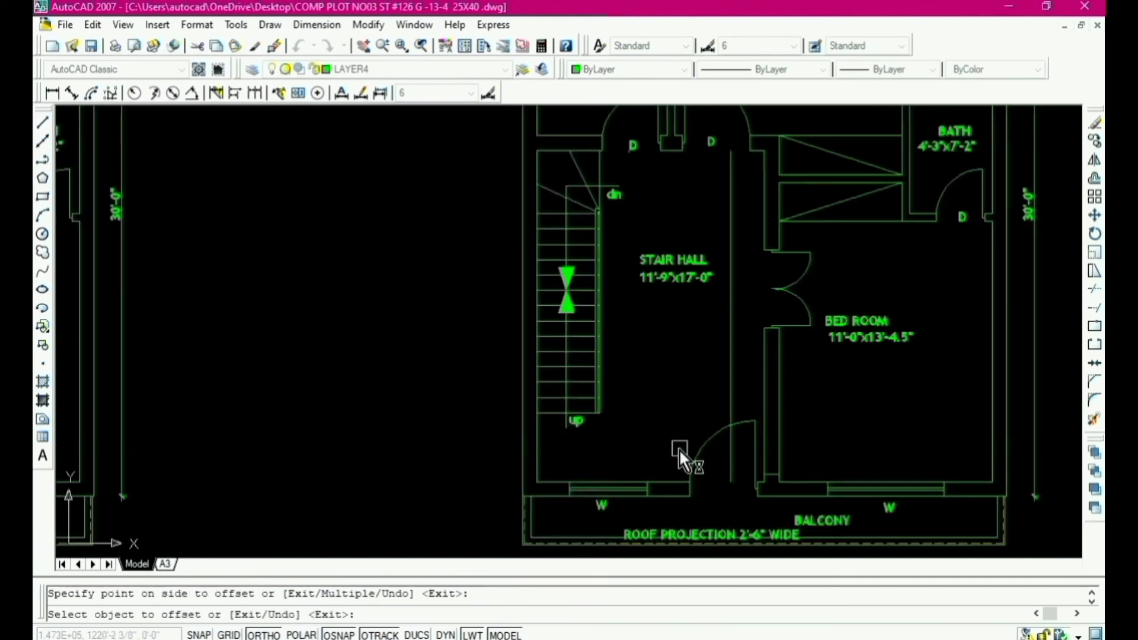
pyautogui.scroll(-2, 636, 464)
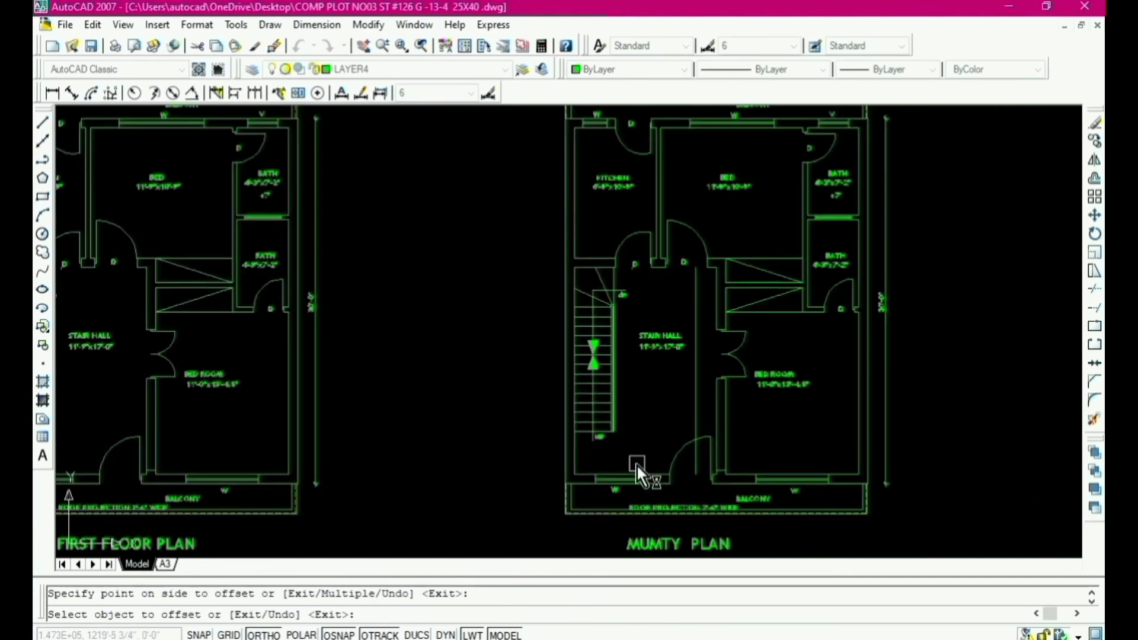
pyautogui.press('Return')
# Step: Offset the new vertical line toward the staircase to form the second face of the stair hall wall
pyautogui.press('Return')
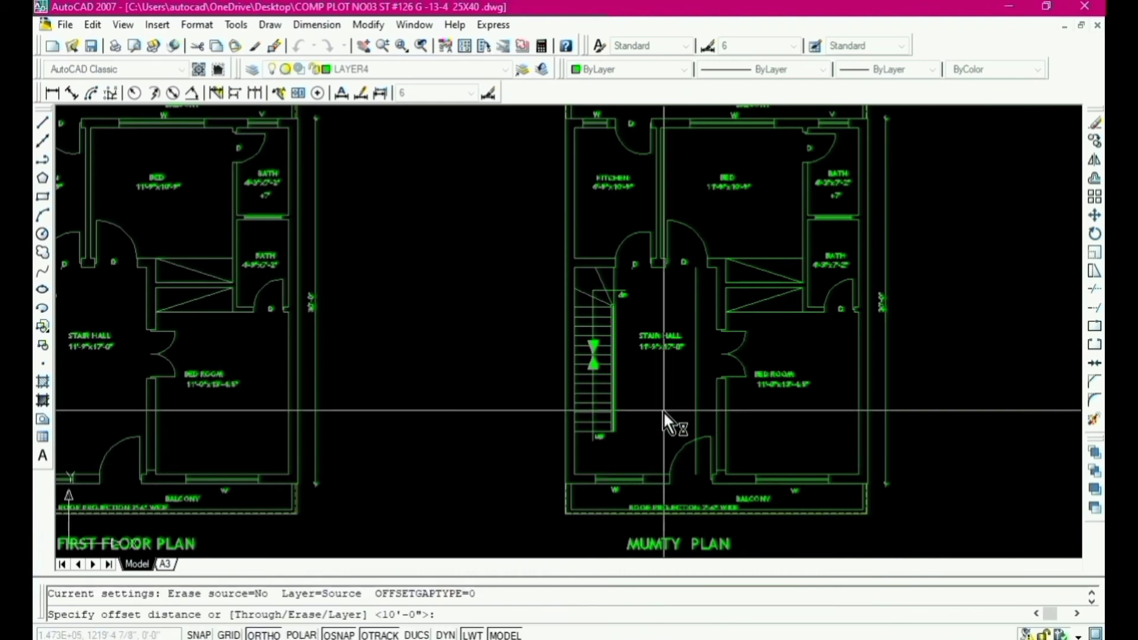
pyautogui.press('Return')
pyautogui.click(694, 389)
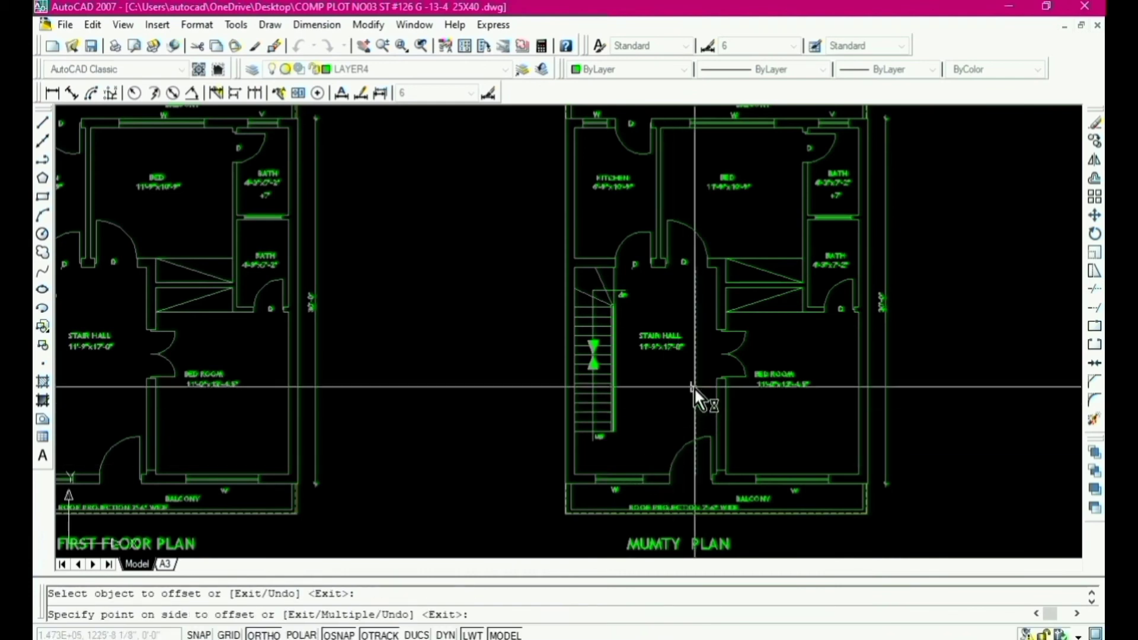
pyautogui.click(667, 413)
pyautogui.scroll(-3, 667, 446)
pyautogui.scroll(3, 662, 479)
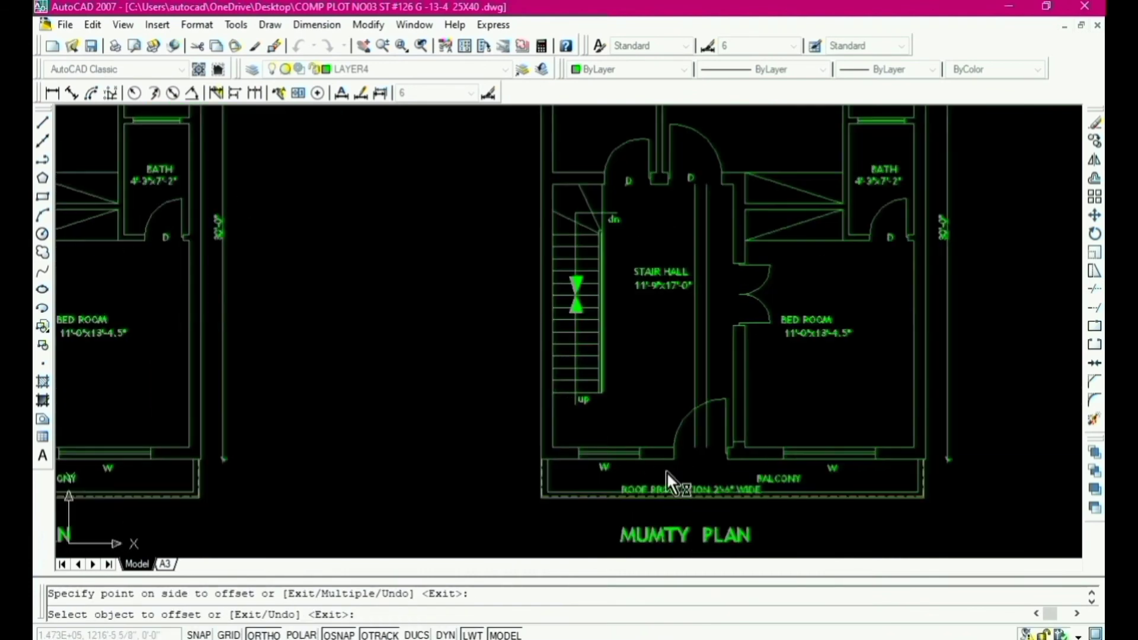
pyautogui.scroll(-1, 666, 472)
pyautogui.press('Escape')
# Step: Fillet the new wall's two lines with the inner and outer face lines of the front wall
pyautogui.write('f')
pyautogui.press('Return')
pyautogui.scroll(3, 672, 464)
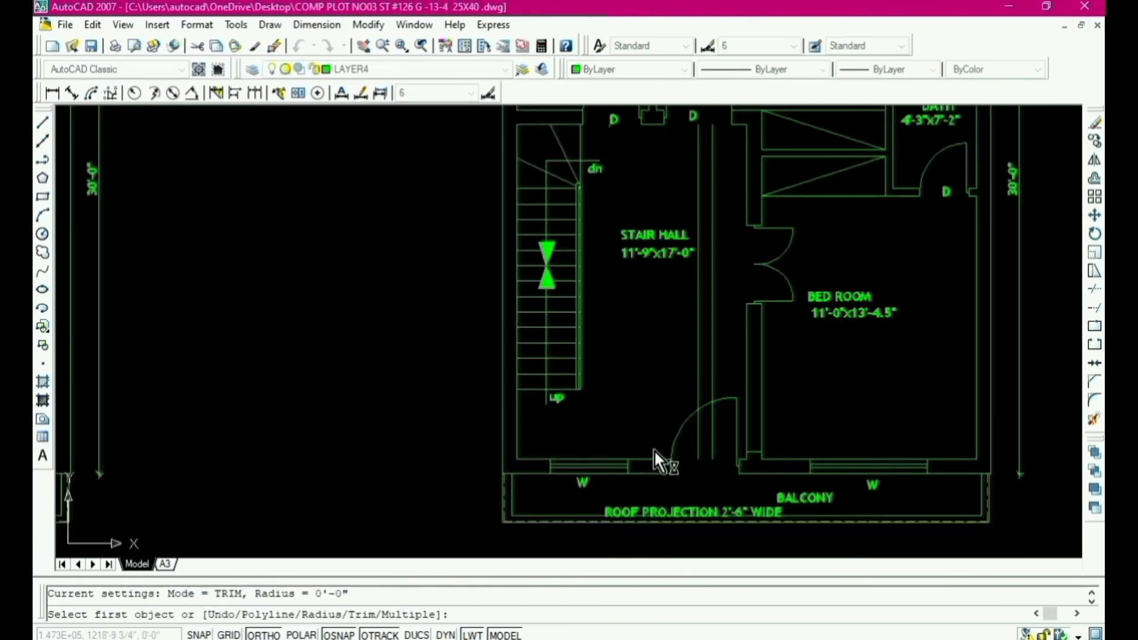
pyautogui.click(653, 456)
pyautogui.click(697, 379)
pyautogui.press('Return')
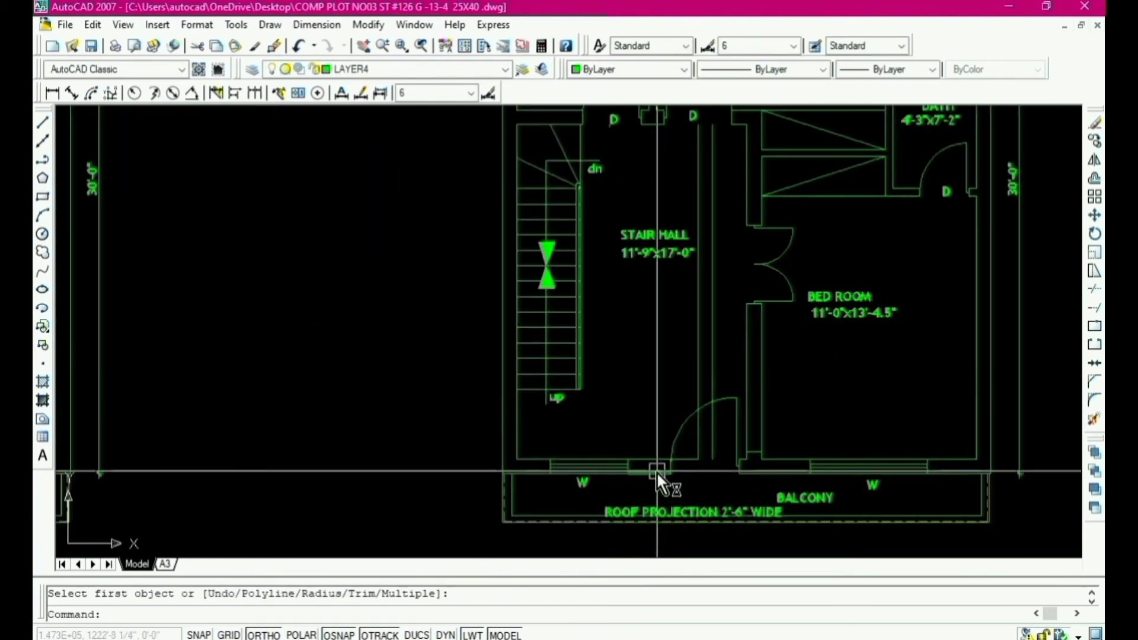
pyautogui.click(656, 473)
pyautogui.click(714, 372)
pyautogui.press('Escape')
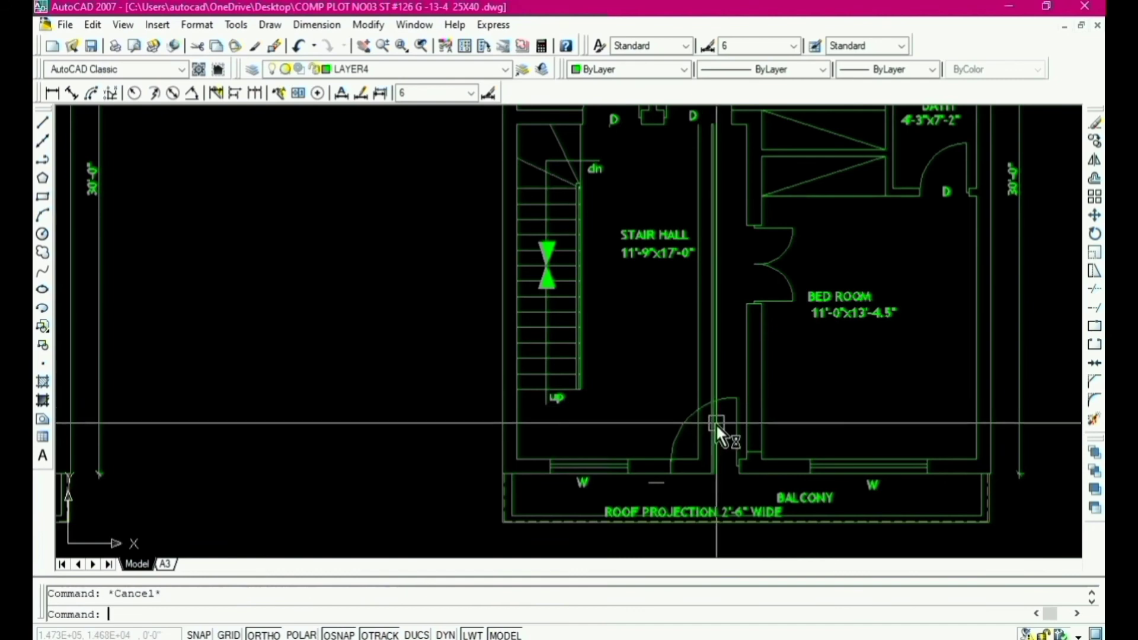
# Step: Fillet the upper ends of the new wall's two lines with the column's horizontal lines beside the kitchen door
pyautogui.scroll(-3, 694, 428)
pyautogui.scroll(3, 687, 332)
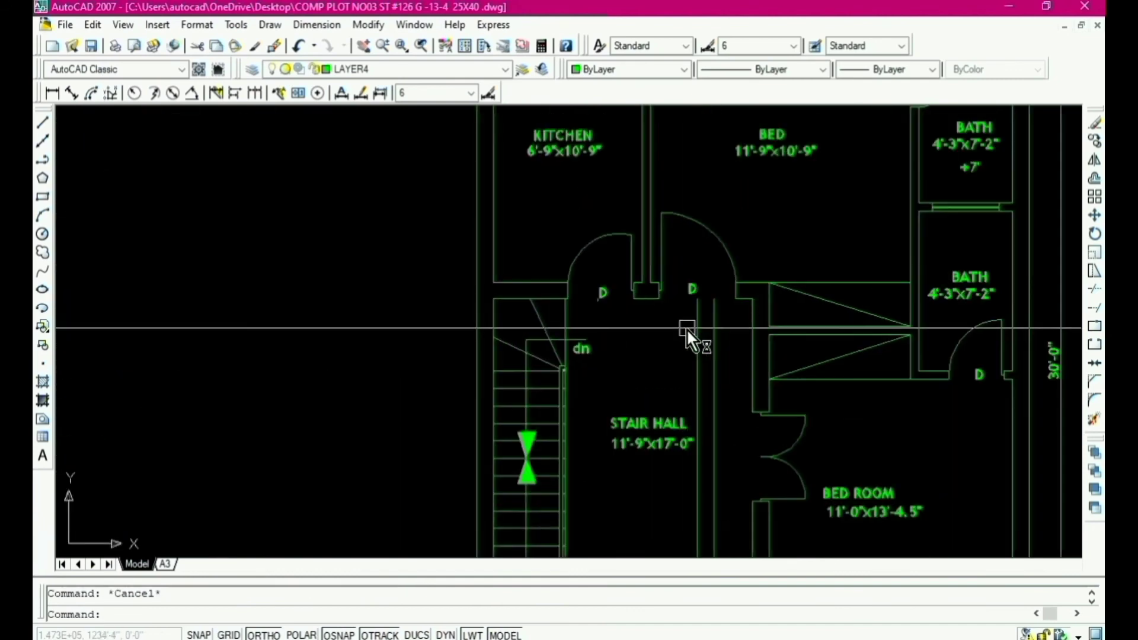
pyautogui.press('Return')
pyautogui.click(698, 329)
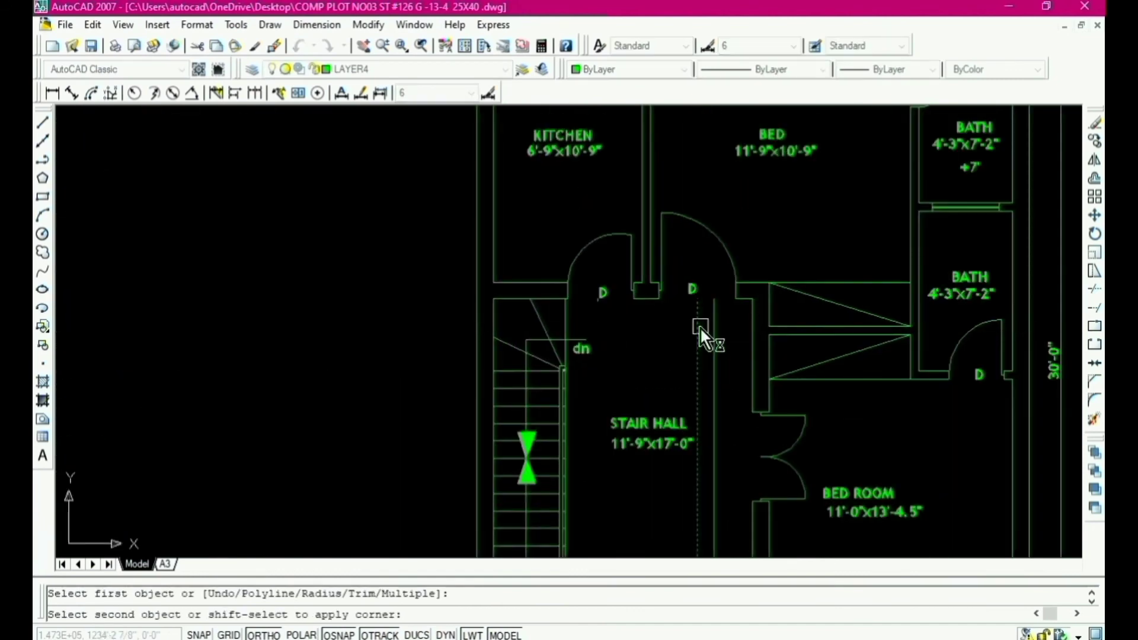
pyautogui.scroll(5, 649, 303)
pyautogui.click(639, 290)
pyautogui.press('Return')
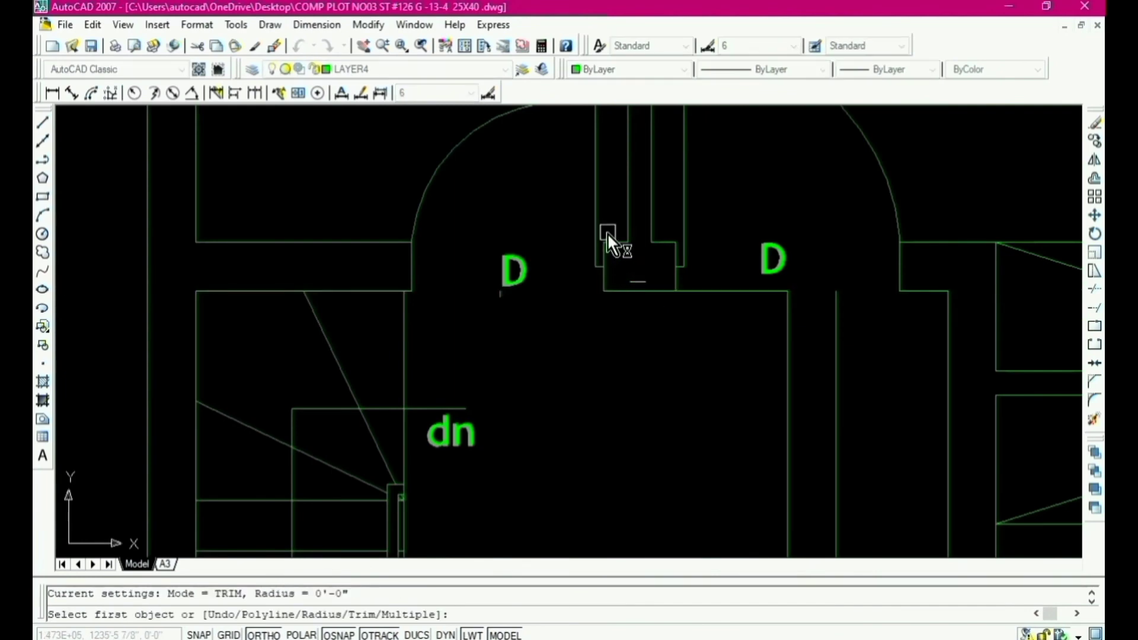
pyautogui.click(616, 243)
pyautogui.click(832, 323)
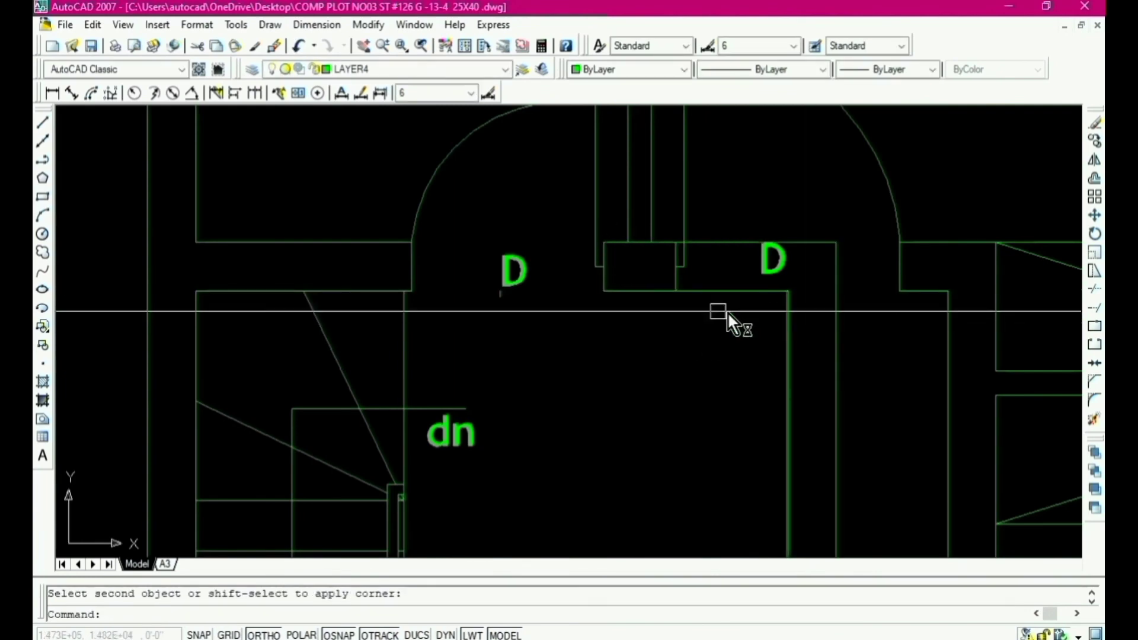
pyautogui.scroll(-5, 621, 342)
pyautogui.press('Escape')
# Step: Erase the wardrobes and the adjoining wall section between the bed and bed room in the mumty plan
pyautogui.scroll(-2, 621, 343)
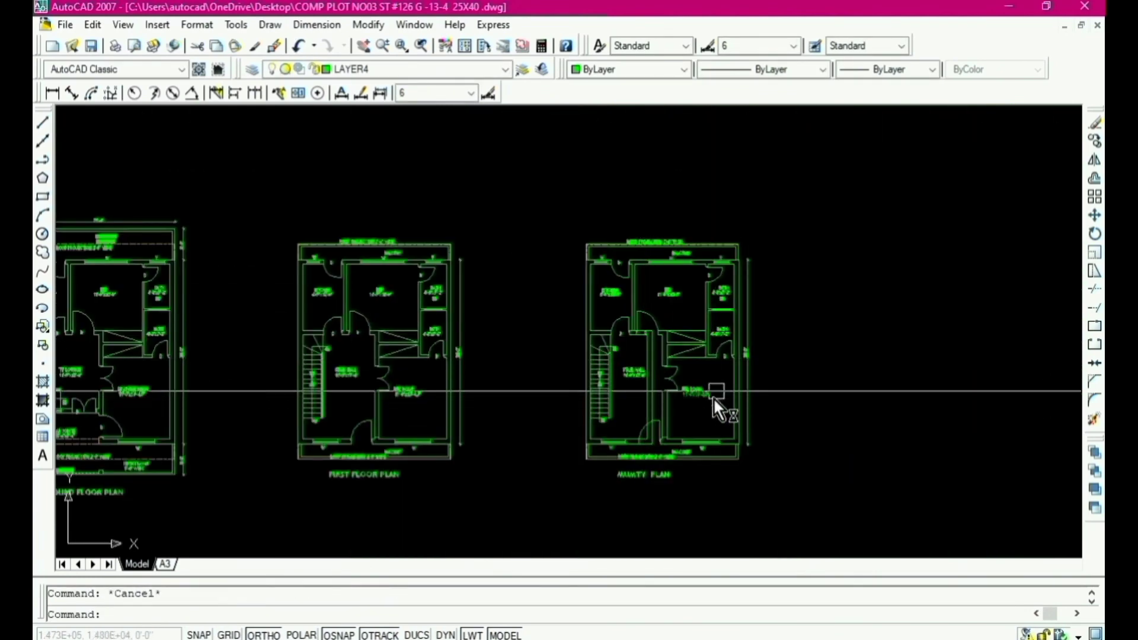
pyautogui.write('e')
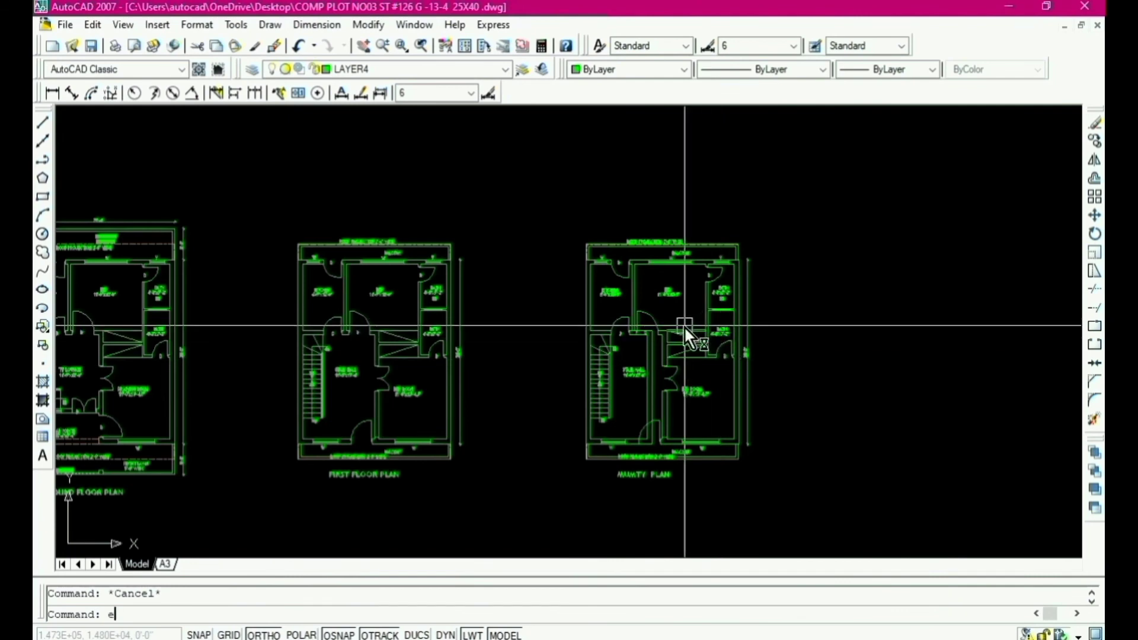
pyautogui.press('Return')
pyautogui.scroll(5, 696, 324)
pyautogui.click(686, 296)
pyautogui.click(582, 426)
pyautogui.press('Return')
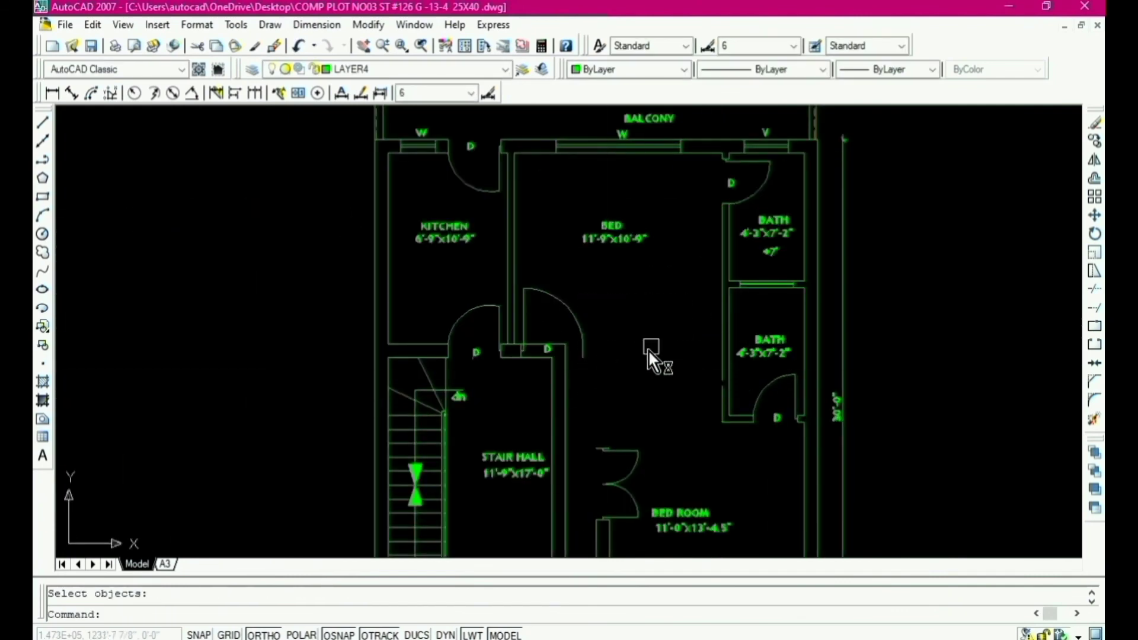
# Step: Erase the wall between the kitchen and bed, together with the bed's hall-side door, in the mumty plan
pyautogui.scroll(-3, 629, 343)
pyautogui.click(584, 287)
pyautogui.click(544, 286)
pyautogui.press('Delete')
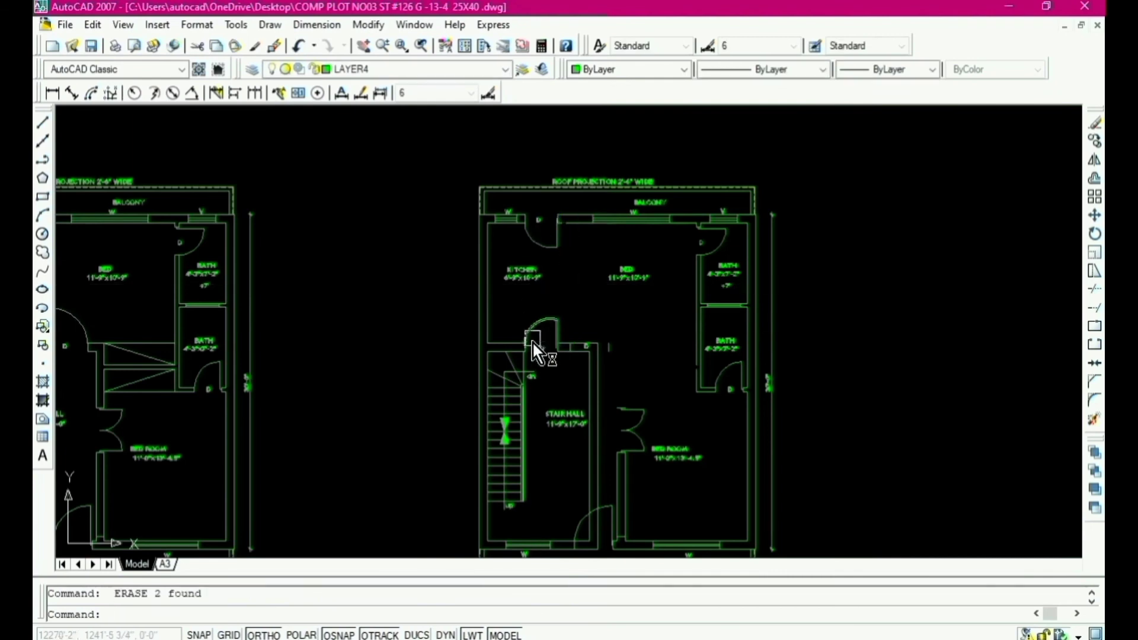
# Step: Erase the leftover wall pieces and door label at the stair hall's upper corner and the bed room's hall-side wall with its double door
pyautogui.scroll(4, 552, 348)
pyautogui.click(592, 307)
pyautogui.click(820, 389)
pyautogui.press('Delete')
pyautogui.scroll(-5, 646, 278)
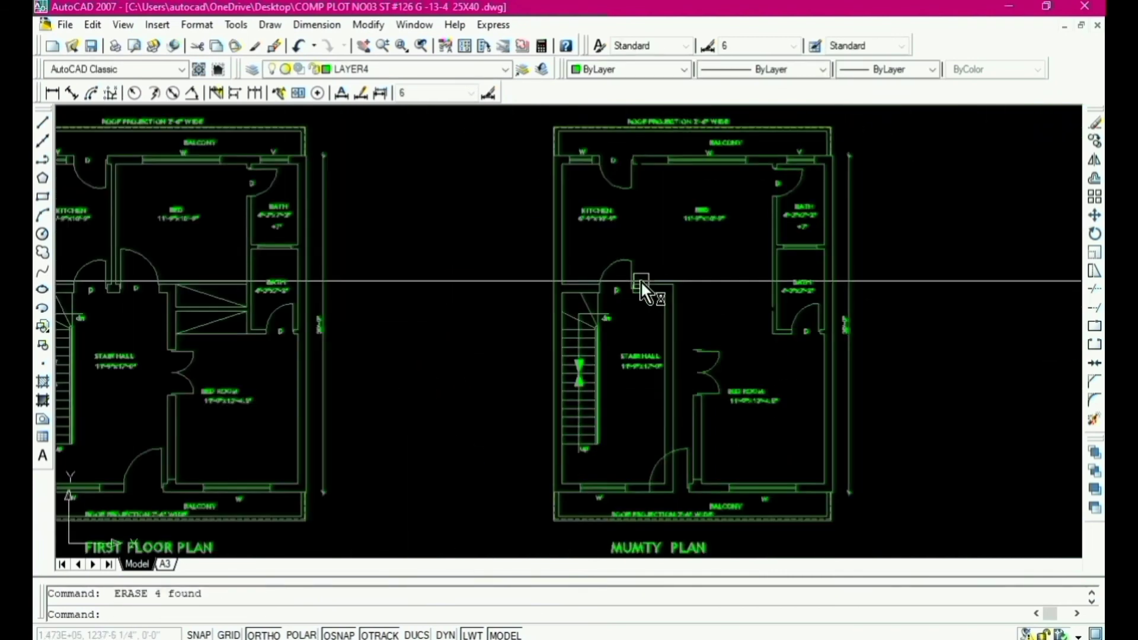
pyautogui.click(744, 370)
pyautogui.click(728, 363)
pyautogui.press('Delete')
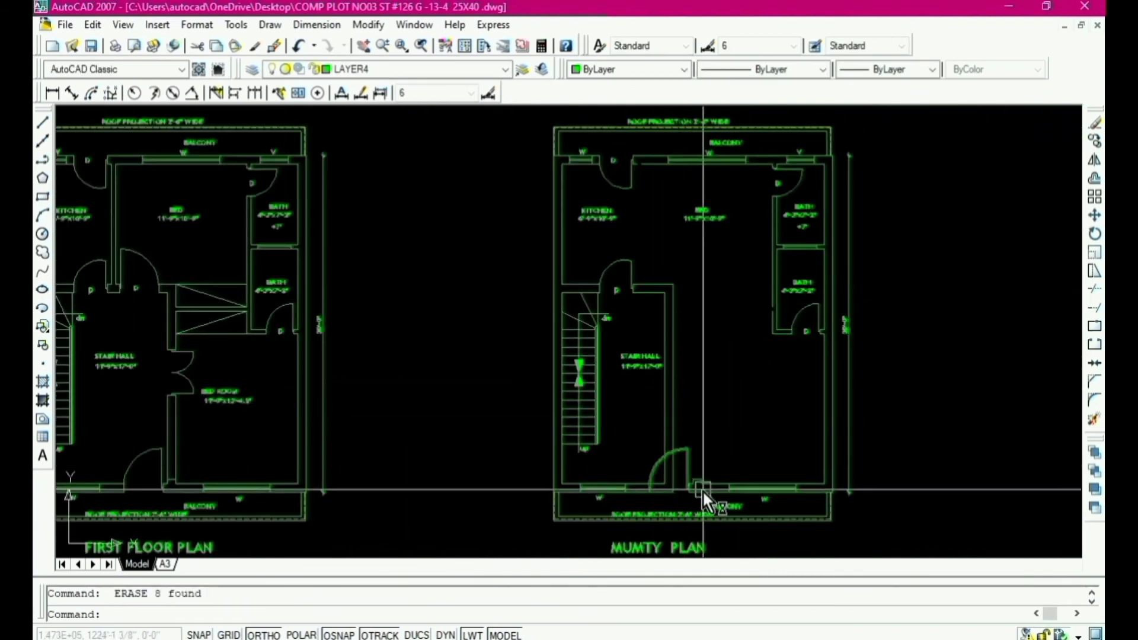
# Step: Erase the stair hall's front door and the bed room's front wall section with its window in the mumty plan
pyautogui.scroll(4, 702, 490)
pyautogui.scroll(-4, 686, 418)
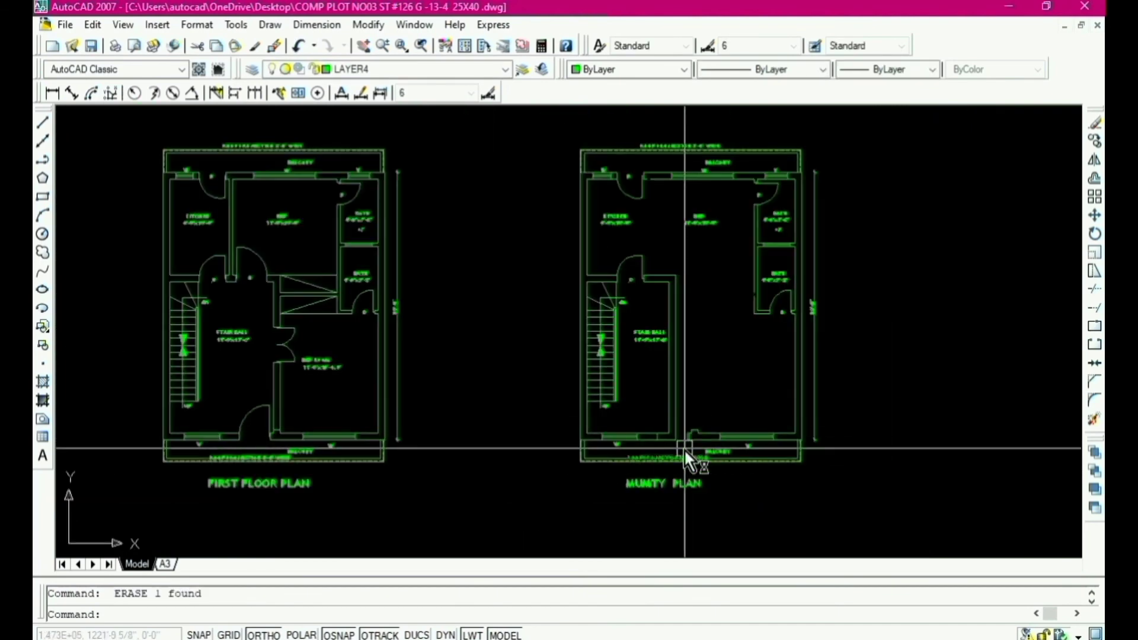
pyautogui.scroll(4, 684, 449)
pyautogui.click(678, 373)
pyautogui.scroll(-2, 679, 374)
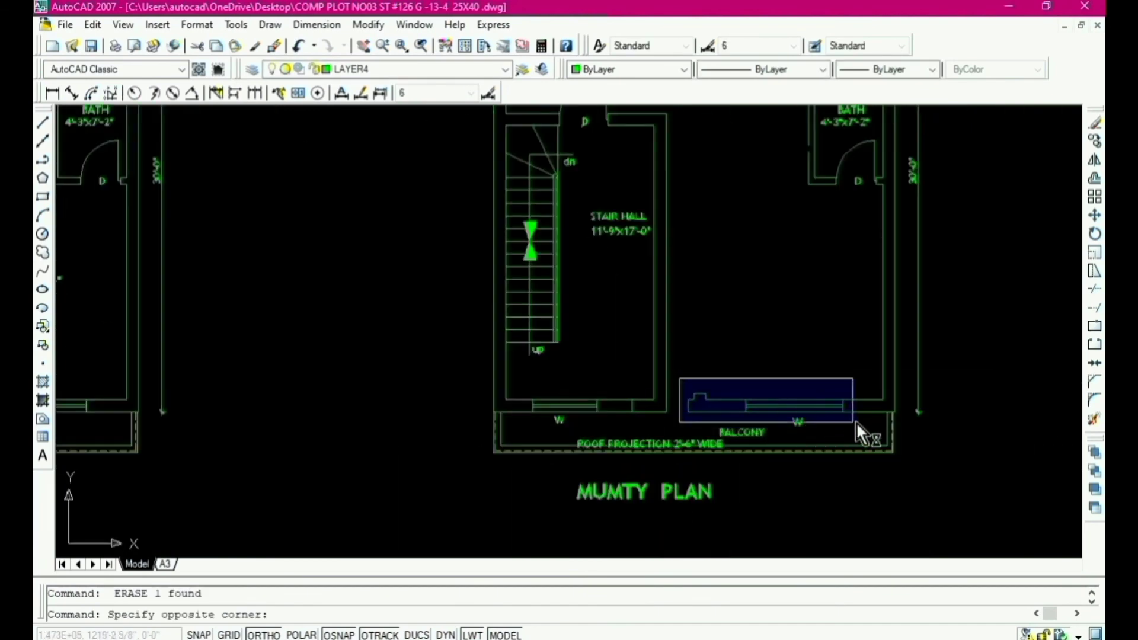
pyautogui.click(901, 422)
# Step: Erase the mumty plan's remaining bath walls, balcony lines and labels, windows, dimension and title, keeping the outer boundary and stair hall
pyautogui.scroll(5, 686, 254)
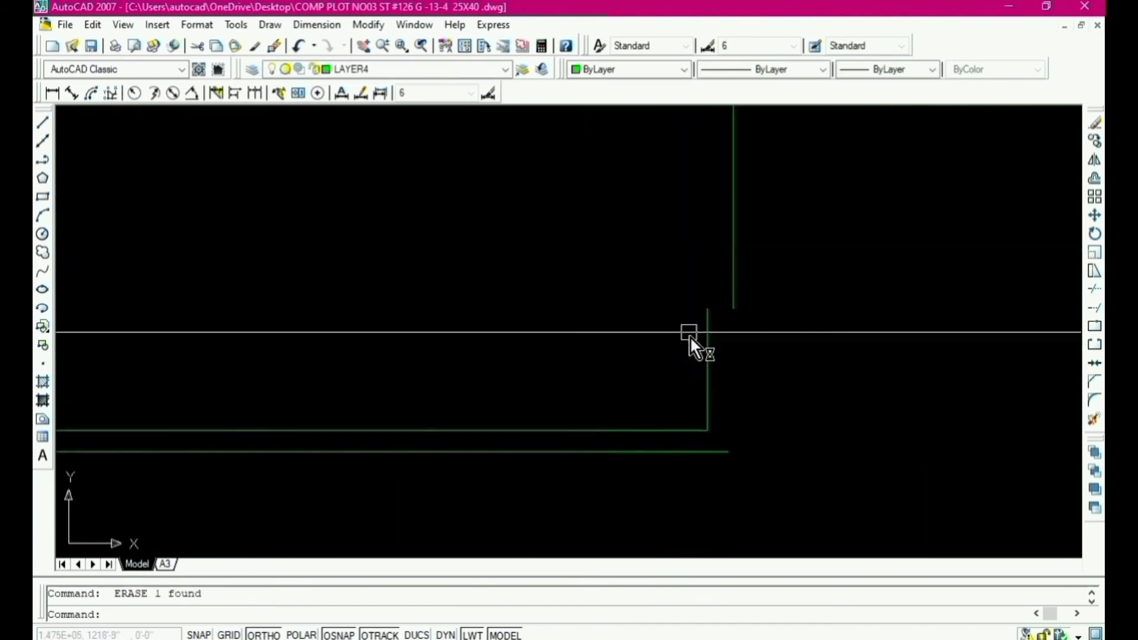
pyautogui.scroll(-4, 771, 392)
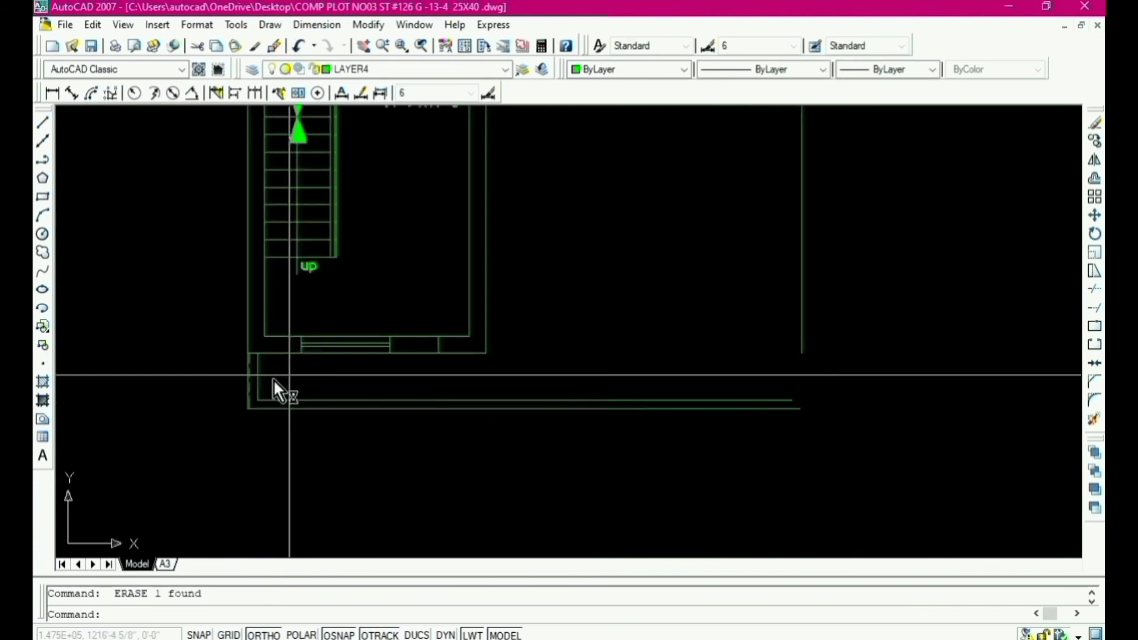
pyautogui.scroll(3, 255, 388)
pyautogui.scroll(-5, 469, 447)
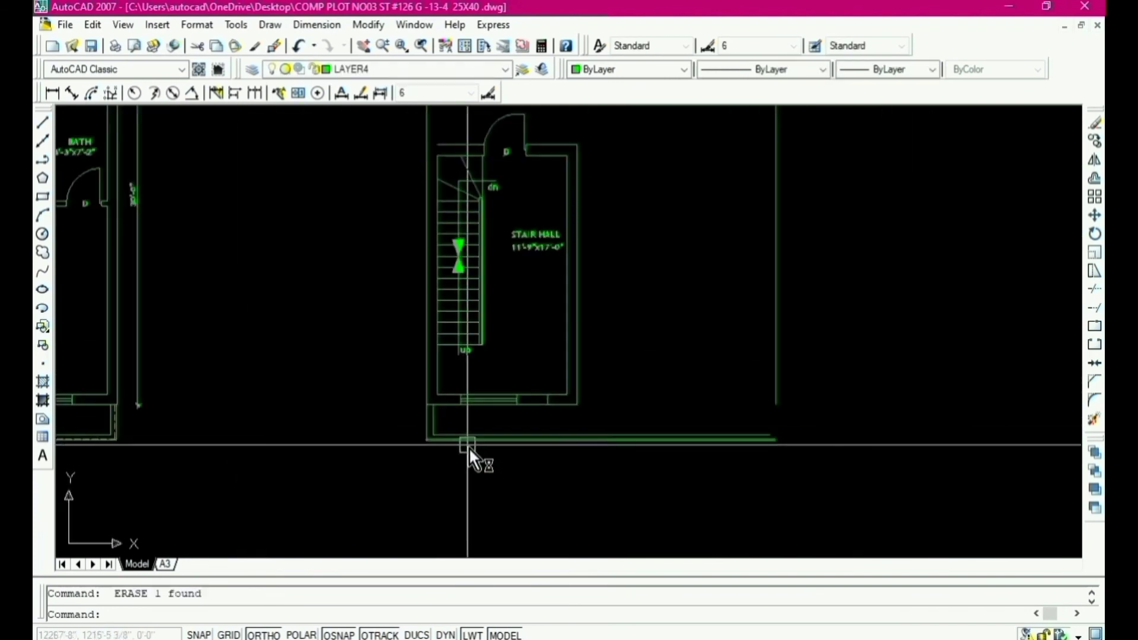
pyautogui.scroll(-2, 572, 474)
pyautogui.scroll(5, 534, 381)
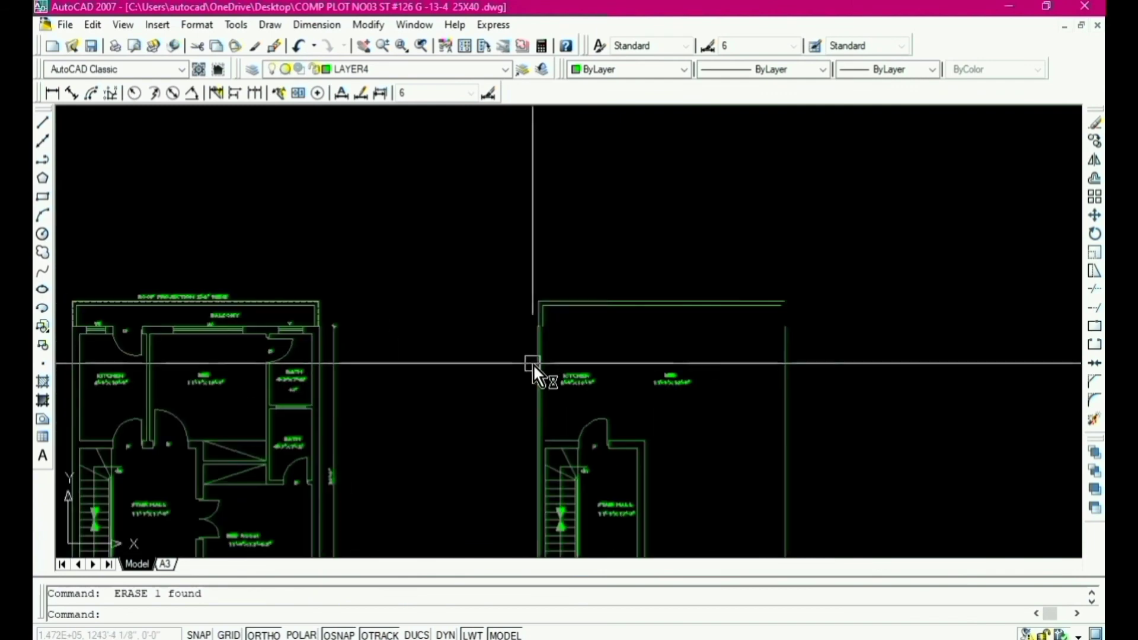
# Step: Extend the upper line of the stair hall's rear wall to the plan's left outer wall line
pyautogui.scroll(4, 559, 387)
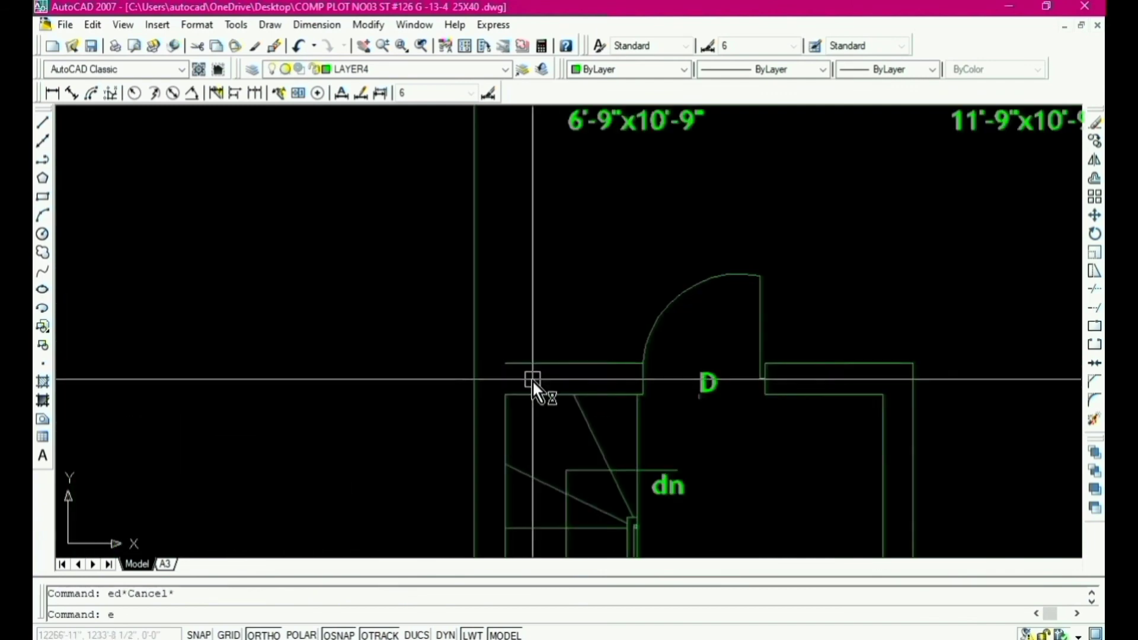
pyautogui.write('ex')
pyautogui.press('Return')
pyautogui.press('Return')
pyautogui.click(543, 364)
pyautogui.scroll(-3, 453, 405)
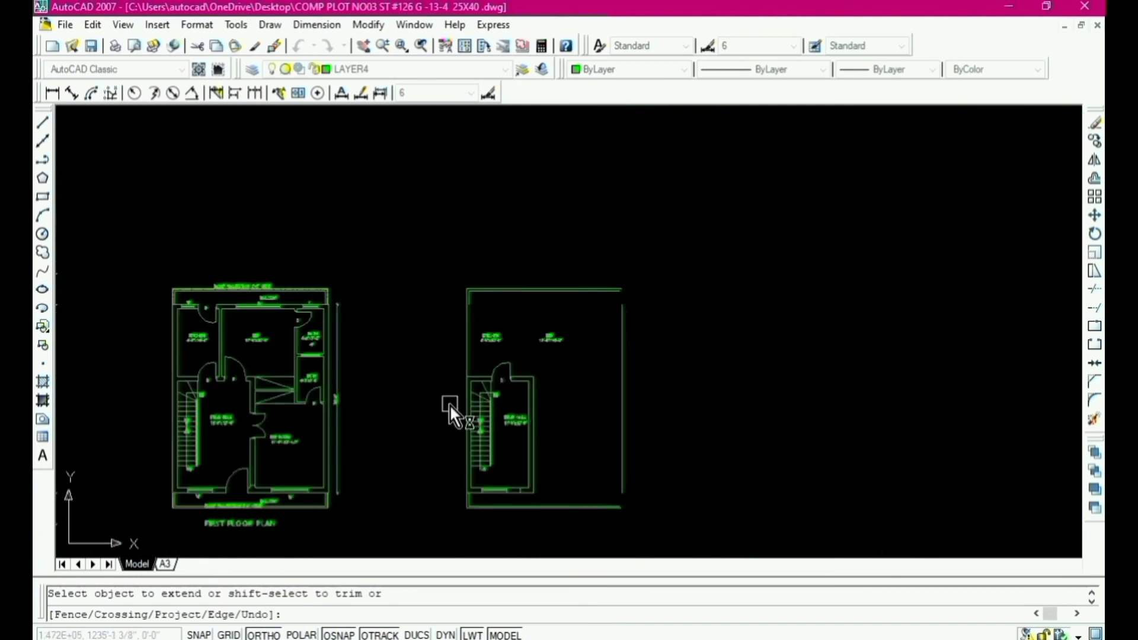
# Step: Erase the kitchen and bed labels with their room sizes in the mumty plan
pyautogui.scroll(3, 496, 367)
pyautogui.press('Escape')
pyautogui.write('e')
pyautogui.press('Return')
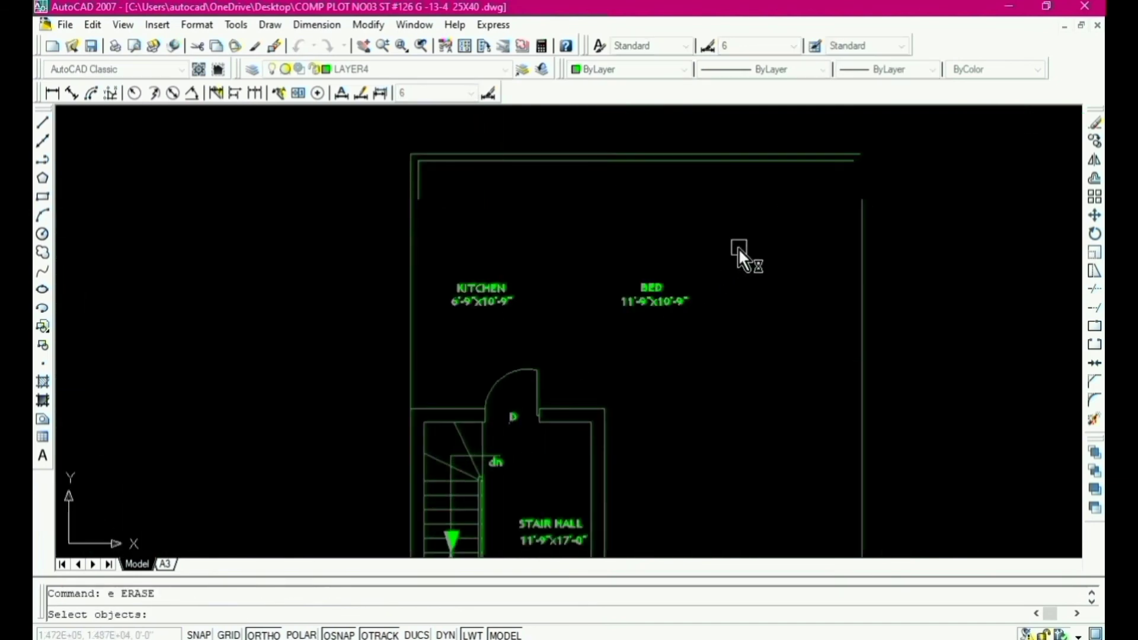
pyautogui.click(738, 248)
pyautogui.click(437, 310)
pyautogui.press('Return')
pyautogui.scroll(-4, 631, 244)
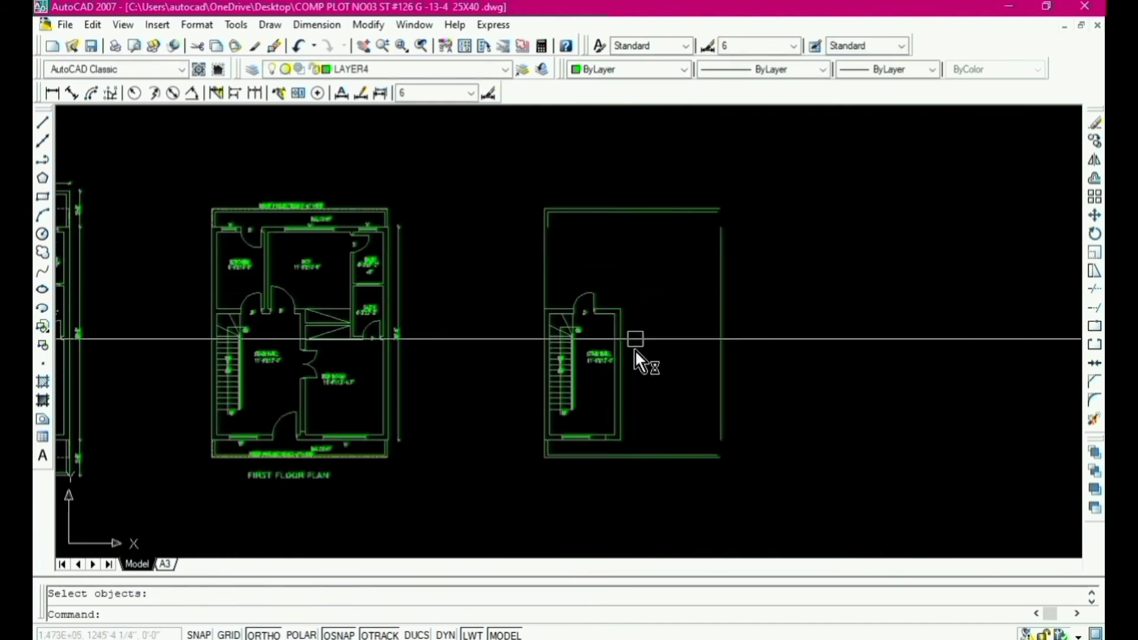
# Step: Erase the leftover door jamb line in the stair hall's front wall
pyautogui.scroll(3, 593, 421)
pyautogui.scroll(-4, 532, 338)
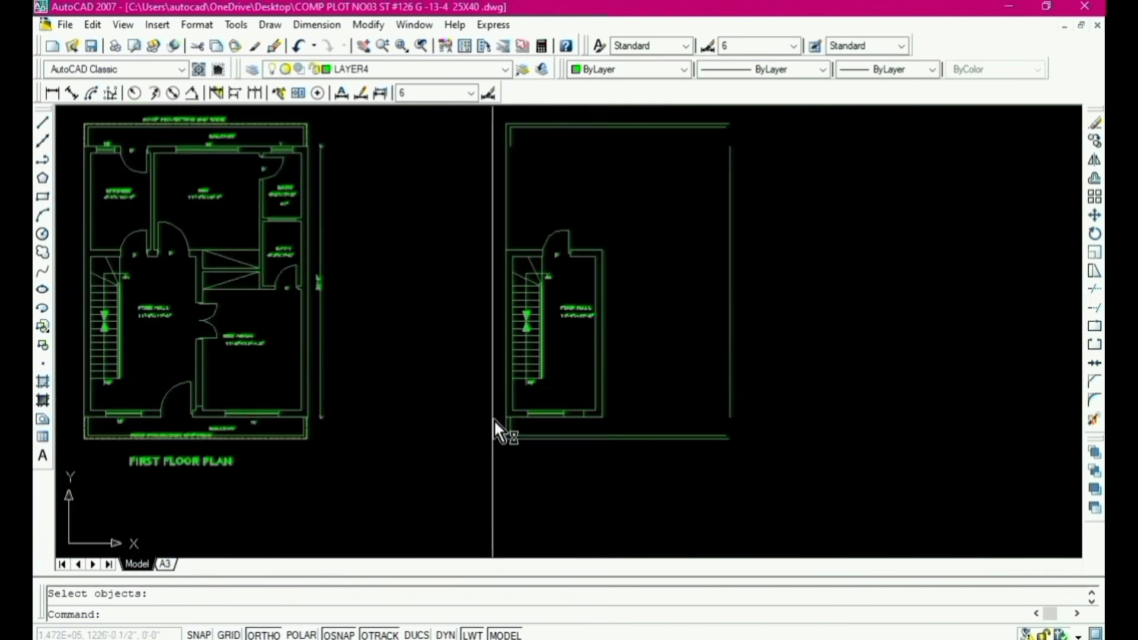
pyautogui.scroll(4, 495, 432)
pyautogui.scroll(4, 564, 449)
pyautogui.press('Return')
pyautogui.click(602, 351)
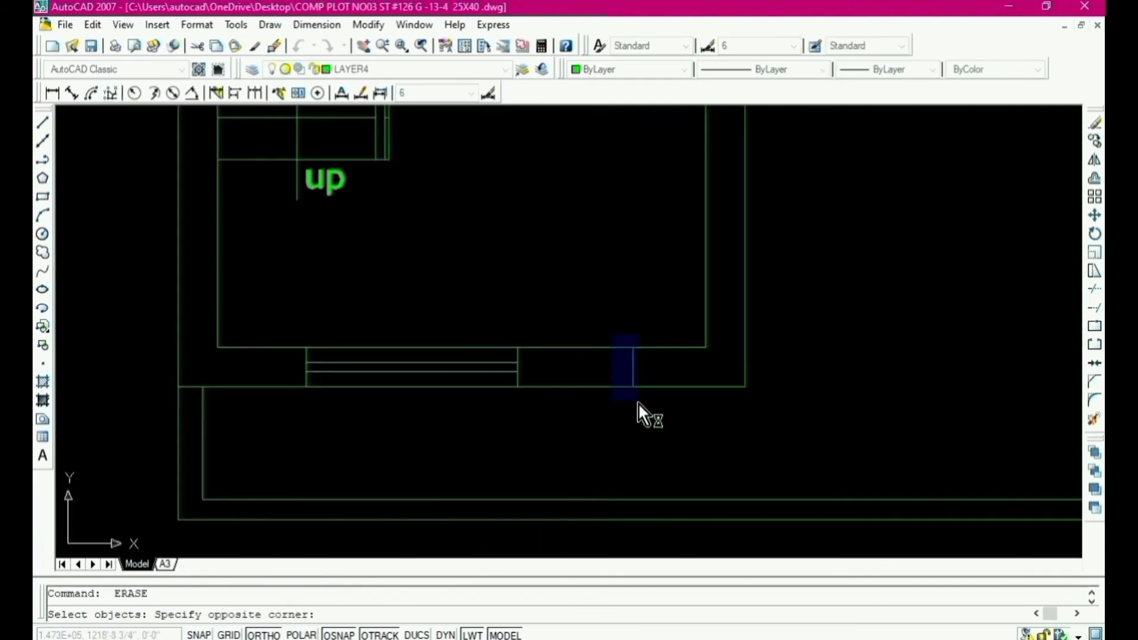
pyautogui.press('Escape')
pyautogui.scroll(-4, 579, 402)
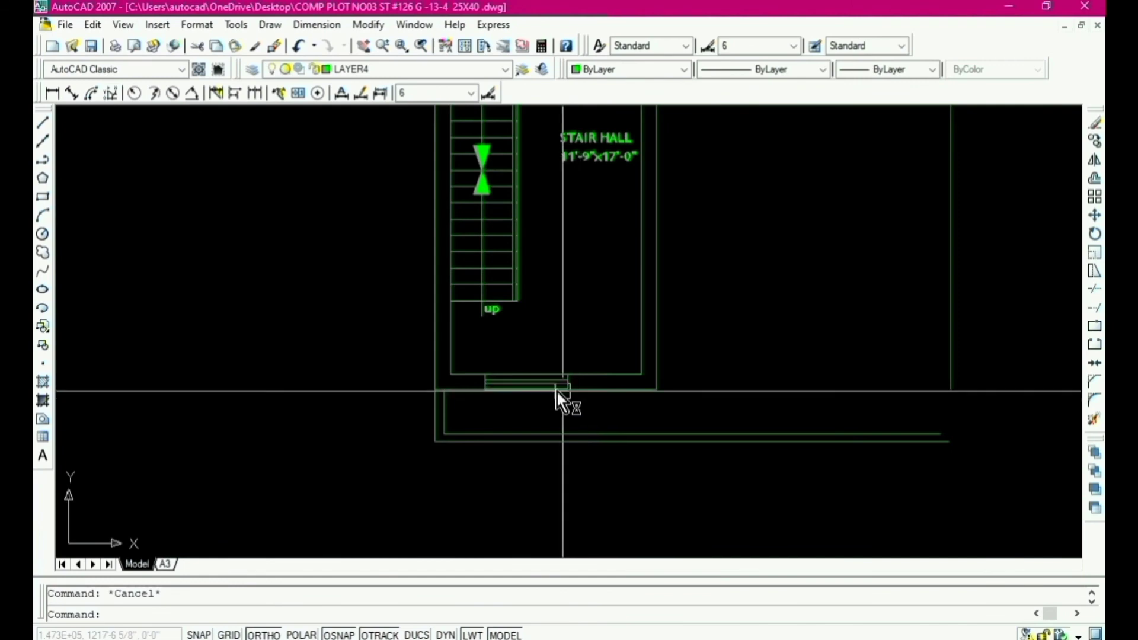
# Step: Stretch the window in the stair hall's front wall sideways toward the middle of the wall
pyautogui.scroll(2, 536, 385)
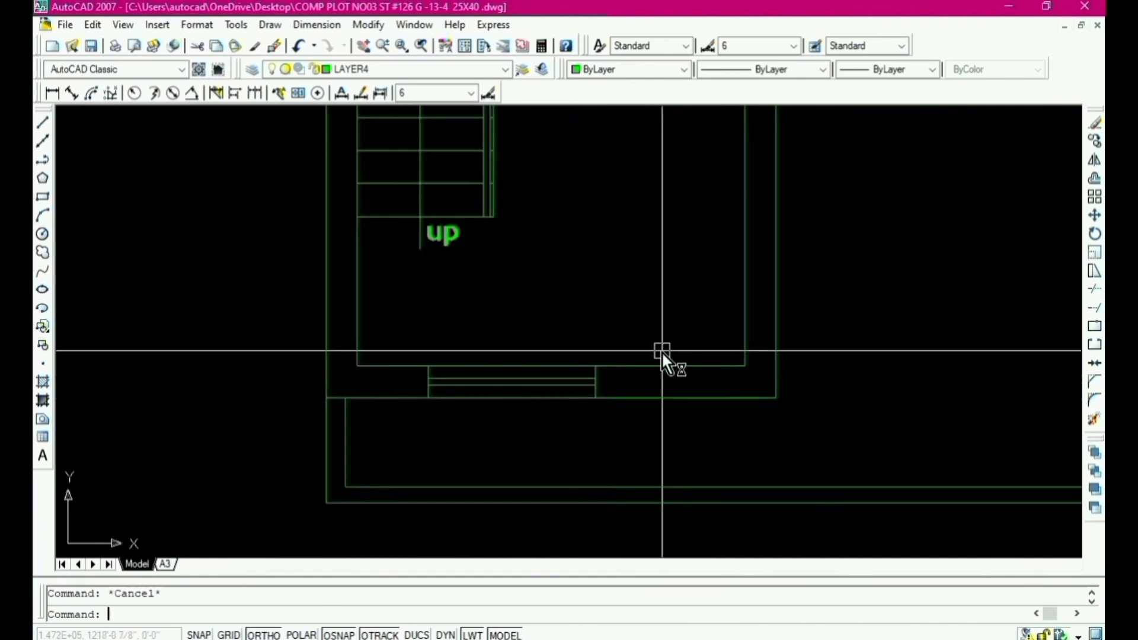
pyautogui.write('s')
pyautogui.press('Escape')
pyautogui.write('s')
pyautogui.press('Return')
pyautogui.click(661, 332)
pyautogui.click(391, 426)
pyautogui.press('Return')
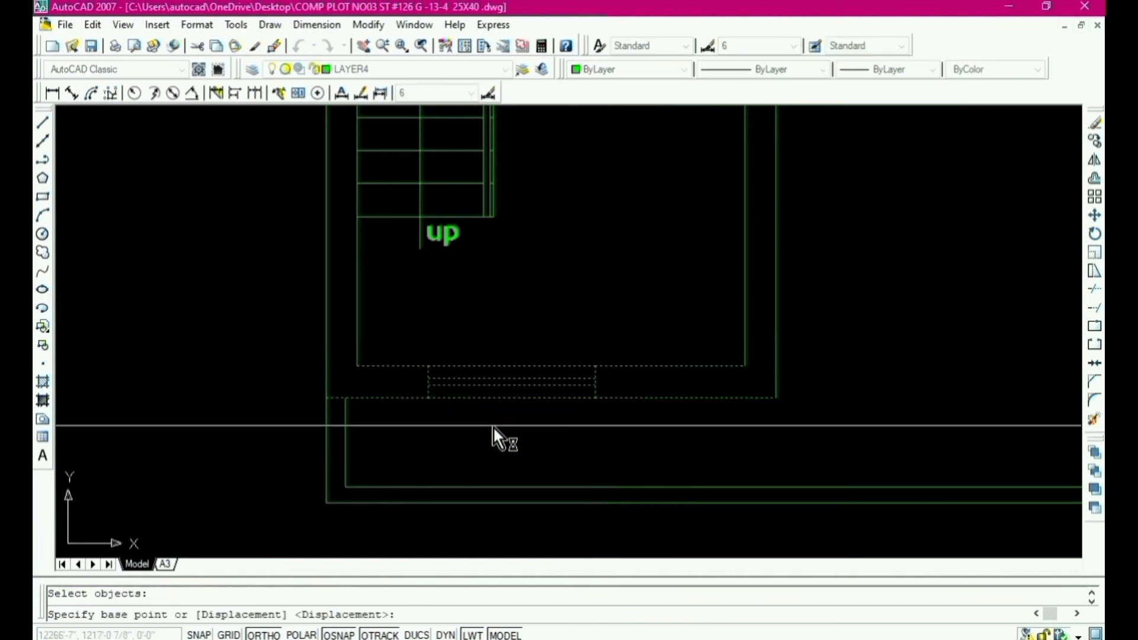
pyautogui.click(502, 425)
pyautogui.click(542, 425)
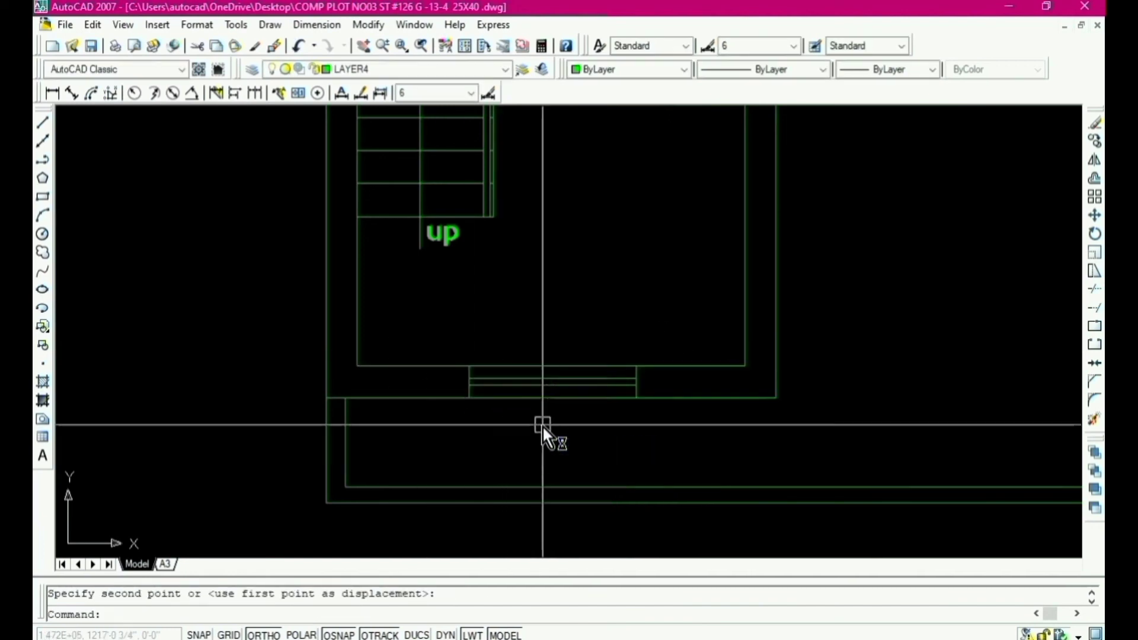
pyautogui.scroll(-5, 542, 425)
pyautogui.moveTo(553, 446); pyautogui.dragTo(565, 477, button='middle')
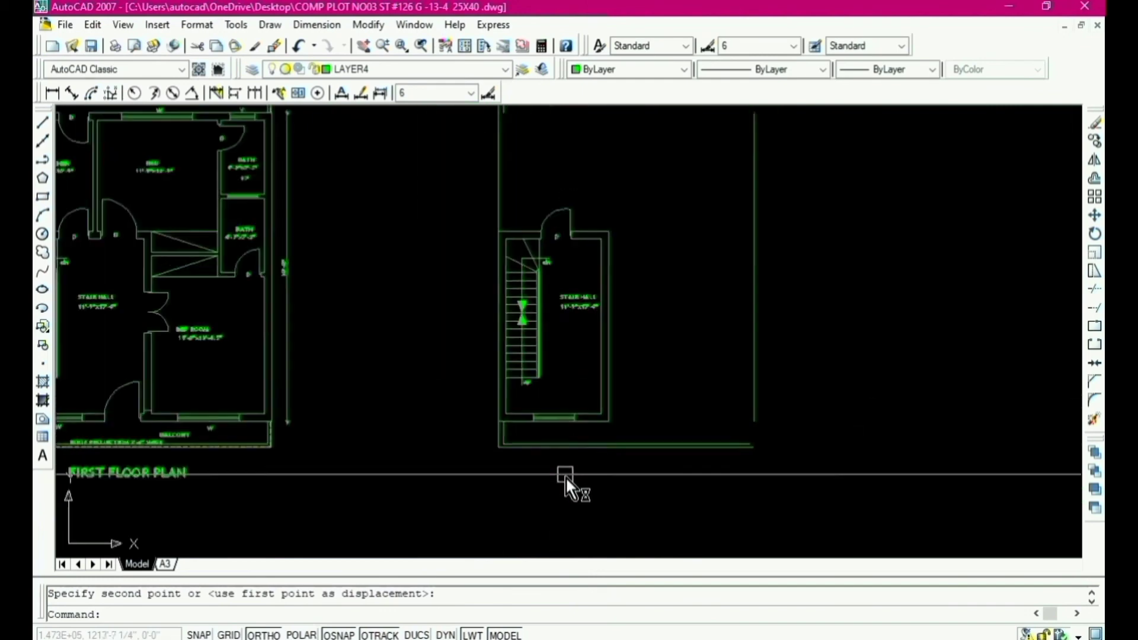
pyautogui.scroll(-1, 566, 477)
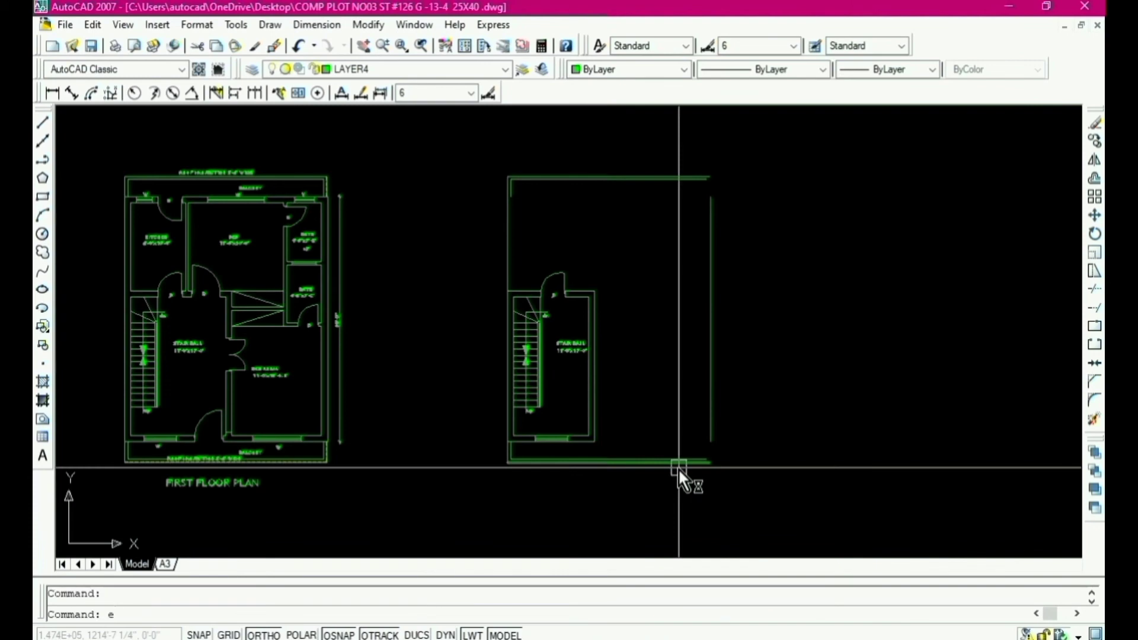
# Step: Fillet the right boundary line with the outer front and rear lines to close both outer corners of the mumty plan
pyautogui.press('Escape')
pyautogui.scroll(-2, 682, 454)
pyautogui.write('f')
pyautogui.press('Return')
pyautogui.scroll(5, 682, 454)
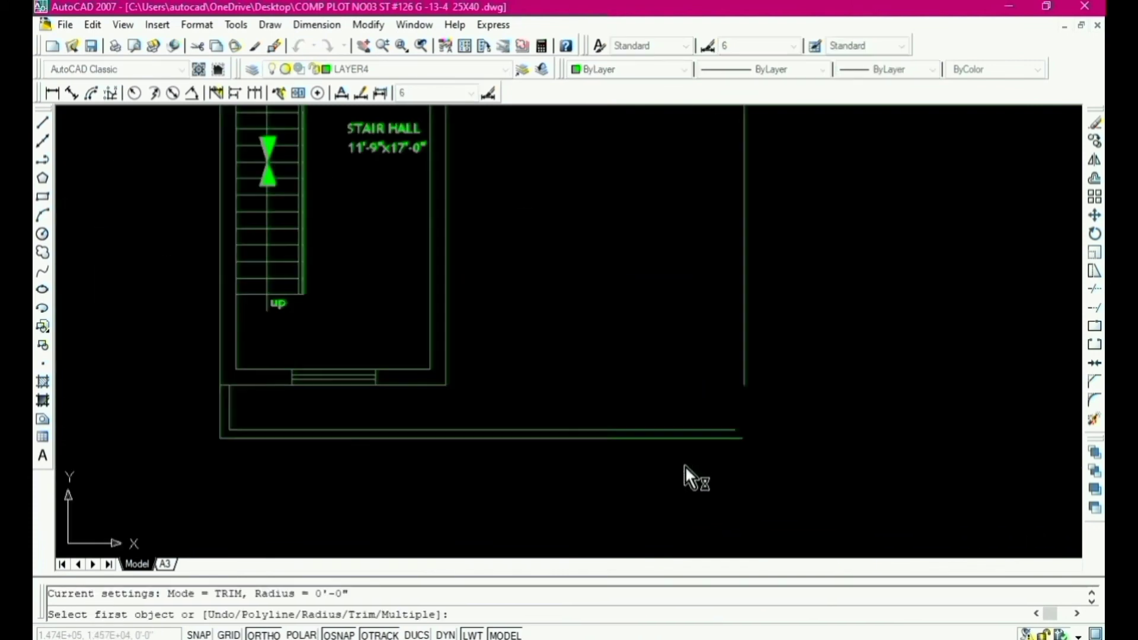
pyautogui.click(706, 438)
pyautogui.click(745, 367)
pyautogui.scroll(-5, 693, 485)
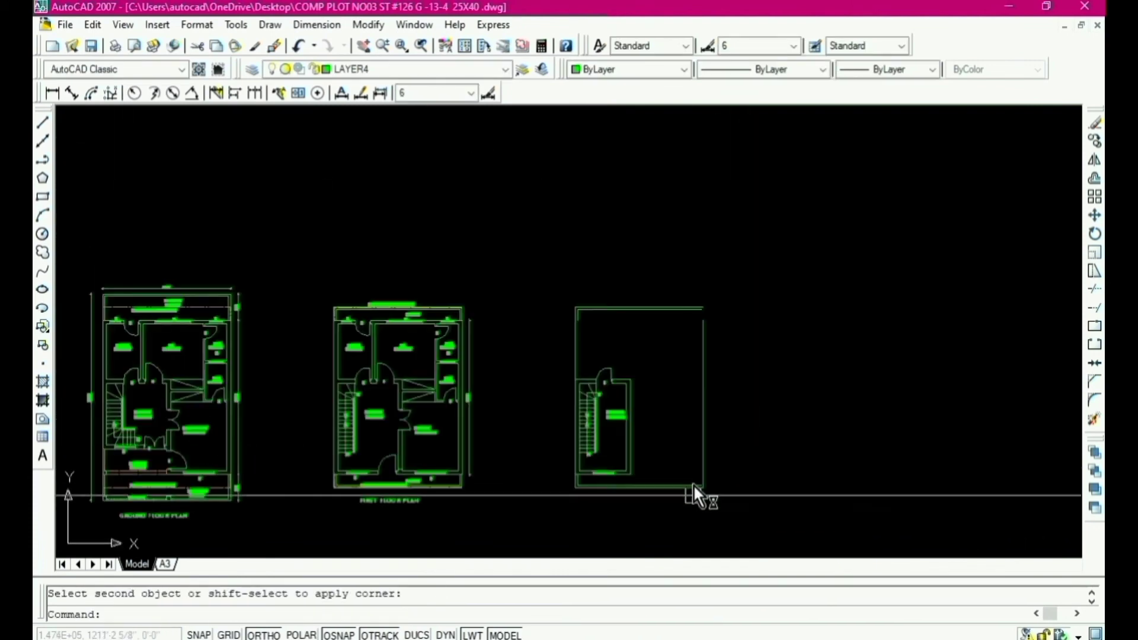
pyautogui.scroll(4, 704, 309)
pyautogui.press('Return')
pyautogui.click(686, 347)
pyautogui.scroll(2, 681, 299)
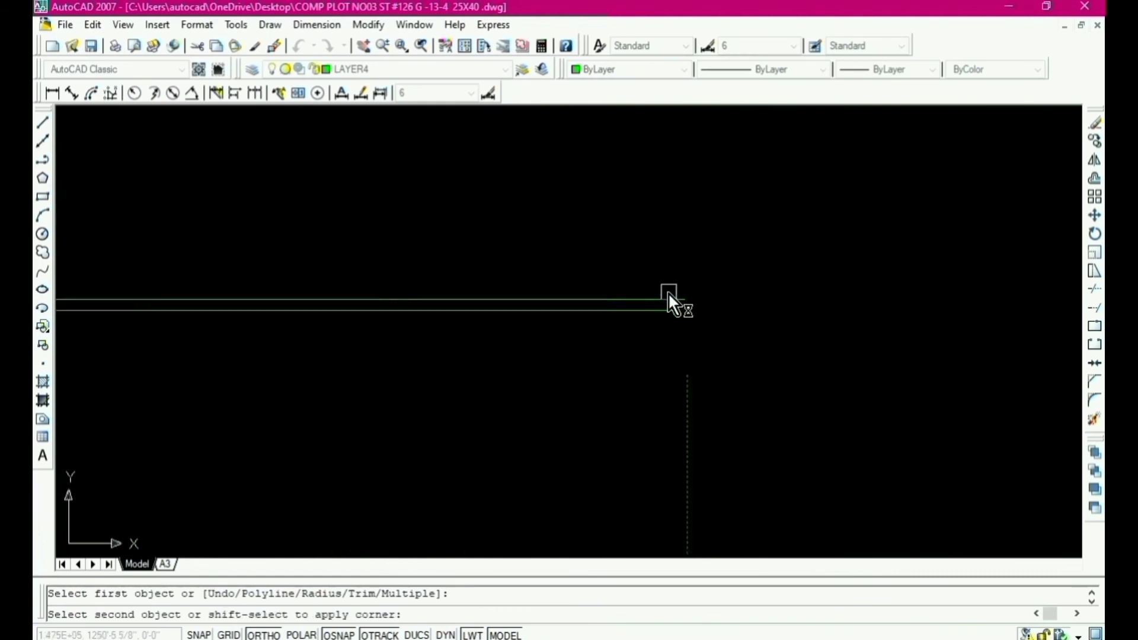
pyautogui.click(668, 293)
pyautogui.press('Return')
pyautogui.scroll(-4, 664, 298)
pyautogui.press('Escape')
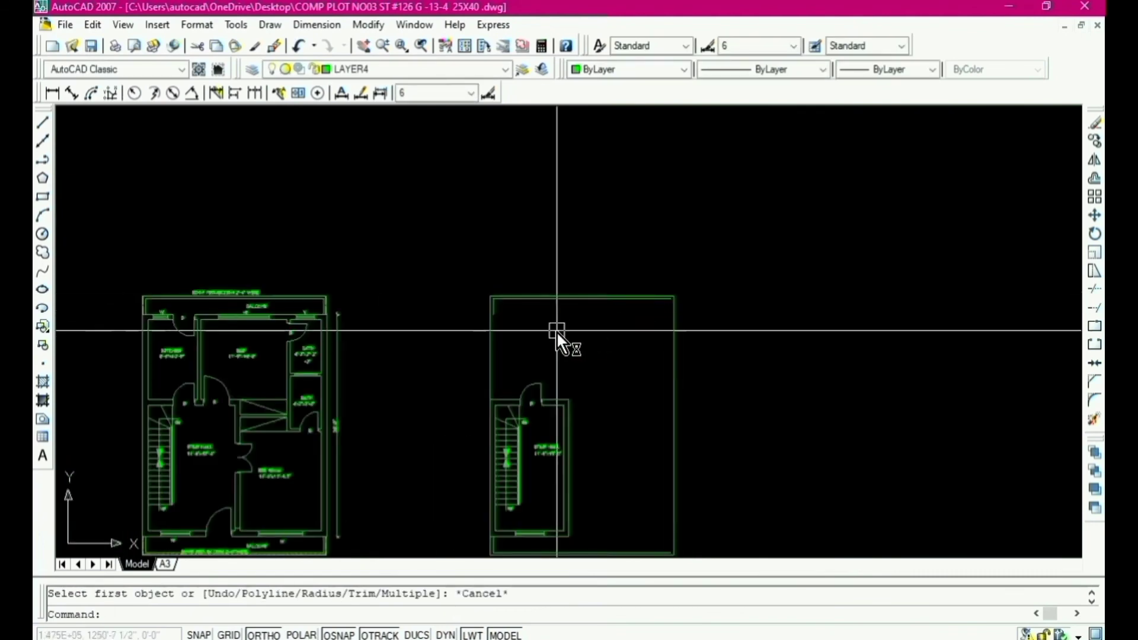
# Step: Extend the short inner line at the upper left corner down to the stair hall's rear wall
pyautogui.write('ex')
pyautogui.press('Return')
pyautogui.press('Return')
pyautogui.scroll(3, 492, 323)
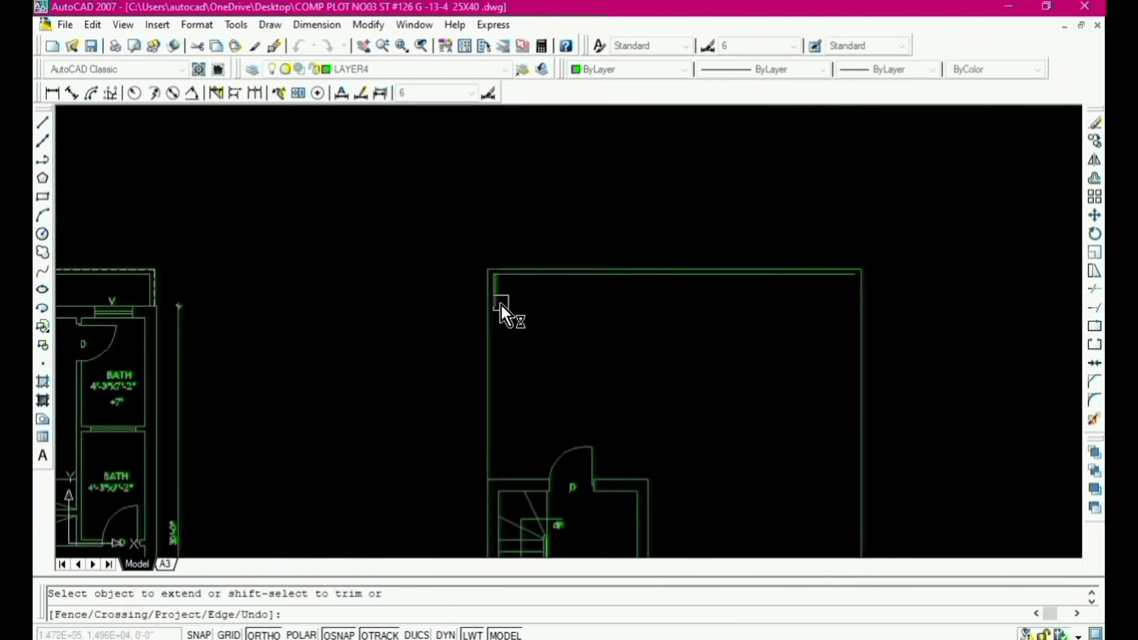
pyautogui.click(501, 304)
pyautogui.scroll(-3, 499, 332)
pyautogui.scroll(-2, 610, 309)
pyautogui.scroll(1, 626, 371)
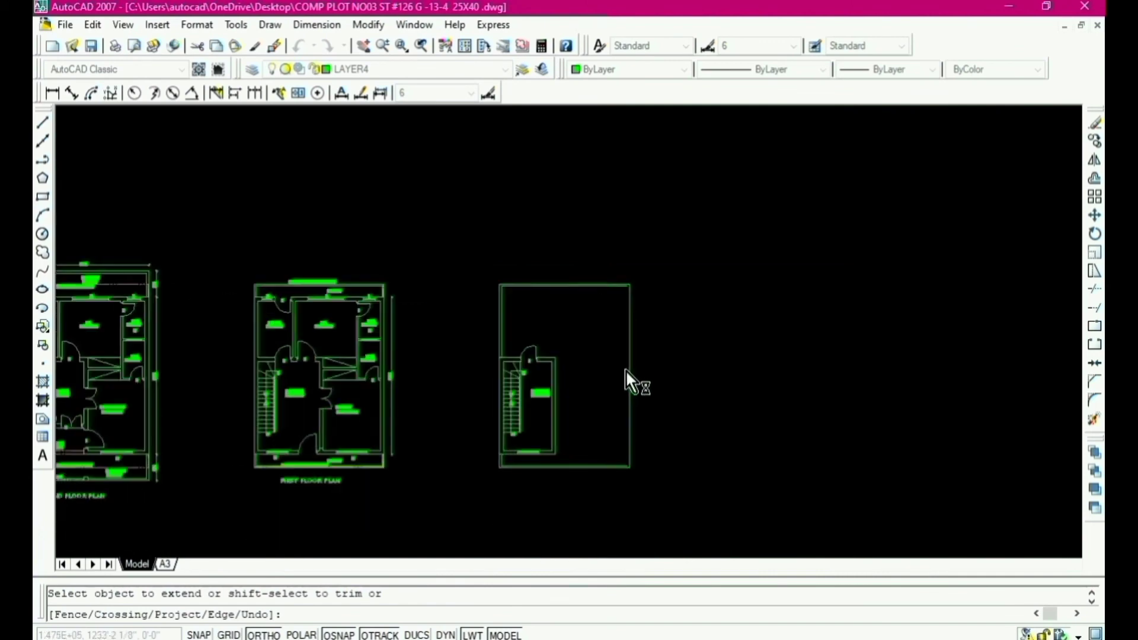
pyautogui.scroll(3, 626, 371)
pyautogui.press('Escape')
# Step: Offset the mumty plan's right boundary line 4.5 inches to form the inner face of the parapet
pyautogui.write('o')
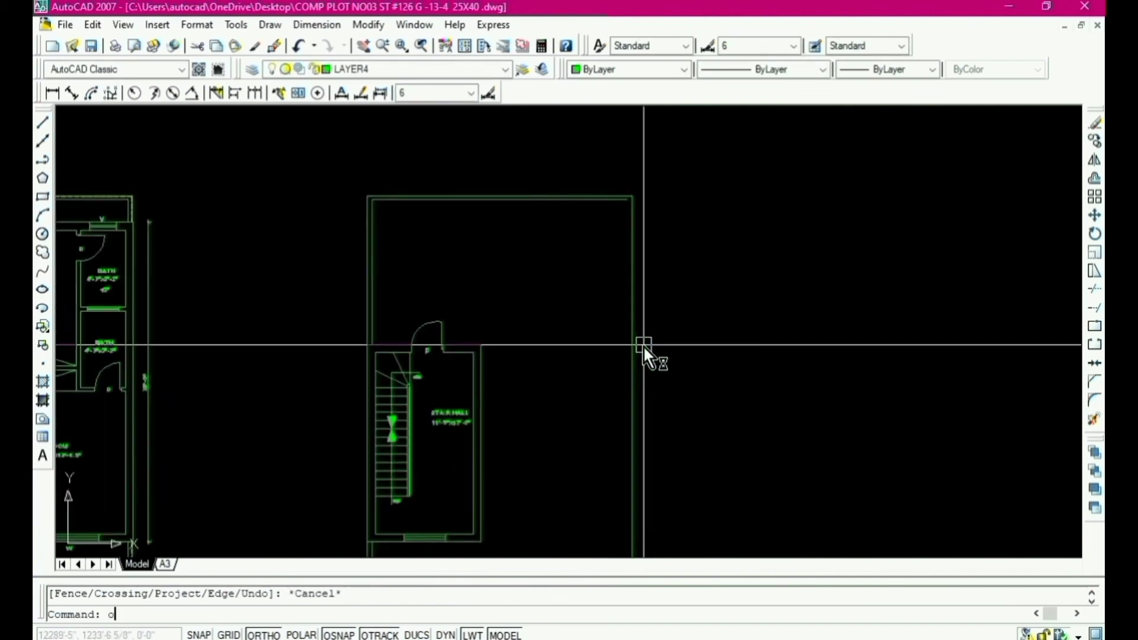
pyautogui.press('Return')
pyautogui.write('4.5')
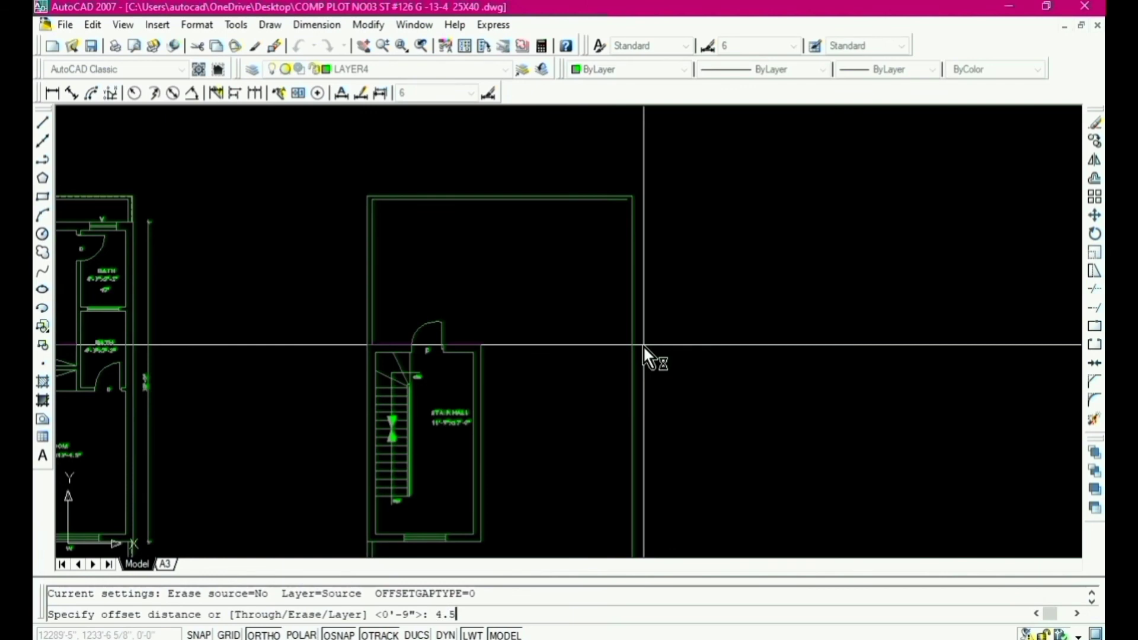
pyautogui.press('Return')
pyautogui.click(631, 304)
pyautogui.click(684, 273)
pyautogui.scroll(-5, 684, 272)
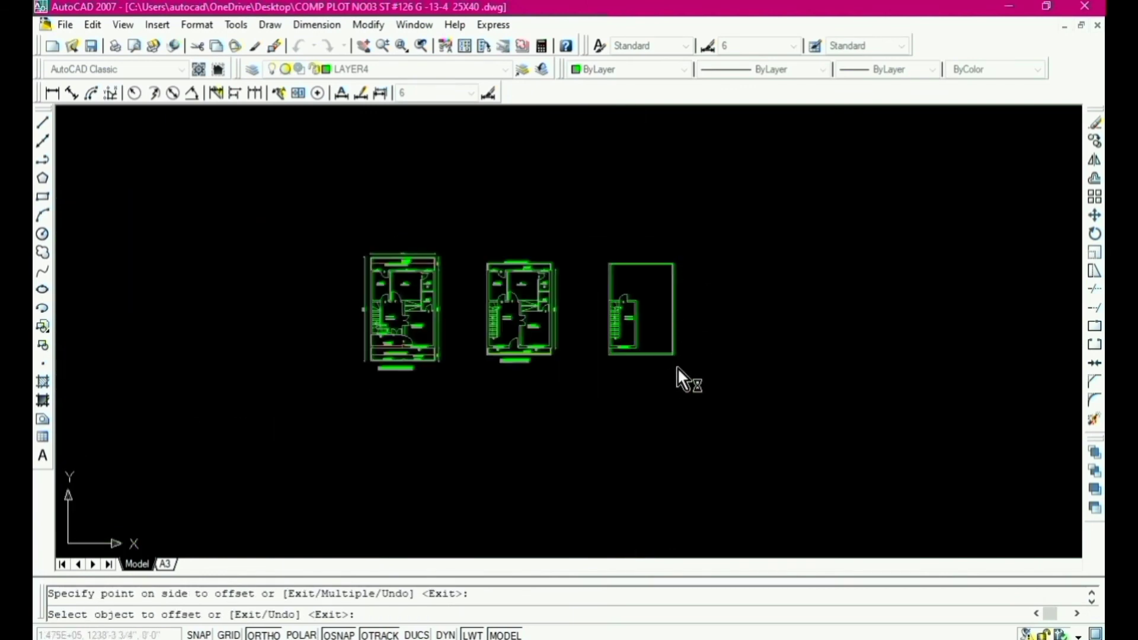
pyautogui.scroll(4, 678, 381)
pyautogui.scroll(4, 648, 330)
pyautogui.scroll(-3, 650, 386)
pyautogui.press('Escape')
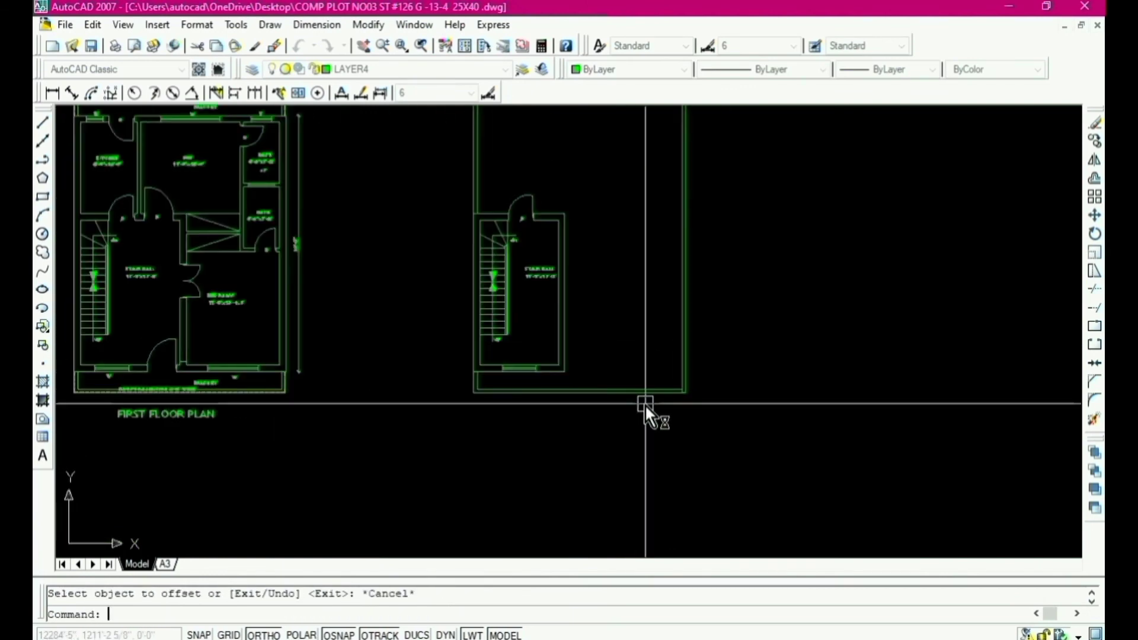
# Step: Fillet the inner right parapet line with the inner front and rear lines to close both inner corners
pyautogui.write('f')
pyautogui.press('Return')
pyautogui.scroll(4, 666, 389)
pyautogui.click(690, 414)
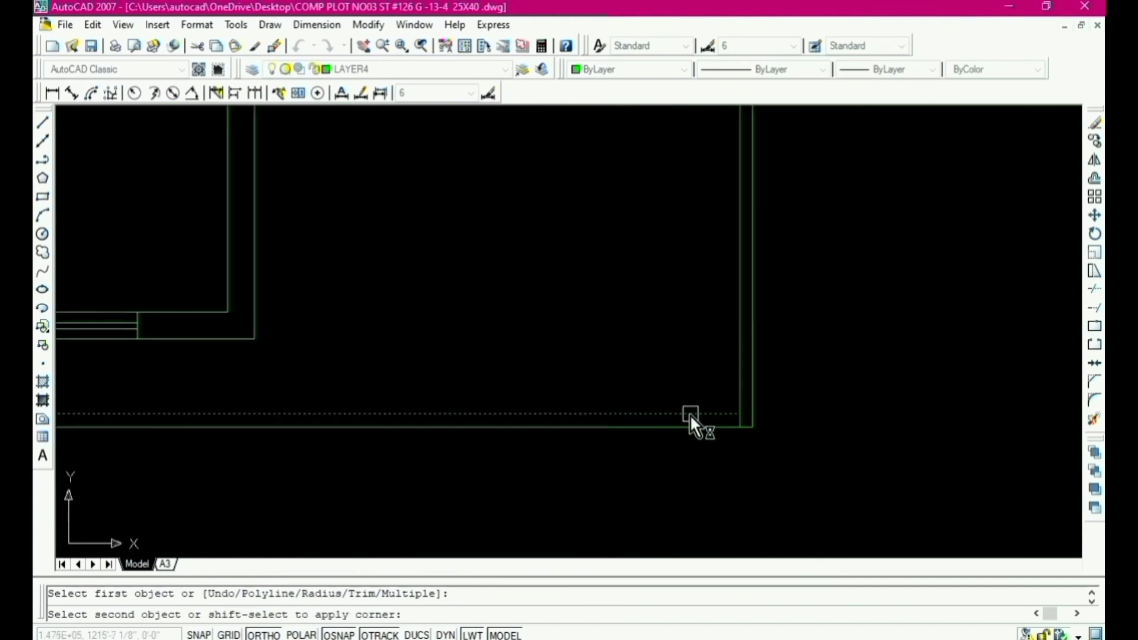
pyautogui.click(738, 379)
pyautogui.press('Return')
pyautogui.scroll(-6, 728, 485)
pyautogui.scroll(3, 717, 169)
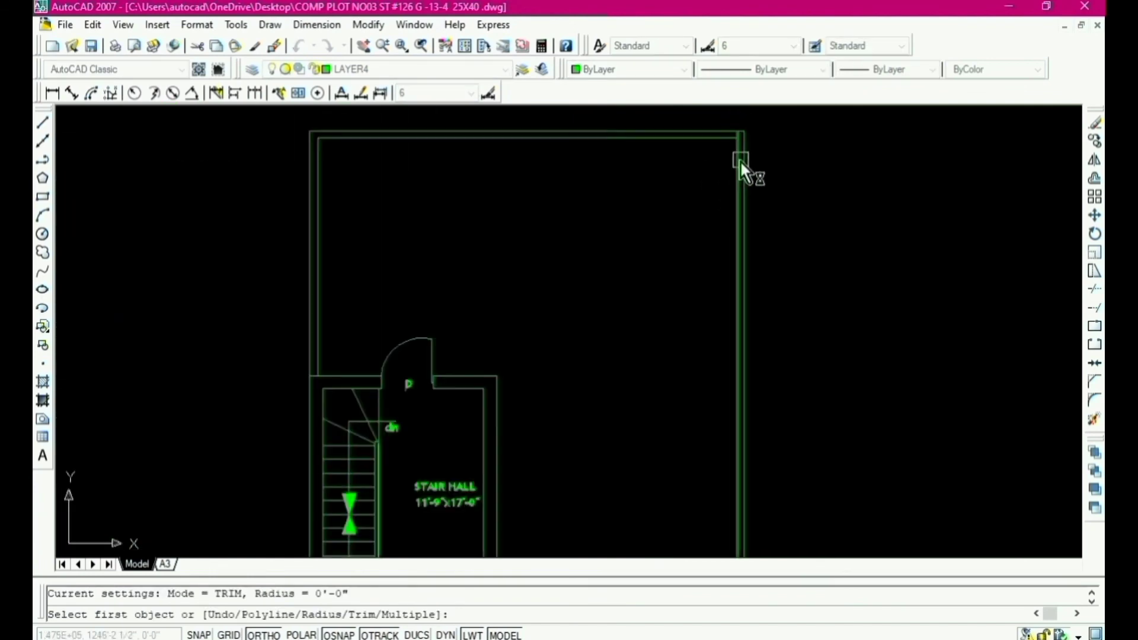
pyautogui.click(740, 164)
pyautogui.click(710, 140)
pyautogui.scroll(-4, 657, 194)
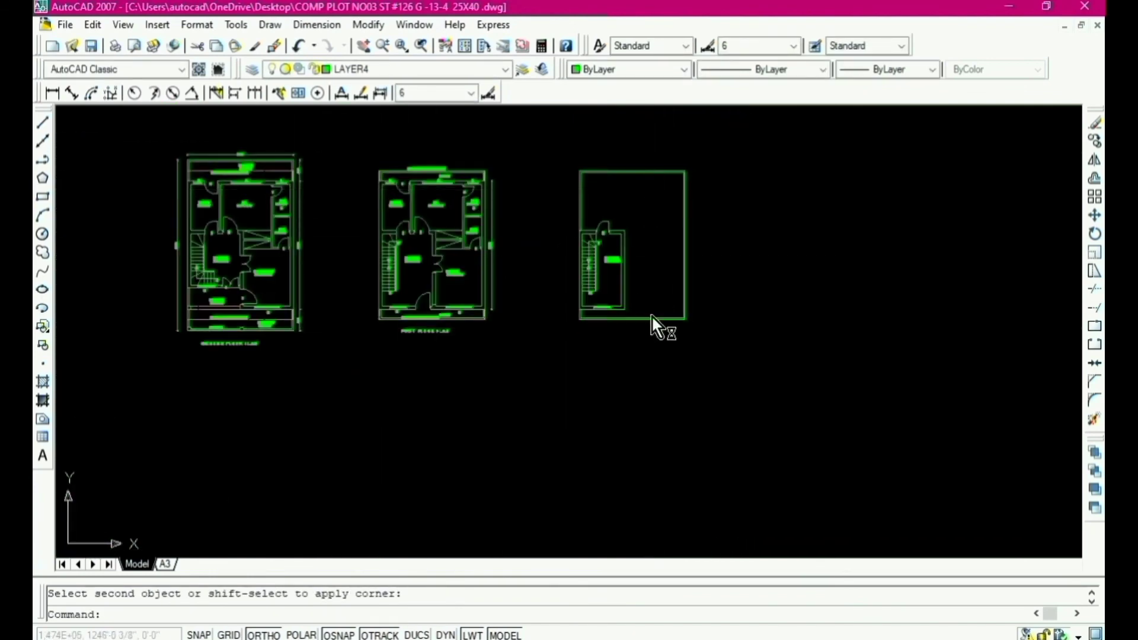
# Step: Copy the stair hall's name and size text into the open area beside the stair hall on the mumty plan
pyautogui.scroll(5, 618, 253)
pyautogui.press('Escape')
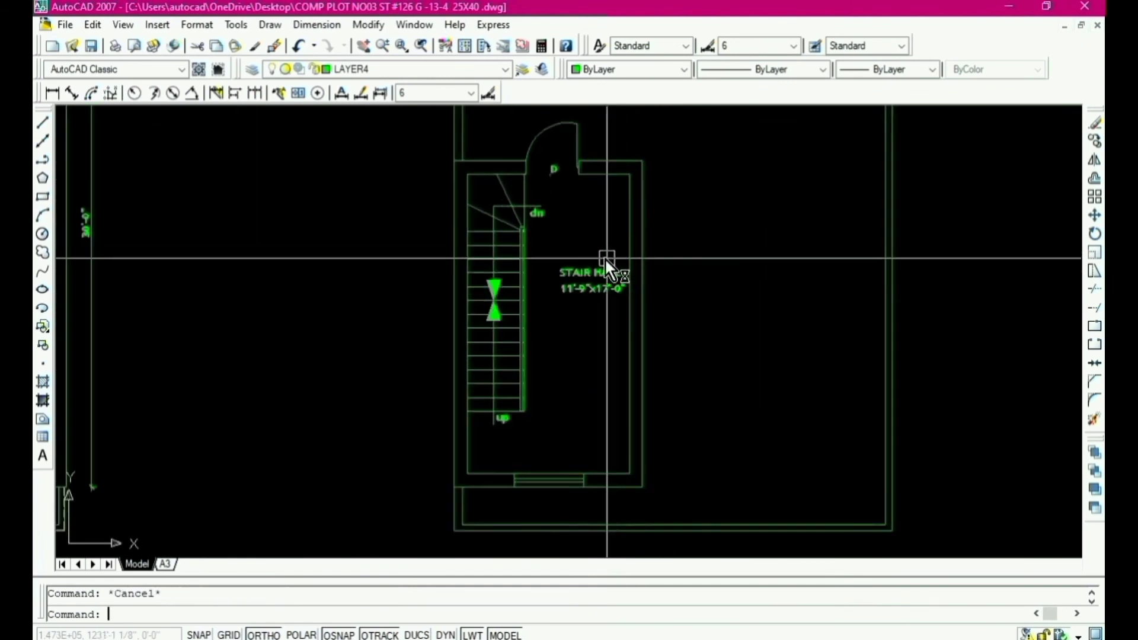
pyautogui.click(609, 262)
pyautogui.click(574, 300)
pyautogui.write('co')
pyautogui.press('Return')
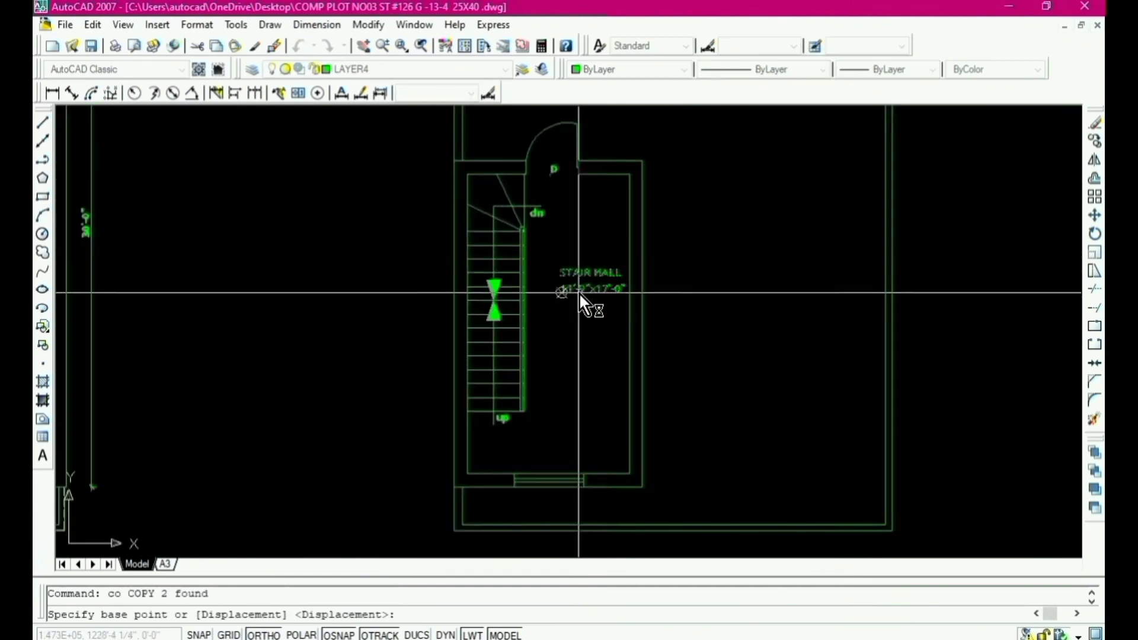
pyautogui.click(580, 297)
pyautogui.scroll(-4, 618, 303)
pyautogui.scroll(2, 594, 358)
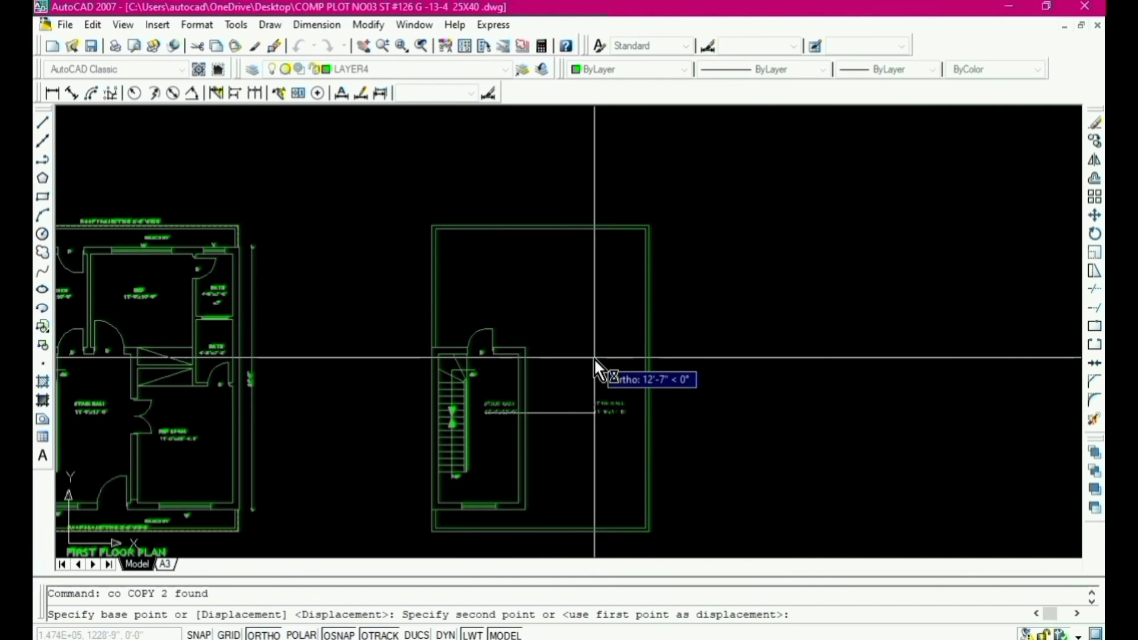
pyautogui.press('F8')
pyautogui.click(563, 374)
pyautogui.press('Escape')
pyautogui.scroll(5, 564, 372)
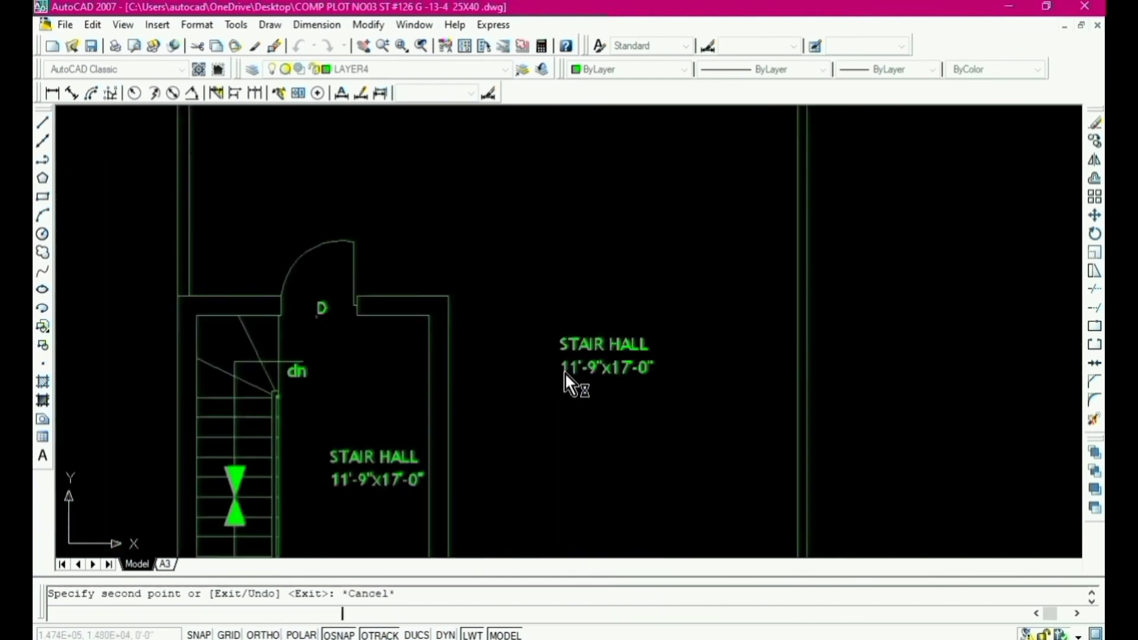
# Step: Change the copied room name in the open area to "roof"
pyautogui.scroll(2, 565, 372)
pyautogui.click(634, 331)
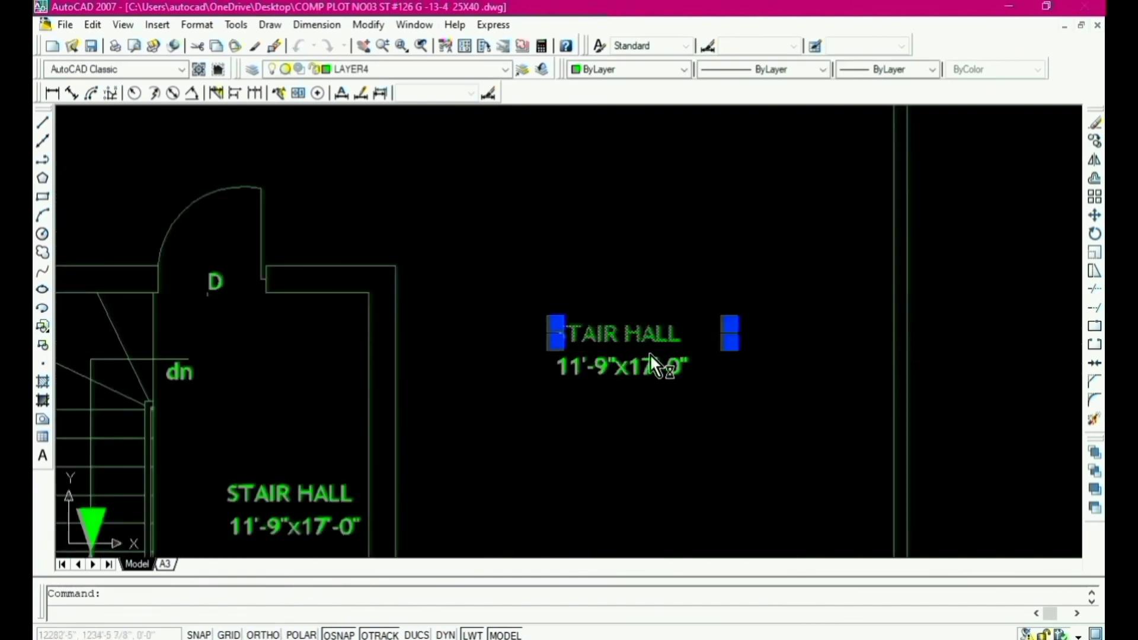
pyautogui.doubleClick(649, 354)
pyautogui.moveTo(678, 340); pyautogui.dragTo(522, 340)
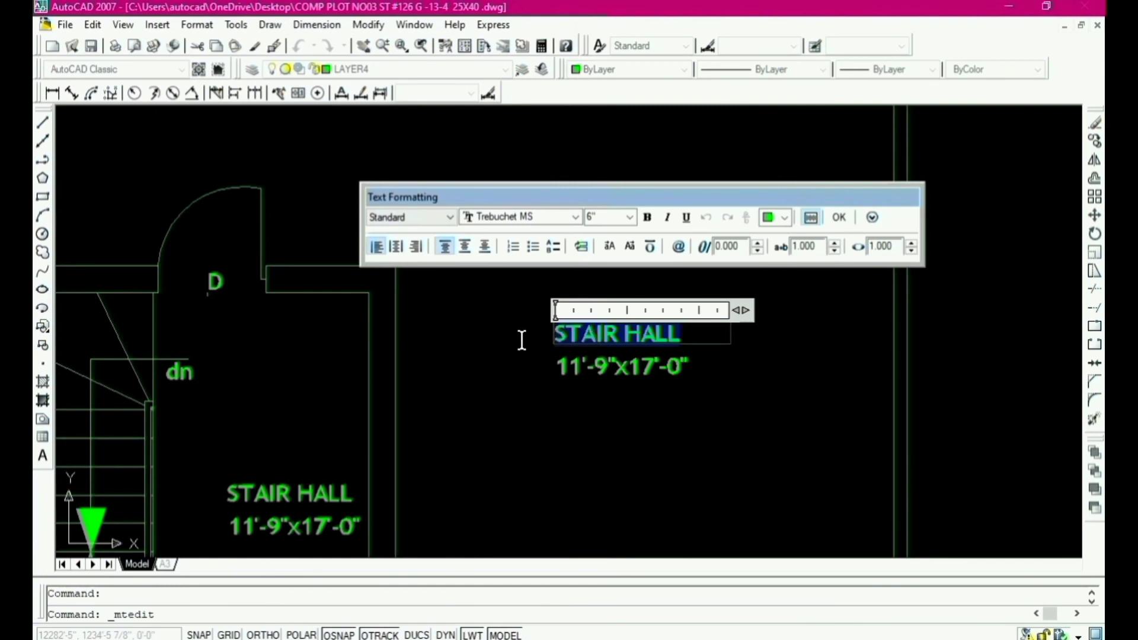
pyautogui.write('roof')
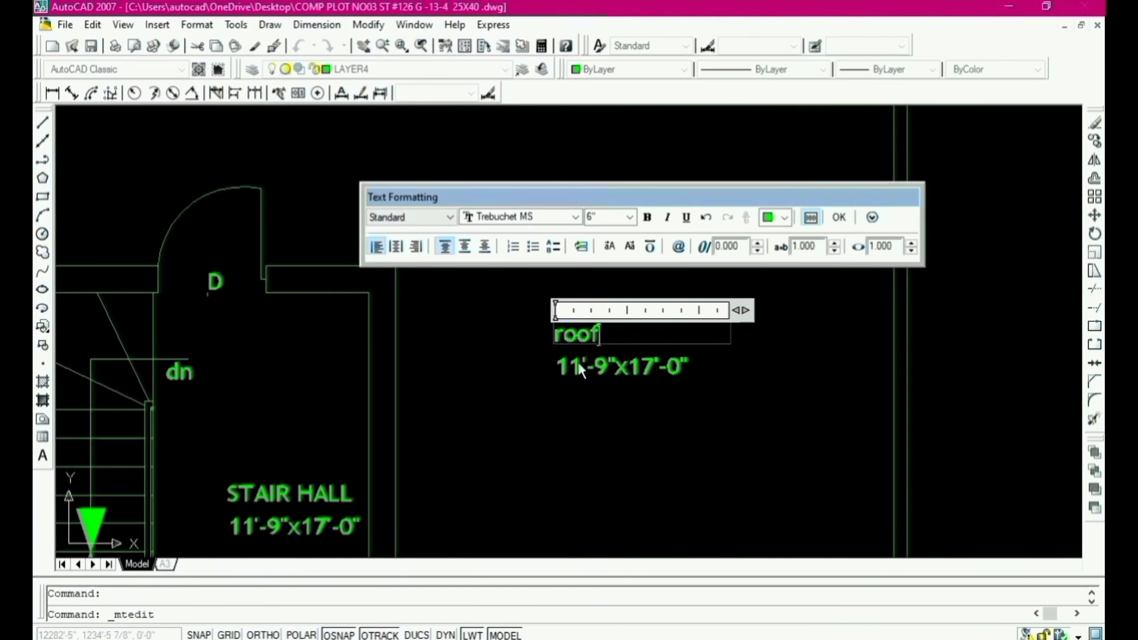
pyautogui.click(619, 396)
# Step: Erase the copied size text beneath the roof label
pyautogui.click(616, 365)
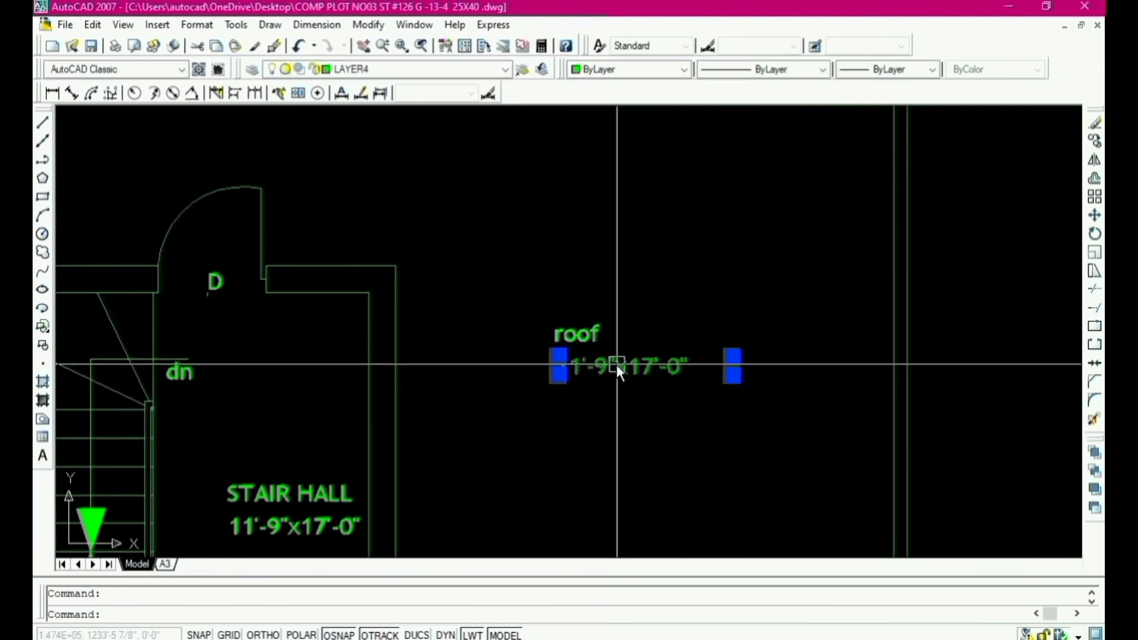
pyautogui.press('Return')
pyautogui.scroll(-10, 589, 318)
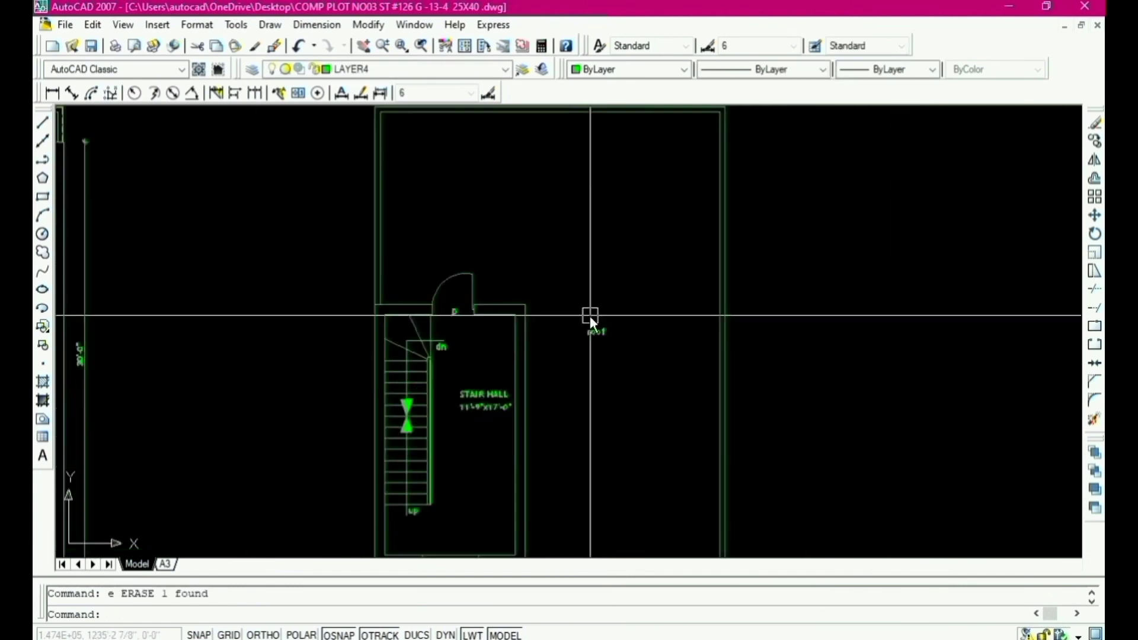
# Step: Move the stair hall's name and size text down and closer to the staircase, clear of the right wall
pyautogui.scroll(4, 523, 417)
pyautogui.scroll(4, 597, 223)
pyautogui.press('Escape')
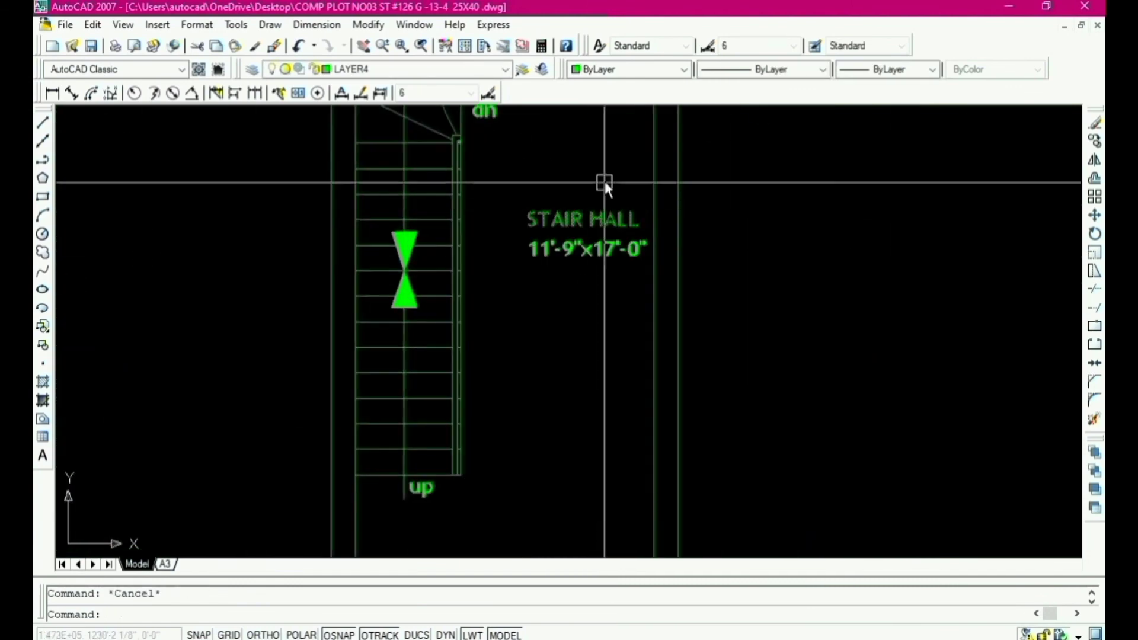
pyautogui.click(605, 182)
pyautogui.click(534, 268)
pyautogui.press('Return')
pyautogui.moveTo(592, 237); pyautogui.dragTo(553, 303)
pyautogui.scroll(-2, 553, 304)
pyautogui.press('Escape')
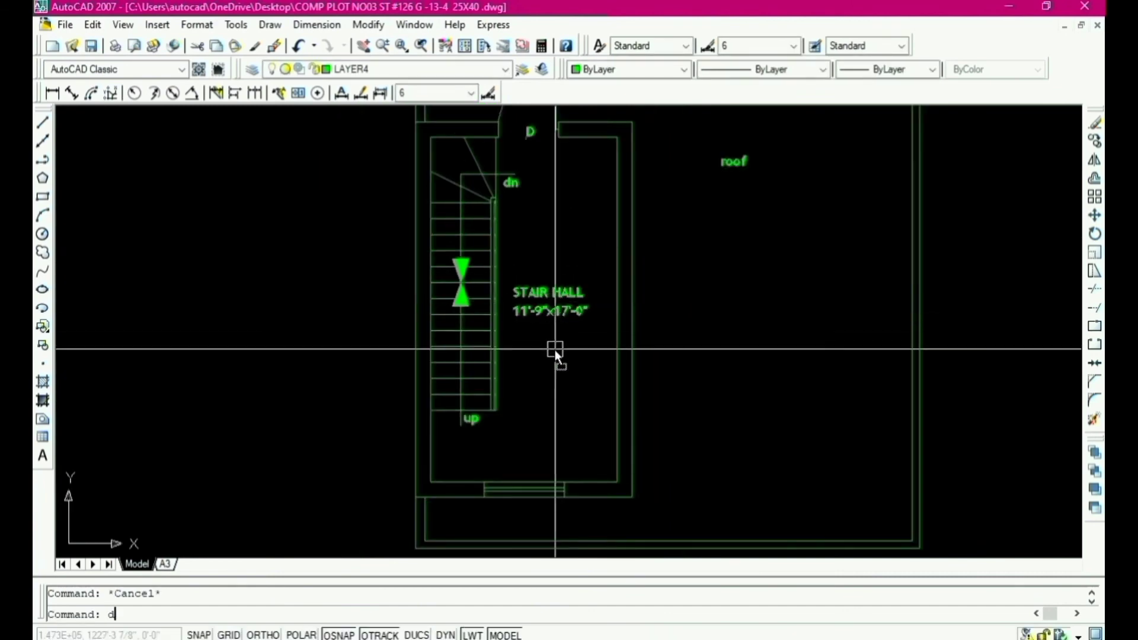
# Step: Dimension the stair hall's clear inner width between its left and right walls
pyautogui.write('dli')
pyautogui.press('Return')
pyautogui.click(436, 374)
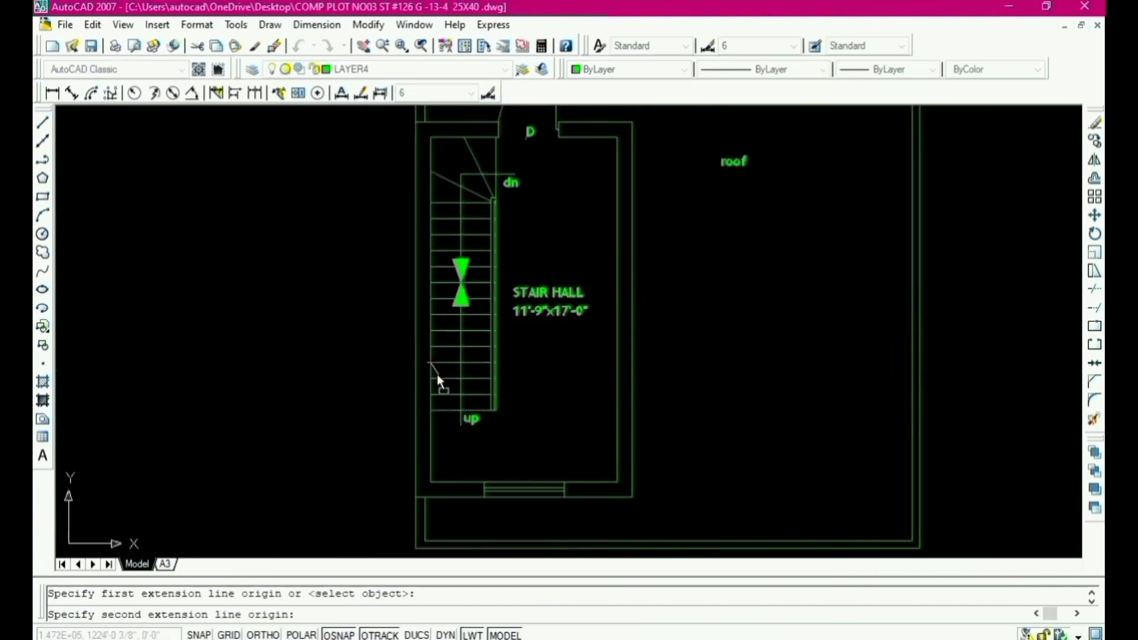
pyautogui.click(615, 350)
pyautogui.click(597, 379)
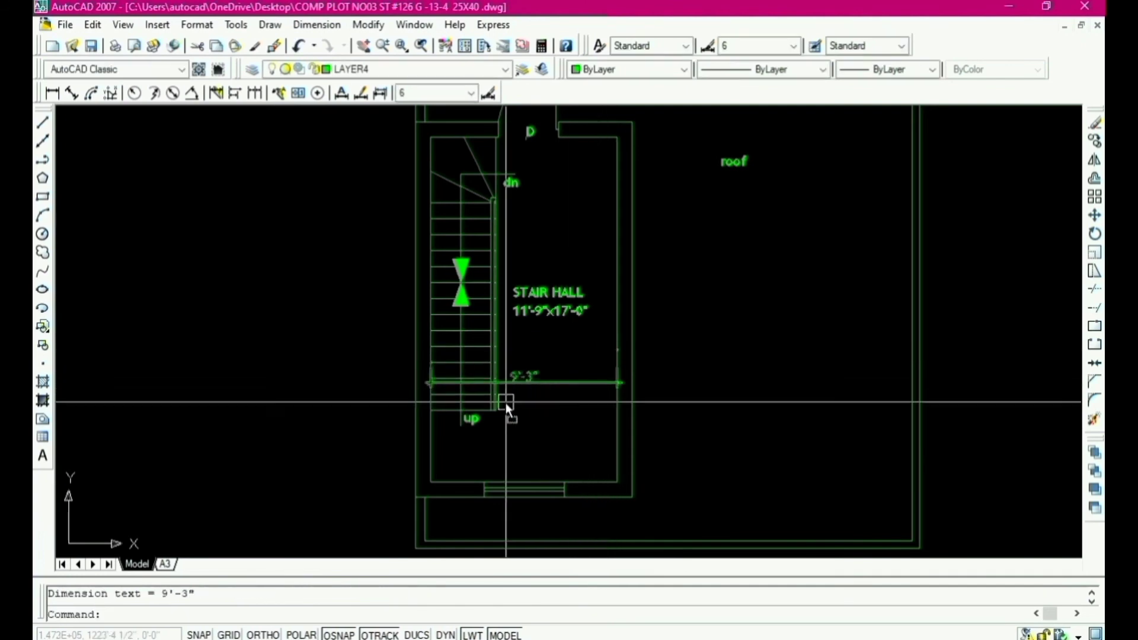
# Step: Edit the stair hall's size text on the mumty plan to read 9'-3"x17'-0"
pyautogui.scroll(2, 510, 397)
pyautogui.scroll(2, 510, 398)
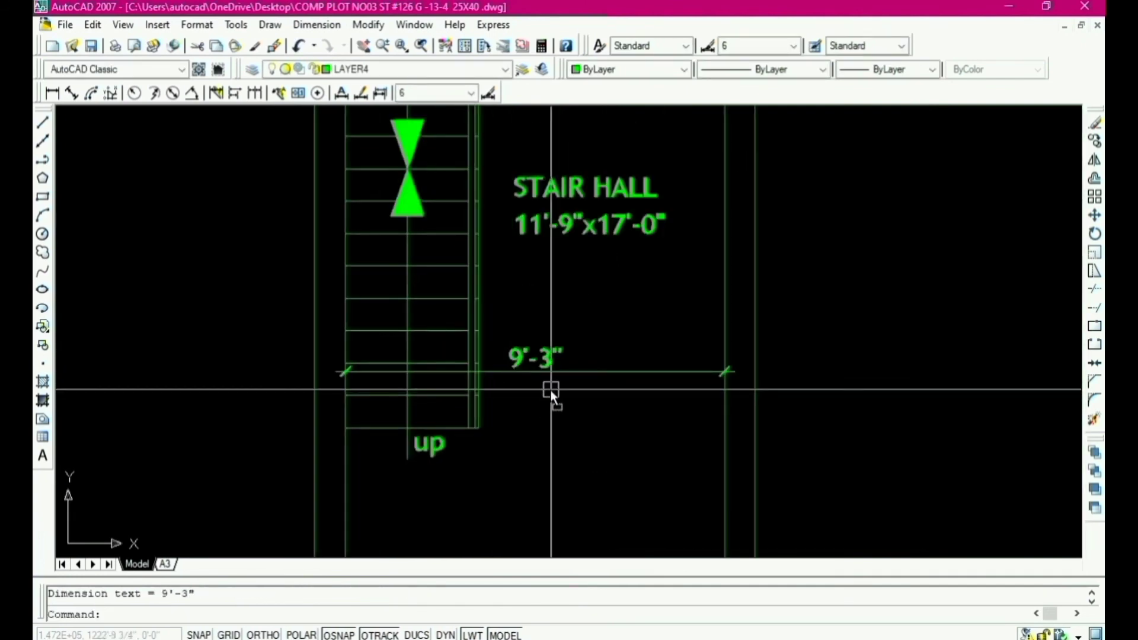
pyautogui.press('Escape')
pyautogui.write('ed')
pyautogui.press('Return')
pyautogui.scroll(2, 538, 220)
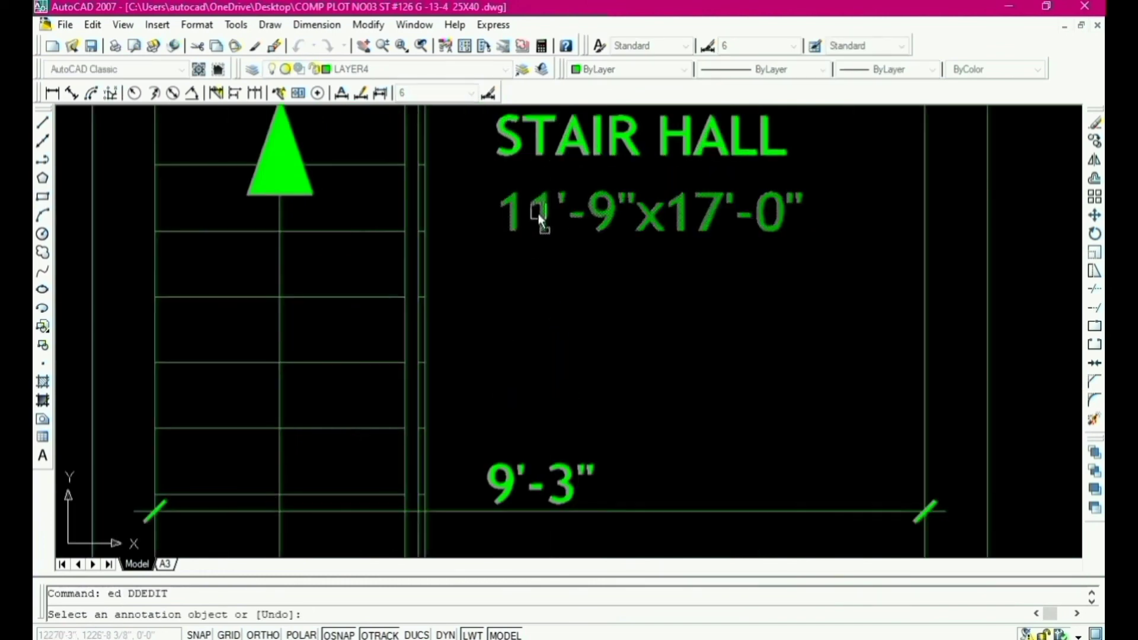
pyautogui.click(546, 218)
pyautogui.moveTo(557, 218); pyautogui.dragTo(508, 219)
pyautogui.write('9')
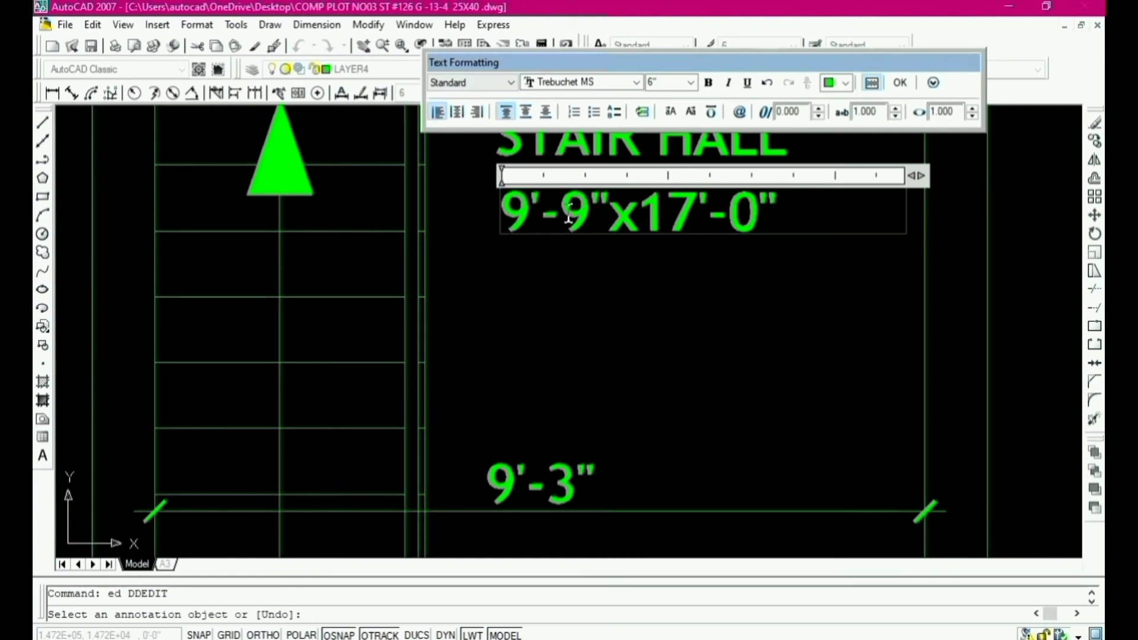
pyautogui.moveTo(590, 216); pyautogui.dragTo(564, 215)
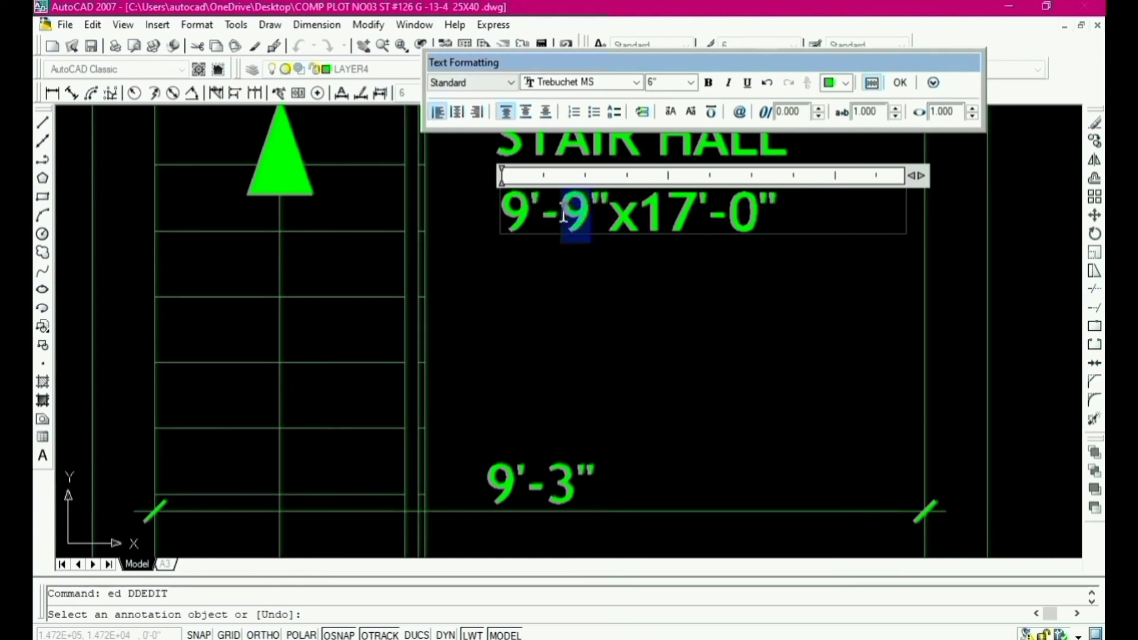
pyautogui.write('3')
pyautogui.scroll(-2, 563, 214)
pyautogui.click(578, 262)
pyautogui.scroll(-1, 579, 279)
pyautogui.press('Escape')
# Step: Erase the temporary width dimension across the stair hall
pyautogui.click(584, 309)
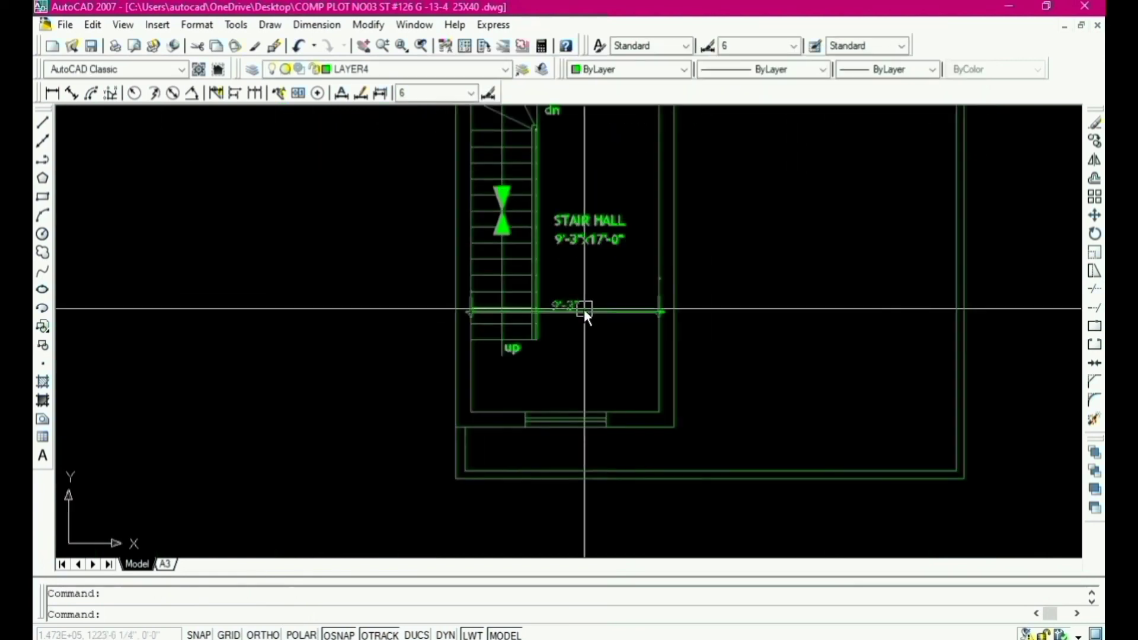
pyautogui.click(584, 309)
pyautogui.write('e')
pyautogui.press('Return')
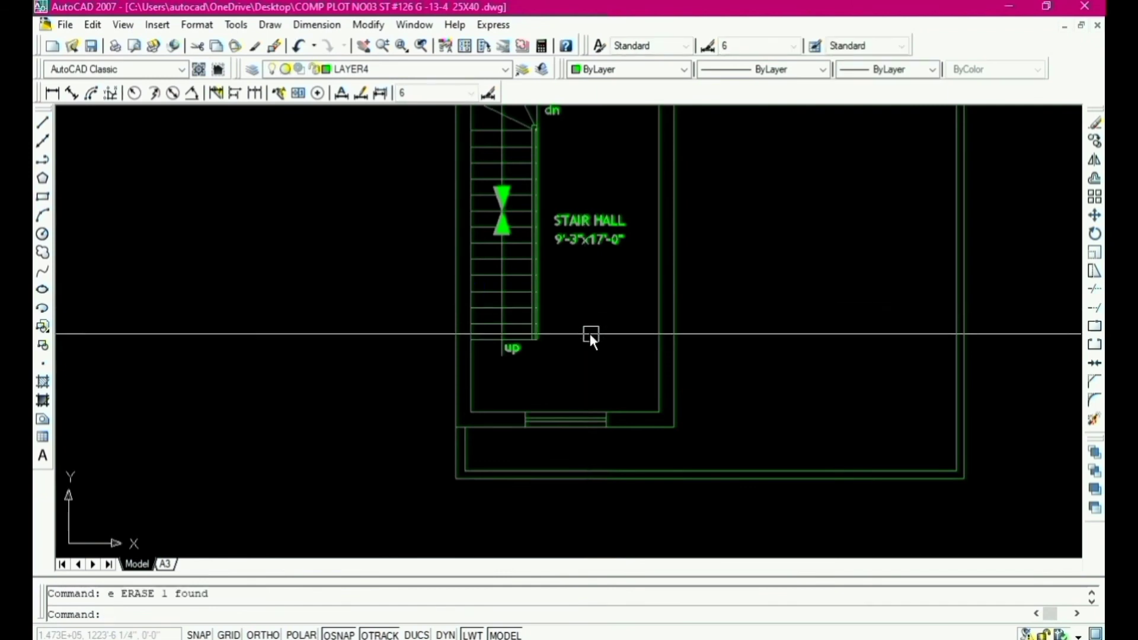
# Step: Dimension the stair hall's clear inner length between its front and rear walls, placing it outside the right wall
pyautogui.scroll(-3, 601, 379)
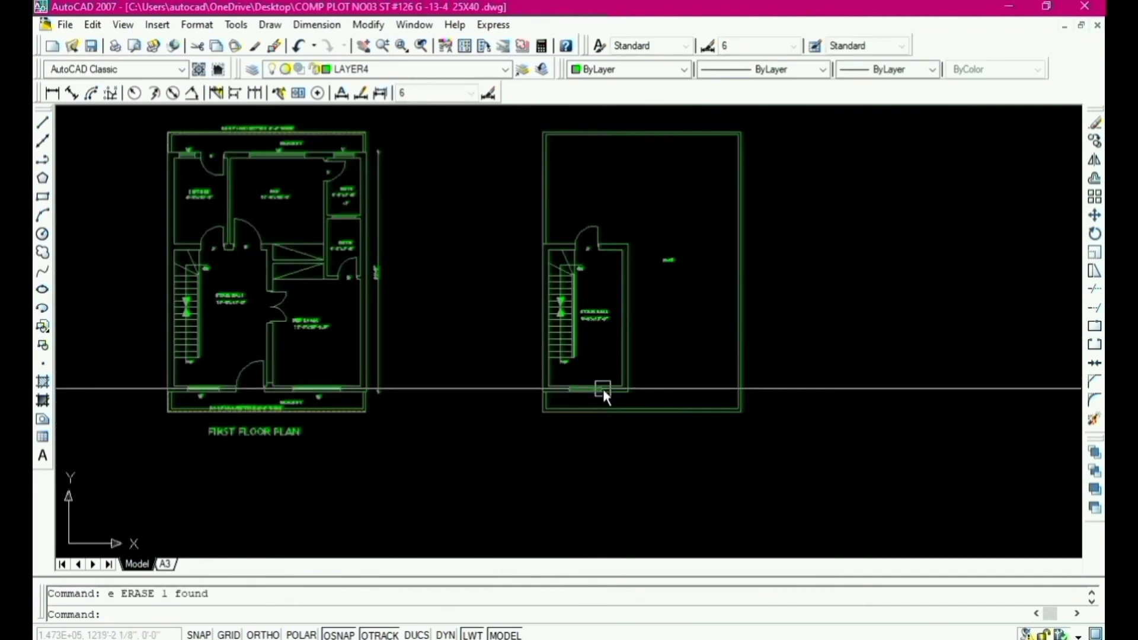
pyautogui.scroll(1, 603, 388)
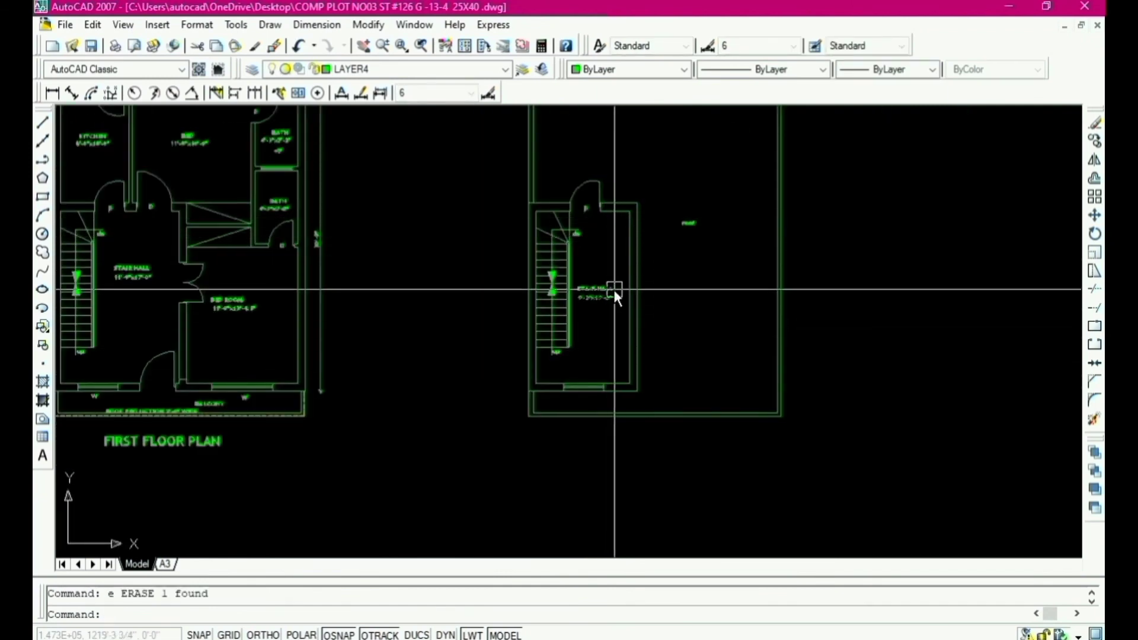
pyautogui.press('Escape')
pyautogui.write('dli')
pyautogui.press('Return')
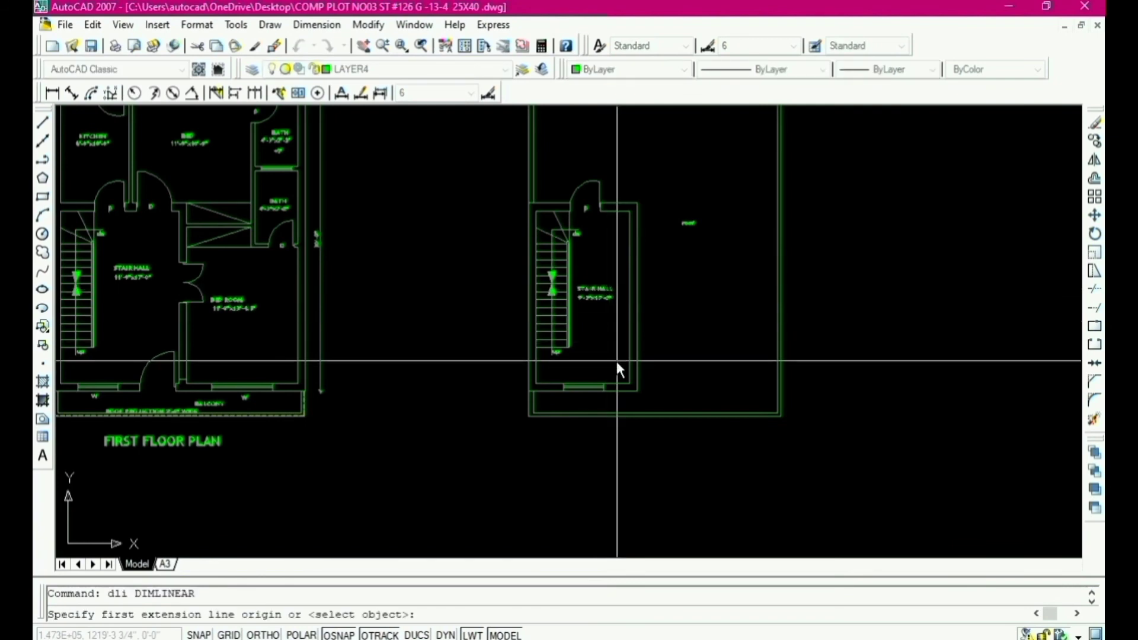
pyautogui.click(615, 383)
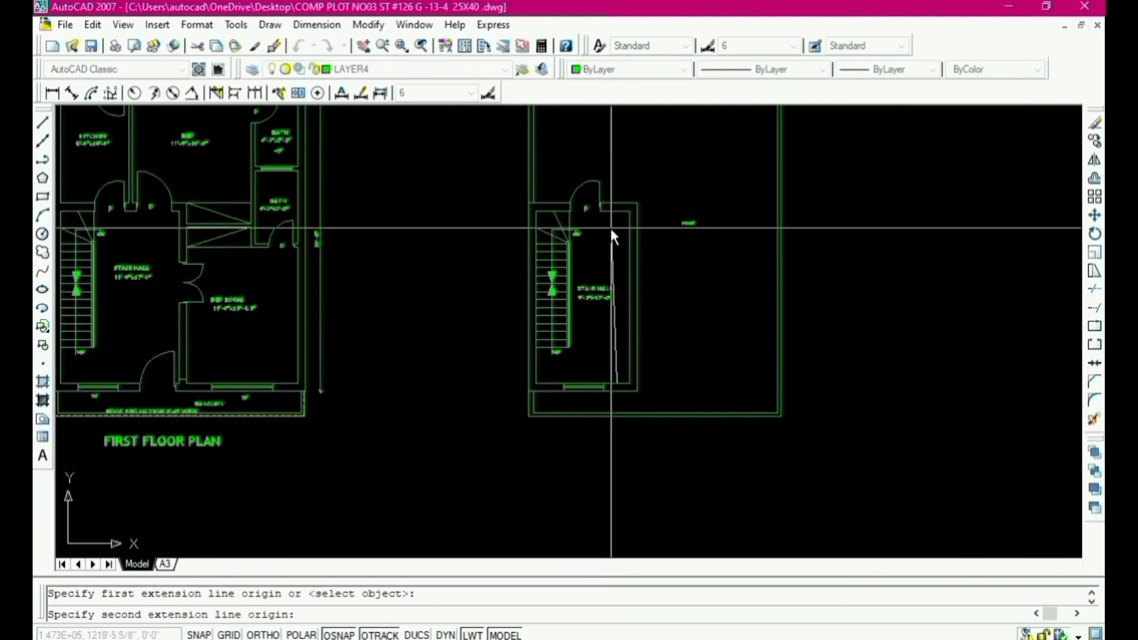
pyautogui.click(614, 212)
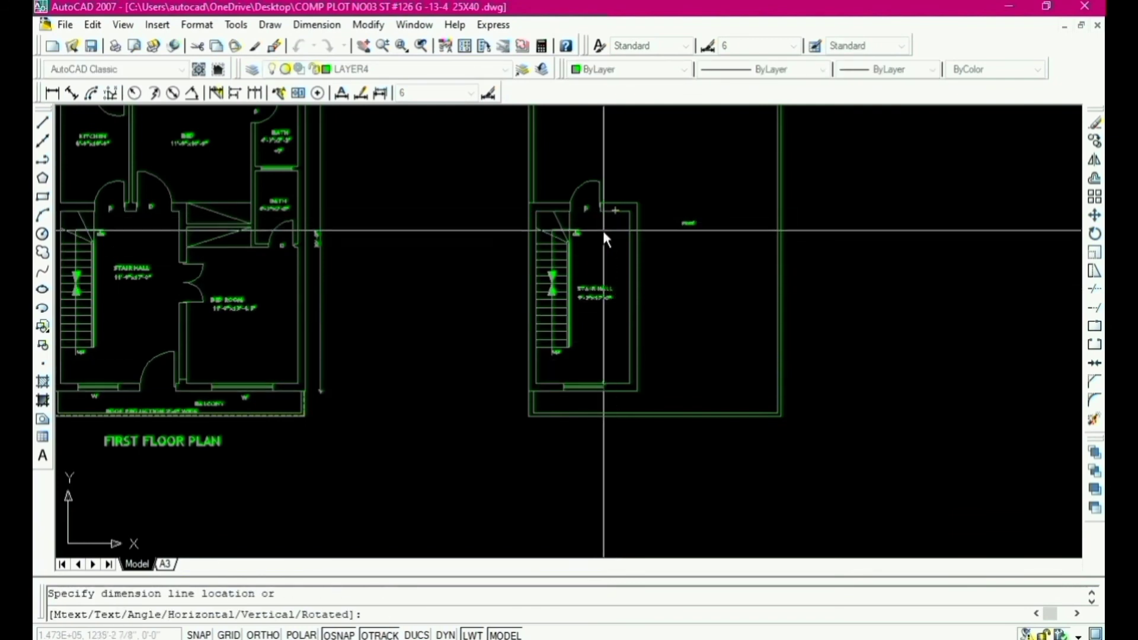
pyautogui.click(650, 248)
pyautogui.scroll(4, 645, 313)
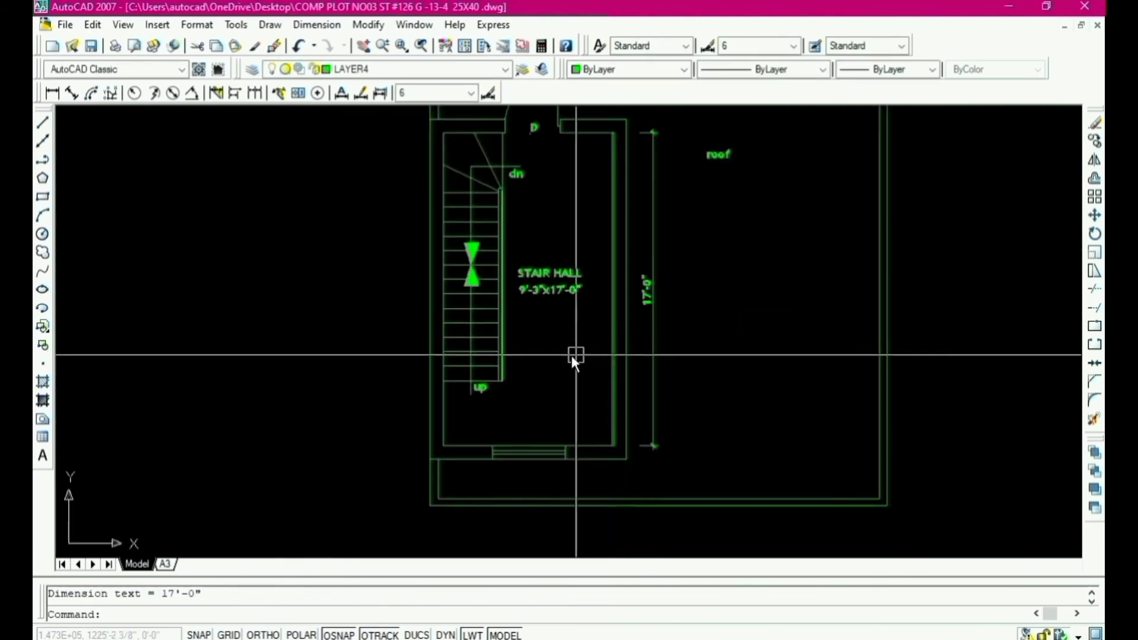
# Step: Erase the temporary length dimension beside the stair hall's right wall
pyautogui.press('Escape')
pyautogui.scroll(-1, 610, 264)
pyautogui.write('e')
pyautogui.press('Return')
pyautogui.click(611, 264)
pyautogui.press('Return')
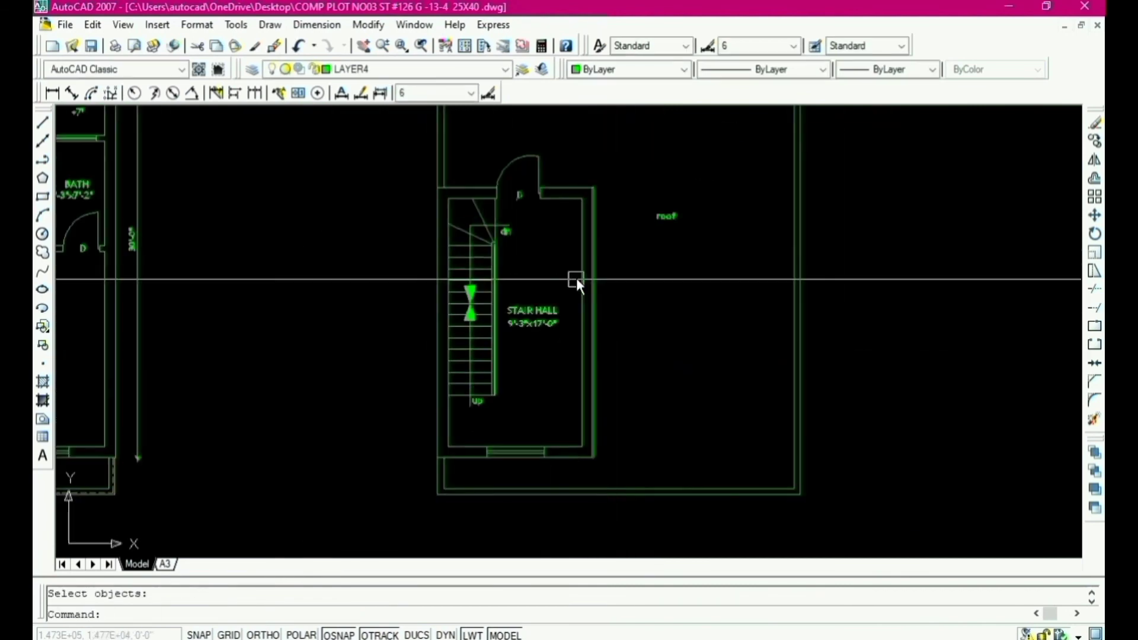
# Step: Rename the stair hall label on the third plan to "mumty"
pyautogui.scroll(5, 576, 278)
pyautogui.click(553, 301)
pyautogui.doubleClick(588, 308)
pyautogui.moveTo(606, 301); pyautogui.dragTo(422, 290)
pyautogui.write('mu')
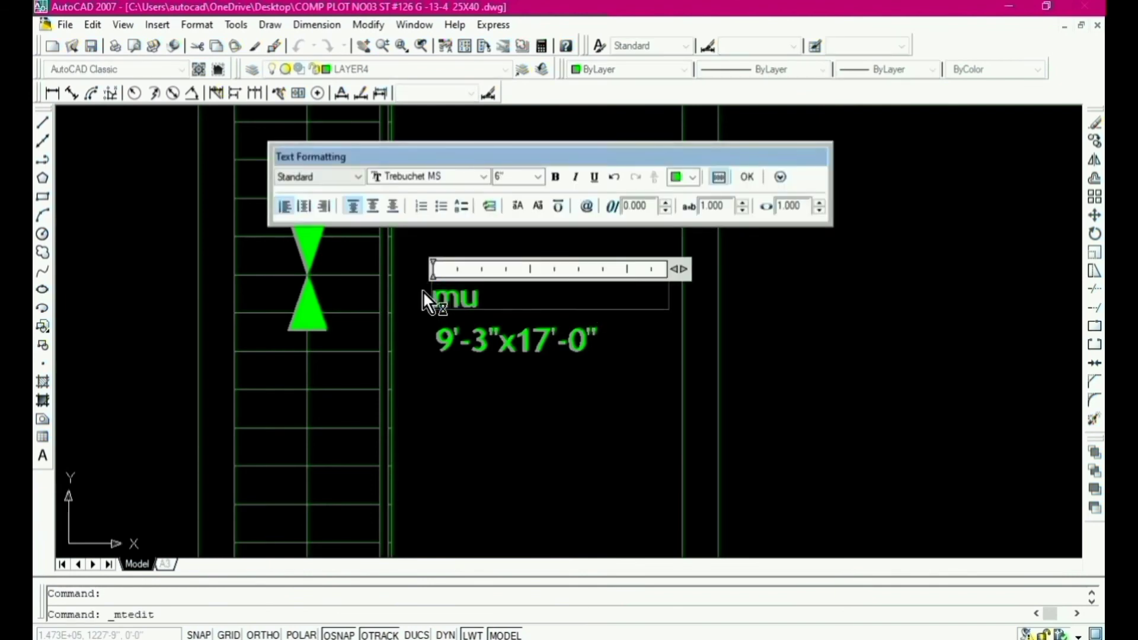
pyautogui.write('mty')
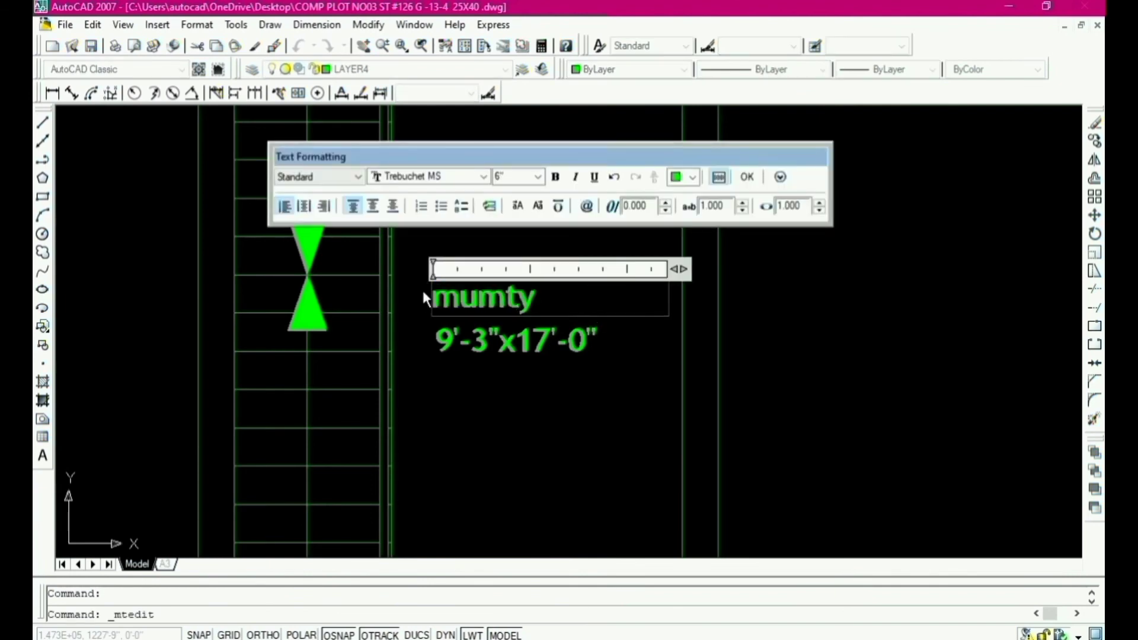
pyautogui.scroll(-1, 609, 305)
pyautogui.click(719, 292)
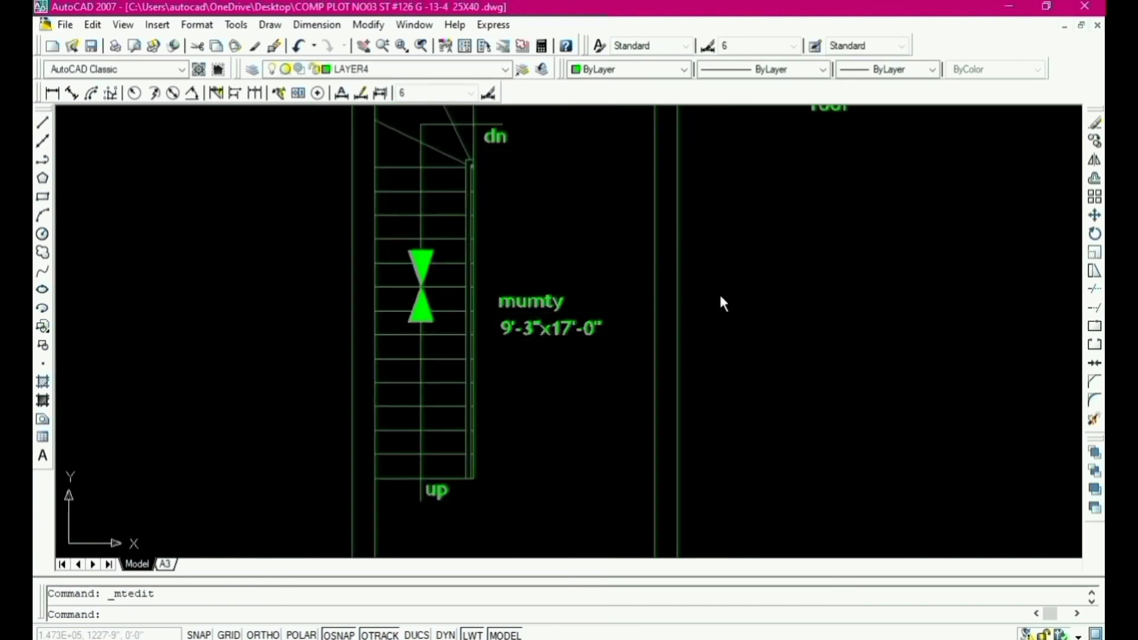
# Step: Erase the "up" label below the mumty staircase together with the direction line beside it
pyautogui.scroll(-2, 608, 278)
pyautogui.press('Escape')
pyautogui.scroll(2, 503, 354)
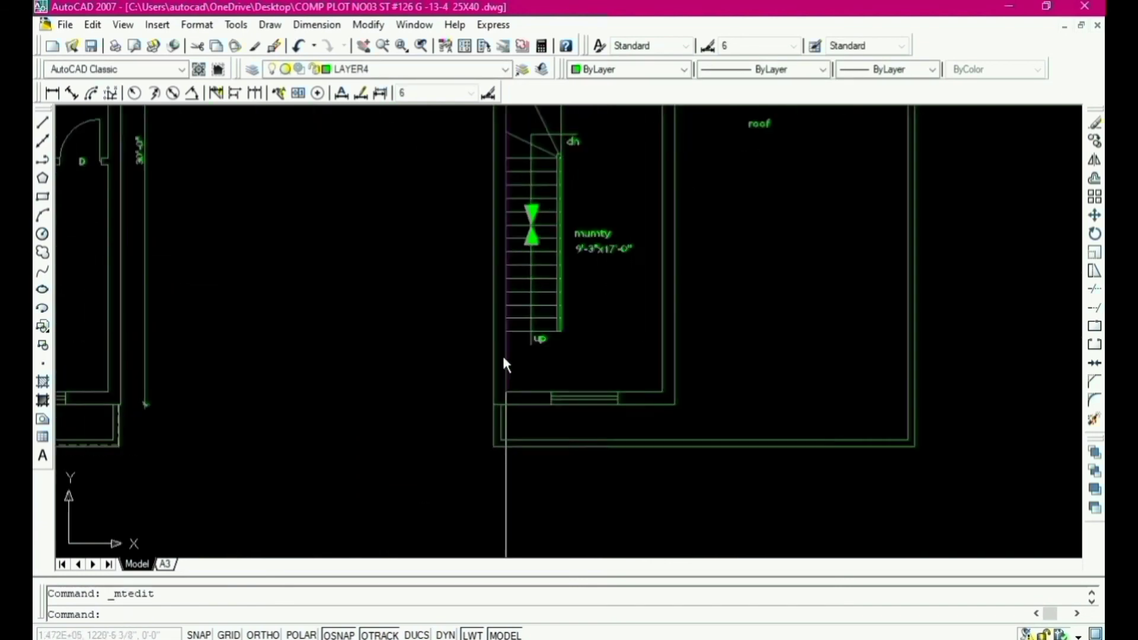
pyautogui.scroll(3, 580, 327)
pyautogui.write('e')
pyautogui.press('Return')
pyautogui.scroll(2, 580, 326)
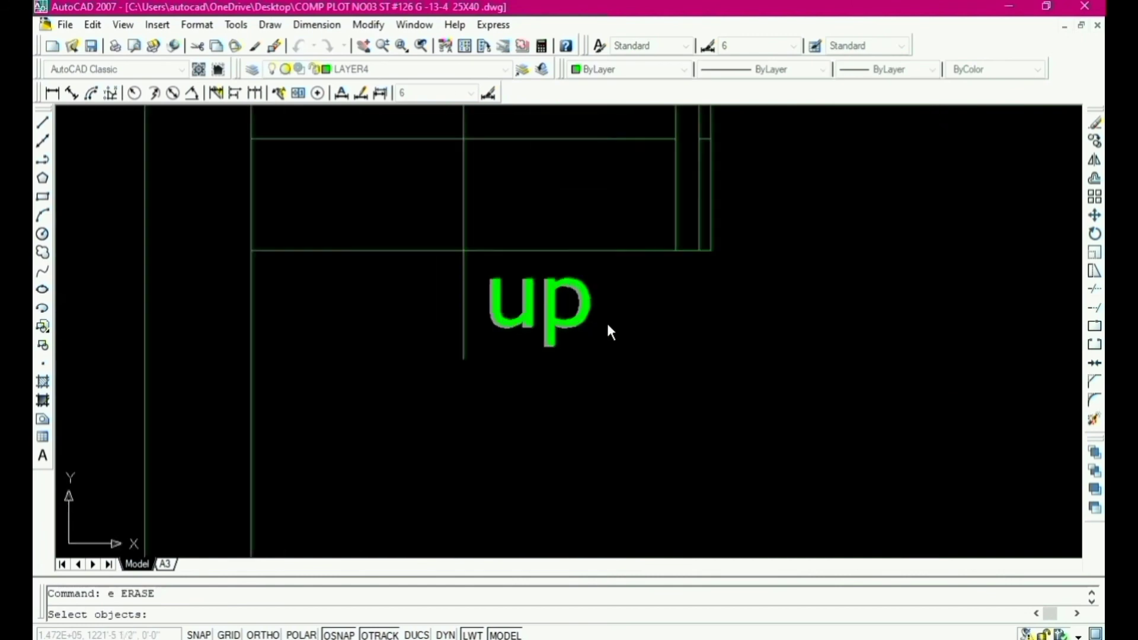
pyautogui.click(616, 314)
pyautogui.click(437, 333)
pyautogui.press('Return')
pyautogui.scroll(-3, 570, 314)
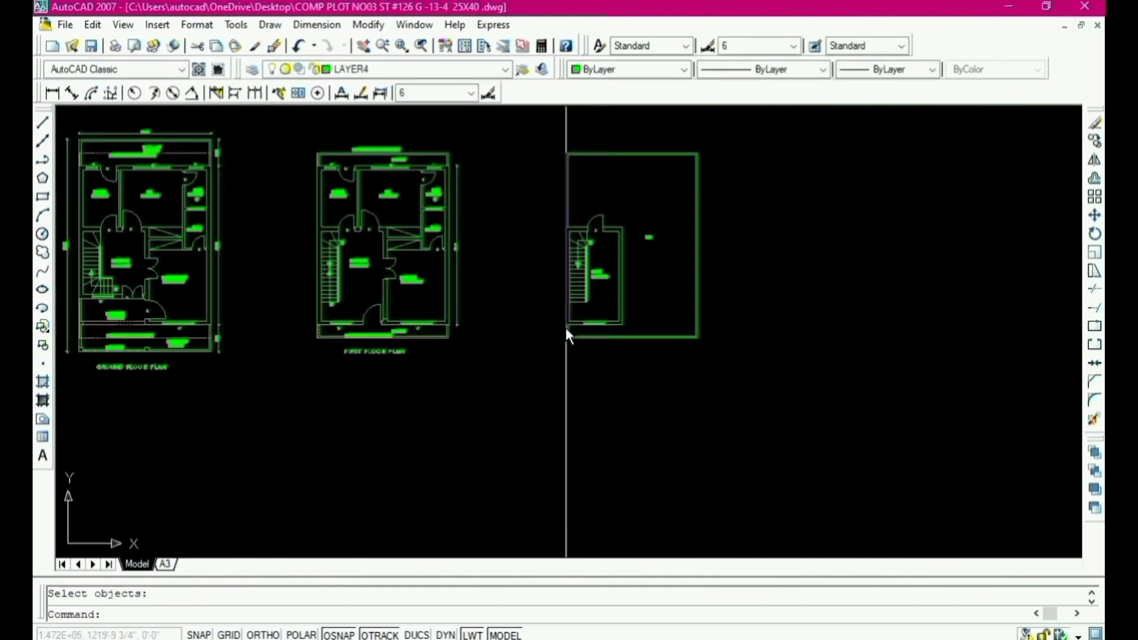
# Step: Offset the mumty's front, right and rear outer wall lines outward by 1'6
pyautogui.press('Escape')
pyautogui.scroll(3, 492, 383)
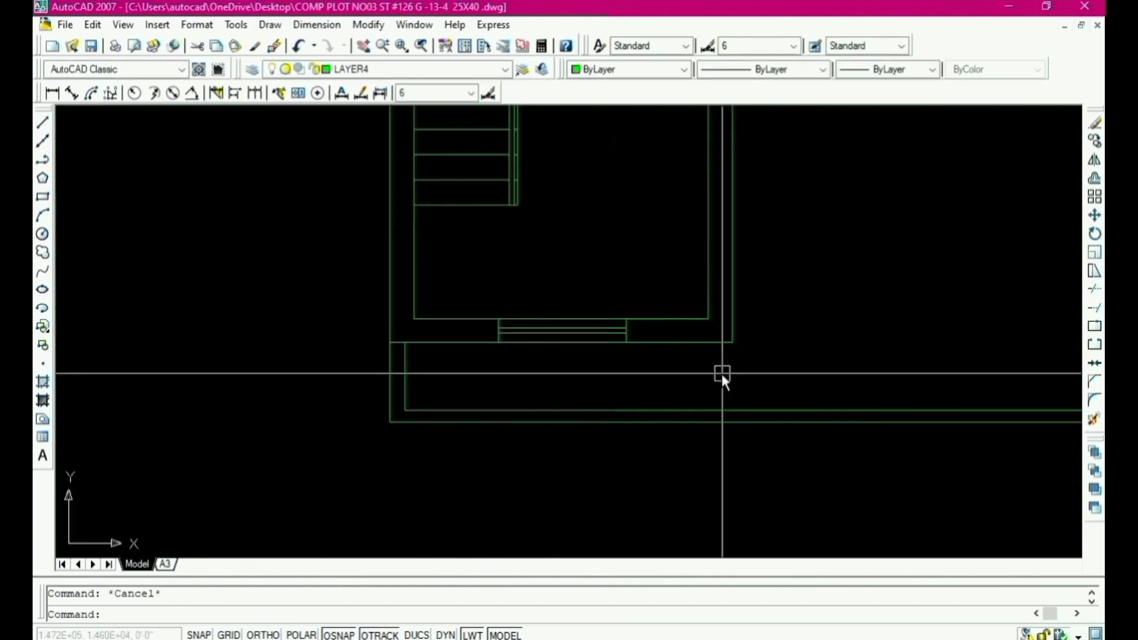
pyautogui.write('o')
pyautogui.press('Return')
pyautogui.write("1'6")
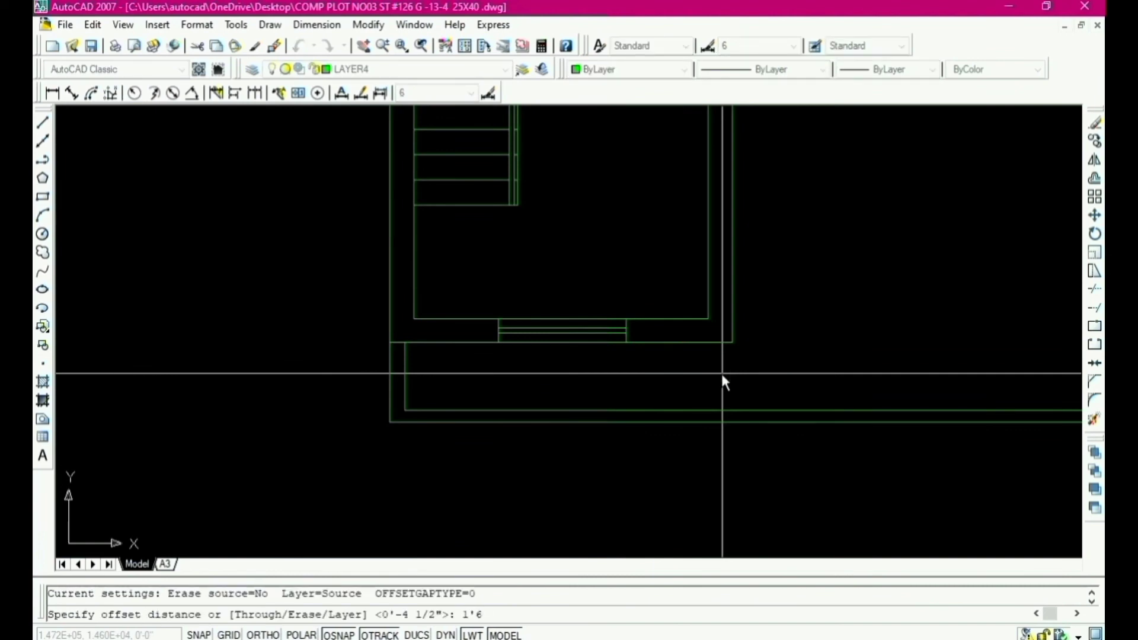
pyautogui.press('Return')
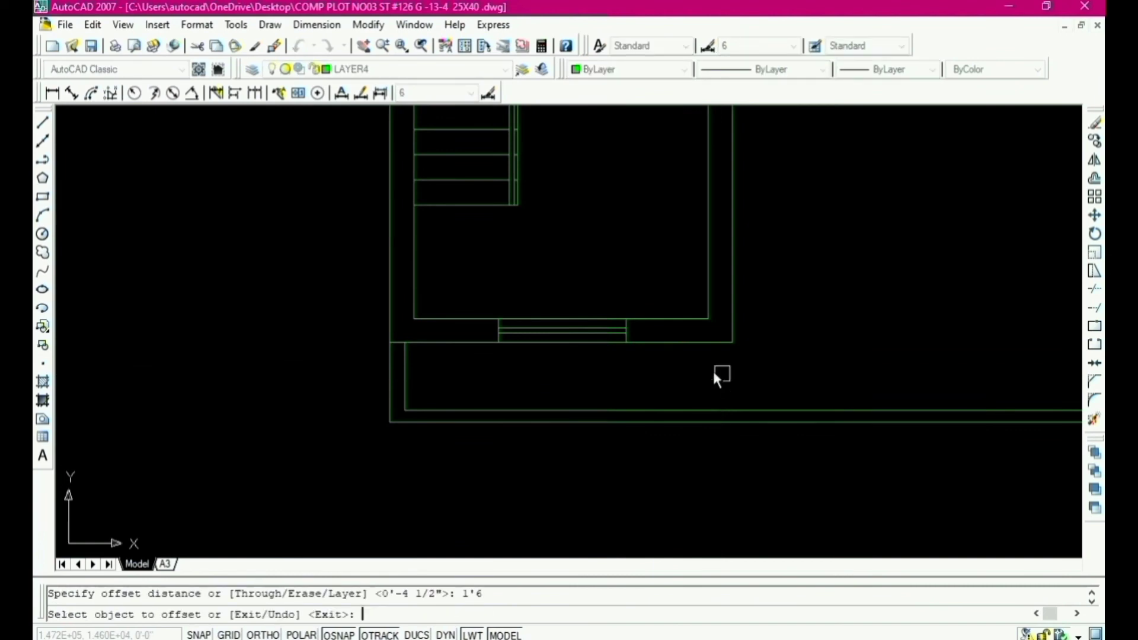
pyautogui.click(678, 343)
pyautogui.click(674, 370)
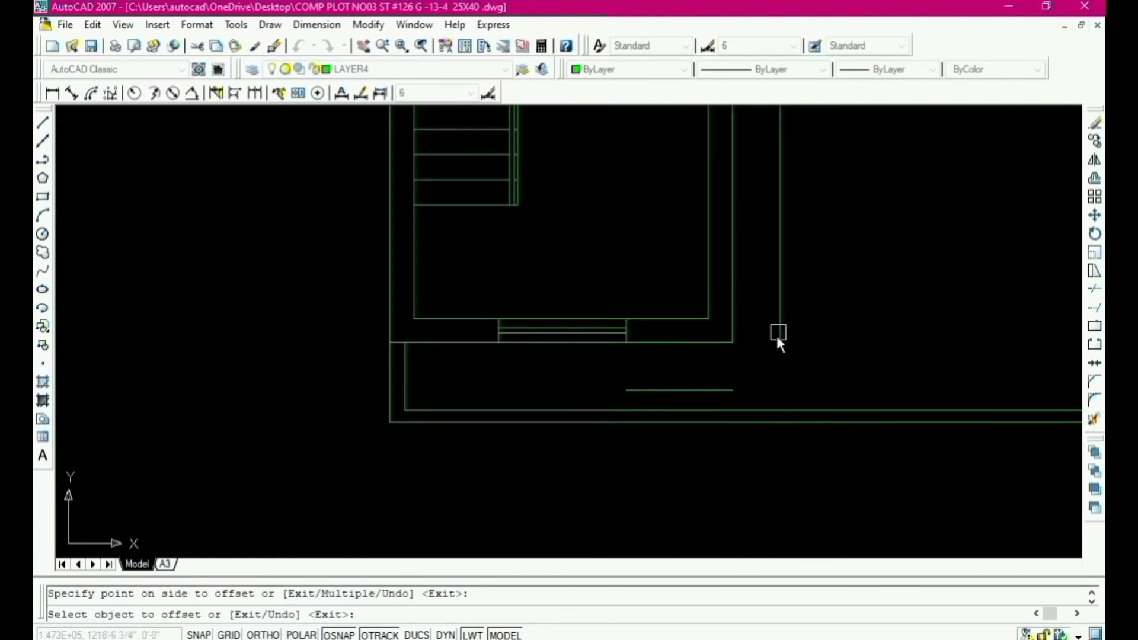
pyautogui.scroll(-6, 776, 333)
pyautogui.scroll(7, 734, 281)
pyautogui.click(732, 323)
pyautogui.click(720, 251)
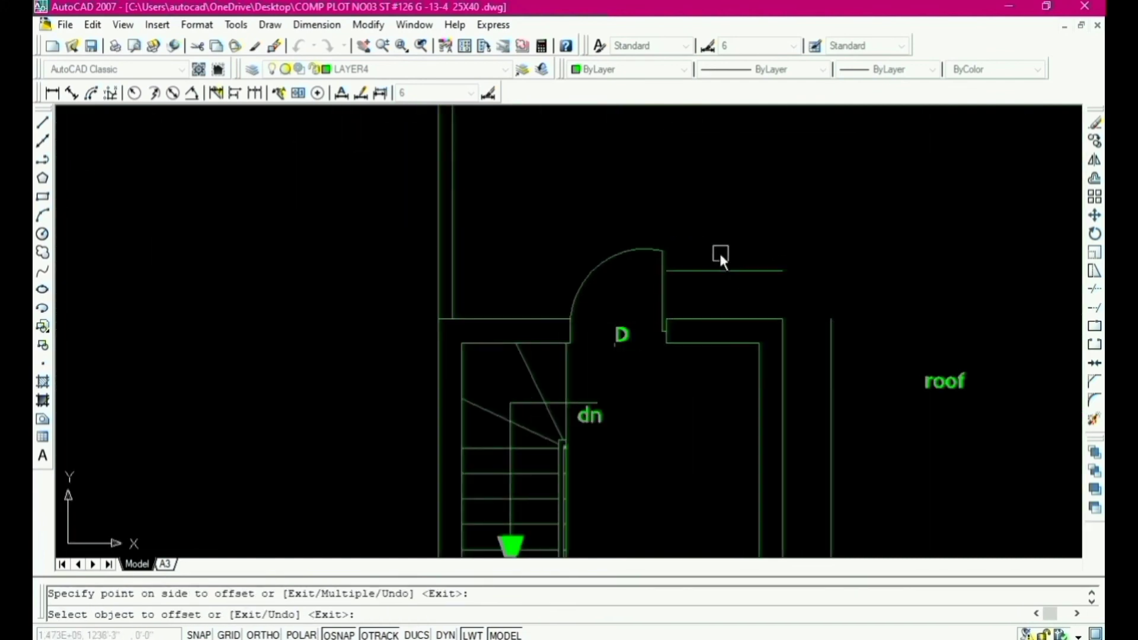
pyautogui.press('Escape')
# Step: Join the offset lines around the mumty into sharp corners with a zero-radius fillet
pyautogui.scroll(-8, 592, 251)
pyautogui.scroll(3, 575, 329)
pyautogui.write('f')
pyautogui.press('Return')
pyautogui.scroll(4, 575, 329)
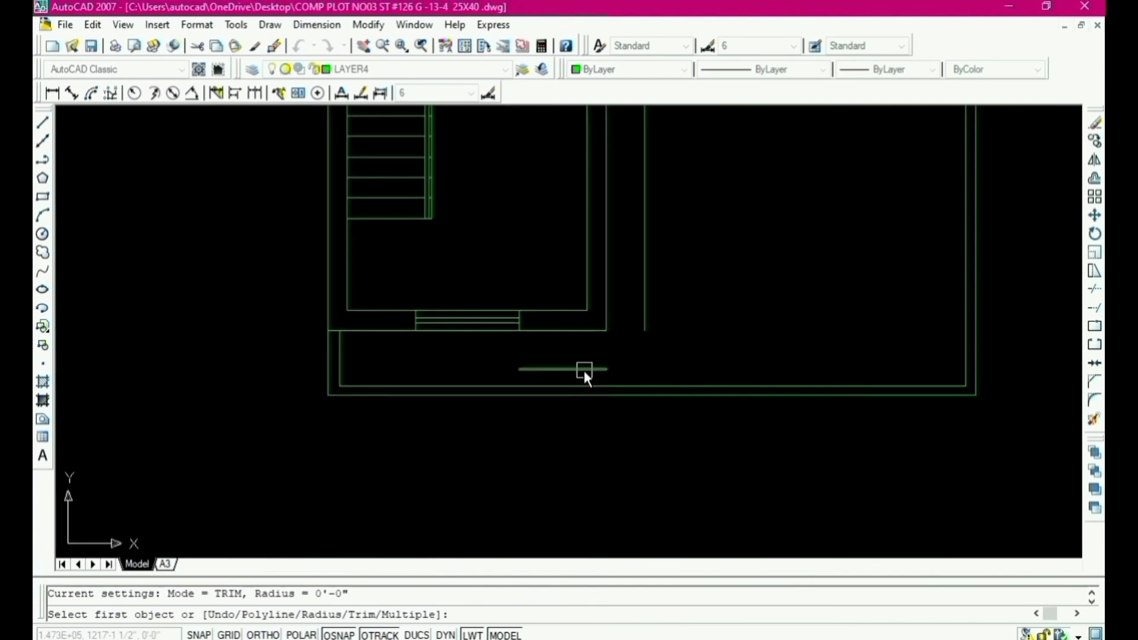
pyautogui.click(585, 370)
pyautogui.click(652, 303)
pyautogui.scroll(-6, 639, 305)
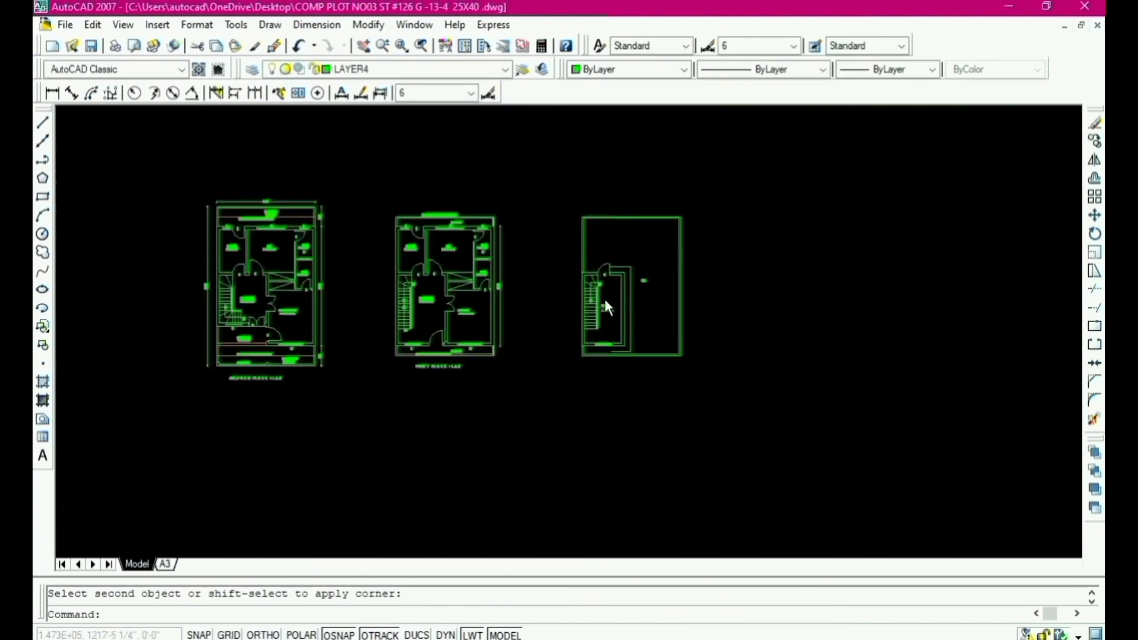
pyautogui.scroll(3, 607, 294)
pyautogui.press('Escape')
# Step: Extend the front and rear offset lines around the mumty to the plan's left boundary
pyautogui.write('ex')
pyautogui.press('Return')
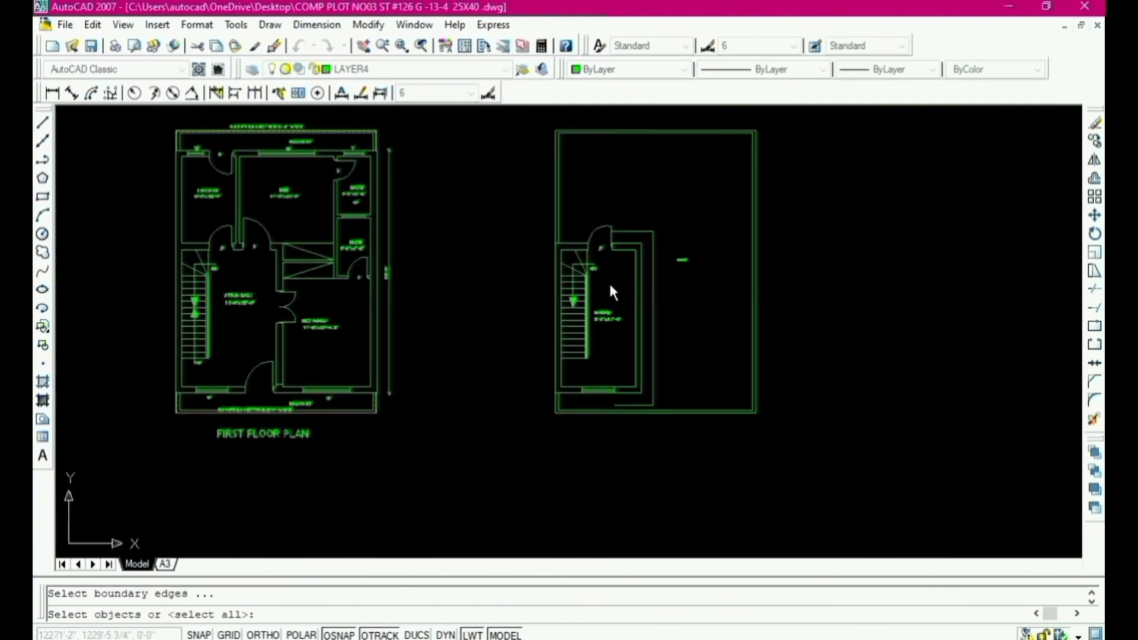
pyautogui.press('Return')
pyautogui.scroll(3, 617, 237)
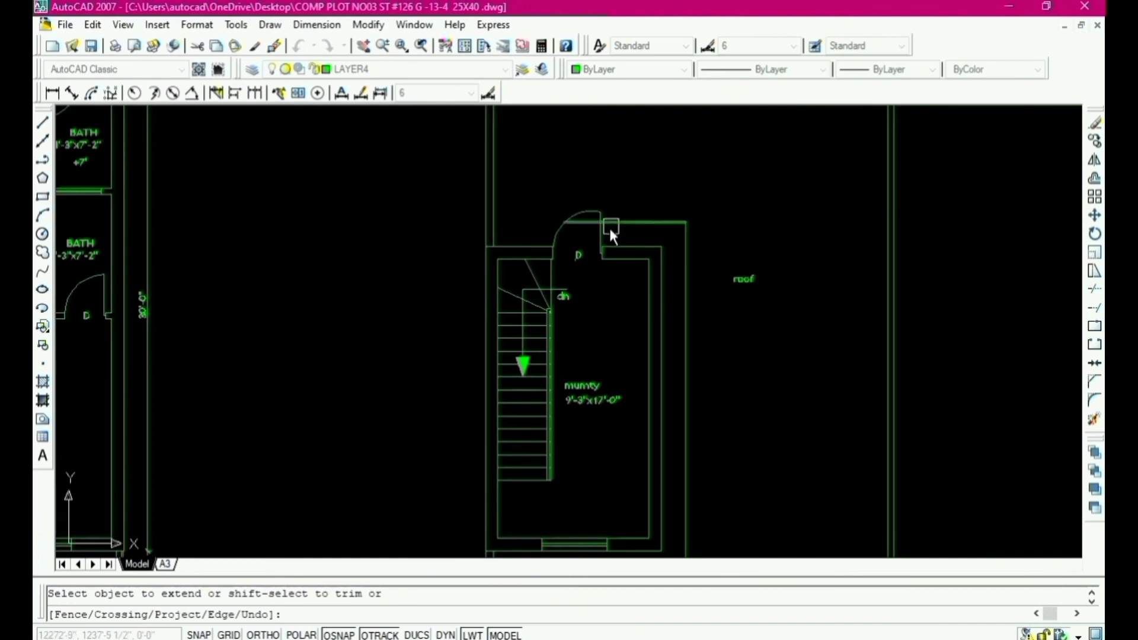
pyautogui.click(610, 226)
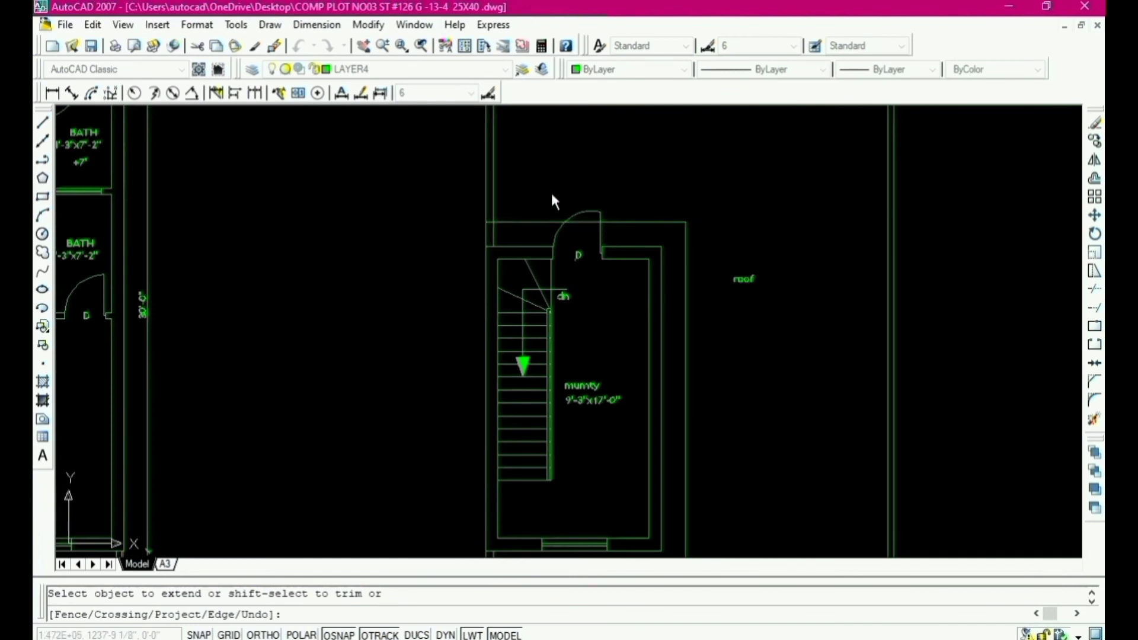
pyautogui.scroll(-3, 567, 347)
pyautogui.scroll(3, 584, 338)
pyautogui.click(585, 341)
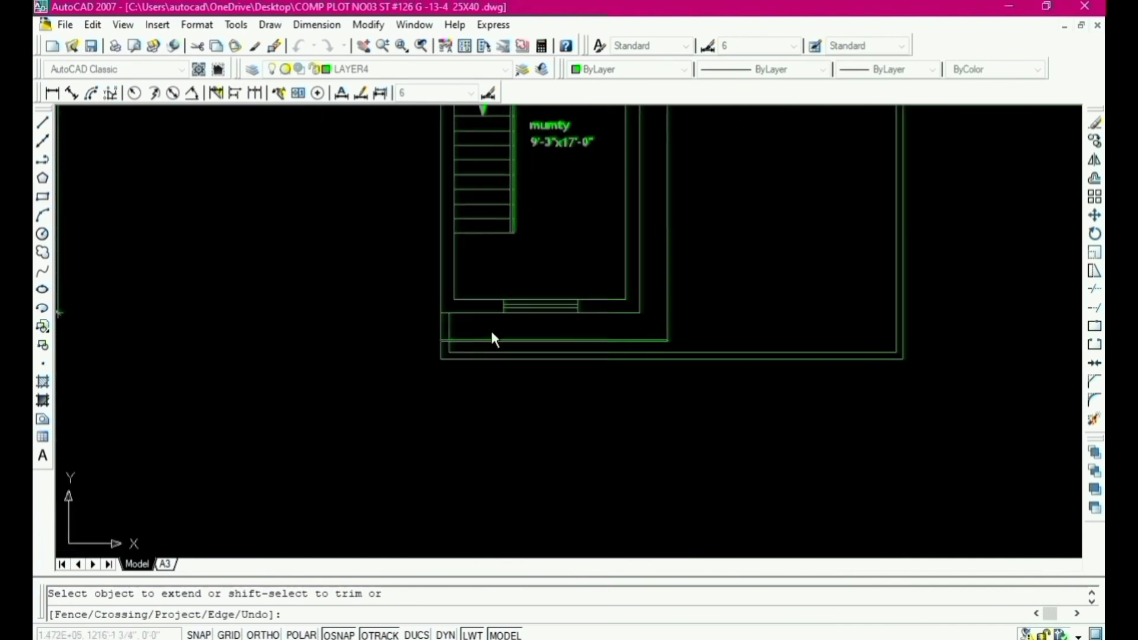
pyautogui.scroll(-3, 493, 339)
pyautogui.scroll(2, 579, 315)
pyautogui.press('Escape')
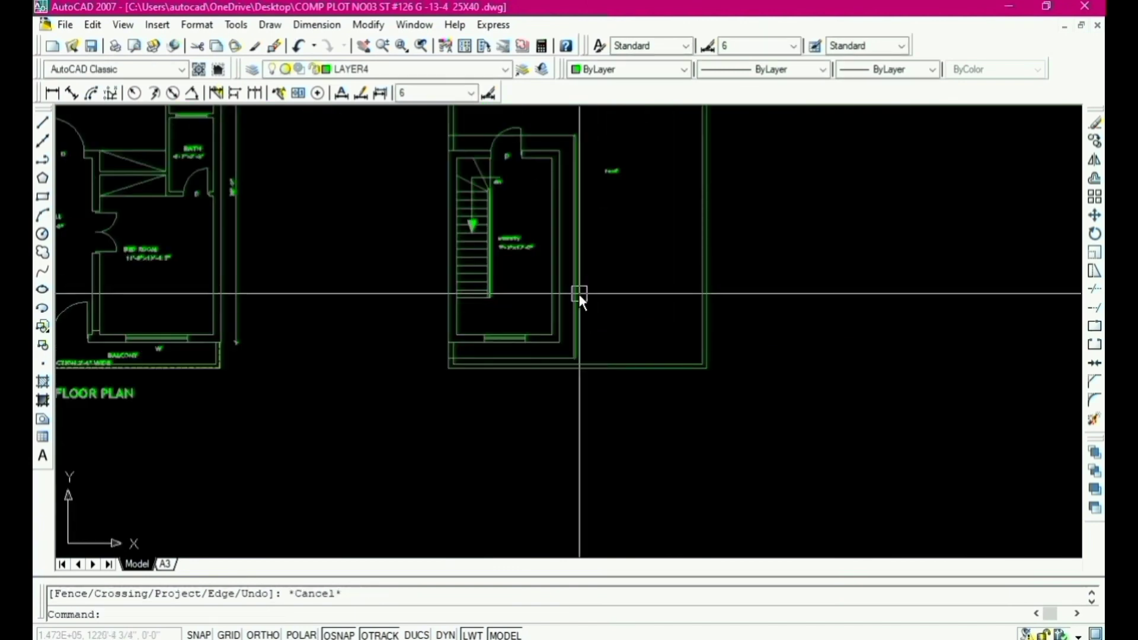
# Step: Match the mumty's offset lines to the properties of the first floor plan's dashed roof projection line
pyautogui.press('Escape')
pyautogui.write('ma')
pyautogui.press('Return')
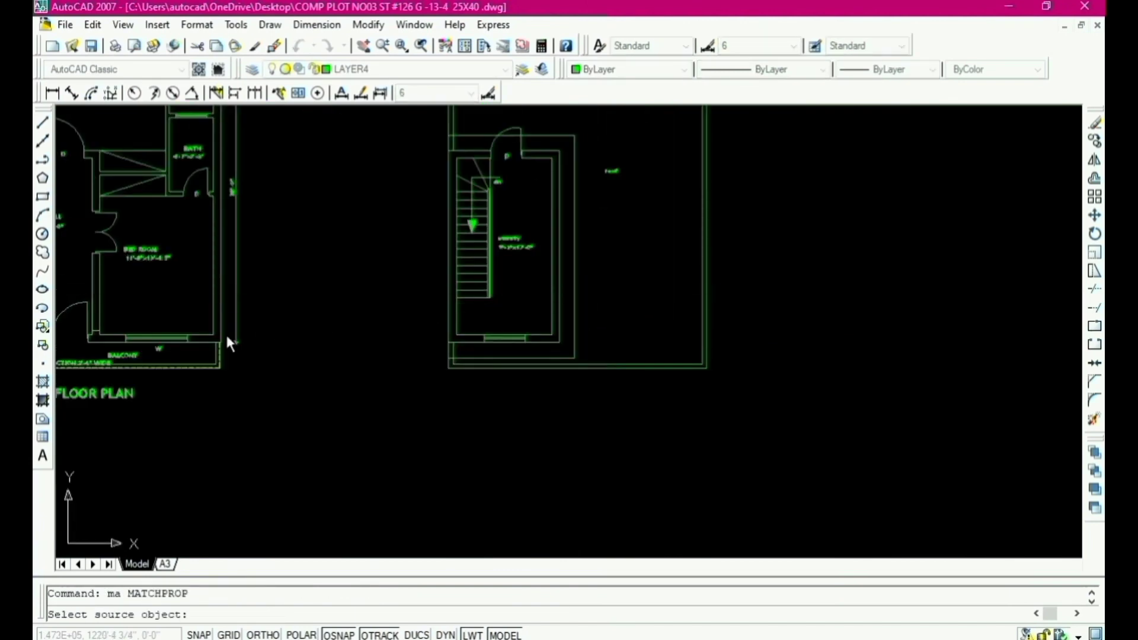
pyautogui.scroll(5, 228, 342)
pyautogui.click(248, 333)
pyautogui.scroll(-3, 258, 339)
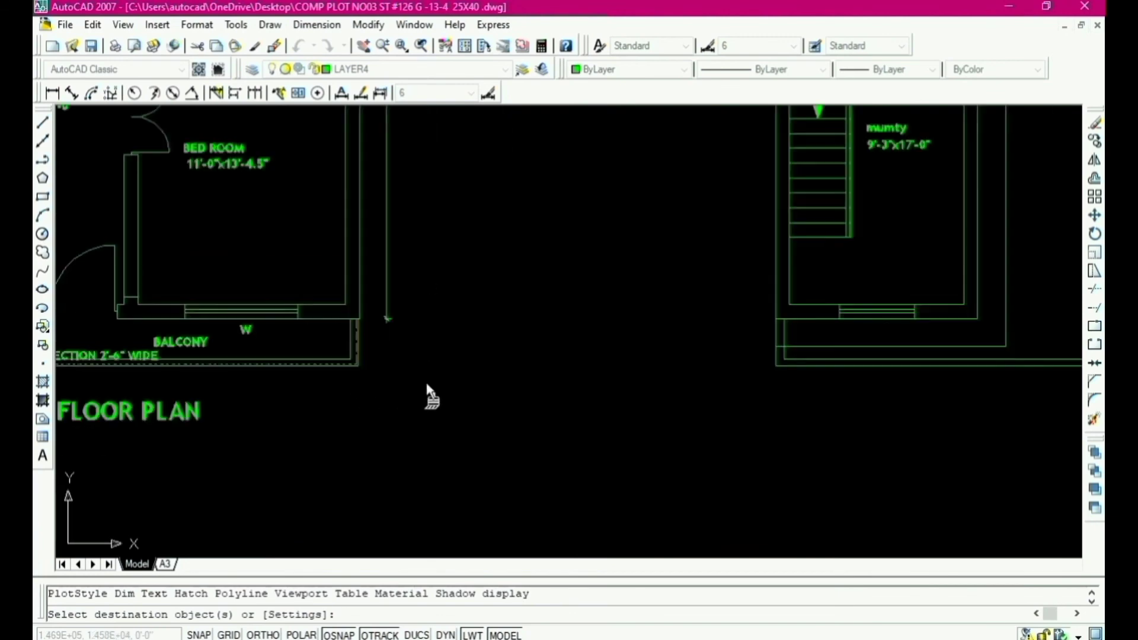
pyautogui.scroll(2, 854, 332)
pyautogui.click(854, 354)
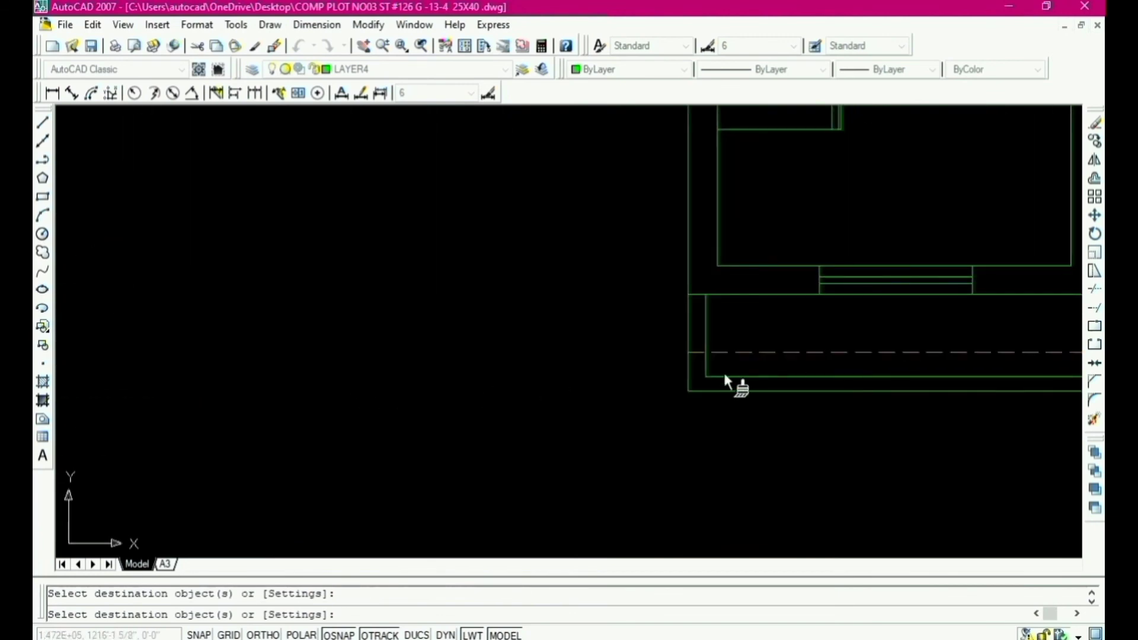
pyautogui.scroll(-3, 728, 379)
pyautogui.click(830, 308)
pyautogui.press('Escape')
pyautogui.scroll(4, 809, 292)
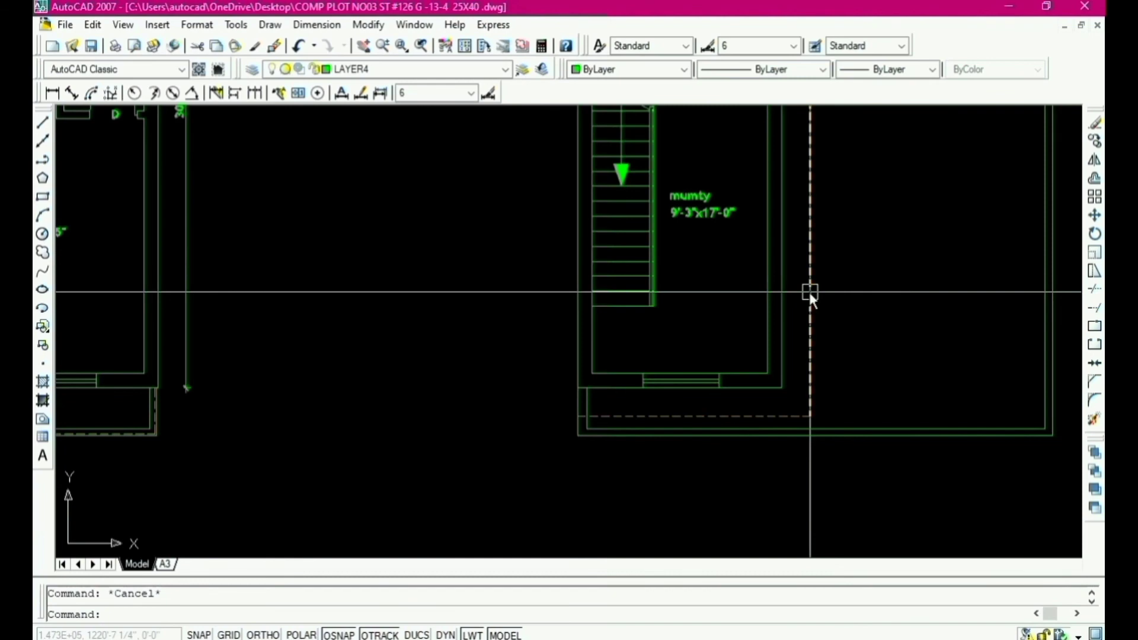
# Step: Add a linear dimension between the mumty's right outer wall and the dashed projection line
pyautogui.write('dli')
pyautogui.press('Return')
pyautogui.scroll(4, 800, 270)
pyautogui.click(724, 259)
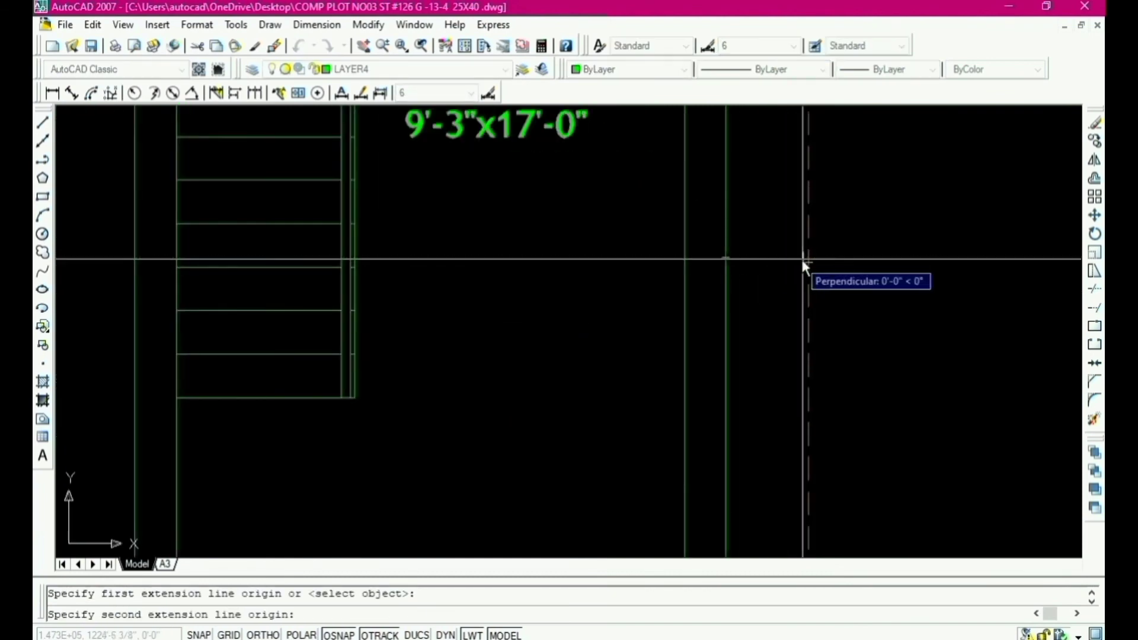
pyautogui.click(806, 259)
pyautogui.click(791, 278)
pyautogui.scroll(-3, 684, 275)
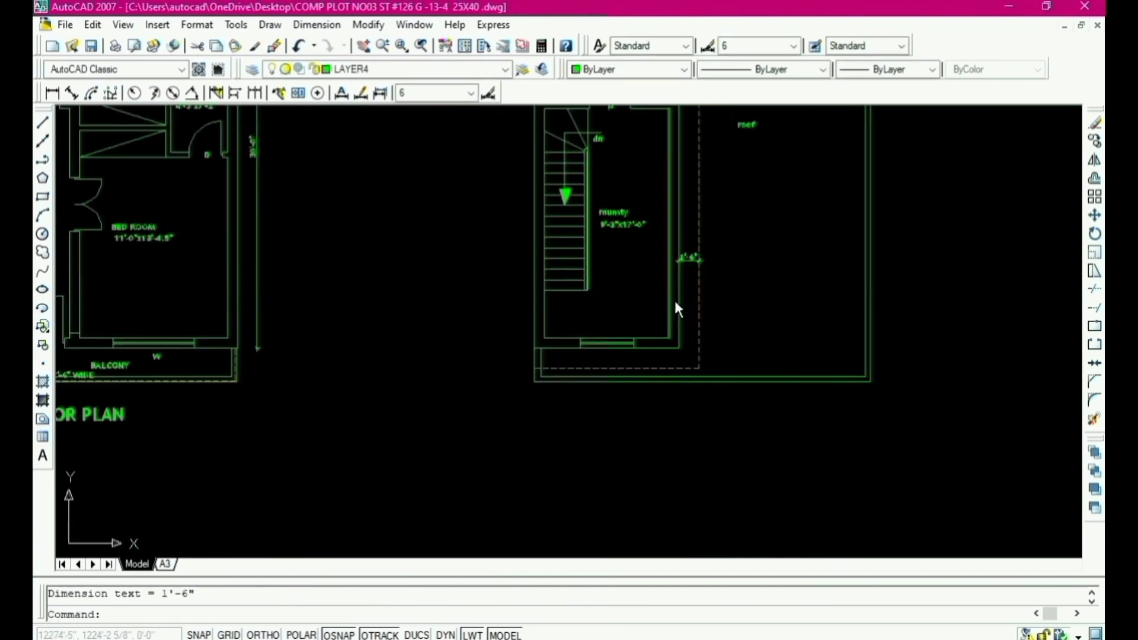
pyautogui.scroll(2, 692, 256)
pyautogui.scroll(-5, 555, 422)
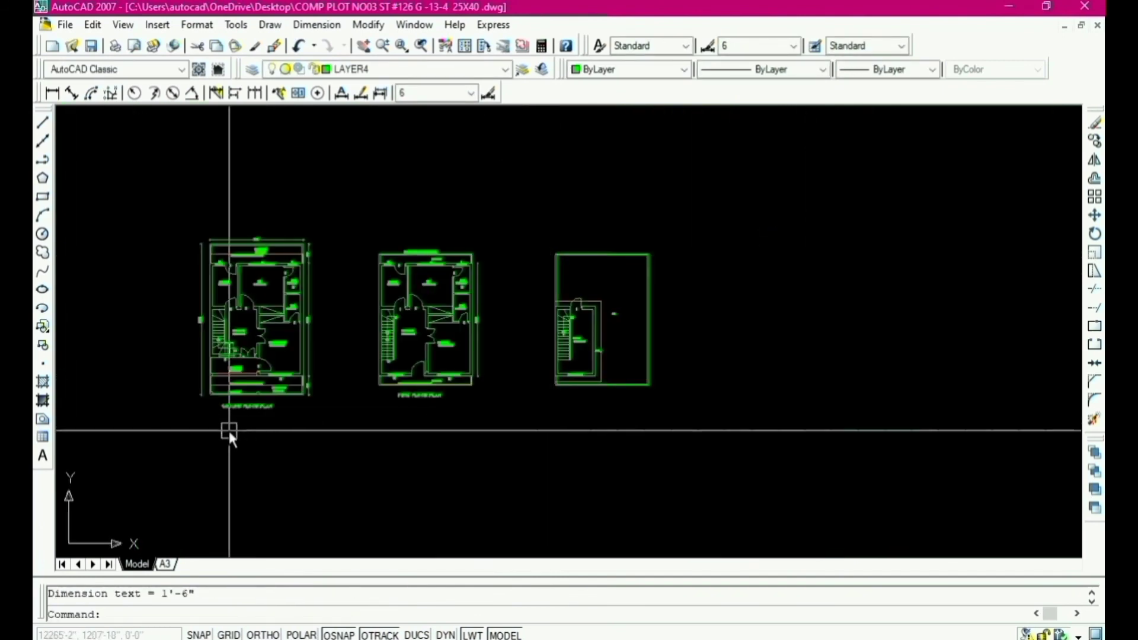
pyautogui.scroll(3, 228, 432)
pyautogui.scroll(-2, 243, 425)
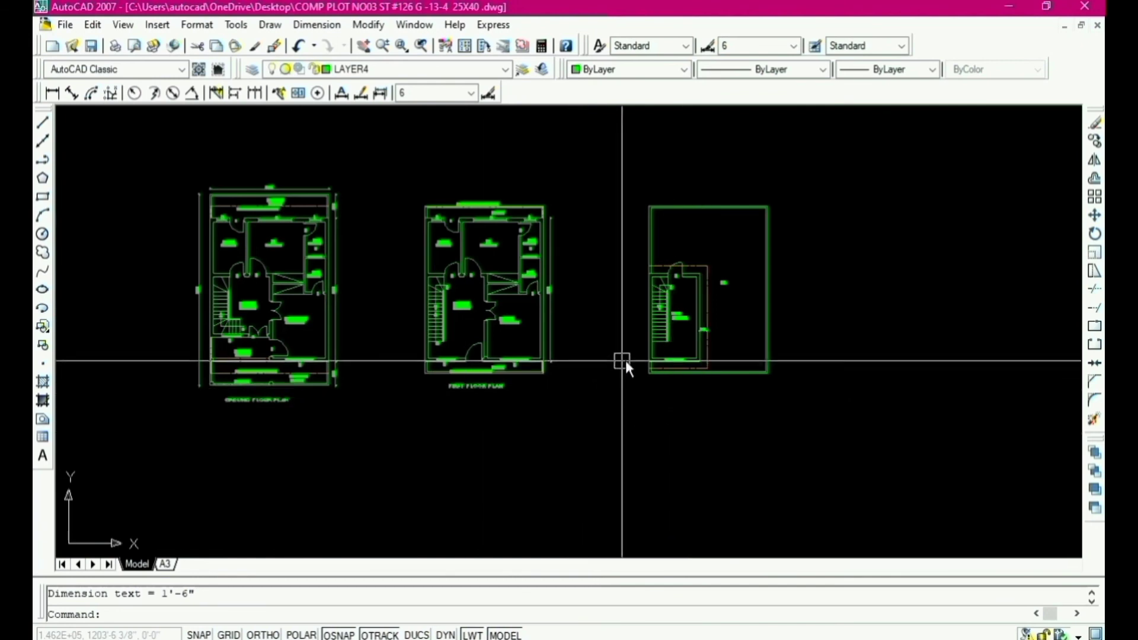
pyautogui.scroll(-1, 485, 411)
pyautogui.press('Escape')
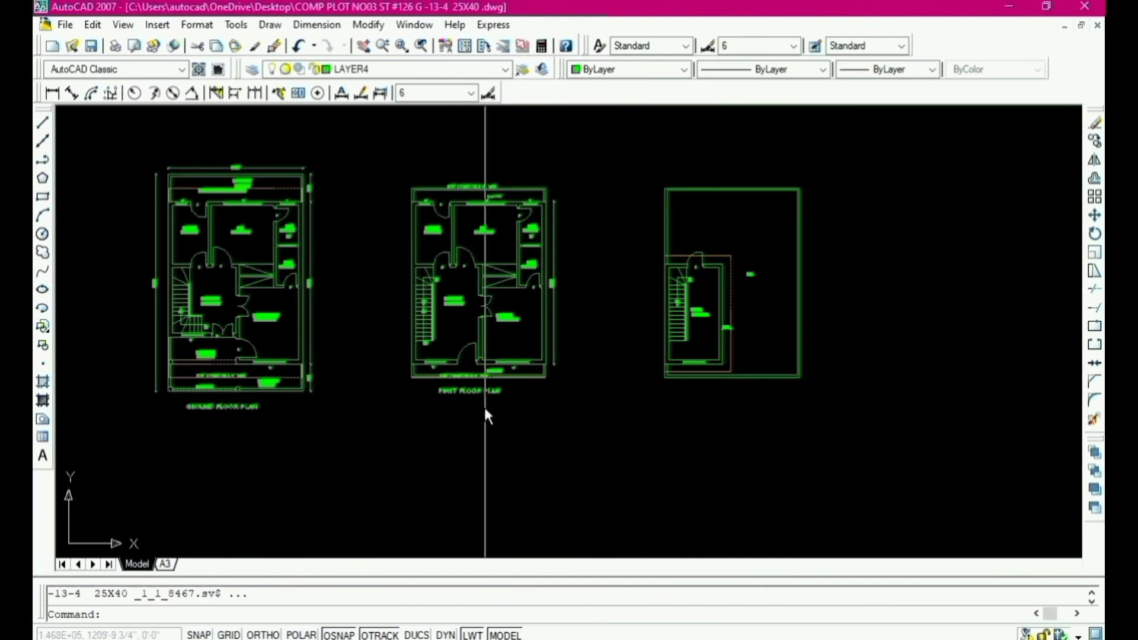
# Step: Copy the FIRST FLOOR PLAN title to a spot below the mumty plan
pyautogui.scroll(3, 485, 412)
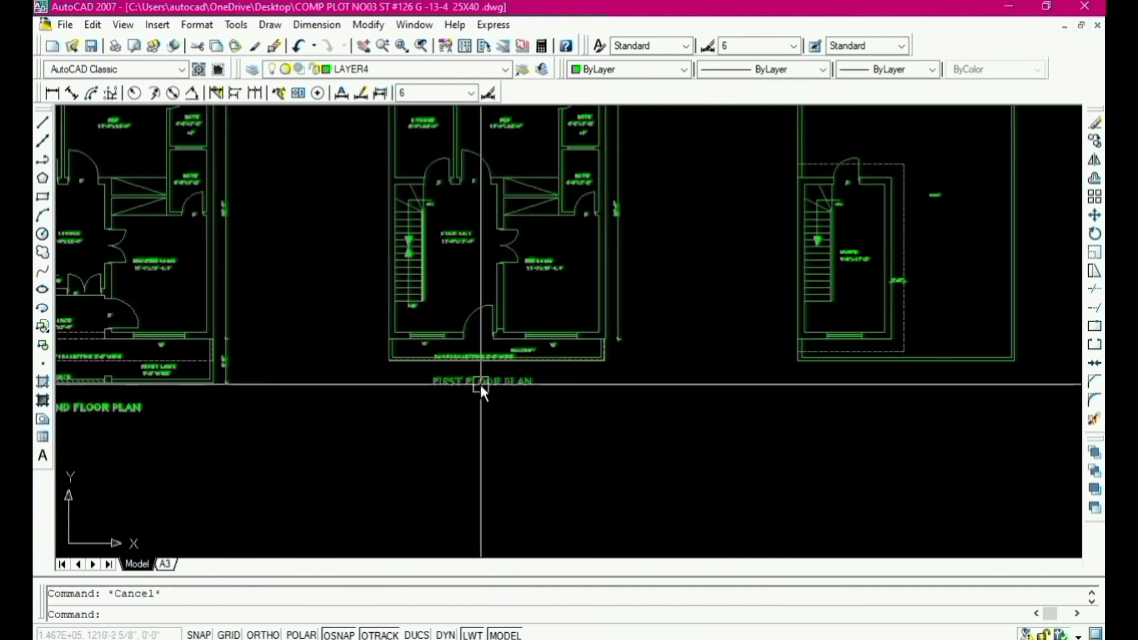
pyautogui.write('co')
pyautogui.press('Return')
pyautogui.click(481, 383)
pyautogui.press('Return')
pyautogui.click(450, 384)
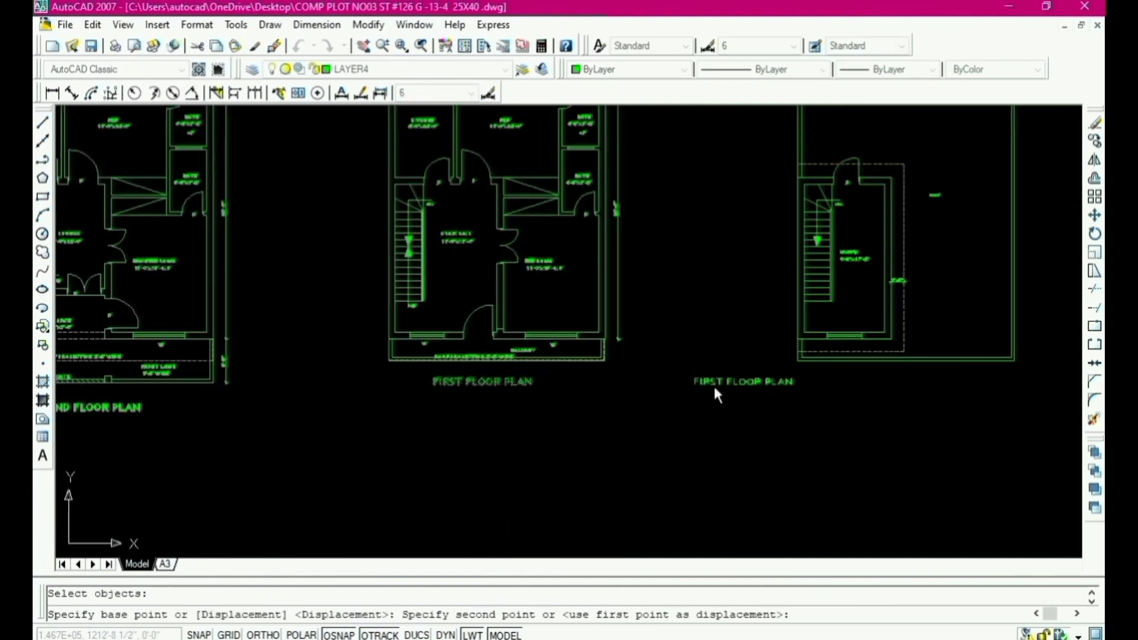
pyautogui.scroll(2, 840, 388)
pyautogui.click(841, 389)
pyautogui.scroll(-4, 790, 418)
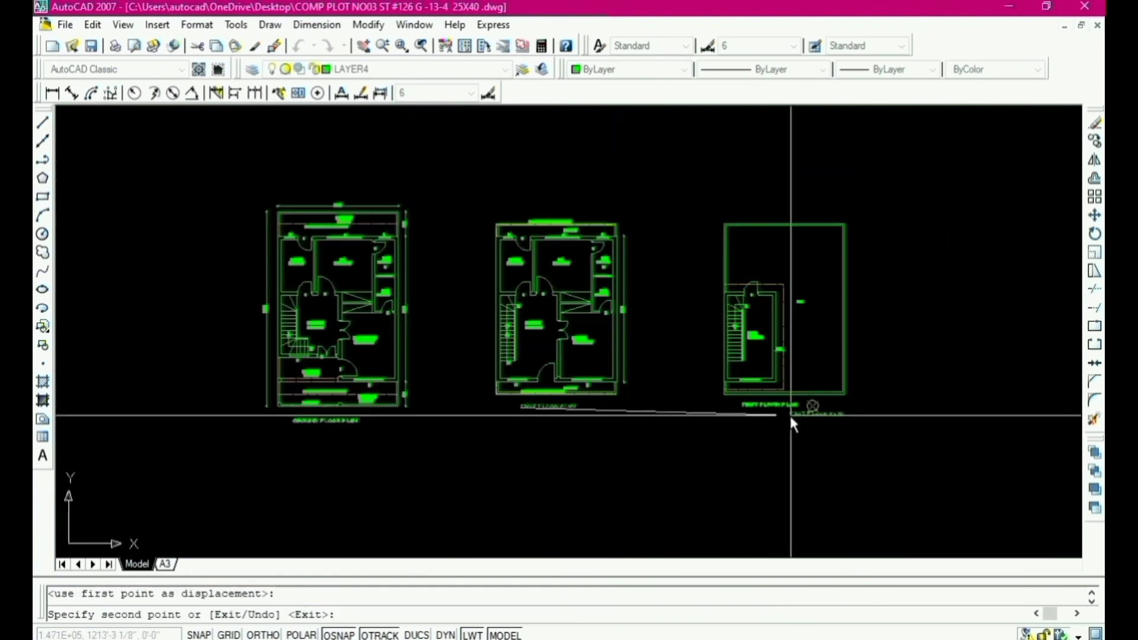
pyautogui.scroll(4, 742, 412)
pyautogui.press('Escape')
# Step: Change the copied title below the third plan to MUMTY PLAN in uppercase
pyautogui.scroll(2, 743, 409)
pyautogui.click(751, 371)
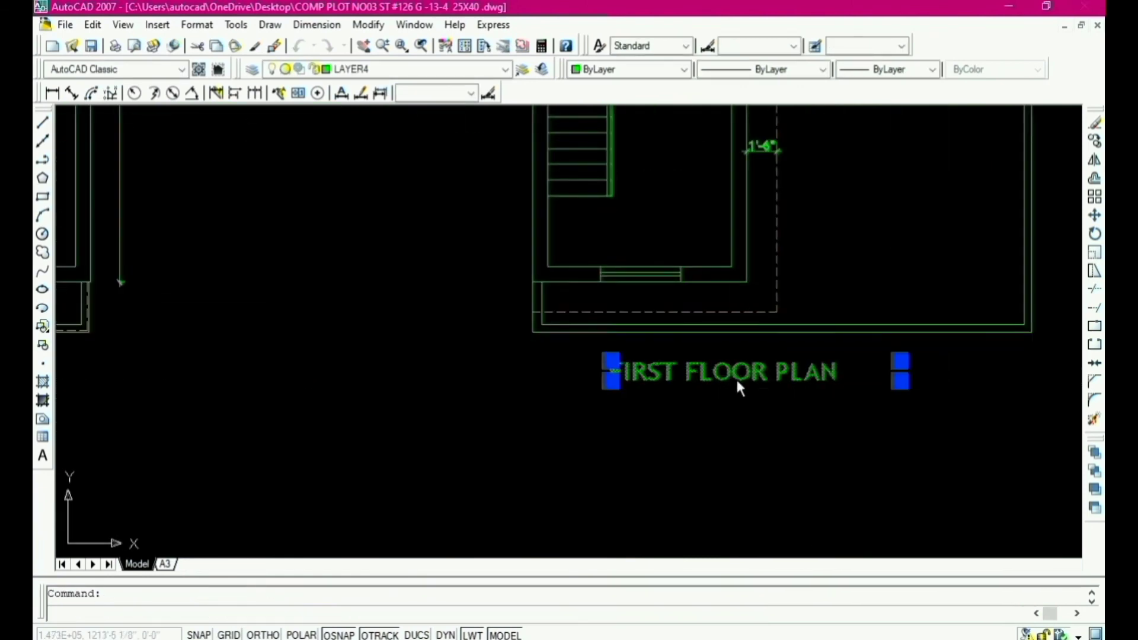
pyautogui.doubleClick(738, 389)
pyautogui.moveTo(771, 380); pyautogui.dragTo(609, 379)
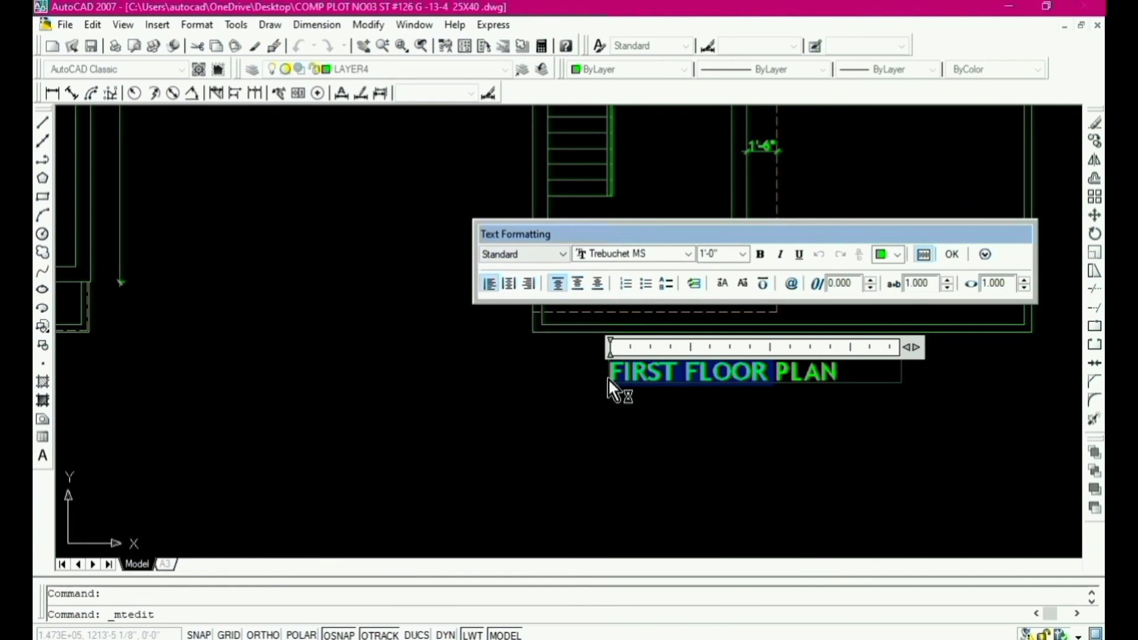
pyautogui.write('mumty')
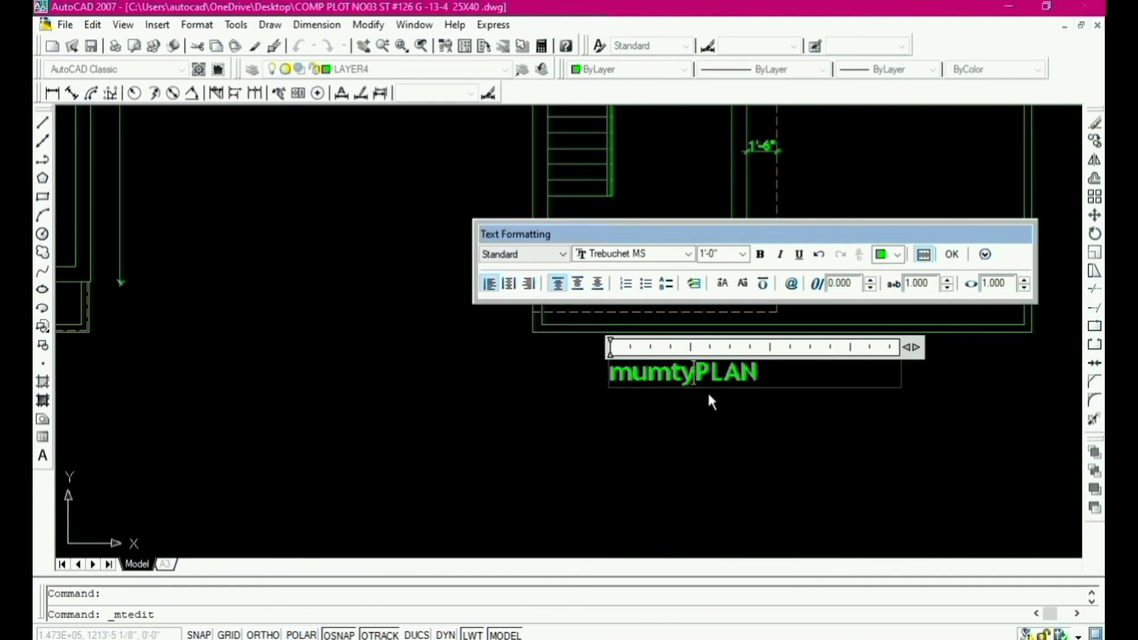
pyautogui.moveTo(704, 374); pyautogui.dragTo(608, 374)
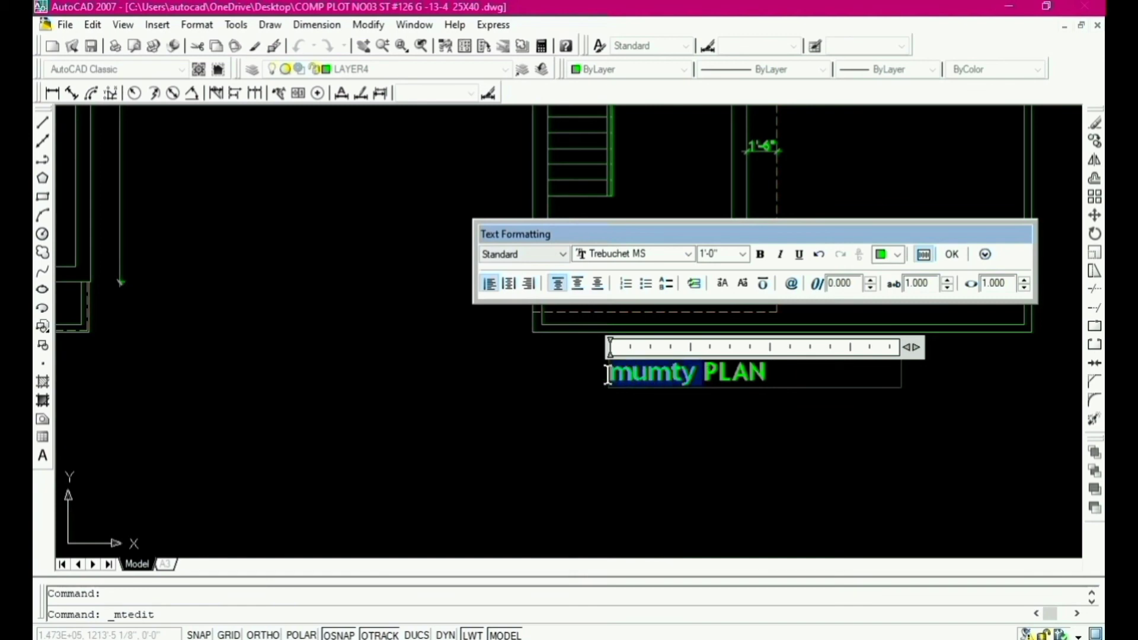
pyautogui.hotkey('ctrl', 'shift', 'u')
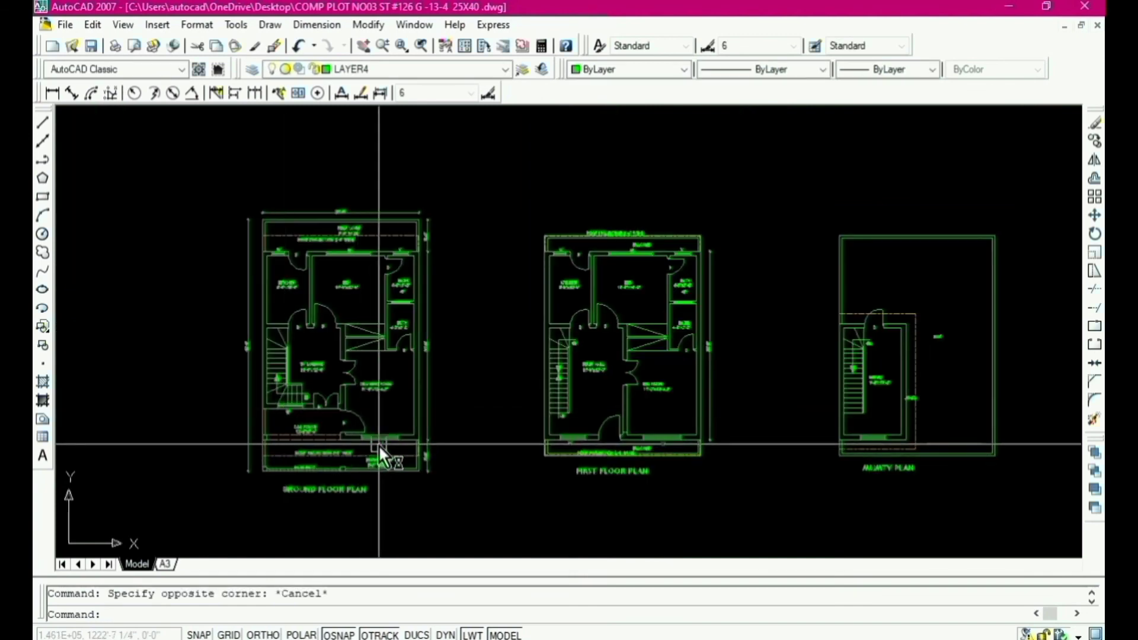
# Step: Examine the ground floor, first floor and mumty plans together
pyautogui.scroll(-2, 350, 430)
pyautogui.scroll(3, 336, 430)
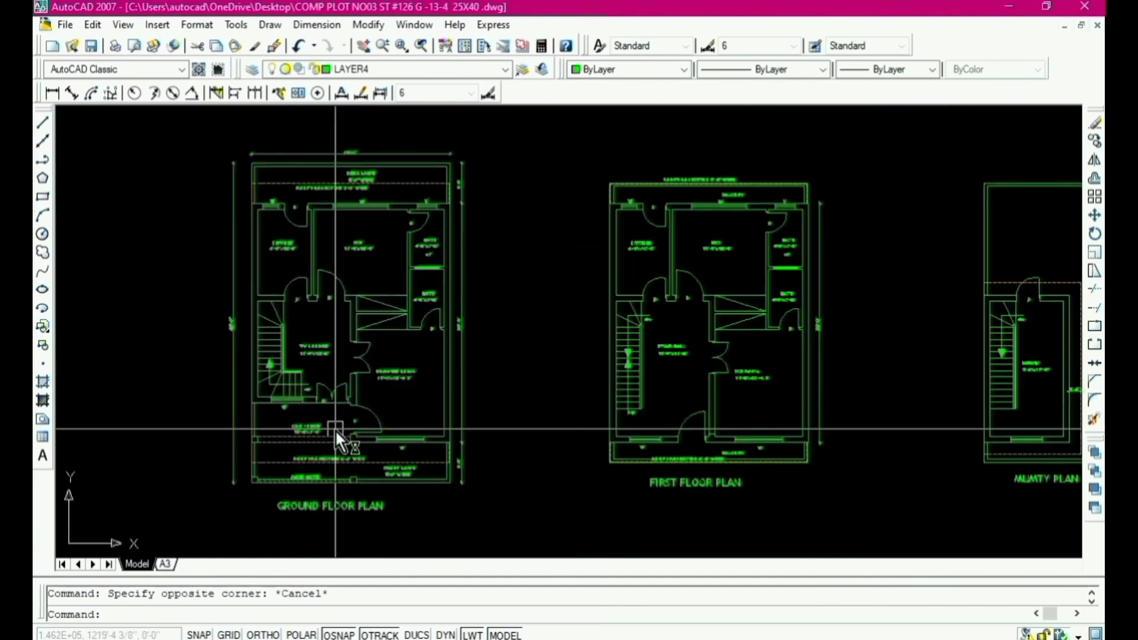
pyautogui.scroll(1, 335, 430)
pyautogui.scroll(-2, 331, 446)
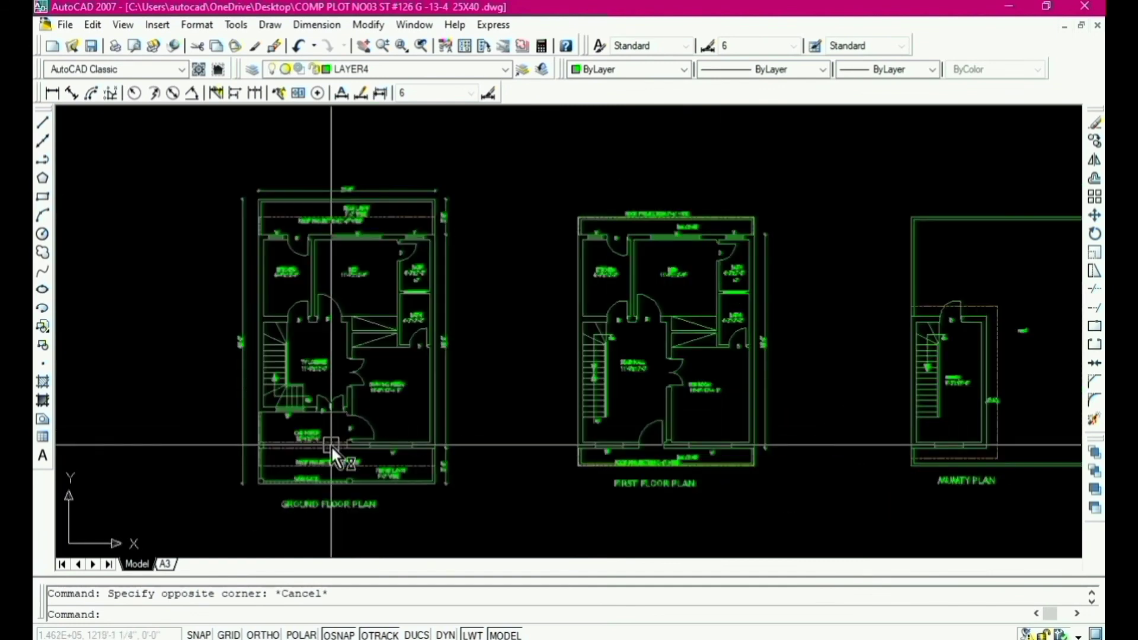
pyautogui.scroll(3, 719, 376)
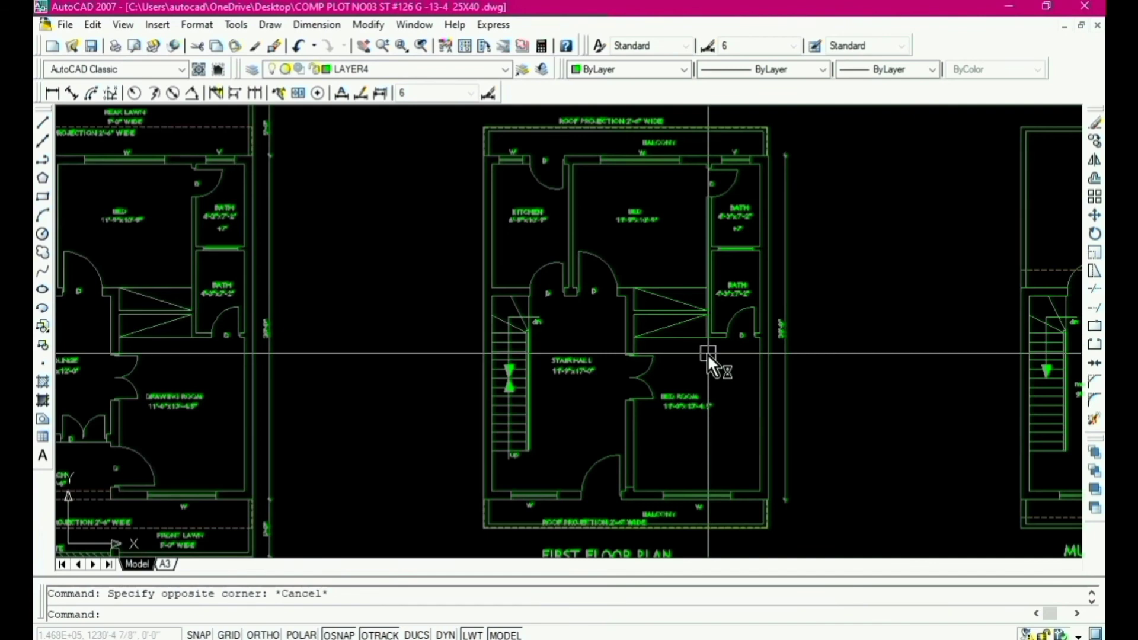
pyautogui.scroll(-3, 469, 374)
pyautogui.scroll(1, 752, 361)
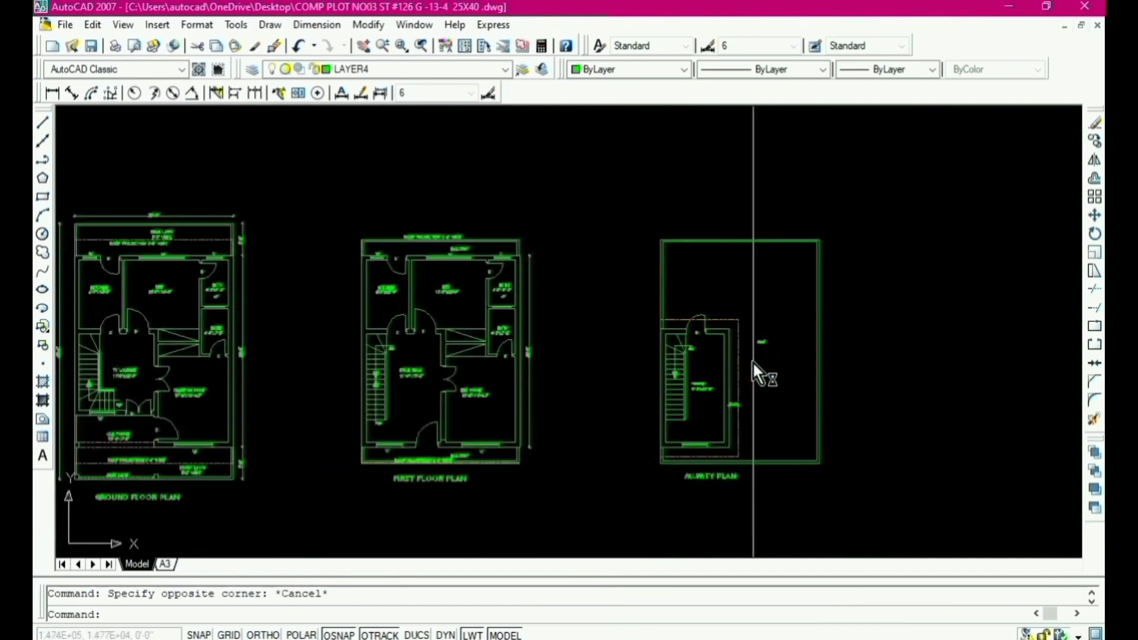
pyautogui.scroll(2, 753, 361)
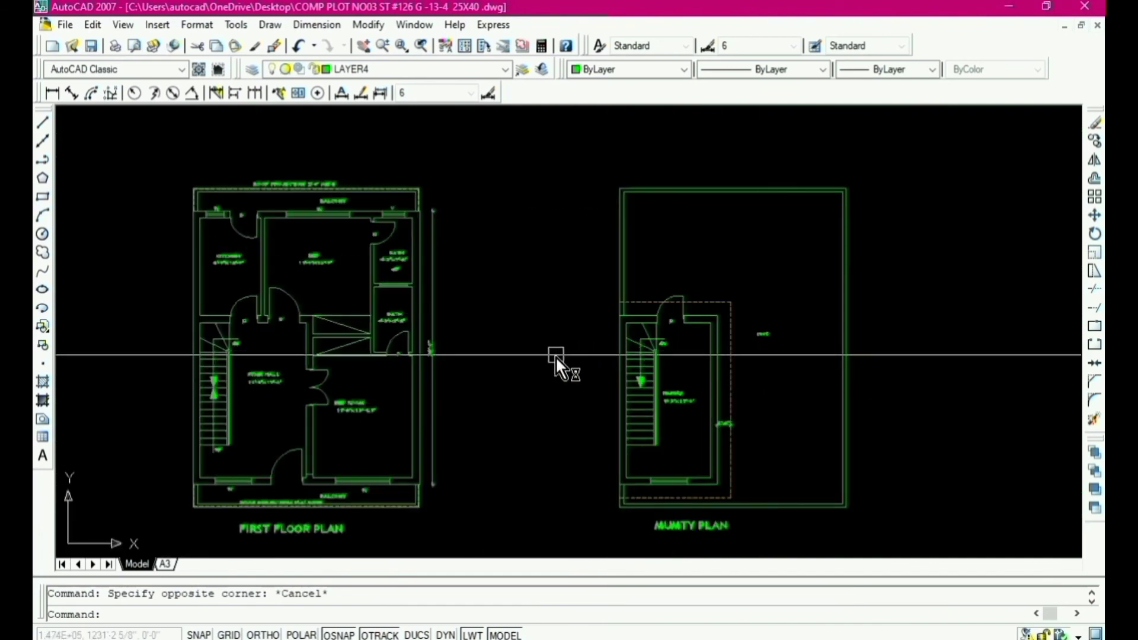
pyautogui.scroll(-4, 554, 358)
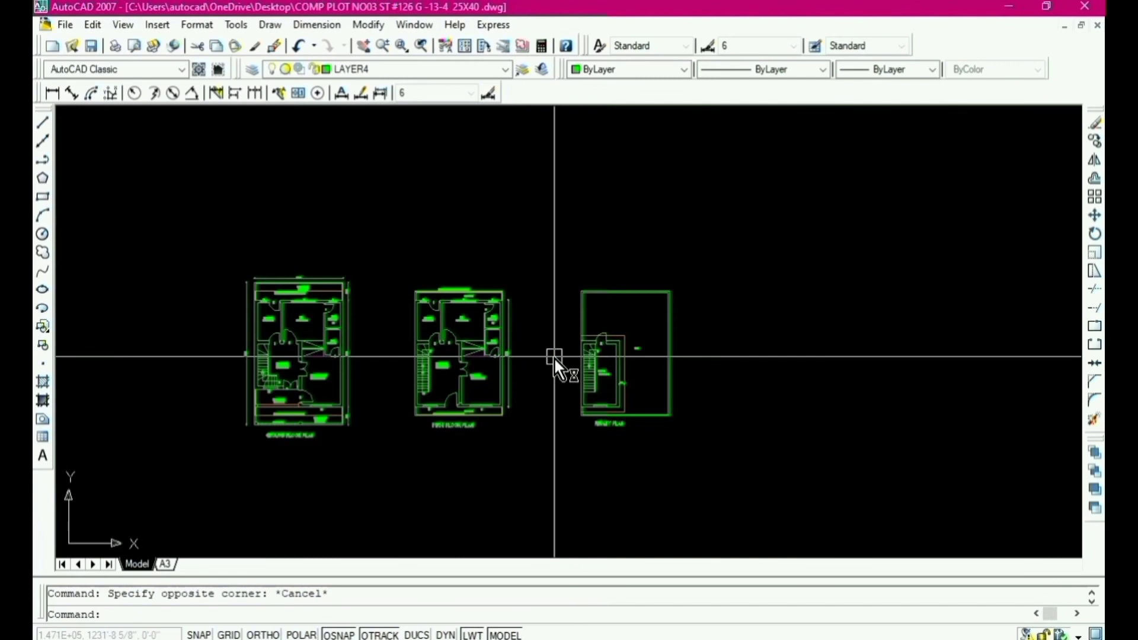